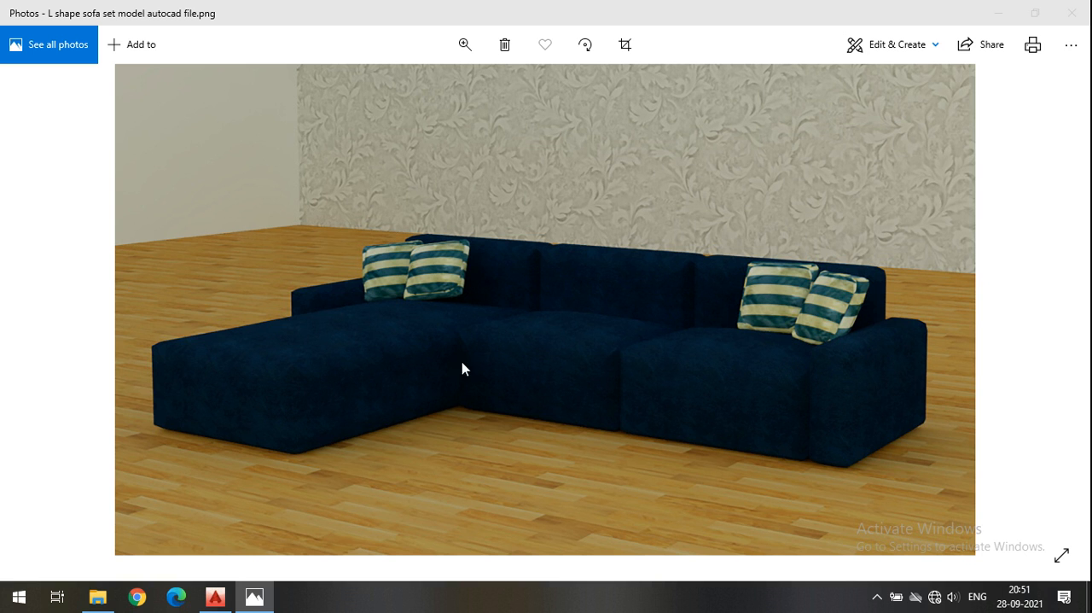
Switch from the sofa reference image to AutoCAD and start a new blank drawing.
{"action": "left_click", "coordinate": [997, 12]}
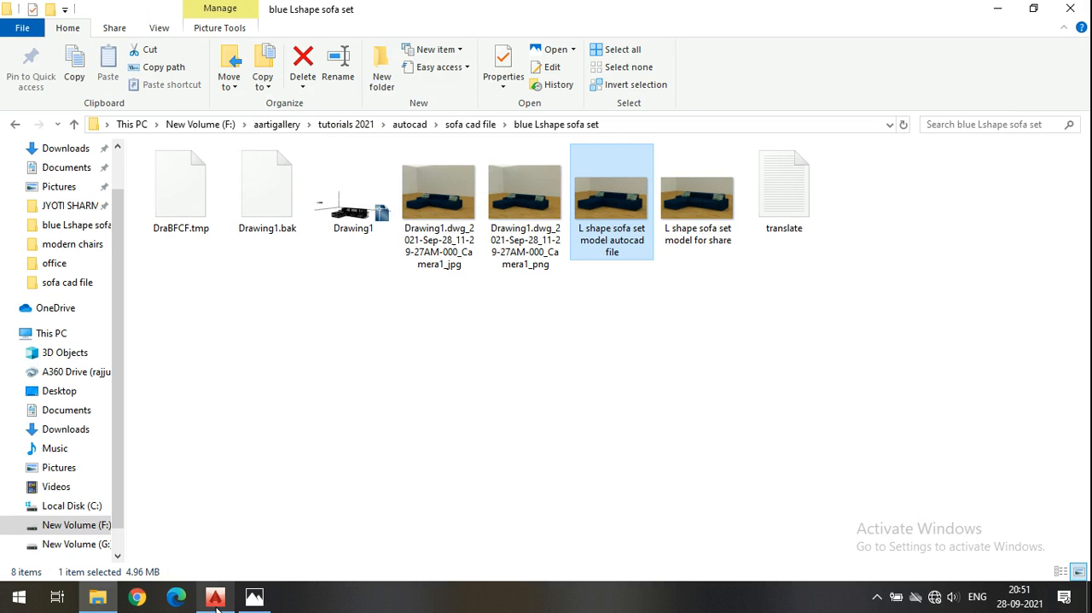
{"action": "left_click", "coordinate": [215, 597]}
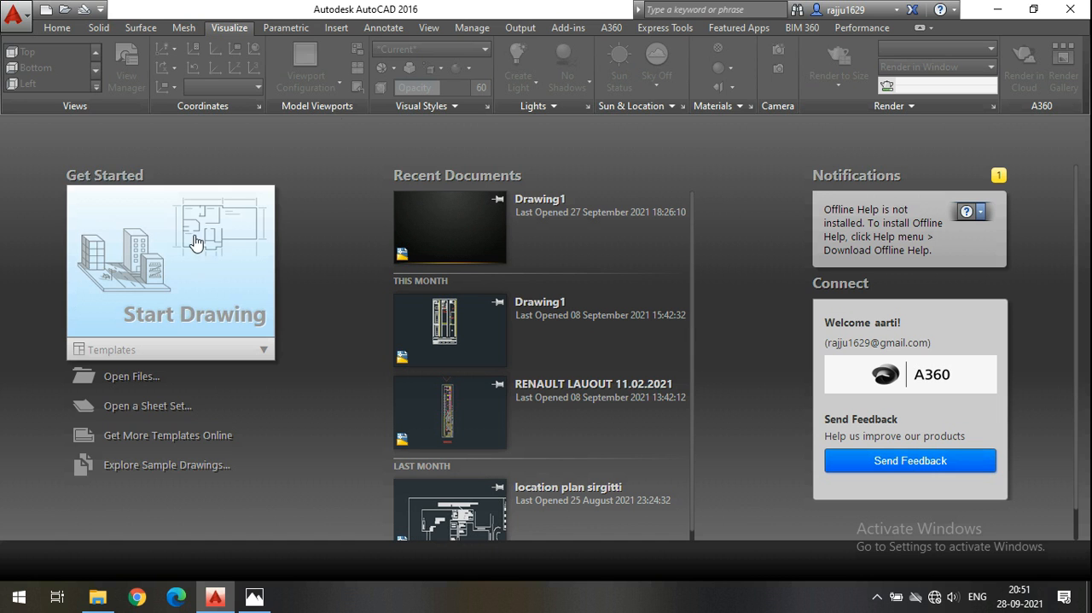
{"action": "left_click", "coordinate": [198, 256]}
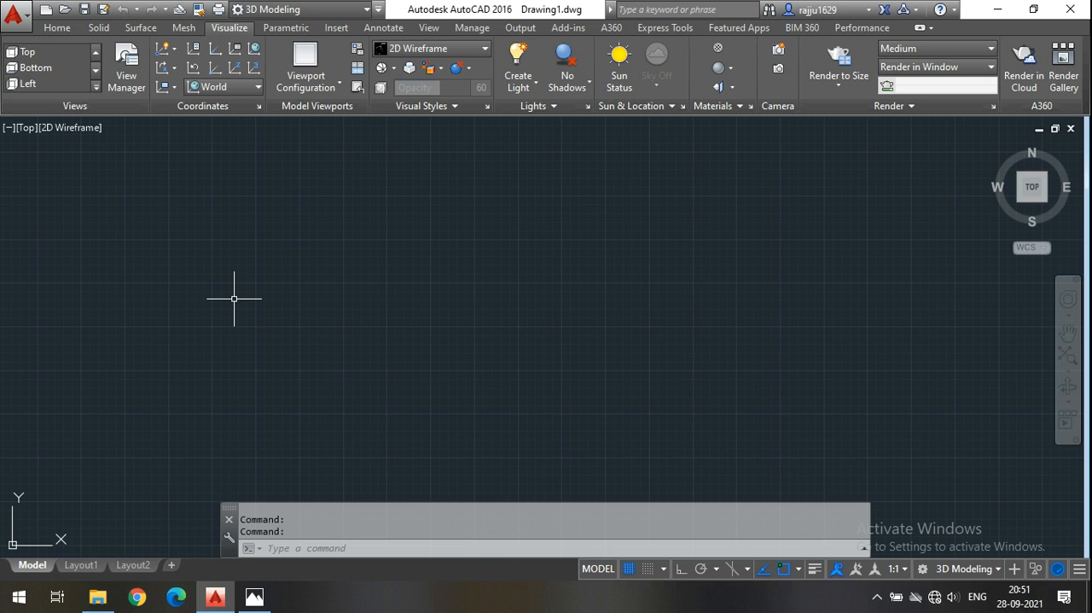
{"action": "left_click", "coordinate": [68, 29]}
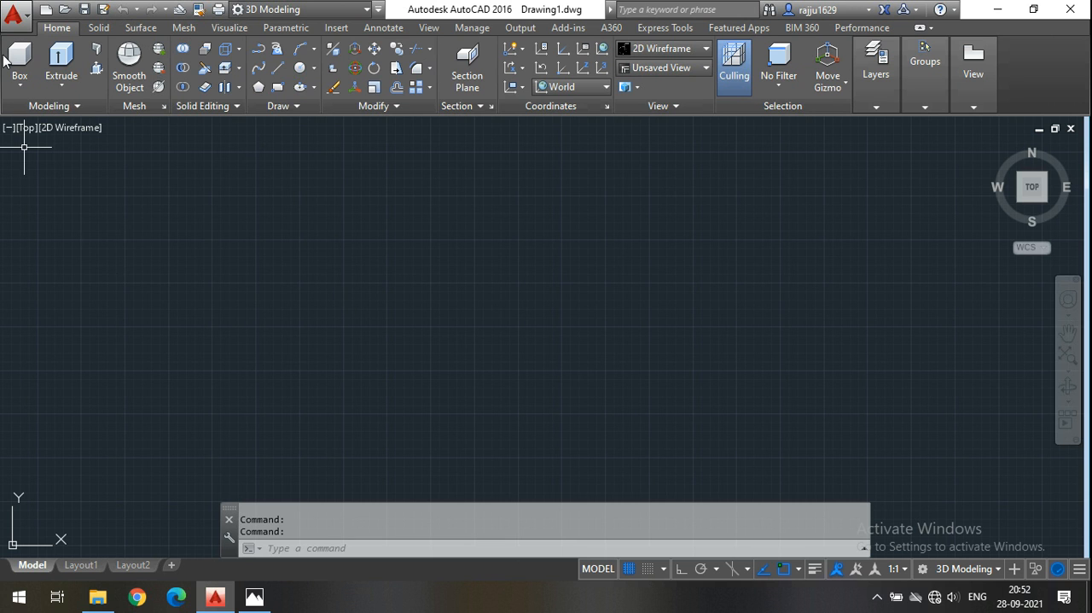
Configure the drawing units to Engineering length with 0'-0.0" precision and choose the unit for scaling inserted content.
{"action": "left_click", "coordinate": [13, 12]}
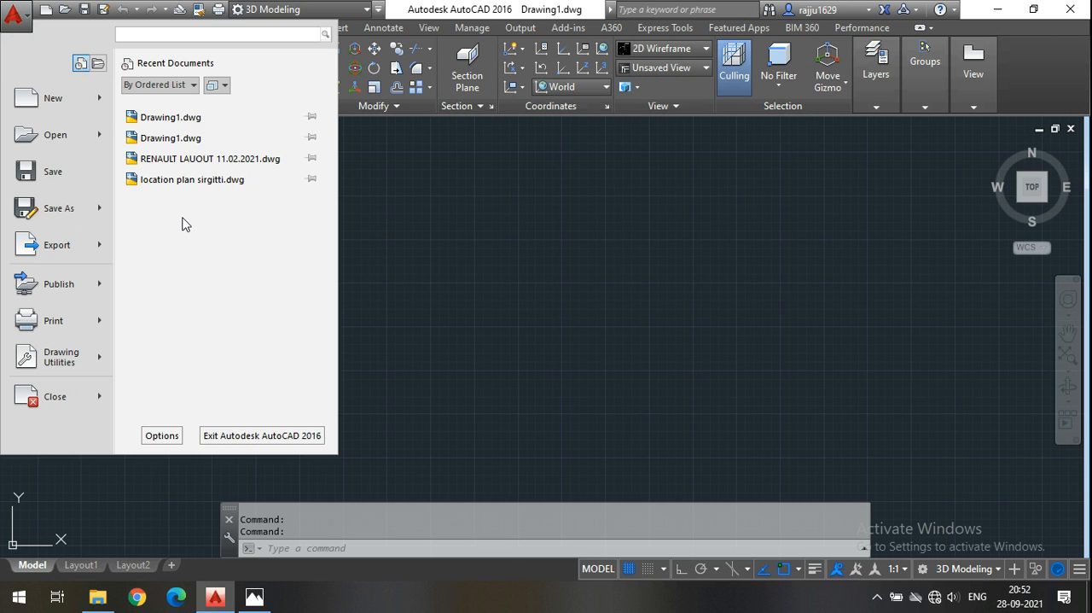
{"action": "left_click", "coordinate": [108, 376]}
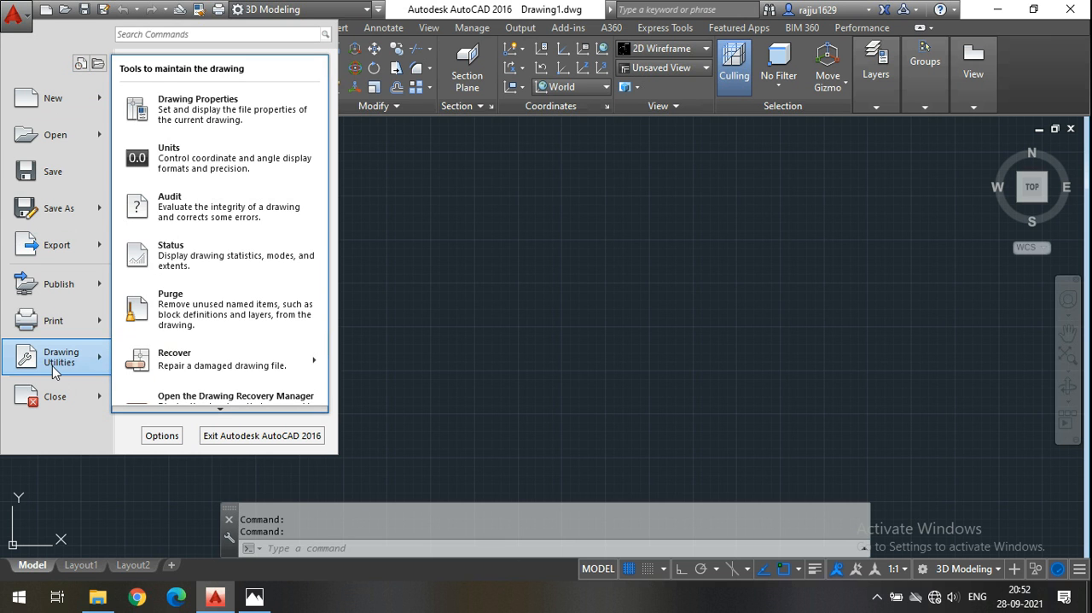
{"action": "left_click", "coordinate": [528, 191]}
{"action": "left_click", "coordinate": [14, 16]}
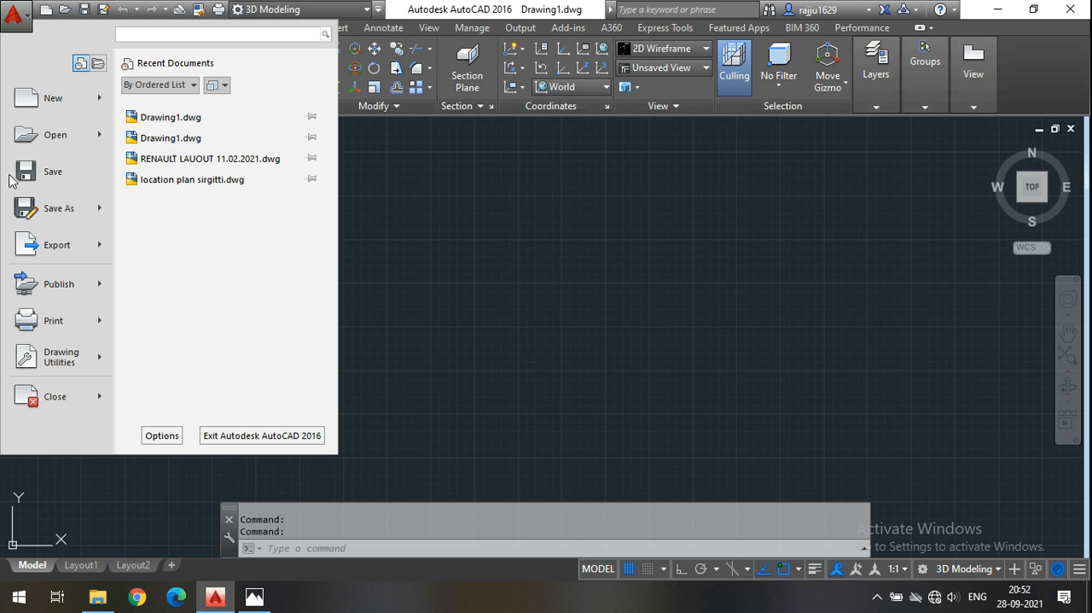
{"action": "mouse_move", "coordinate": [55, 360]}
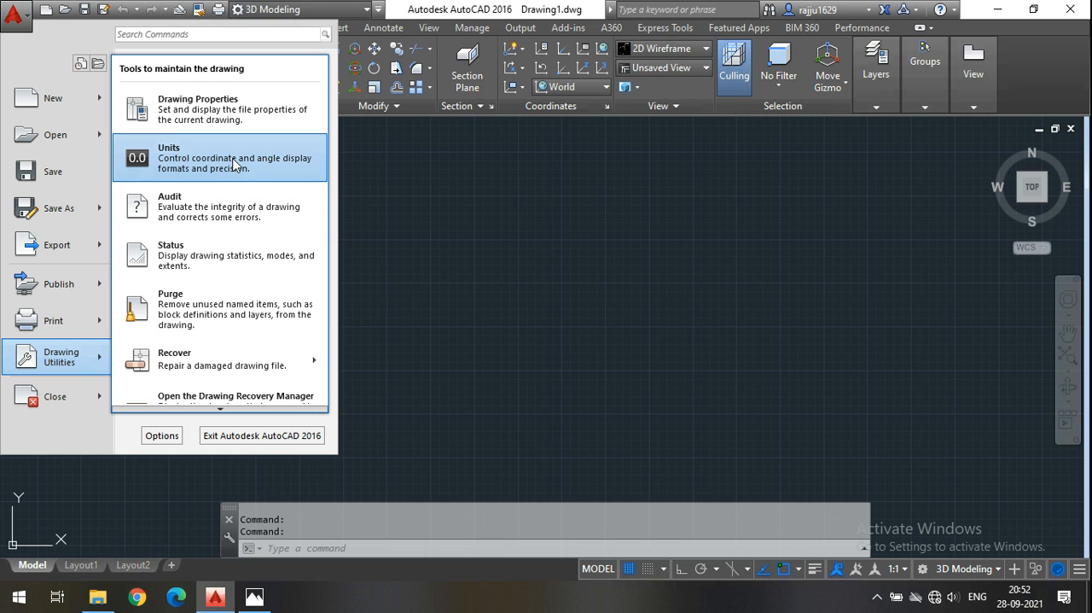
{"action": "left_click", "coordinate": [256, 162]}
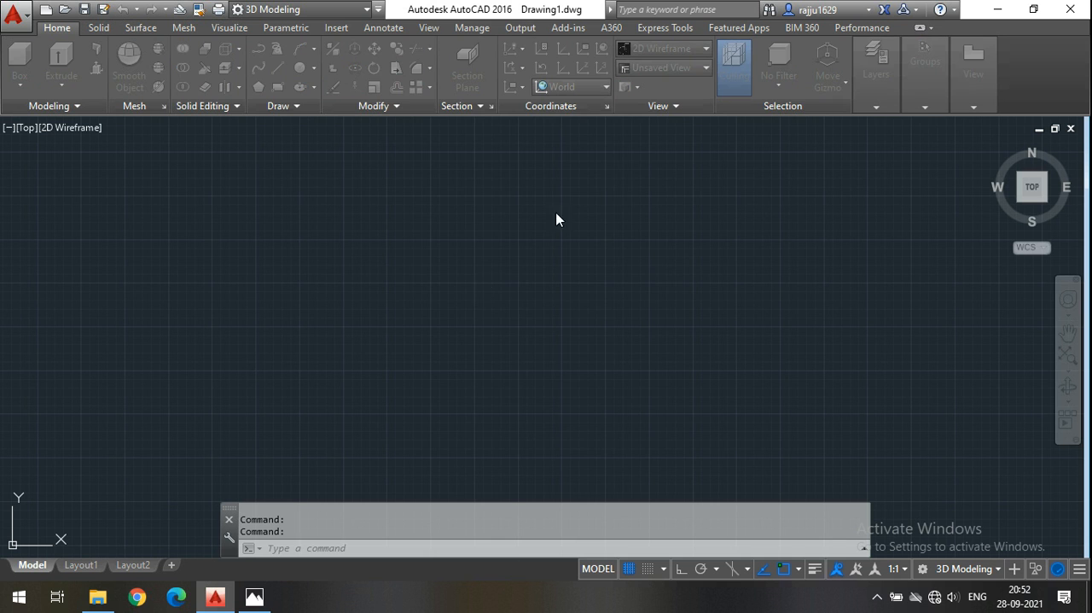
{"action": "left_click", "coordinate": [508, 191]}
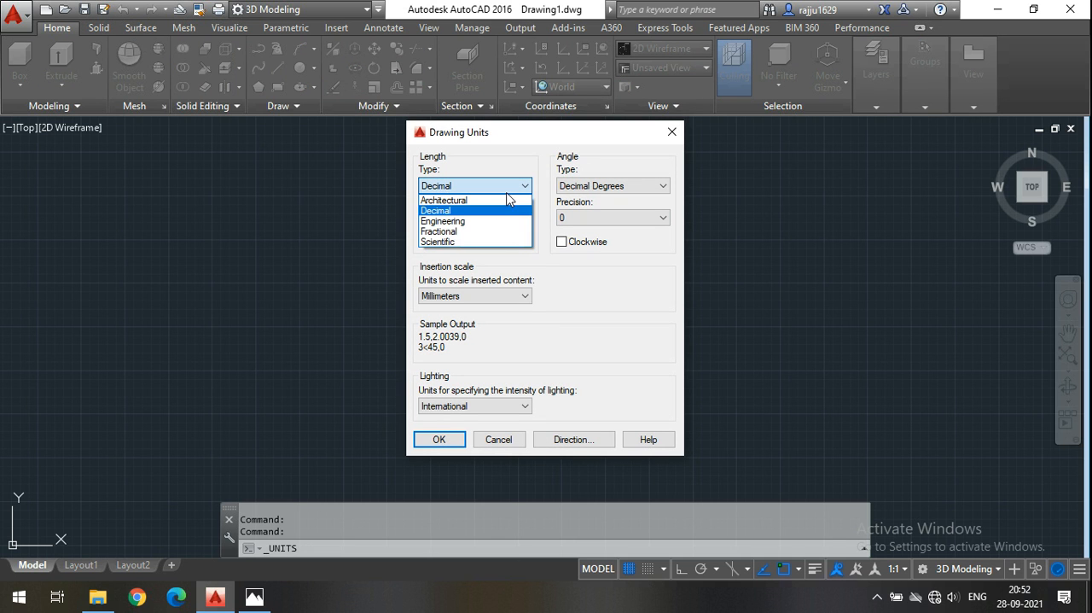
{"action": "left_click", "coordinate": [445, 222]}
{"action": "left_click", "coordinate": [453, 220]}
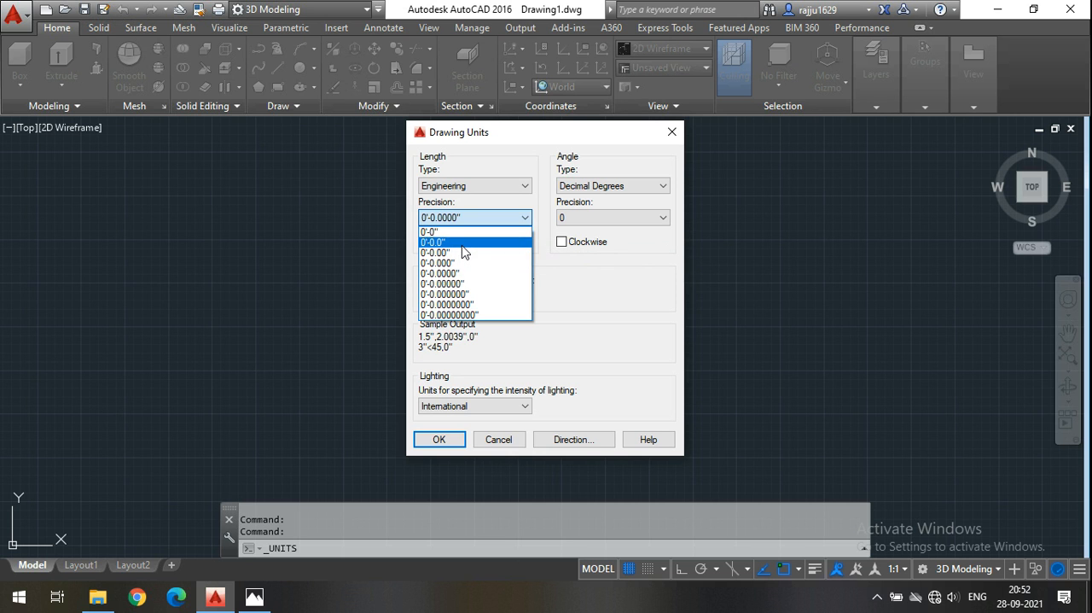
{"action": "left_click", "coordinate": [454, 242]}
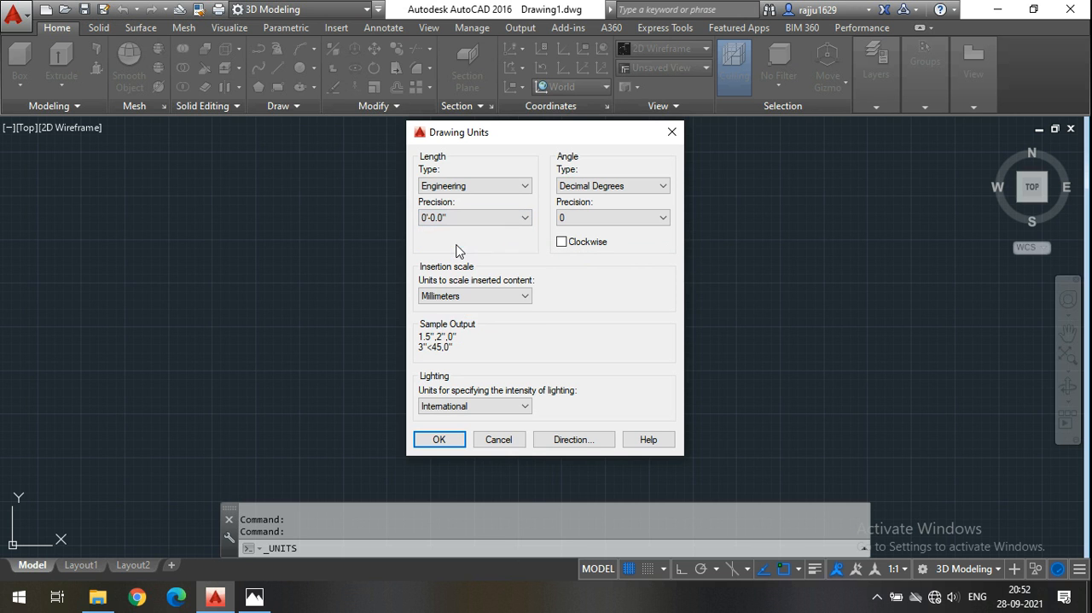
{"action": "left_click", "coordinate": [493, 296]}
{"action": "left_click", "coordinate": [466, 321]}
{"action": "left_click", "coordinate": [449, 443]}
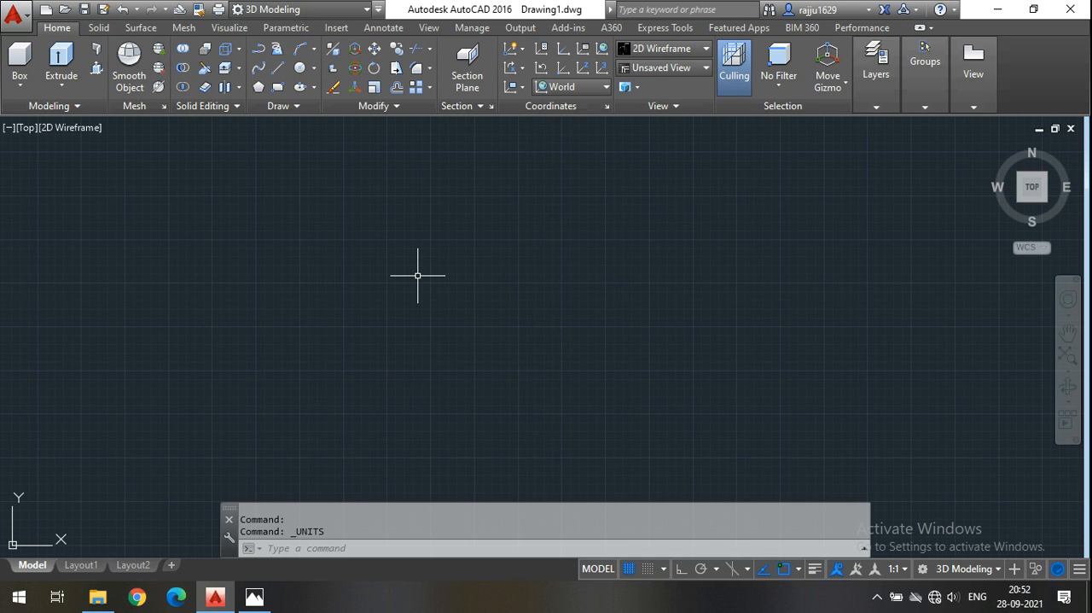
Modify the ISO-25 dimension style to Engineering primary units with 0'-0.0" precision and set it as current.
{"action": "type", "text": "d"}
{"action": "key", "text": "Return"}
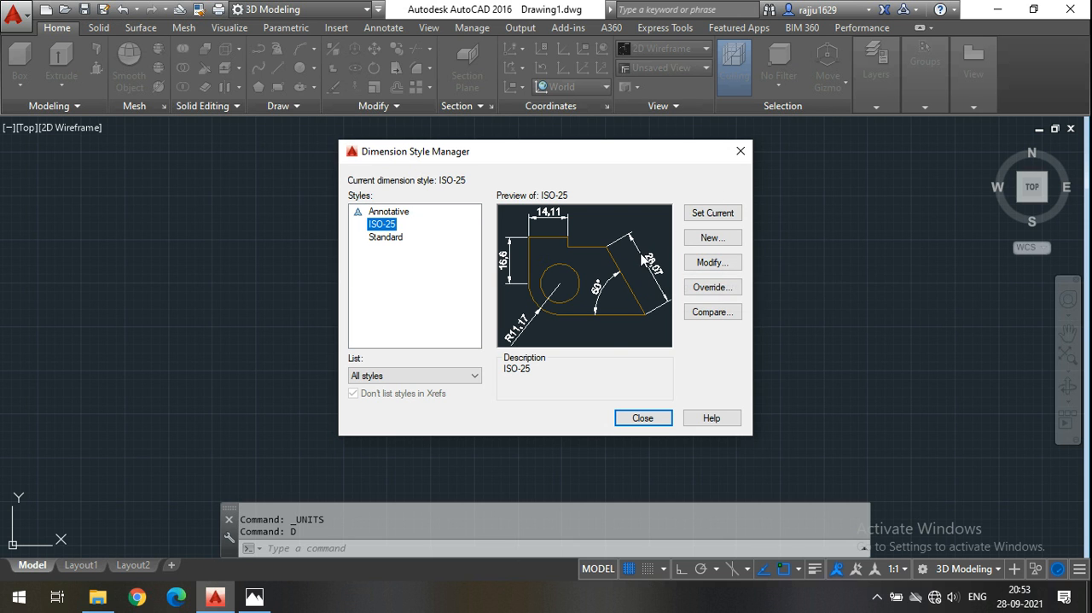
{"action": "left_click", "coordinate": [715, 263]}
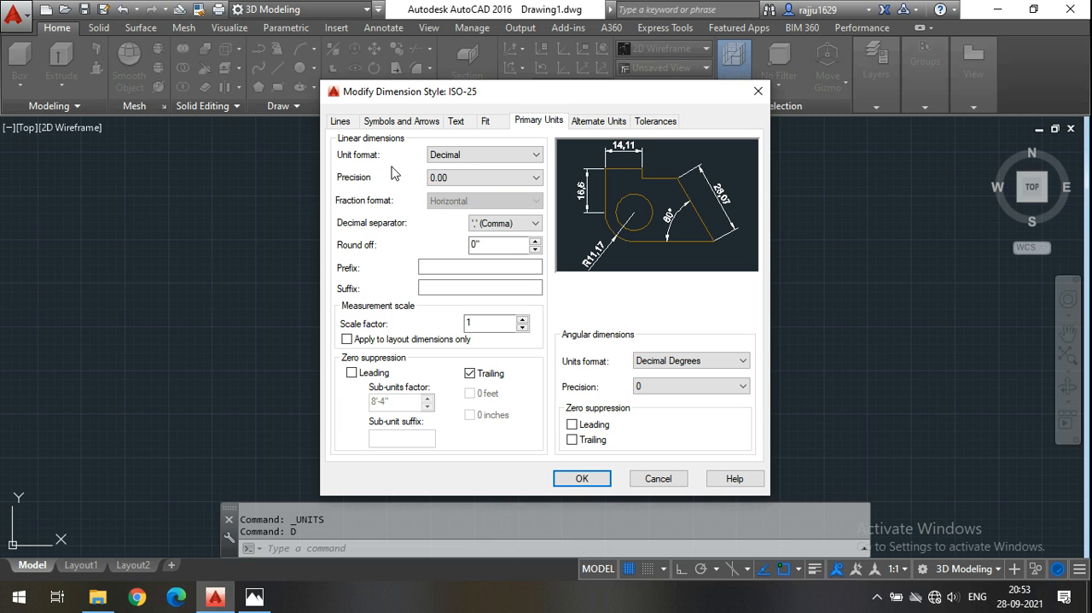
{"action": "left_click", "coordinate": [488, 157]}
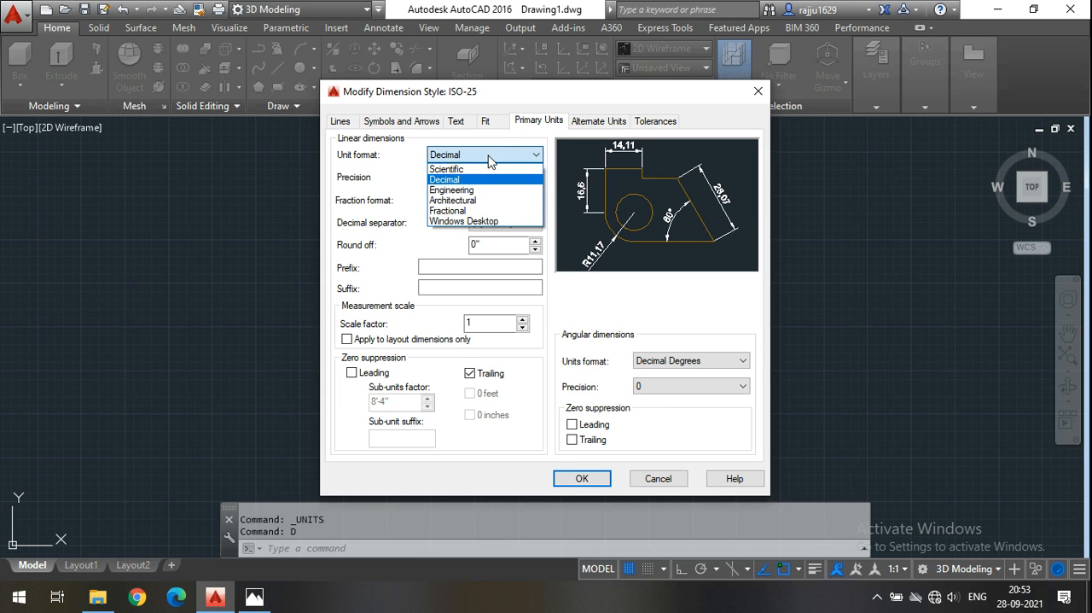
{"action": "left_click", "coordinate": [468, 191]}
{"action": "left_click", "coordinate": [480, 180]}
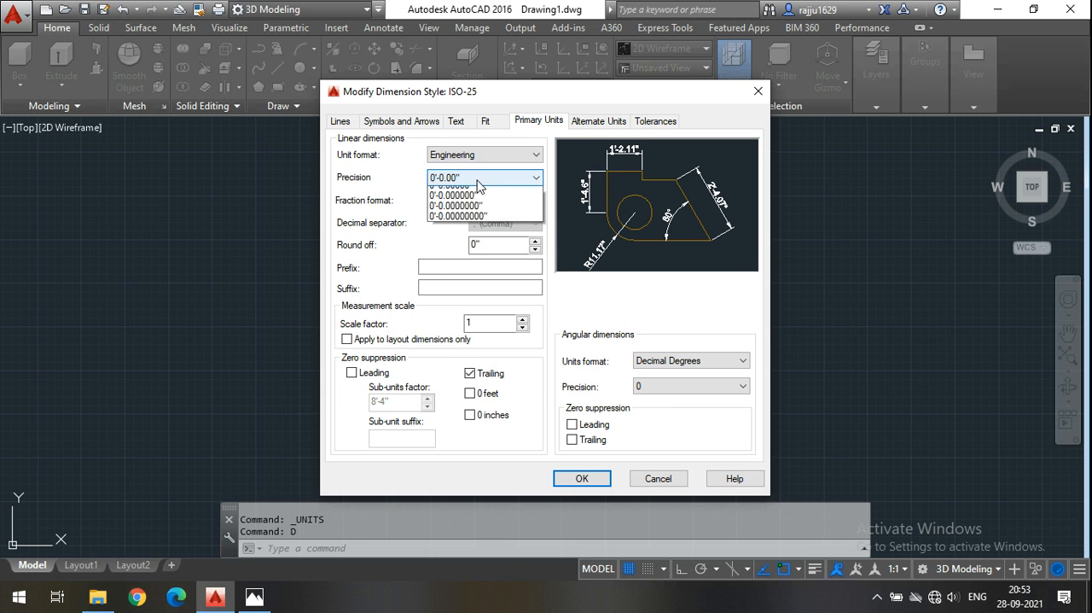
{"action": "left_click", "coordinate": [450, 202]}
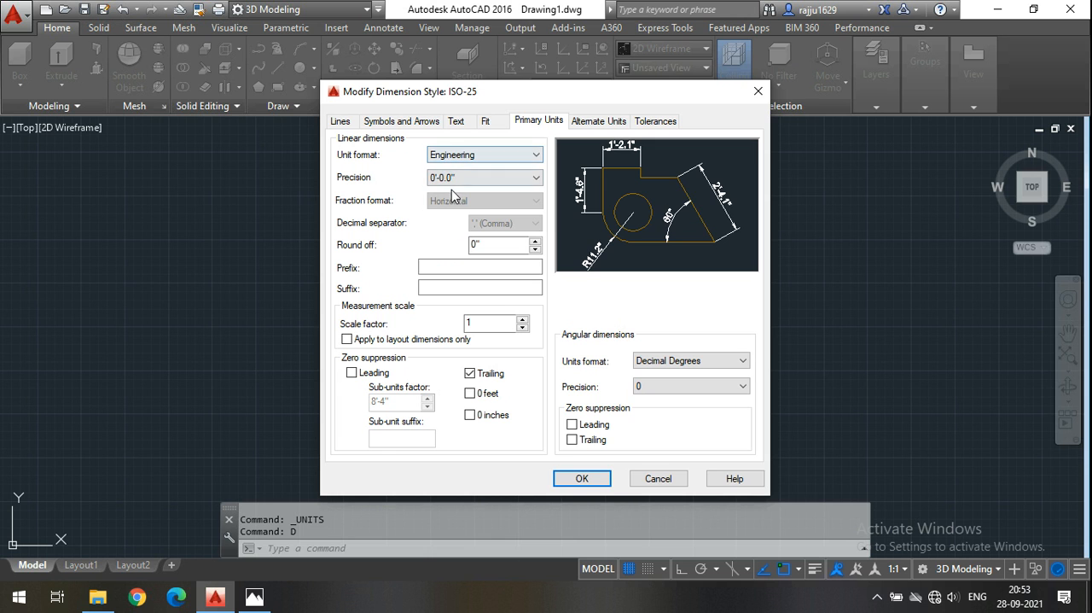
{"action": "left_click", "coordinate": [578, 479]}
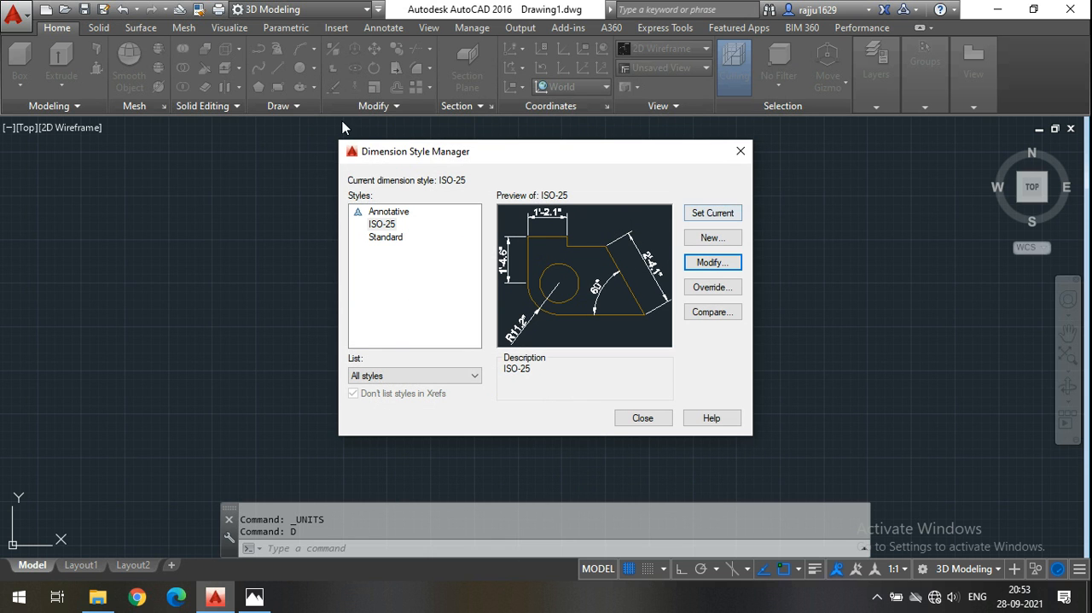
{"action": "left_click", "coordinate": [700, 217]}
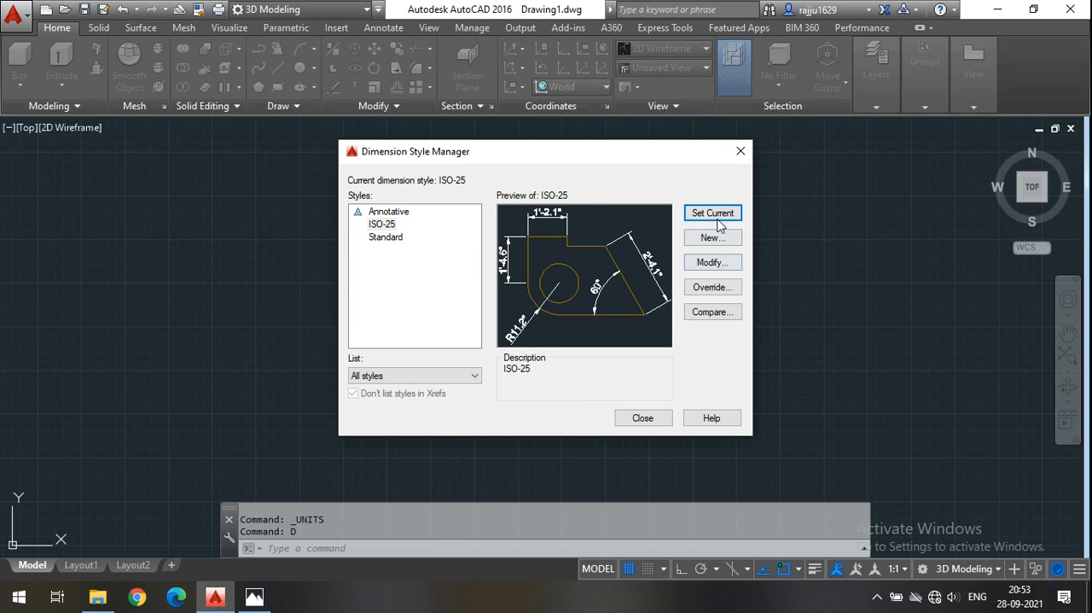
{"action": "left_click", "coordinate": [651, 419]}
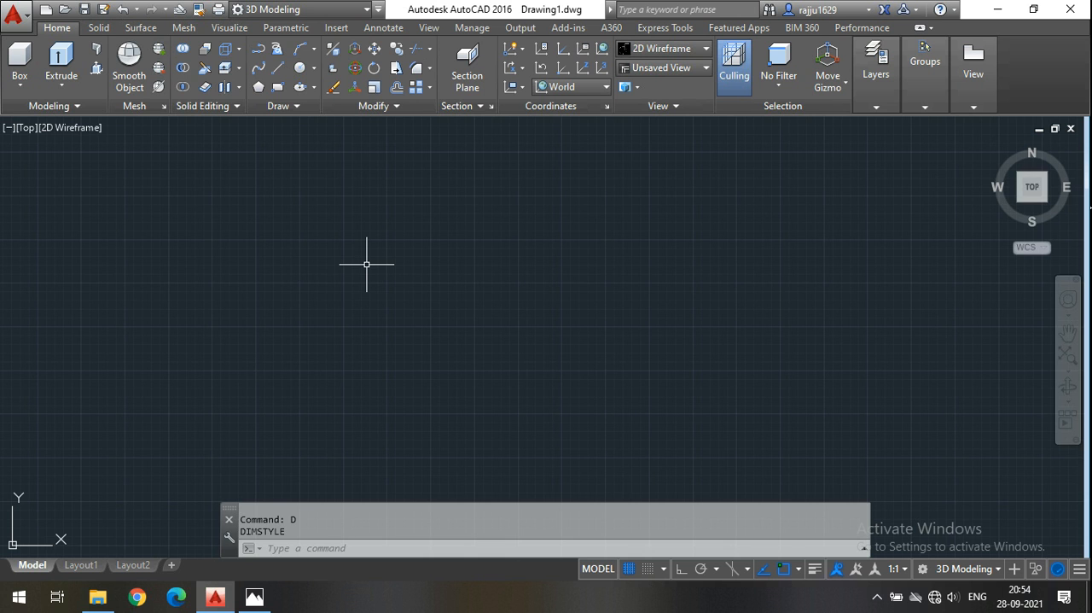
Change the workspace to Drafting & Annotation and close the palette that failed to load.
{"action": "left_click", "coordinate": [256, 10]}
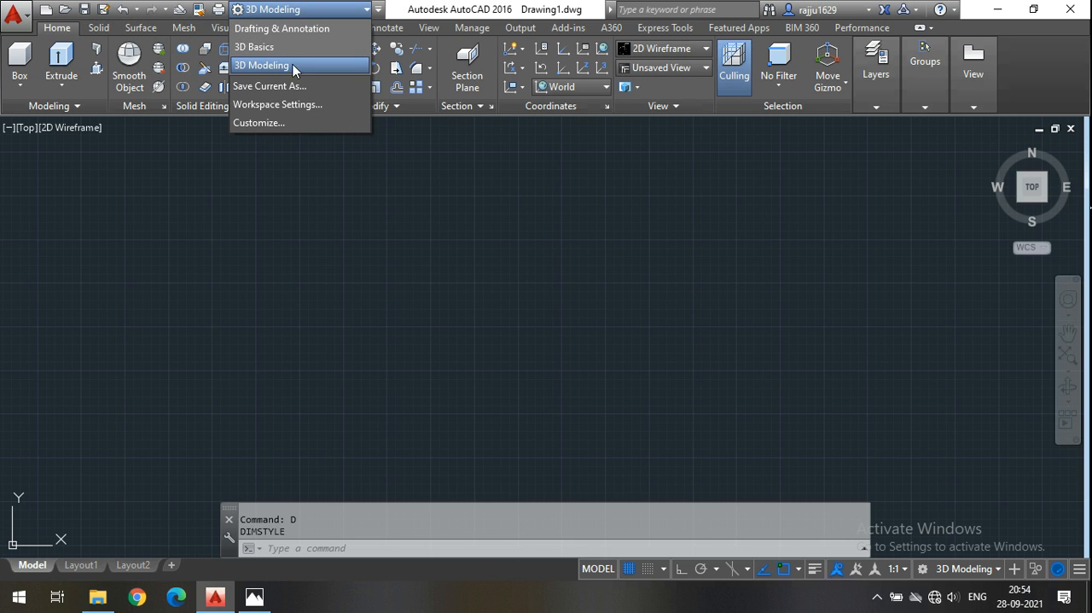
{"action": "left_click", "coordinate": [405, 297]}
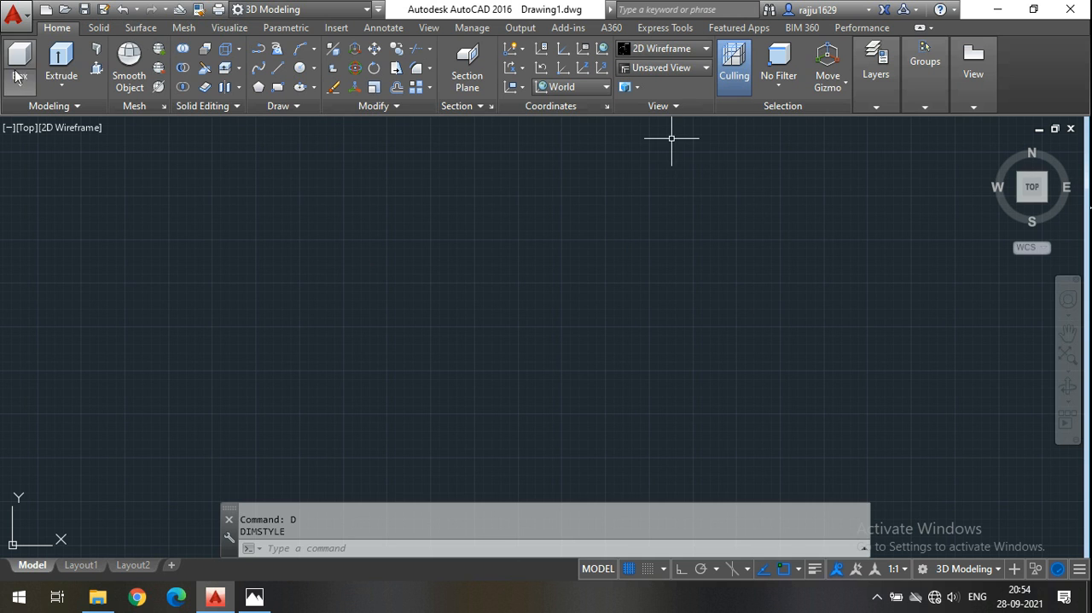
{"action": "left_click", "coordinate": [280, 13]}
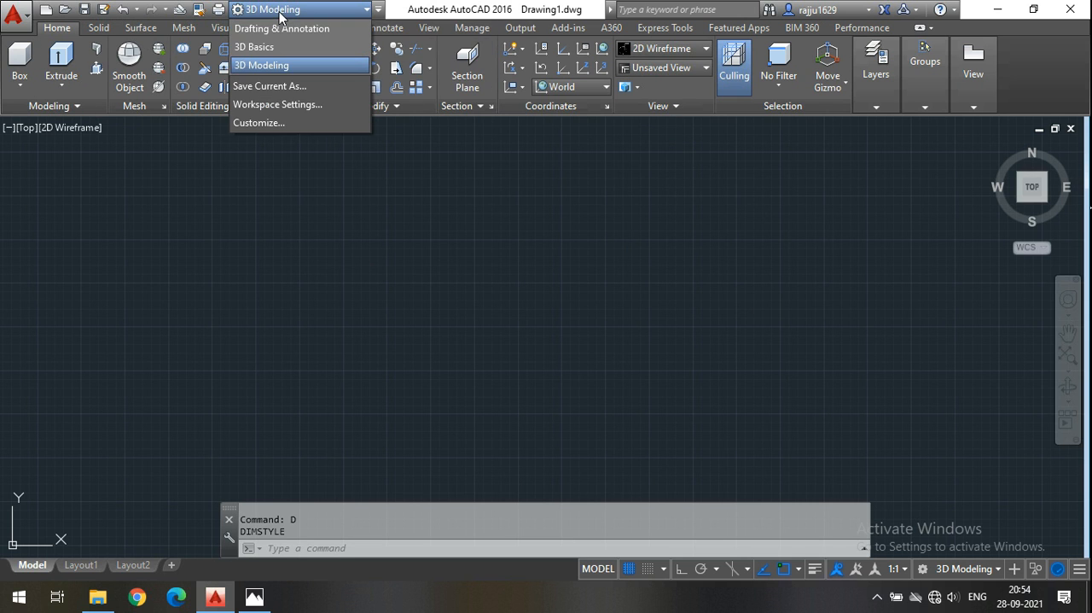
{"action": "left_click", "coordinate": [279, 31]}
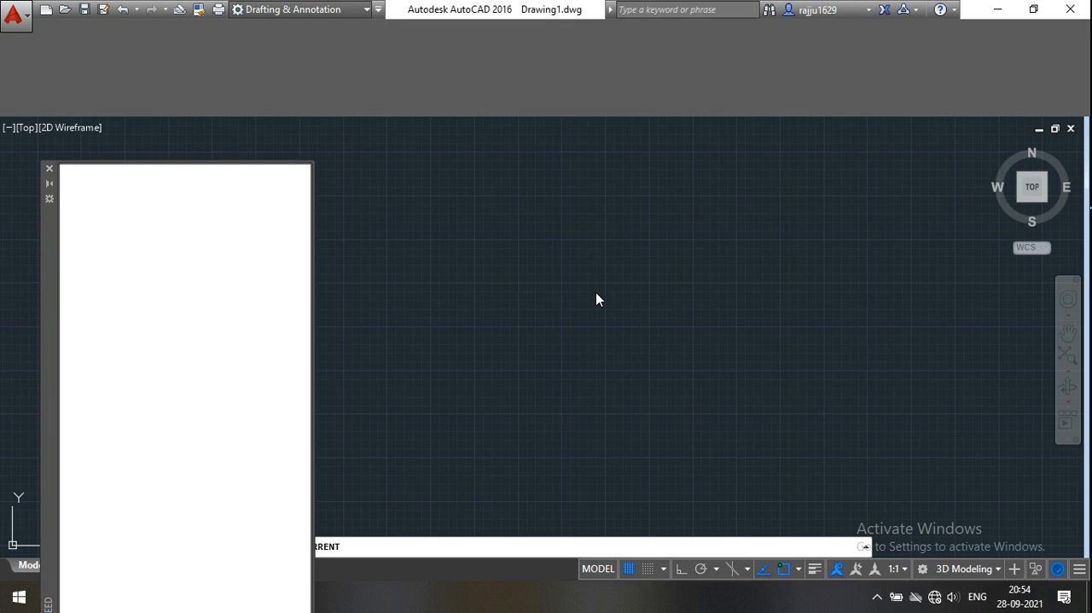
{"action": "left_click", "coordinate": [49, 170]}
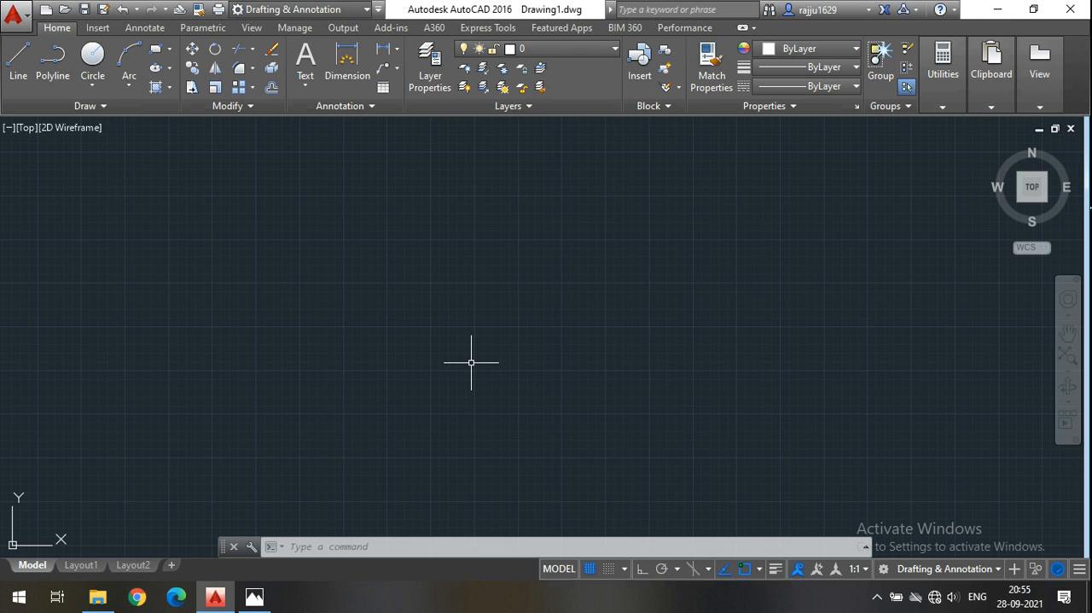
{"action": "left_click", "coordinate": [98, 597]}
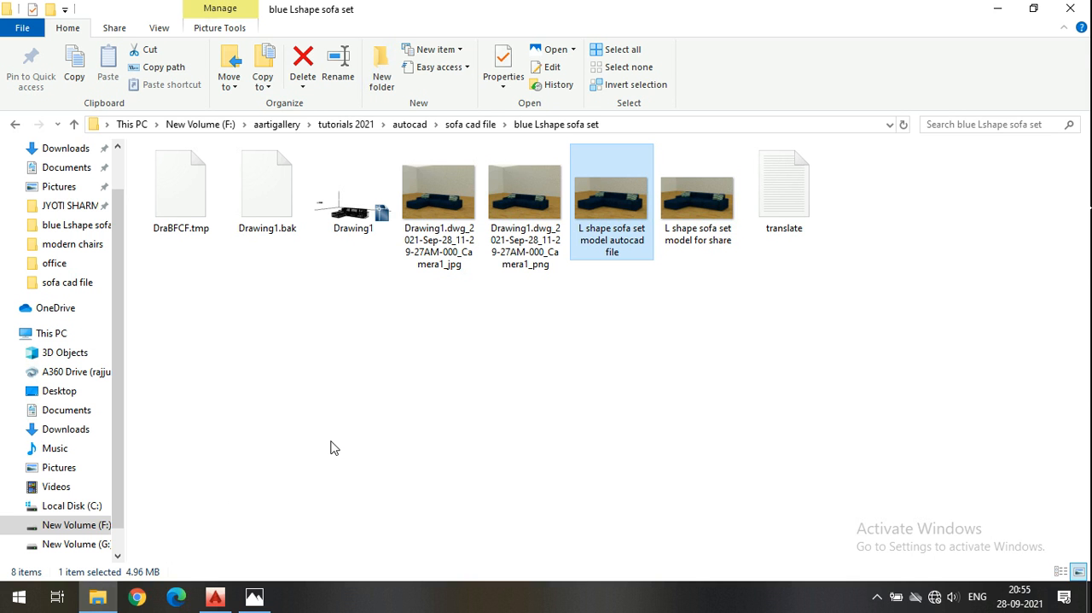
{"action": "left_click", "coordinate": [998, 9]}
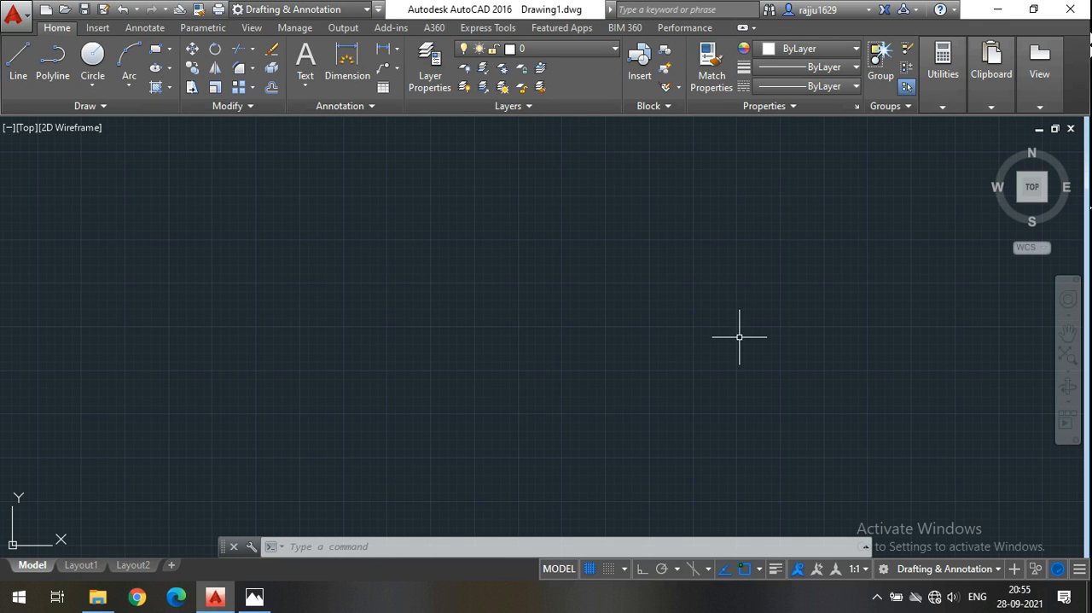
Draw a horizontal line 9'6" long with Ortho mode turned on.
{"action": "left_click", "coordinate": [14, 68]}
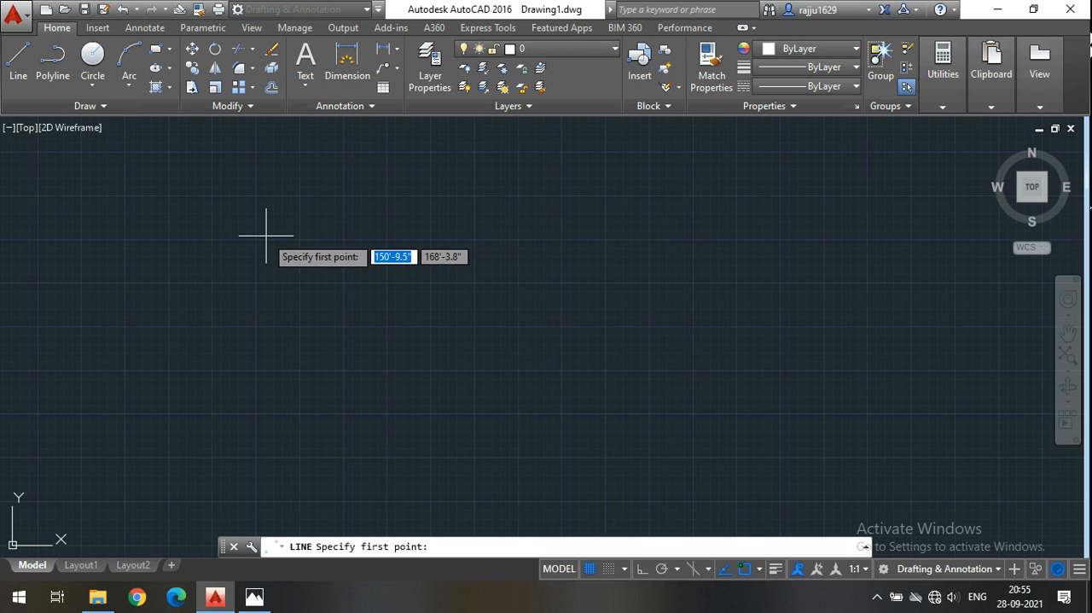
{"action": "left_click", "coordinate": [643, 569]}
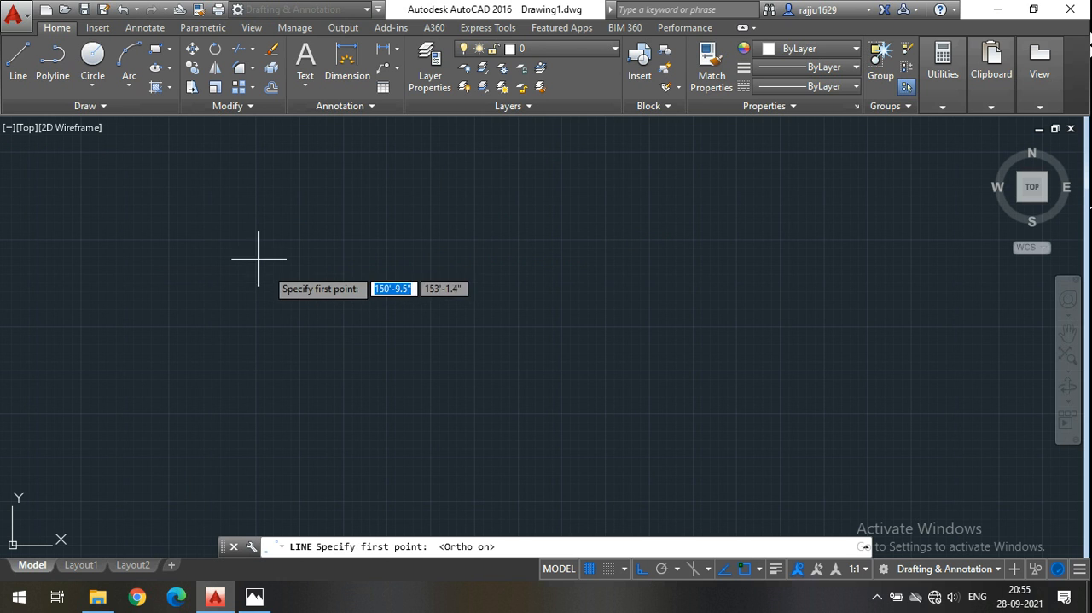
{"action": "left_click", "coordinate": [239, 219]}
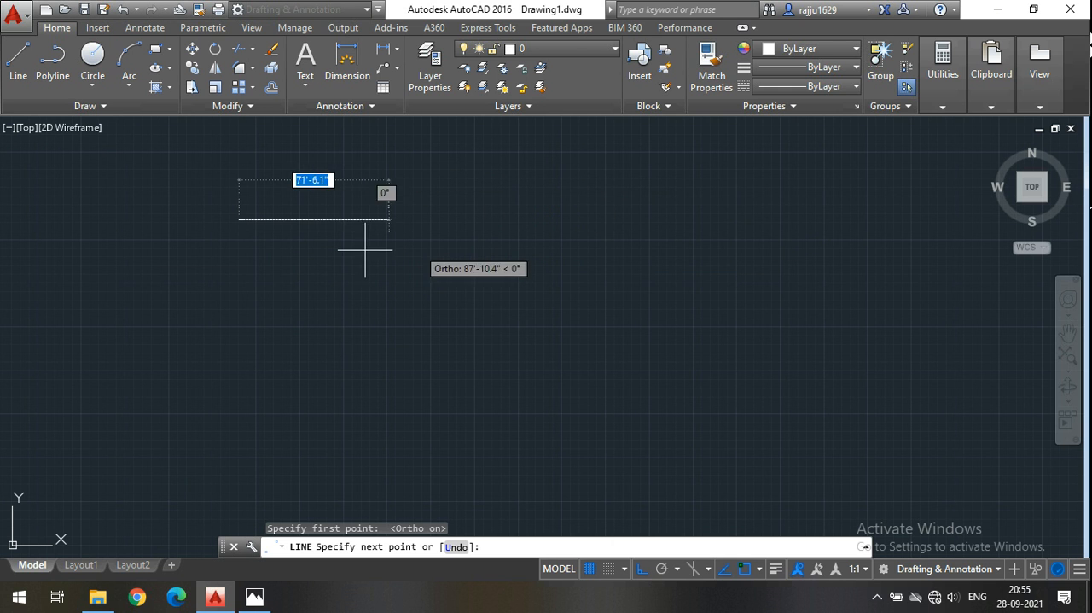
{"action": "scroll", "coordinate": [269, 252], "scroll_direction": "up", "scroll_amount": 4}
{"action": "middle_click_drag", "start_coordinate": [466, 281], "coordinate": [635, 421]}
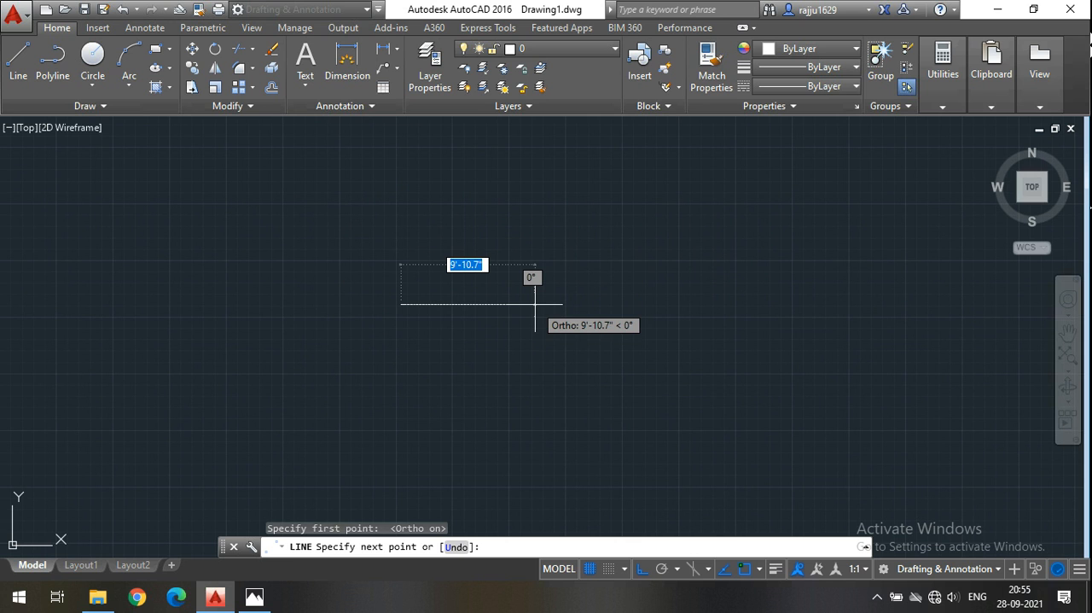
{"action": "type", "text": "9'6\""}
{"action": "key", "text": "Return"}
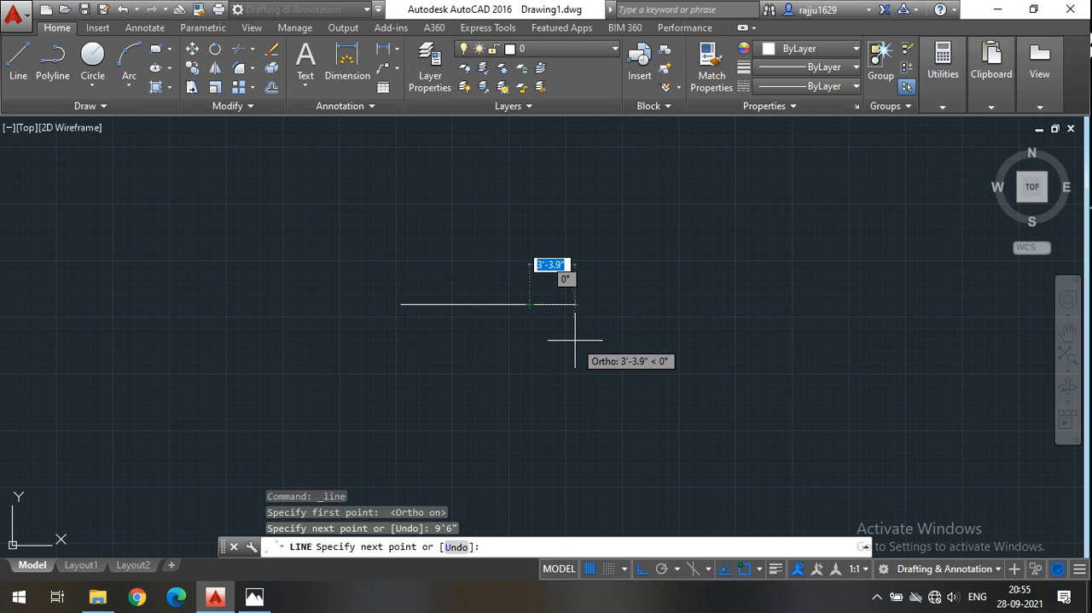
{"action": "key", "text": "Return"}
Add a linear dimension between the line's two endpoints, placed just above it.
{"action": "scroll", "coordinate": [424, 311], "scroll_direction": "up", "scroll_amount": 5}
{"action": "middle_click_drag", "start_coordinate": [419, 310], "coordinate": [397, 254]}
{"action": "left_click", "coordinate": [354, 72]}
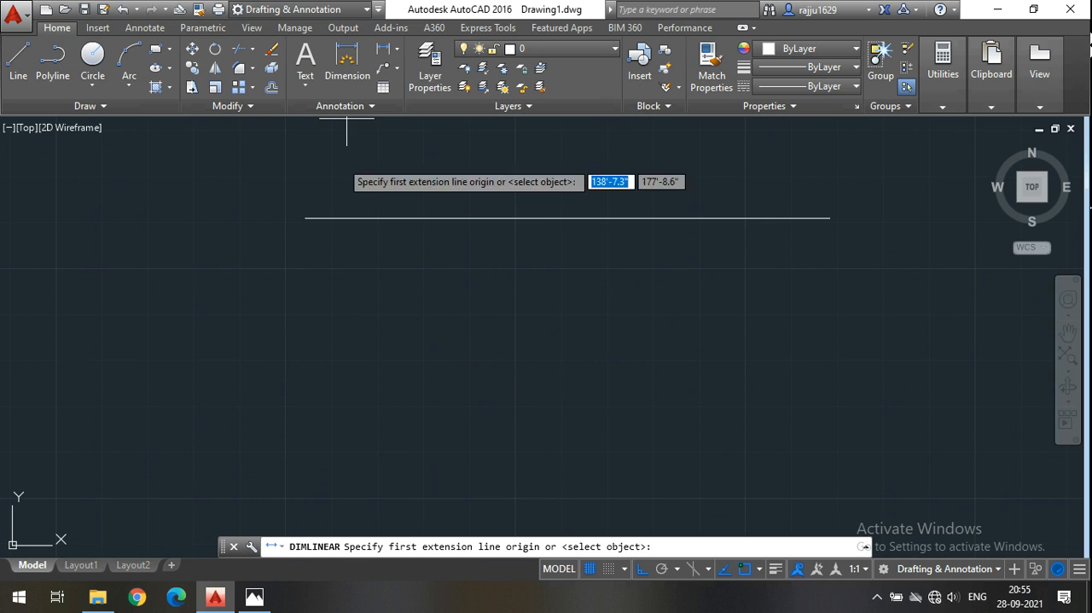
{"action": "left_click", "coordinate": [304, 218]}
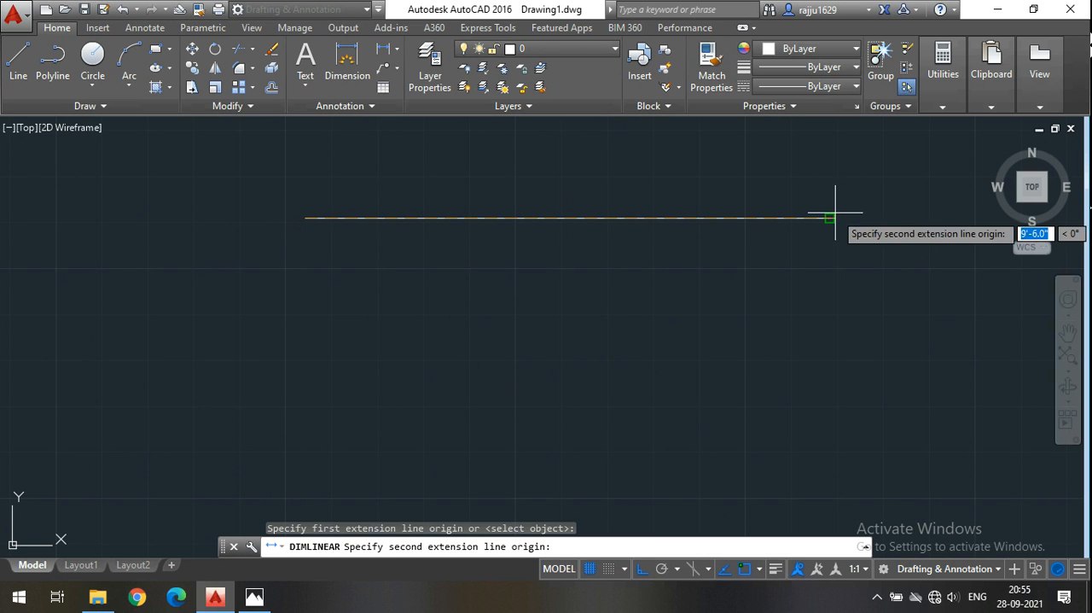
{"action": "left_click", "coordinate": [829, 218]}
{"action": "left_click", "coordinate": [827, 205]}
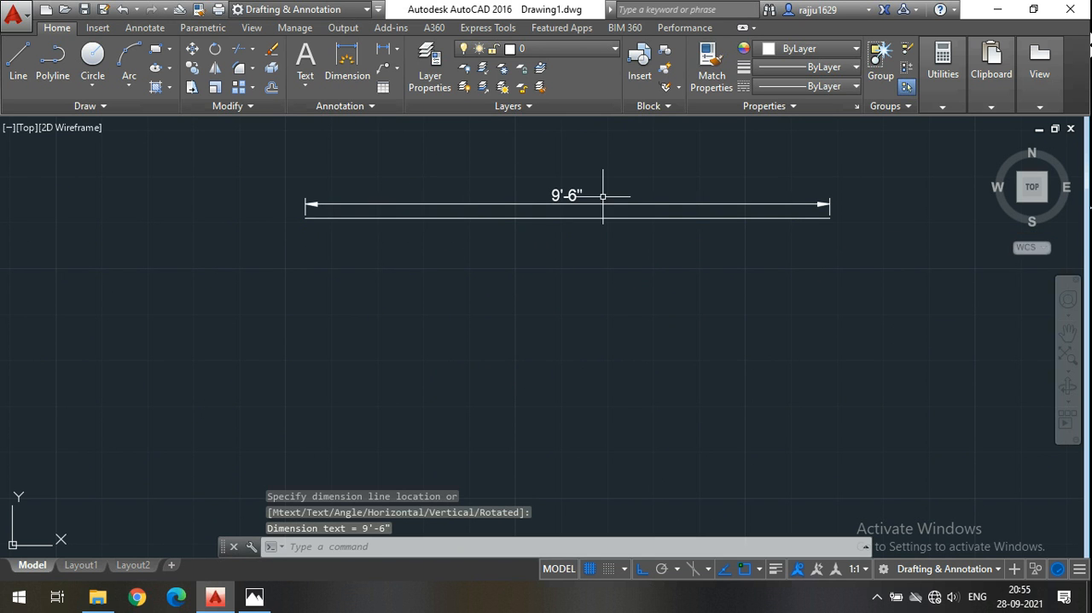
Delete the linear dimension above the horizontal line.
{"action": "scroll", "coordinate": [534, 188], "scroll_direction": "up", "scroll_amount": 2}
{"action": "left_click", "coordinate": [628, 219]}
{"action": "left_click", "coordinate": [554, 175]}
{"action": "key", "text": "Delete"}
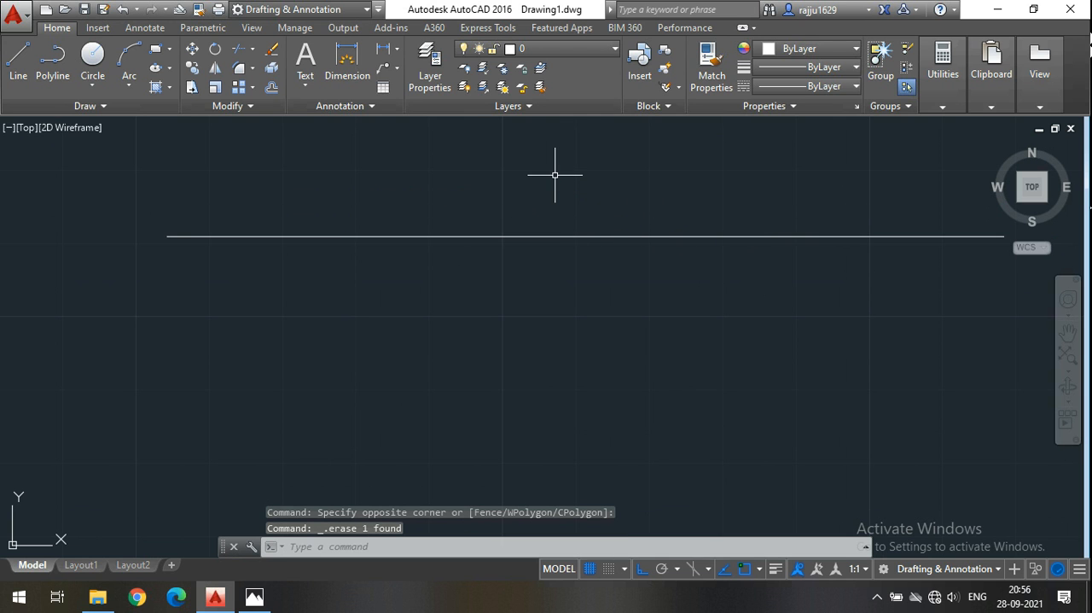
{"action": "middle_click_drag", "start_coordinate": [555, 174], "coordinate": [510, 182]}
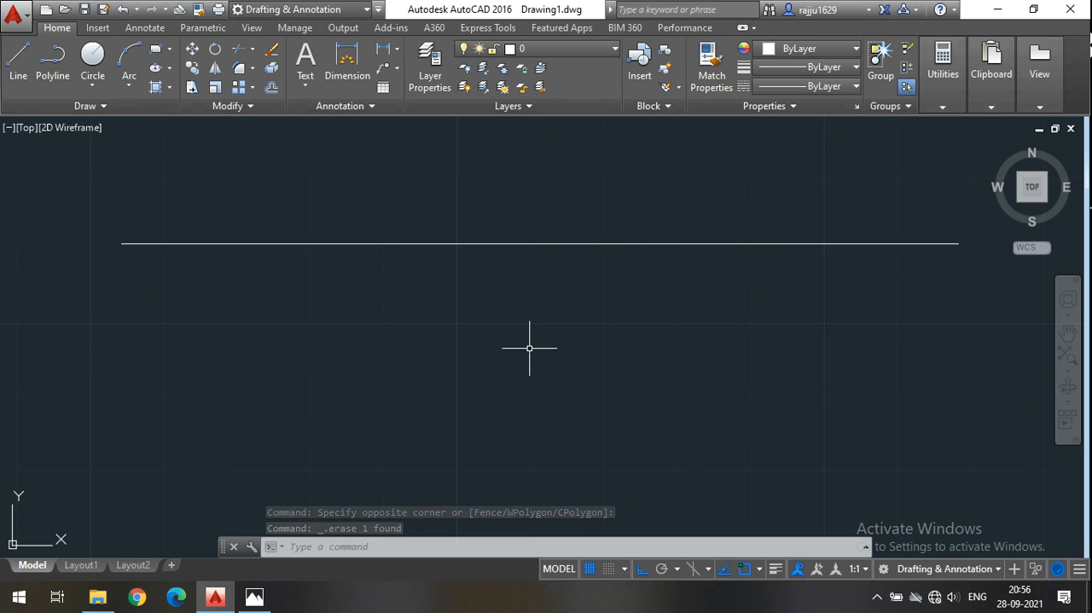
{"action": "left_click", "coordinate": [273, 88]}
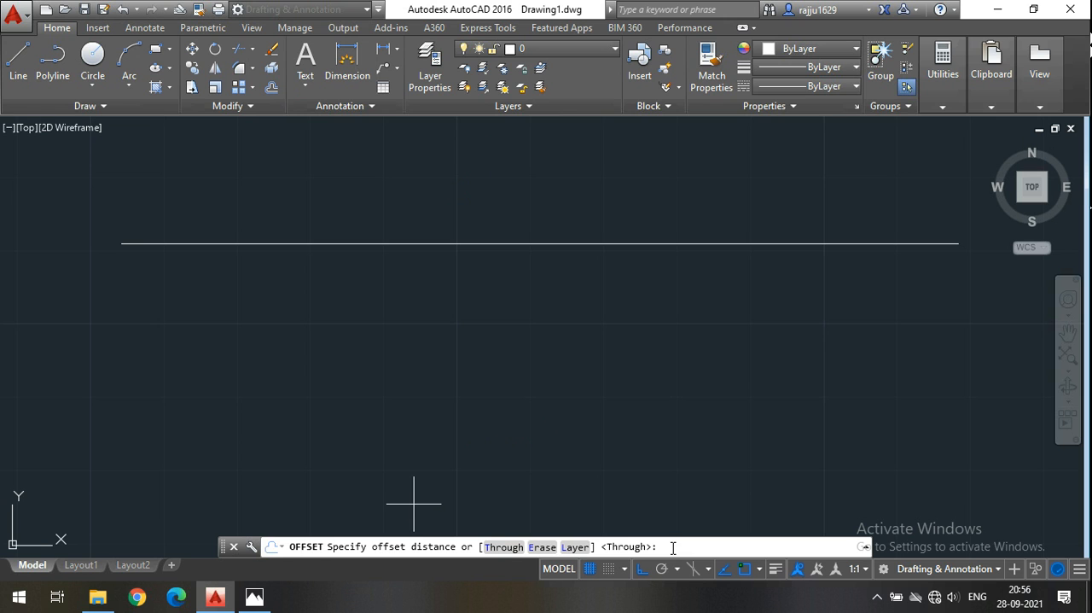
{"action": "key", "text": "Escape"}
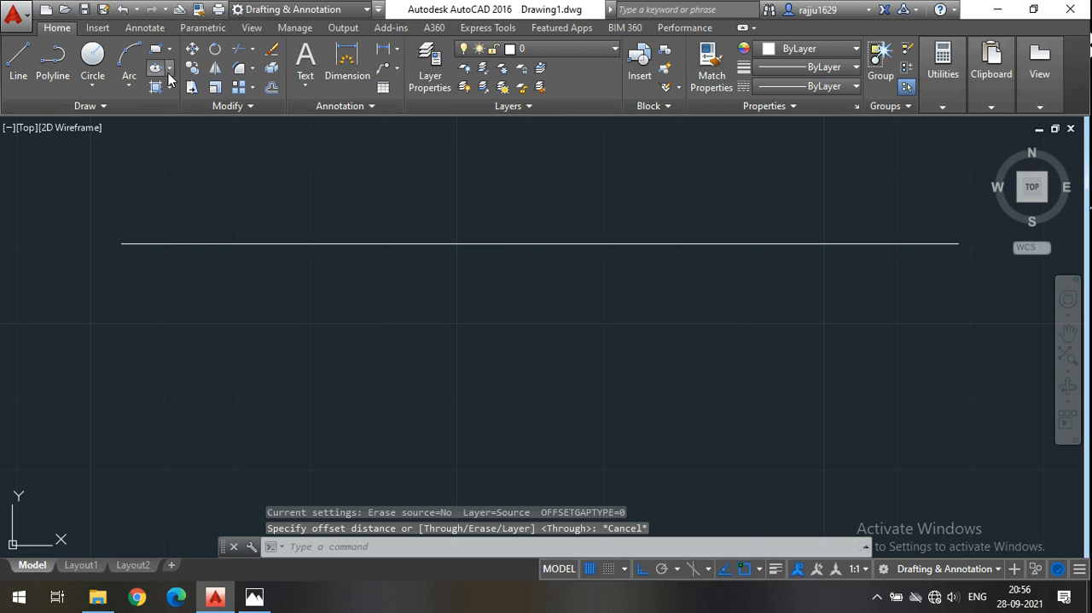
{"action": "left_click", "coordinate": [273, 87]}
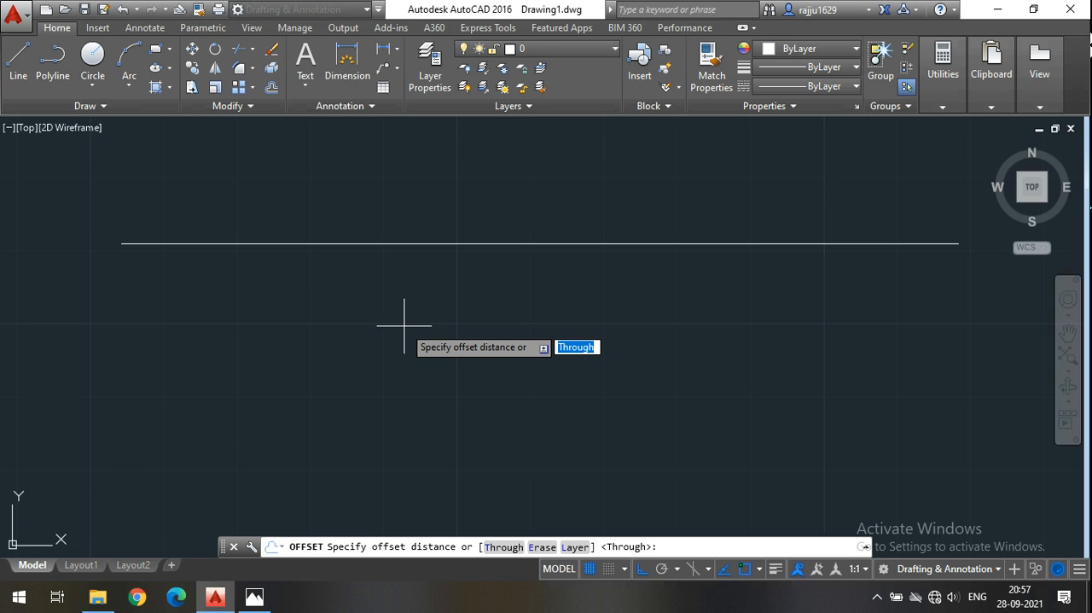
{"action": "key", "text": "Escape"}
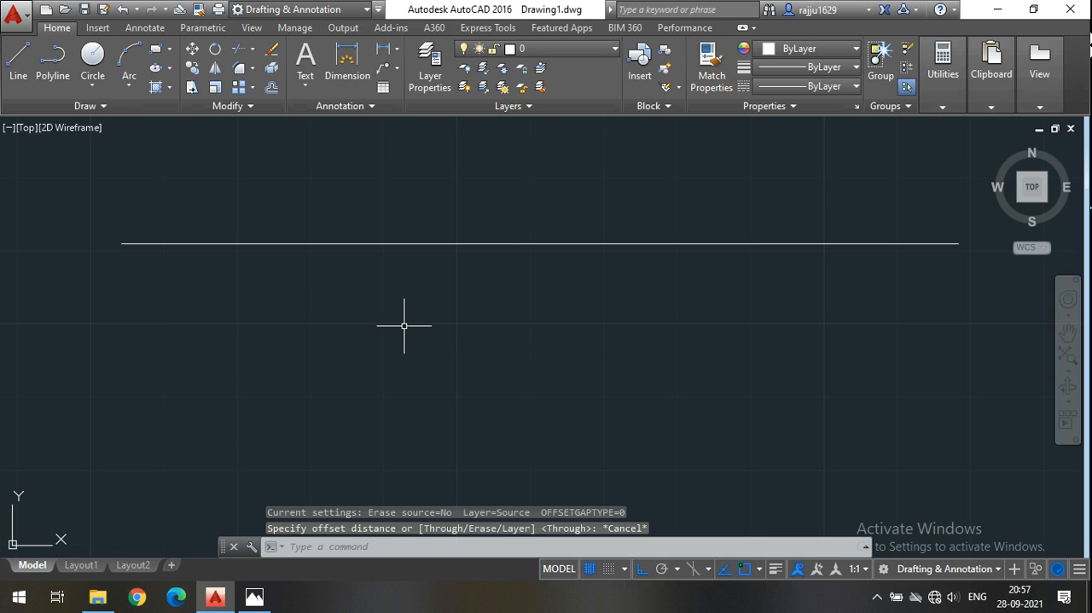
Offset the horizontal line 2' downward to create a parallel copy below it.
{"action": "left_click", "coordinate": [272, 88]}
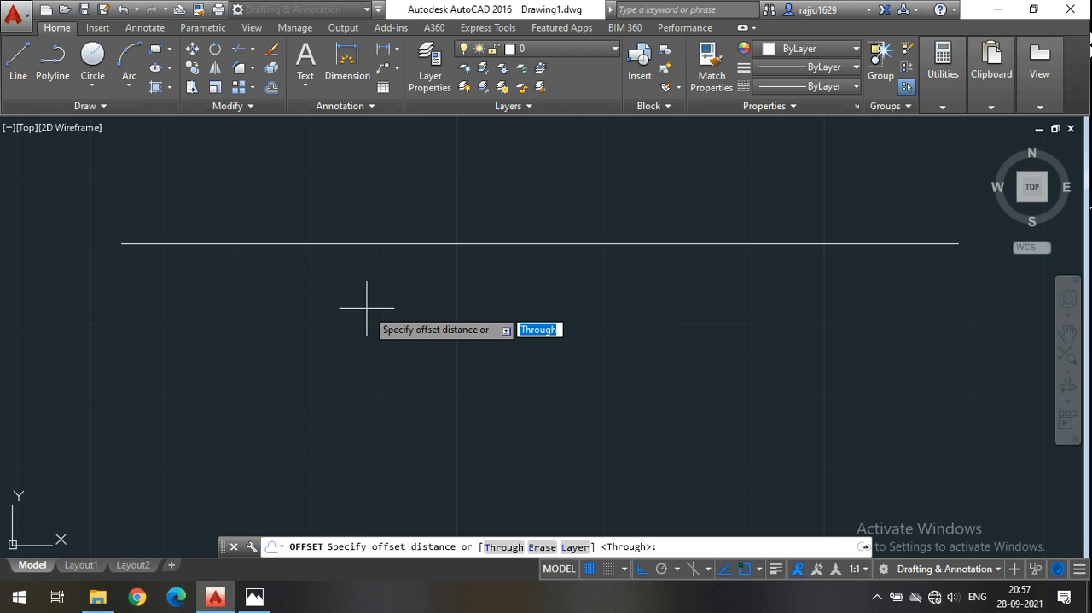
{"action": "type", "text": "2"}
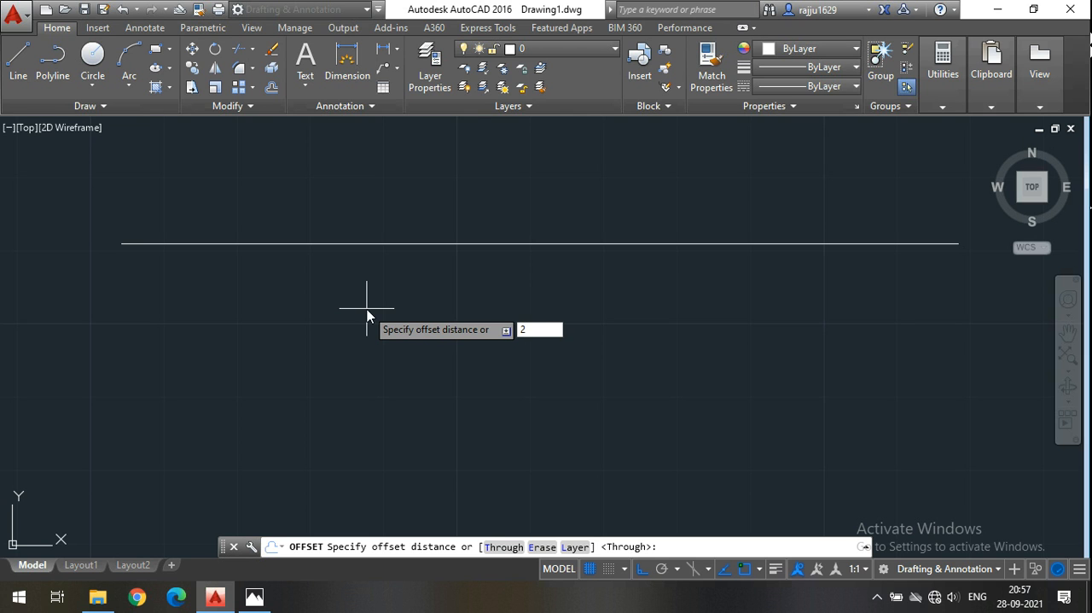
{"action": "key", "text": "Return"}
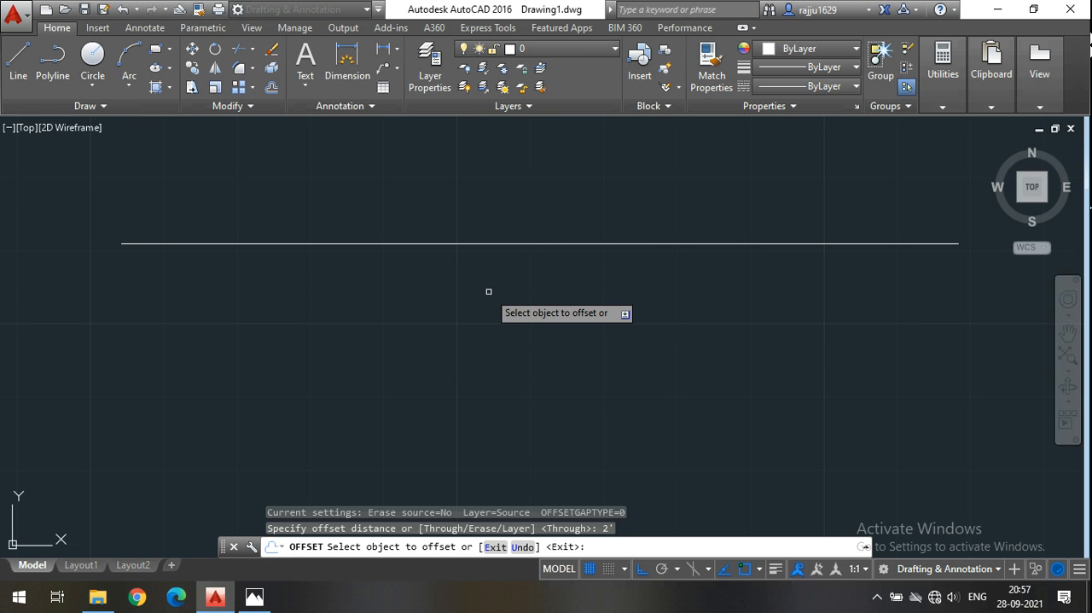
{"action": "left_click", "coordinate": [504, 245]}
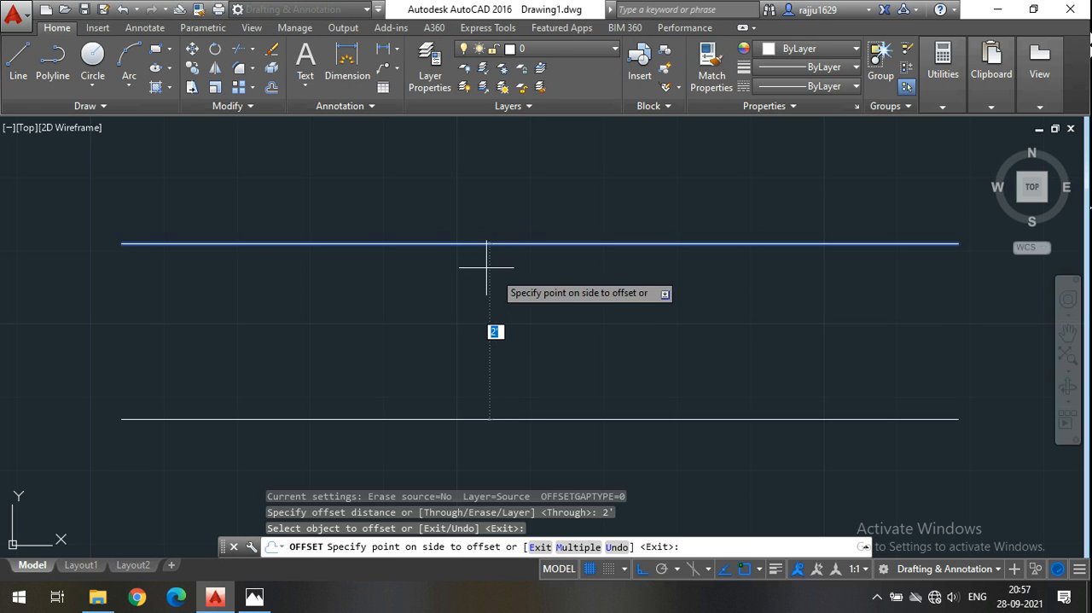
{"action": "scroll", "coordinate": [487, 290], "scroll_direction": "down", "scroll_amount": 4}
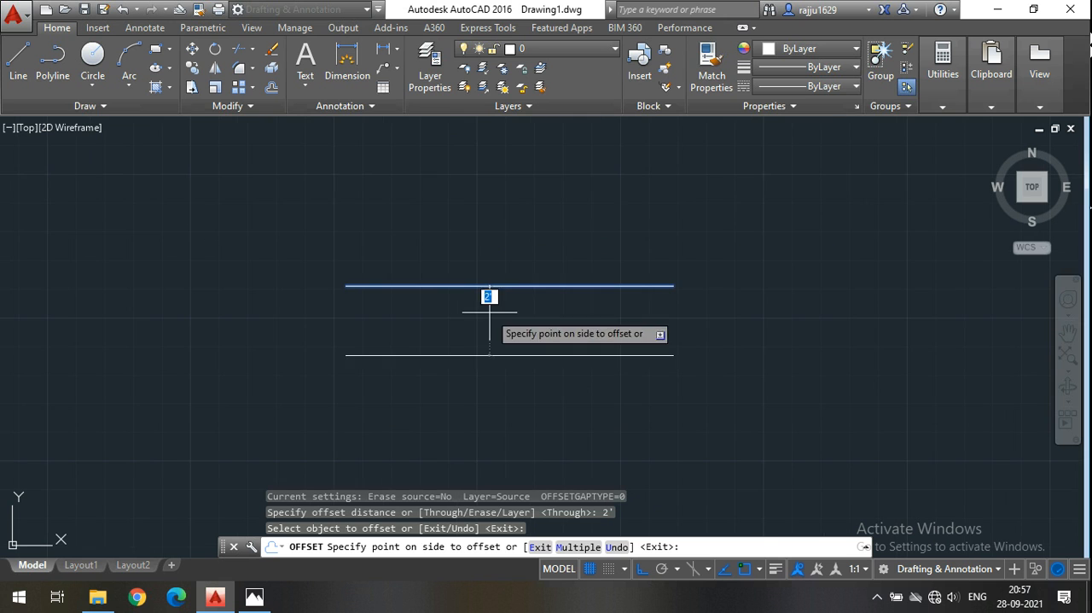
{"action": "left_click", "coordinate": [506, 359]}
{"action": "middle_click_drag", "start_coordinate": [501, 339], "coordinate": [514, 291]}
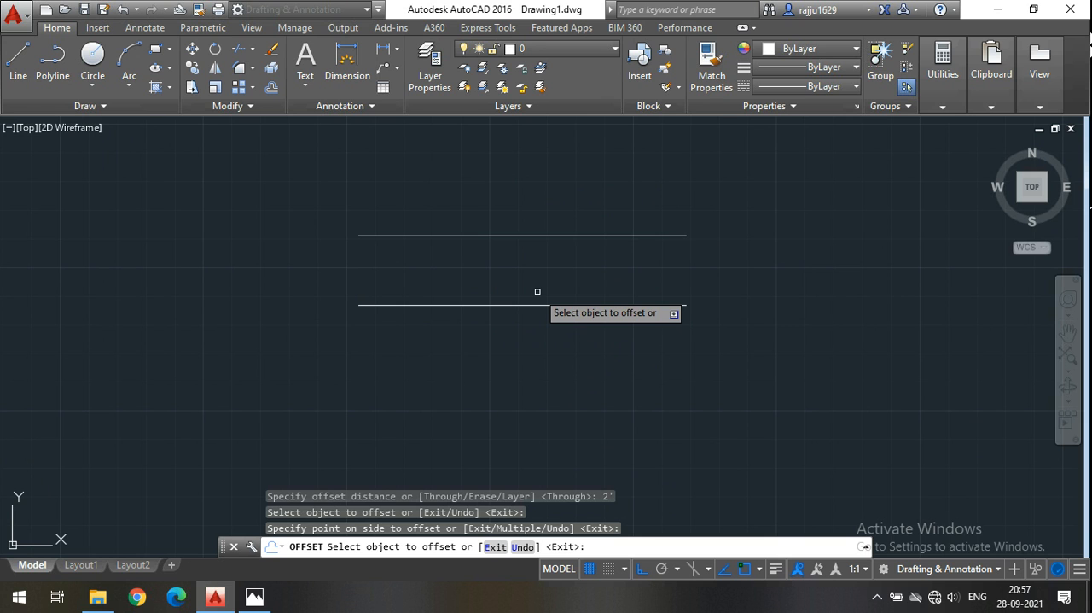
{"action": "key", "text": "Escape"}
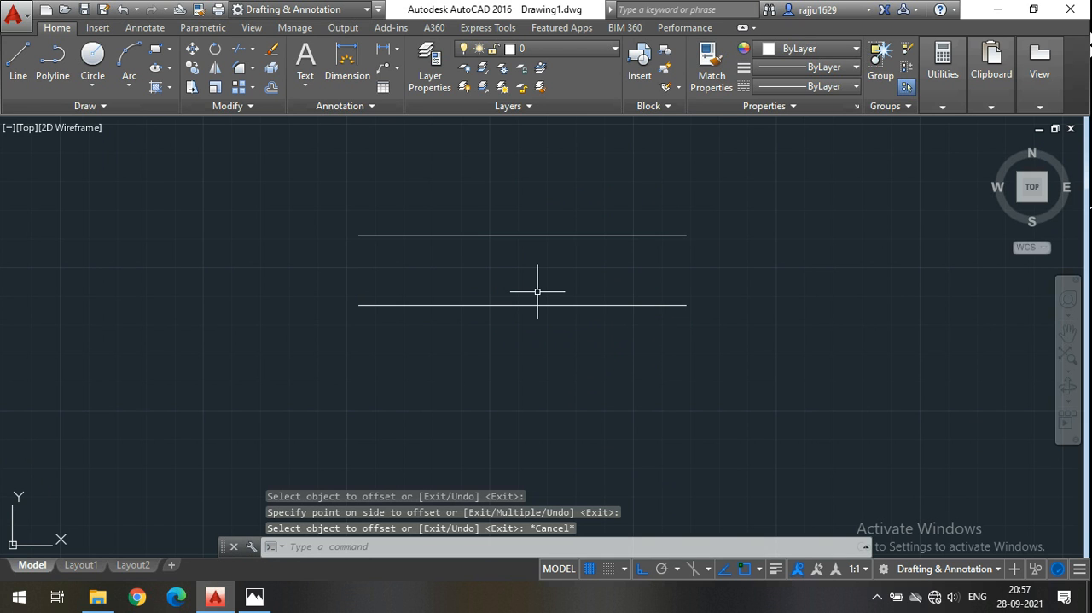
Draw a 6' vertical line straight down from the left endpoint of the upper horizontal line.
{"action": "scroll", "coordinate": [438, 266], "scroll_direction": "up", "scroll_amount": 2}
{"action": "middle_click_drag", "start_coordinate": [437, 265], "coordinate": [424, 270]}
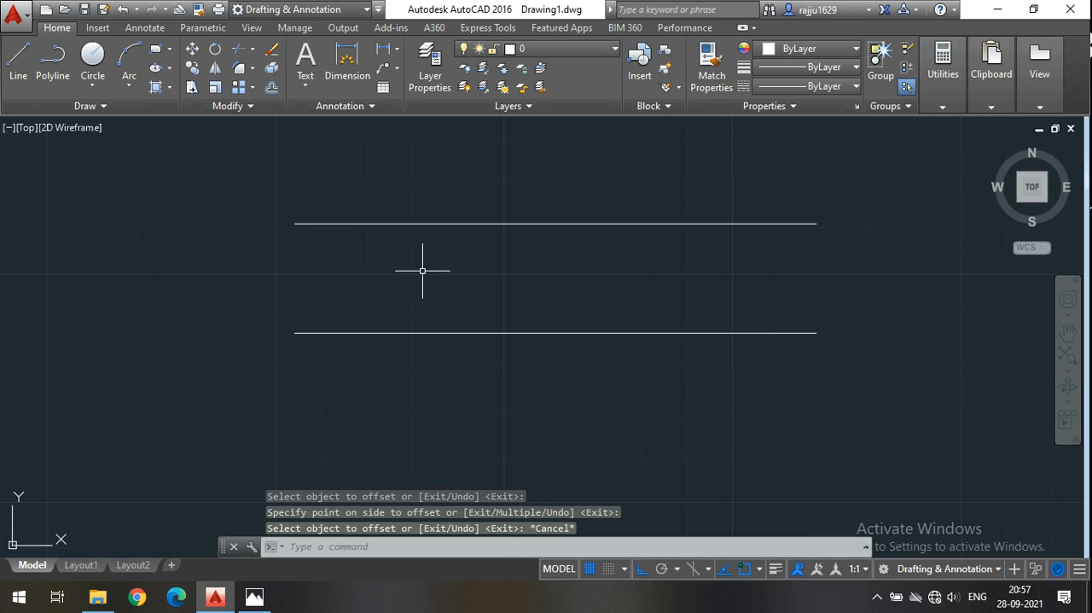
{"action": "middle_click_drag", "start_coordinate": [510, 276], "coordinate": [462, 253]}
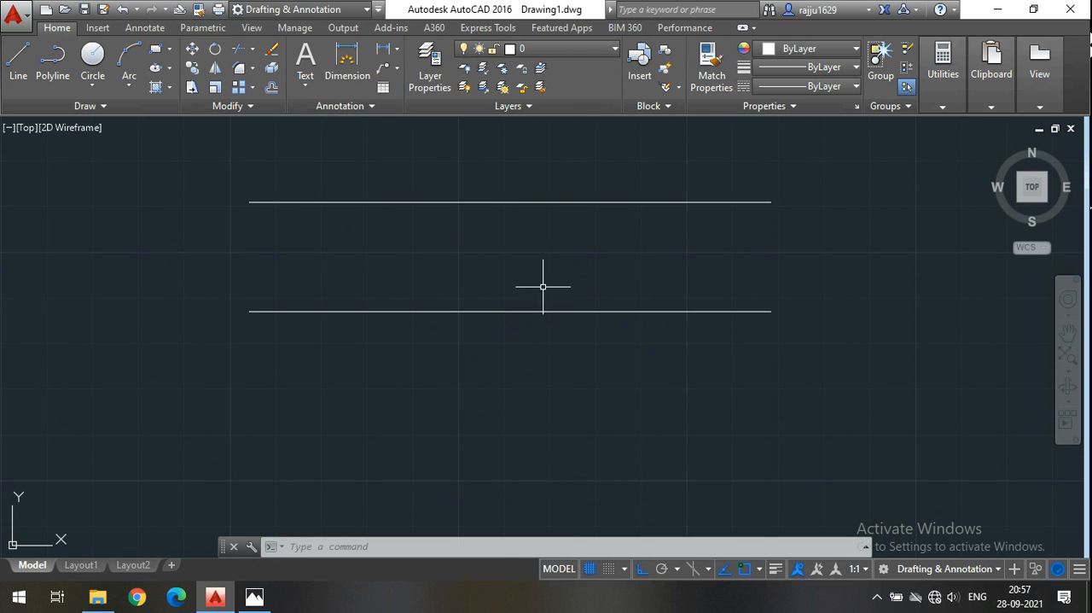
{"action": "left_click", "coordinate": [18, 72]}
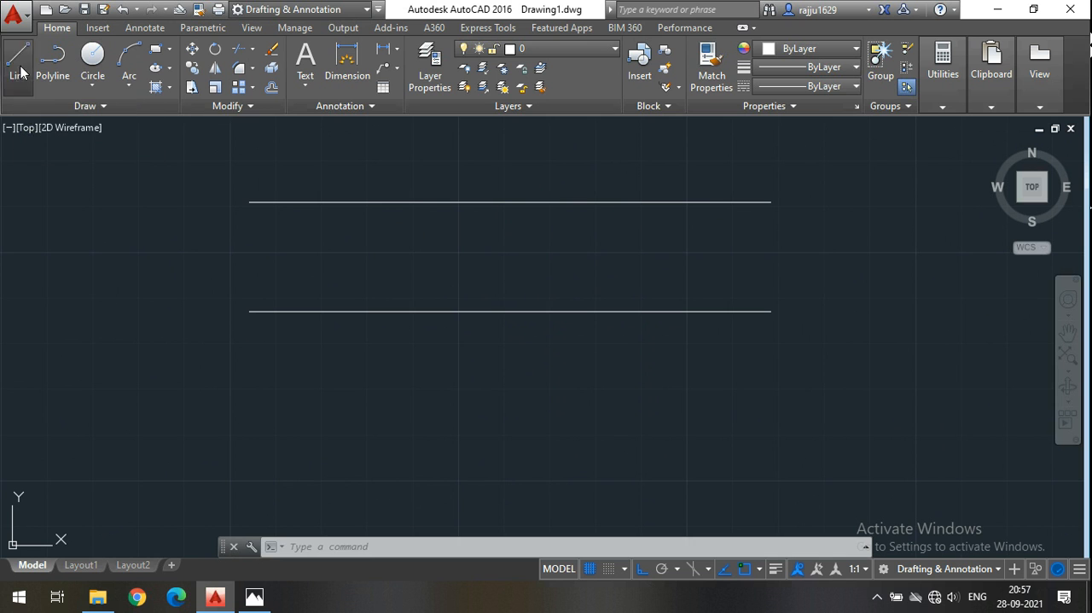
{"action": "left_click", "coordinate": [249, 201]}
{"action": "middle_click_drag", "start_coordinate": [251, 372], "coordinate": [271, 285]}
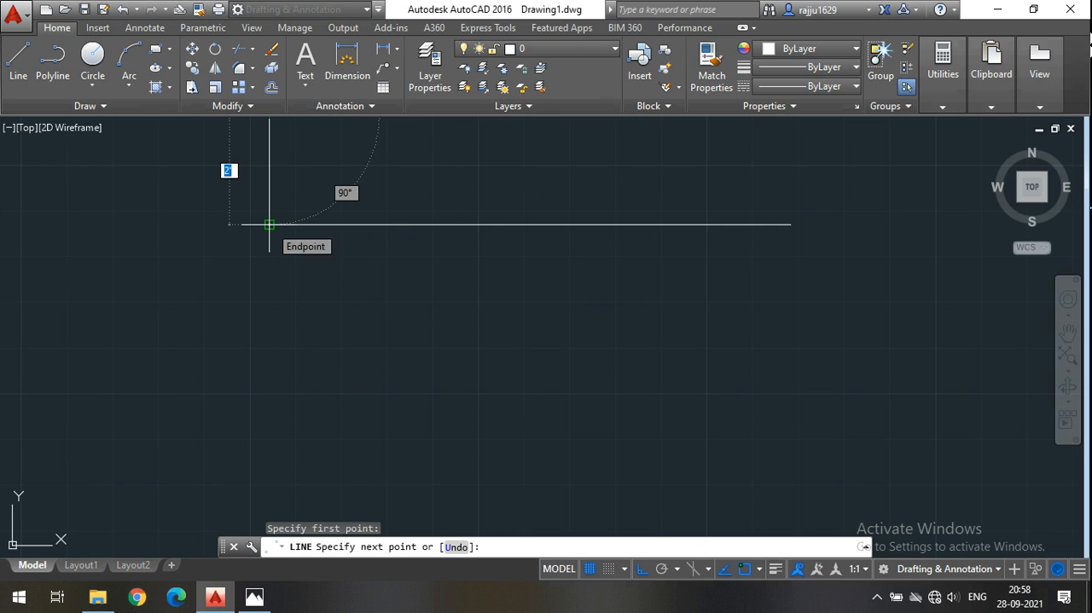
{"action": "mouse_move", "coordinate": [253, 366]}
{"action": "middle_mouse_down"}
{"action": "mouse_move", "coordinate": [270, 436]}
{"action": "mouse_move", "coordinate": [296, 409]}
{"action": "middle_mouse_up"}
{"action": "scroll", "coordinate": [289, 406], "scroll_direction": "down", "scroll_amount": 2}
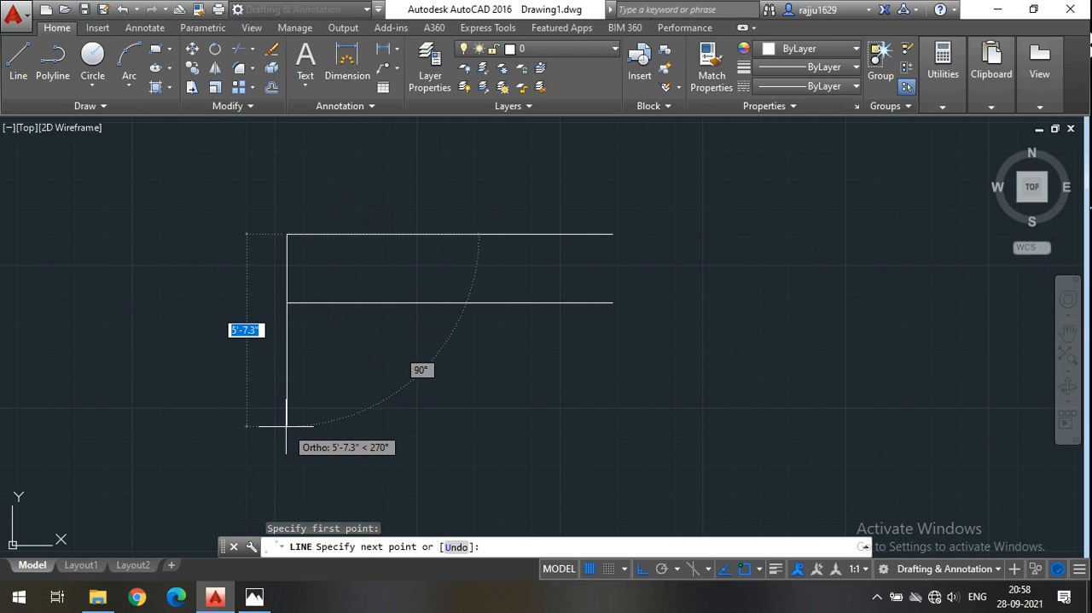
{"action": "middle_click_drag", "start_coordinate": [287, 425], "coordinate": [292, 383]}
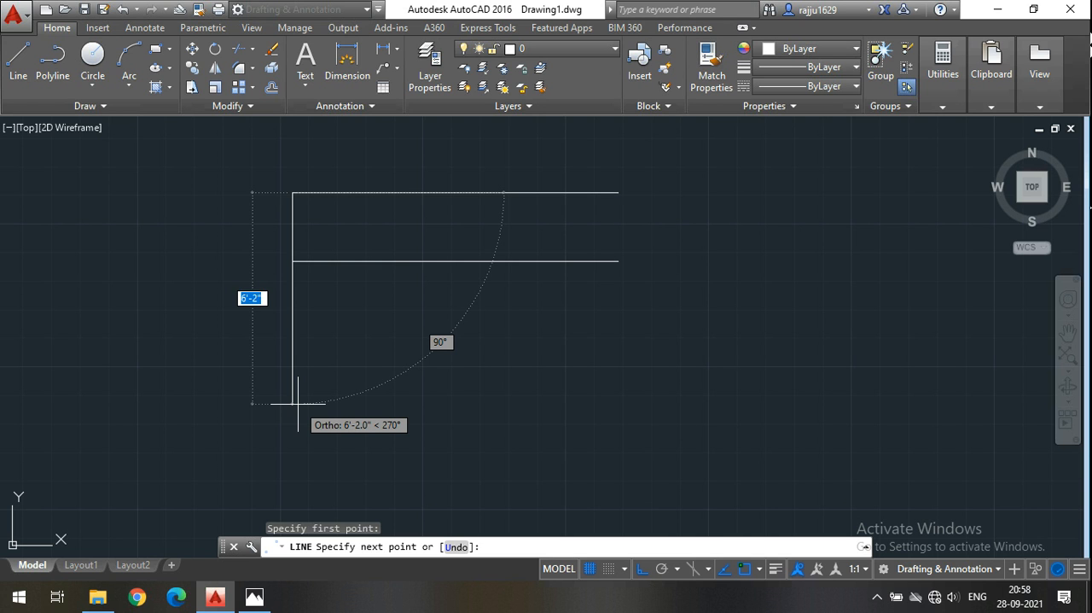
{"action": "type", "text": "6'"}
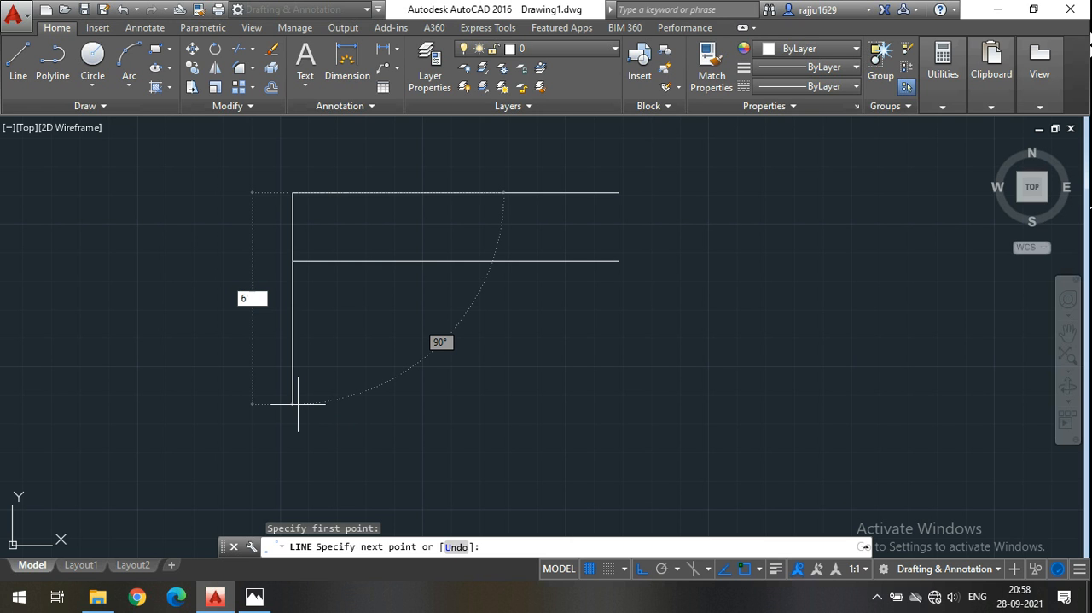
{"action": "key", "text": "Return"}
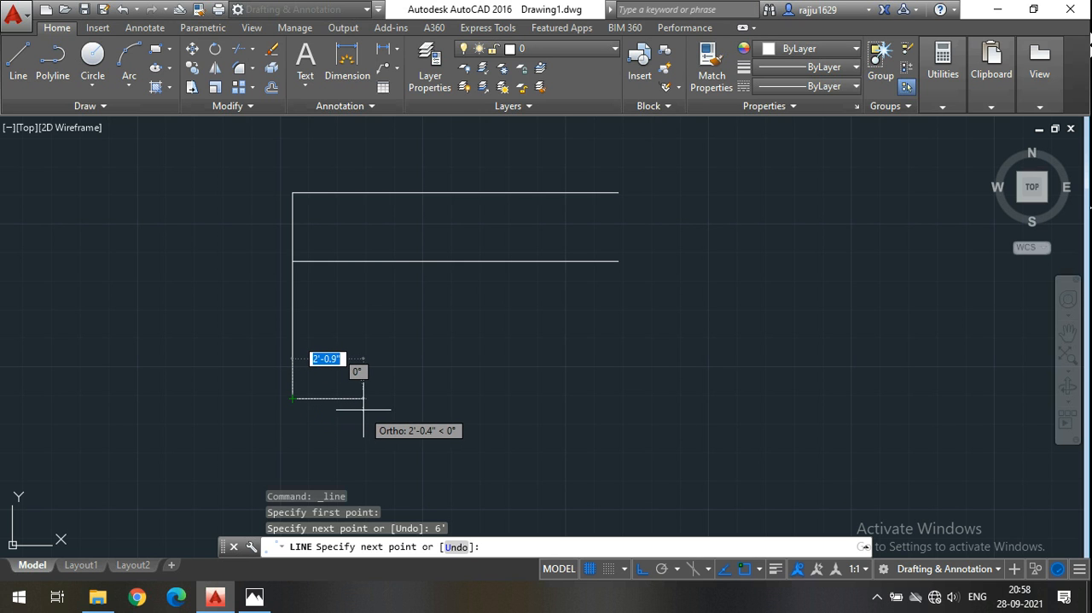
Continue the line 2' to the right, and close the leg with a vertical segment up to the lower horizontal line.
{"action": "type", "text": "2'"}
{"action": "key", "text": "Return"}
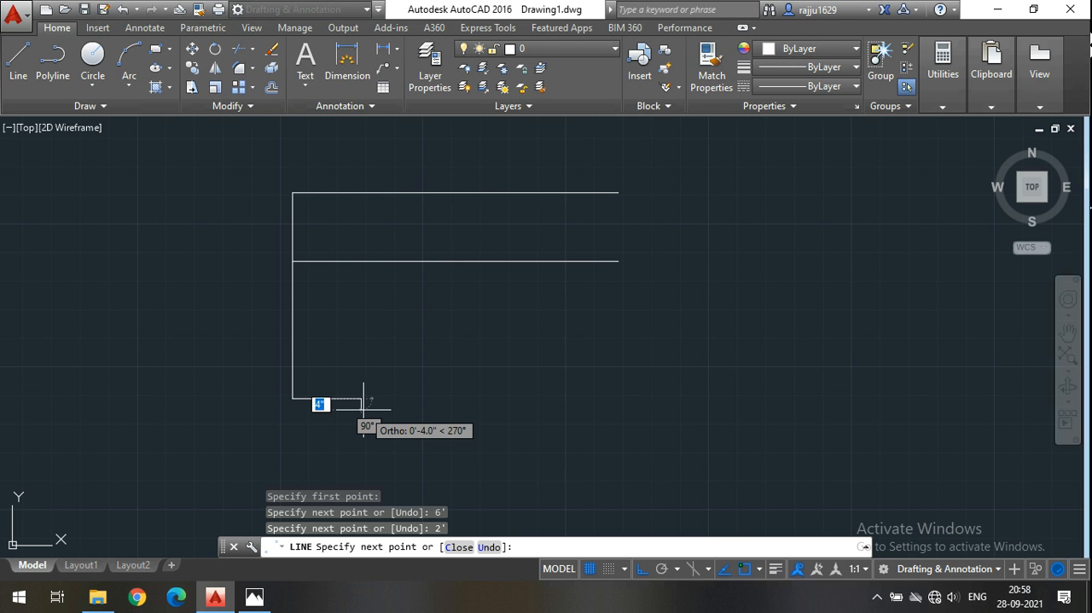
{"action": "left_click", "coordinate": [361, 261]}
{"action": "key", "text": "Escape"}
Trim away the part of the lower horizontal line that lies between the leg's two vertical lines.
{"action": "scroll", "coordinate": [360, 269], "scroll_direction": "up", "scroll_amount": 4}
{"action": "left_click", "coordinate": [516, 352]}
{"action": "left_click", "coordinate": [239, 167]}
{"action": "left_click", "coordinate": [240, 49]}
{"action": "left_click", "coordinate": [280, 324]}
{"action": "left_click", "coordinate": [246, 231]}
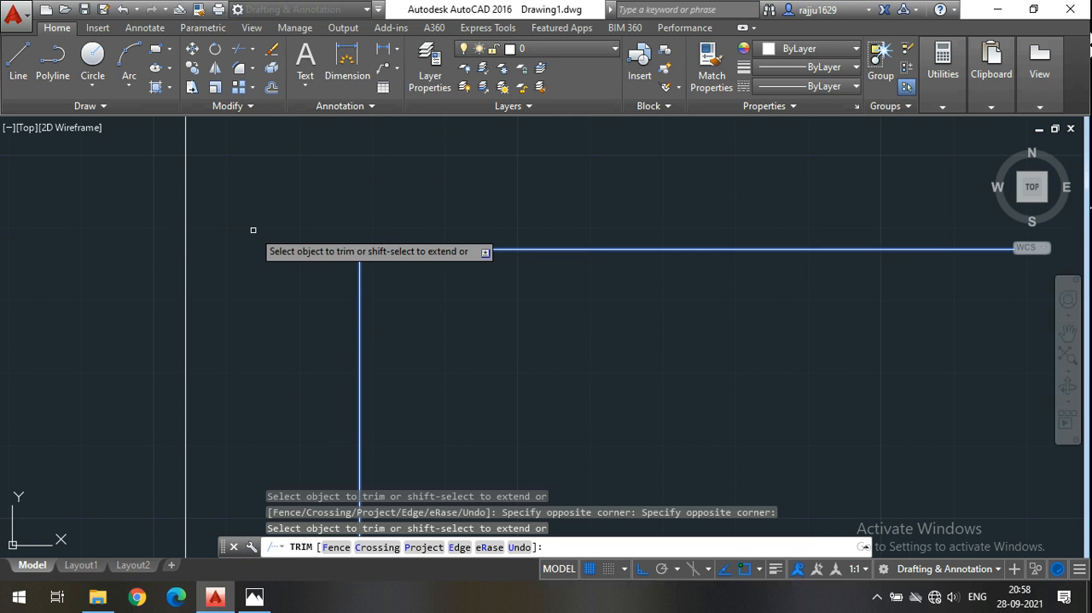
{"action": "key", "text": "Escape"}
{"action": "scroll", "coordinate": [253, 229], "scroll_direction": "down", "scroll_amount": 3}
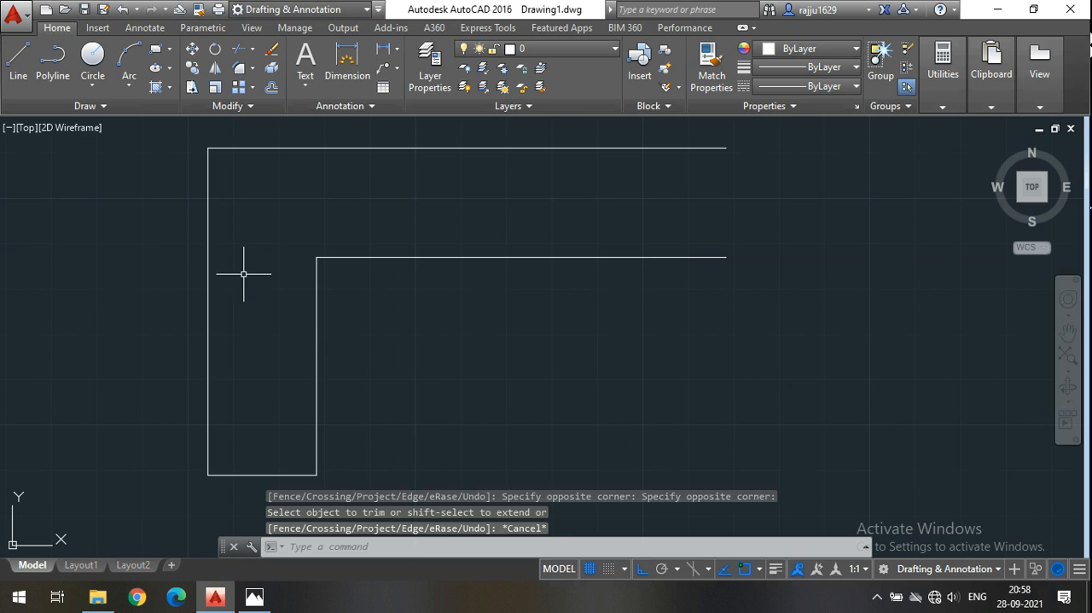
Stretch the upper endpoint of the leg's inner vertical line up to the upper horizontal line.
{"action": "left_click", "coordinate": [339, 312]}
{"action": "left_click", "coordinate": [300, 317]}
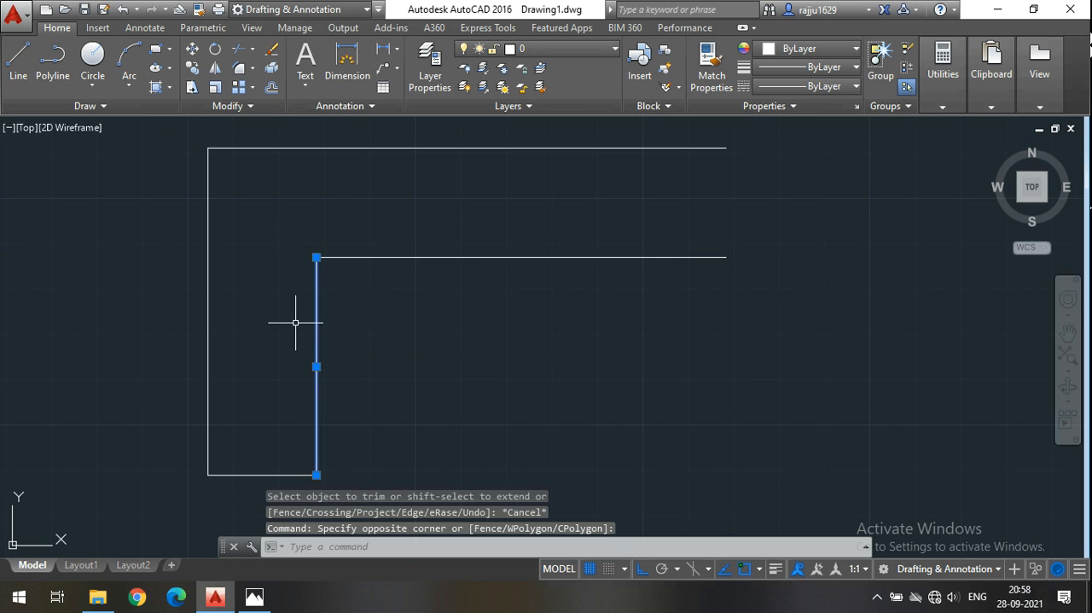
{"action": "left_click", "coordinate": [317, 256]}
{"action": "left_click", "coordinate": [317, 150]}
{"action": "key", "text": "Escape"}
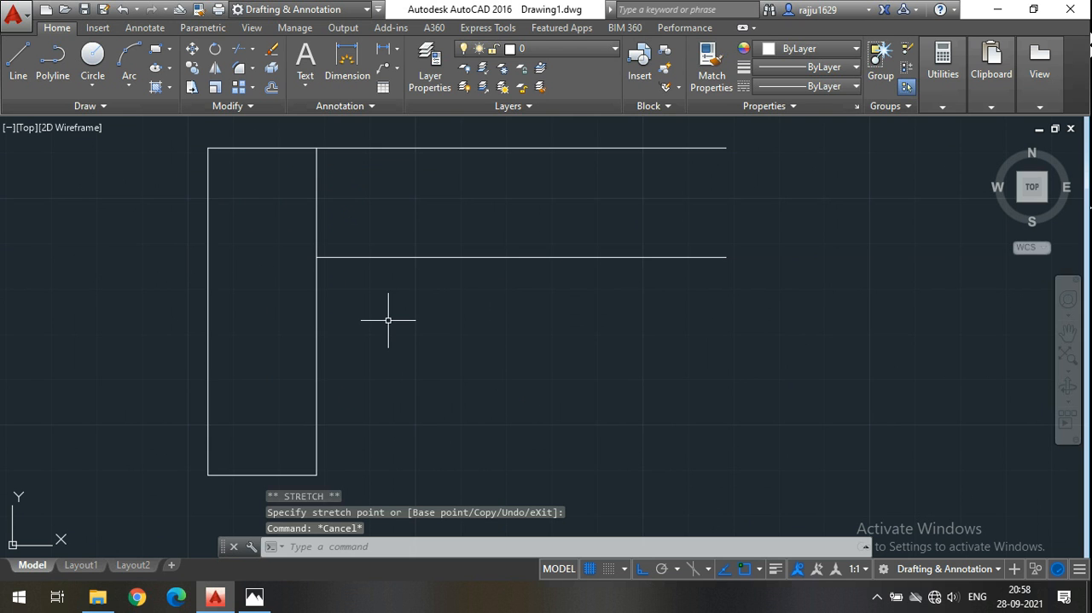
Close the open right end of the L-shape with a vertical line joining the endpoints of the two horizontal lines.
{"action": "scroll", "coordinate": [327, 344], "scroll_direction": "down", "scroll_amount": 4}
{"action": "middle_click_drag", "start_coordinate": [429, 317], "coordinate": [393, 333]}
{"action": "scroll", "coordinate": [450, 283], "scroll_direction": "up", "scroll_amount": 2}
{"action": "left_click", "coordinate": [18, 58]}
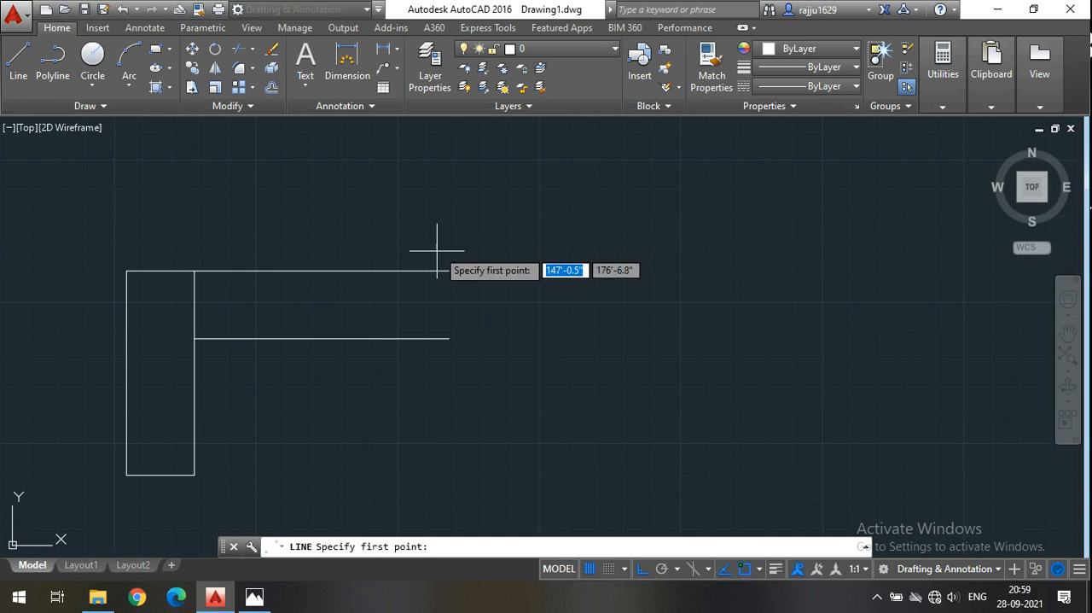
{"action": "left_click", "coordinate": [449, 271]}
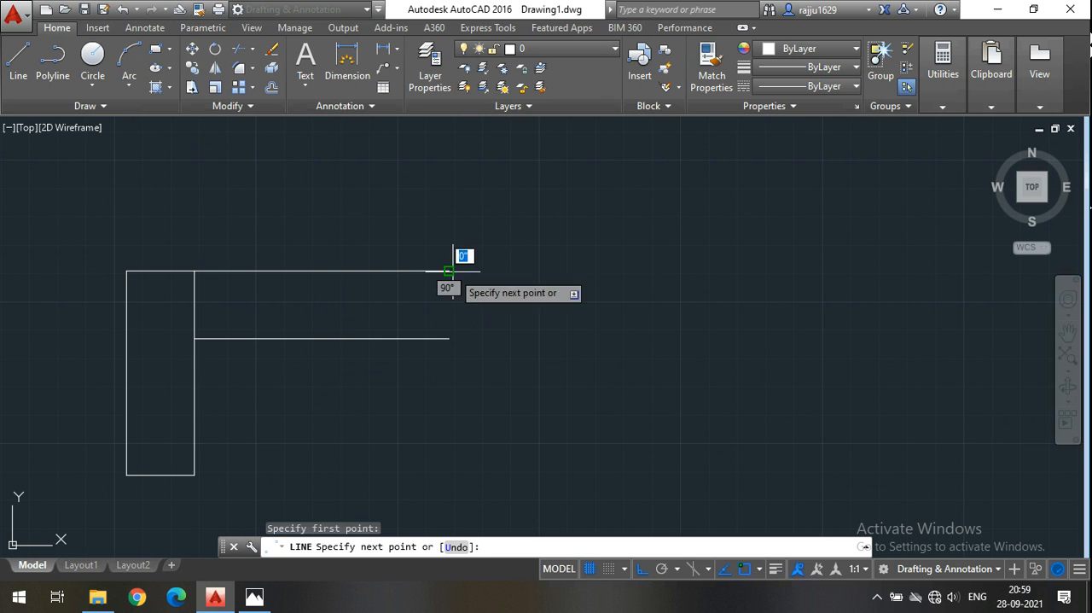
{"action": "left_click", "coordinate": [449, 339]}
{"action": "key", "text": "Escape"}
{"action": "mouse_move", "coordinate": [530, 324]}
{"action": "middle_mouse_down"}
{"action": "mouse_move", "coordinate": [643, 327]}
{"action": "mouse_move", "coordinate": [712, 237]}
{"action": "middle_mouse_up"}
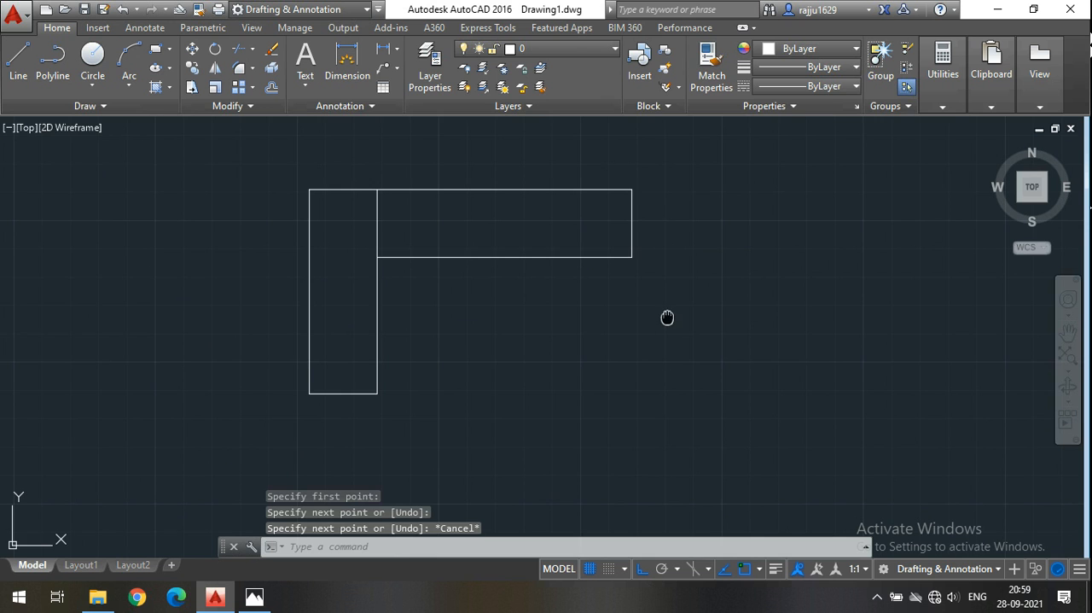
{"action": "middle_click_drag", "start_coordinate": [668, 316], "coordinate": [637, 327]}
{"action": "middle_click_drag", "start_coordinate": [344, 347], "coordinate": [316, 349]}
{"action": "middle_click_drag", "start_coordinate": [385, 211], "coordinate": [341, 217]}
{"action": "mouse_move", "coordinate": [436, 217]}
{"action": "middle_mouse_down"}
{"action": "mouse_move", "coordinate": [409, 271]}
{"action": "mouse_move", "coordinate": [340, 290]}
{"action": "middle_mouse_up"}
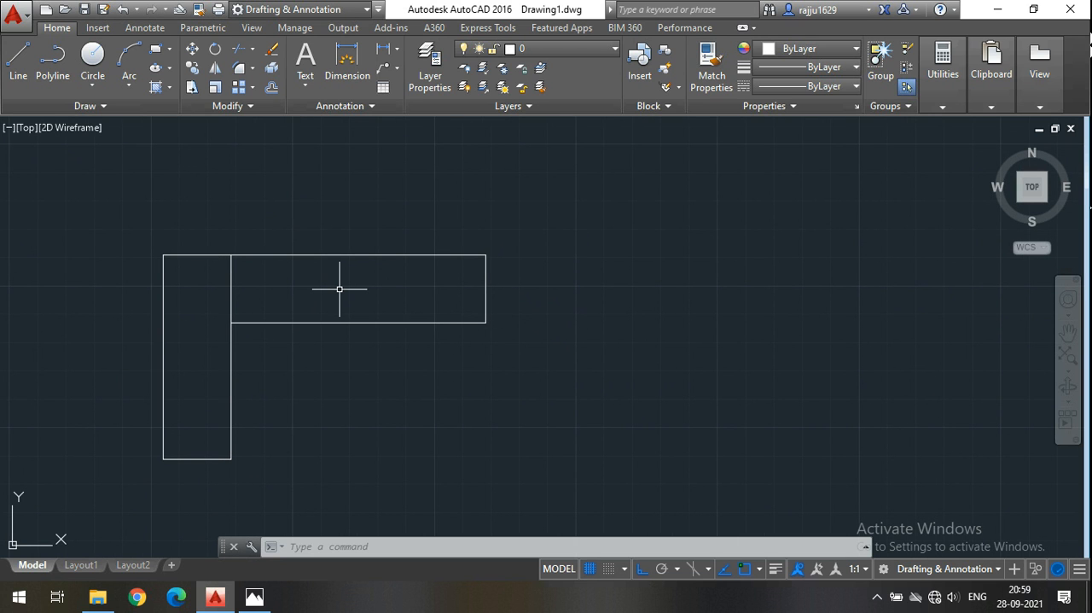
{"action": "scroll", "coordinate": [340, 289], "scroll_direction": "up", "scroll_amount": 2}
{"action": "mouse_move", "coordinate": [342, 287]}
{"action": "middle_mouse_down"}
{"action": "mouse_move", "coordinate": [370, 298]}
{"action": "mouse_move", "coordinate": [427, 274]}
{"action": "mouse_move", "coordinate": [332, 290]}
{"action": "mouse_move", "coordinate": [340, 285]}
{"action": "middle_mouse_up"}
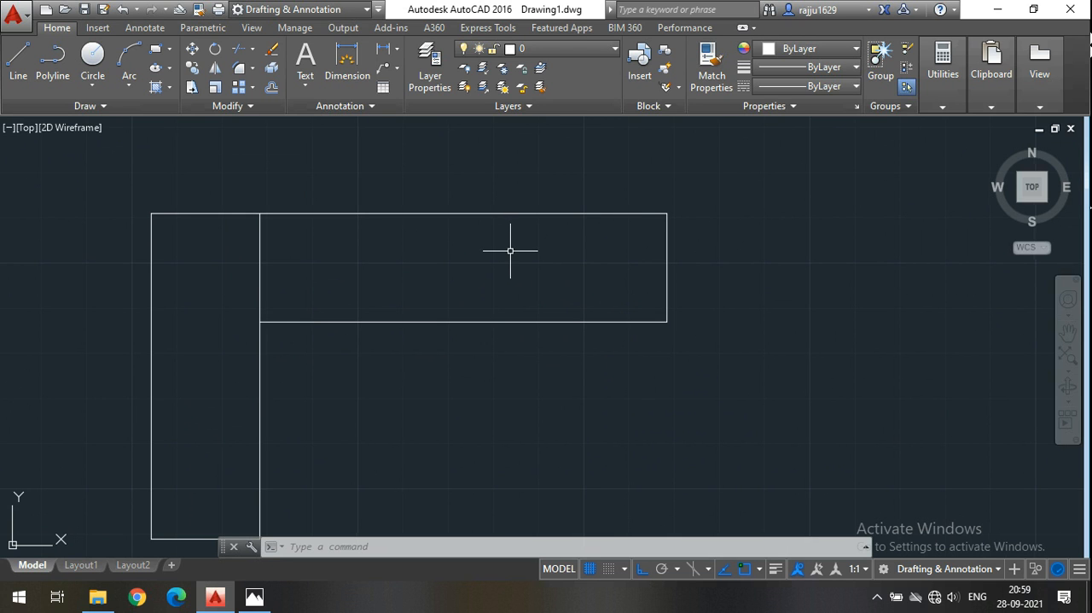
{"action": "middle_click_drag", "start_coordinate": [511, 250], "coordinate": [493, 258]}
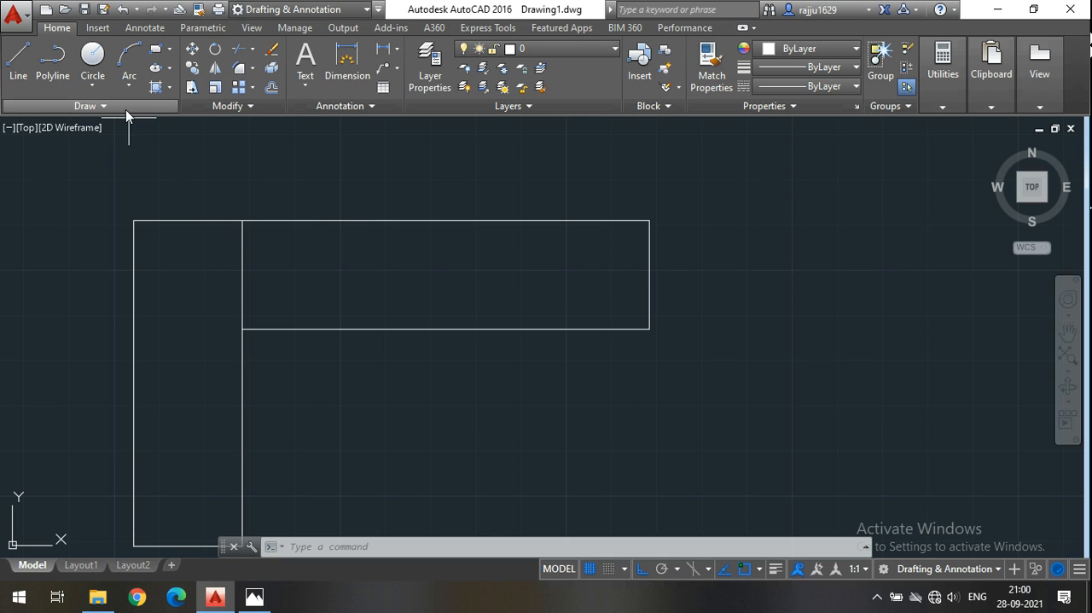
Divide the lower horizontal line of the long seat into 3 equal segments.
{"action": "left_click", "coordinate": [97, 107]}
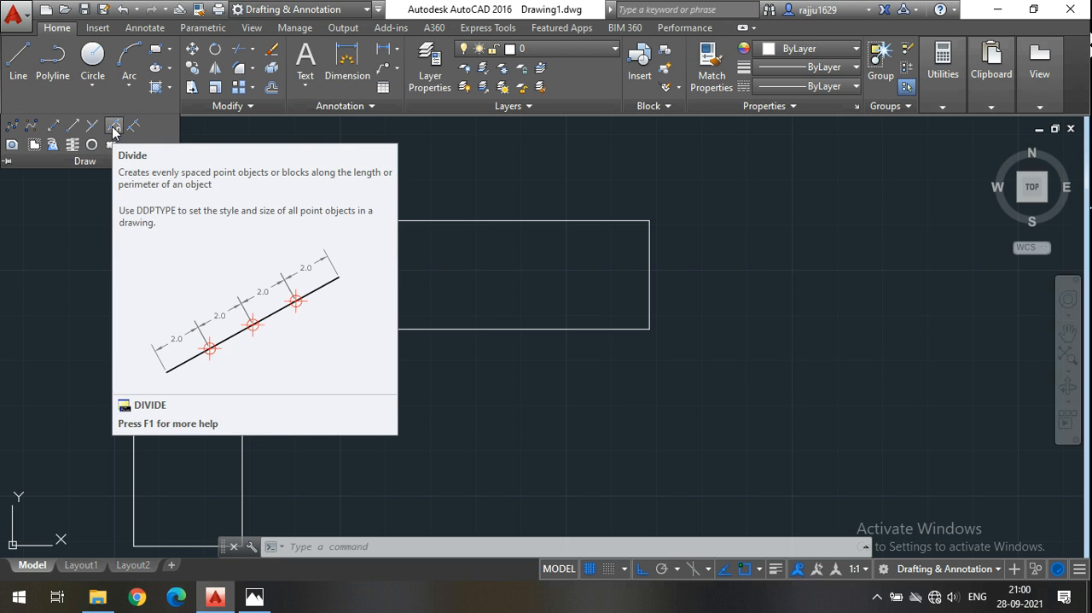
{"action": "left_click", "coordinate": [114, 127]}
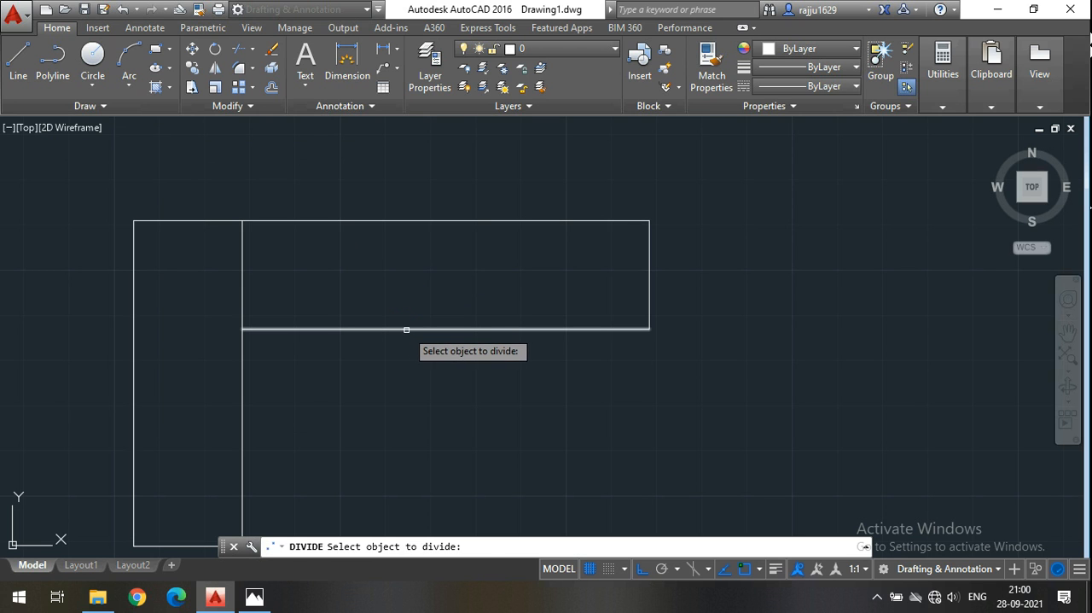
{"action": "left_click", "coordinate": [406, 329]}
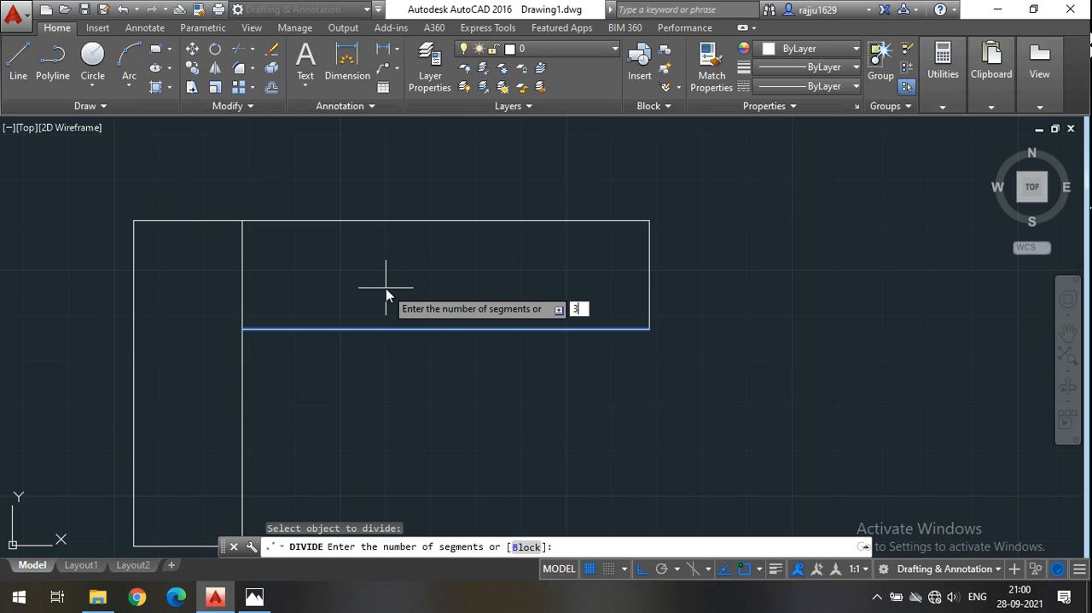
{"action": "key", "text": "Return"}
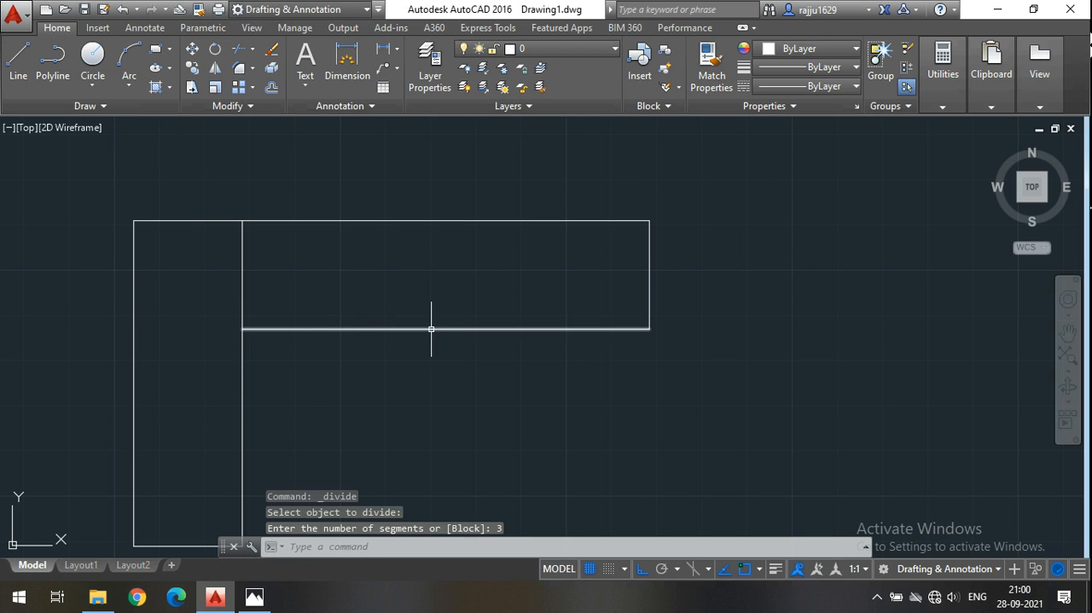
Select the lower horizontal line of the long seat to examine its division points, and clear the selection.
{"action": "left_click", "coordinate": [623, 396]}
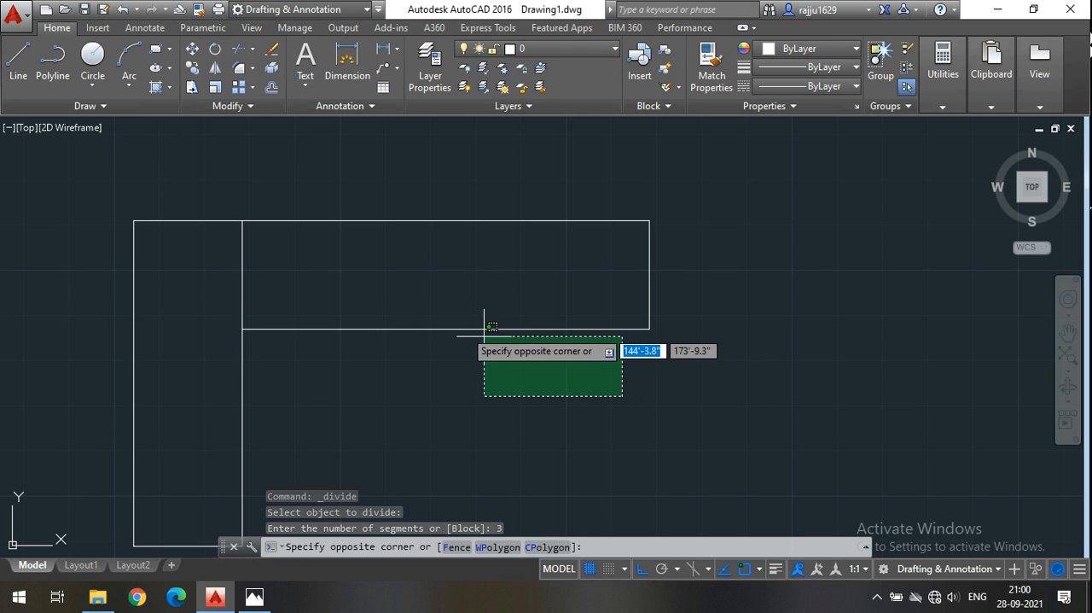
{"action": "left_click", "coordinate": [267, 269]}
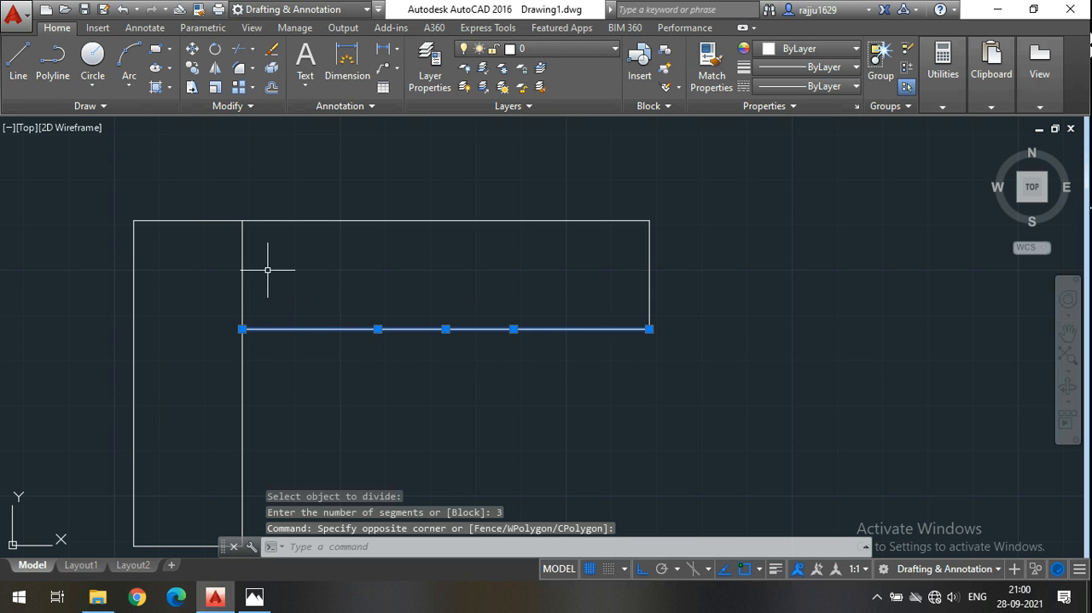
{"action": "scroll", "coordinate": [459, 347], "scroll_direction": "up", "scroll_amount": 2}
{"action": "mouse_move", "coordinate": [458, 347]}
{"action": "middle_mouse_down"}
{"action": "mouse_move", "coordinate": [439, 364]}
{"action": "mouse_move", "coordinate": [446, 354]}
{"action": "middle_mouse_up"}
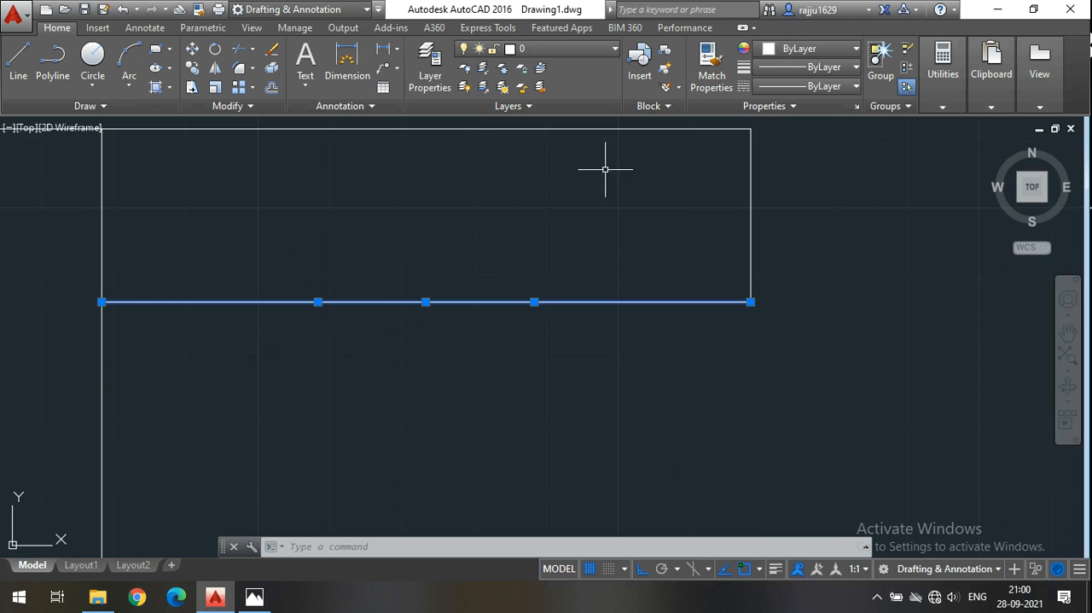
{"action": "middle_click_drag", "start_coordinate": [598, 401], "coordinate": [675, 419]}
{"action": "left_click", "coordinate": [675, 420]}
{"action": "key", "text": "Escape"}
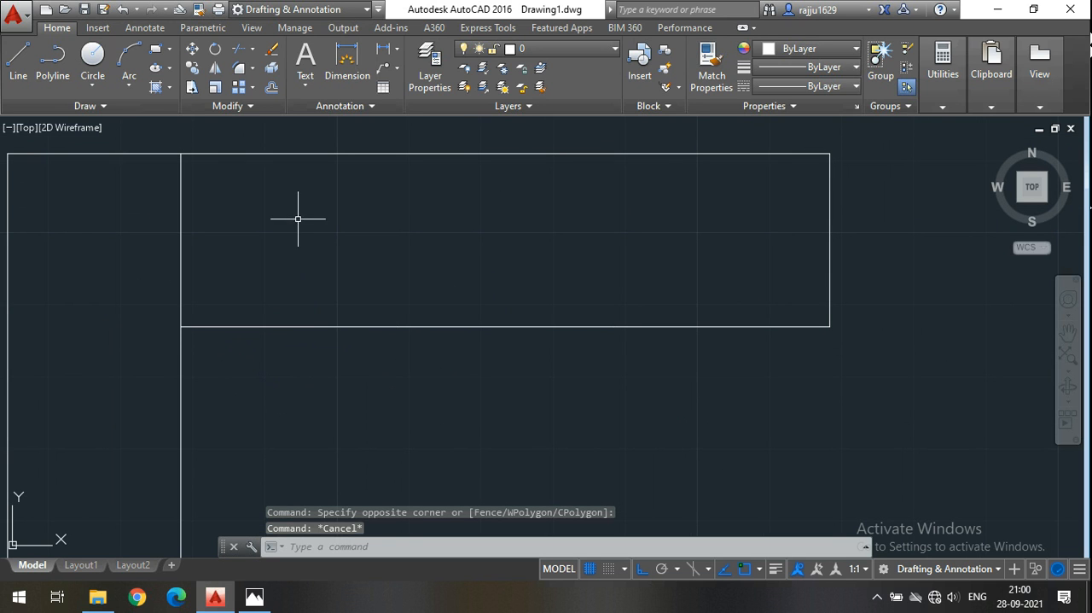
Draw two vertical divider lines from the division points on the long seat's lower line up to its upper line.
{"action": "left_click", "coordinate": [18, 58]}
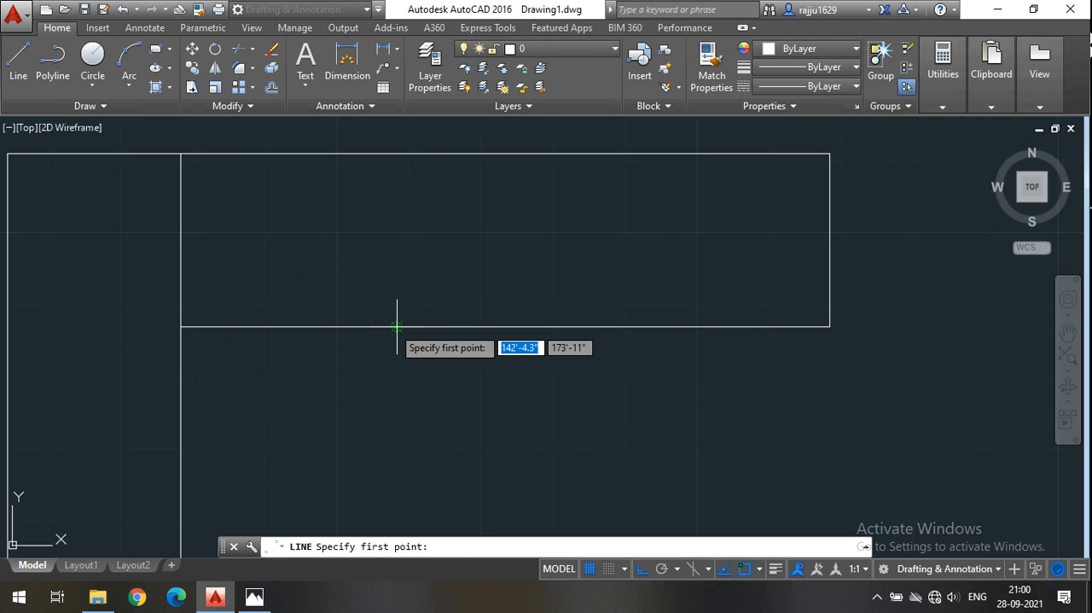
{"action": "left_click", "coordinate": [394, 325]}
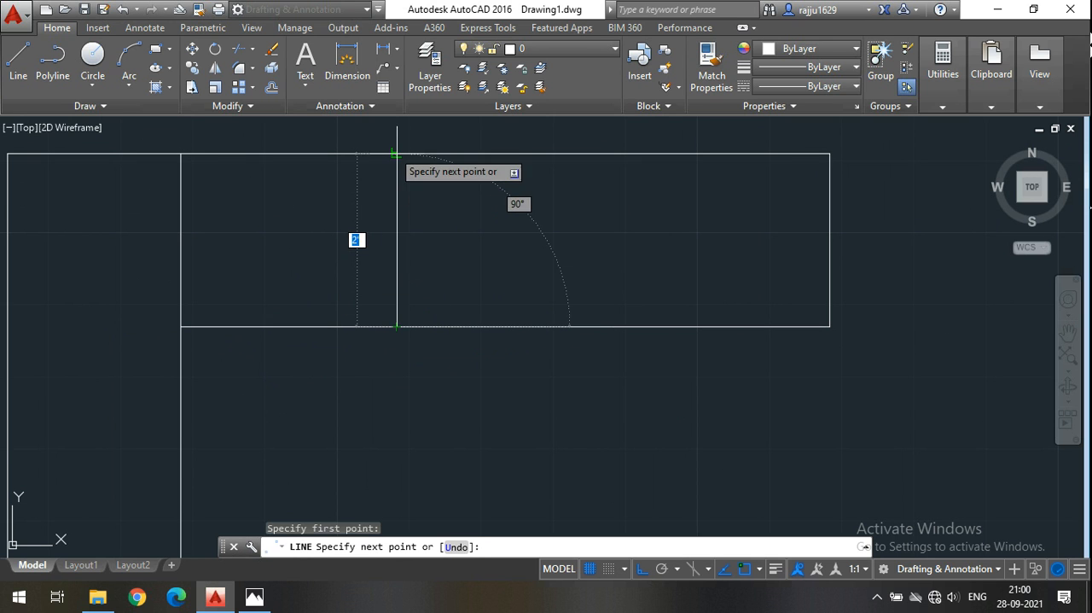
{"action": "left_click", "coordinate": [396, 154]}
{"action": "key", "text": "Return"}
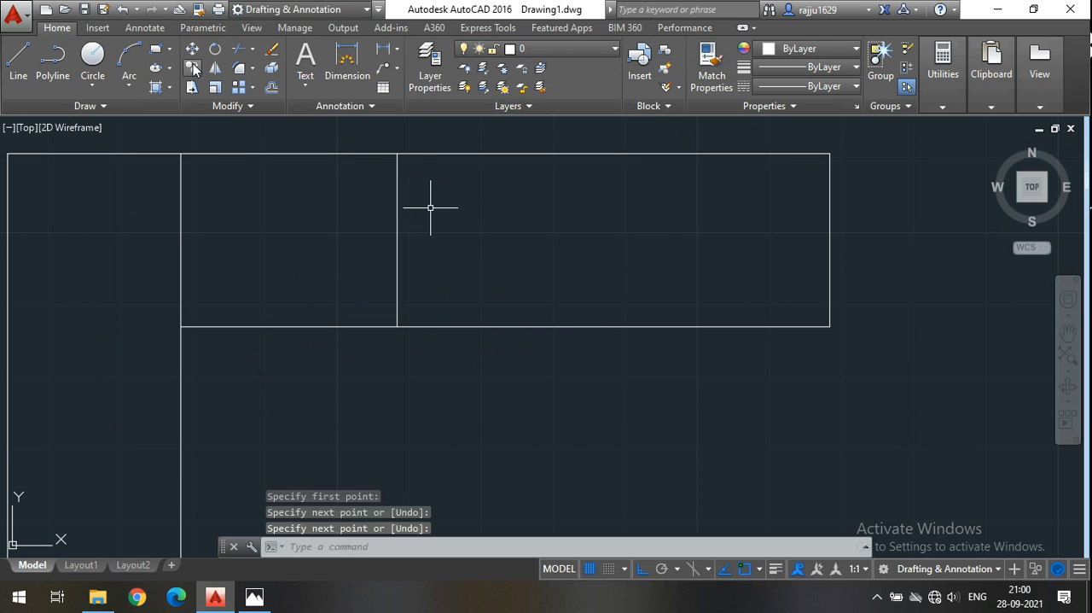
{"action": "key", "text": "Return"}
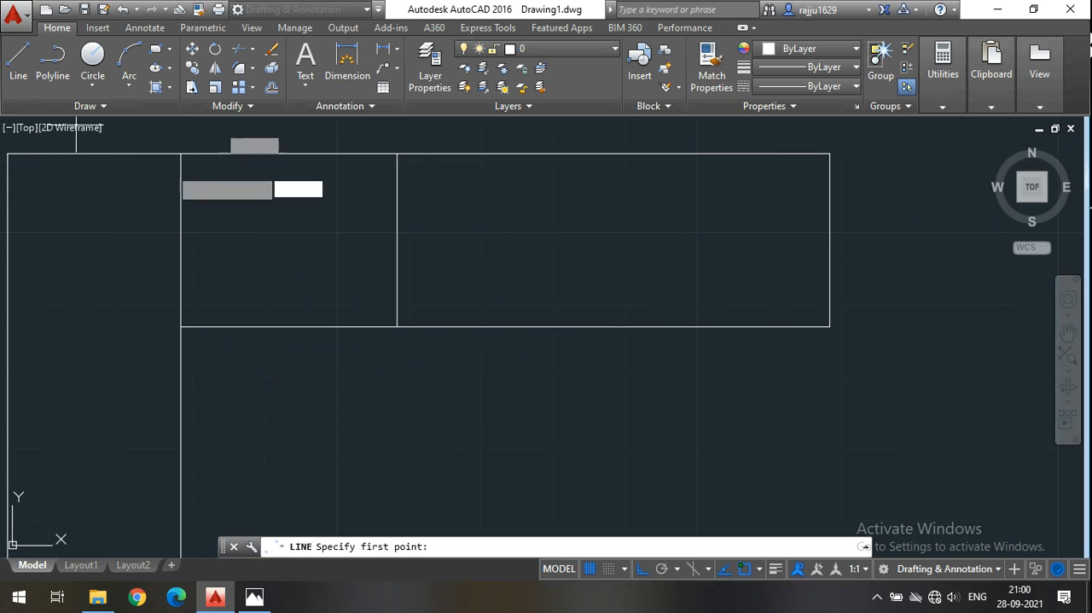
{"action": "left_click", "coordinate": [614, 326]}
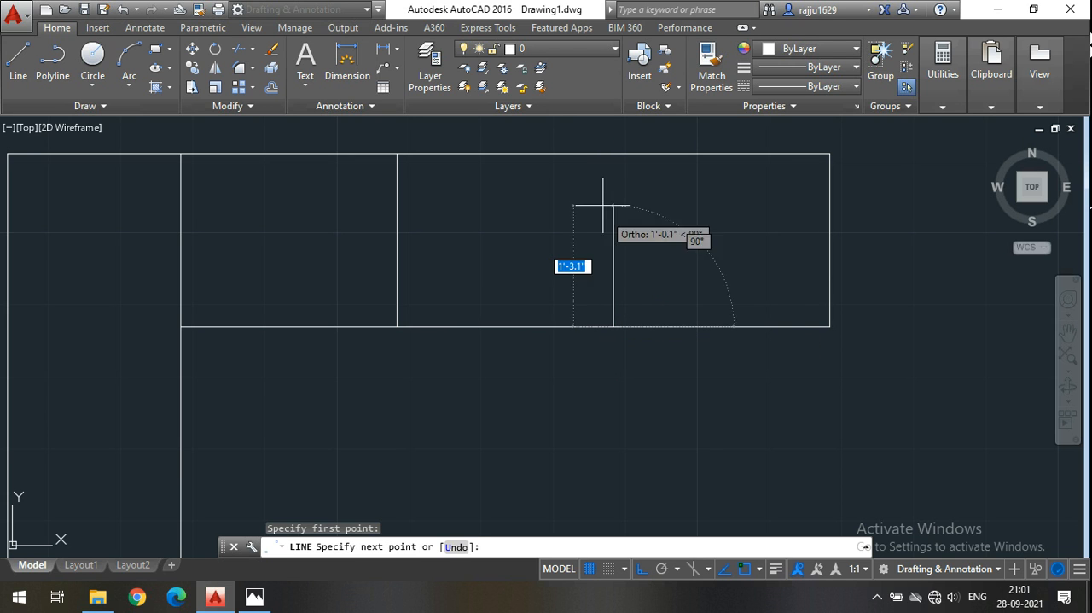
{"action": "left_click", "coordinate": [613, 154]}
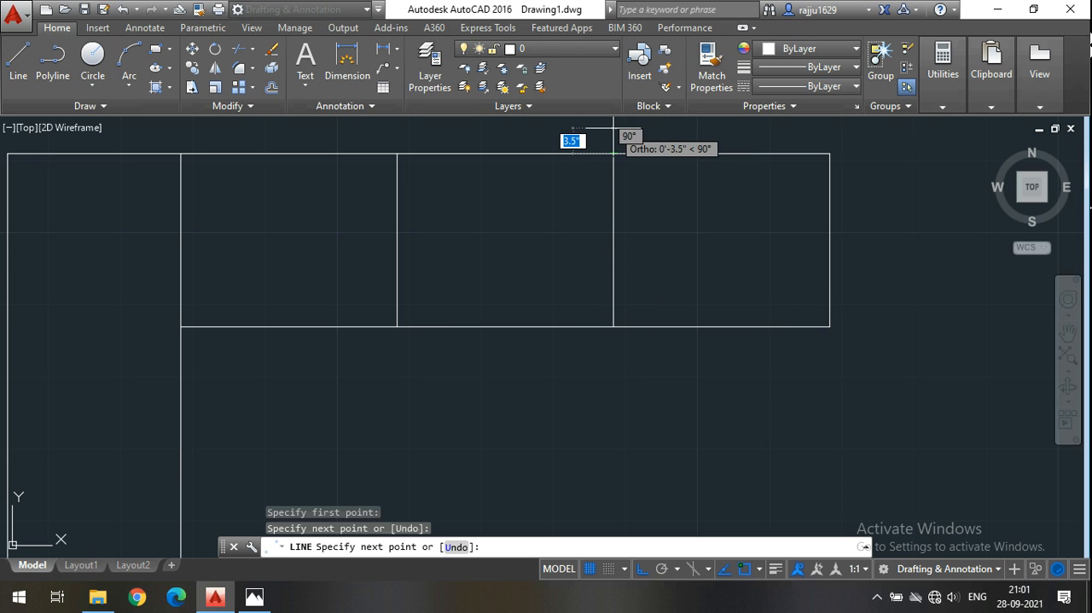
{"action": "key", "text": "Return"}
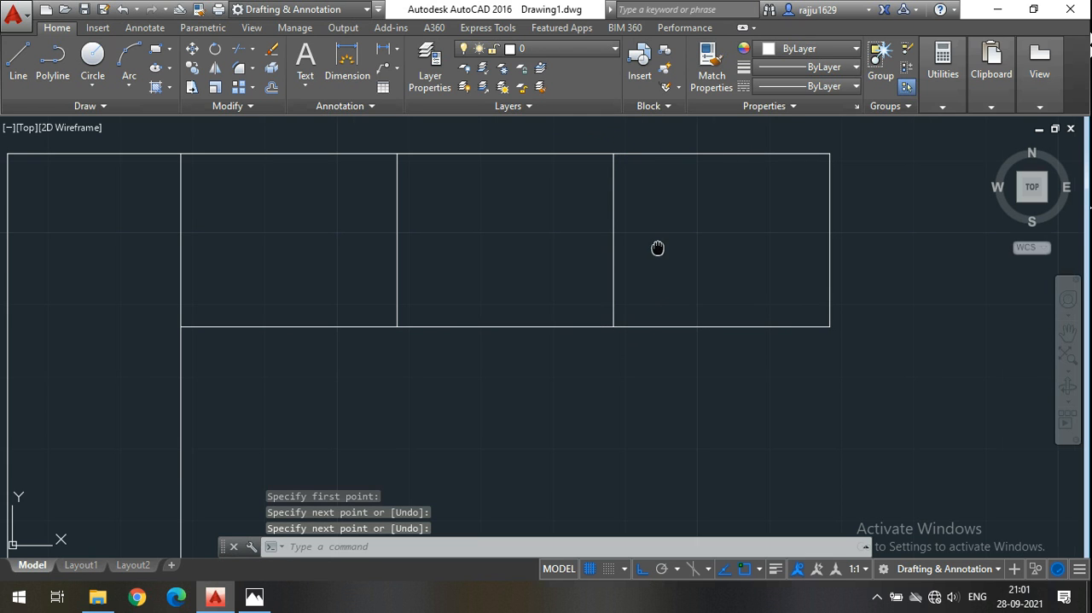
Draw a rectangle over the seat next to the leg, from its upper corner at the leg to the foot of the first divider.
{"action": "middle_click_drag", "start_coordinate": [657, 247], "coordinate": [679, 261]}
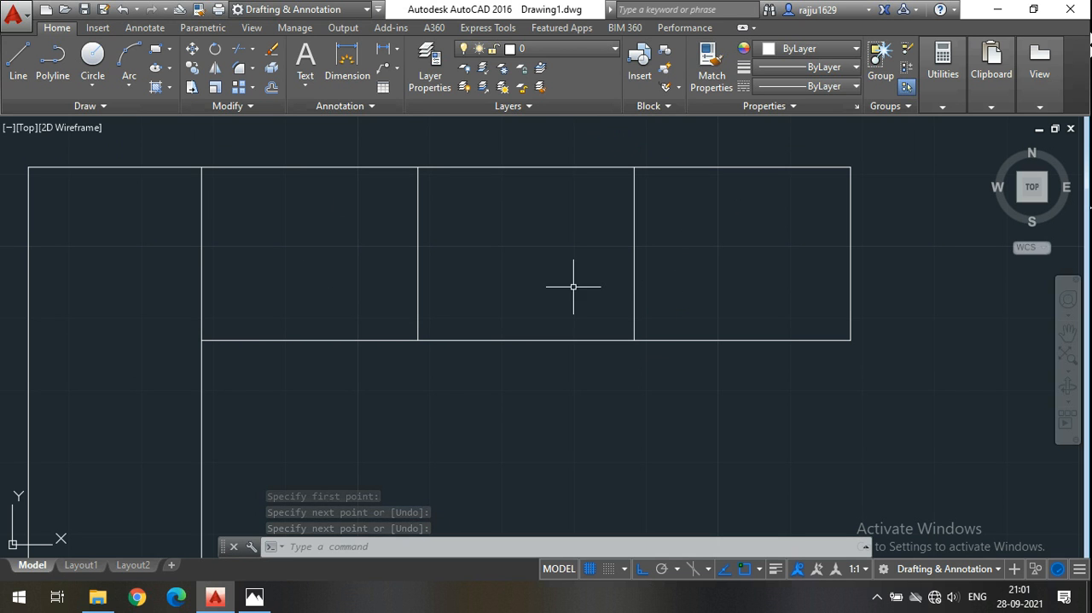
{"action": "middle_click_drag", "start_coordinate": [422, 247], "coordinate": [486, 252]}
{"action": "scroll", "coordinate": [598, 297], "scroll_direction": "down", "scroll_amount": 1}
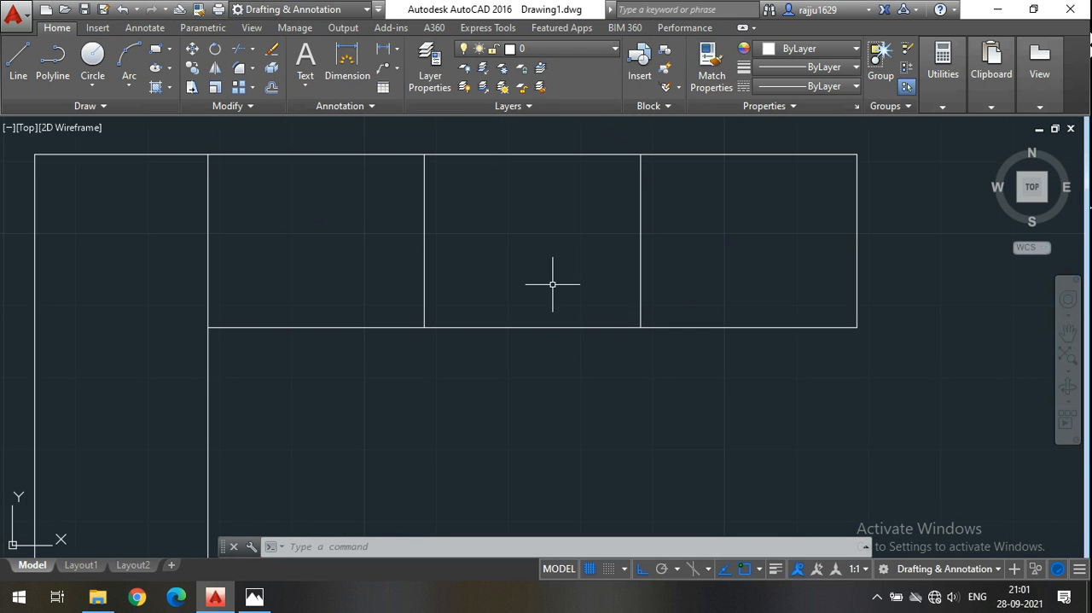
{"action": "scroll", "coordinate": [556, 286], "scroll_direction": "down", "scroll_amount": 3}
{"action": "middle_click_drag", "start_coordinate": [571, 334], "coordinate": [531, 329]}
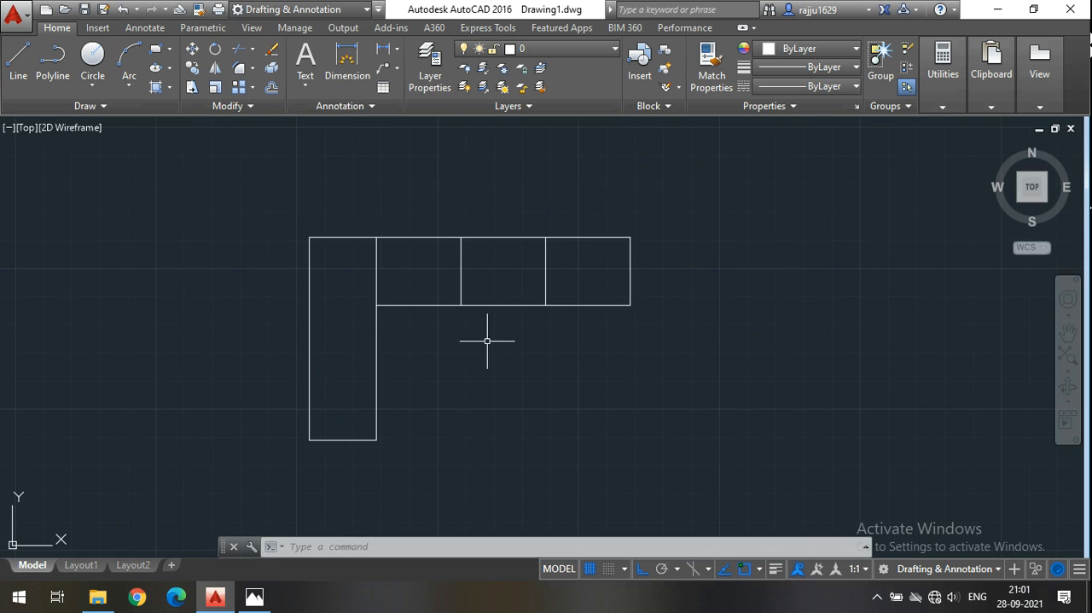
{"action": "scroll", "coordinate": [443, 255], "scroll_direction": "up", "scroll_amount": 4}
{"action": "middle_click_drag", "start_coordinate": [324, 292], "coordinate": [278, 271]}
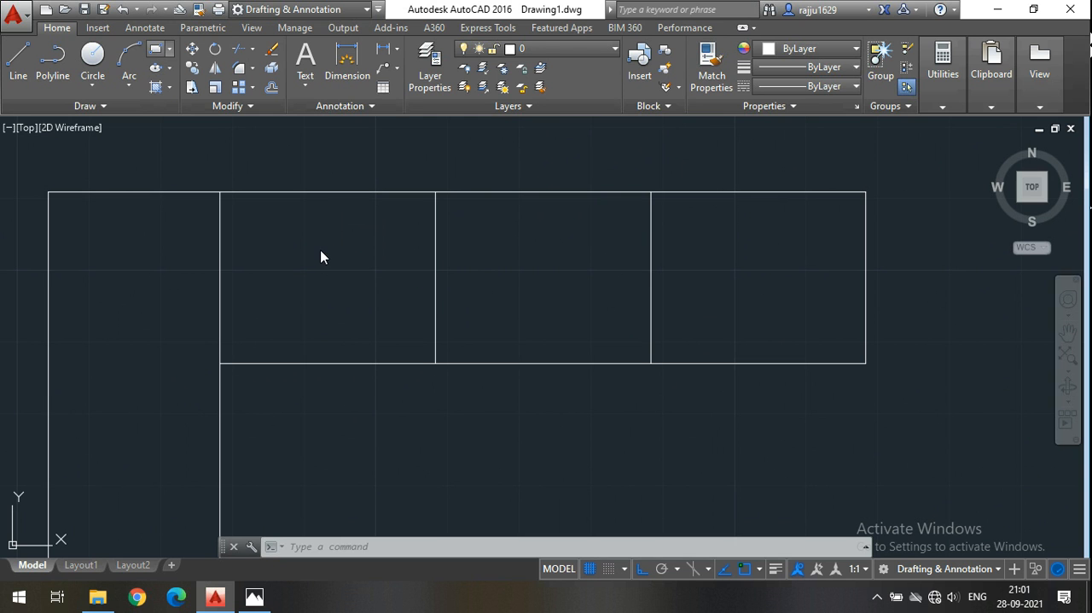
{"action": "middle_click_drag", "start_coordinate": [332, 256], "coordinate": [338, 247]}
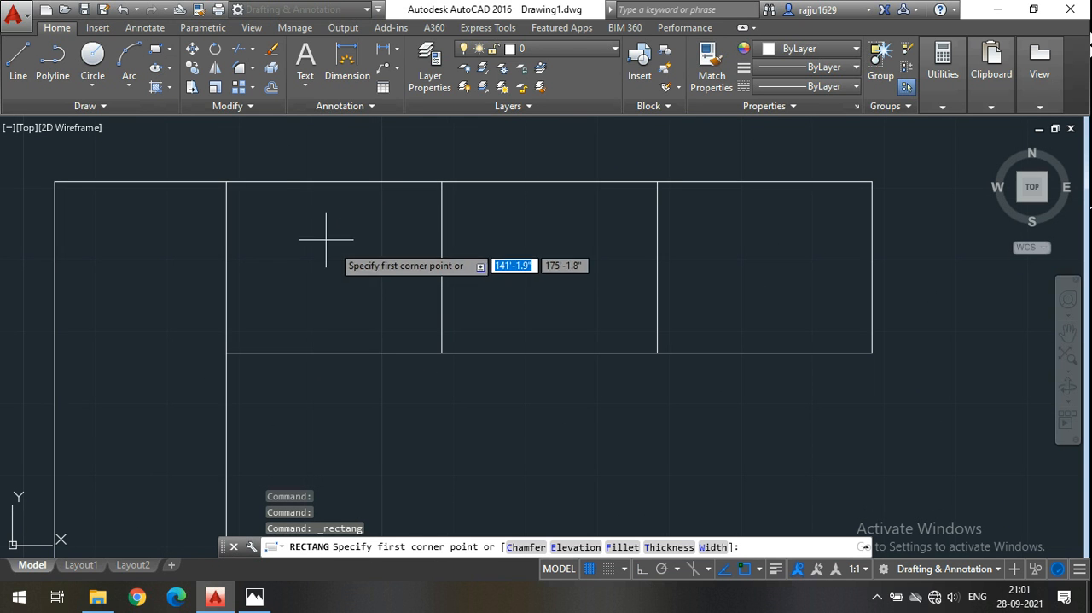
{"action": "left_click", "coordinate": [226, 182]}
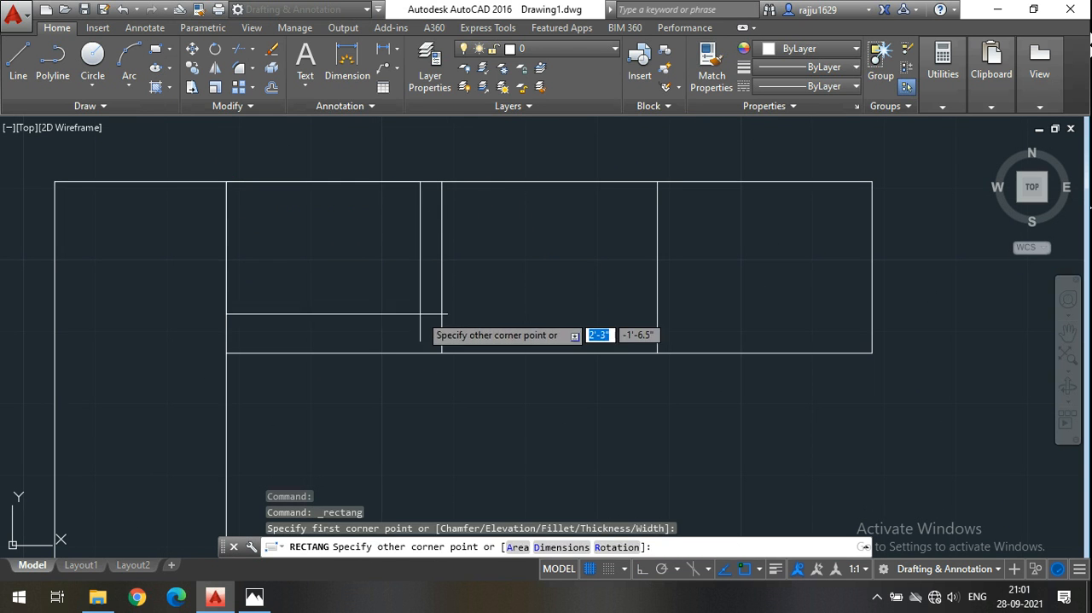
{"action": "left_click", "coordinate": [441, 353]}
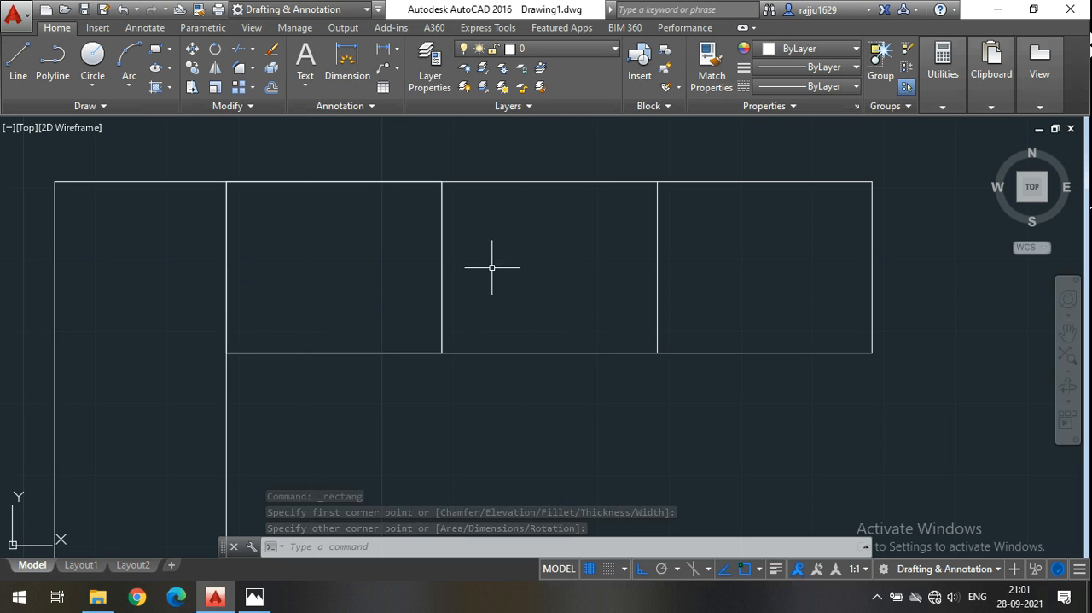
Erase the second divider line and copy the first seat's rectangle from its lower corner onto the other two seat positions.
{"action": "left_click", "coordinate": [657, 265]}
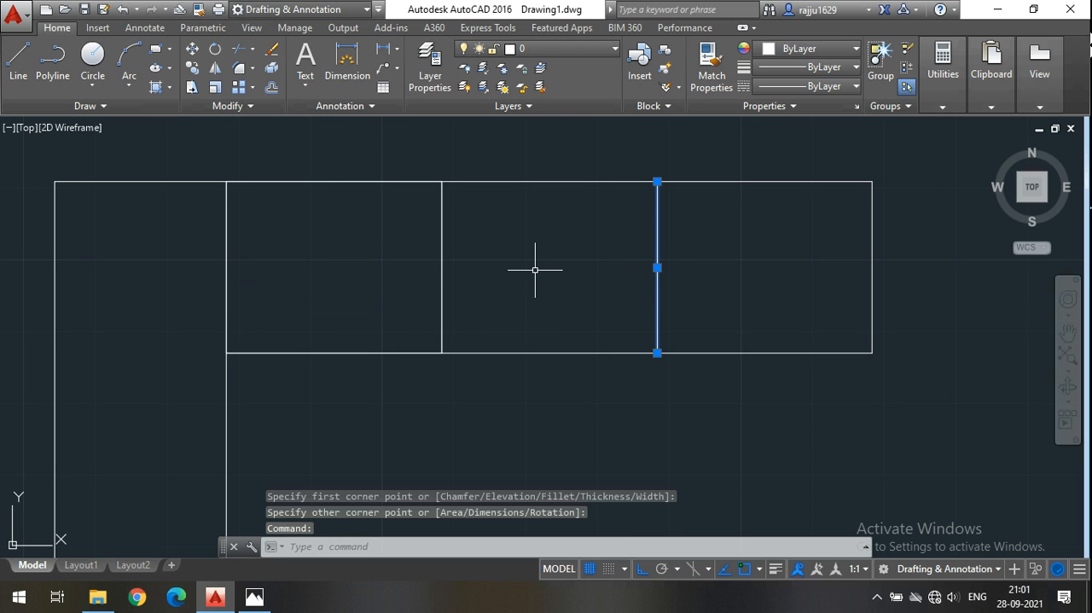
{"action": "key", "text": "Delete"}
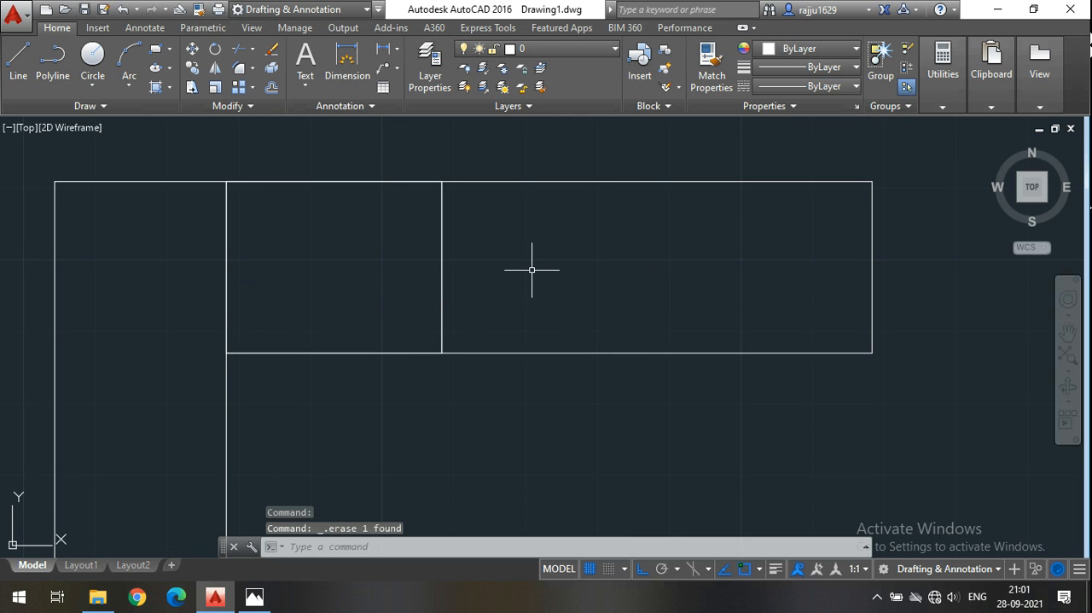
{"action": "left_click", "coordinate": [442, 260]}
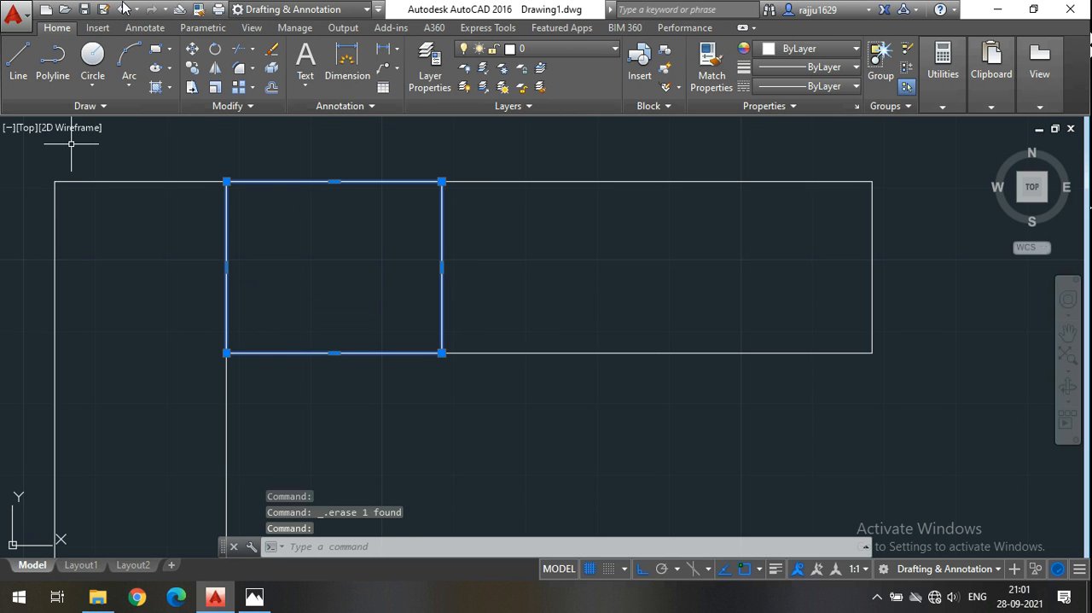
{"action": "left_click", "coordinate": [194, 87]}
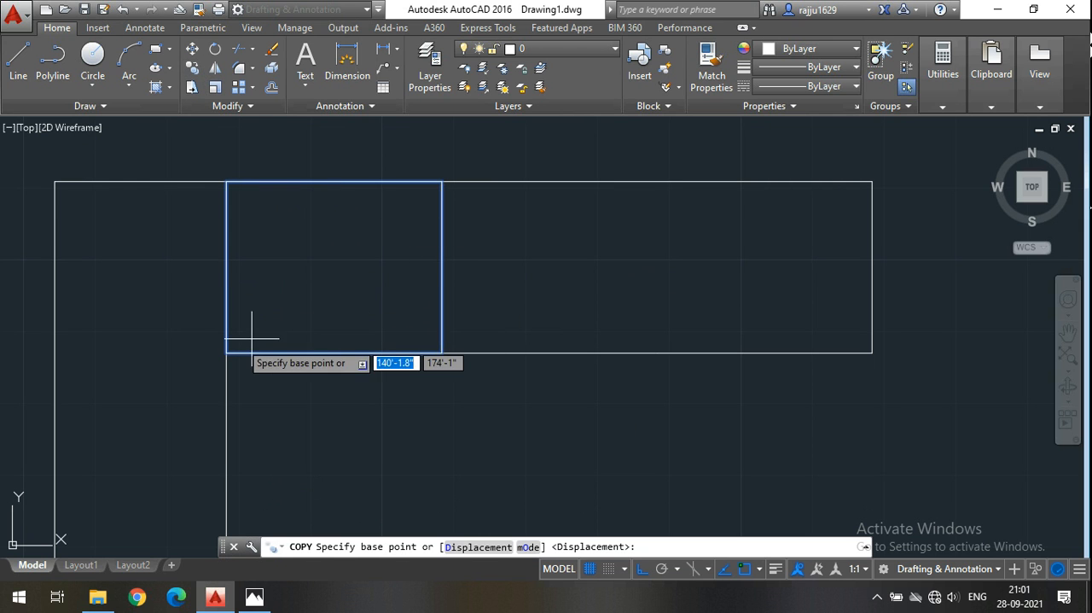
{"action": "left_click", "coordinate": [226, 351]}
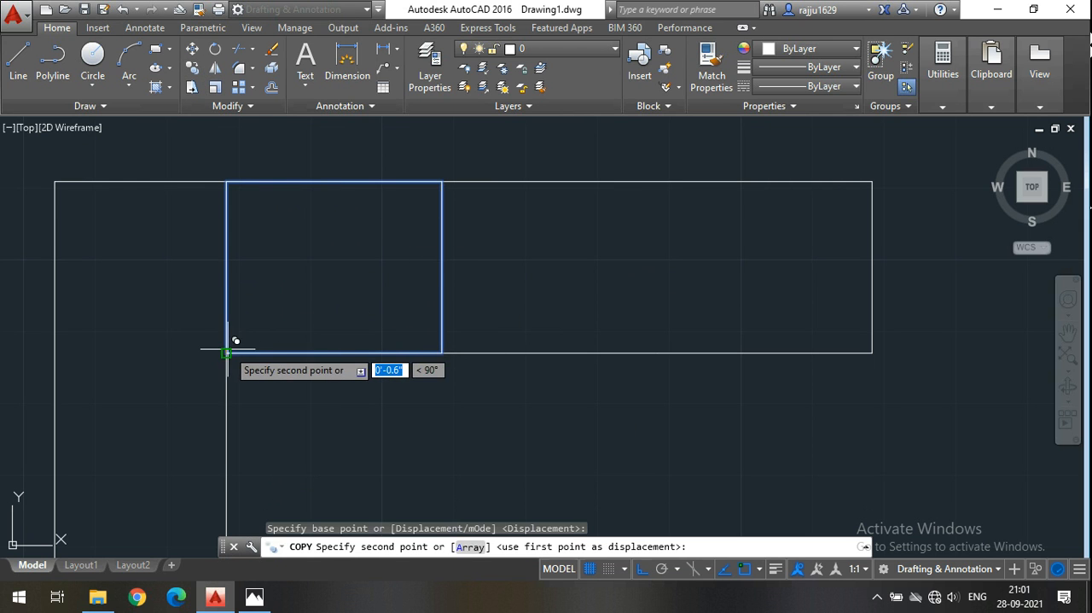
{"action": "left_click", "coordinate": [657, 351]}
{"action": "key", "text": "Return"}
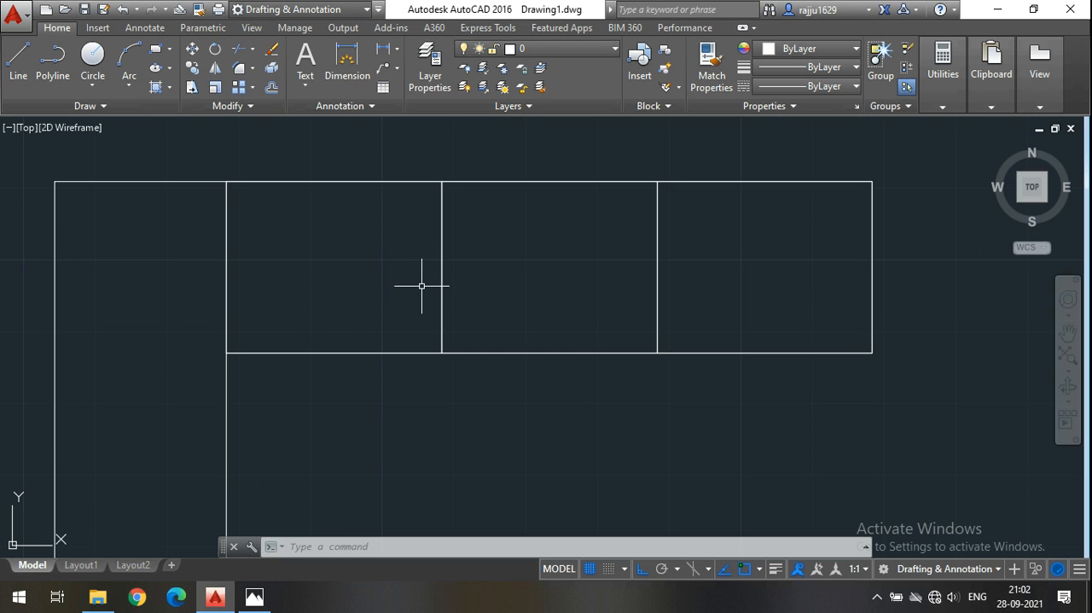
{"action": "scroll", "coordinate": [419, 285], "scroll_direction": "down", "scroll_amount": 3}
{"action": "middle_click_drag", "start_coordinate": [504, 294], "coordinate": [571, 295]}
{"action": "scroll", "coordinate": [495, 283], "scroll_direction": "up", "scroll_amount": 2}
{"action": "middle_click_drag", "start_coordinate": [471, 296], "coordinate": [426, 285]}
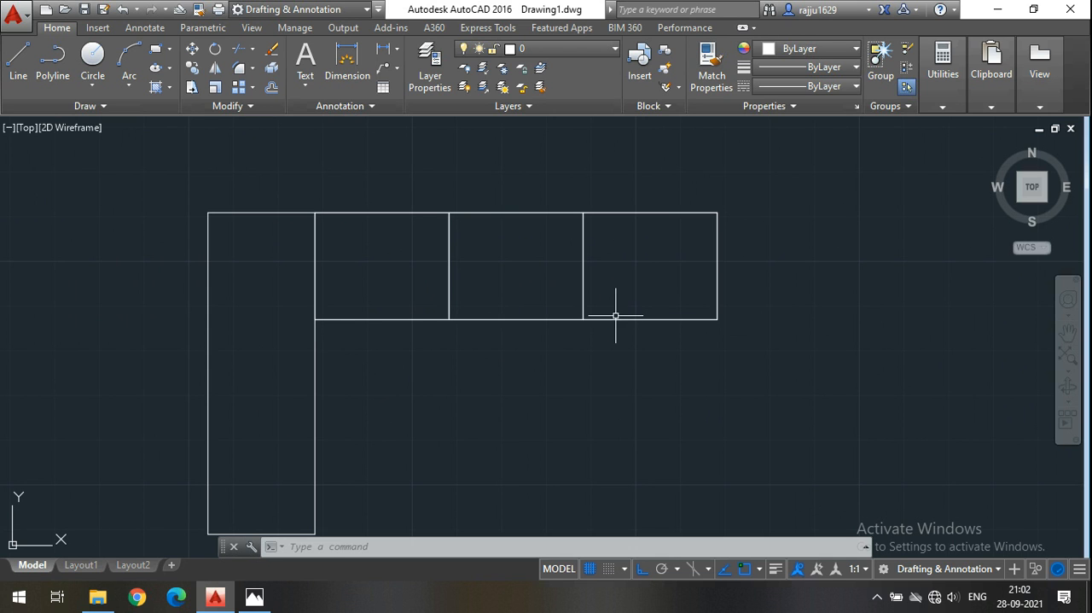
{"action": "middle_click_drag", "start_coordinate": [385, 401], "coordinate": [390, 347]}
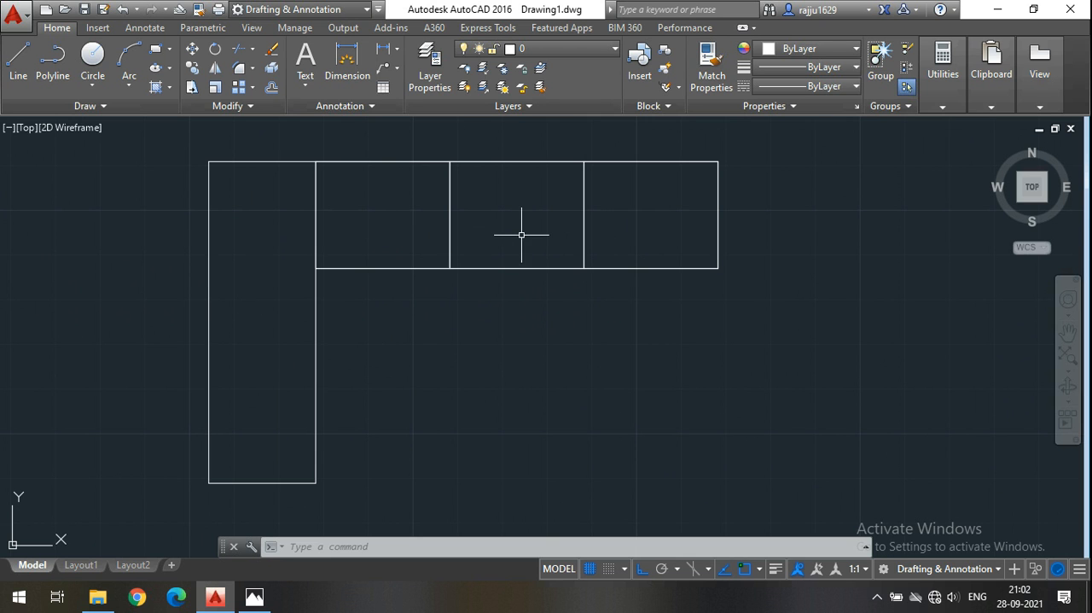
{"action": "middle_click_drag", "start_coordinate": [522, 234], "coordinate": [552, 300]}
{"action": "middle_click_drag", "start_coordinate": [281, 373], "coordinate": [281, 356]}
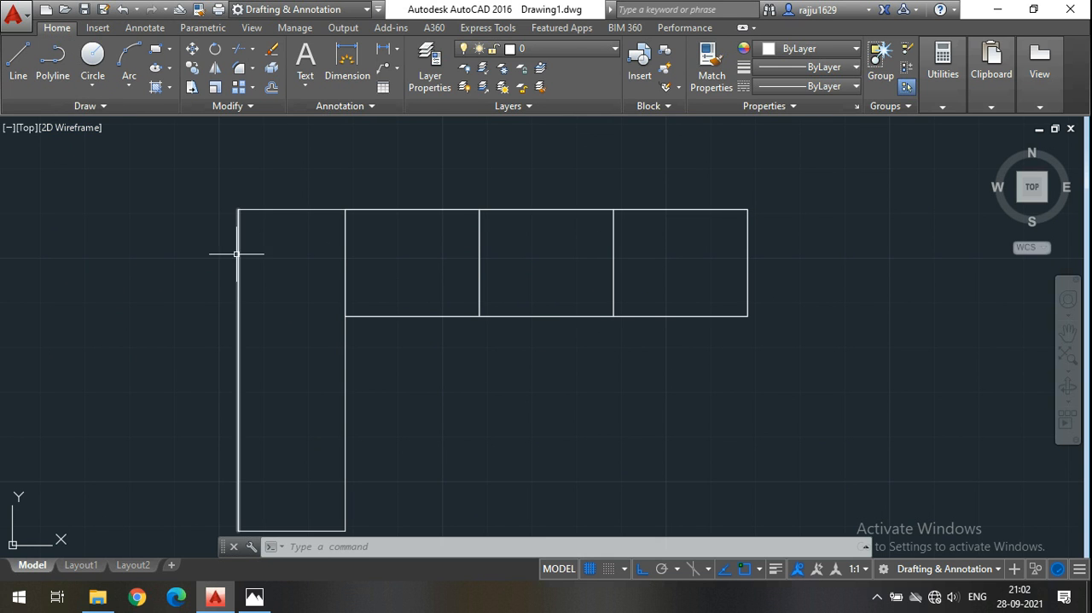
Draw a closed polyline armrest 8" wide along the full depth of the long seat's outer end, starting at its upper corner.
{"action": "left_click", "coordinate": [58, 67]}
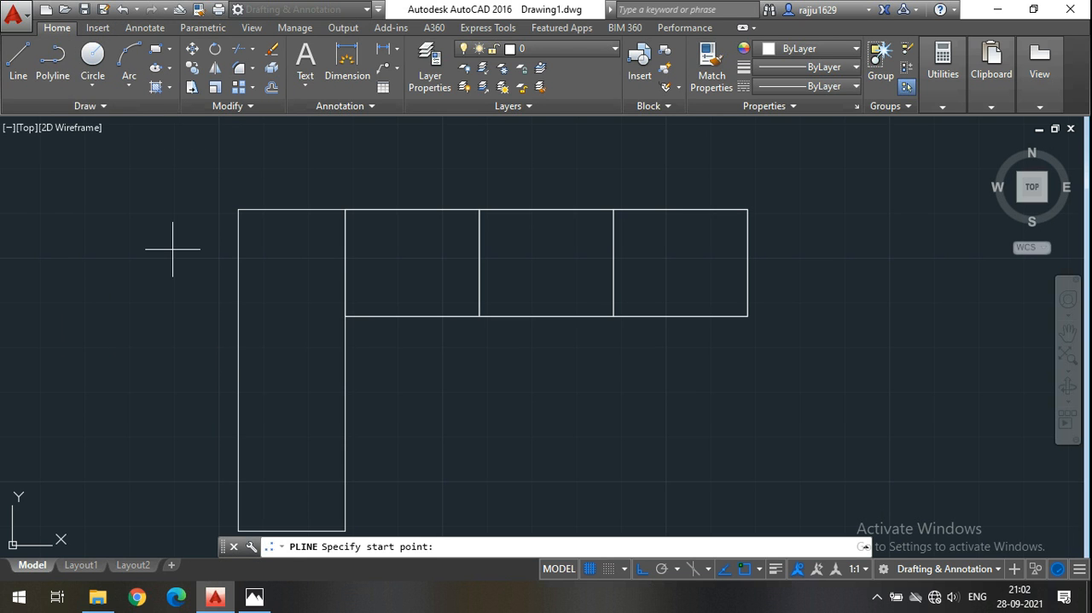
{"action": "left_click", "coordinate": [51, 76]}
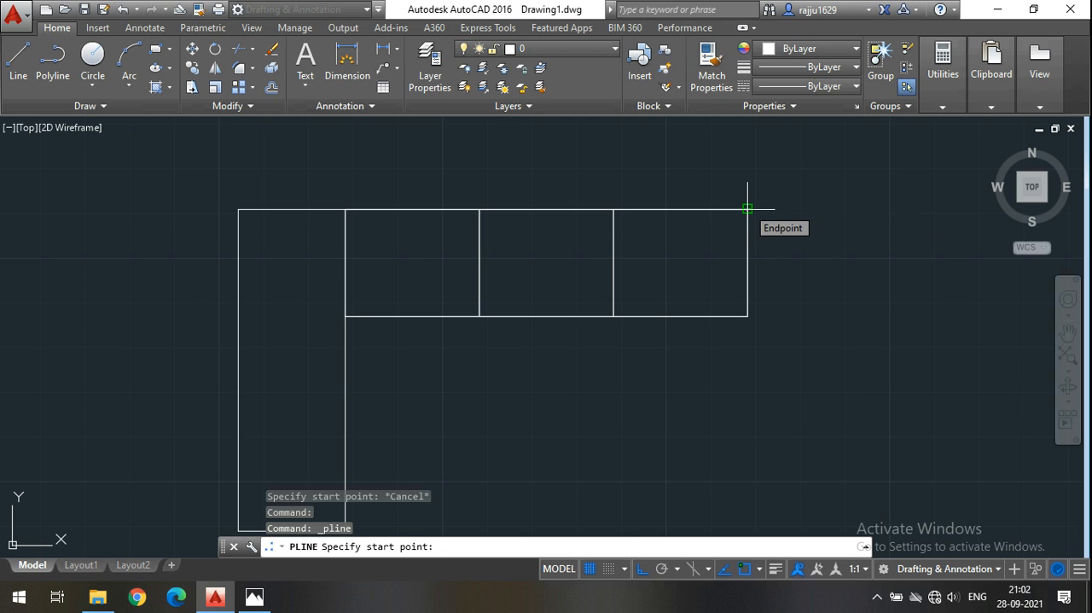
{"action": "left_click", "coordinate": [748, 208]}
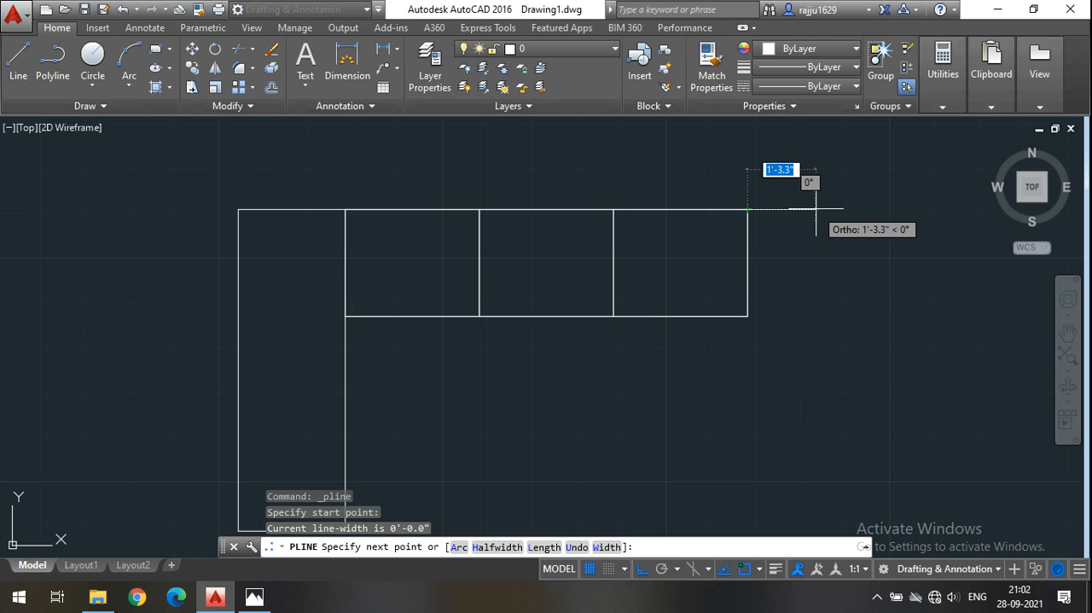
{"action": "type", "text": "8"}
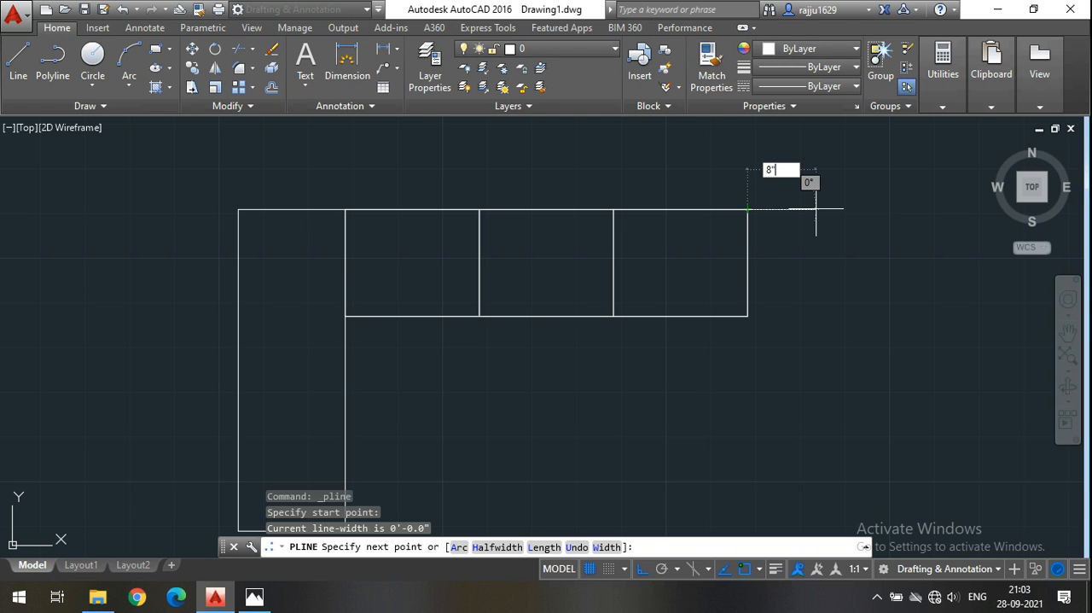
{"action": "key", "text": "Return"}
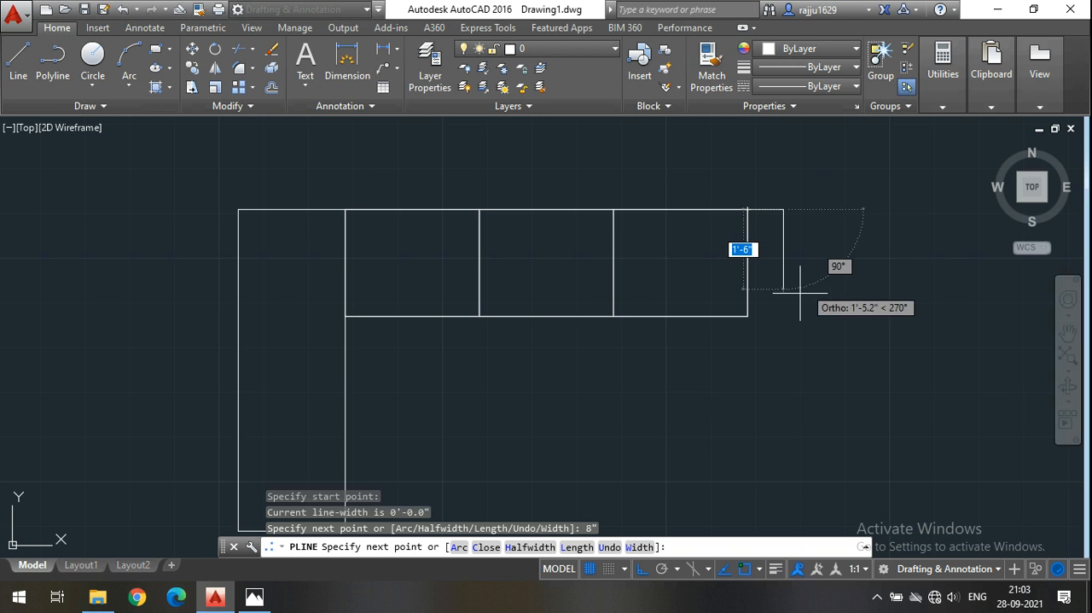
{"action": "scroll", "coordinate": [783, 337], "scroll_direction": "up", "scroll_amount": 2}
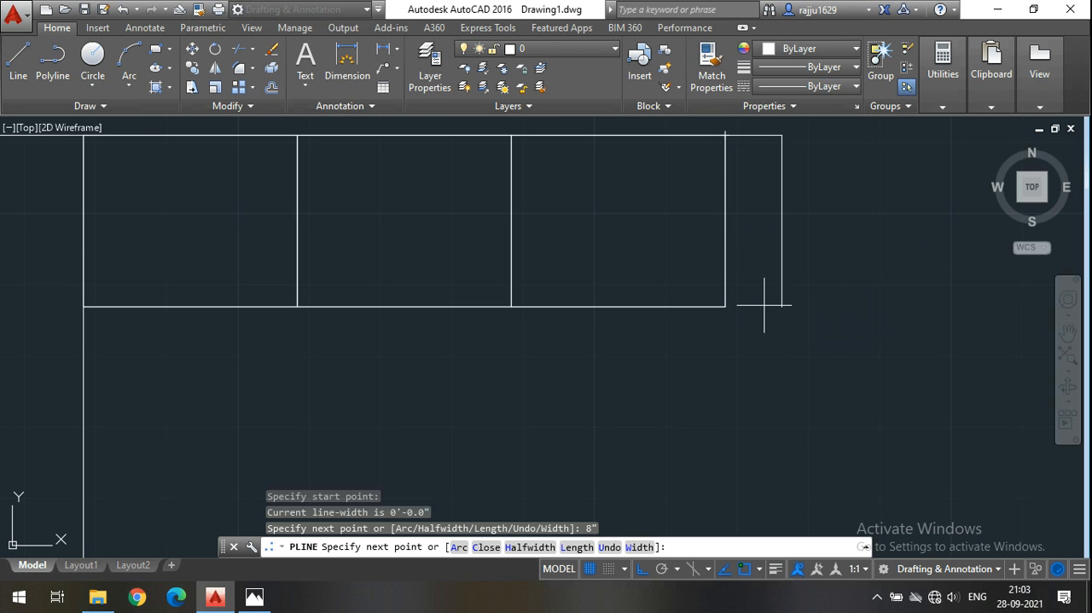
{"action": "left_click", "coordinate": [781, 305]}
{"action": "left_click", "coordinate": [729, 306]}
{"action": "left_click", "coordinate": [726, 135]}
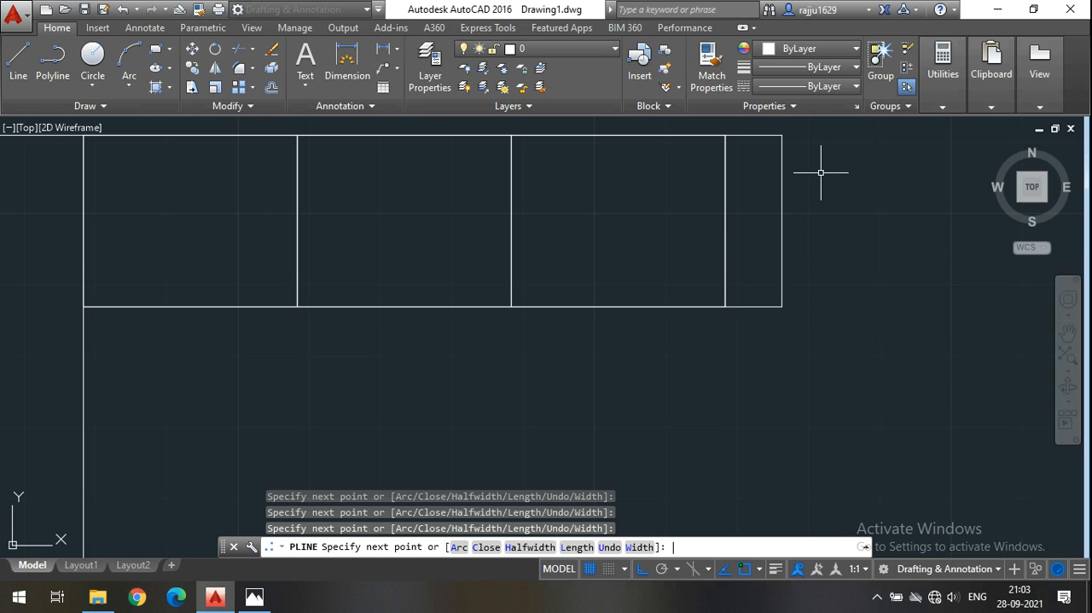
{"action": "key", "text": "Return"}
{"action": "middle_click_drag", "start_coordinate": [836, 185], "coordinate": [850, 210]}
{"action": "mouse_move", "coordinate": [816, 205]}
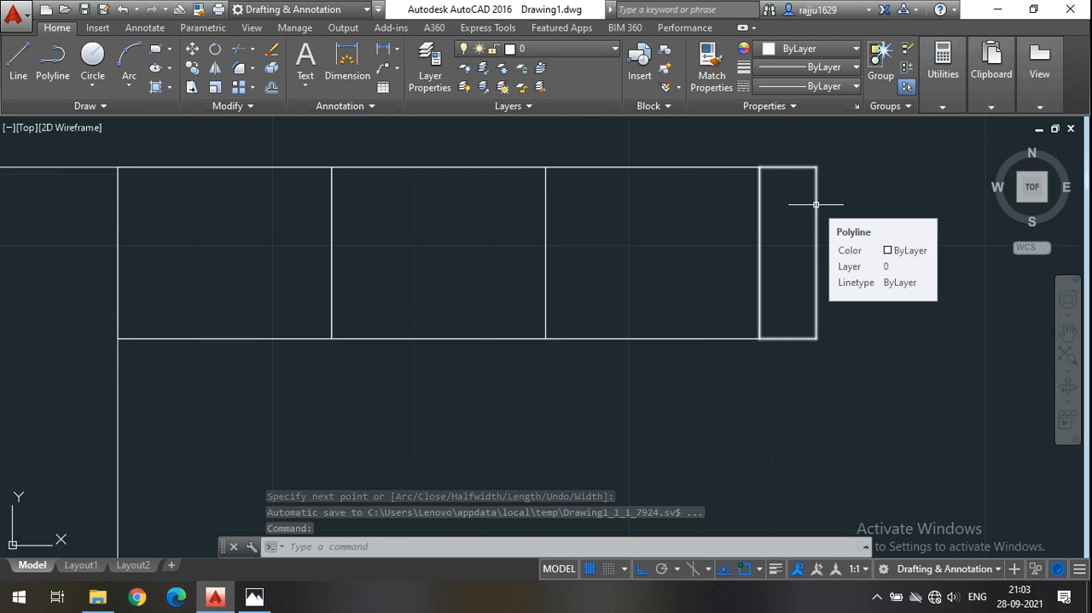
{"action": "left_click", "coordinate": [816, 204]}
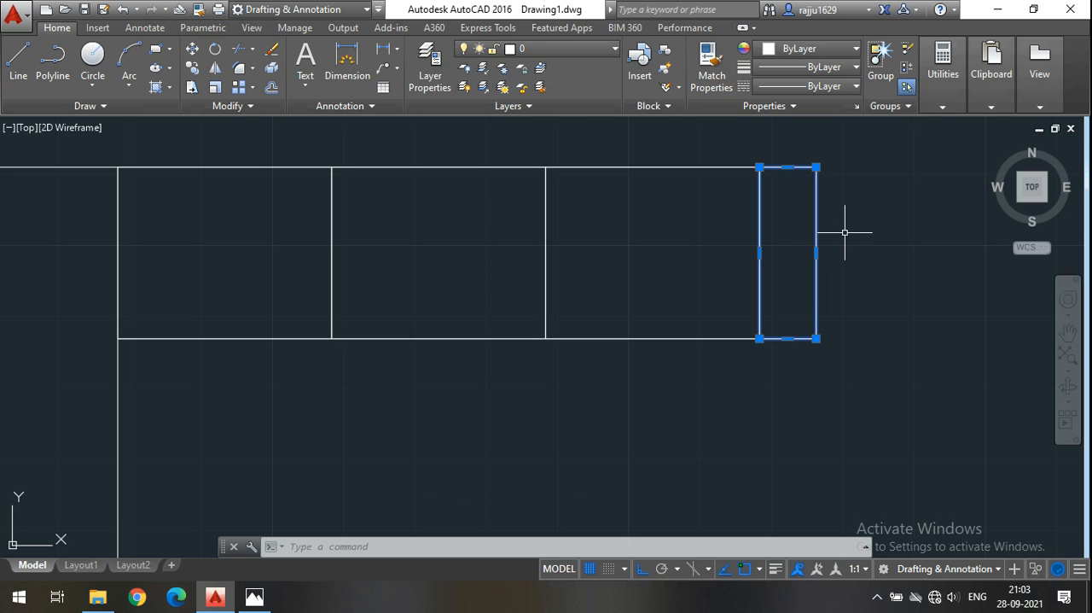
{"action": "key", "text": "Escape"}
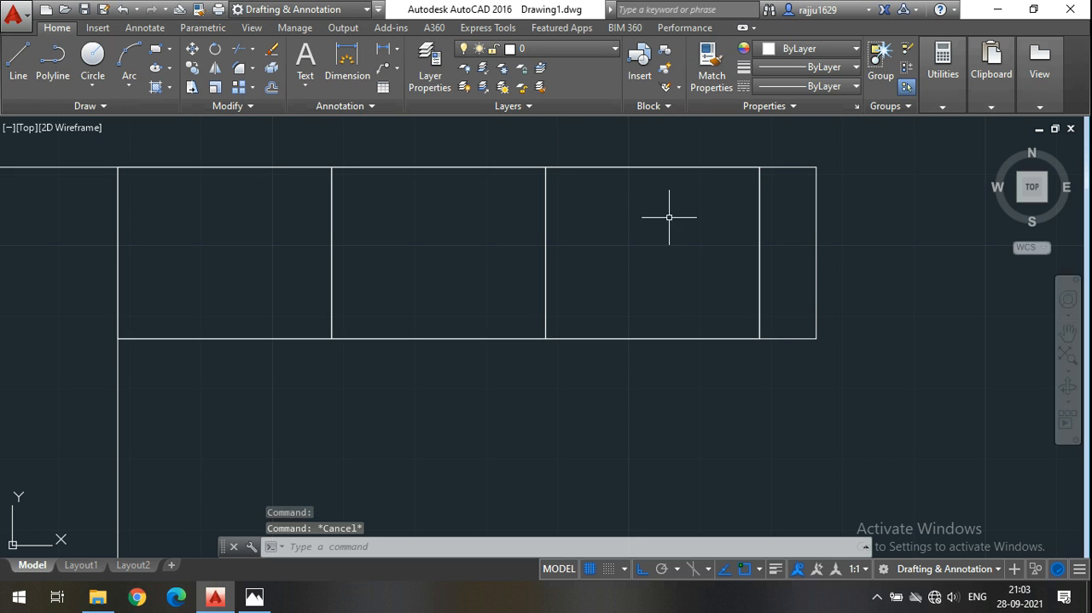
{"action": "left_click", "coordinate": [786, 168]}
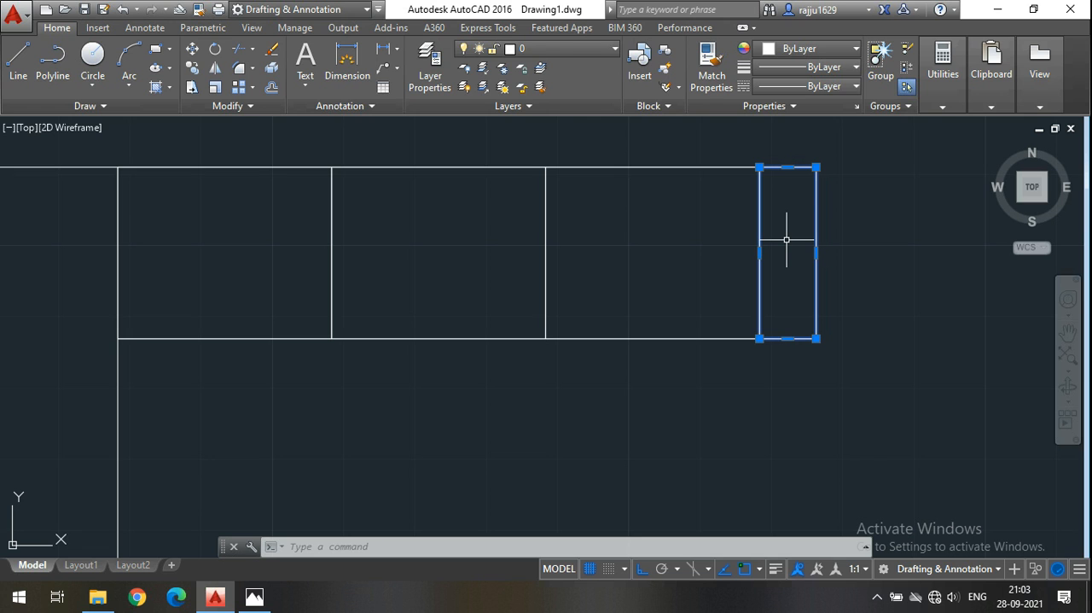
{"action": "key", "text": "Escape"}
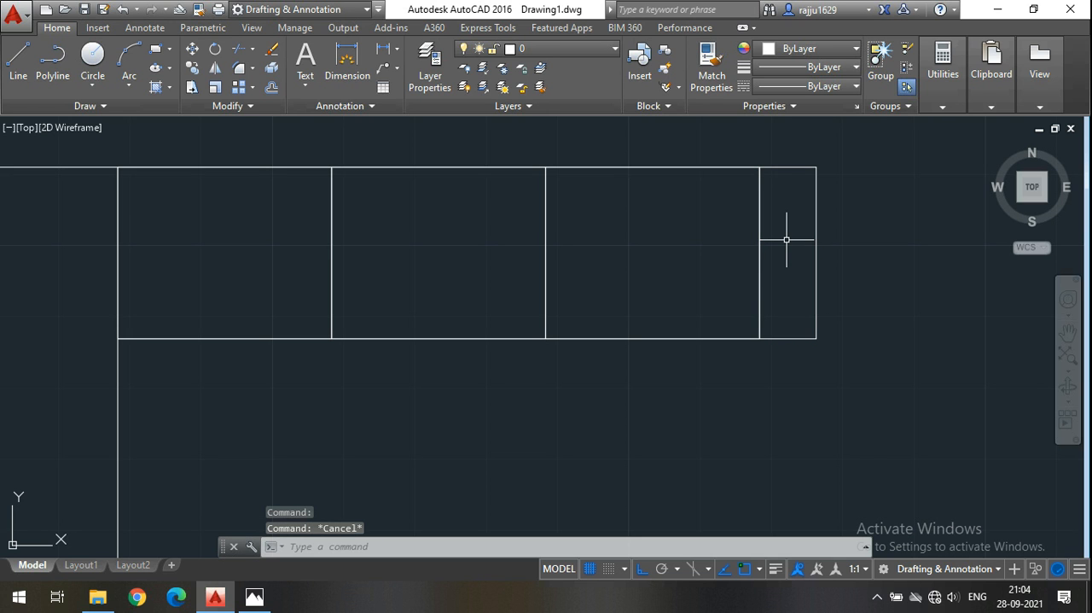
Copy the armrest from its outer upper corner to the leg's outer upper corner at the opposite end of the sofa.
{"action": "mouse_move", "coordinate": [705, 253]}
{"action": "middle_mouse_down"}
{"action": "mouse_move", "coordinate": [783, 307]}
{"action": "mouse_move", "coordinate": [719, 332]}
{"action": "middle_mouse_up"}
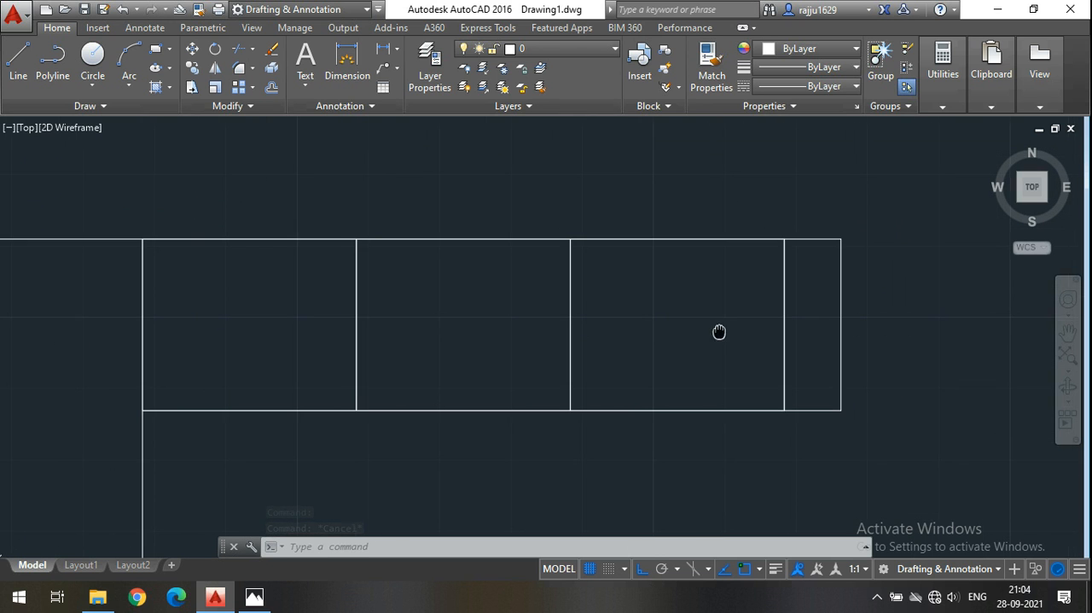
{"action": "left_click", "coordinate": [849, 296]}
{"action": "left_click", "coordinate": [819, 288]}
{"action": "middle_click_drag", "start_coordinate": [883, 298], "coordinate": [954, 263]}
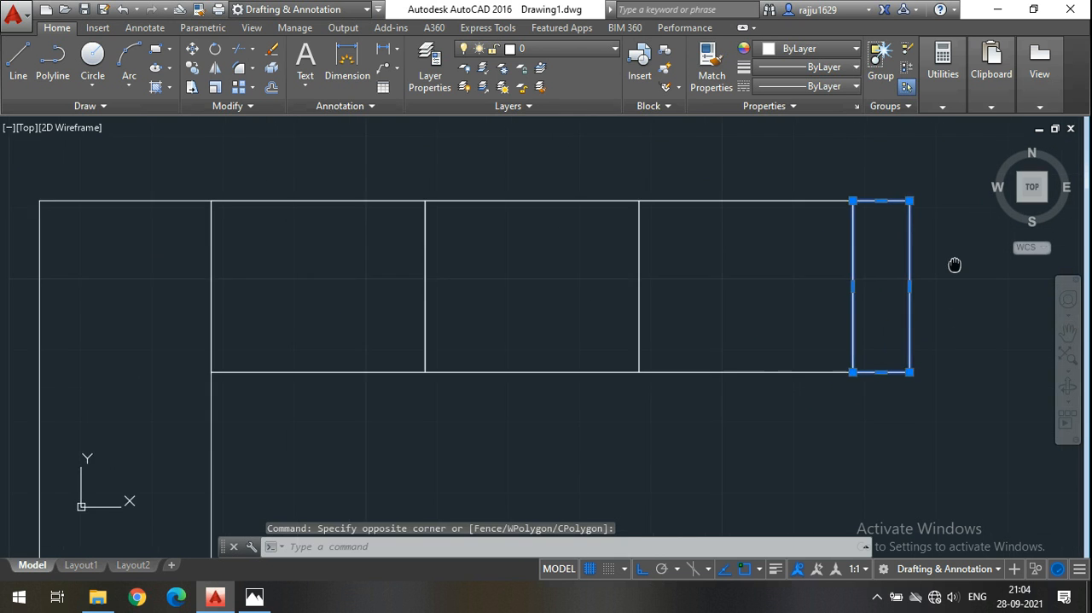
{"action": "left_click", "coordinate": [192, 68]}
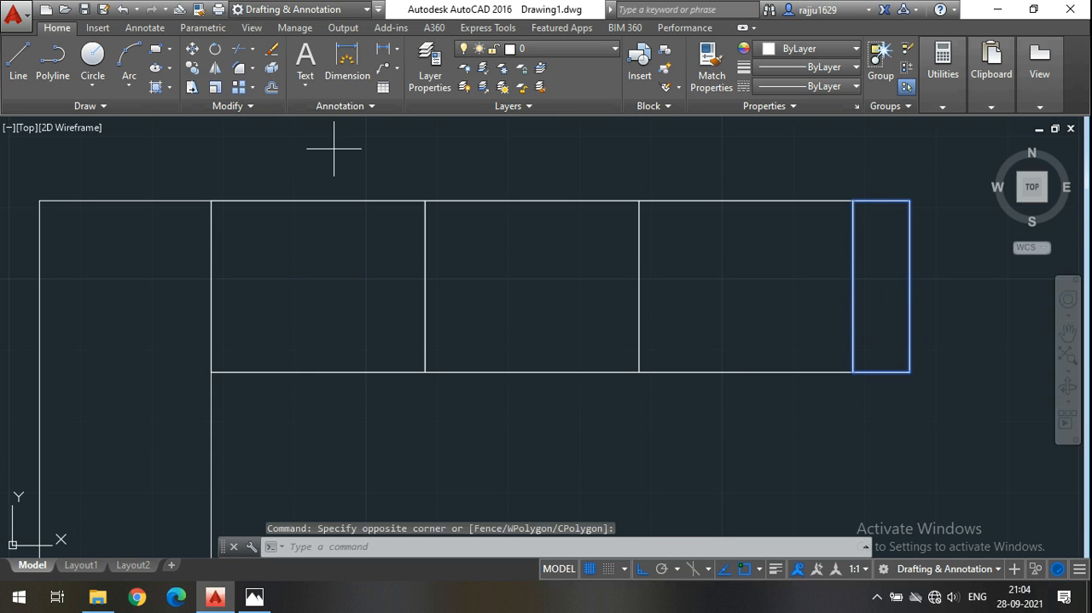
{"action": "left_click", "coordinate": [910, 201]}
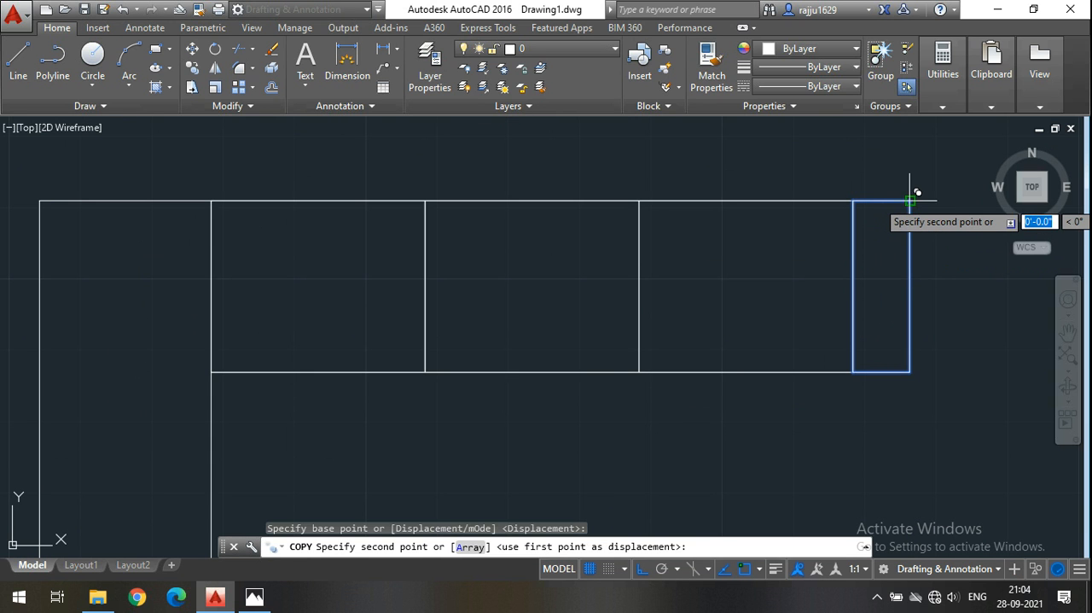
{"action": "scroll", "coordinate": [910, 202], "scroll_direction": "down", "scroll_amount": 1}
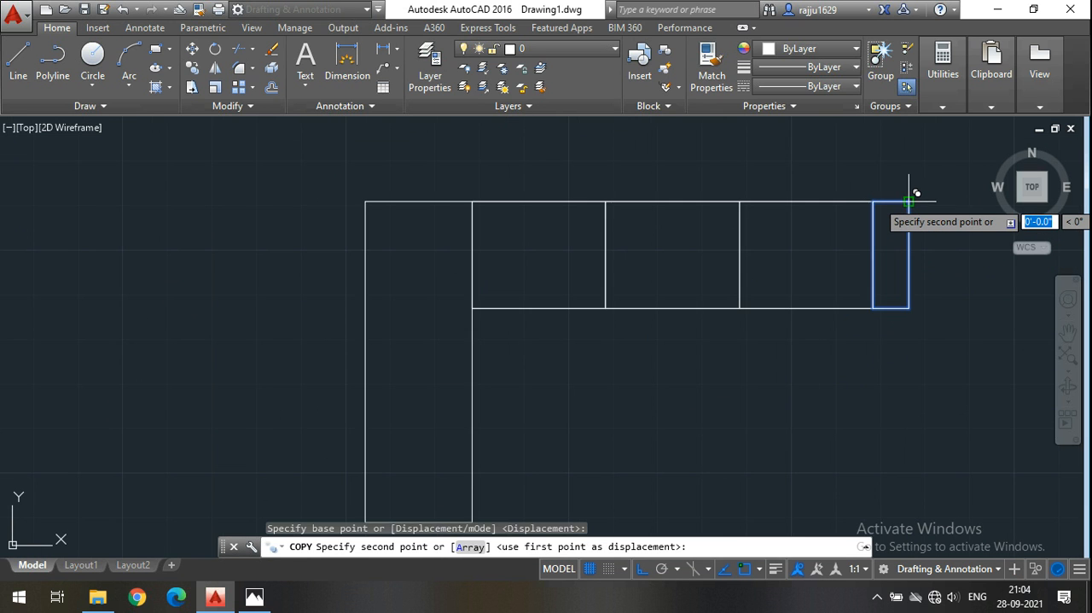
{"action": "left_click", "coordinate": [364, 202]}
{"action": "key", "text": "Escape"}
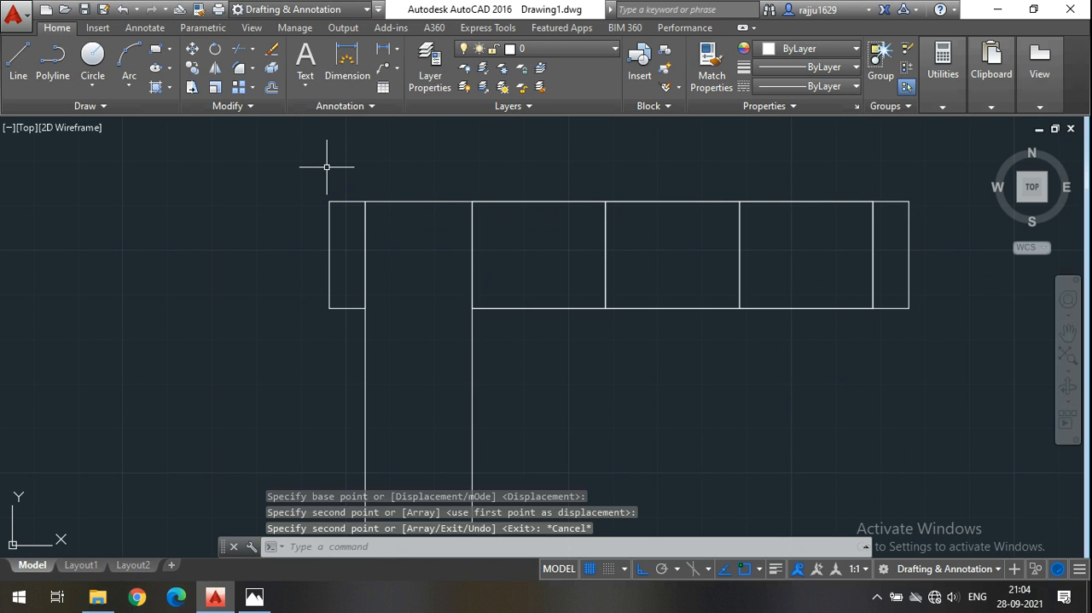
{"action": "mouse_move", "coordinate": [510, 251]}
{"action": "middle_mouse_down"}
{"action": "mouse_move", "coordinate": [463, 273]}
{"action": "mouse_move", "coordinate": [472, 267]}
{"action": "middle_mouse_up"}
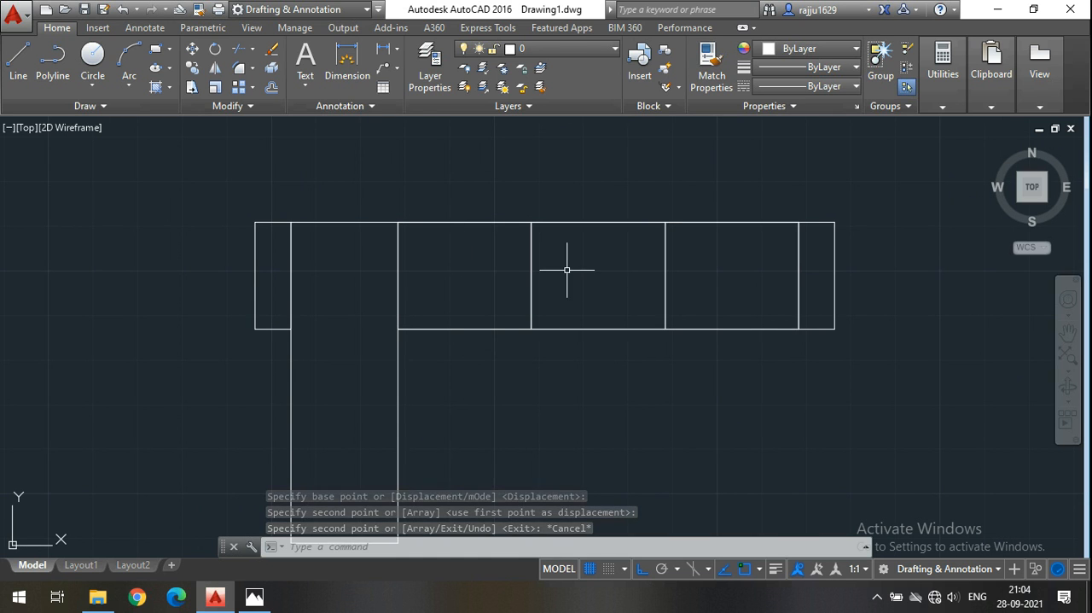
{"action": "mouse_move", "coordinate": [436, 249]}
{"action": "middle_mouse_down"}
{"action": "mouse_move", "coordinate": [447, 278]}
{"action": "mouse_move", "coordinate": [419, 295]}
{"action": "middle_mouse_up"}
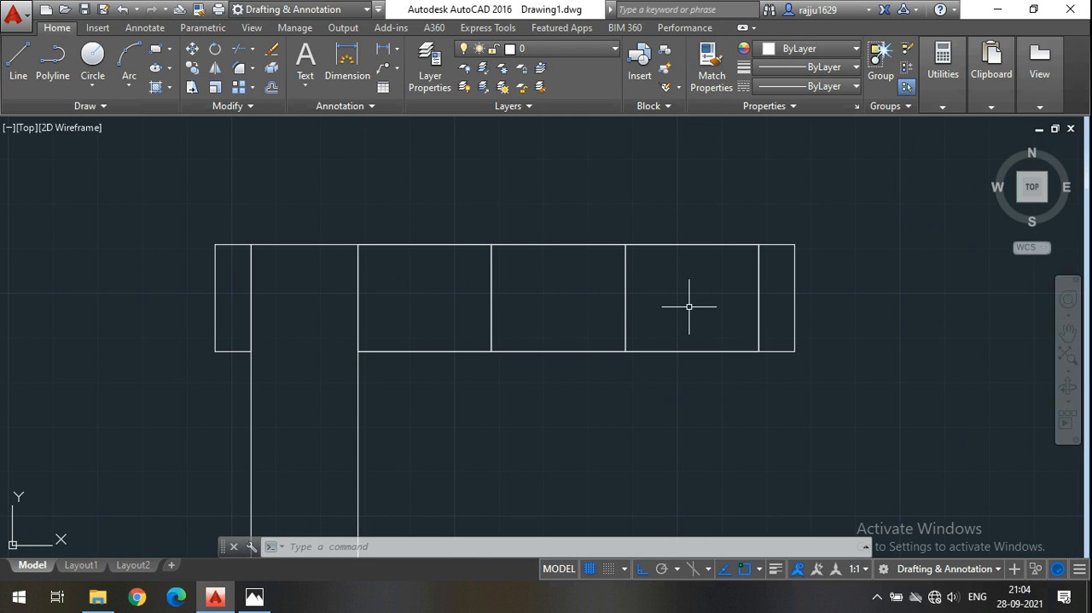
{"action": "middle_click_drag", "start_coordinate": [418, 299], "coordinate": [390, 309]}
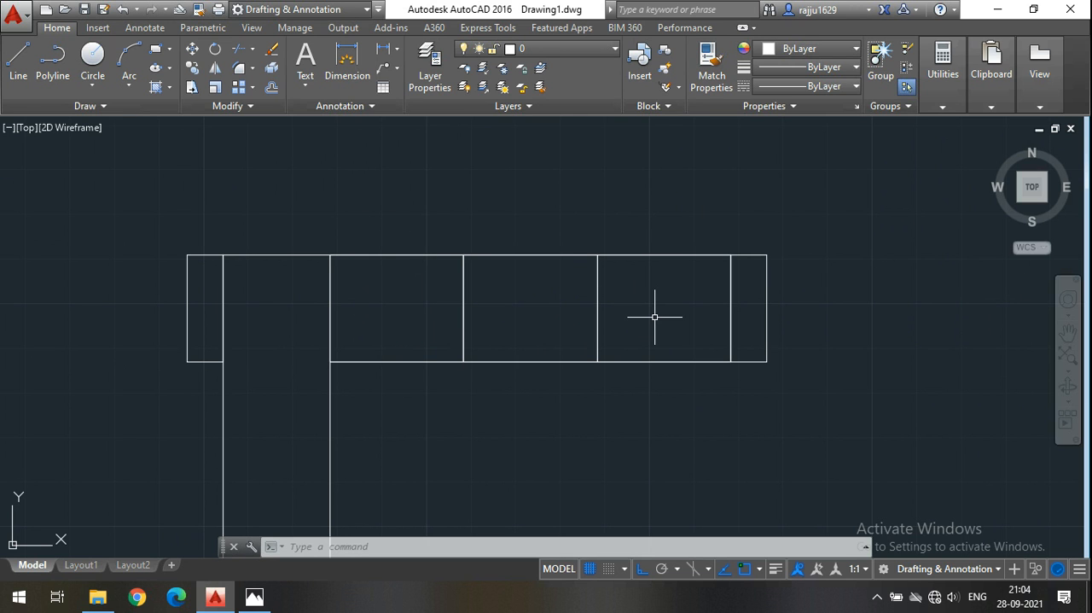
{"action": "mouse_move", "coordinate": [387, 334]}
{"action": "middle_mouse_down"}
{"action": "mouse_move", "coordinate": [361, 271]}
{"action": "mouse_move", "coordinate": [347, 298]}
{"action": "middle_mouse_up"}
{"action": "middle_click_drag", "start_coordinate": [501, 297], "coordinate": [496, 320]}
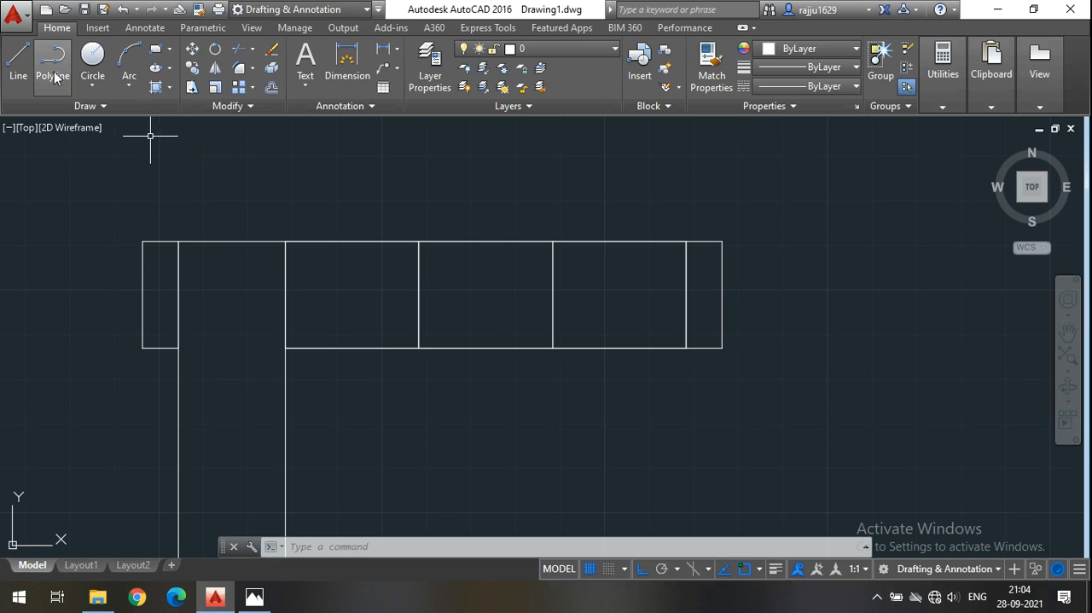
{"action": "left_click", "coordinate": [155, 49]}
{"action": "mouse_move", "coordinate": [654, 212]}
{"action": "middle_mouse_down"}
{"action": "mouse_move", "coordinate": [691, 219]}
{"action": "mouse_move", "coordinate": [694, 236]}
{"action": "middle_mouse_up"}
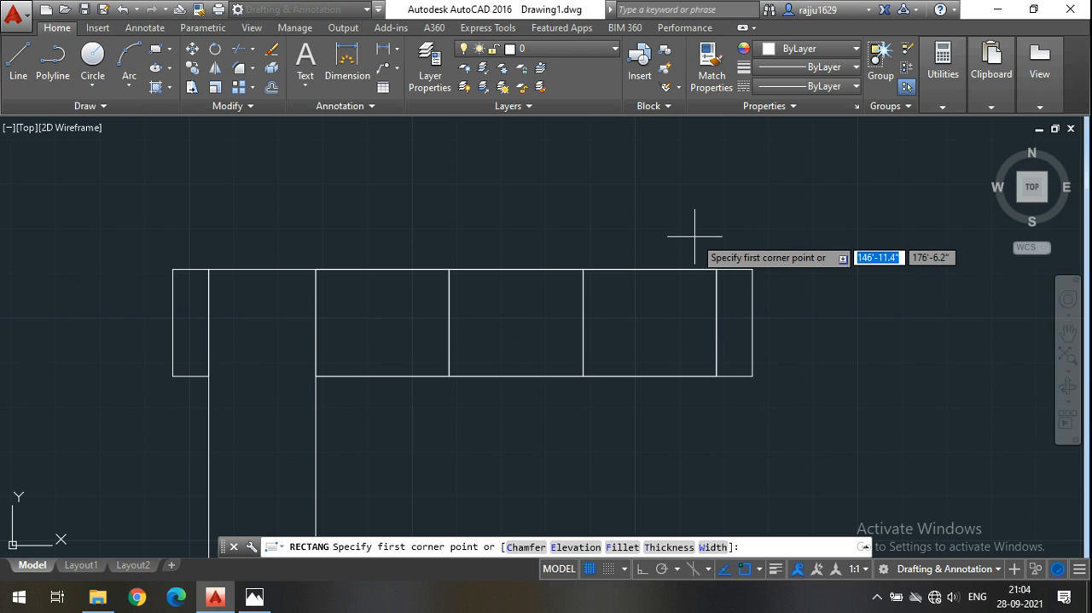
{"action": "key", "text": "Escape"}
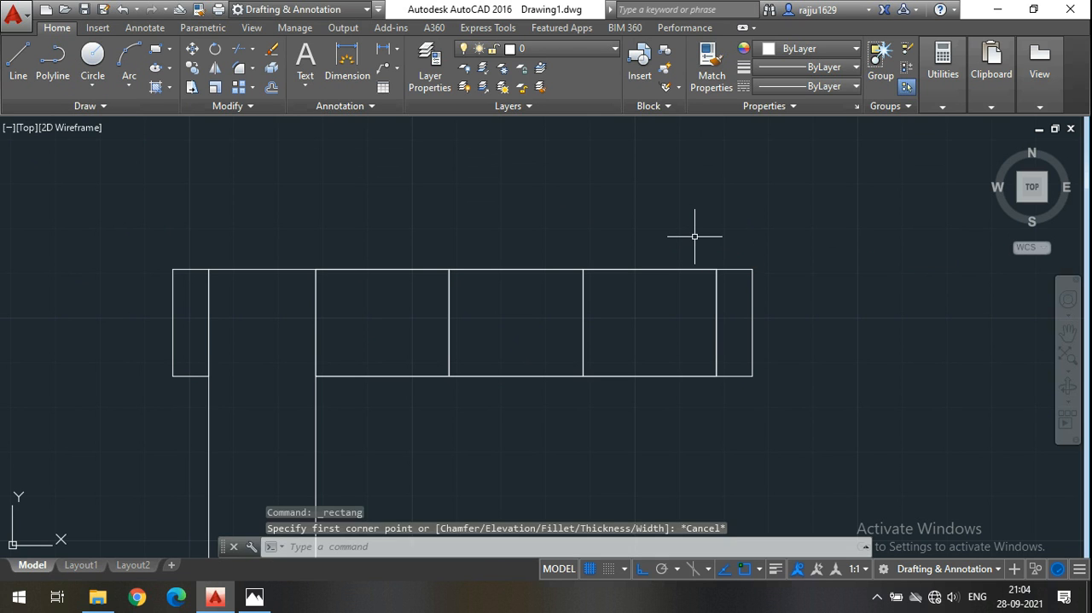
Switch to Photos to examine the backrest and armrests in the sofa reference image, and return to AutoCAD.
{"action": "left_click", "coordinate": [255, 597]}
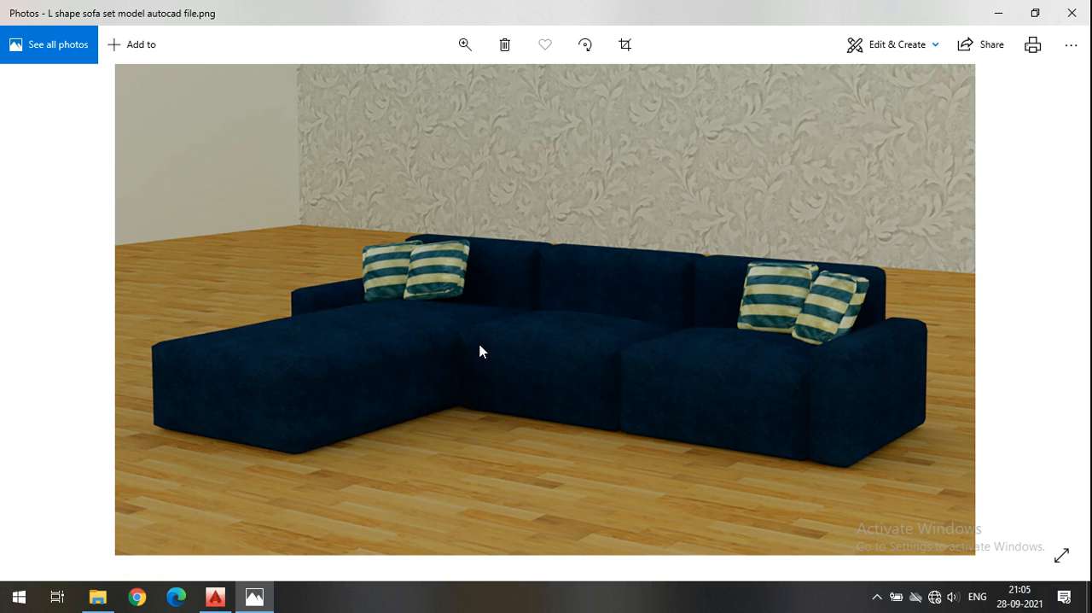
{"action": "left_click", "coordinate": [215, 596]}
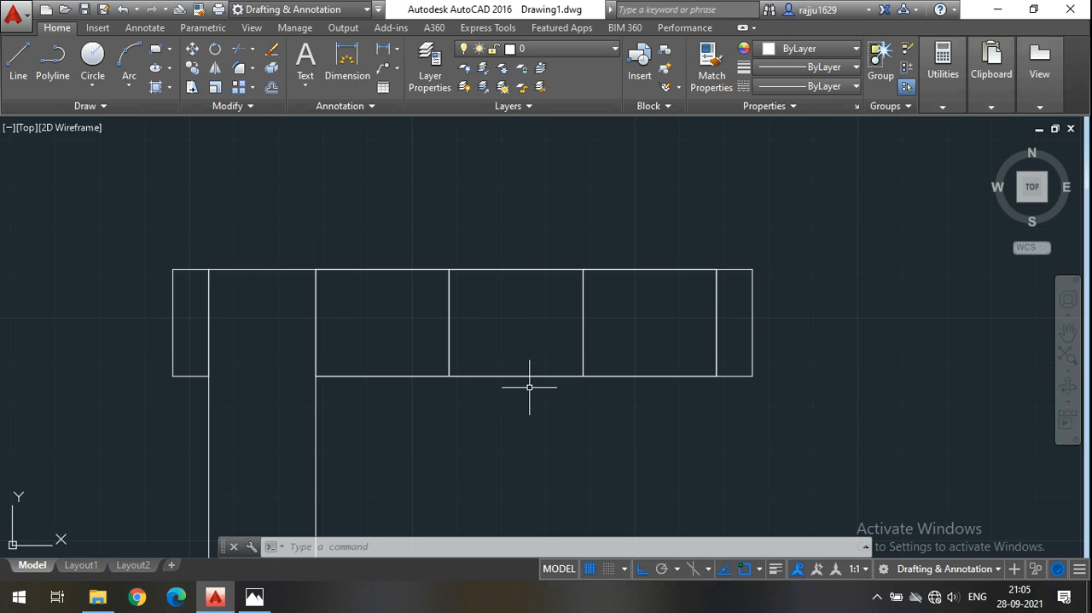
{"action": "middle_click_drag", "start_coordinate": [530, 356], "coordinate": [498, 344]}
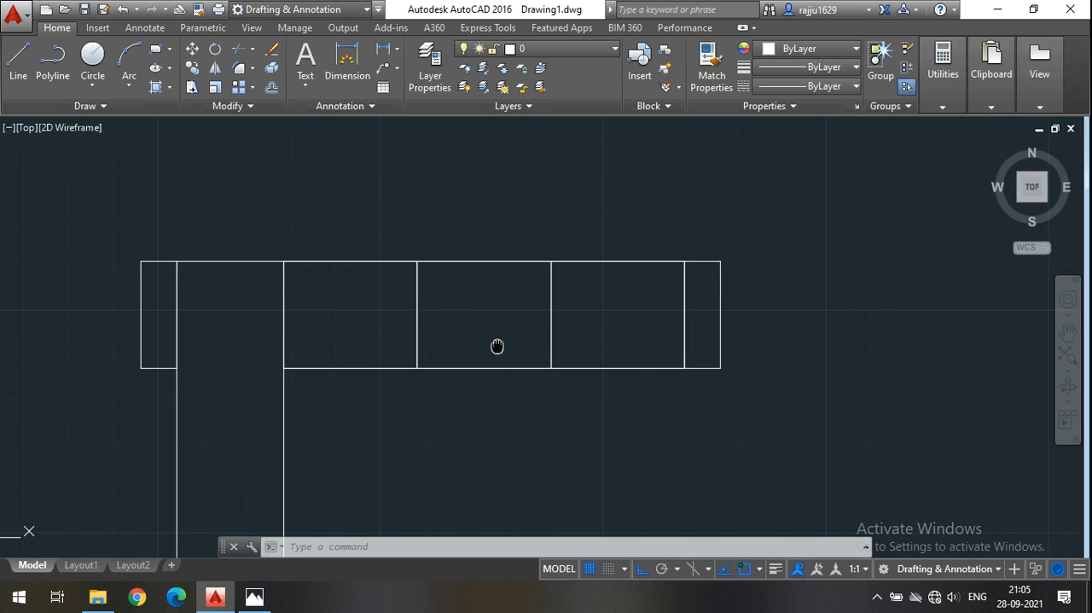
{"action": "left_click", "coordinate": [254, 597]}
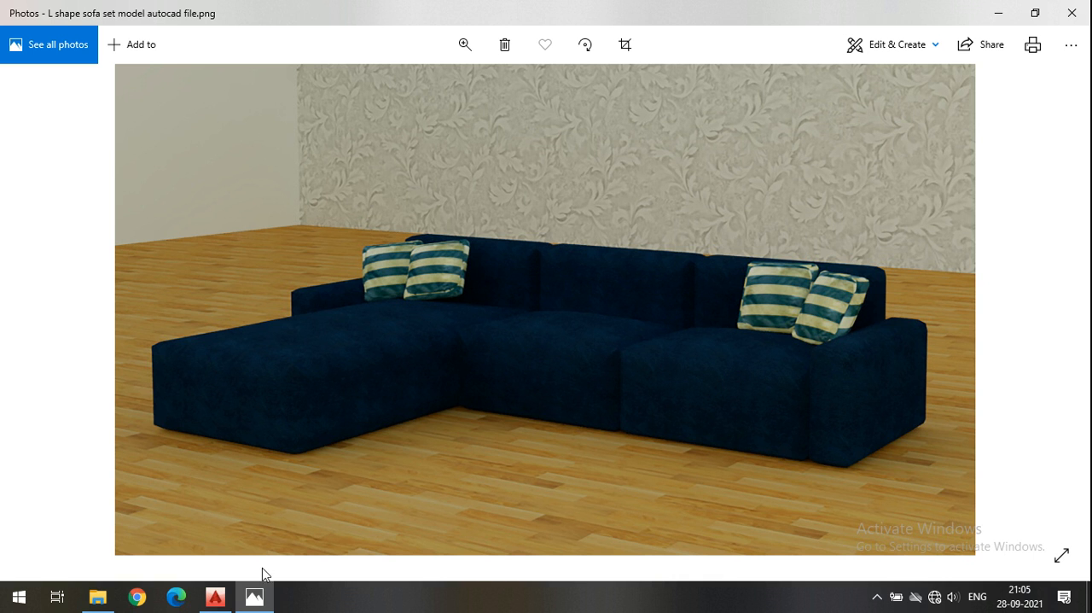
{"action": "left_click", "coordinate": [216, 597]}
Draw a polyline backrest outline 8" deep behind the seats, from one armrest's inner upper corner across to the other armrest's inner upper corner.
{"action": "middle_click_drag", "start_coordinate": [513, 397], "coordinate": [512, 372]}
{"action": "middle_click_drag", "start_coordinate": [456, 392], "coordinate": [510, 413]}
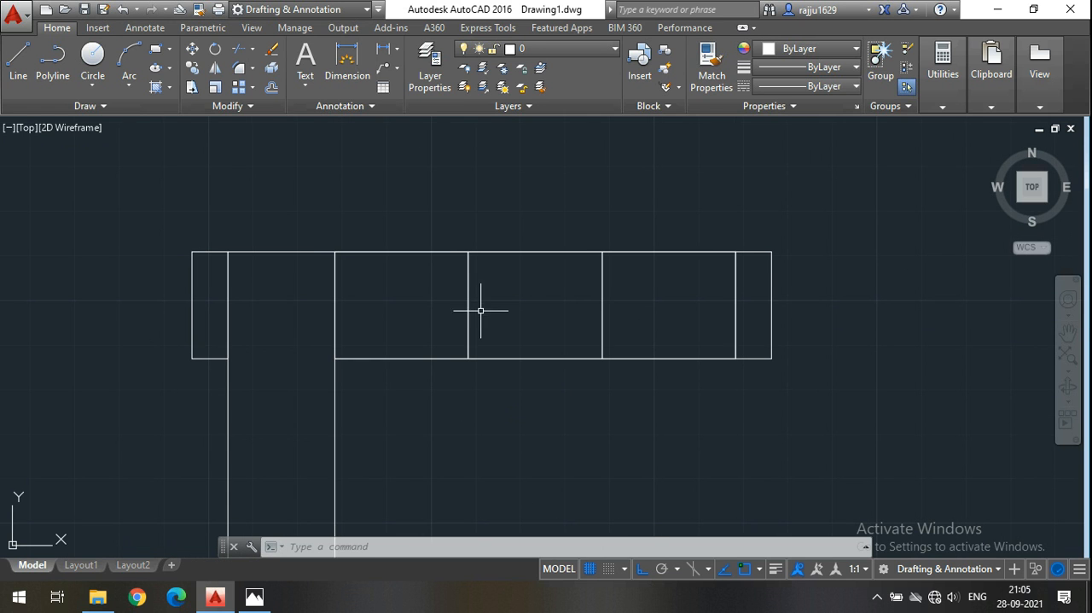
{"action": "middle_click_drag", "start_coordinate": [459, 303], "coordinate": [494, 331]}
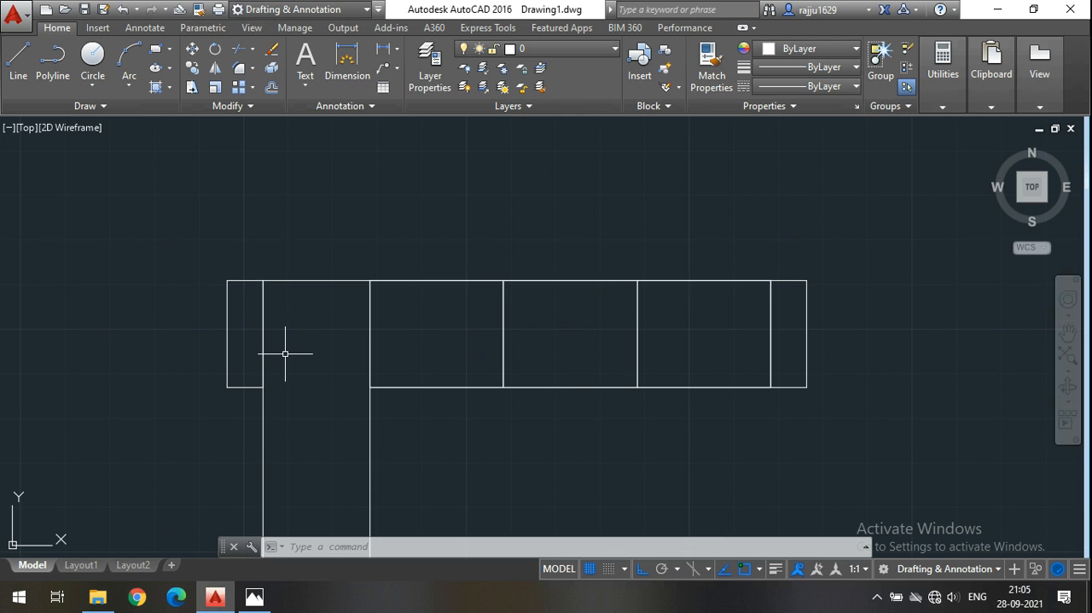
{"action": "middle_click_drag", "start_coordinate": [436, 338], "coordinate": [403, 347]}
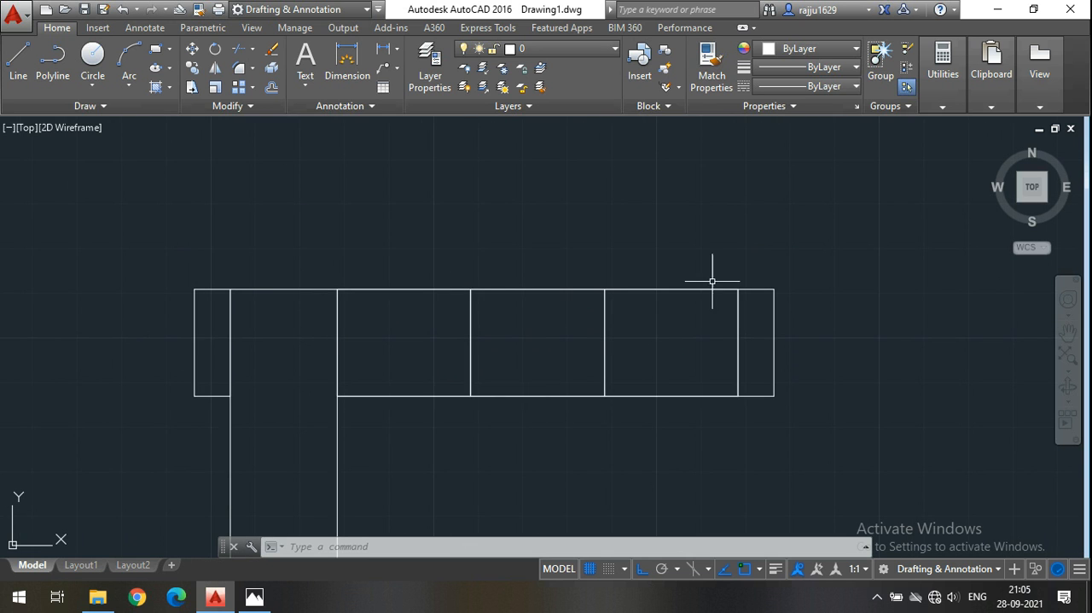
{"action": "middle_click_drag", "start_coordinate": [705, 324], "coordinate": [727, 337]}
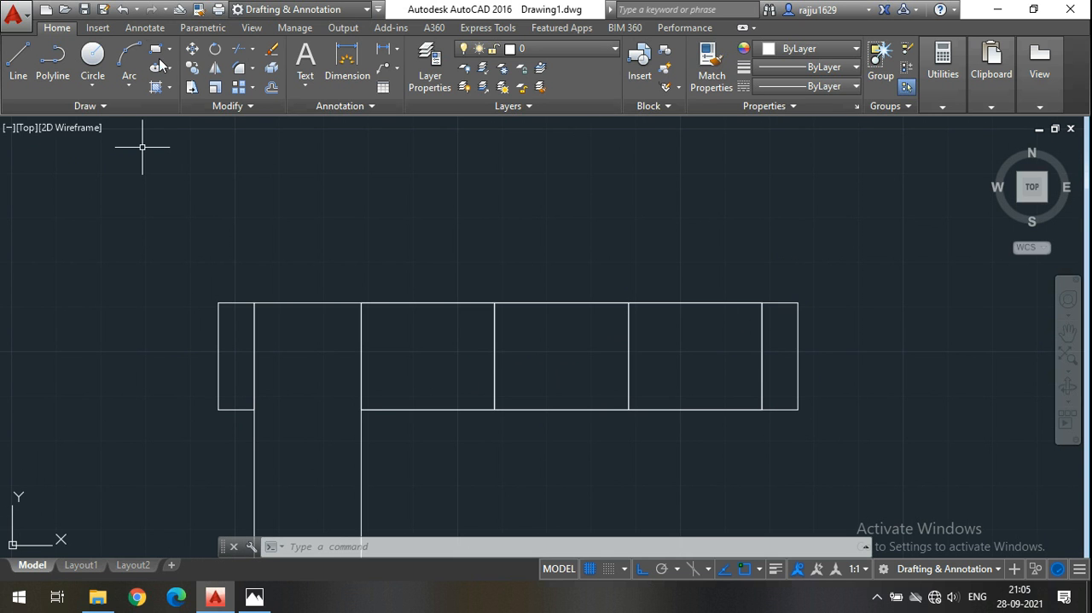
{"action": "left_click", "coordinate": [53, 68]}
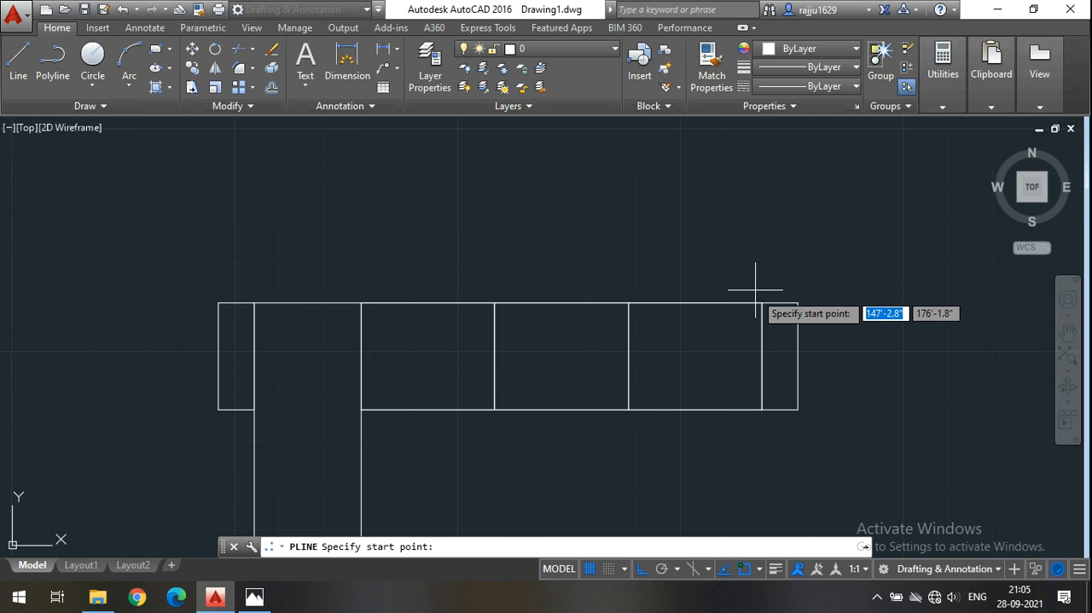
{"action": "left_click", "coordinate": [762, 303]}
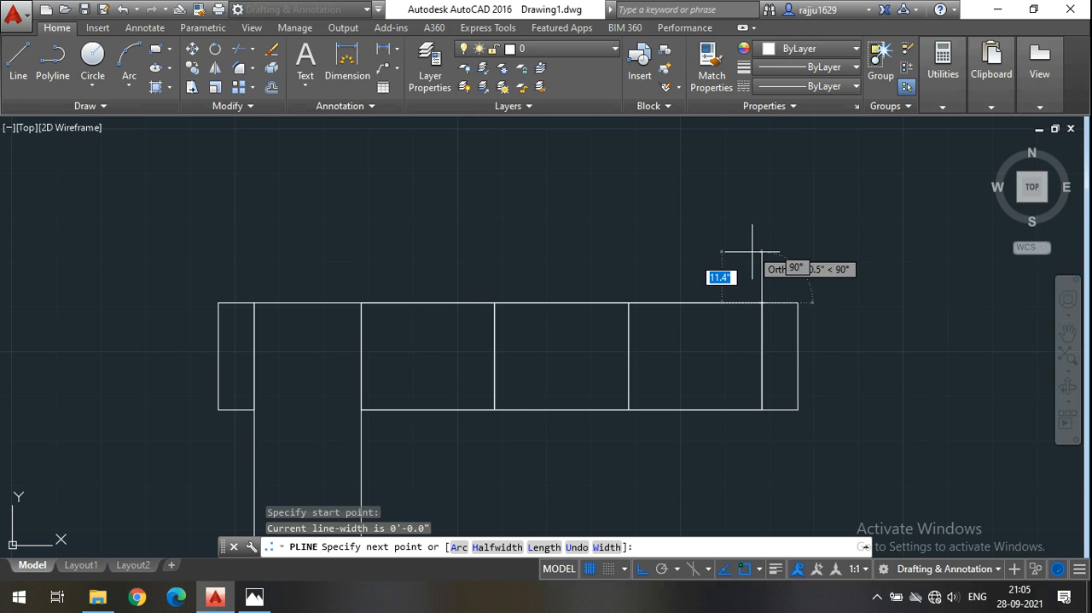
{"action": "type", "text": "8"}
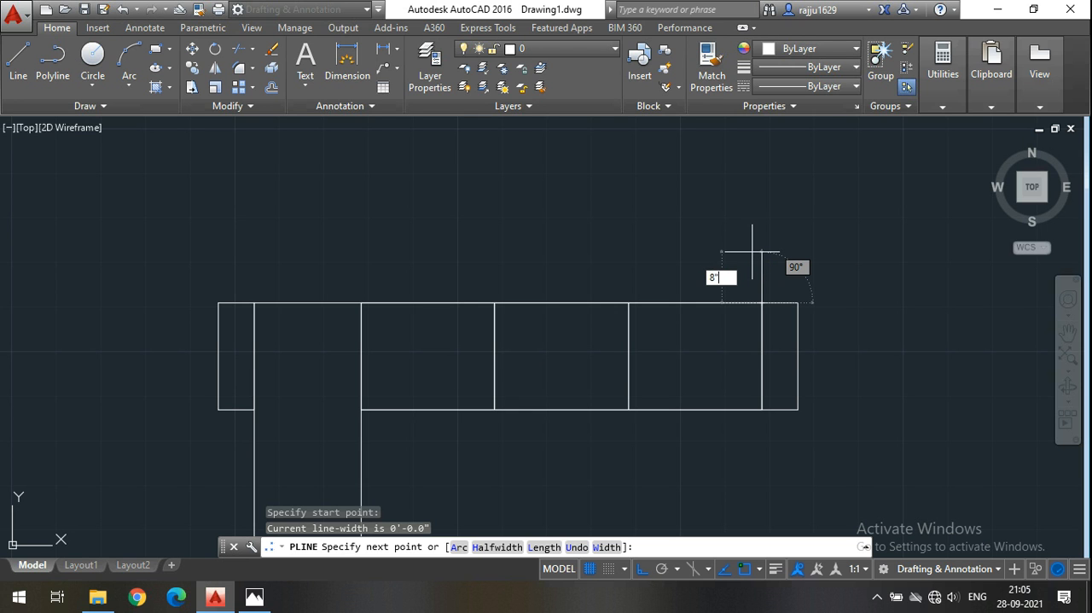
{"action": "key", "text": "Return"}
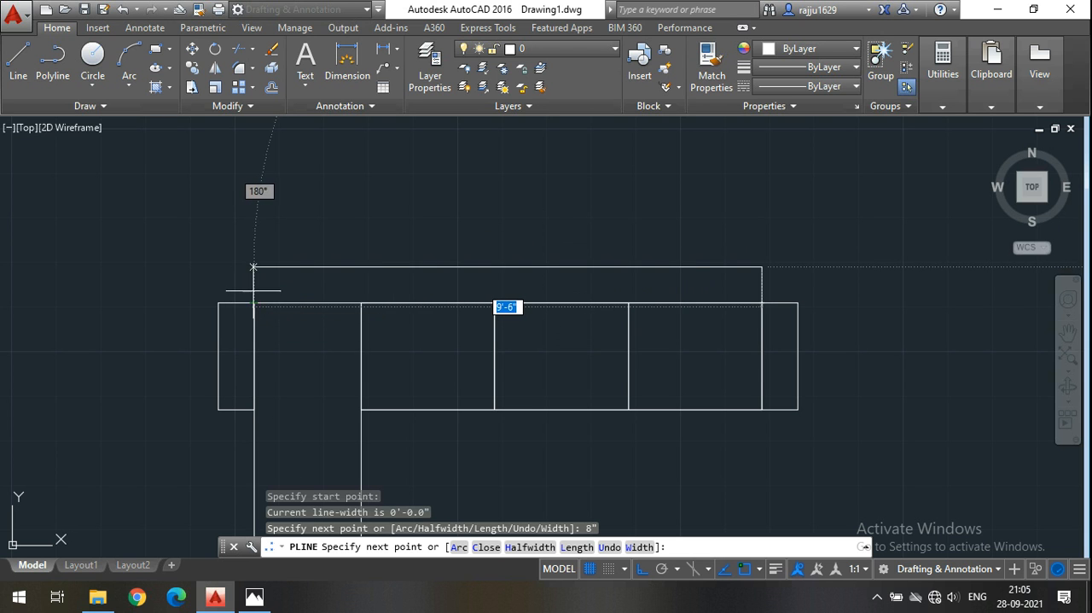
{"action": "left_click", "coordinate": [253, 267]}
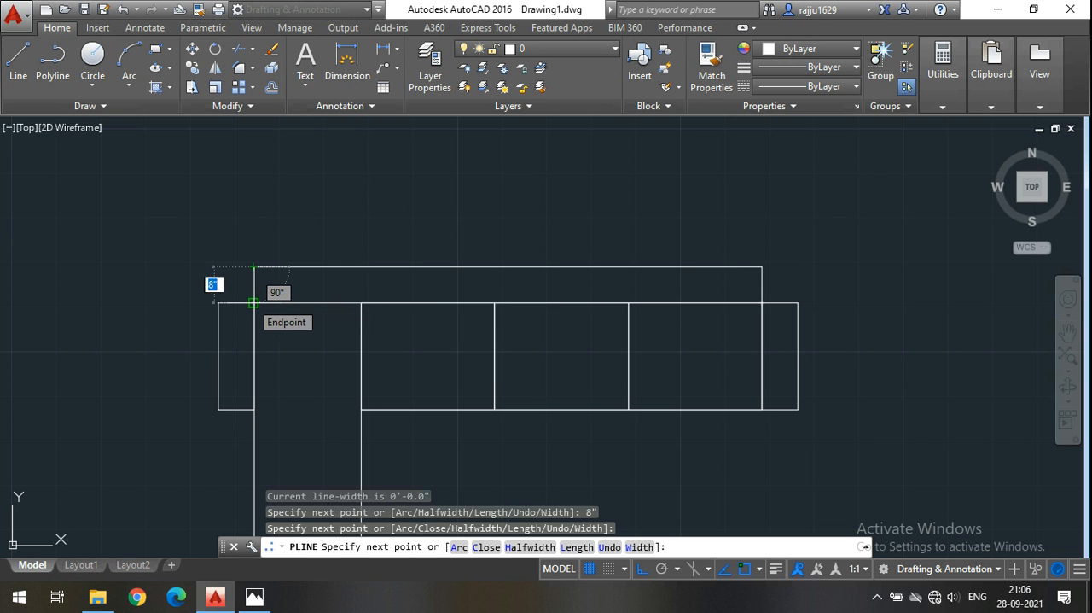
{"action": "left_click", "coordinate": [254, 303]}
{"action": "key", "text": "Return"}
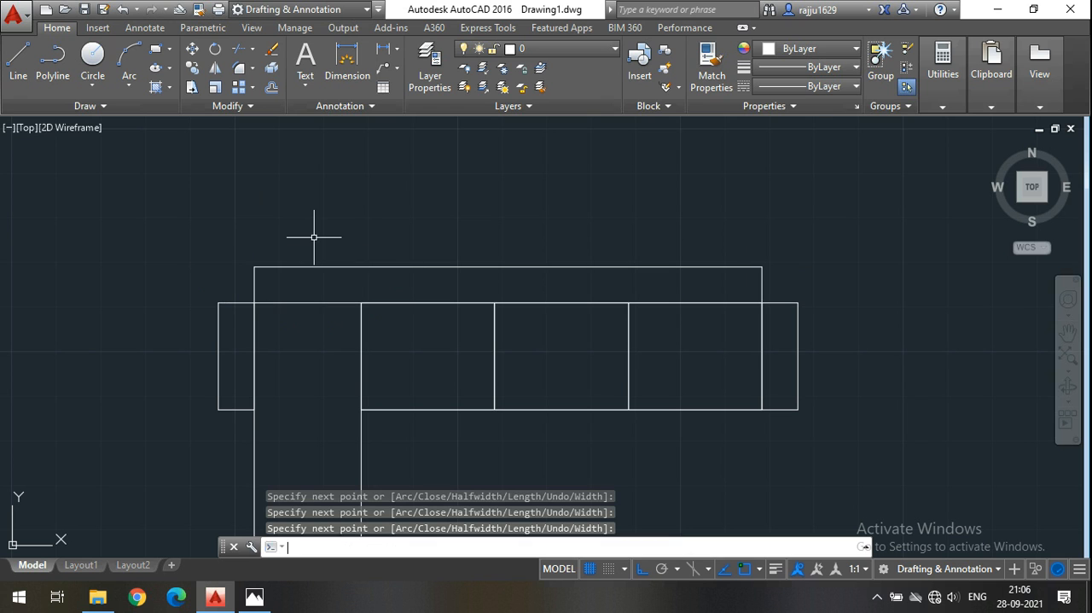
Stretch the upper edge of the armrest beside the three seats up to the backrest's rear line.
{"action": "scroll", "coordinate": [793, 293], "scroll_direction": "up", "scroll_amount": 2}
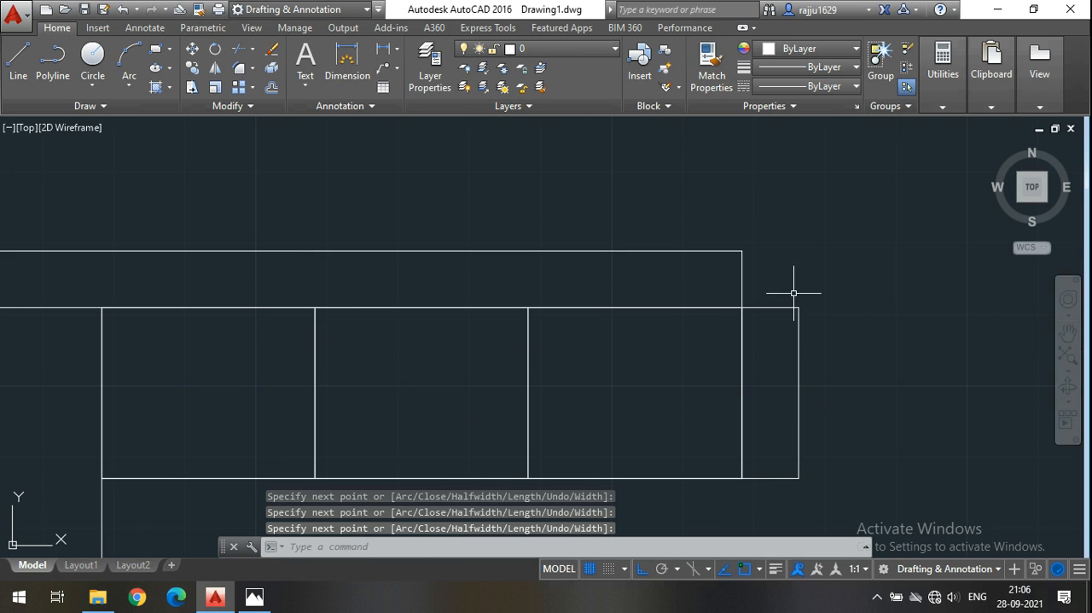
{"action": "left_click", "coordinate": [971, 480]}
{"action": "left_click", "coordinate": [770, 289]}
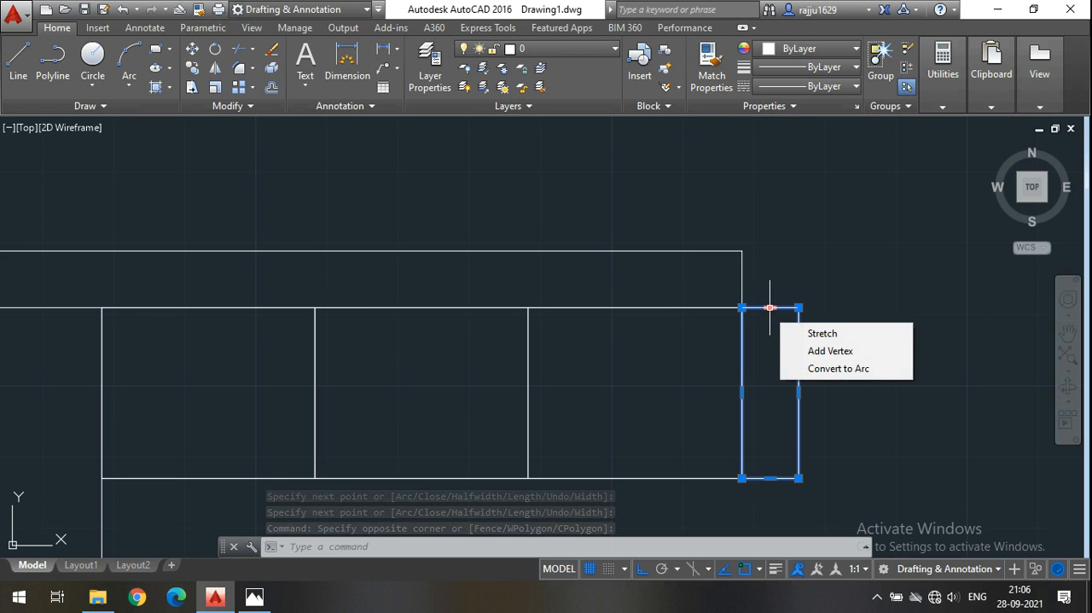
{"action": "left_click", "coordinate": [768, 309]}
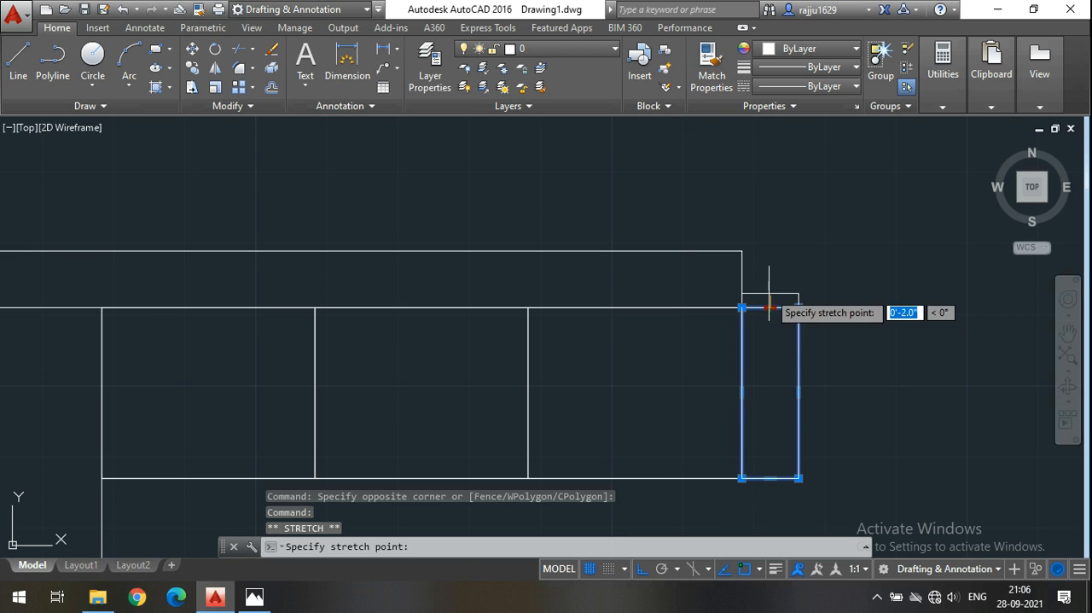
{"action": "left_click", "coordinate": [765, 251]}
{"action": "middle_click_drag", "start_coordinate": [845, 266], "coordinate": [894, 267]}
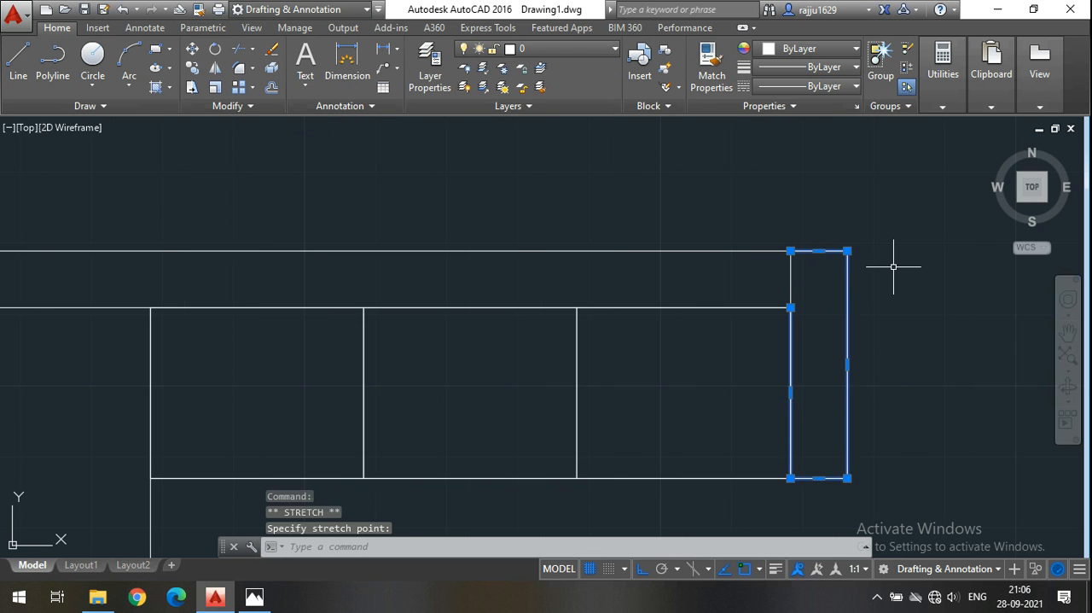
{"action": "key", "text": "Escape"}
{"action": "scroll", "coordinate": [901, 261], "scroll_direction": "down", "scroll_amount": 2}
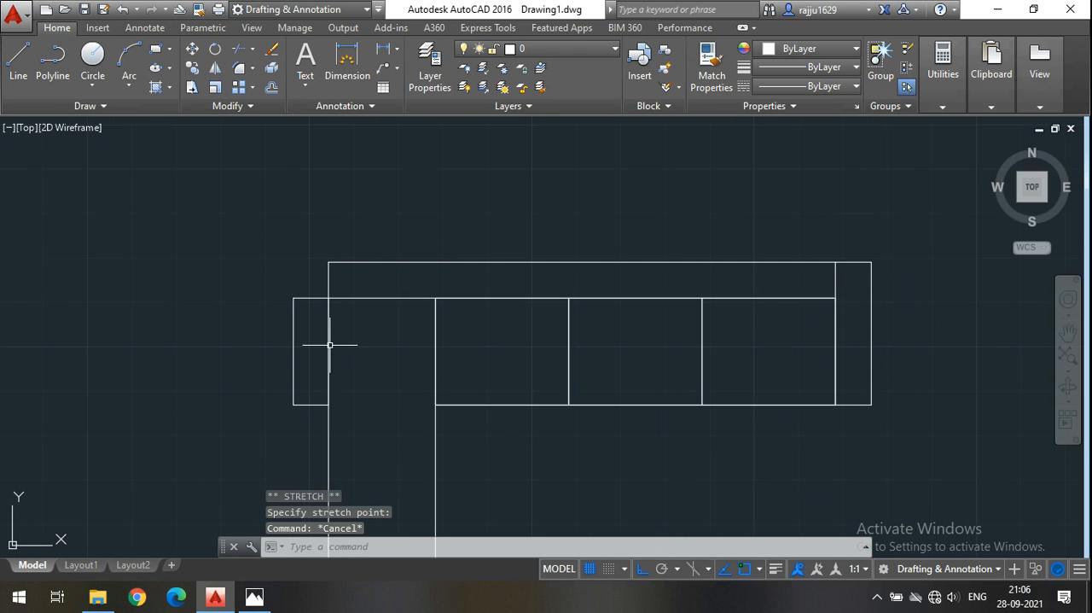
Stretch the upper edge and outer upper corner of the armrest beside the leg up to the backrest's rear line.
{"action": "scroll", "coordinate": [287, 324], "scroll_direction": "up", "scroll_amount": 2}
{"action": "left_click", "coordinate": [313, 293]}
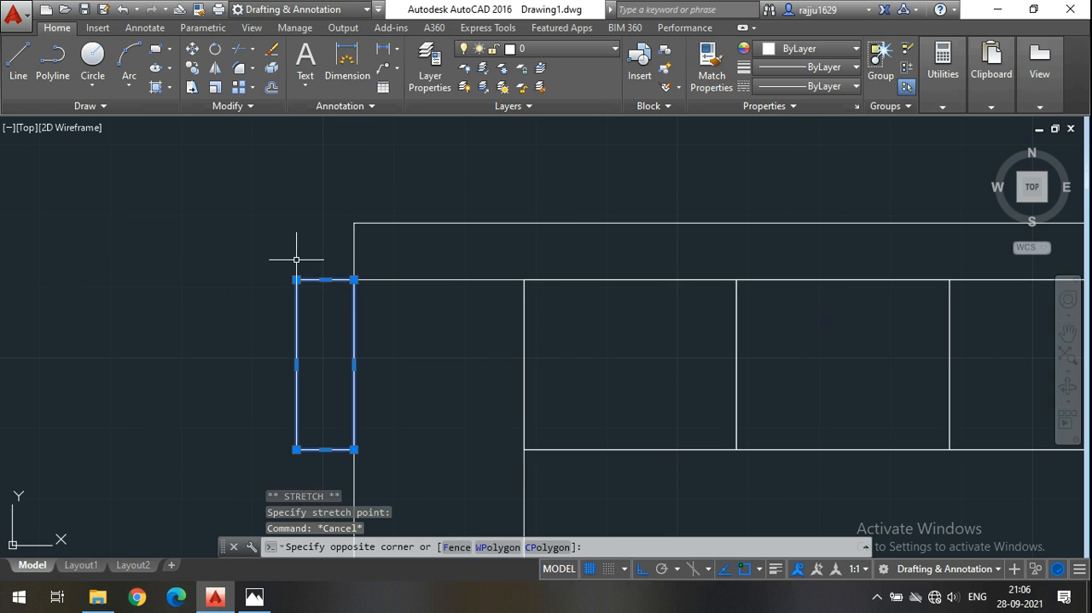
{"action": "left_click", "coordinate": [322, 271]}
{"action": "left_click", "coordinate": [325, 279]}
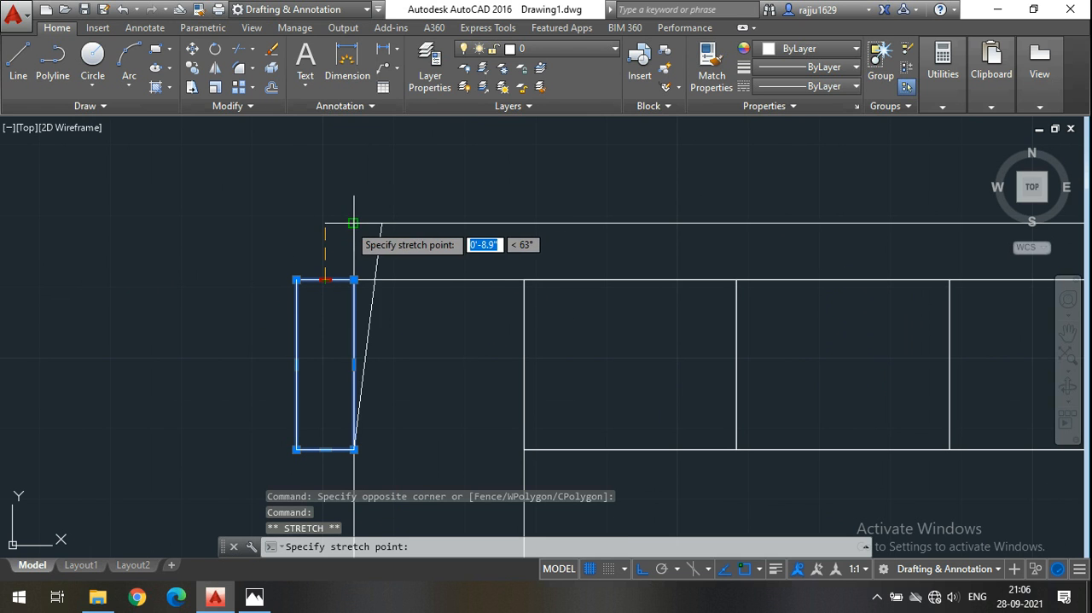
{"action": "left_click", "coordinate": [325, 223]}
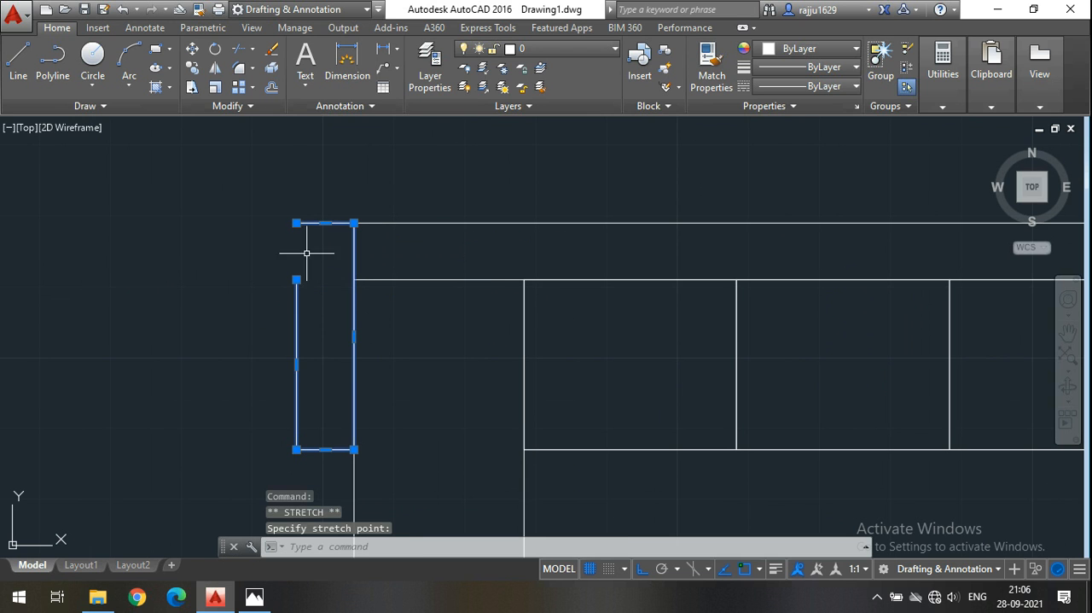
{"action": "left_click", "coordinate": [297, 280]}
{"action": "key", "text": "Escape"}
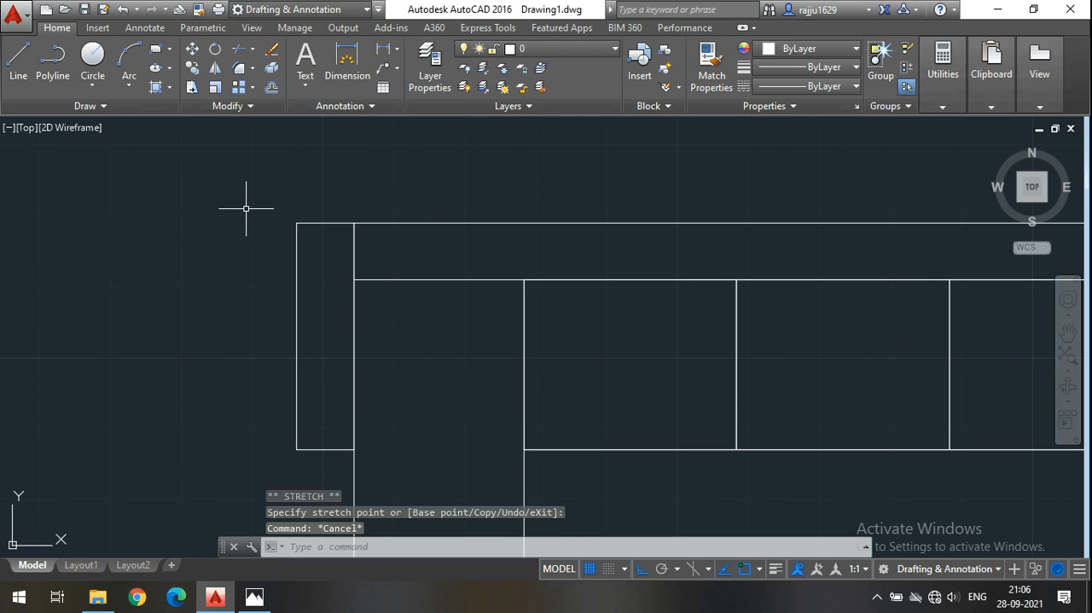
{"action": "left_click", "coordinate": [296, 266]}
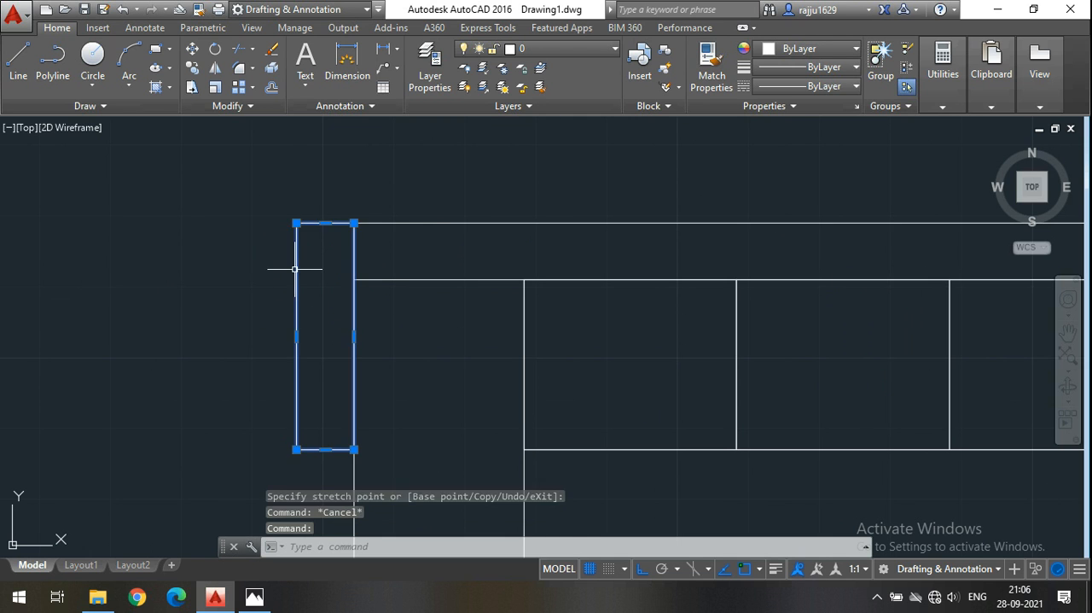
{"action": "scroll", "coordinate": [197, 232], "scroll_direction": "down", "scroll_amount": 2}
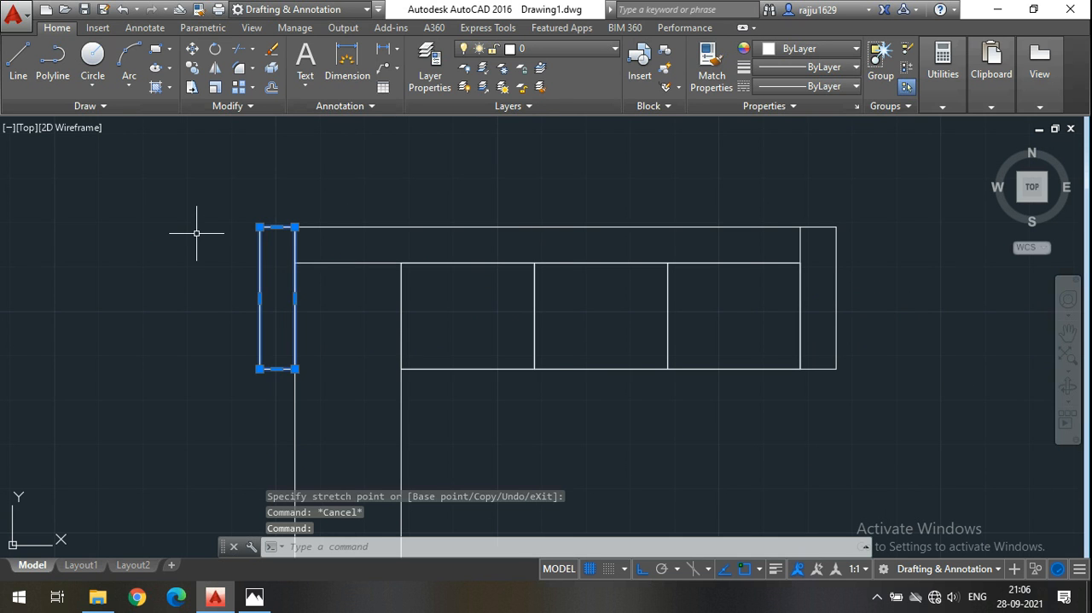
{"action": "key", "text": "Escape"}
Switch to Photos to check the sofa reference image against the drawing, and return to AutoCAD.
{"action": "middle_click_drag", "start_coordinate": [457, 286], "coordinate": [407, 293]}
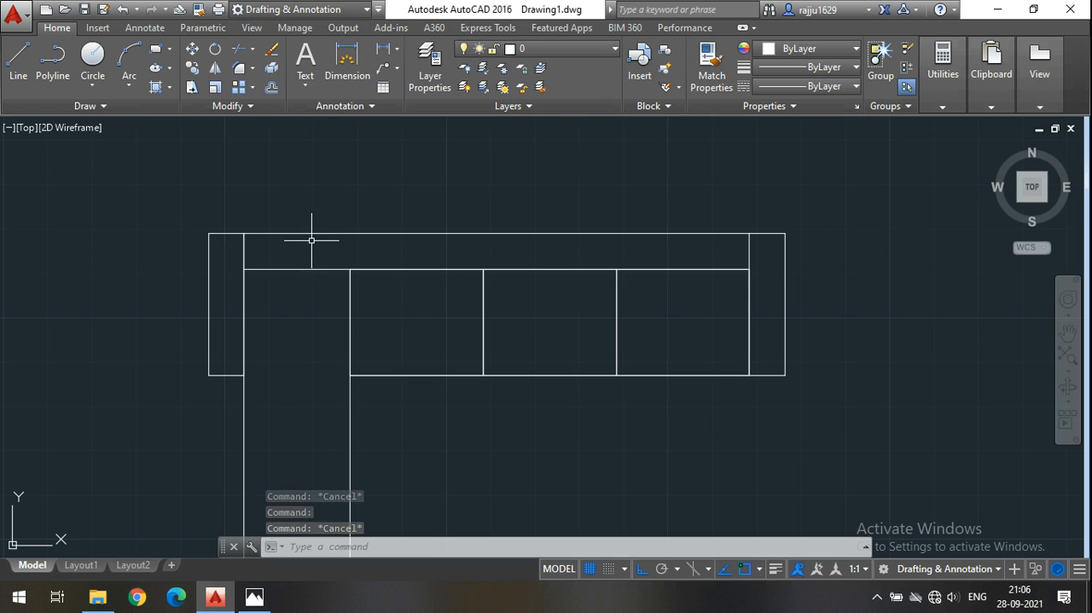
{"action": "mouse_move", "coordinate": [398, 319]}
{"action": "middle_mouse_down"}
{"action": "mouse_move", "coordinate": [390, 273]}
{"action": "mouse_move", "coordinate": [400, 284]}
{"action": "middle_mouse_up"}
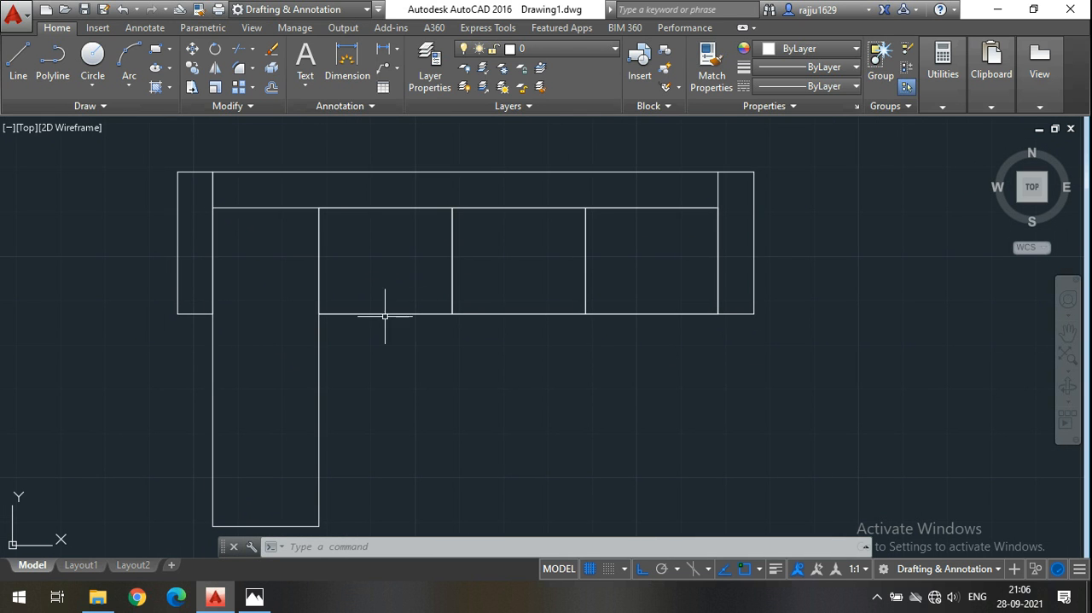
{"action": "left_click", "coordinate": [256, 596]}
{"action": "left_click", "coordinate": [260, 597]}
Draw two backrest cushion rectangles, one behind the leg and one behind the adjacent seat, spanning the full backrest depth.
{"action": "middle_click_drag", "start_coordinate": [480, 218], "coordinate": [458, 319]}
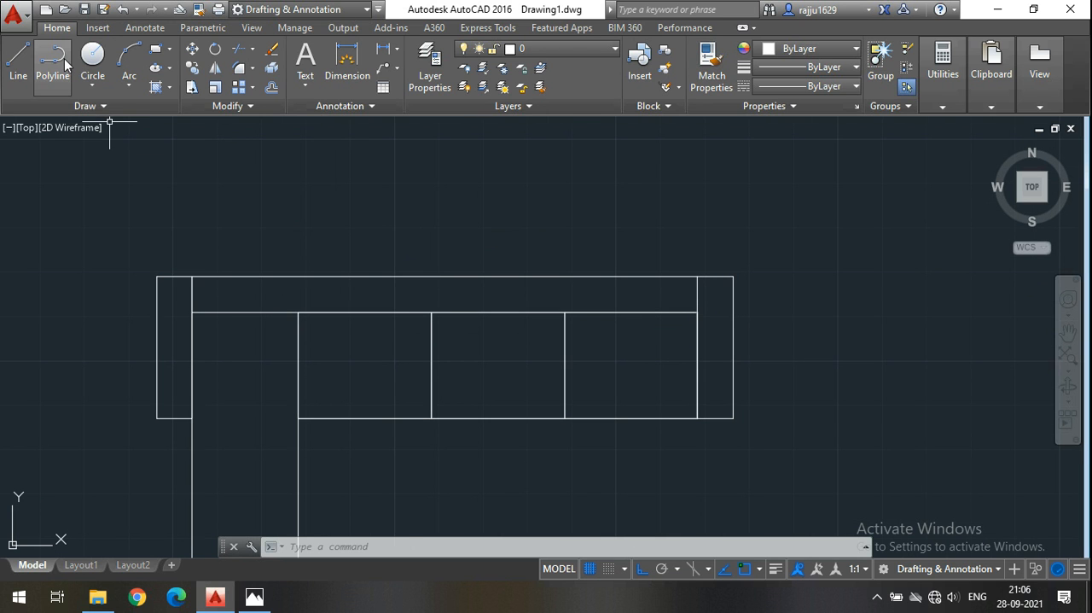
{"action": "left_click", "coordinate": [155, 49]}
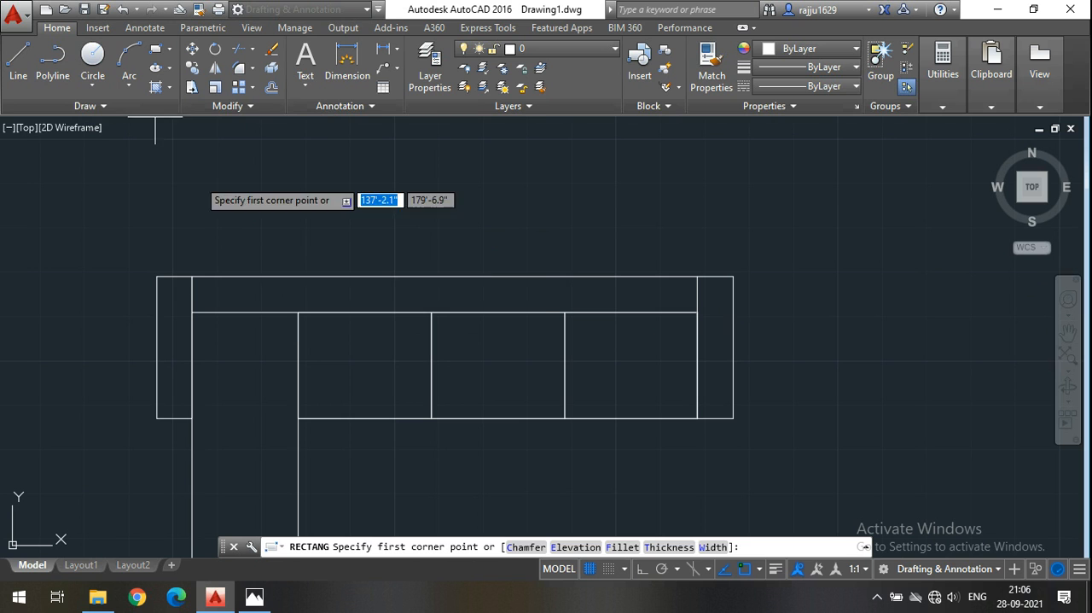
{"action": "left_click", "coordinate": [298, 312]}
{"action": "left_click", "coordinate": [191, 278]}
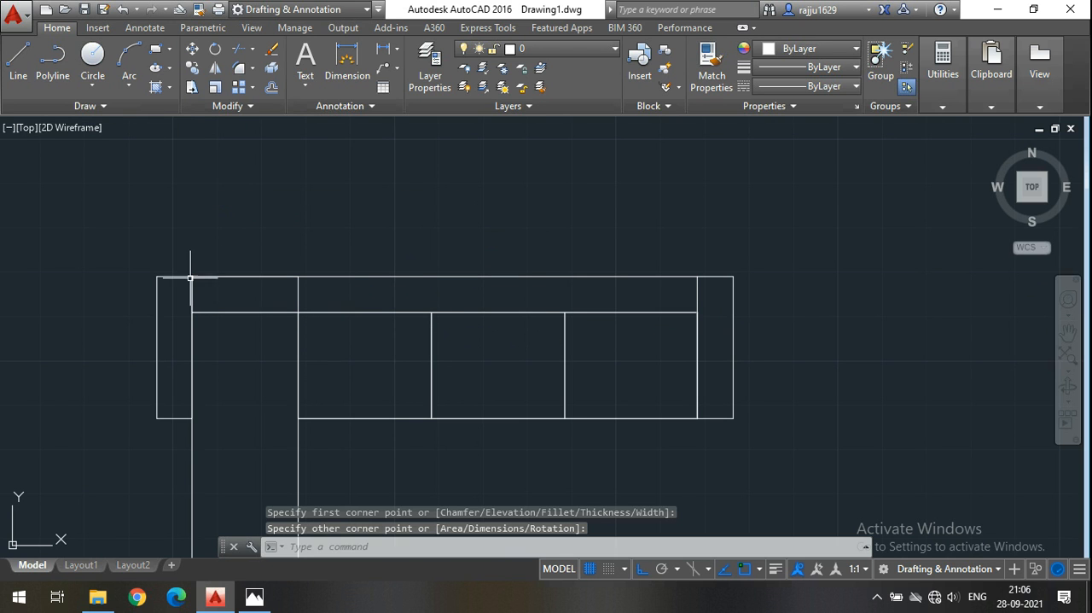
{"action": "key", "text": "space"}
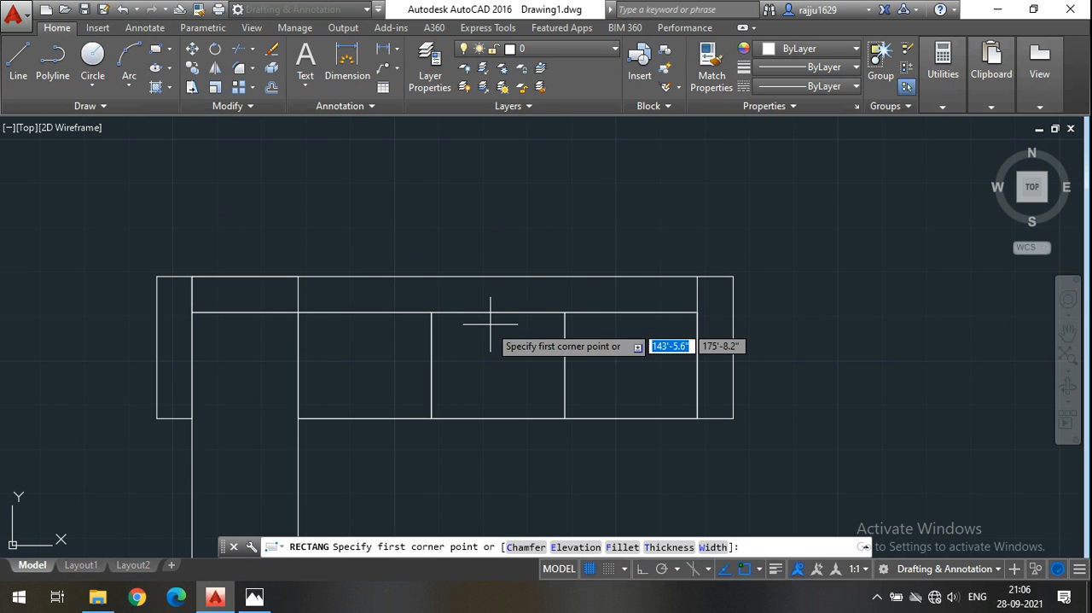
{"action": "left_click", "coordinate": [431, 312]}
{"action": "left_click", "coordinate": [298, 277]}
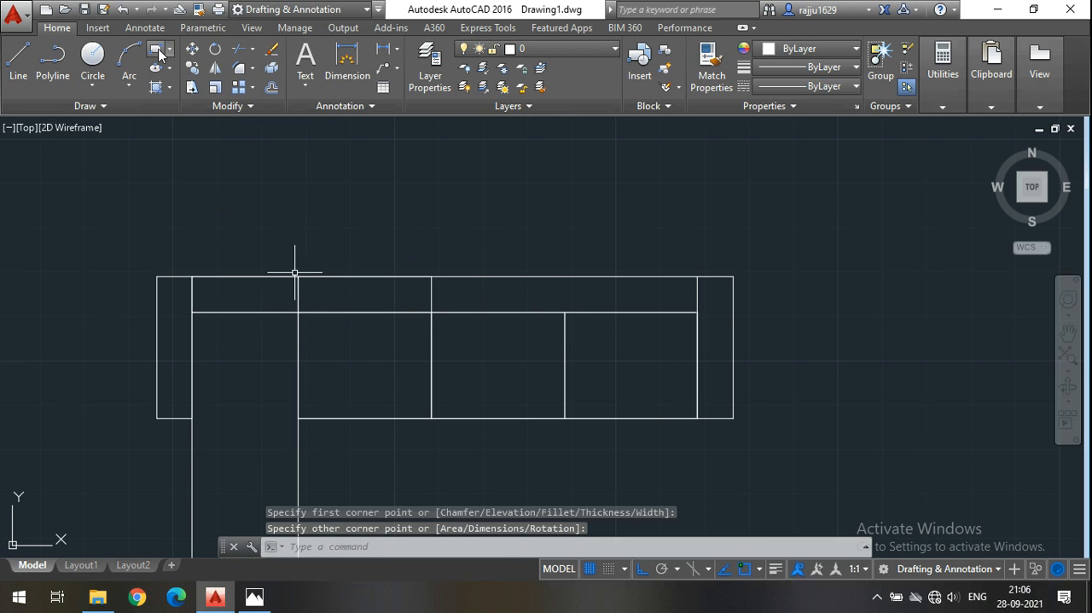
Draw a backrest cushion rectangle behind each of the remaining two seats, from the seat line to the backrest's rear line.
{"action": "left_click", "coordinate": [157, 51]}
{"action": "left_click", "coordinate": [564, 312]}
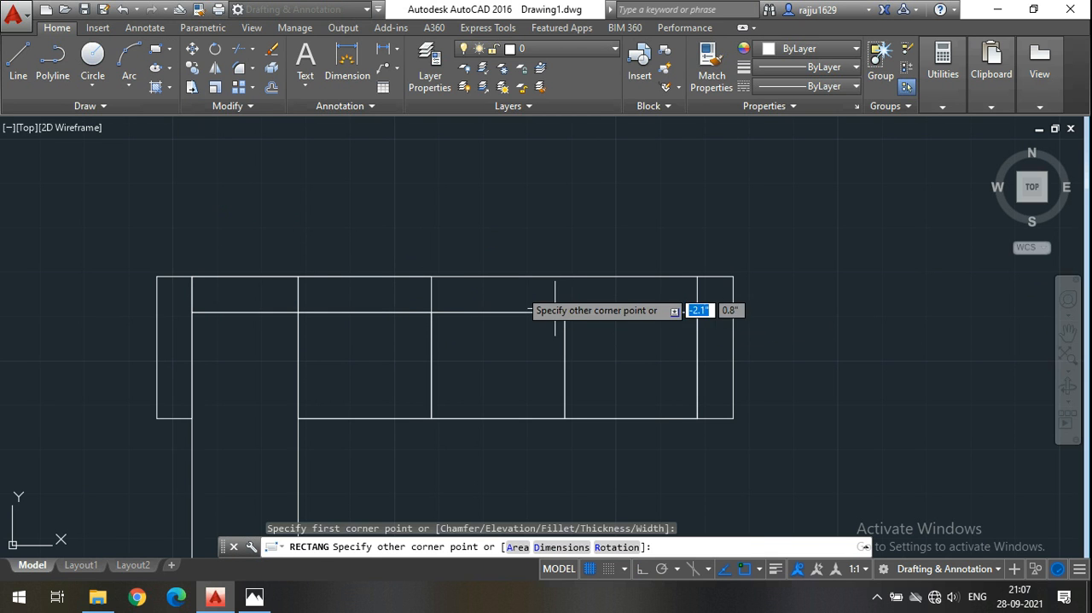
{"action": "left_click", "coordinate": [431, 276]}
{"action": "left_click", "coordinate": [157, 51]}
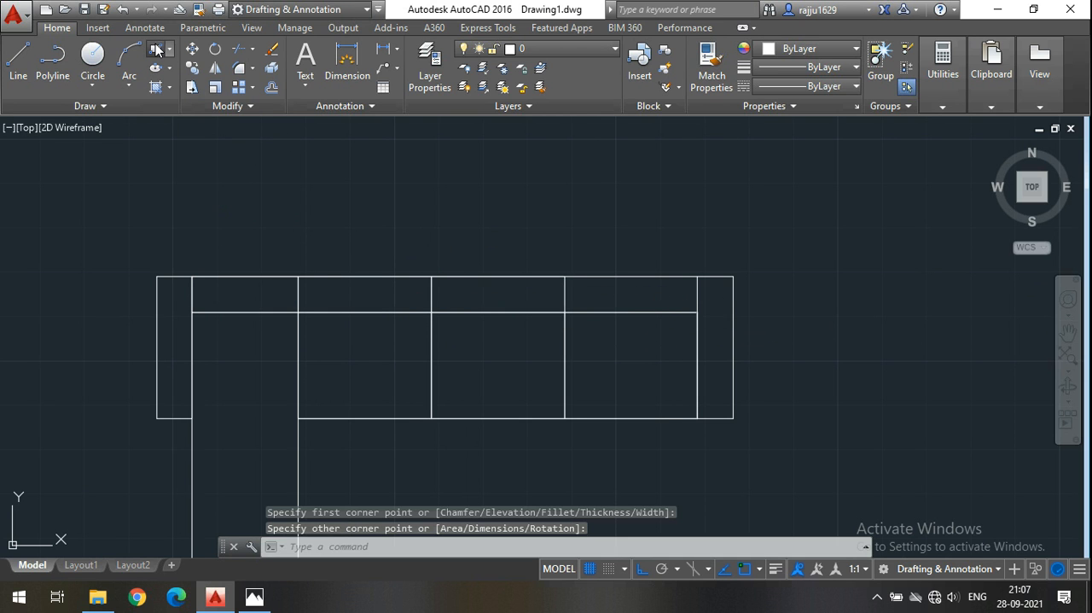
{"action": "left_click", "coordinate": [697, 312]}
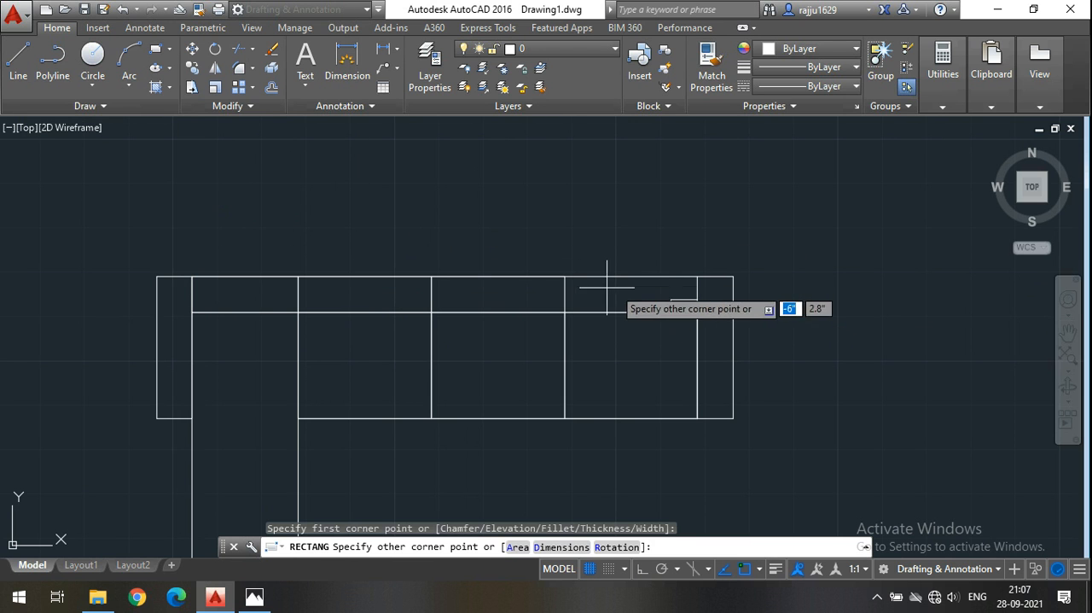
{"action": "left_click", "coordinate": [564, 277]}
{"action": "scroll", "coordinate": [569, 233], "scroll_direction": "down", "scroll_amount": 2}
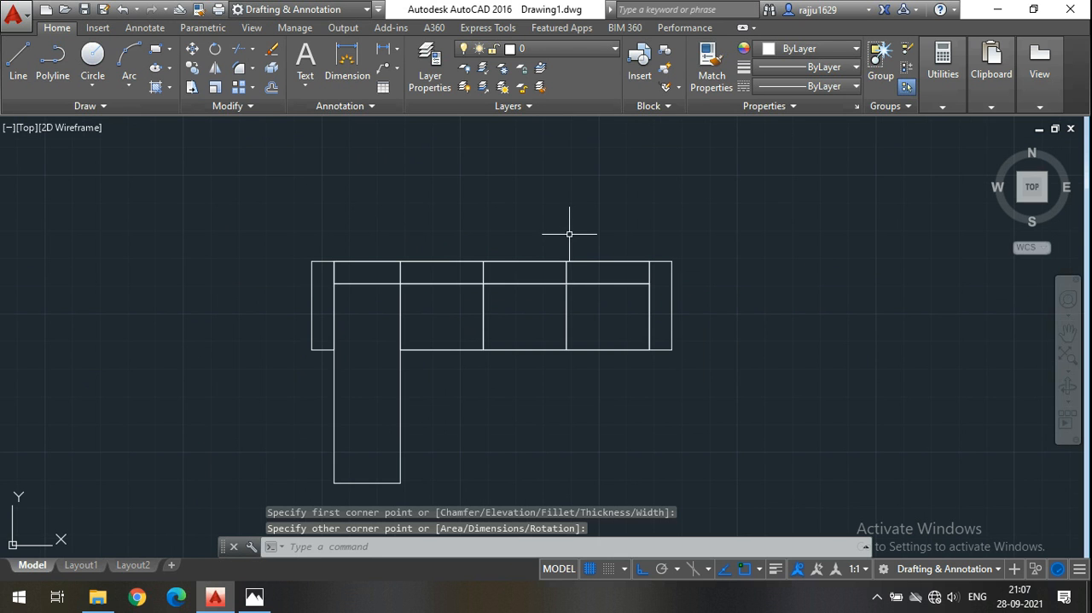
{"action": "middle_click_drag", "start_coordinate": [722, 365], "coordinate": [703, 346]}
{"action": "mouse_move", "coordinate": [538, 371]}
{"action": "middle_mouse_down"}
{"action": "mouse_move", "coordinate": [528, 364]}
{"action": "mouse_move", "coordinate": [542, 390]}
{"action": "middle_mouse_up"}
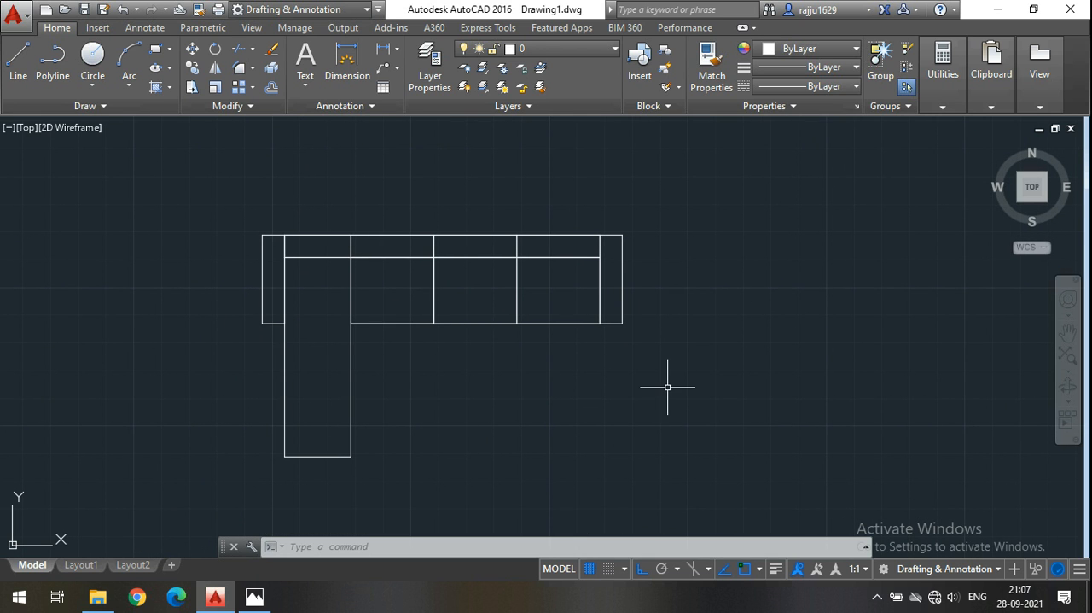
{"action": "middle_click_drag", "start_coordinate": [353, 383], "coordinate": [307, 373]}
{"action": "middle_click_drag", "start_coordinate": [476, 381], "coordinate": [442, 387]}
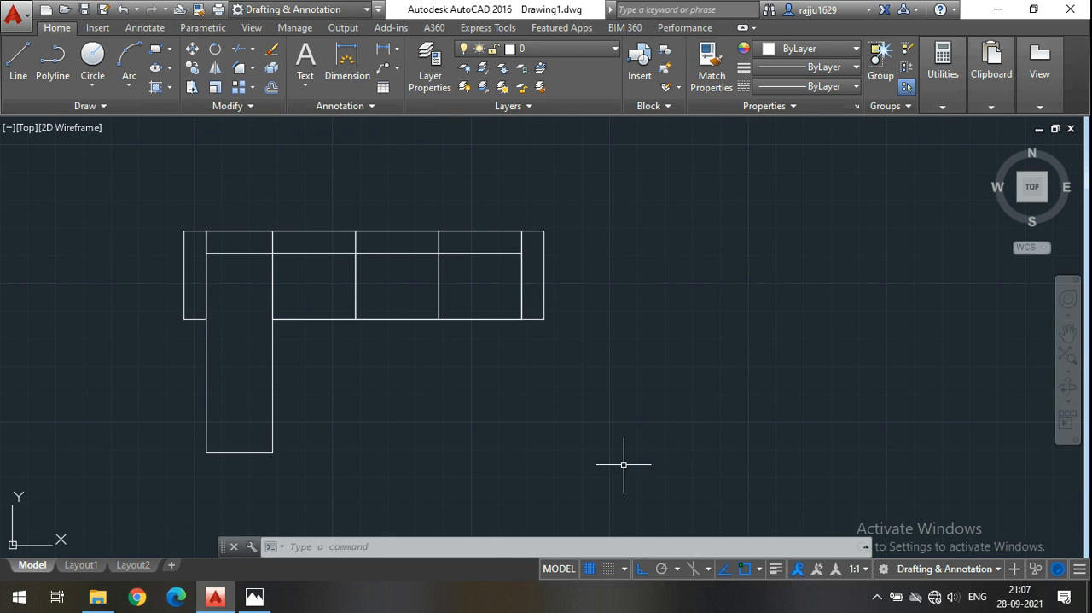
{"action": "left_click", "coordinate": [347, 60]}
{"action": "scroll", "coordinate": [213, 217], "scroll_direction": "up", "scroll_amount": 2}
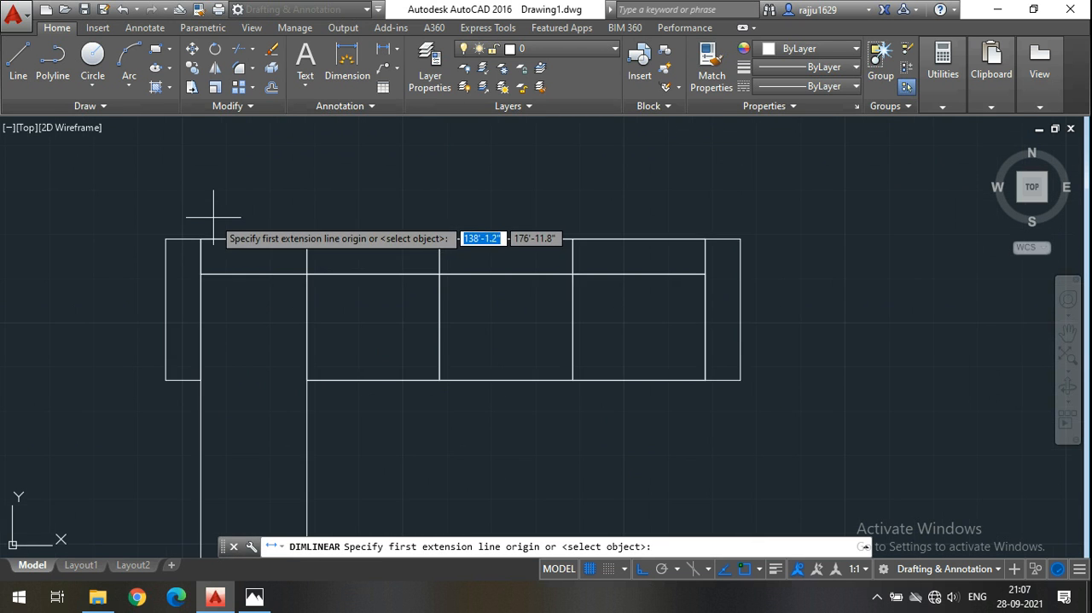
{"action": "key", "text": "Escape"}
Copy the whole sofa three times in a spaced horizontal row beside the original, keeping the copies level with it.
{"action": "scroll", "coordinate": [218, 198], "scroll_direction": "down", "scroll_amount": 3}
{"action": "left_click", "coordinate": [512, 407]}
{"action": "left_click", "coordinate": [68, 151]}
{"action": "left_click", "coordinate": [192, 67]}
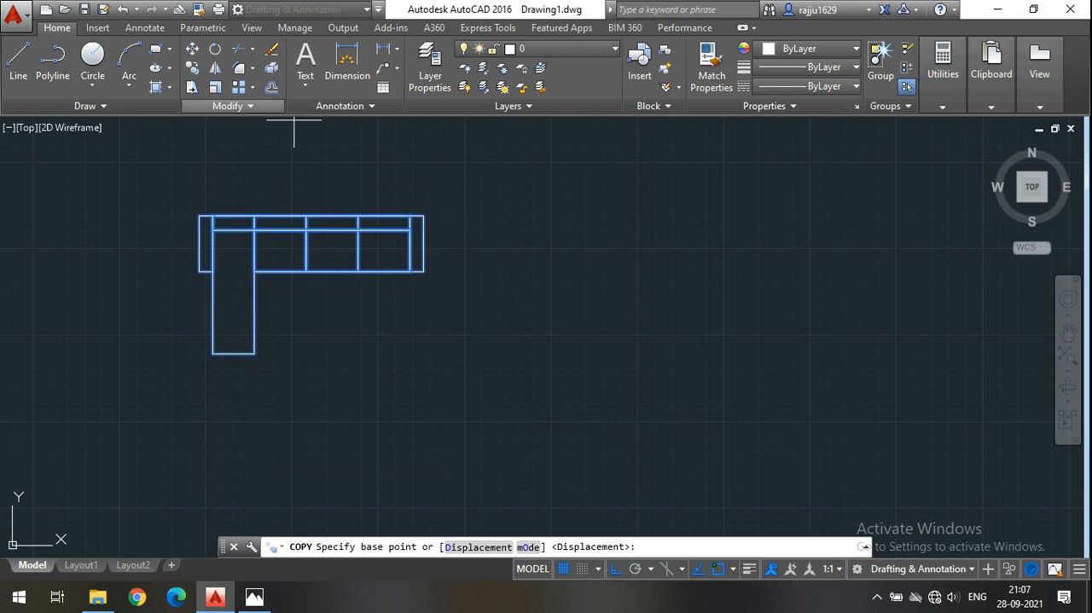
{"action": "left_click", "coordinate": [223, 179]}
{"action": "left_click", "coordinate": [569, 187]}
{"action": "middle_click_drag", "start_coordinate": [568, 187], "coordinate": [333, 208]}
{"action": "left_click", "coordinate": [680, 205]}
{"action": "middle_click_drag", "start_coordinate": [571, 232], "coordinate": [398, 226]}
{"action": "left_click", "coordinate": [811, 273]}
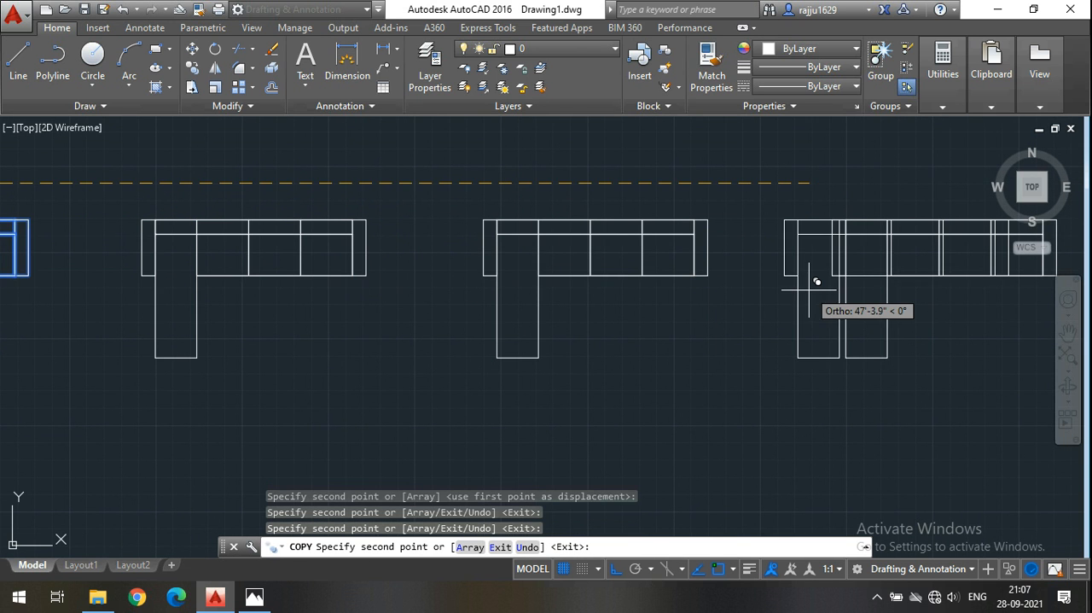
{"action": "key", "text": "Escape"}
Add linear dimensions for the width and depth of the original sofa's armrest beside the leg.
{"action": "scroll", "coordinate": [830, 300], "scroll_direction": "down", "scroll_amount": 3}
{"action": "scroll", "coordinate": [619, 295], "scroll_direction": "up", "scroll_amount": 4}
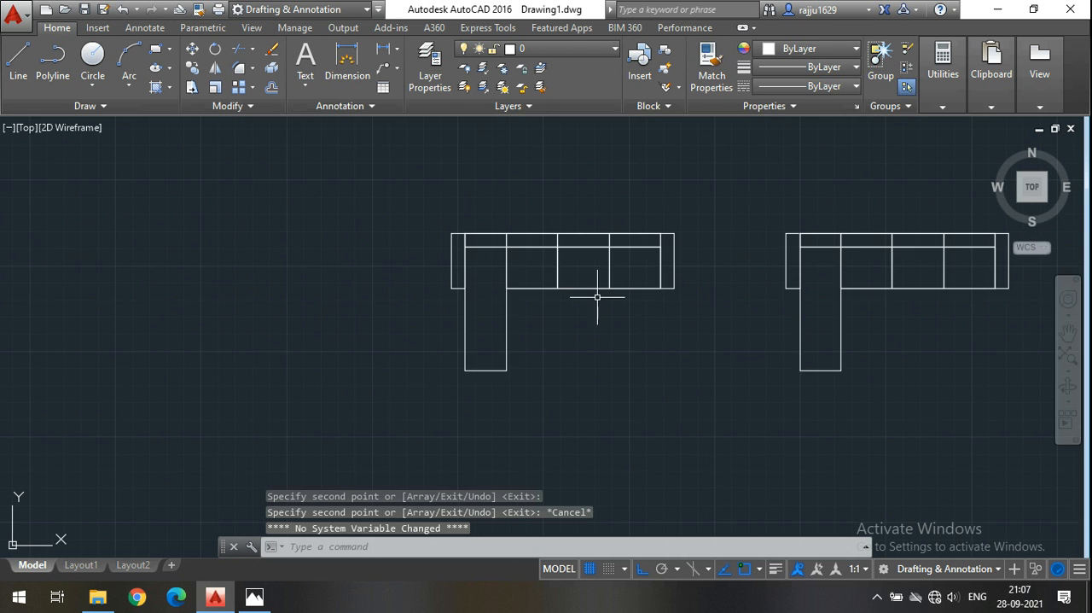
{"action": "middle_click_drag", "start_coordinate": [533, 362], "coordinate": [478, 376]}
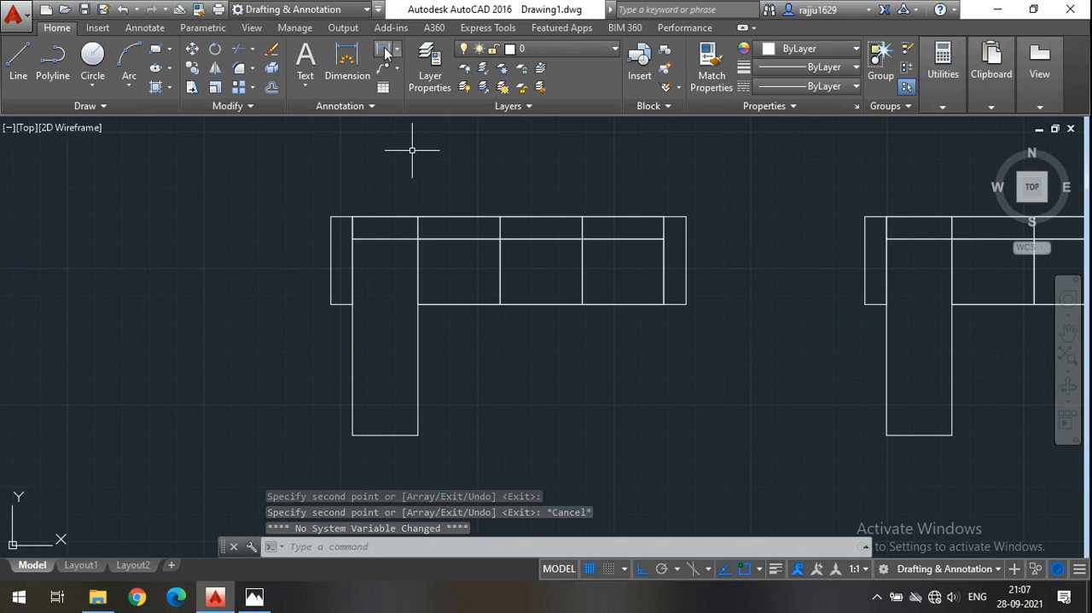
{"action": "left_click", "coordinate": [385, 53]}
{"action": "scroll", "coordinate": [361, 178], "scroll_direction": "up", "scroll_amount": 4}
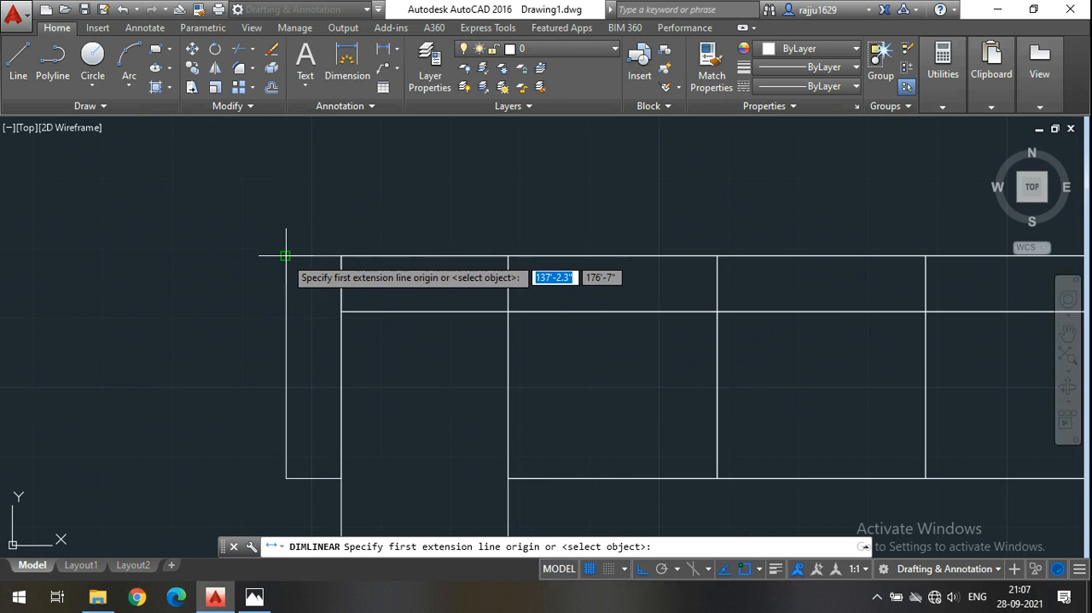
{"action": "left_click", "coordinate": [286, 256]}
{"action": "left_click", "coordinate": [341, 255]}
{"action": "left_click", "coordinate": [341, 240]}
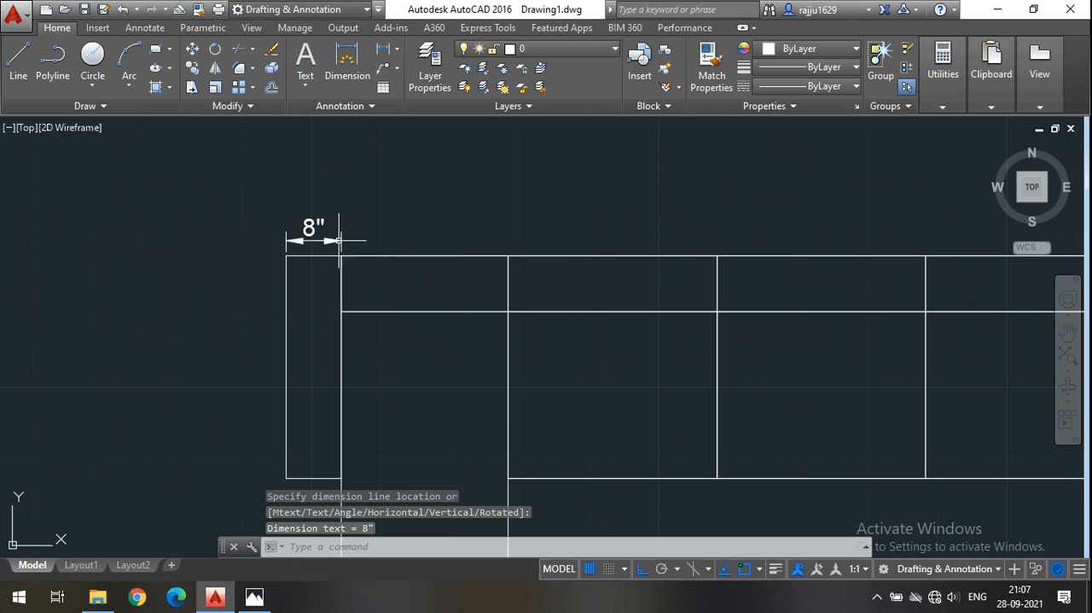
{"action": "key", "text": "Return"}
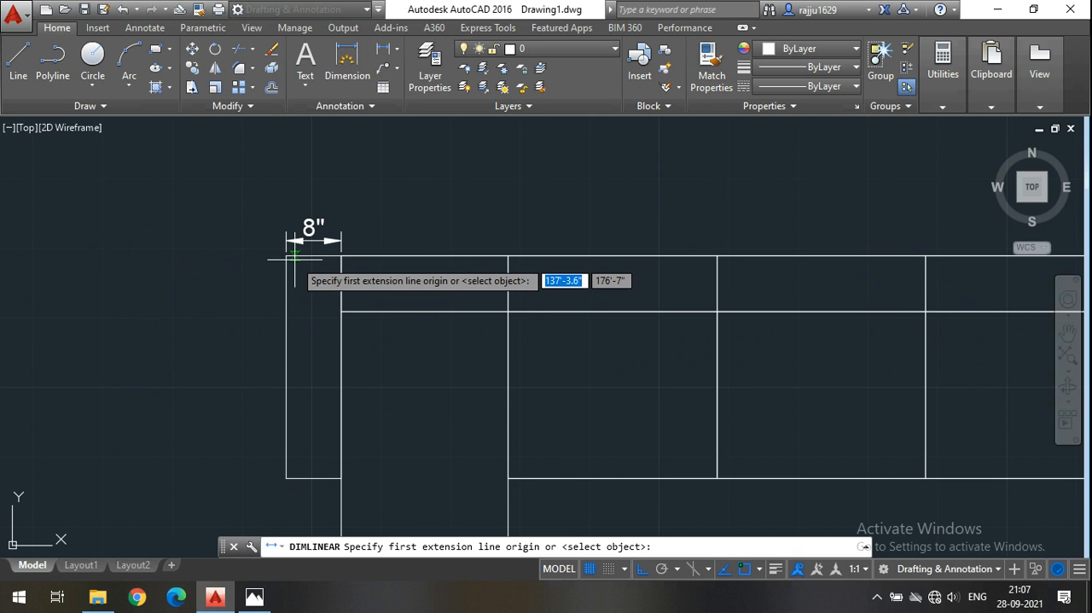
{"action": "left_click", "coordinate": [286, 255]}
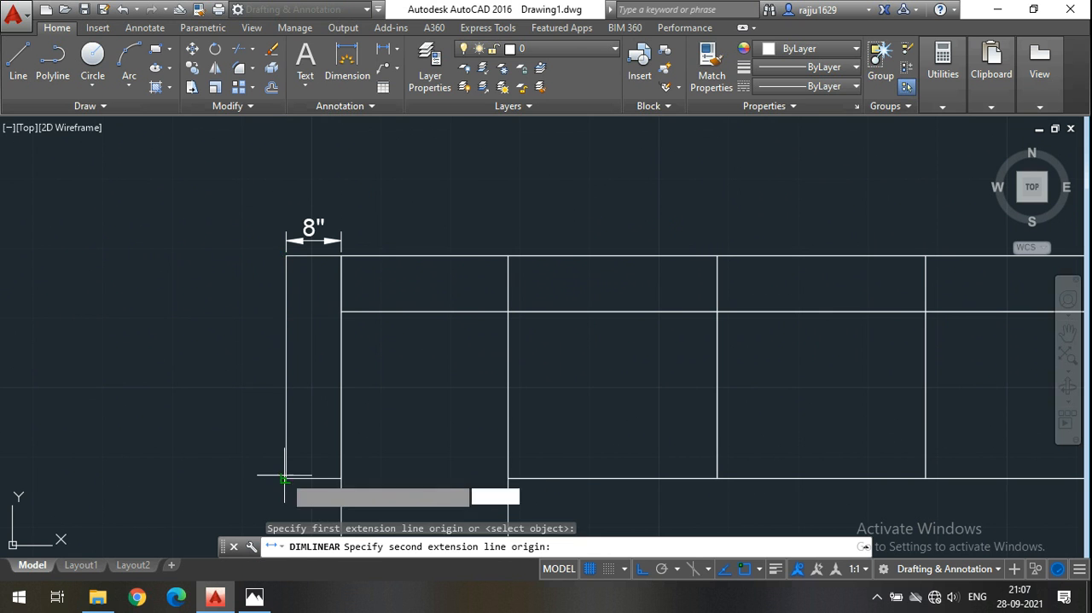
{"action": "left_click", "coordinate": [286, 478]}
{"action": "left_click", "coordinate": [262, 376]}
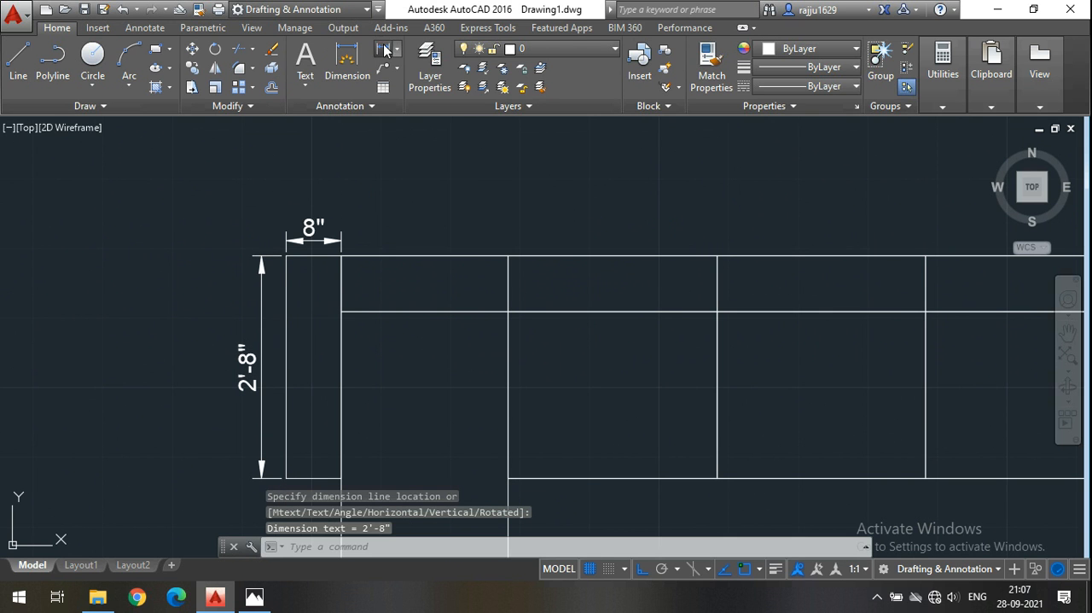
Add a linear dimension along the backrest's rear line for the length between the two armrests.
{"action": "left_click", "coordinate": [384, 49]}
{"action": "left_click", "coordinate": [341, 255]}
{"action": "scroll", "coordinate": [378, 219], "scroll_direction": "down", "scroll_amount": 3}
{"action": "mouse_move", "coordinate": [378, 220]}
{"action": "middle_mouse_down"}
{"action": "mouse_move", "coordinate": [398, 218]}
{"action": "mouse_move", "coordinate": [160, 184]}
{"action": "middle_mouse_up"}
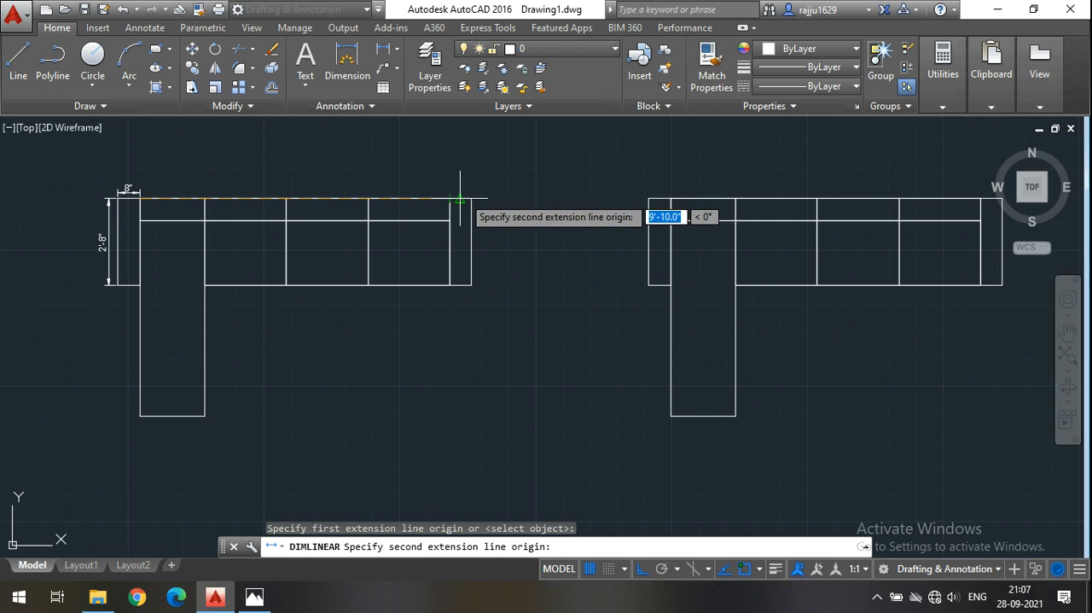
{"action": "left_click", "coordinate": [450, 199]}
{"action": "left_click", "coordinate": [448, 188]}
Dimension the width of the armrest beside the three seats, in line with the backrest length dimension.
{"action": "left_click", "coordinate": [385, 49]}
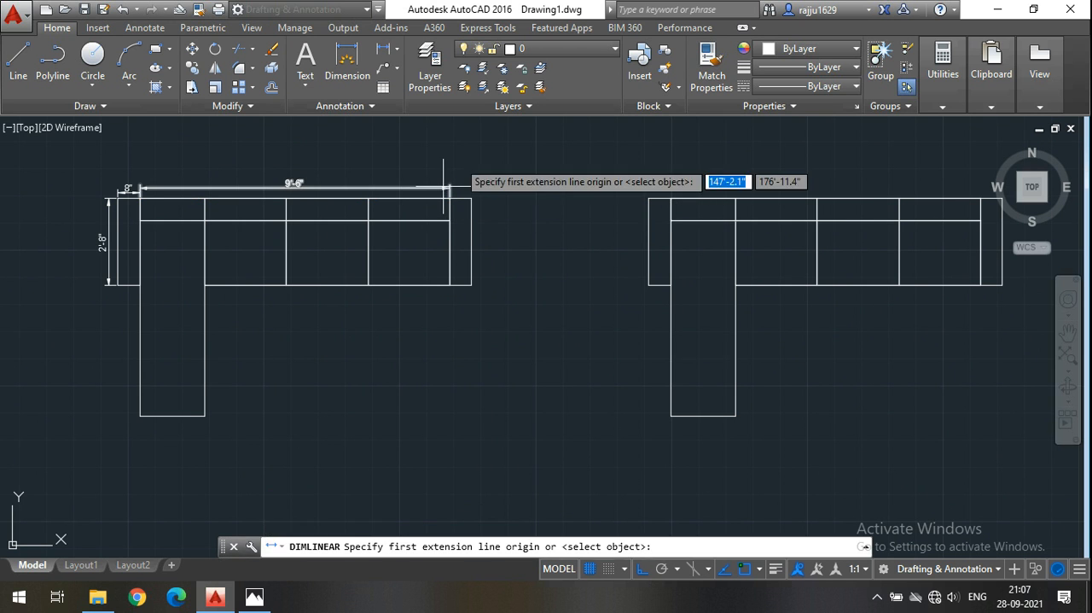
{"action": "scroll", "coordinate": [443, 186], "scroll_direction": "up", "scroll_amount": 4}
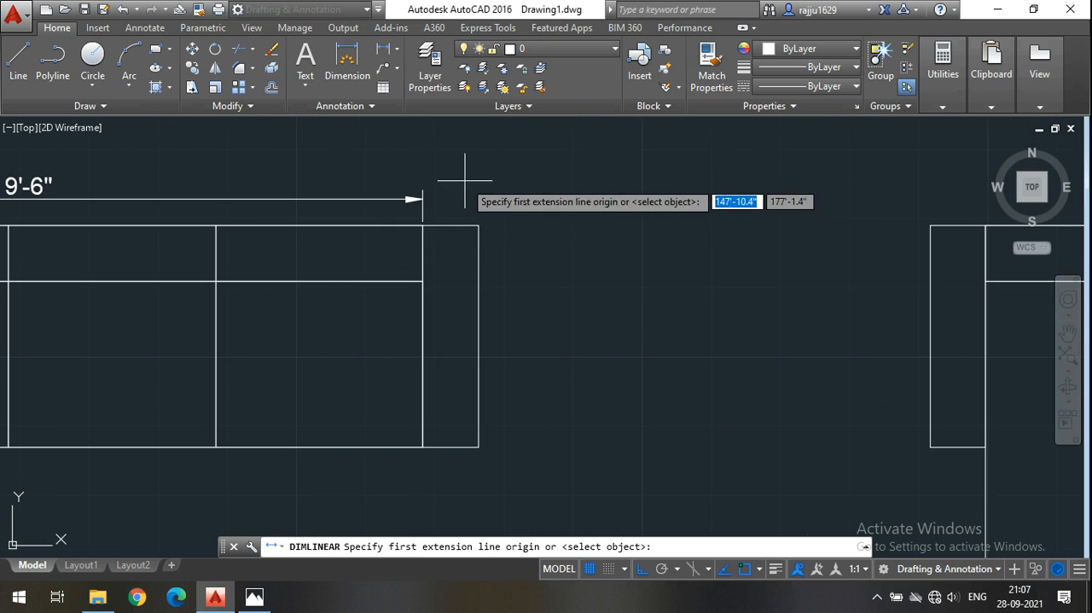
{"action": "left_click", "coordinate": [423, 225]}
{"action": "left_click", "coordinate": [476, 225]}
{"action": "left_click", "coordinate": [475, 198]}
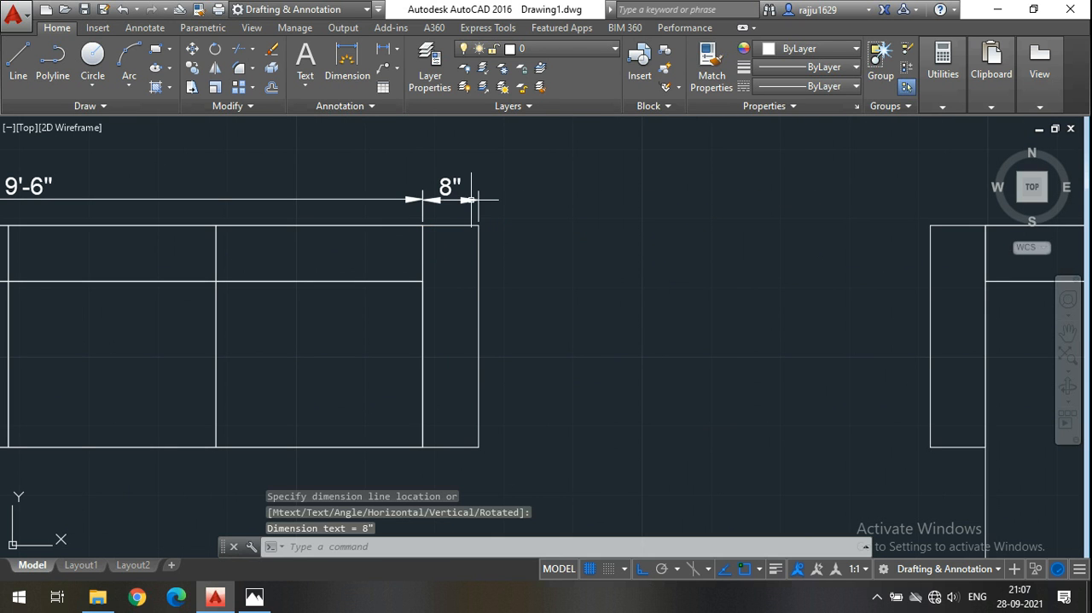
Add a linear dimension along the front edge of the three seats, from the leg to the far armrest.
{"action": "left_click", "coordinate": [385, 52]}
{"action": "scroll", "coordinate": [583, 295], "scroll_direction": "down", "scroll_amount": 2}
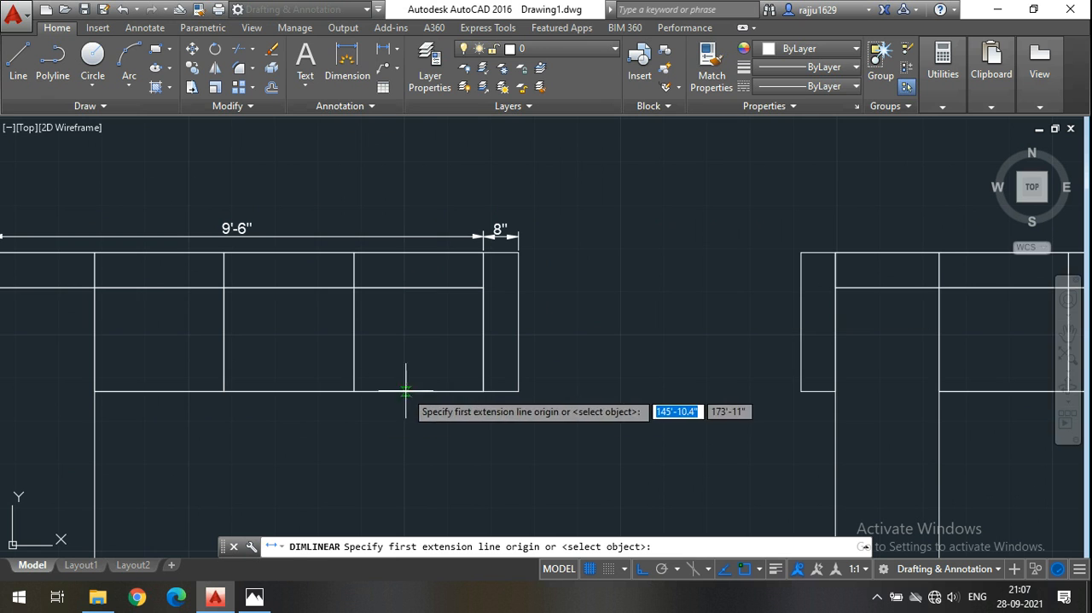
{"action": "left_click", "coordinate": [94, 391]}
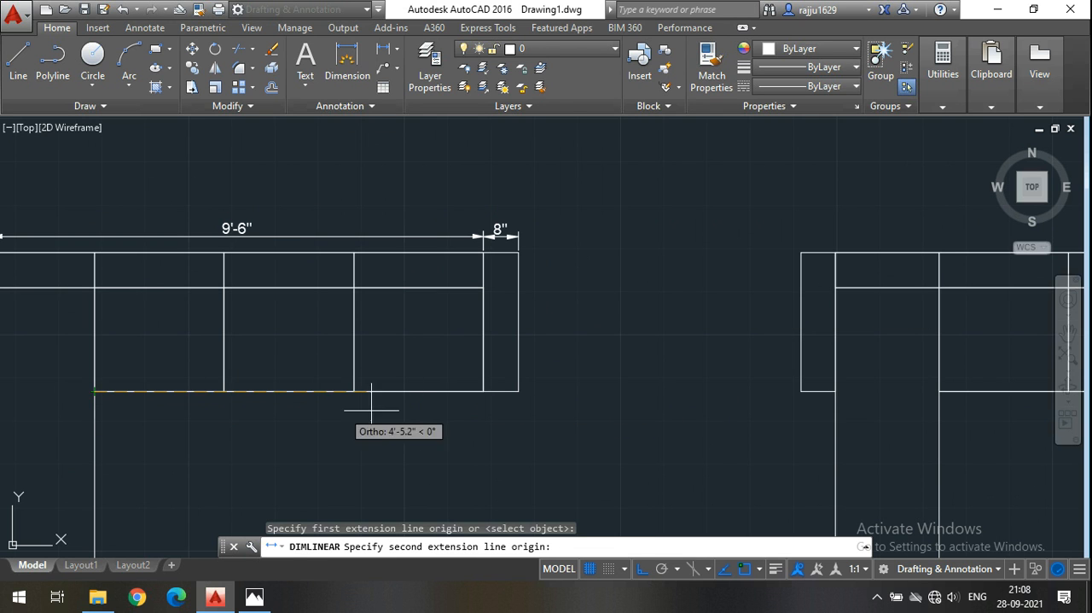
{"action": "left_click", "coordinate": [483, 390]}
{"action": "left_click", "coordinate": [440, 414]}
{"action": "scroll", "coordinate": [488, 324], "scroll_direction": "down", "scroll_amount": 3}
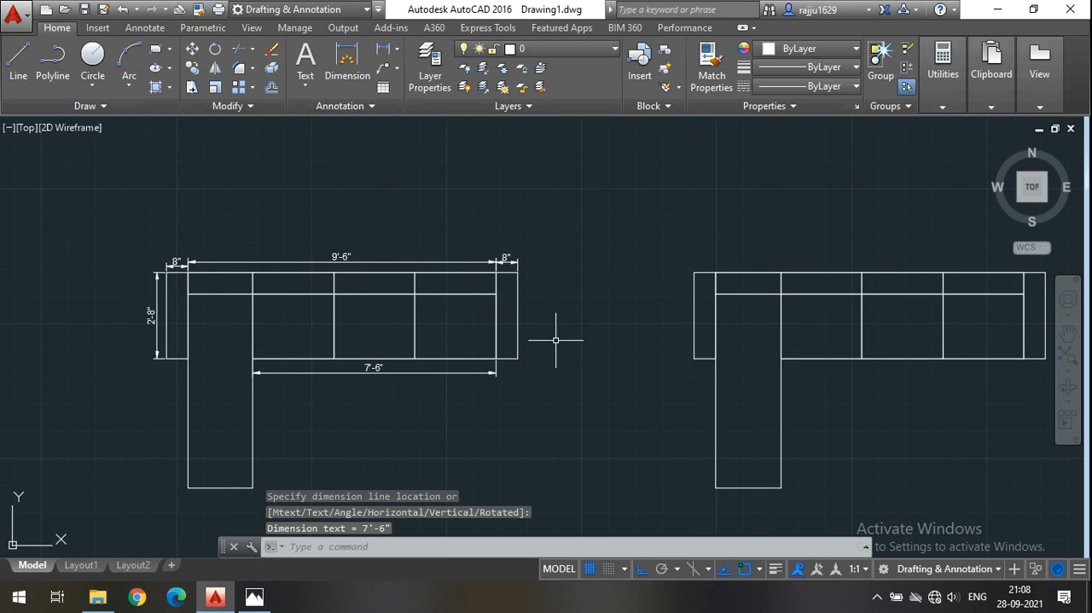
Examine the undimensioned sofa copies in the row beside the dimensioned original.
{"action": "middle_click_drag", "start_coordinate": [468, 343], "coordinate": [455, 337]}
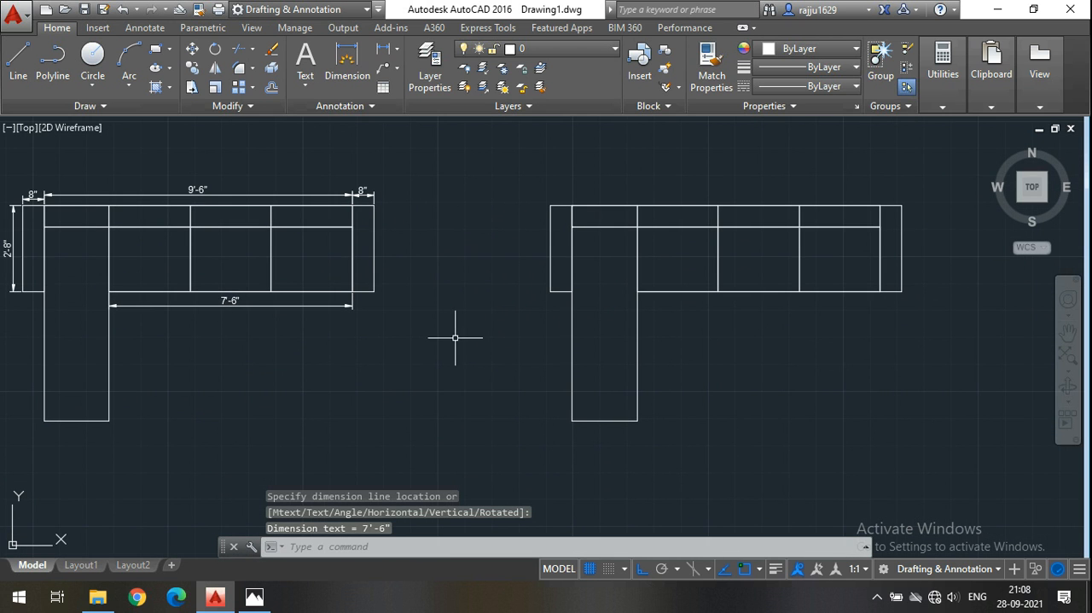
{"action": "middle_click_drag", "start_coordinate": [790, 361], "coordinate": [558, 346]}
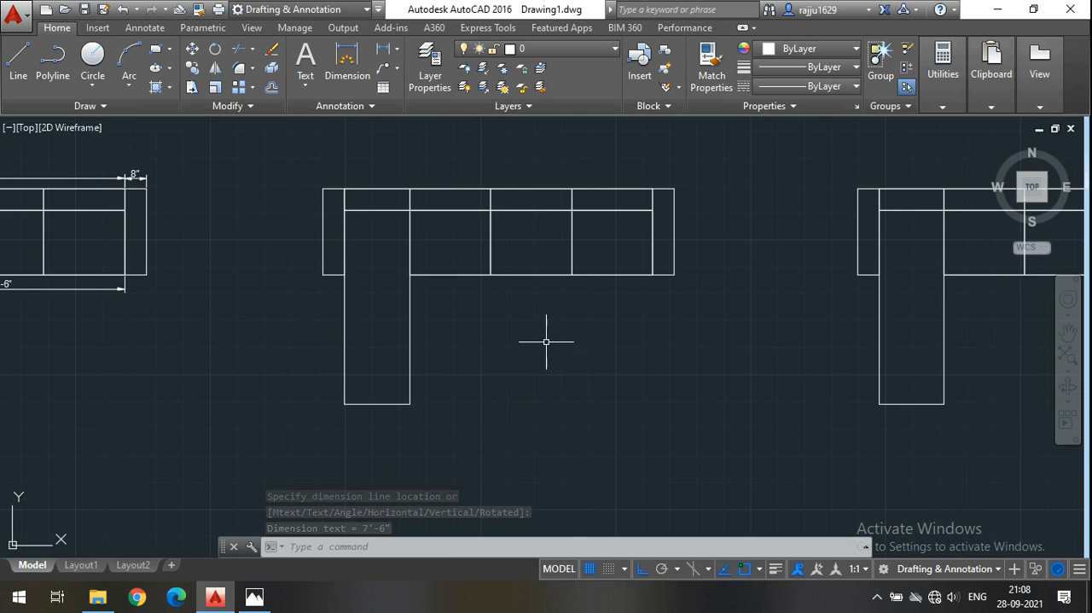
{"action": "middle_click_drag", "start_coordinate": [646, 374], "coordinate": [402, 324]}
{"action": "scroll", "coordinate": [532, 365], "scroll_direction": "down", "scroll_amount": 8}
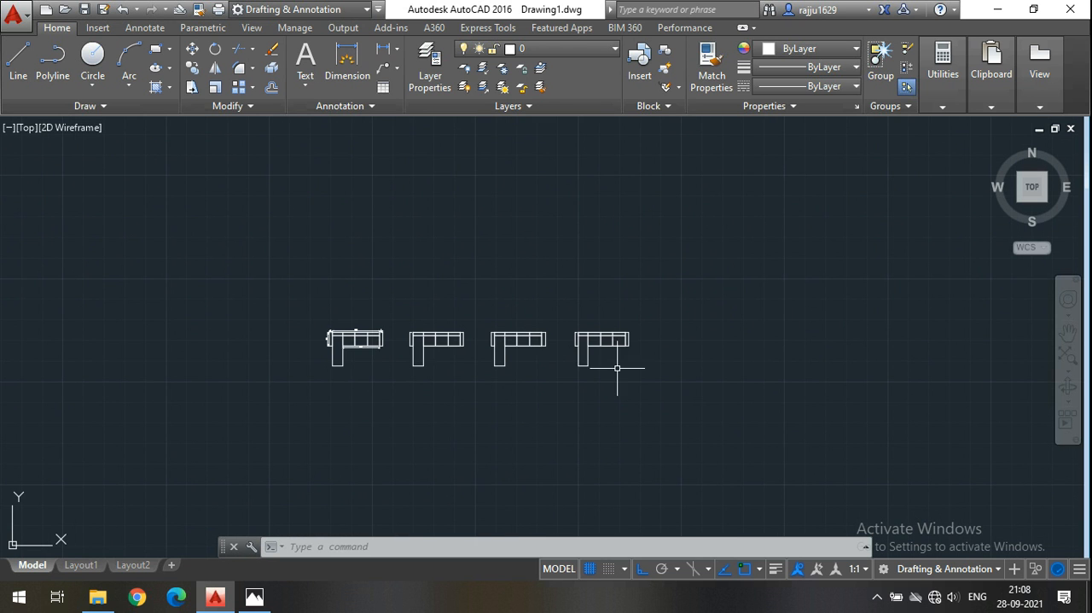
{"action": "scroll", "coordinate": [619, 368], "scroll_direction": "up", "scroll_amount": 4}
{"action": "middle_click_drag", "start_coordinate": [679, 382], "coordinate": [608, 392]}
{"action": "scroll", "coordinate": [405, 289], "scroll_direction": "up", "scroll_amount": 4}
{"action": "middle_click_drag", "start_coordinate": [731, 423], "coordinate": [563, 333]}
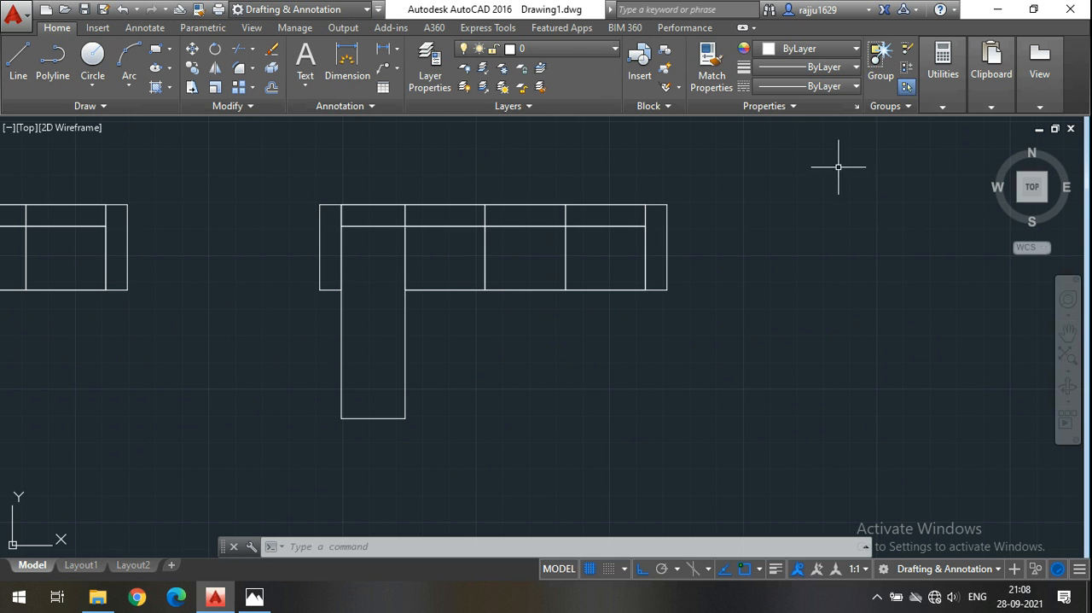
{"action": "mouse_move", "coordinate": [342, 298]}
{"action": "middle_mouse_down"}
{"action": "mouse_move", "coordinate": [651, 363]}
{"action": "mouse_move", "coordinate": [747, 364]}
{"action": "middle_mouse_up"}
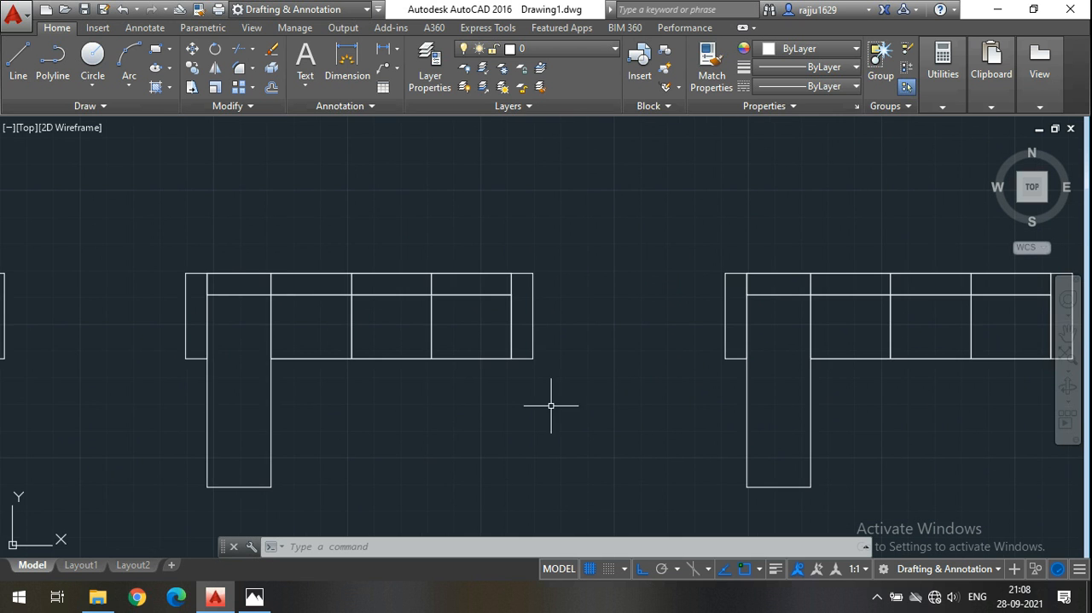
Draw a circle of 1.5" radius near the front end of the third sofa's armrest beside the leg.
{"action": "middle_click_drag", "start_coordinate": [551, 405], "coordinate": [568, 364]}
{"action": "scroll", "coordinate": [245, 323], "scroll_direction": "up", "scroll_amount": 2}
{"action": "middle_click_drag", "start_coordinate": [244, 323], "coordinate": [230, 278]}
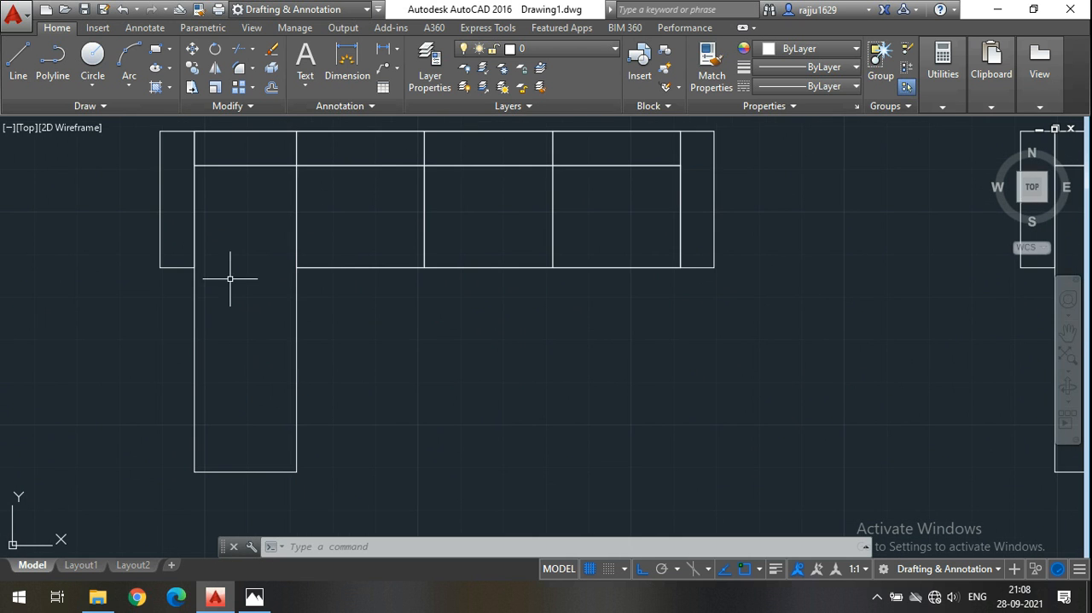
{"action": "left_click", "coordinate": [93, 86]}
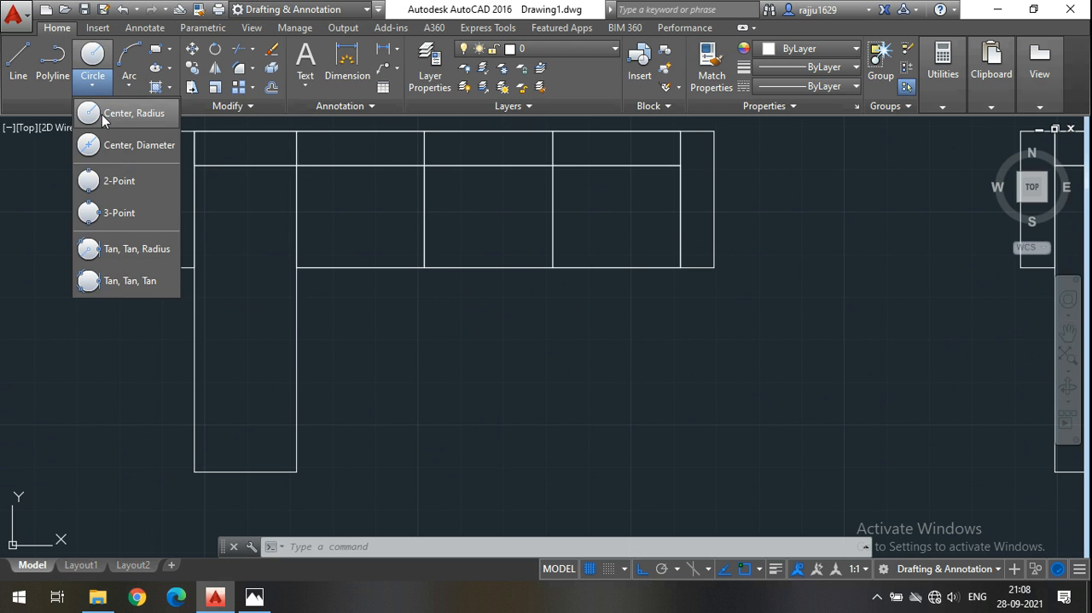
{"action": "left_click", "coordinate": [101, 112]}
{"action": "middle_click_drag", "start_coordinate": [288, 292], "coordinate": [355, 377]}
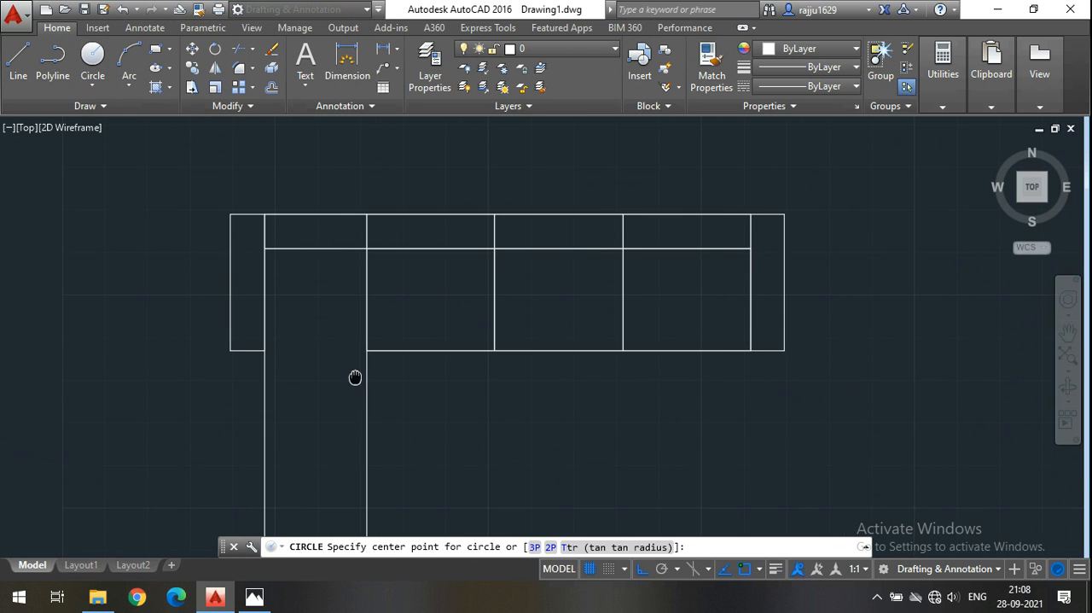
{"action": "scroll", "coordinate": [265, 337], "scroll_direction": "up", "scroll_amount": 6}
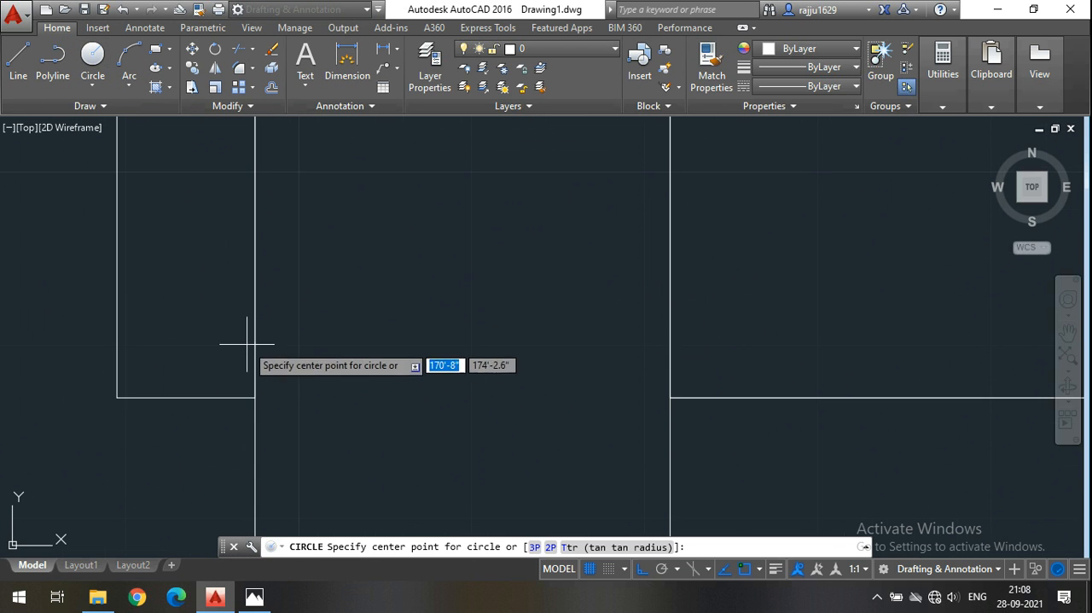
{"action": "left_click", "coordinate": [182, 320]}
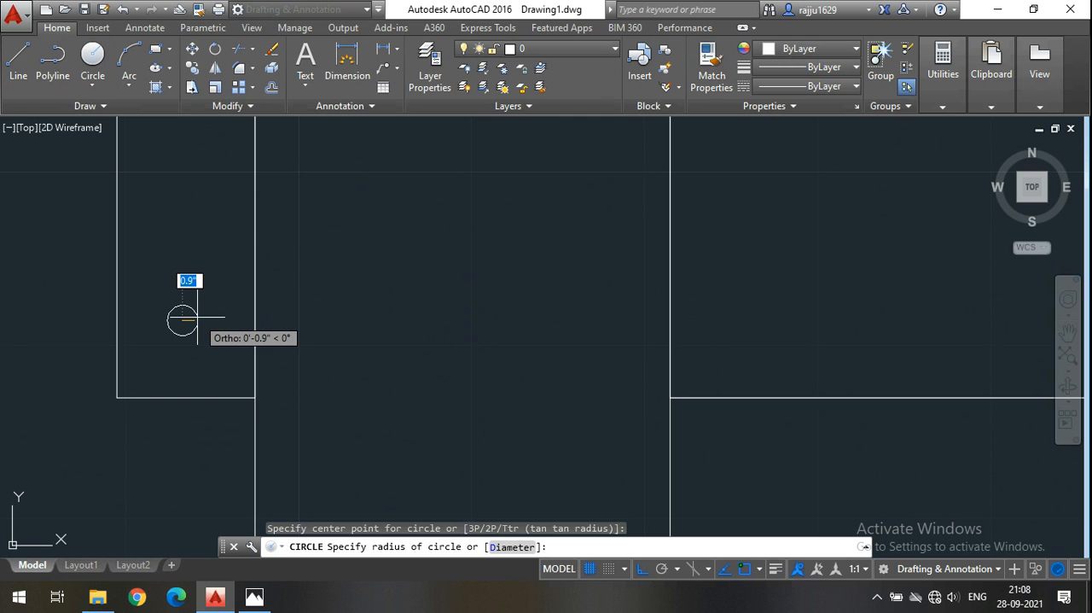
{"action": "type", "text": "1.5"}
{"action": "key", "text": "Return"}
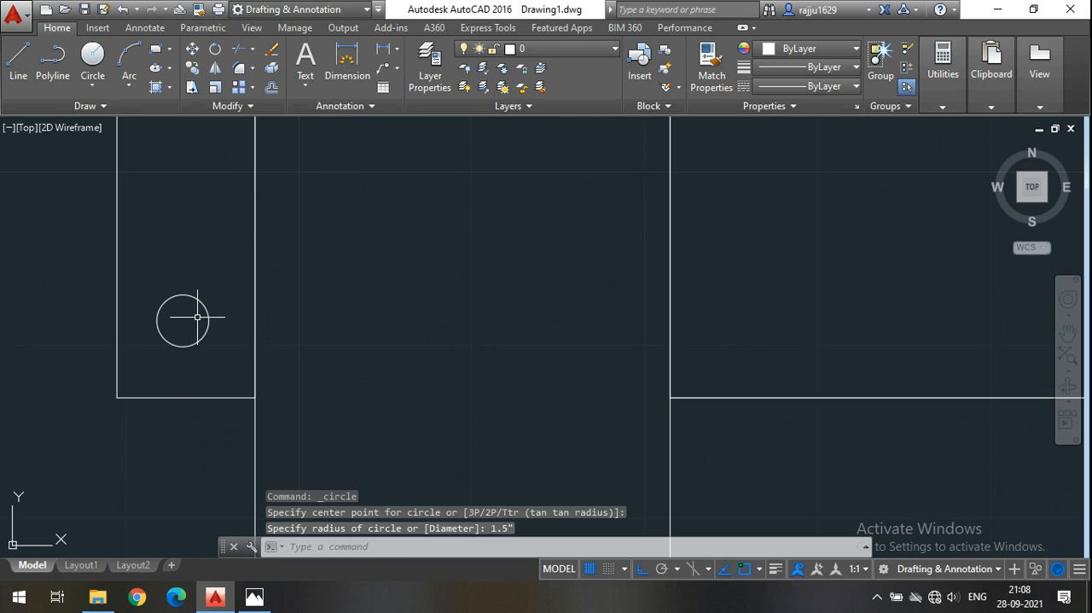
Copy the circle from its center straight back by about 2'-1" to the rear end of the same armrest.
{"action": "left_click", "coordinate": [197, 316]}
{"action": "left_click", "coordinate": [167, 331]}
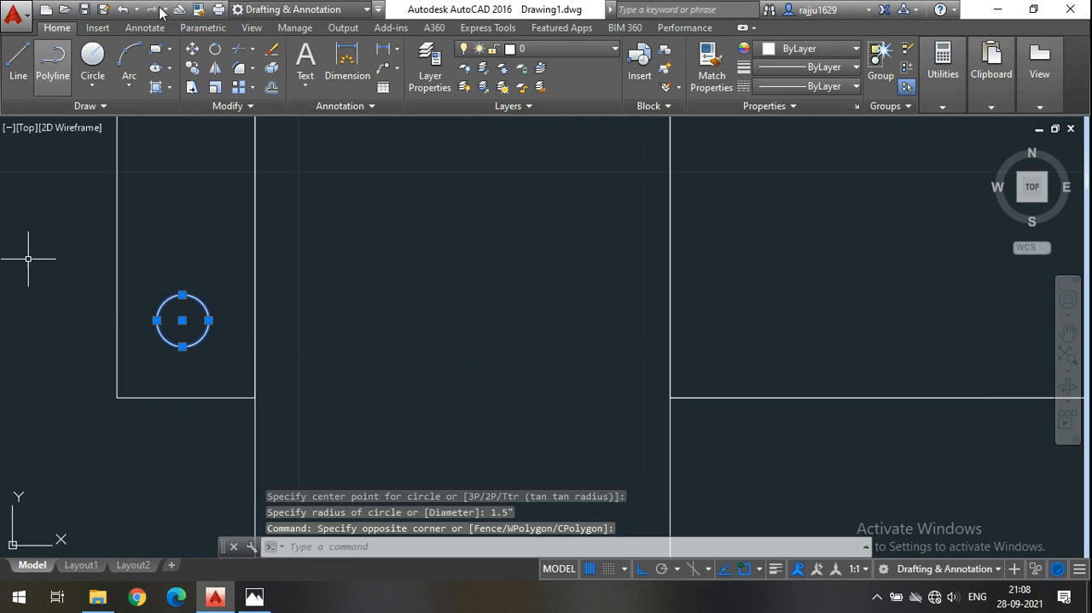
{"action": "left_click", "coordinate": [191, 88]}
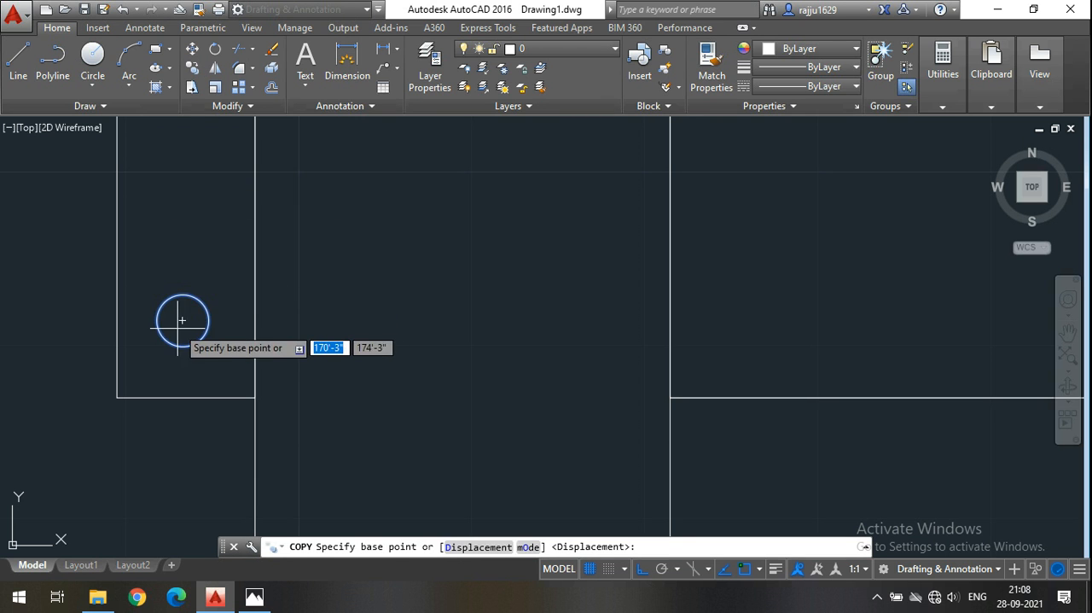
{"action": "left_click", "coordinate": [181, 321]}
{"action": "scroll", "coordinate": [182, 321], "scroll_direction": "down", "scroll_amount": 3}
{"action": "scroll", "coordinate": [183, 212], "scroll_direction": "up", "scroll_amount": 4}
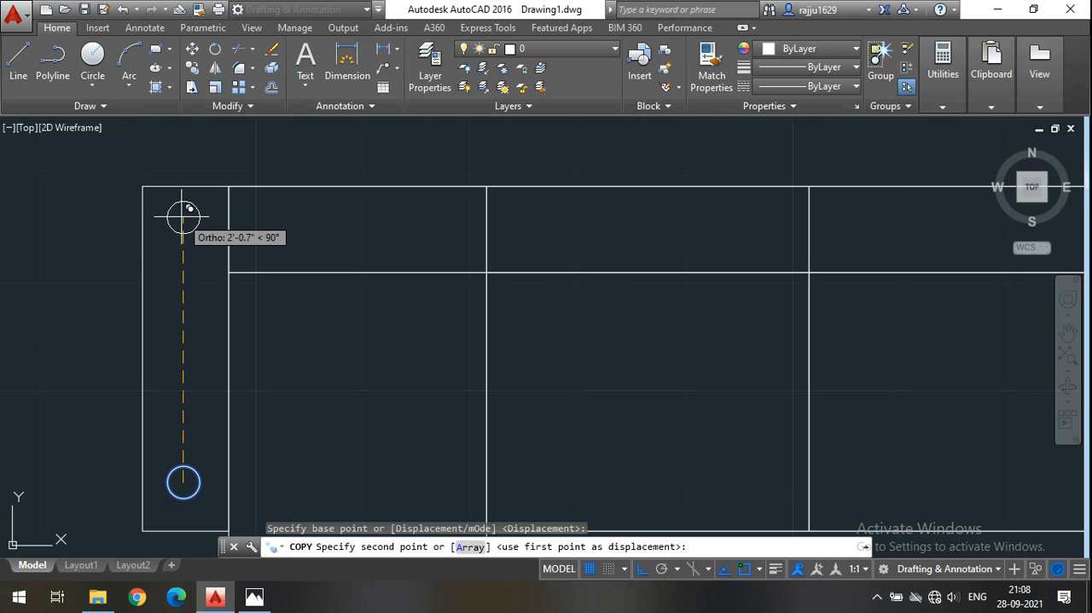
{"action": "left_click", "coordinate": [182, 213]}
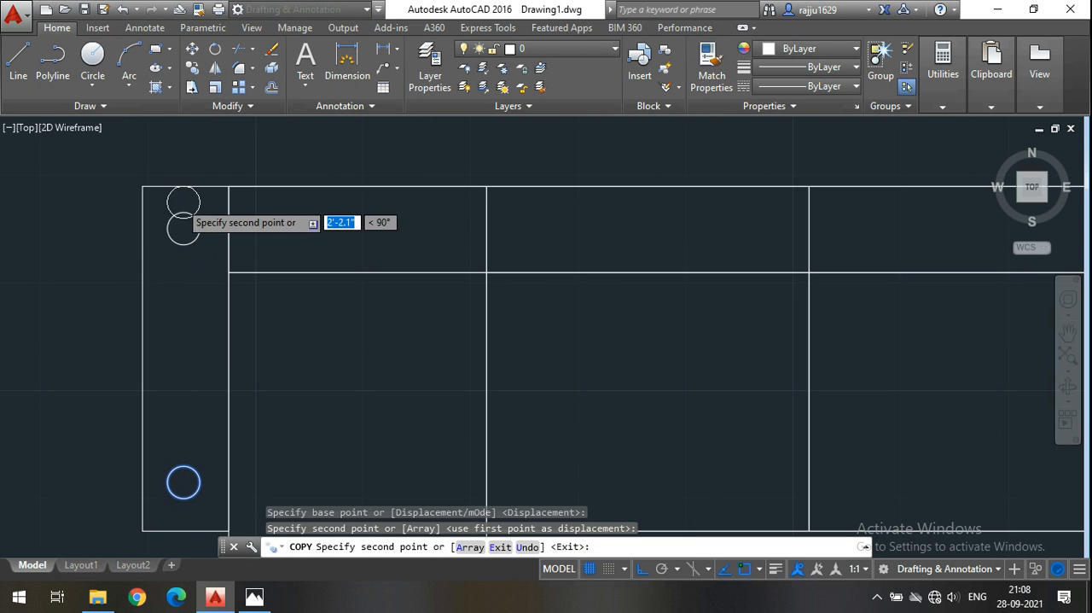
Place another copy of the circle at the front end of the opposite armrest, level with the first circle.
{"action": "scroll", "coordinate": [182, 213], "scroll_direction": "down", "scroll_amount": 3}
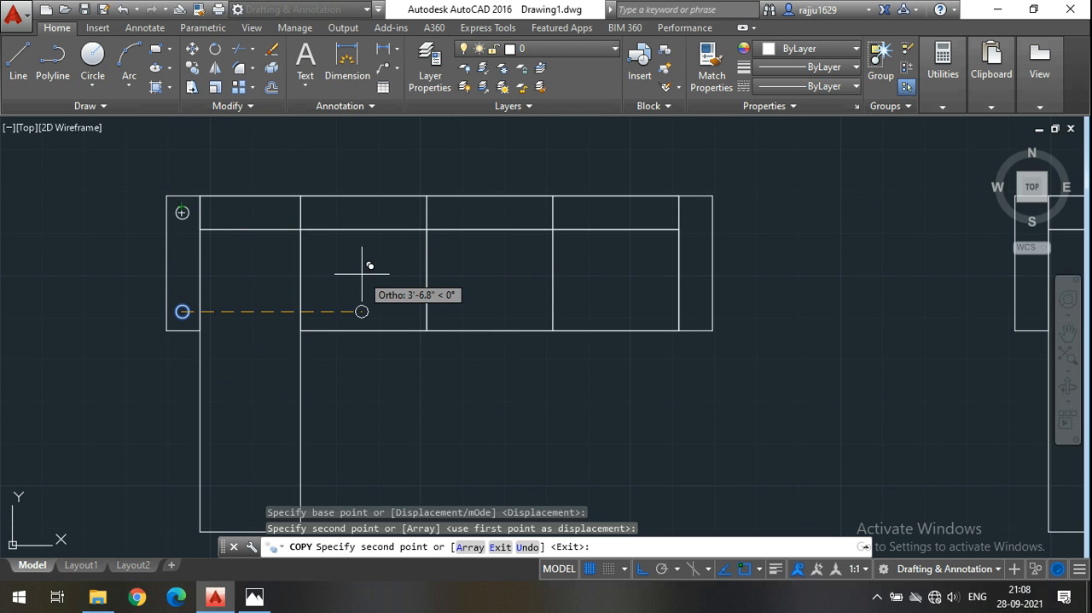
{"action": "middle_click_drag", "start_coordinate": [363, 277], "coordinate": [312, 282]}
{"action": "scroll", "coordinate": [651, 316], "scroll_direction": "up", "scroll_amount": 2}
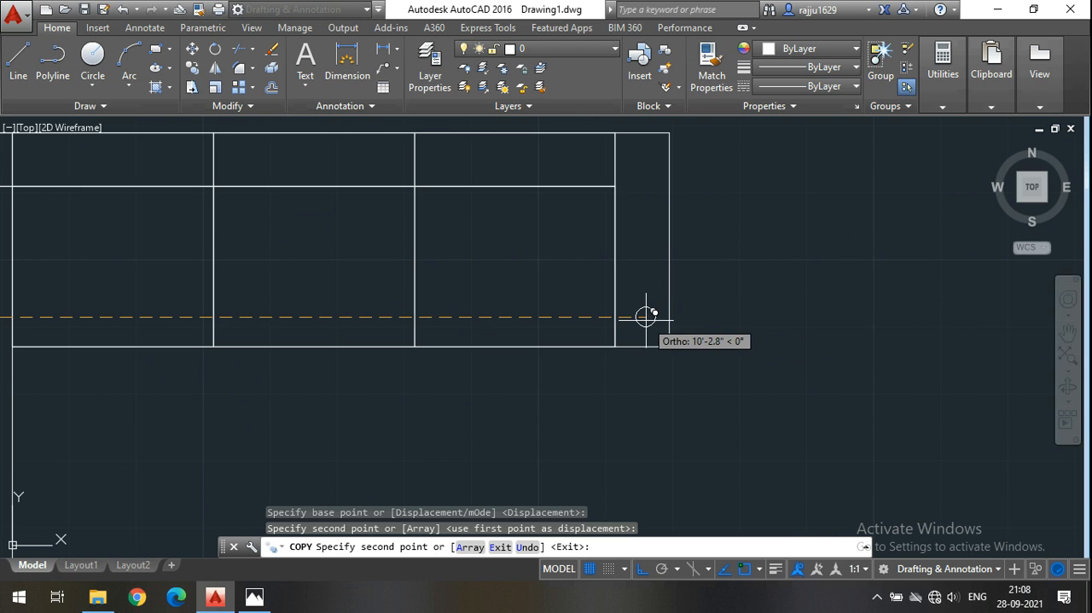
{"action": "left_click", "coordinate": [650, 316]}
With Ortho off, place two more circle copies side by side at the front end of the sofa's leg.
{"action": "scroll", "coordinate": [658, 169], "scroll_direction": "down", "scroll_amount": 2}
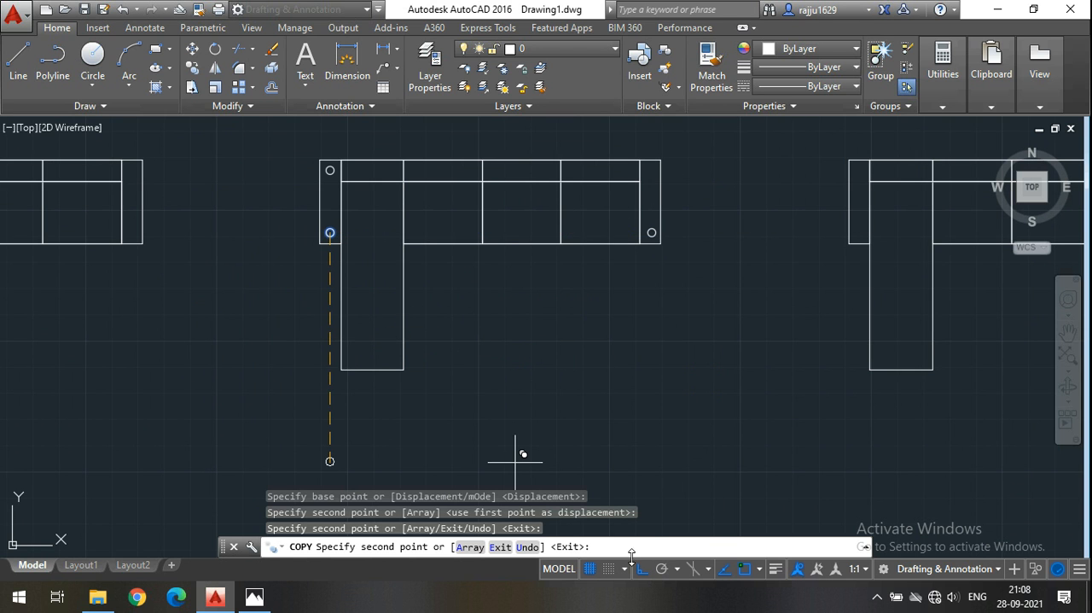
{"action": "scroll", "coordinate": [680, 177], "scroll_direction": "up", "scroll_amount": 2}
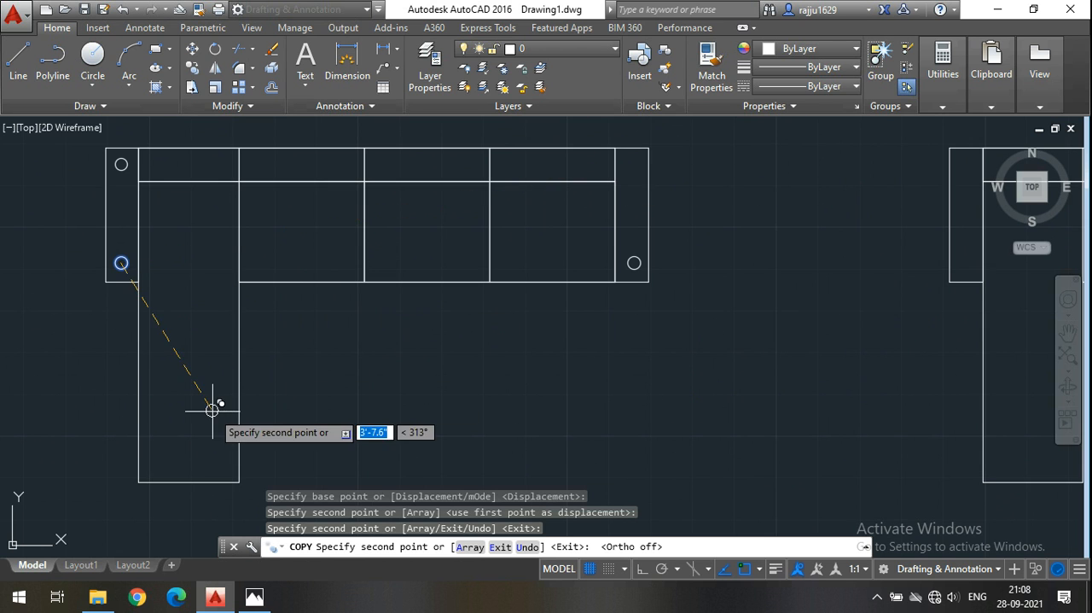
{"action": "scroll", "coordinate": [159, 459], "scroll_direction": "up", "scroll_amount": 2}
{"action": "left_click", "coordinate": [160, 463]}
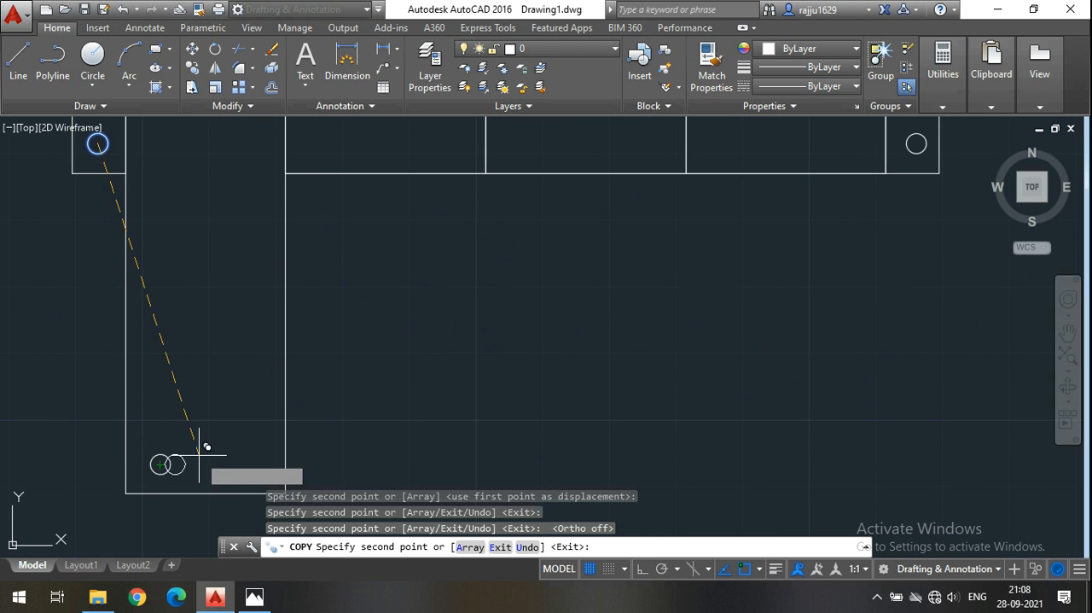
{"action": "left_click", "coordinate": [257, 465]}
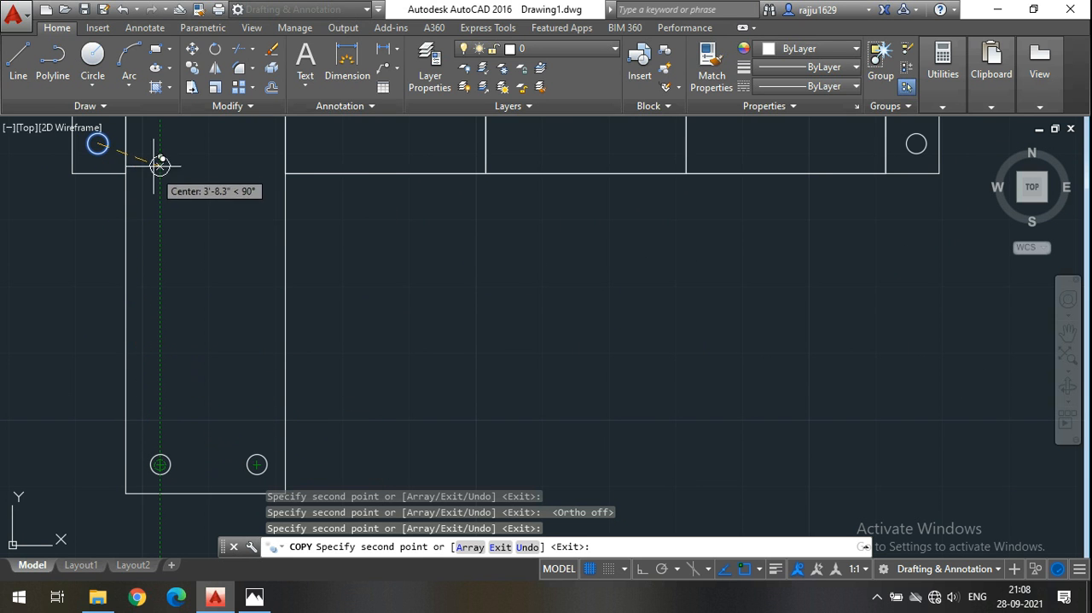
Place two more pairs of circle copies along the leg, one near mid-length and one level with the front armrest circle, aligned with the end pair.
{"action": "left_click", "coordinate": [162, 298]}
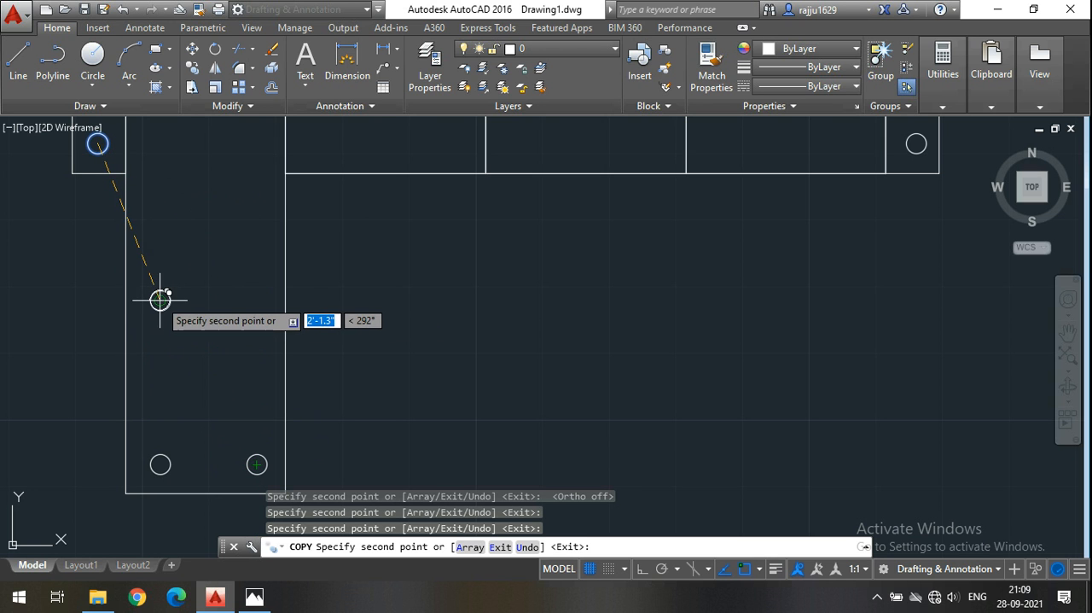
{"action": "scroll", "coordinate": [243, 269], "scroll_direction": "down", "scroll_amount": 4}
{"action": "scroll", "coordinate": [226, 231], "scroll_direction": "up", "scroll_amount": 4}
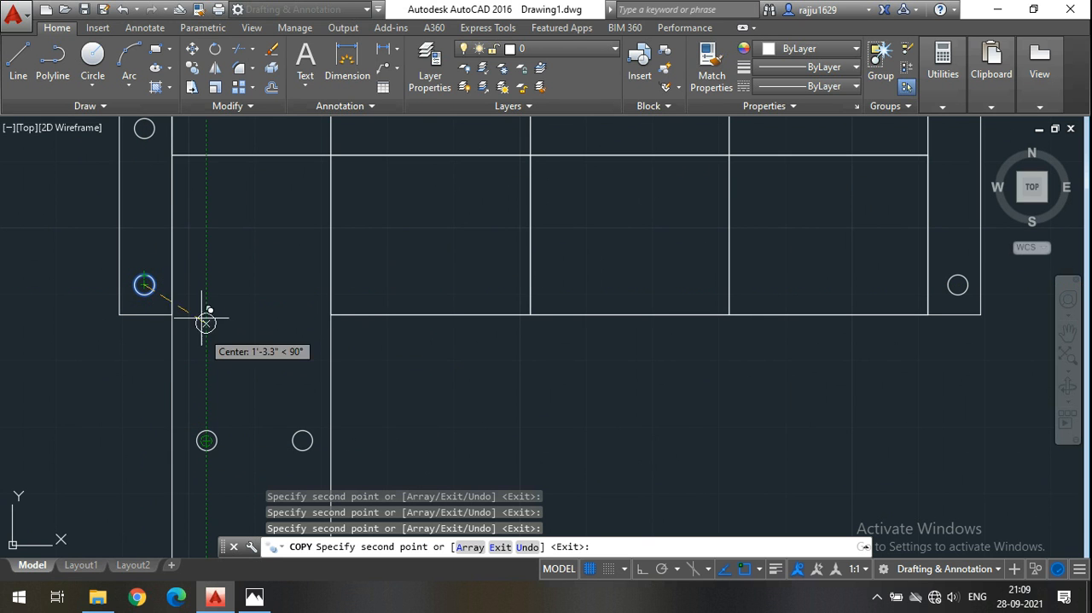
{"action": "left_click", "coordinate": [207, 284]}
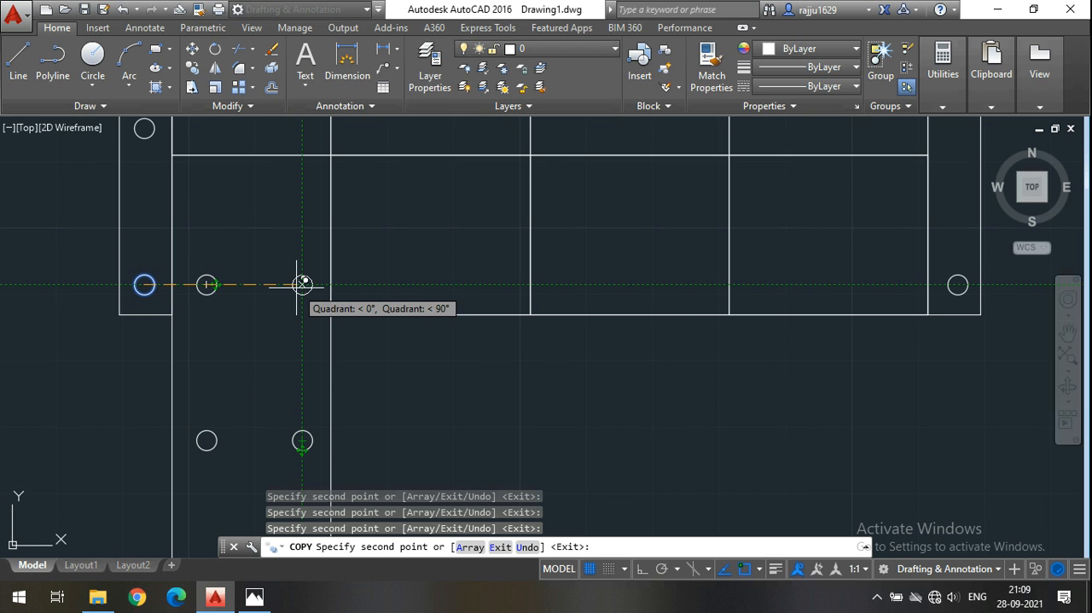
{"action": "left_click", "coordinate": [302, 285]}
{"action": "scroll", "coordinate": [302, 350], "scroll_direction": "down", "scroll_amount": 3}
{"action": "scroll", "coordinate": [318, 316], "scroll_direction": "up", "scroll_amount": 5}
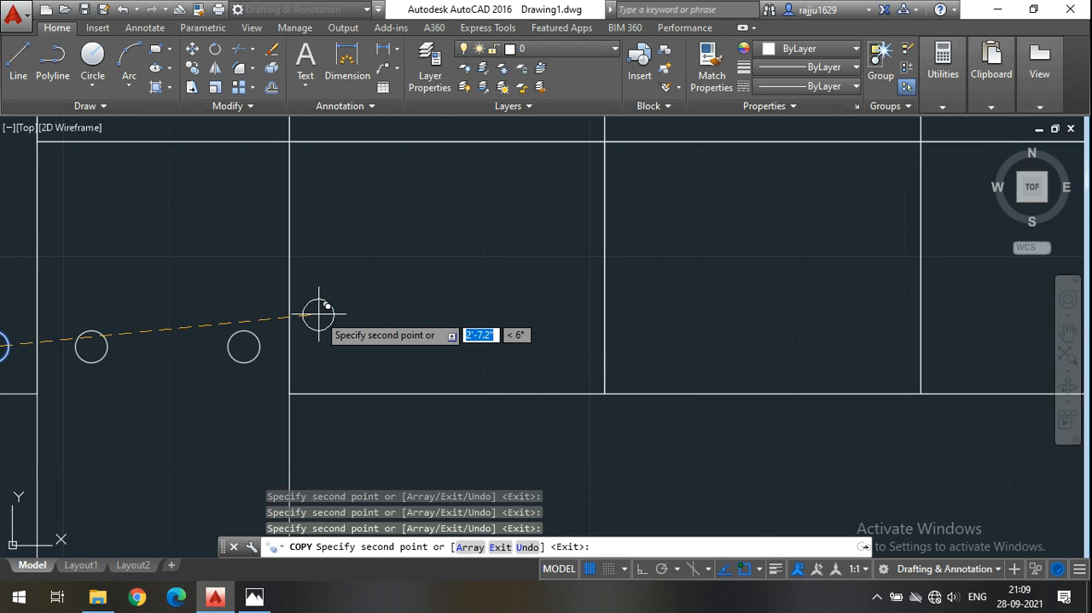
{"action": "key", "text": "Escape"}
{"action": "scroll", "coordinate": [277, 340], "scroll_direction": "down", "scroll_amount": 2}
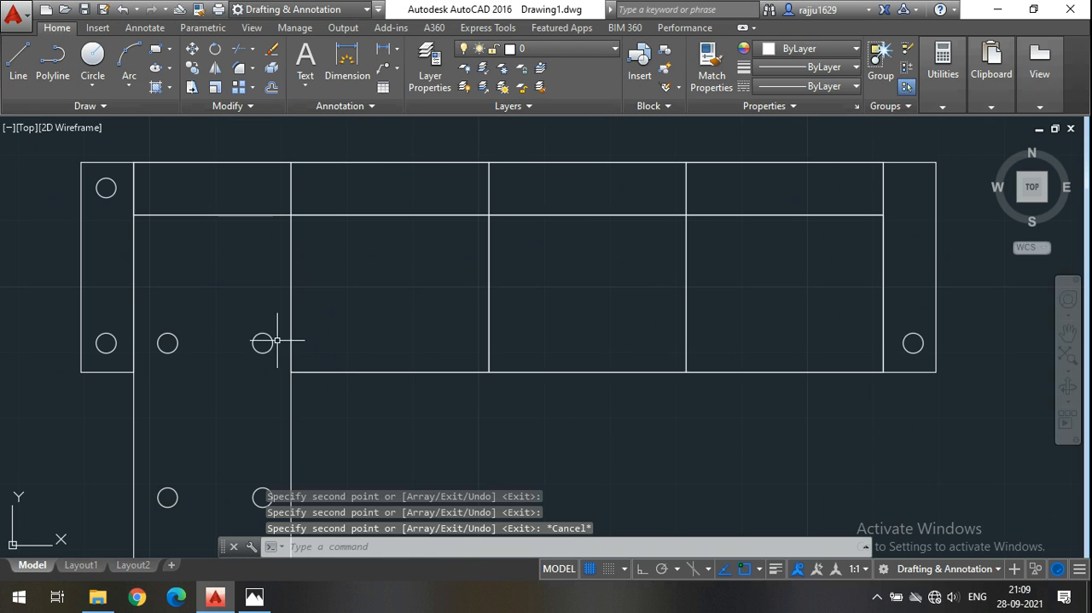
Copy the leg's circle pair level with the armrest circles, with Ortho on, to the front of each of the three seats.
{"action": "left_click", "coordinate": [272, 366]}
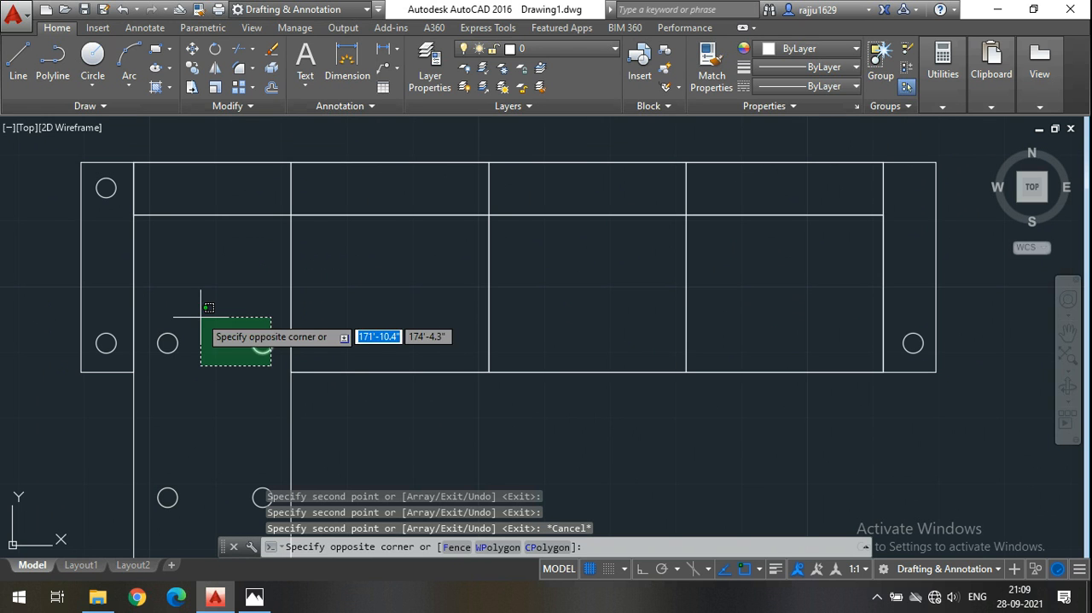
{"action": "left_click", "coordinate": [168, 286]}
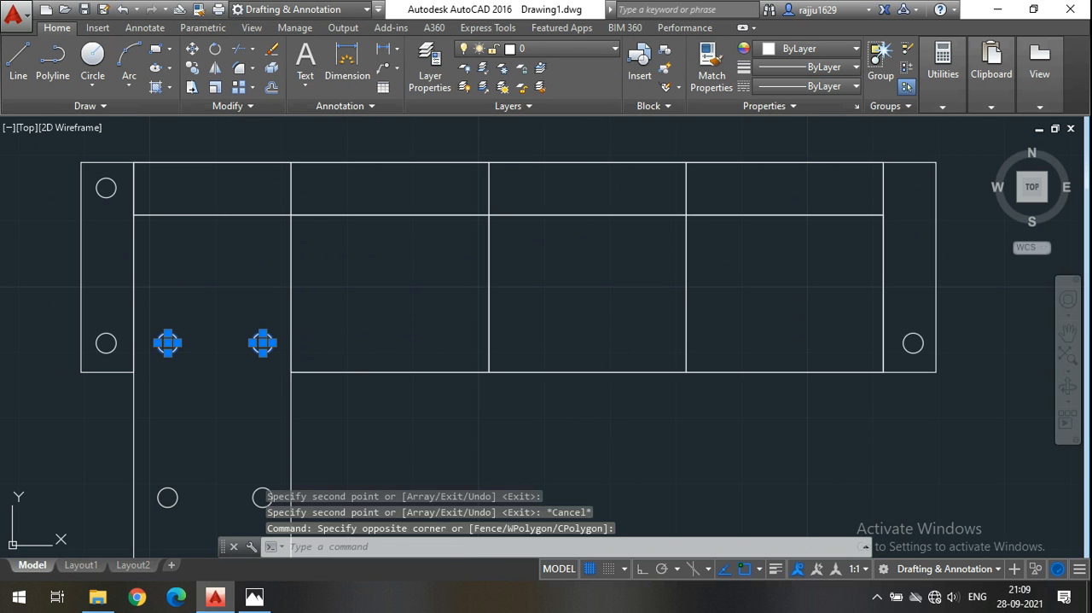
{"action": "left_click", "coordinate": [192, 67]}
{"action": "left_click", "coordinate": [168, 344]}
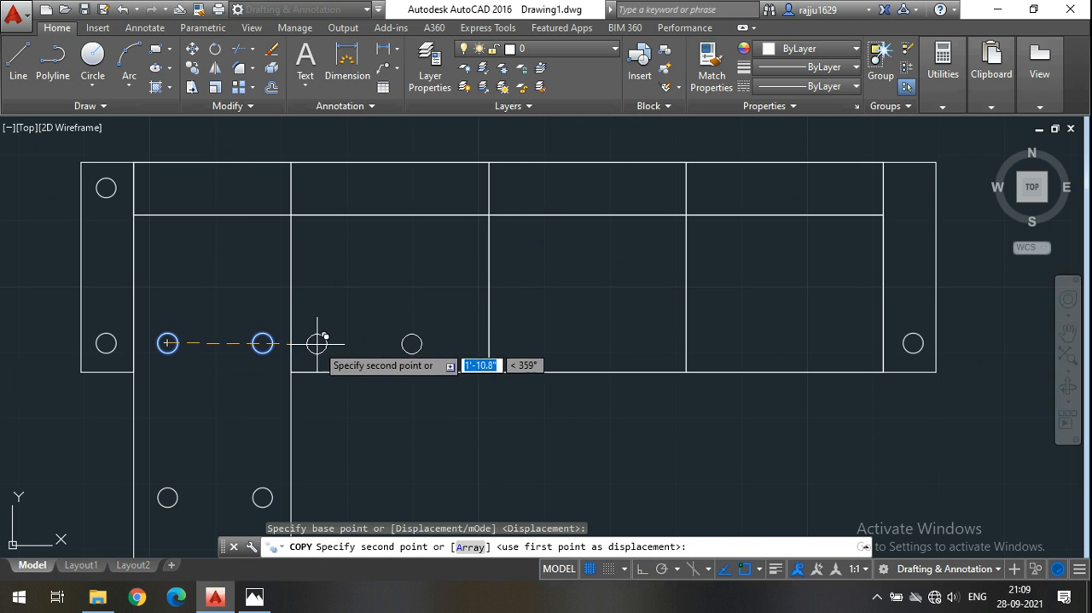
{"action": "left_click", "coordinate": [642, 569]}
{"action": "scroll", "coordinate": [318, 343], "scroll_direction": "up", "scroll_amount": 2}
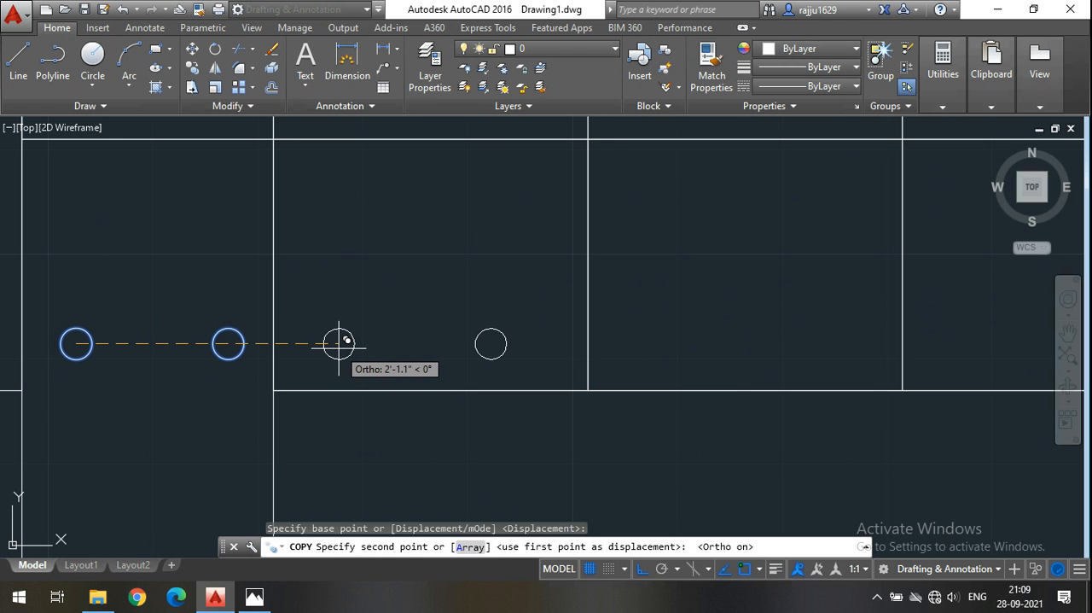
{"action": "left_click", "coordinate": [339, 344]}
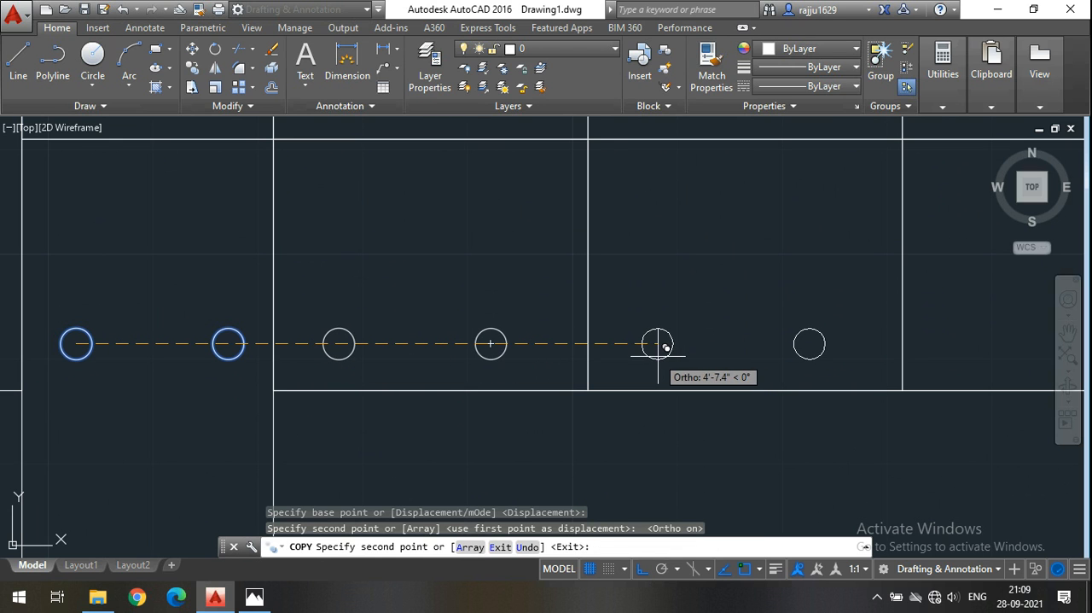
{"action": "left_click", "coordinate": [669, 358]}
{"action": "scroll", "coordinate": [334, 312], "scroll_direction": "down", "scroll_amount": 3}
{"action": "scroll", "coordinate": [564, 322], "scroll_direction": "up", "scroll_amount": 3}
{"action": "left_click", "coordinate": [540, 340]}
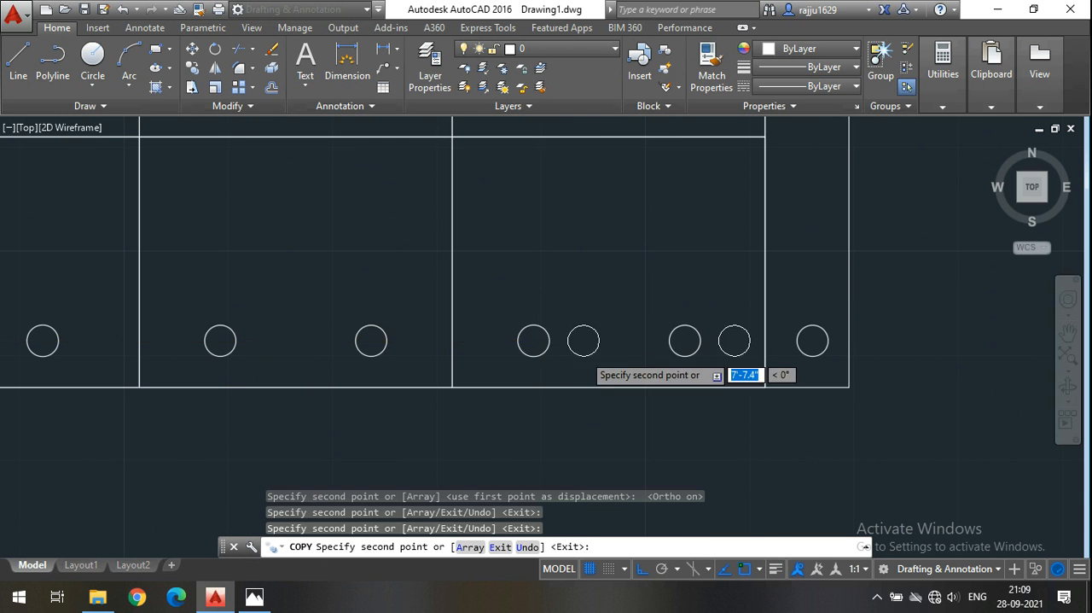
Copy the leg's circle pair straight back into the backrest strip, level with the adjacent armrest's rear circle.
{"action": "scroll", "coordinate": [427, 299], "scroll_direction": "down", "scroll_amount": 5}
{"action": "scroll", "coordinate": [401, 287], "scroll_direction": "up", "scroll_amount": 4}
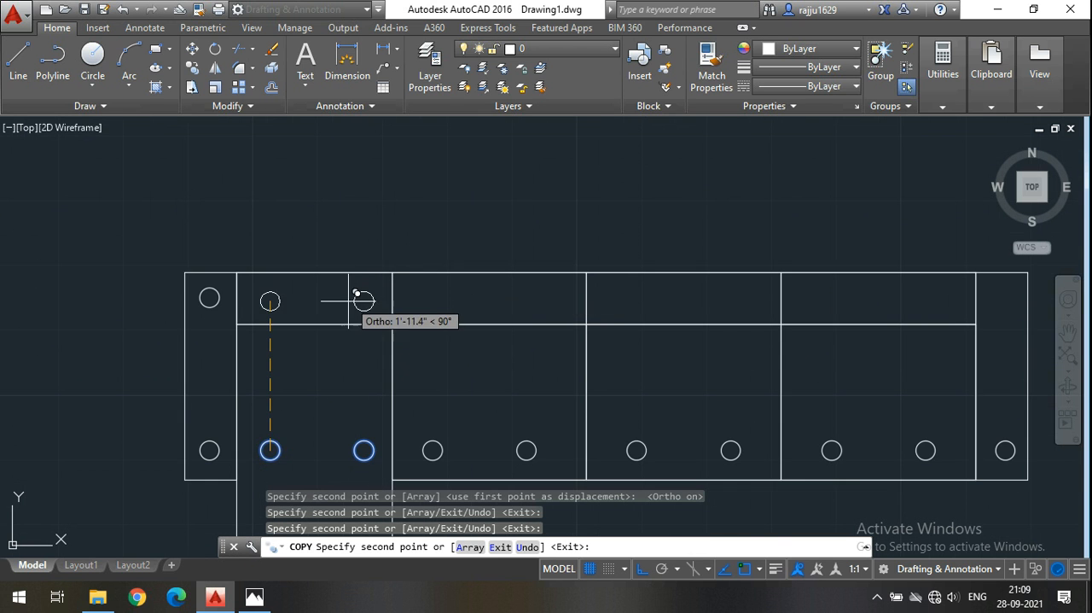
{"action": "left_click", "coordinate": [364, 296]}
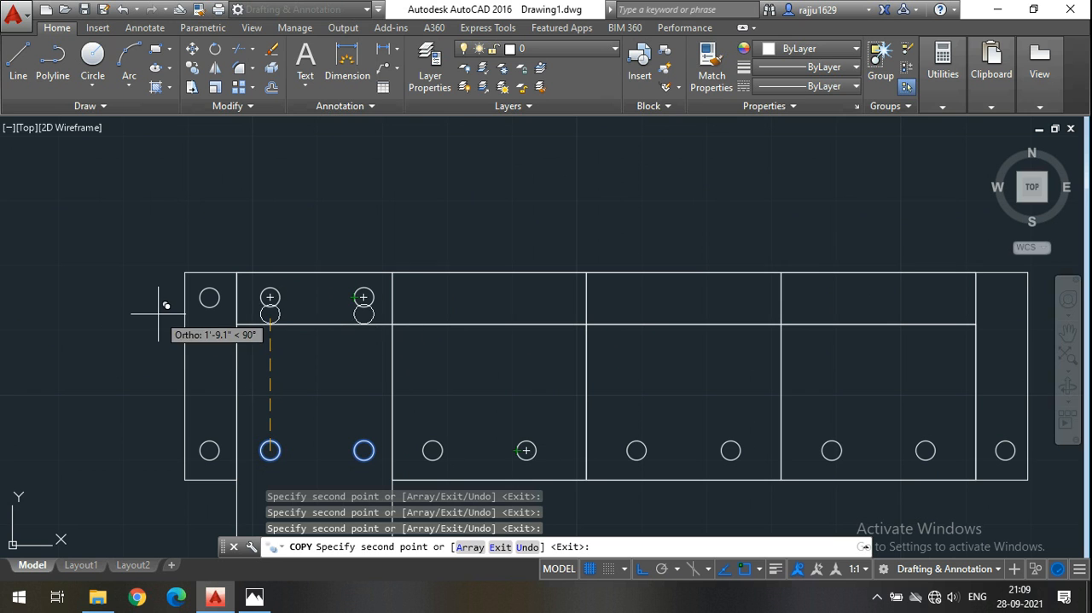
{"action": "key", "text": "Escape"}
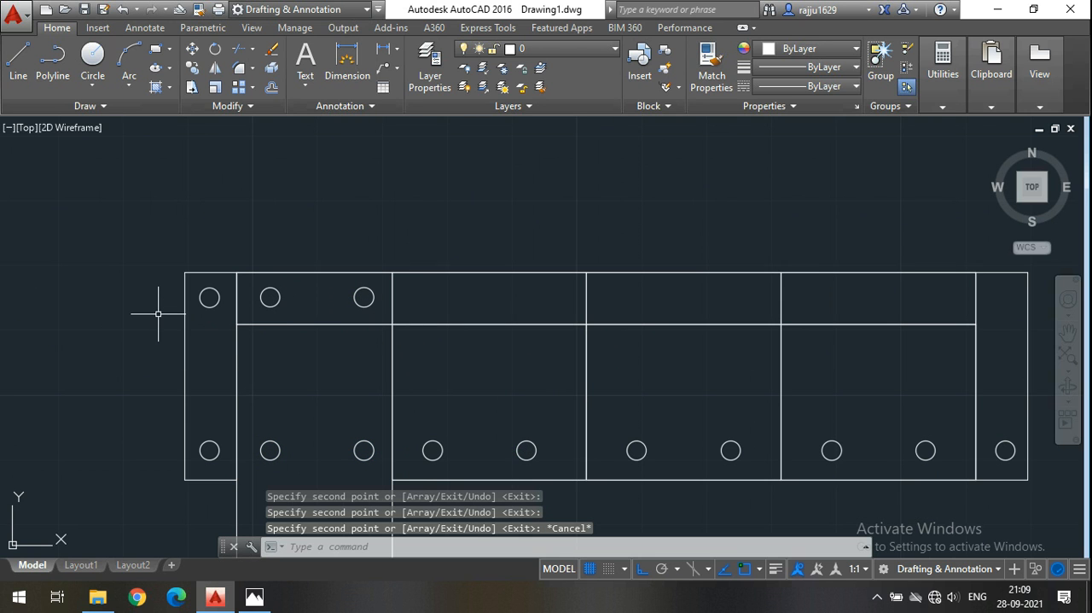
Copy the six front circles of the three seats straight back into the backrest strip, level with the existing rear circles.
{"action": "left_click", "coordinate": [564, 457]}
{"action": "left_click", "coordinate": [415, 420]}
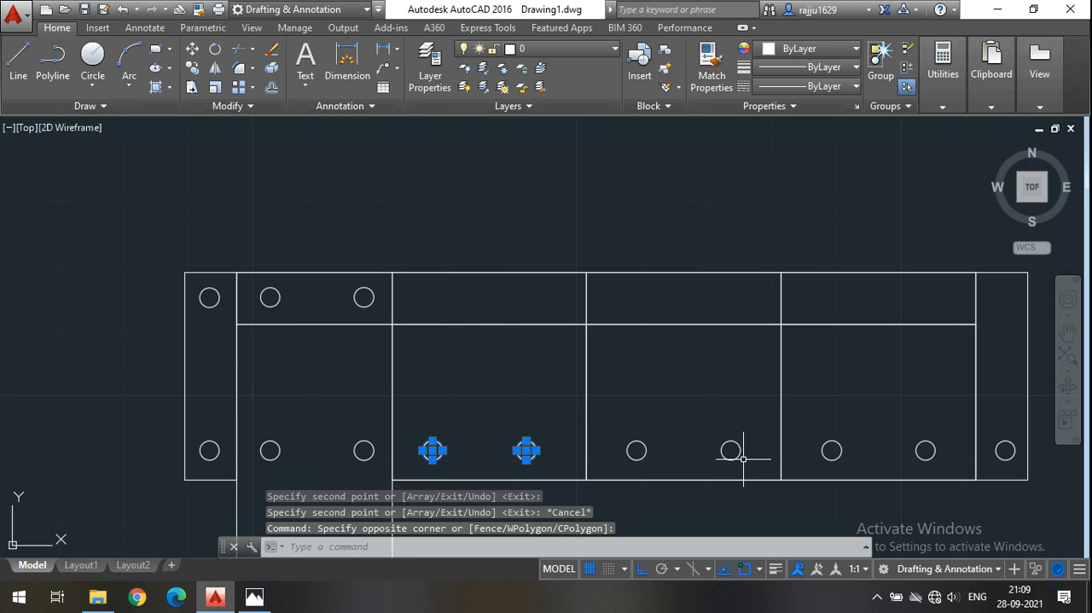
{"action": "left_click", "coordinate": [743, 462]}
{"action": "left_click", "coordinate": [637, 389]}
{"action": "left_click", "coordinate": [945, 468]}
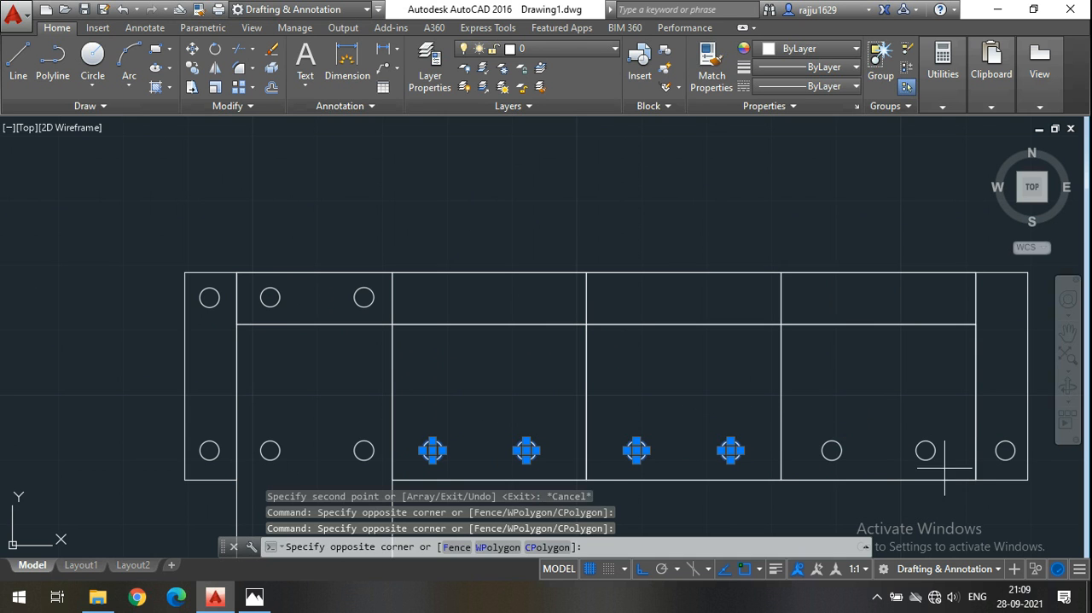
{"action": "left_click", "coordinate": [822, 395]}
{"action": "key", "text": "Return"}
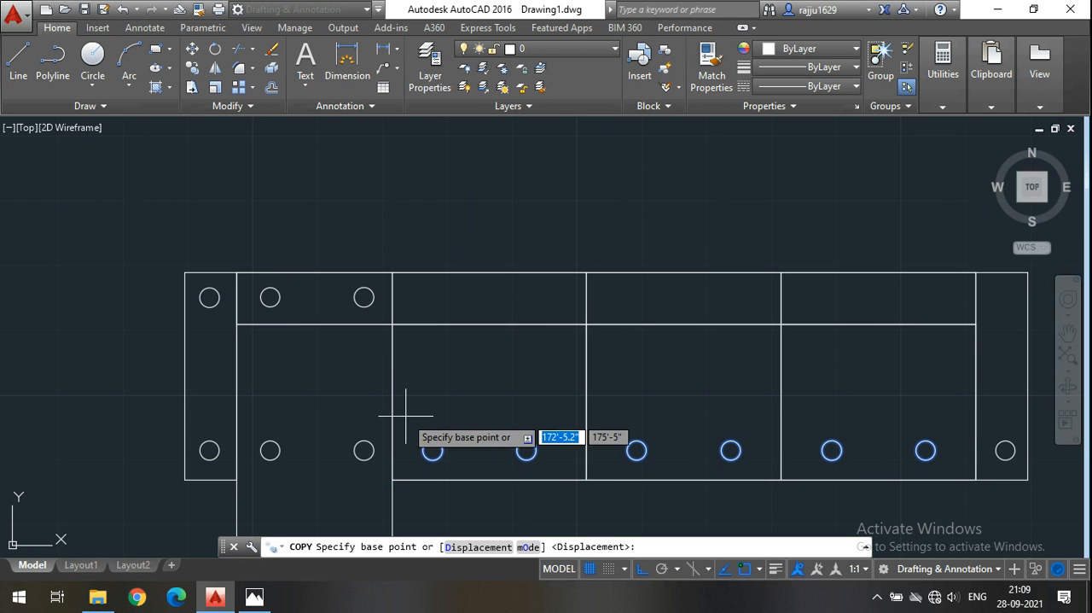
{"action": "left_click", "coordinate": [433, 450]}
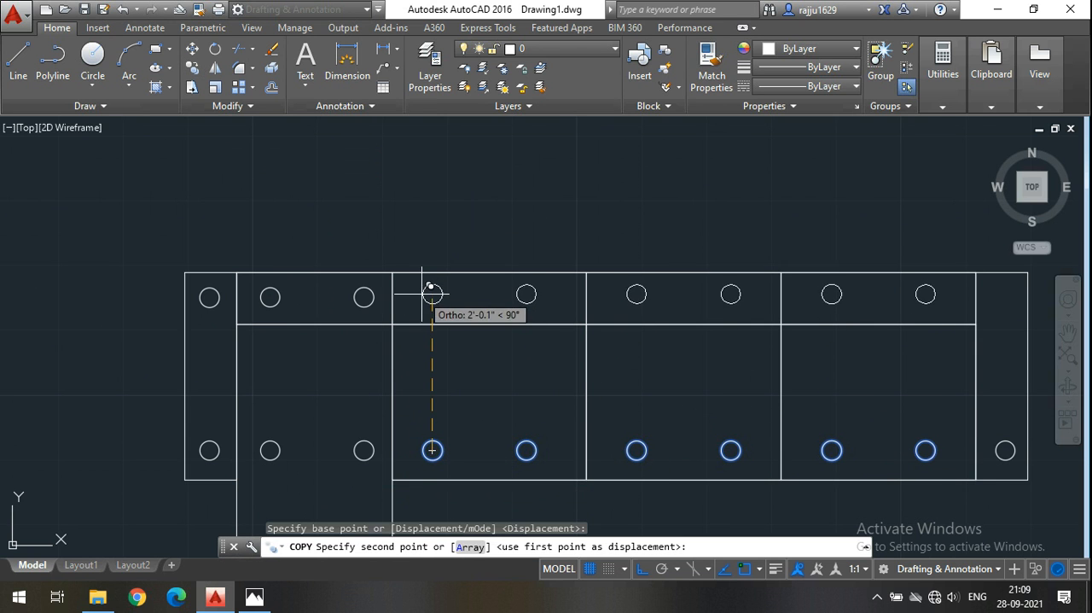
{"action": "left_click", "coordinate": [431, 291]}
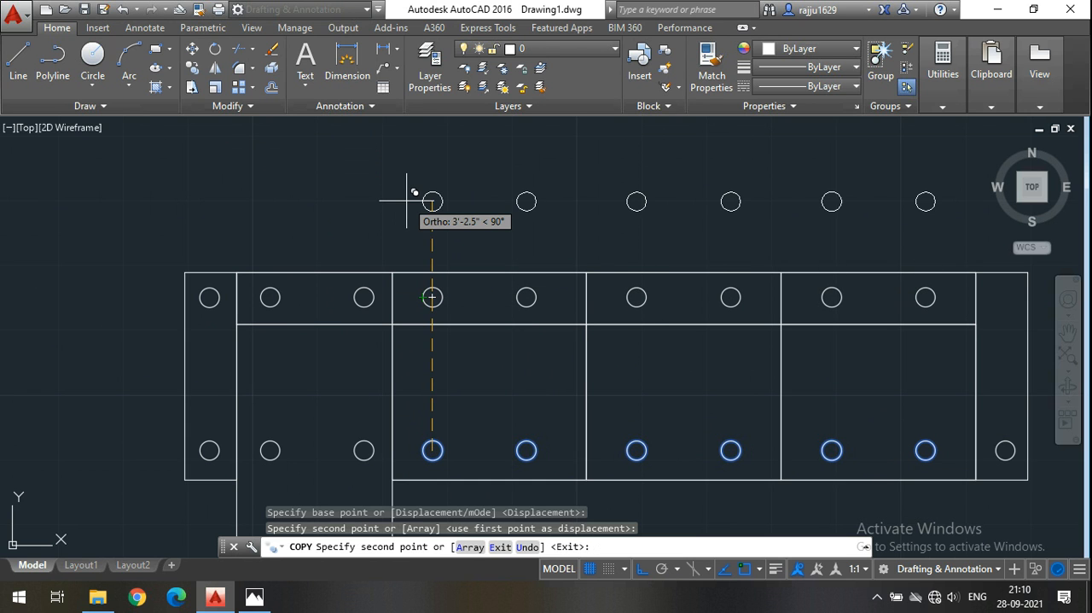
{"action": "key", "text": "Escape"}
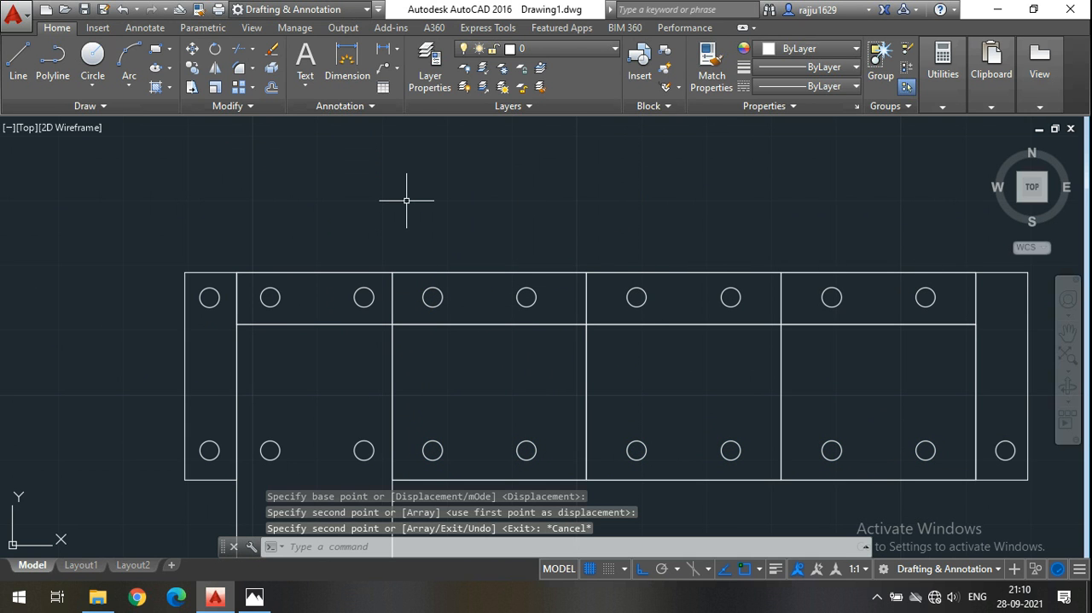
Copy the front circle of the far armrest, beside the third seat, to that armrest's rear end, level with the backrest circles.
{"action": "left_click", "coordinate": [1007, 450]}
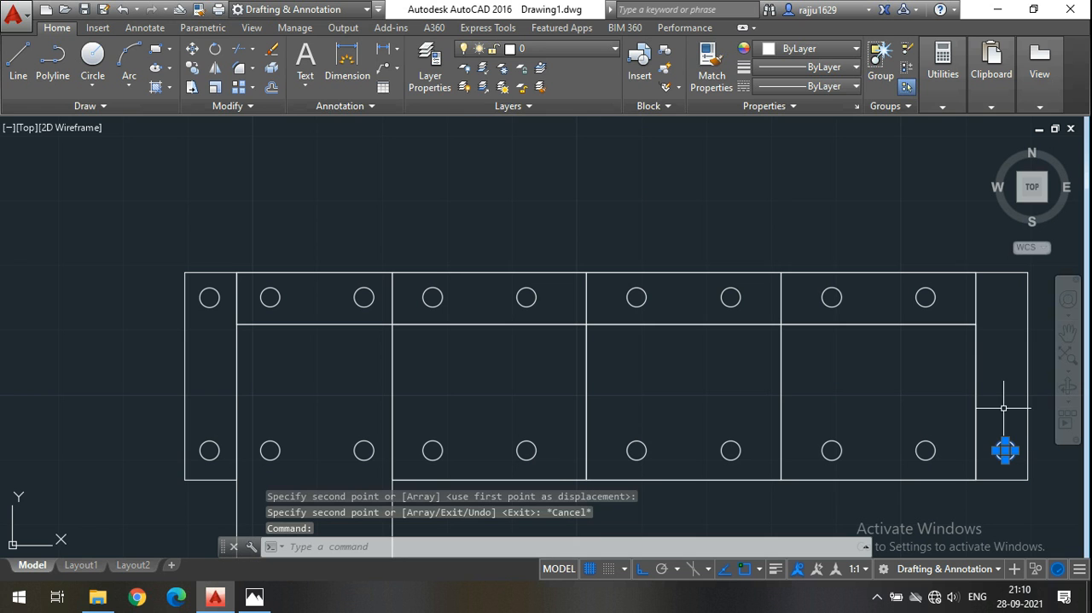
{"action": "left_click", "coordinate": [193, 68]}
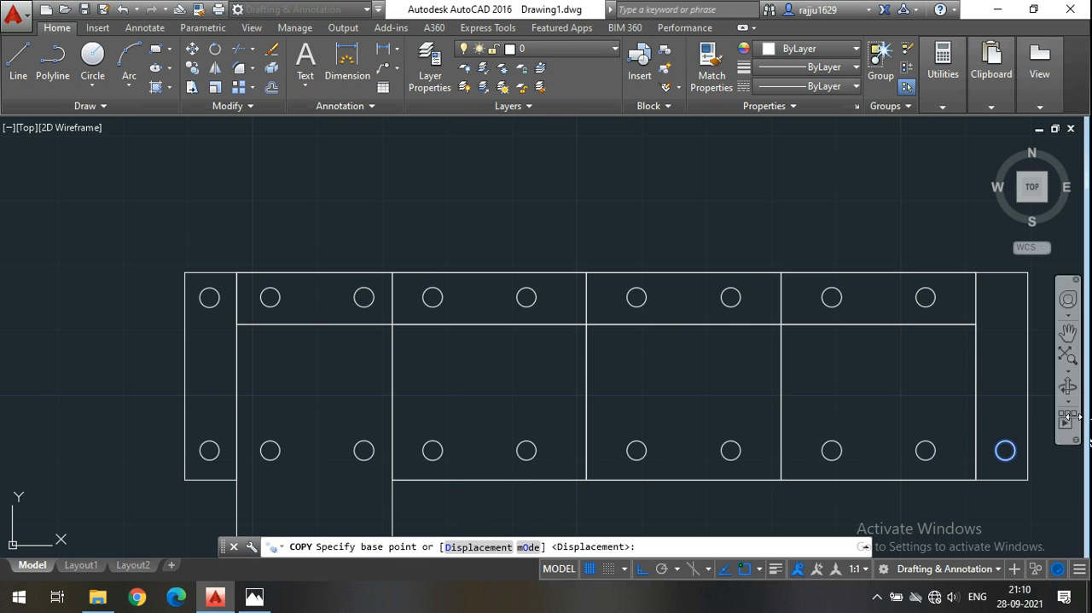
{"action": "left_click", "coordinate": [1005, 450]}
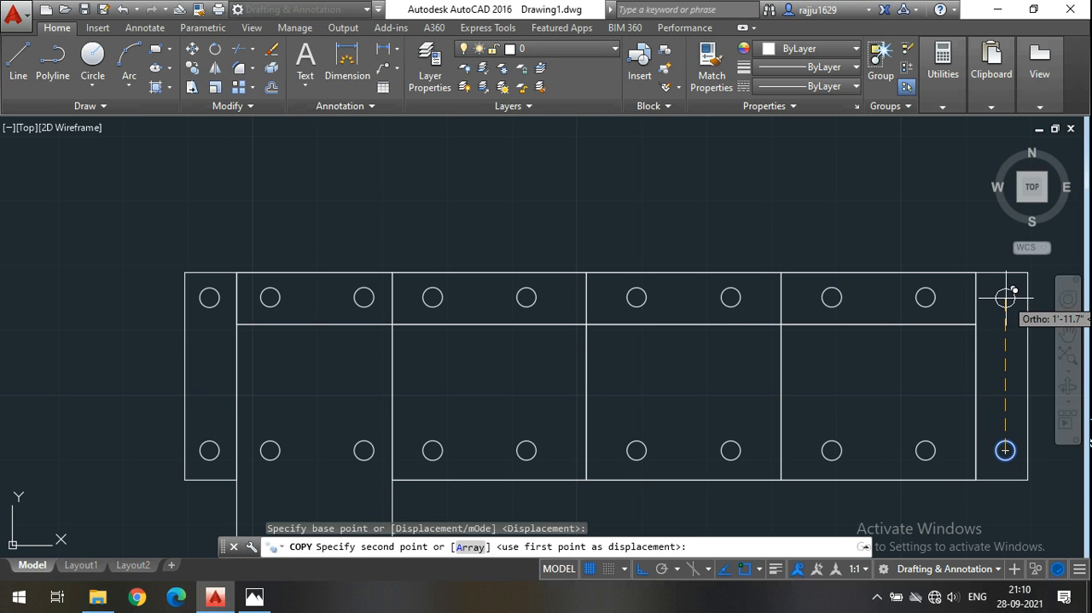
{"action": "left_click", "coordinate": [1005, 297]}
{"action": "key", "text": "Escape"}
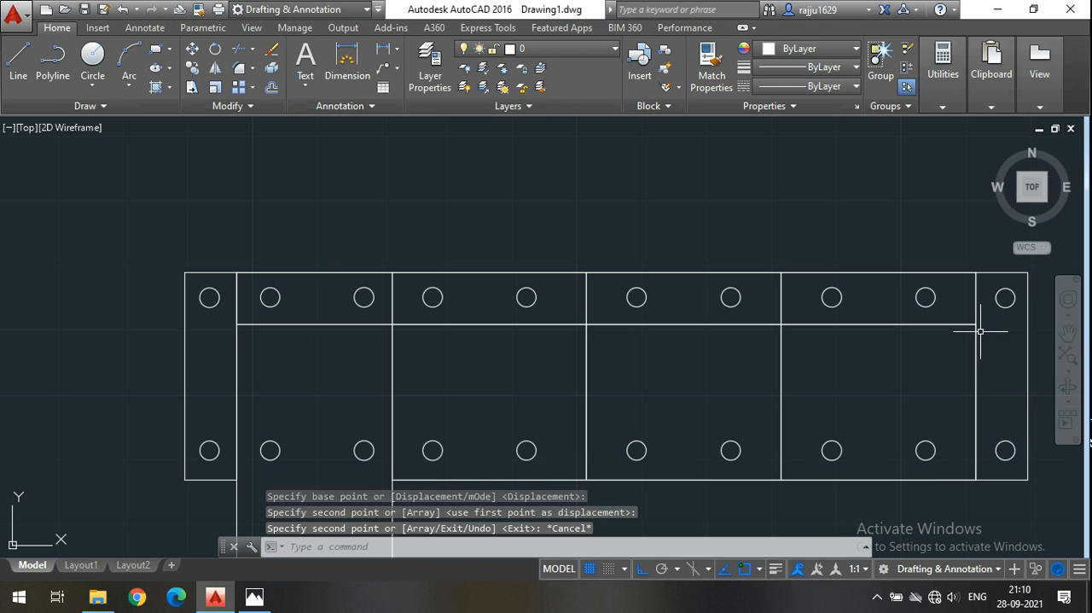
Check the alignment of the rear circle row with a temporary line between the centres of the two armrests' rear circles.
{"action": "scroll", "coordinate": [325, 273], "scroll_direction": "down", "scroll_amount": 4}
{"action": "middle_click_drag", "start_coordinate": [556, 424], "coordinate": [418, 391]}
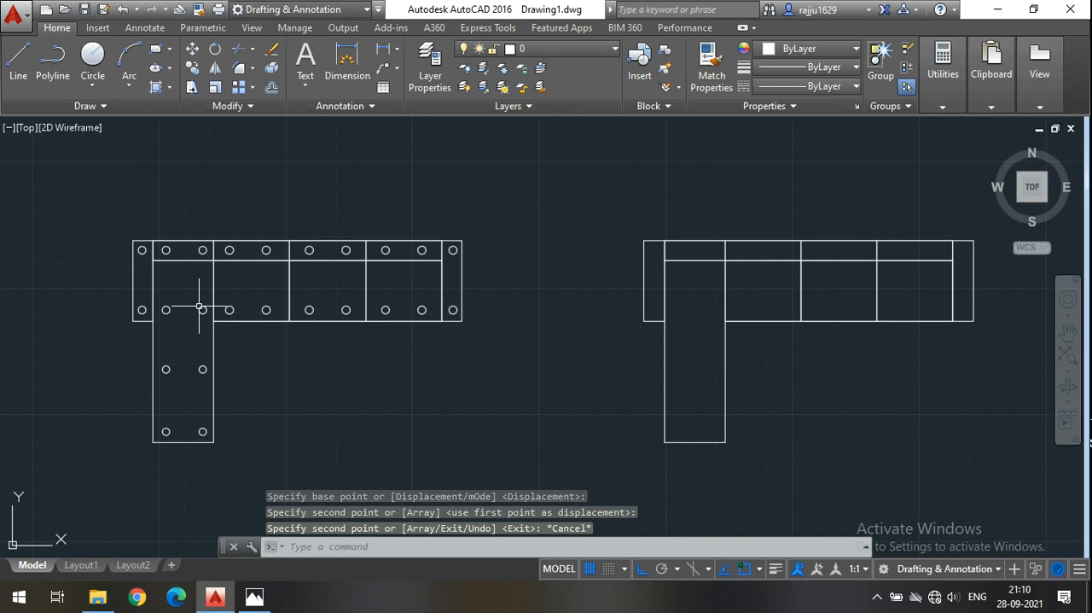
{"action": "middle_click_drag", "start_coordinate": [580, 343], "coordinate": [425, 345]}
{"action": "mouse_move", "coordinate": [289, 310]}
{"action": "middle_mouse_down"}
{"action": "mouse_move", "coordinate": [443, 323]}
{"action": "mouse_move", "coordinate": [424, 334]}
{"action": "middle_mouse_up"}
{"action": "scroll", "coordinate": [149, 282], "scroll_direction": "up", "scroll_amount": 4}
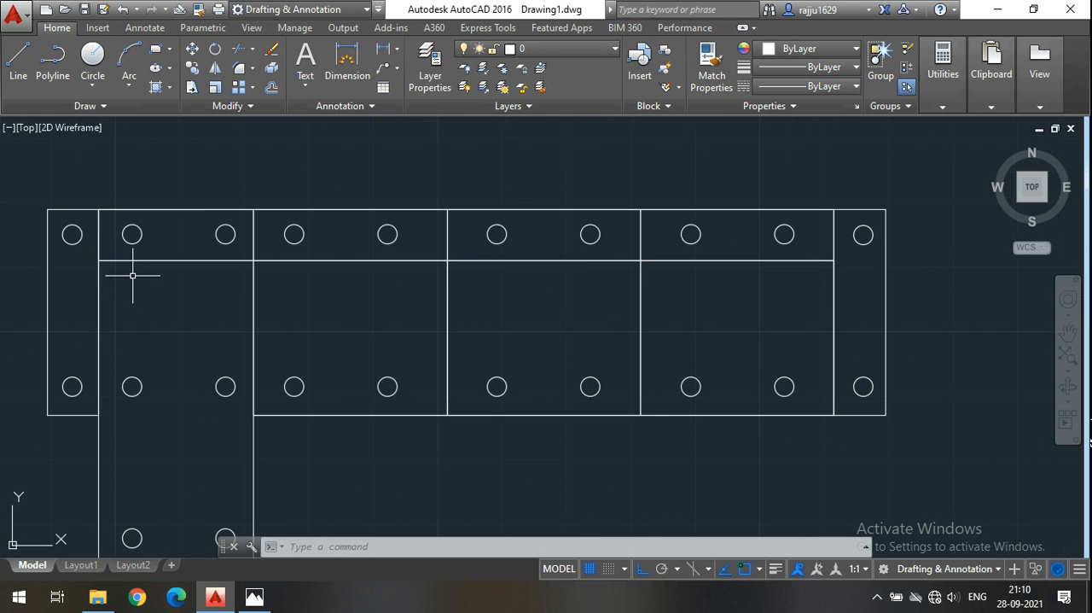
{"action": "left_click", "coordinate": [26, 70]}
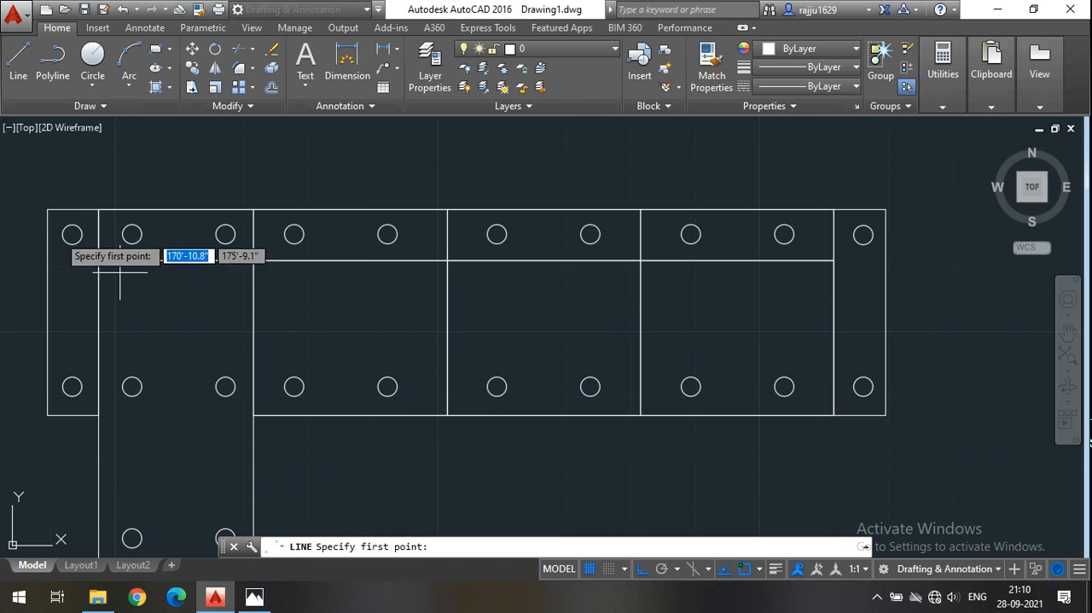
{"action": "left_click", "coordinate": [72, 234]}
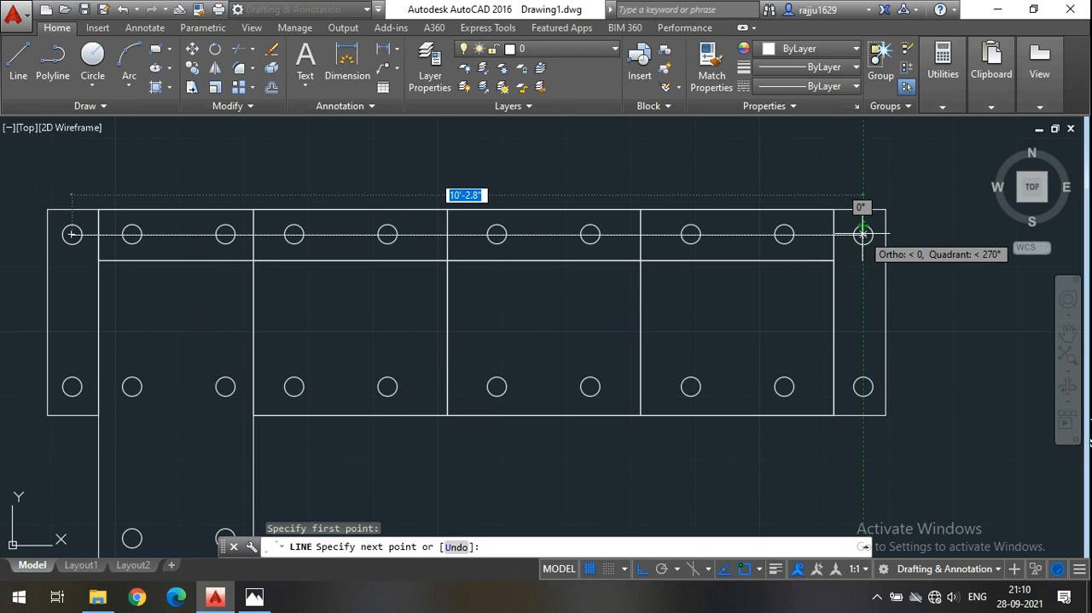
{"action": "key", "text": "Escape"}
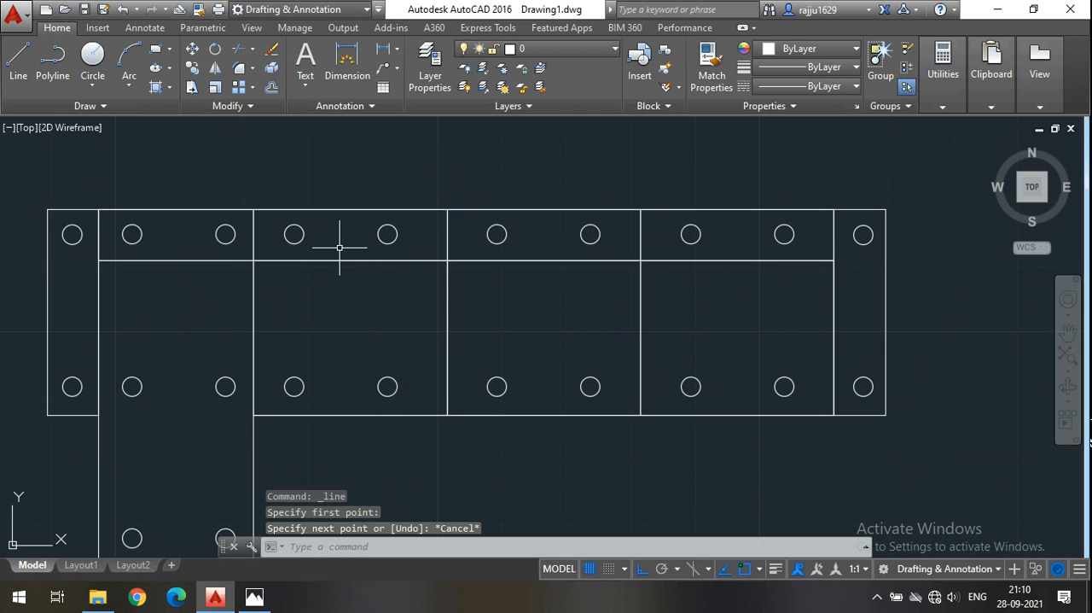
Move on to the sofa copy without circles and switch to the 3D Modeling workspace.
{"action": "scroll", "coordinate": [575, 305], "scroll_direction": "down", "scroll_amount": 4}
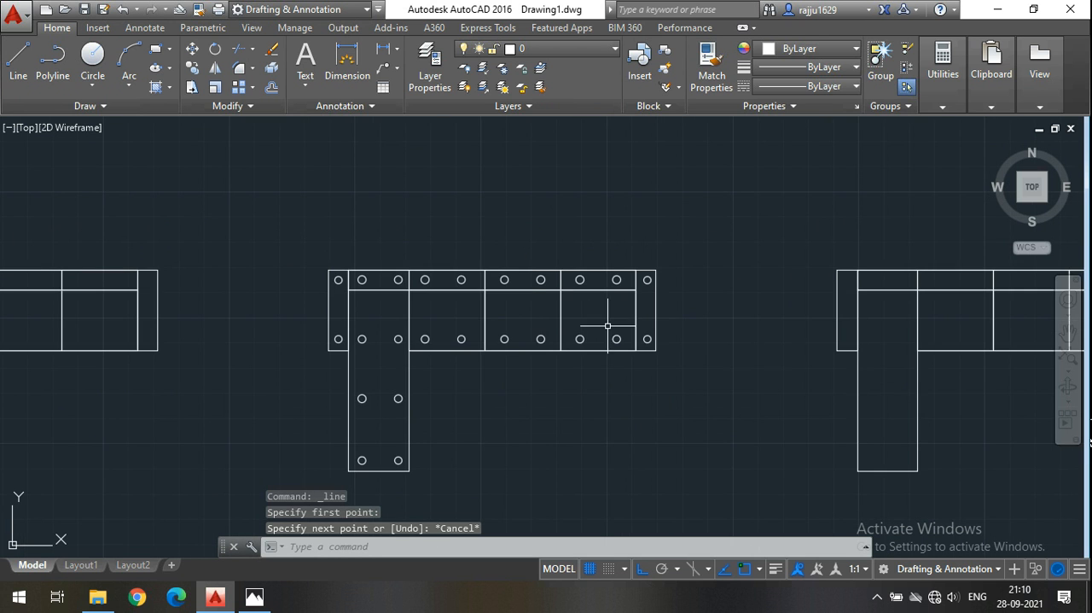
{"action": "middle_click_drag", "start_coordinate": [757, 378], "coordinate": [371, 366]}
{"action": "middle_click_drag", "start_coordinate": [609, 386], "coordinate": [551, 377]}
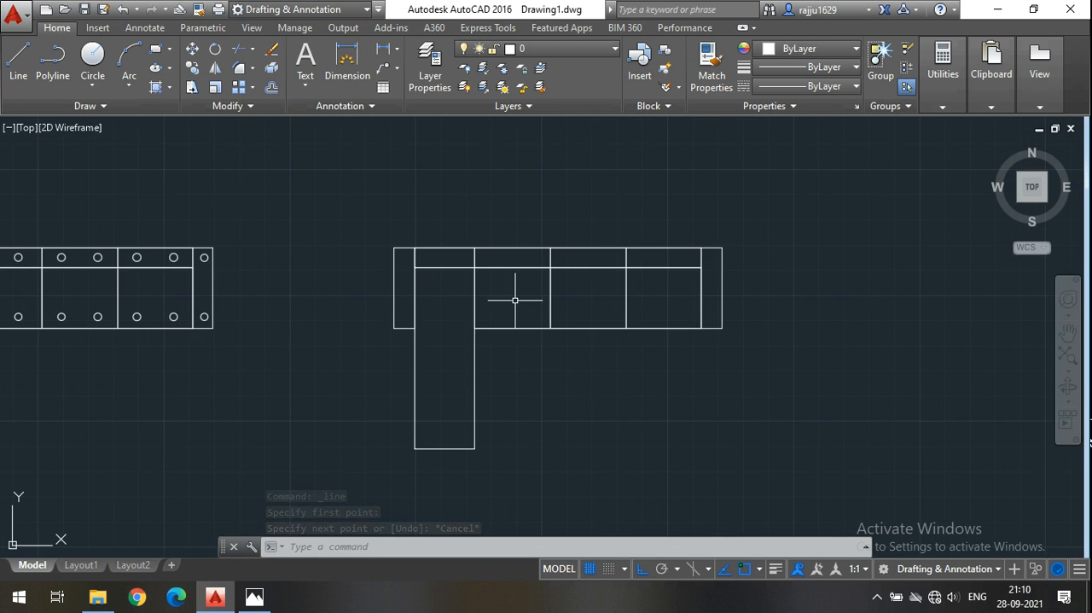
{"action": "scroll", "coordinate": [485, 237], "scroll_direction": "up", "scroll_amount": 2}
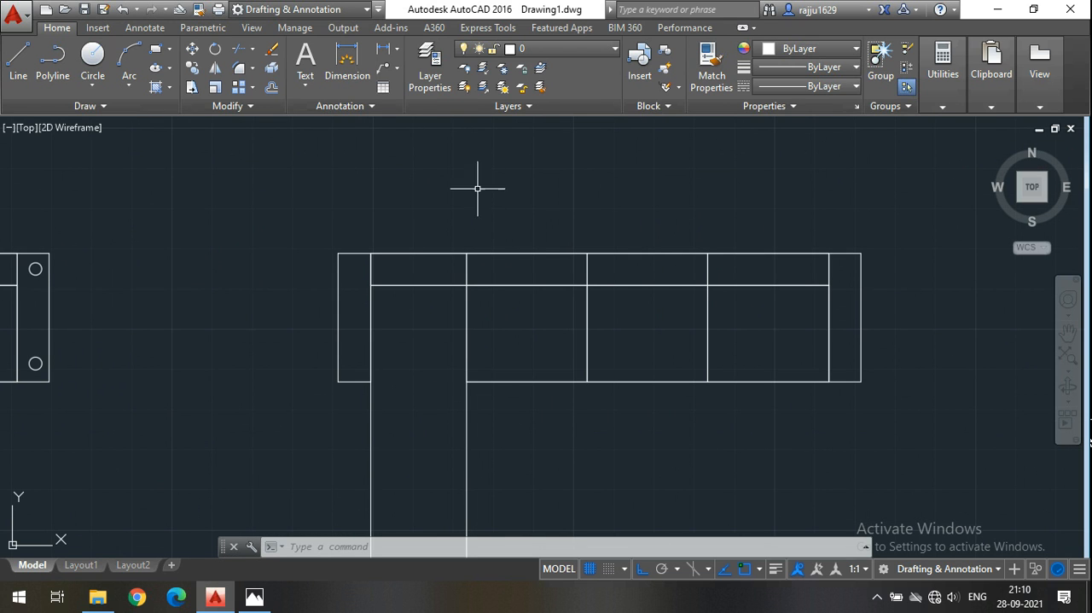
{"action": "mouse_move", "coordinate": [678, 459]}
{"action": "middle_mouse_down"}
{"action": "mouse_move", "coordinate": [611, 396]}
{"action": "mouse_move", "coordinate": [541, 400]}
{"action": "middle_mouse_up"}
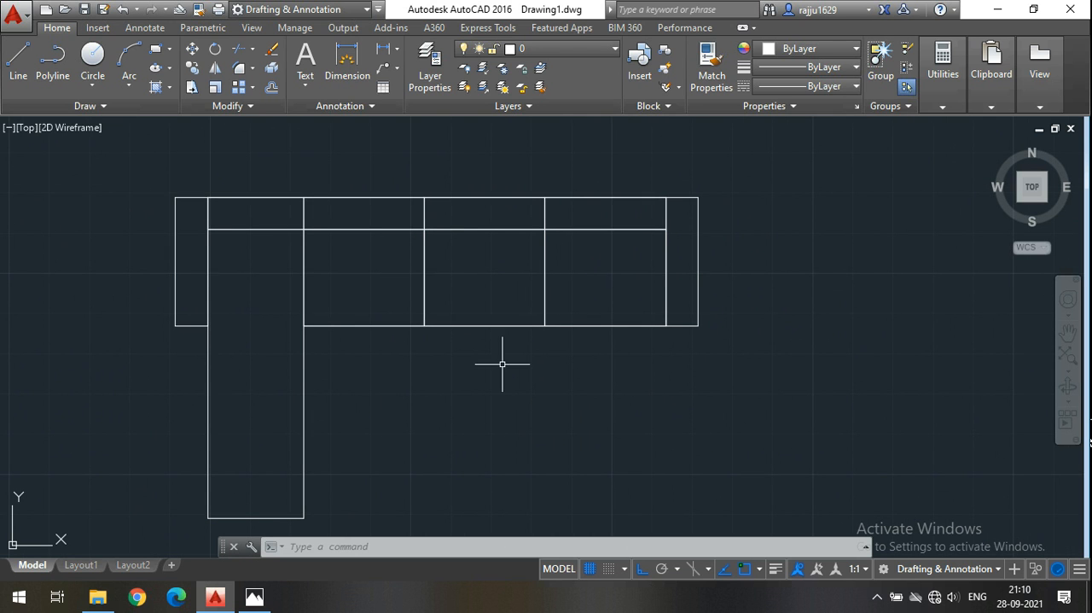
{"action": "middle_click_drag", "start_coordinate": [517, 357], "coordinate": [593, 369]}
{"action": "middle_click_drag", "start_coordinate": [556, 412], "coordinate": [523, 399]}
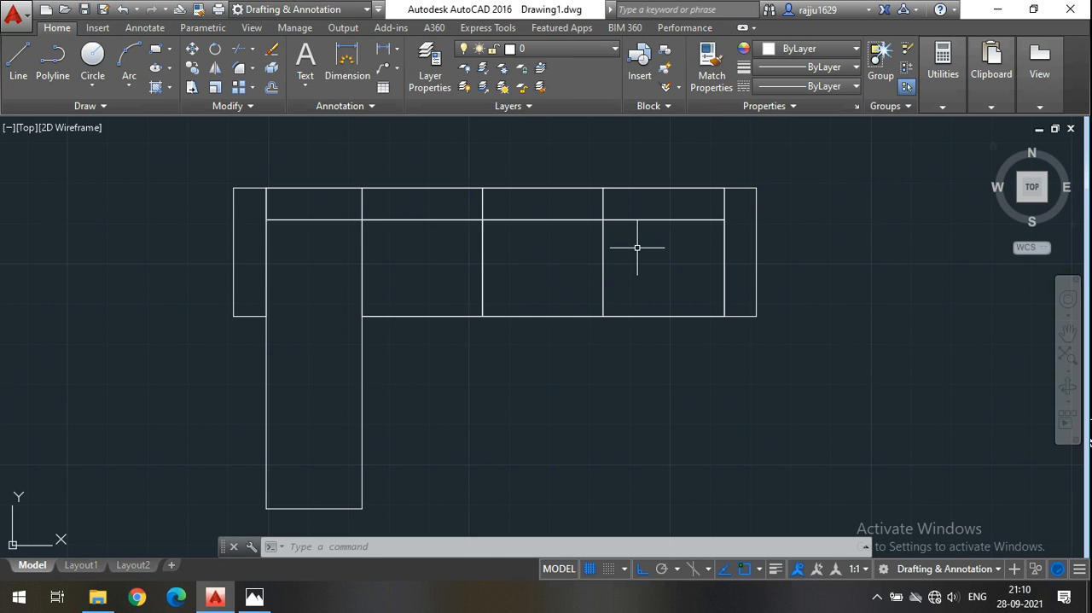
{"action": "left_click", "coordinate": [317, 9]}
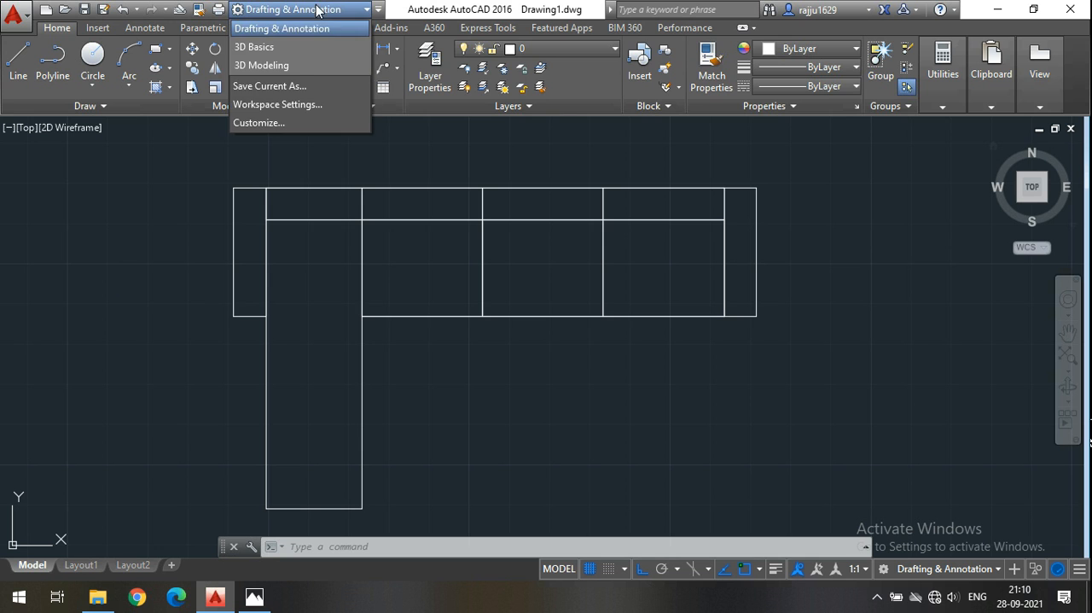
{"action": "left_click", "coordinate": [294, 66]}
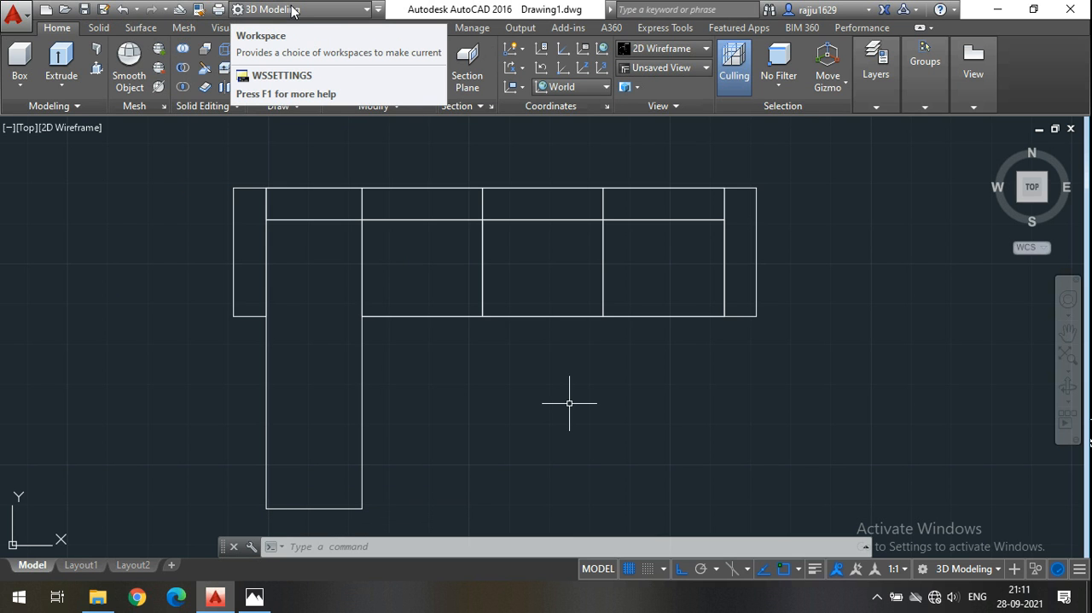
{"action": "left_click", "coordinate": [987, 570]}
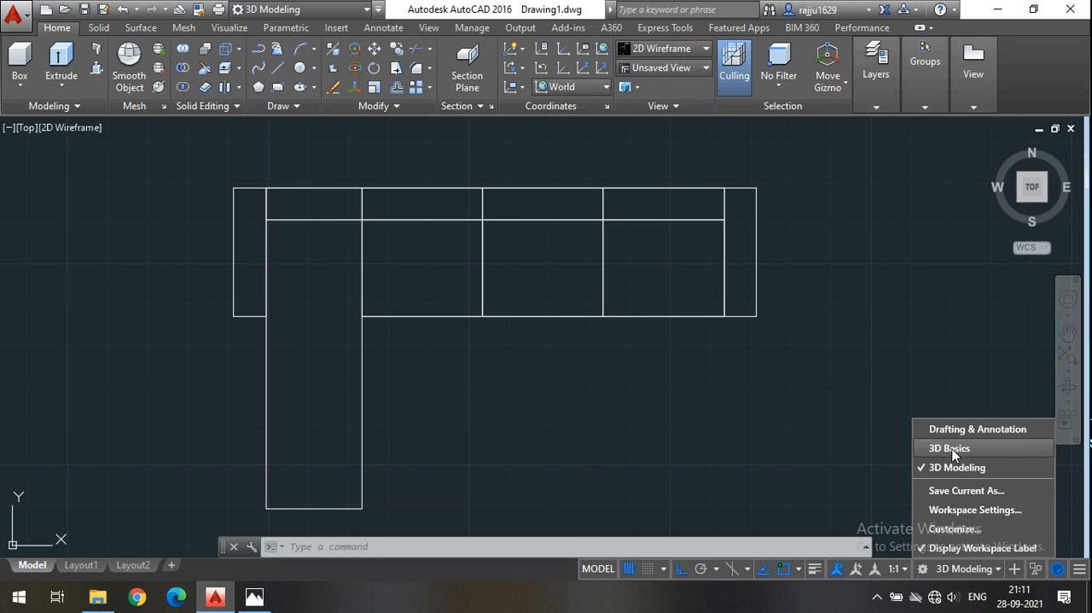
{"action": "left_click", "coordinate": [767, 419]}
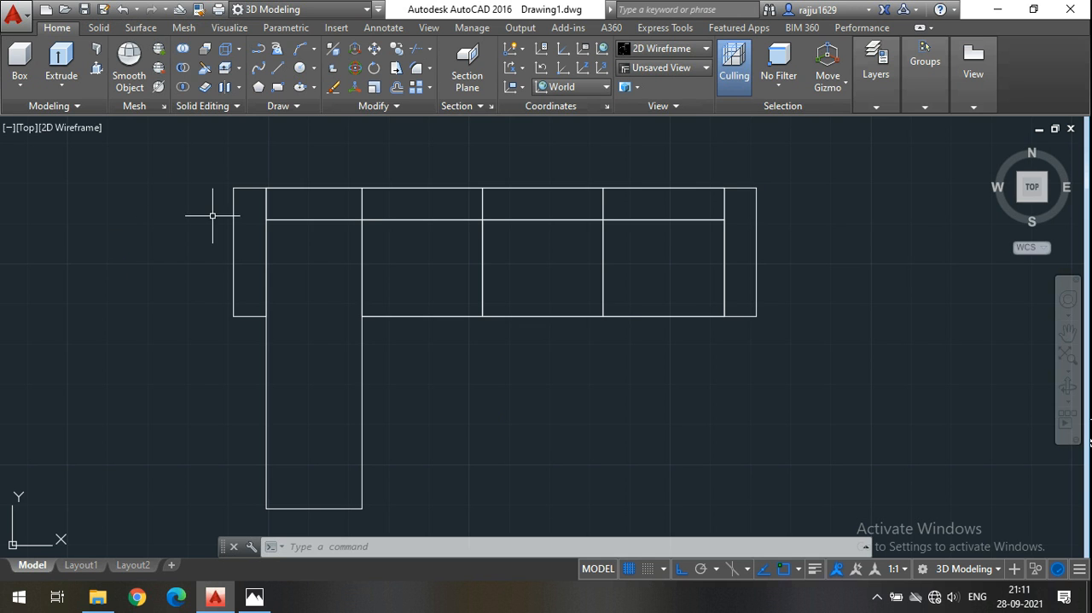
Switch from the Top view to the SE Isometric view, framed on the sofa copy without circles.
{"action": "middle_click_drag", "start_coordinate": [149, 225], "coordinate": [159, 232]}
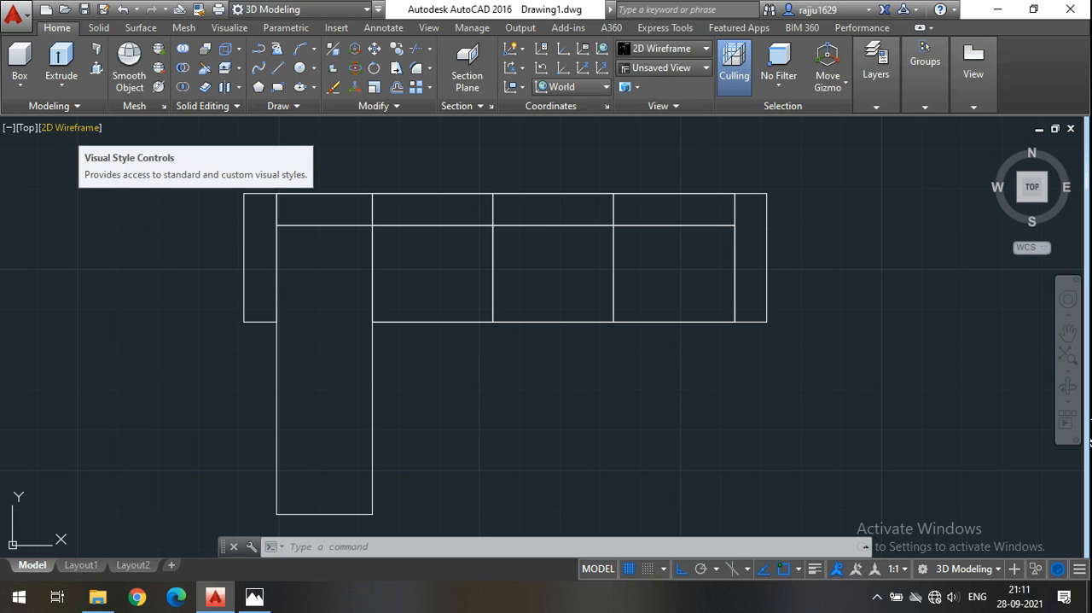
{"action": "middle_click_drag", "start_coordinate": [629, 443], "coordinate": [594, 436]}
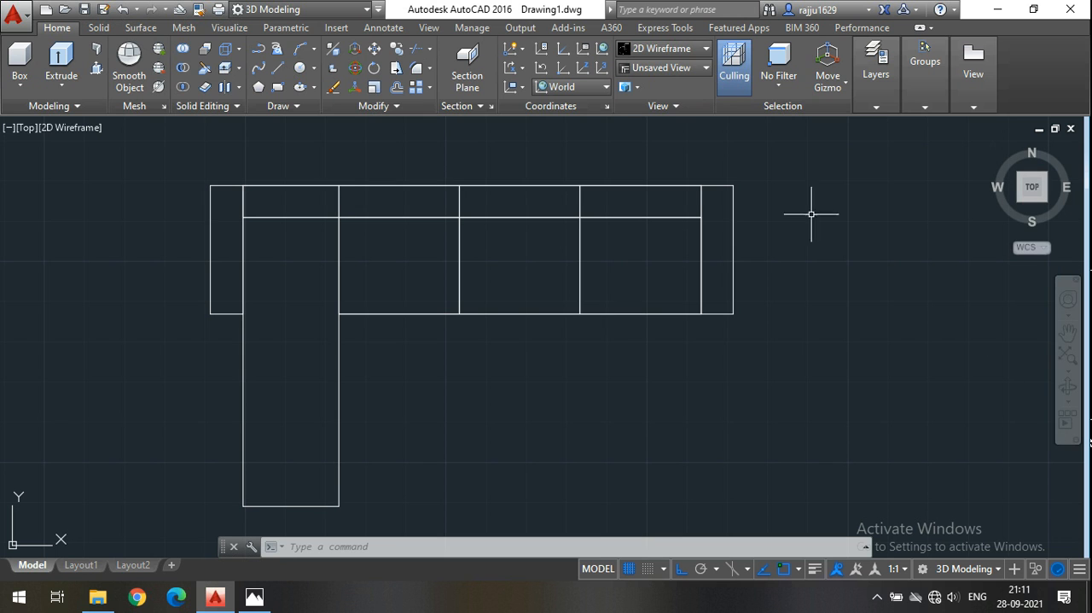
{"action": "left_click", "coordinate": [27, 129]}
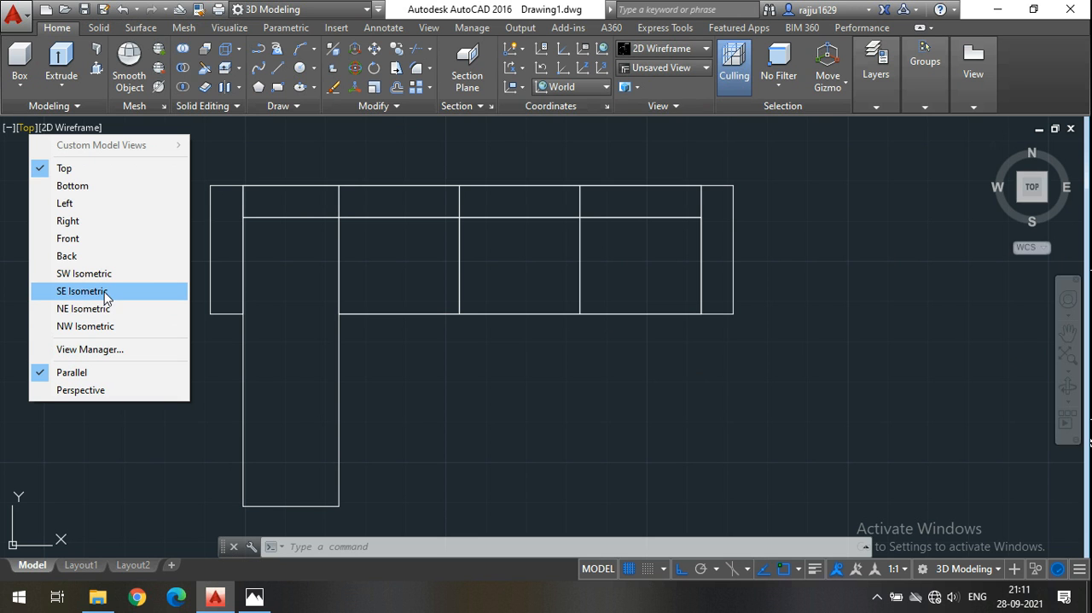
{"action": "left_click", "coordinate": [585, 433]}
{"action": "left_click", "coordinate": [507, 418]}
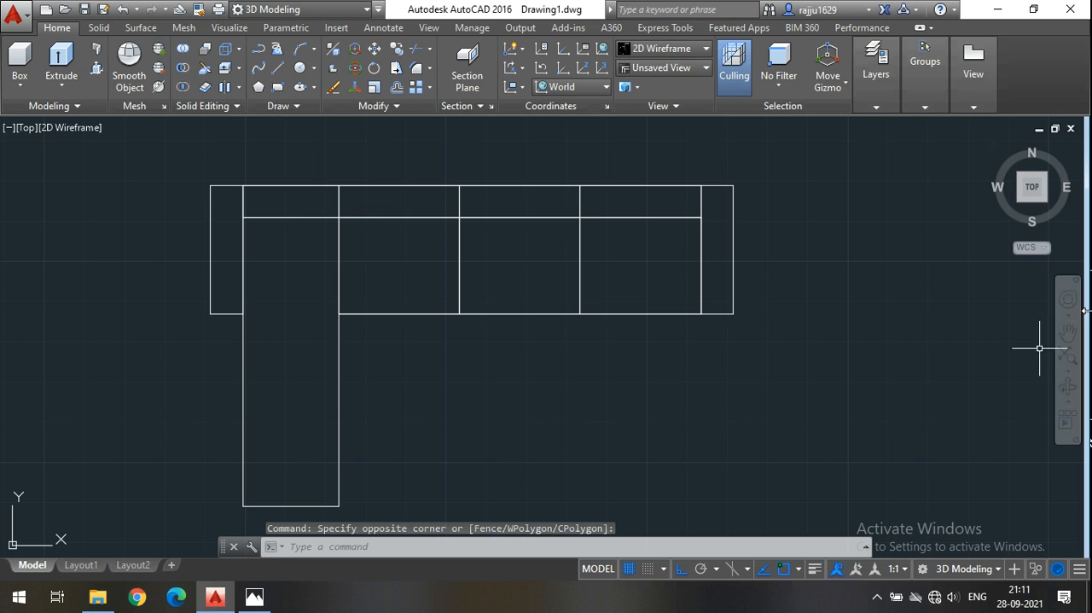
{"action": "left_click", "coordinate": [1045, 200]}
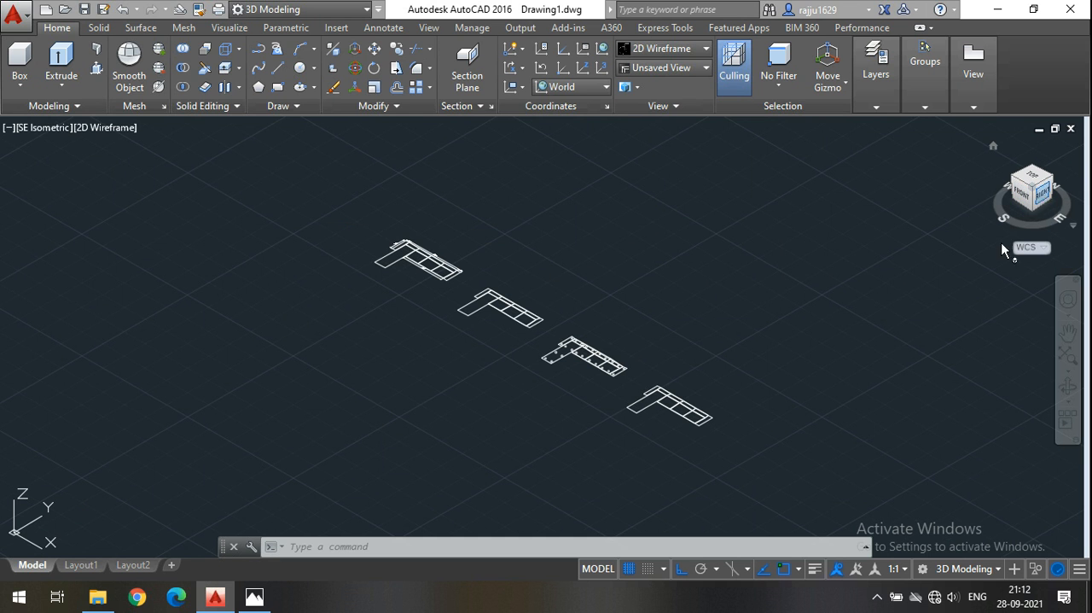
{"action": "scroll", "coordinate": [701, 439], "scroll_direction": "up", "scroll_amount": 5}
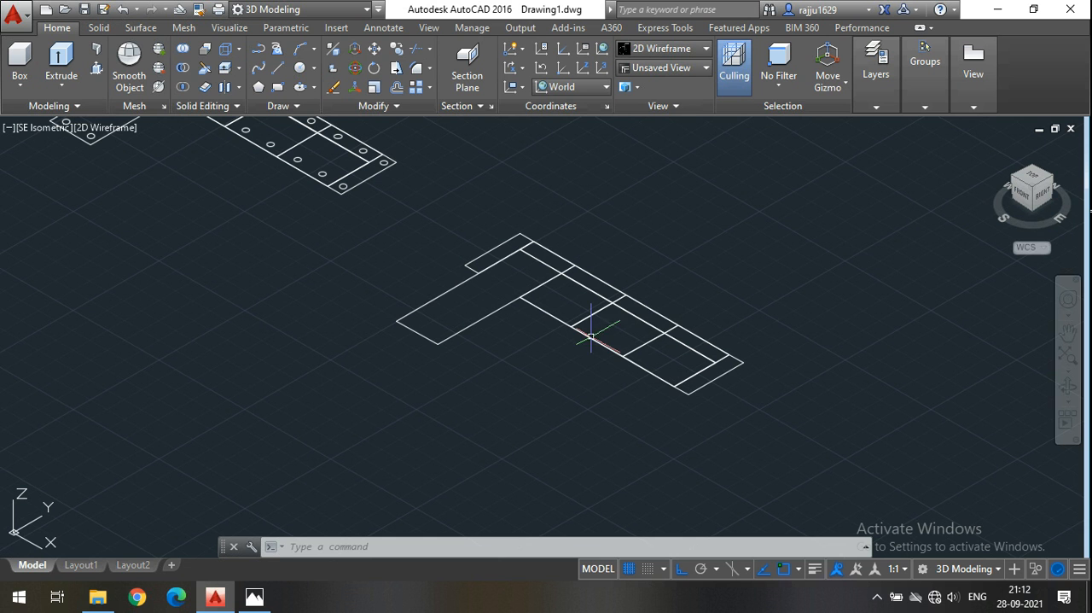
{"action": "scroll", "coordinate": [569, 365], "scroll_direction": "up", "scroll_amount": 8}
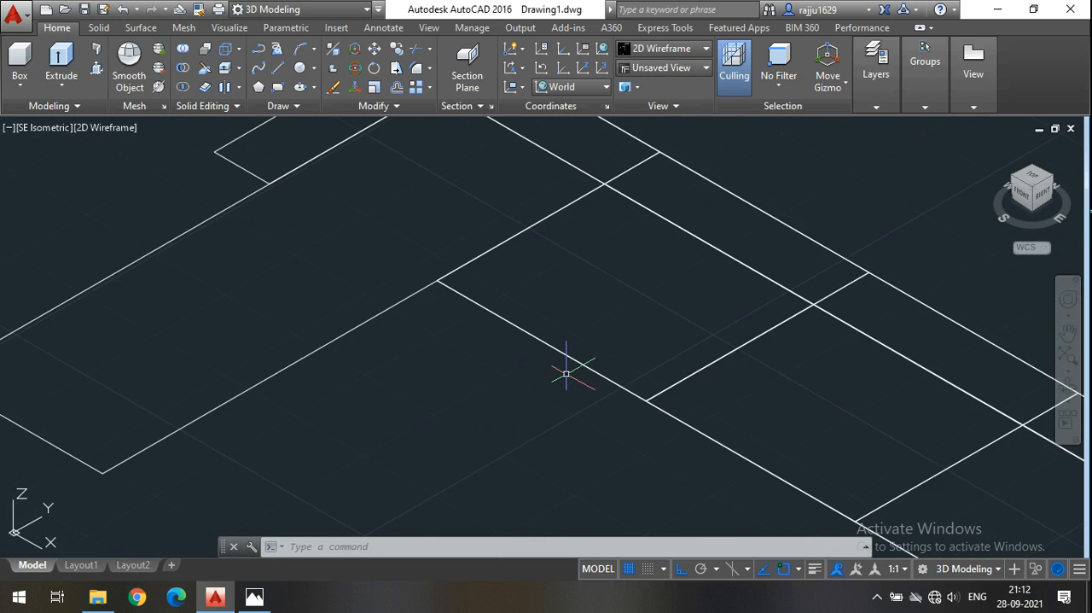
{"action": "scroll", "coordinate": [538, 344], "scroll_direction": "down", "scroll_amount": 7}
{"action": "middle_click_drag", "start_coordinate": [554, 429], "coordinate": [552, 415]}
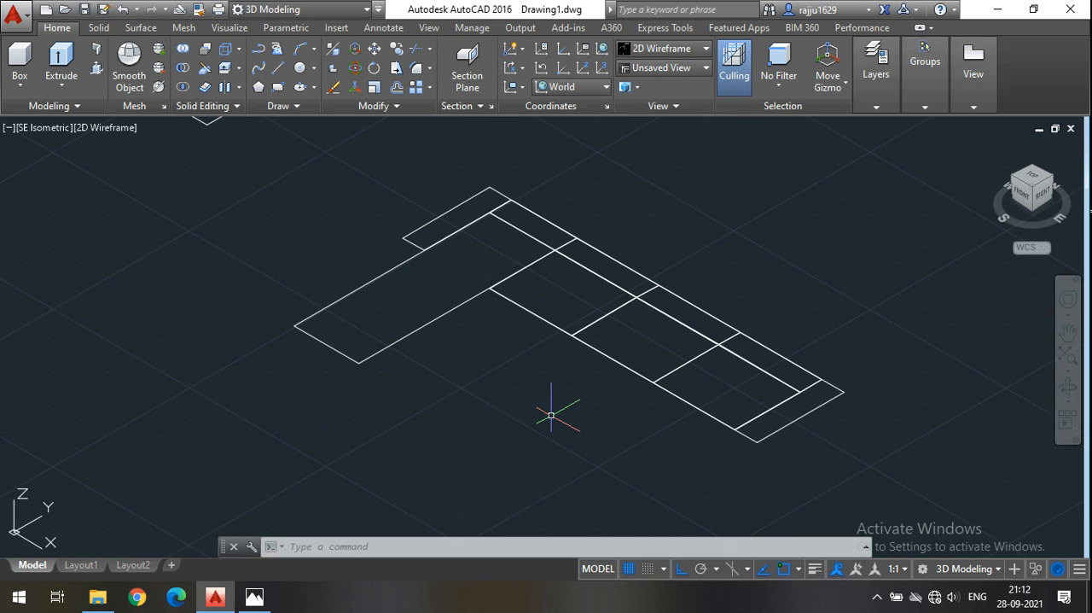
Inspect the sofa copy without circles and check whether the chaise seat's outline consists of separate lines.
{"action": "scroll", "coordinate": [516, 377], "scroll_direction": "down", "scroll_amount": 6}
{"action": "middle_click_drag", "start_coordinate": [344, 333], "coordinate": [392, 354]}
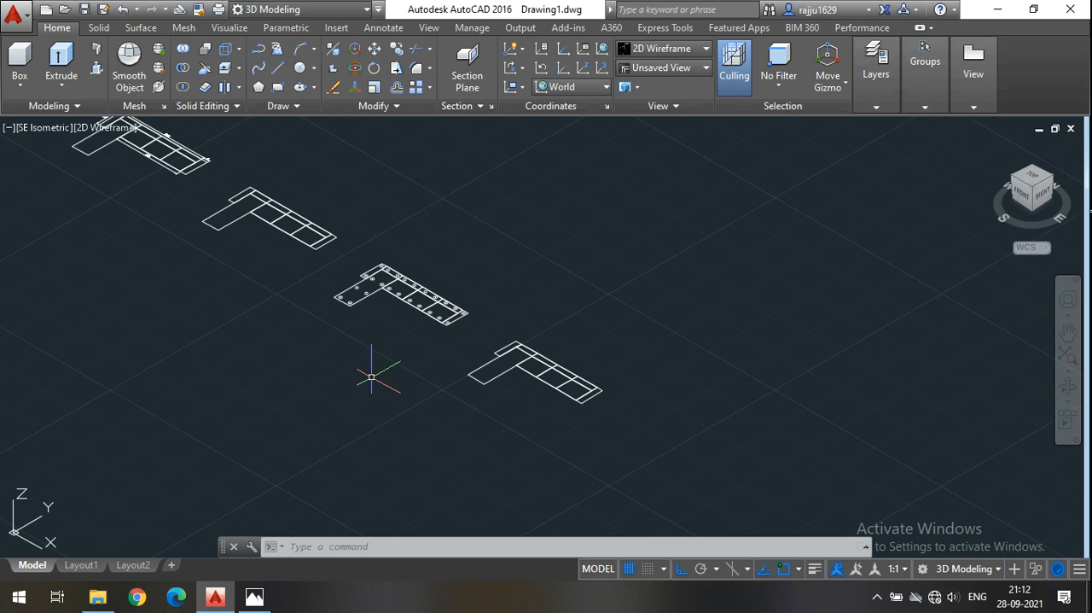
{"action": "scroll", "coordinate": [493, 408], "scroll_direction": "up", "scroll_amount": 5}
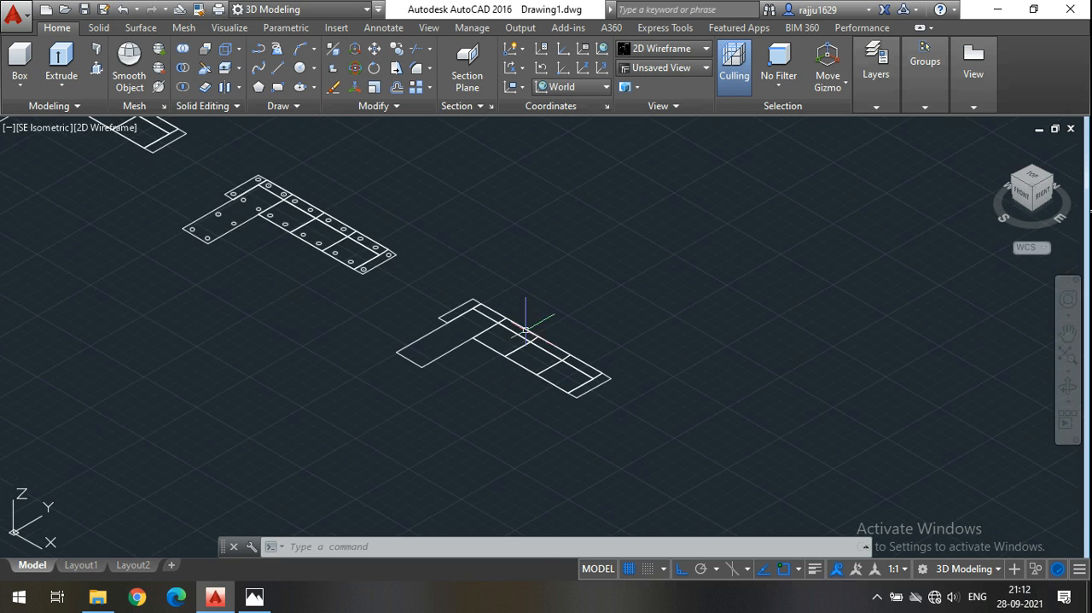
{"action": "middle_click_drag", "start_coordinate": [528, 325], "coordinate": [563, 263]}
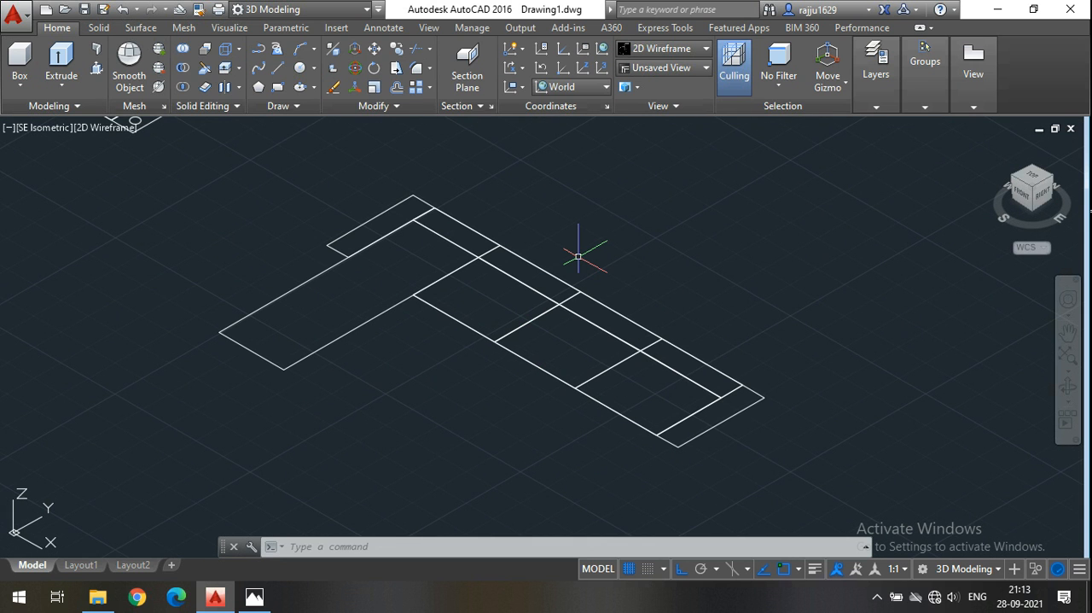
{"action": "scroll", "coordinate": [370, 298], "scroll_direction": "up", "scroll_amount": 2}
{"action": "mouse_move", "coordinate": [371, 298]}
{"action": "middle_mouse_down"}
{"action": "mouse_move", "coordinate": [390, 288]}
{"action": "mouse_move", "coordinate": [380, 293]}
{"action": "middle_mouse_up"}
{"action": "middle_click_drag", "start_coordinate": [419, 232], "coordinate": [390, 242]}
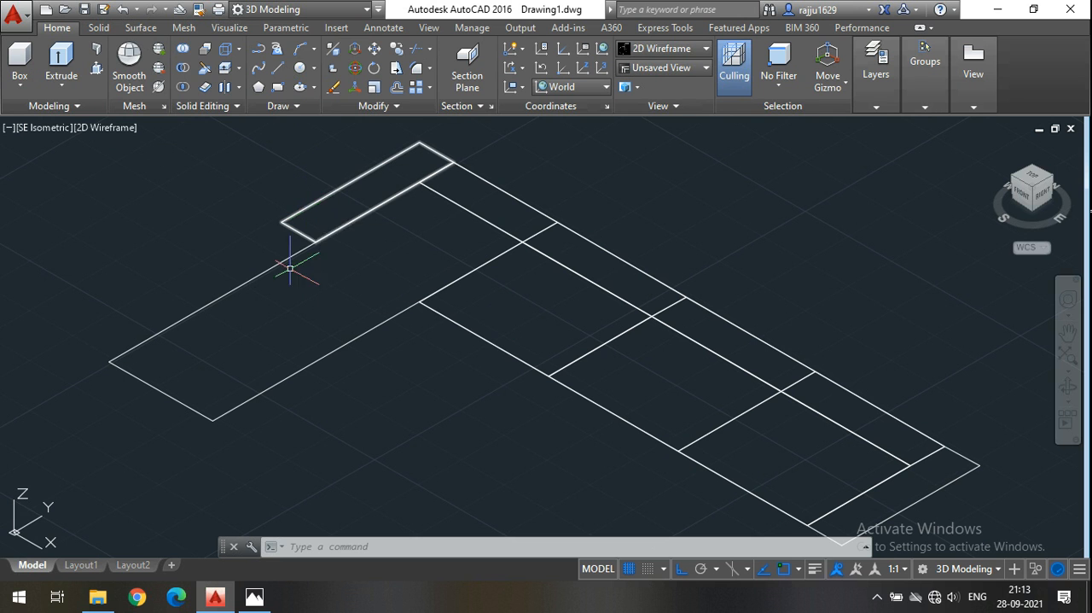
{"action": "left_click", "coordinate": [264, 271]}
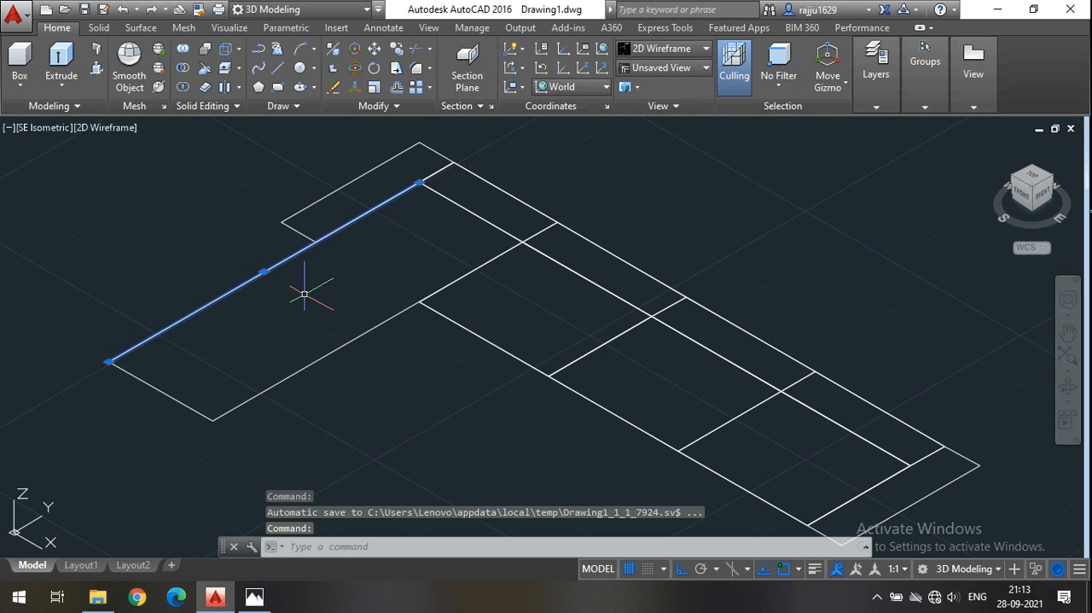
{"action": "key", "text": "Escape"}
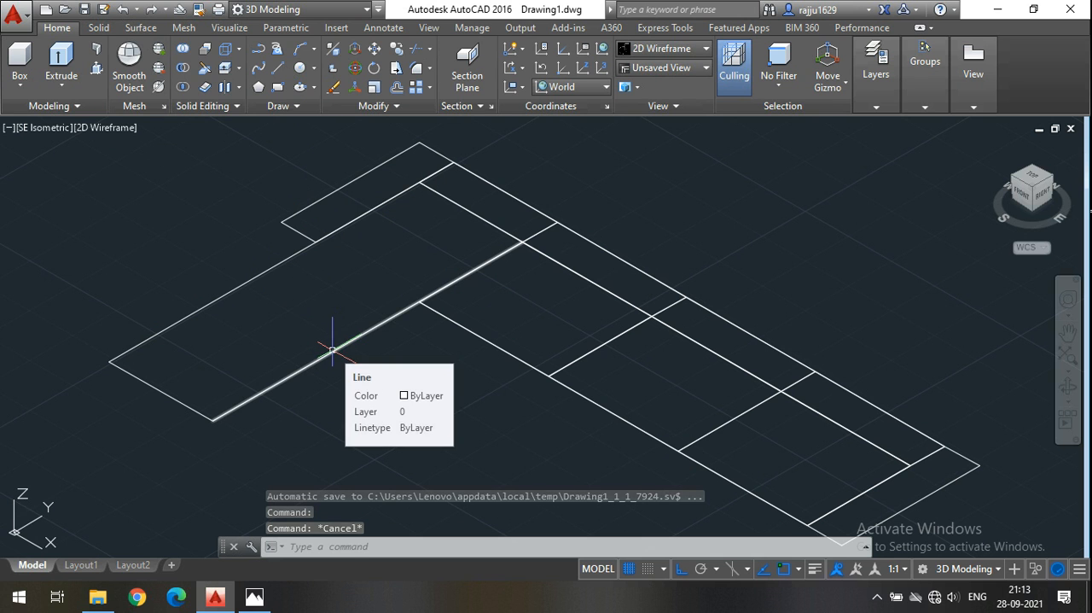
Draw a closed rectangle over the chaise seat, from its outer front corner to the diagonally opposite corner at the first seat's backrest.
{"action": "left_click", "coordinate": [277, 87]}
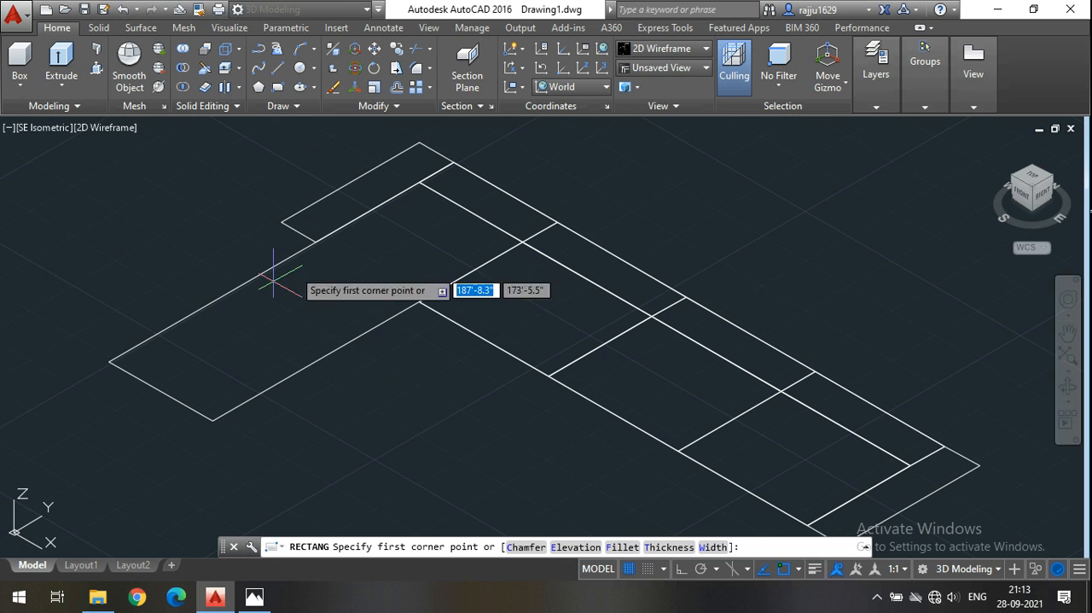
{"action": "left_click", "coordinate": [110, 361]}
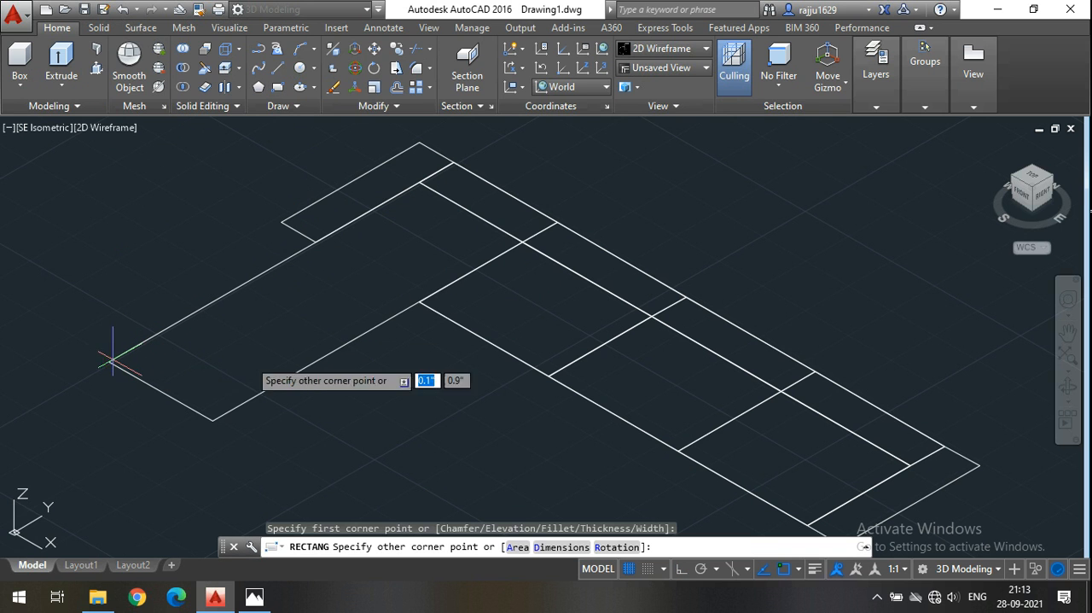
{"action": "left_click", "coordinate": [522, 243]}
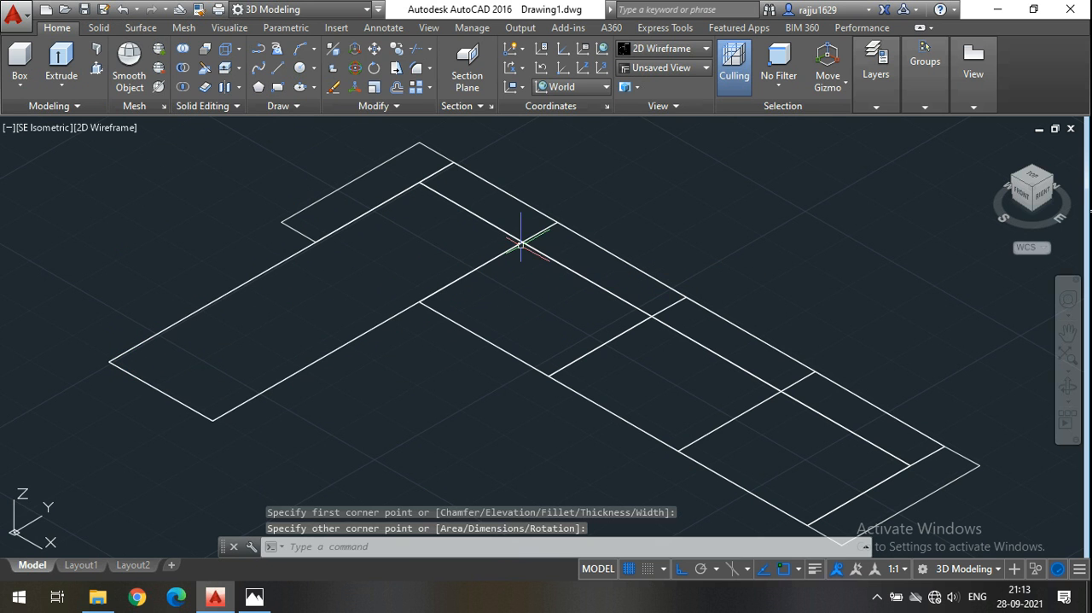
Select the chaise rectangle together with the three seat rectangles.
{"action": "left_click", "coordinate": [378, 324]}
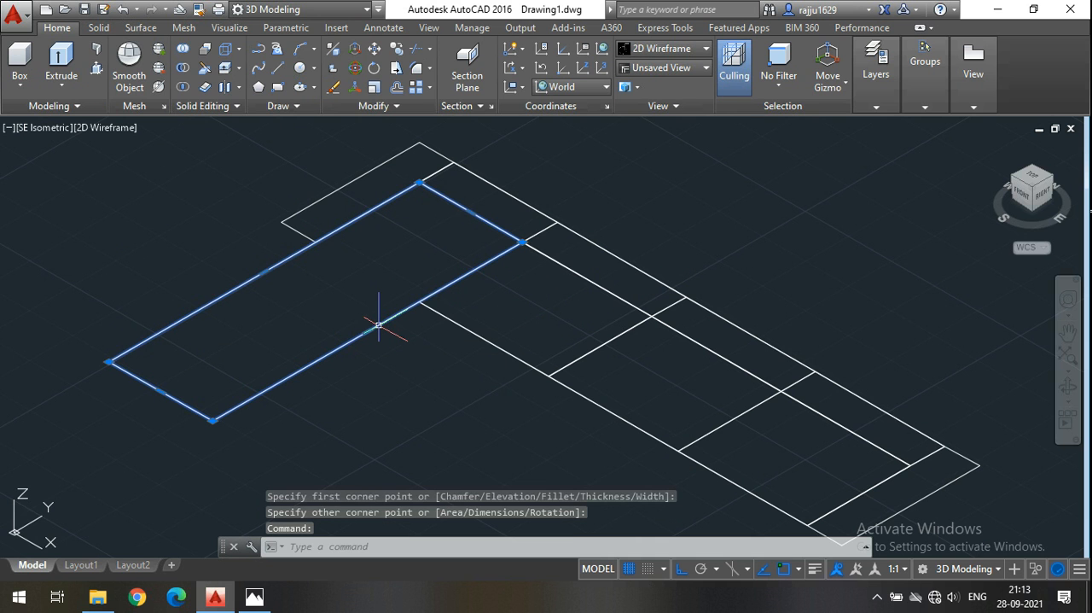
{"action": "left_click", "coordinate": [469, 325]}
{"action": "left_click", "coordinate": [641, 423]}
{"action": "left_click", "coordinate": [728, 470]}
{"action": "middle_click_drag", "start_coordinate": [523, 451], "coordinate": [526, 427]}
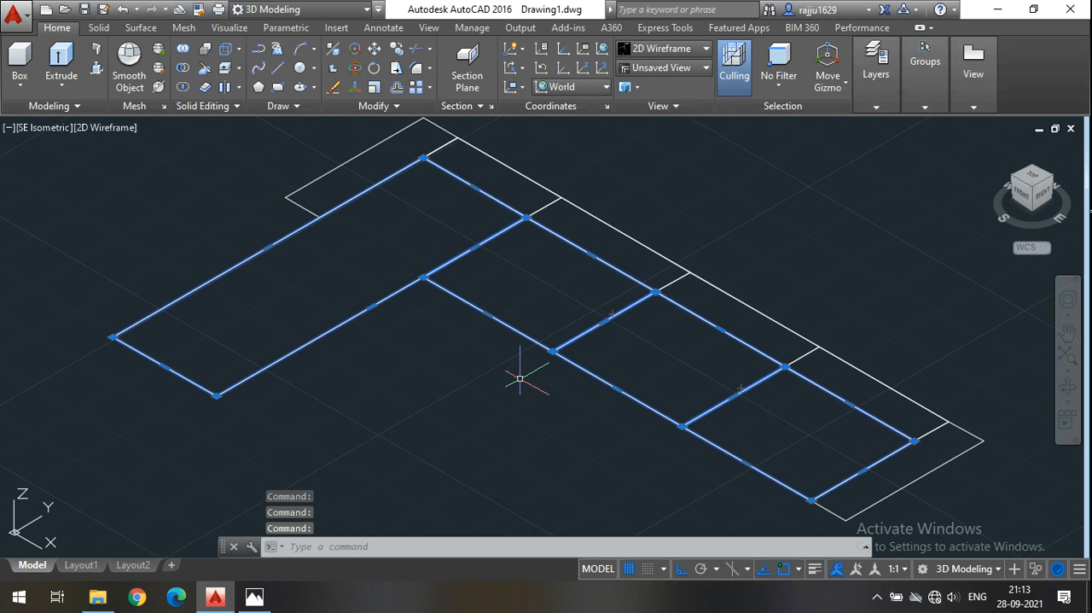
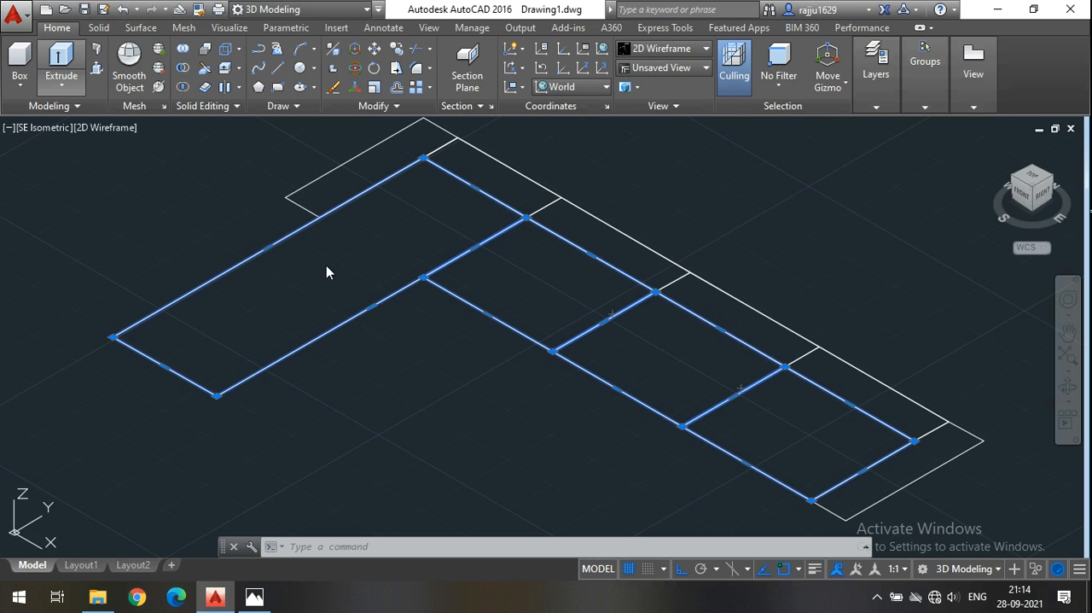
Extrude the chaise and three seat rectangles upward by 1'.
{"action": "left_click", "coordinate": [77, 62]}
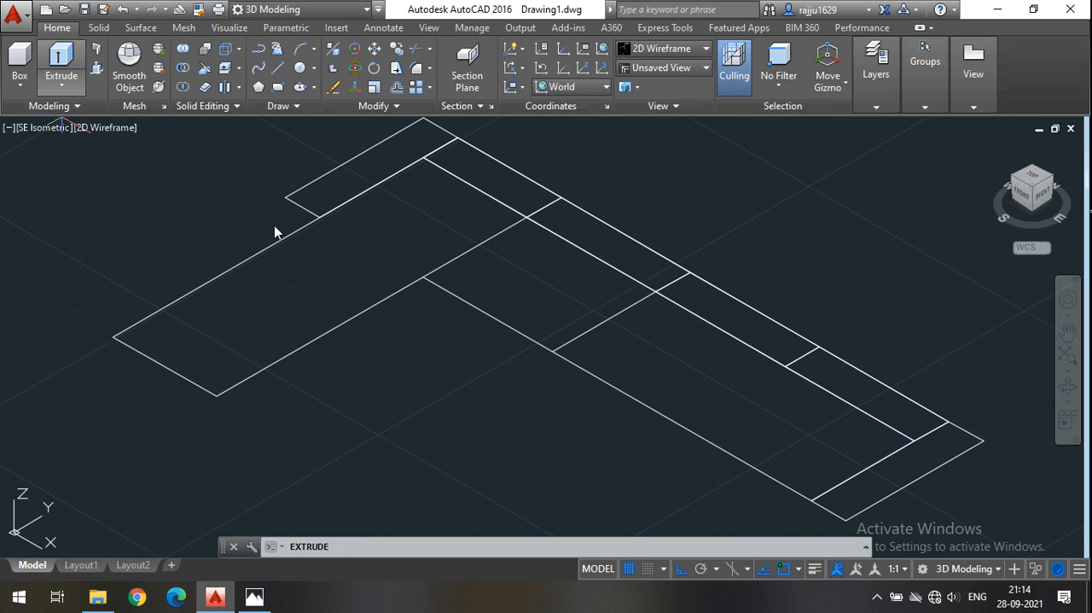
{"action": "mouse_move", "coordinate": [445, 223]}
{"action": "middle_mouse_down"}
{"action": "mouse_move", "coordinate": [458, 266]}
{"action": "mouse_move", "coordinate": [446, 262]}
{"action": "middle_mouse_up"}
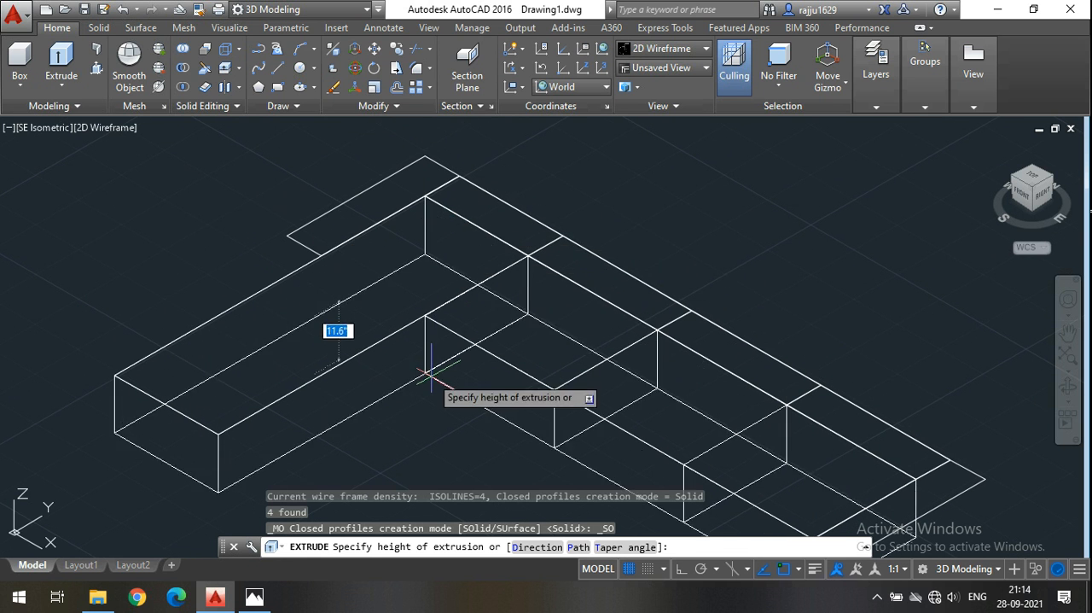
{"action": "mouse_move", "coordinate": [437, 382]}
{"action": "middle_mouse_down"}
{"action": "mouse_move", "coordinate": [411, 304]}
{"action": "mouse_move", "coordinate": [434, 357]}
{"action": "middle_mouse_up"}
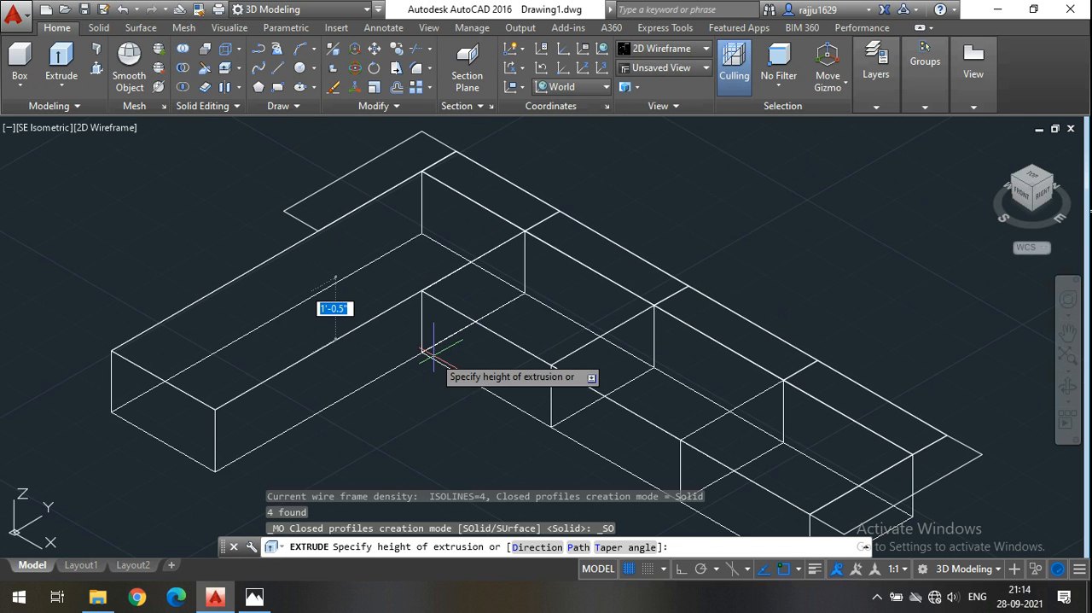
{"action": "middle_click_drag", "start_coordinate": [422, 254], "coordinate": [417, 272]}
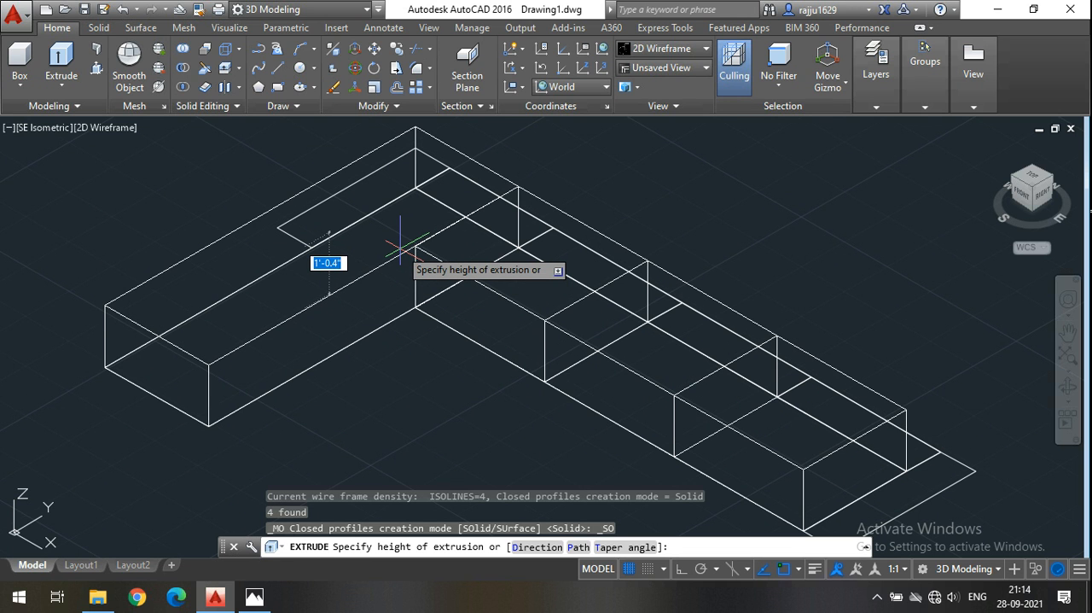
{"action": "type", "text": "1'"}
{"action": "key", "text": "Return"}
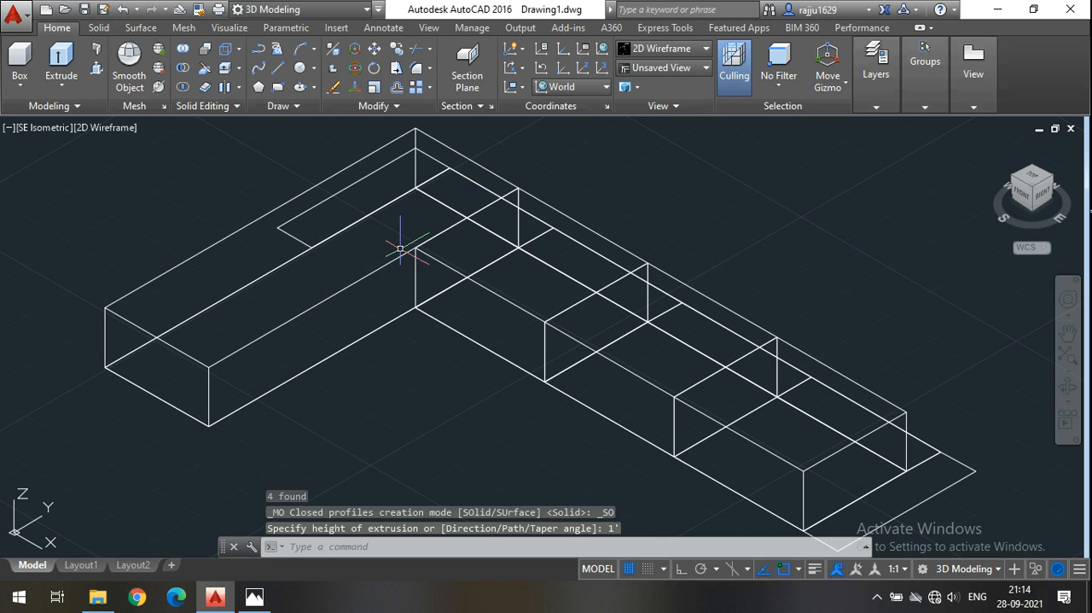
Orbit around to the sofa's backrest side and display the model in the Conceptual visual style.
{"action": "scroll", "coordinate": [344, 210], "scroll_direction": "down", "scroll_amount": 3}
{"action": "scroll", "coordinate": [370, 361], "scroll_direction": "up", "scroll_amount": 1}
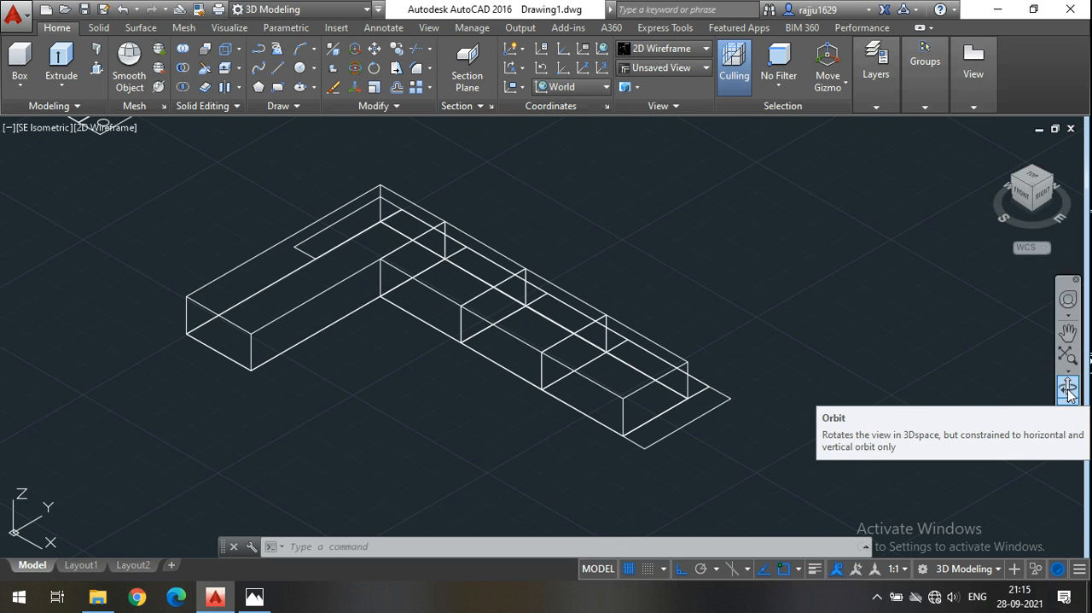
{"action": "left_click", "coordinate": [1068, 389]}
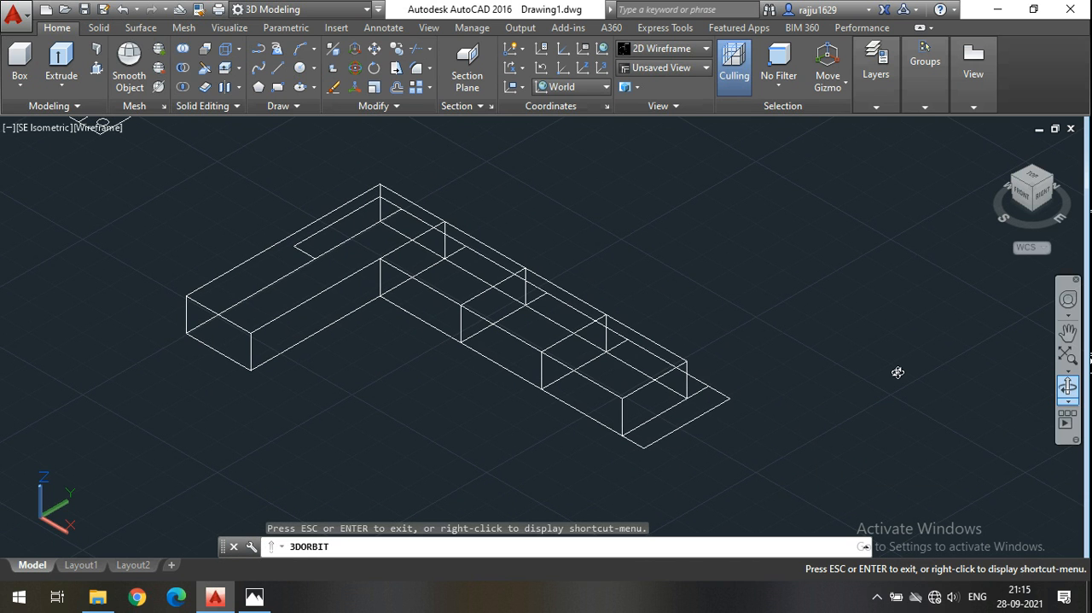
{"action": "left_click_drag", "start_coordinate": [897, 373], "coordinate": [710, 365]}
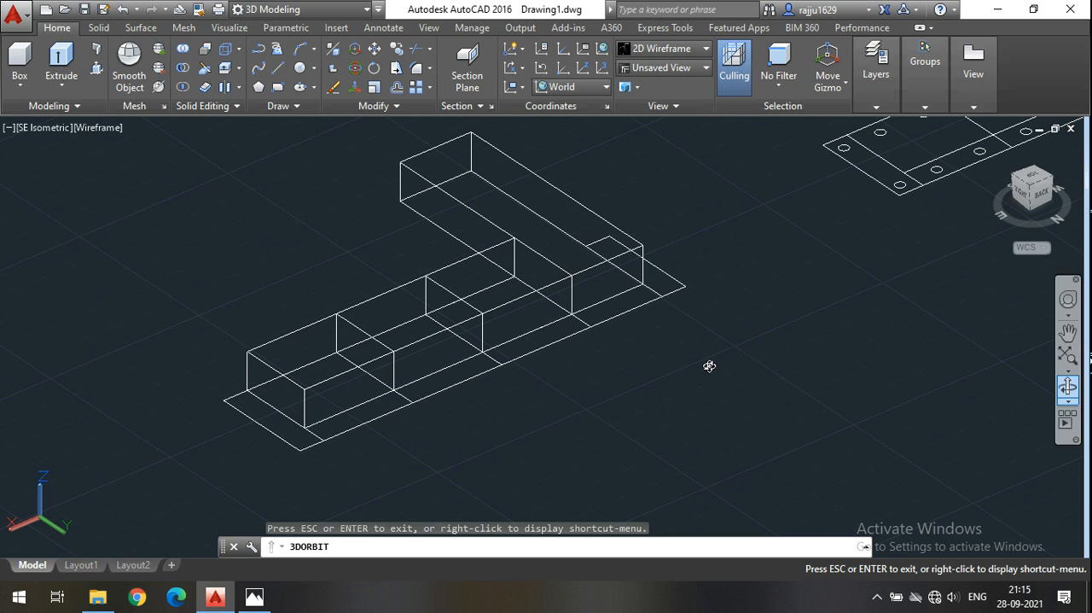
{"action": "key", "text": "Escape"}
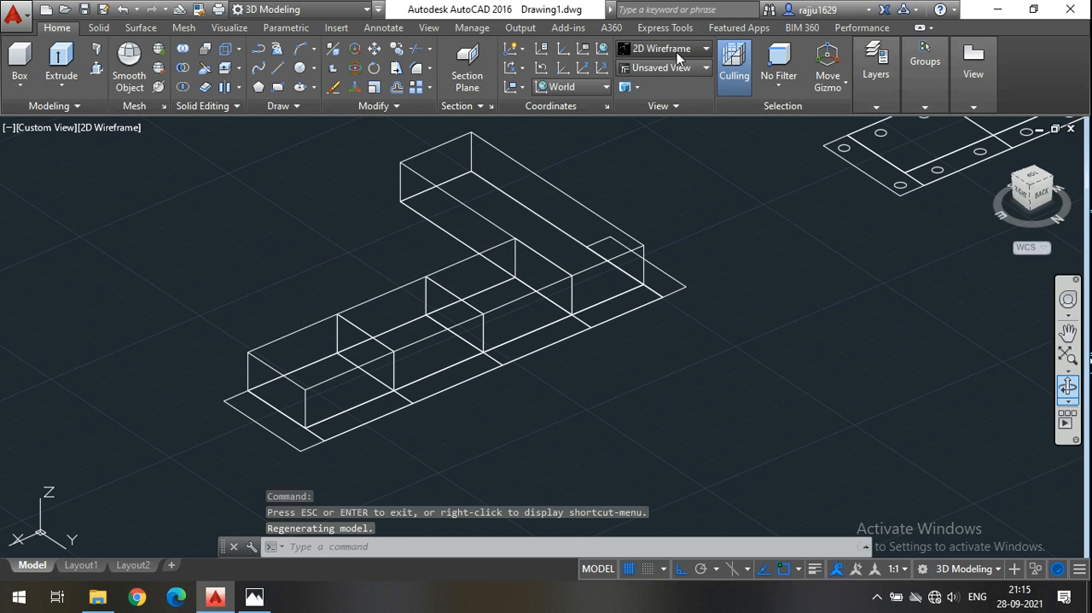
{"action": "left_click", "coordinate": [669, 49]}
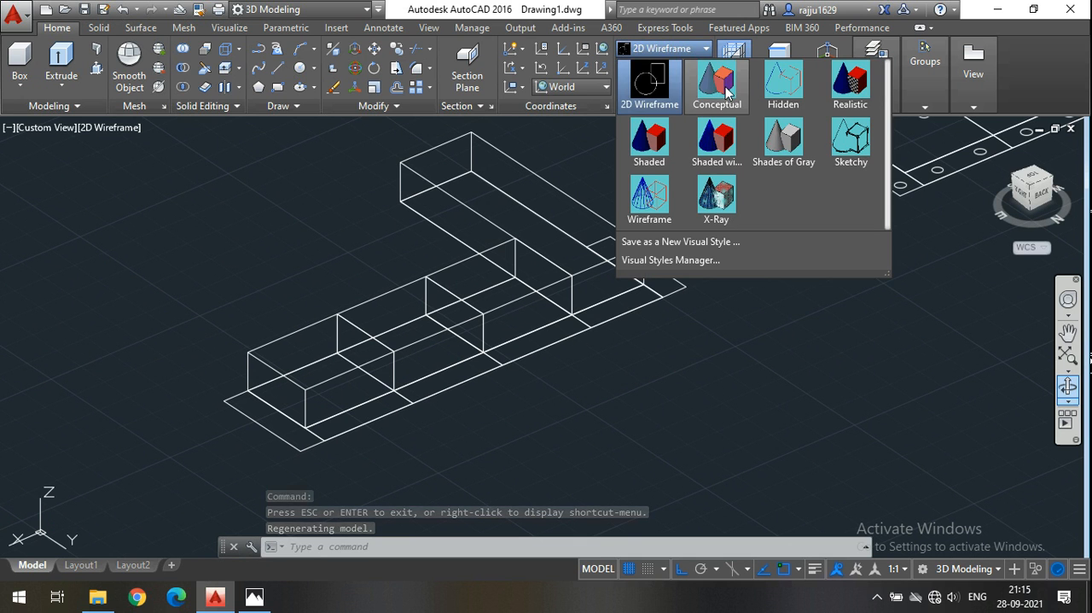
{"action": "left_click", "coordinate": [802, 333]}
{"action": "left_click", "coordinate": [664, 45]}
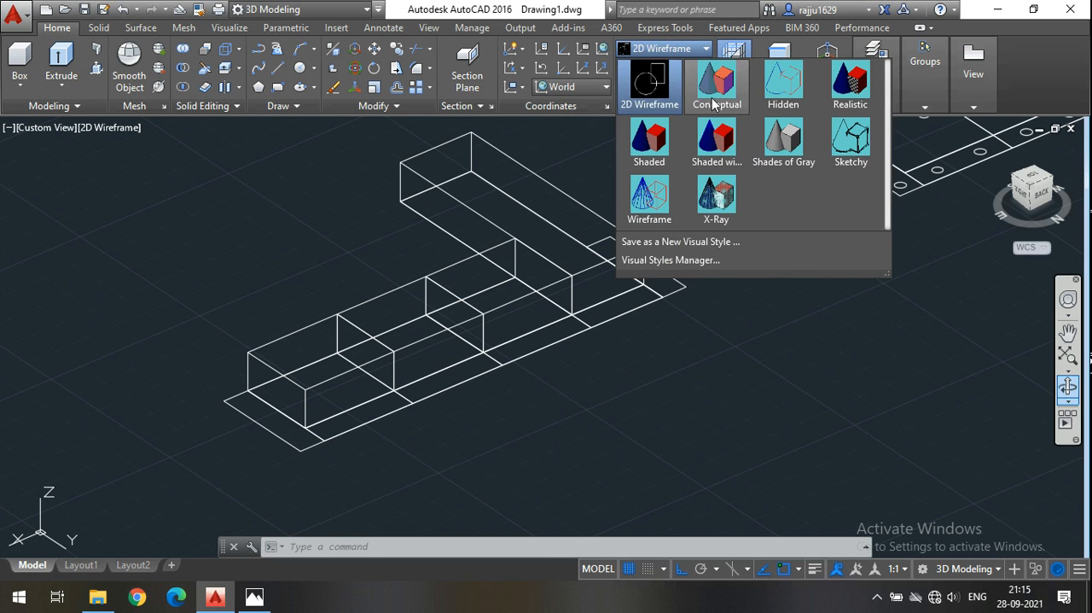
{"action": "left_click", "coordinate": [711, 97]}
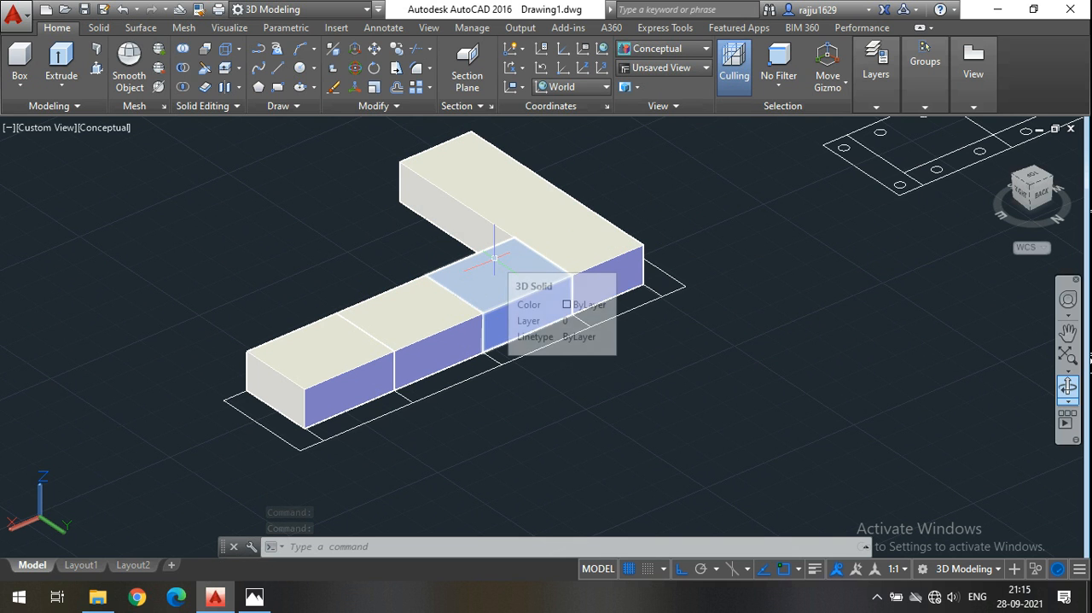
{"action": "left_click", "coordinate": [639, 292]}
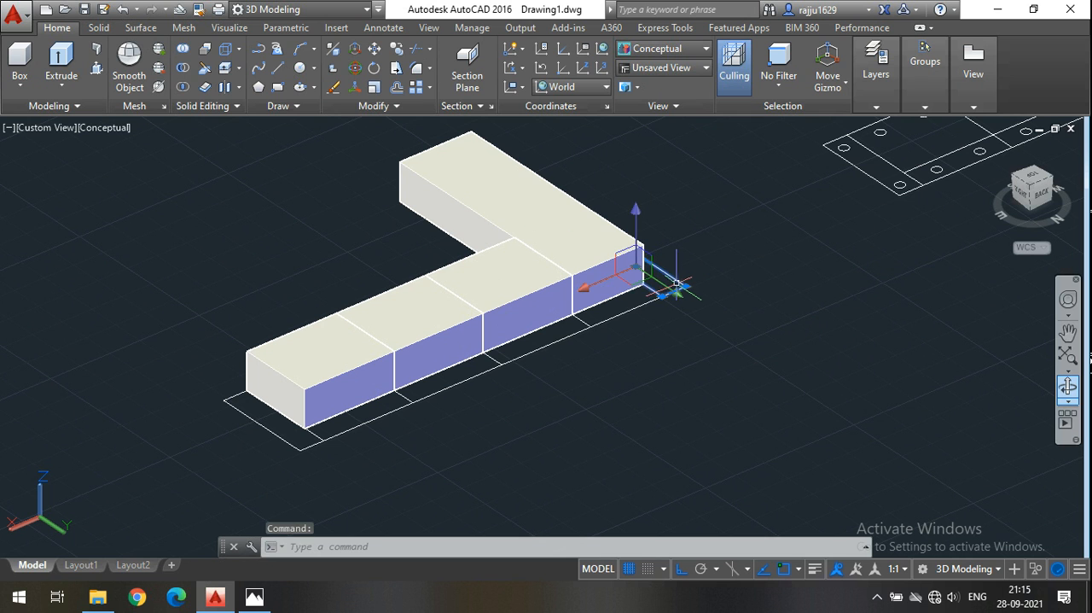
{"action": "left_click", "coordinate": [401, 394], "text": "ctrl"}
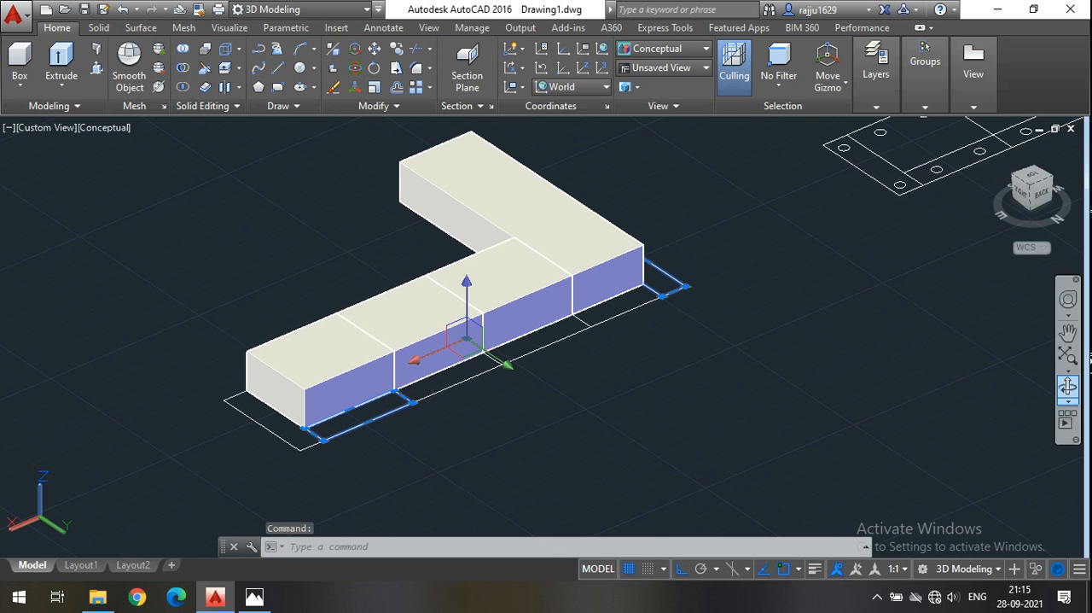
{"action": "left_click", "coordinate": [497, 364], "text": "ctrl"}
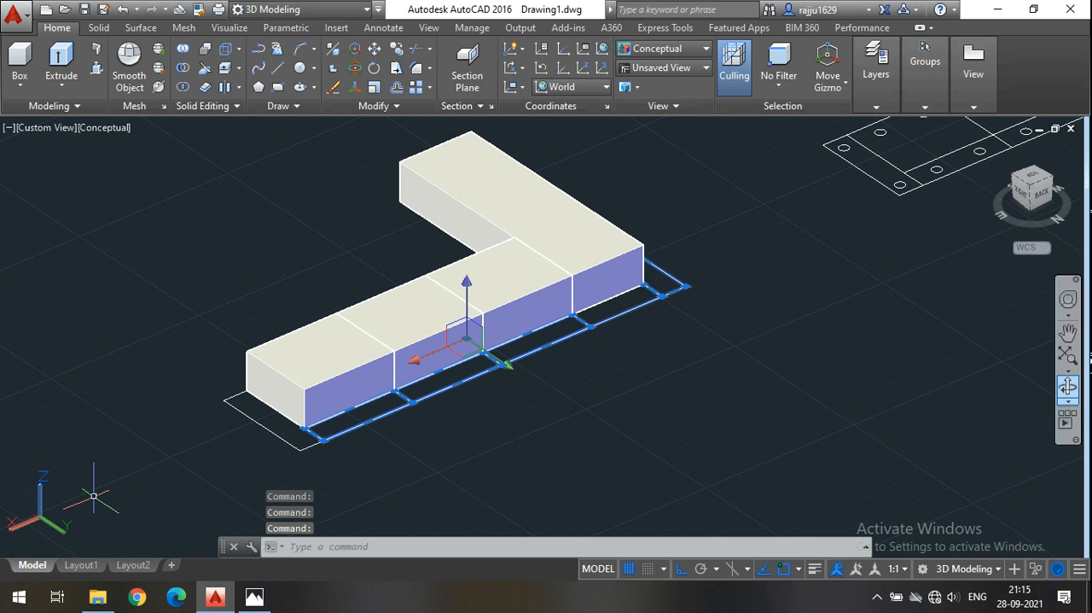
{"action": "scroll", "coordinate": [649, 300], "scroll_direction": "up", "scroll_amount": 2}
{"action": "key", "text": "Escape"}
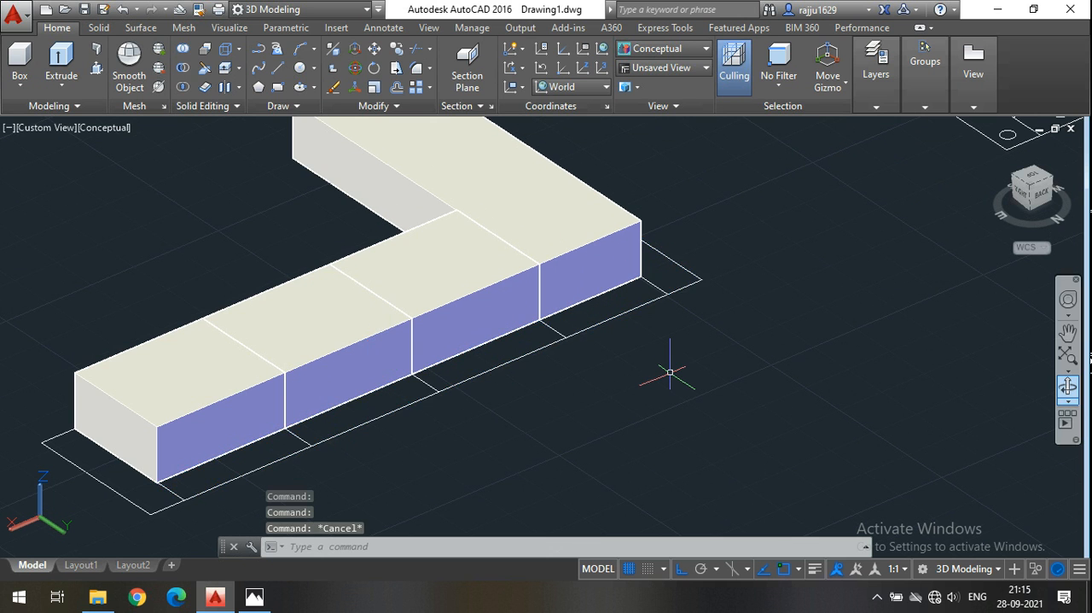
{"action": "left_click", "coordinate": [678, 287]}
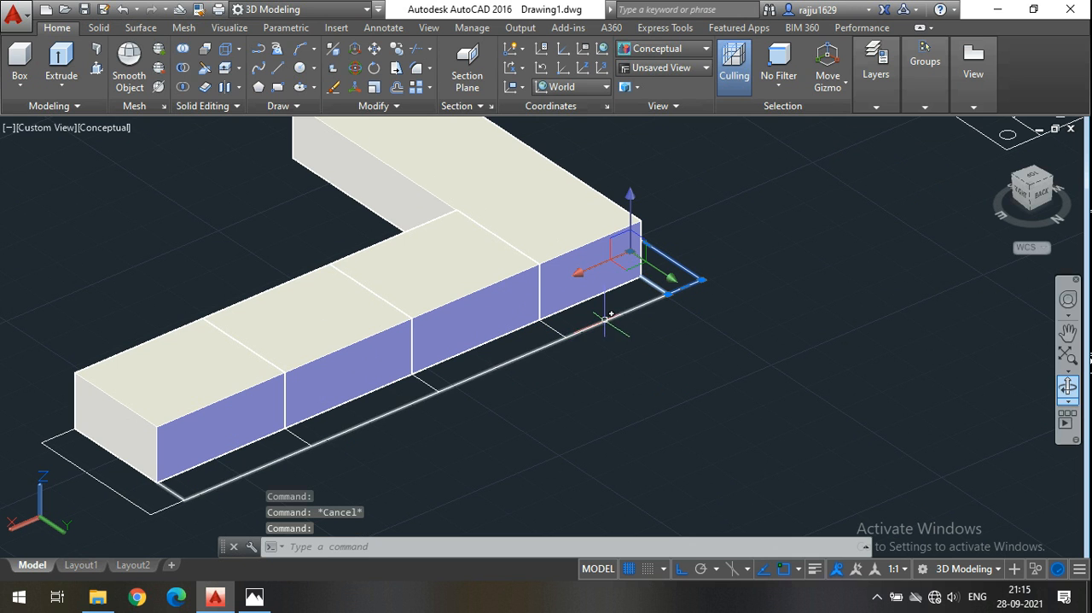
{"action": "key", "text": "Escape"}
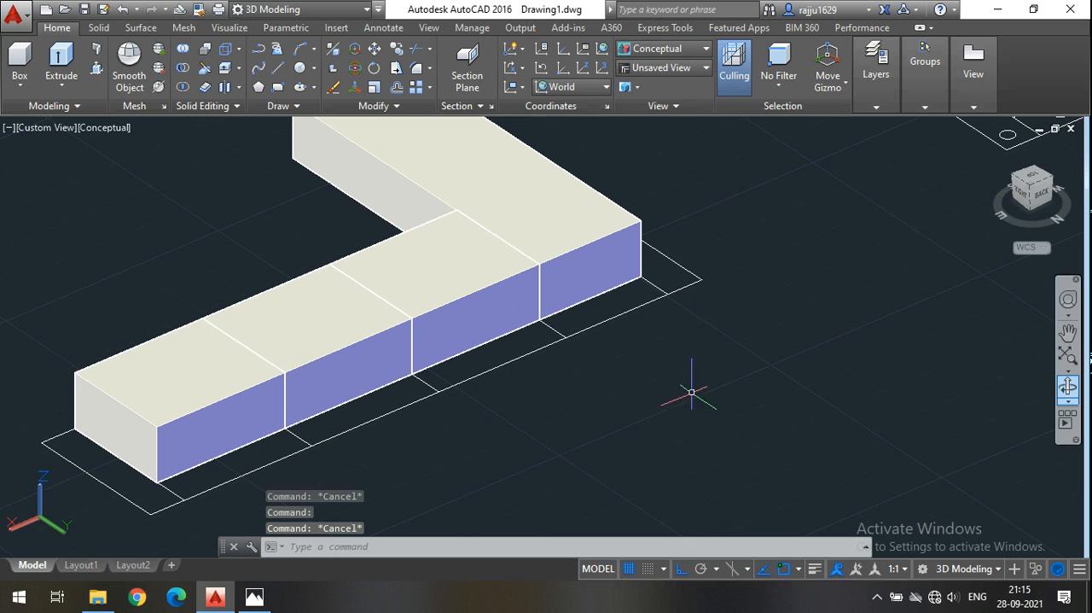
Draw a 2' by 8" rectangle over the backrest section behind the chaise, between the first seat's rear corner and the chaise-side armrest's rear corner.
{"action": "left_click", "coordinate": [277, 87]}
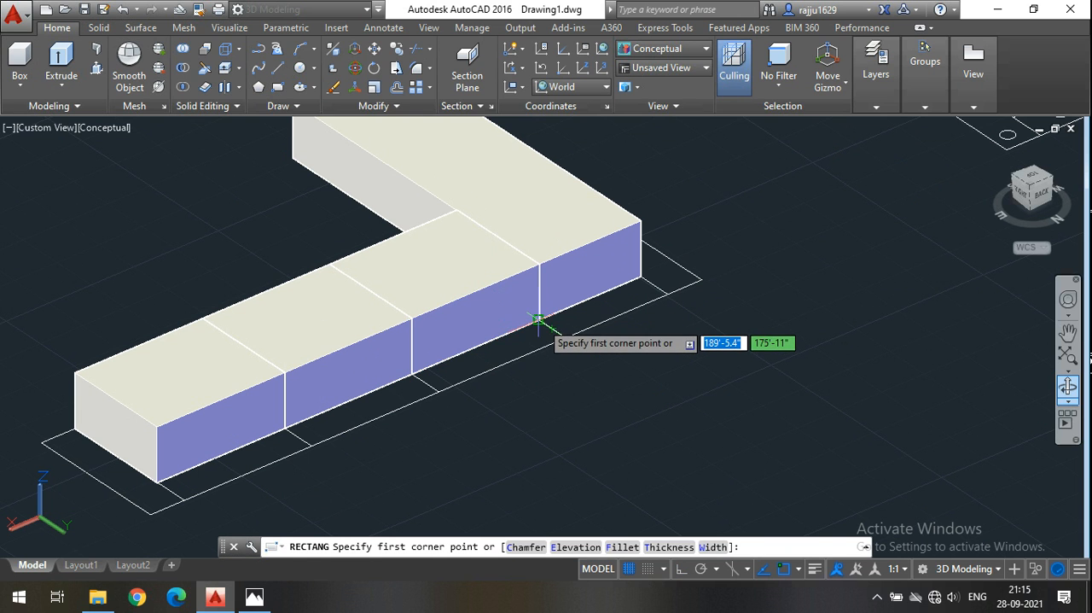
{"action": "left_click", "coordinate": [611, 321]}
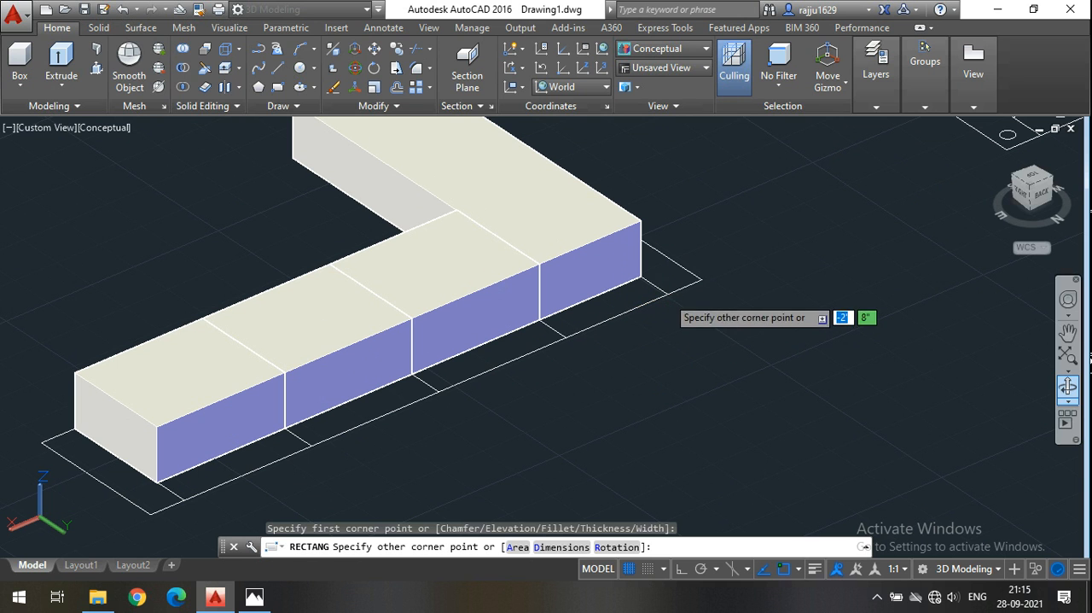
{"action": "left_click", "coordinate": [669, 294]}
{"action": "left_click", "coordinate": [687, 269]}
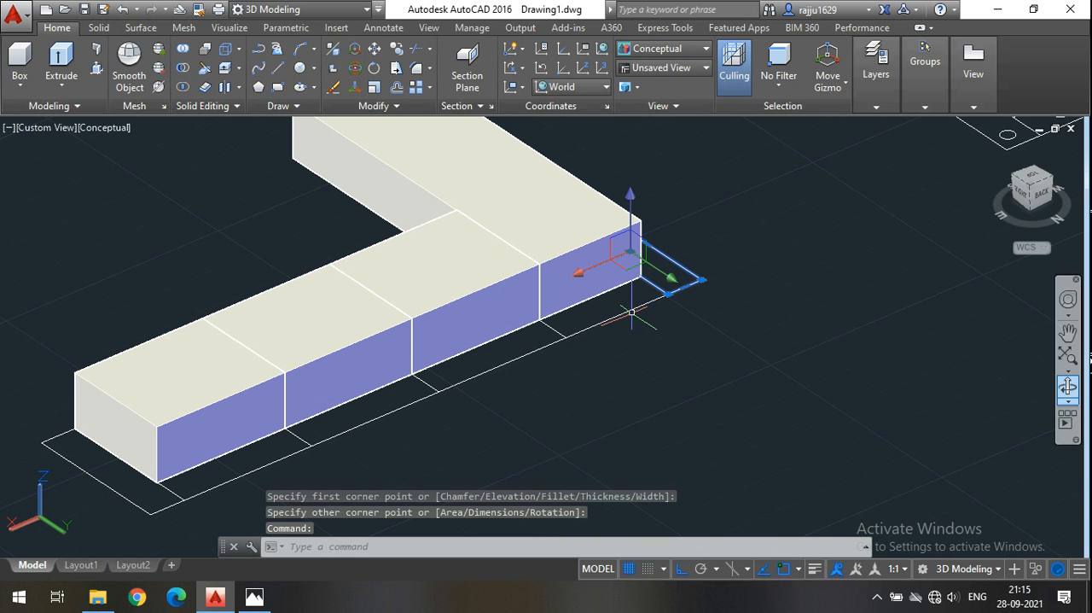
{"action": "left_click", "coordinate": [92, 437]}
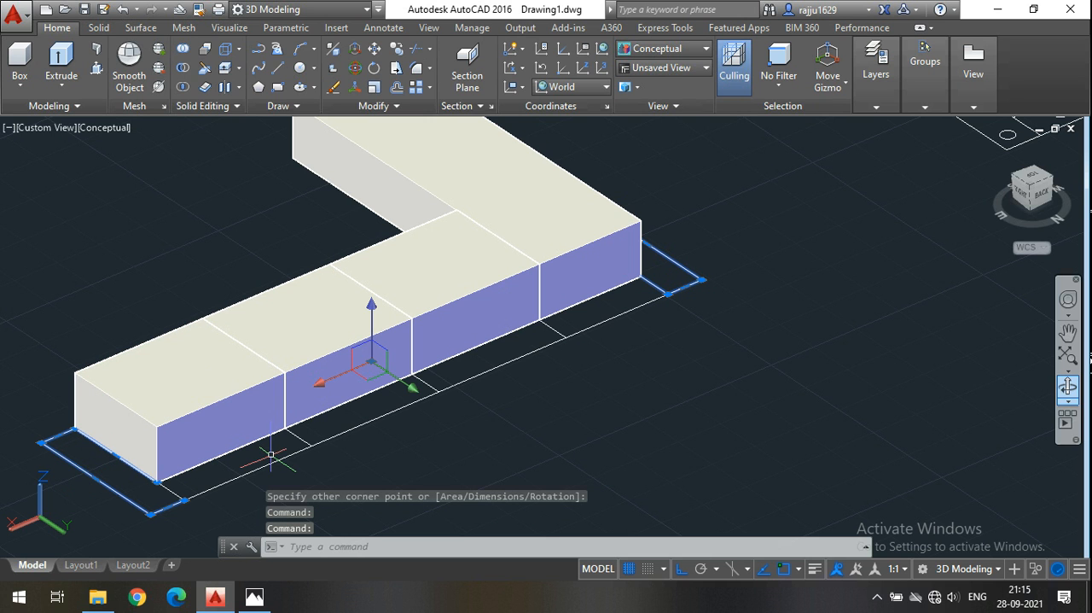
{"action": "key", "text": "Escape"}
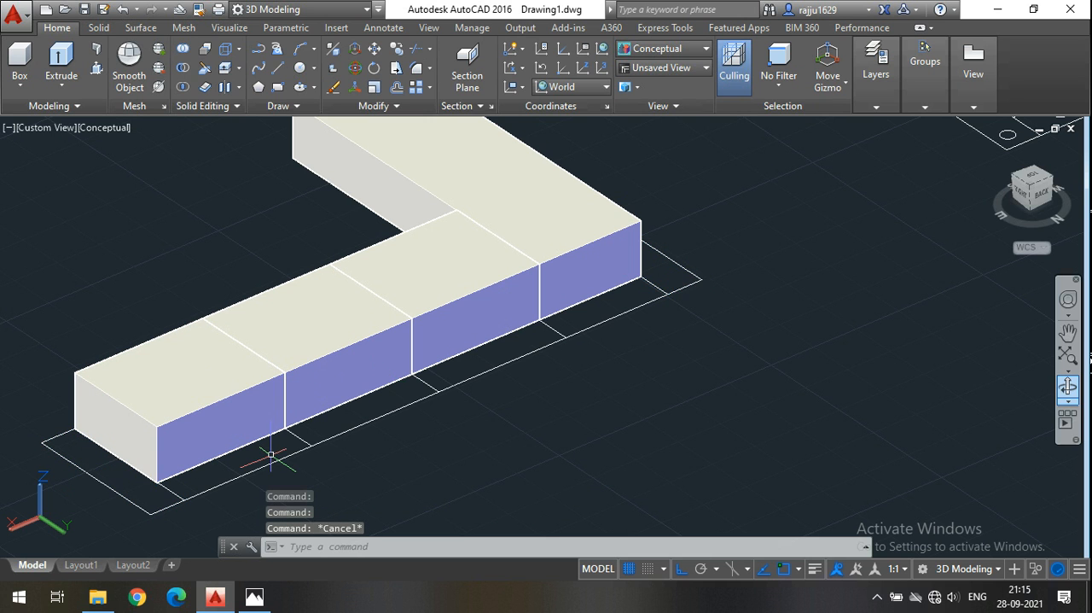
Stretch the third-seat armrest outline's vertex from the seat's rear corner to the armrest's inner rear corner, completing its rectangle.
{"action": "left_click", "coordinate": [56, 435]}
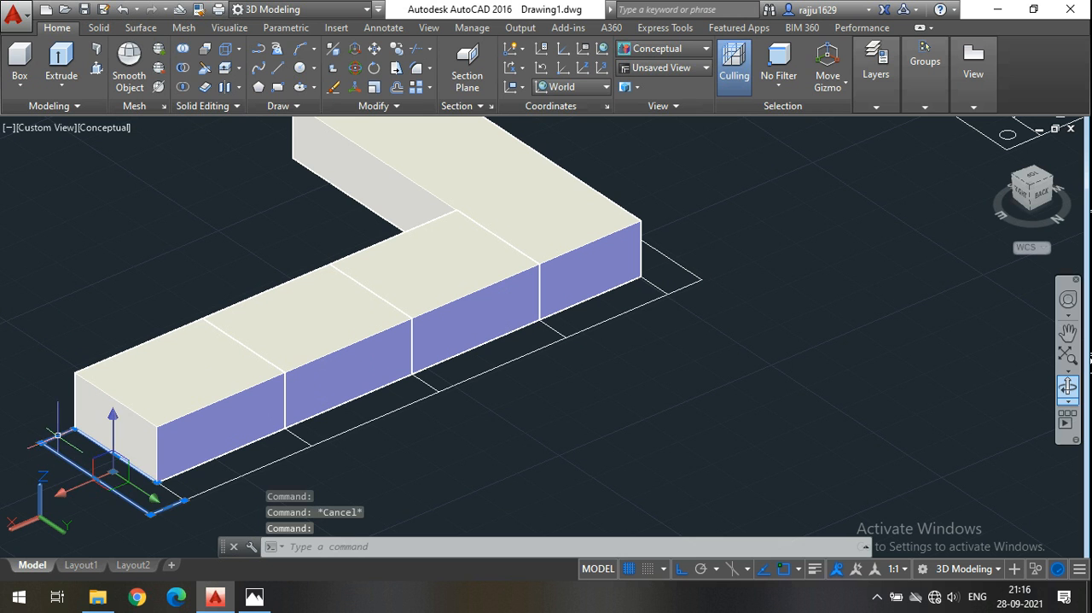
{"action": "left_click", "coordinate": [184, 500]}
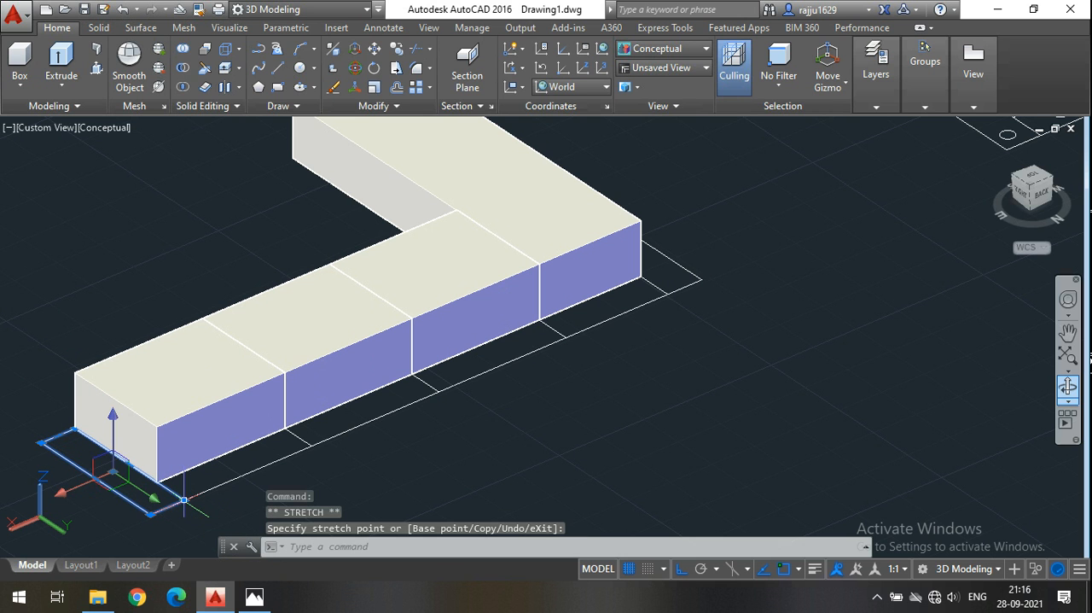
{"action": "key", "text": "Escape"}
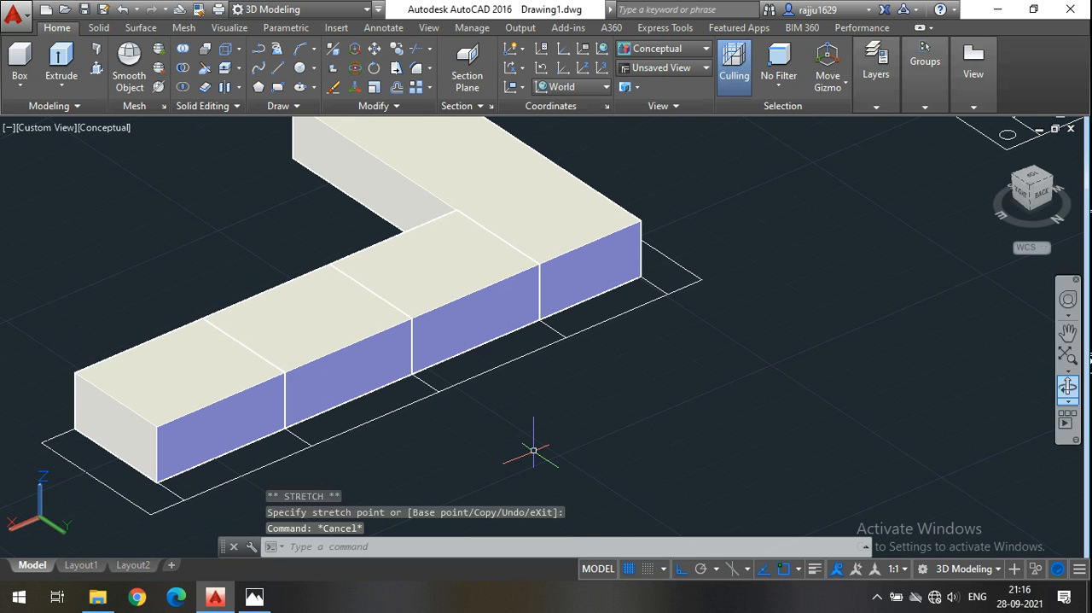
Extrude the two armrest outlines at both ends of the sofa upward by 1'6".
{"action": "scroll", "coordinate": [715, 277], "scroll_direction": "down", "scroll_amount": 3}
{"action": "left_click", "coordinate": [715, 277]}
{"action": "scroll", "coordinate": [715, 277], "scroll_direction": "up", "scroll_amount": 3}
{"action": "left_click", "coordinate": [315, 410]}
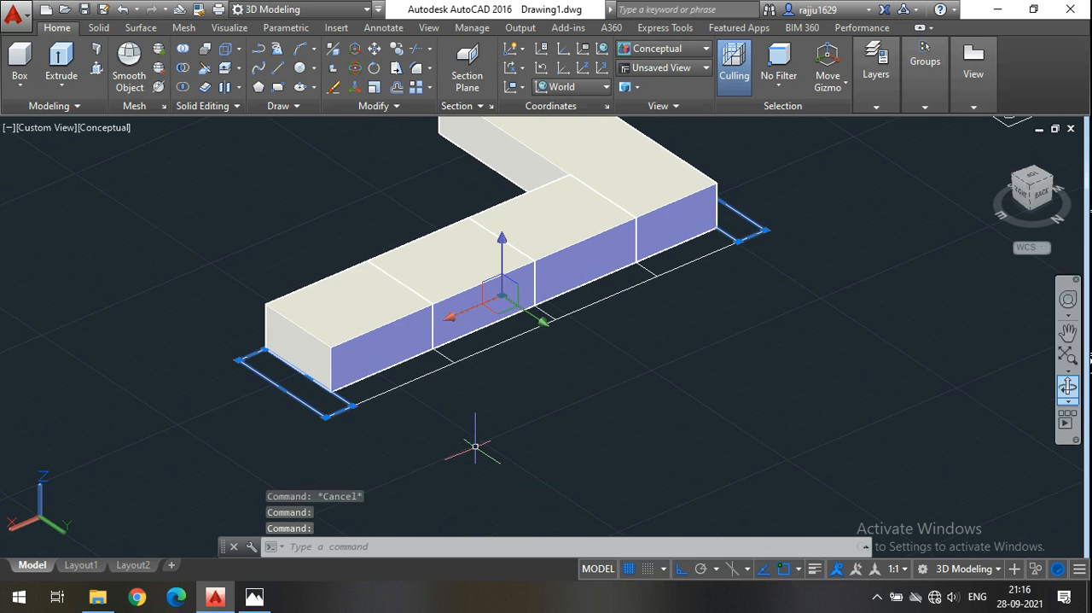
{"action": "middle_click_drag", "start_coordinate": [119, 322], "coordinate": [90, 359]}
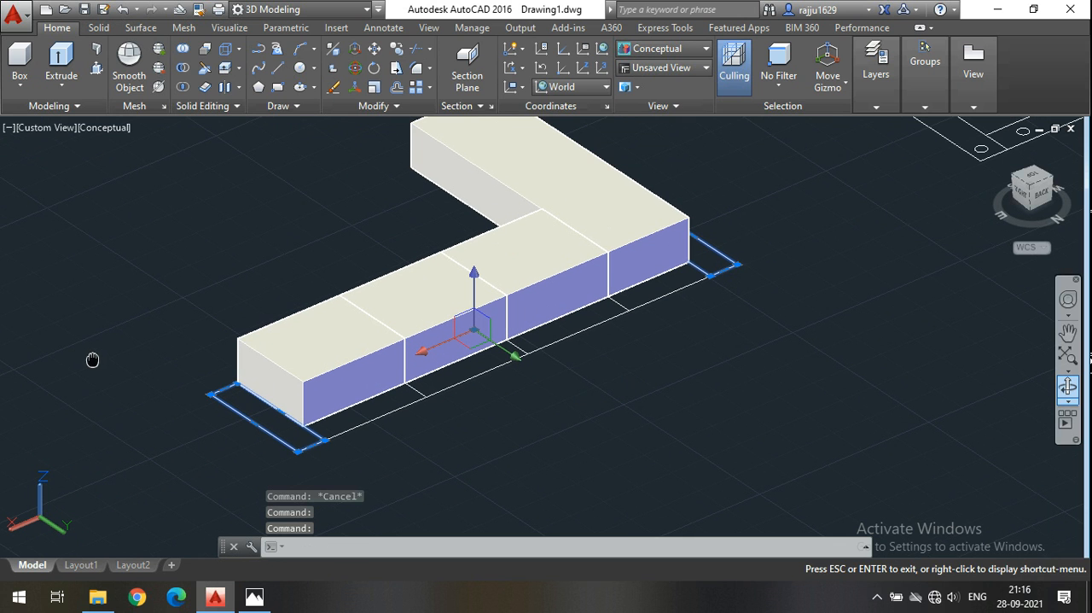
{"action": "left_click", "coordinate": [60, 62]}
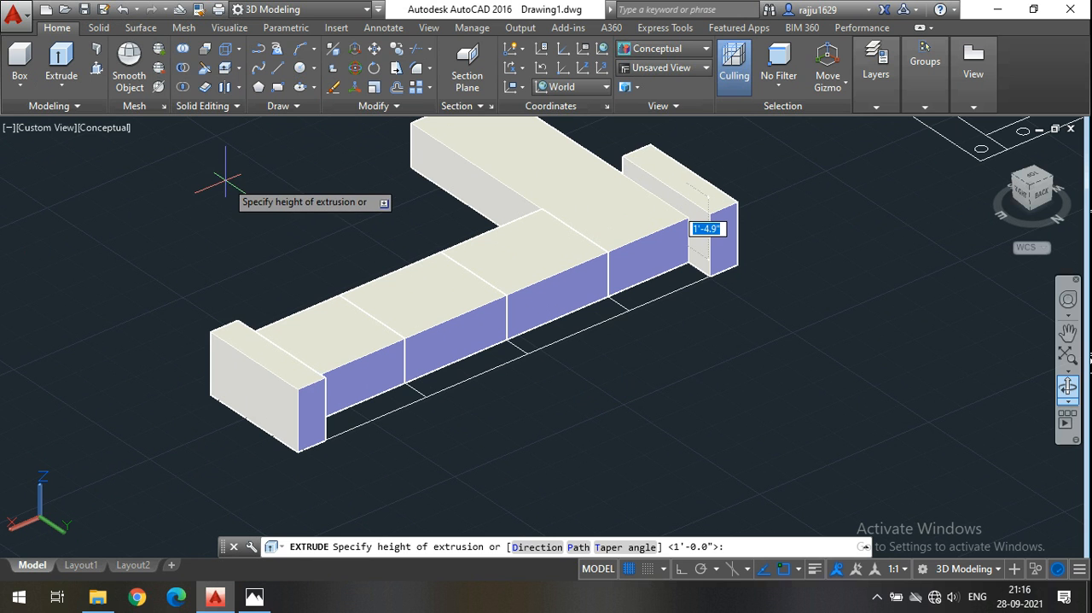
{"action": "middle_click_drag", "start_coordinate": [229, 177], "coordinate": [165, 242]}
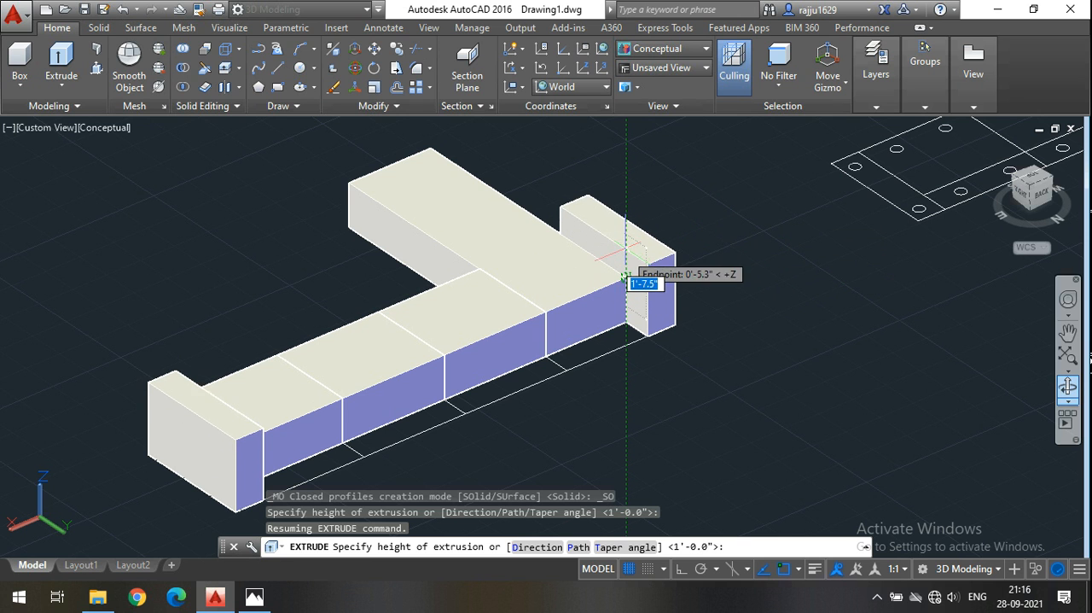
{"action": "type", "text": "1'6"}
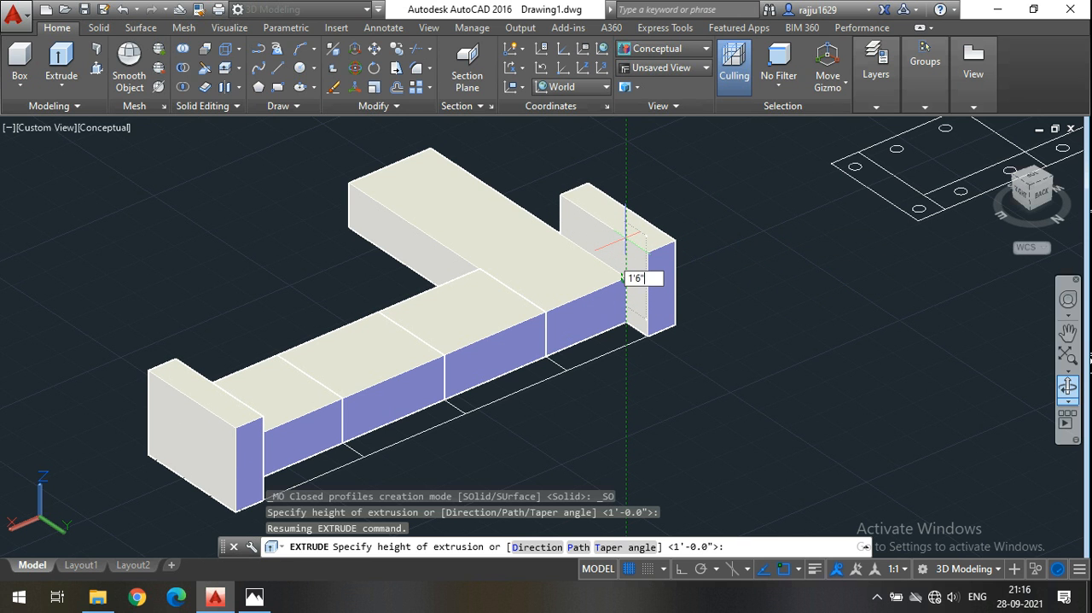
{"action": "key", "text": "Return"}
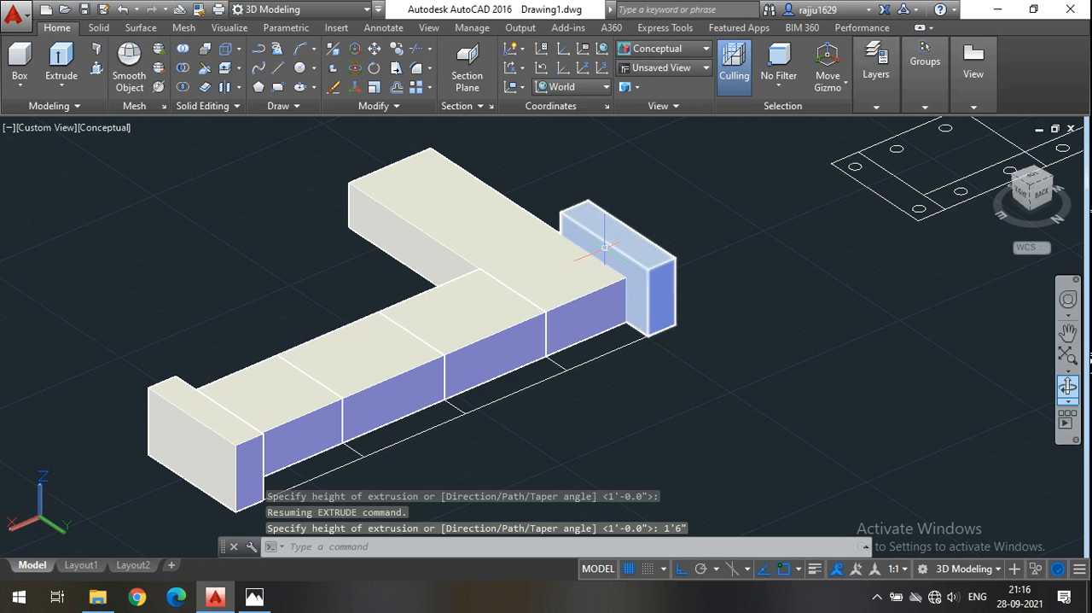
Extrude the four backrest outlines along the rear of the sofa upward by 2'.
{"action": "middle_click_drag", "start_coordinate": [498, 397], "coordinate": [490, 373]}
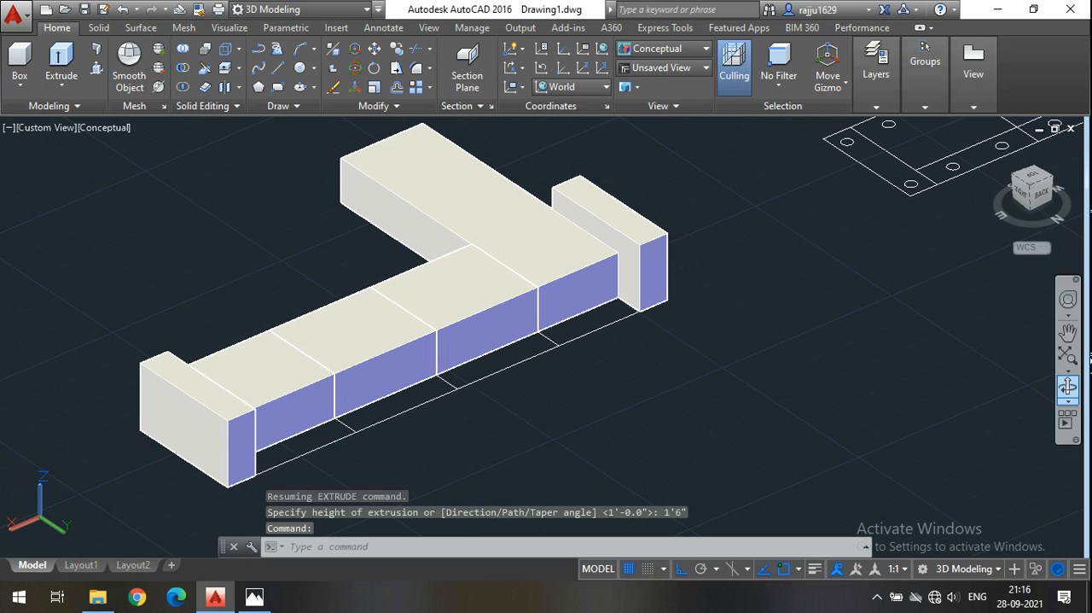
{"action": "left_click", "coordinate": [348, 429]}
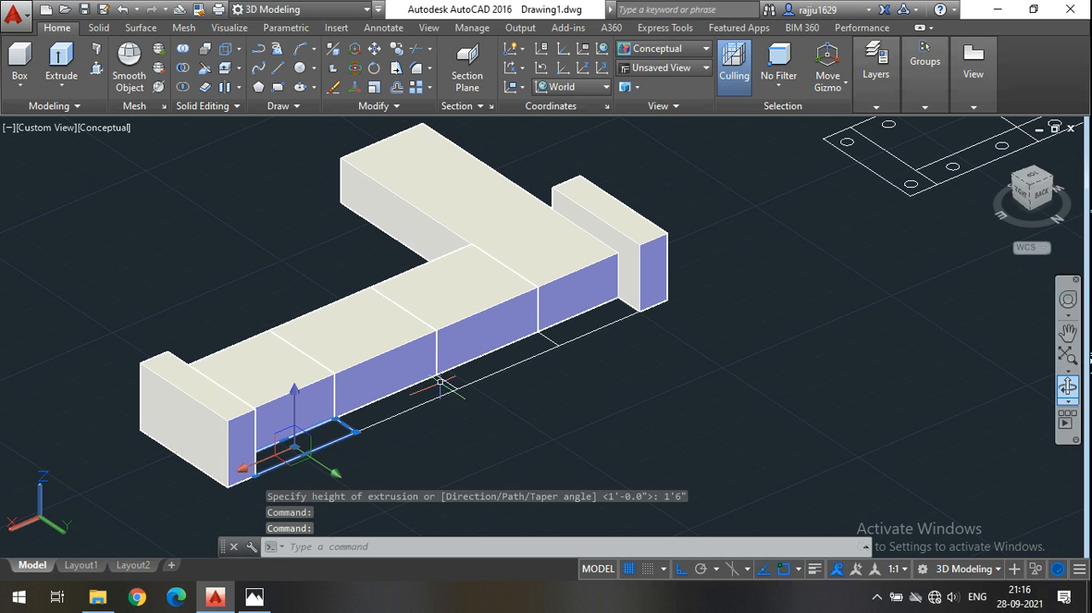
{"action": "left_click", "coordinate": [548, 339]}
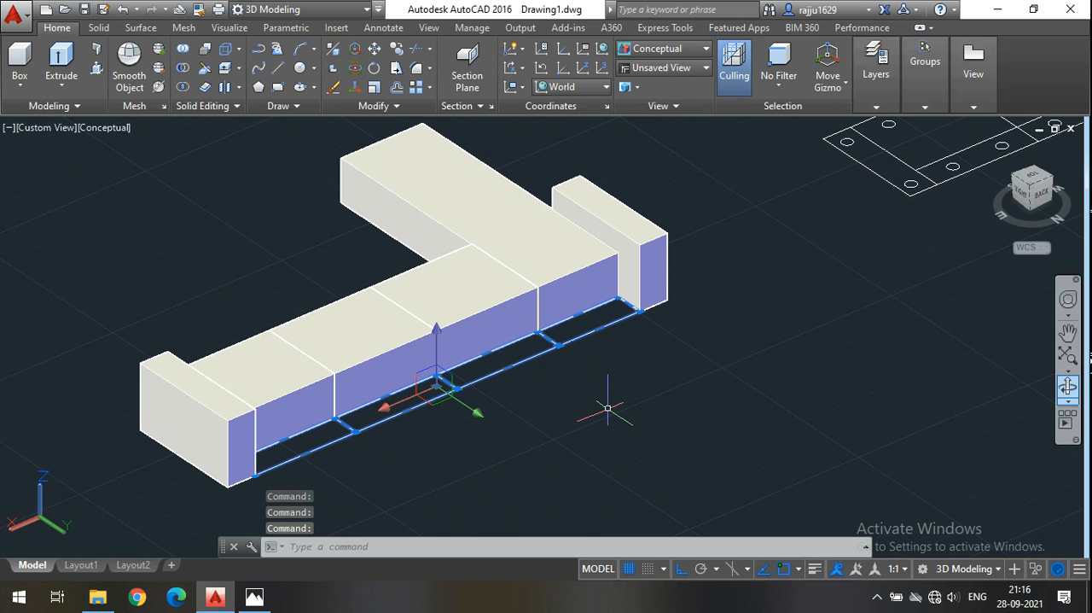
{"action": "left_click", "coordinate": [60, 56]}
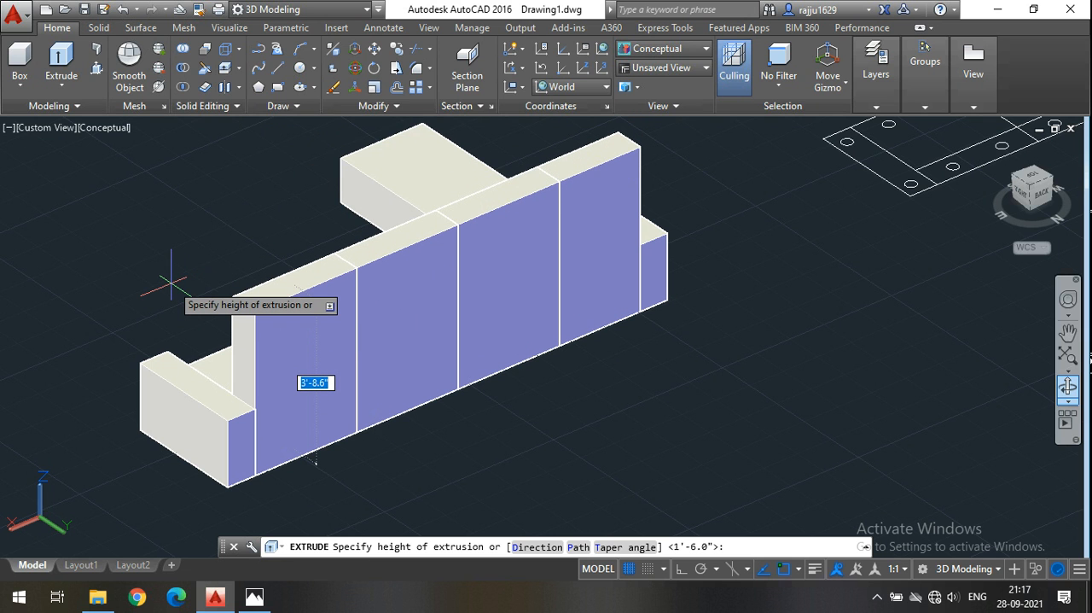
{"action": "type", "text": "2"}
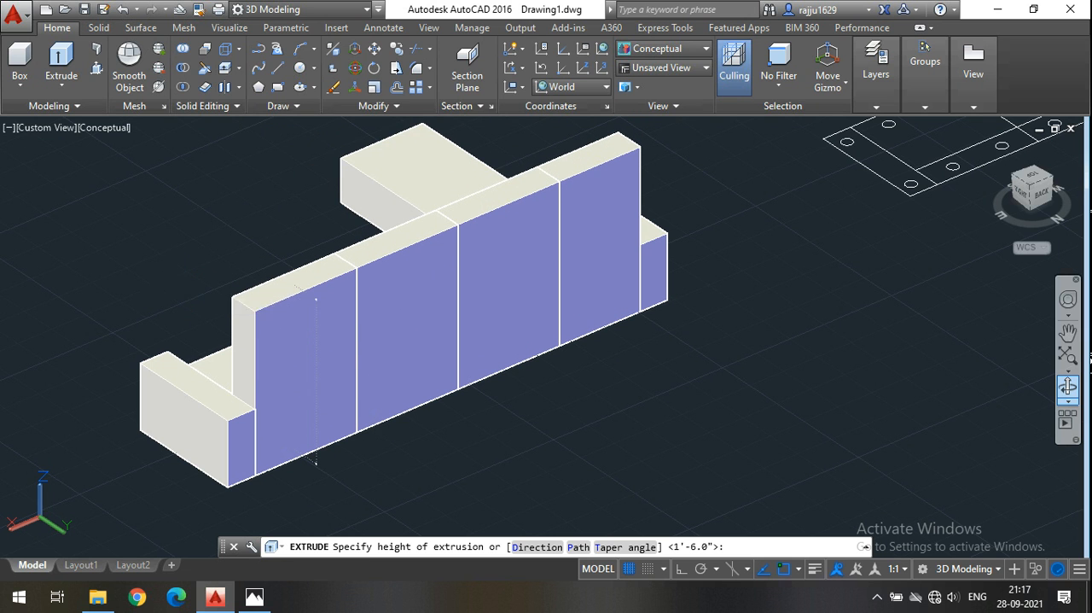
{"action": "key", "text": "Return"}
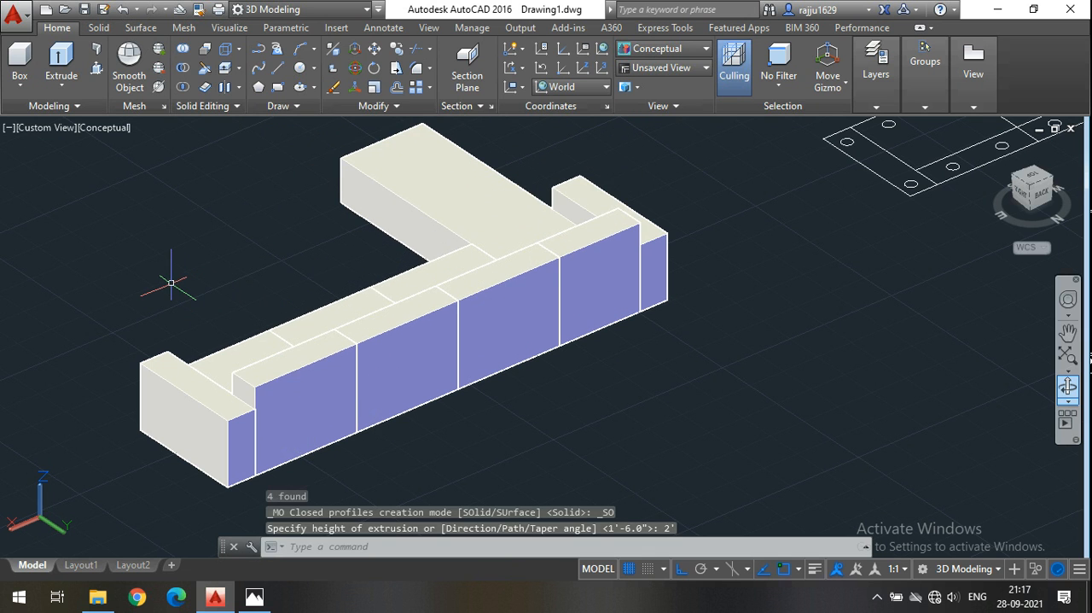
Orbit around to view the whole sofa from its front, slightly from above.
{"action": "left_click", "coordinate": [1067, 386]}
{"action": "left_click_drag", "start_coordinate": [391, 409], "coordinate": [318, 401]}
{"action": "mouse_move", "coordinate": [608, 471]}
{"action": "left_mouse_down"}
{"action": "mouse_move", "coordinate": [671, 449]}
{"action": "mouse_move", "coordinate": [512, 453]}
{"action": "mouse_move", "coordinate": [591, 443]}
{"action": "mouse_move", "coordinate": [569, 428]}
{"action": "mouse_move", "coordinate": [563, 449]}
{"action": "mouse_move", "coordinate": [583, 476]}
{"action": "mouse_move", "coordinate": [581, 445]}
{"action": "left_mouse_up"}
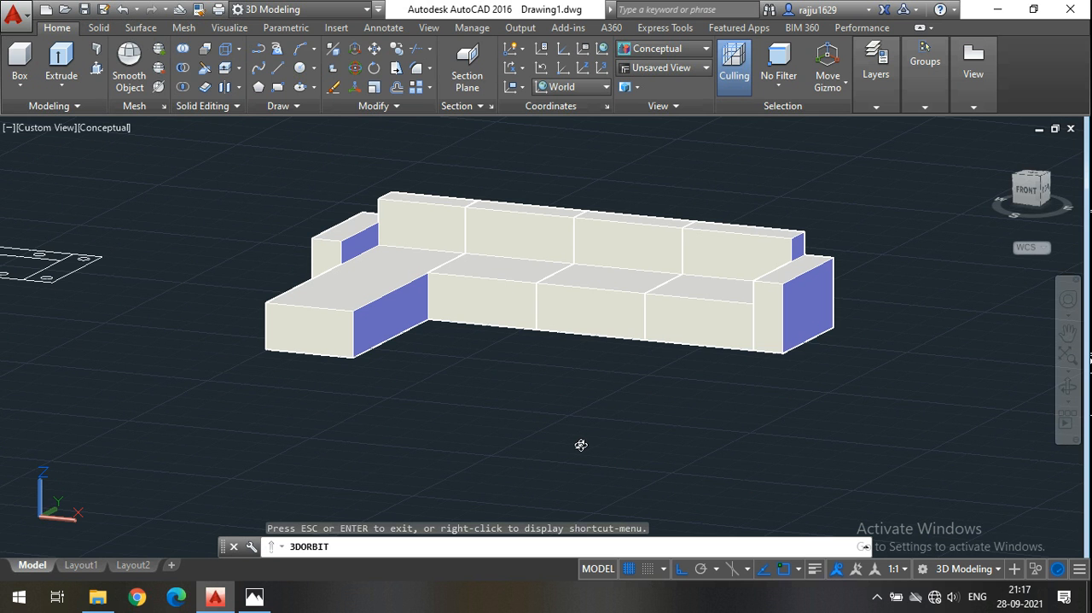
{"action": "mouse_move", "coordinate": [651, 381]}
{"action": "left_mouse_down"}
{"action": "mouse_move", "coordinate": [639, 373]}
{"action": "mouse_move", "coordinate": [647, 416]}
{"action": "left_mouse_up"}
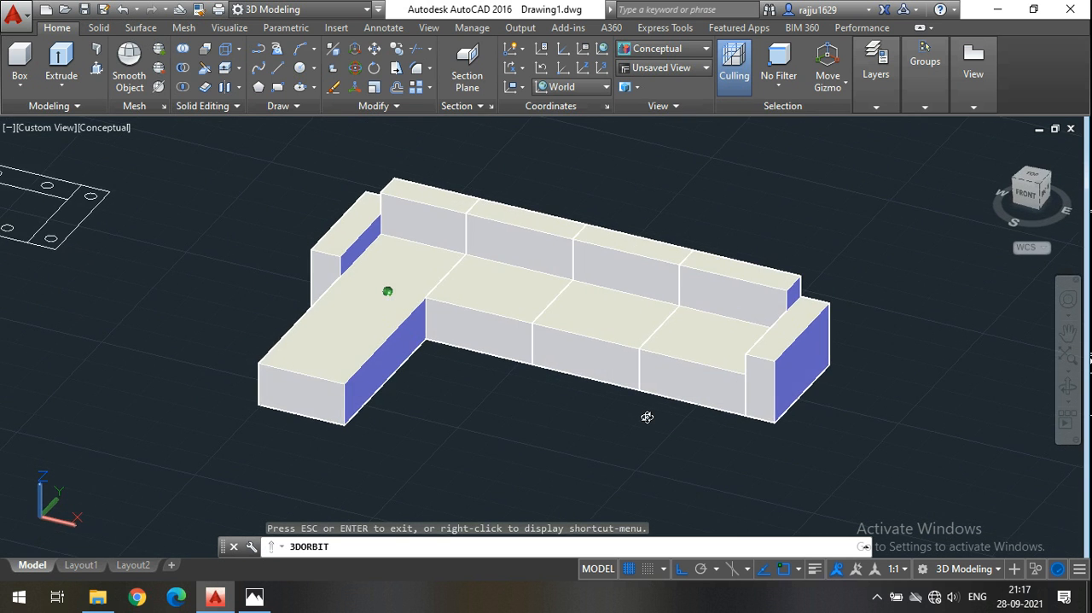
{"action": "key", "text": "Escape"}
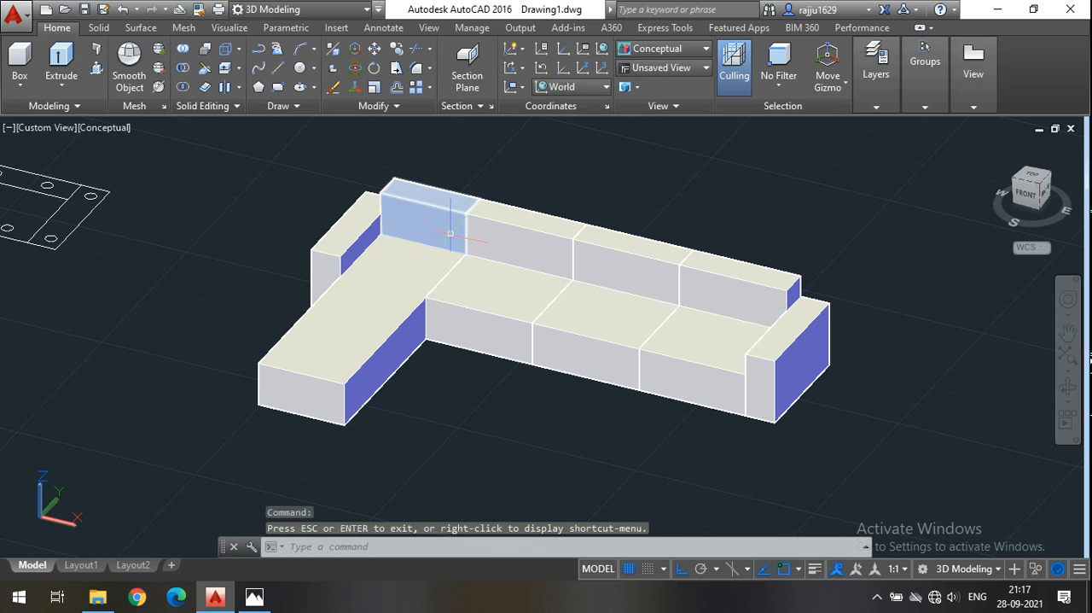
Try to raise the backrest section behind the chaise by stretching its top face 6", and undo the edit.
{"action": "left_click", "coordinate": [432, 198]}
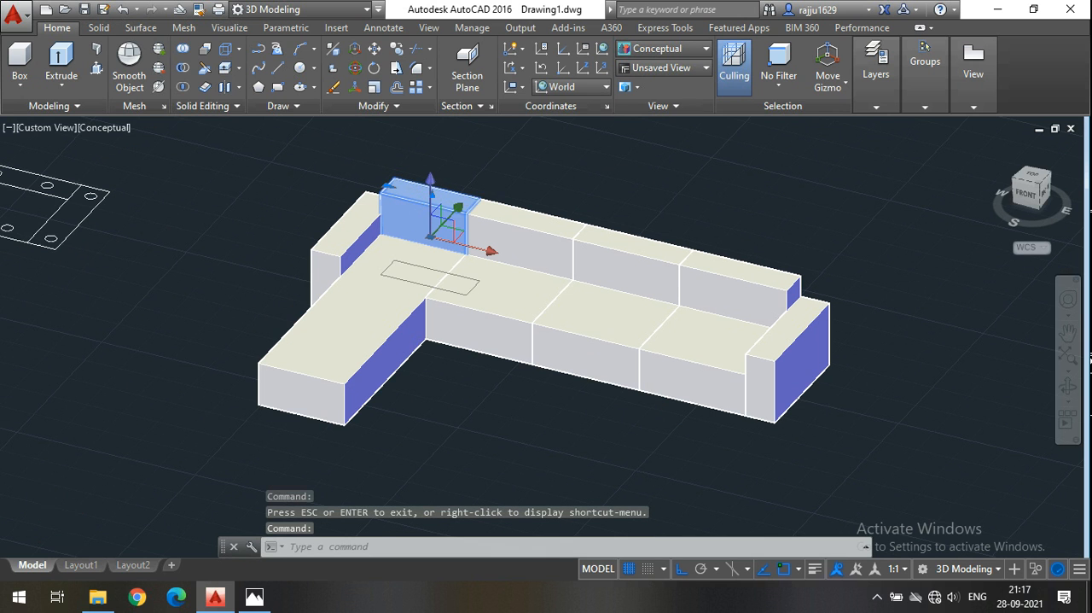
{"action": "scroll", "coordinate": [403, 186], "scroll_direction": "up", "scroll_amount": 2}
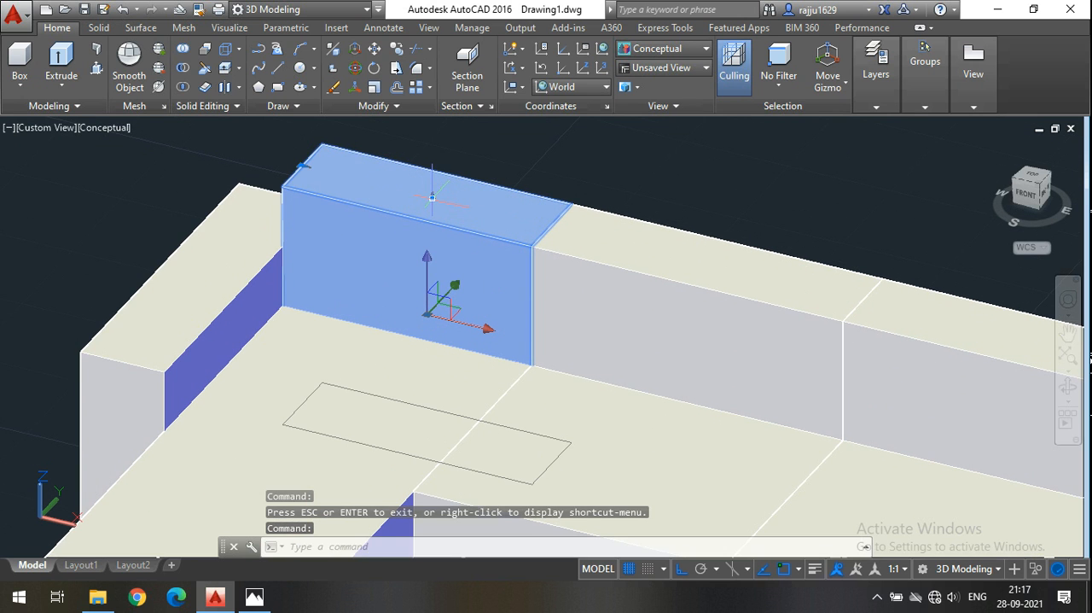
{"action": "middle_click_drag", "start_coordinate": [535, 178], "coordinate": [517, 193]}
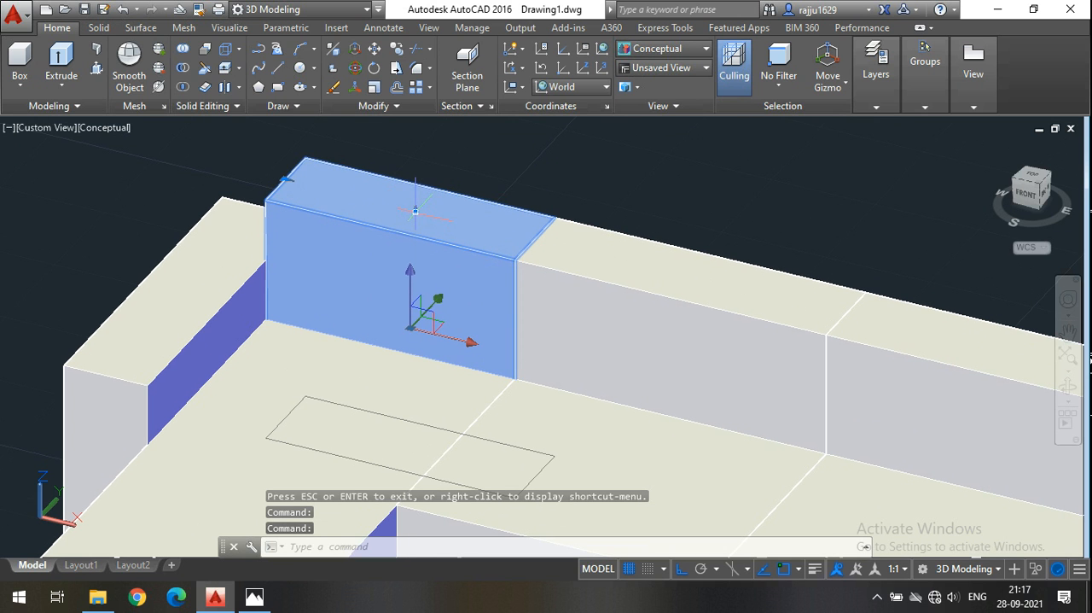
{"action": "left_click", "coordinate": [415, 210]}
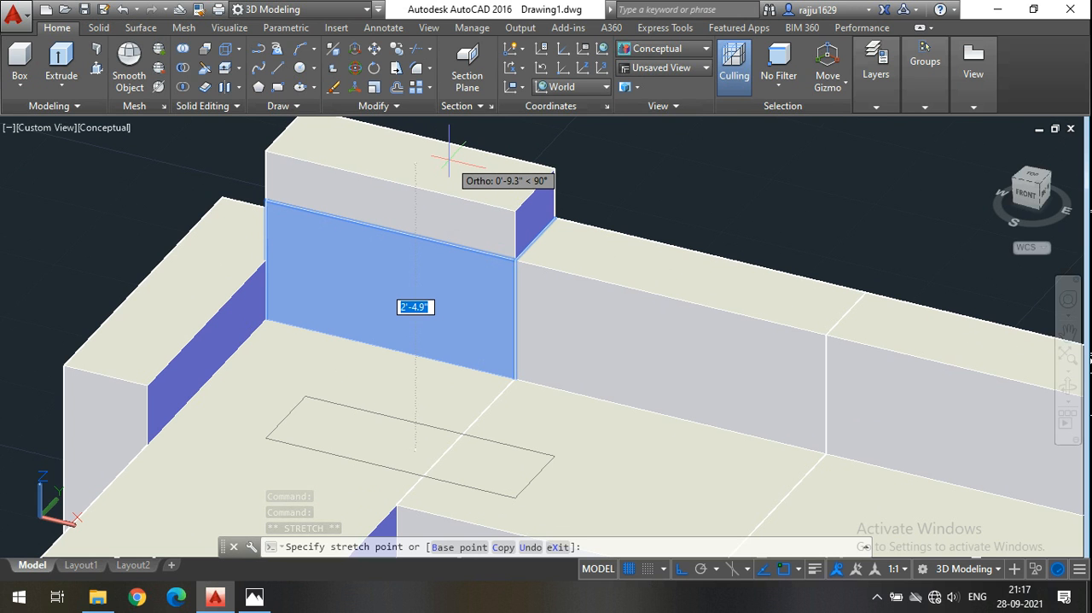
{"action": "type", "text": "6"}
{"action": "key", "text": "Return"}
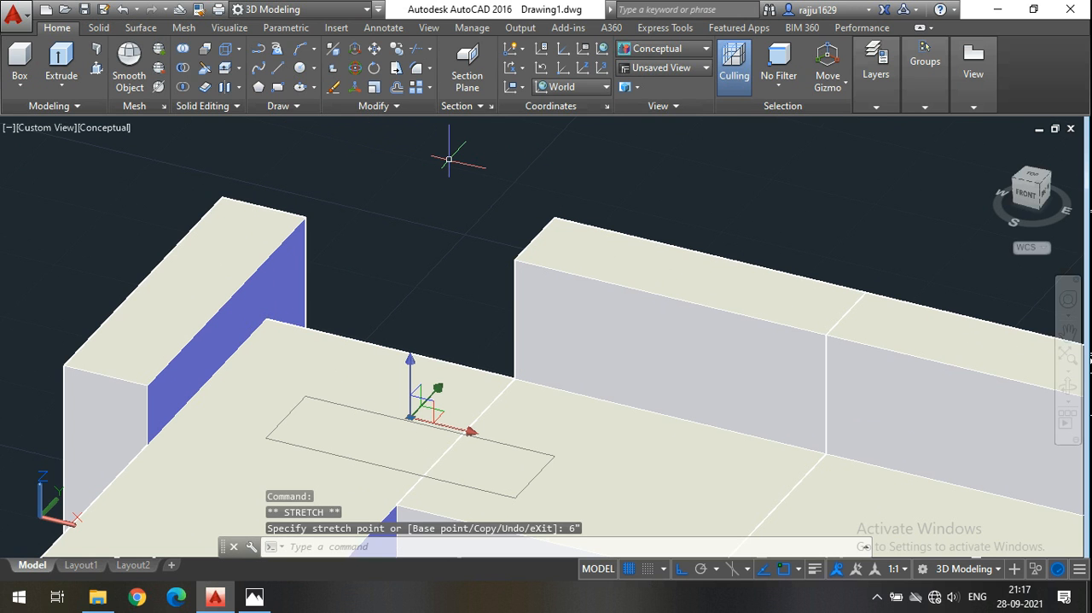
{"action": "key", "text": "Escape"}
{"action": "key", "text": "ctrl+z"}
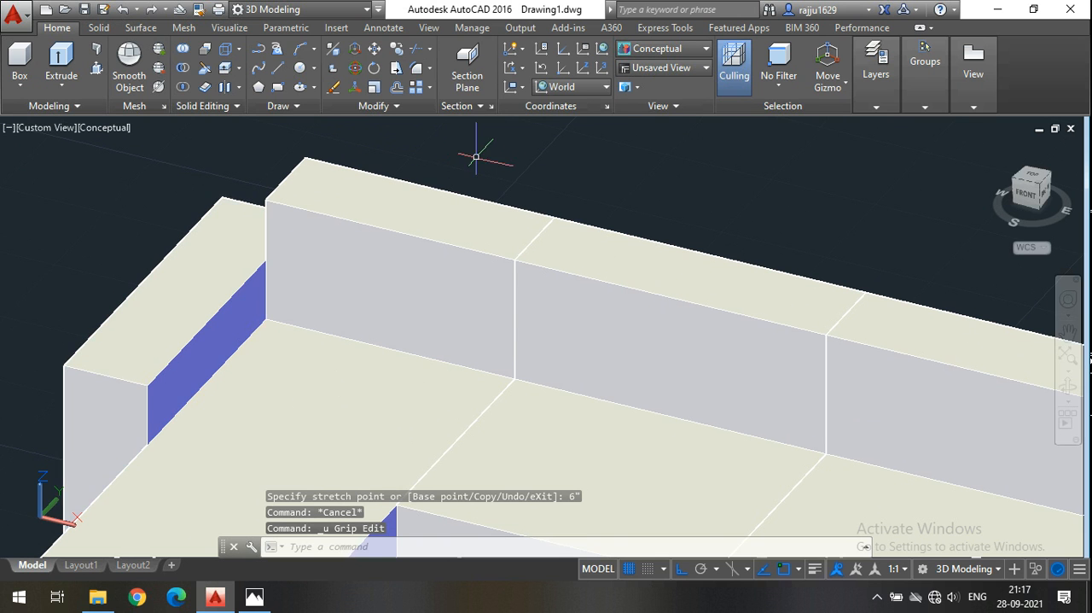
Retry the 6" grip stretch on the top of the chaise's backrest section, and undo it again.
{"action": "middle_click_drag", "start_coordinate": [464, 165], "coordinate": [395, 183]}
{"action": "left_click", "coordinate": [373, 235]}
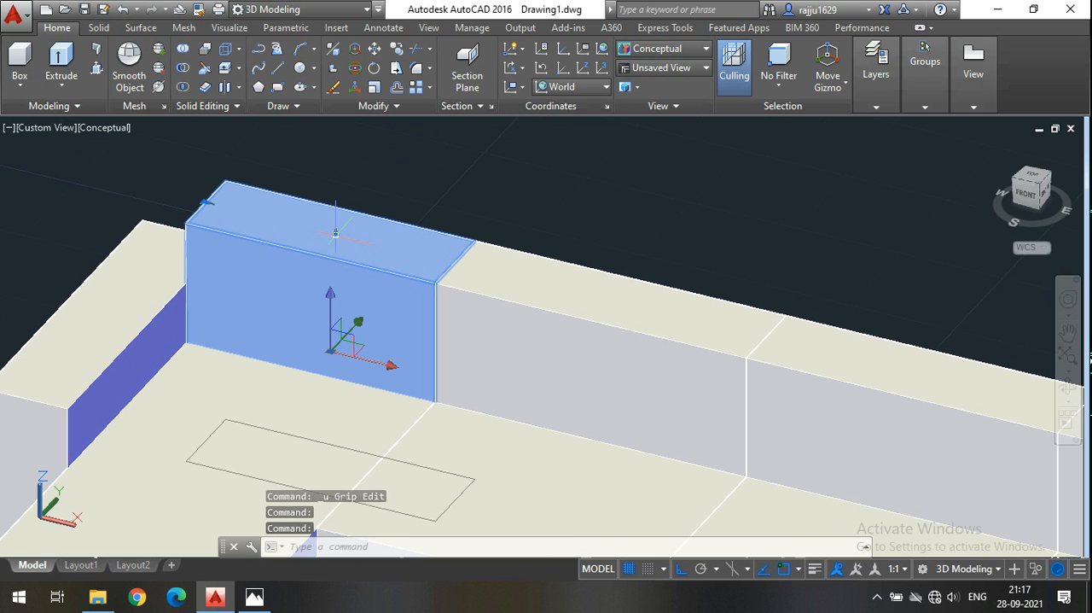
{"action": "left_click", "coordinate": [336, 233]}
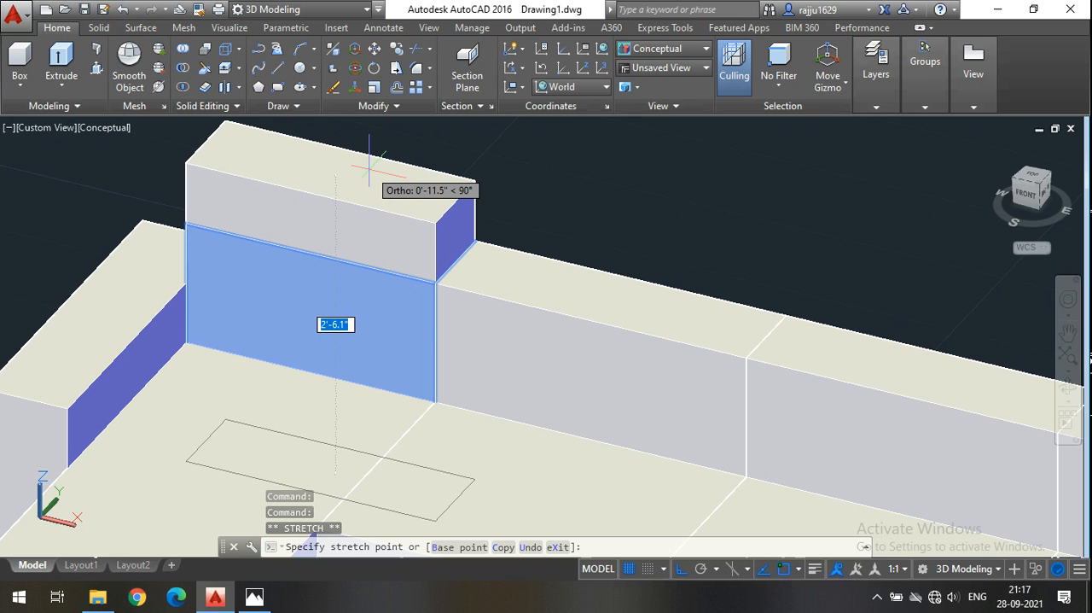
{"action": "type", "text": "6\""}
{"action": "key", "text": "Return"}
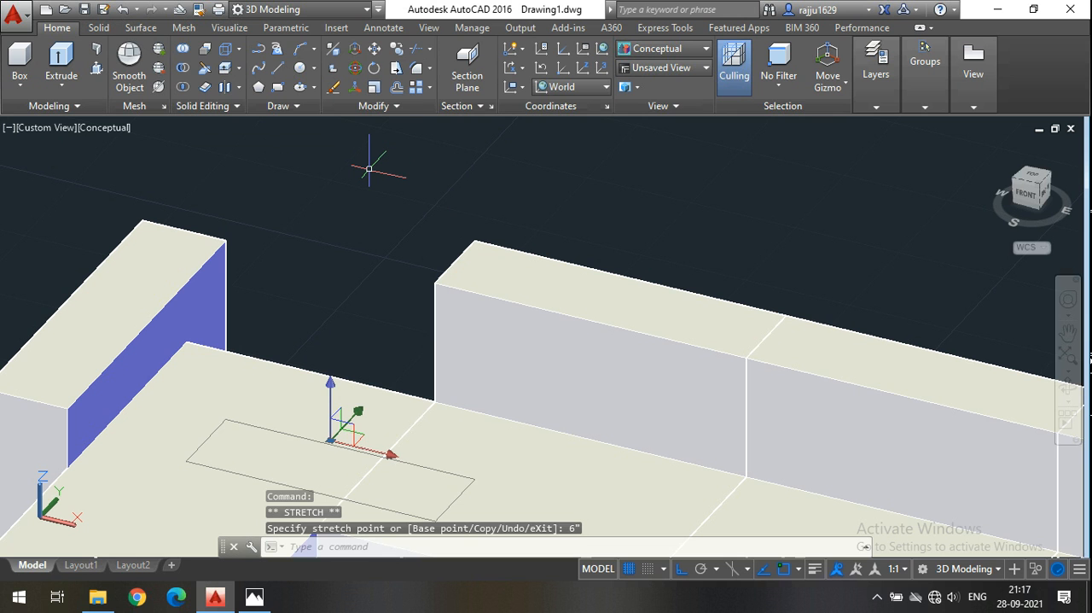
{"action": "key", "text": "Escape"}
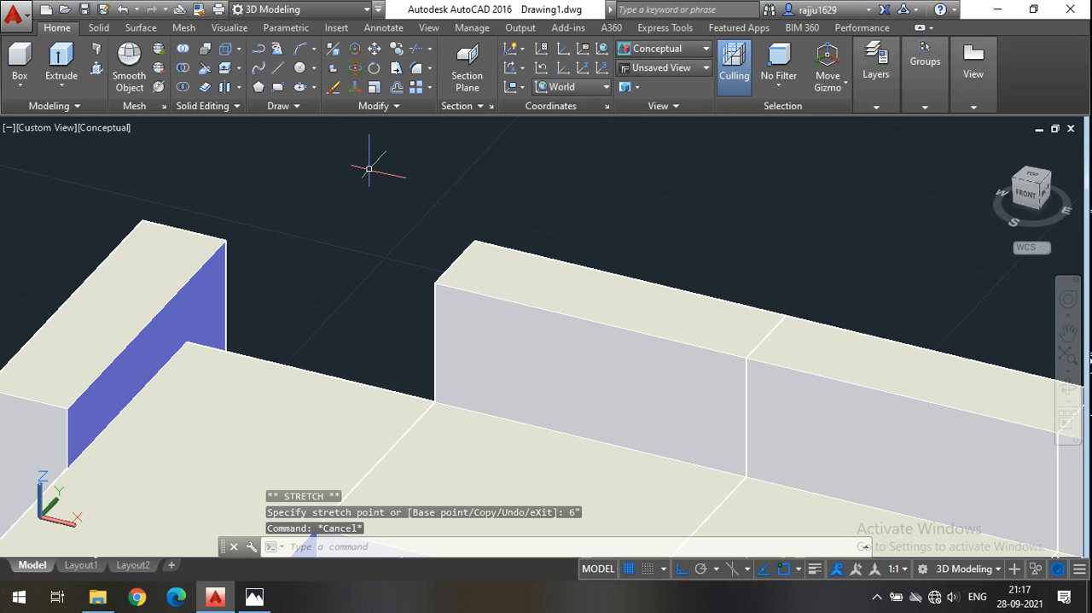
{"action": "key", "text": "ctrl+z"}
{"action": "scroll", "coordinate": [369, 168], "scroll_direction": "down", "scroll_amount": 5}
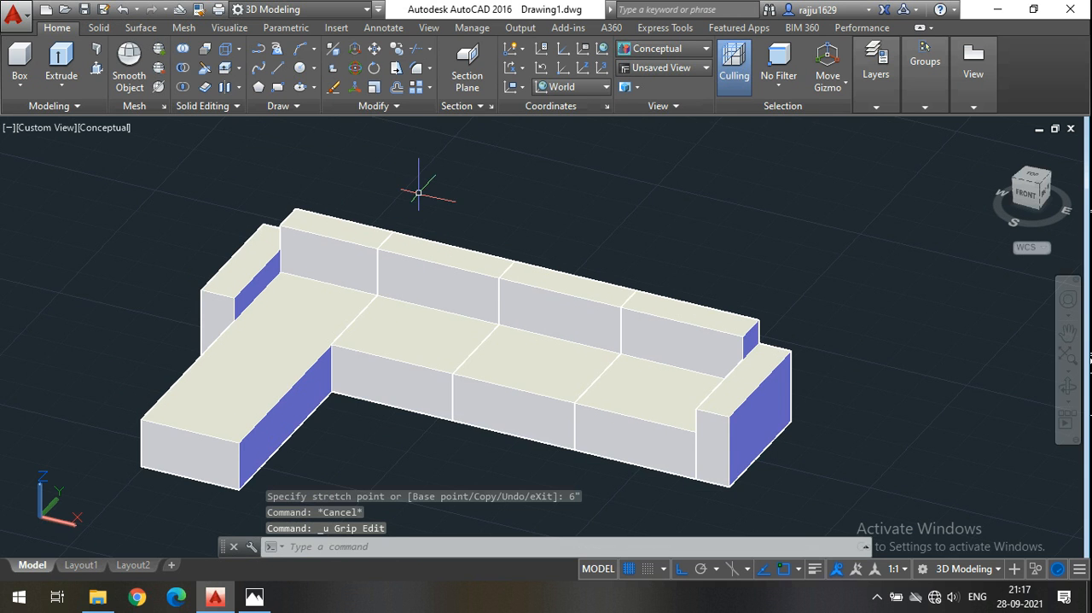
{"action": "left_click", "coordinate": [240, 70]}
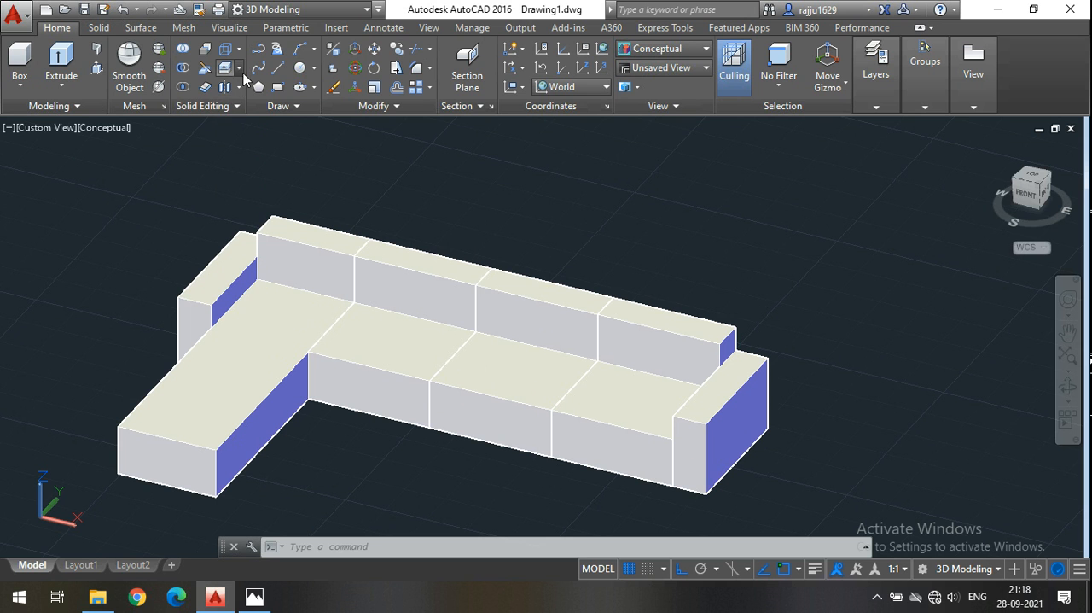
{"action": "left_click", "coordinate": [239, 68]}
{"action": "left_click", "coordinate": [256, 94]}
{"action": "scroll", "coordinate": [417, 229], "scroll_direction": "up", "scroll_amount": 2}
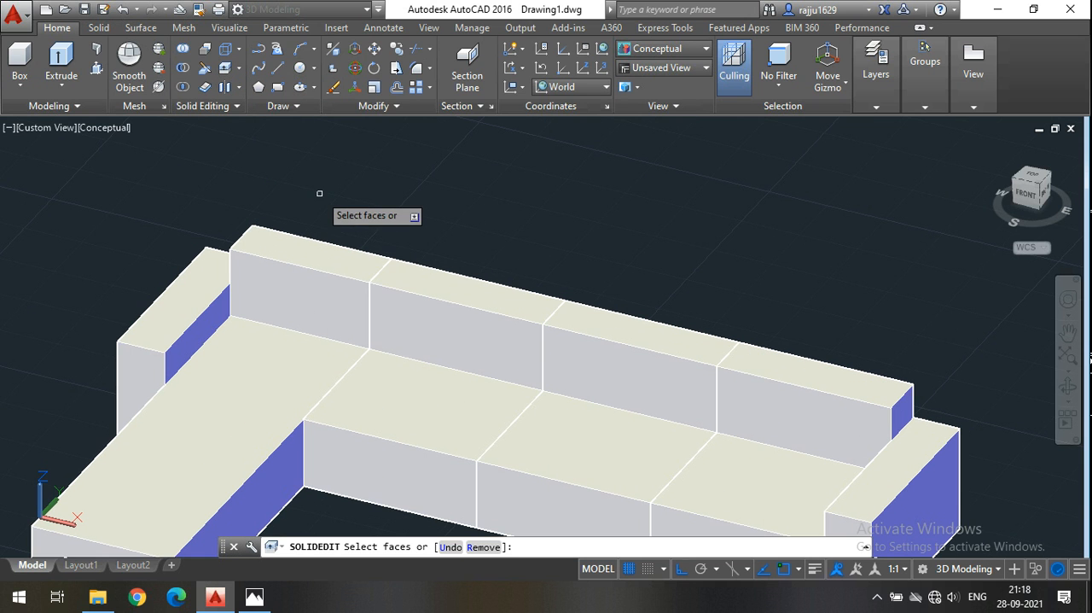
{"action": "left_click", "coordinate": [313, 253]}
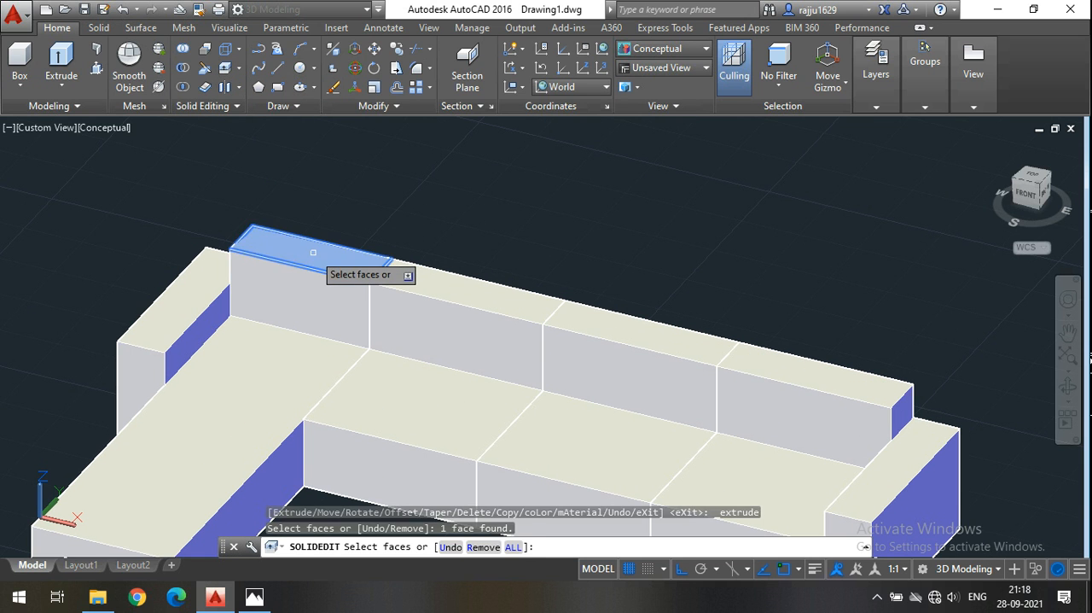
{"action": "left_click", "coordinate": [416, 276]}
{"action": "left_click", "coordinate": [423, 280]}
{"action": "left_click", "coordinate": [429, 286]}
{"action": "key", "text": "Escape"}
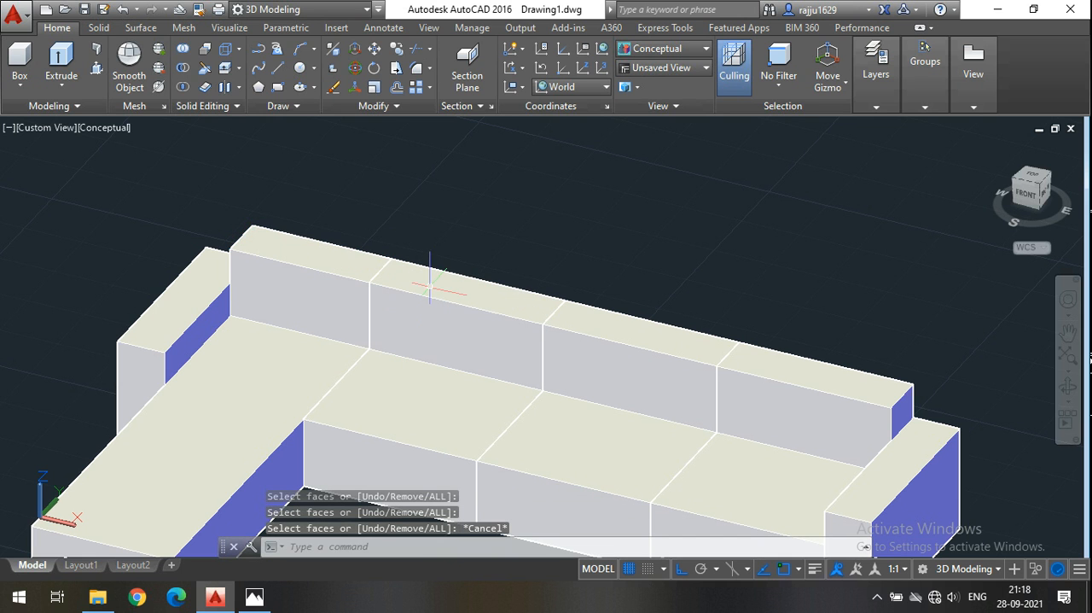
Extrude the top face of the backrest section behind the chaise by 6", picking the taper direction straight up from its rear corner.
{"action": "key", "text": "space"}
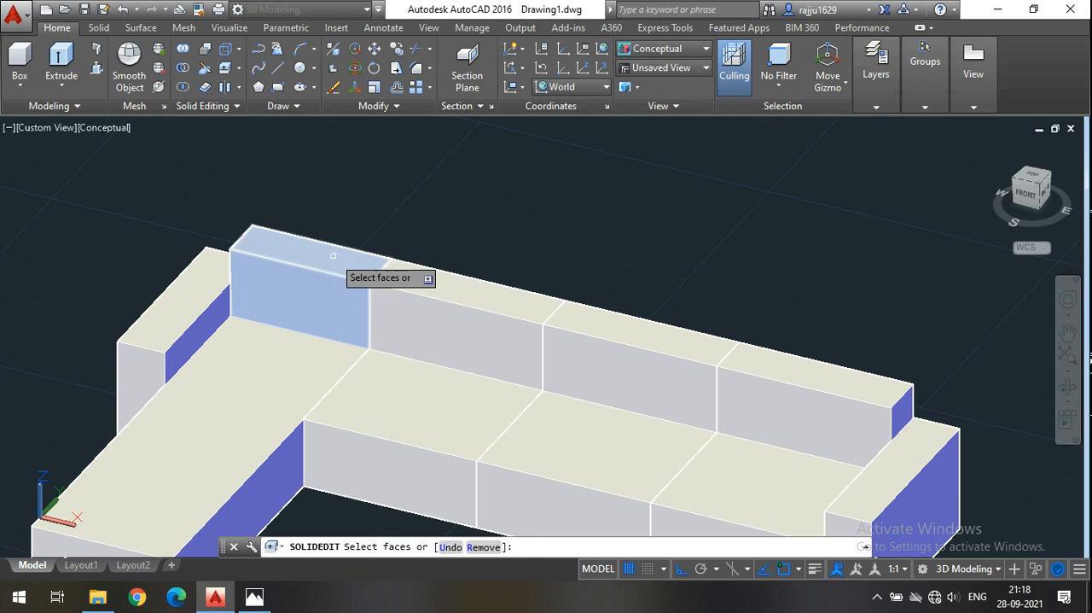
{"action": "left_click", "coordinate": [335, 259]}
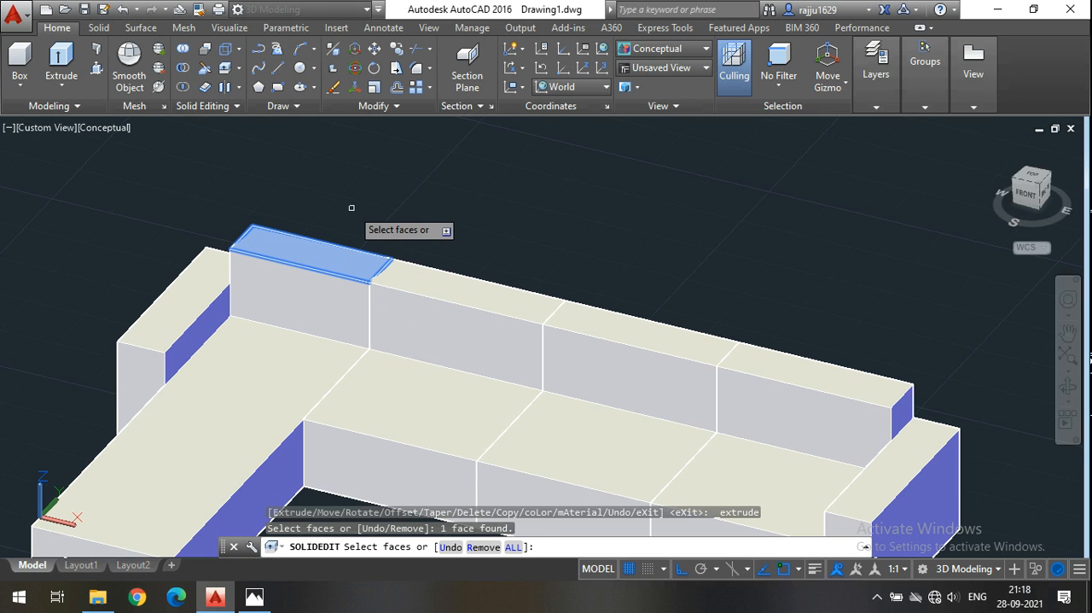
{"action": "key", "text": "Return"}
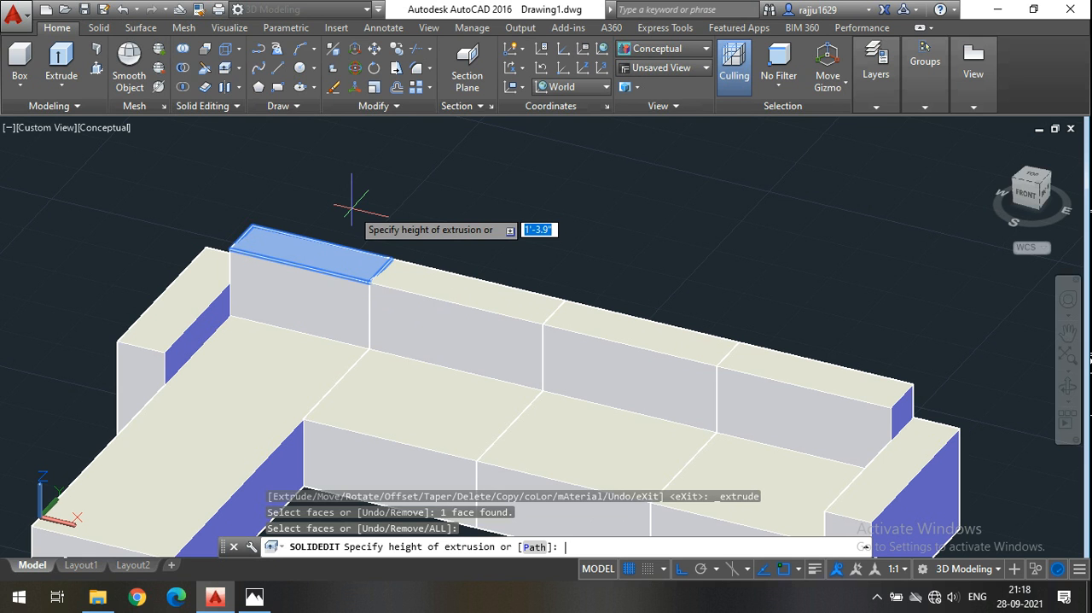
{"action": "type", "text": "6"}
{"action": "key", "text": "Return"}
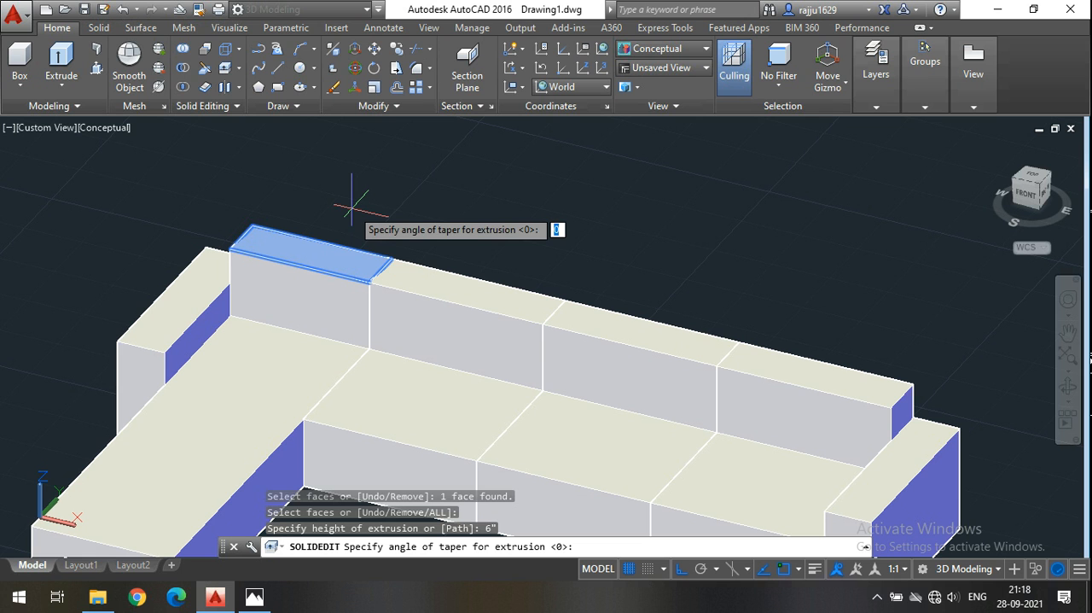
{"action": "left_click", "coordinate": [252, 225]}
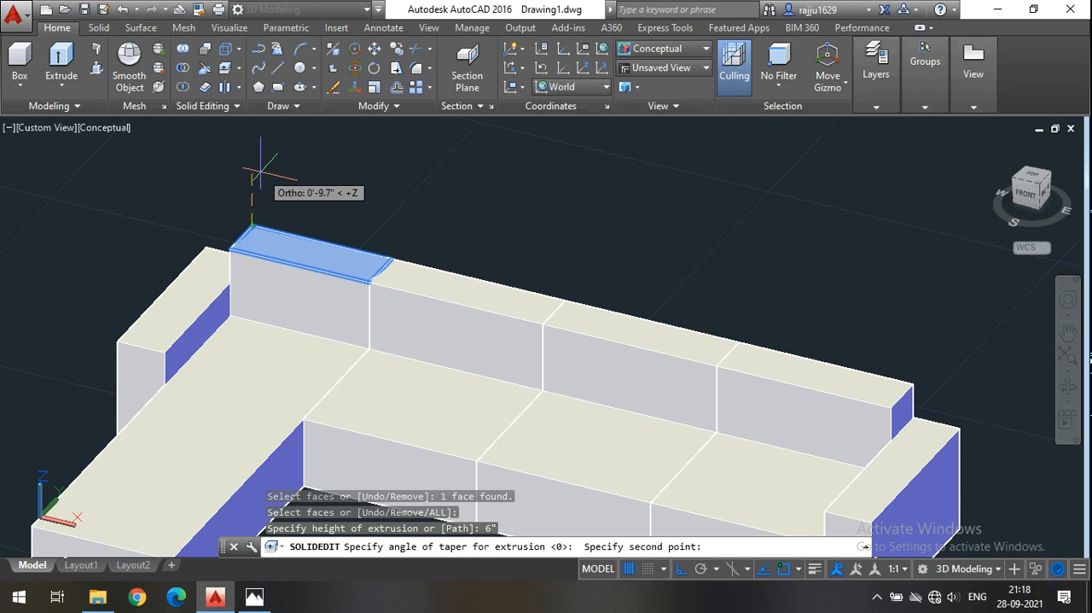
{"action": "left_click", "coordinate": [262, 169]}
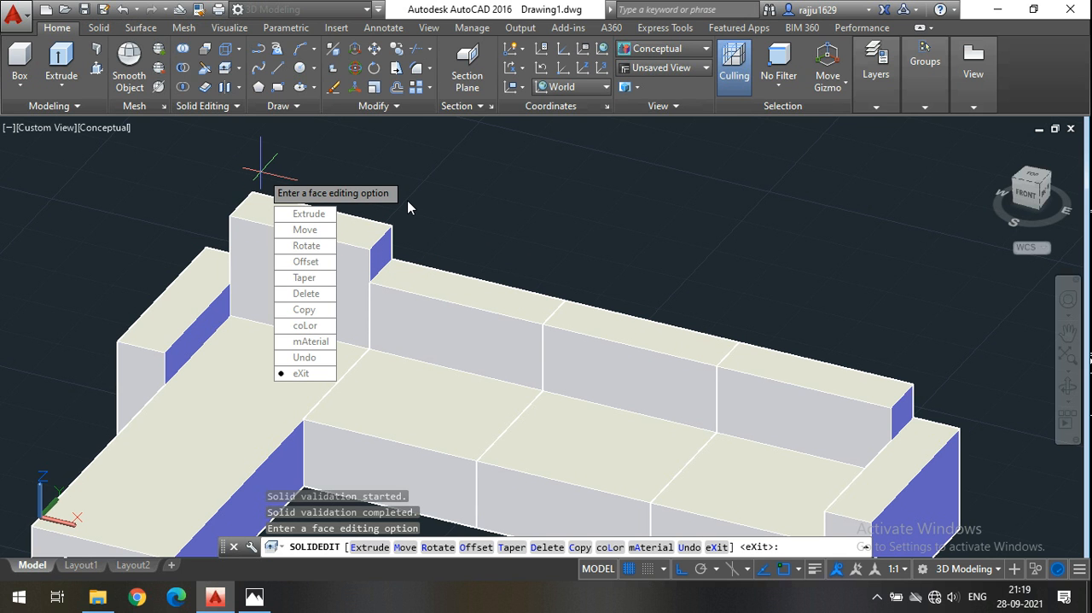
{"action": "key", "text": "Return"}
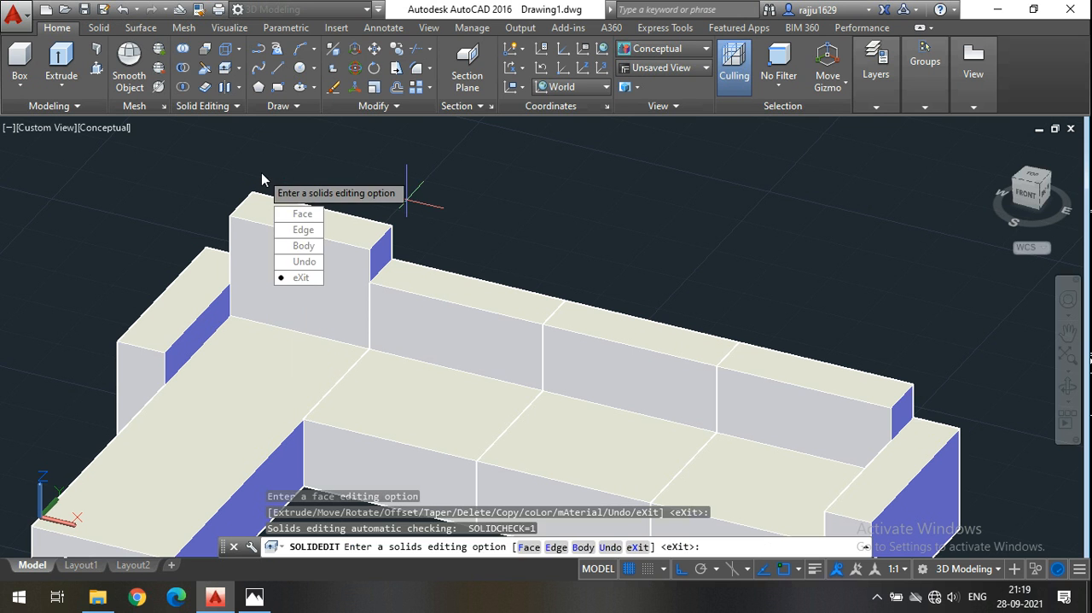
Extrude the top face of the second backrest section, next to the raised one, by 6" with a vertical taper direction.
{"action": "middle_click_drag", "start_coordinate": [576, 193], "coordinate": [534, 214]}
{"action": "left_click", "coordinate": [224, 69]}
{"action": "left_click", "coordinate": [408, 294]}
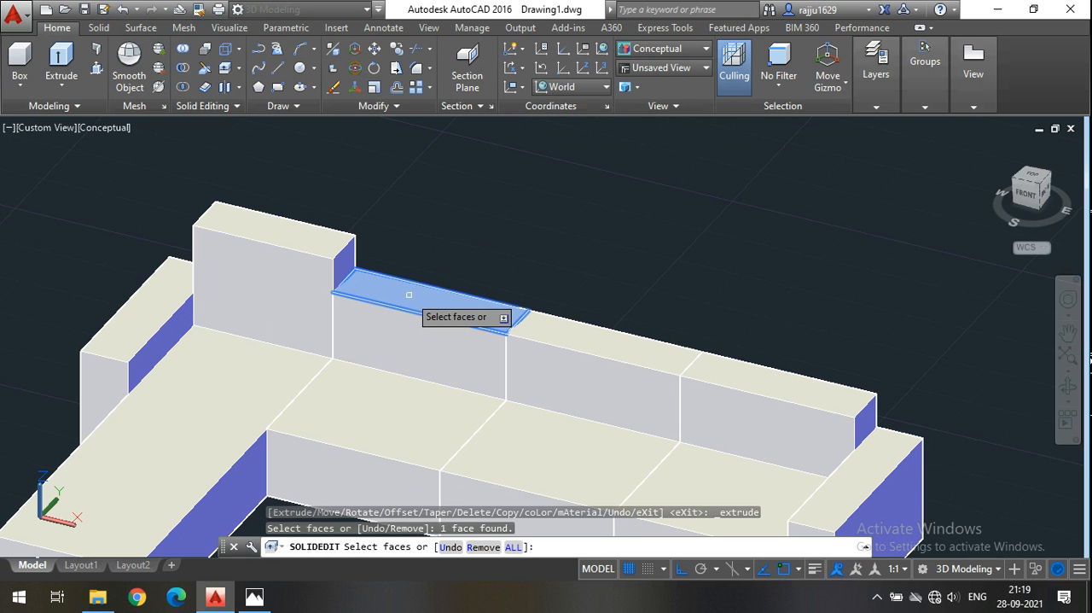
{"action": "key", "text": "Return"}
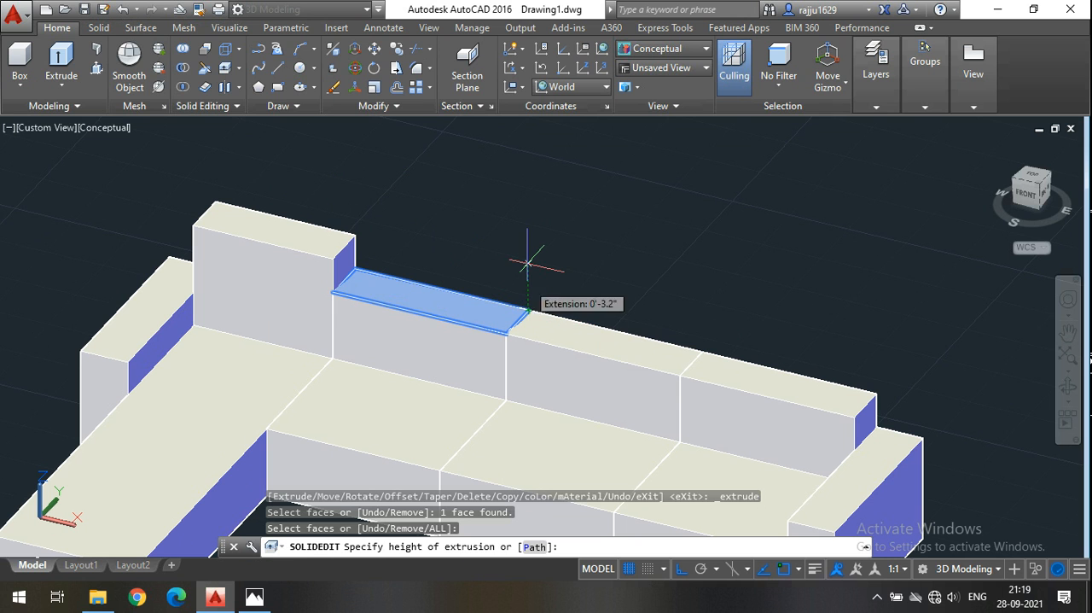
{"action": "type", "text": "6\""}
{"action": "key", "text": "Return"}
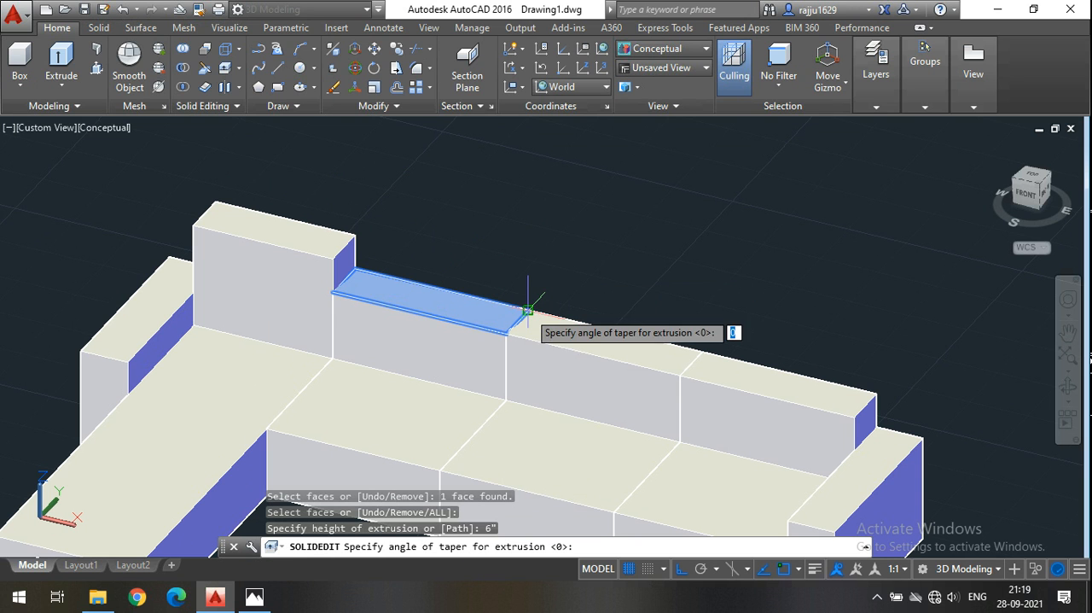
{"action": "left_click", "coordinate": [529, 255]}
{"action": "left_click", "coordinate": [528, 256]}
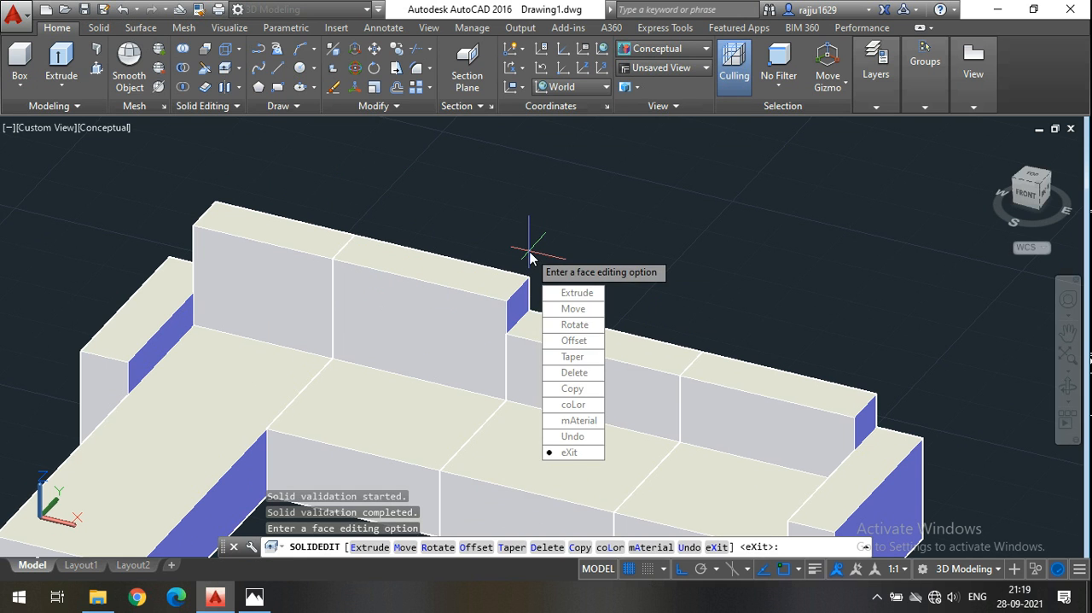
Extrude the top face of the third backrest section, next to the two raised ones, by 6" with a vertical taper direction.
{"action": "key", "text": "Return"}
{"action": "left_click", "coordinate": [225, 68]}
{"action": "left_click", "coordinate": [632, 350]}
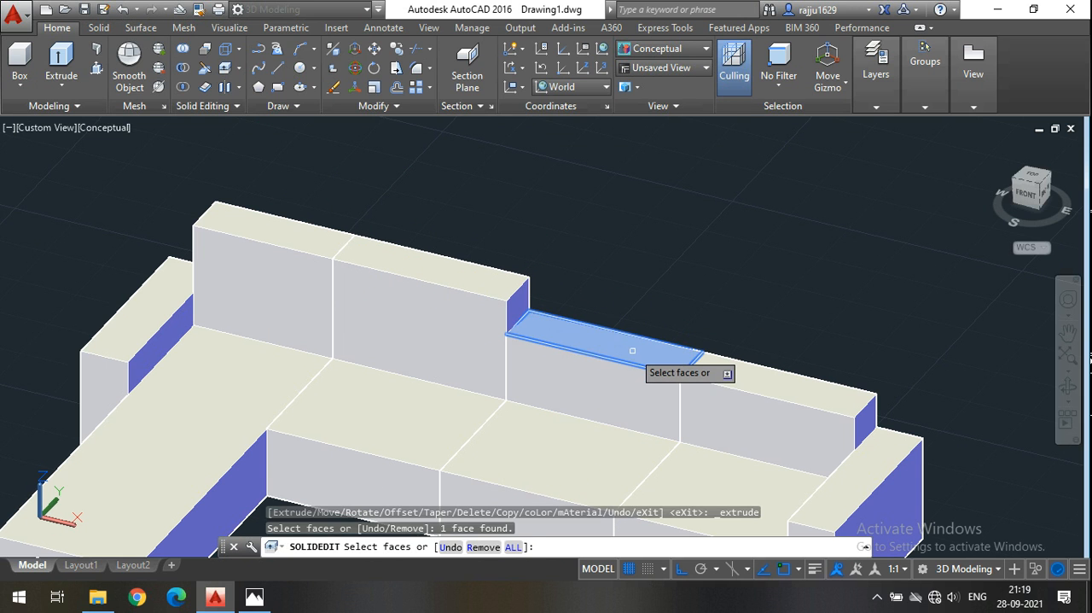
{"action": "key", "text": "Return"}
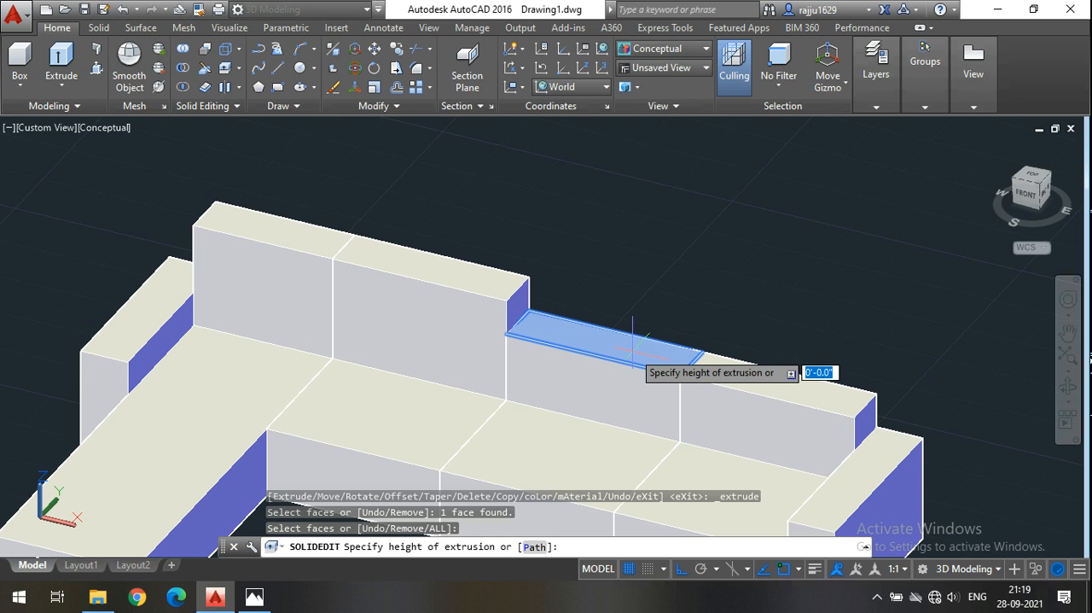
{"action": "type", "text": "6"}
{"action": "key", "text": "Return"}
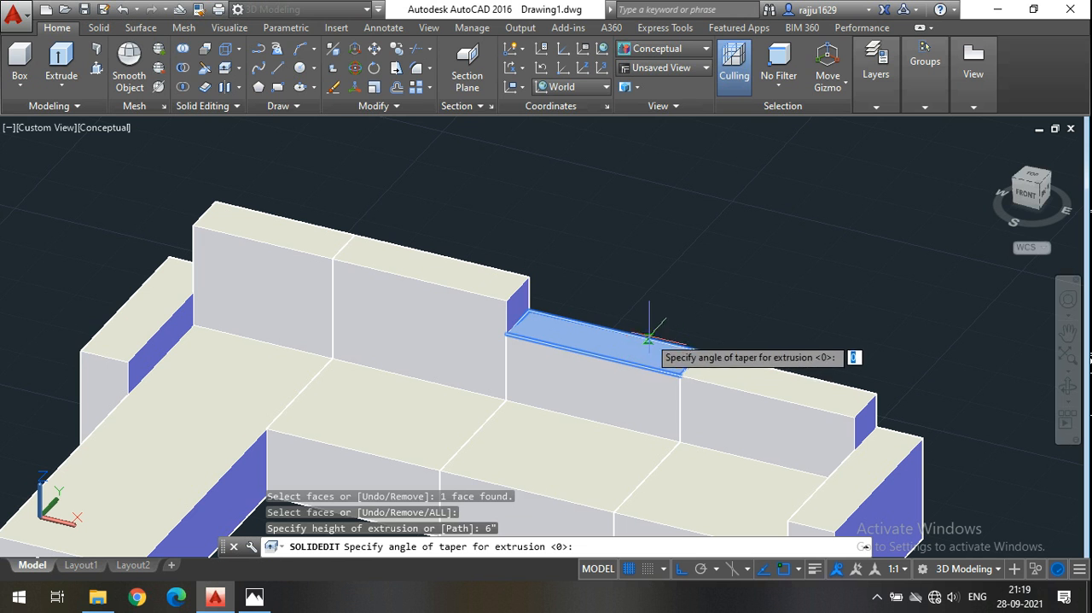
{"action": "left_click", "coordinate": [670, 332]}
{"action": "left_click", "coordinate": [671, 263]}
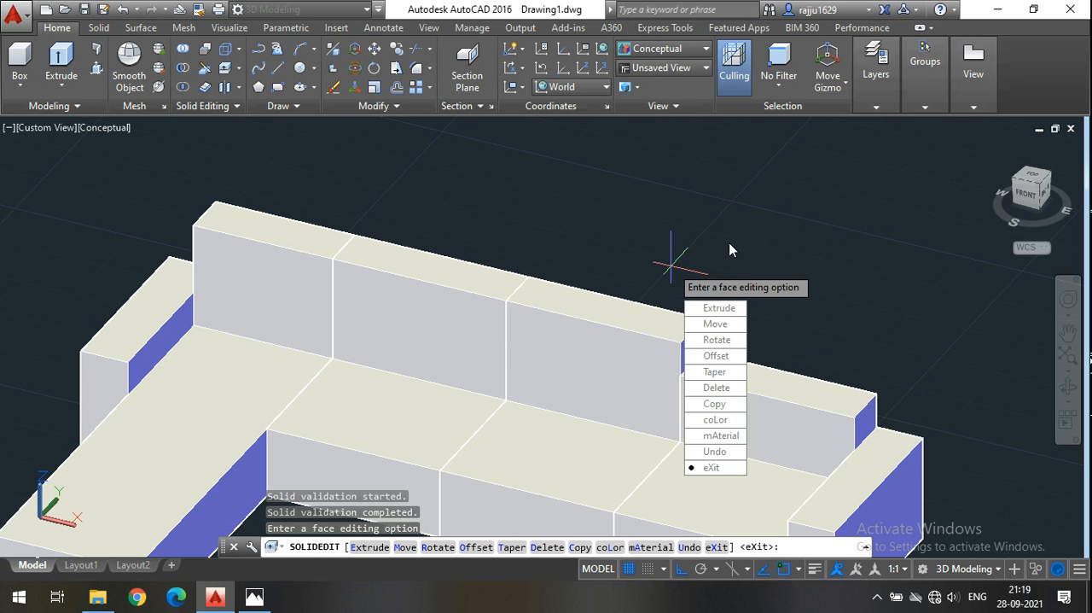
{"action": "key", "text": "Return"}
{"action": "key", "text": "Return"}
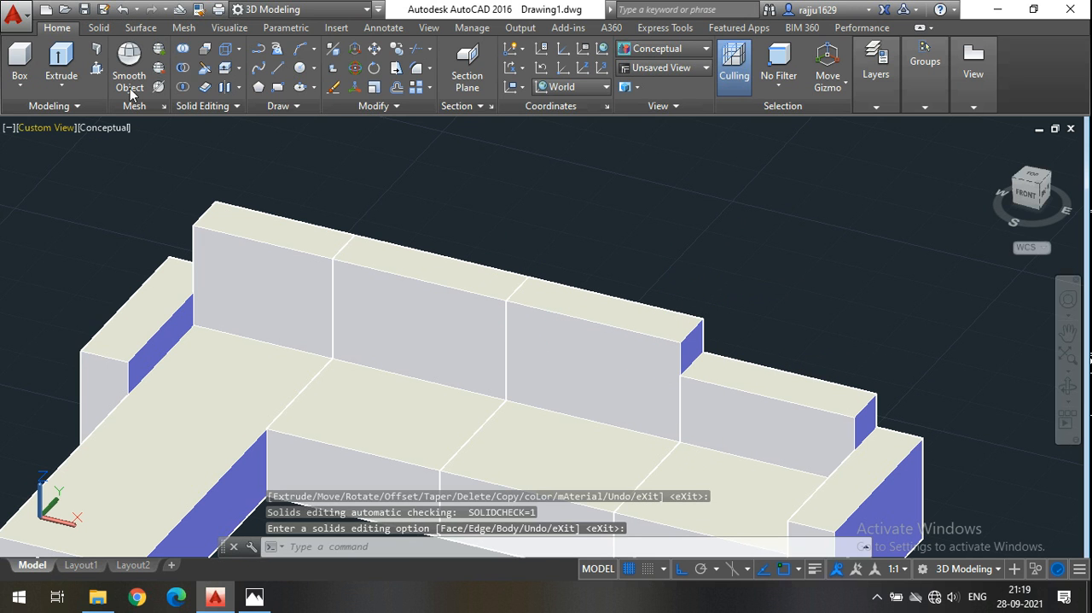
{"action": "key", "text": "Return"}
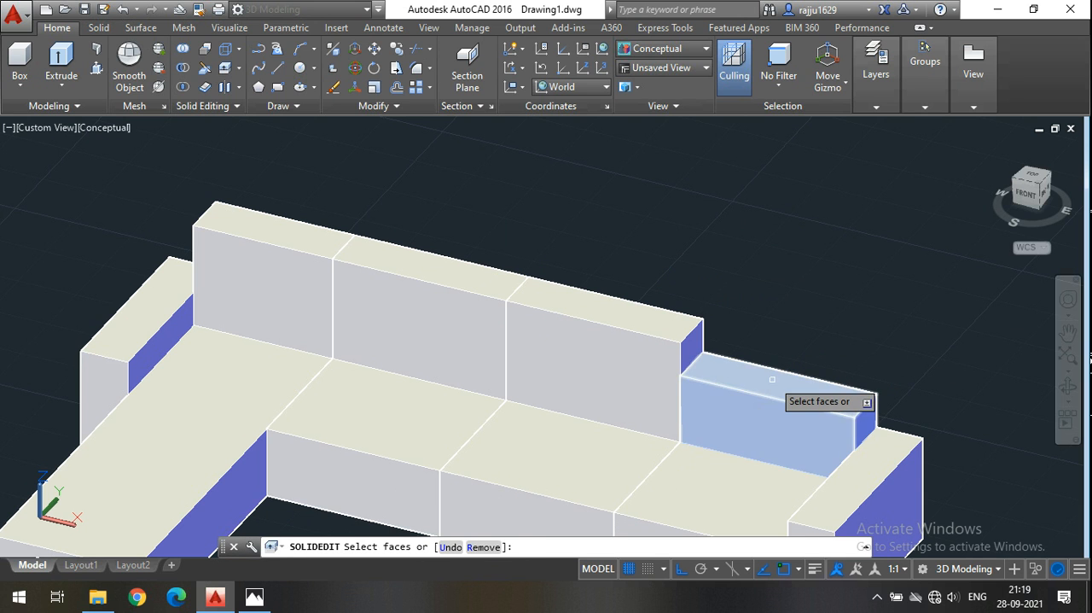
{"action": "left_click", "coordinate": [772, 379]}
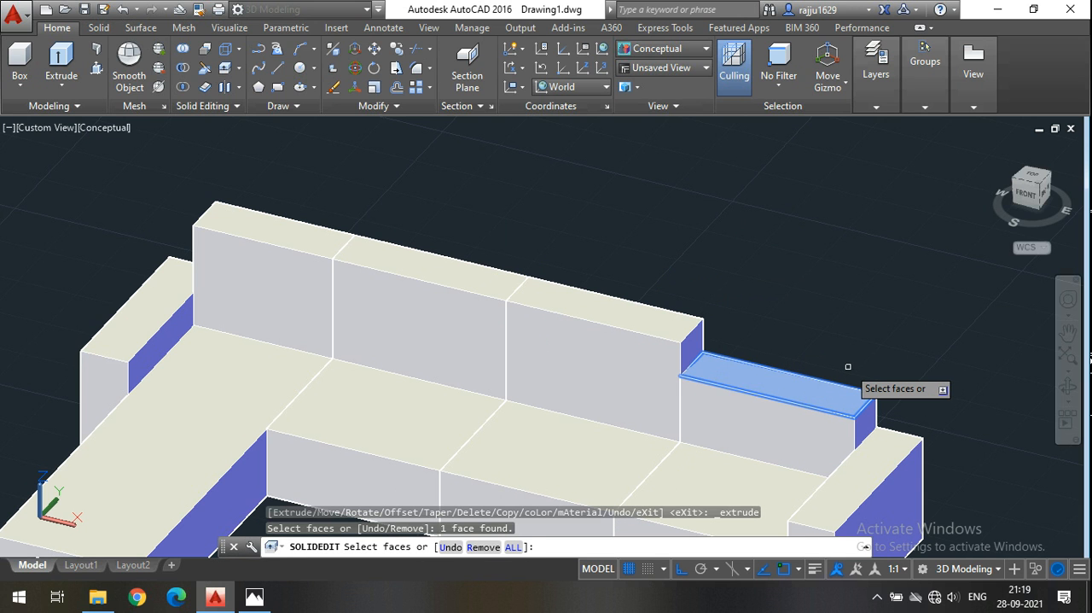
{"action": "key", "text": "Return"}
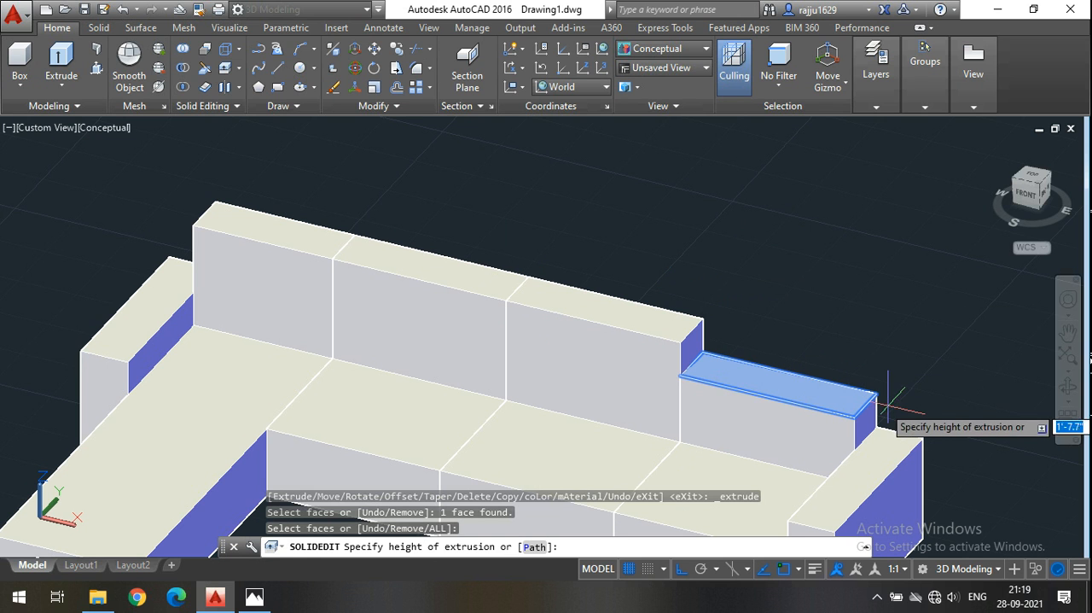
{"action": "left_click", "coordinate": [875, 394]}
{"action": "left_click", "coordinate": [876, 345]}
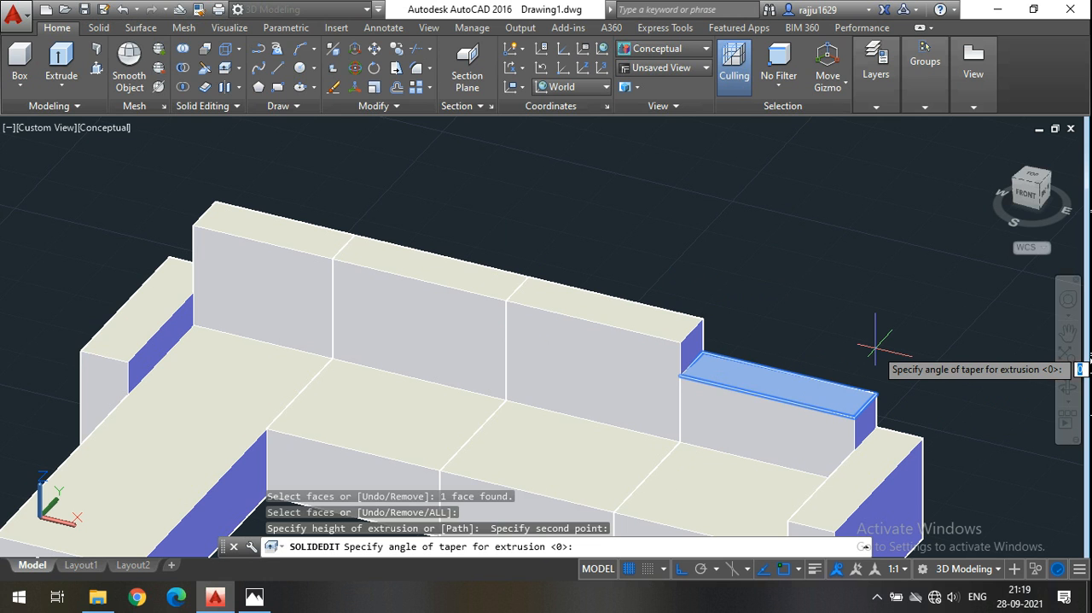
{"action": "left_click", "coordinate": [876, 347]}
{"action": "key", "text": "Escape"}
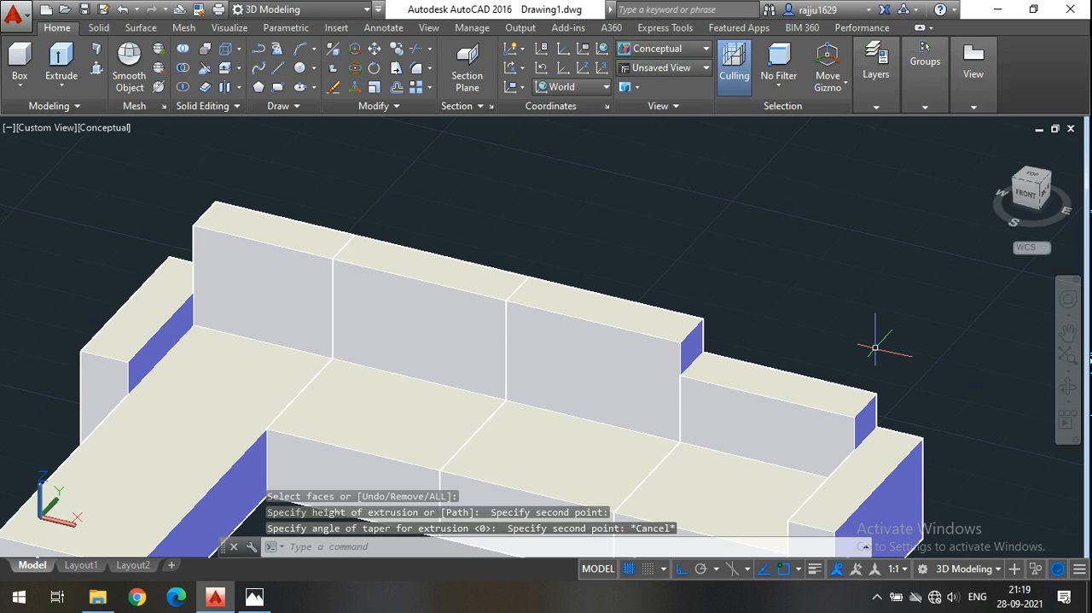
Extrude the top face of the last low backrest section, beside the far armrest, by 6" with a vertical taper direction.
{"action": "left_click", "coordinate": [227, 68]}
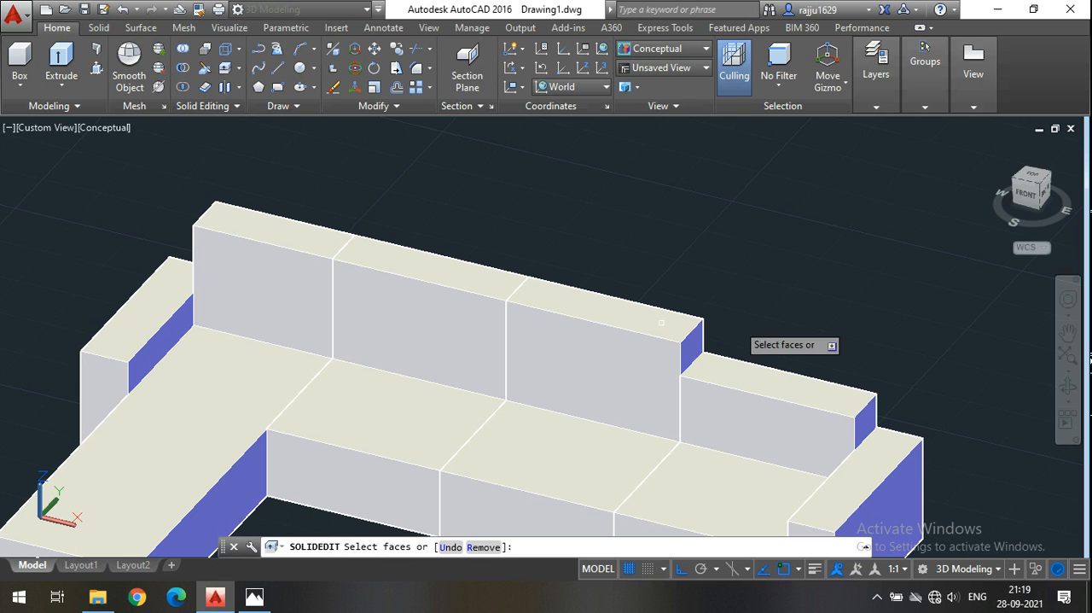
{"action": "left_click", "coordinate": [745, 369]}
{"action": "key", "text": "Return"}
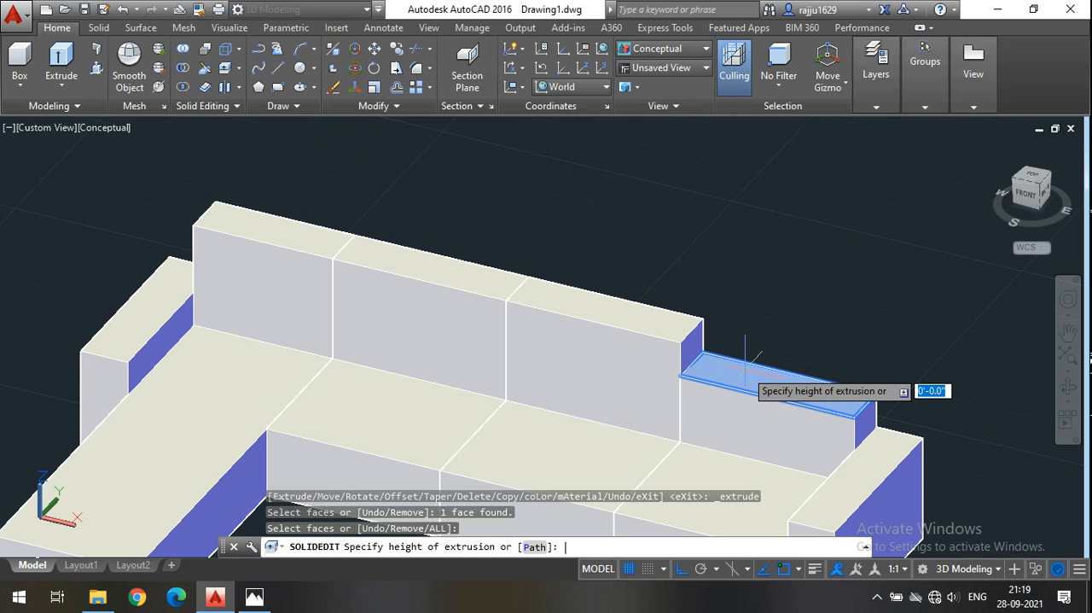
{"action": "type", "text": "6"}
{"action": "key", "text": "Return"}
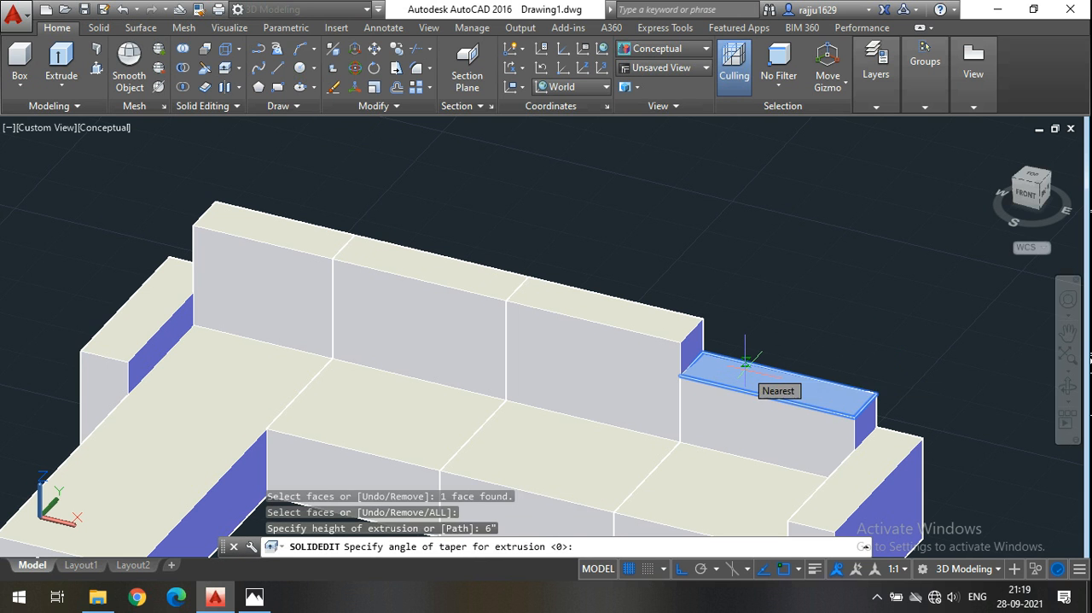
{"action": "left_click", "coordinate": [745, 361]}
{"action": "left_click", "coordinate": [745, 313]}
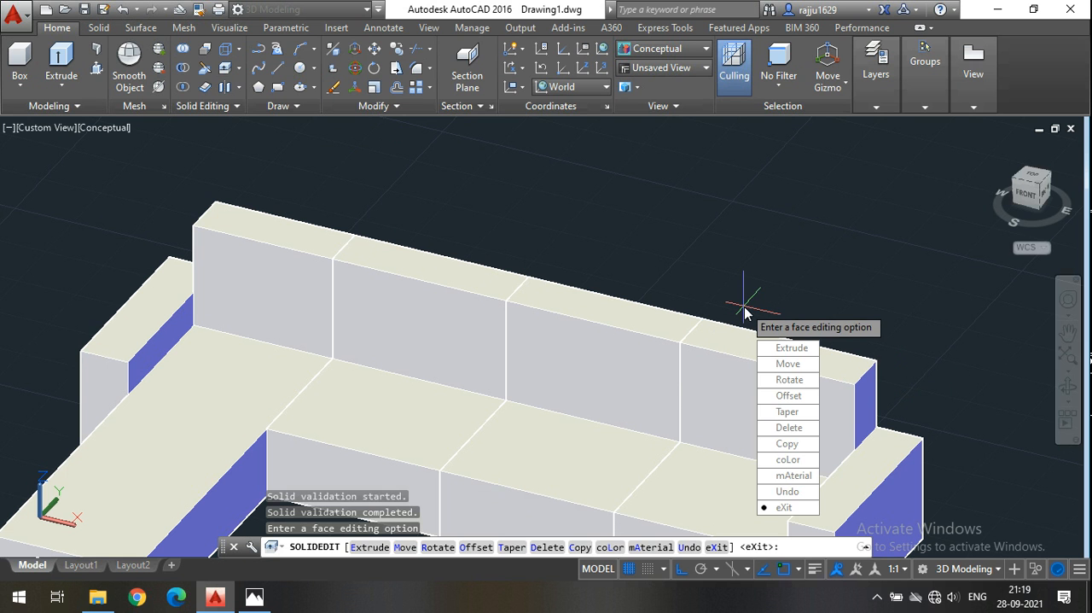
{"action": "key", "text": "Return"}
Extrude all the small leg circles in the sofa plan outline next to the 3D sofa by 2".
{"action": "scroll", "coordinate": [731, 299], "scroll_direction": "down", "scroll_amount": 5}
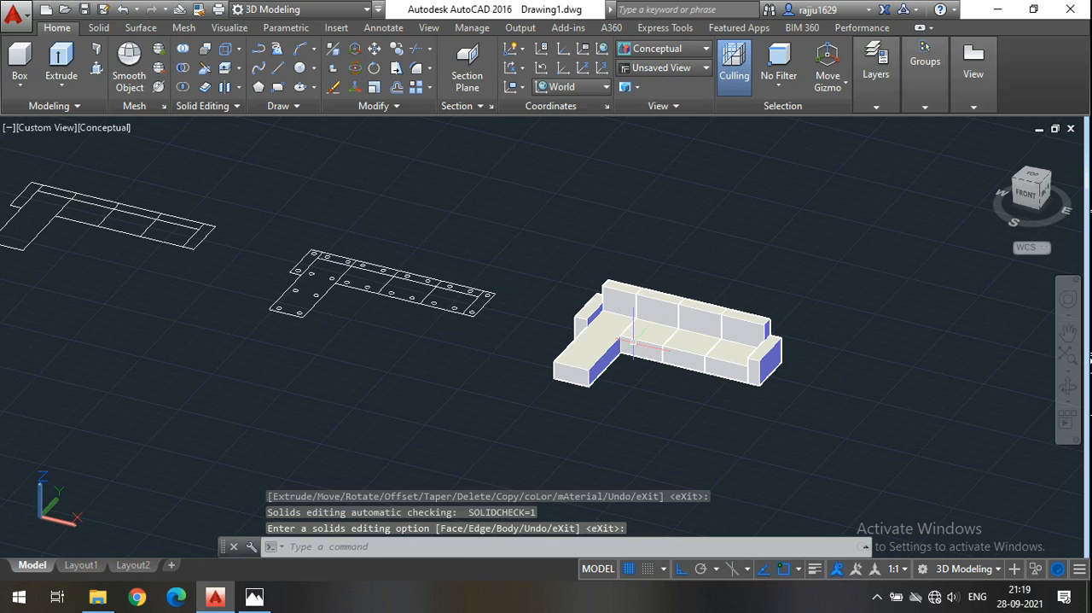
{"action": "scroll", "coordinate": [693, 413], "scroll_direction": "up", "scroll_amount": 2}
{"action": "middle_click_drag", "start_coordinate": [693, 413], "coordinate": [564, 422]}
{"action": "key", "text": "Return"}
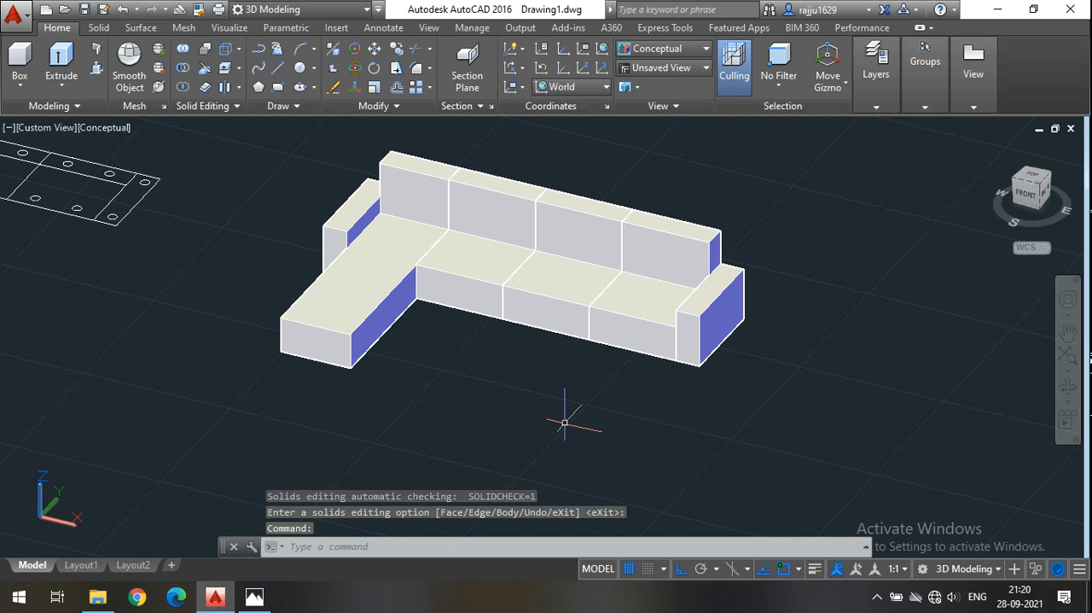
{"action": "middle_click_drag", "start_coordinate": [190, 305], "coordinate": [602, 393]}
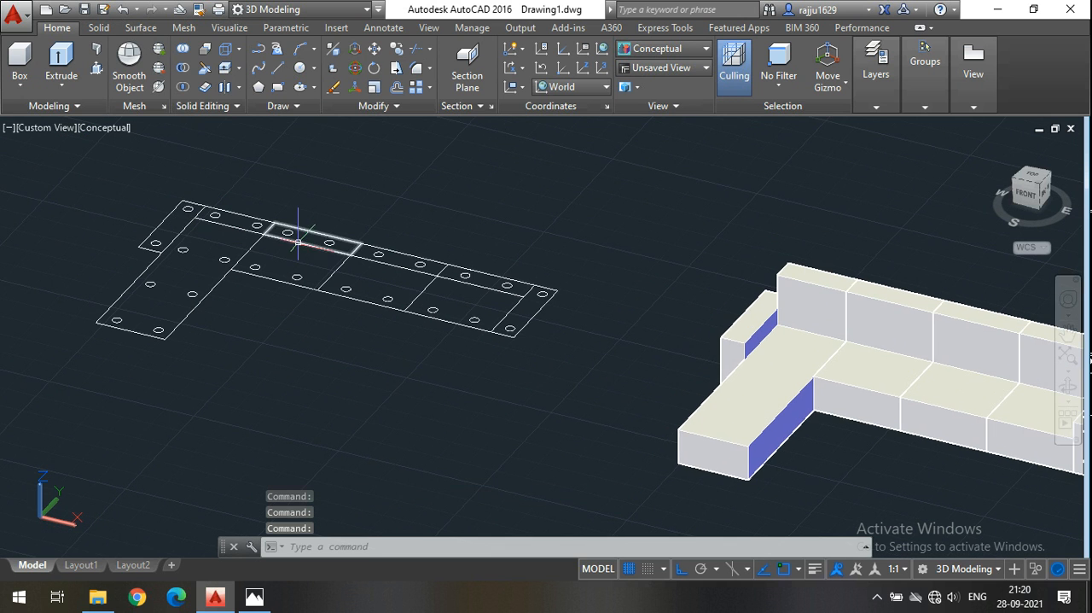
{"action": "scroll", "coordinate": [152, 304], "scroll_direction": "up", "scroll_amount": 2}
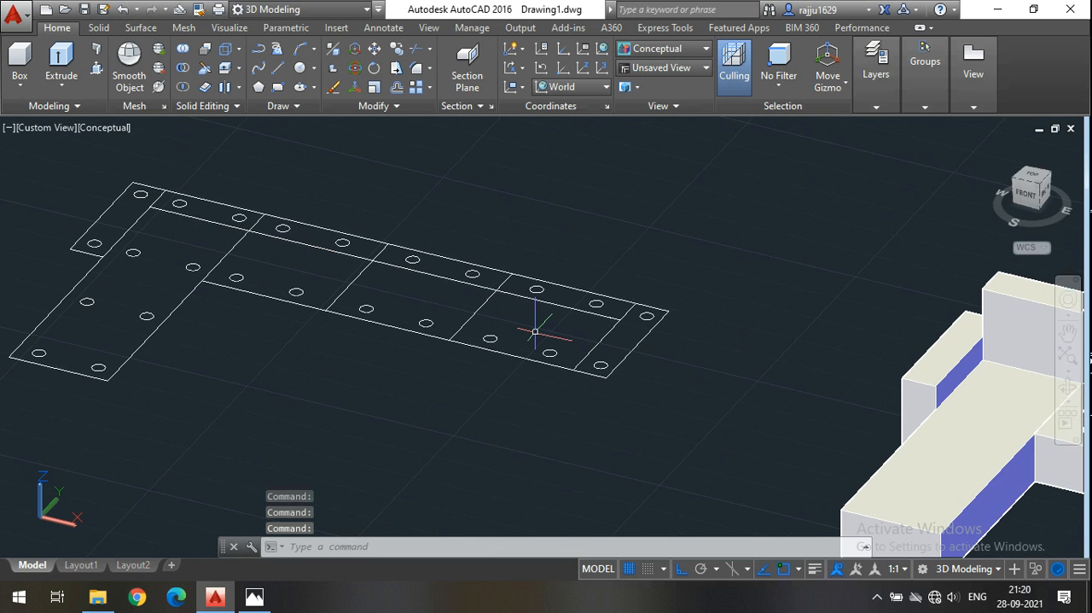
{"action": "middle_click_drag", "start_coordinate": [539, 316], "coordinate": [470, 293]}
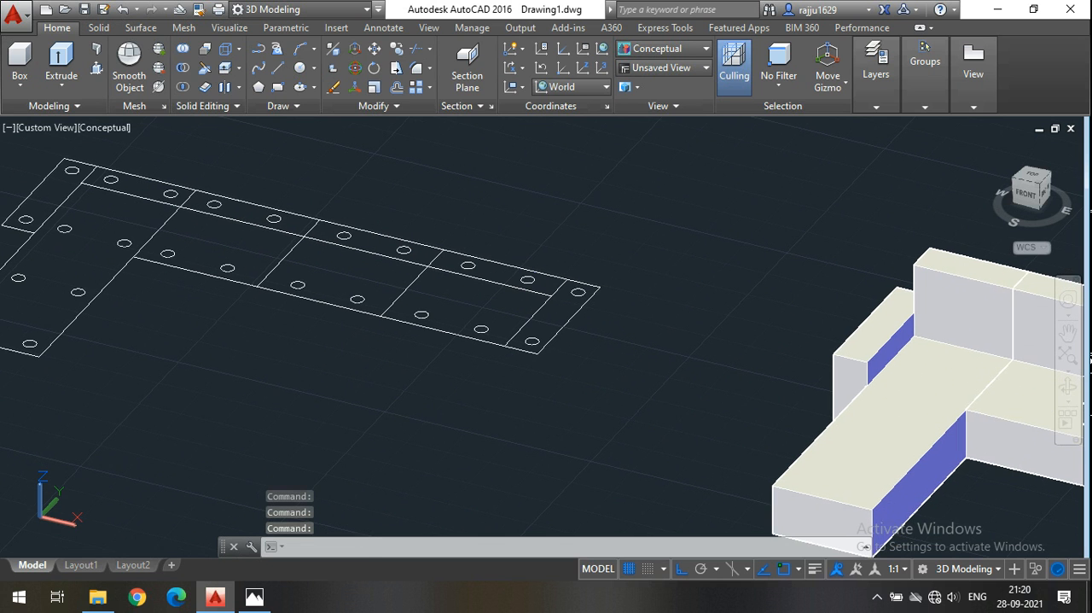
{"action": "middle_click_drag", "start_coordinate": [671, 316], "coordinate": [751, 330]}
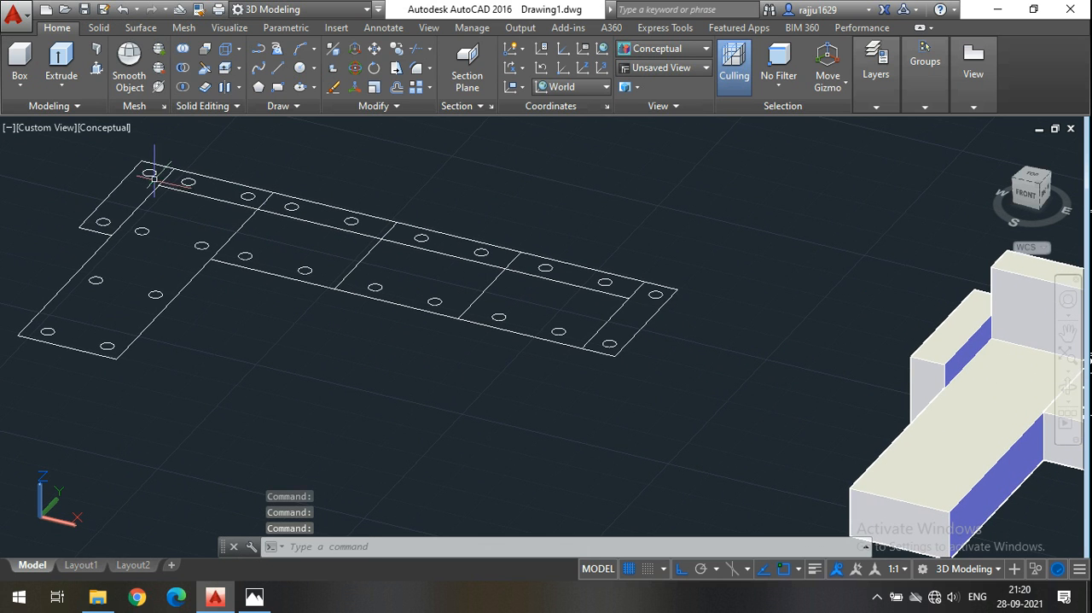
{"action": "left_click", "coordinate": [102, 221]}
{"action": "left_click", "coordinate": [149, 172]}
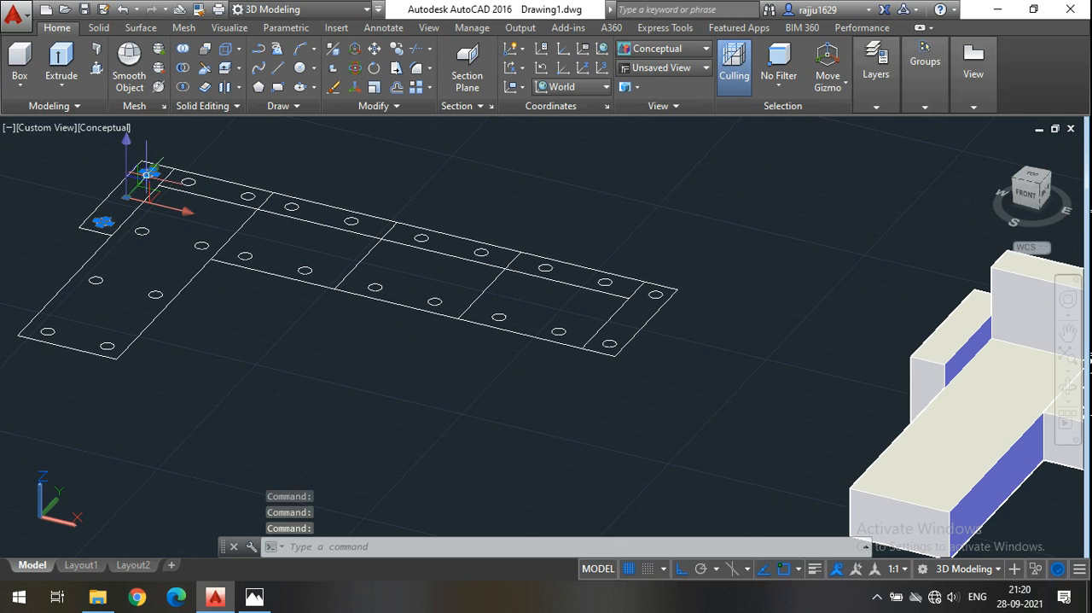
{"action": "left_click", "coordinate": [188, 181]}
{"action": "left_click", "coordinate": [247, 195]}
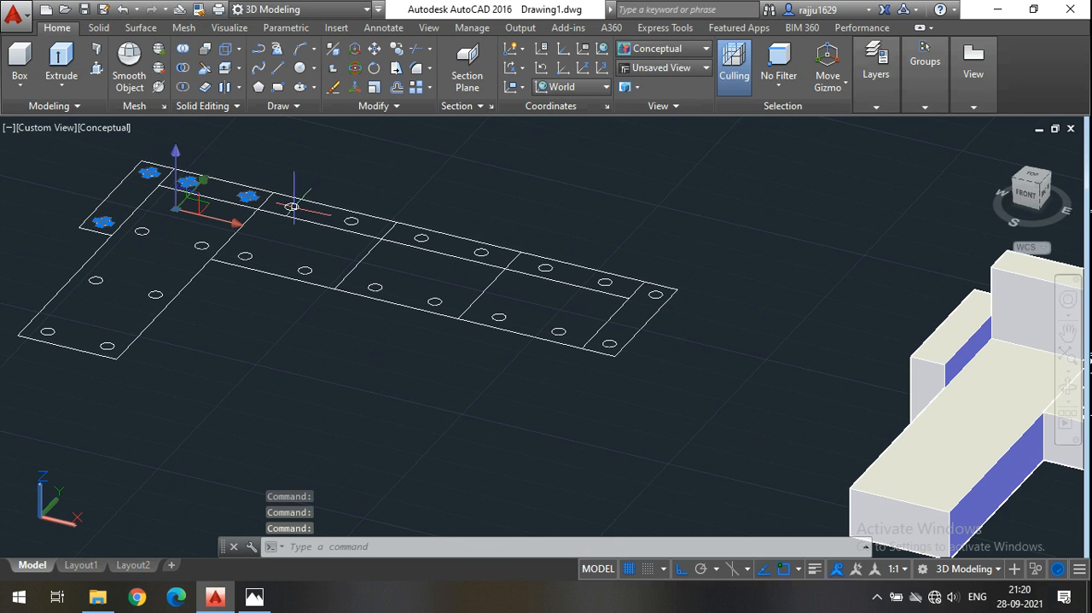
{"action": "left_click", "coordinate": [292, 207]}
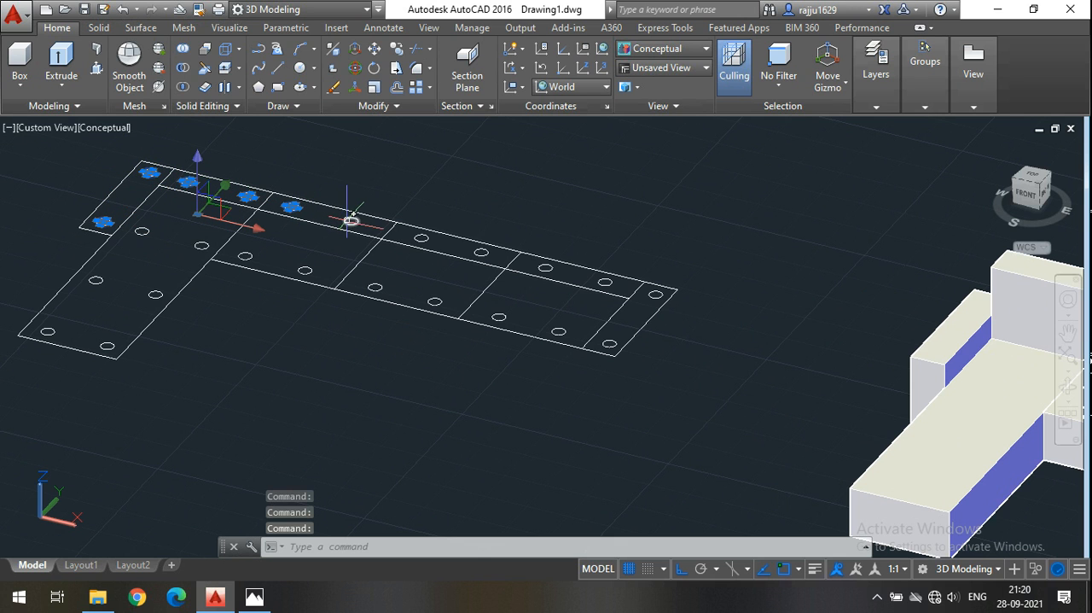
{"action": "left_click", "coordinate": [351, 221]}
{"action": "left_click", "coordinate": [420, 237]}
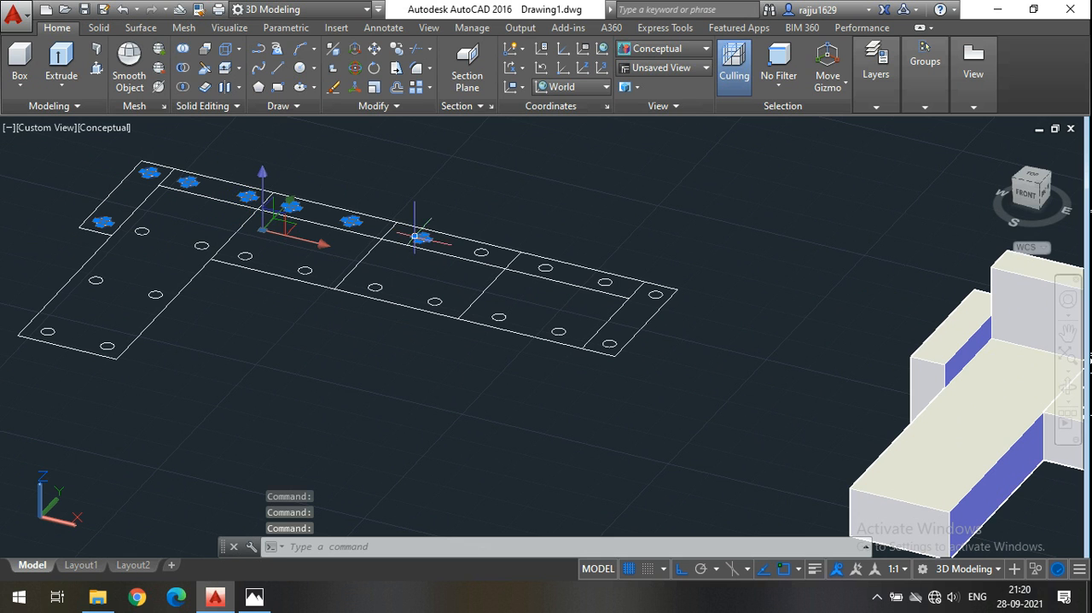
{"action": "left_click", "coordinate": [481, 252]}
{"action": "left_click", "coordinate": [545, 267]}
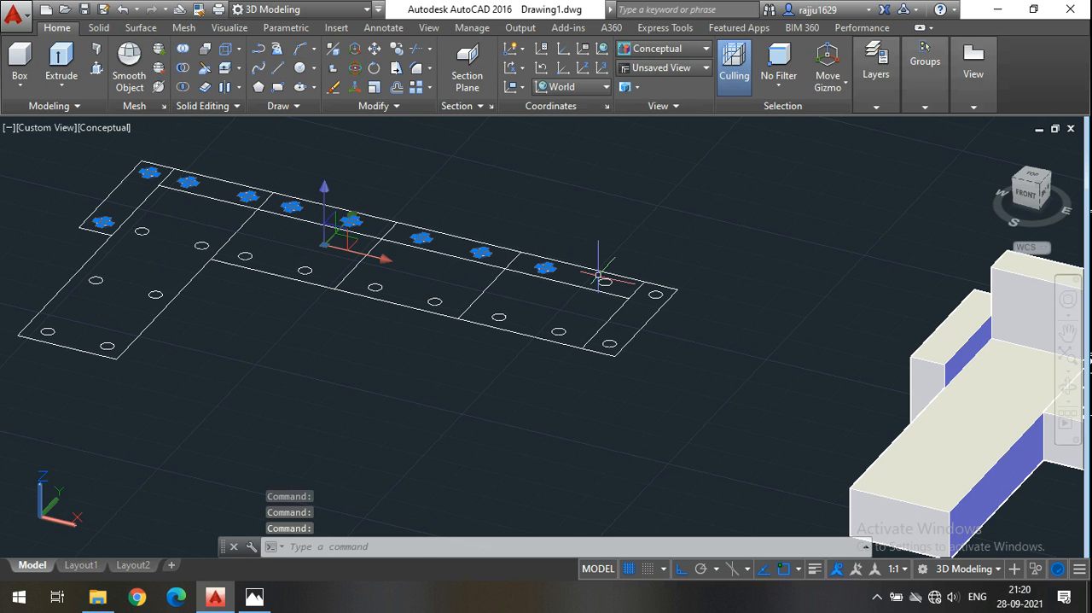
{"action": "left_click", "coordinate": [601, 276]}
{"action": "left_click", "coordinate": [604, 281]}
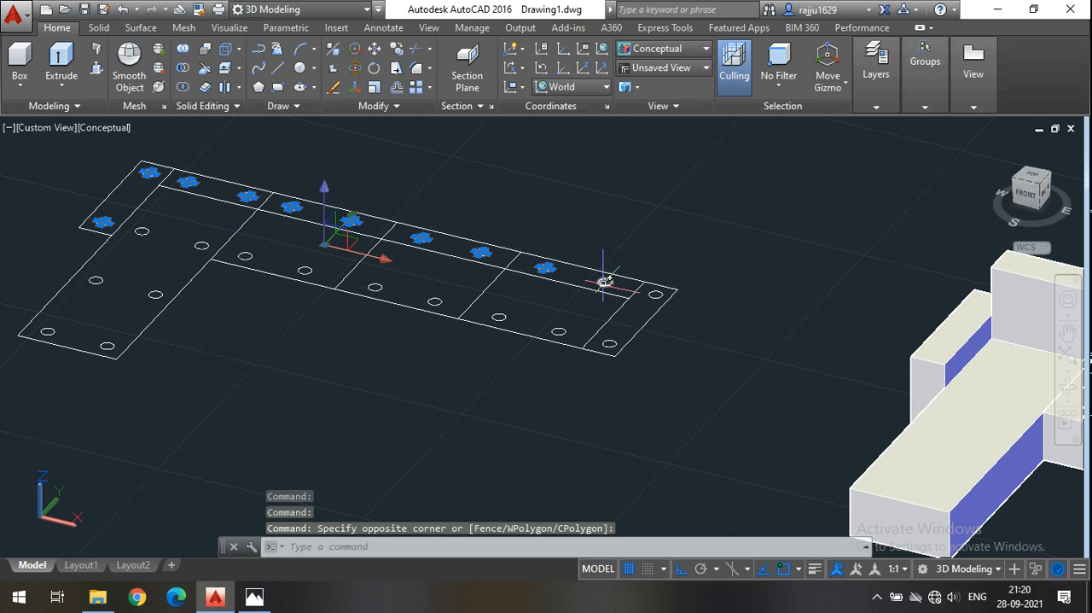
{"action": "left_click", "coordinate": [604, 282]}
{"action": "left_click", "coordinate": [655, 294]}
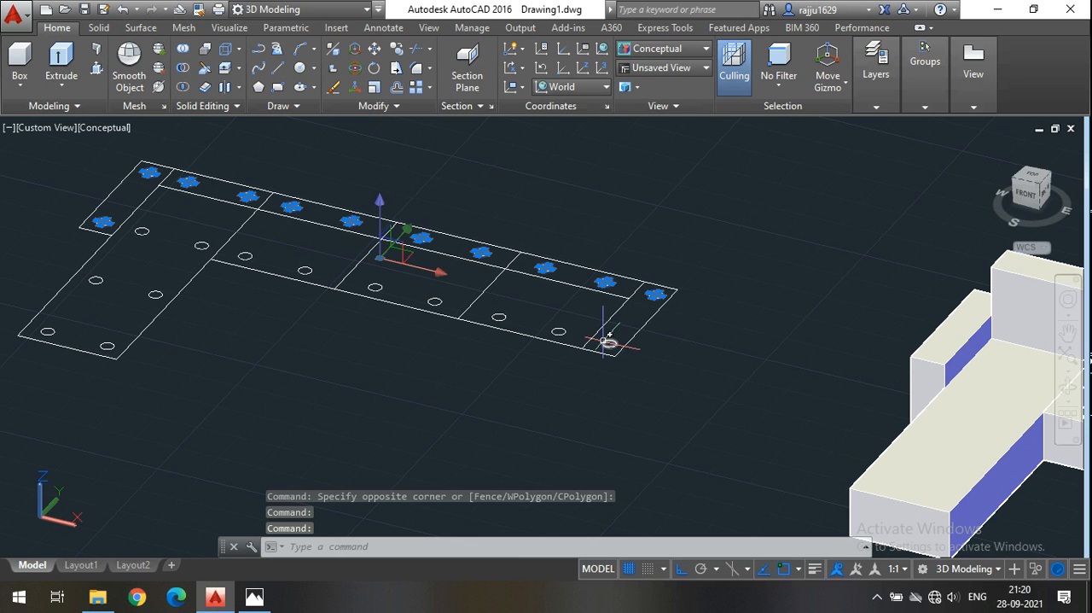
{"action": "left_click", "coordinate": [608, 341]}
{"action": "left_click", "coordinate": [558, 331]}
{"action": "left_click", "coordinate": [496, 315]}
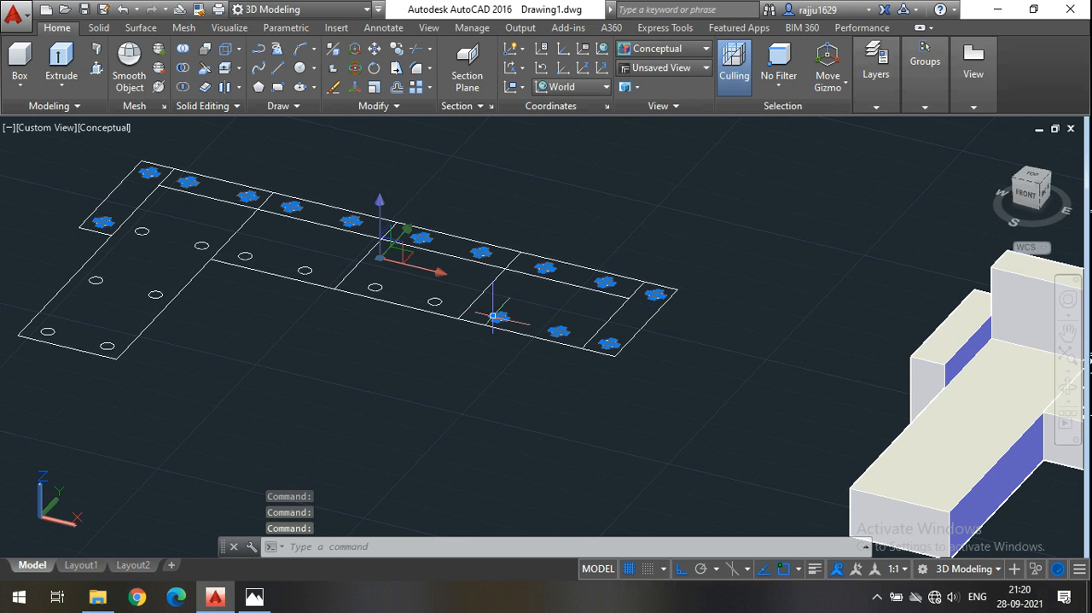
{"action": "left_click", "coordinate": [435, 302]}
{"action": "left_click", "coordinate": [375, 287]}
{"action": "left_click", "coordinate": [304, 270]}
{"action": "left_click", "coordinate": [245, 256]}
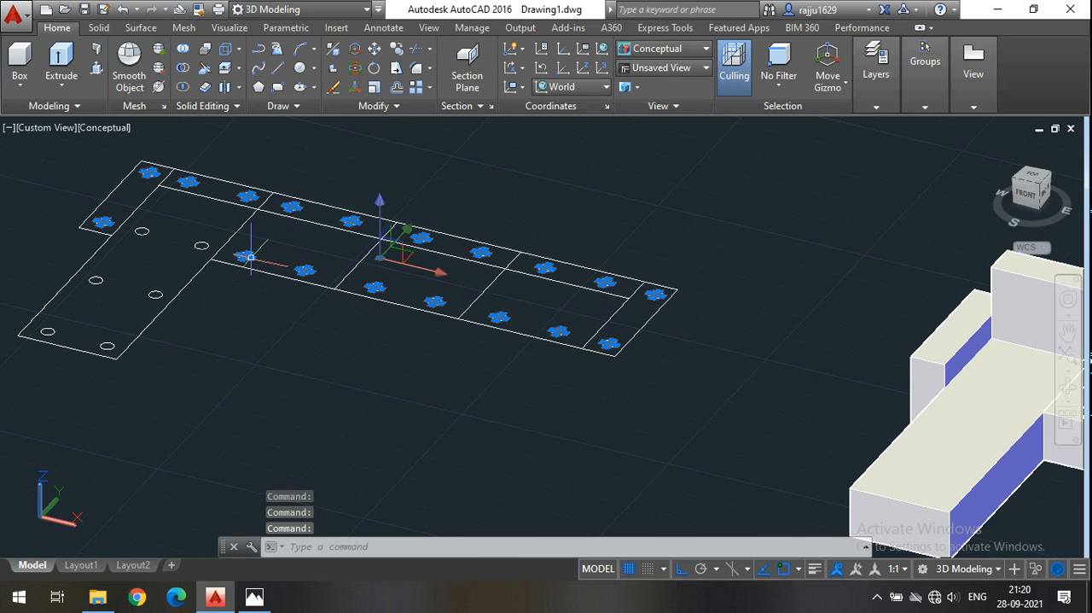
{"action": "left_click", "coordinate": [202, 245]}
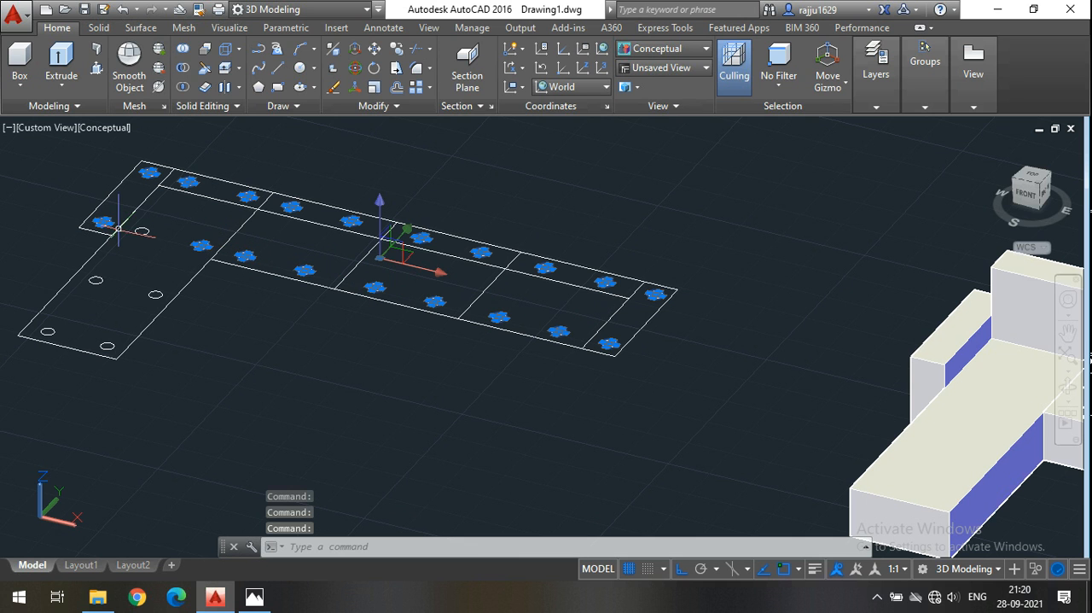
{"action": "left_click", "coordinate": [142, 230]}
{"action": "left_click", "coordinate": [96, 280]}
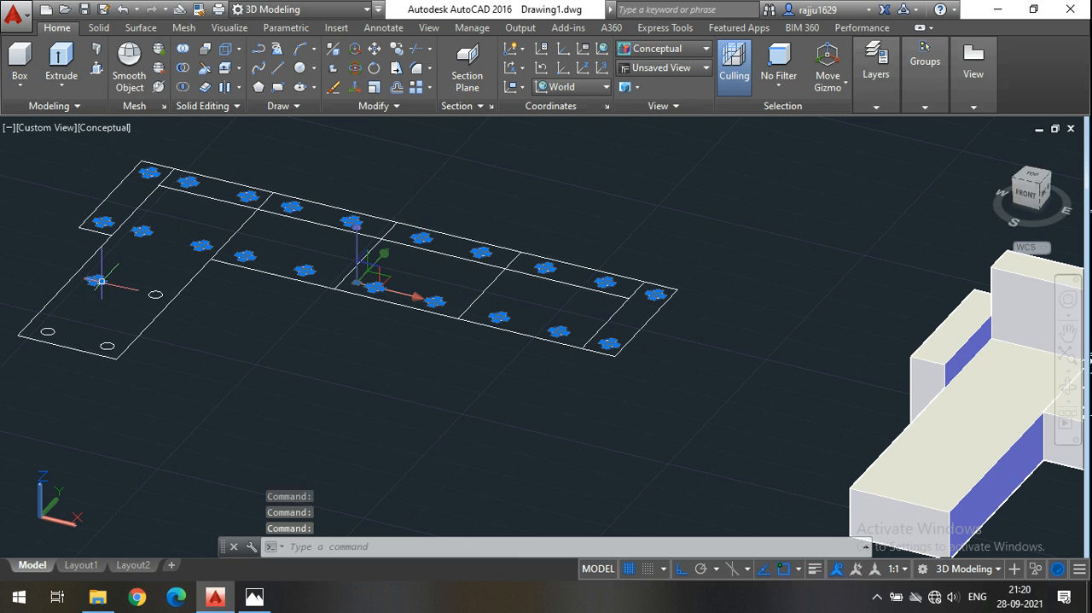
{"action": "left_click", "coordinate": [156, 295]}
{"action": "left_click", "coordinate": [108, 346]}
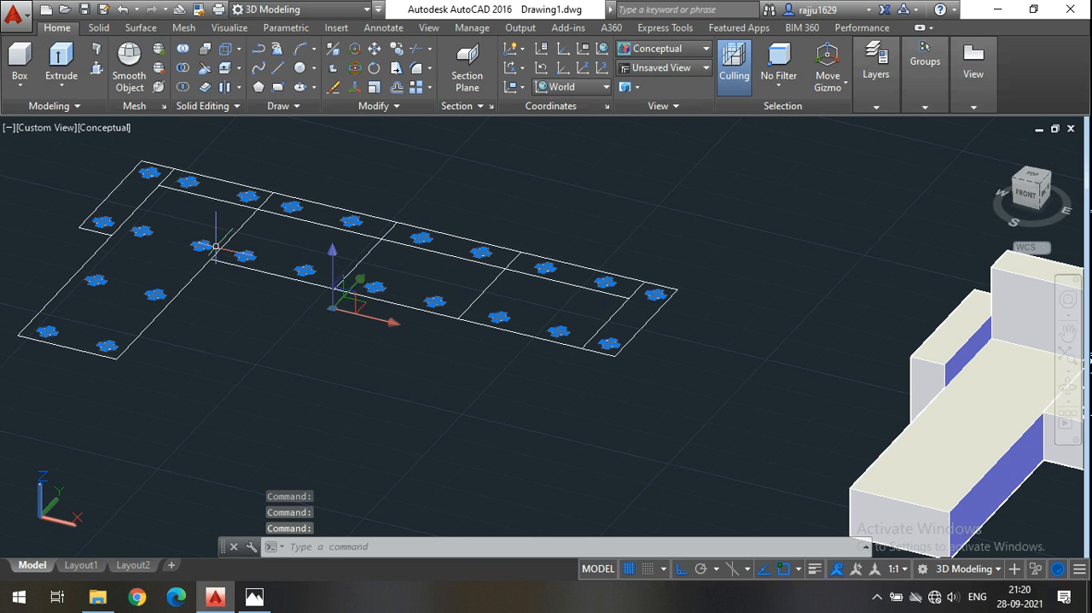
{"action": "left_click", "coordinate": [70, 66]}
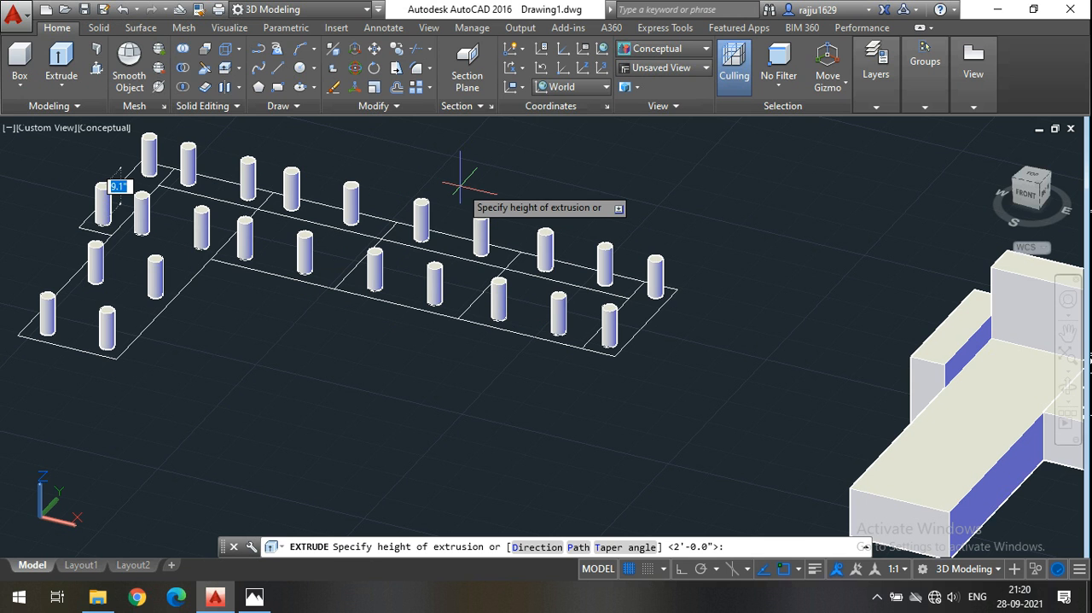
{"action": "type", "text": "2"}
{"action": "key", "text": "Return"}
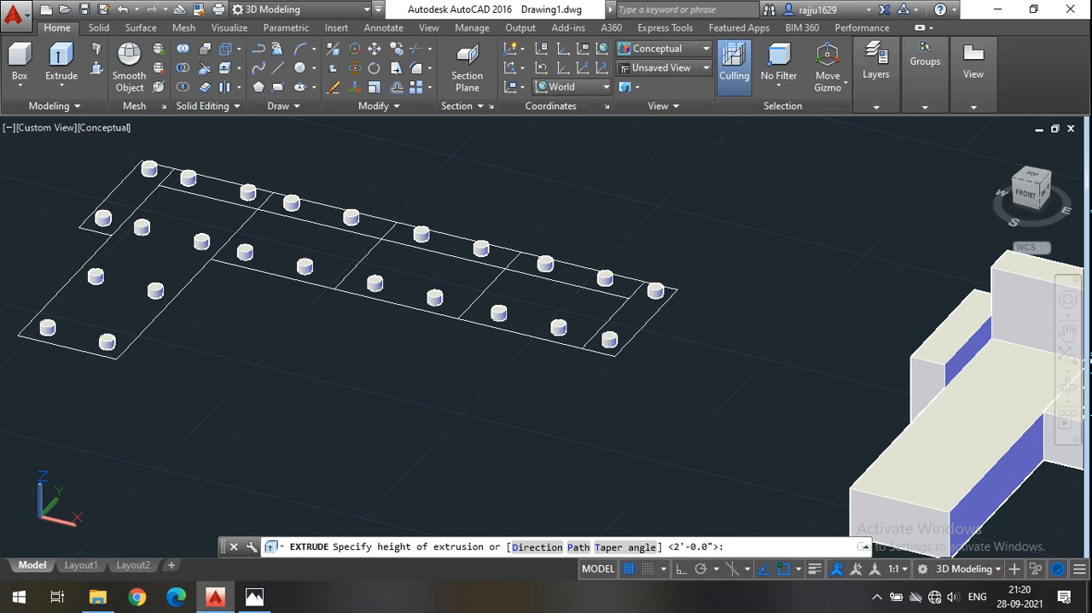
{"action": "middle_click_drag", "start_coordinate": [588, 200], "coordinate": [702, 237]}
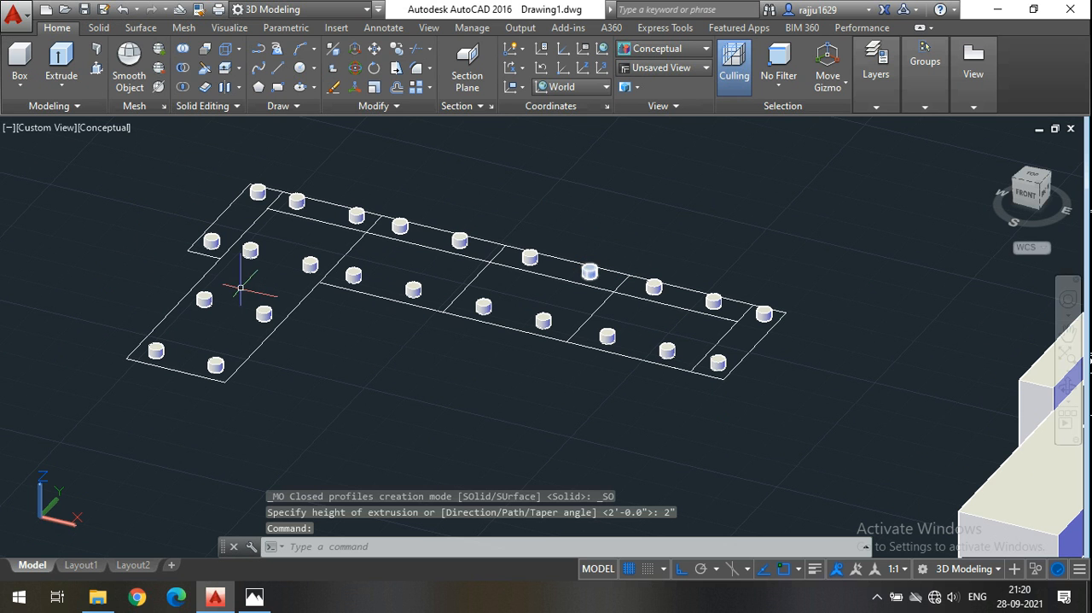
{"action": "left_click", "coordinate": [794, 473]}
{"action": "left_click", "coordinate": [109, 143]}
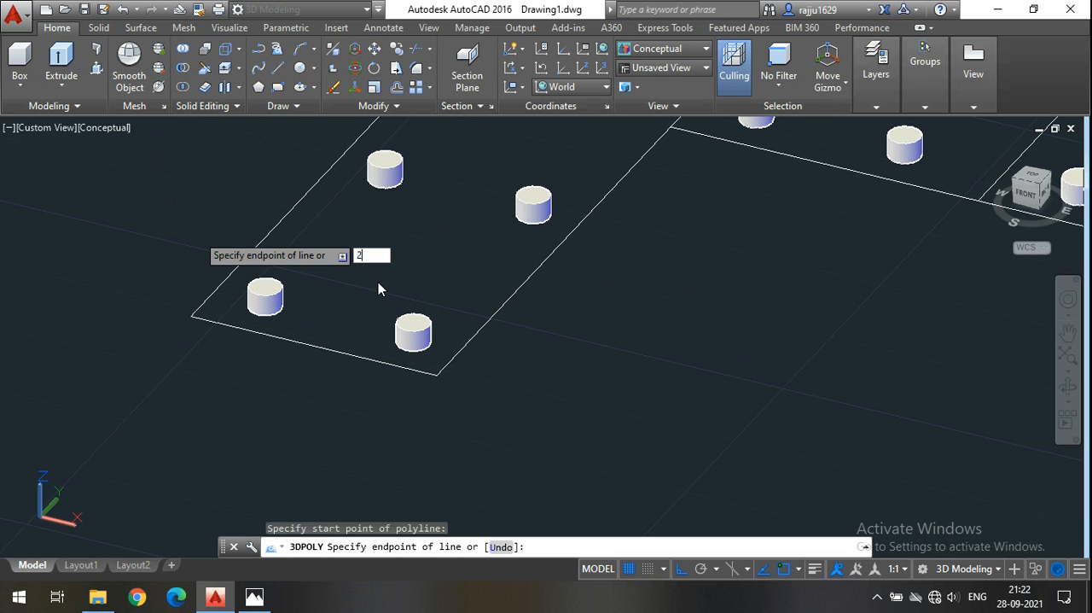
{"action": "key", "text": "Escape"}
{"action": "key", "text": "Escape"}
{"action": "key", "text": "Escape"}
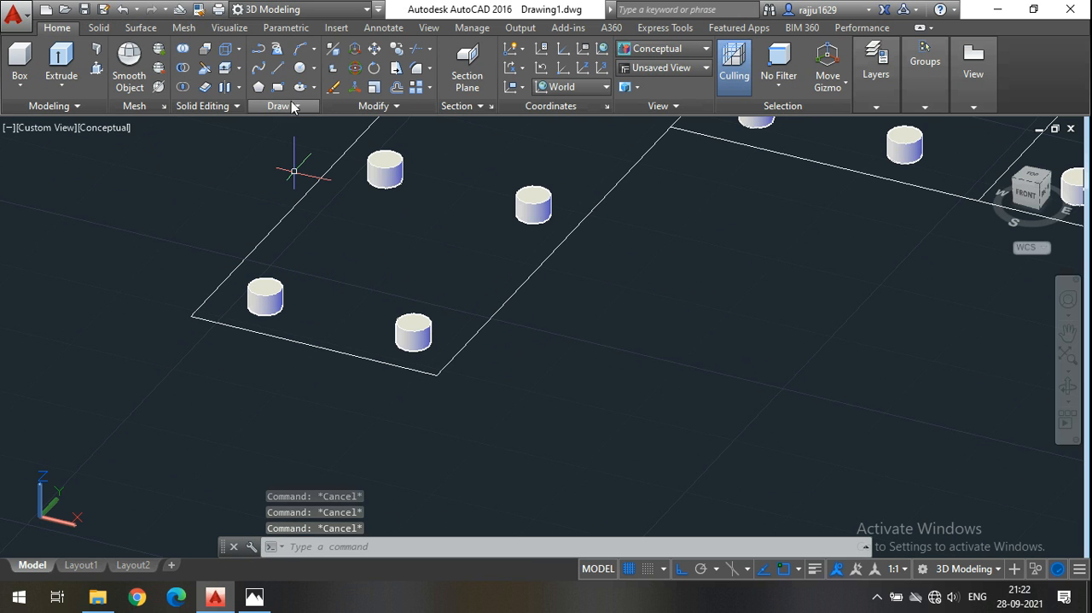
Draw a 3D polyline 2" straight up from the outer front corner of the chaise section in the plan outline with the legs.
{"action": "left_click", "coordinate": [279, 55]}
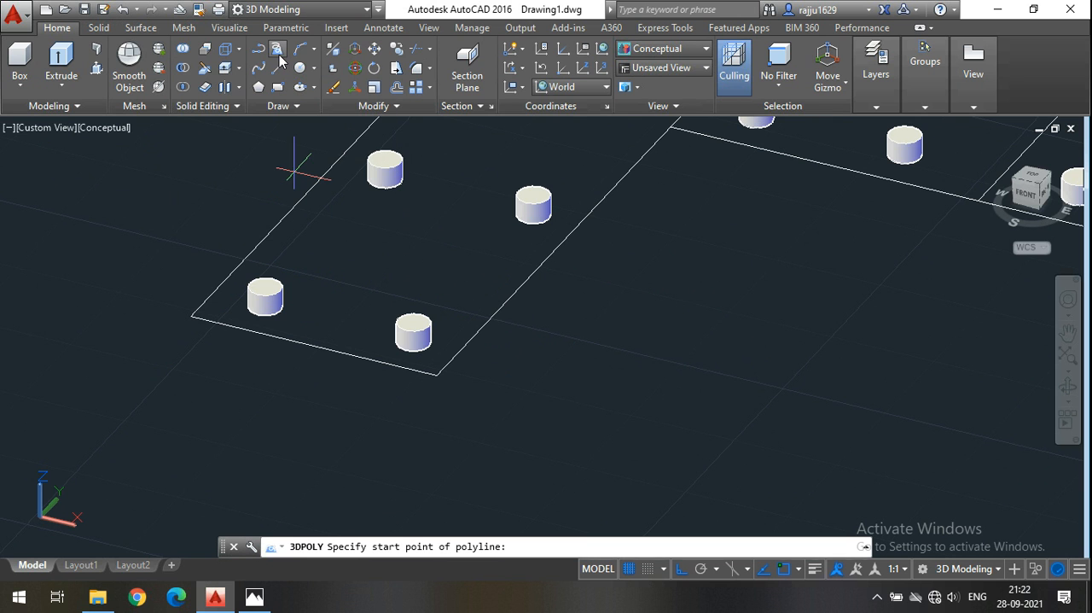
{"action": "left_click", "coordinate": [189, 316]}
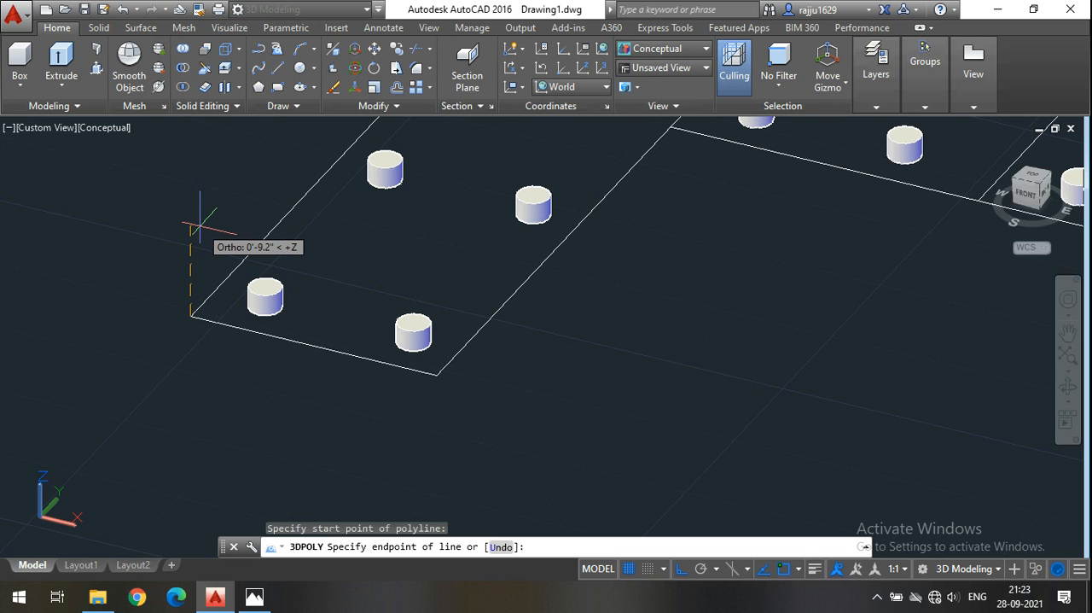
{"action": "type", "text": "2"}
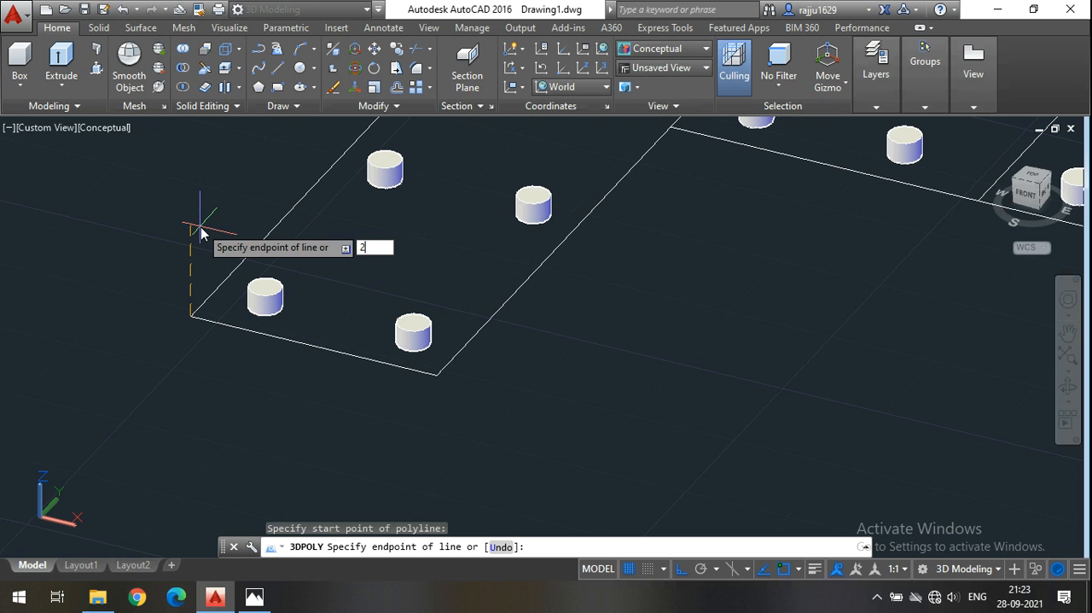
{"action": "type", "text": "\""}
{"action": "key", "text": "Return"}
{"action": "key", "text": "Escape"}
Move the plan outline with its legs from the top end of the 2" vertical line to the bottom front corner of the sofa's chaise.
{"action": "scroll", "coordinate": [329, 309], "scroll_direction": "down", "scroll_amount": 6}
{"action": "left_click", "coordinate": [927, 439]}
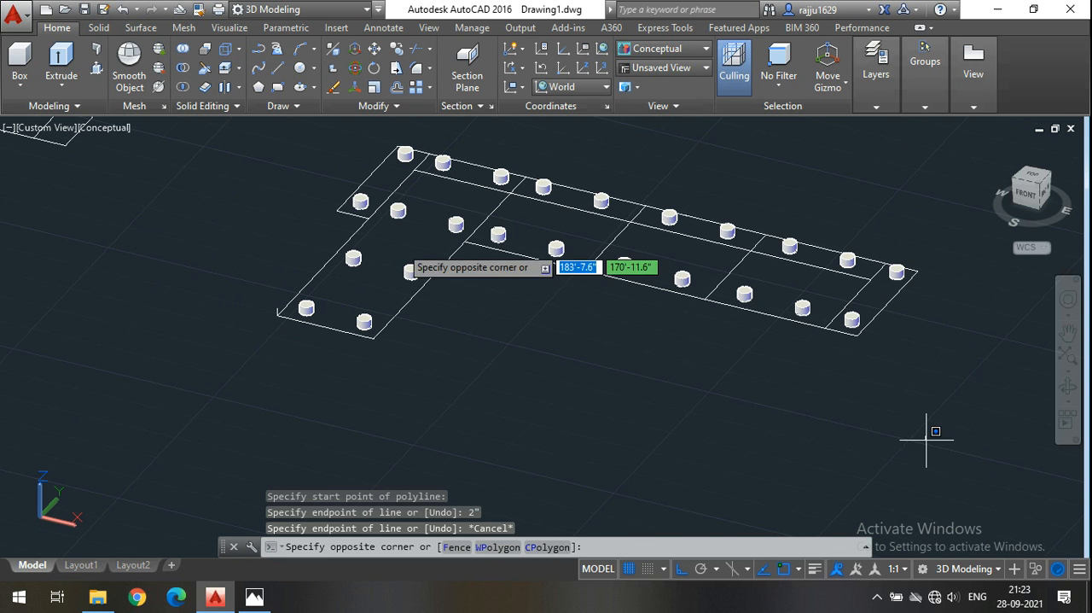
{"action": "left_click", "coordinate": [258, 138]}
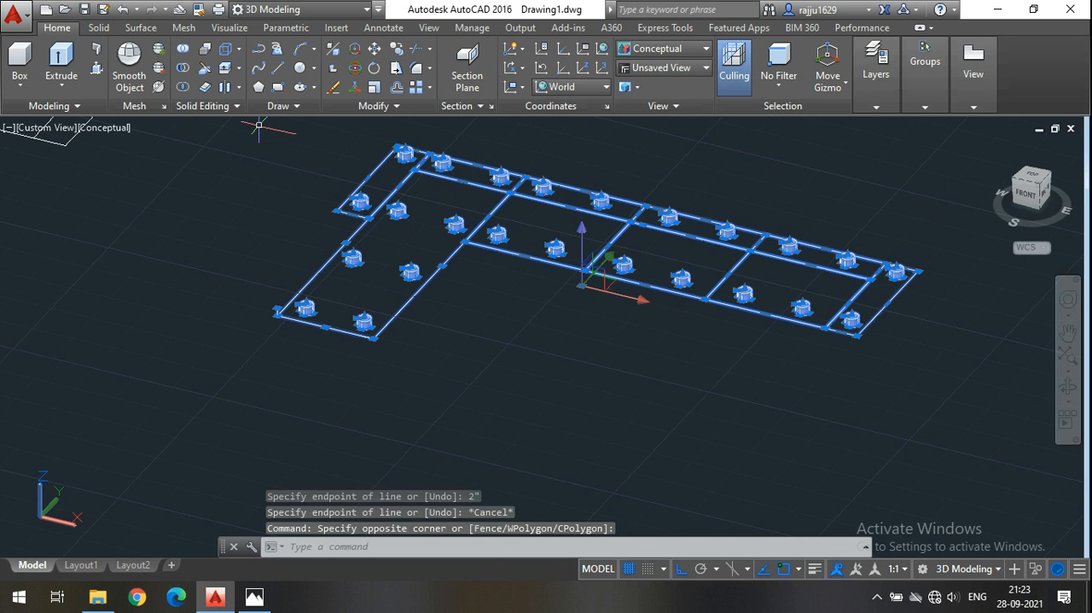
{"action": "left_click", "coordinate": [379, 53]}
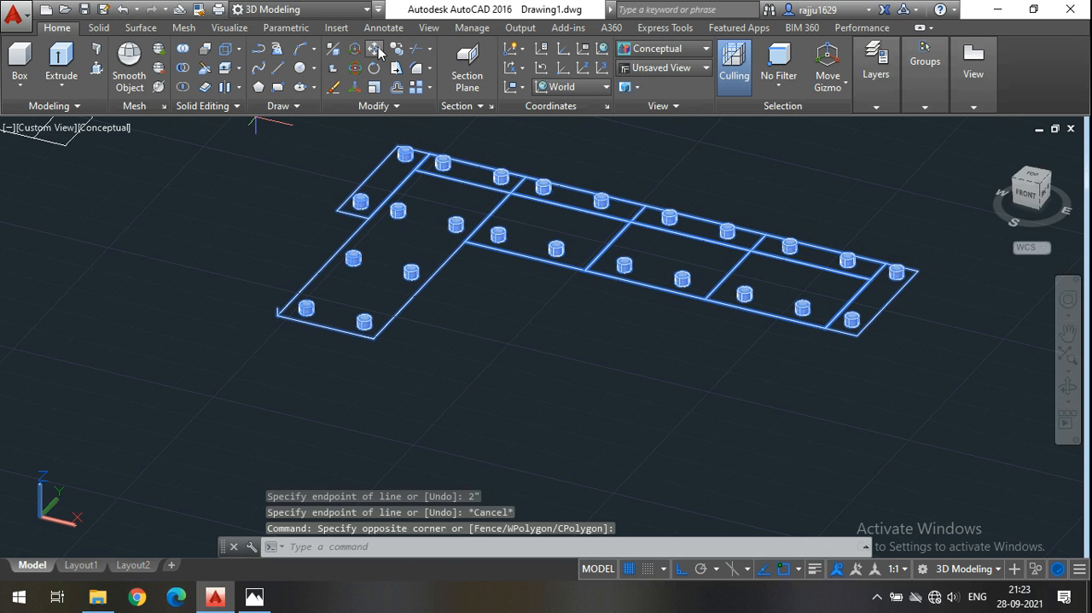
{"action": "scroll", "coordinate": [281, 314], "scroll_direction": "up", "scroll_amount": 5}
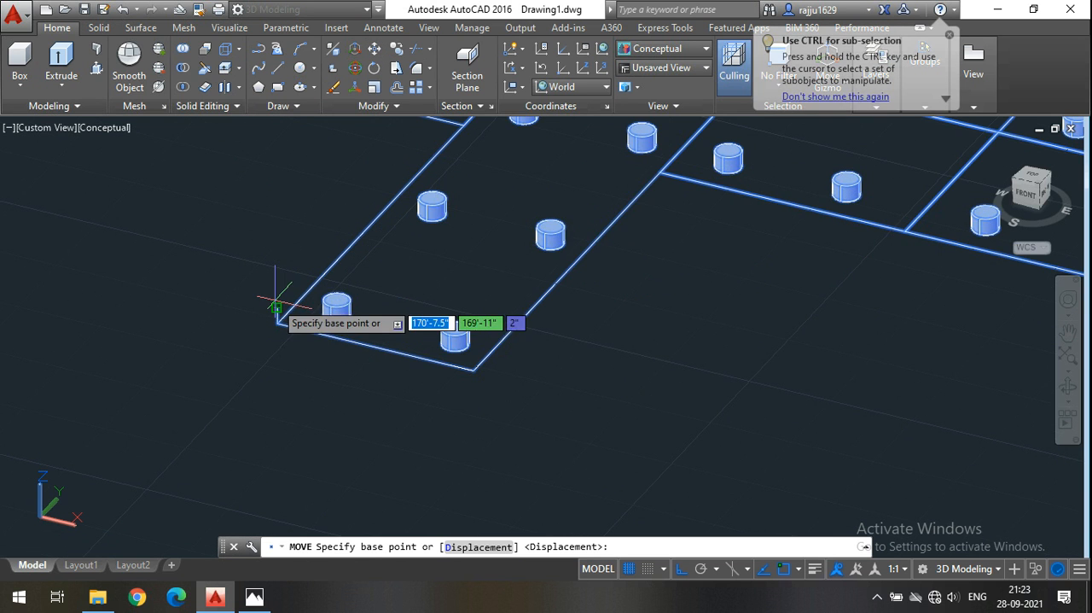
{"action": "scroll", "coordinate": [275, 304], "scroll_direction": "up", "scroll_amount": 3}
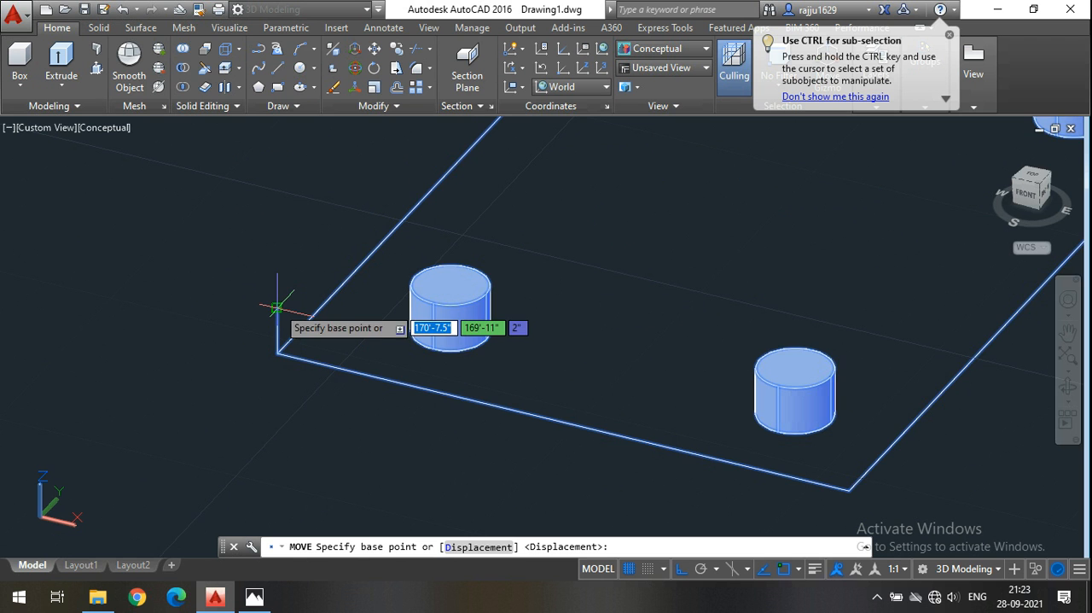
{"action": "left_click", "coordinate": [275, 308]}
{"action": "scroll", "coordinate": [278, 273], "scroll_direction": "down", "scroll_amount": 8}
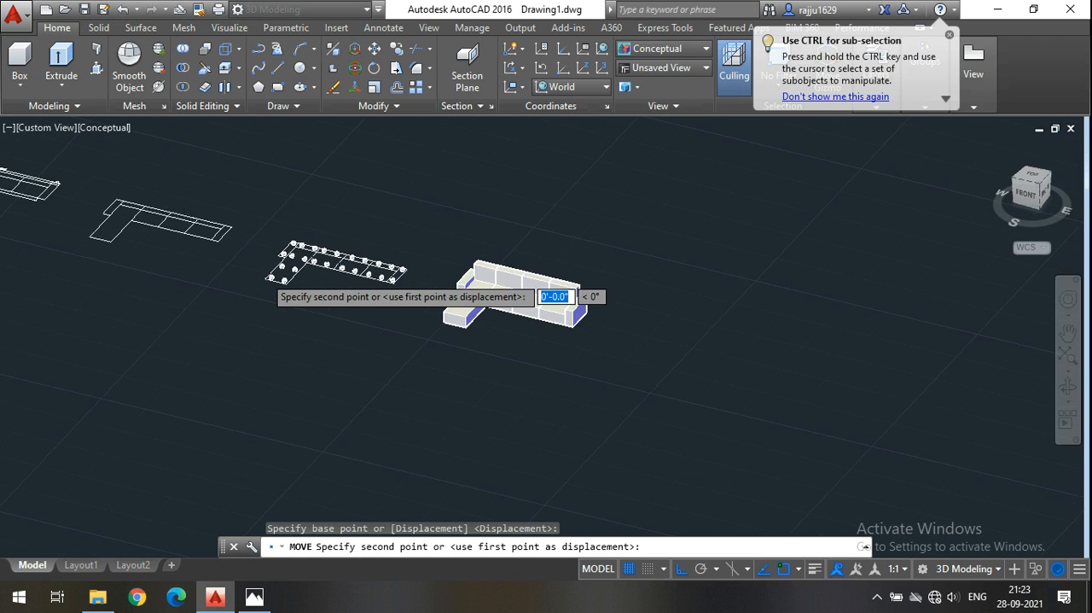
{"action": "scroll", "coordinate": [342, 324], "scroll_direction": "down", "scroll_amount": 2}
{"action": "scroll", "coordinate": [380, 358], "scroll_direction": "up", "scroll_amount": 8}
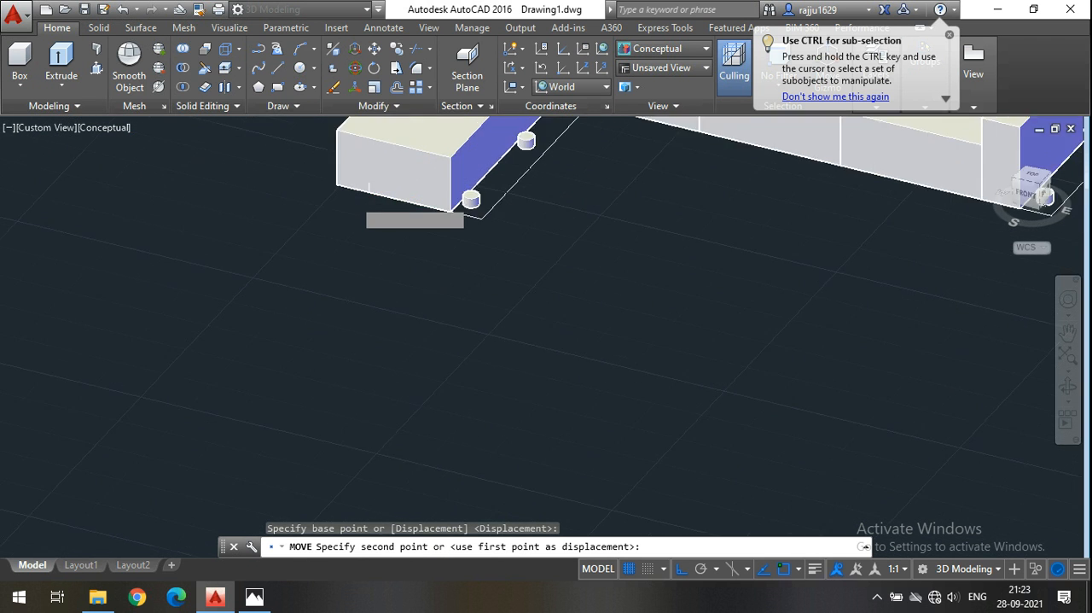
{"action": "scroll", "coordinate": [351, 192], "scroll_direction": "up", "scroll_amount": 3}
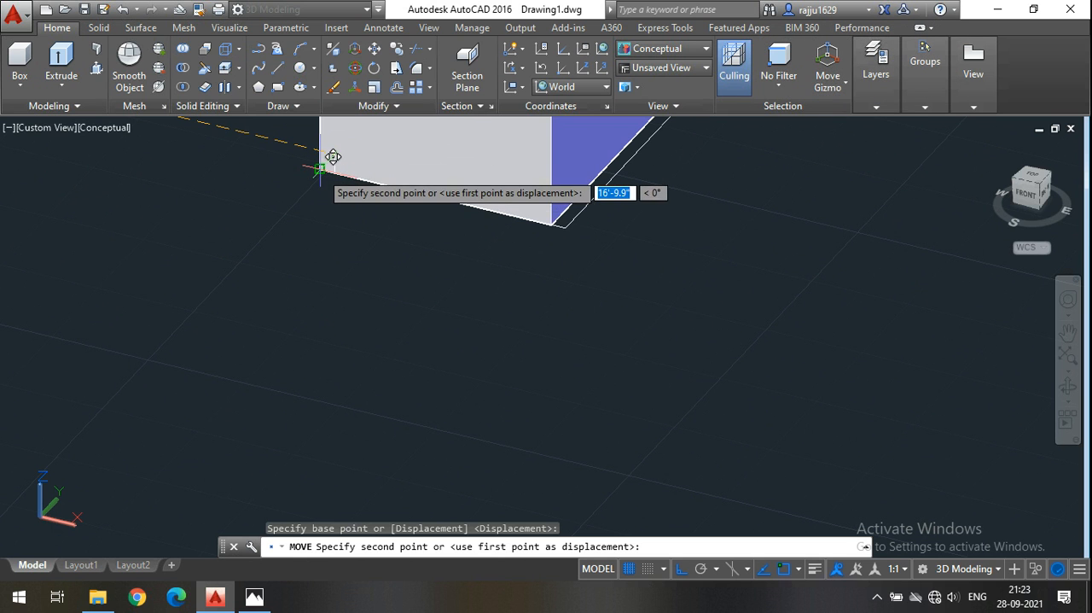
{"action": "left_click", "coordinate": [322, 169]}
{"action": "scroll", "coordinate": [322, 281], "scroll_direction": "down", "scroll_amount": 5}
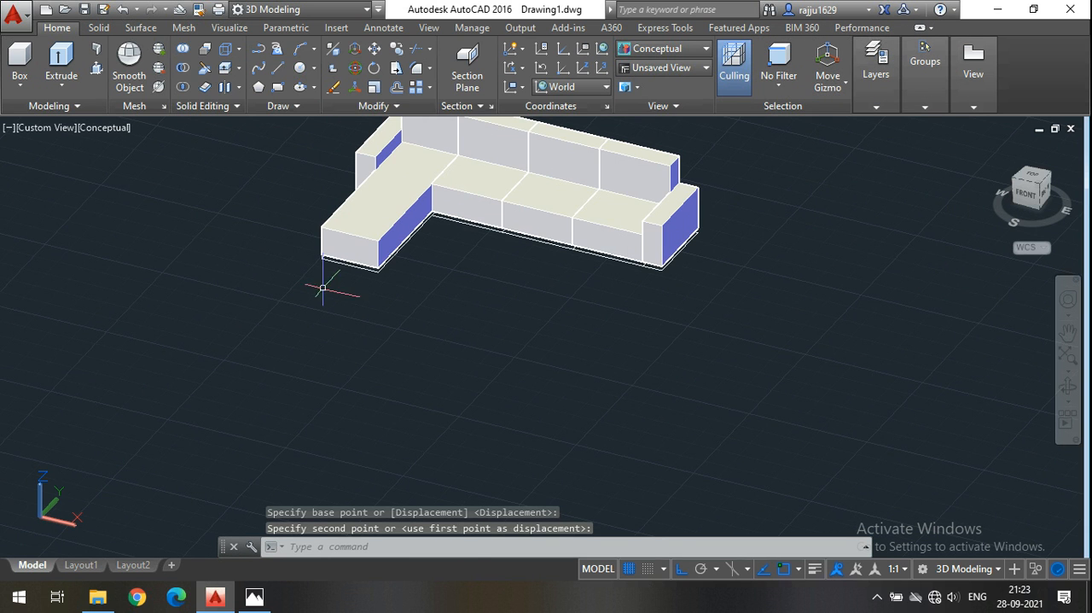
Orbit around the sofa to examine the placement of the legs from below and the whole model from the front.
{"action": "left_click", "coordinate": [1068, 386]}
{"action": "left_click_drag", "start_coordinate": [595, 338], "coordinate": [414, 222]}
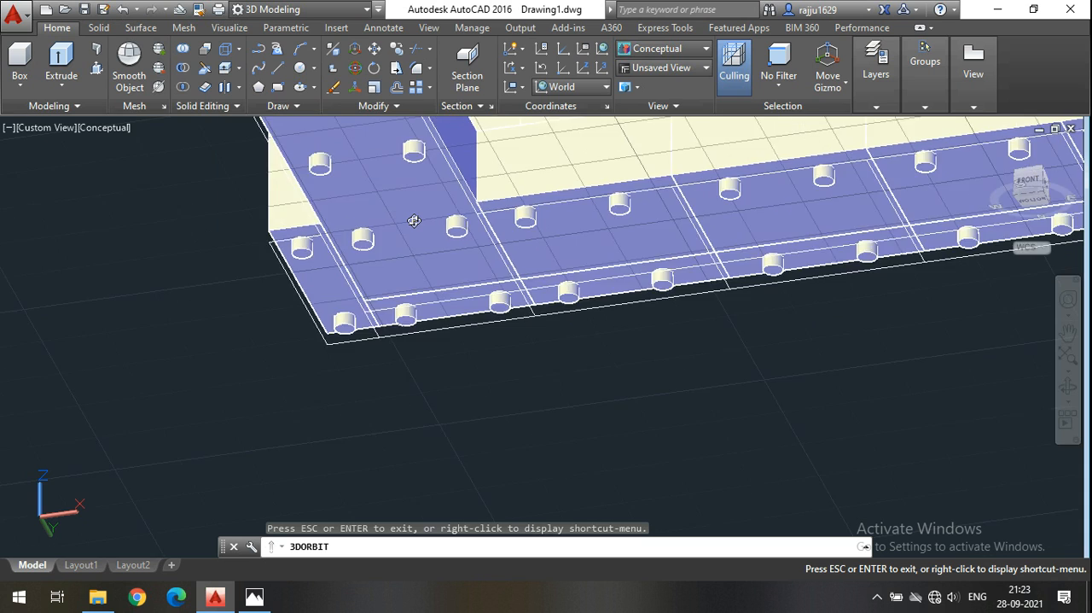
{"action": "scroll", "coordinate": [414, 221], "scroll_direction": "down", "scroll_amount": 3}
{"action": "left_click_drag", "start_coordinate": [454, 298], "coordinate": [533, 282]}
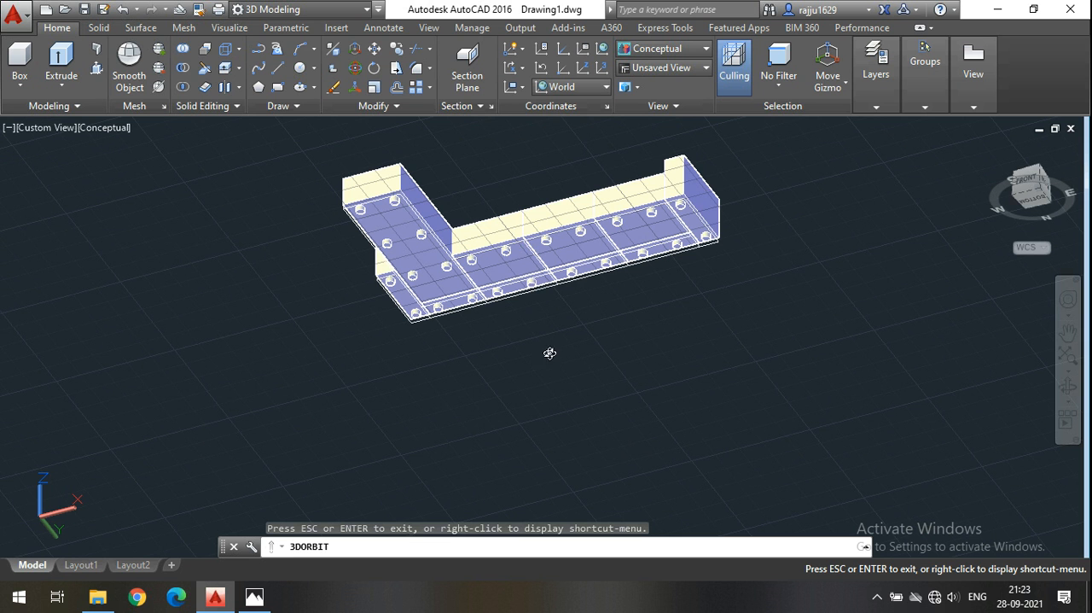
{"action": "left_click_drag", "start_coordinate": [558, 351], "coordinate": [529, 360]}
{"action": "scroll", "coordinate": [529, 360], "scroll_direction": "up", "scroll_amount": 5}
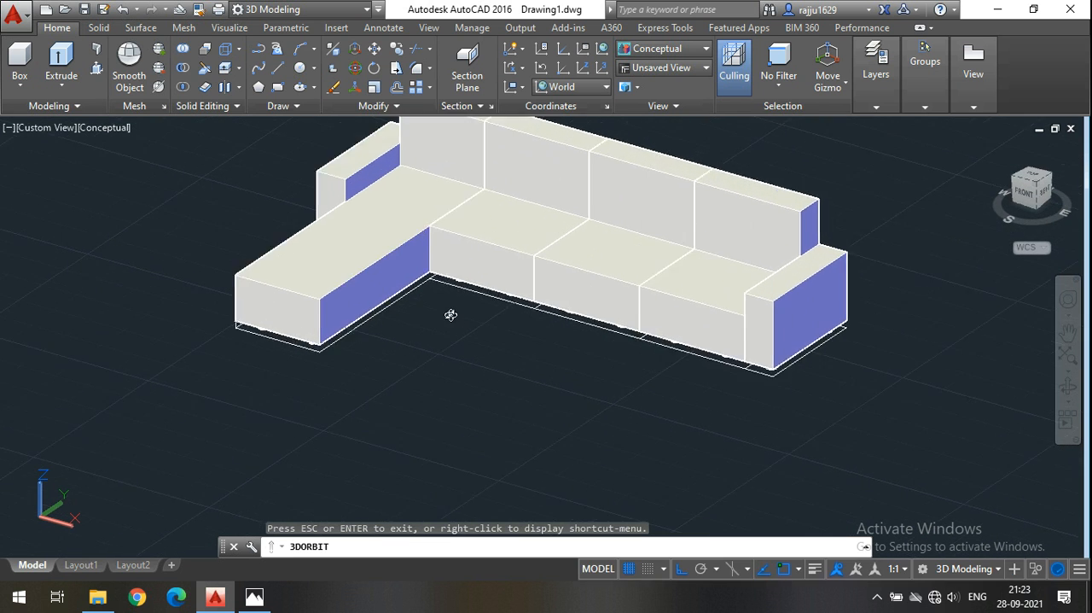
{"action": "scroll", "coordinate": [452, 359], "scroll_direction": "up", "scroll_amount": 3}
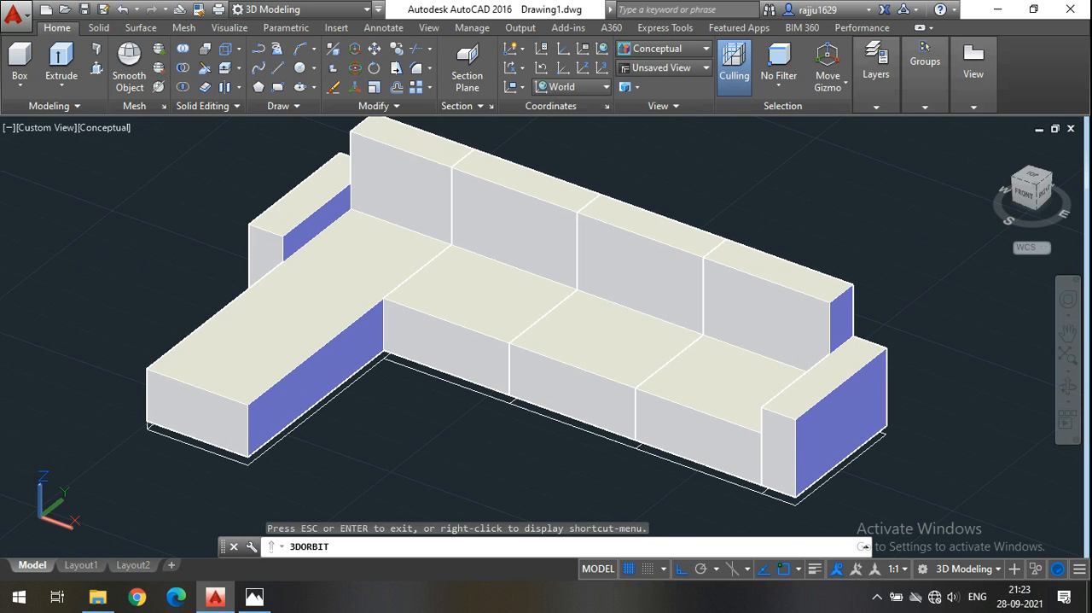
{"action": "key", "text": "Escape"}
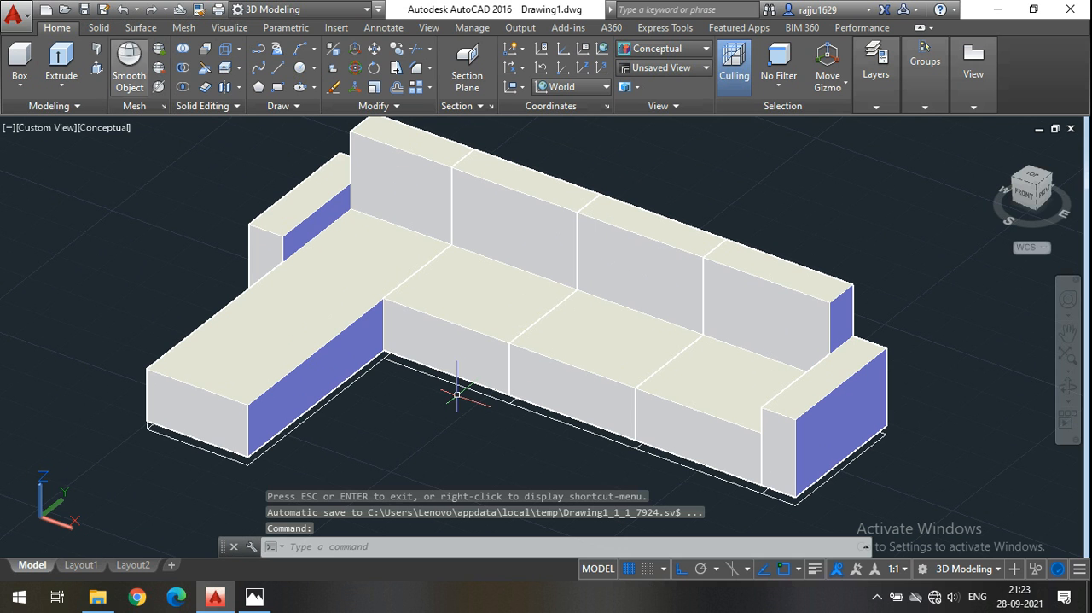
{"action": "middle_click_drag", "start_coordinate": [170, 257], "coordinate": [170, 261]}
{"action": "scroll", "coordinate": [196, 248], "scroll_direction": "down", "scroll_amount": 4}
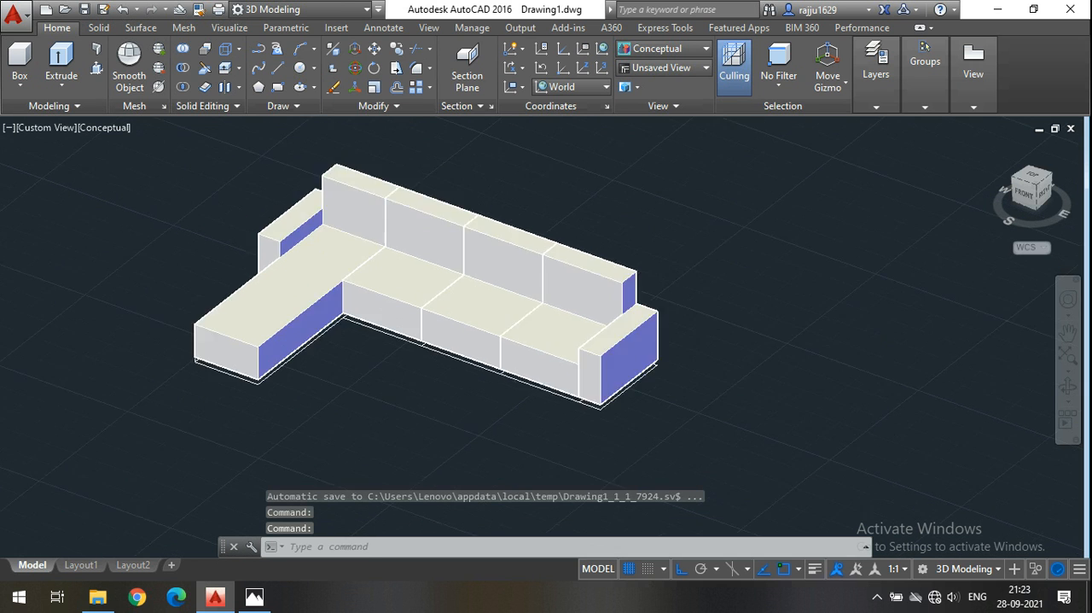
{"action": "scroll", "coordinate": [219, 231], "scroll_direction": "up", "scroll_amount": 3}
{"action": "middle_click_drag", "start_coordinate": [219, 232], "coordinate": [236, 239]}
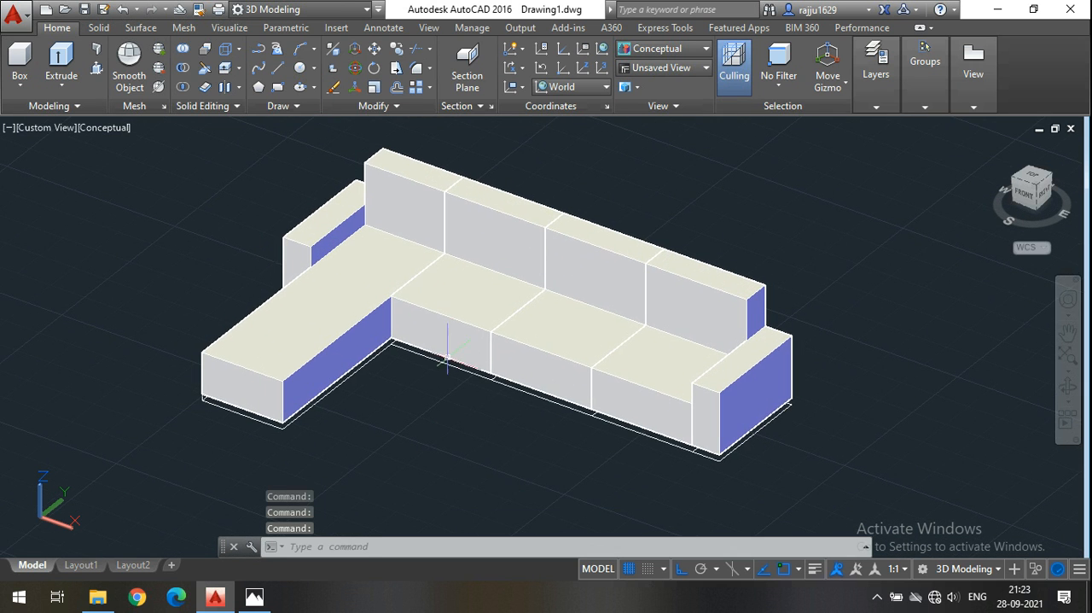
{"action": "middle_click_drag", "start_coordinate": [453, 428], "coordinate": [435, 421]}
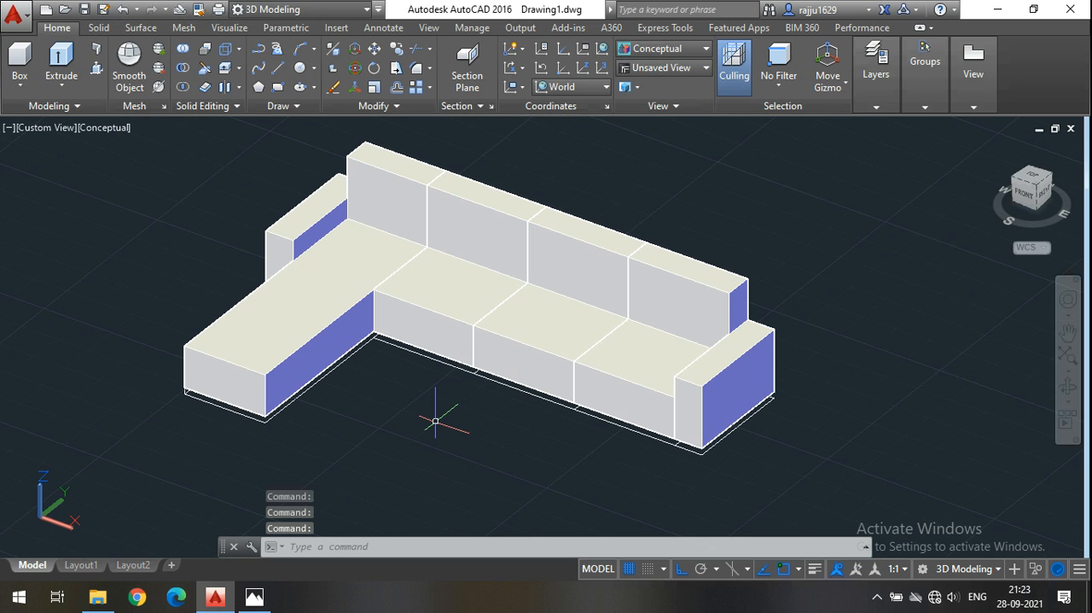
Switch to Photos to examine the edge shapes in the sofa reference image, and return to the AutoCAD model.
{"action": "left_click", "coordinate": [282, 305]}
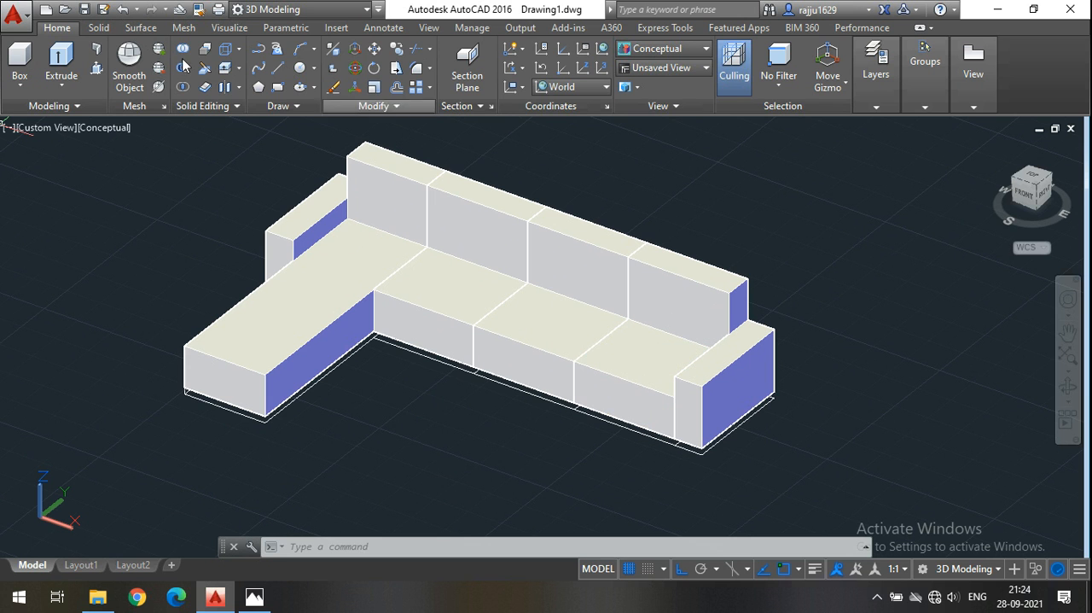
{"action": "left_click", "coordinate": [144, 31]}
{"action": "left_click", "coordinate": [107, 29]}
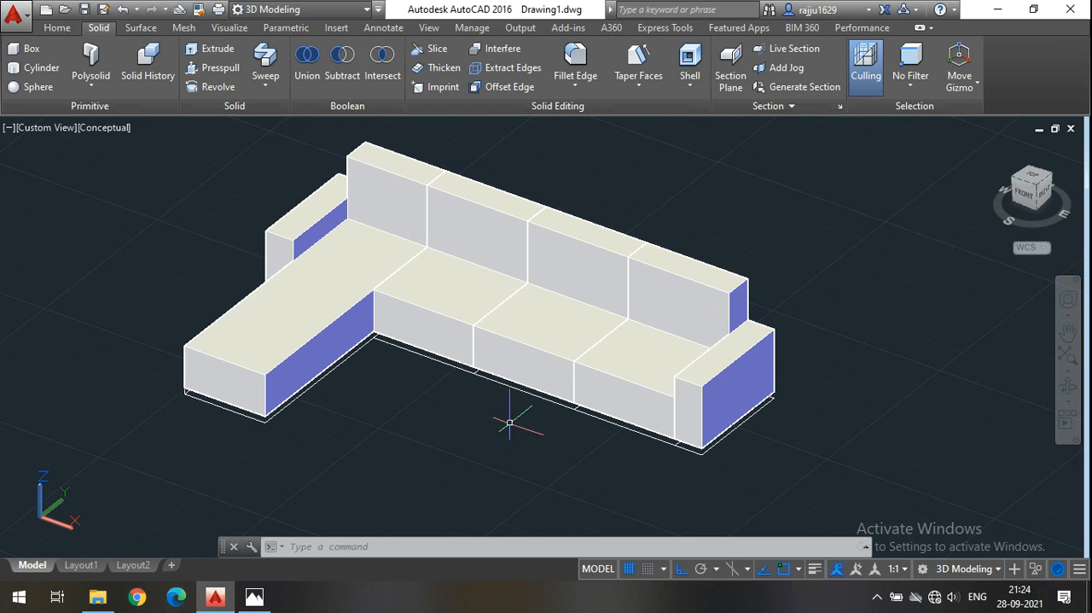
{"action": "middle_click_drag", "start_coordinate": [508, 424], "coordinate": [566, 442]}
{"action": "left_click", "coordinate": [260, 599]}
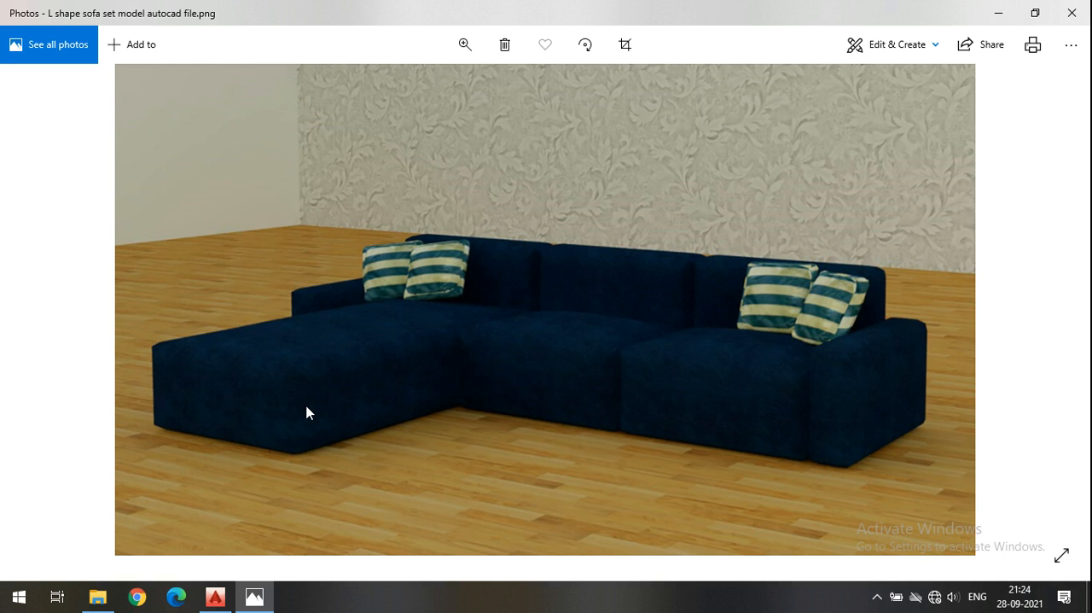
{"action": "left_click", "coordinate": [215, 597]}
{"action": "left_click", "coordinate": [166, 236]}
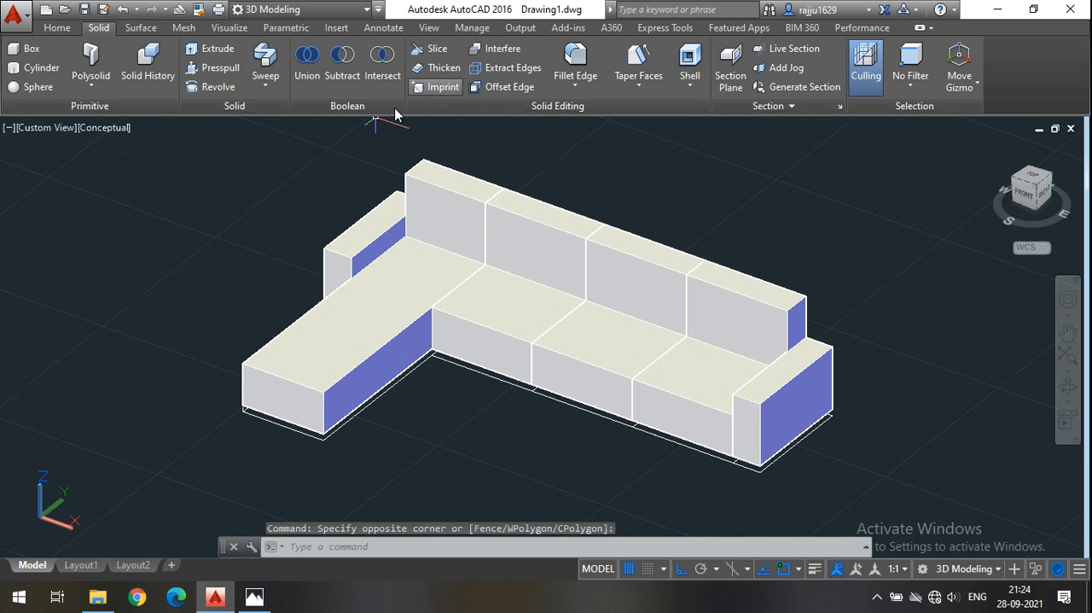
{"action": "middle_click_drag", "start_coordinate": [598, 179], "coordinate": [586, 184]}
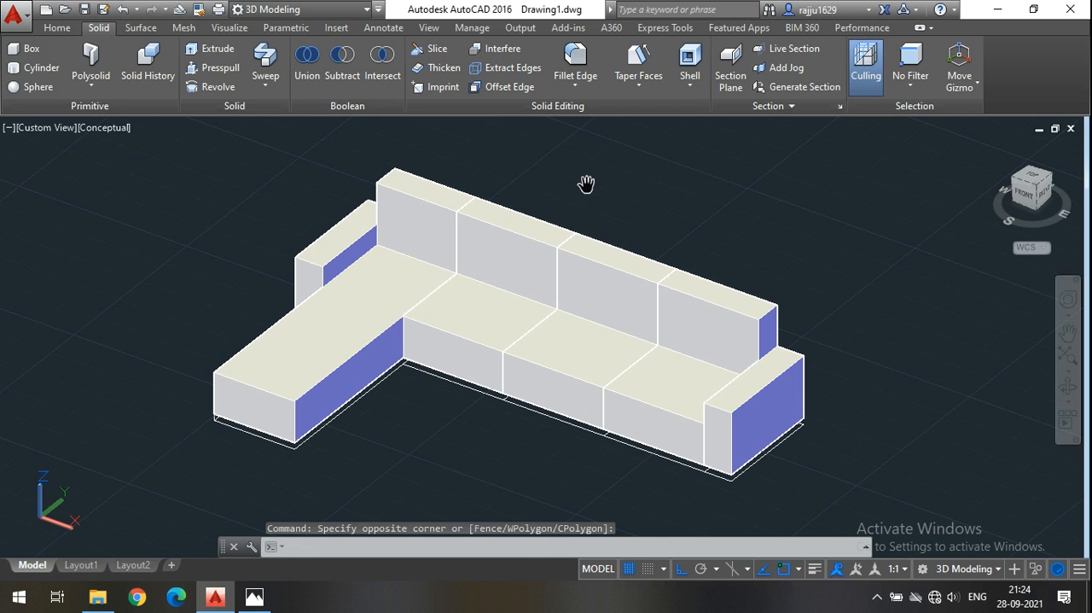
{"action": "key", "text": "Escape"}
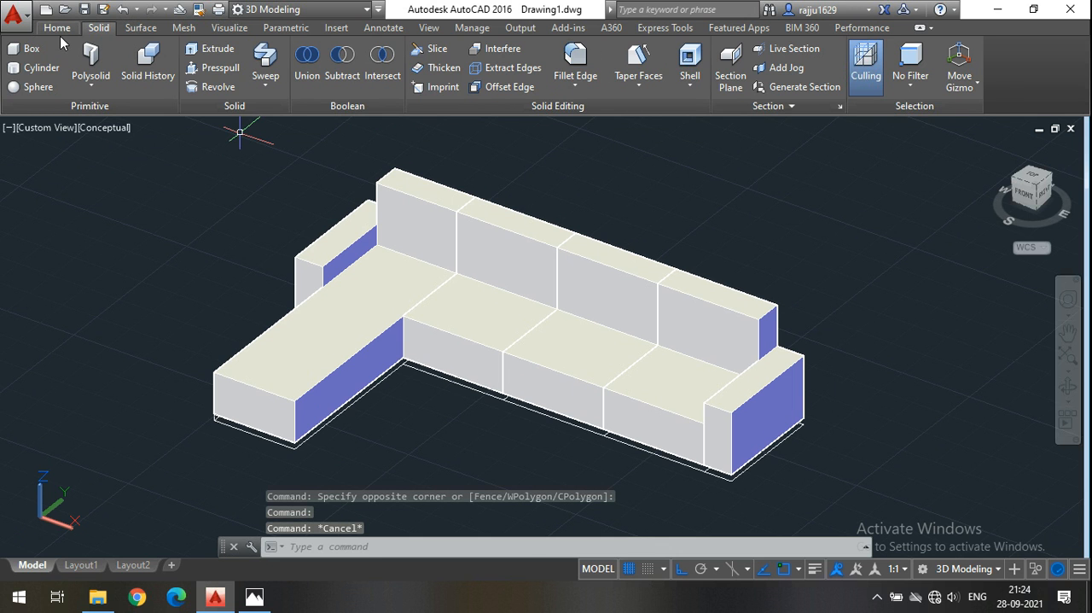
Fillet the chaise seat's inner top edge, front top edge and both front vertical edges with a 2" radius.
{"action": "left_click", "coordinate": [61, 33]}
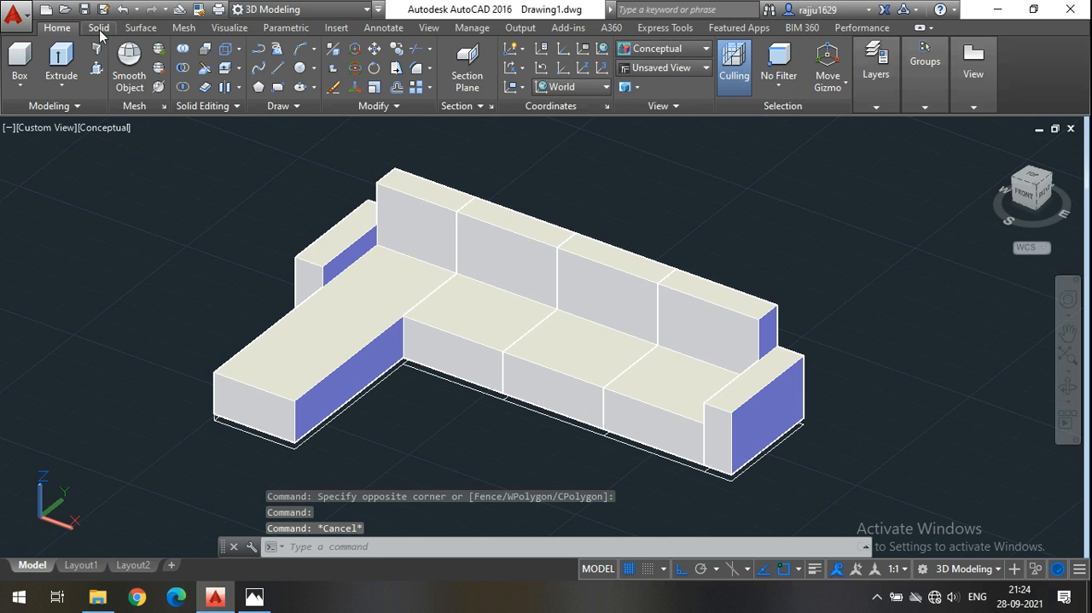
{"action": "left_click", "coordinate": [99, 33]}
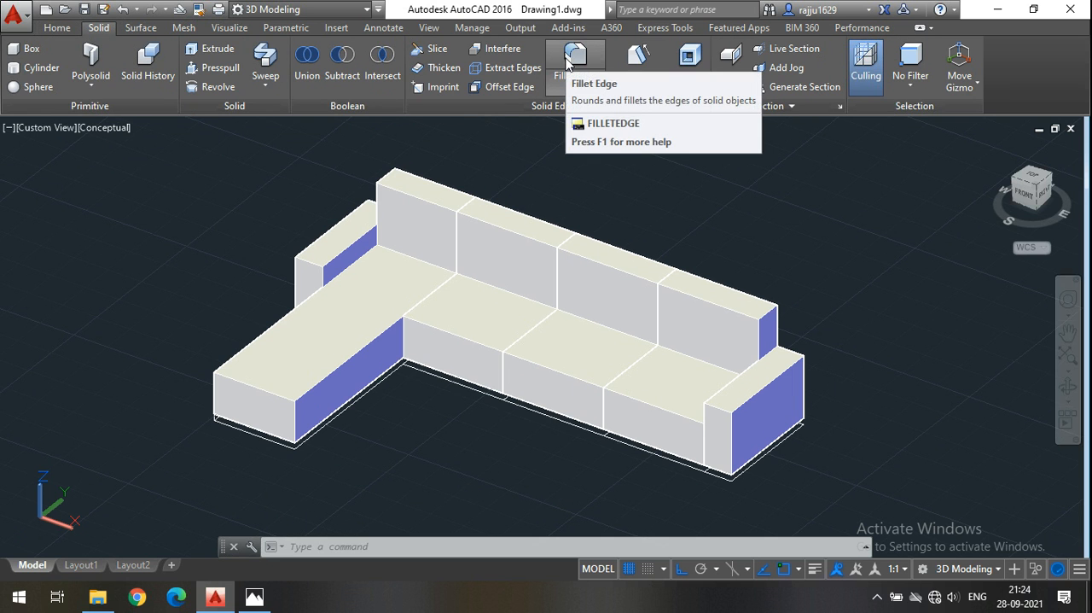
{"action": "left_click", "coordinate": [568, 81]}
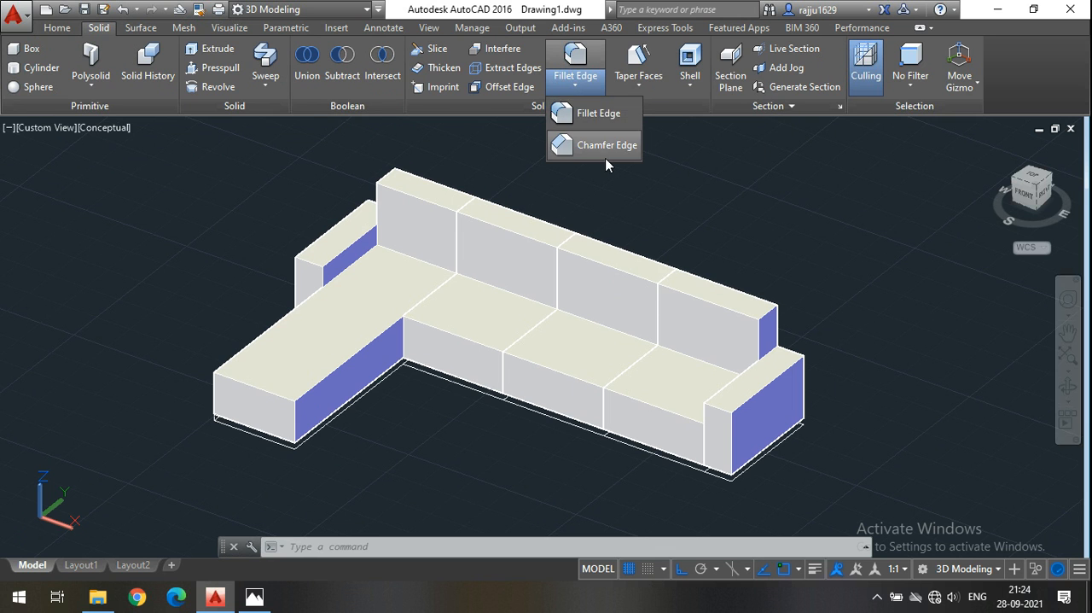
{"action": "left_click", "coordinate": [580, 54]}
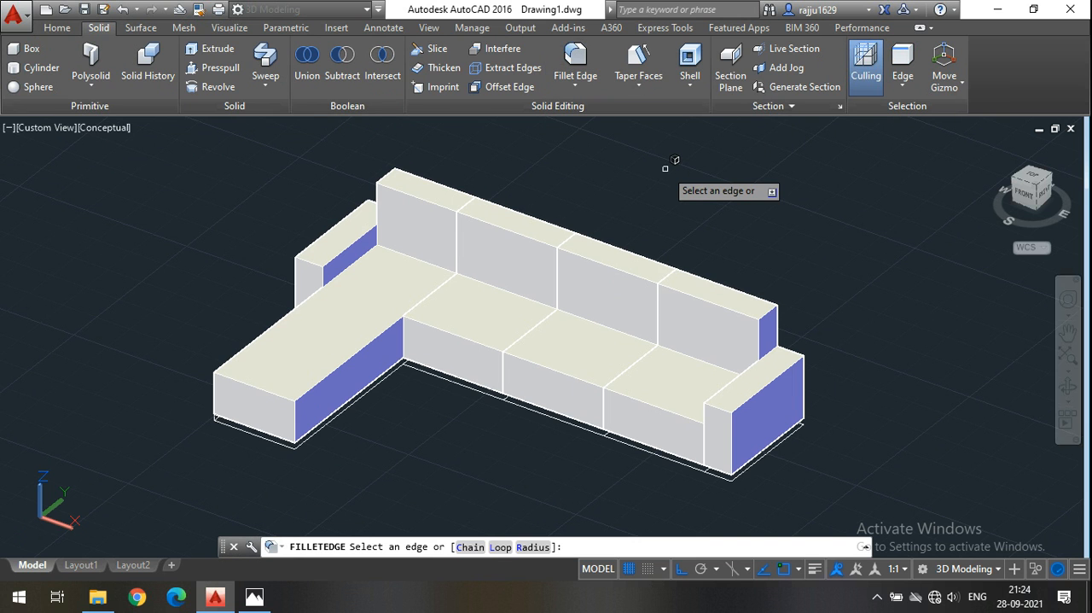
{"action": "left_click", "coordinate": [534, 548]}
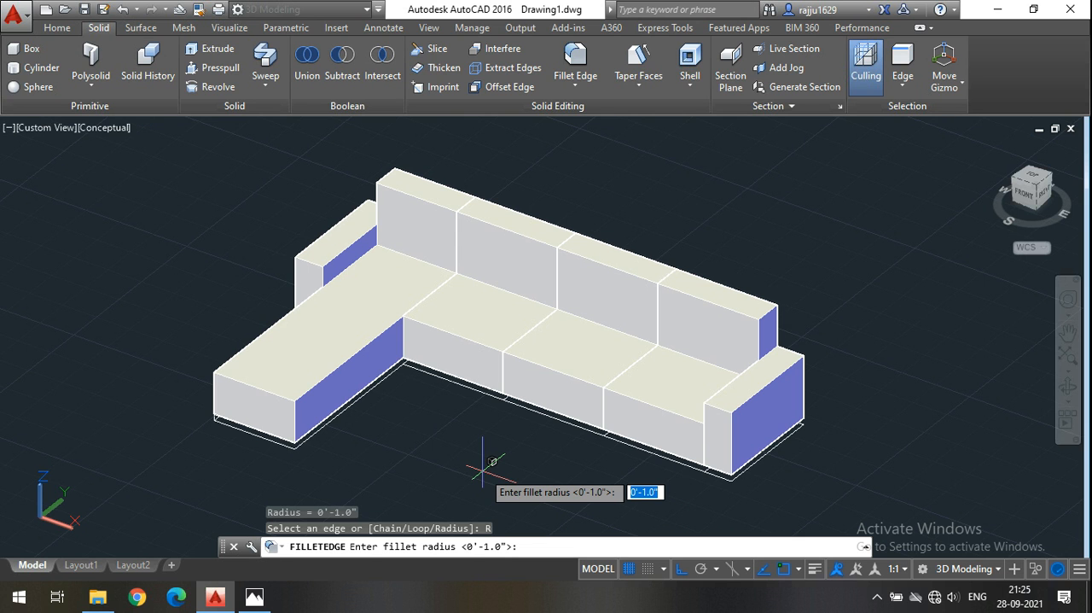
{"action": "type", "text": "2"}
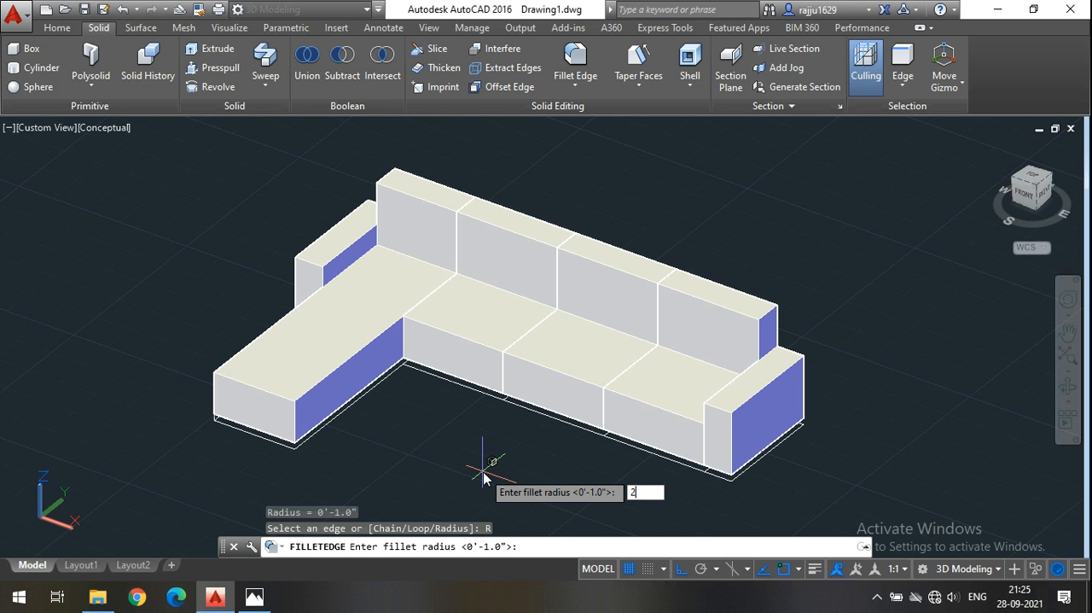
{"action": "key", "text": "Return"}
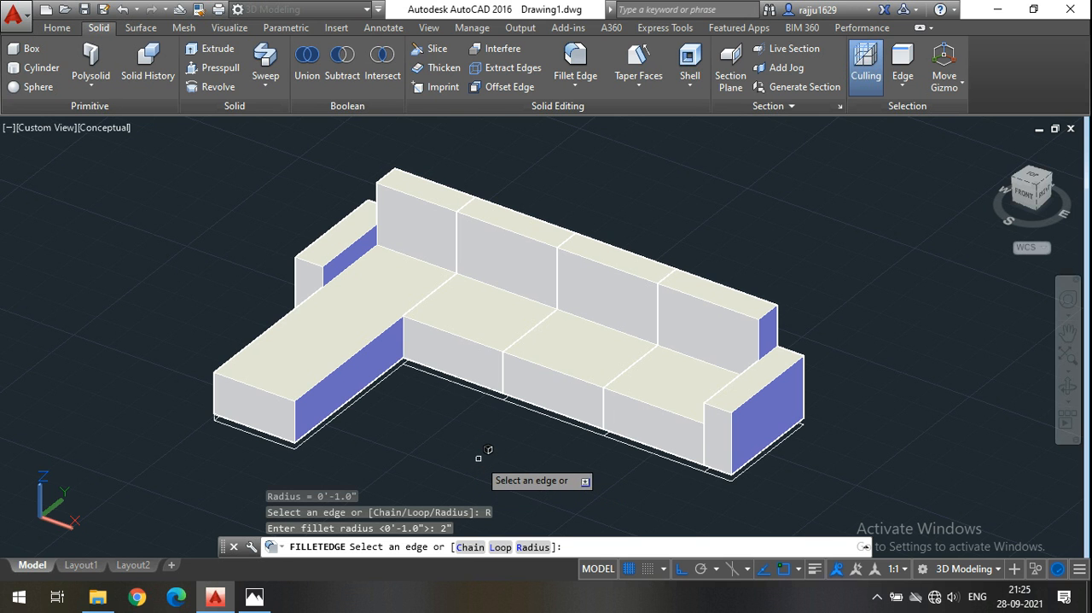
{"action": "scroll", "coordinate": [478, 458], "scroll_direction": "up", "scroll_amount": 4}
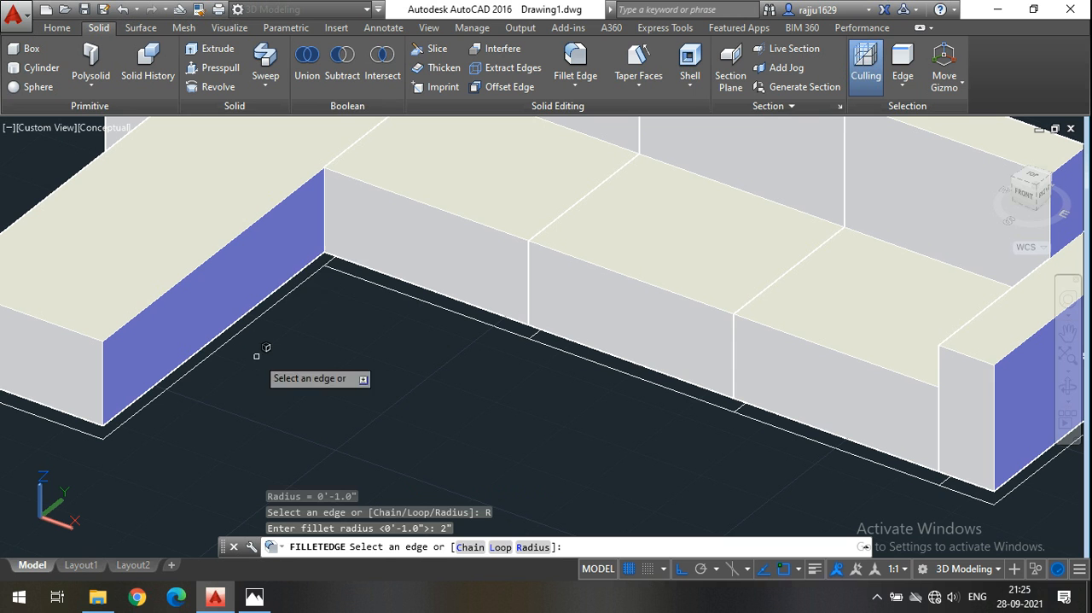
{"action": "left_click", "coordinate": [244, 227]}
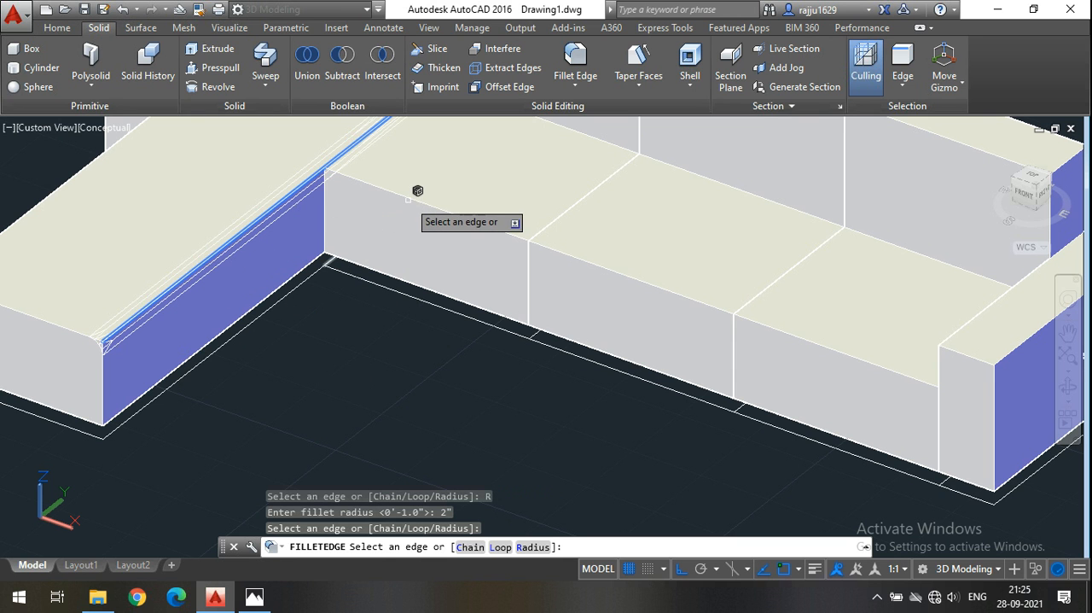
{"action": "left_click", "coordinate": [422, 189]}
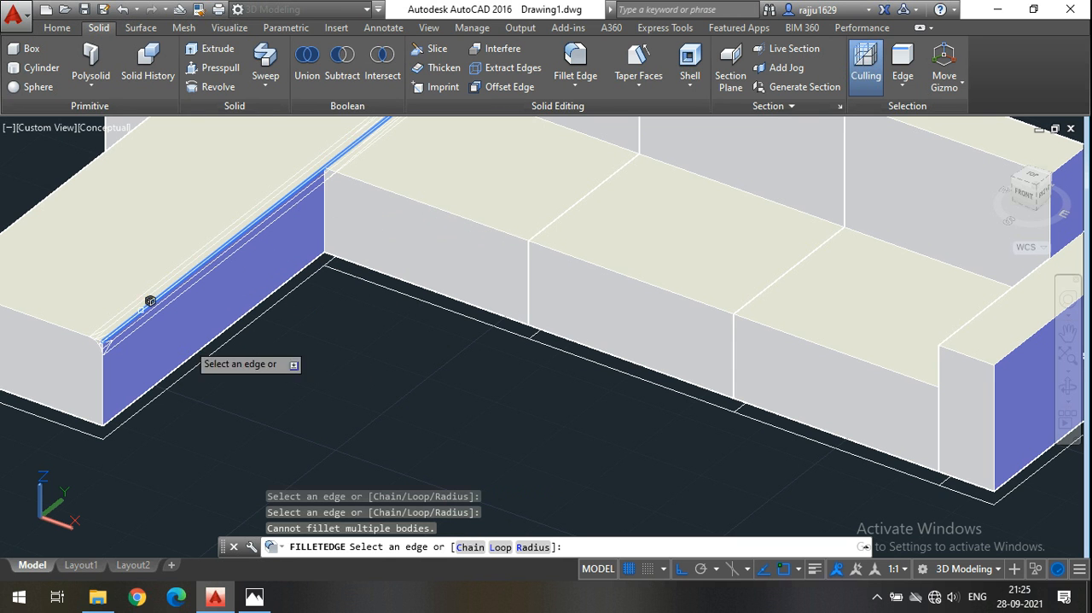
{"action": "scroll", "coordinate": [350, 376], "scroll_direction": "down", "scroll_amount": 3}
{"action": "left_click", "coordinate": [153, 373]}
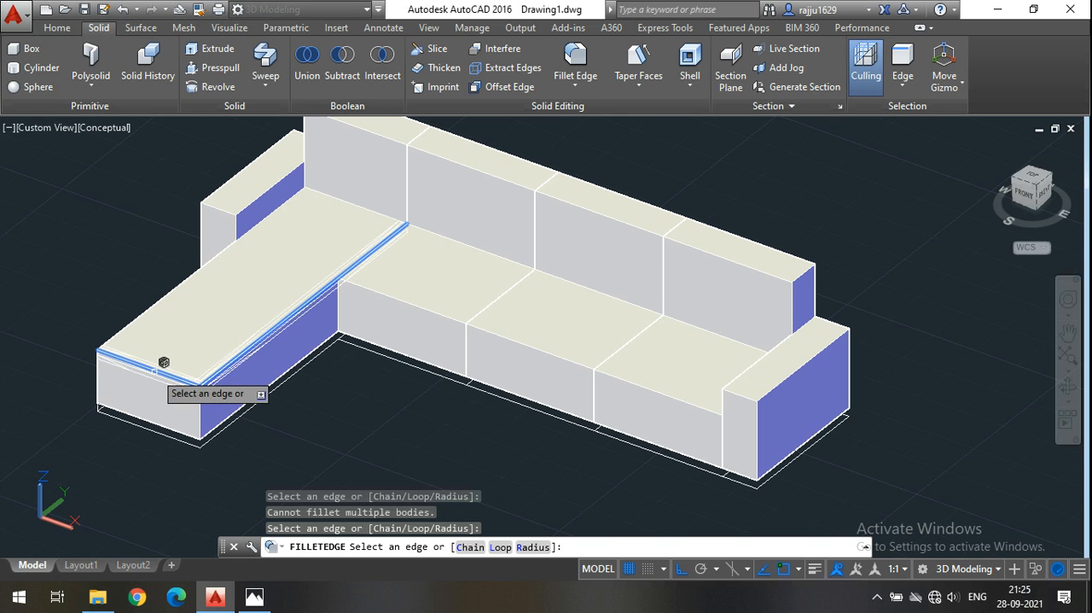
{"action": "scroll", "coordinate": [154, 371], "scroll_direction": "up", "scroll_amount": 3}
{"action": "left_click", "coordinate": [35, 376]}
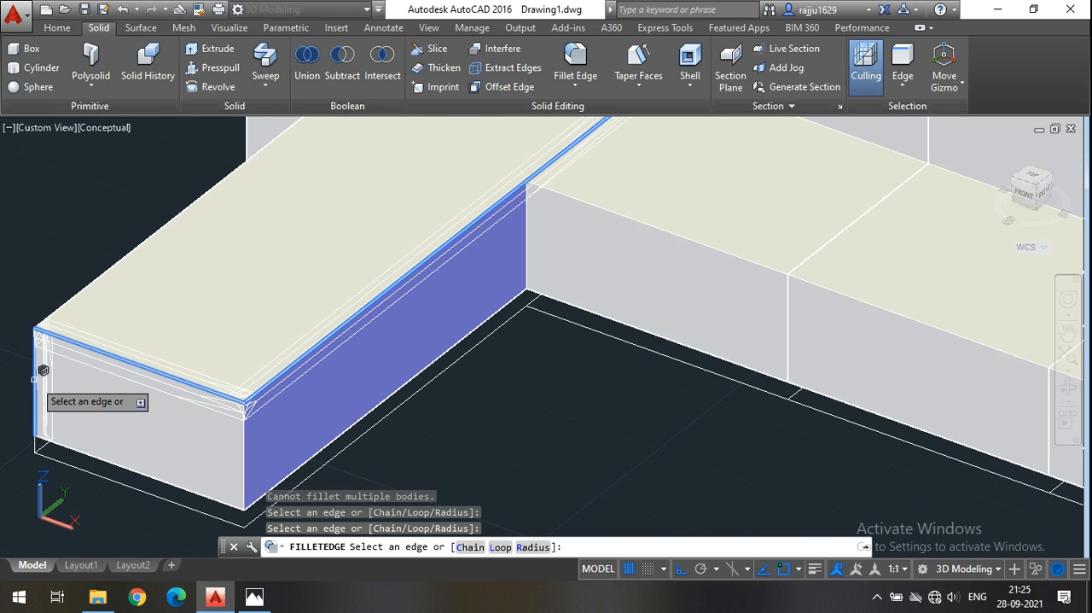
{"action": "left_click", "coordinate": [243, 433]}
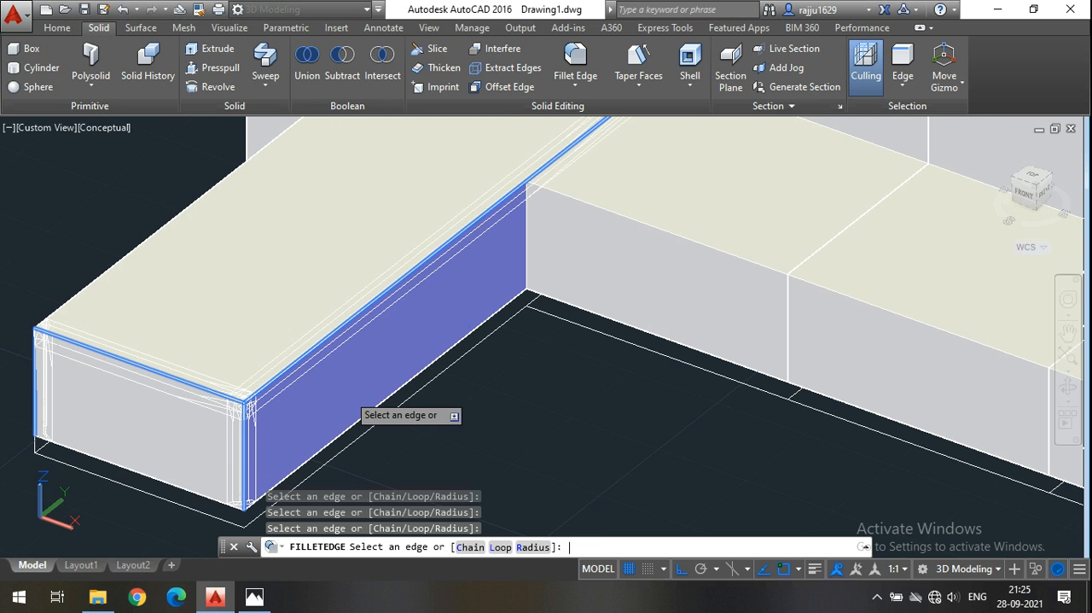
{"action": "key", "text": "Return"}
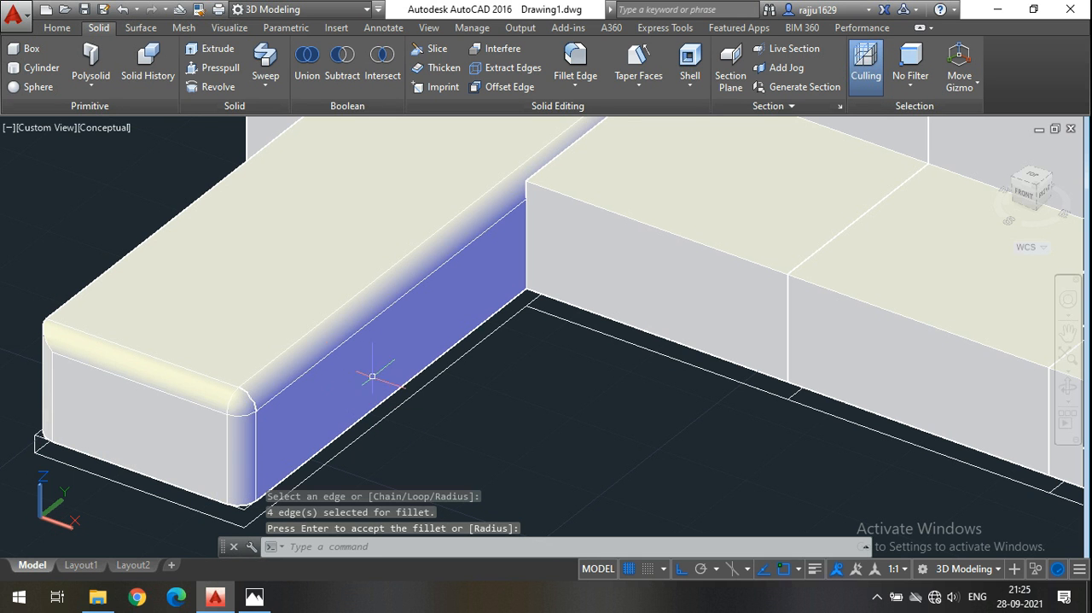
{"action": "left_click", "coordinate": [566, 58]}
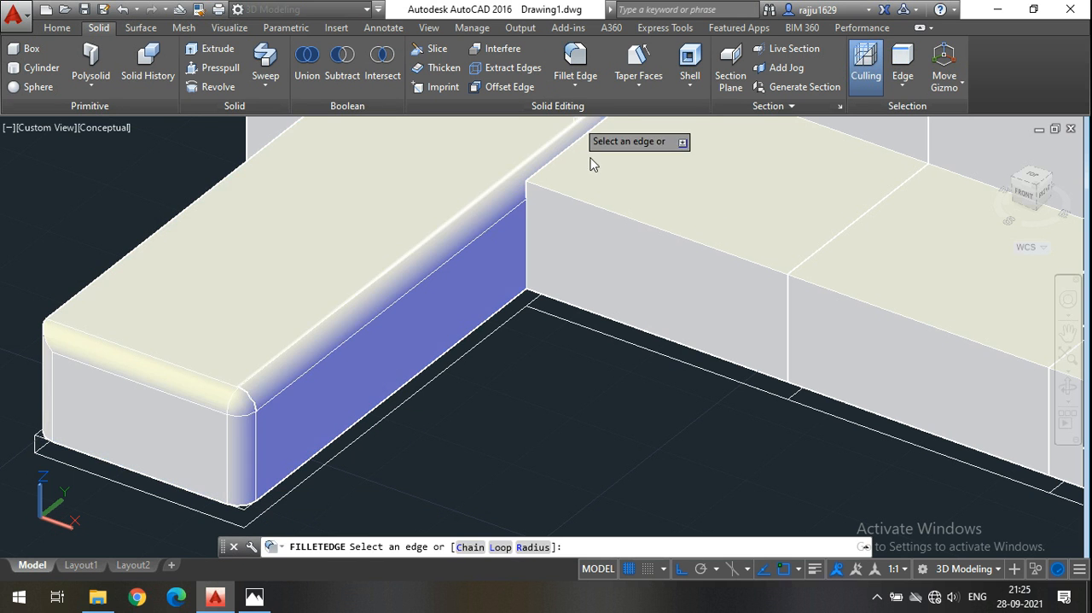
{"action": "middle_click_drag", "start_coordinate": [555, 236], "coordinate": [447, 350]}
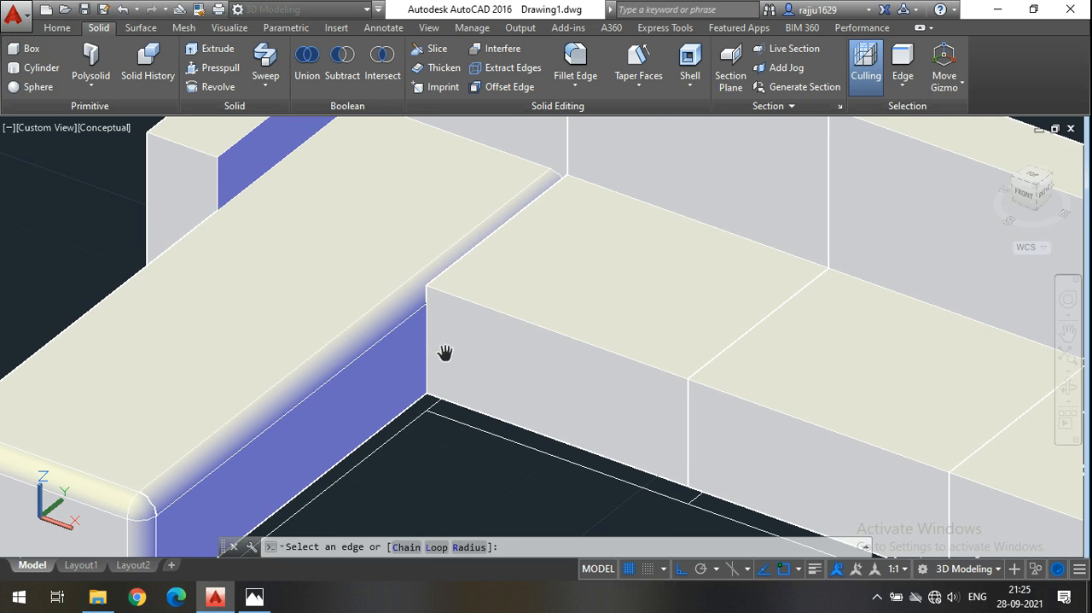
{"action": "key", "text": "Escape"}
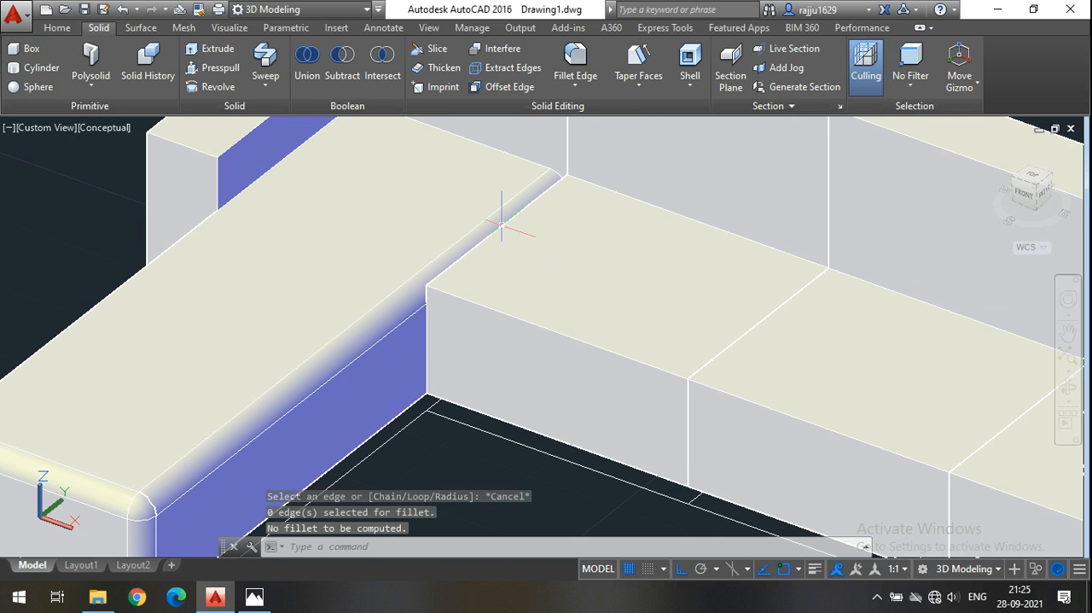
Switch the model's visual style to 2D Wireframe.
{"action": "left_click", "coordinate": [62, 28]}
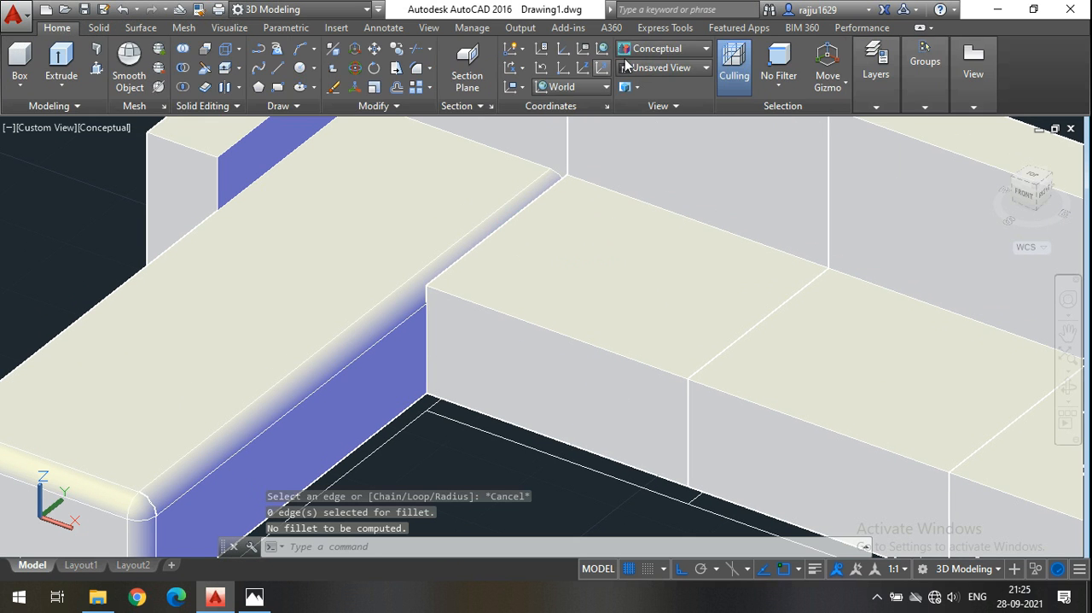
{"action": "left_click", "coordinate": [664, 49]}
{"action": "left_click", "coordinate": [649, 83]}
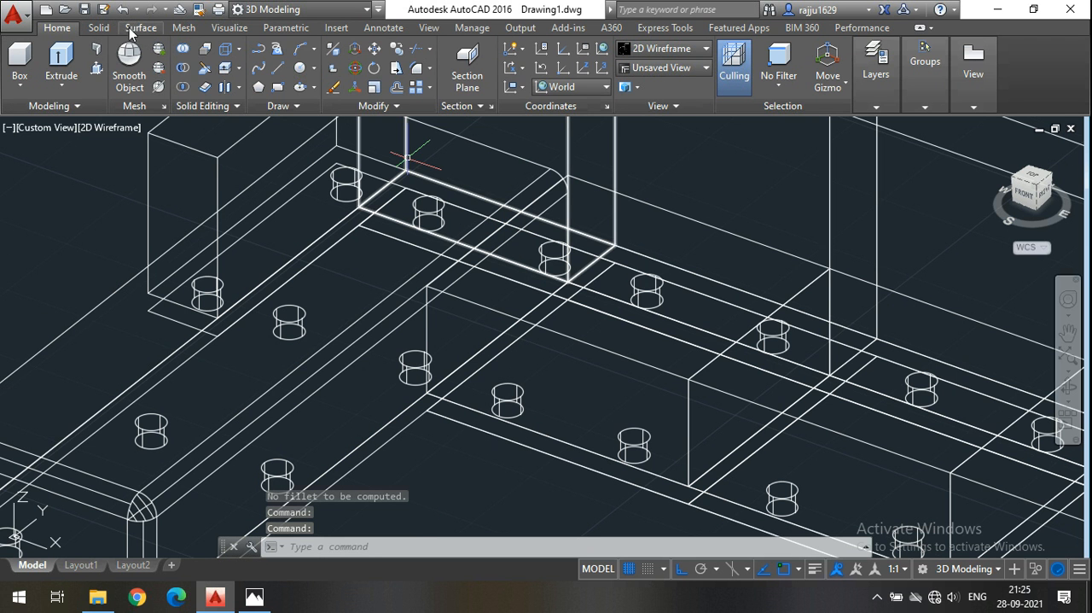
Fillet the front top edge, chaise-side top edge and chaise-side front vertical edge of the seat beside the chaise.
{"action": "left_click", "coordinate": [99, 27]}
{"action": "left_click", "coordinate": [575, 60]}
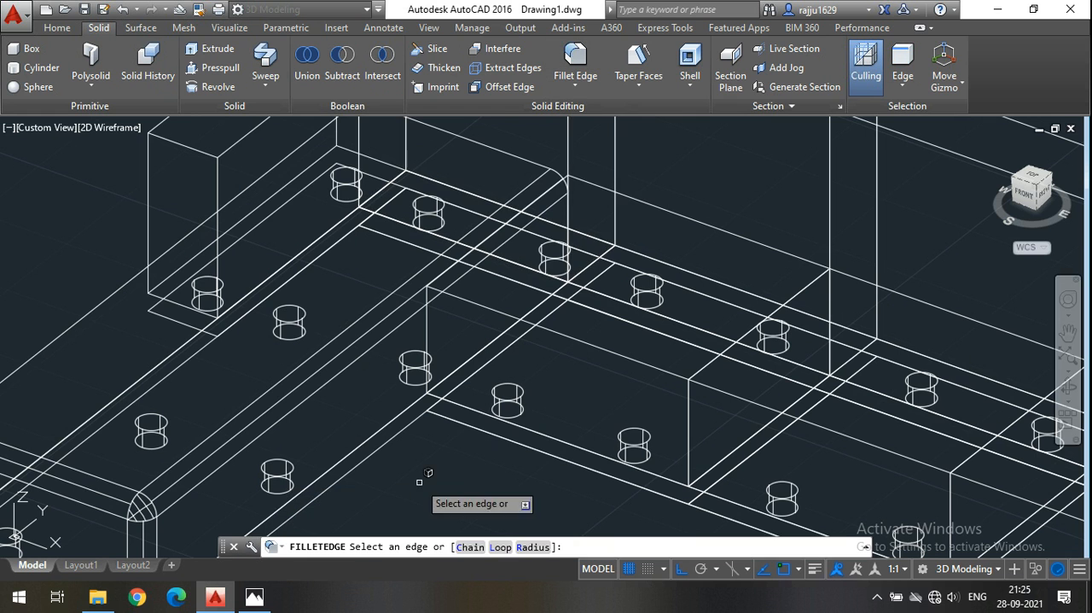
{"action": "scroll", "coordinate": [499, 291], "scroll_direction": "up", "scroll_amount": 4}
{"action": "left_click", "coordinate": [502, 263]}
{"action": "left_click", "coordinate": [373, 321]}
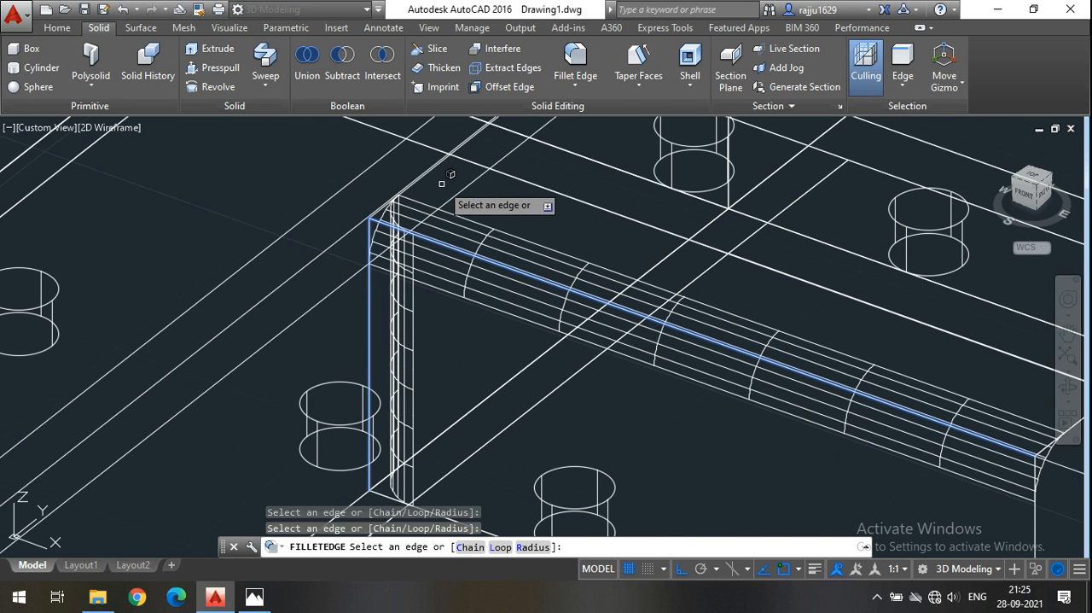
{"action": "scroll", "coordinate": [449, 174], "scroll_direction": "up", "scroll_amount": 2}
{"action": "left_click", "coordinate": [389, 161]}
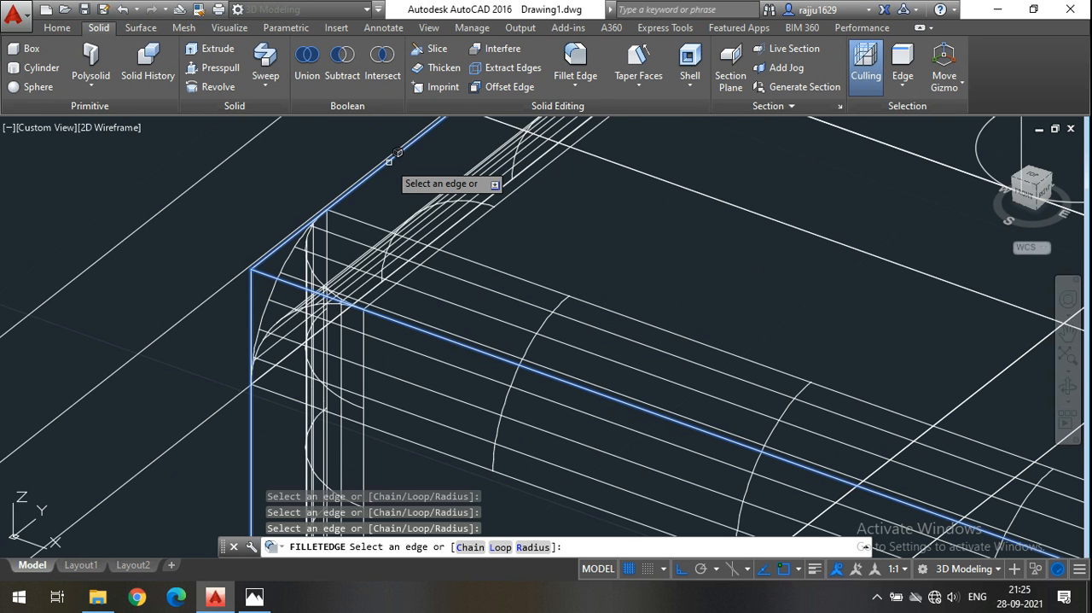
{"action": "scroll", "coordinate": [393, 170], "scroll_direction": "down", "scroll_amount": 2}
{"action": "scroll", "coordinate": [541, 291], "scroll_direction": "up", "scroll_amount": 2}
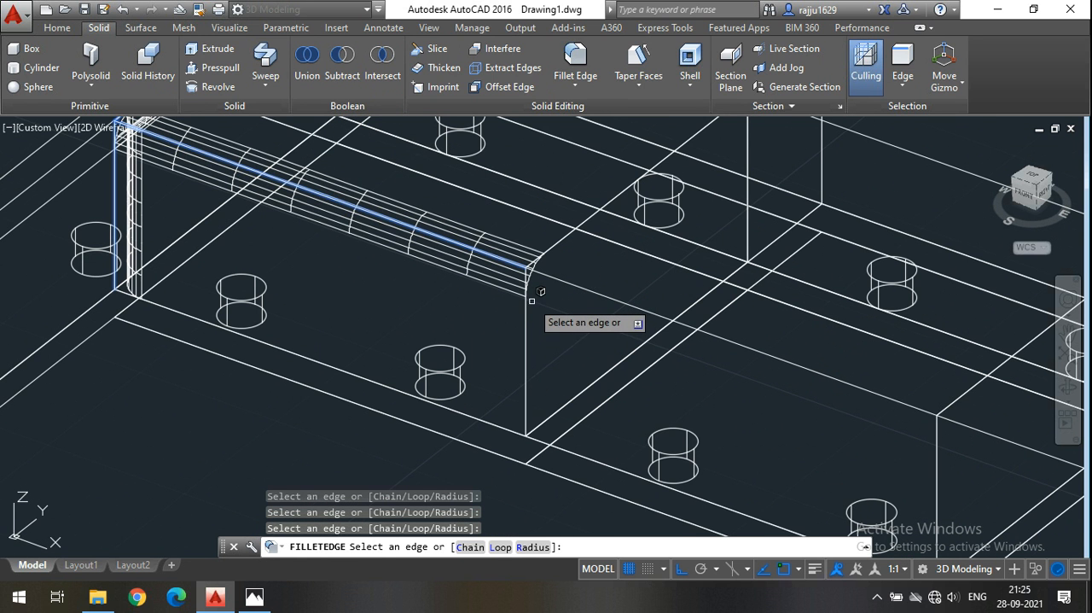
{"action": "left_click", "coordinate": [531, 300]}
{"action": "left_click", "coordinate": [566, 236]}
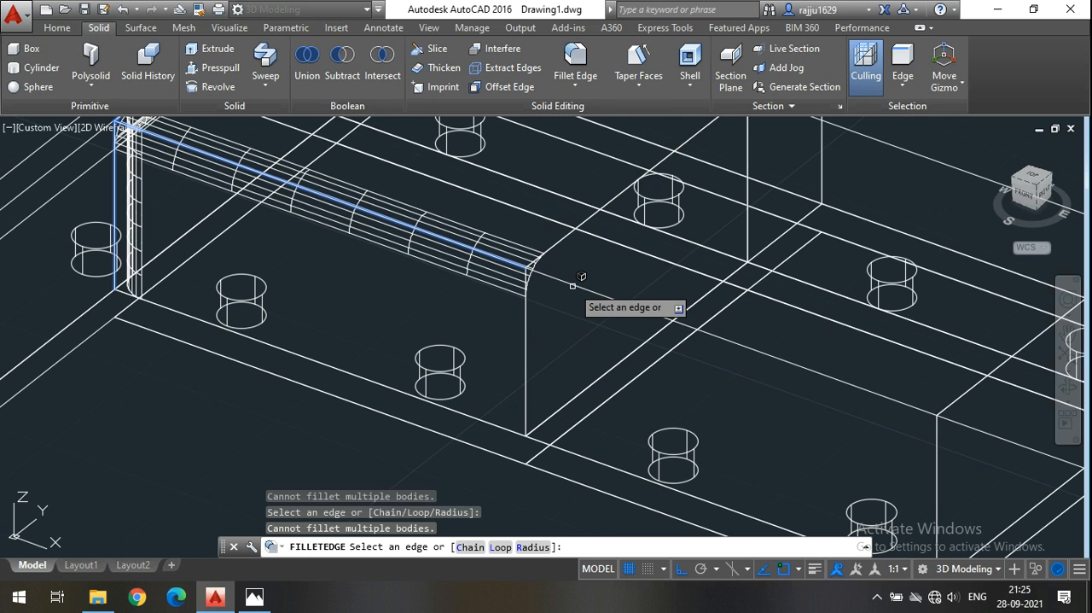
{"action": "key", "text": "Return"}
{"action": "key", "text": "Return"}
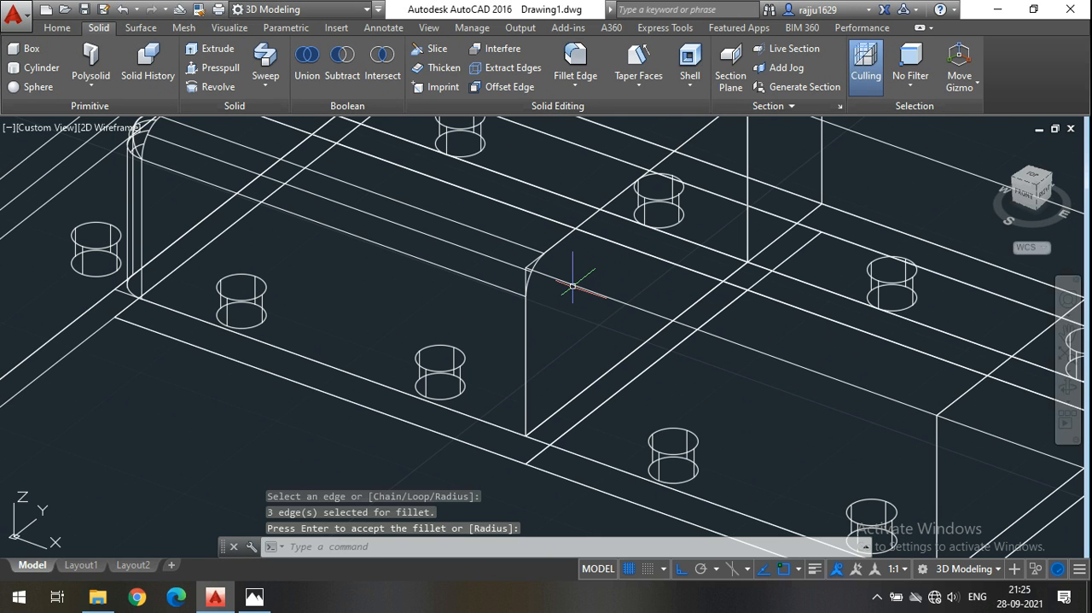
{"action": "scroll", "coordinate": [564, 290], "scroll_direction": "down", "scroll_amount": 5}
{"action": "scroll", "coordinate": [494, 317], "scroll_direction": "up", "scroll_amount": 3}
{"action": "scroll", "coordinate": [493, 317], "scroll_direction": "down", "scroll_amount": 3}
{"action": "scroll", "coordinate": [574, 265], "scroll_direction": "up", "scroll_amount": 2}
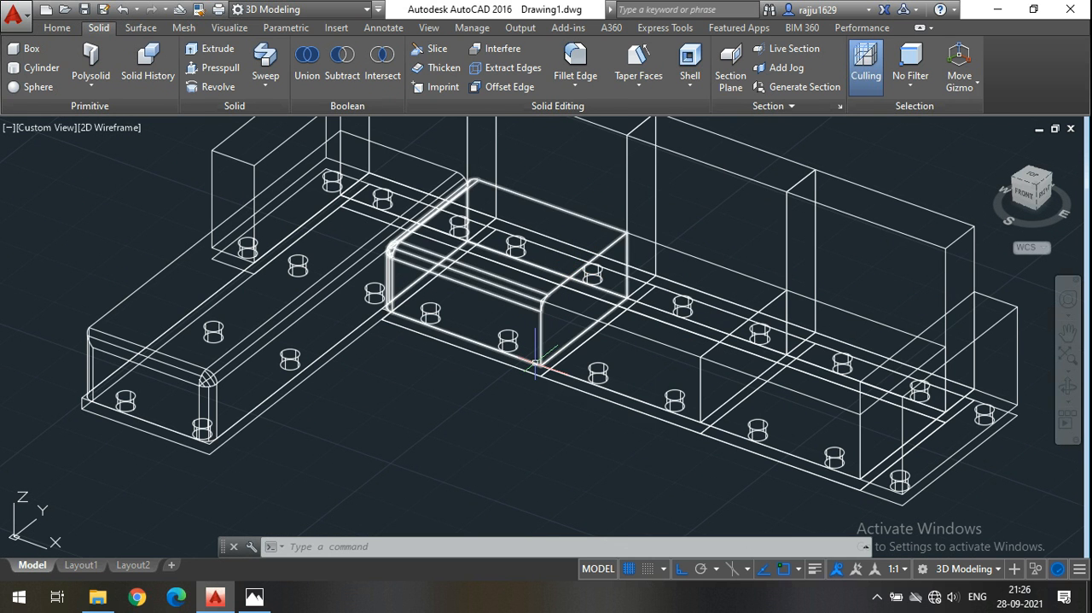
Orbit around the filleted sofa to examine its backrests and legs from behind, and return to a front view.
{"action": "middle_click_drag", "start_coordinate": [469, 443], "coordinate": [441, 455]}
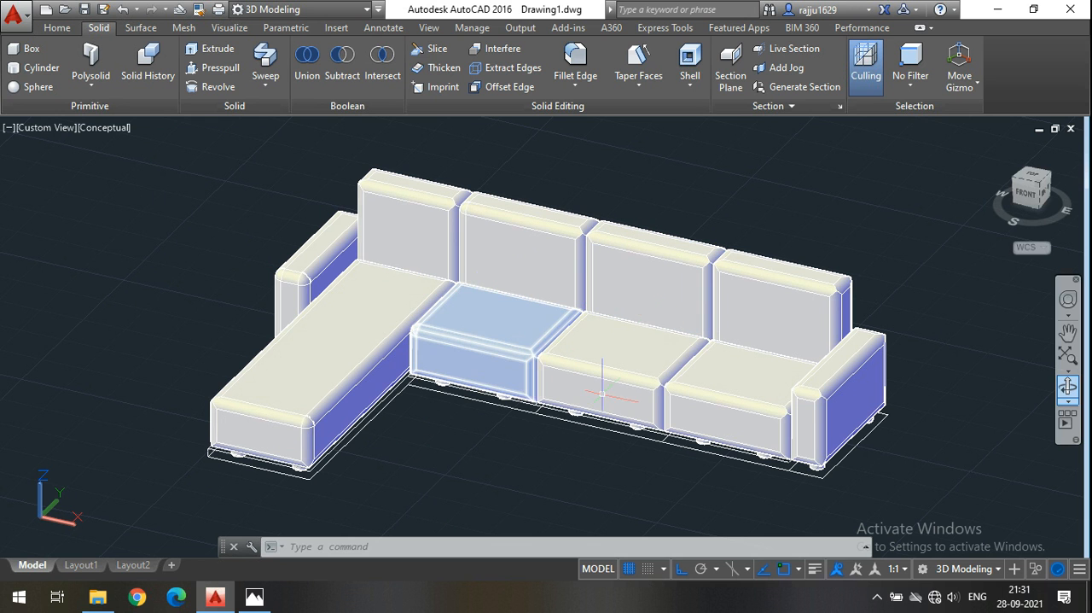
{"action": "middle_click_drag", "start_coordinate": [539, 439], "coordinate": [477, 430]}
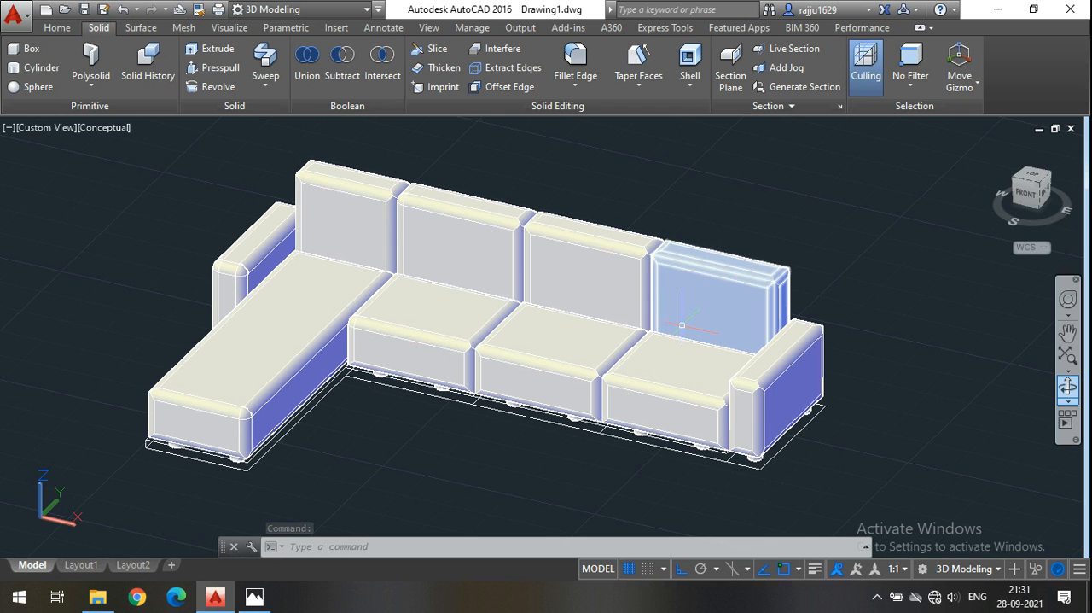
{"action": "scroll", "coordinate": [683, 326], "scroll_direction": "up", "scroll_amount": 2}
{"action": "scroll", "coordinate": [783, 340], "scroll_direction": "down", "scroll_amount": 5}
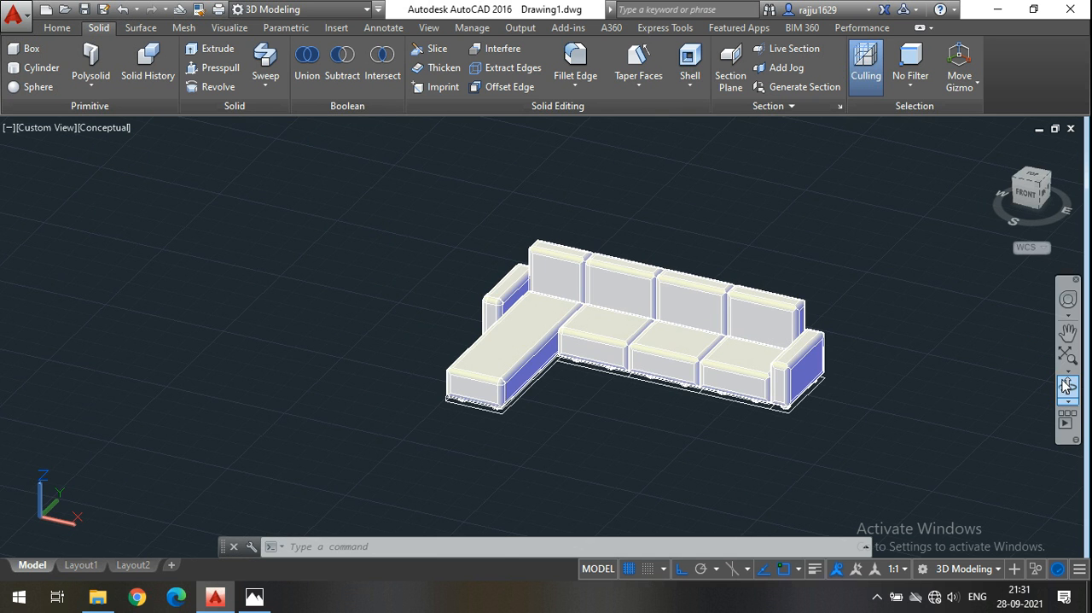
{"action": "left_click", "coordinate": [1068, 386]}
{"action": "left_click_drag", "start_coordinate": [865, 390], "coordinate": [659, 371]}
{"action": "scroll", "coordinate": [592, 361], "scroll_direction": "up", "scroll_amount": 4}
{"action": "scroll", "coordinate": [457, 365], "scroll_direction": "up", "scroll_amount": 1}
{"action": "scroll", "coordinate": [306, 372], "scroll_direction": "down", "scroll_amount": 1}
{"action": "scroll", "coordinate": [909, 286], "scroll_direction": "up", "scroll_amount": 1}
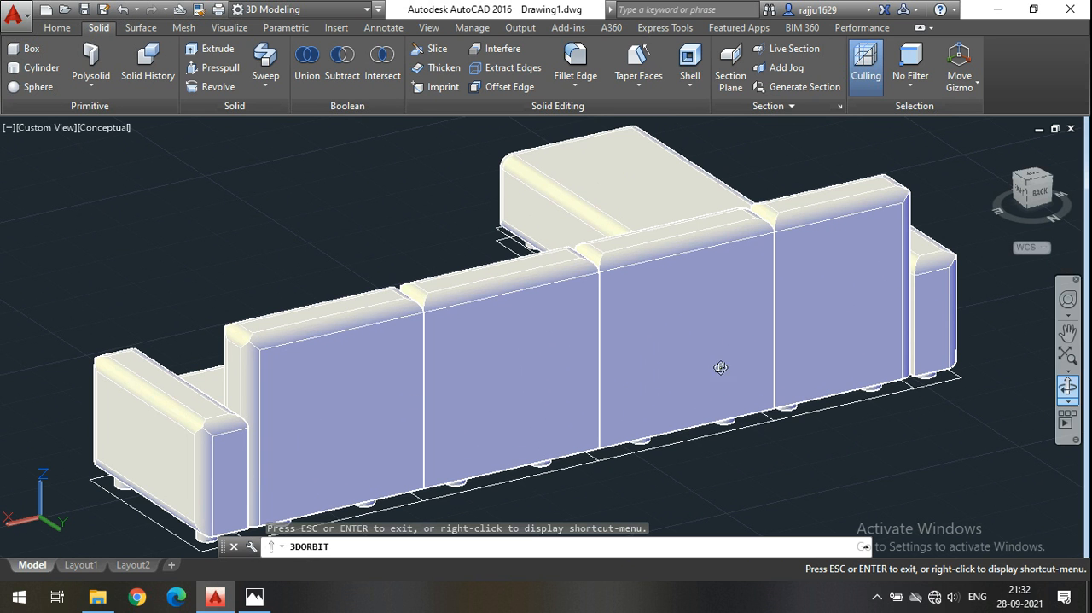
{"action": "mouse_move", "coordinate": [569, 396]}
{"action": "left_mouse_down"}
{"action": "mouse_move", "coordinate": [700, 384]}
{"action": "mouse_move", "coordinate": [569, 347]}
{"action": "mouse_move", "coordinate": [568, 391]}
{"action": "left_mouse_up"}
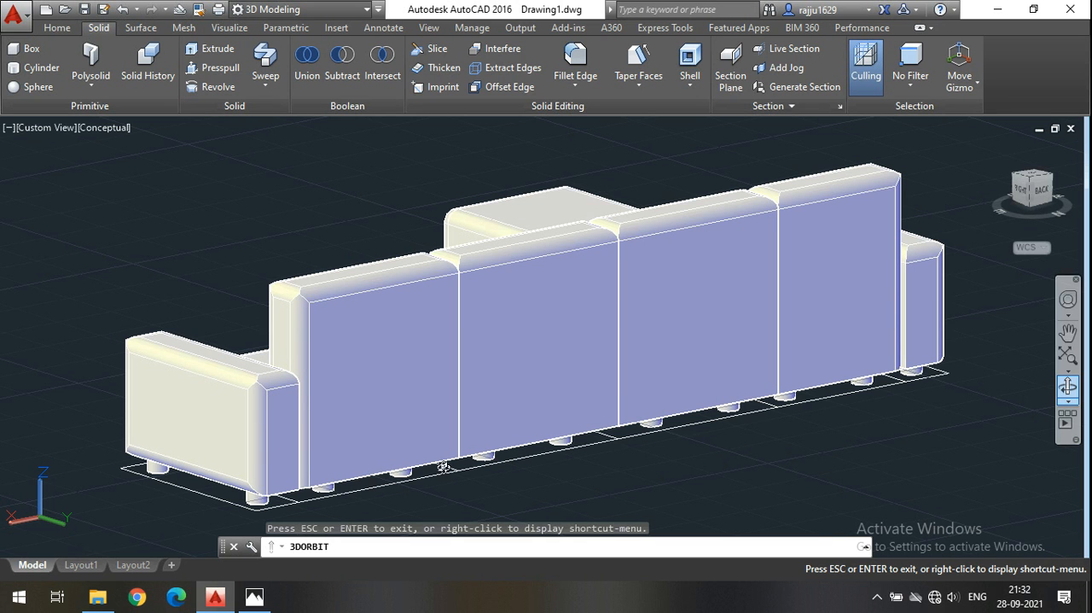
{"action": "left_click_drag", "start_coordinate": [507, 376], "coordinate": [582, 464]}
{"action": "scroll", "coordinate": [727, 355], "scroll_direction": "down", "scroll_amount": 4}
{"action": "key", "text": "Escape"}
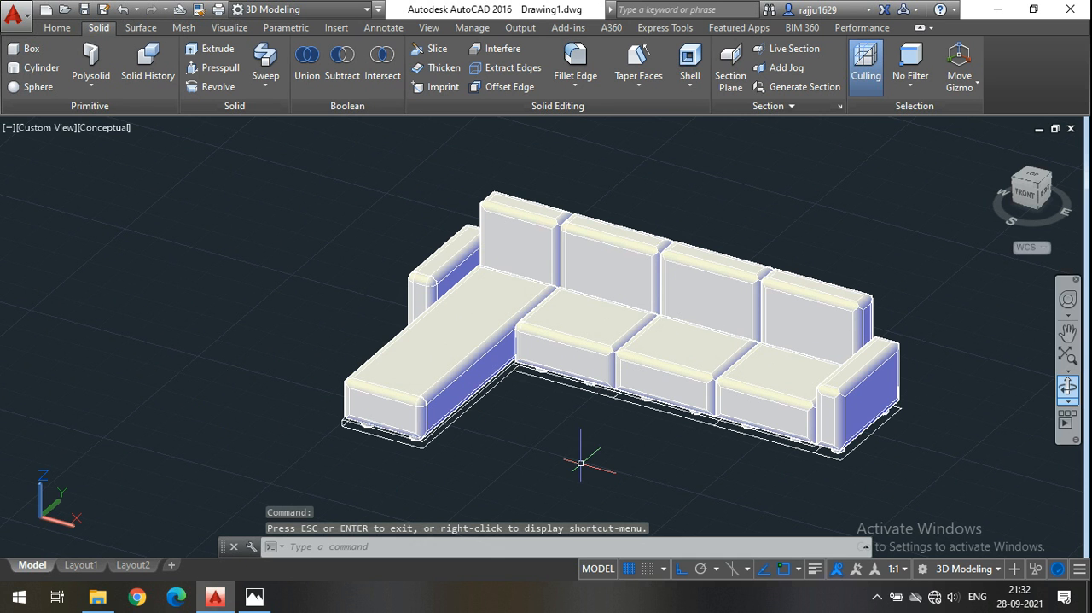
Examine the rounded edges of the seats, chaise and armrests up close from the front corner.
{"action": "scroll", "coordinate": [726, 354], "scroll_direction": "up", "scroll_amount": 3}
{"action": "scroll", "coordinate": [512, 316], "scroll_direction": "down", "scroll_amount": 2}
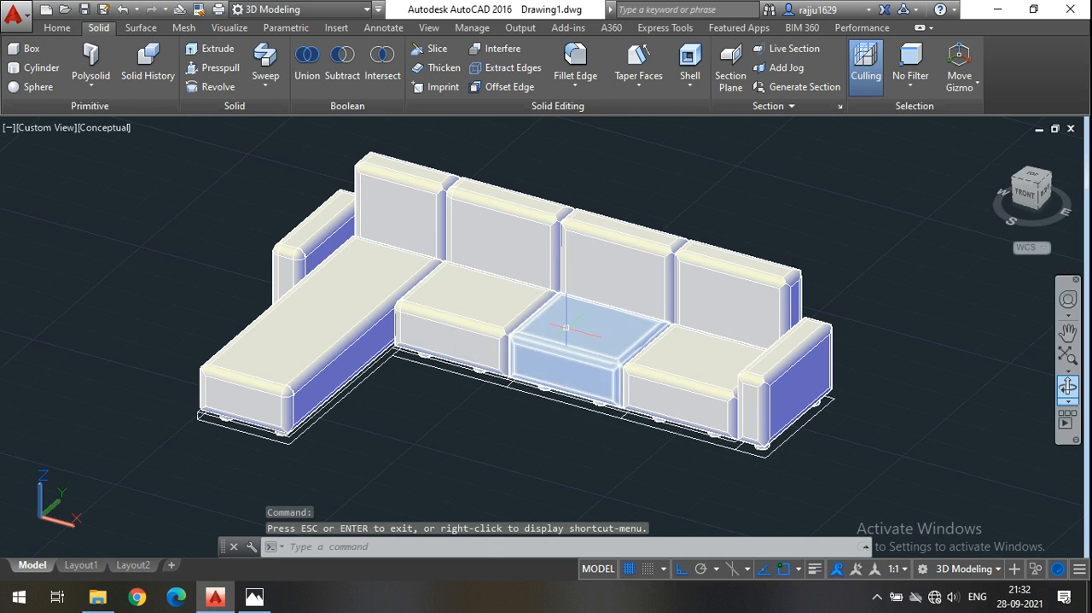
{"action": "scroll", "coordinate": [565, 327], "scroll_direction": "up", "scroll_amount": 2}
{"action": "middle_click_drag", "start_coordinate": [390, 459], "coordinate": [361, 449]}
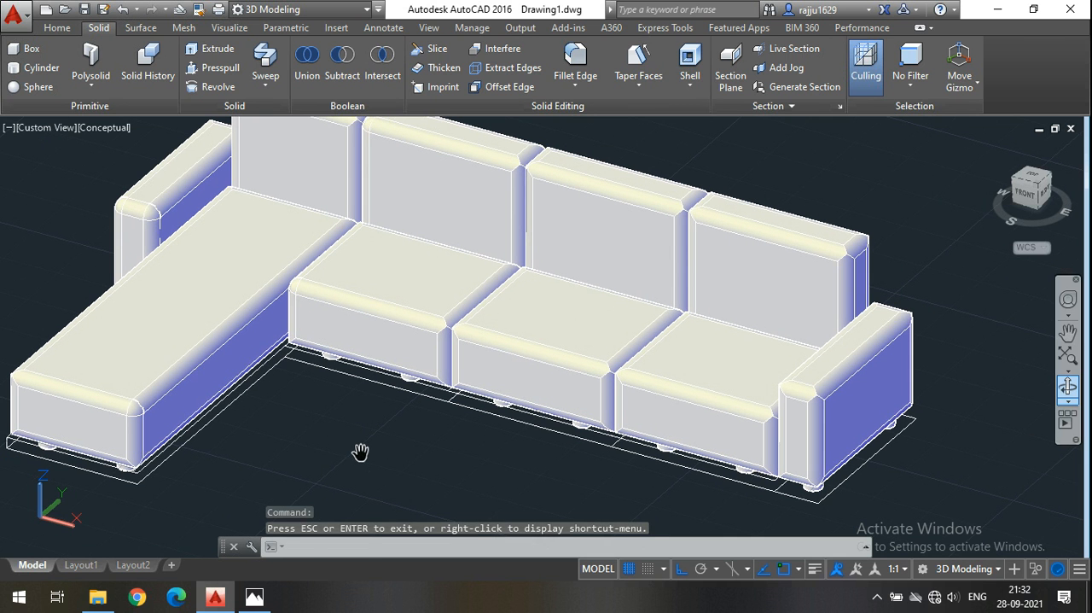
{"action": "left_click", "coordinate": [1067, 386]}
{"action": "left_click_drag", "start_coordinate": [665, 431], "coordinate": [919, 466]}
{"action": "scroll", "coordinate": [415, 243], "scroll_direction": "up", "scroll_amount": 4}
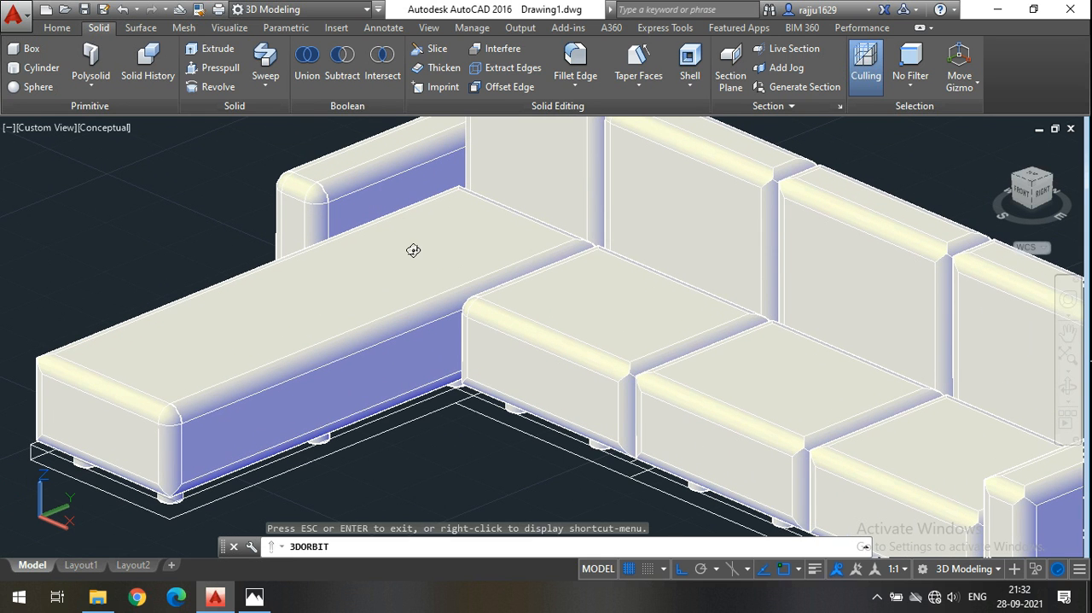
Examine the cushions, backrests and armrests in the reference sofa images in Photos up close, and return to the AutoCAD model.
{"action": "key", "text": "Escape"}
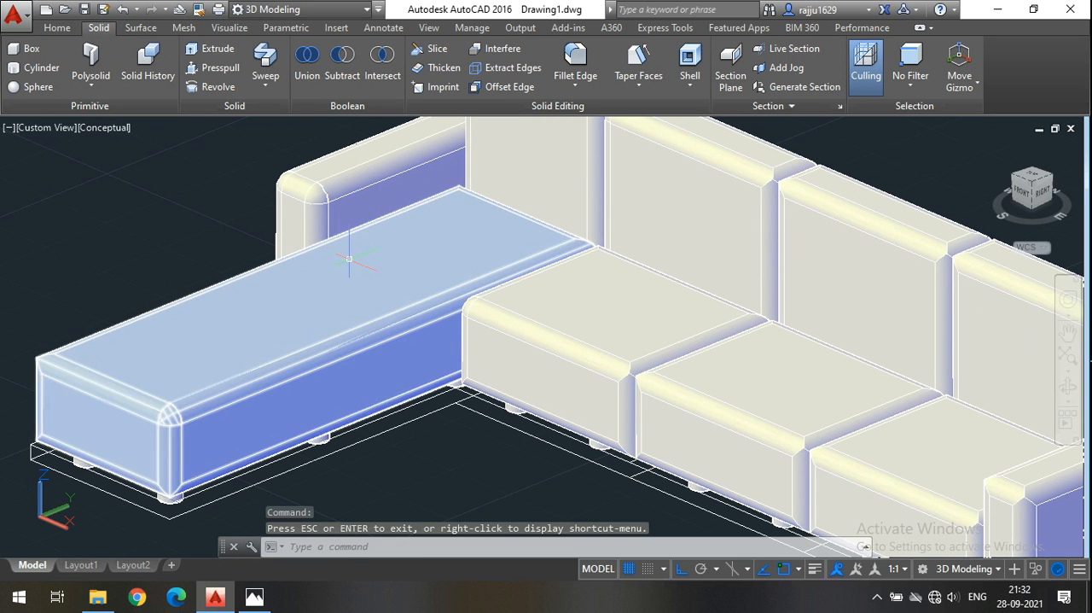
{"action": "left_click", "coordinate": [256, 369]}
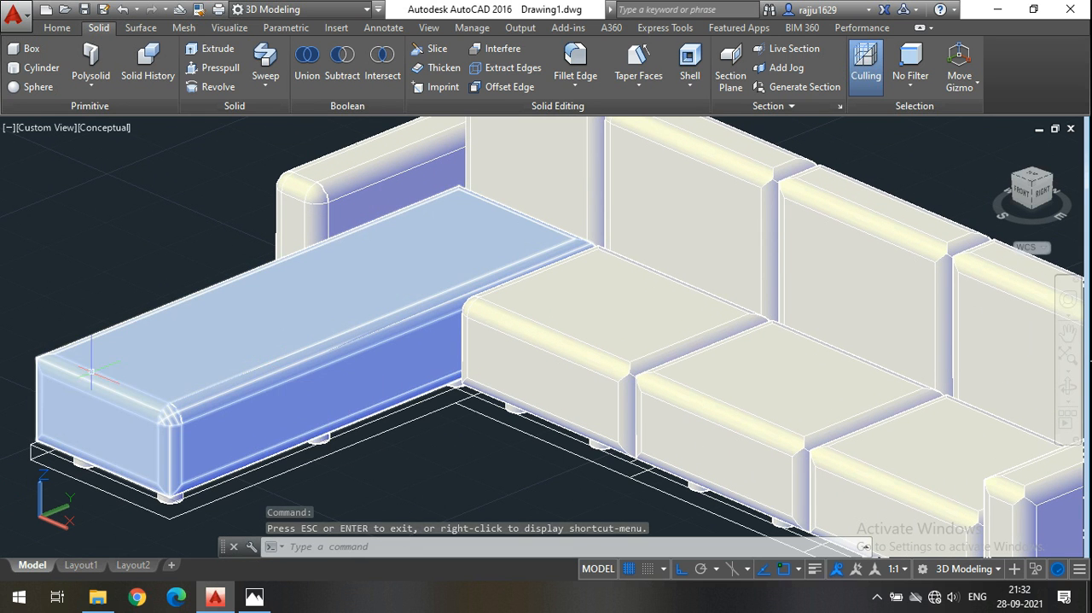
{"action": "left_click", "coordinate": [256, 596]}
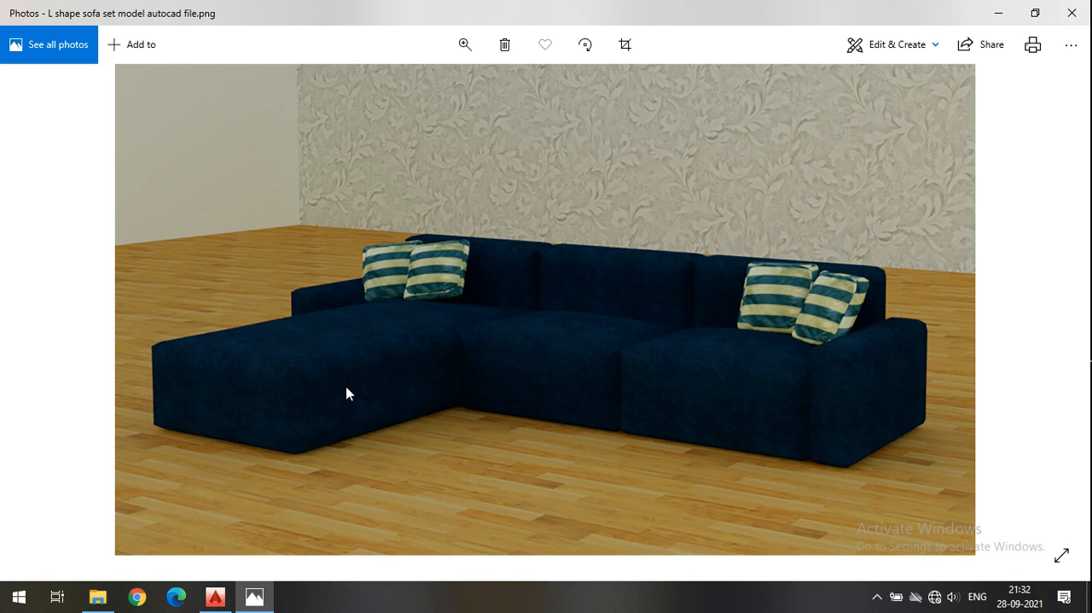
{"action": "scroll", "coordinate": [389, 314], "scroll_direction": "up", "scroll_amount": 1}
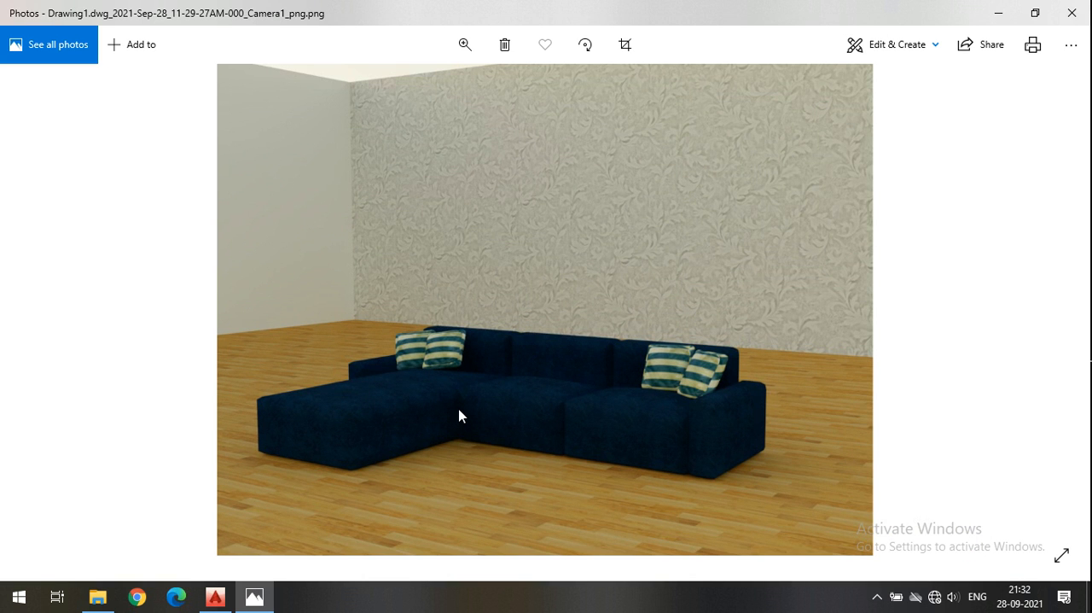
{"action": "scroll", "coordinate": [460, 416], "scroll_direction": "up", "scroll_amount": 3, "text": "ctrl"}
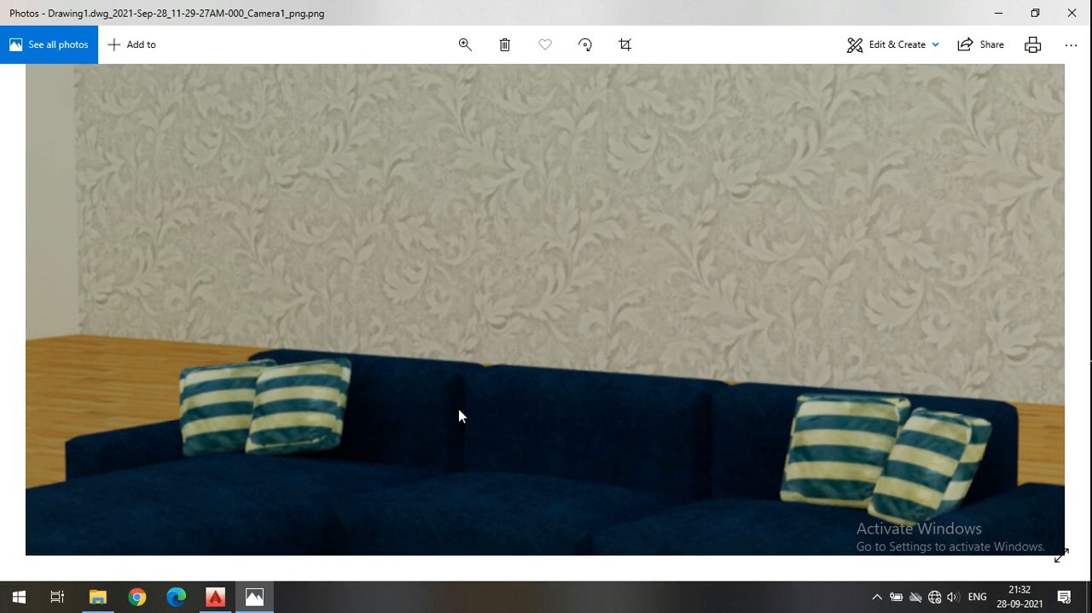
{"action": "left_click_drag", "start_coordinate": [458, 422], "coordinate": [487, 242]}
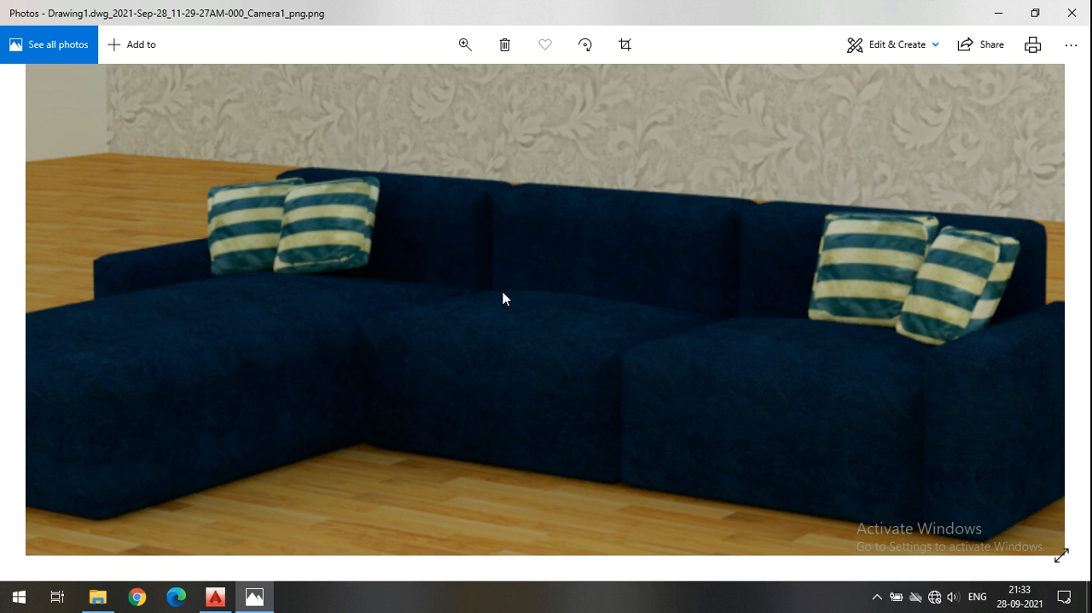
{"action": "left_click", "coordinate": [995, 15]}
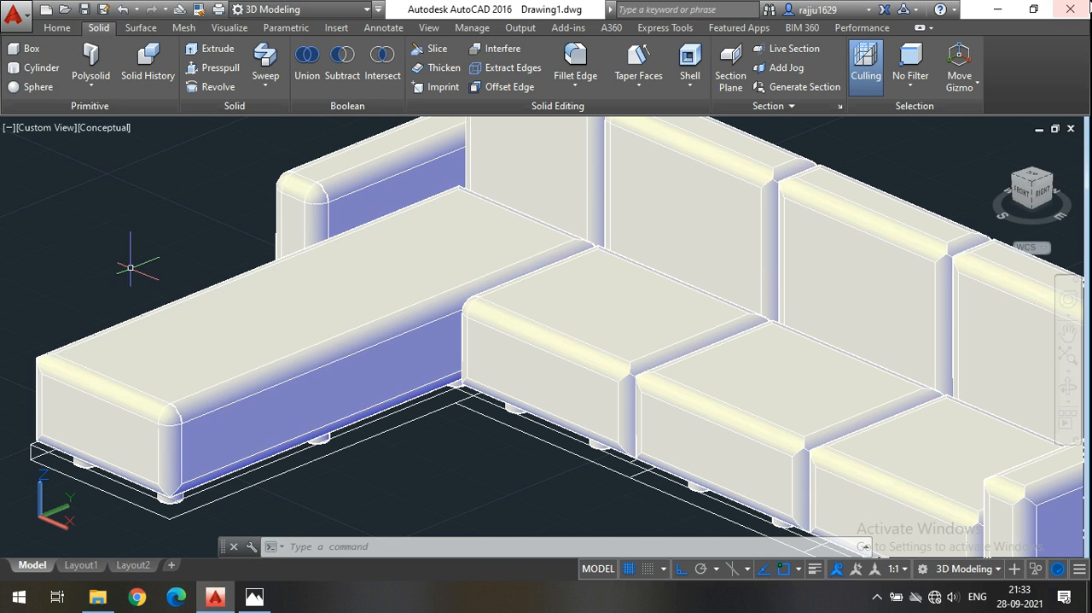
Convert the chaise, the three seats, both armrests and the four backrests to NURBS surfaces.
{"action": "left_click", "coordinate": [141, 27]}
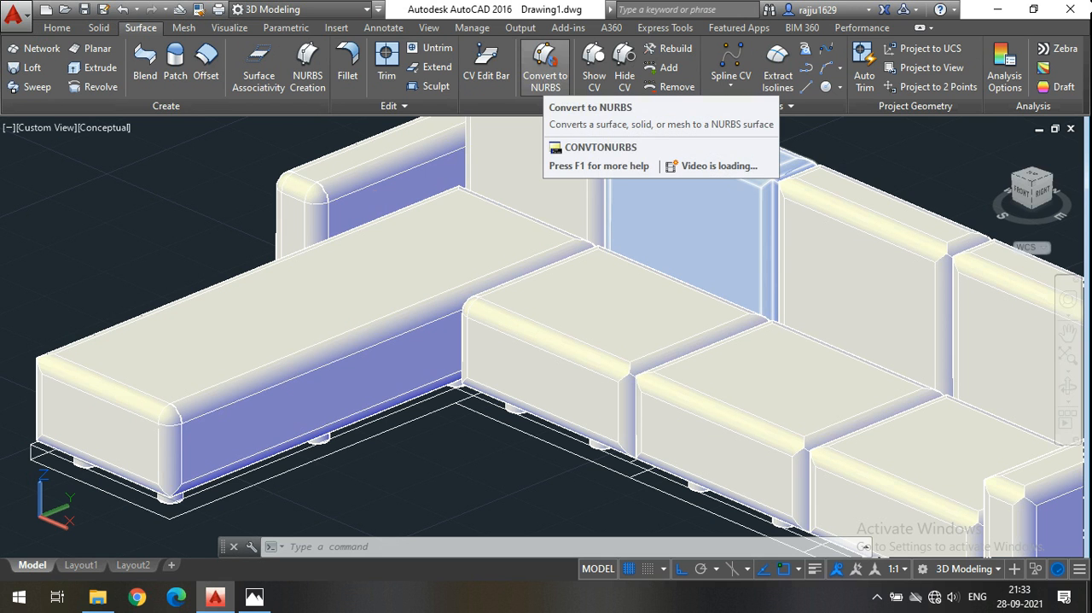
{"action": "left_click", "coordinate": [540, 88]}
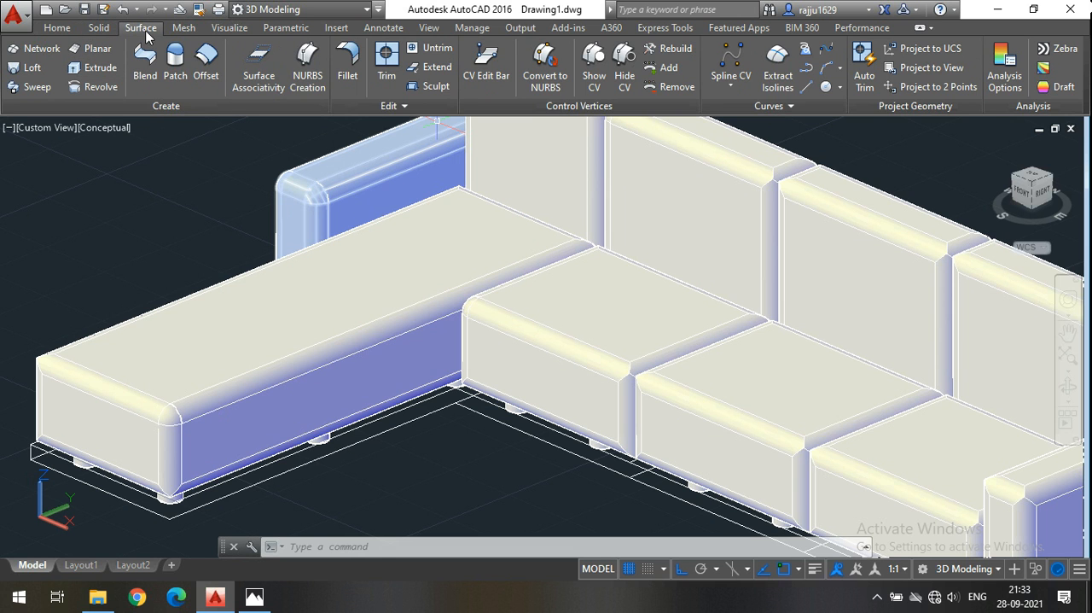
{"action": "left_click", "coordinate": [544, 73]}
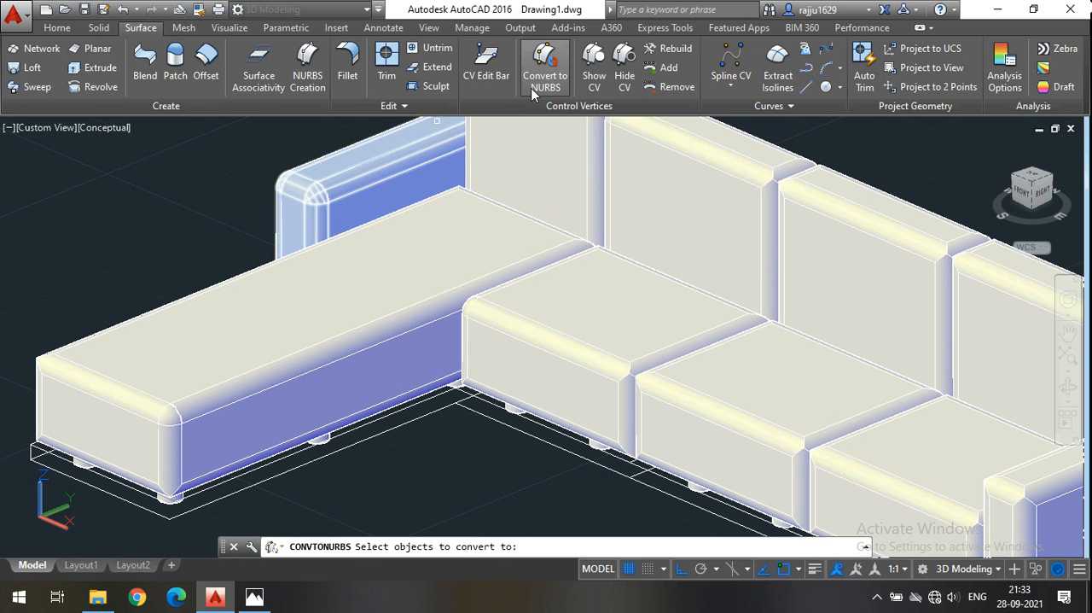
{"action": "left_click", "coordinate": [396, 262]}
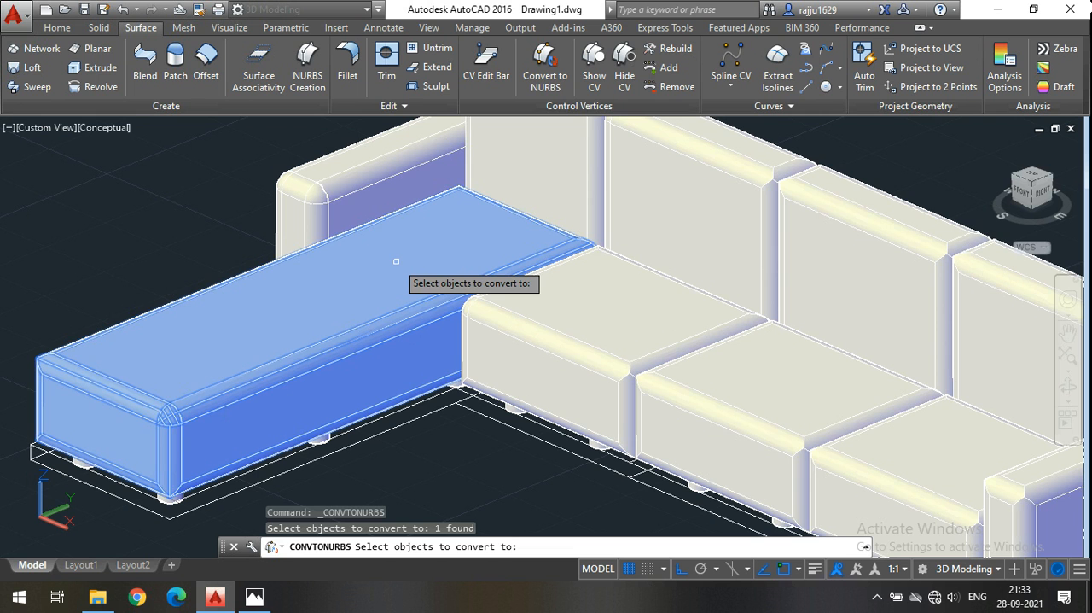
{"action": "scroll", "coordinate": [418, 280], "scroll_direction": "down", "scroll_amount": 3}
{"action": "left_click", "coordinate": [487, 295]}
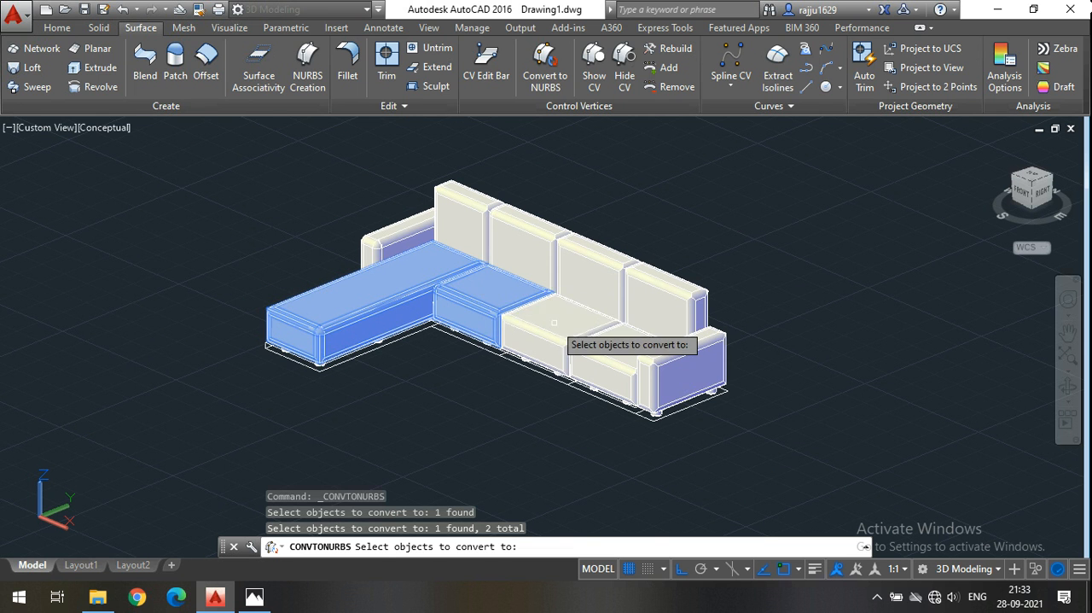
{"action": "left_click", "coordinate": [554, 323]}
{"action": "left_click", "coordinate": [611, 344]}
{"action": "scroll", "coordinate": [685, 377], "scroll_direction": "up", "scroll_amount": 2}
{"action": "left_click", "coordinate": [685, 377]}
{"action": "left_click", "coordinate": [273, 190]}
{"action": "left_click", "coordinate": [367, 168]}
{"action": "left_click", "coordinate": [434, 180]}
{"action": "left_click", "coordinate": [550, 220]}
{"action": "left_click", "coordinate": [640, 254]}
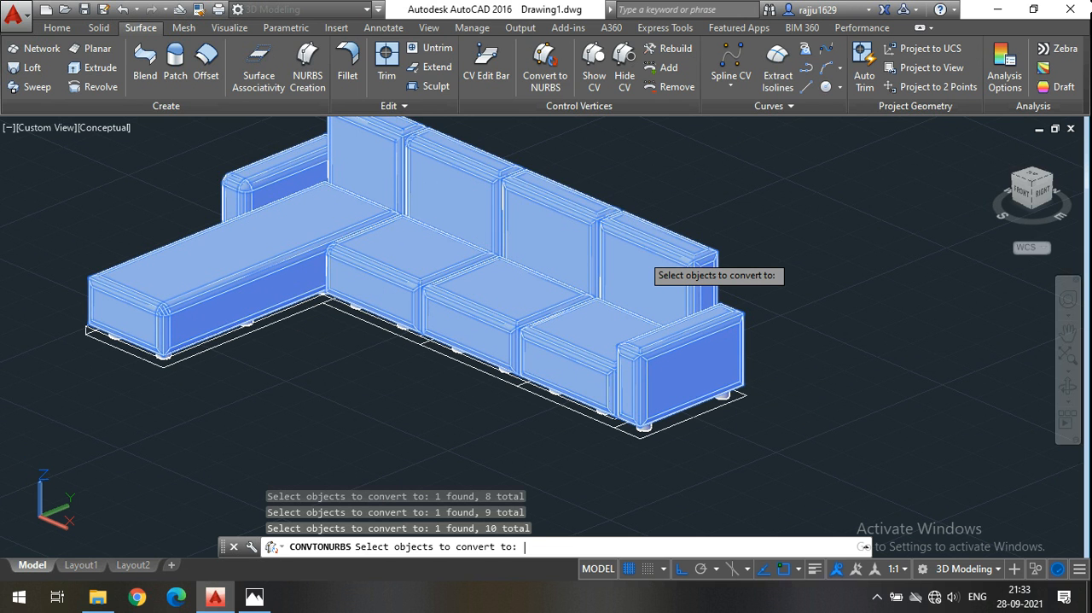
{"action": "key", "text": "Return"}
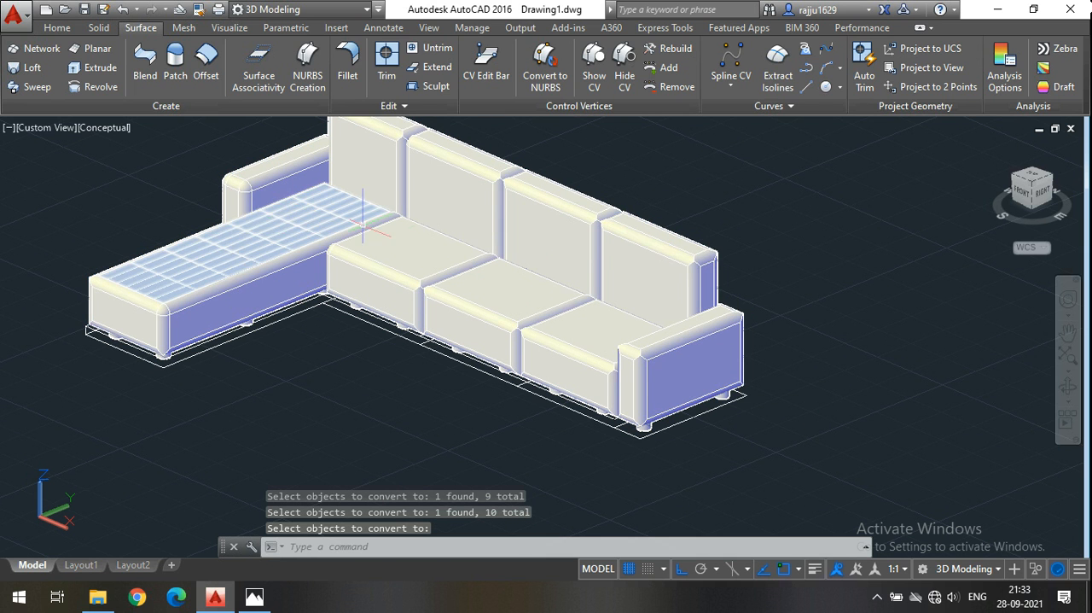
Inspect the chaise's top, front and inner side as separate NURBS surfaces by selecting each one, and clear the selection.
{"action": "scroll", "coordinate": [559, 283], "scroll_direction": "down", "scroll_amount": 2}
{"action": "scroll", "coordinate": [384, 264], "scroll_direction": "up", "scroll_amount": 5}
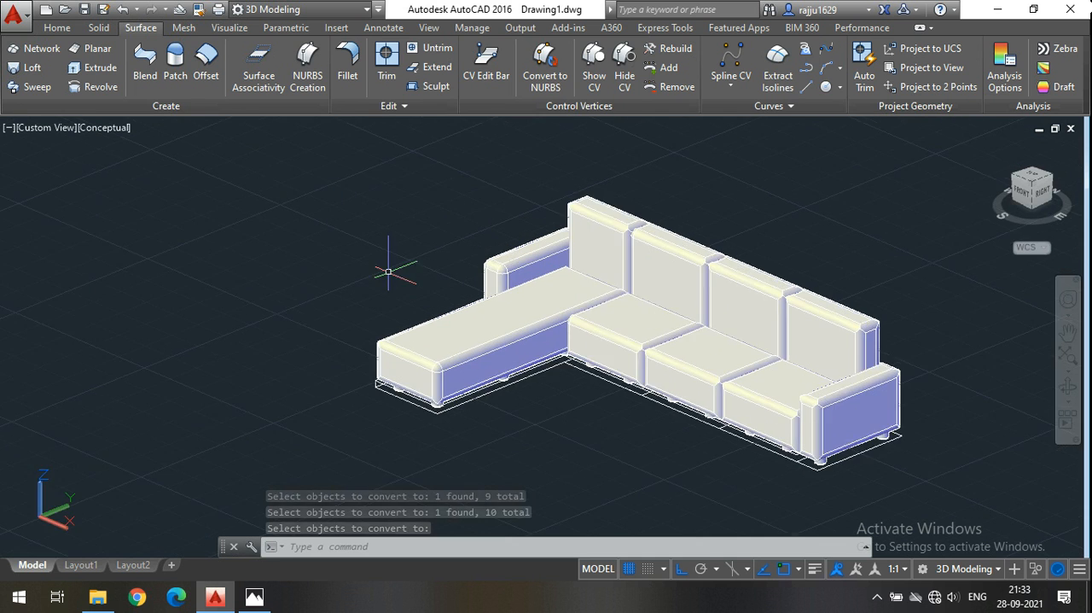
{"action": "left_click", "coordinate": [496, 315]}
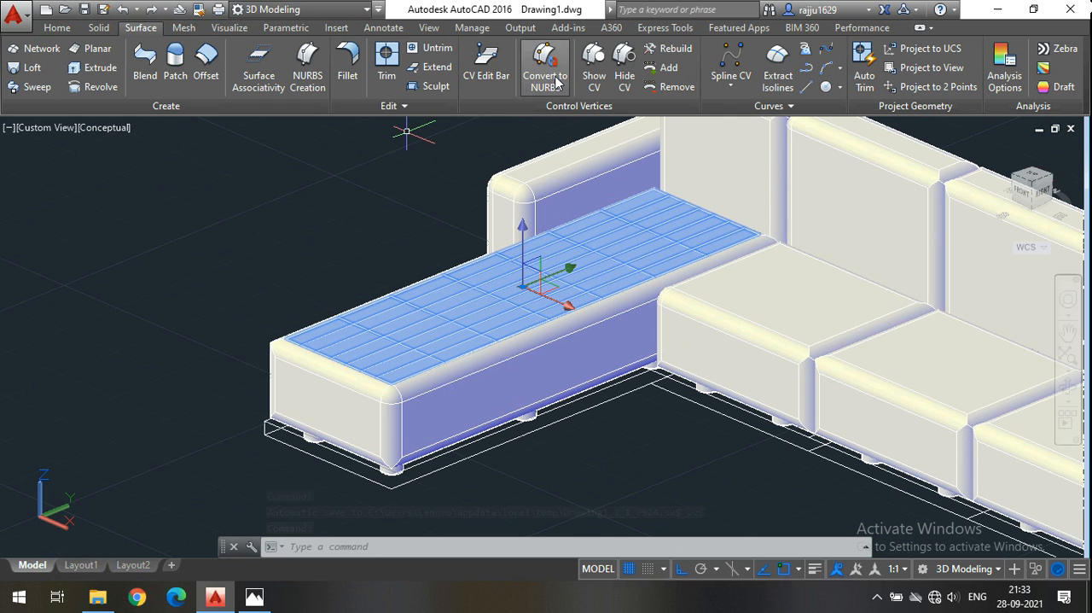
{"action": "left_click", "coordinate": [352, 398]}
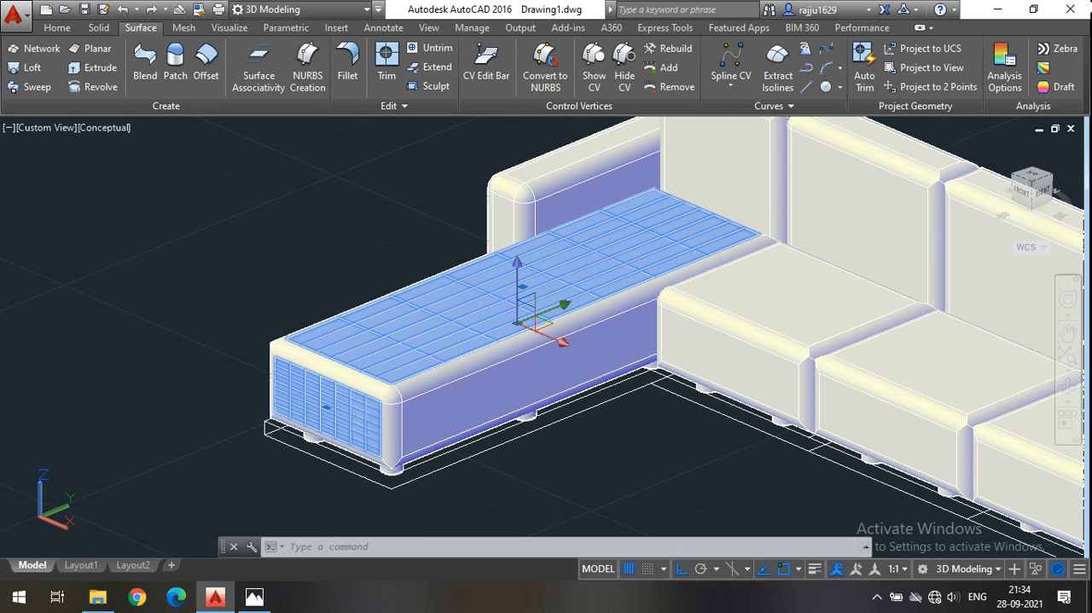
{"action": "left_click", "coordinate": [440, 400]}
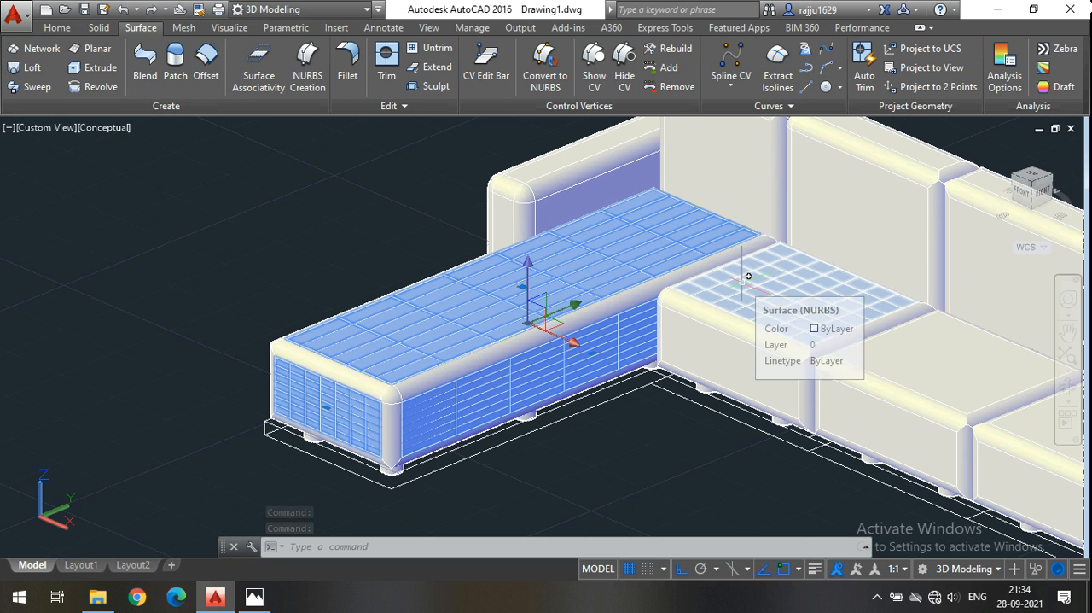
{"action": "key", "text": "Escape"}
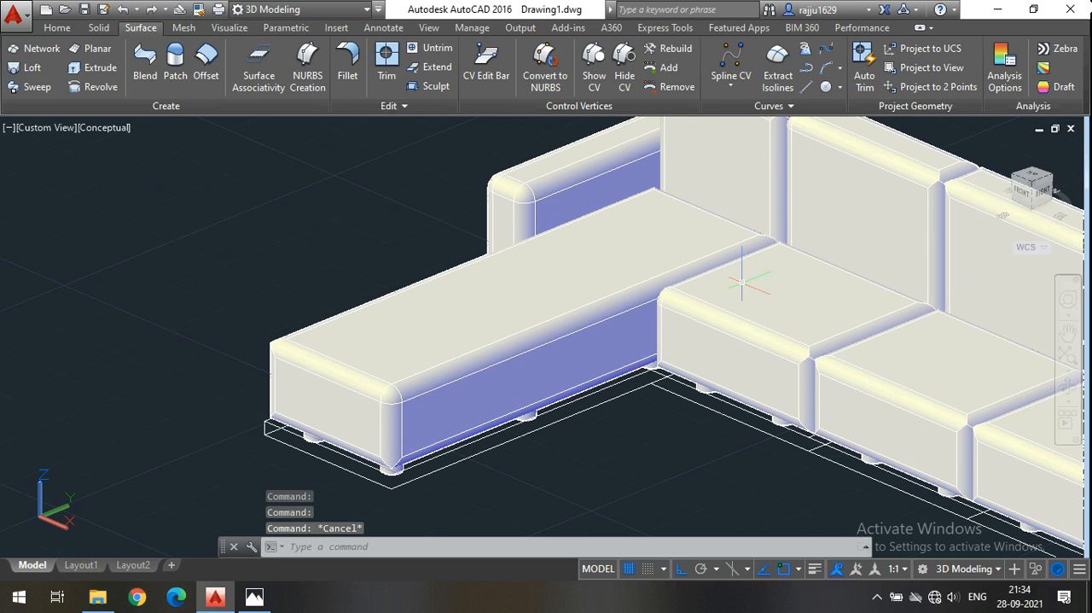
{"action": "scroll", "coordinate": [743, 282], "scroll_direction": "down", "scroll_amount": 4}
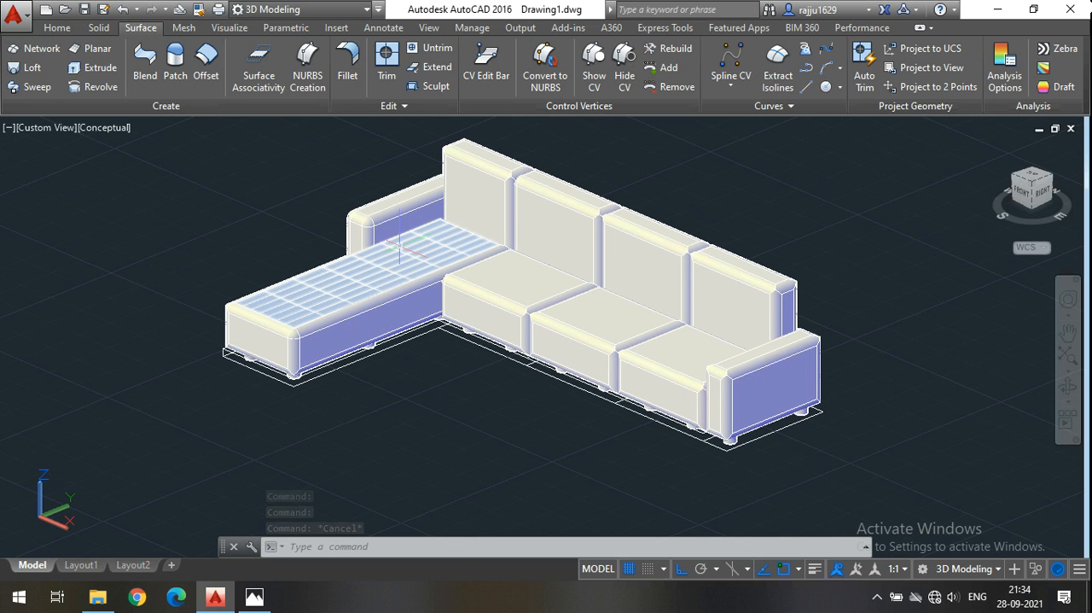
Show the control vertices of the chaise's top NURBS surface.
{"action": "scroll", "coordinate": [367, 273], "scroll_direction": "up", "scroll_amount": 3}
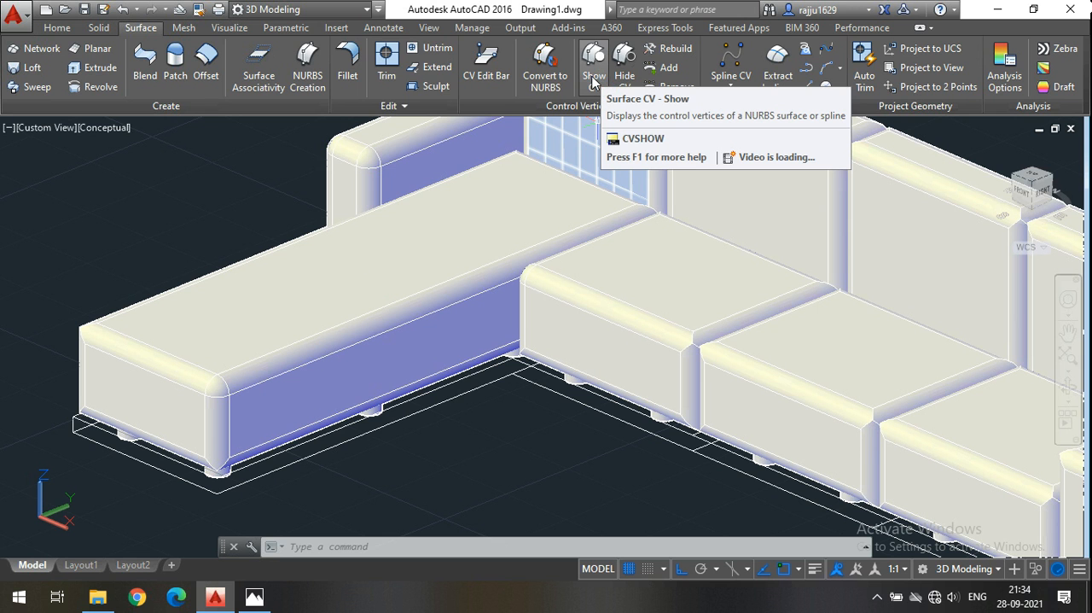
{"action": "left_click", "coordinate": [594, 81]}
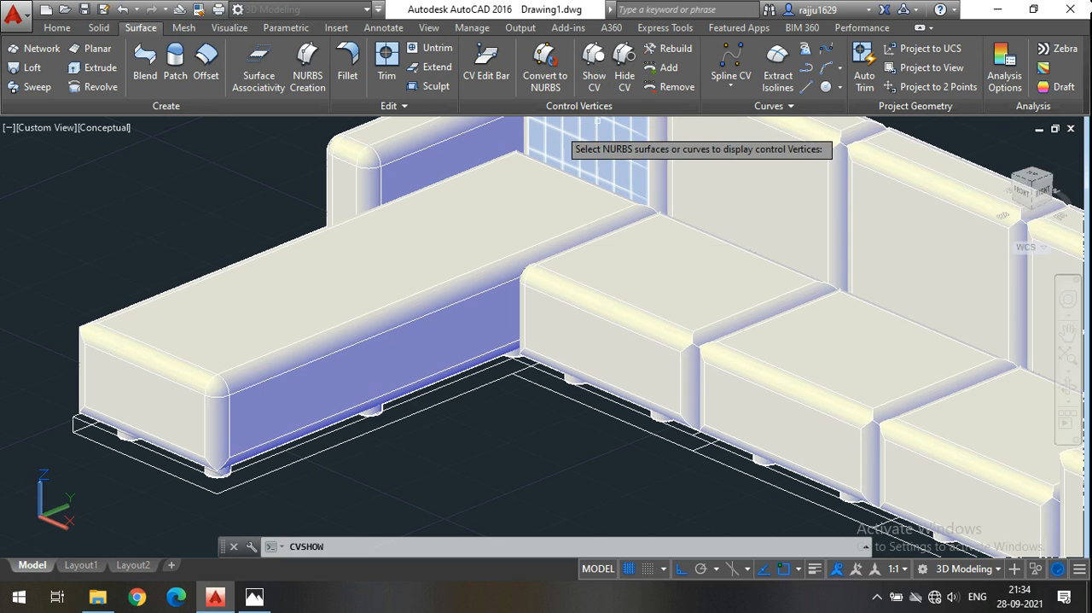
{"action": "left_click", "coordinate": [440, 262]}
{"action": "key", "text": "Return"}
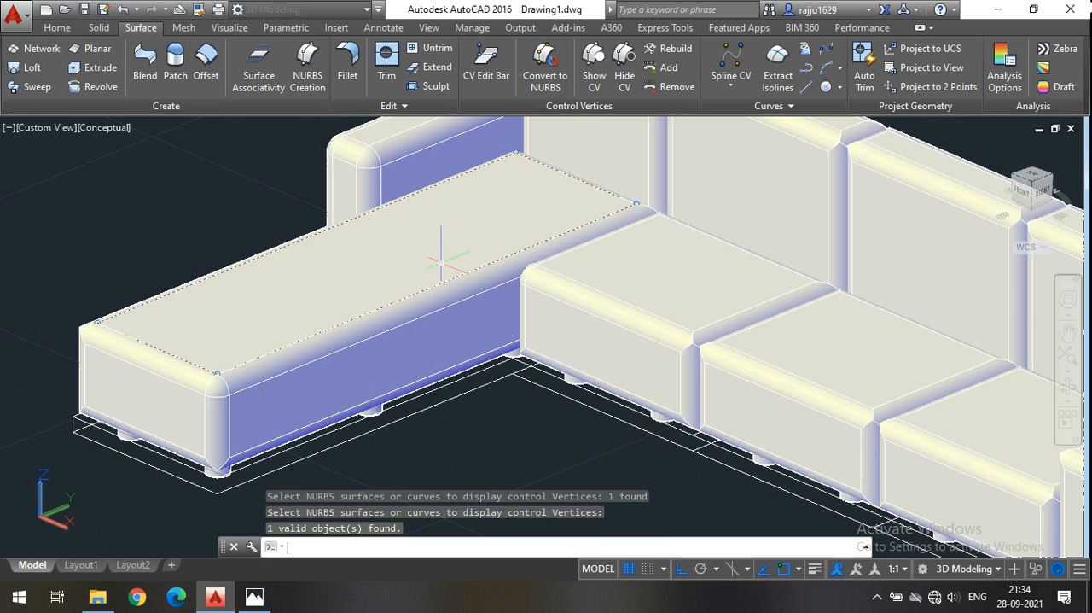
Examine the control vertices at the corners of the chaise's top surface, up close and with the whole sofa in view.
{"action": "scroll", "coordinate": [151, 333], "scroll_direction": "up", "scroll_amount": 2}
{"action": "scroll", "coordinate": [152, 335], "scroll_direction": "up", "scroll_amount": 2}
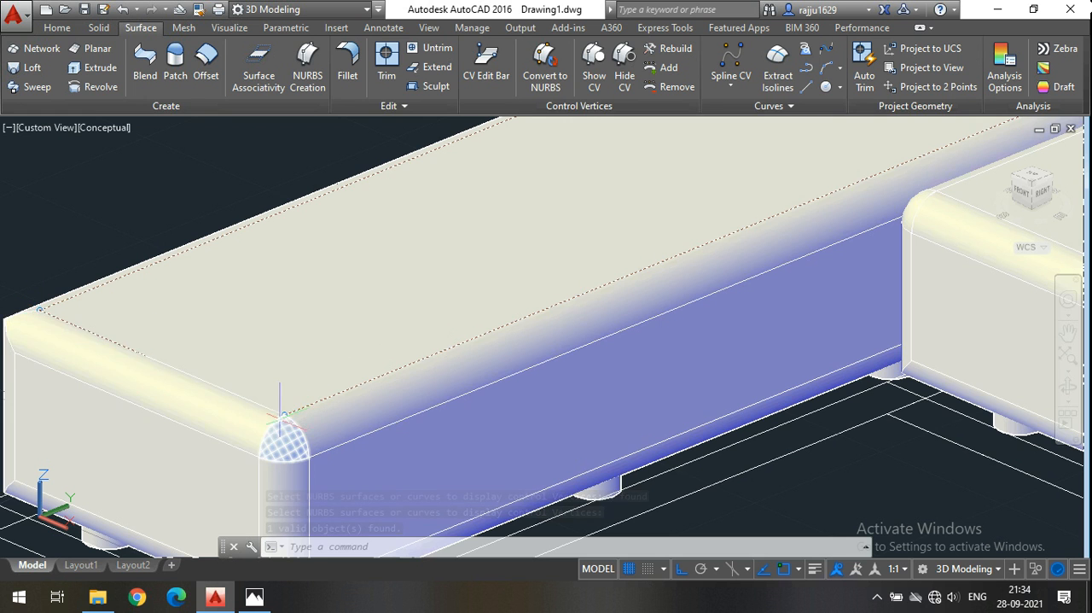
{"action": "scroll", "coordinate": [291, 393], "scroll_direction": "up", "scroll_amount": 3}
{"action": "scroll", "coordinate": [319, 335], "scroll_direction": "down", "scroll_amount": 5}
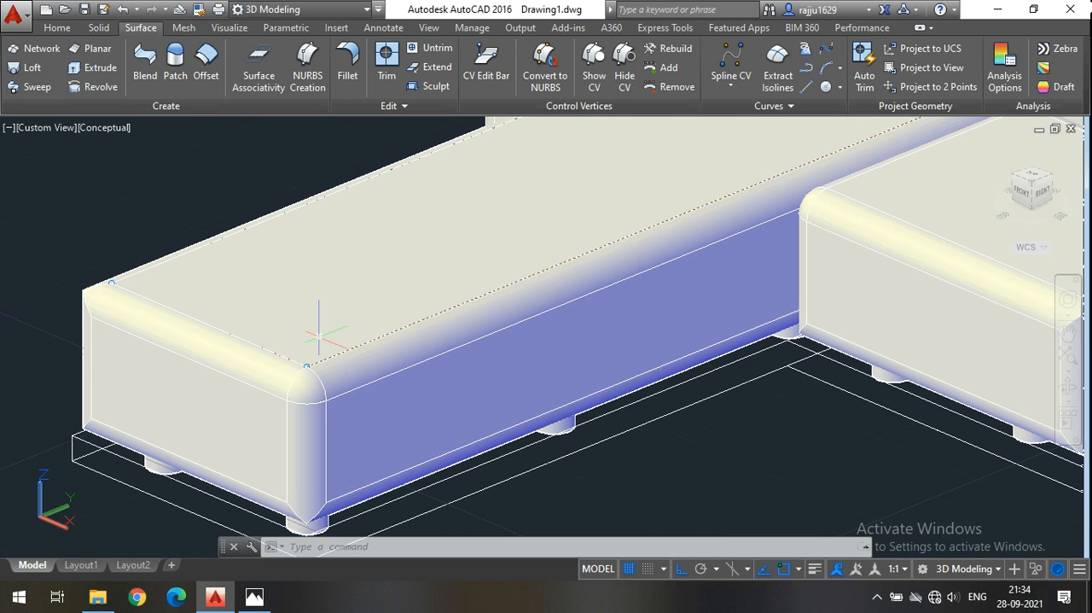
{"action": "scroll", "coordinate": [393, 286], "scroll_direction": "up", "scroll_amount": 2}
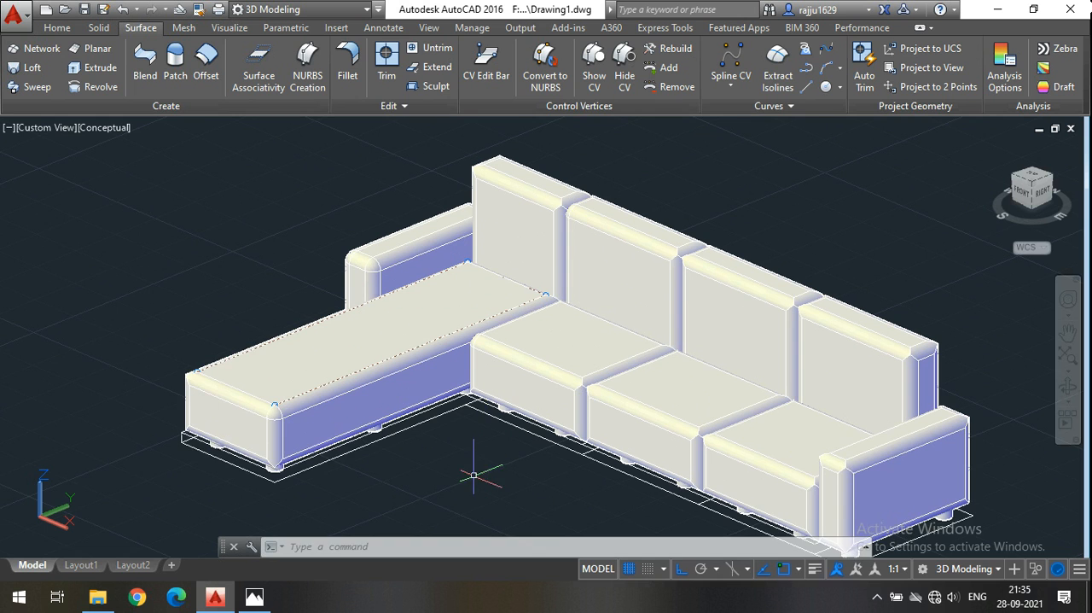
{"action": "middle_click_drag", "start_coordinate": [533, 467], "coordinate": [543, 475]}
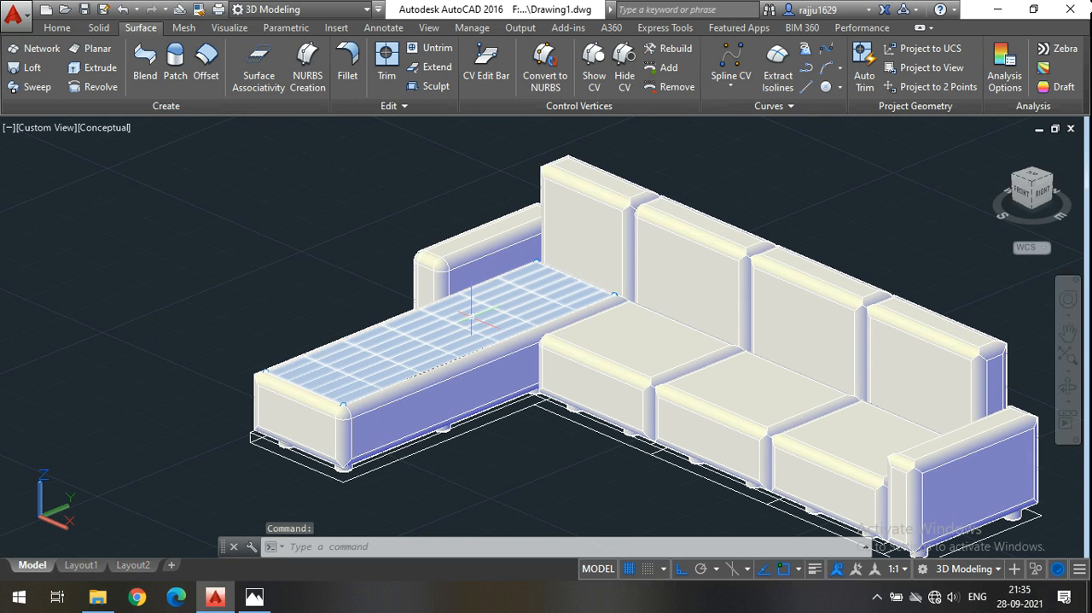
{"action": "mouse_move", "coordinate": [471, 317]}
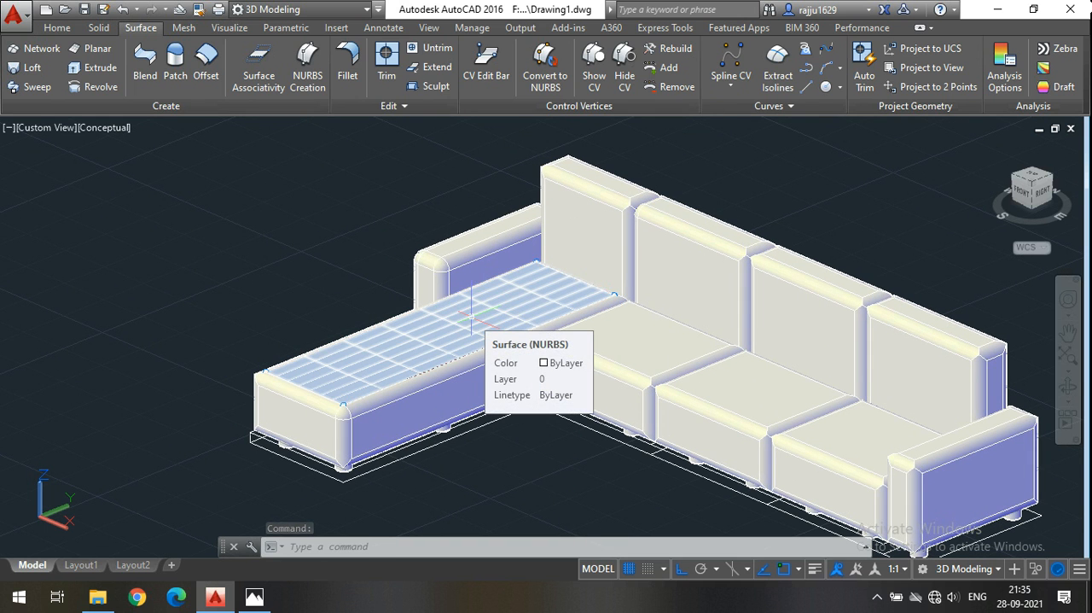
Rebuild the chaise's top surface with 6 control vertices in the U direction.
{"action": "scroll", "coordinate": [471, 317], "scroll_direction": "up", "scroll_amount": 2}
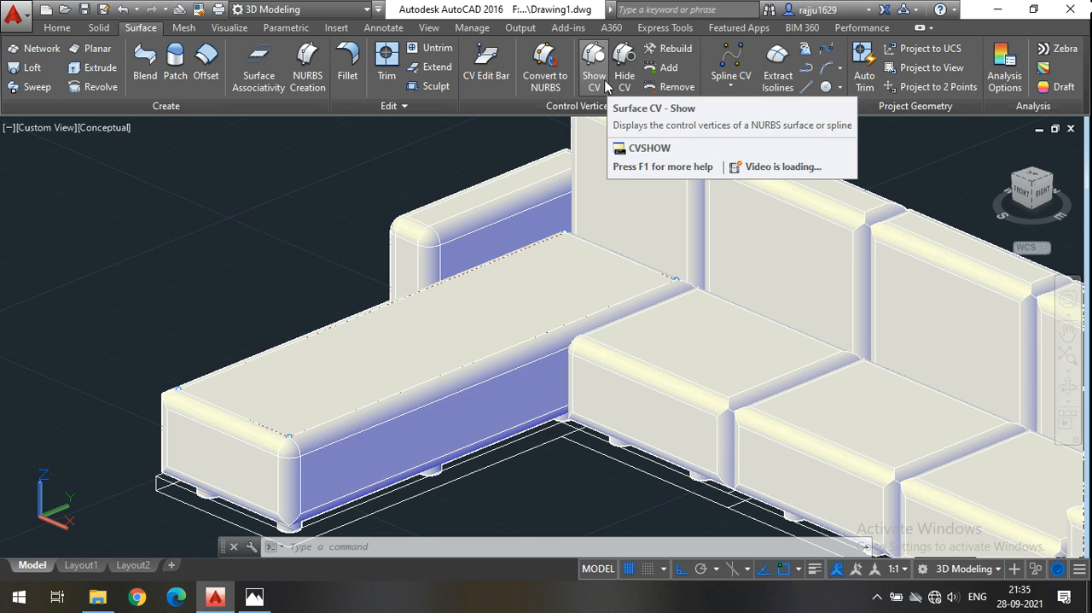
{"action": "left_click", "coordinate": [681, 55]}
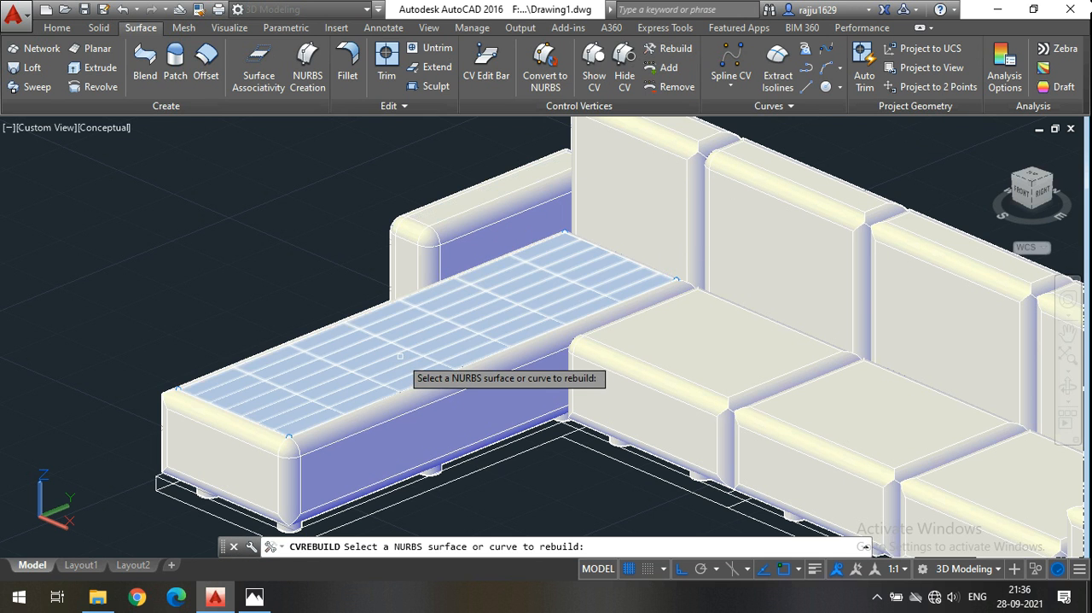
{"action": "scroll", "coordinate": [400, 356], "scroll_direction": "up", "scroll_amount": 2}
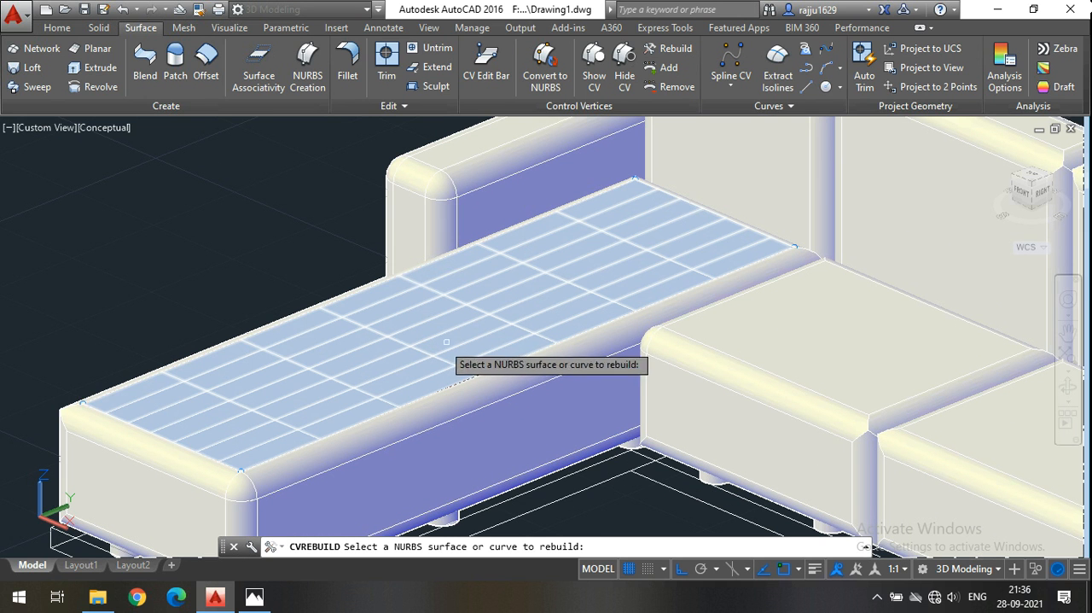
{"action": "left_click", "coordinate": [439, 343]}
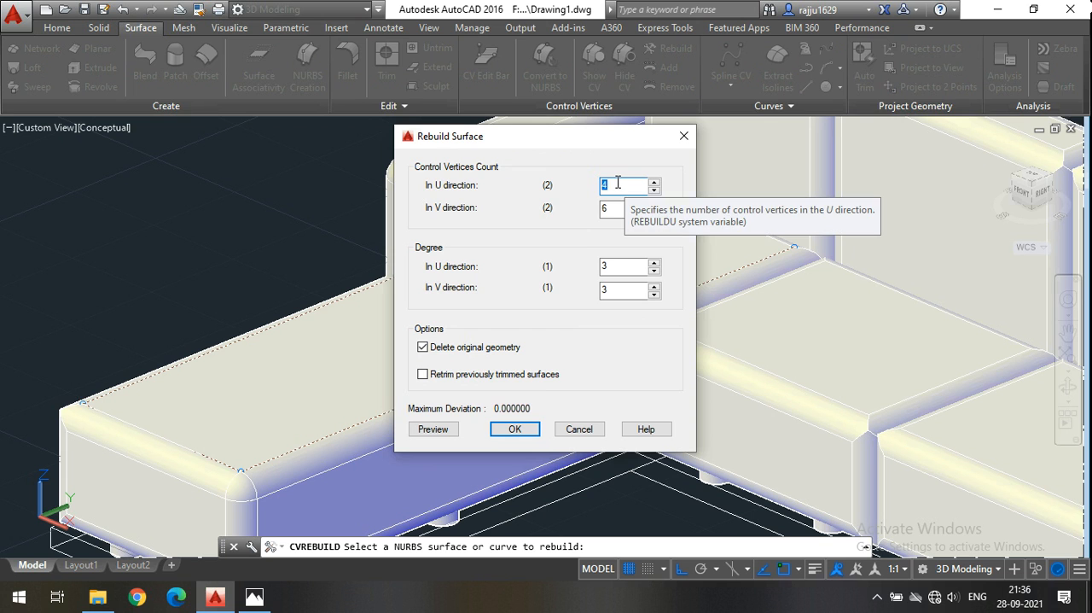
{"action": "type", "text": "6"}
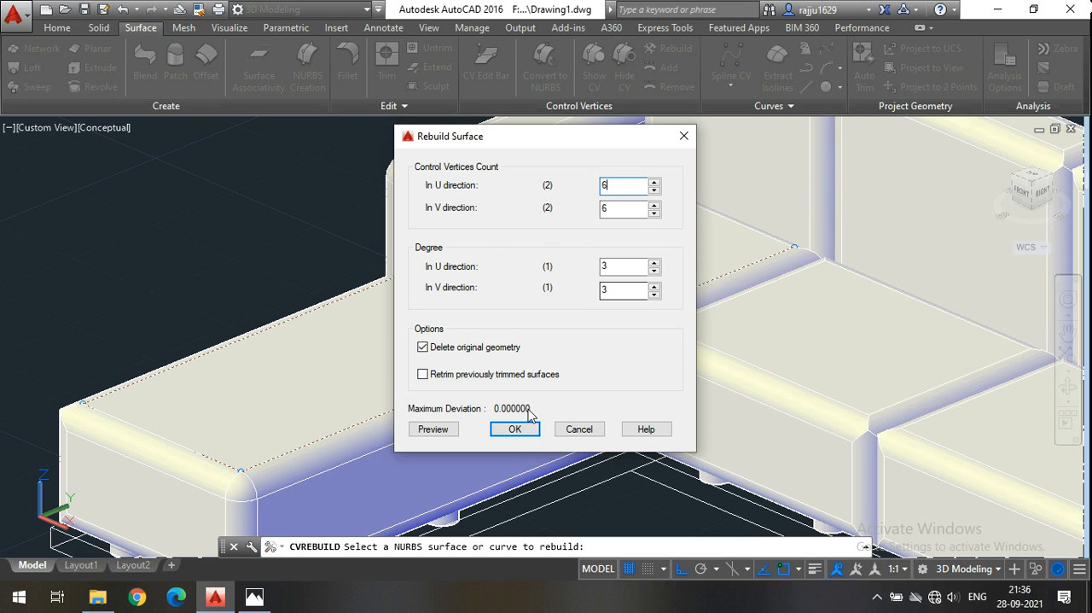
{"action": "left_click", "coordinate": [515, 429]}
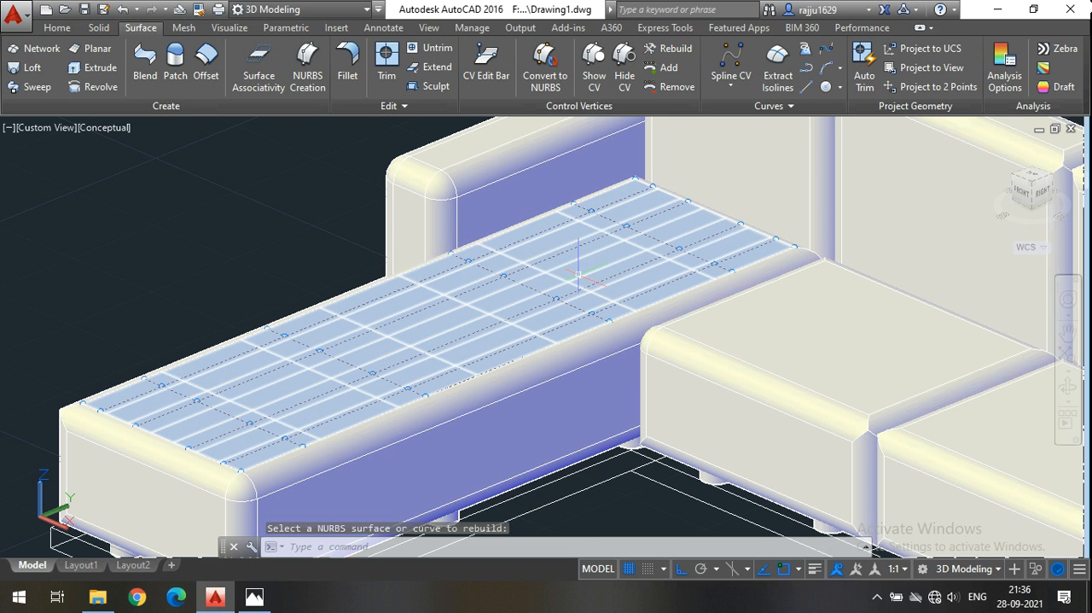
{"action": "left_click", "coordinate": [57, 28]}
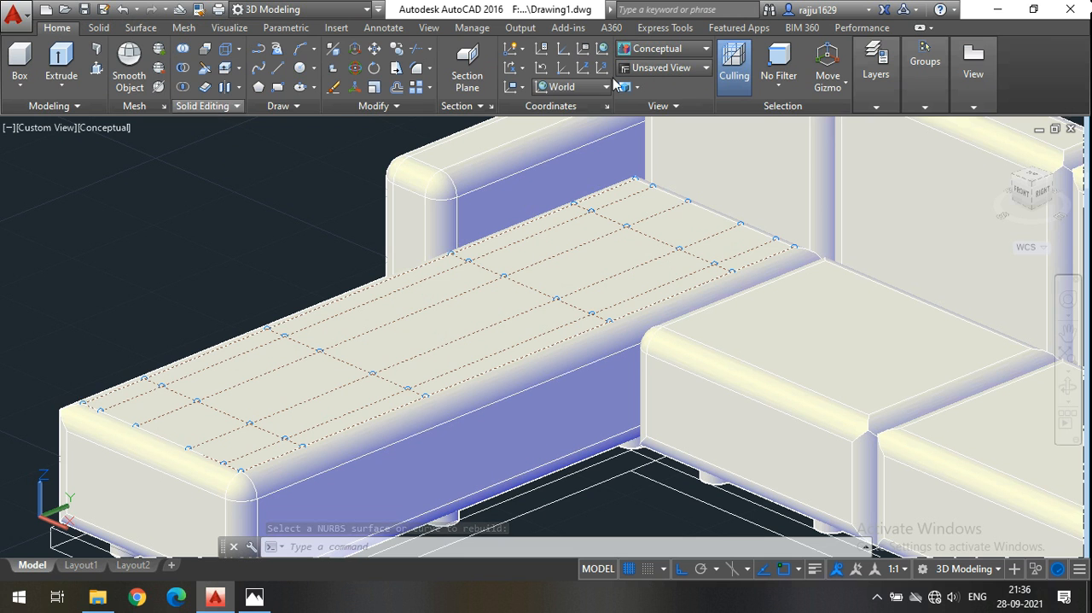
Set the subobject selection filter to Vertex so only vertices can be picked.
{"action": "left_click", "coordinate": [784, 87]}
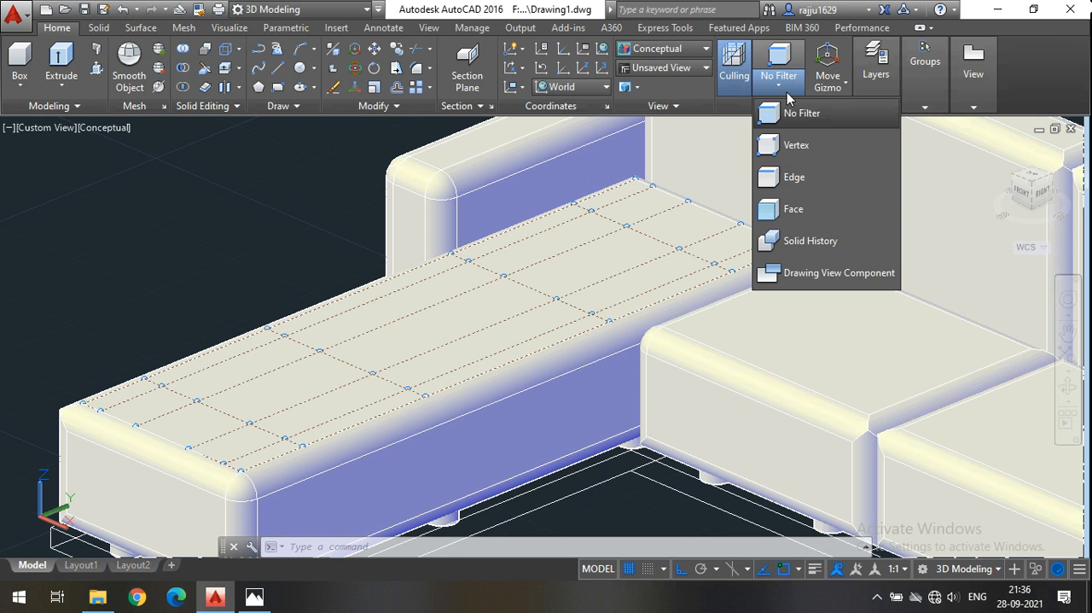
{"action": "left_click", "coordinate": [49, 29]}
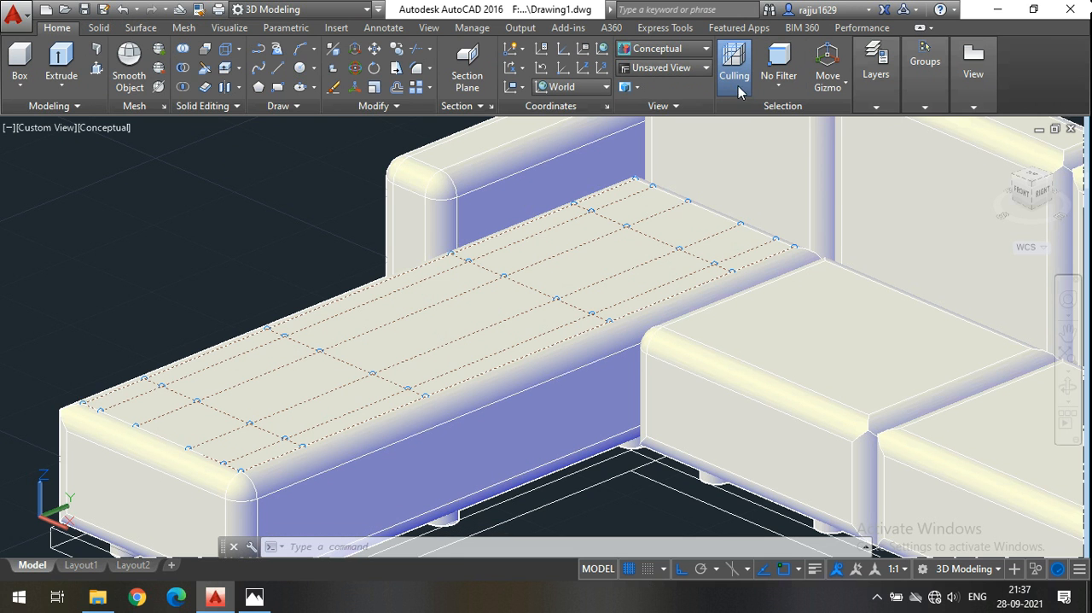
{"action": "left_click", "coordinate": [783, 89]}
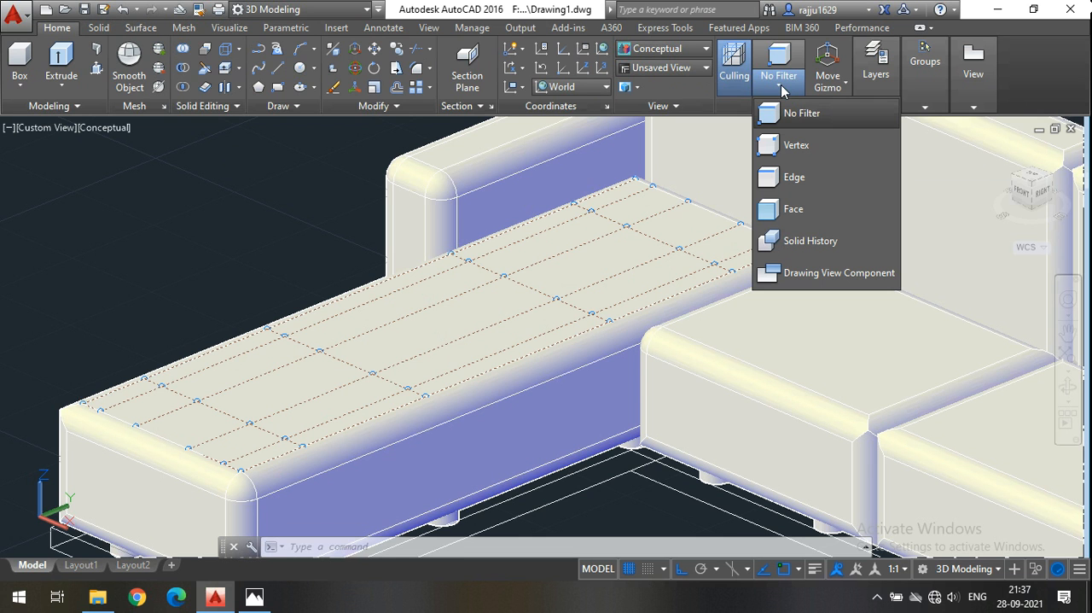
{"action": "left_click", "coordinate": [796, 149]}
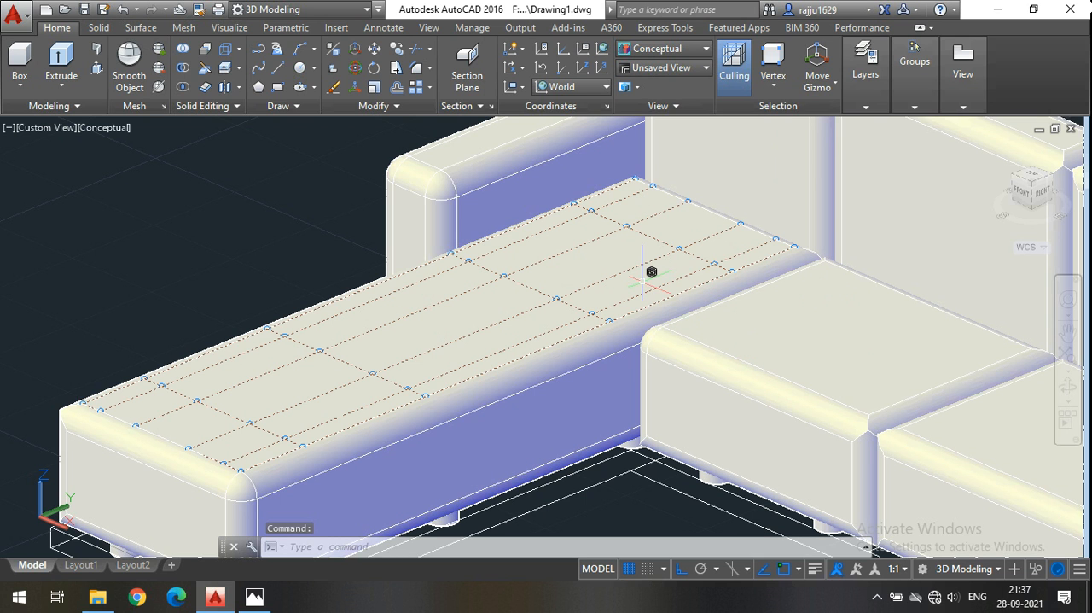
{"action": "left_click", "coordinate": [773, 85]}
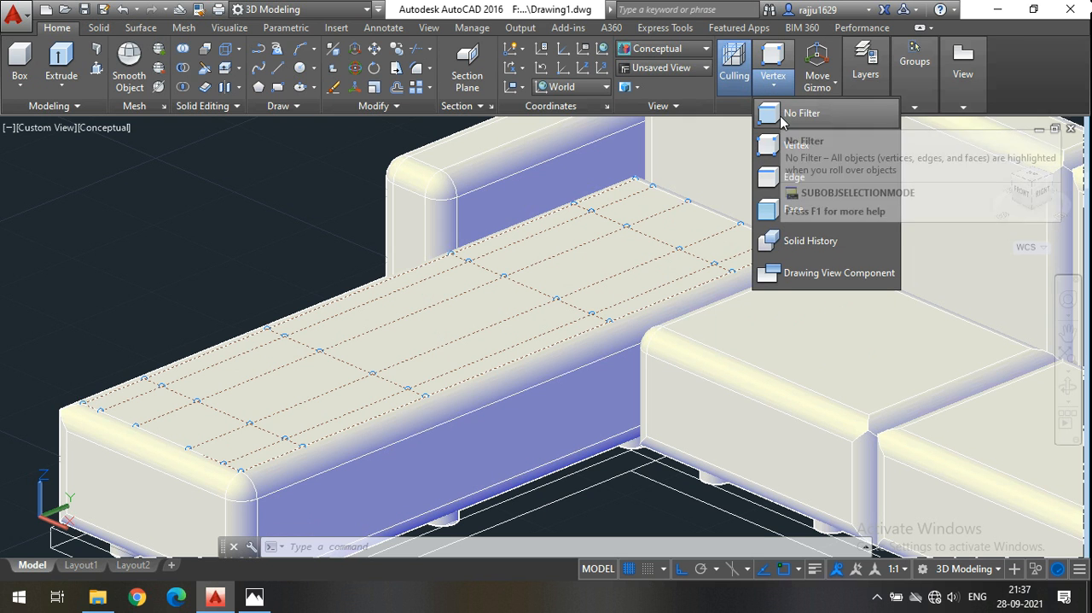
{"action": "left_click", "coordinate": [786, 147]}
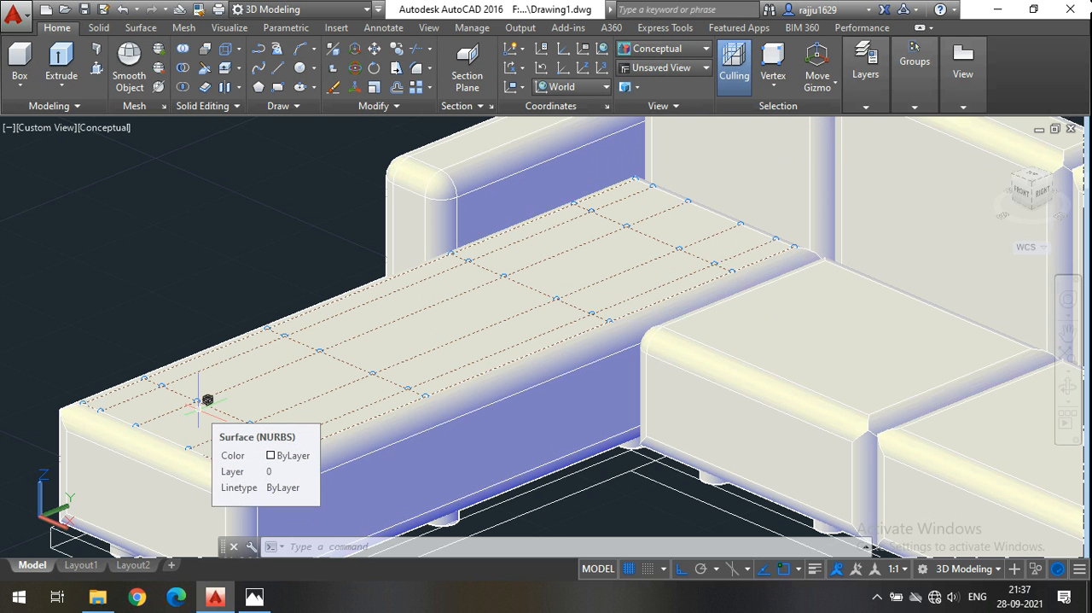
Select the interior control vertices in the two crosswise inner rows nearest the front end of the chaise's top surface.
{"action": "scroll", "coordinate": [193, 390], "scroll_direction": "up", "scroll_amount": 3}
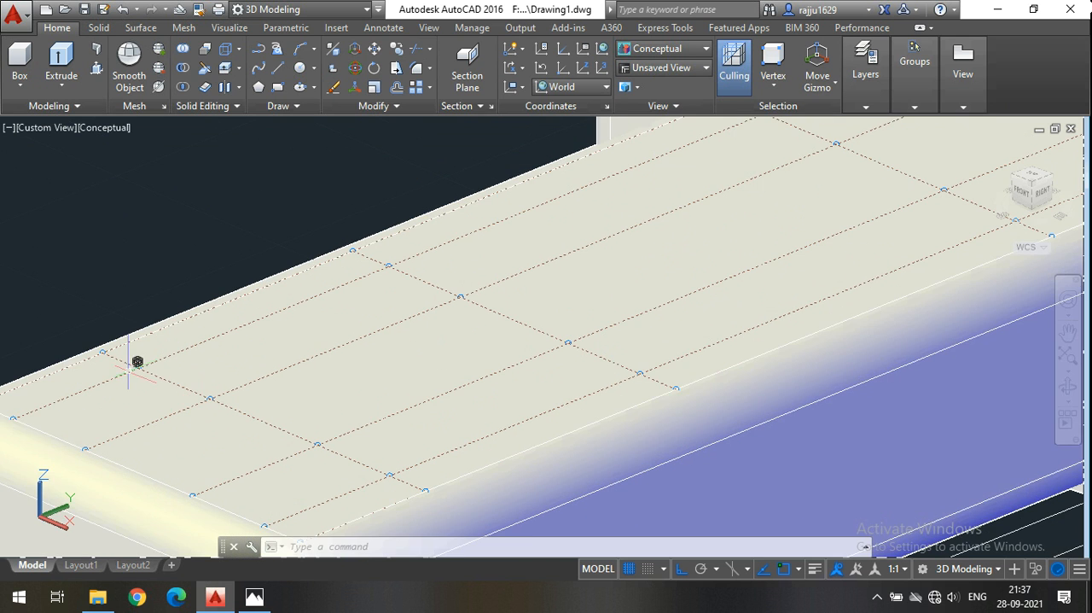
{"action": "scroll", "coordinate": [193, 390], "scroll_direction": "down", "scroll_amount": 2}
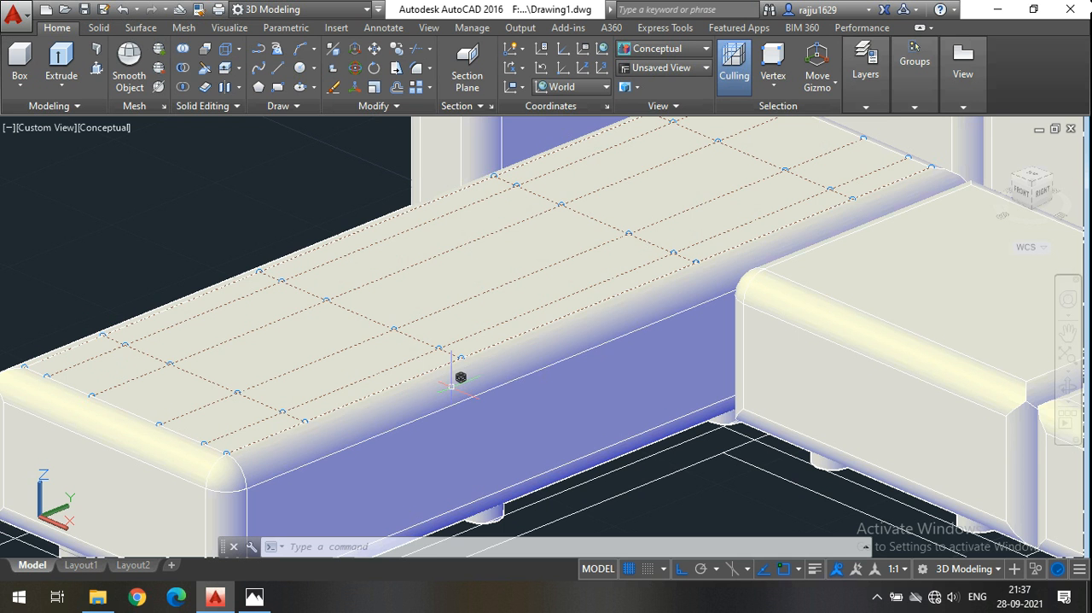
{"action": "scroll", "coordinate": [263, 405], "scroll_direction": "down", "scroll_amount": 3}
{"action": "scroll", "coordinate": [263, 405], "scroll_direction": "up", "scroll_amount": 3}
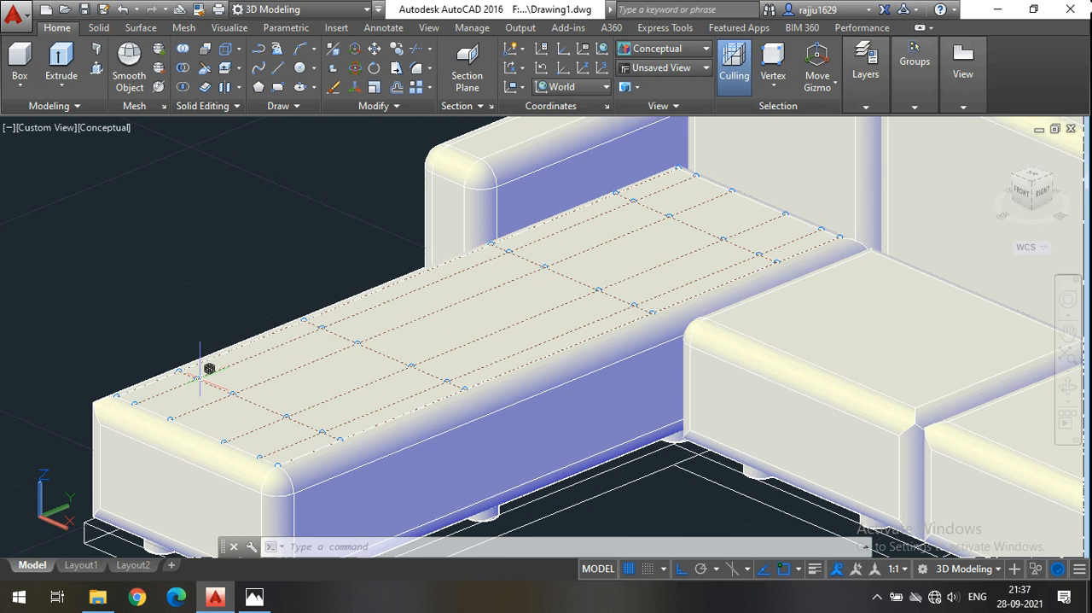
{"action": "scroll", "coordinate": [321, 327], "scroll_direction": "up", "scroll_amount": 3}
{"action": "left_click", "coordinate": [322, 327], "text": "shift"}
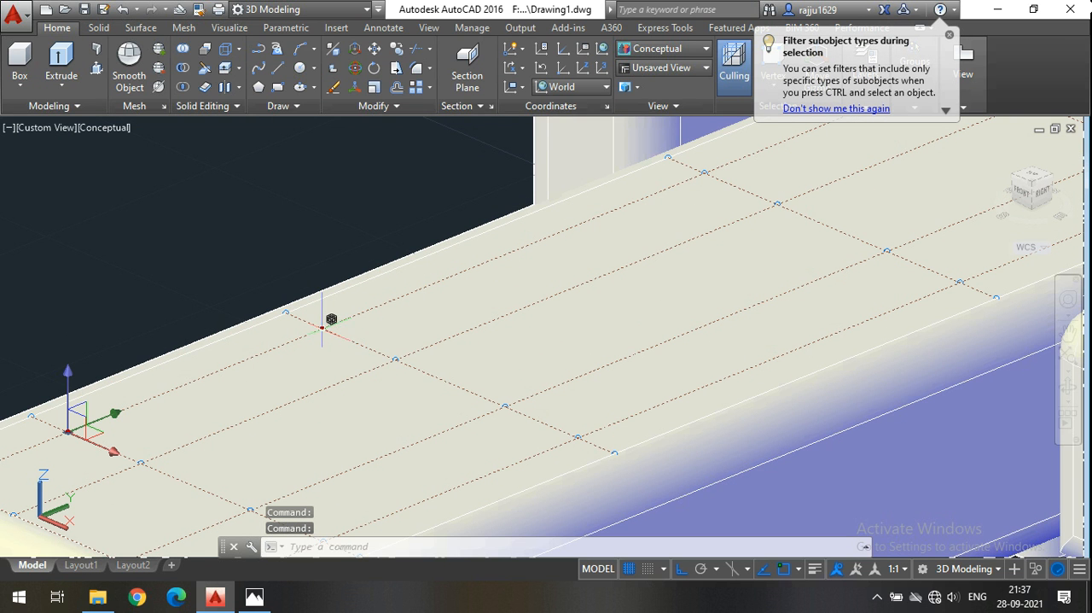
{"action": "left_click", "coordinate": [399, 356], "text": "shift"}
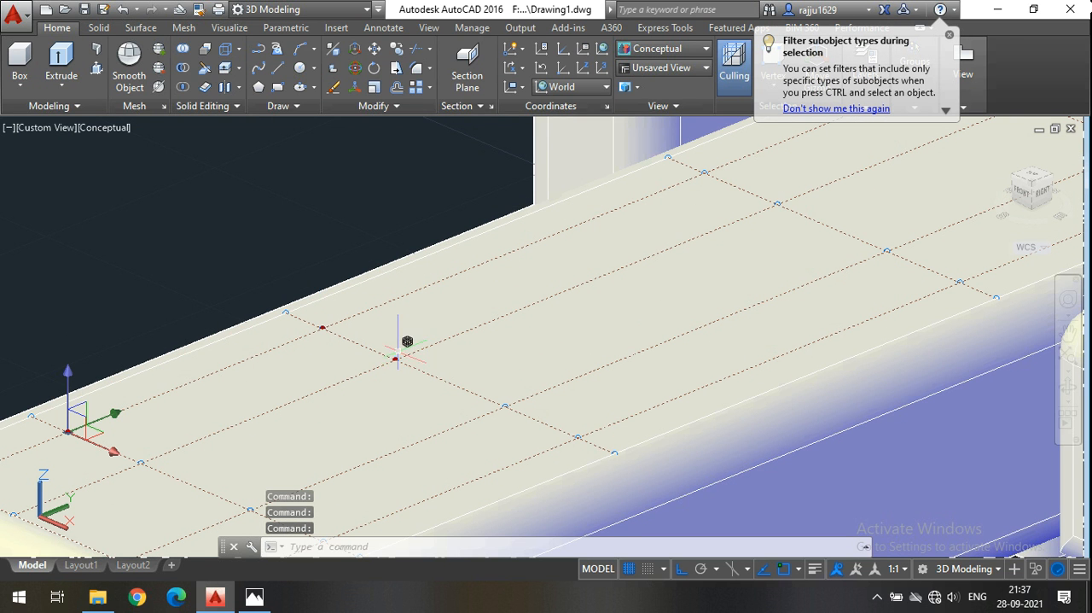
{"action": "scroll", "coordinate": [398, 357], "scroll_direction": "down", "scroll_amount": 2}
{"action": "scroll", "coordinate": [257, 414], "scroll_direction": "up", "scroll_amount": 5}
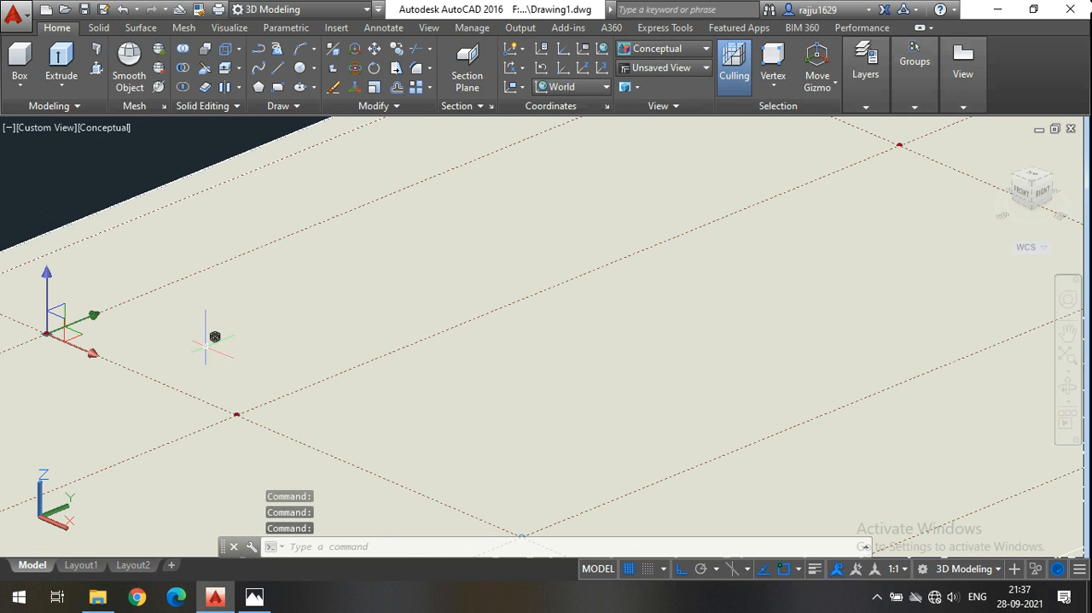
{"action": "scroll", "coordinate": [241, 388], "scroll_direction": "down", "scroll_amount": 3}
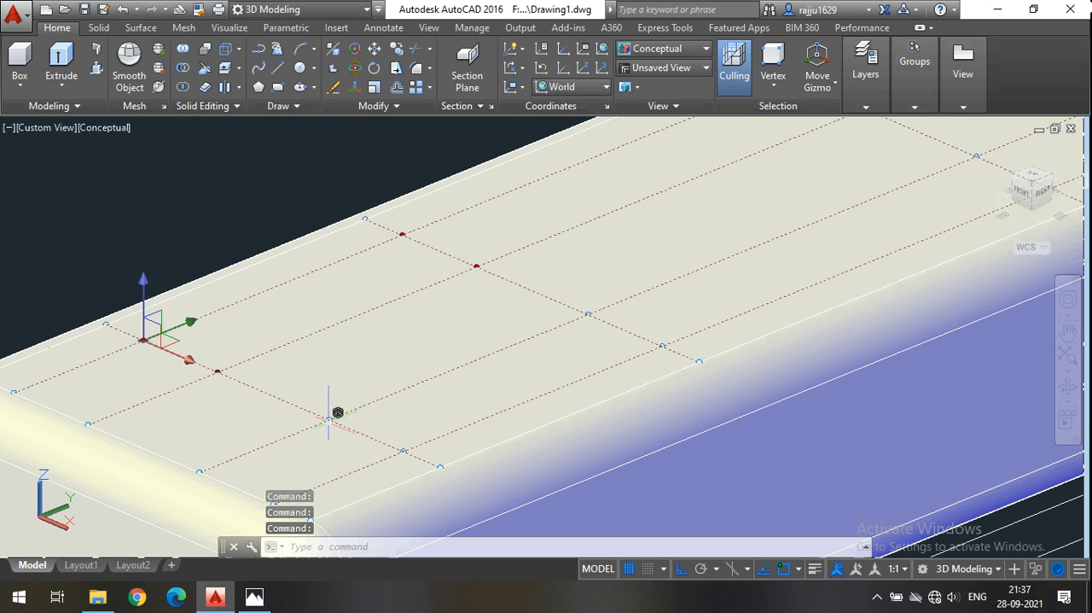
{"action": "left_click", "coordinate": [328, 418], "text": "shift"}
{"action": "left_click", "coordinate": [587, 314], "text": "shift"}
{"action": "left_click", "coordinate": [403, 450], "text": "shift"}
Add the interior control vertices of the two crosswise inner rows nearest the backrest to the selection.
{"action": "scroll", "coordinate": [663, 344], "scroll_direction": "down", "scroll_amount": 3}
{"action": "scroll", "coordinate": [555, 250], "scroll_direction": "up", "scroll_amount": 4}
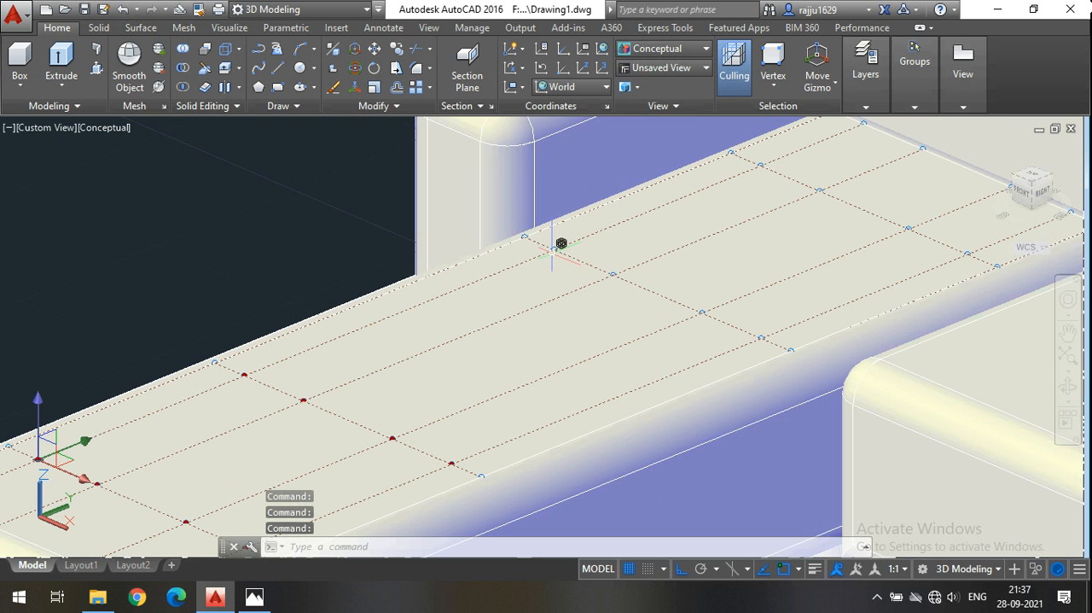
{"action": "left_click", "coordinate": [553, 248], "text": "shift"}
{"action": "left_click", "coordinate": [613, 273], "text": "shift"}
{"action": "left_click", "coordinate": [702, 312], "text": "shift"}
{"action": "left_click", "coordinate": [761, 337], "text": "shift"}
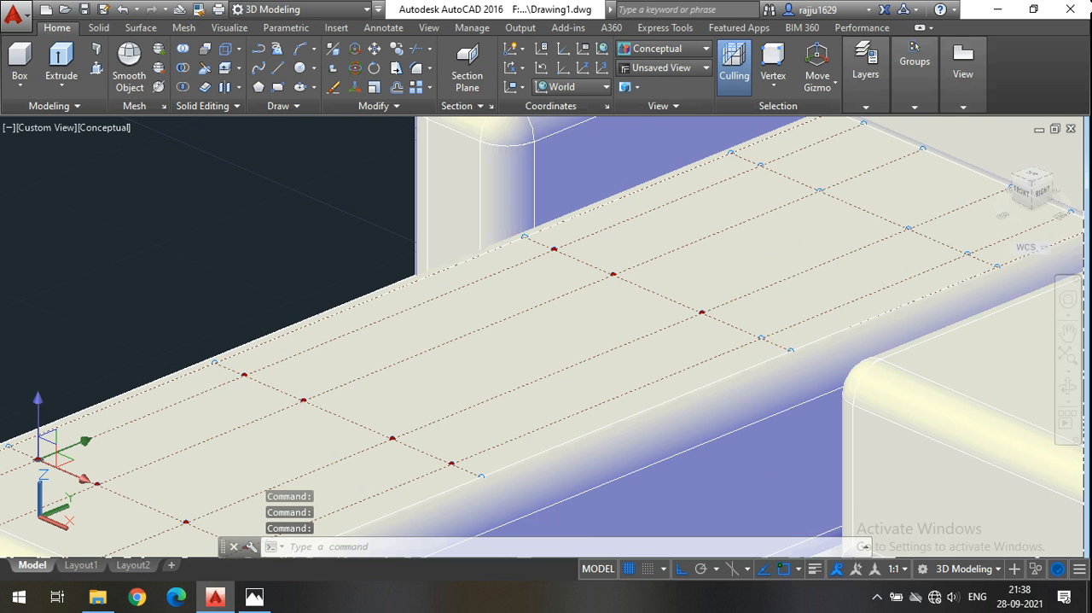
{"action": "left_click", "coordinate": [968, 252], "text": "shift"}
{"action": "left_click", "coordinate": [909, 228], "text": "shift"}
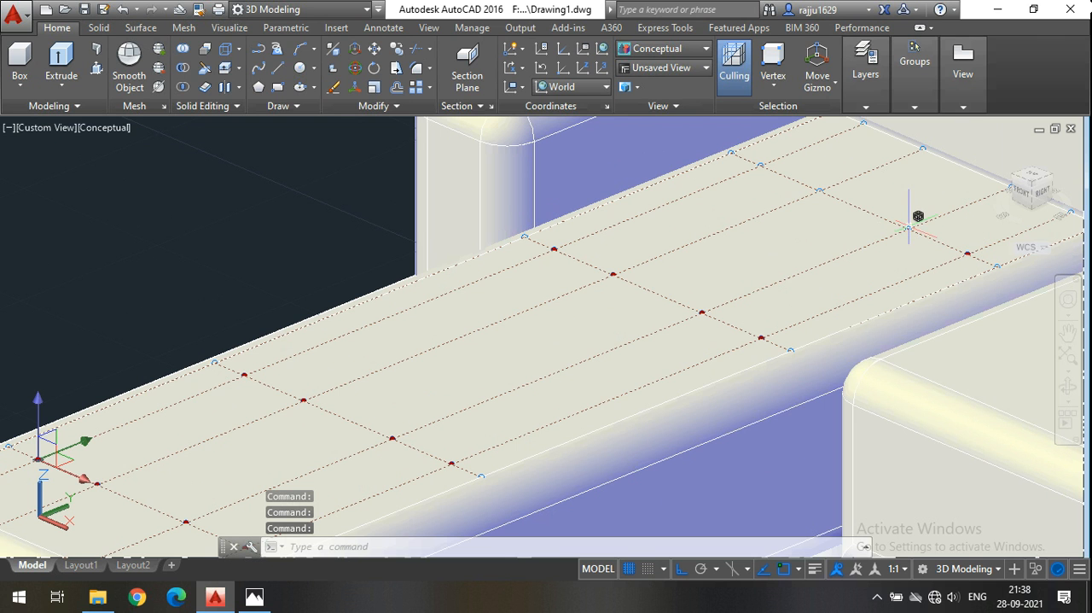
{"action": "left_click", "coordinate": [819, 189], "text": "shift"}
{"action": "scroll", "coordinate": [770, 153], "scroll_direction": "down", "scroll_amount": 3}
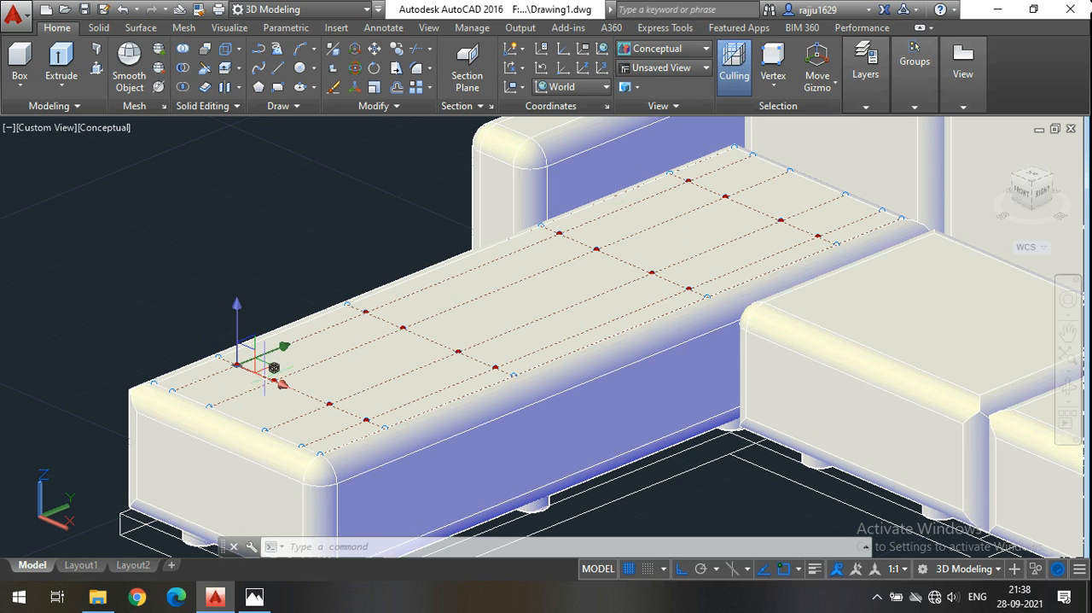
Raise the selected interior control vertices of the chaise's top along the Z axis with the Move gizmo.
{"action": "left_click", "coordinate": [836, 94]}
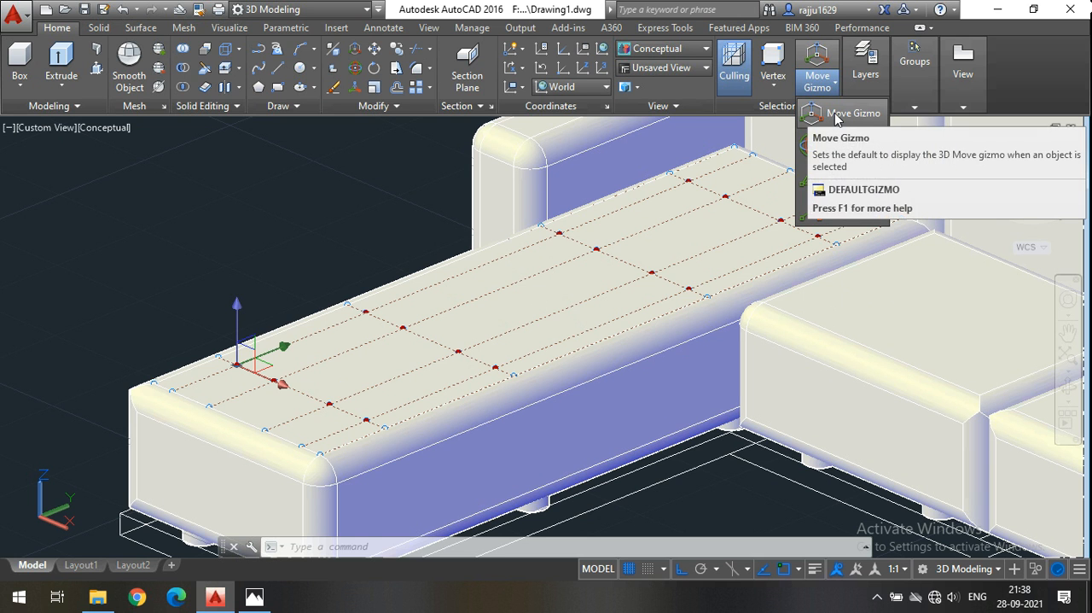
{"action": "left_click", "coordinate": [237, 309]}
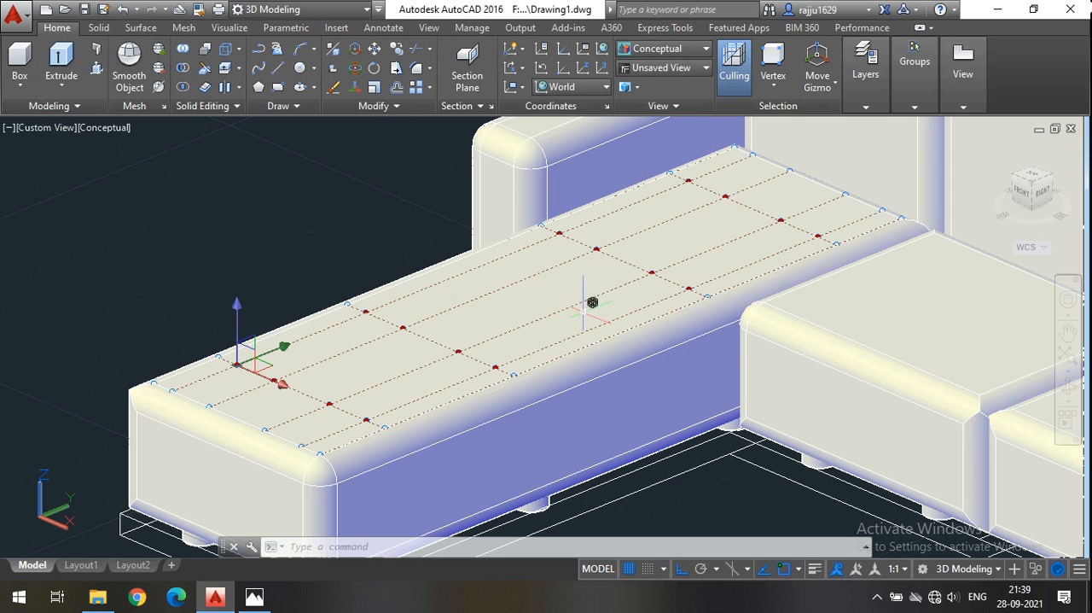
{"action": "left_click", "coordinate": [239, 307]}
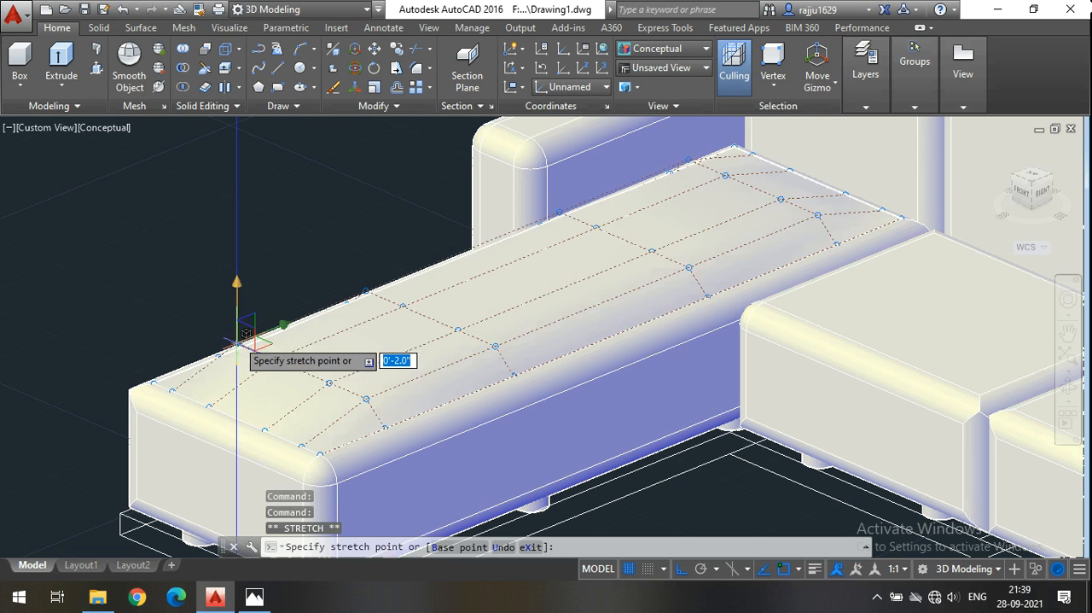
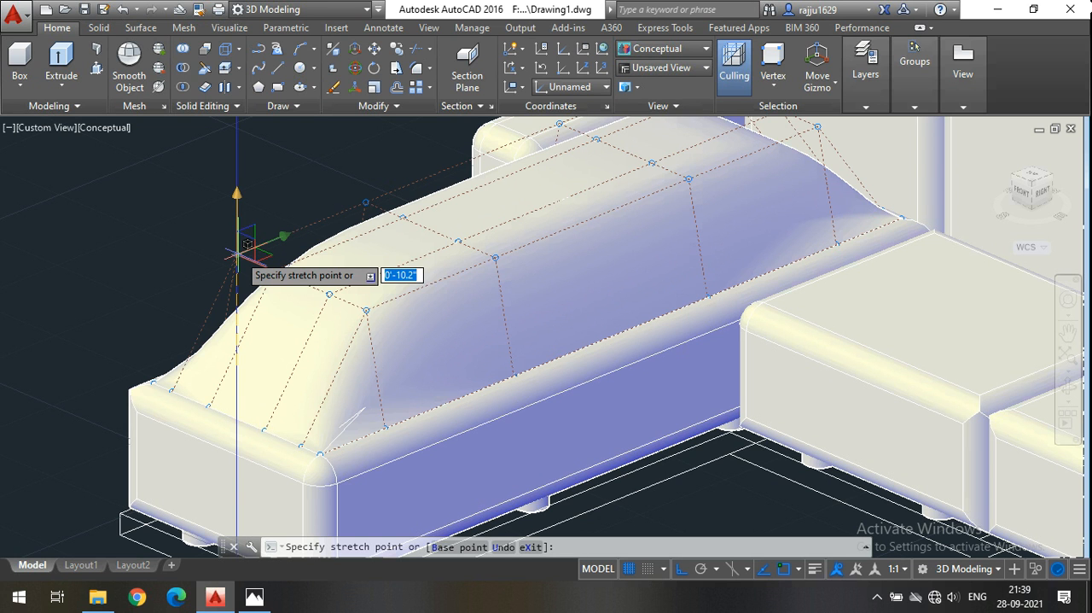
Set the upward move of the chaise top's selected interior control vertices to 1" and clear the selection.
{"action": "type", "text": "1"}
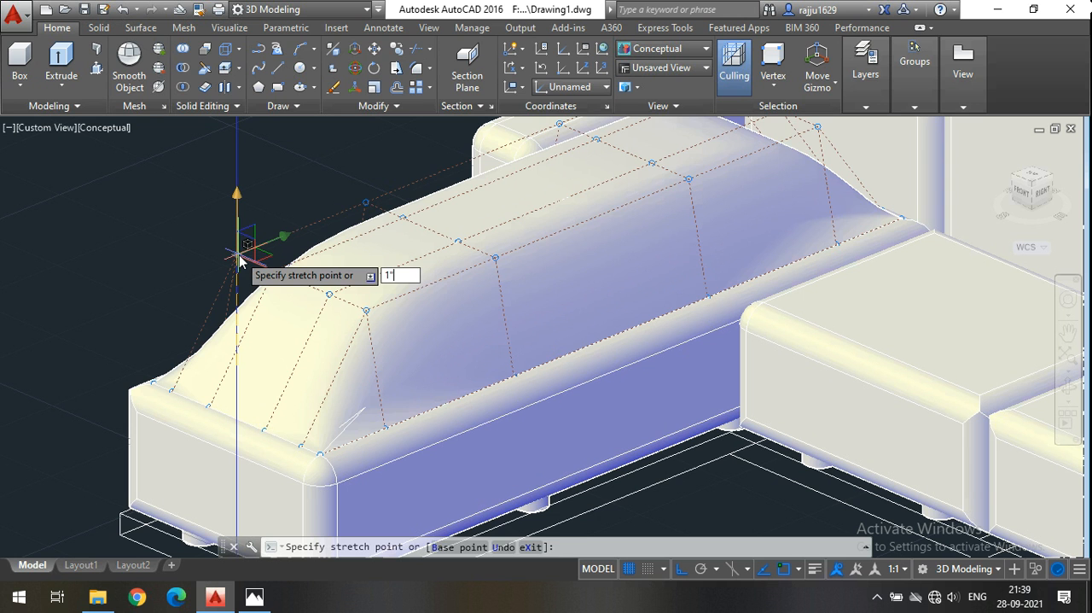
{"action": "key", "text": "Return"}
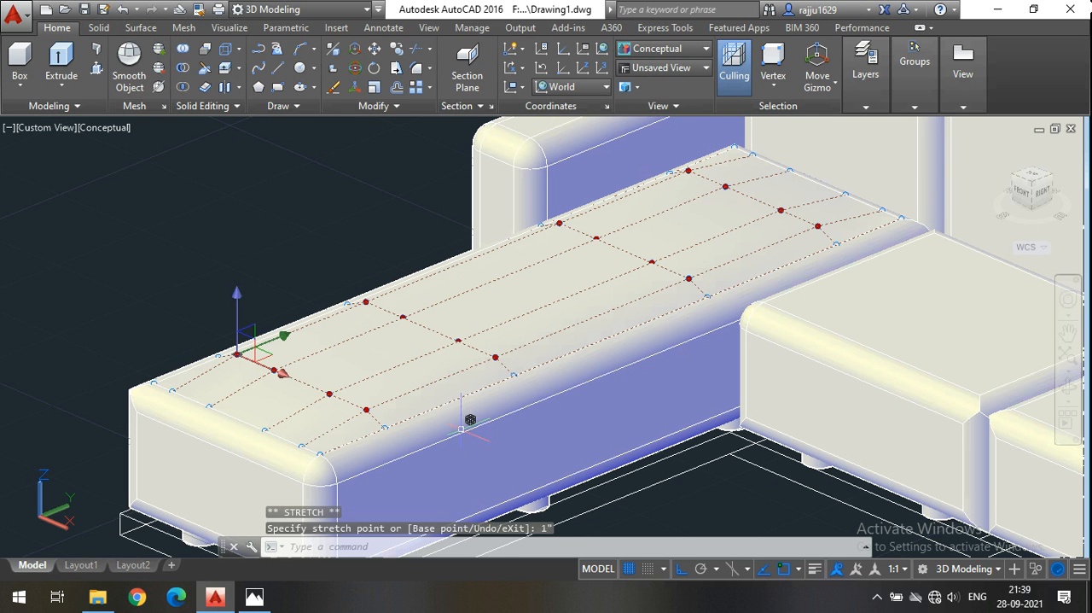
{"action": "scroll", "coordinate": [483, 431], "scroll_direction": "up", "scroll_amount": 2}
{"action": "scroll", "coordinate": [478, 427], "scroll_direction": "up", "scroll_amount": 2}
{"action": "scroll", "coordinate": [405, 427], "scroll_direction": "down", "scroll_amount": 2}
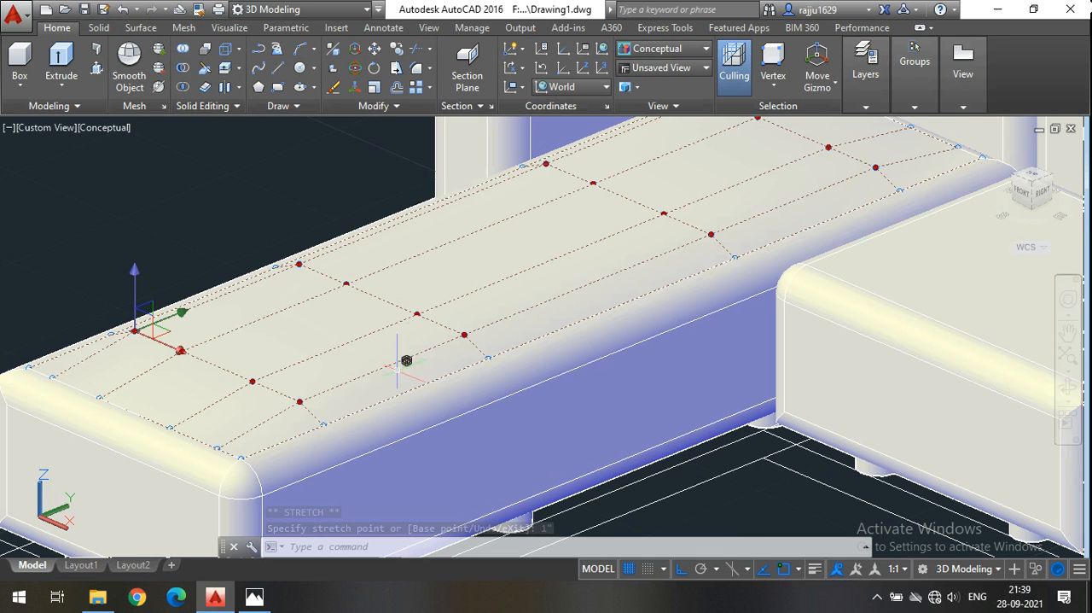
{"action": "scroll", "coordinate": [469, 383], "scroll_direction": "down", "scroll_amount": 2}
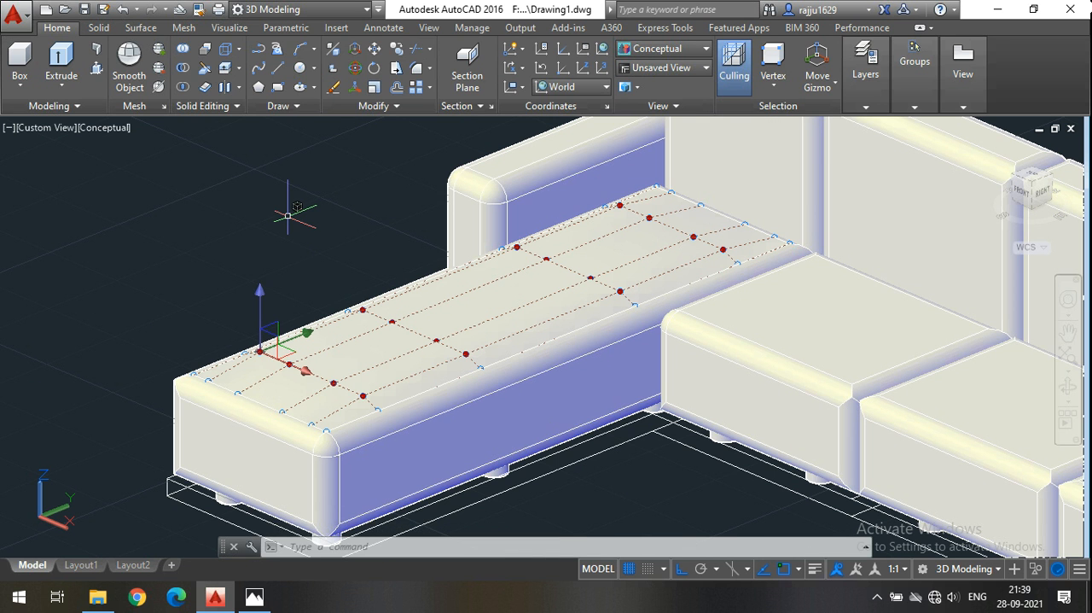
{"action": "key", "text": "Escape"}
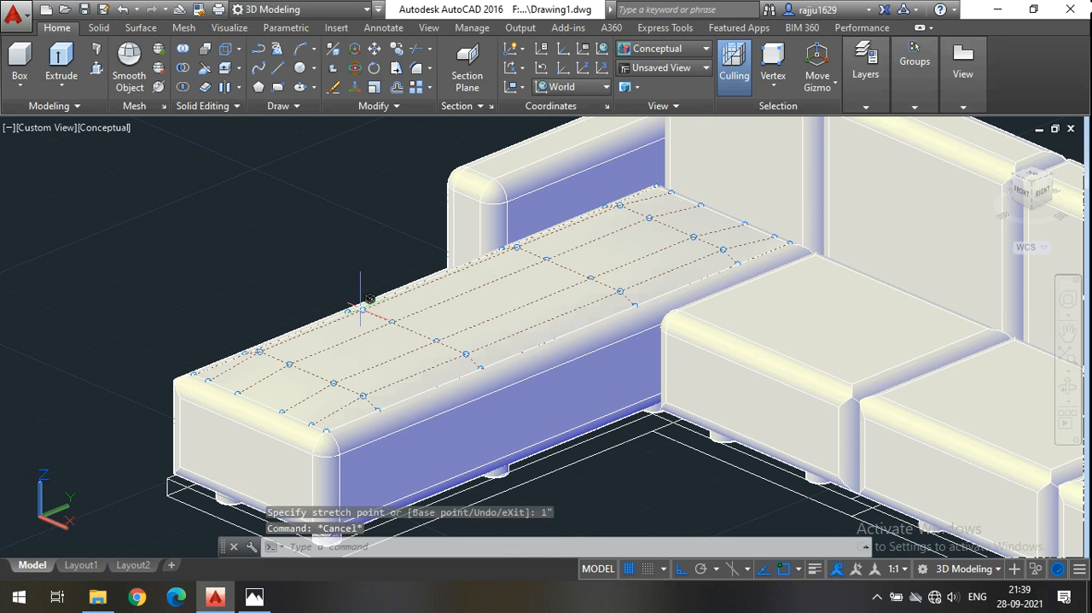
Select the four central control vertices of the chaise's top surface and raise them another 1" along Z.
{"action": "left_click", "coordinate": [393, 313]}
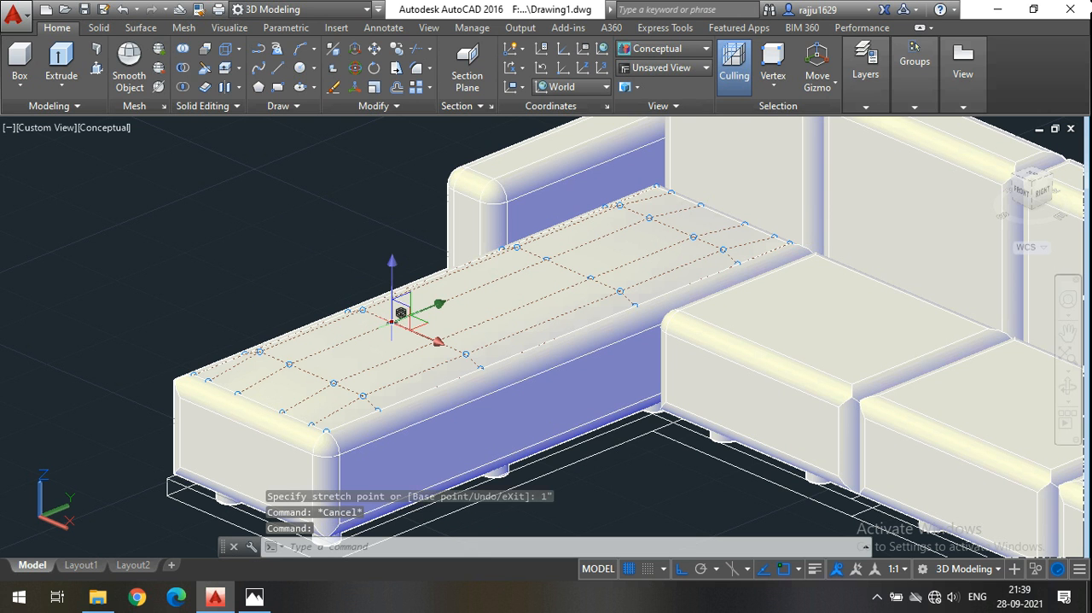
{"action": "left_click", "coordinate": [547, 259], "text": "shift"}
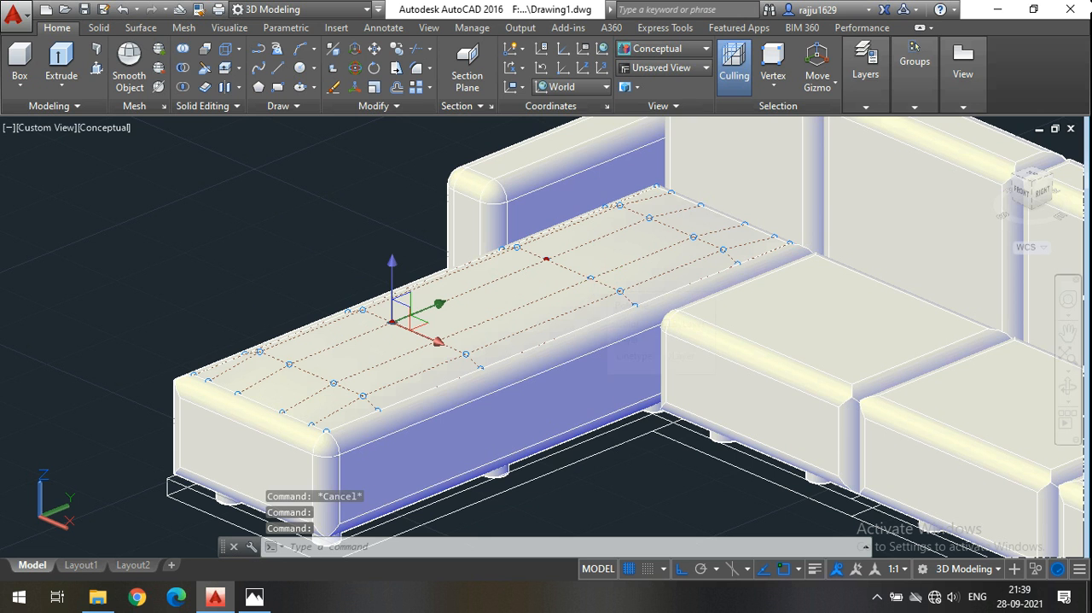
{"action": "scroll", "coordinate": [437, 329], "scroll_direction": "up", "scroll_amount": 2}
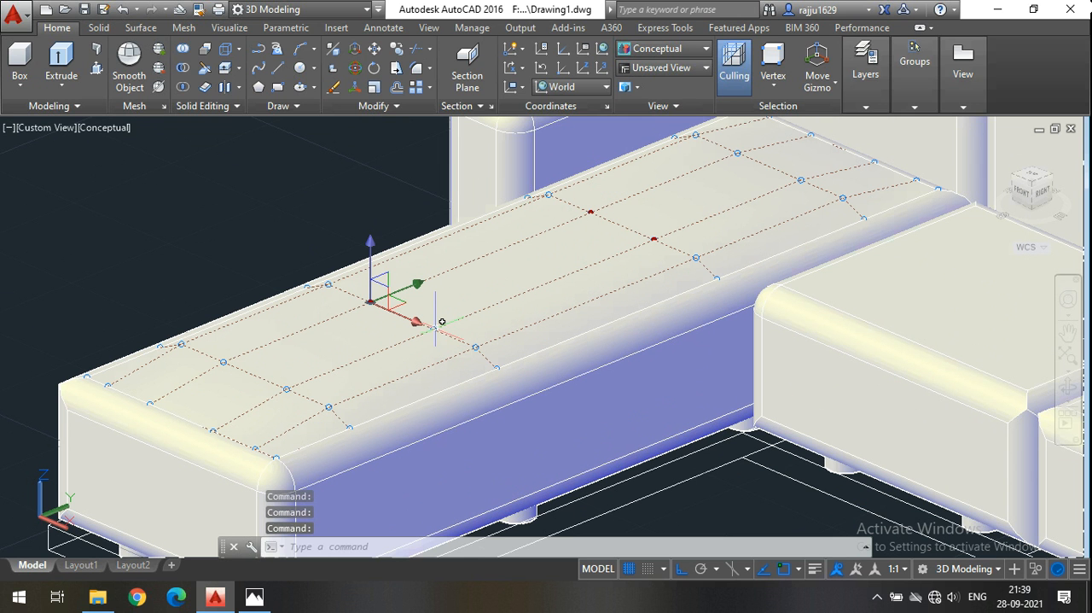
{"action": "left_click", "coordinate": [373, 254]}
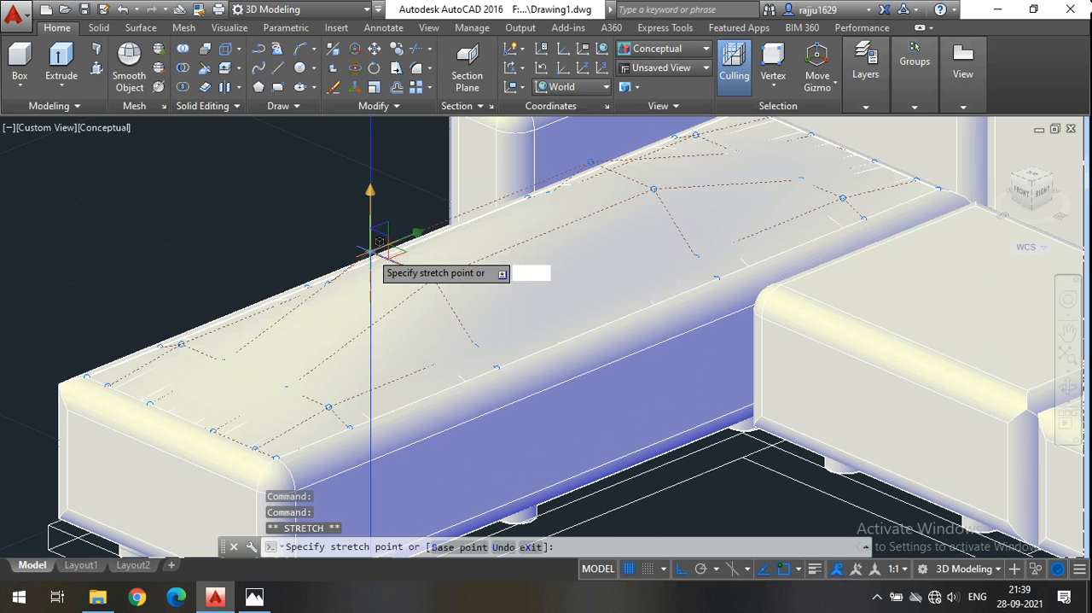
{"action": "type", "text": "1"}
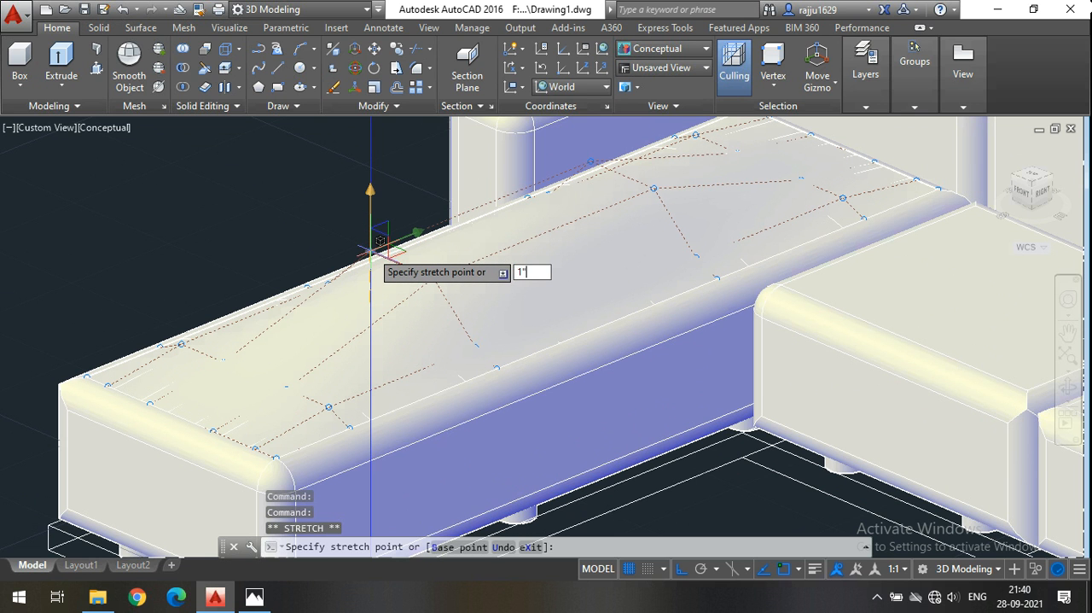
{"action": "type", "text": "\""}
{"action": "key", "text": "Return"}
{"action": "scroll", "coordinate": [373, 249], "scroll_direction": "down", "scroll_amount": 2}
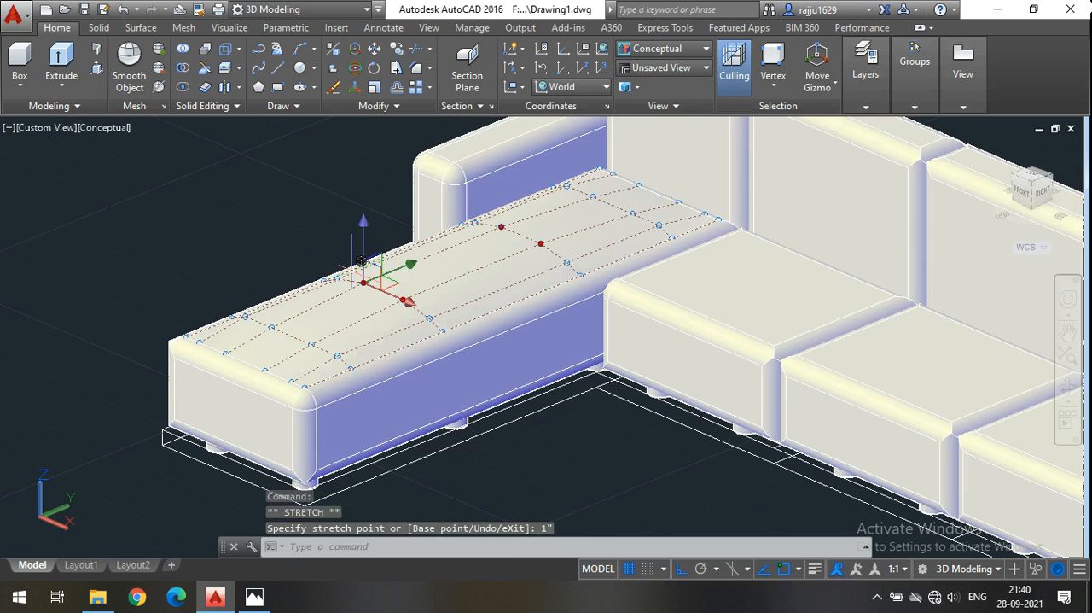
{"action": "key", "text": "Escape"}
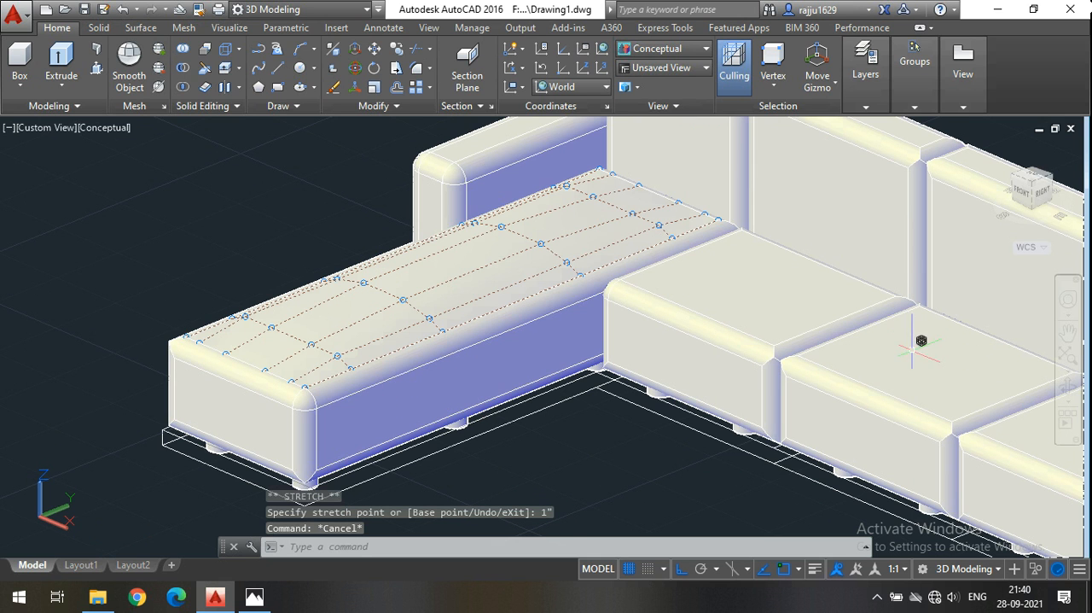
Examine the softened chaise top, the backrests and the adjoining seats from a slightly turned view.
{"action": "left_click", "coordinate": [1072, 384]}
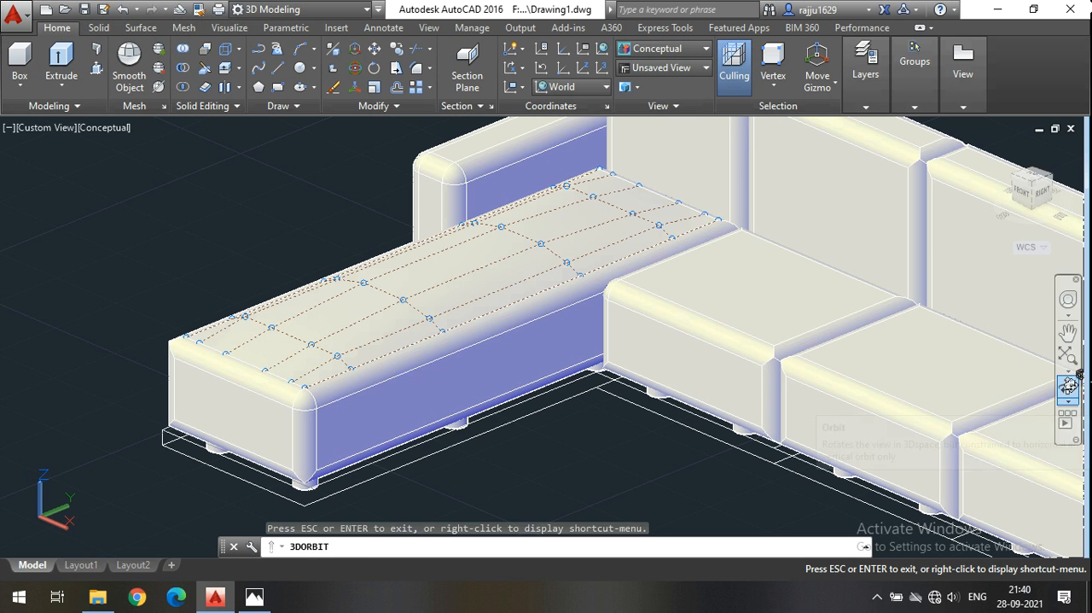
{"action": "left_click_drag", "start_coordinate": [640, 392], "coordinate": [571, 447]}
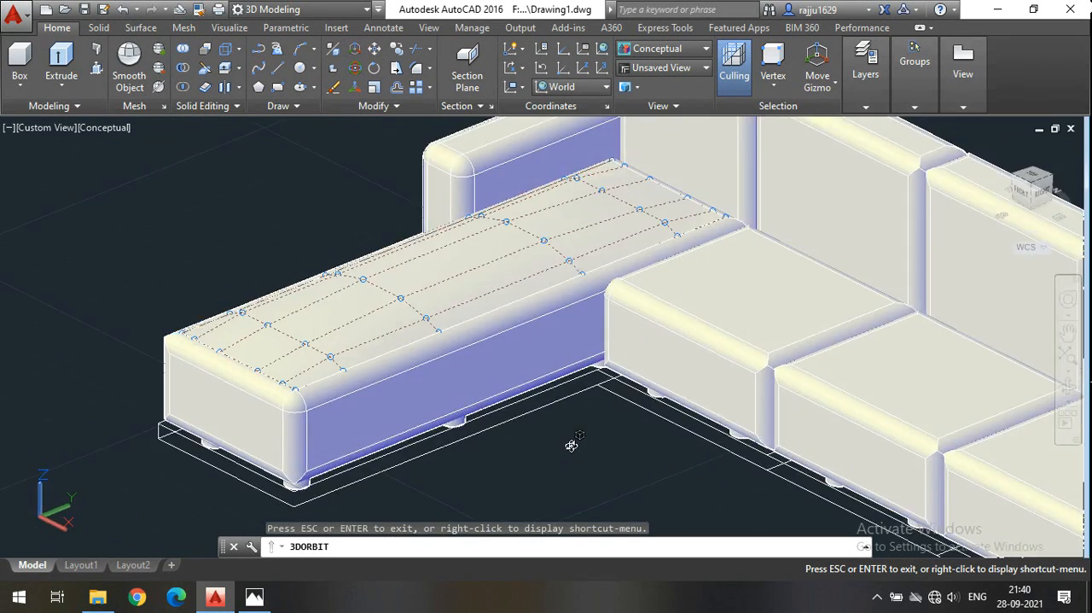
{"action": "key", "text": "Escape"}
{"action": "scroll", "coordinate": [570, 443], "scroll_direction": "down", "scroll_amount": 4}
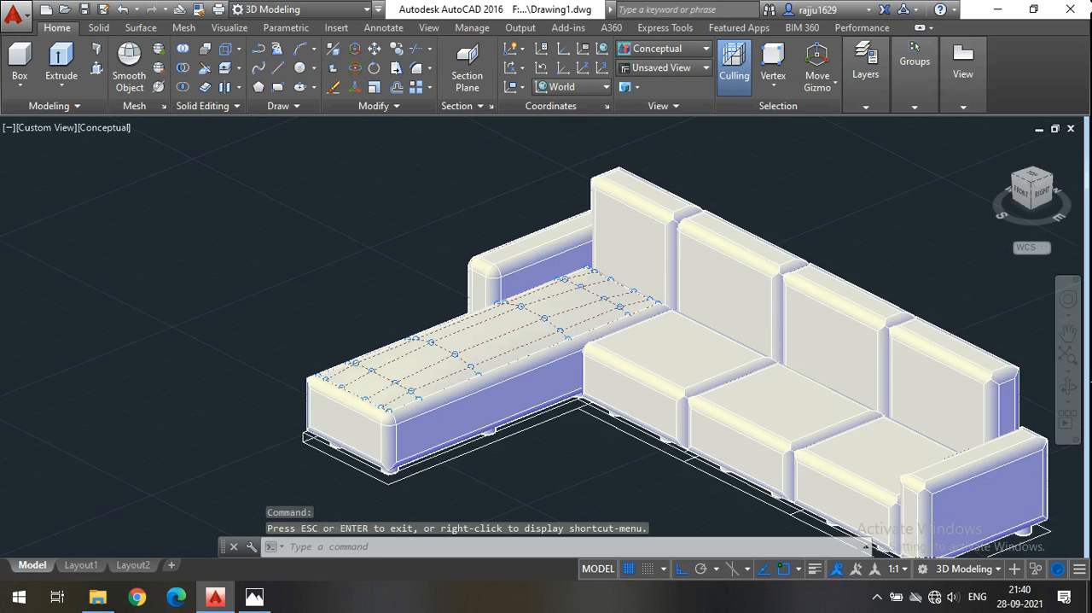
{"action": "scroll", "coordinate": [717, 406], "scroll_direction": "up", "scroll_amount": 2}
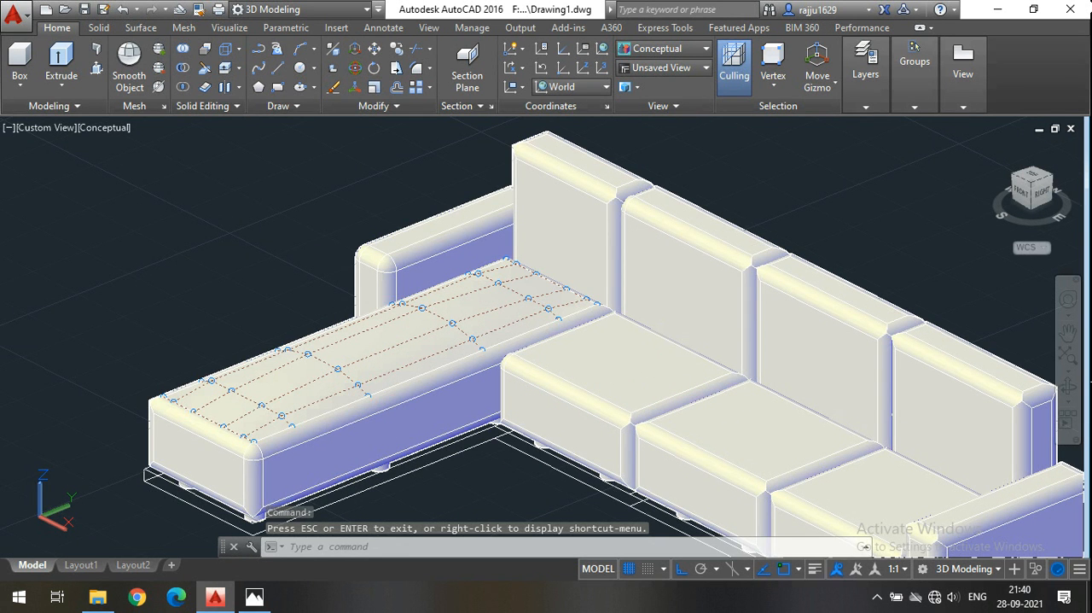
{"action": "scroll", "coordinate": [410, 248], "scroll_direction": "up", "scroll_amount": 3}
{"action": "scroll", "coordinate": [344, 361], "scroll_direction": "down", "scroll_amount": 1}
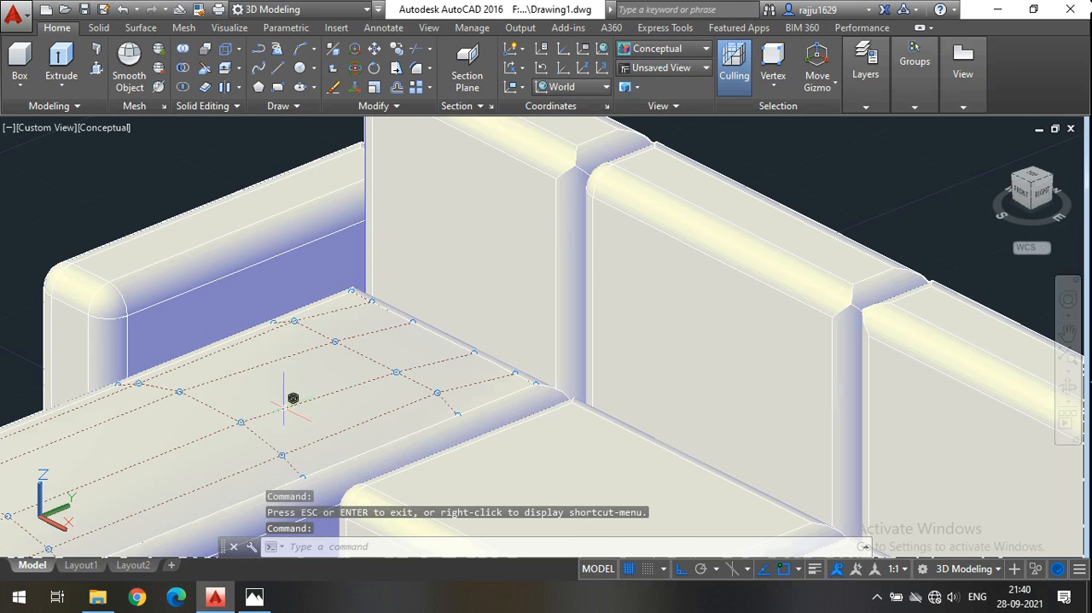
{"action": "scroll", "coordinate": [222, 395], "scroll_direction": "down", "scroll_amount": 3}
{"action": "scroll", "coordinate": [435, 419], "scroll_direction": "up", "scroll_amount": 2}
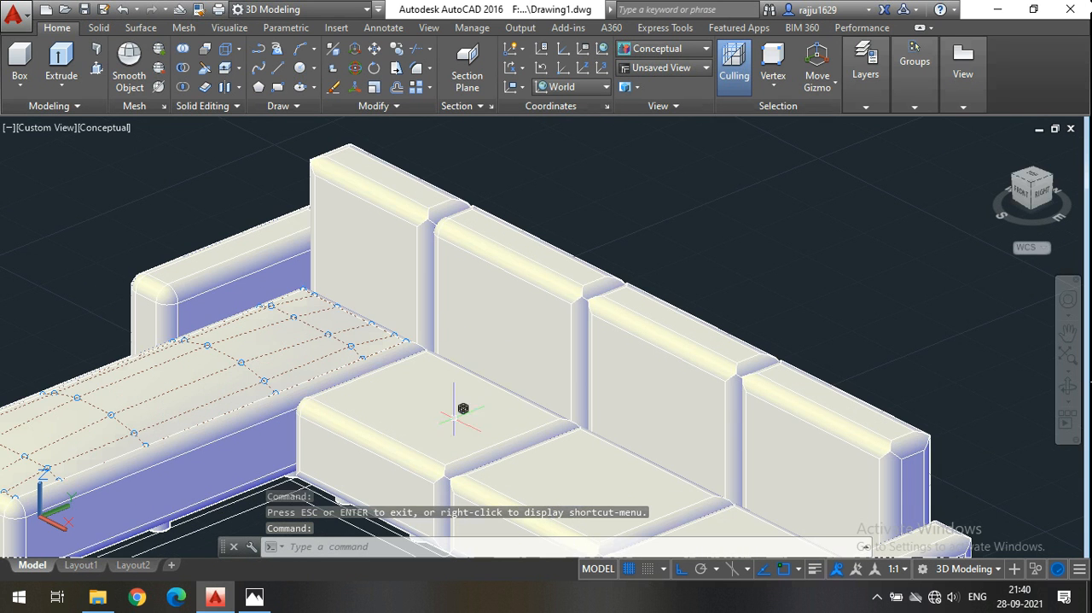
{"action": "scroll", "coordinate": [463, 416], "scroll_direction": "up", "scroll_amount": 2}
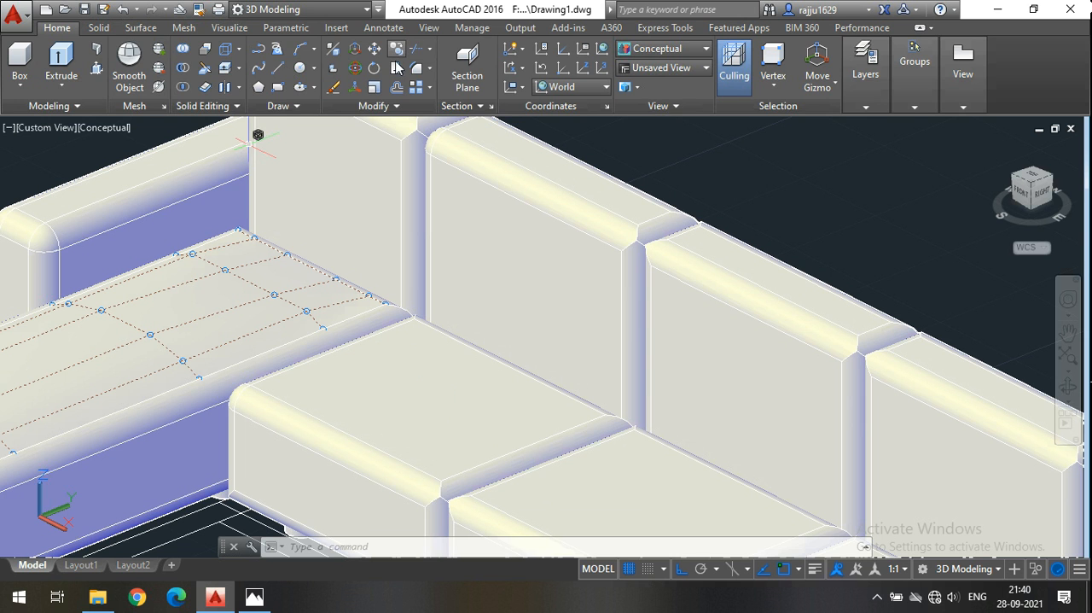
Reset the subobject selection filter to No Filter so whole surfaces can be picked again.
{"action": "left_click", "coordinate": [140, 28]}
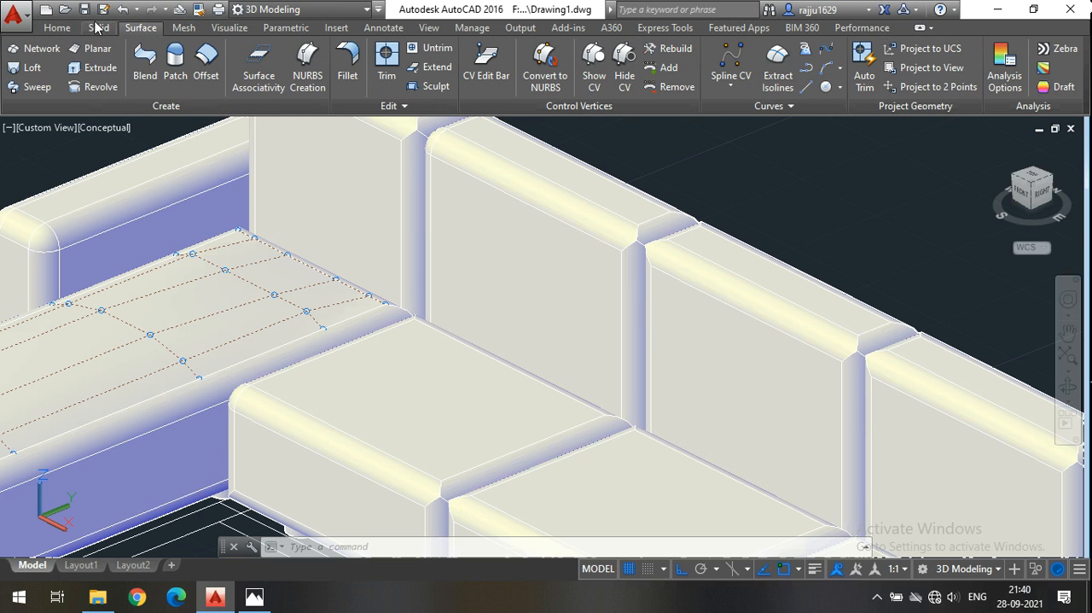
{"action": "left_click", "coordinate": [57, 28]}
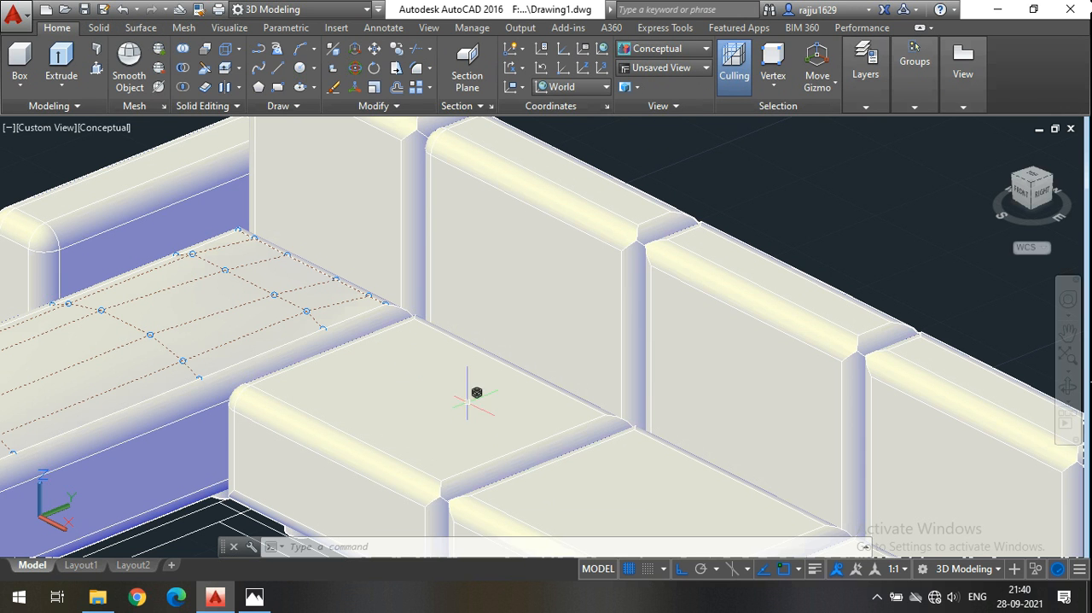
{"action": "left_click", "coordinate": [769, 87]}
{"action": "left_click", "coordinate": [788, 110]}
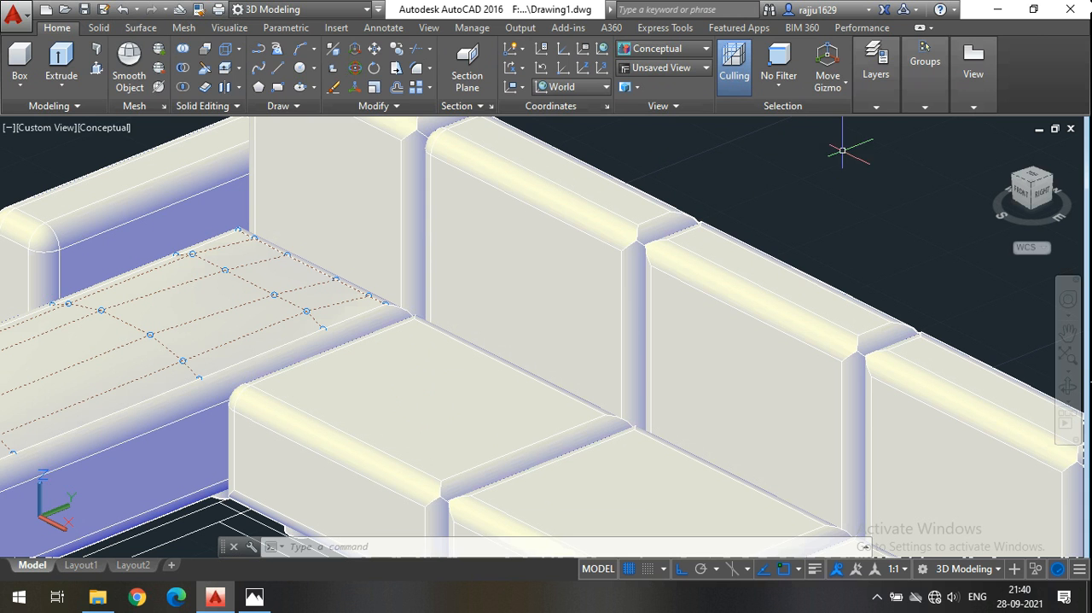
Show the control vertices of the top surface of the seat next to the chaise.
{"action": "left_click", "coordinate": [101, 28]}
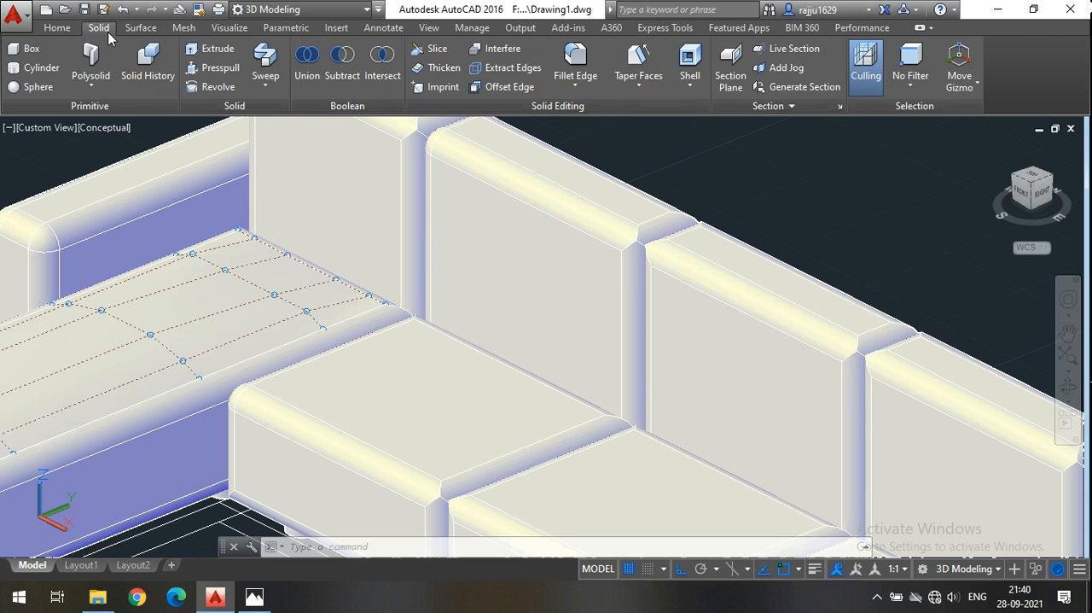
{"action": "left_click", "coordinate": [138, 28]}
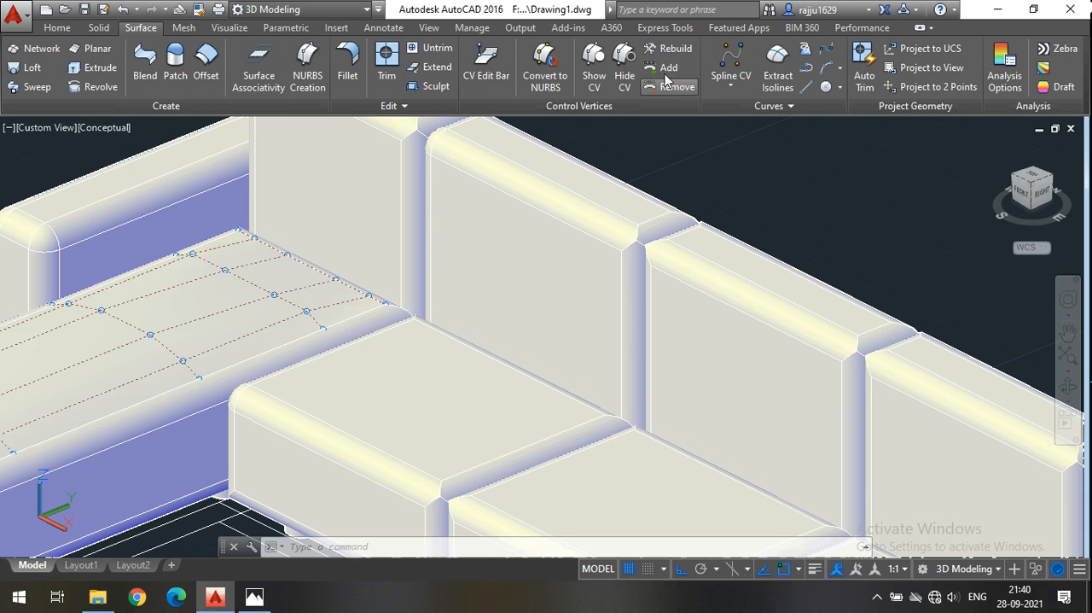
{"action": "left_click", "coordinate": [551, 70]}
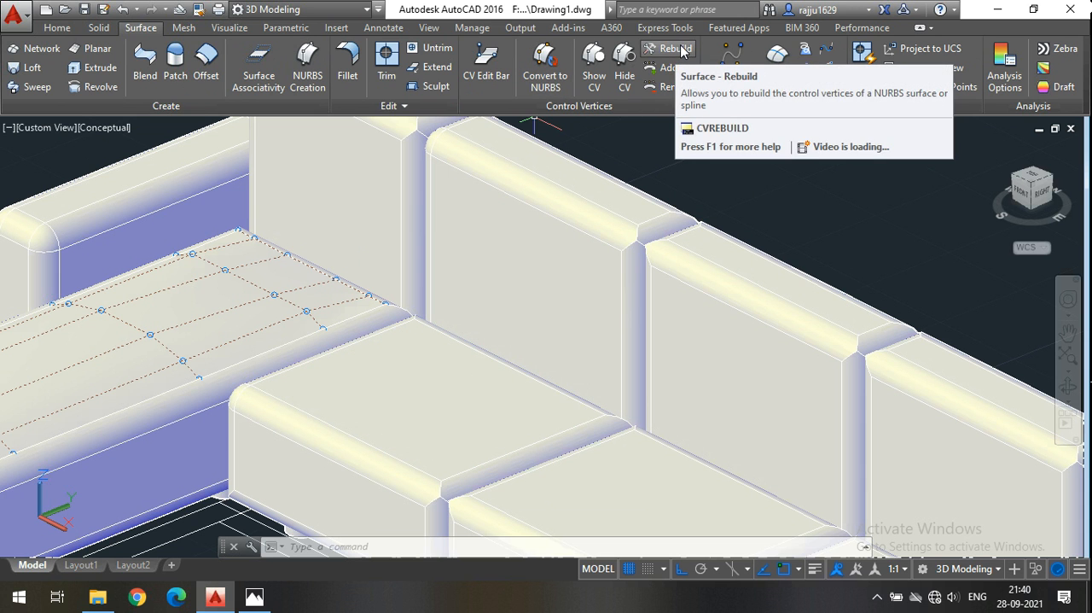
{"action": "left_click", "coordinate": [594, 61]}
{"action": "left_click", "coordinate": [448, 398]}
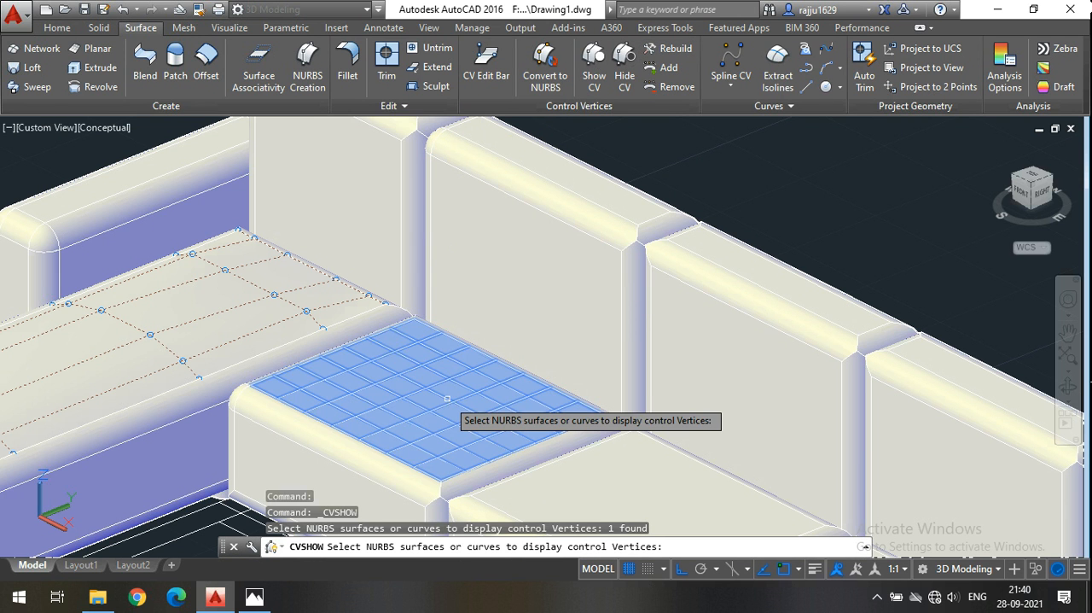
{"action": "key", "text": "Return"}
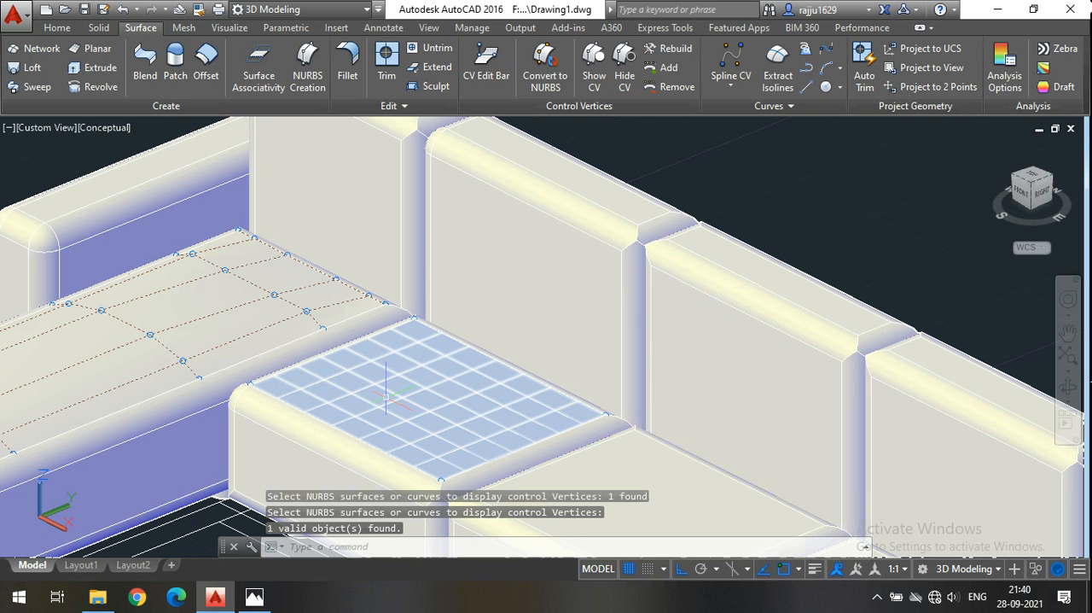
Rebuild that seat's top surface with 6 control vertices and degree 3 in both the U and V directions, deleting the original geometry.
{"action": "left_click", "coordinate": [674, 50]}
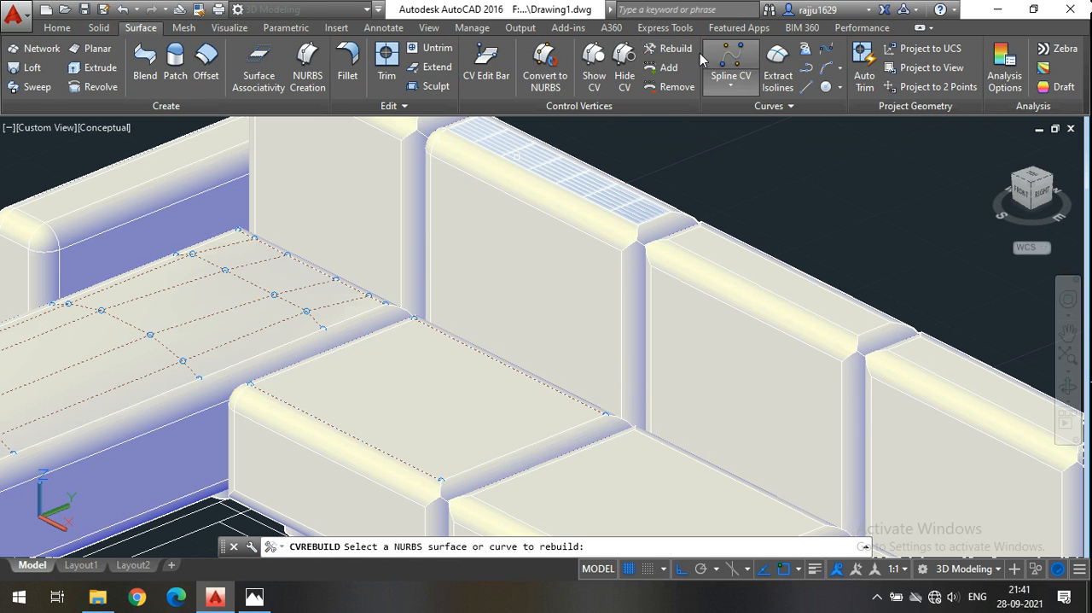
{"action": "left_click", "coordinate": [442, 374]}
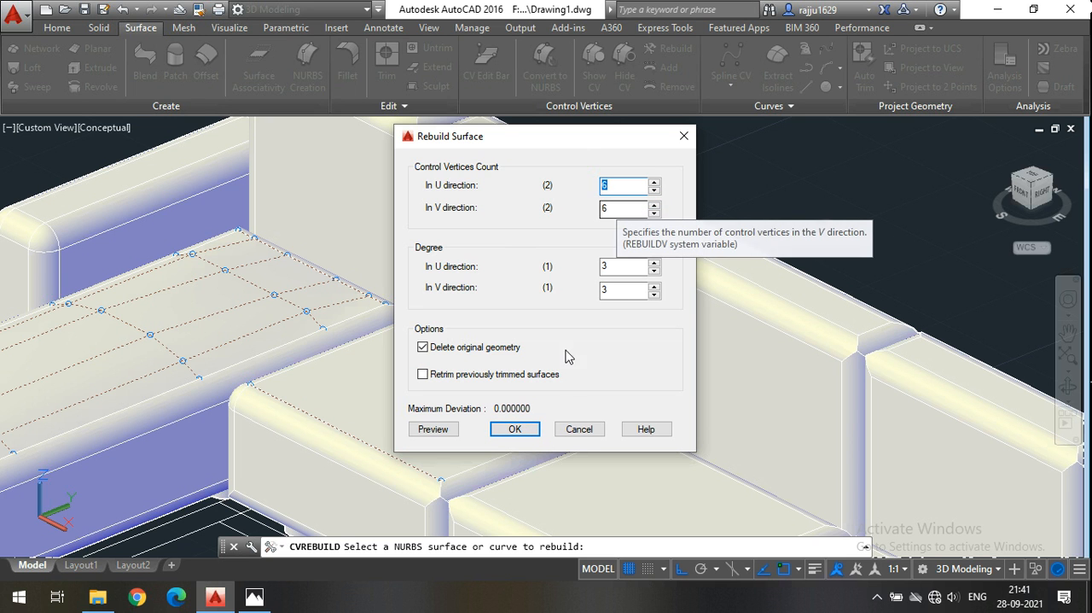
{"action": "left_click", "coordinate": [515, 429]}
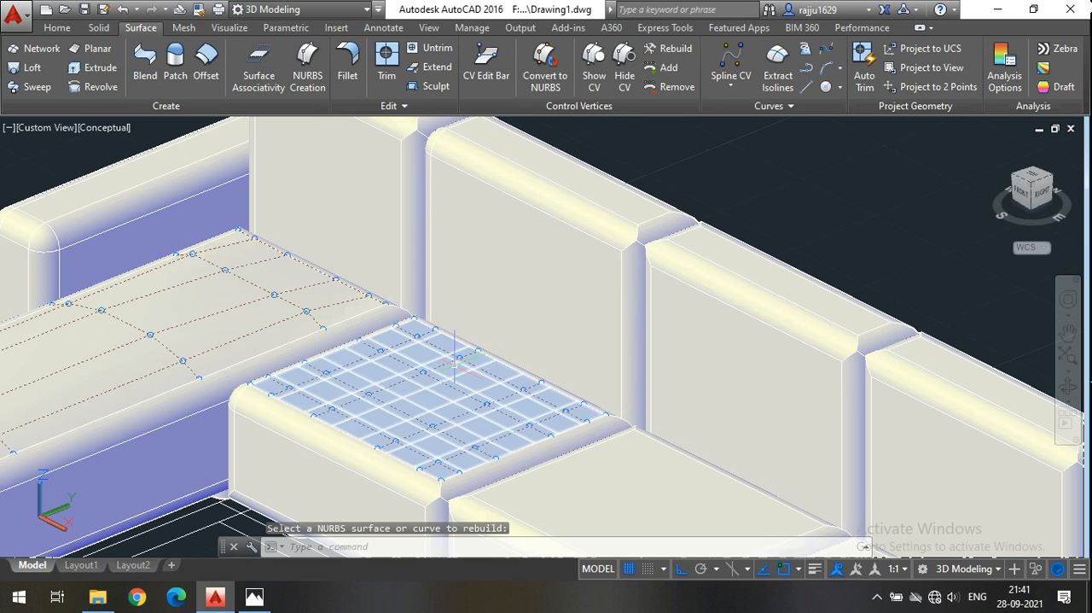
{"action": "scroll", "coordinate": [348, 408], "scroll_direction": "up", "scroll_amount": 2}
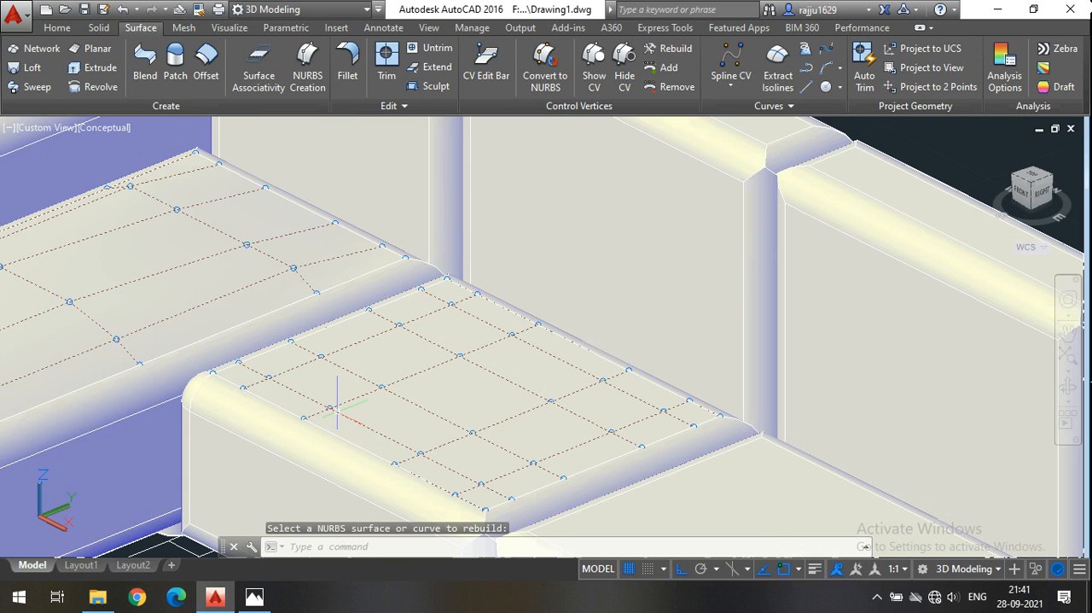
{"action": "left_click", "coordinate": [269, 376]}
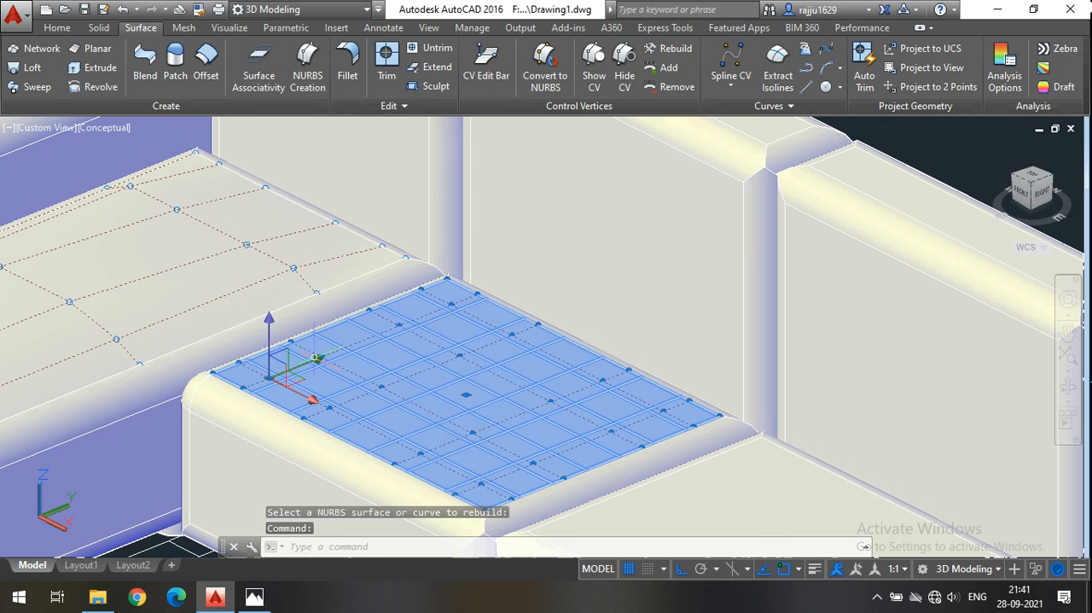
{"action": "scroll", "coordinate": [363, 341], "scroll_direction": "up", "scroll_amount": 2}
{"action": "scroll", "coordinate": [362, 341], "scroll_direction": "up", "scroll_amount": 2}
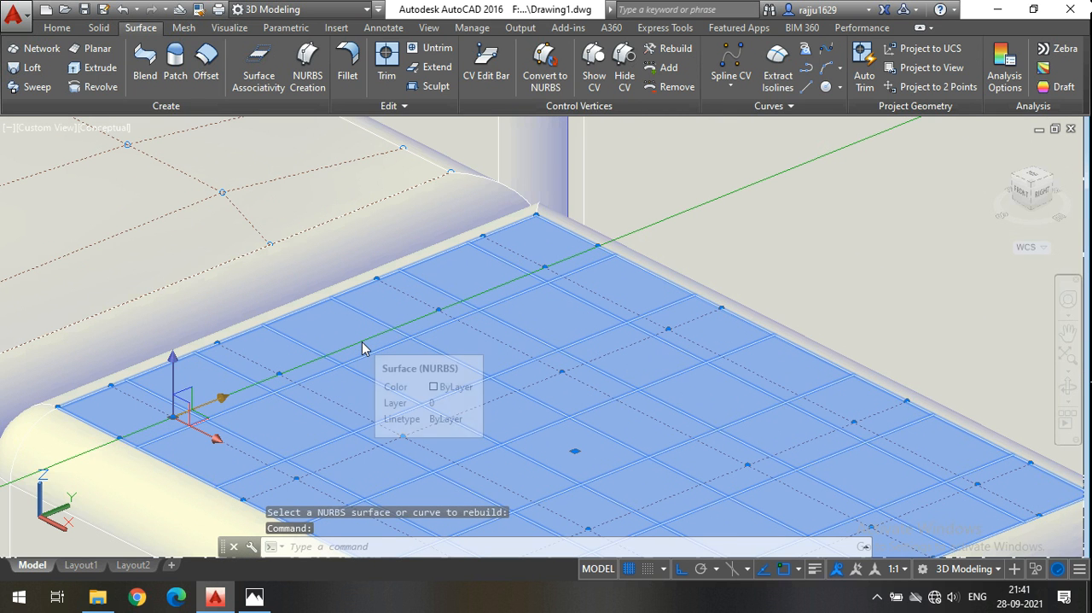
{"action": "left_click", "coordinate": [47, 31]}
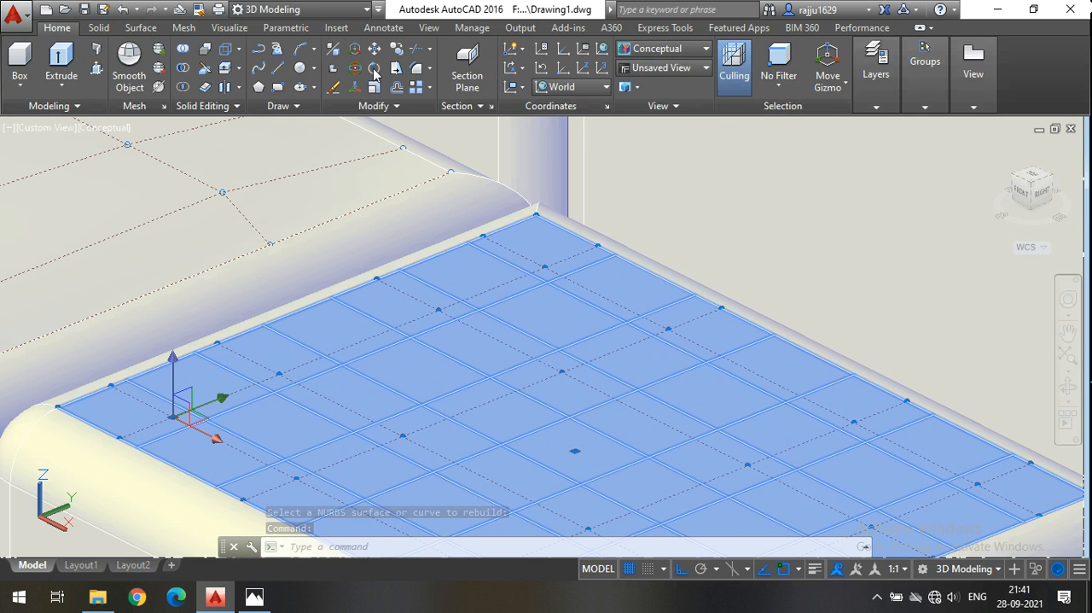
{"action": "left_click", "coordinate": [780, 85]}
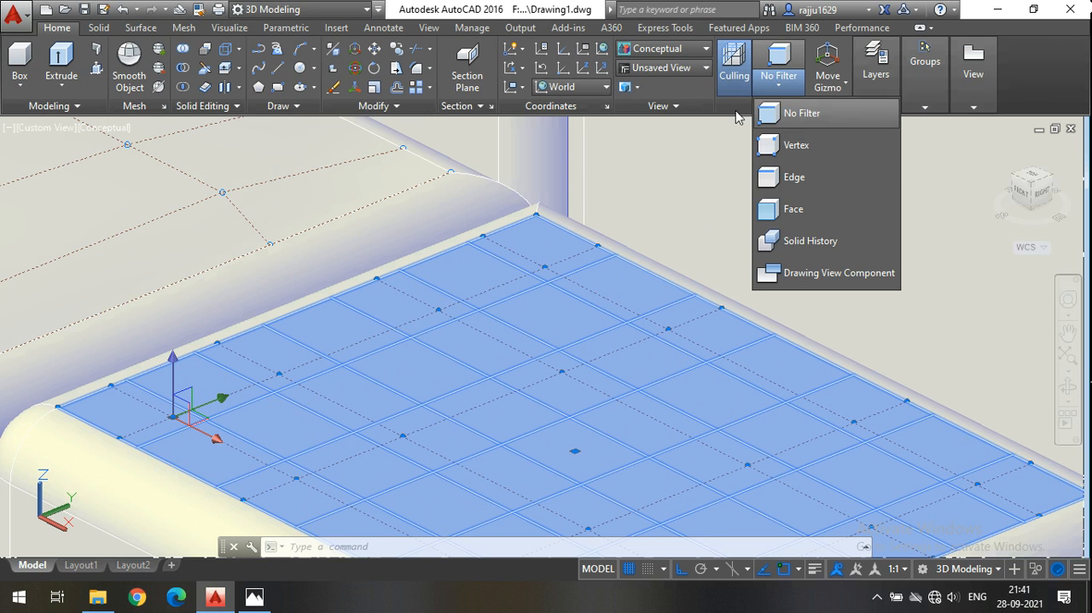
{"action": "left_click", "coordinate": [794, 109]}
{"action": "left_click", "coordinate": [791, 90]}
{"action": "left_click", "coordinate": [796, 146]}
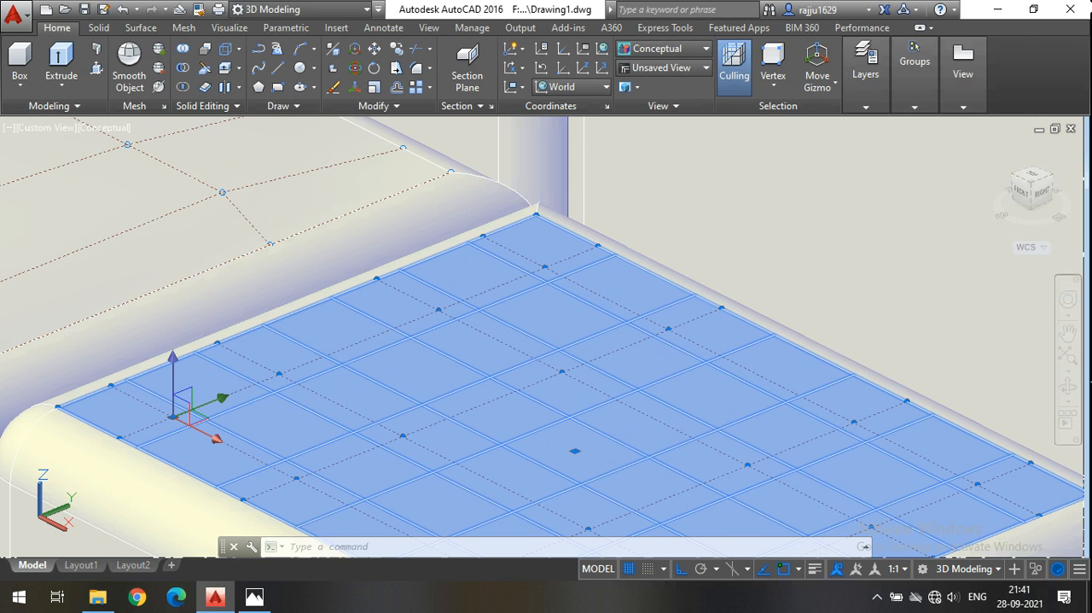
{"action": "left_click", "coordinate": [545, 266]}
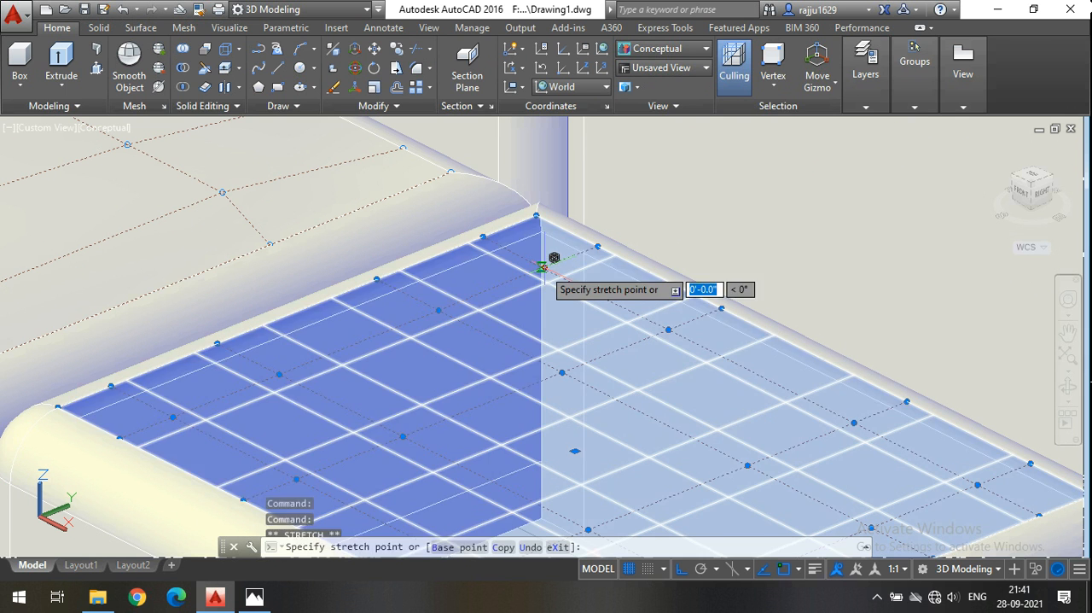
{"action": "key", "text": "Escape"}
{"action": "key", "text": "Escape"}
{"action": "key", "text": "Escape"}
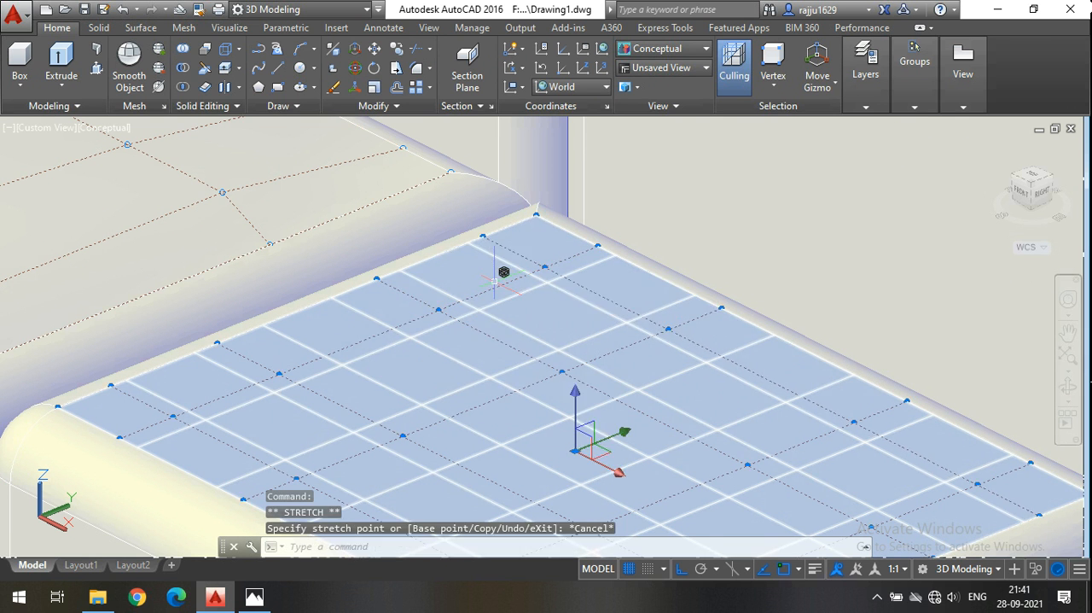
Restrict selection to vertices and raise all 16 inner control vertices of the seat top beside the chaise by 1" along Z.
{"action": "left_click", "coordinate": [779, 78]}
{"action": "left_click", "coordinate": [811, 147]}
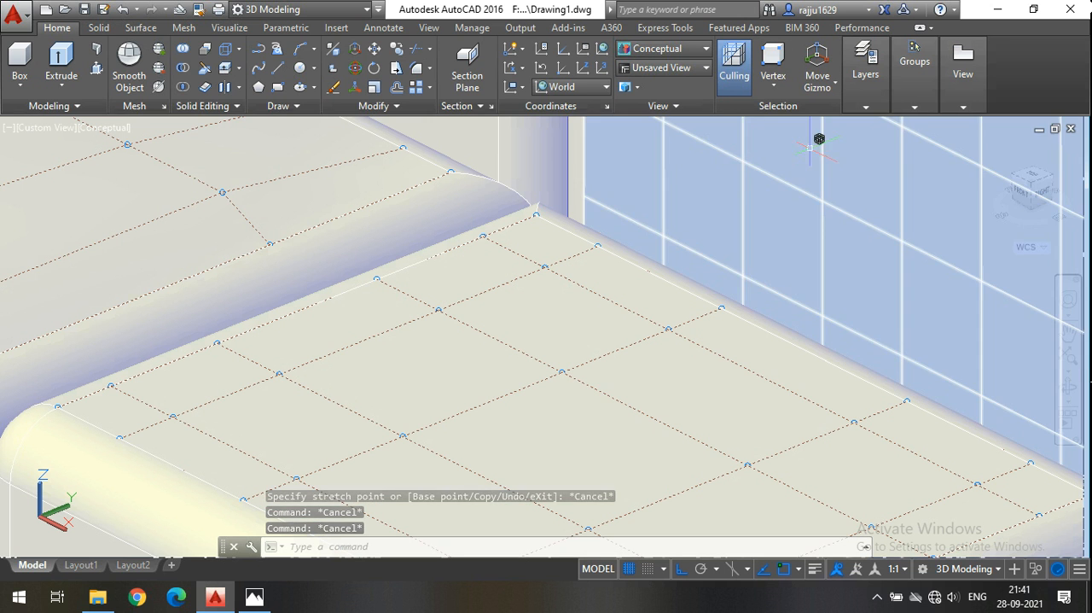
{"action": "left_click", "coordinate": [545, 267]}
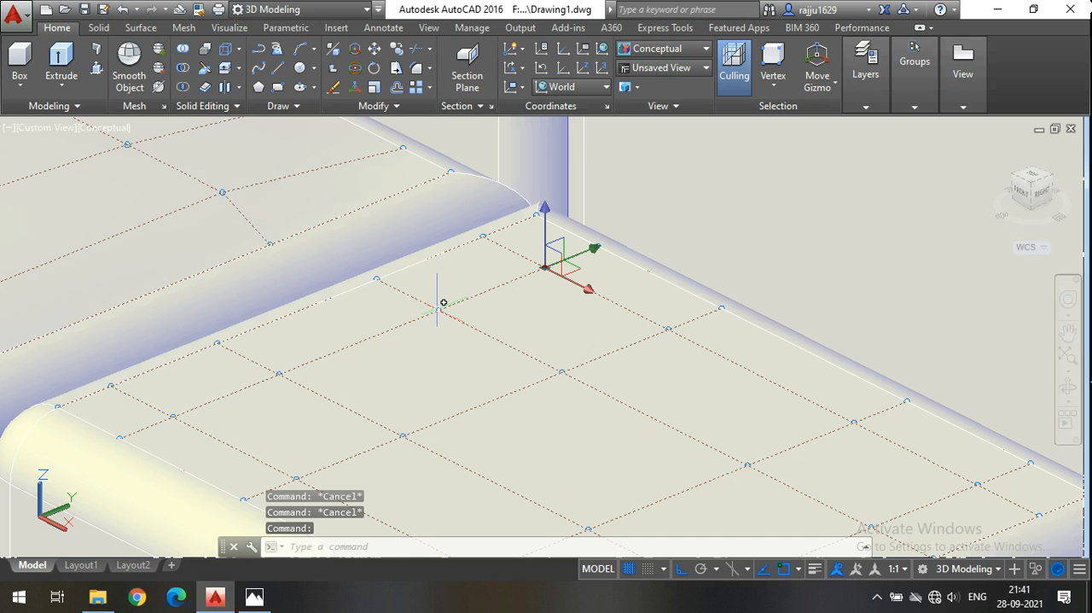
{"action": "left_click", "coordinate": [438, 309]}
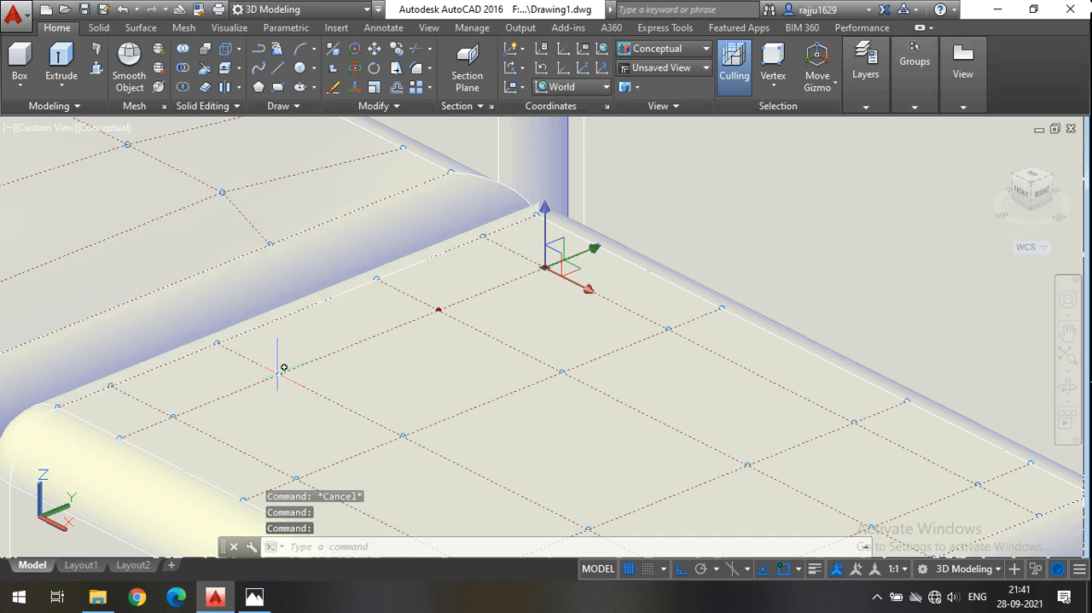
{"action": "left_click", "coordinate": [279, 373]}
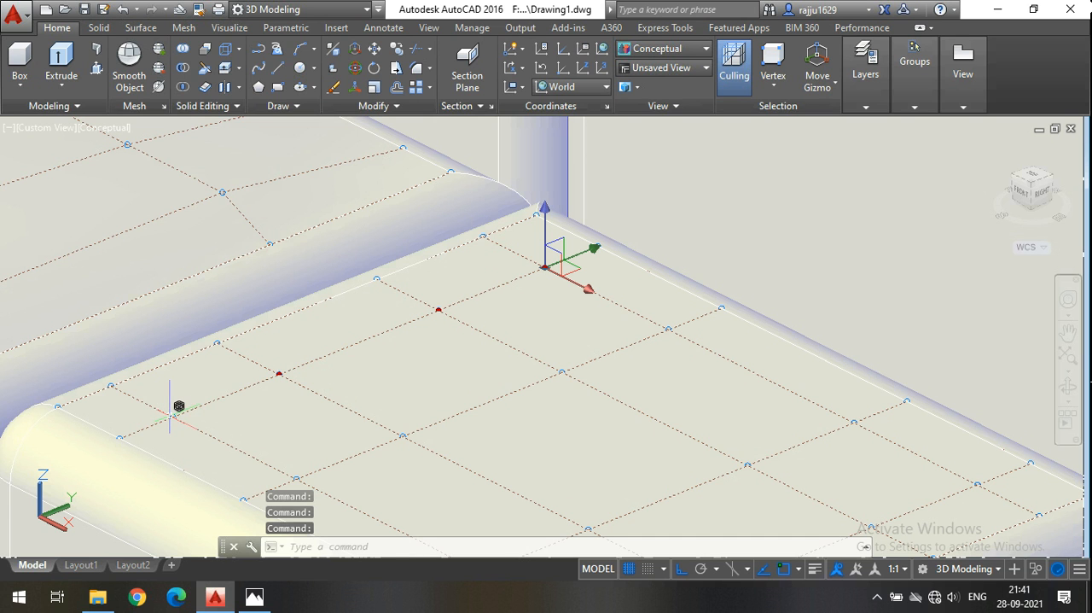
{"action": "scroll", "coordinate": [205, 323], "scroll_direction": "down", "scroll_amount": 2}
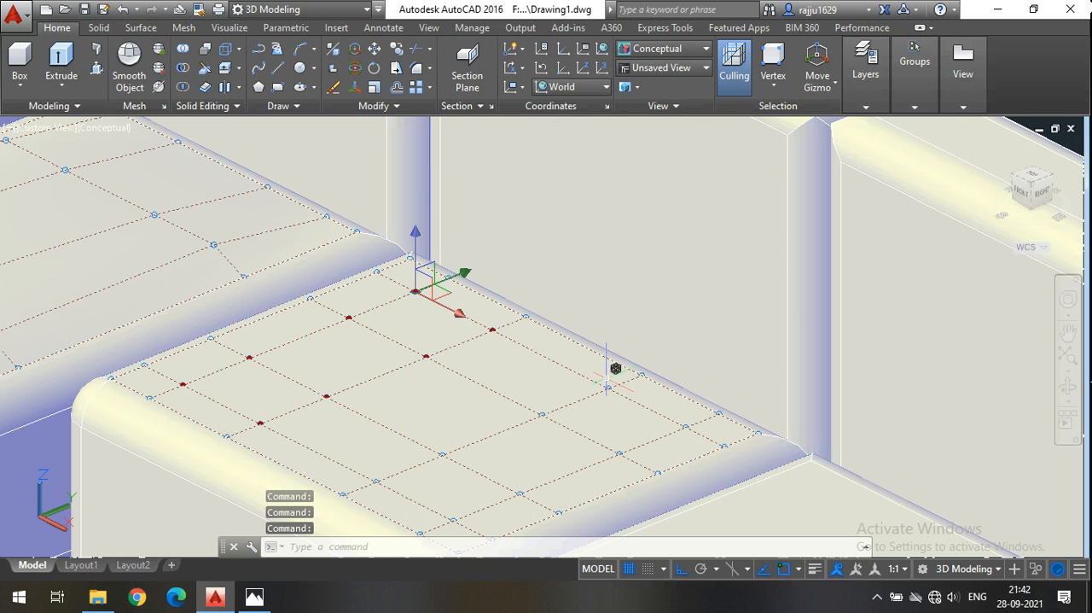
{"action": "left_click", "coordinate": [543, 413]}
{"action": "left_click", "coordinate": [437, 453]}
{"action": "left_click", "coordinate": [686, 426]}
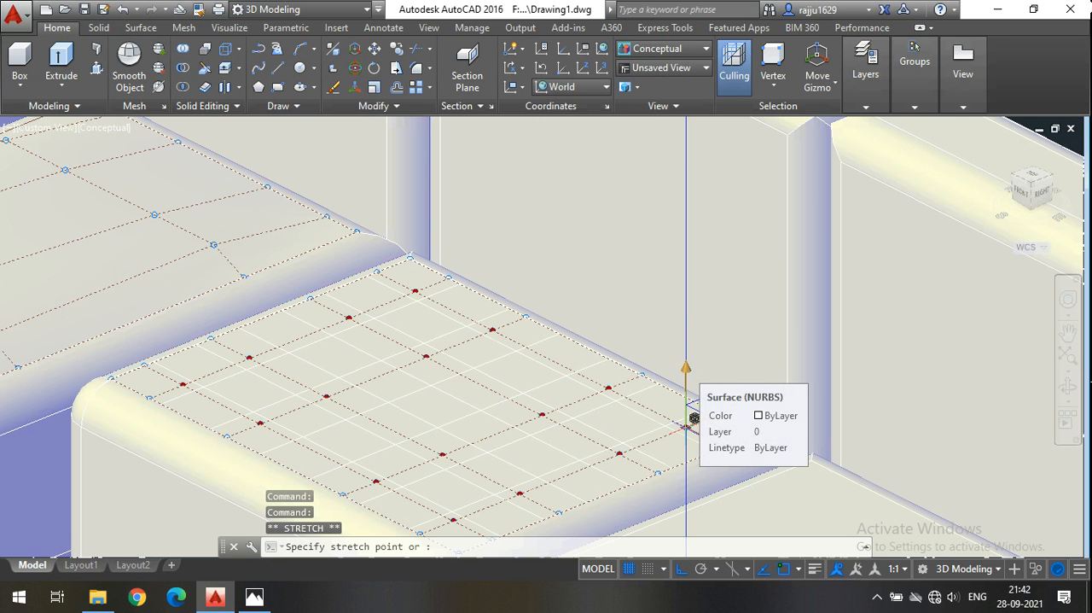
{"action": "left_click", "coordinate": [686, 370]}
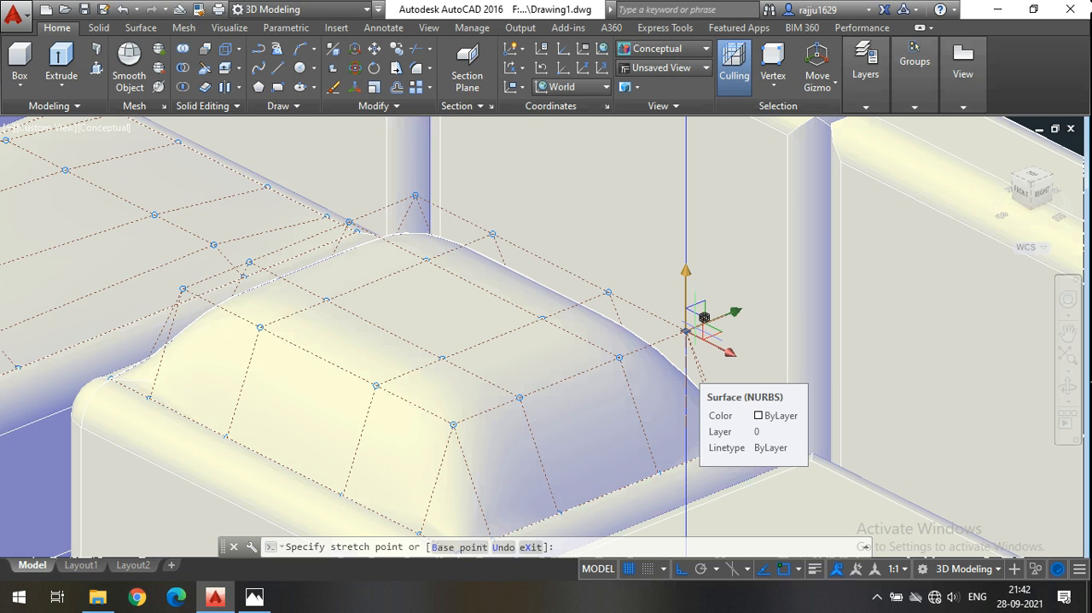
{"action": "type", "text": "1"}
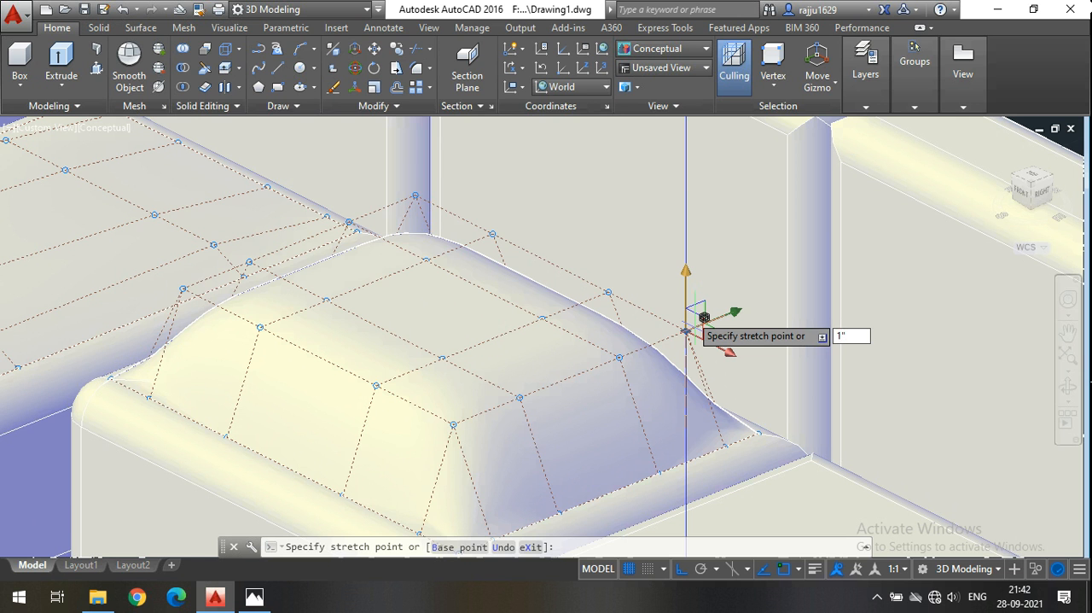
{"action": "key", "text": "Return"}
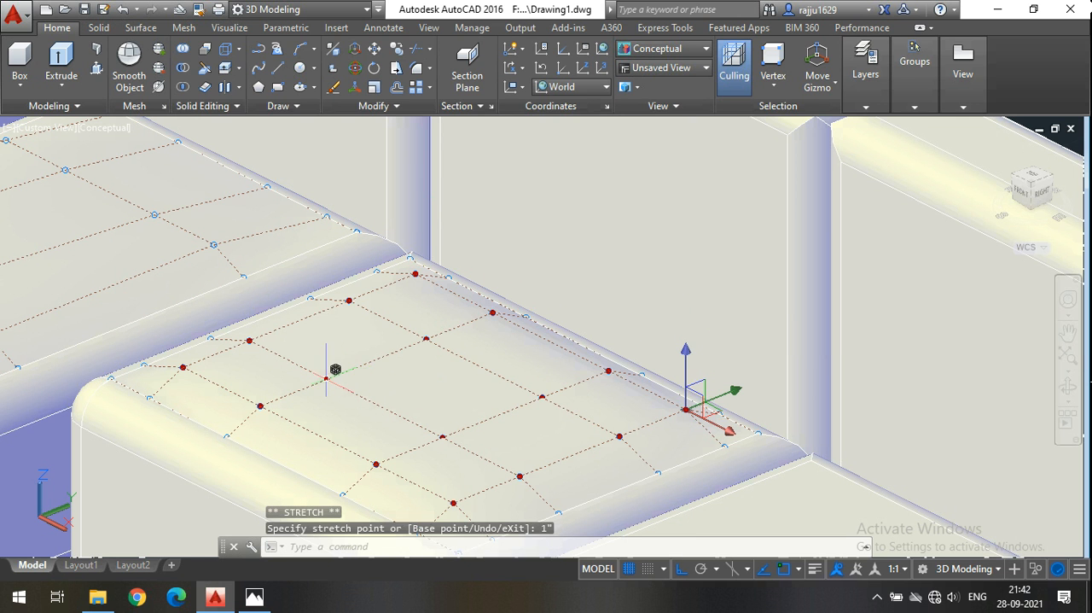
{"action": "left_click", "coordinate": [326, 378]}
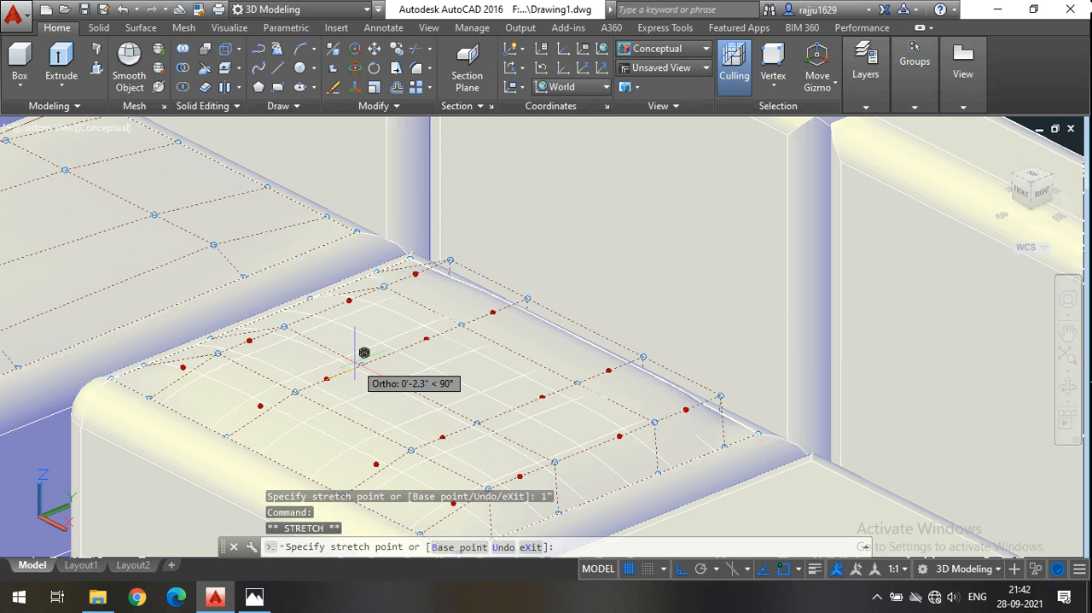
{"action": "key", "text": "Escape"}
{"action": "key", "text": "Escape"}
{"action": "key", "text": "Escape"}
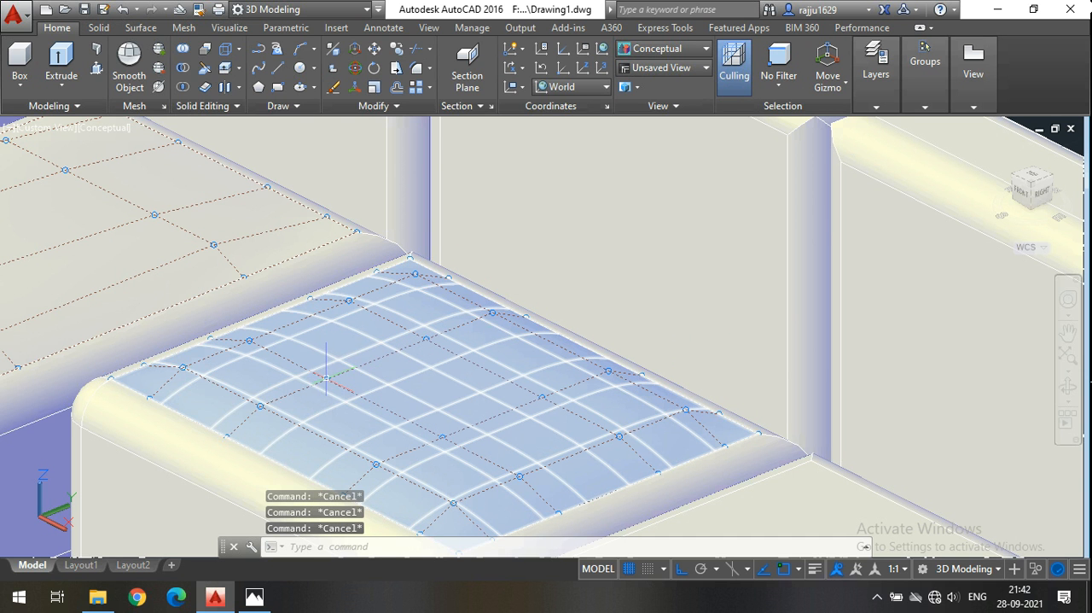
With the Vertex filter, raise only the four central control vertices of that seat top by another 1" along Z.
{"action": "left_click", "coordinate": [781, 83]}
{"action": "left_click", "coordinate": [807, 147]}
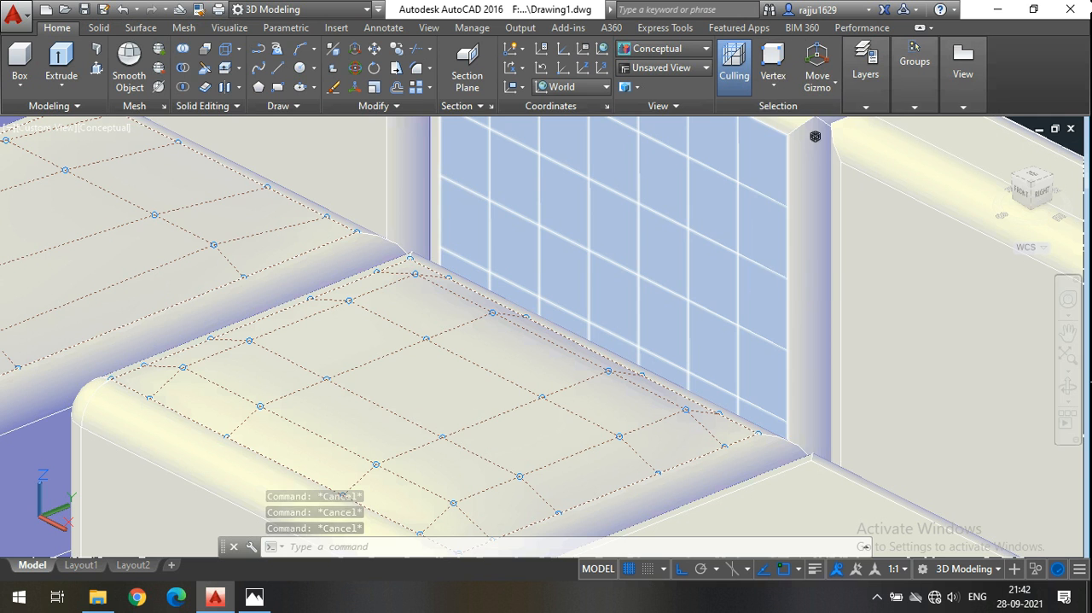
{"action": "left_click", "coordinate": [335, 370]}
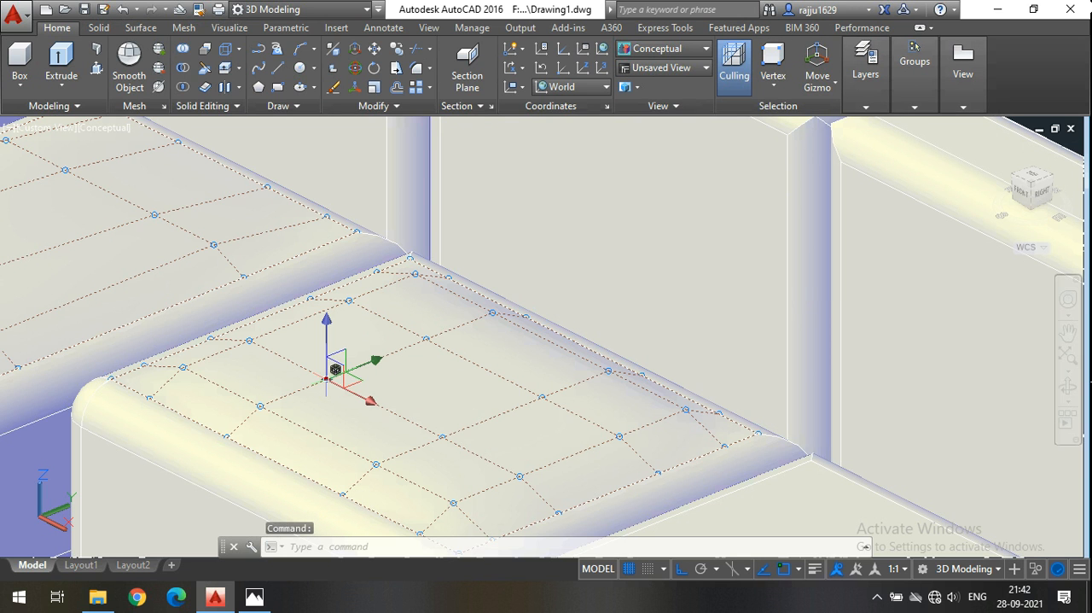
{"action": "left_click", "coordinate": [426, 338]}
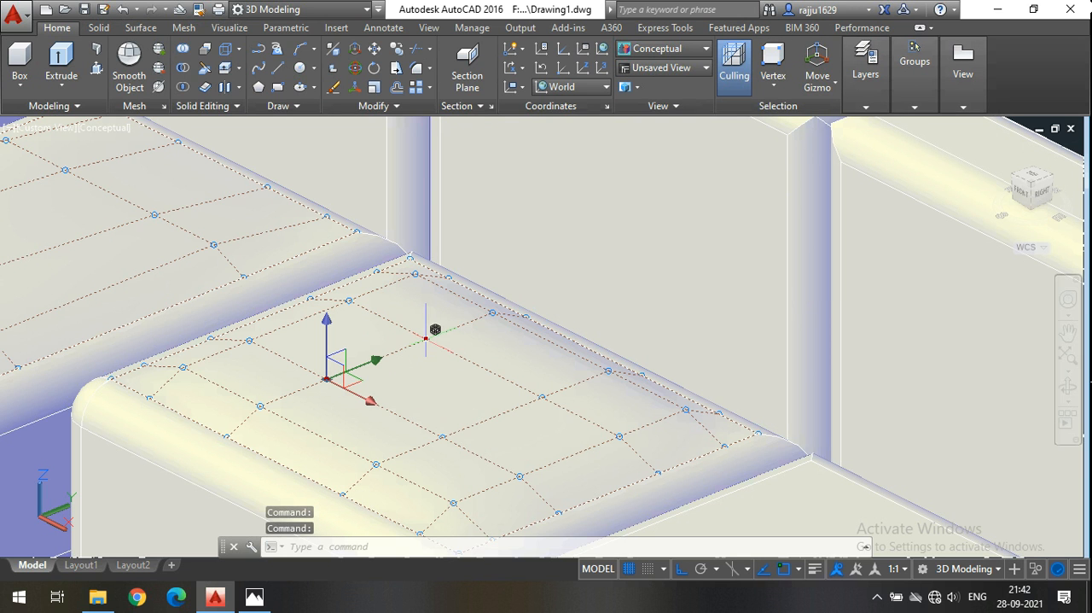
{"action": "left_click", "coordinate": [543, 395]}
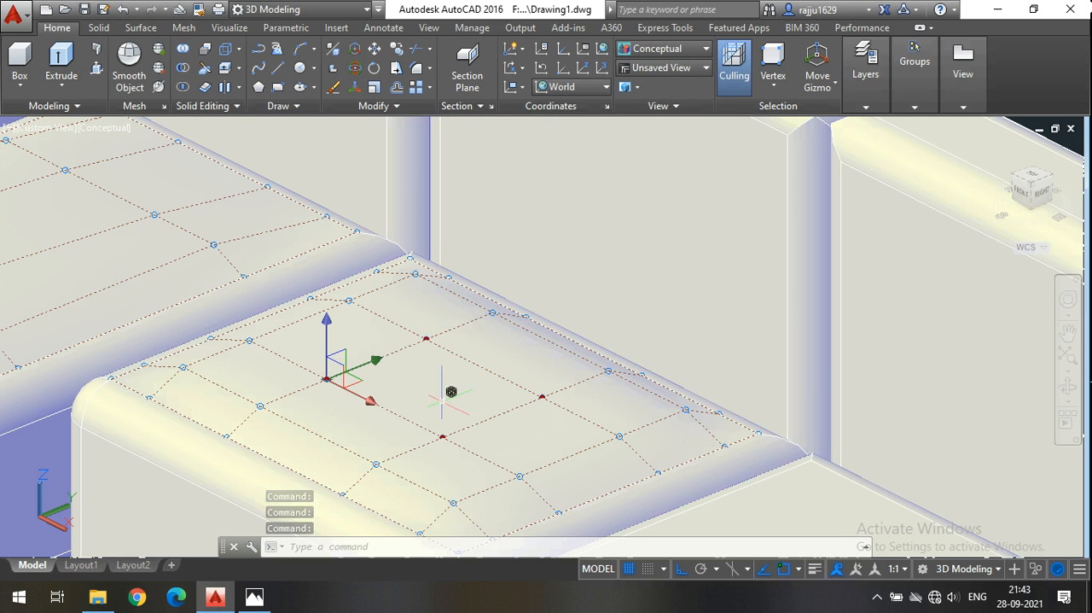
{"action": "left_click", "coordinate": [327, 320]}
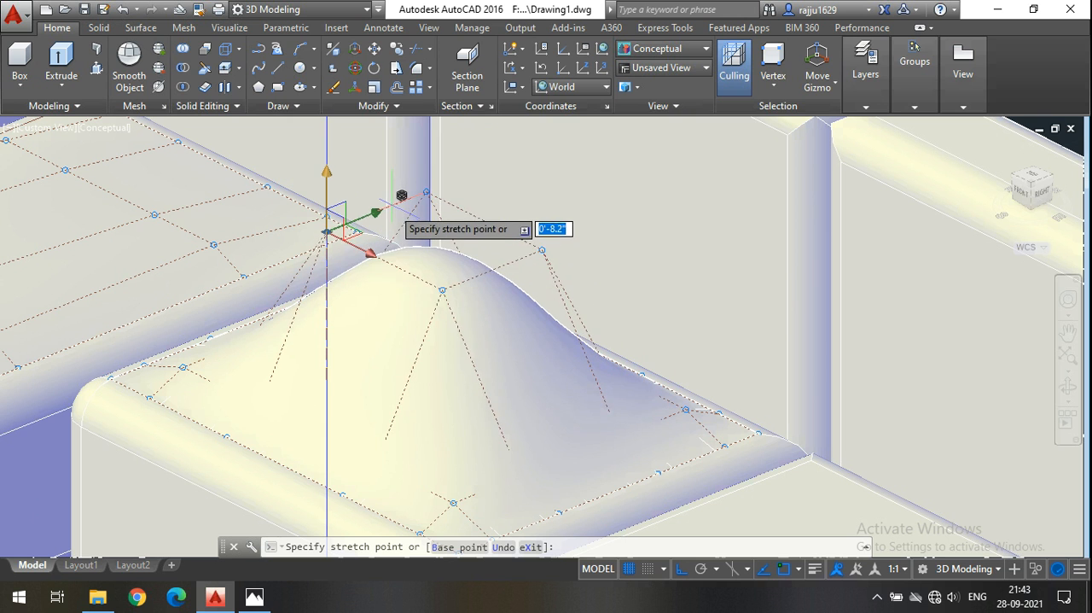
{"action": "type", "text": "1"}
{"action": "key", "text": "Return"}
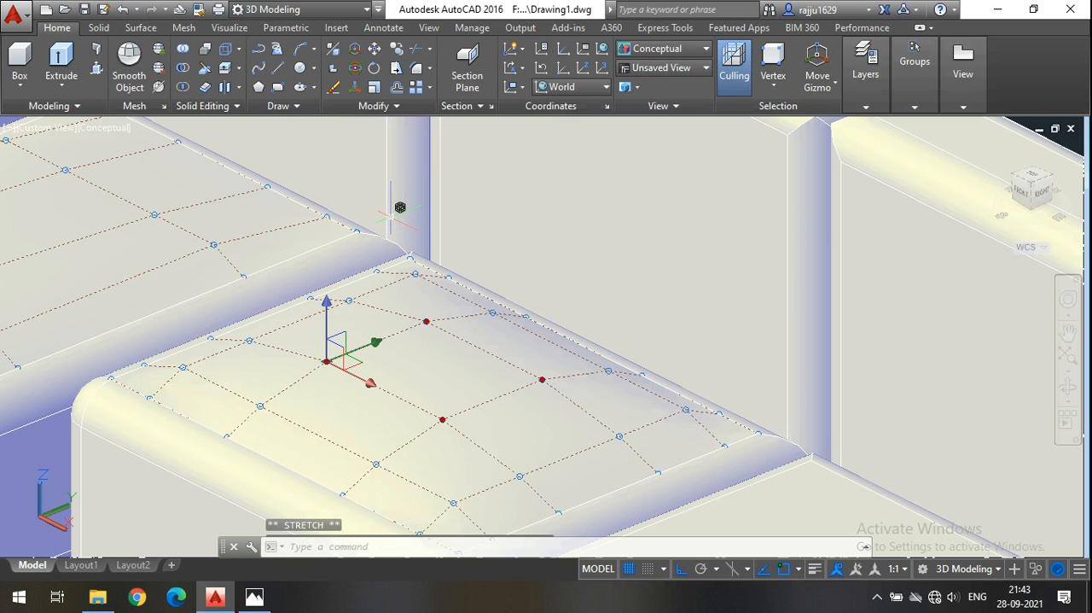
{"action": "key", "text": "Escape"}
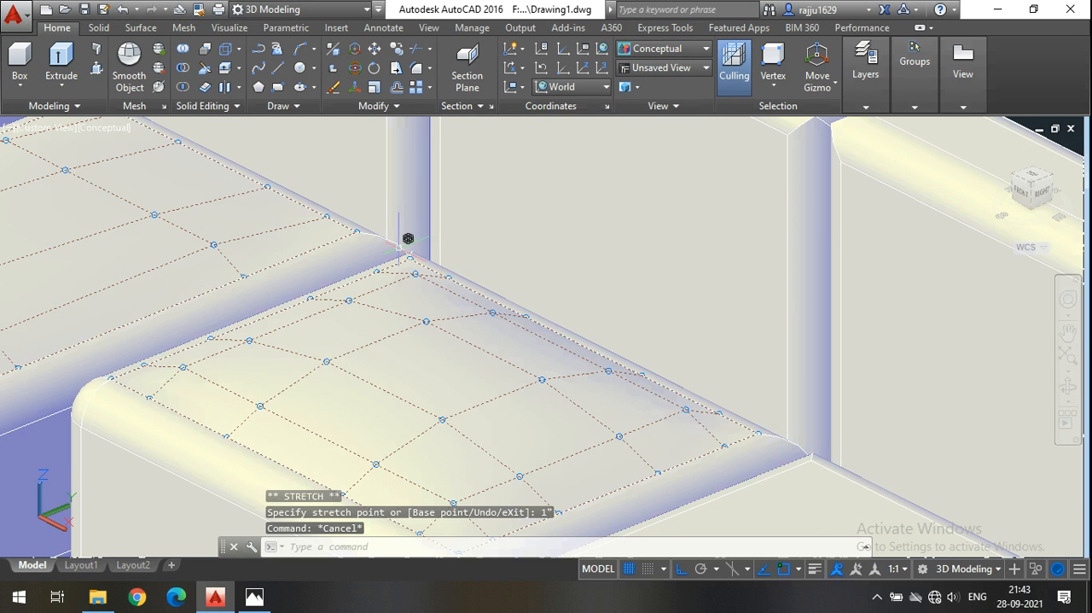
Examine the puffed seat cushion beside the chaise and its front side from a lower, turned view of the sofa.
{"action": "scroll", "coordinate": [456, 310], "scroll_direction": "down", "scroll_amount": 2}
{"action": "left_click", "coordinate": [1069, 387]}
{"action": "left_click_drag", "start_coordinate": [610, 415], "coordinate": [521, 364]}
{"action": "scroll", "coordinate": [653, 372], "scroll_direction": "down", "scroll_amount": 5}
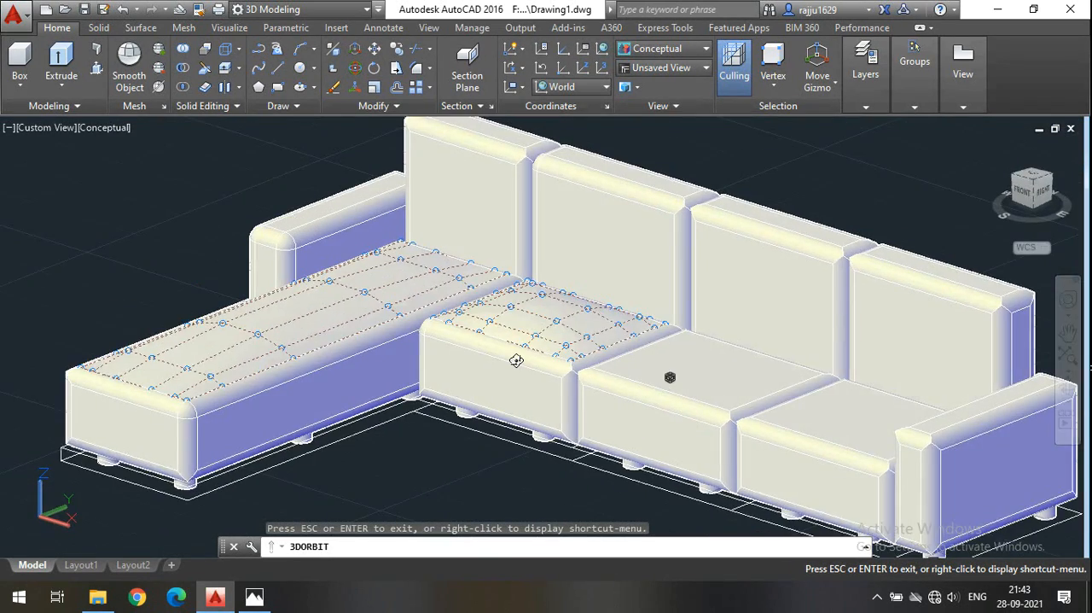
{"action": "scroll", "coordinate": [519, 361], "scroll_direction": "up", "scroll_amount": 5}
{"action": "key", "text": "Escape"}
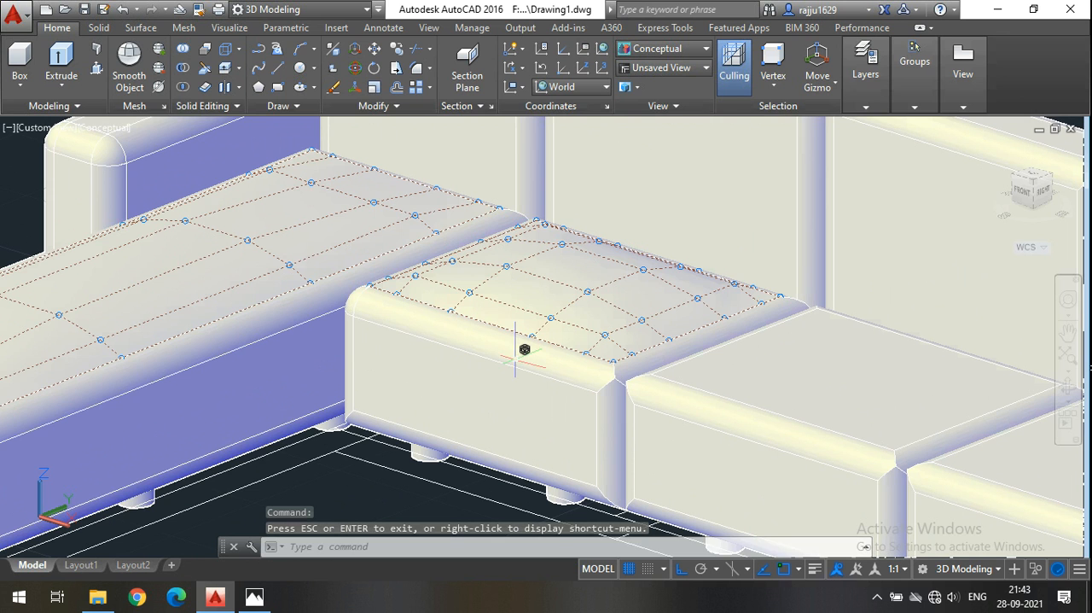
{"action": "scroll", "coordinate": [490, 410], "scroll_direction": "down", "scroll_amount": 5}
{"action": "scroll", "coordinate": [490, 412], "scroll_direction": "up", "scroll_amount": 3}
{"action": "scroll", "coordinate": [490, 413], "scroll_direction": "up", "scroll_amount": 3}
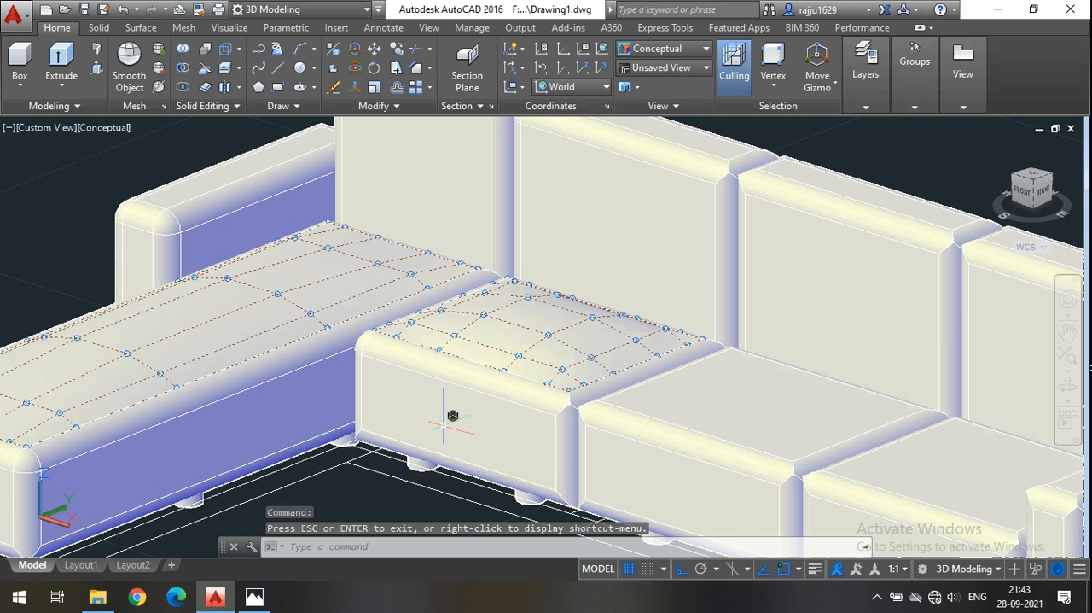
Reset the filter to No Filter and rebuild the seat's front surface with 6 control vertices and degree 3 in U and V, deleting the original.
{"action": "scroll", "coordinate": [529, 294], "scroll_direction": "up", "scroll_amount": 4}
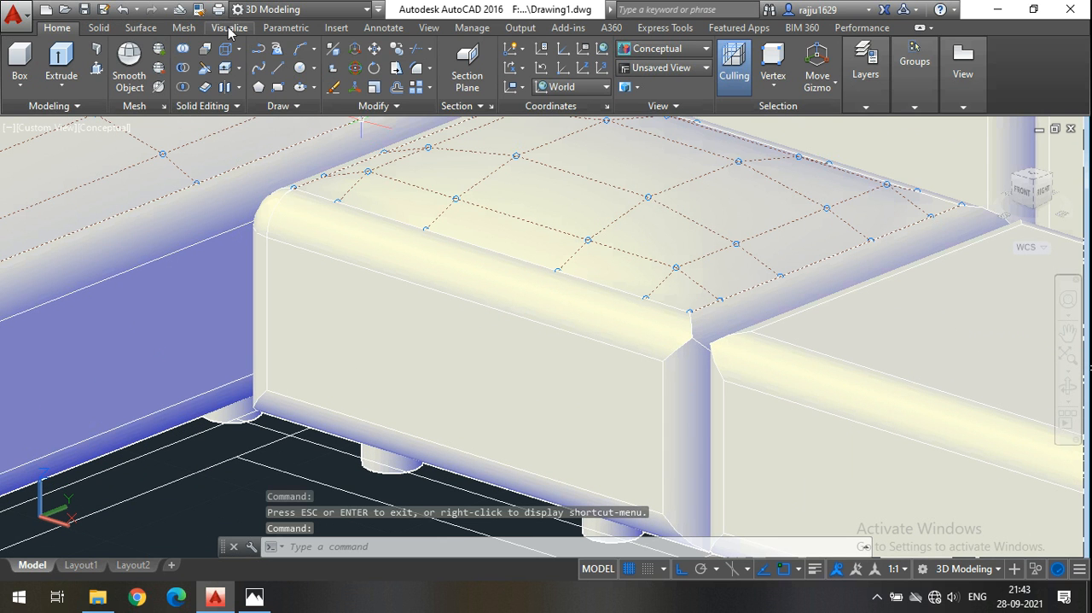
{"action": "left_click", "coordinate": [774, 82]}
{"action": "left_click", "coordinate": [802, 113]}
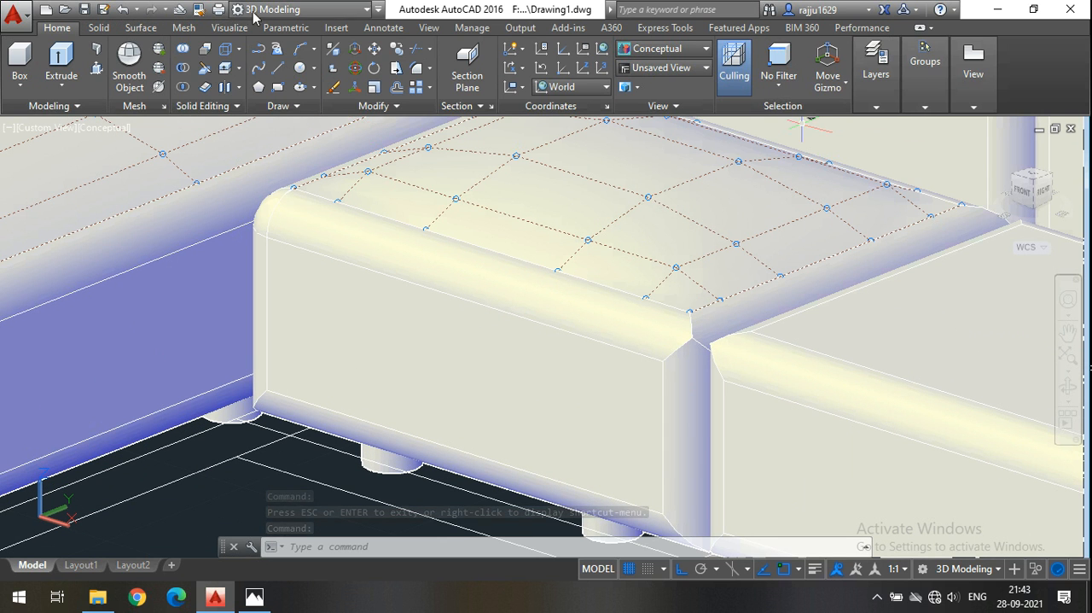
{"action": "left_click", "coordinate": [140, 28]}
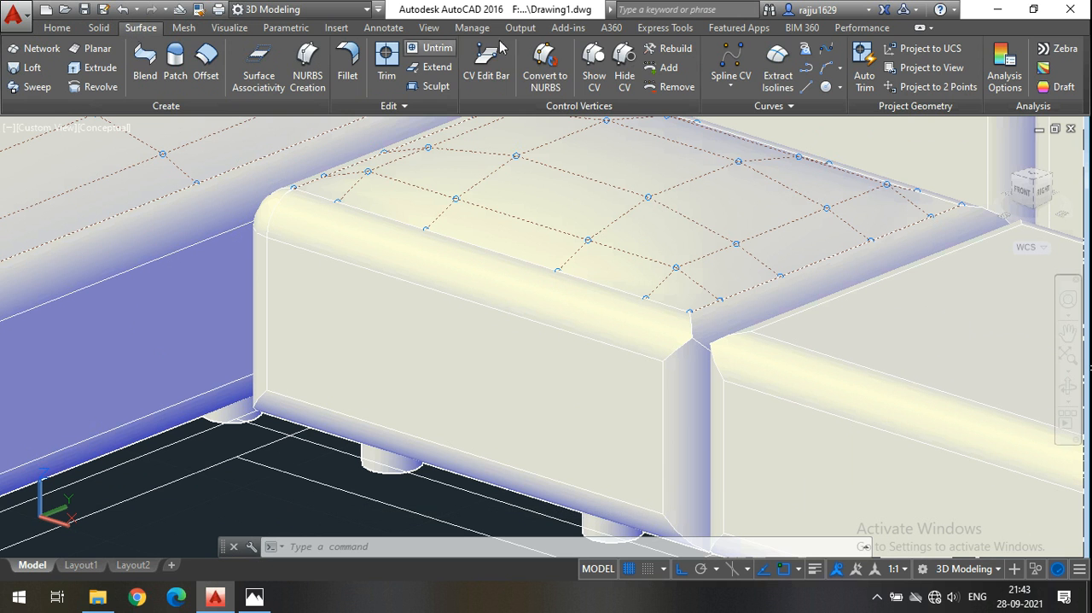
{"action": "left_click", "coordinate": [674, 48]}
{"action": "left_click", "coordinate": [455, 368]}
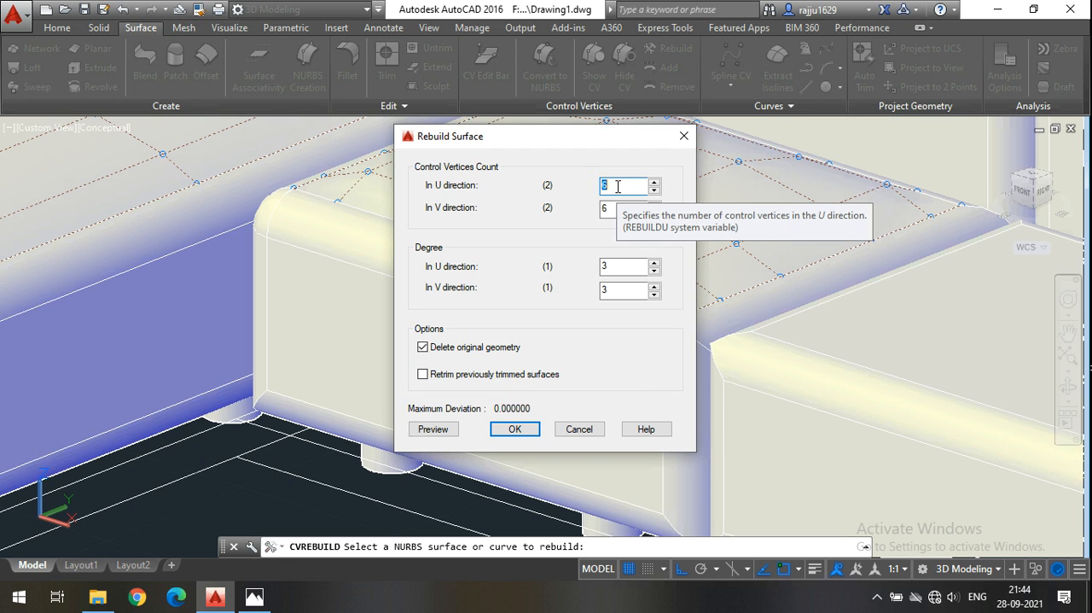
{"action": "left_click", "coordinate": [515, 429]}
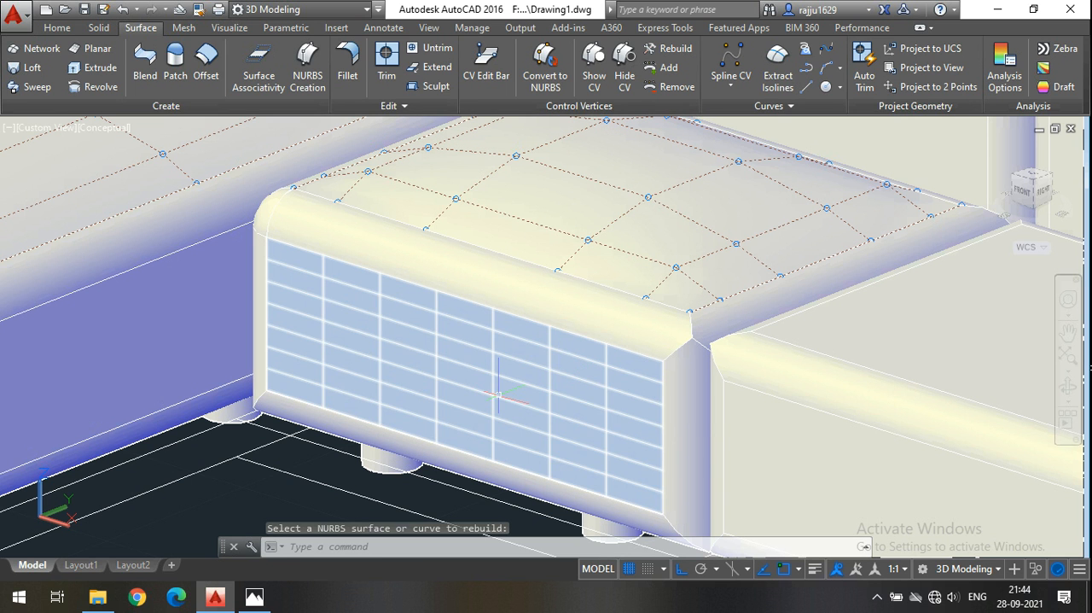
Clear the selection of the seat's front surface and restrict subobject selection to vertices.
{"action": "left_click", "coordinate": [465, 380]}
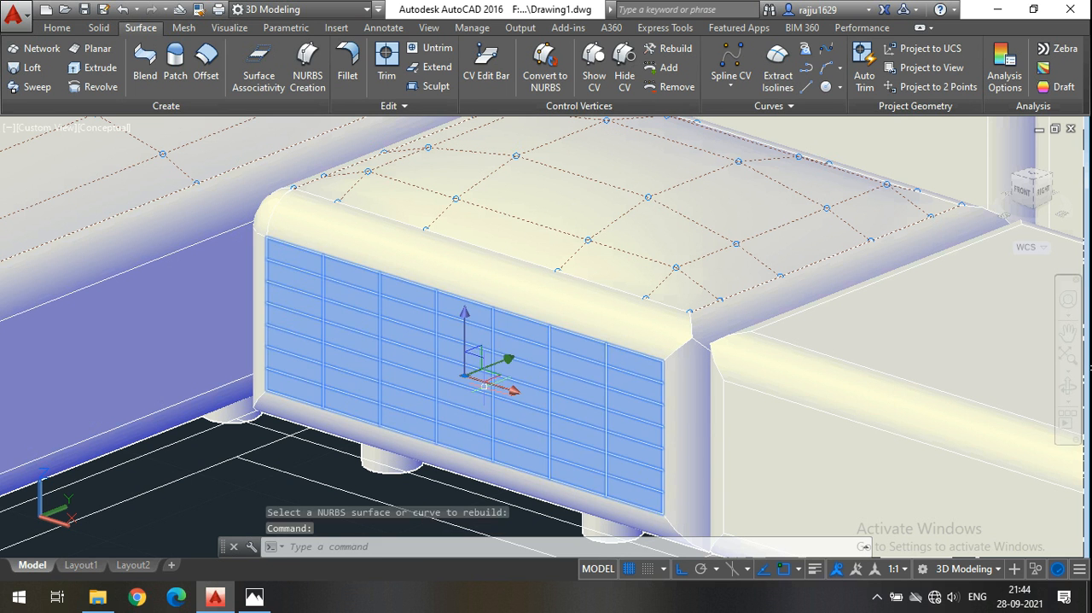
{"action": "left_click", "coordinate": [58, 28]}
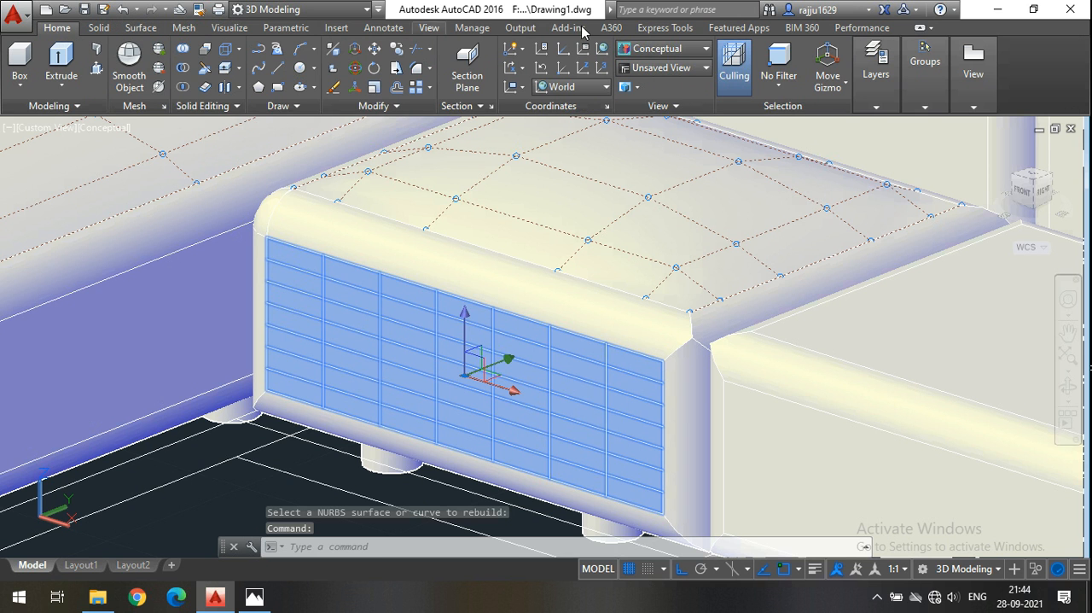
{"action": "left_click", "coordinate": [778, 79]}
{"action": "left_click", "coordinate": [798, 145]}
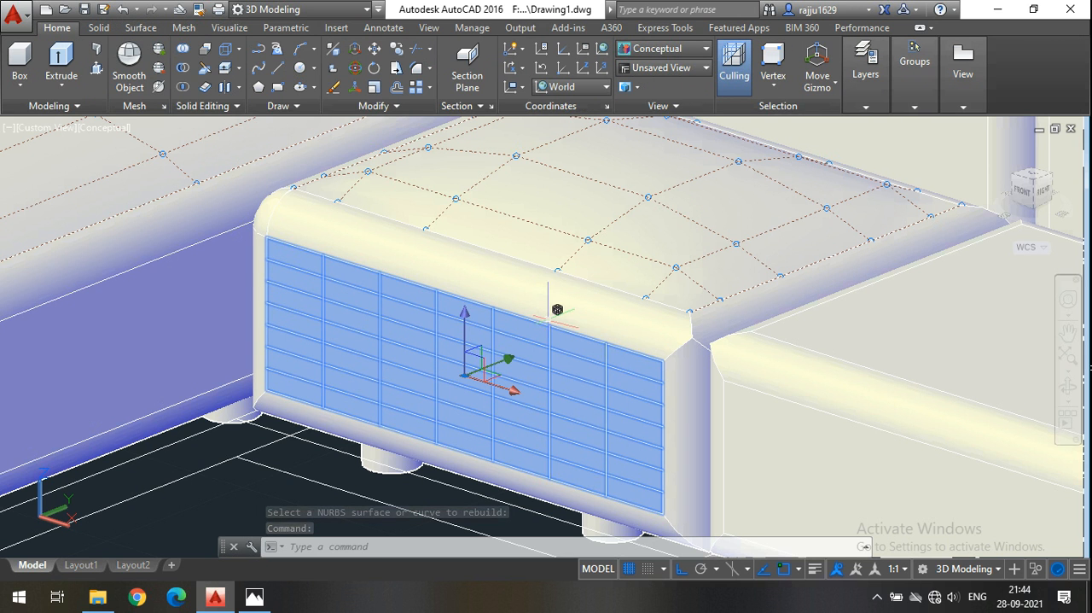
{"action": "key", "text": "Escape"}
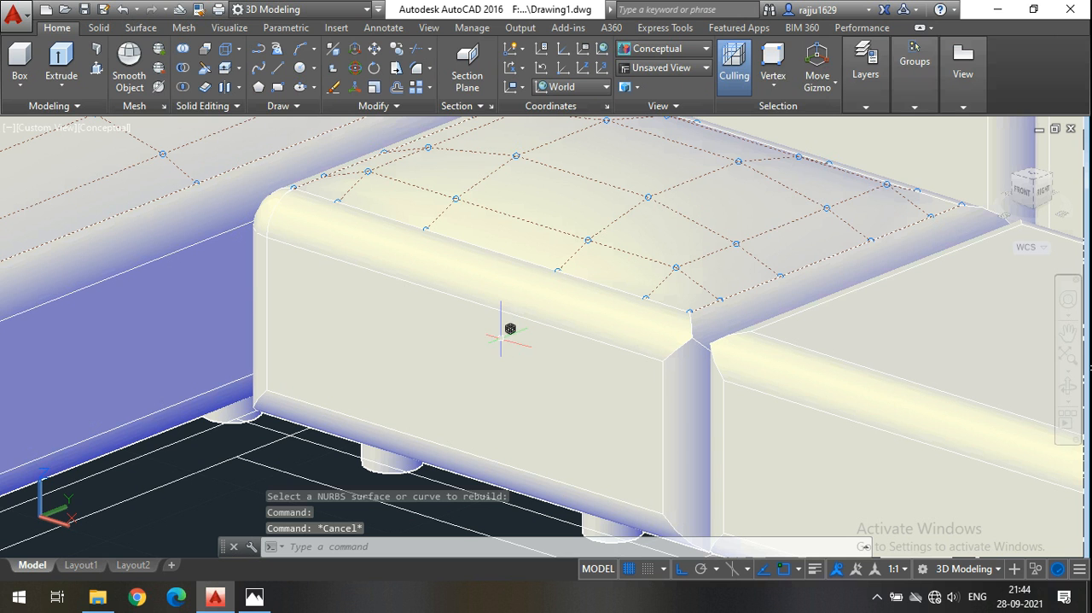
{"action": "left_click", "coordinate": [783, 88]}
{"action": "left_click", "coordinate": [799, 147]}
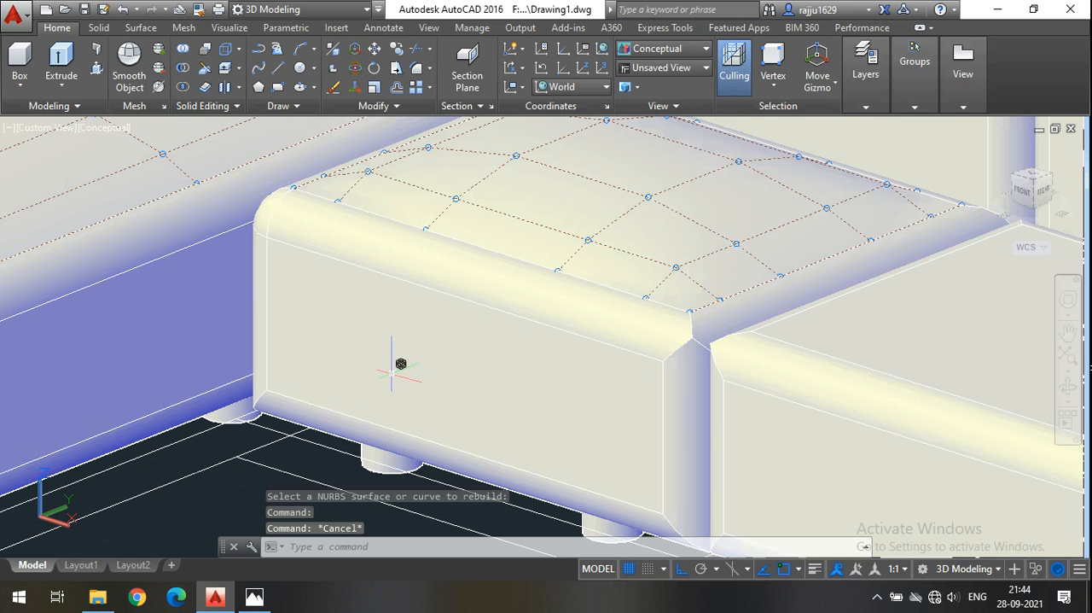
Show the control vertices of the rebuilt front surface of the seat beside the chaise.
{"action": "left_click", "coordinate": [141, 27]}
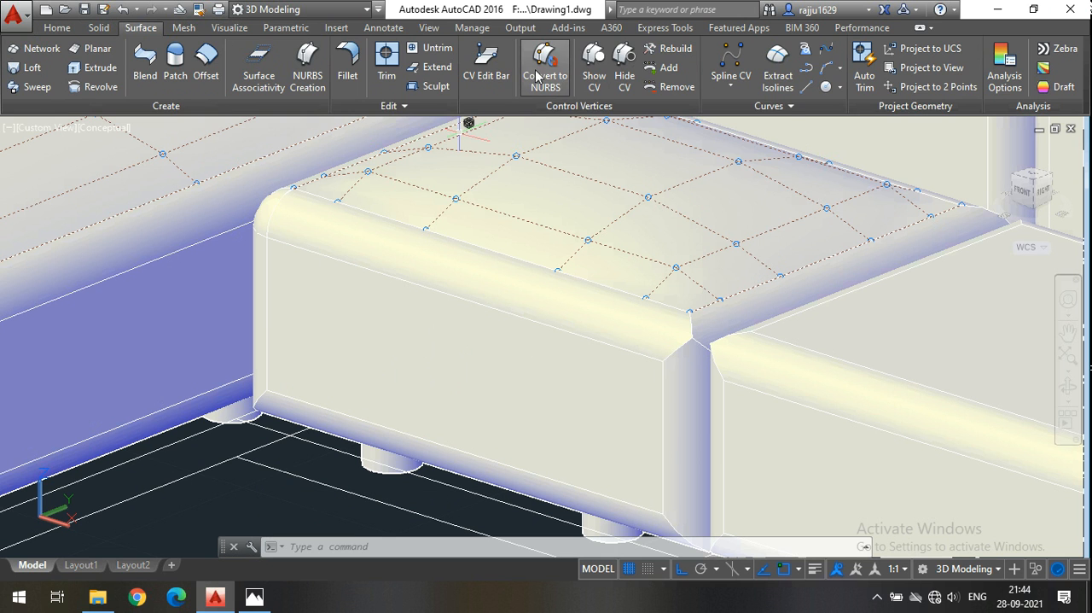
{"action": "left_click", "coordinate": [591, 69]}
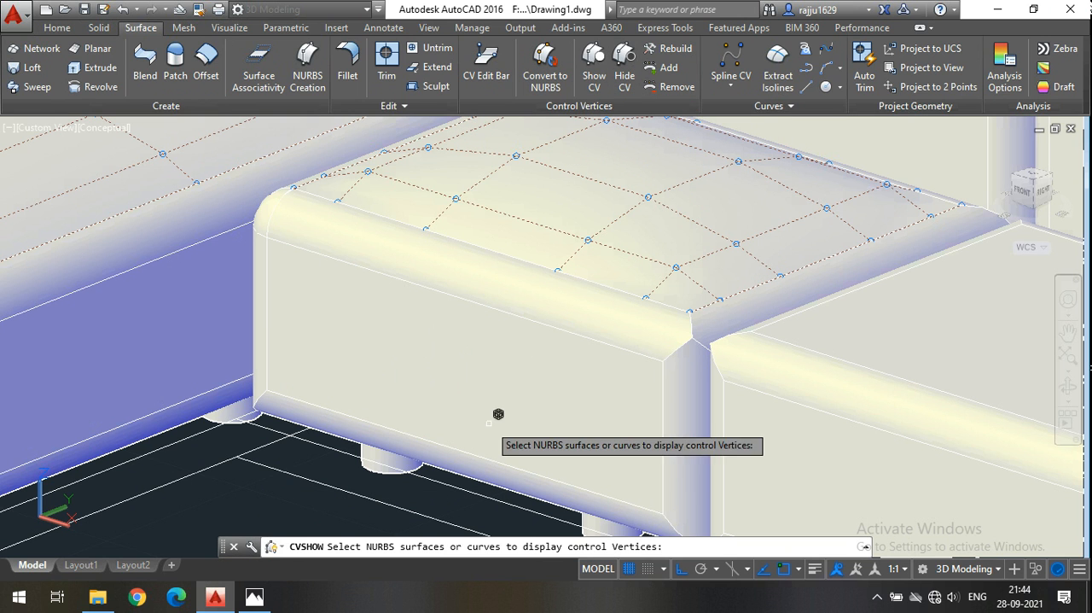
{"action": "left_click", "coordinate": [489, 388]}
{"action": "key", "text": "Return"}
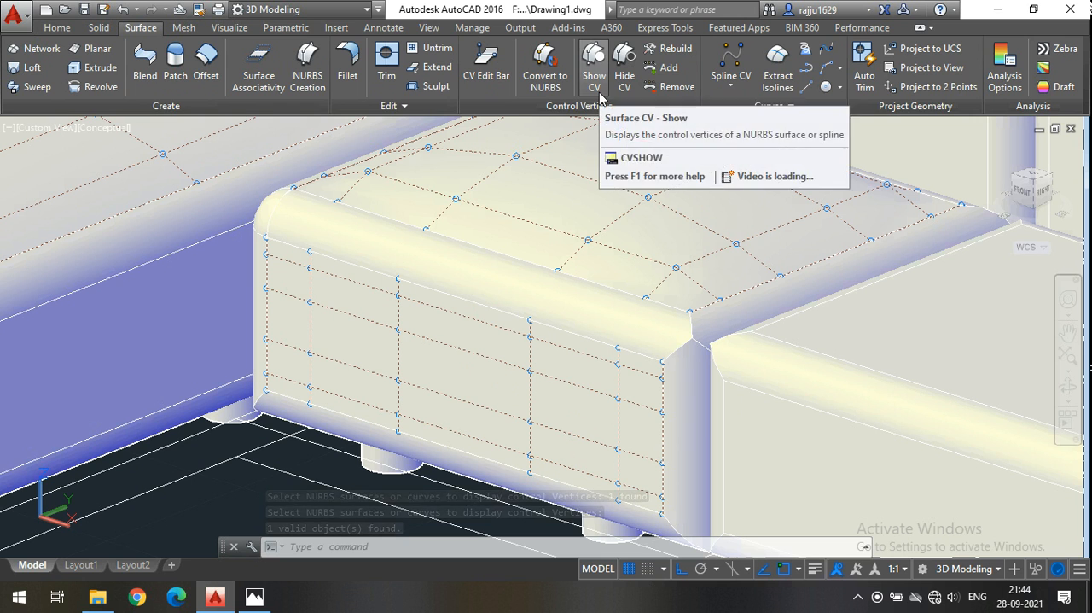
Select the 16 inner control vertices of the seat's front surface and move them 1" outward along the Y axis.
{"action": "left_click", "coordinate": [311, 302]}
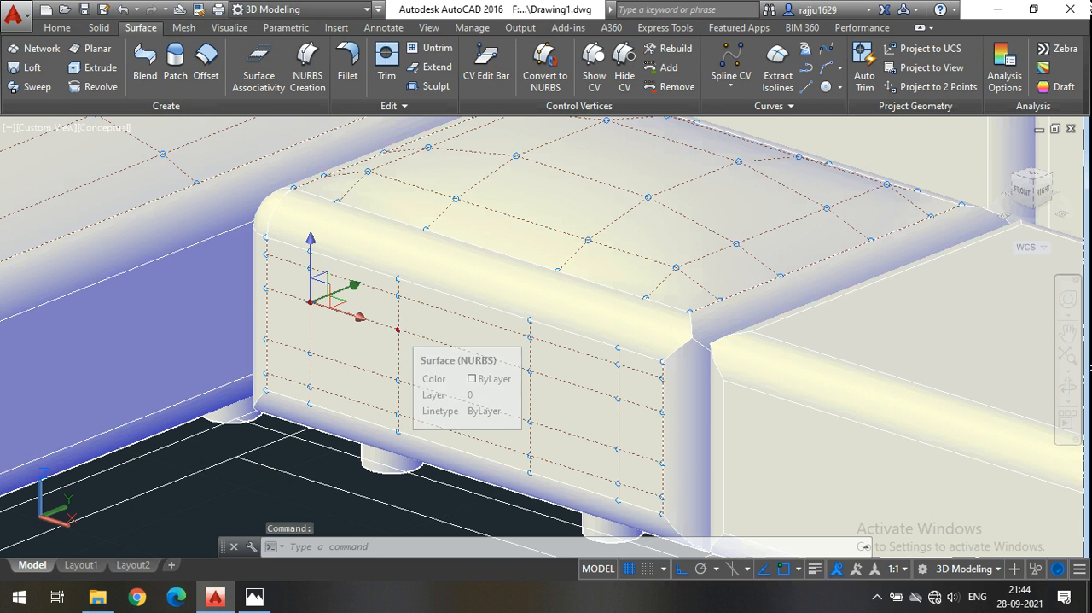
{"action": "left_click", "coordinate": [399, 328]}
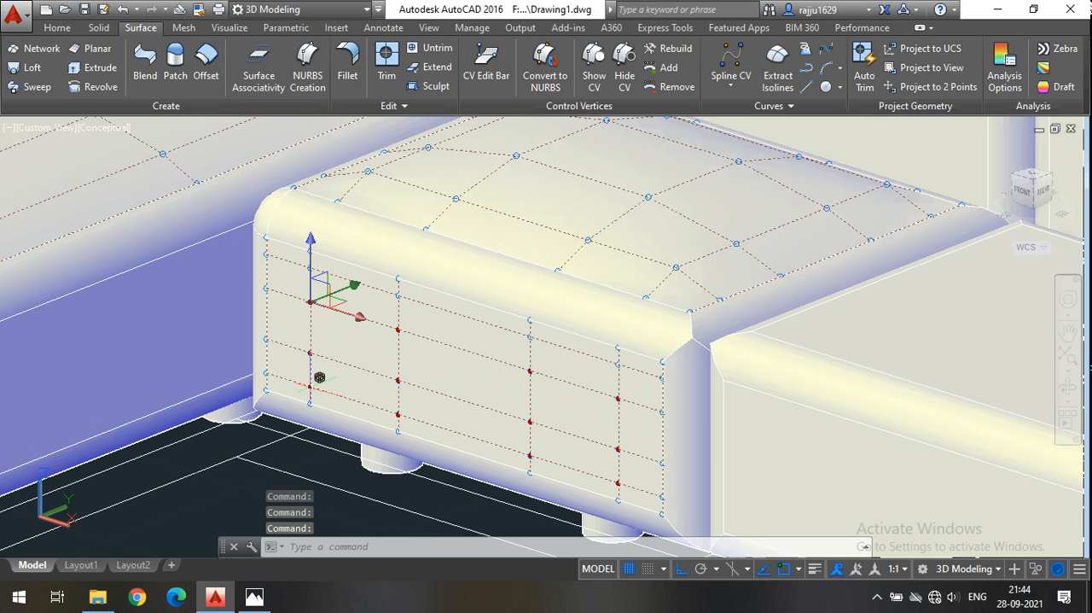
{"action": "scroll", "coordinate": [316, 258], "scroll_direction": "up", "scroll_amount": 5}
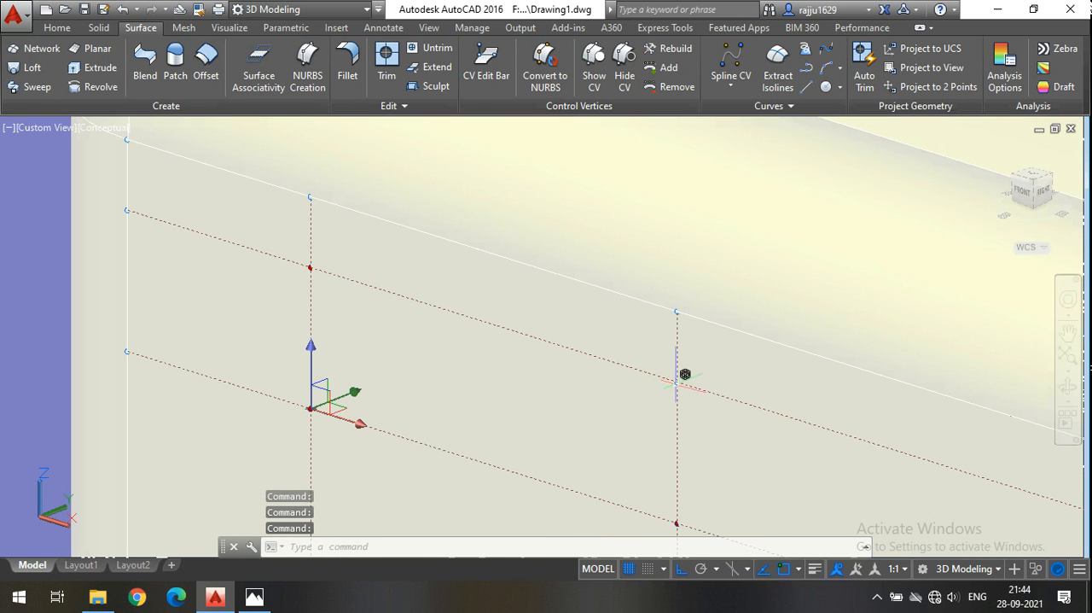
{"action": "scroll", "coordinate": [438, 334], "scroll_direction": "down", "scroll_amount": 5}
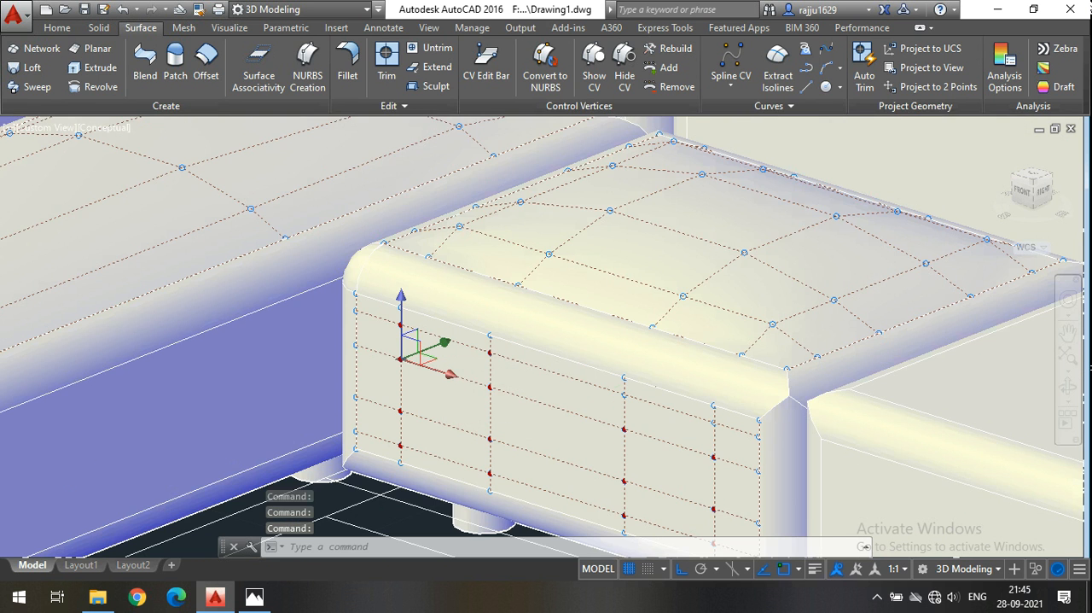
{"action": "scroll", "coordinate": [746, 440], "scroll_direction": "up", "scroll_amount": 2}
{"action": "left_click", "coordinate": [749, 445]}
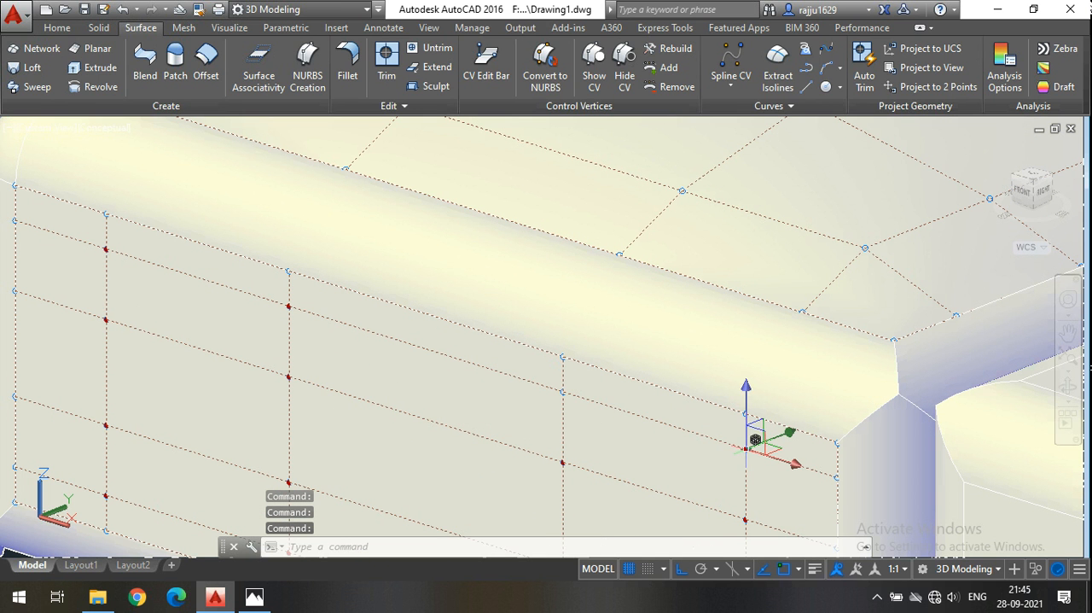
{"action": "scroll", "coordinate": [571, 378], "scroll_direction": "down", "scroll_amount": 5}
{"action": "scroll", "coordinate": [492, 437], "scroll_direction": "up", "scroll_amount": 2}
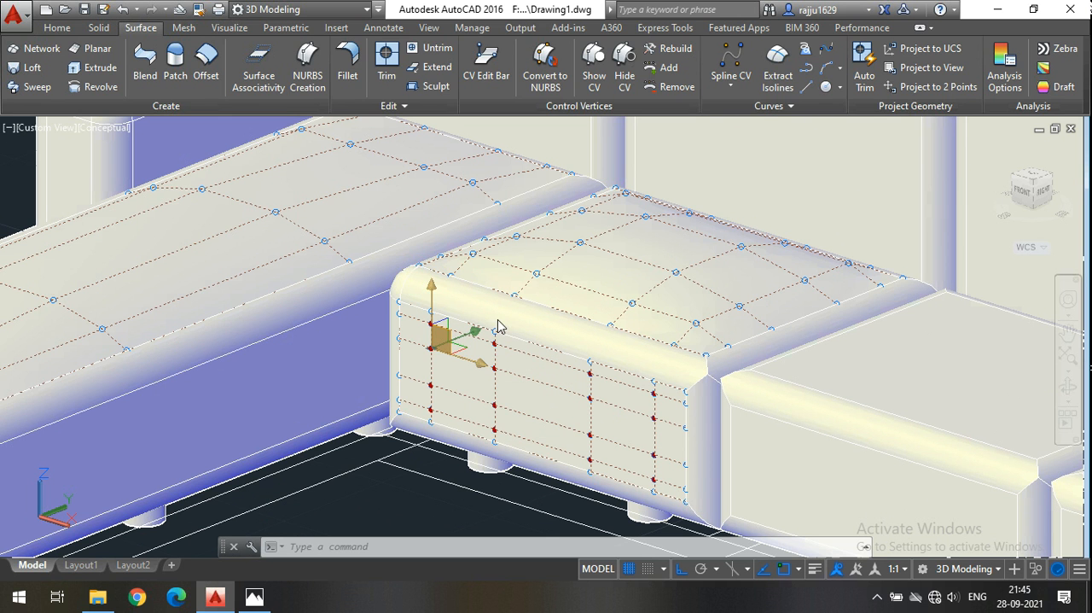
{"action": "scroll", "coordinate": [469, 276], "scroll_direction": "down", "scroll_amount": 2}
{"action": "scroll", "coordinate": [183, 491], "scroll_direction": "down", "scroll_amount": 2}
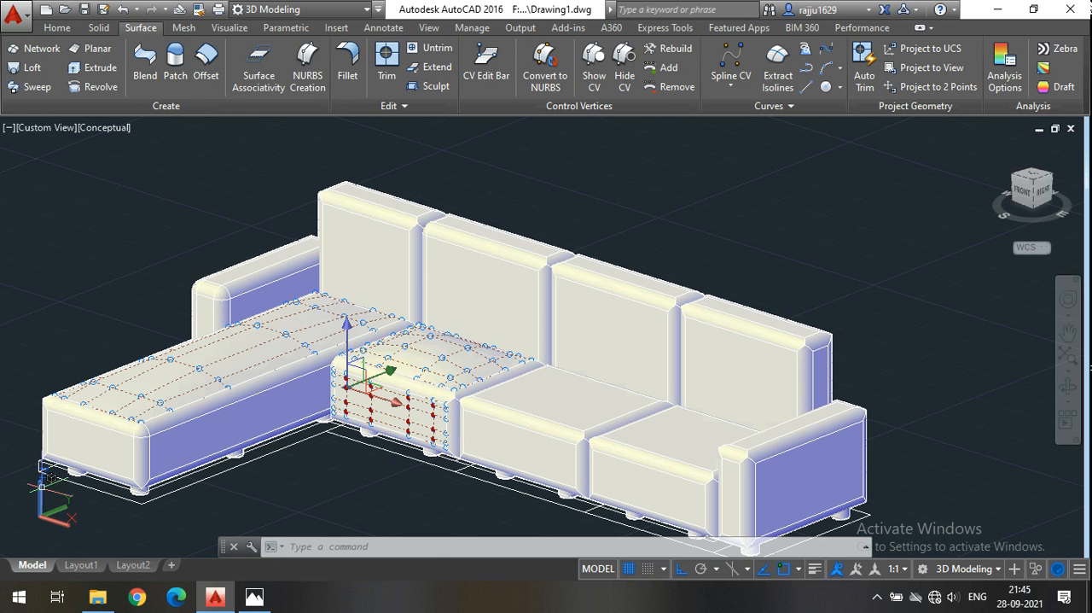
{"action": "scroll", "coordinate": [61, 499], "scroll_direction": "up", "scroll_amount": 4}
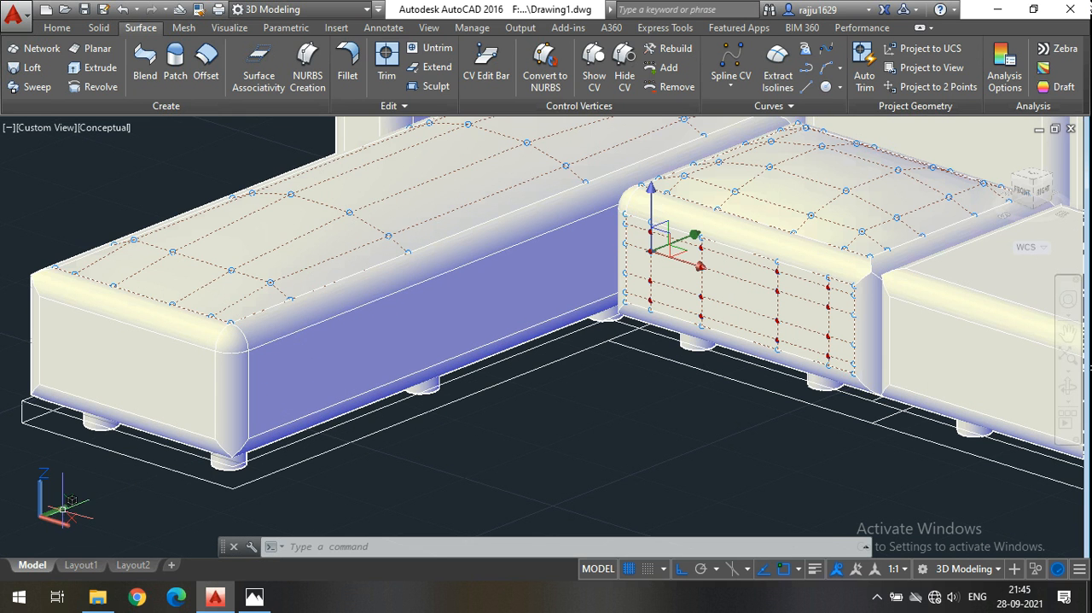
{"action": "left_click", "coordinate": [695, 235]}
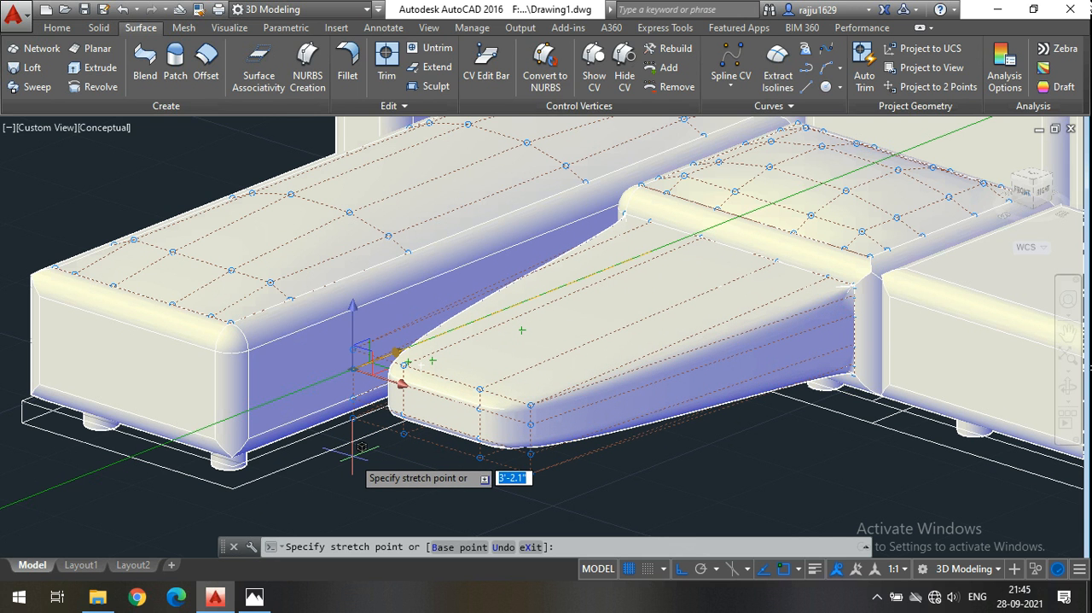
{"action": "type", "text": "1\""}
{"action": "key", "text": "Return"}
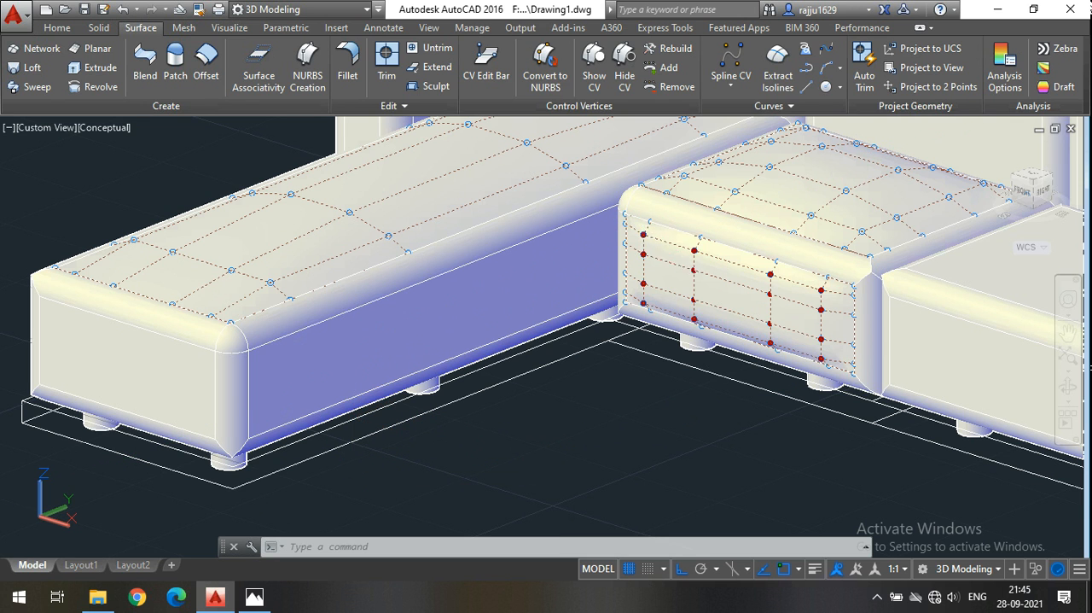
{"action": "key", "text": "Escape"}
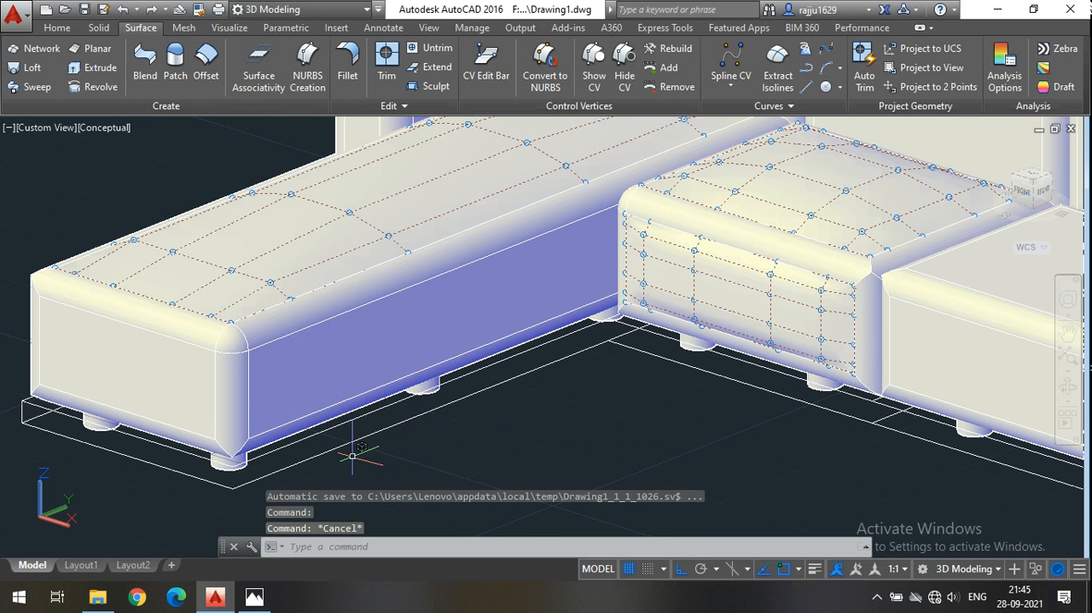
Examine the bulged front surface of the seat beside the chaise, close up and from farther away.
{"action": "scroll", "coordinate": [644, 403], "scroll_direction": "up", "scroll_amount": 2}
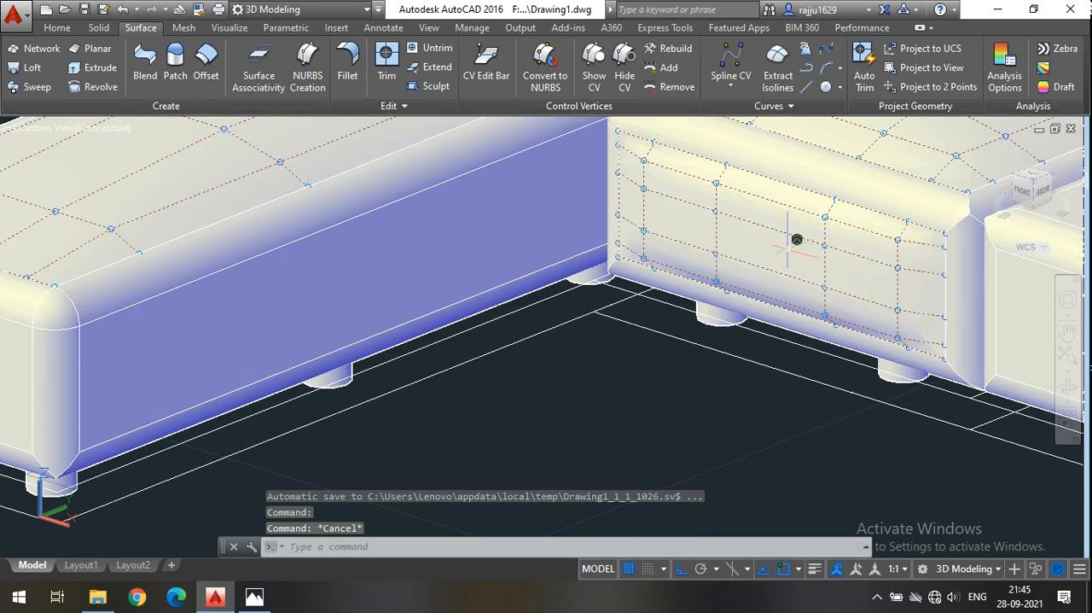
{"action": "scroll", "coordinate": [680, 286], "scroll_direction": "down", "scroll_amount": 1}
{"action": "scroll", "coordinate": [722, 273], "scroll_direction": "down", "scroll_amount": 1}
{"action": "scroll", "coordinate": [719, 273], "scroll_direction": "up", "scroll_amount": 2}
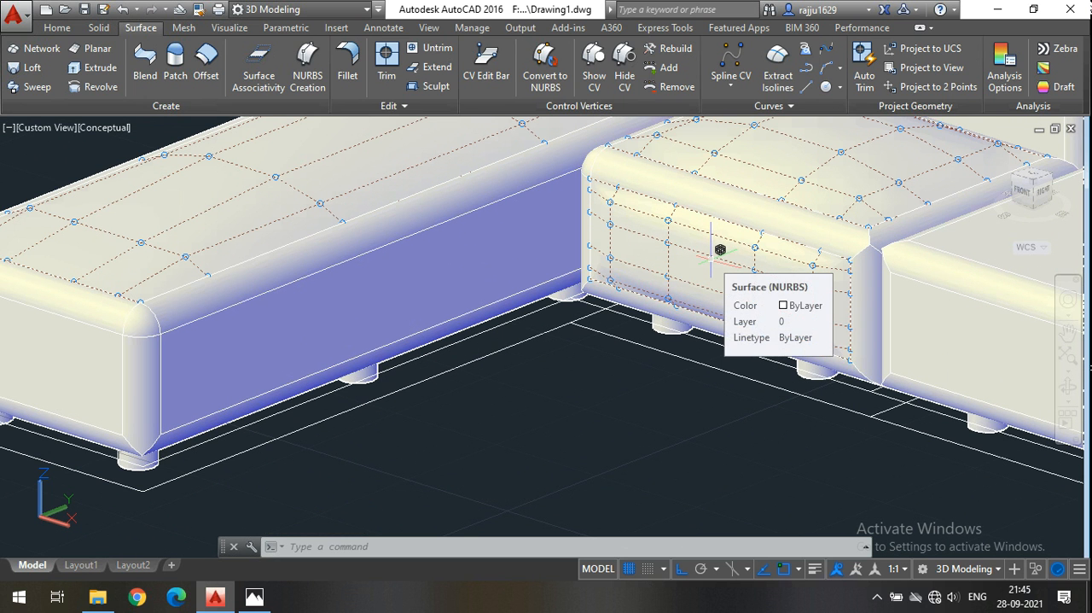
{"action": "scroll", "coordinate": [654, 293], "scroll_direction": "down", "scroll_amount": 3}
{"action": "scroll", "coordinate": [688, 285], "scroll_direction": "up", "scroll_amount": 2}
{"action": "scroll", "coordinate": [655, 245], "scroll_direction": "up", "scroll_amount": 2}
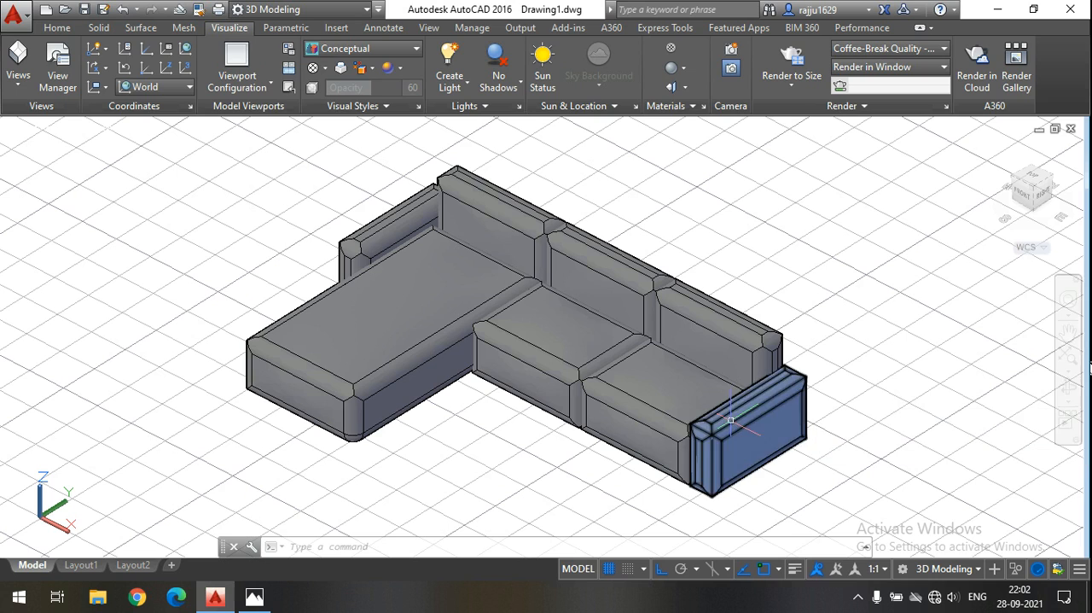
Orbit around the L-shaped sofa and examine its chaise, seats, backrests and armrests from several angles.
{"action": "left_click", "coordinate": [1068, 387]}
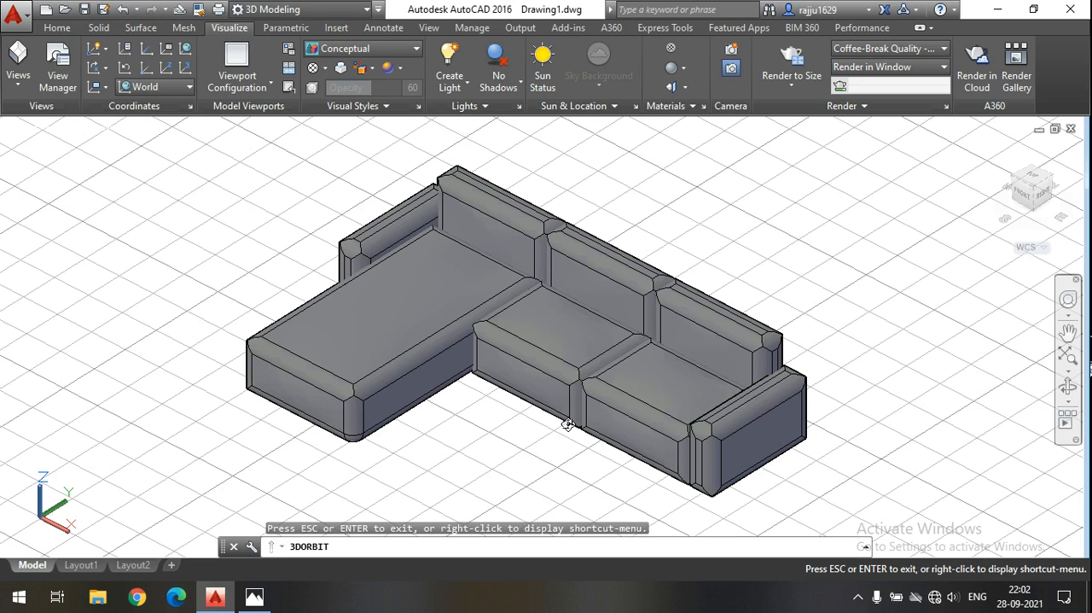
{"action": "left_click_drag", "start_coordinate": [578, 411], "coordinate": [431, 338]}
{"action": "scroll", "coordinate": [419, 324], "scroll_direction": "up", "scroll_amount": 10}
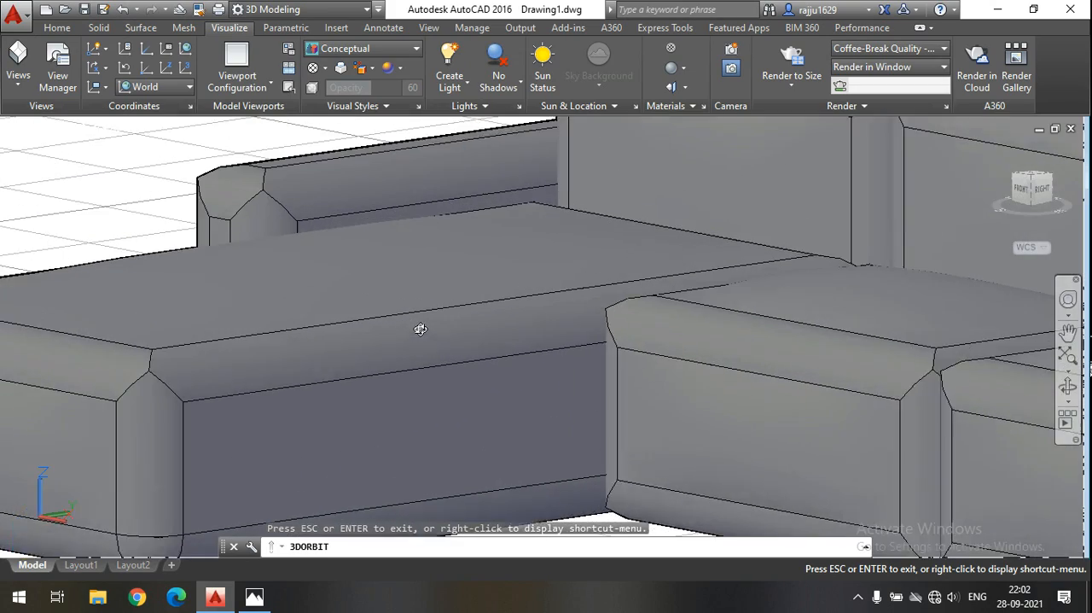
{"action": "scroll", "coordinate": [422, 377], "scroll_direction": "up", "scroll_amount": 8}
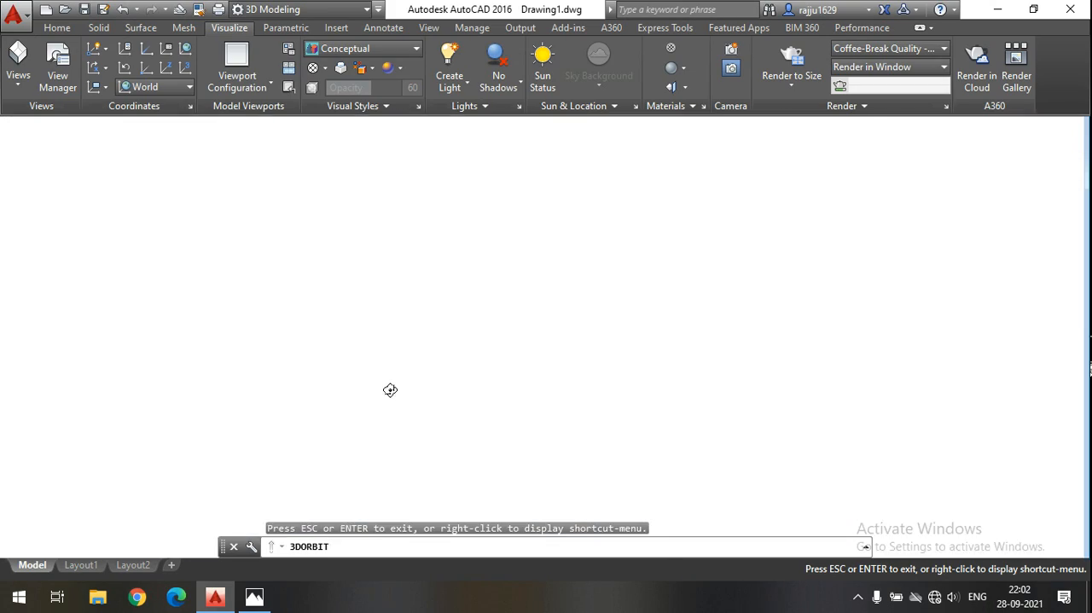
{"action": "scroll", "coordinate": [390, 390], "scroll_direction": "down", "scroll_amount": 5}
{"action": "left_click_drag", "start_coordinate": [547, 391], "coordinate": [773, 380]}
{"action": "scroll", "coordinate": [653, 337], "scroll_direction": "up", "scroll_amount": 2}
{"action": "left_click_drag", "start_coordinate": [599, 352], "coordinate": [460, 331]}
{"action": "scroll", "coordinate": [399, 297], "scroll_direction": "up", "scroll_amount": 1}
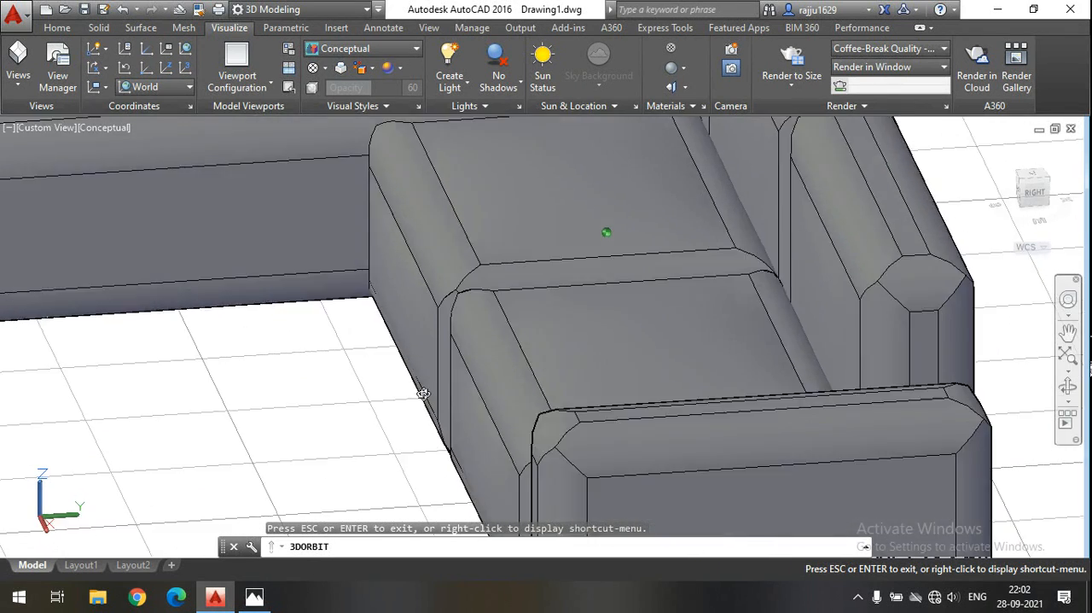
{"action": "left_click_drag", "start_coordinate": [424, 394], "coordinate": [390, 329]}
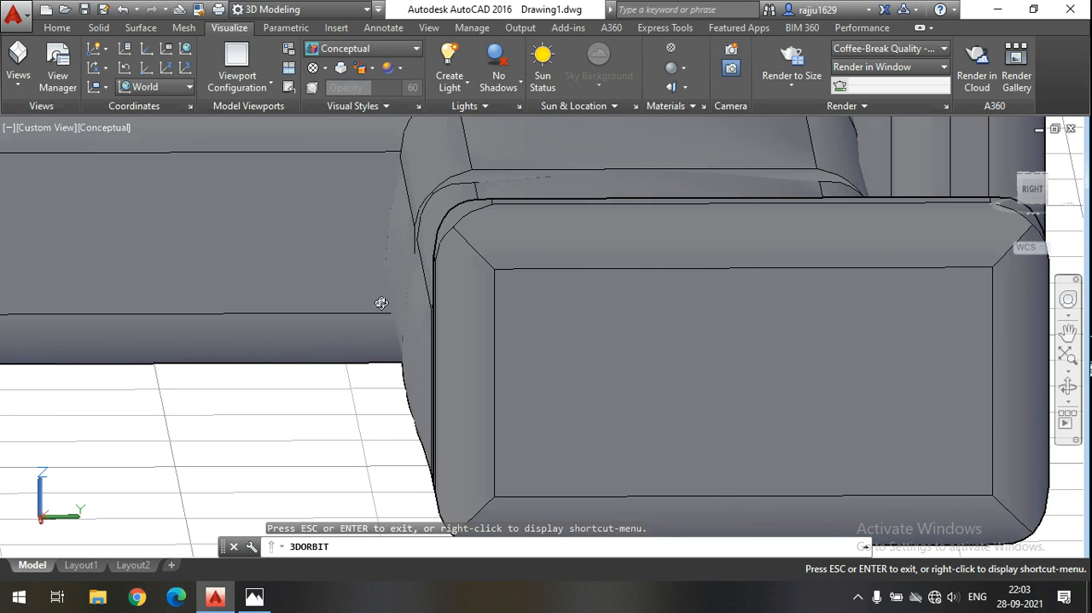
{"action": "left_click_drag", "start_coordinate": [386, 419], "coordinate": [543, 400]}
{"action": "left_click_drag", "start_coordinate": [419, 469], "coordinate": [566, 441]}
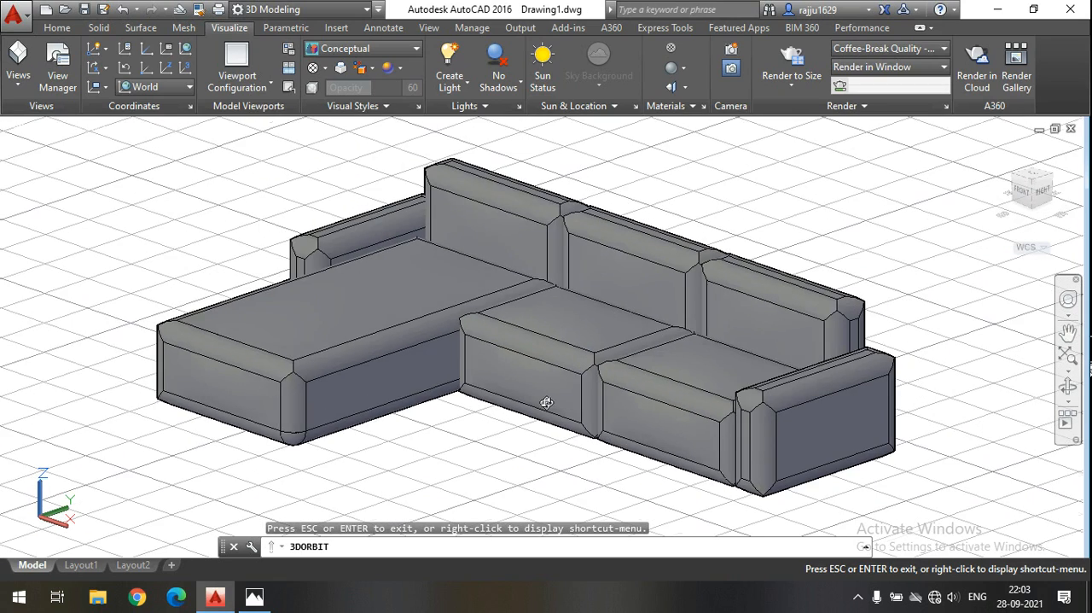
{"action": "left_click_drag", "start_coordinate": [744, 510], "coordinate": [761, 518]}
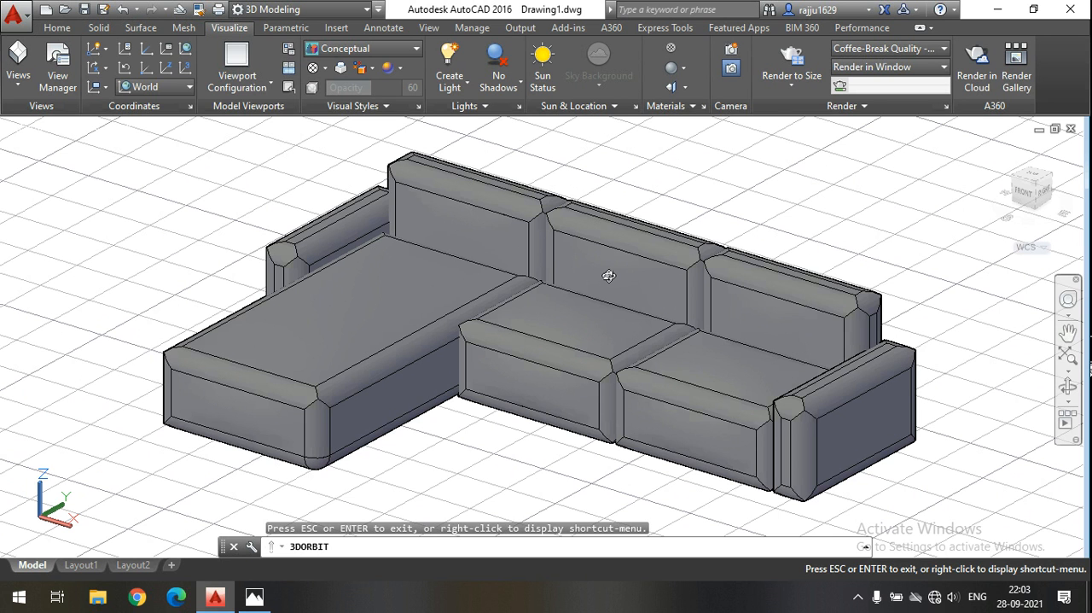
{"action": "left_click_drag", "start_coordinate": [609, 276], "coordinate": [623, 304]}
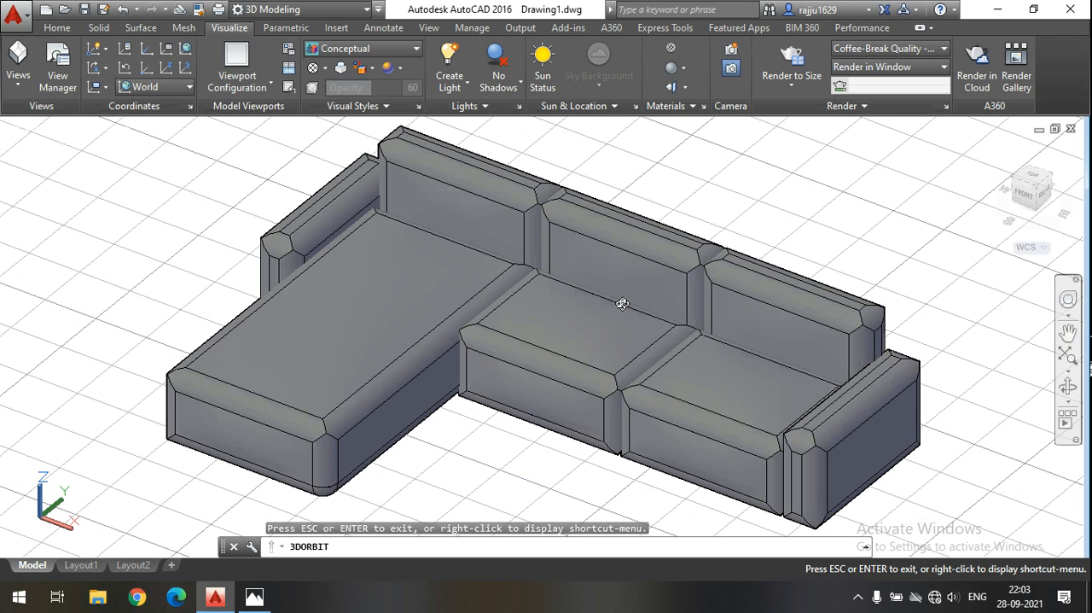
{"action": "key", "text": "Escape"}
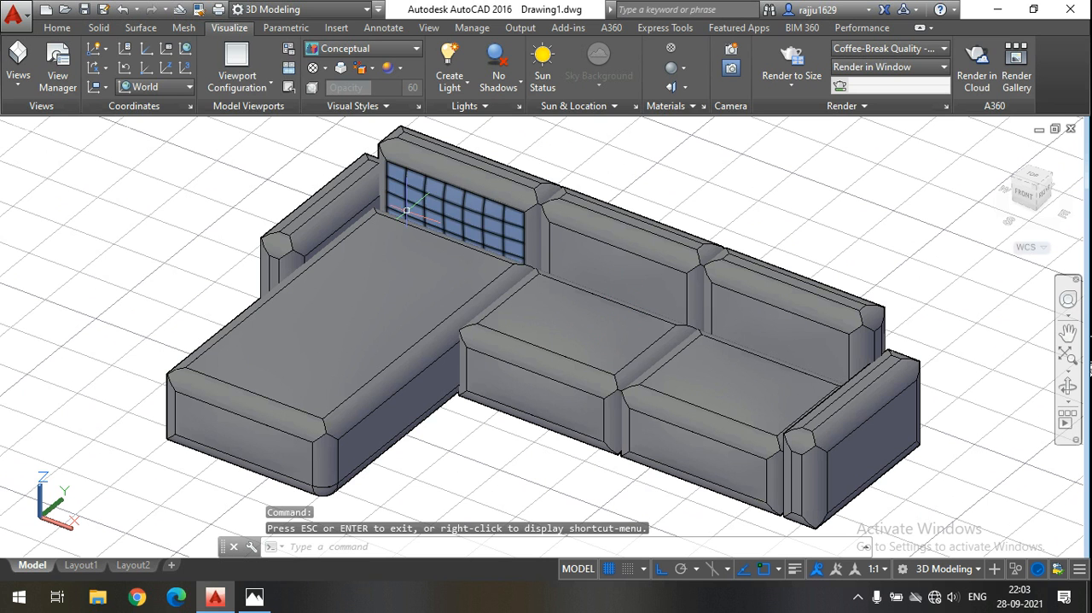
Set the subobject selection filter to No Filter.
{"action": "left_click", "coordinate": [57, 27]}
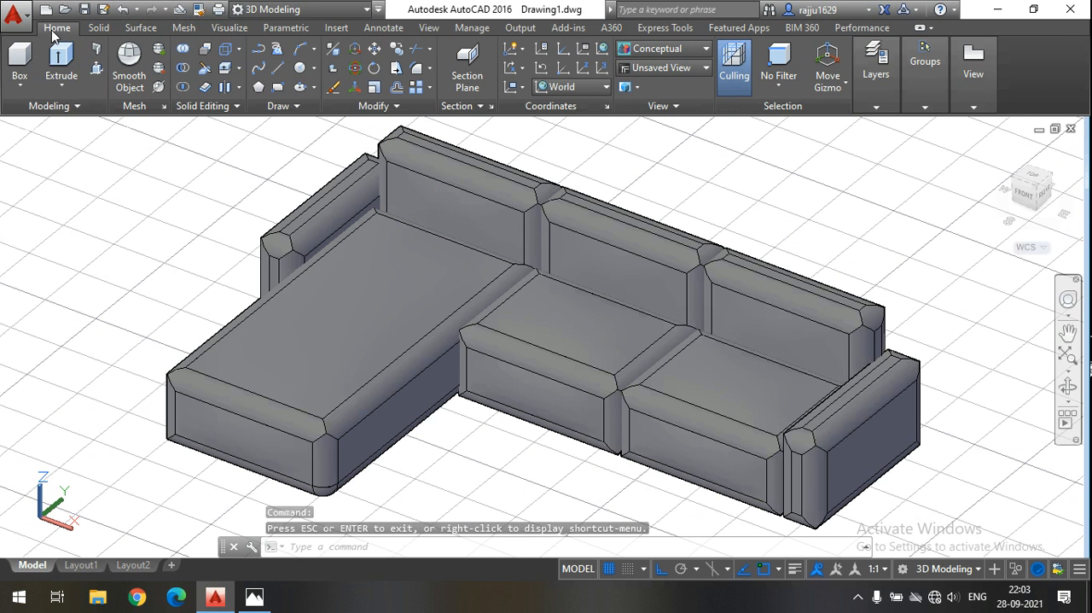
{"action": "left_click", "coordinate": [792, 86]}
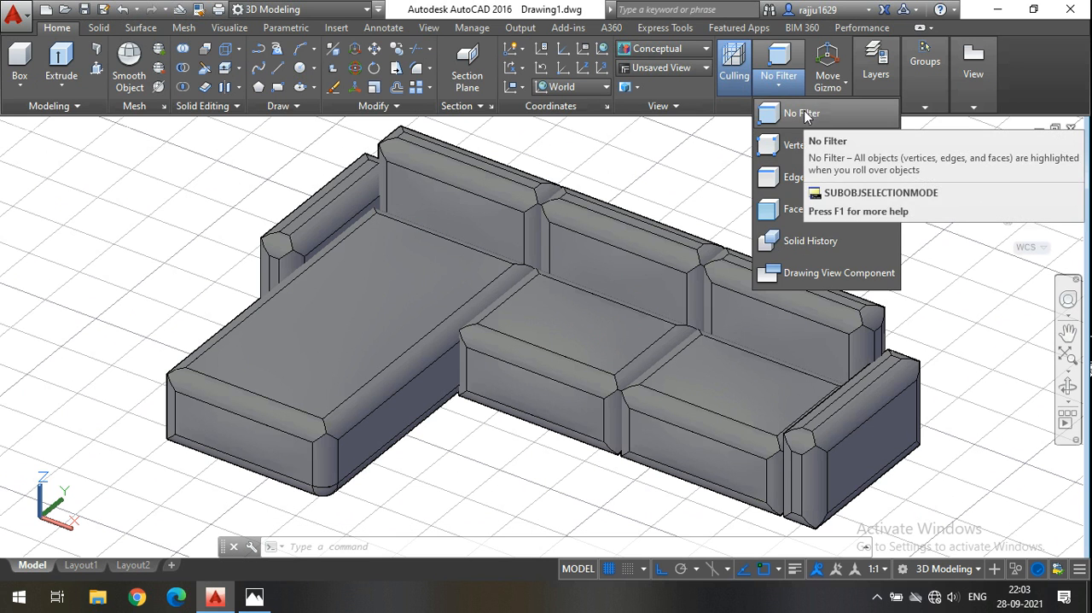
{"action": "left_click", "coordinate": [804, 111]}
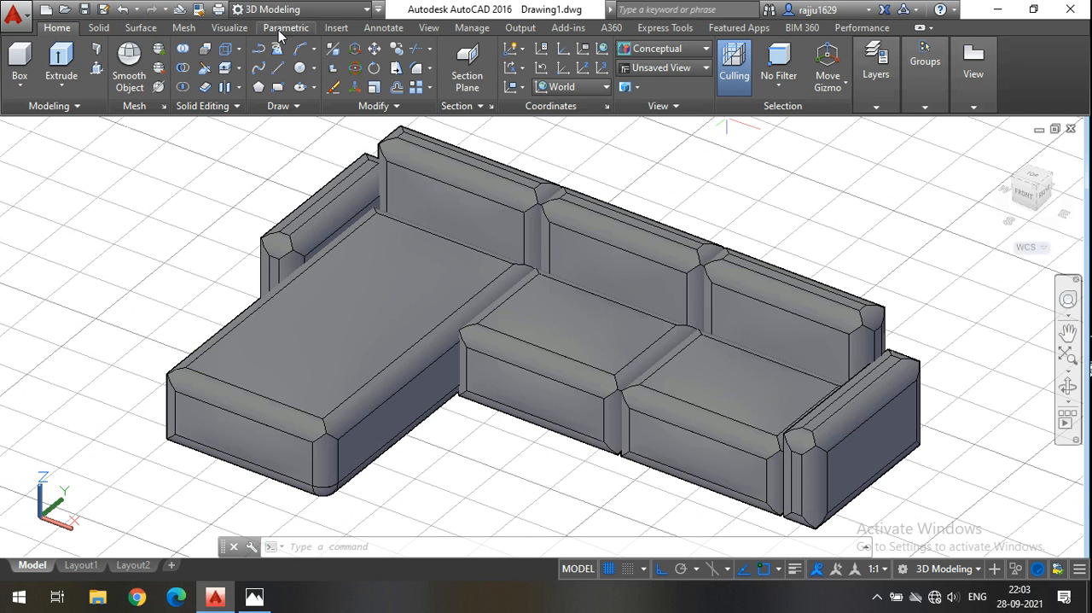
Hide the control vertices of all surfaces and reapply No Filter for subobject selection.
{"action": "left_click", "coordinate": [135, 29]}
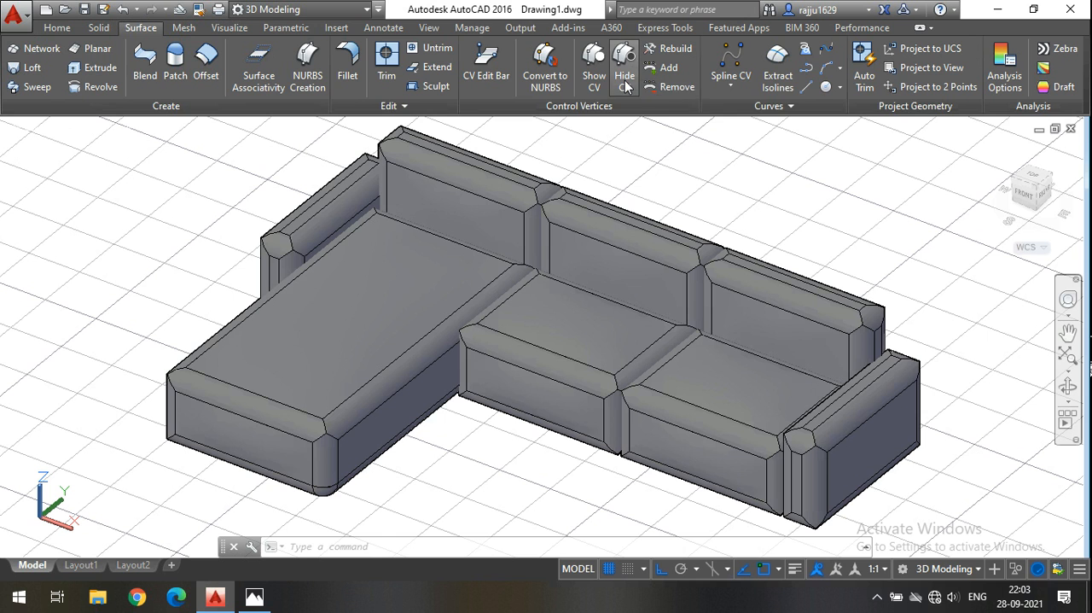
{"action": "left_click", "coordinate": [591, 83]}
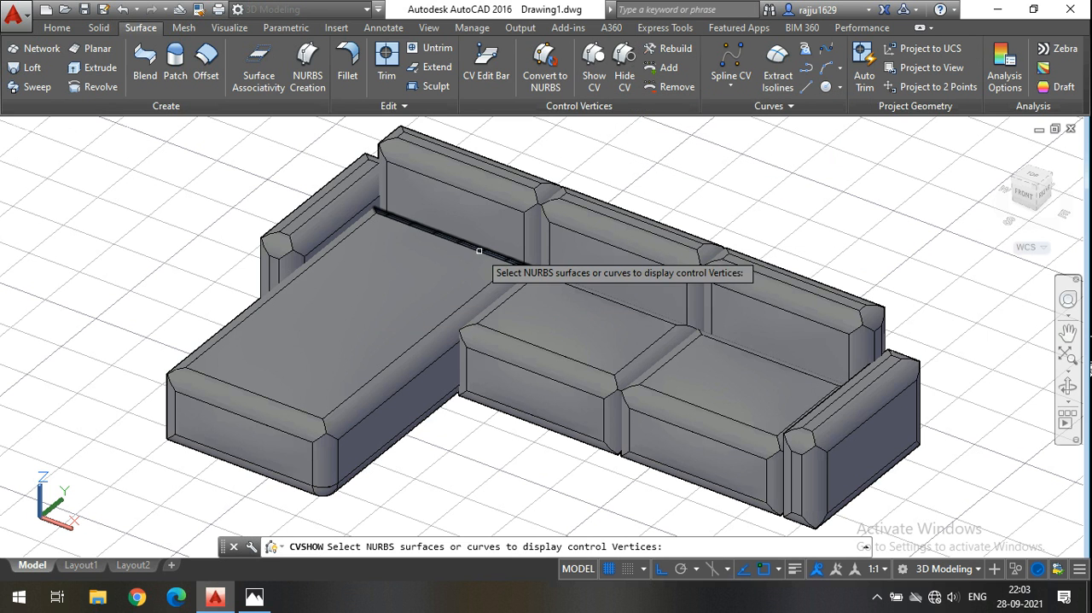
{"action": "key", "text": "Escape"}
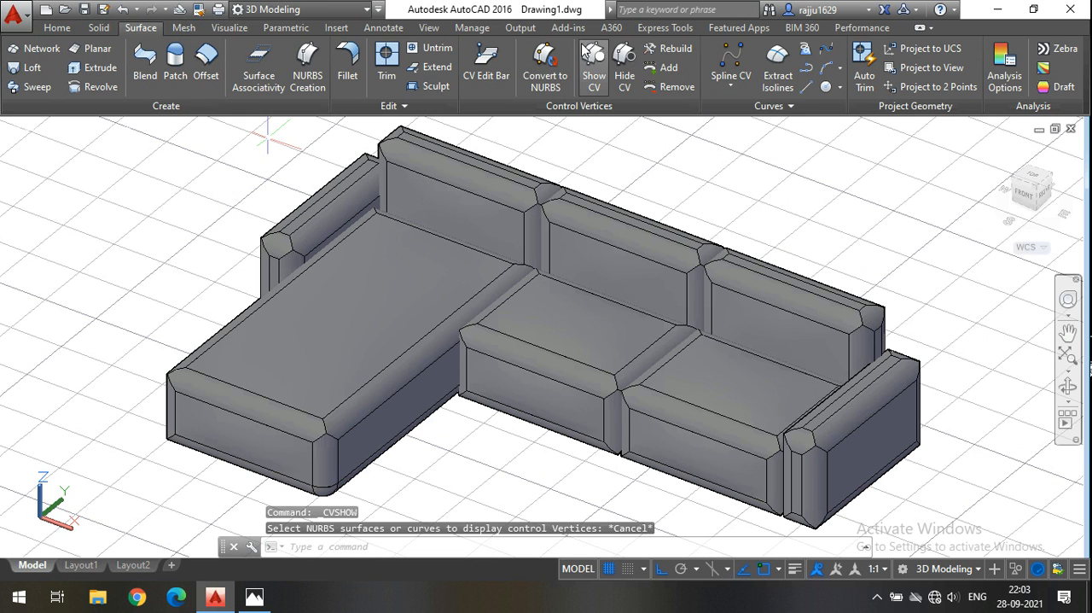
{"action": "left_click", "coordinate": [621, 75]}
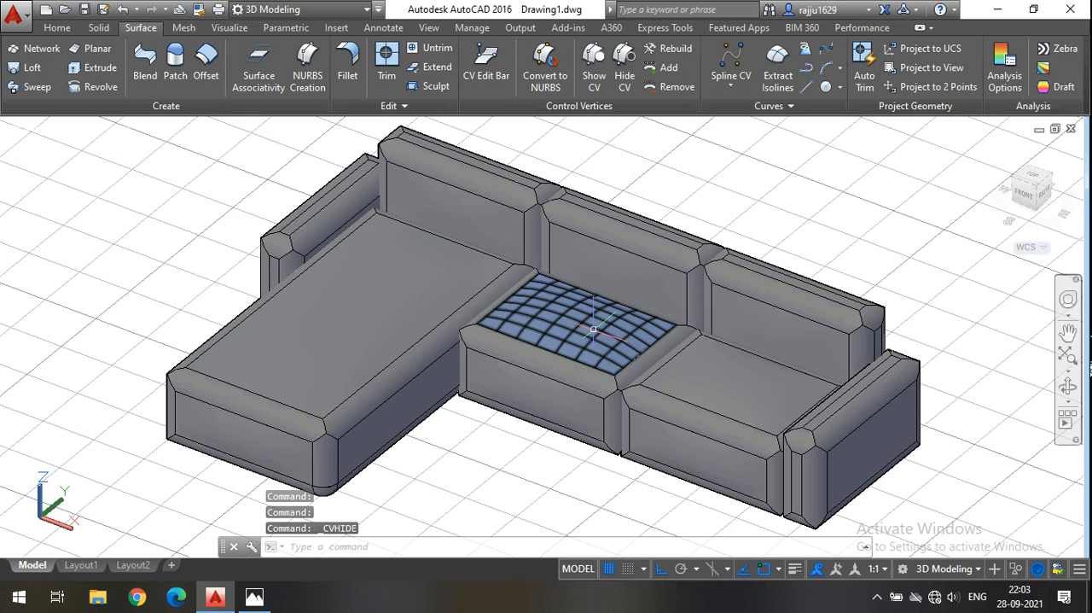
{"action": "left_click", "coordinate": [58, 28]}
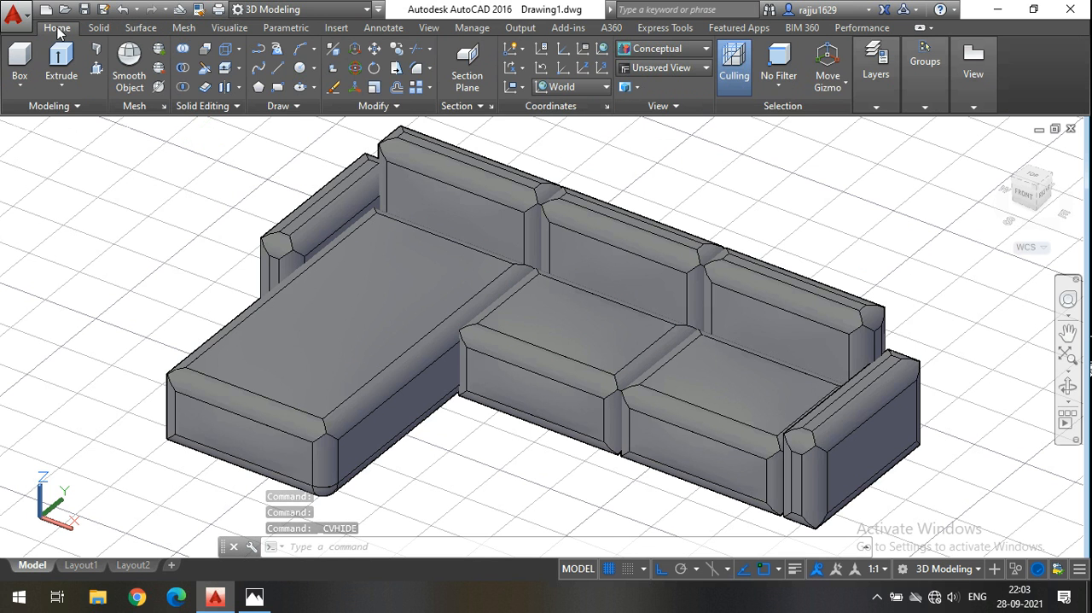
{"action": "left_click", "coordinate": [790, 89]}
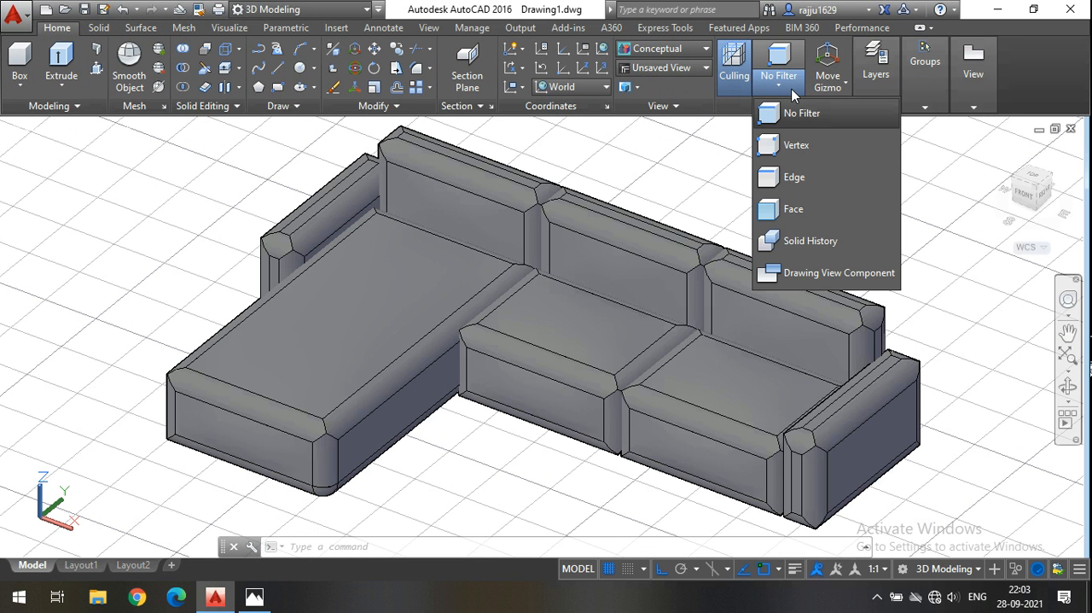
{"action": "left_click", "coordinate": [792, 115]}
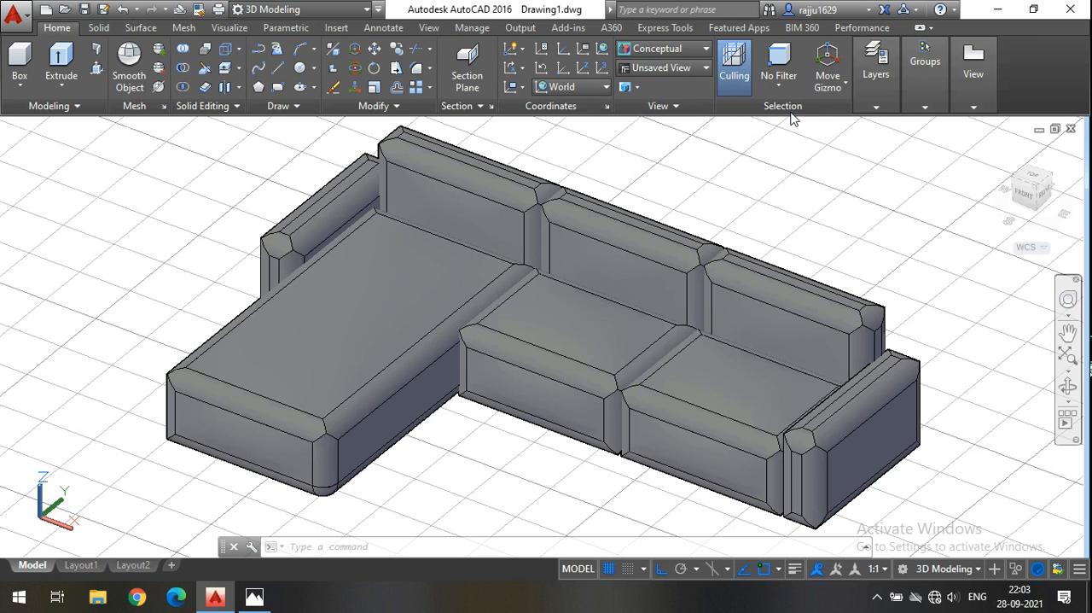
Open the Materials Browser and look through the document materials.
{"action": "left_click", "coordinate": [225, 29]}
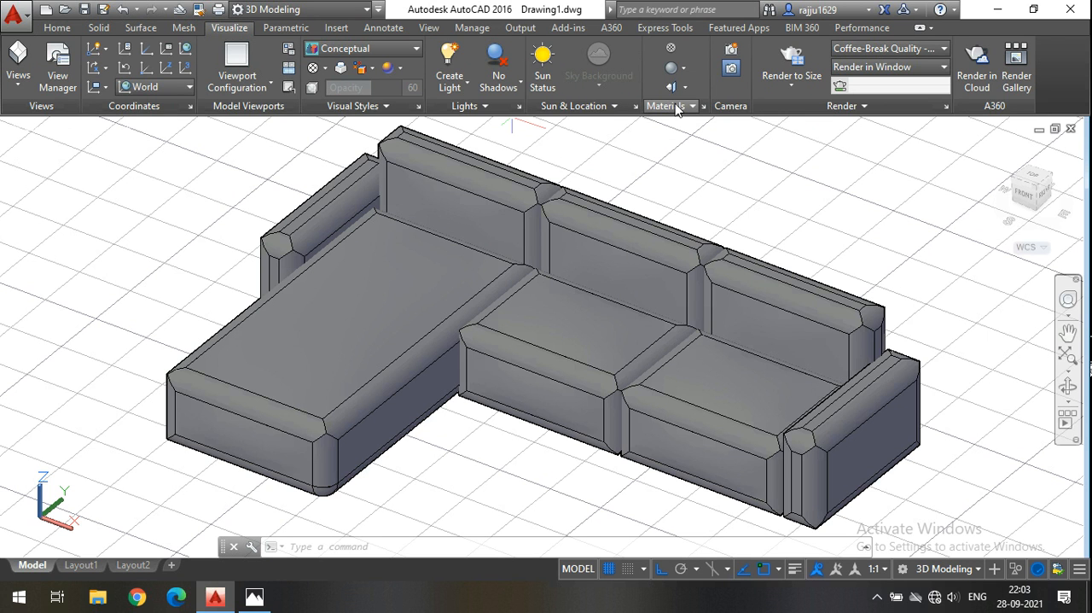
{"action": "left_click", "coordinate": [672, 52]}
{"action": "scroll", "coordinate": [888, 232], "scroll_direction": "up", "scroll_amount": 10}
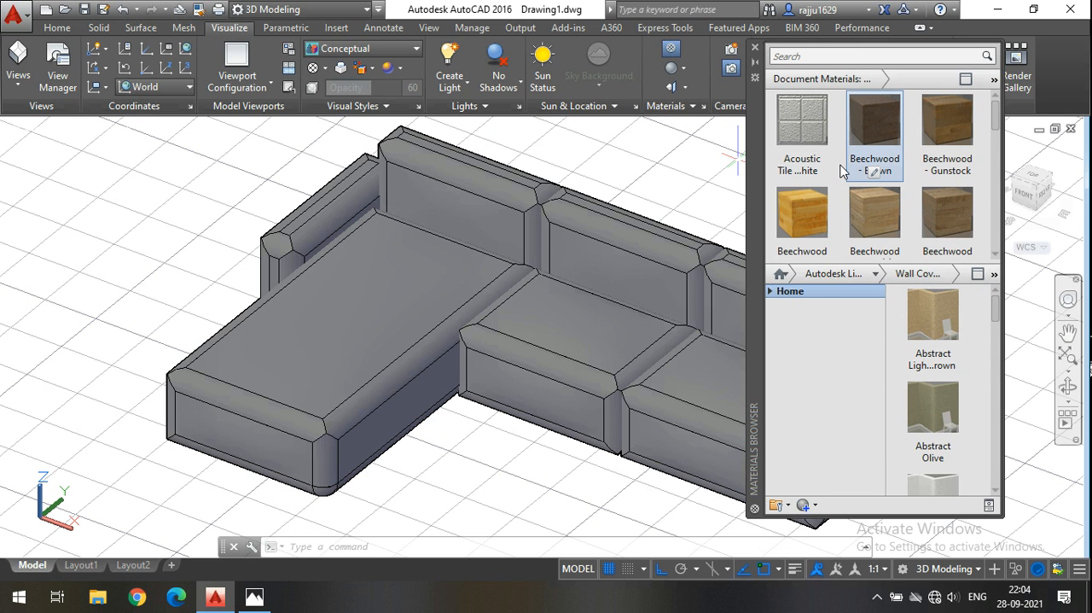
{"action": "scroll", "coordinate": [879, 205], "scroll_direction": "down", "scroll_amount": 1}
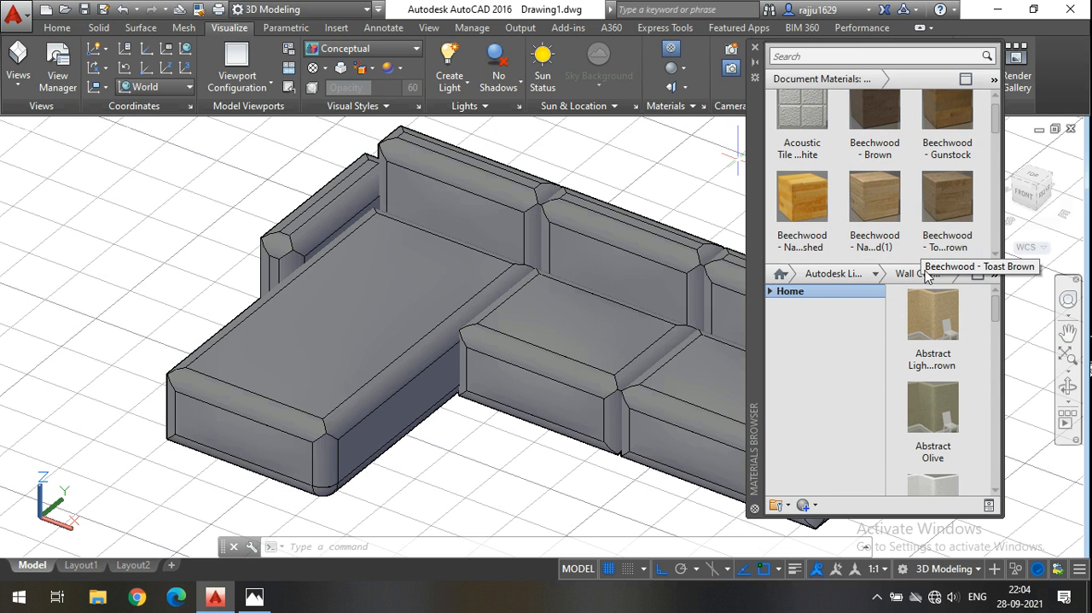
Show the Fabric category of the Autodesk Library and look through its materials.
{"action": "left_click", "coordinate": [875, 274]}
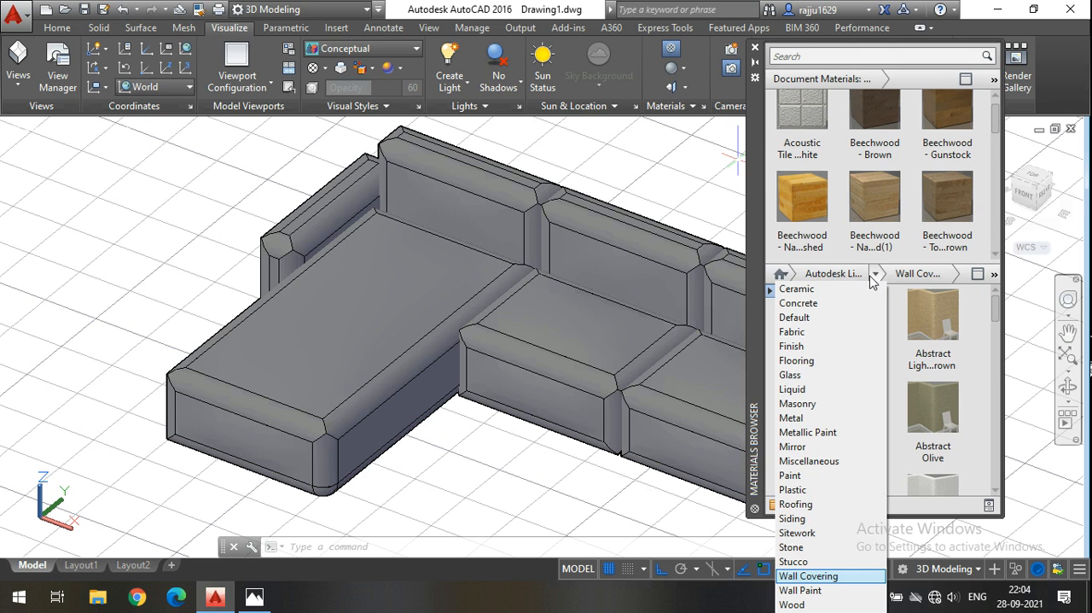
{"action": "left_click", "coordinate": [834, 274]}
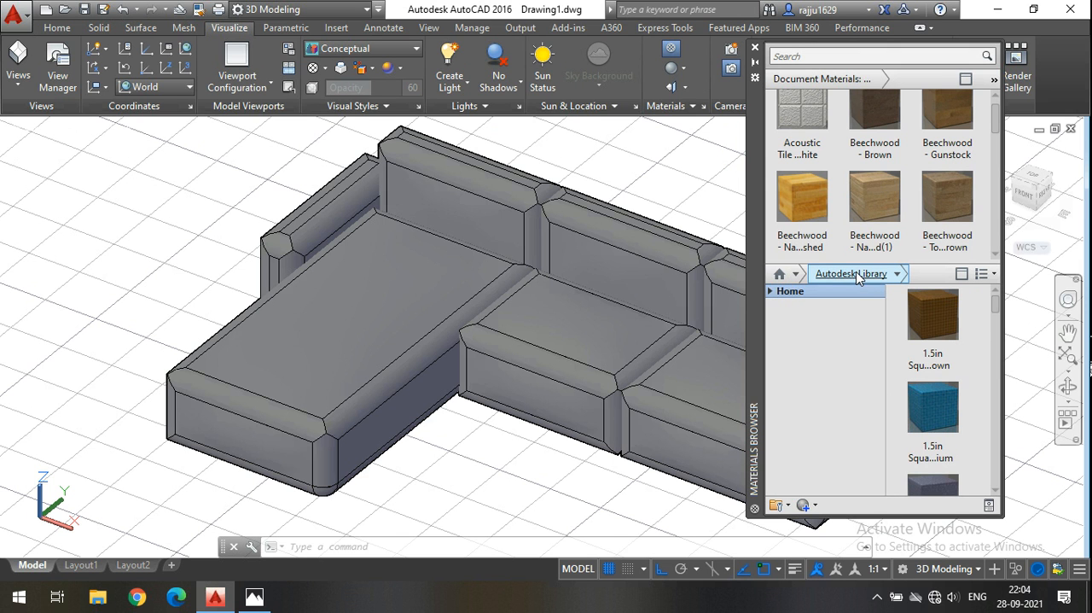
{"action": "left_click", "coordinate": [782, 296]}
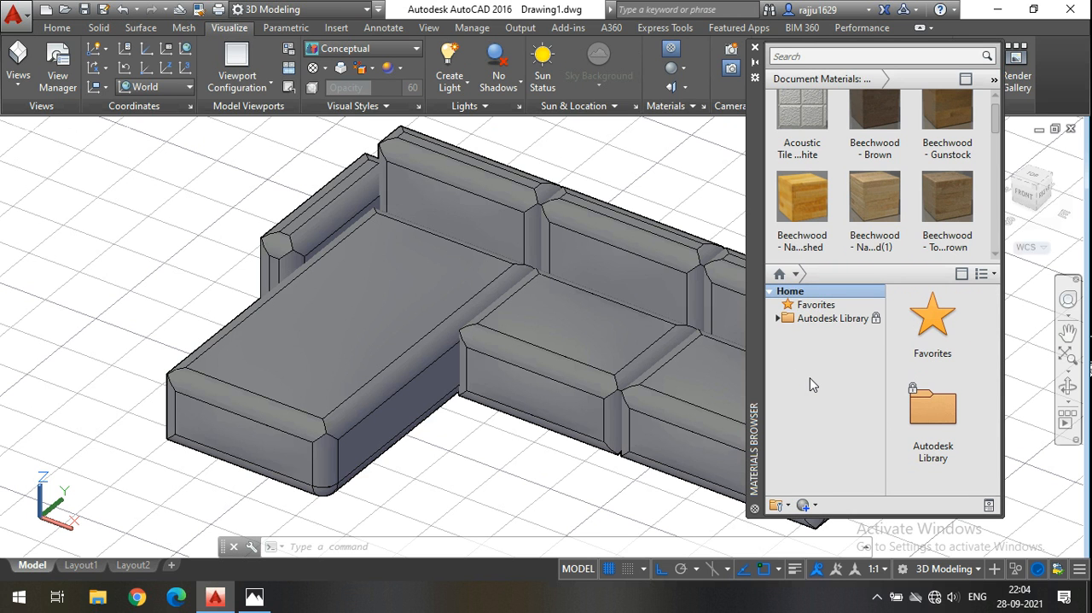
{"action": "left_click", "coordinate": [876, 318]}
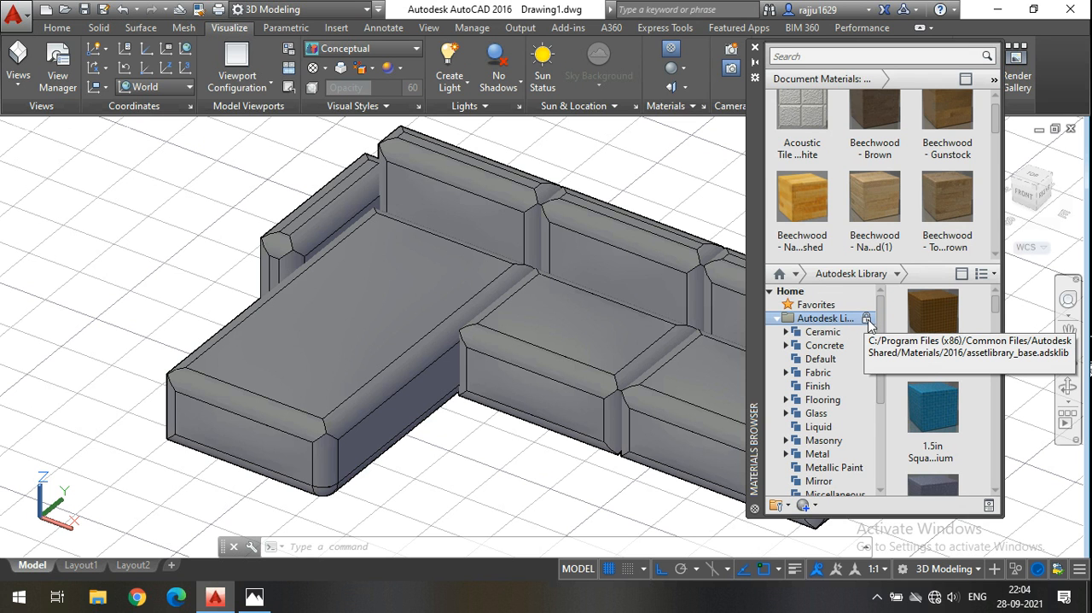
{"action": "scroll", "coordinate": [810, 359], "scroll_direction": "down", "scroll_amount": 1}
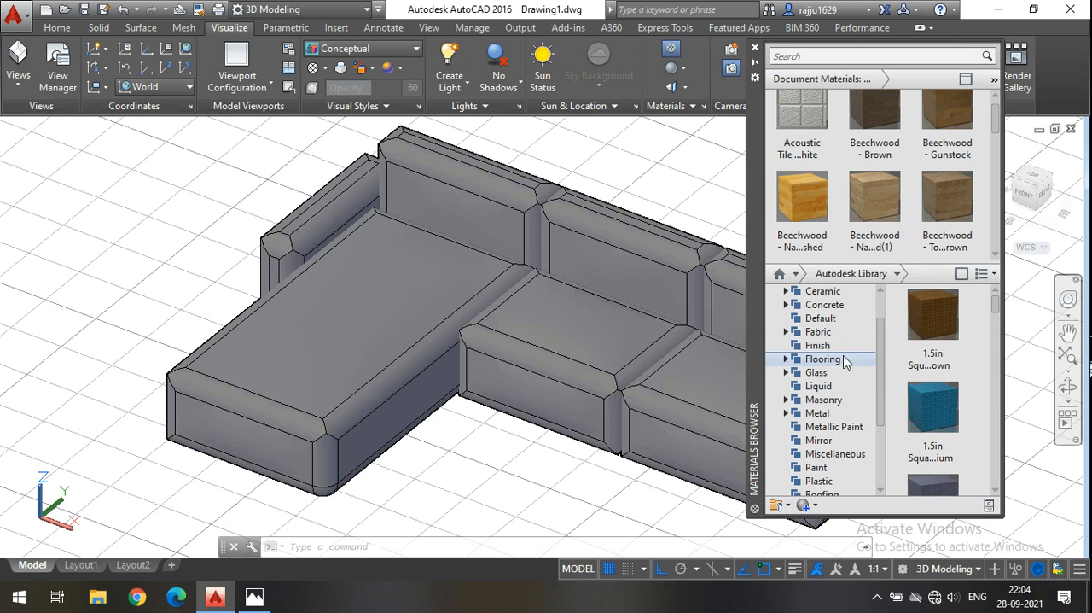
{"action": "left_click_drag", "start_coordinate": [933, 406], "coordinate": [807, 345]}
{"action": "left_click", "coordinate": [803, 333]}
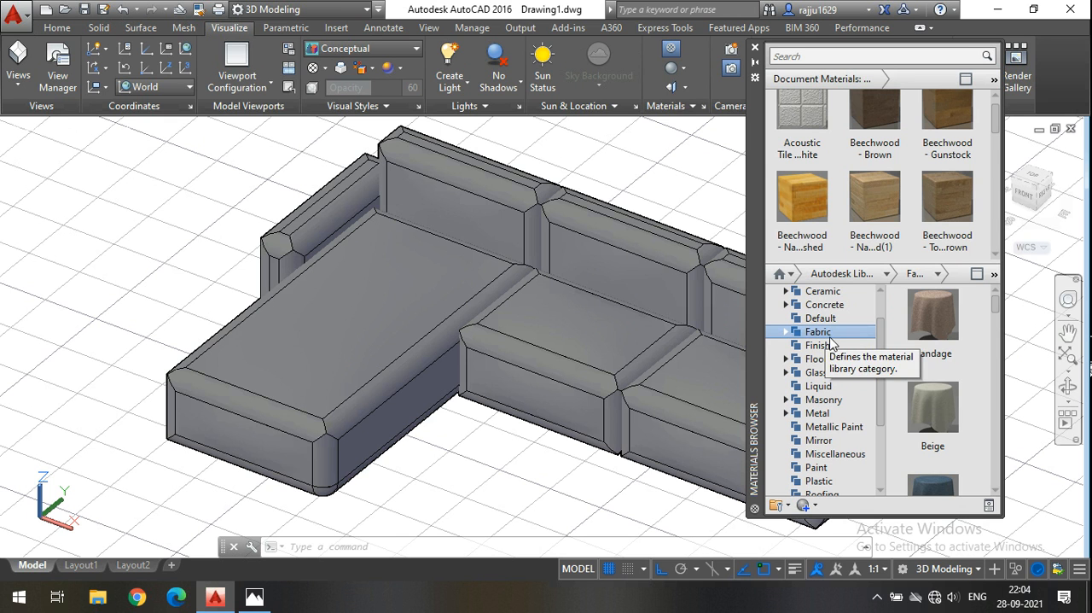
{"action": "scroll", "coordinate": [947, 401], "scroll_direction": "down", "scroll_amount": 8}
{"action": "scroll", "coordinate": [953, 443], "scroll_direction": "down", "scroll_amount": 8}
{"action": "scroll", "coordinate": [954, 442], "scroll_direction": "down", "scroll_amount": 5}
{"action": "scroll", "coordinate": [995, 368], "scroll_direction": "up", "scroll_amount": 8}
{"action": "scroll", "coordinate": [965, 380], "scroll_direction": "up", "scroll_amount": 5}
{"action": "scroll", "coordinate": [953, 365], "scroll_direction": "up", "scroll_amount": 5}
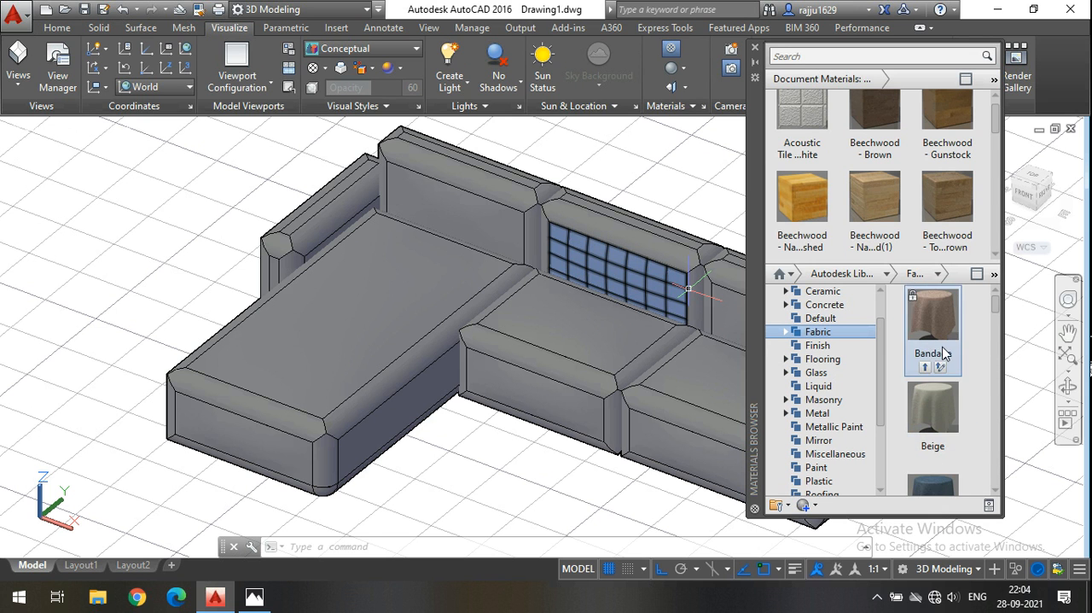
Select the entire L-shaped sofa with a crossing window.
{"action": "scroll", "coordinate": [417, 400], "scroll_direction": "down", "scroll_amount": 3}
{"action": "scroll", "coordinate": [350, 381], "scroll_direction": "down", "scroll_amount": 2}
{"action": "scroll", "coordinate": [427, 361], "scroll_direction": "up", "scroll_amount": 6}
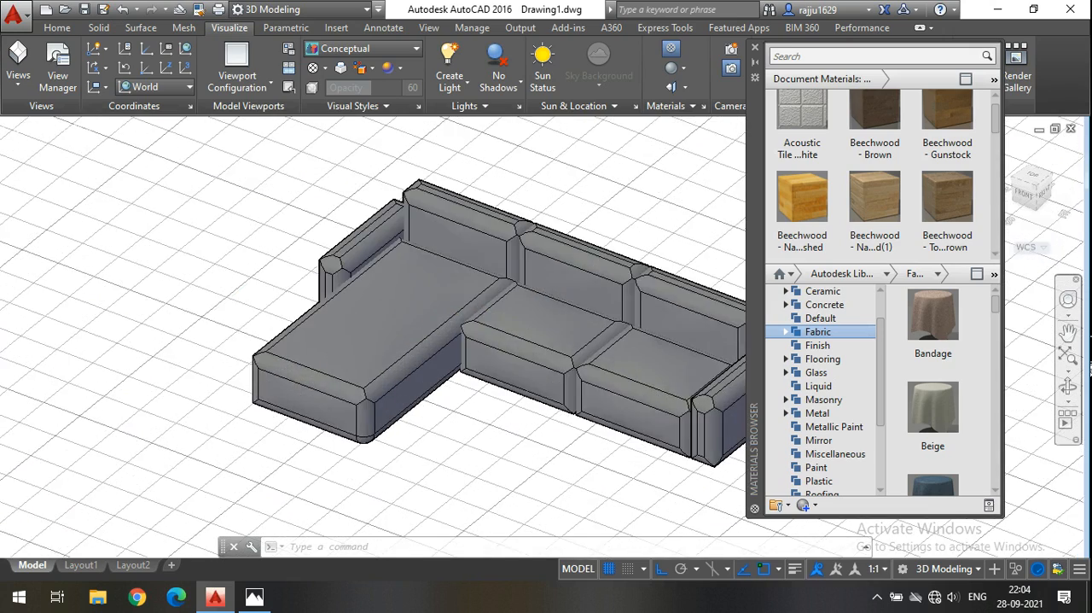
{"action": "scroll", "coordinate": [461, 401], "scroll_direction": "down", "scroll_amount": 6}
{"action": "left_click", "coordinate": [483, 416]}
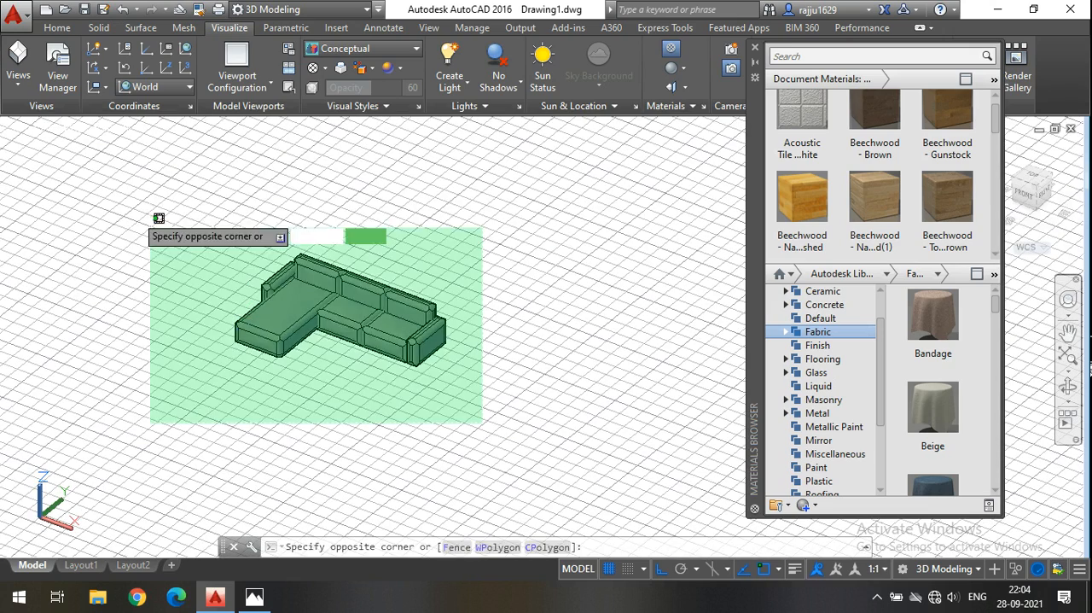
{"action": "left_click", "coordinate": [117, 193]}
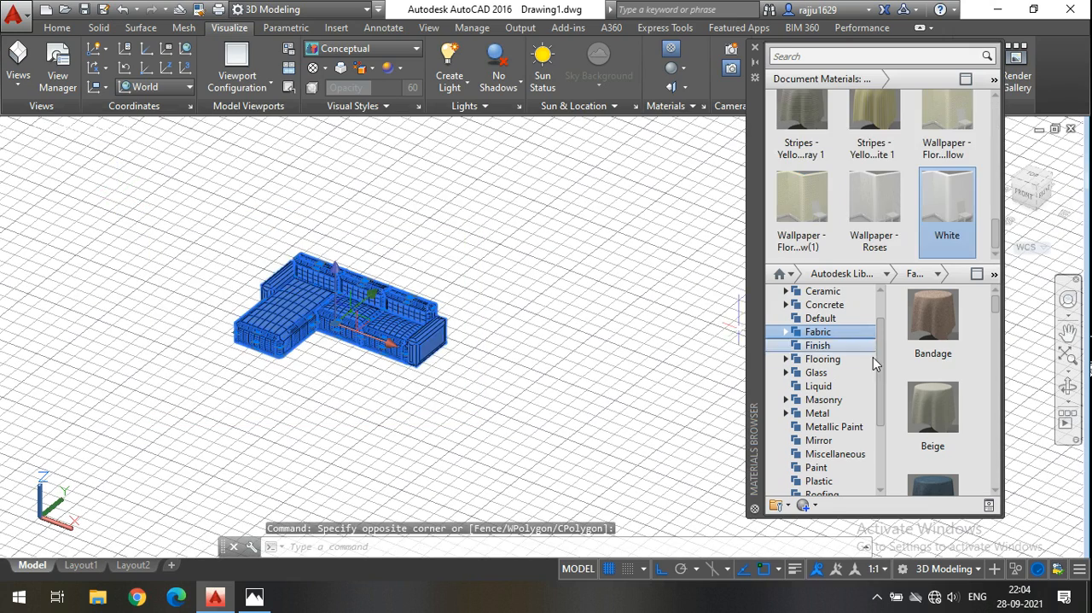
Look through the library fabrics and the document materials for a suitable sofa upholstery.
{"action": "scroll", "coordinate": [896, 421], "scroll_direction": "down", "scroll_amount": 3}
{"action": "scroll", "coordinate": [946, 384], "scroll_direction": "up", "scroll_amount": 4}
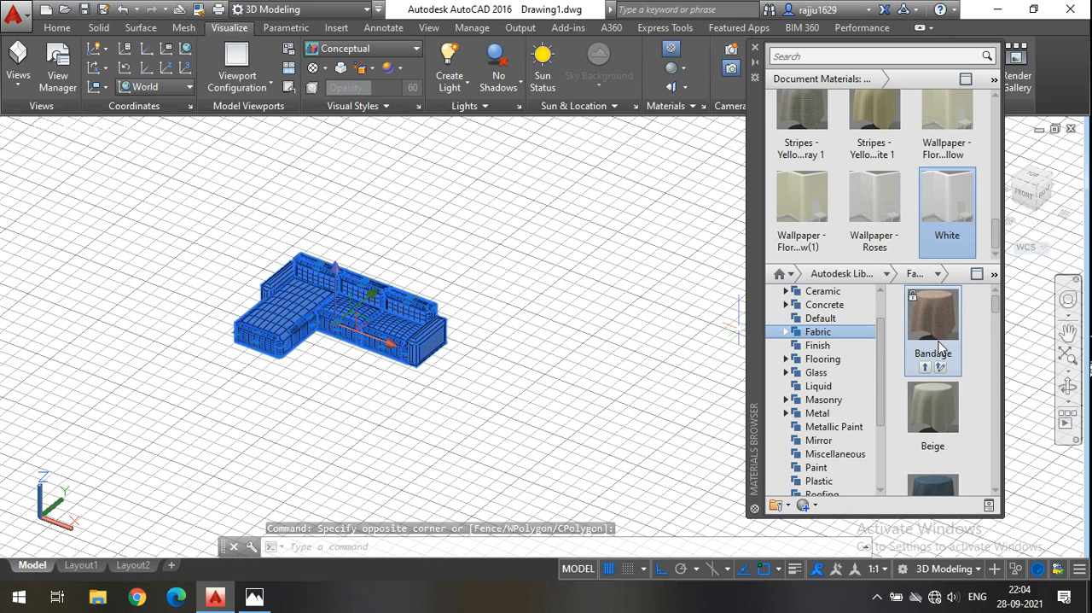
{"action": "scroll", "coordinate": [946, 384], "scroll_direction": "down", "scroll_amount": 2}
{"action": "scroll", "coordinate": [946, 384], "scroll_direction": "up", "scroll_amount": 2}
{"action": "scroll", "coordinate": [946, 384], "scroll_direction": "down", "scroll_amount": 2}
{"action": "scroll", "coordinate": [943, 380], "scroll_direction": "up", "scroll_amount": 2}
{"action": "scroll", "coordinate": [824, 182], "scroll_direction": "up", "scroll_amount": 3}
{"action": "scroll", "coordinate": [825, 182], "scroll_direction": "up", "scroll_amount": 5}
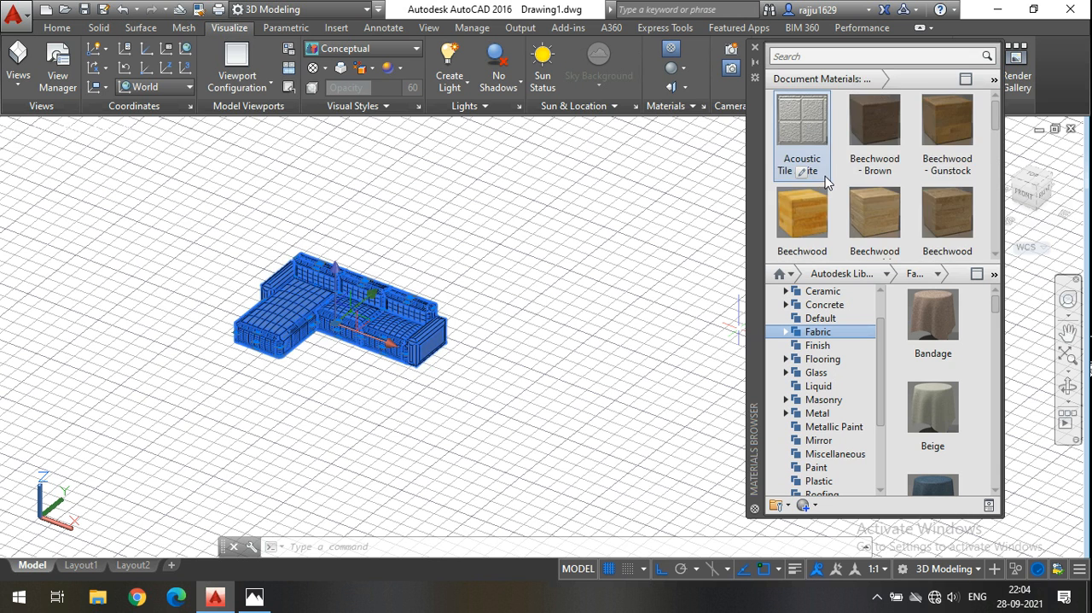
{"action": "scroll", "coordinate": [827, 180], "scroll_direction": "down", "scroll_amount": 5}
{"action": "scroll", "coordinate": [893, 185], "scroll_direction": "up", "scroll_amount": 5}
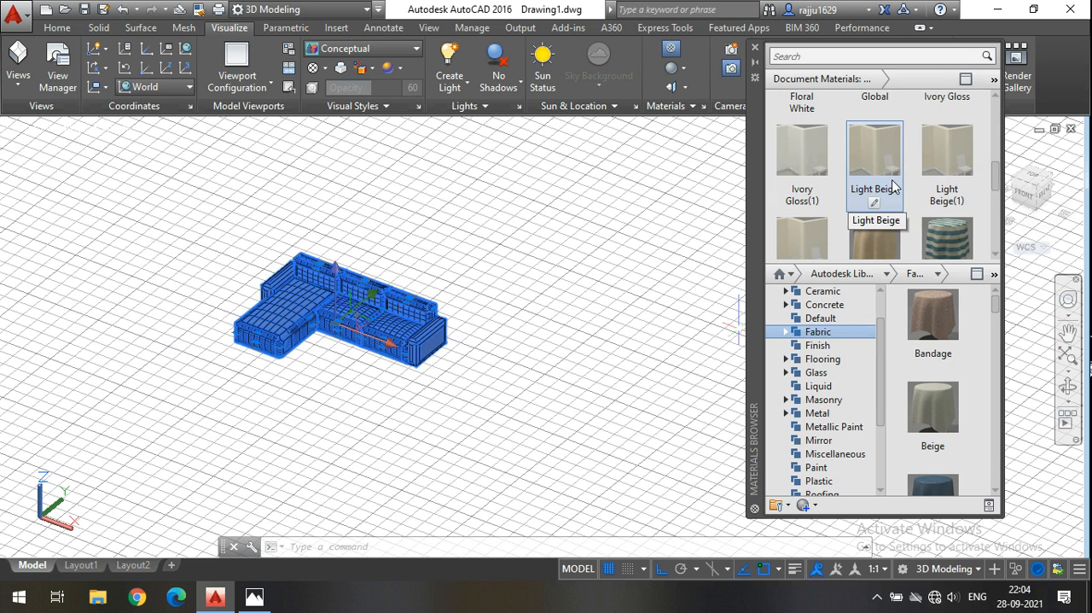
{"action": "scroll", "coordinate": [943, 128], "scroll_direction": "down", "scroll_amount": 5}
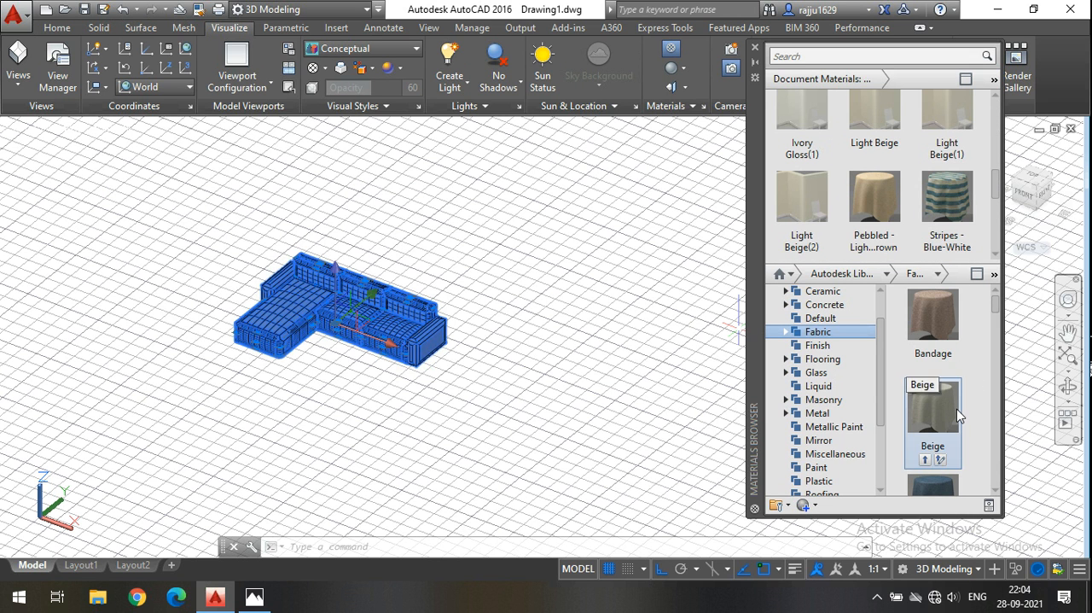
{"action": "scroll", "coordinate": [887, 204], "scroll_direction": "down", "scroll_amount": 3}
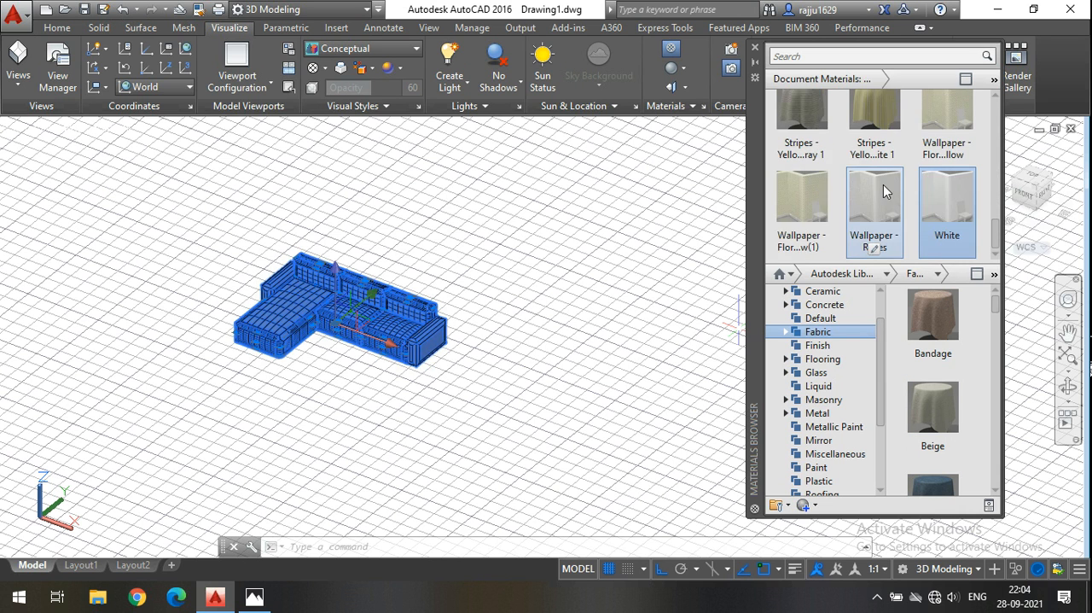
Apply the Blue fabric from the document materials to the selected sofa.
{"action": "scroll", "coordinate": [884, 191], "scroll_direction": "up", "scroll_amount": 5}
{"action": "scroll", "coordinate": [884, 191], "scroll_direction": "up", "scroll_amount": 2}
{"action": "scroll", "coordinate": [884, 191], "scroll_direction": "down", "scroll_amount": 3}
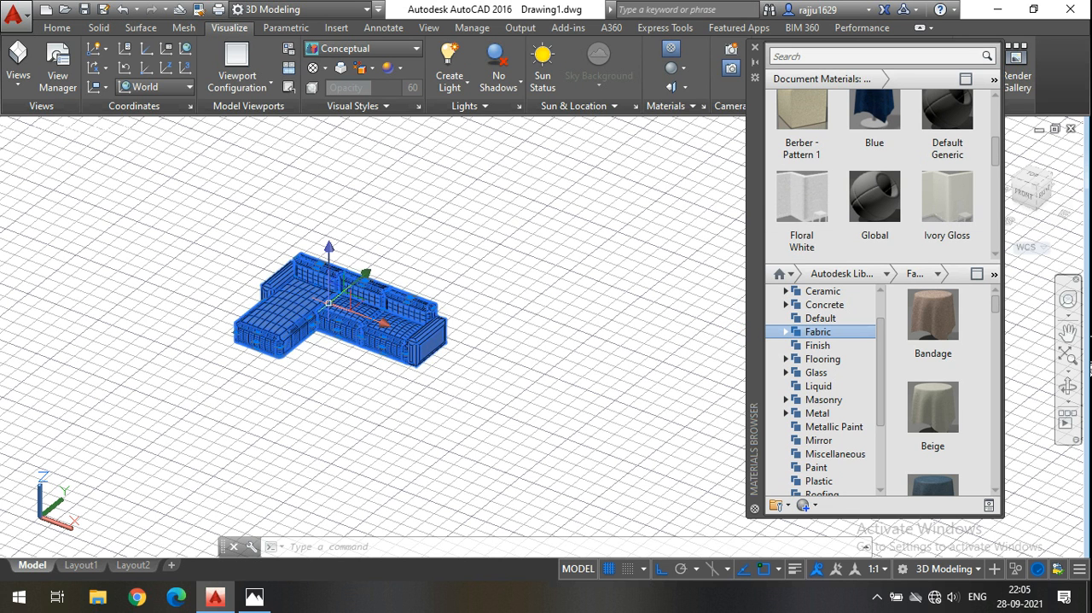
{"action": "left_click_drag", "start_coordinate": [884, 150], "coordinate": [299, 308]}
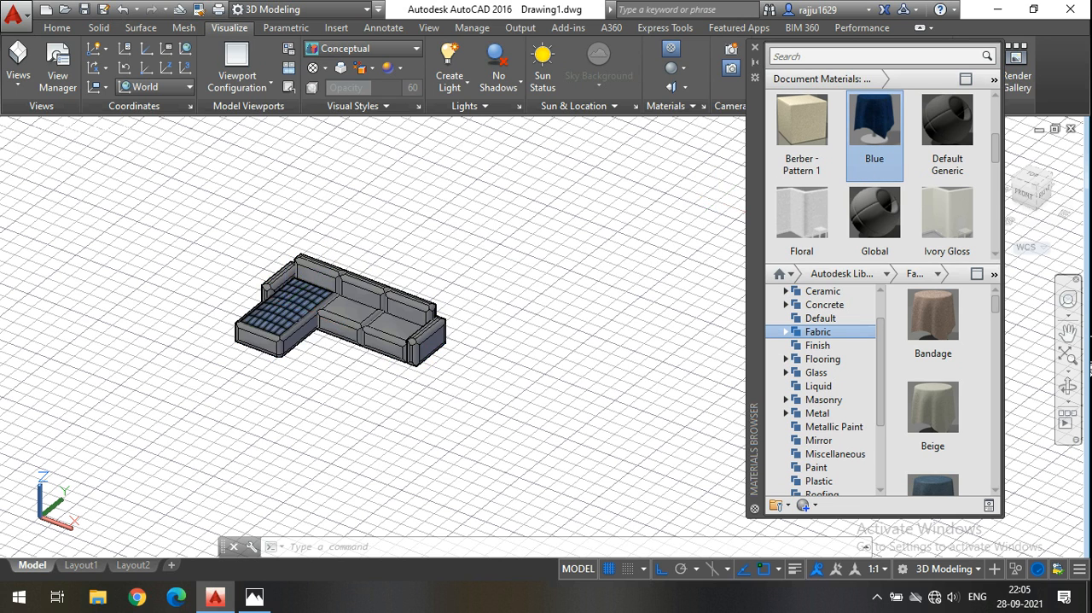
{"action": "scroll", "coordinate": [286, 301], "scroll_direction": "up", "scroll_amount": 5}
{"action": "scroll", "coordinate": [427, 256], "scroll_direction": "down", "scroll_amount": 2}
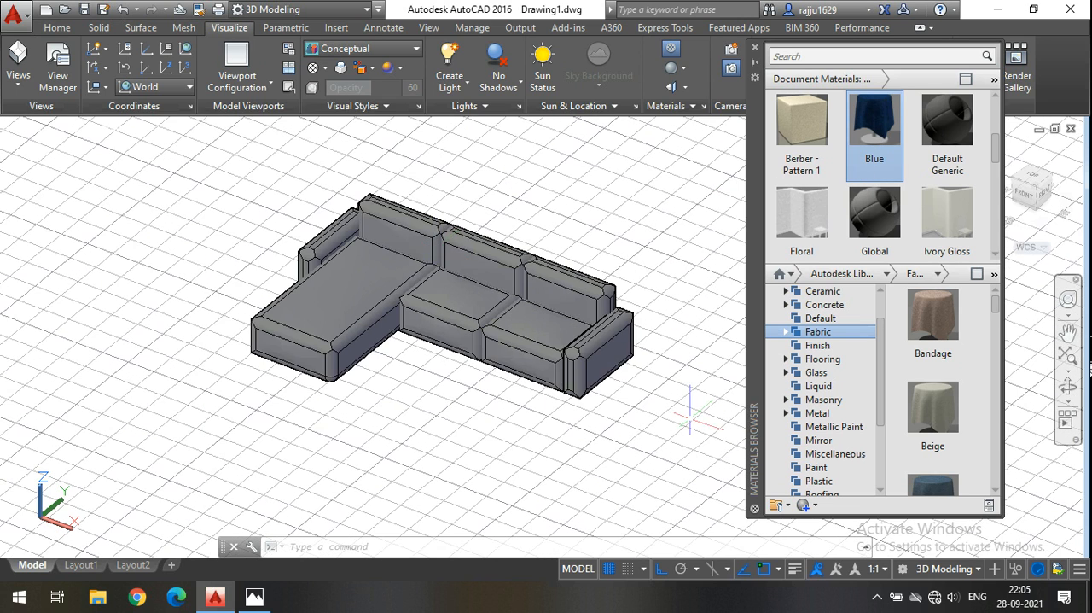
Select the entire L-shaped sofa with a crossing window and assign the Blue document material to it.
{"action": "left_click", "coordinate": [517, 319]}
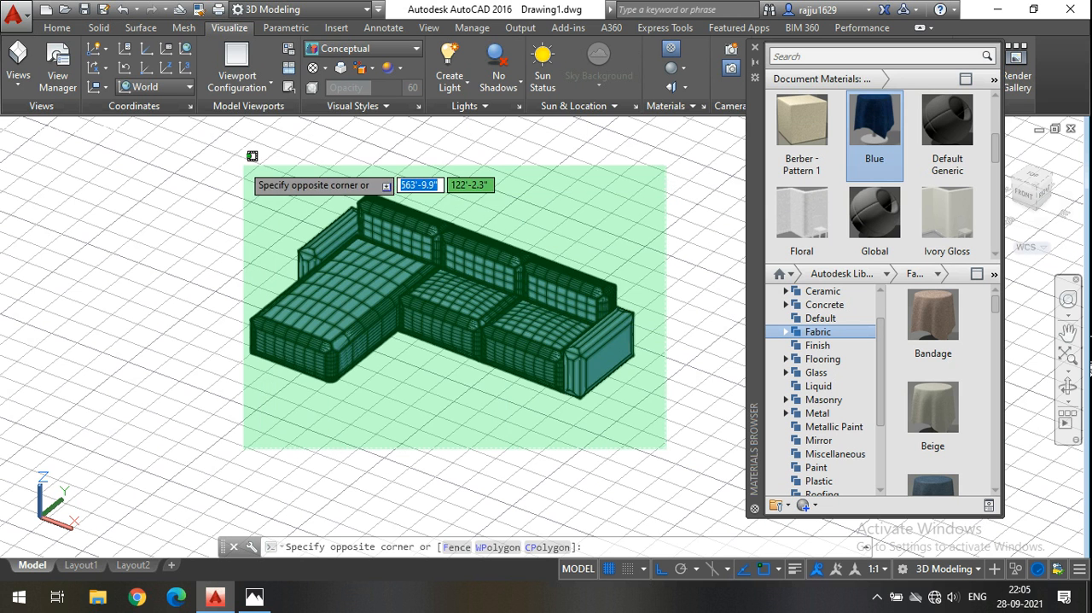
{"action": "left_click", "coordinate": [244, 162]}
{"action": "scroll", "coordinate": [906, 152], "scroll_direction": "up", "scroll_amount": 5}
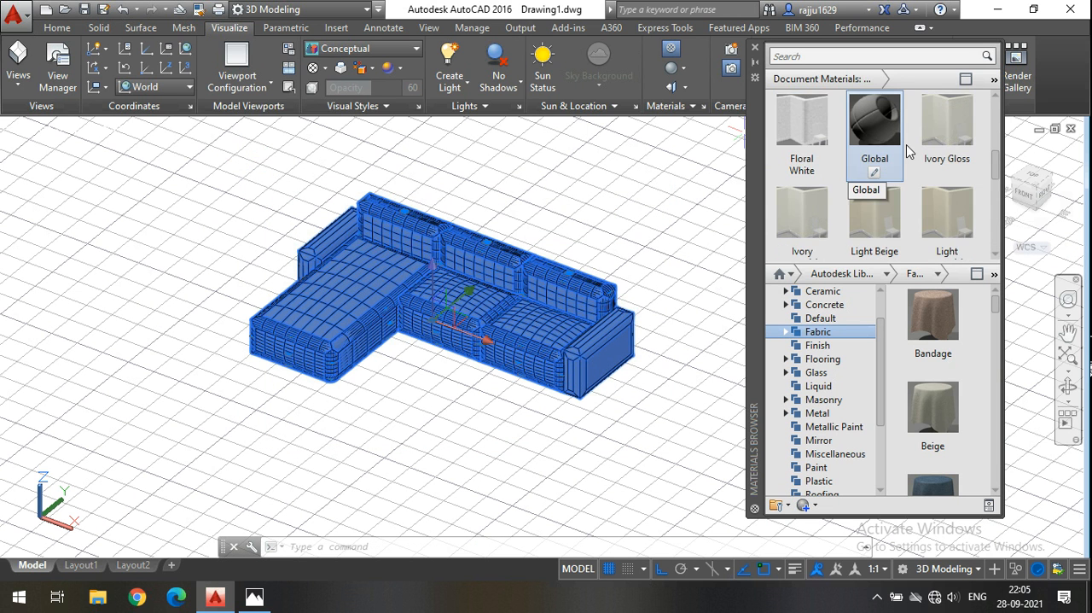
{"action": "scroll", "coordinate": [906, 152], "scroll_direction": "down", "scroll_amount": 4}
{"action": "scroll", "coordinate": [906, 152], "scroll_direction": "down", "scroll_amount": 1}
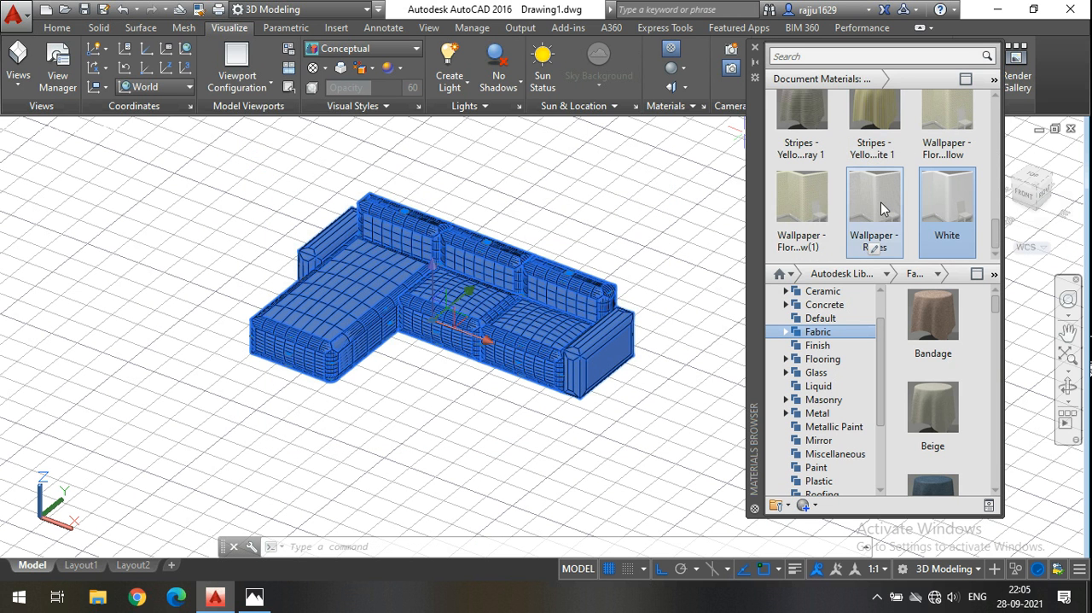
{"action": "scroll", "coordinate": [892, 179], "scroll_direction": "up", "scroll_amount": 10}
{"action": "scroll", "coordinate": [881, 201], "scroll_direction": "down", "scroll_amount": 2}
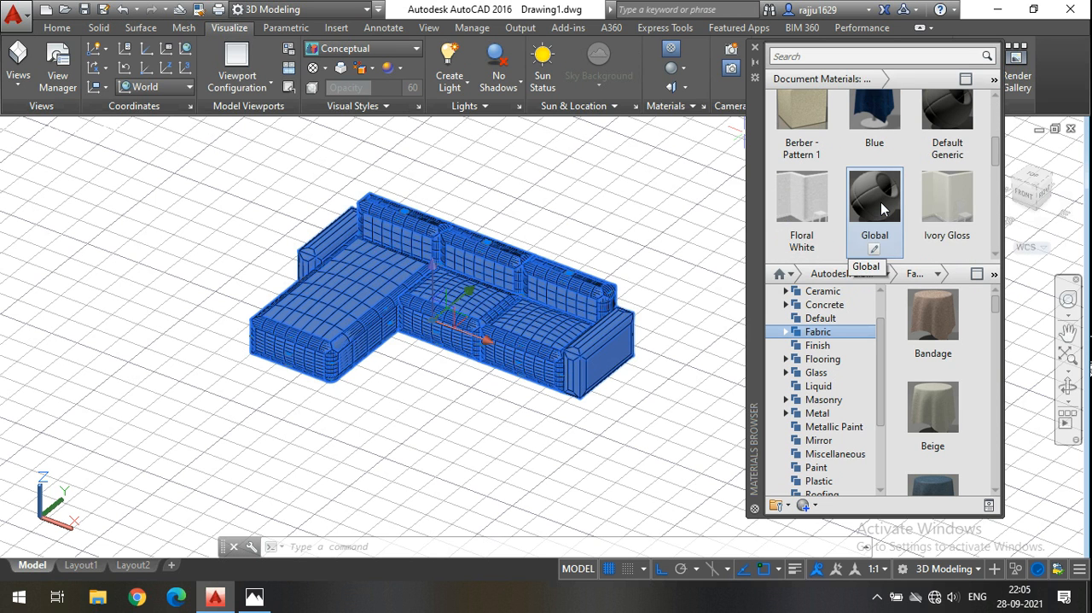
{"action": "right_click", "coordinate": [874, 139]}
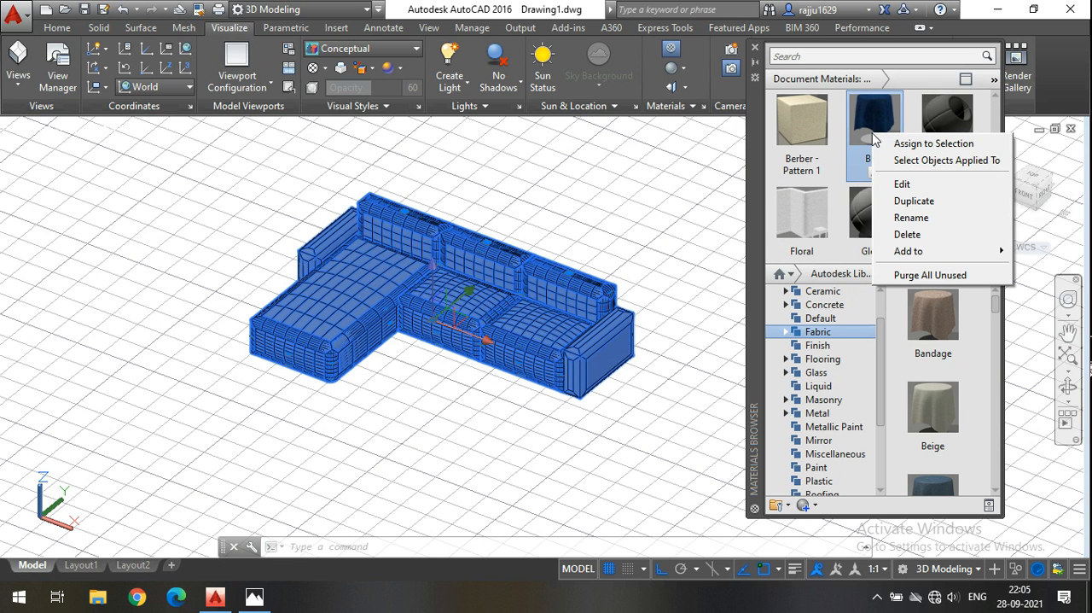
{"action": "left_click", "coordinate": [930, 145]}
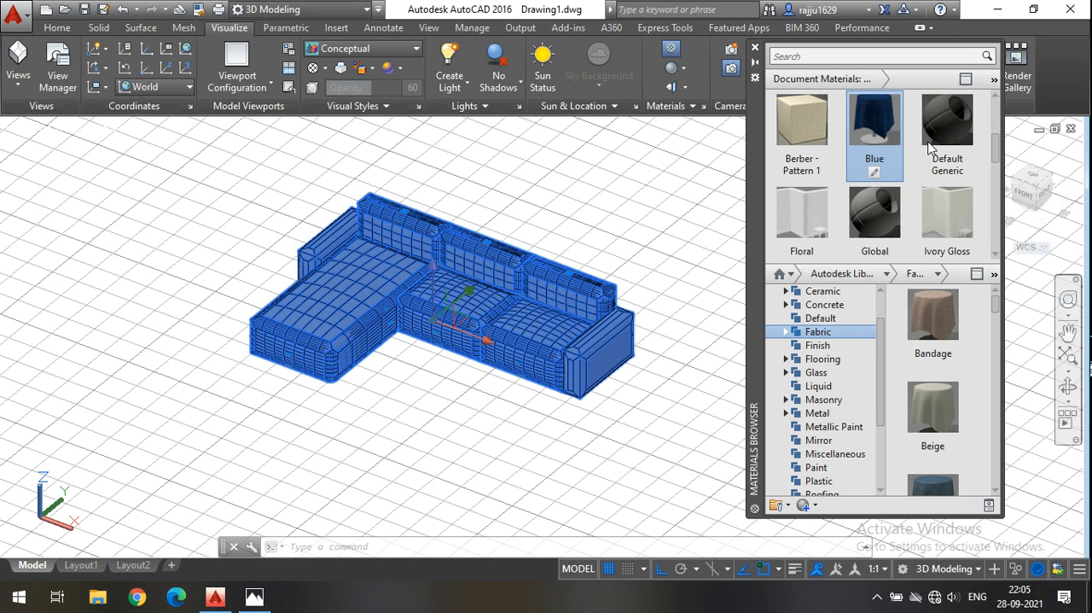
{"action": "key", "text": "Escape"}
Clear the selection and set the viewport's visual style to Realistic.
{"action": "left_click", "coordinate": [398, 274], "text": "ctrl"}
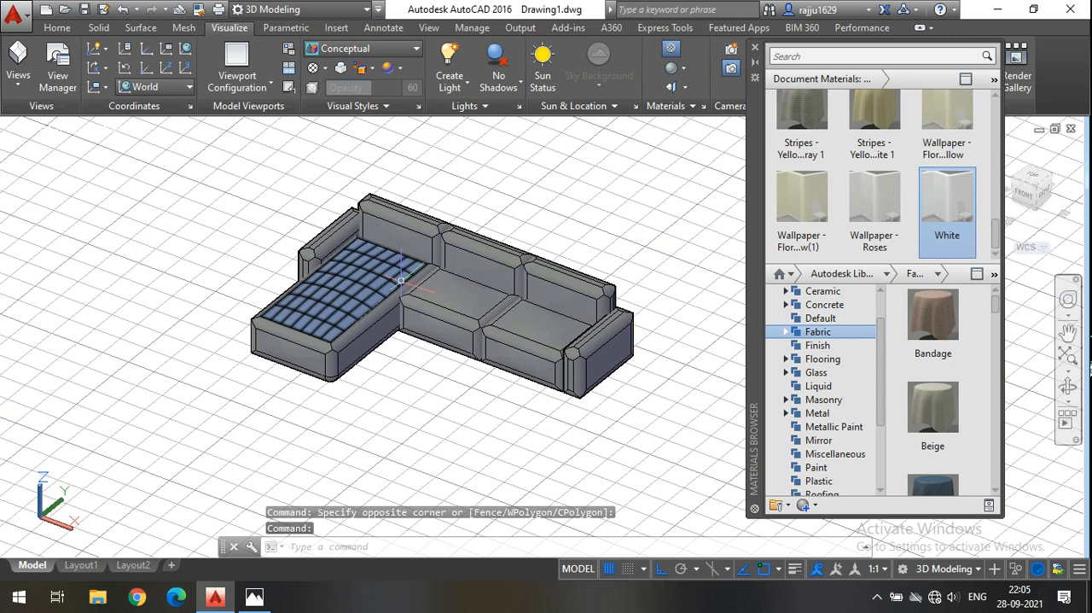
{"action": "key", "text": "Escape"}
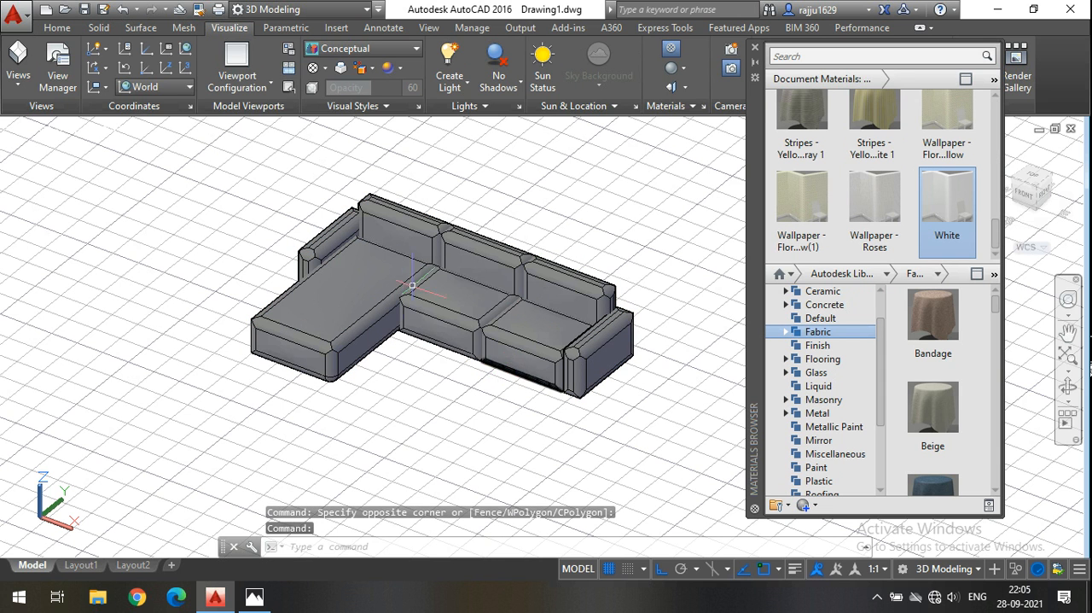
{"action": "left_click", "coordinate": [304, 307], "text": "ctrl"}
{"action": "key", "text": "Escape"}
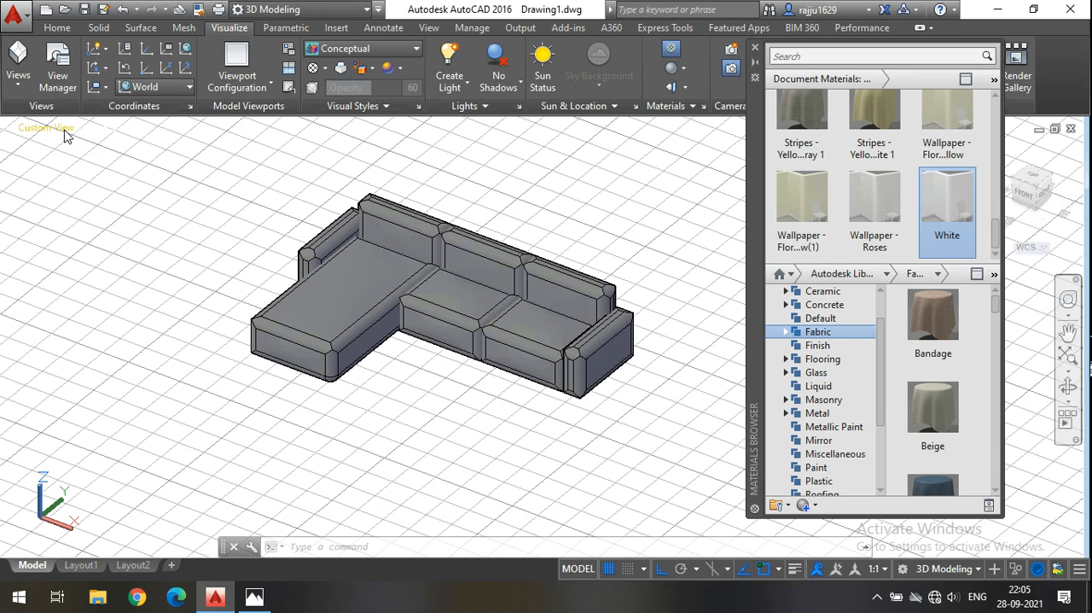
{"action": "left_click", "coordinate": [114, 136]}
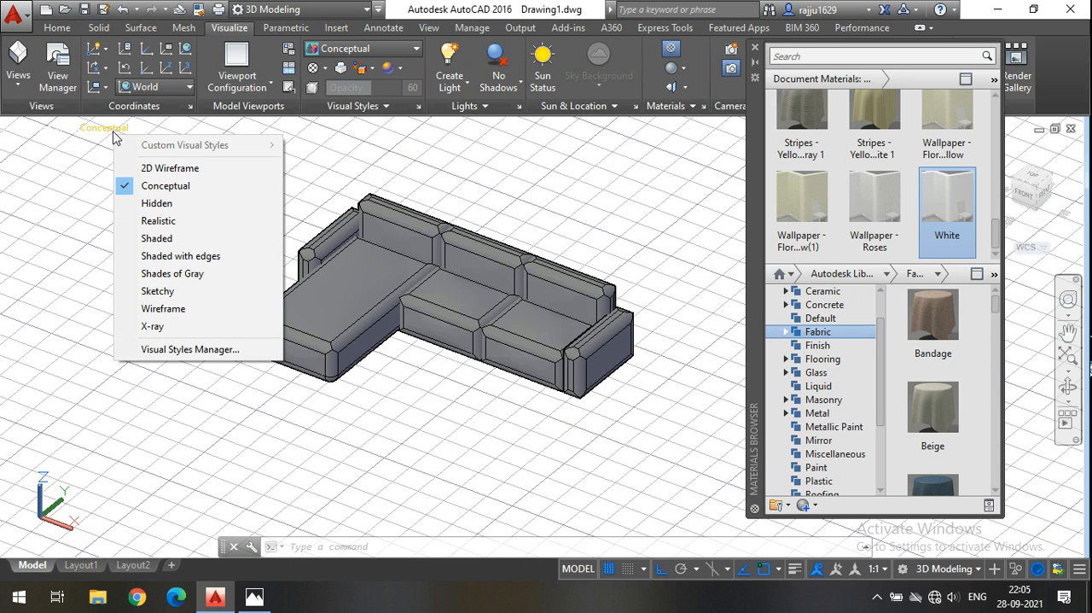
{"action": "left_click", "coordinate": [162, 225]}
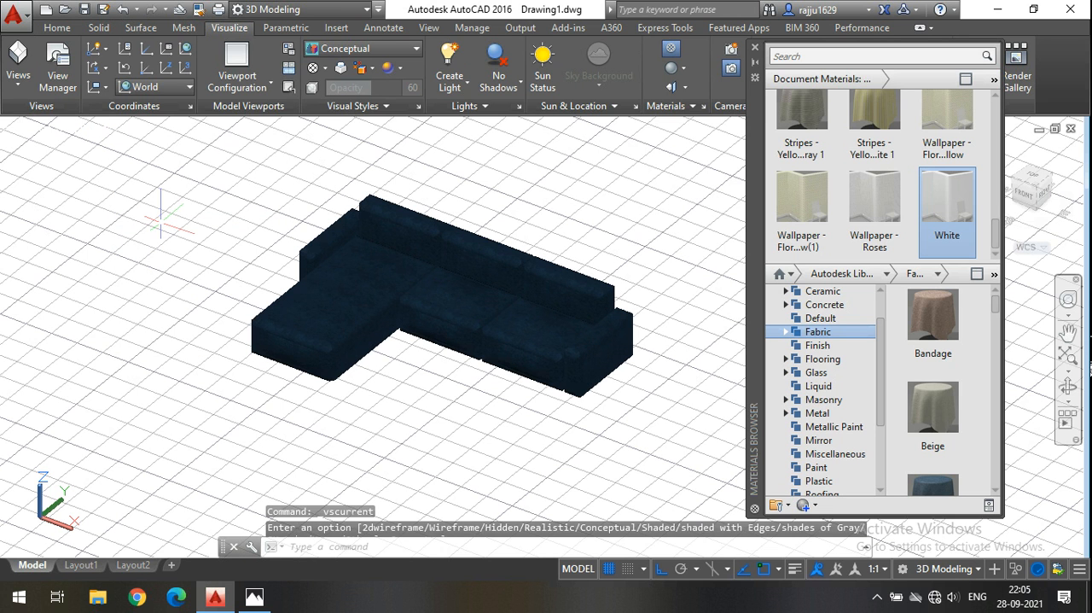
Switch the visual style to Conceptual and back to Realistic to compare the sofa's appearance.
{"action": "left_click", "coordinate": [76, 31]}
{"action": "left_click", "coordinate": [670, 49]}
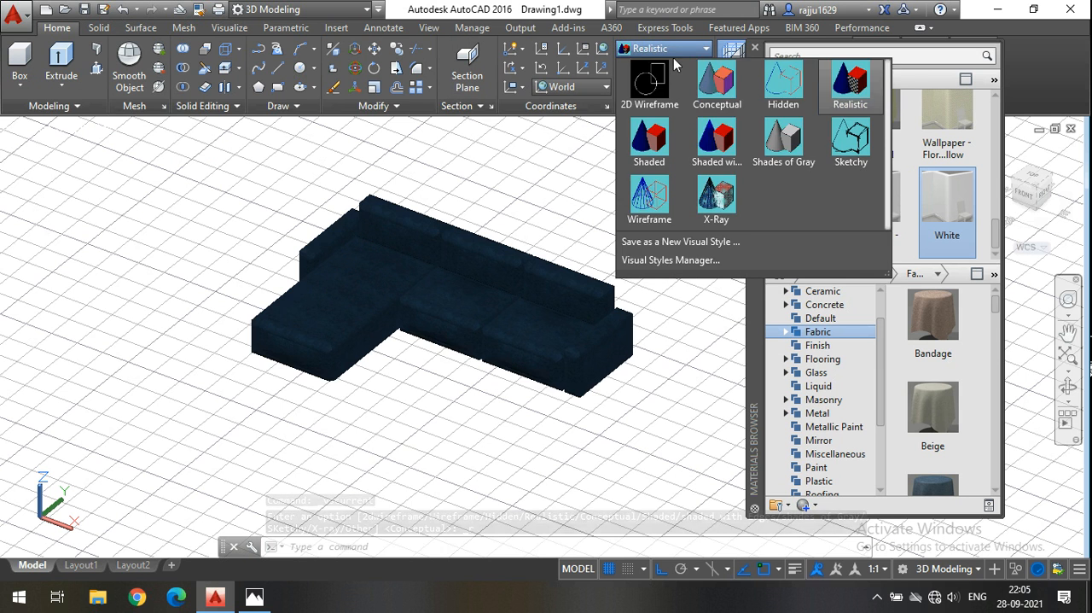
{"action": "left_click", "coordinate": [717, 81]}
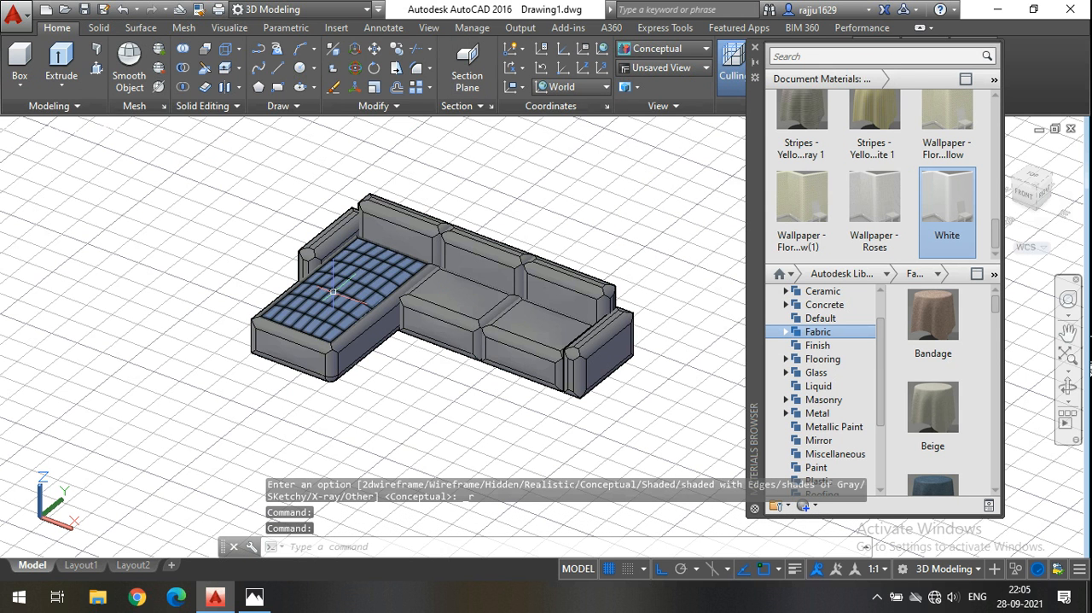
{"action": "left_click", "coordinate": [647, 49]}
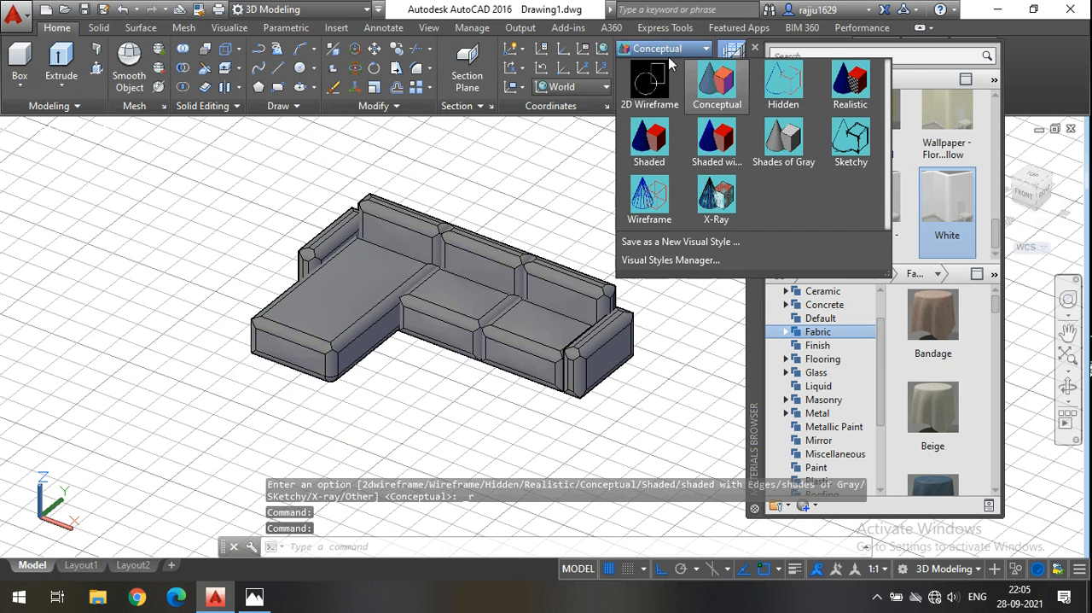
{"action": "left_click", "coordinate": [833, 94]}
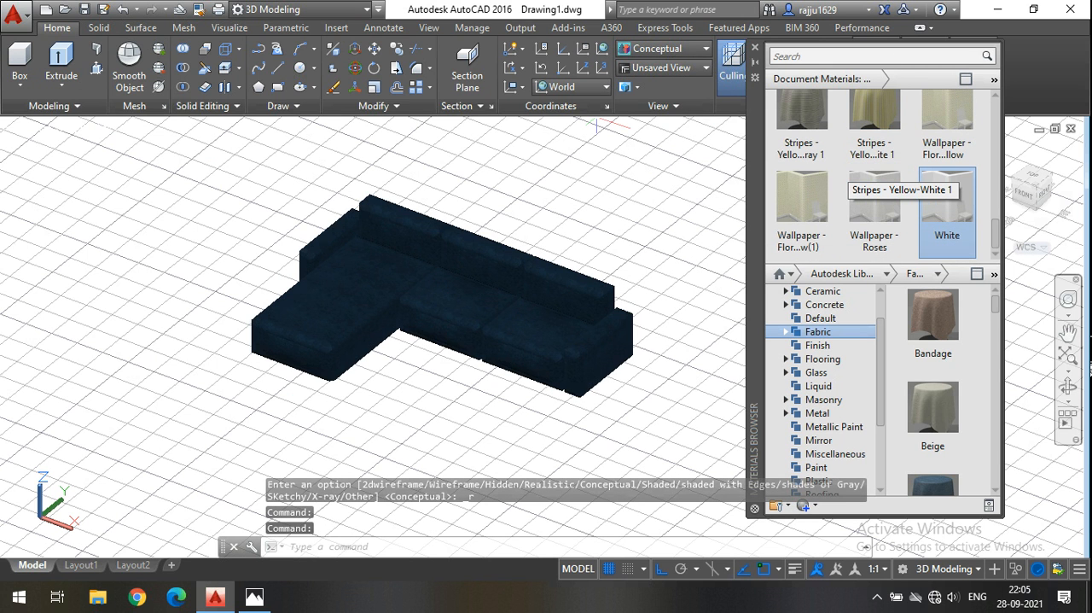
{"action": "key", "text": "Return"}
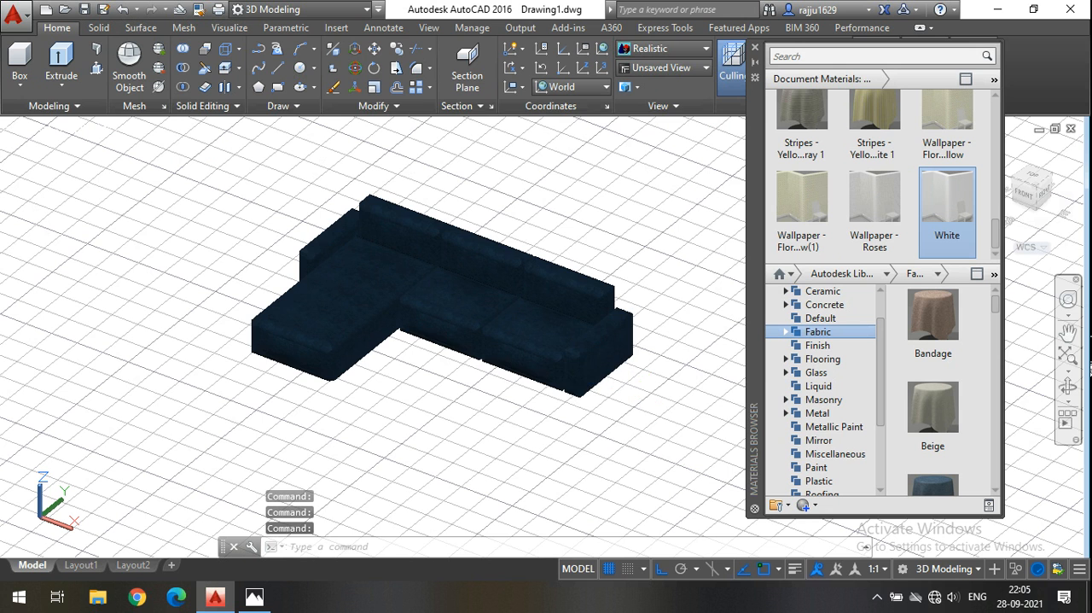
Select the whole sofa and assign the Bandage fabric from the Autodesk Library to it.
{"action": "left_click", "coordinate": [663, 483]}
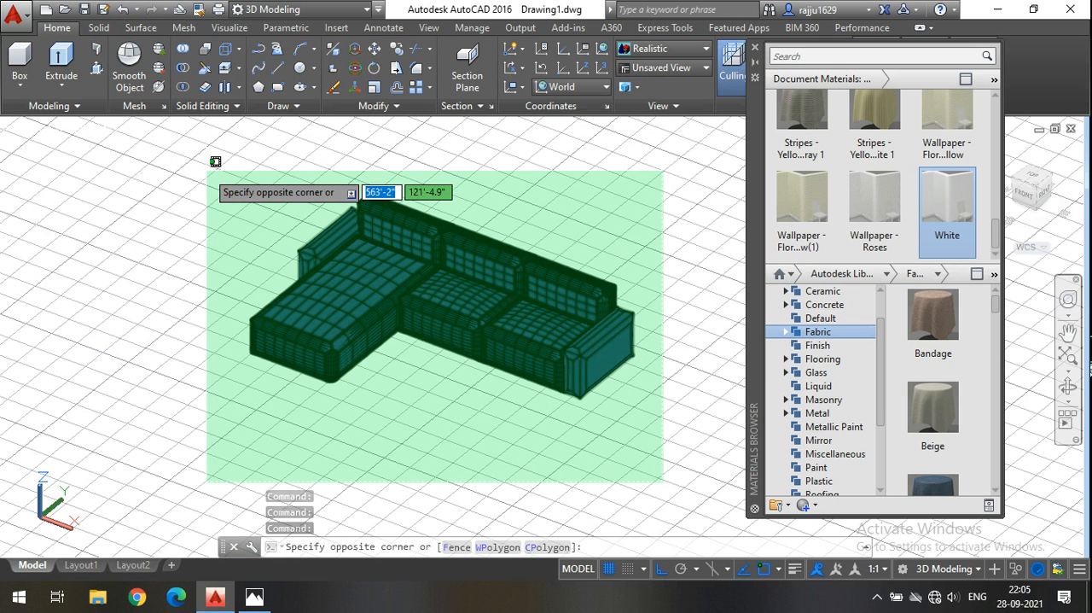
{"action": "left_click", "coordinate": [208, 171]}
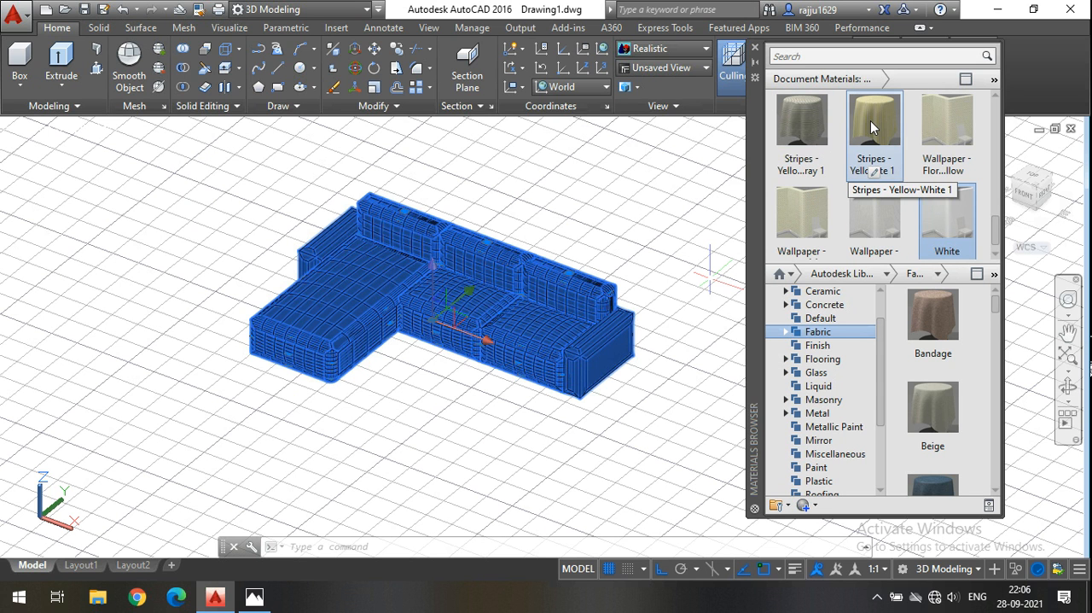
{"action": "right_click", "coordinate": [922, 315]}
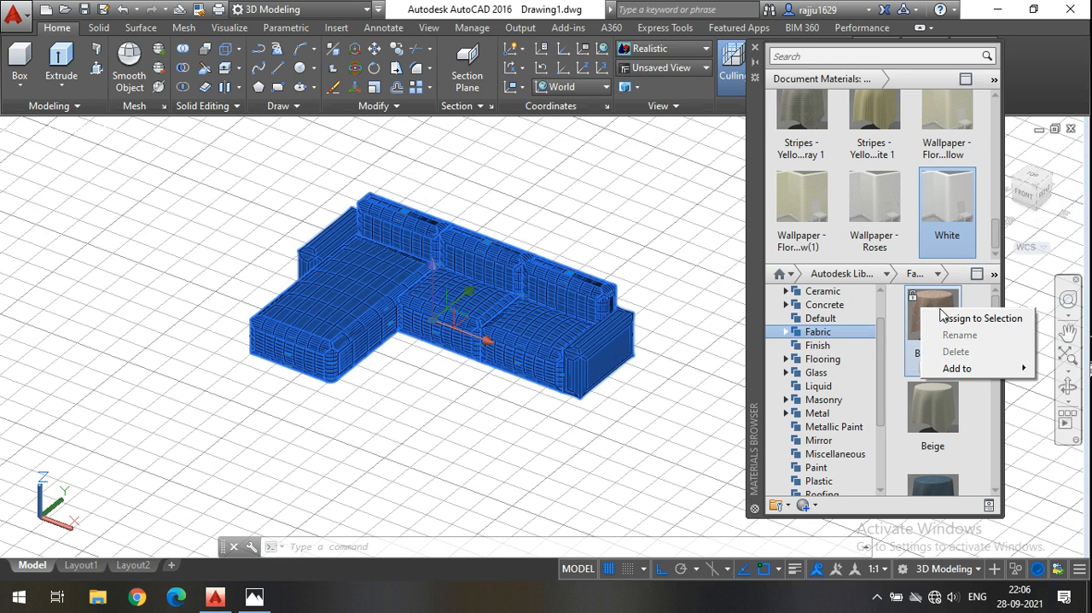
{"action": "left_click", "coordinate": [950, 313]}
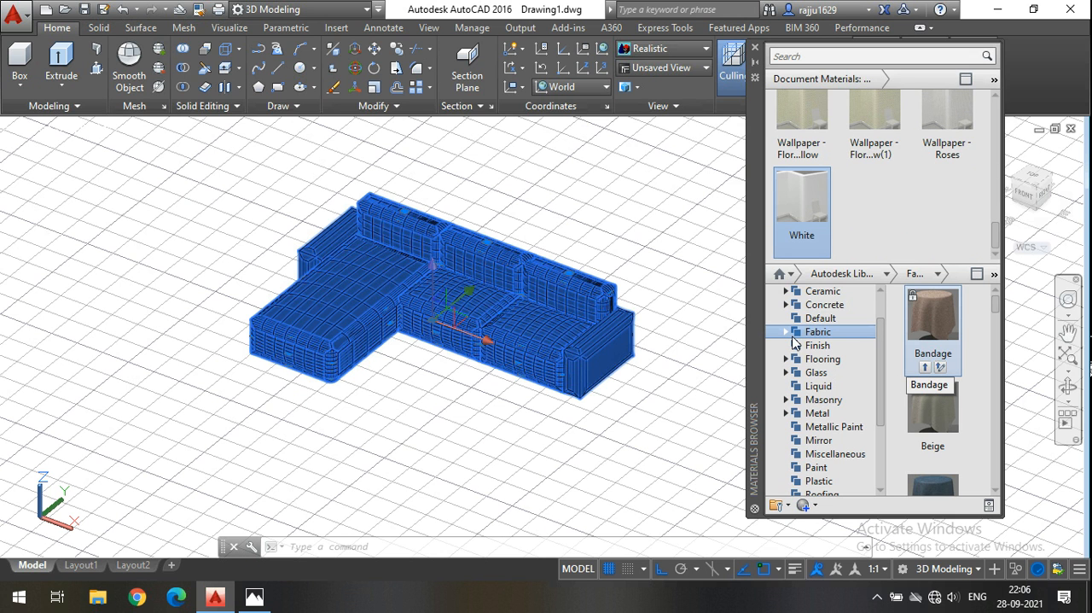
{"action": "left_click", "coordinate": [548, 440]}
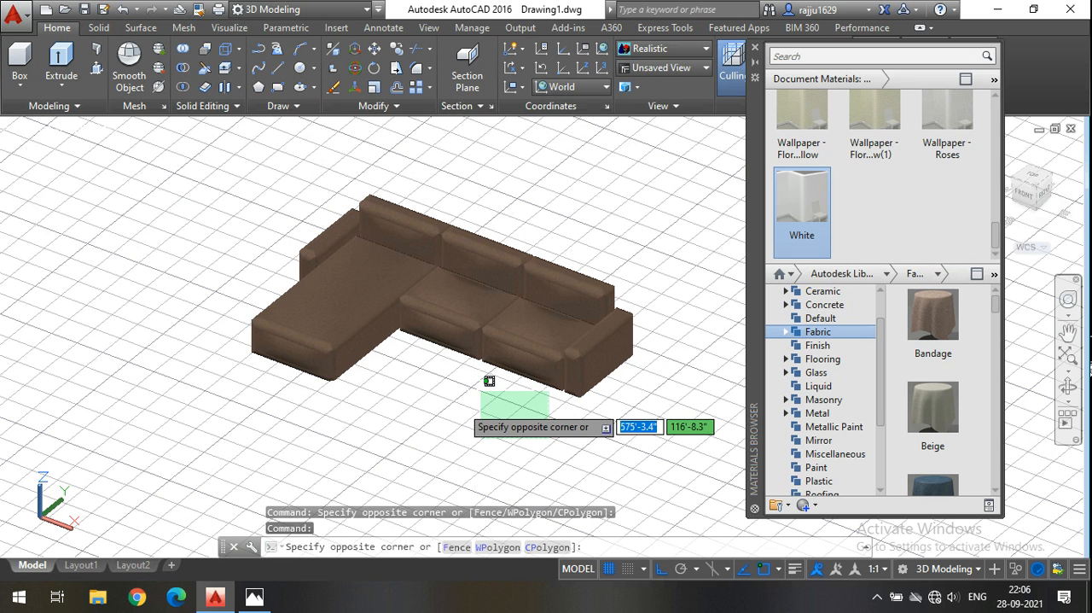
{"action": "left_click", "coordinate": [463, 412]}
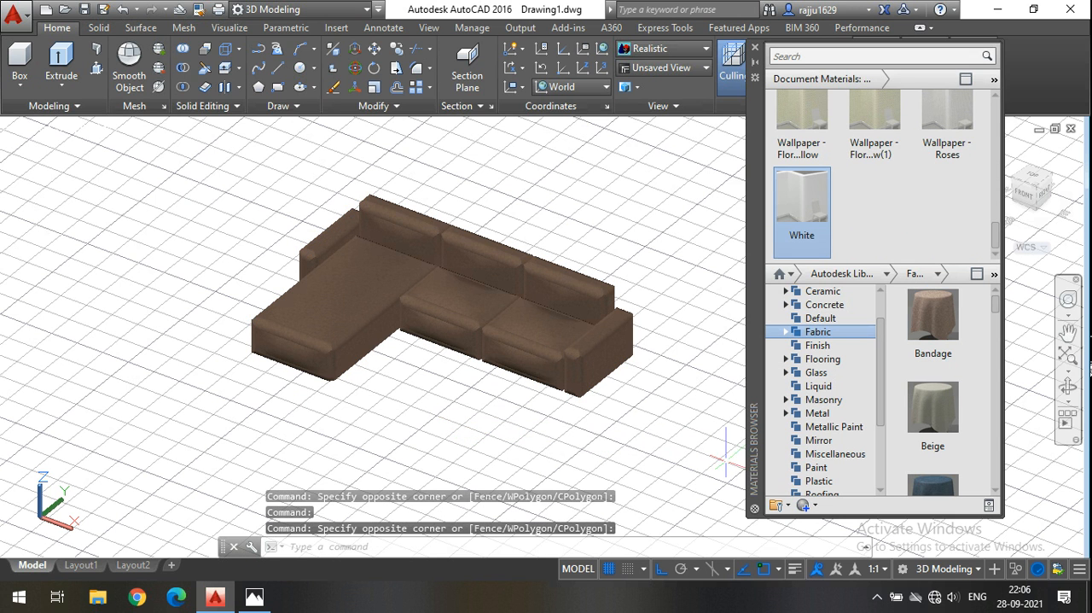
Reselect the whole sofa and assign the Blue document material in place of the Bandage fabric.
{"action": "left_click", "coordinate": [224, 172]}
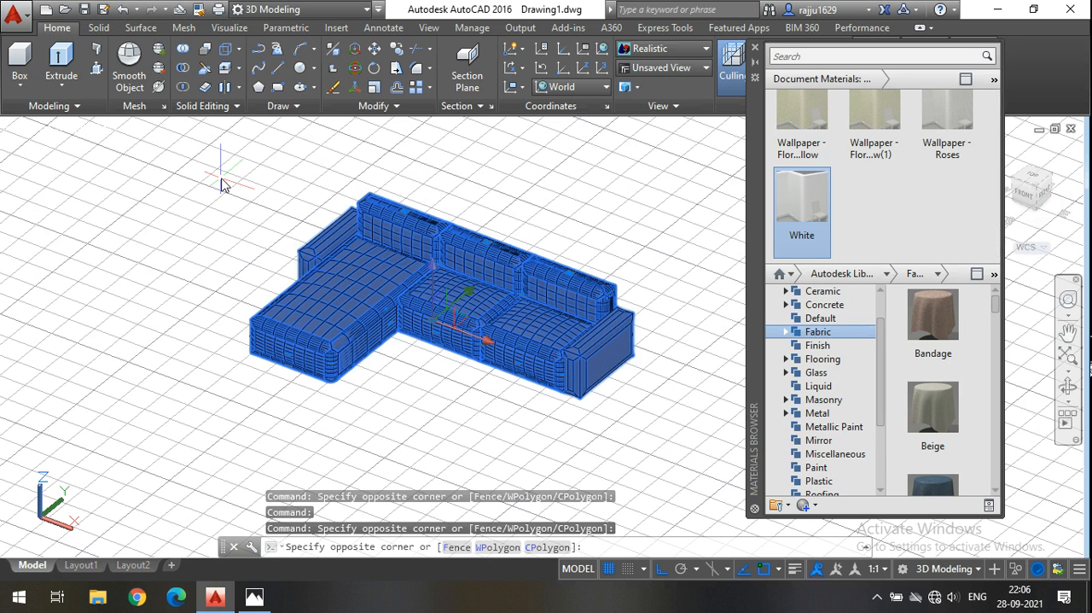
{"action": "scroll", "coordinate": [903, 202], "scroll_direction": "up", "scroll_amount": 10}
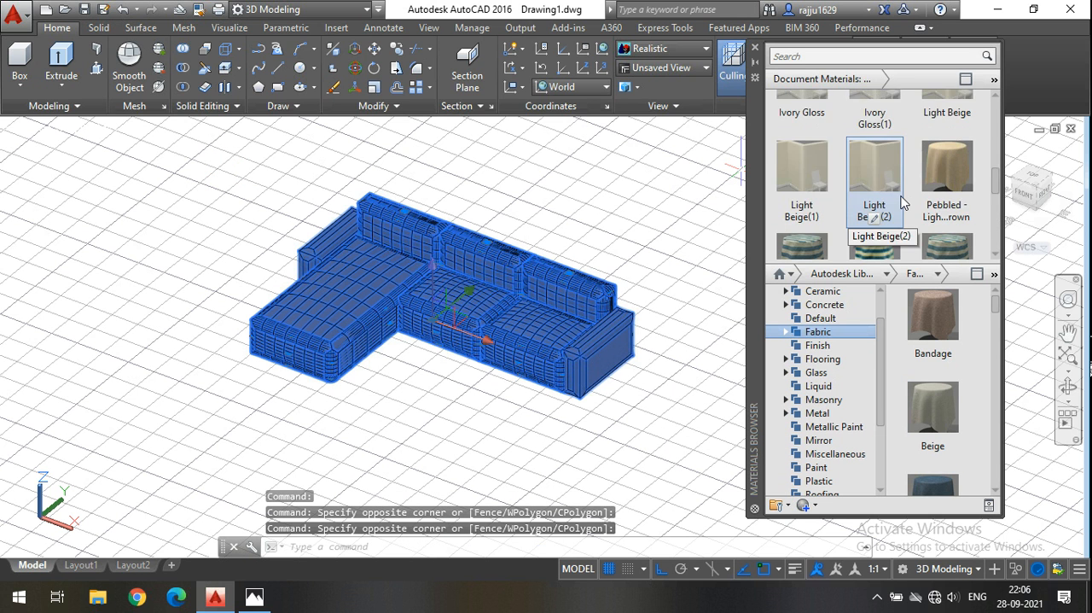
{"action": "scroll", "coordinate": [879, 214], "scroll_direction": "down", "scroll_amount": 3}
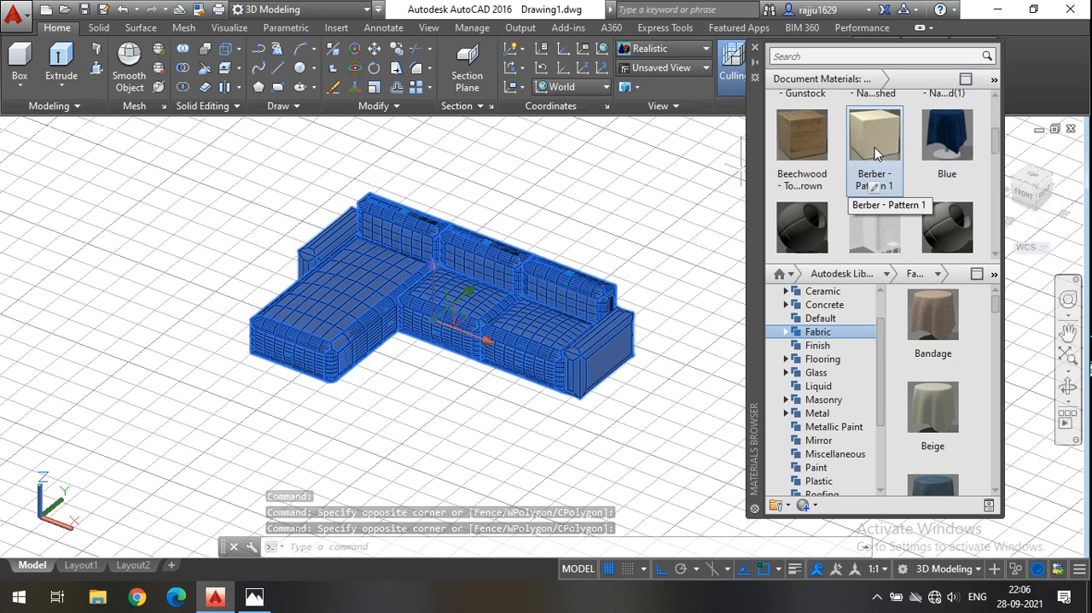
{"action": "right_click", "coordinate": [954, 148]}
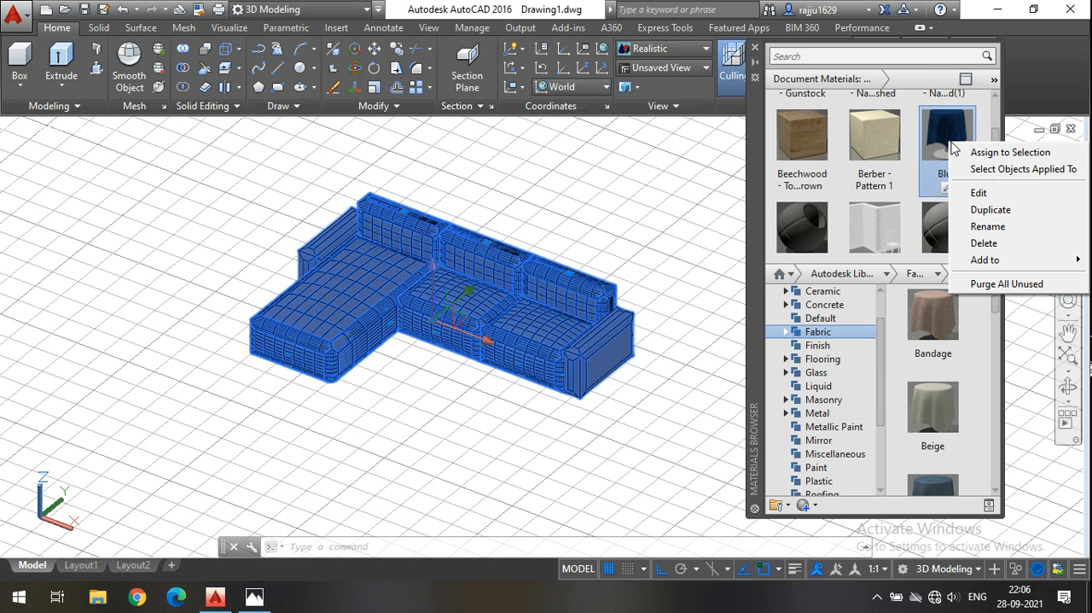
{"action": "left_click", "coordinate": [990, 153]}
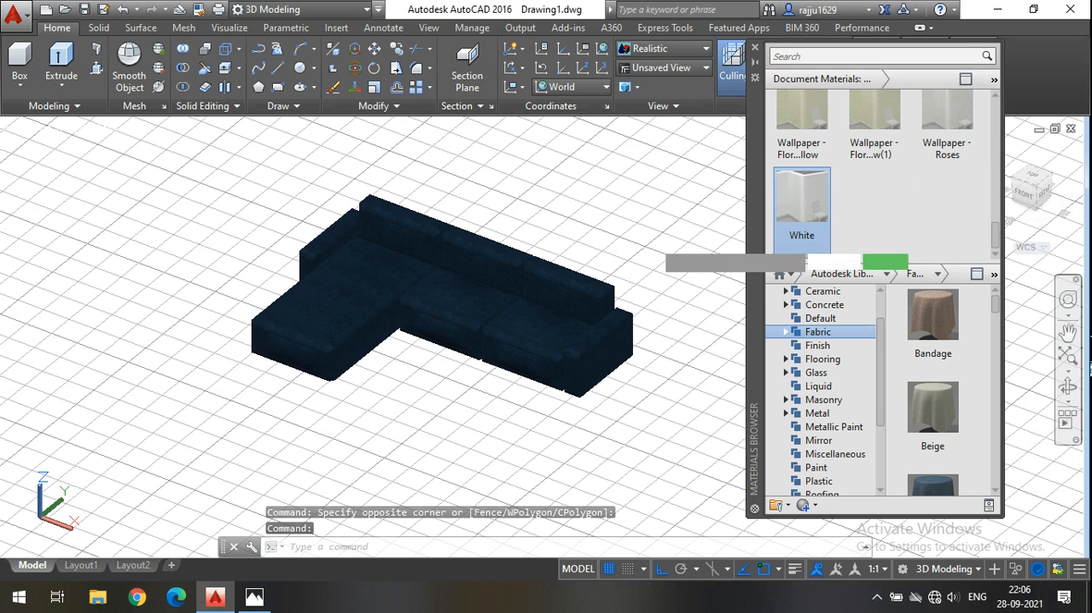
{"action": "left_click", "coordinate": [647, 242]}
{"action": "left_click", "coordinate": [639, 225]}
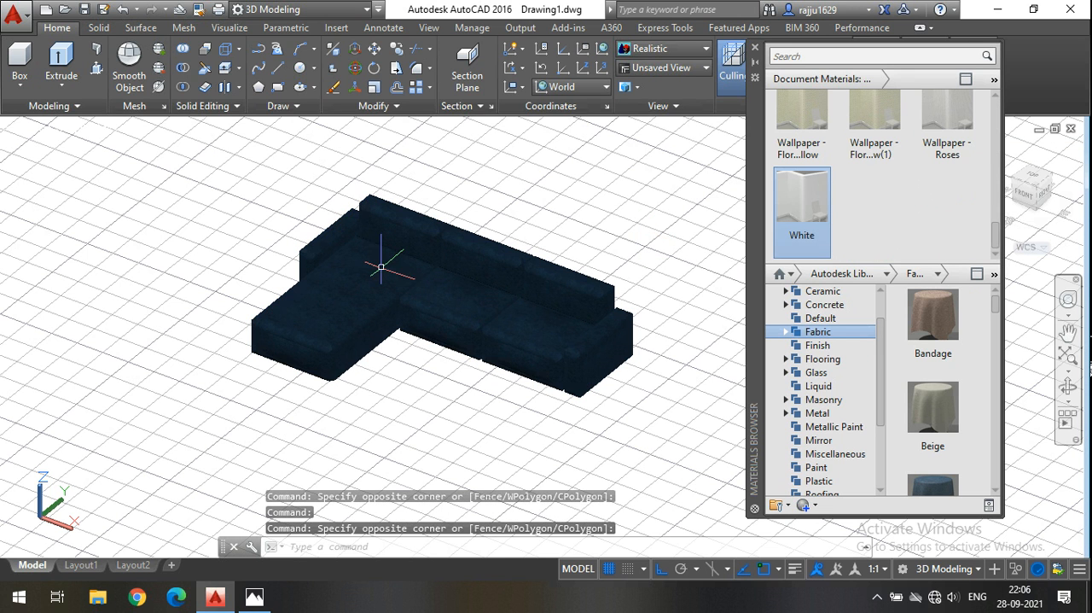
Open the Blue material for editing and examine its image texture options and Bump settings.
{"action": "scroll", "coordinate": [905, 220], "scroll_direction": "up", "scroll_amount": 6}
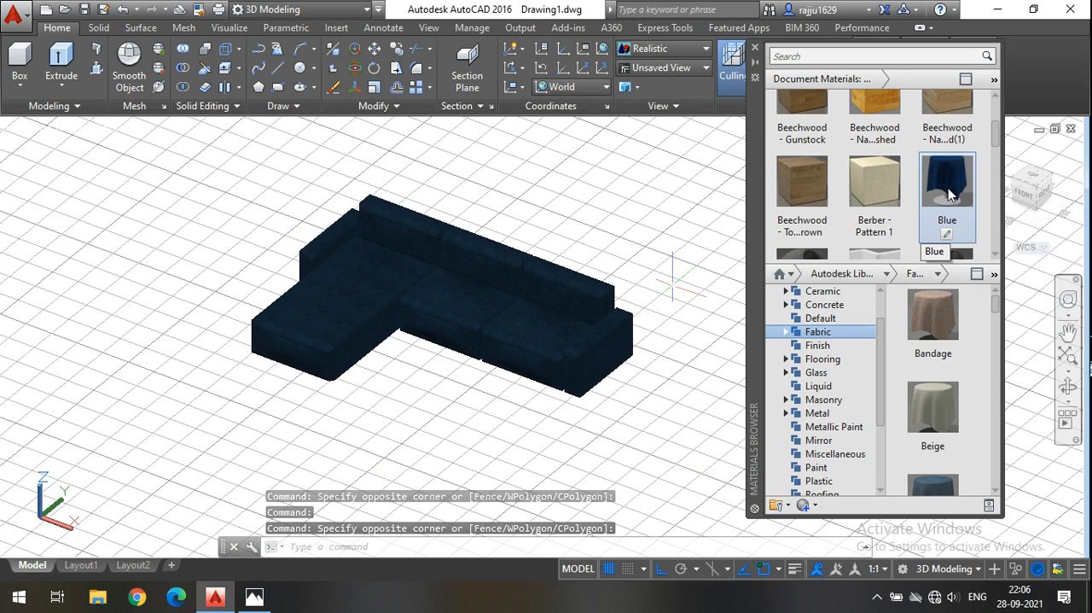
{"action": "left_click", "coordinate": [946, 189]}
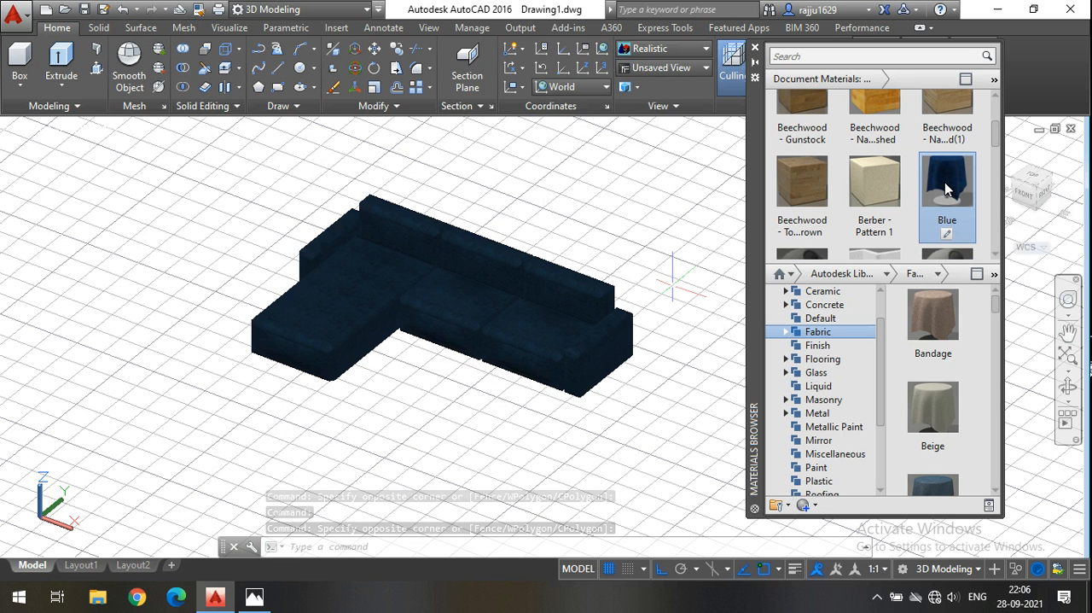
{"action": "left_click", "coordinate": [946, 233]}
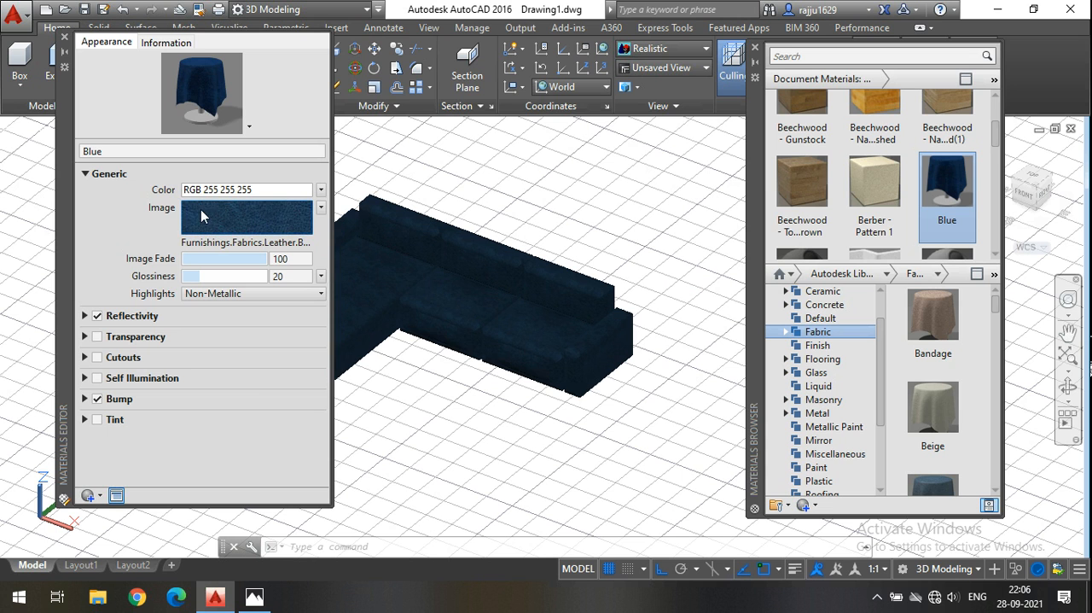
{"action": "mouse_move", "coordinate": [246, 216]}
{"action": "left_click", "coordinate": [321, 209]}
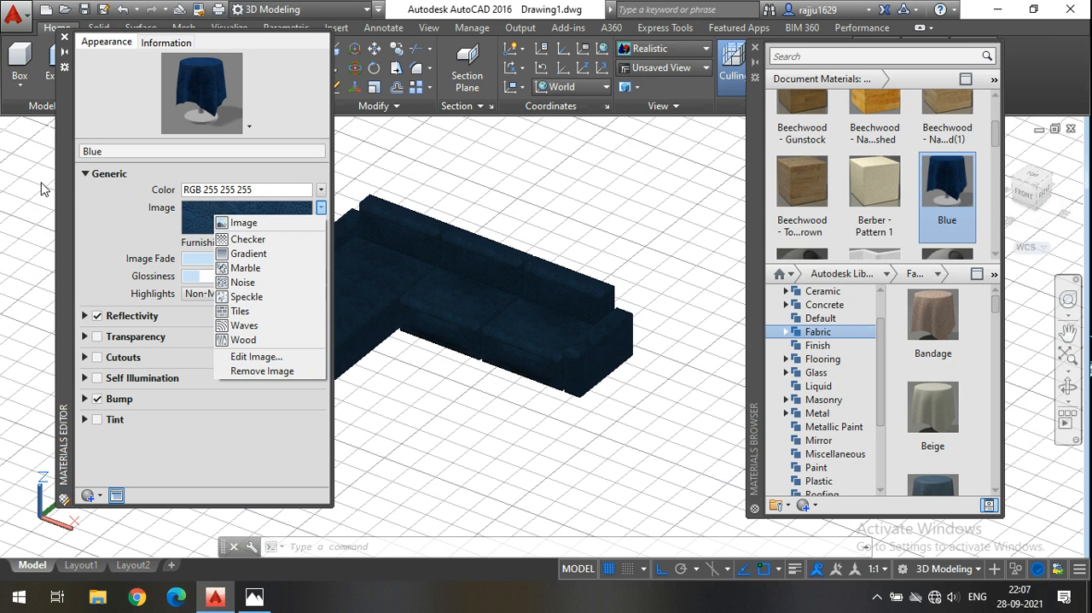
{"action": "left_click", "coordinate": [127, 234]}
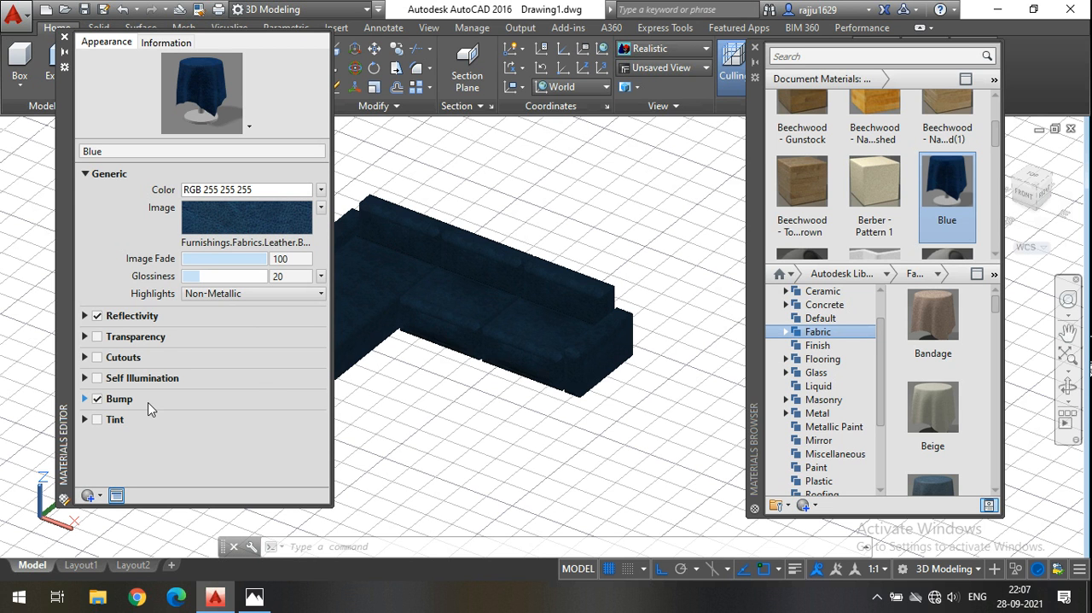
{"action": "left_click", "coordinate": [84, 399]}
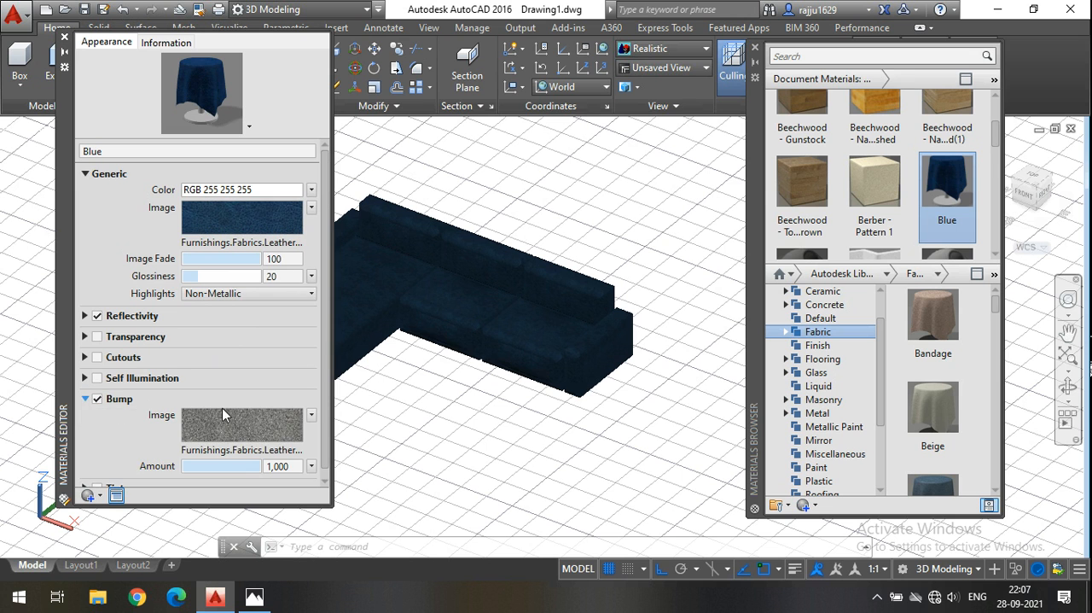
{"action": "scroll", "coordinate": [225, 387], "scroll_direction": "down", "scroll_amount": 1}
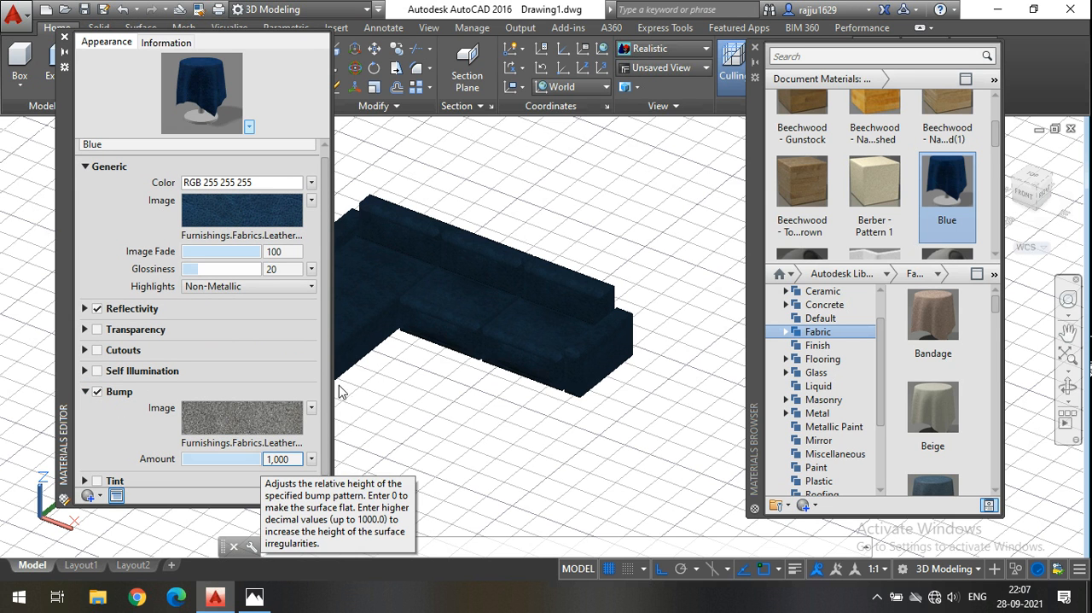
Test the Blue material's Bump amount at -333 and -1,000 on the sofa, and set it to 440.
{"action": "scroll", "coordinate": [470, 363], "scroll_direction": "up", "scroll_amount": 3}
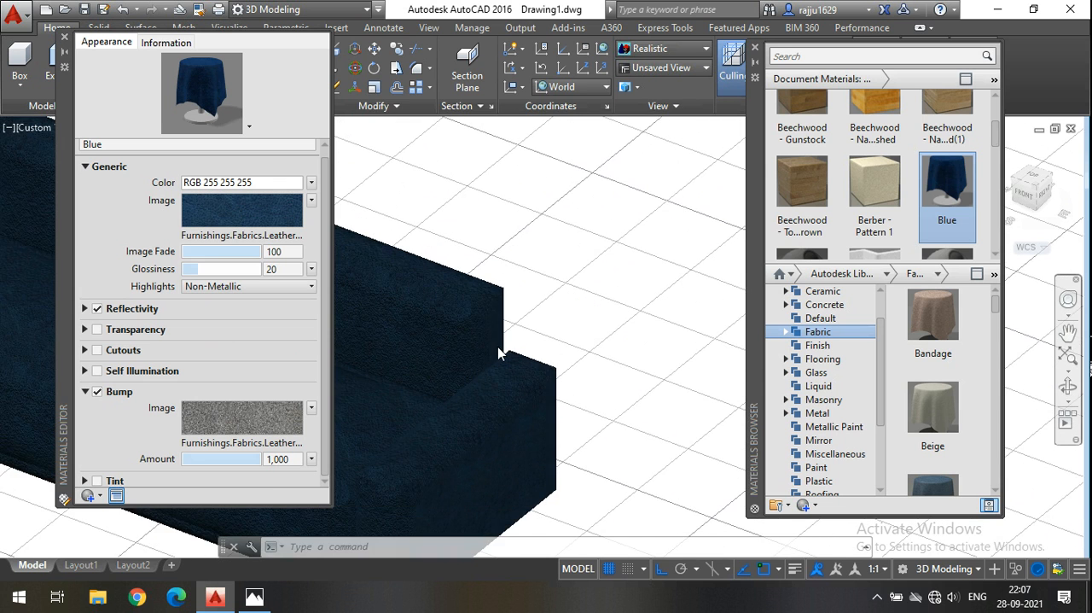
{"action": "scroll", "coordinate": [501, 345], "scroll_direction": "up", "scroll_amount": 2}
{"action": "middle_click_drag", "start_coordinate": [500, 346], "coordinate": [734, 242]}
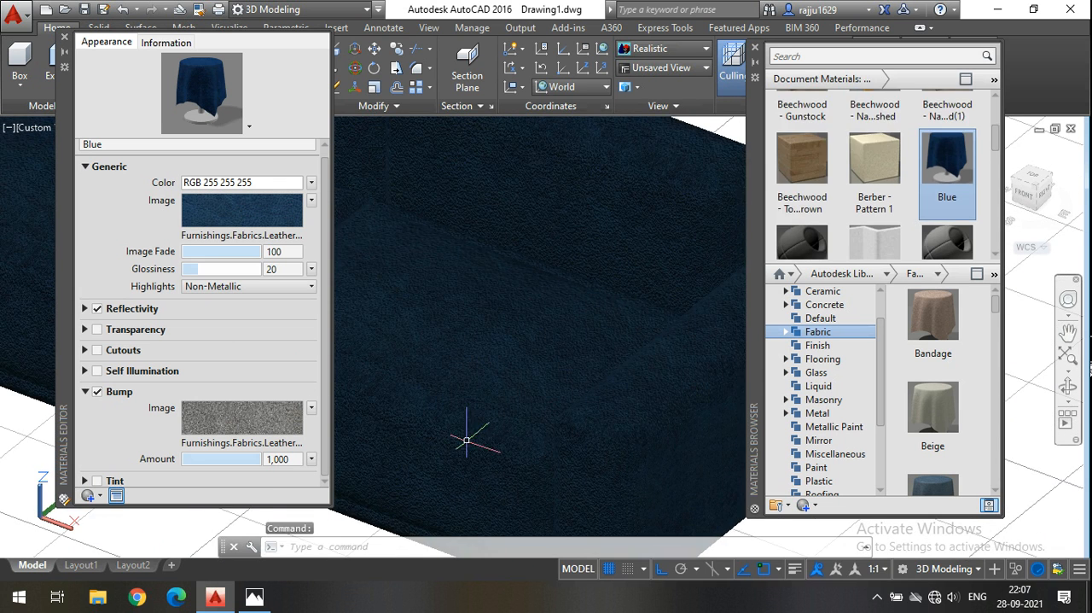
{"action": "scroll", "coordinate": [468, 440], "scroll_direction": "up", "scroll_amount": 3}
{"action": "left_click_drag", "start_coordinate": [263, 460], "coordinate": [207, 460]}
{"action": "scroll", "coordinate": [505, 280], "scroll_direction": "down", "scroll_amount": 4}
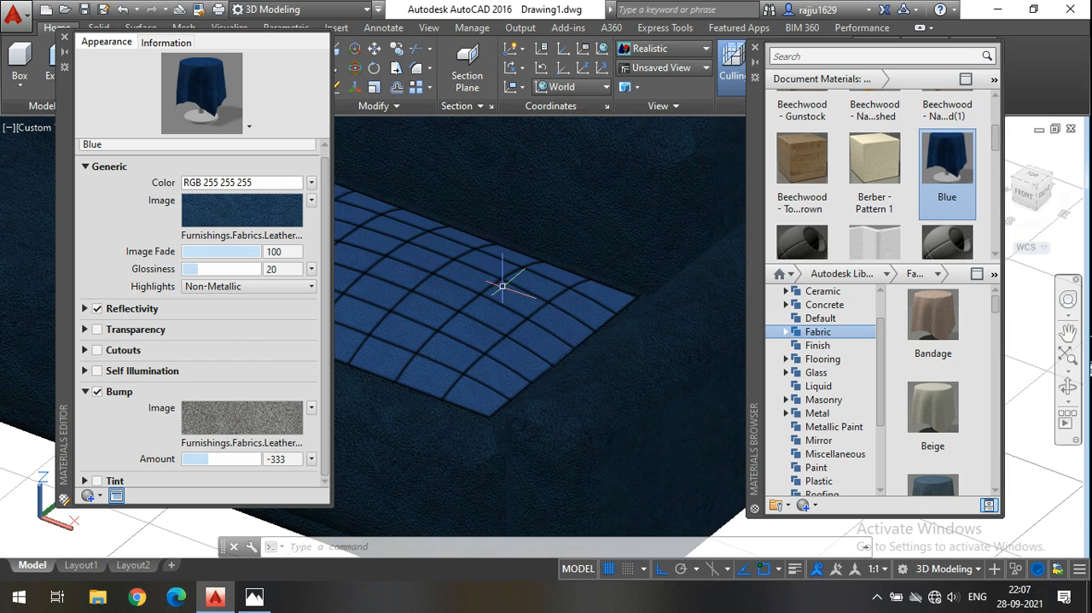
{"action": "left_click_drag", "start_coordinate": [208, 460], "coordinate": [175, 459]}
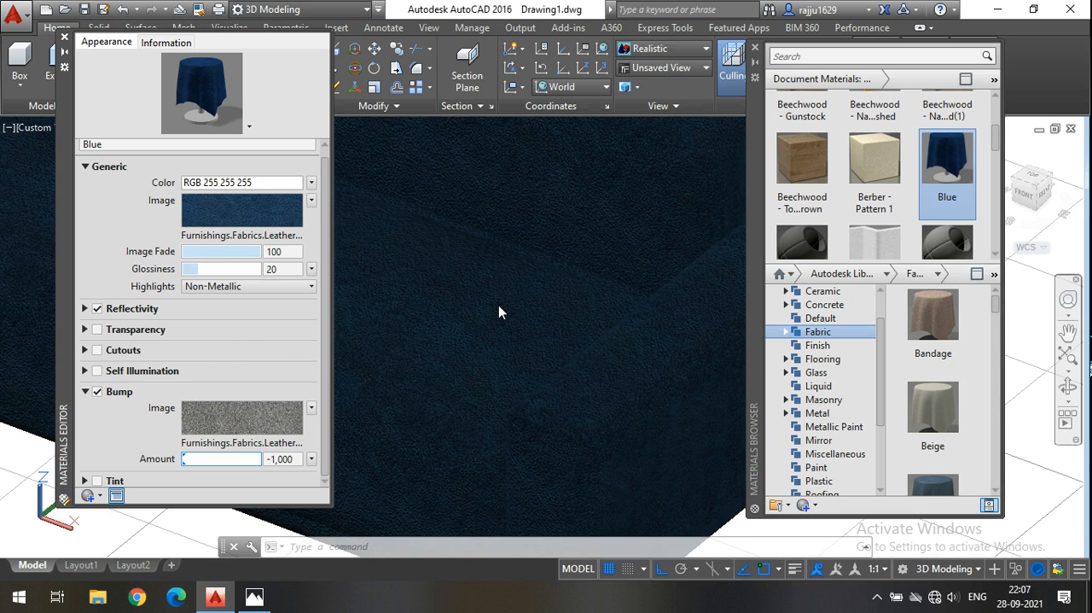
{"action": "left_click_drag", "start_coordinate": [185, 459], "coordinate": [236, 460]}
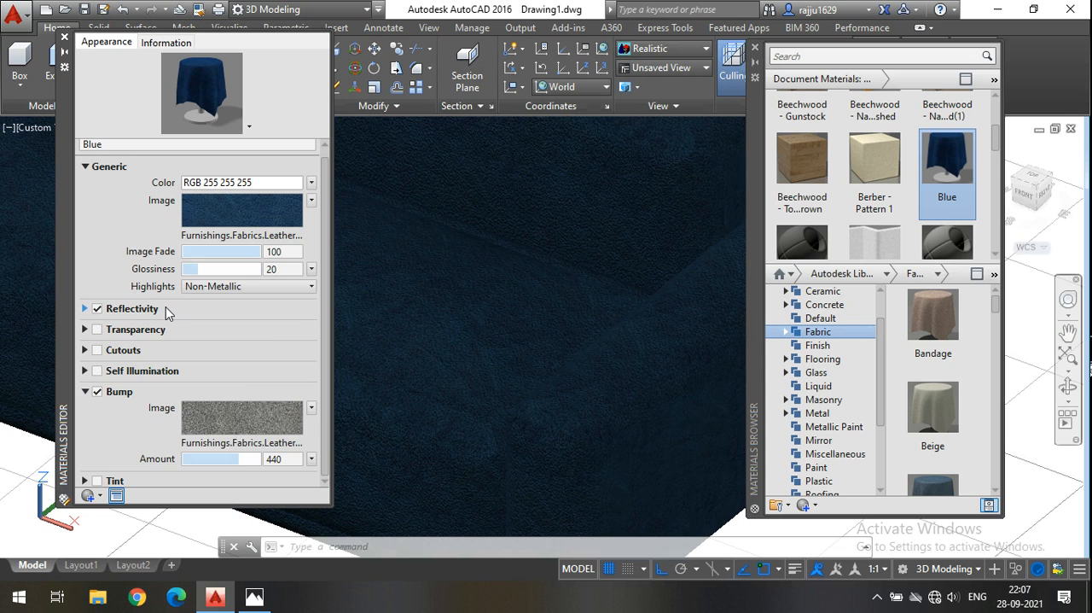
Try a direct Reflectivity of 51 on the Blue material, set it back to 0, and close the material editor.
{"action": "left_click", "coordinate": [134, 311]}
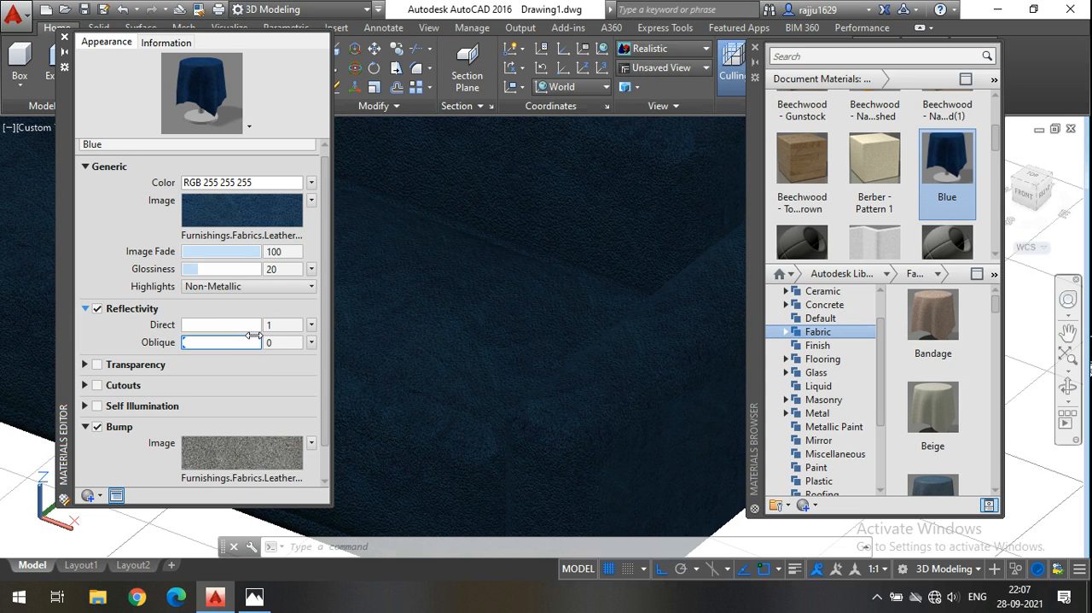
{"action": "left_click", "coordinate": [183, 324]}
{"action": "left_click_drag", "start_coordinate": [183, 324], "coordinate": [222, 324]}
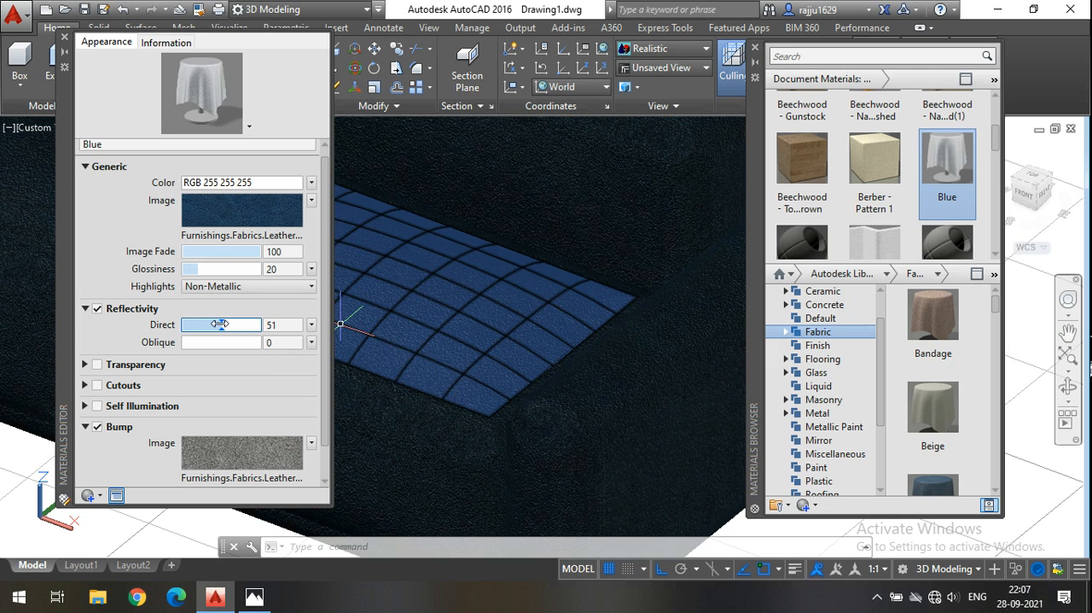
{"action": "left_click_drag", "start_coordinate": [221, 325], "coordinate": [181, 324]}
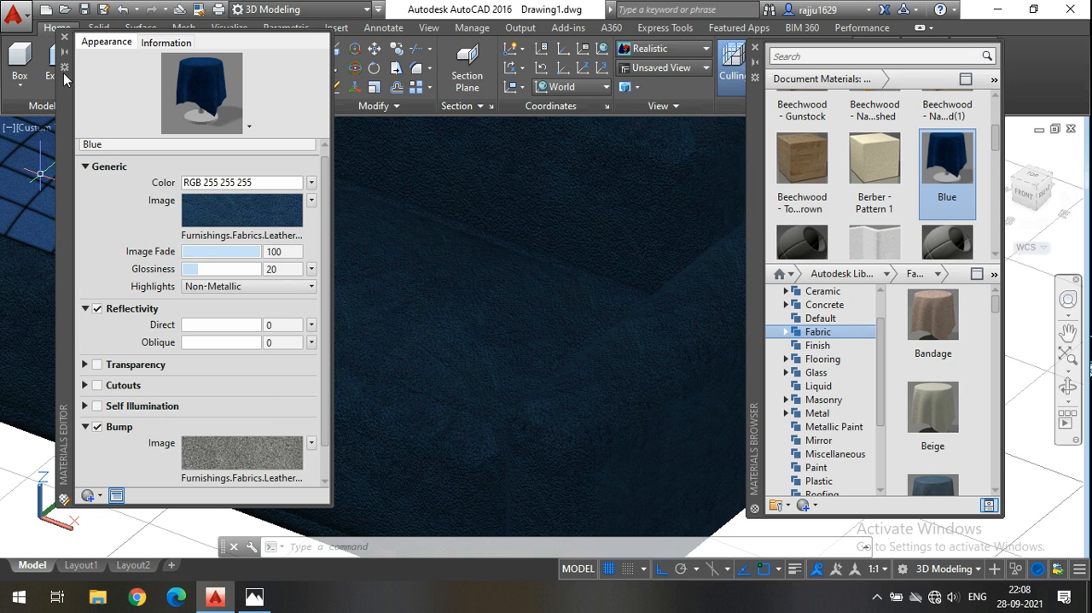
{"action": "left_click", "coordinate": [65, 39]}
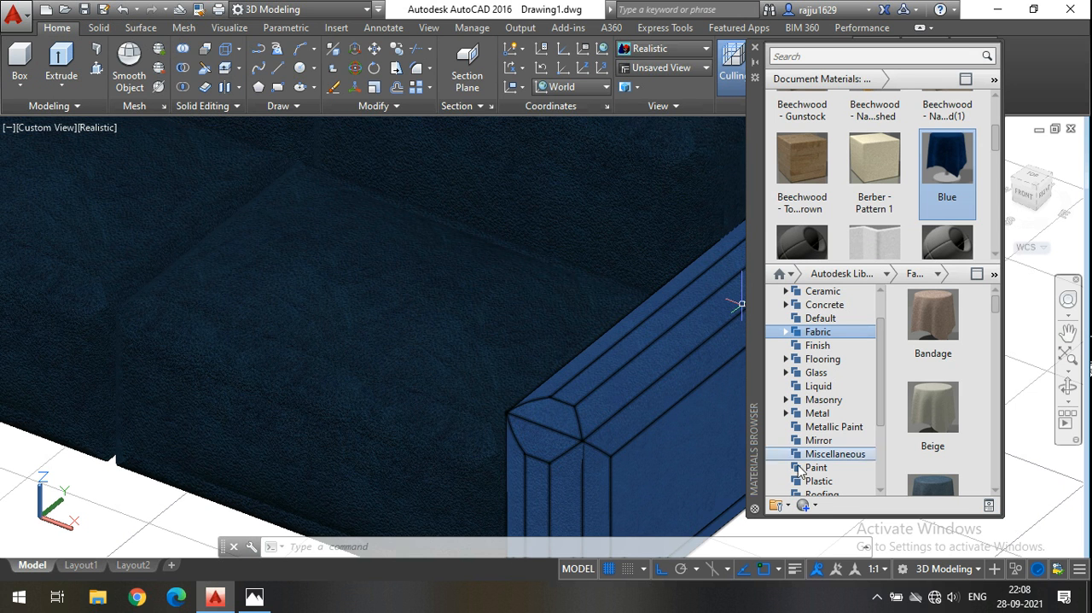
Create a new generic material in the document and load 1 (1).jpg from the backgrounds folder as its image.
{"action": "left_click", "coordinate": [816, 505]}
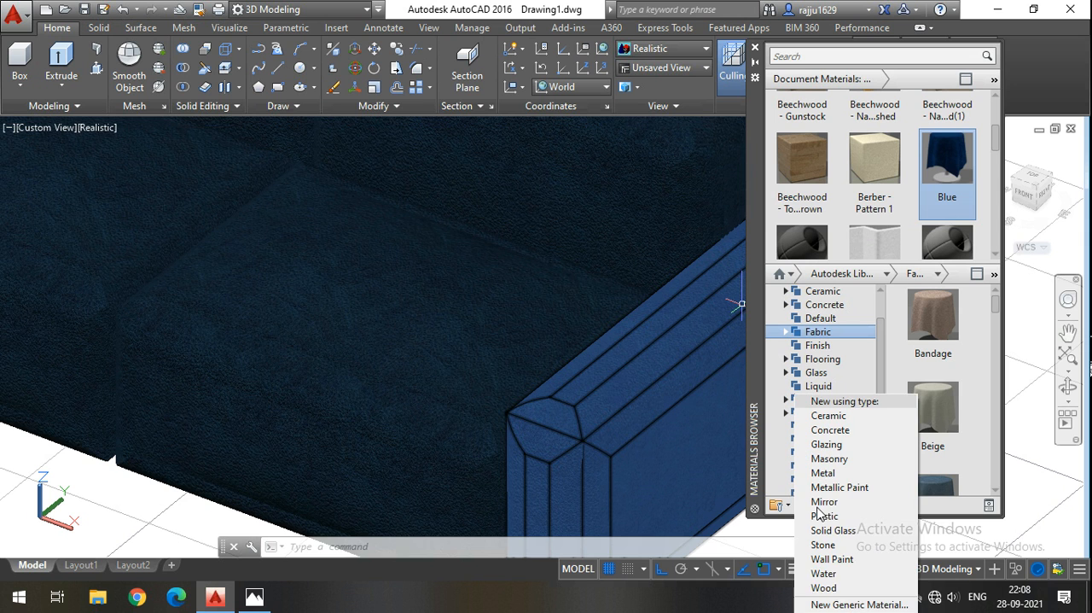
{"action": "left_click", "coordinate": [849, 604]}
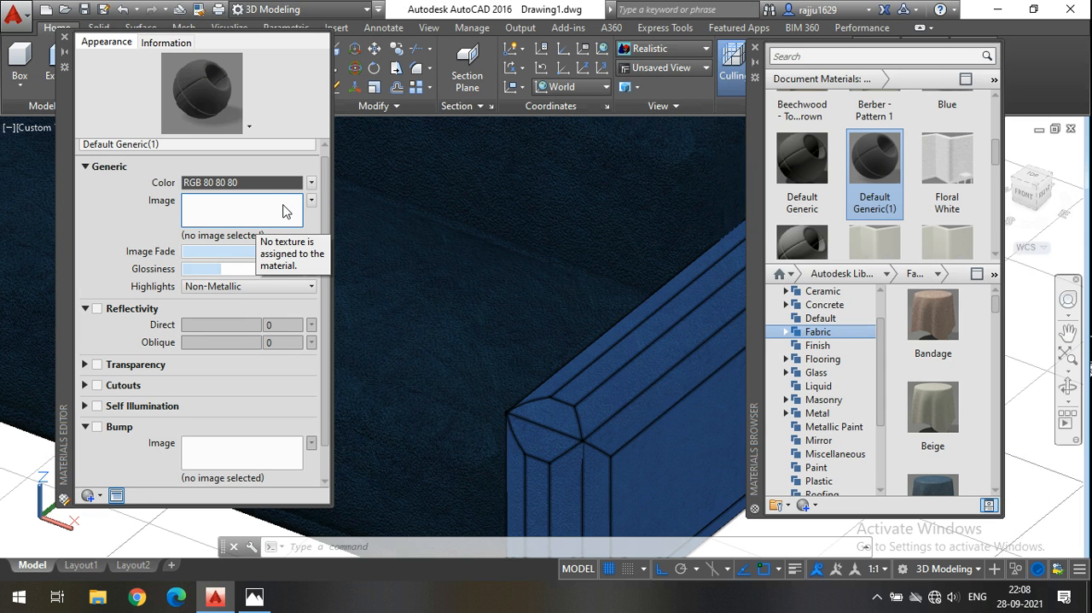
{"action": "left_click", "coordinate": [249, 211]}
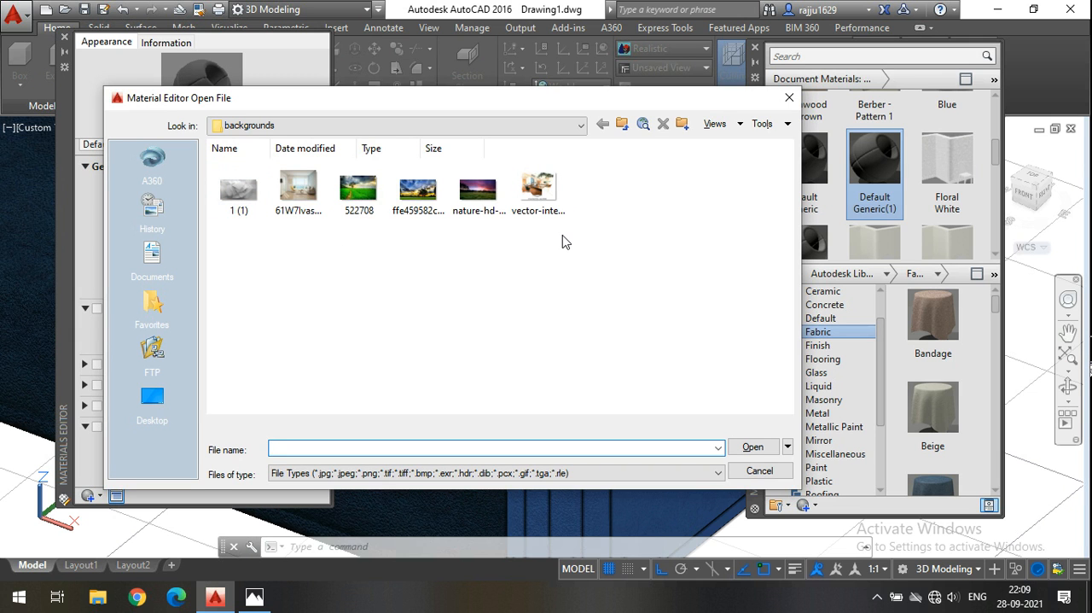
{"action": "left_click", "coordinate": [239, 197]}
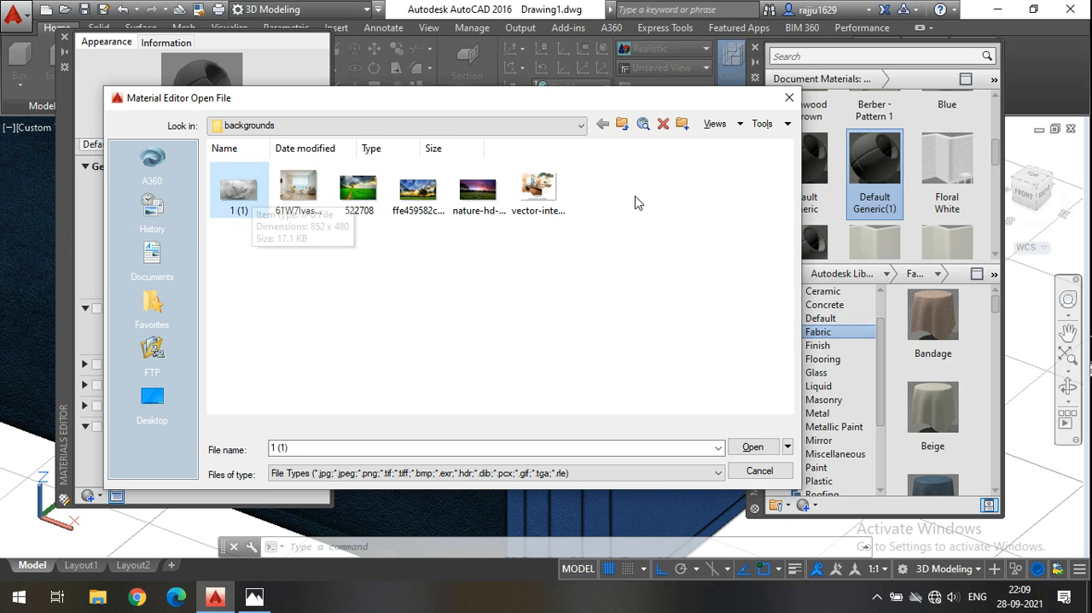
{"action": "left_click", "coordinate": [452, 127]}
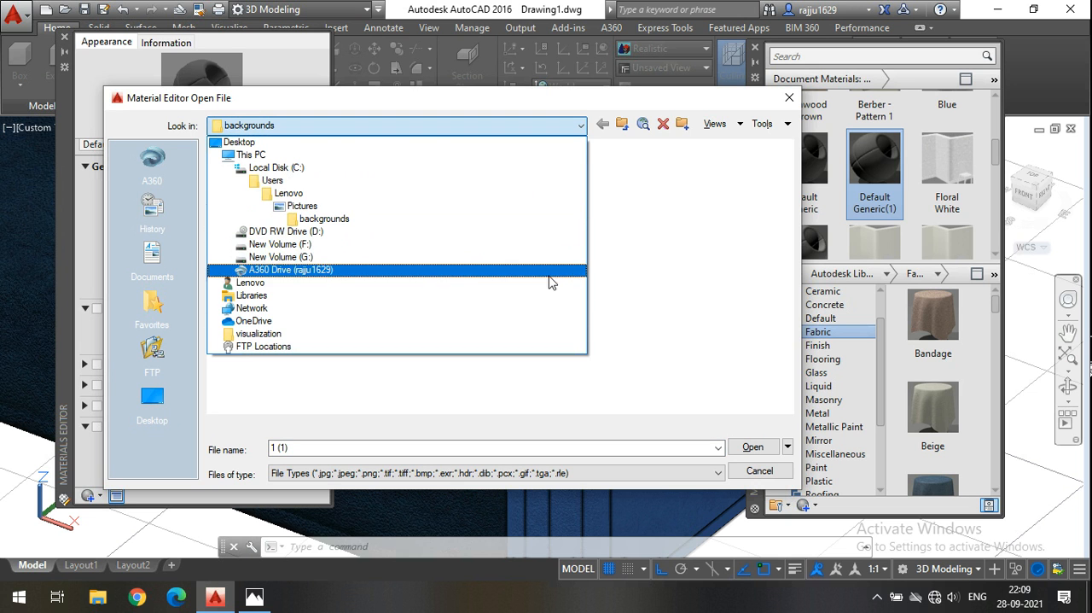
{"action": "left_click", "coordinate": [644, 286]}
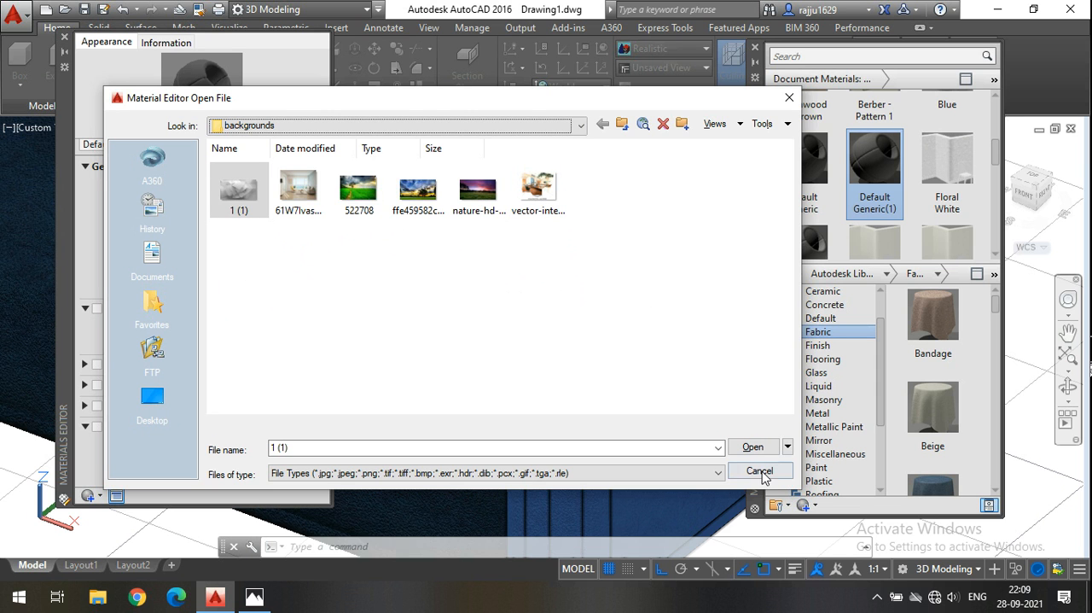
{"action": "left_click", "coordinate": [774, 446]}
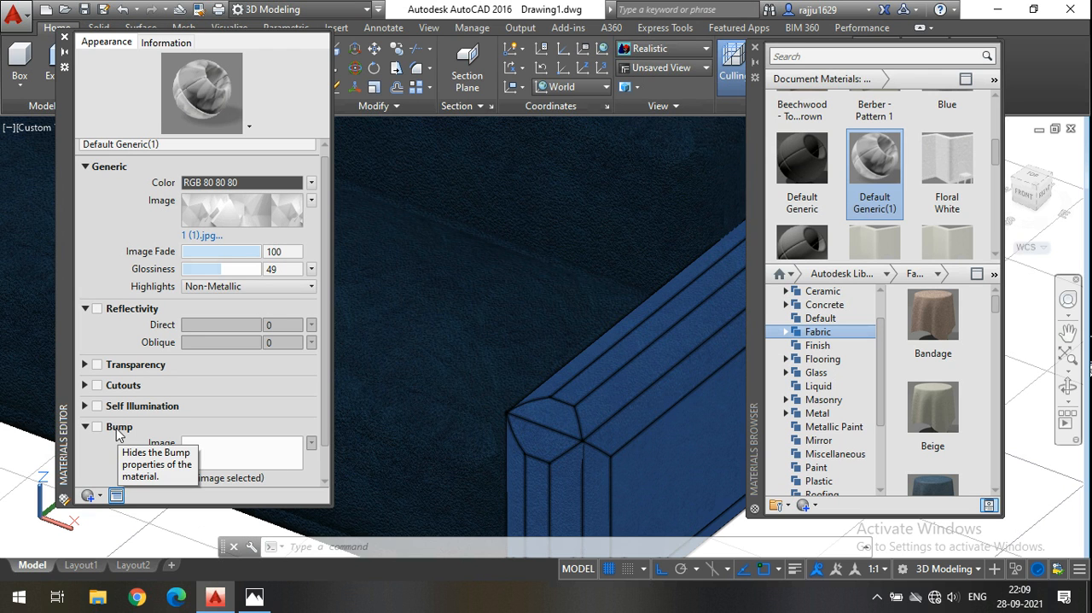
Enable Bump on the new generic material using 522708.jpg, with the amount set to 824, and close the editor.
{"action": "left_click", "coordinate": [119, 427]}
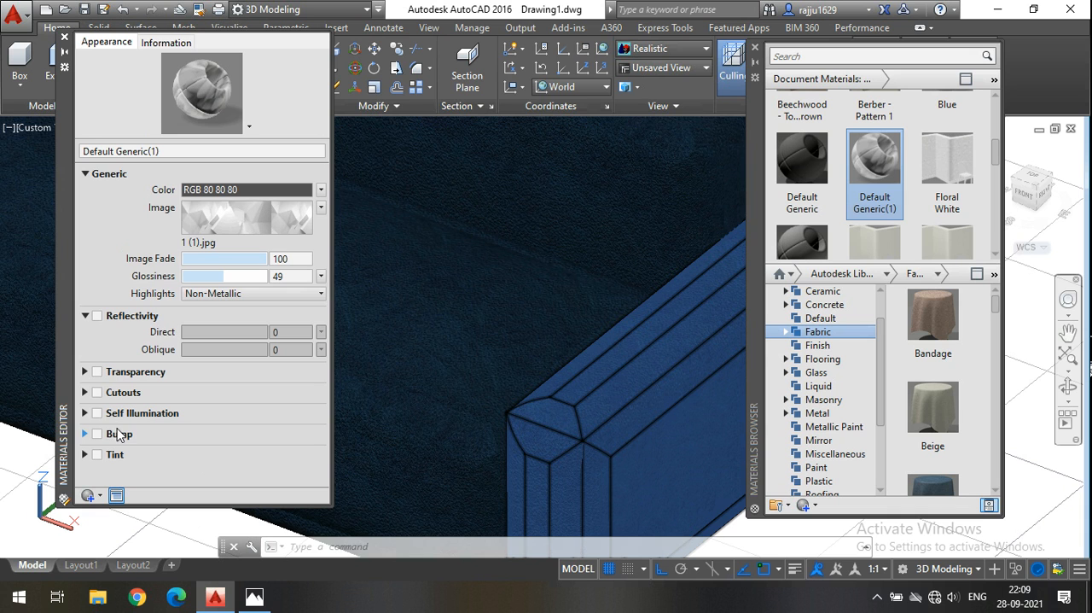
{"action": "left_click", "coordinate": [92, 433]}
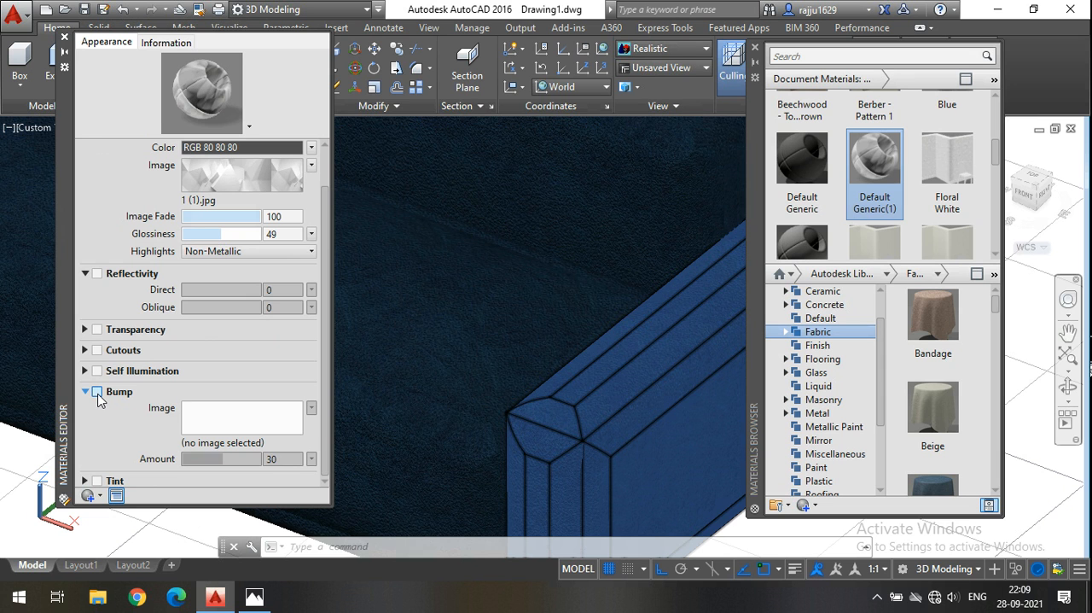
{"action": "left_click", "coordinate": [97, 392]}
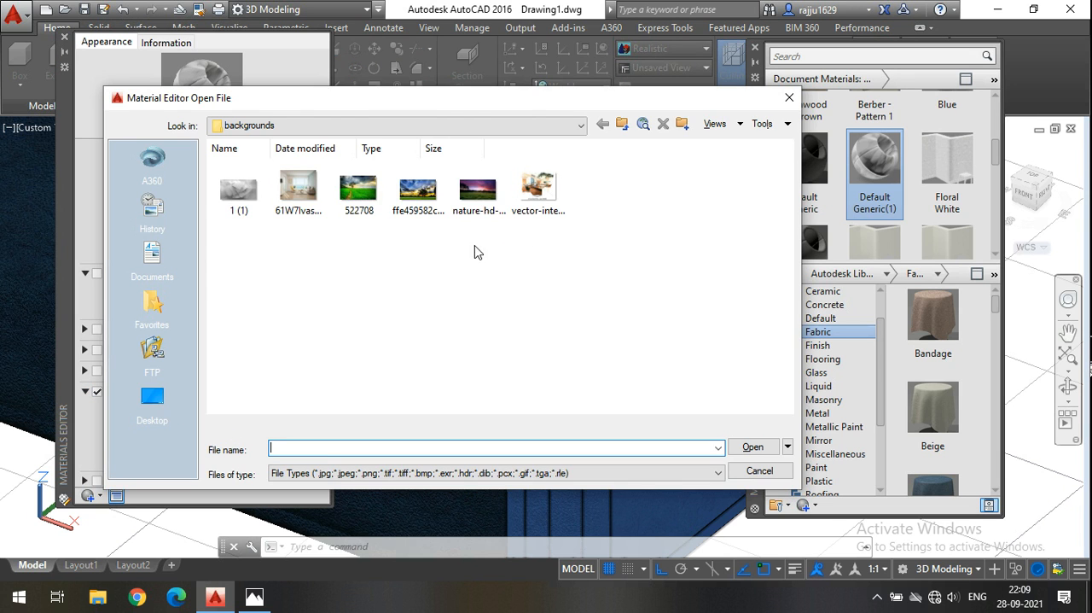
{"action": "left_click", "coordinate": [376, 210]}
{"action": "left_click", "coordinate": [752, 447]}
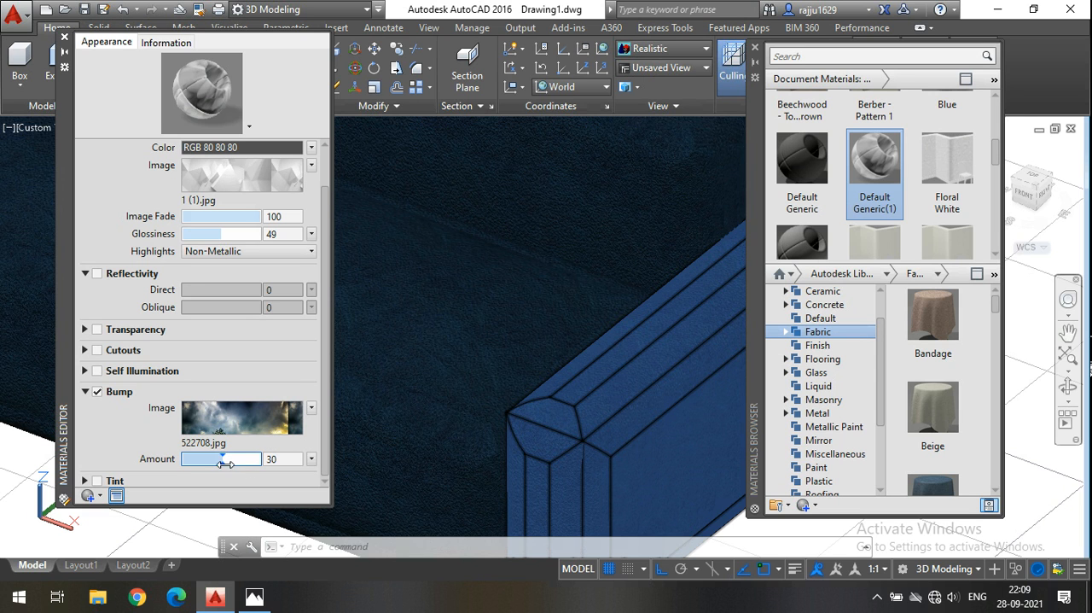
{"action": "left_click_drag", "start_coordinate": [223, 460], "coordinate": [226, 462]}
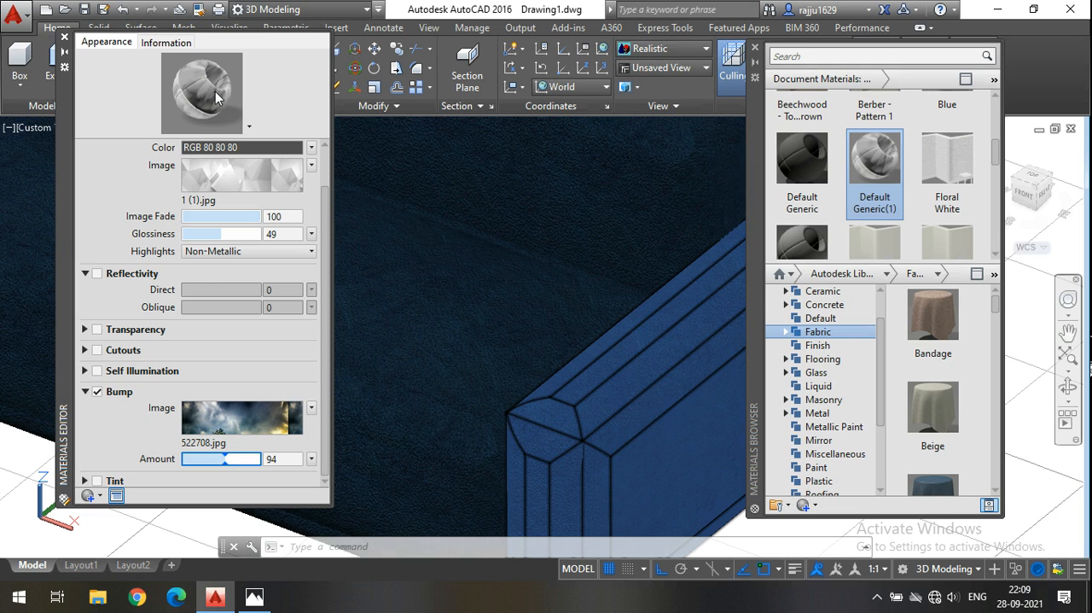
{"action": "mouse_move", "coordinate": [232, 460]}
{"action": "left_mouse_down"}
{"action": "mouse_move", "coordinate": [256, 459]}
{"action": "mouse_move", "coordinate": [210, 462]}
{"action": "mouse_move", "coordinate": [248, 475]}
{"action": "mouse_move", "coordinate": [277, 454]}
{"action": "mouse_move", "coordinate": [248, 461]}
{"action": "left_mouse_up"}
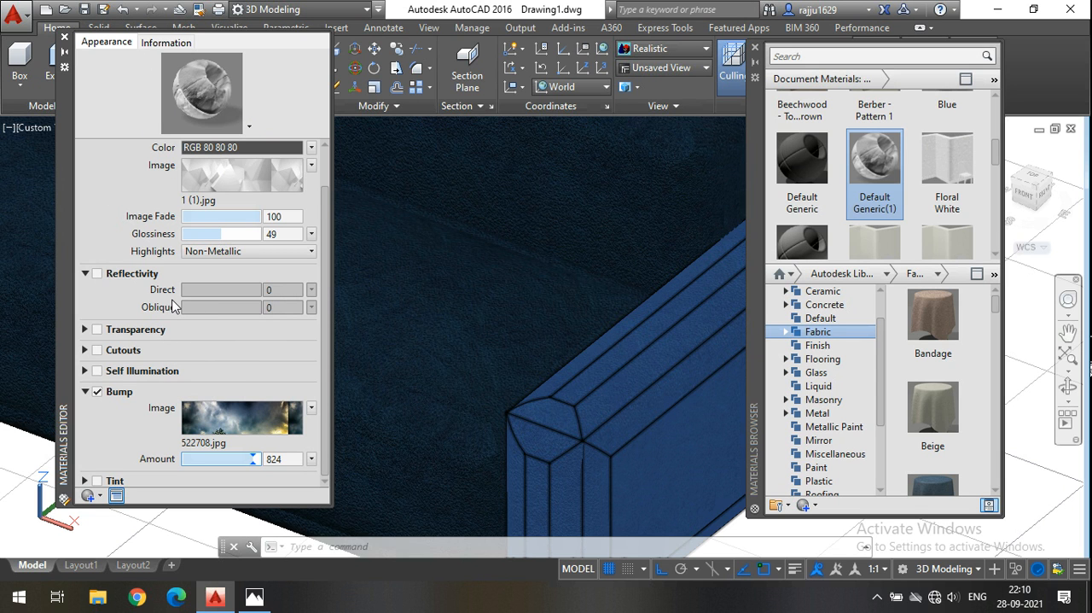
{"action": "left_click", "coordinate": [63, 41]}
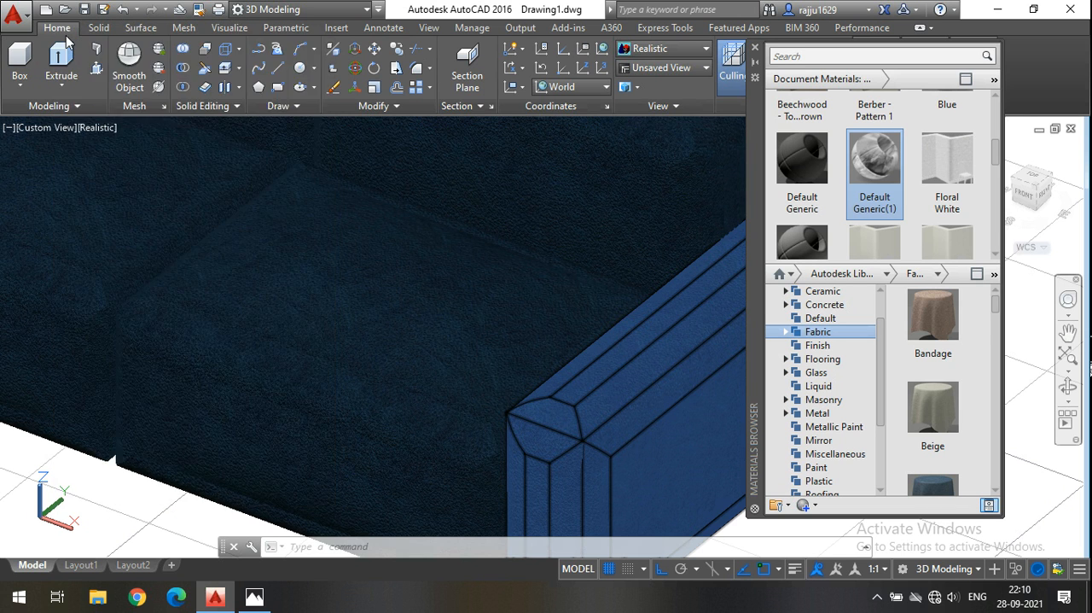
Reopen the Default Generic(1) material for editing and rename it as 12.
{"action": "scroll", "coordinate": [879, 239], "scroll_direction": "down", "scroll_amount": 1}
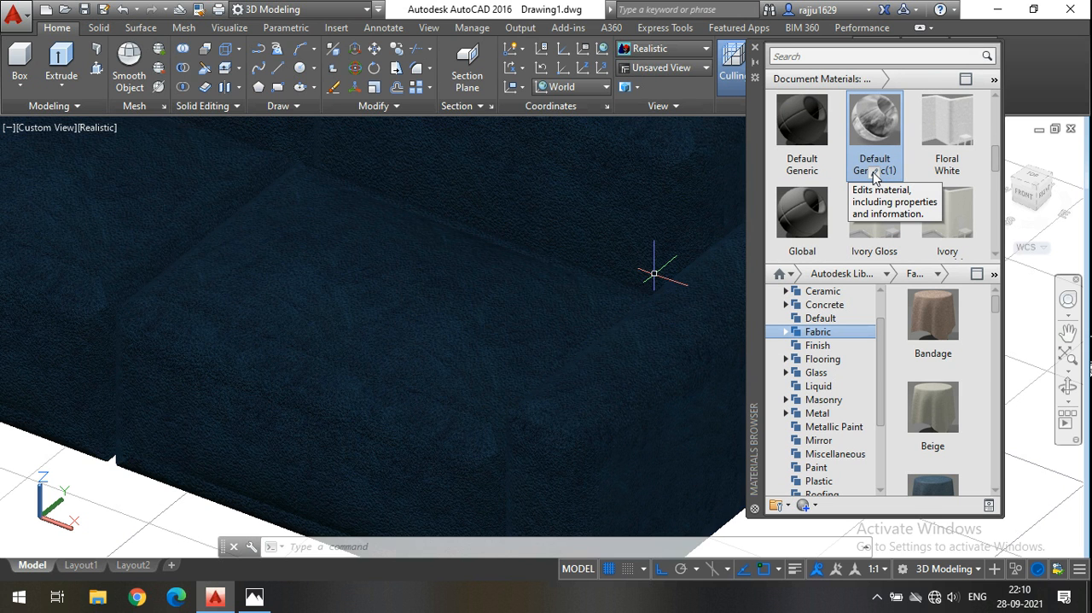
{"action": "double_click", "coordinate": [873, 171]}
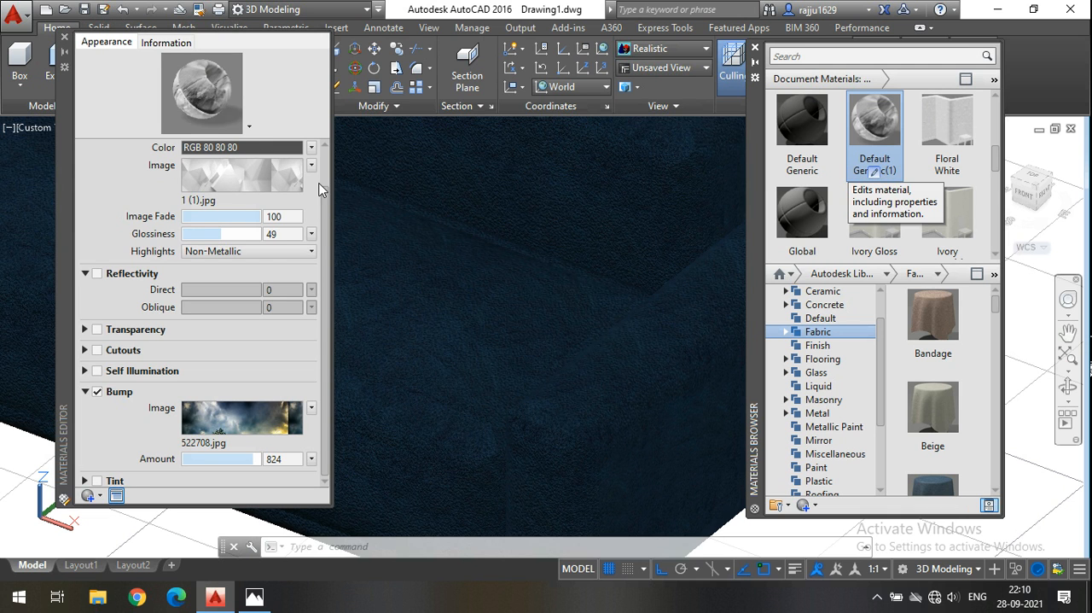
{"action": "scroll", "coordinate": [157, 177], "scroll_direction": "up", "scroll_amount": 2}
{"action": "double_click", "coordinate": [163, 151]}
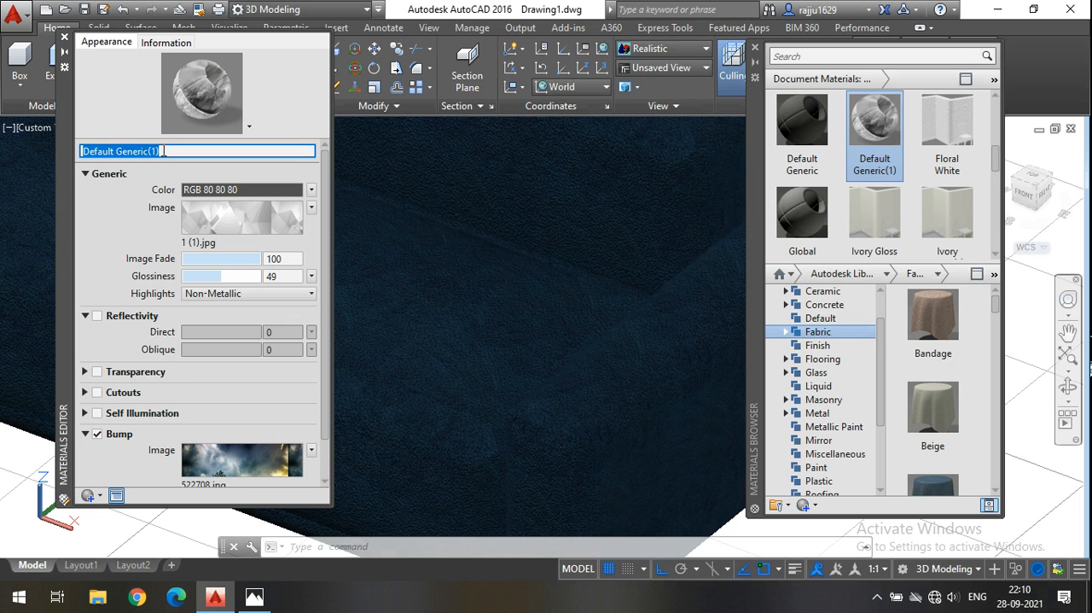
{"action": "left_click", "coordinate": [65, 38]}
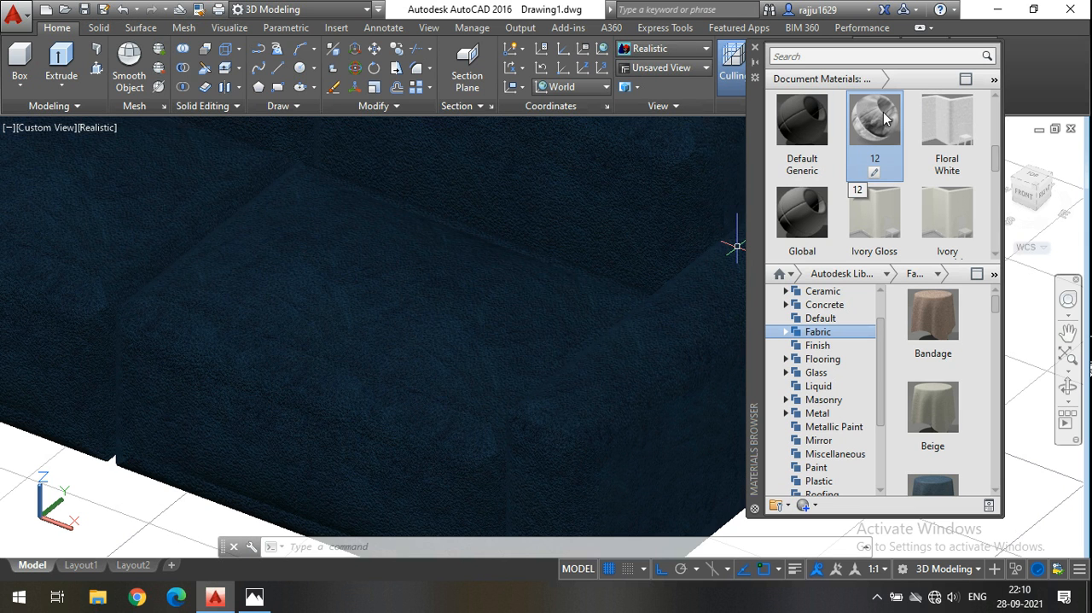
Select the whole sofa and assign the custom material 12 to it in place of the Blue material.
{"action": "mouse_move", "coordinate": [888, 130]}
{"action": "left_mouse_down"}
{"action": "mouse_move", "coordinate": [867, 158]}
{"action": "mouse_move", "coordinate": [550, 256]}
{"action": "mouse_move", "coordinate": [930, 128]}
{"action": "mouse_move", "coordinate": [888, 130]}
{"action": "left_mouse_up"}
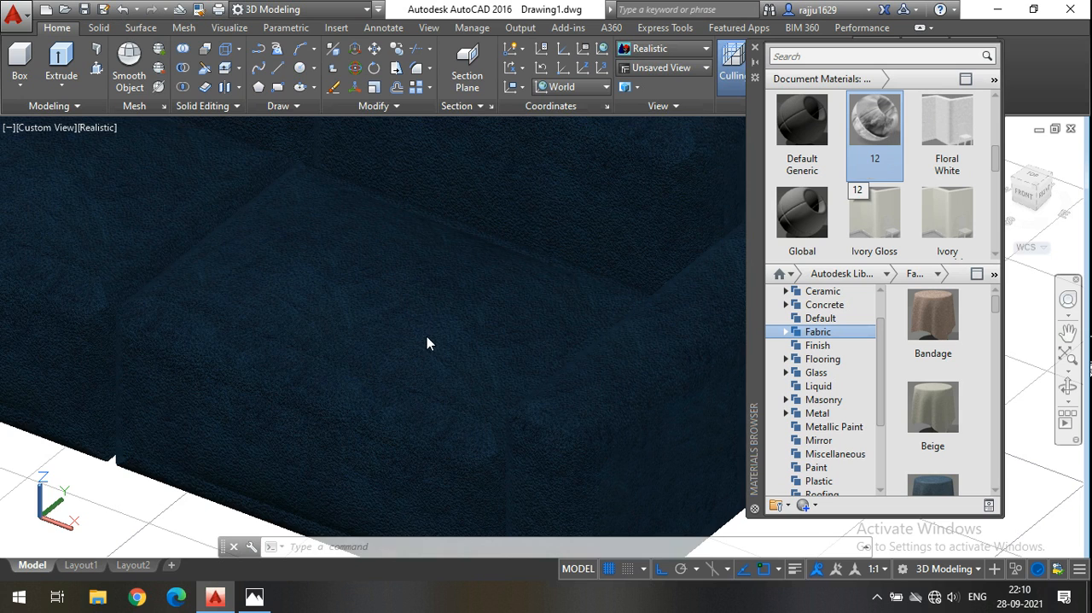
{"action": "scroll", "coordinate": [429, 343], "scroll_direction": "down", "scroll_amount": 6}
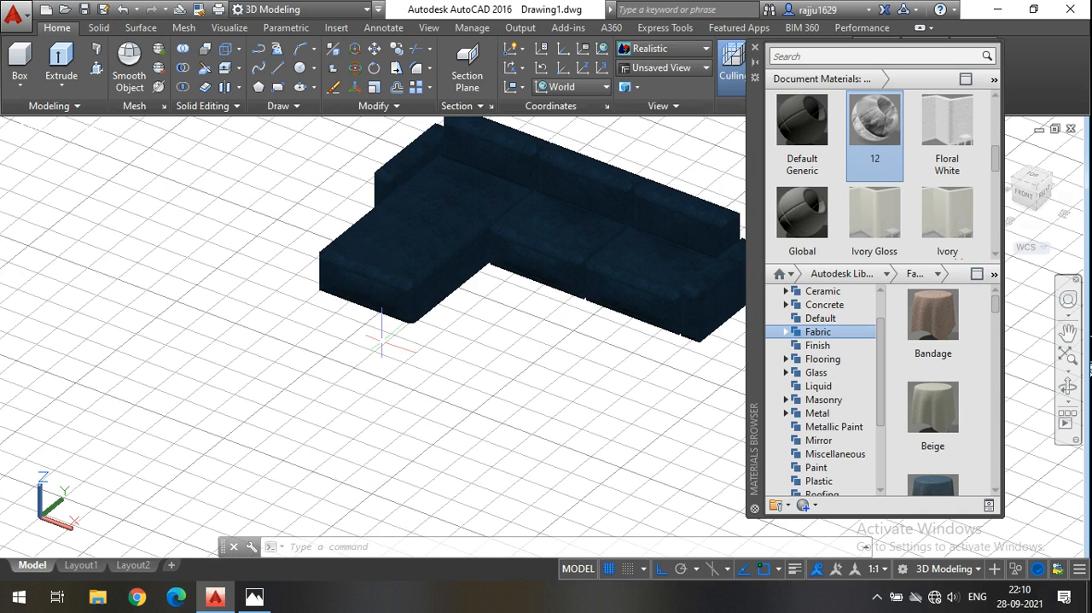
{"action": "middle_click_drag", "start_coordinate": [428, 369], "coordinate": [300, 422]}
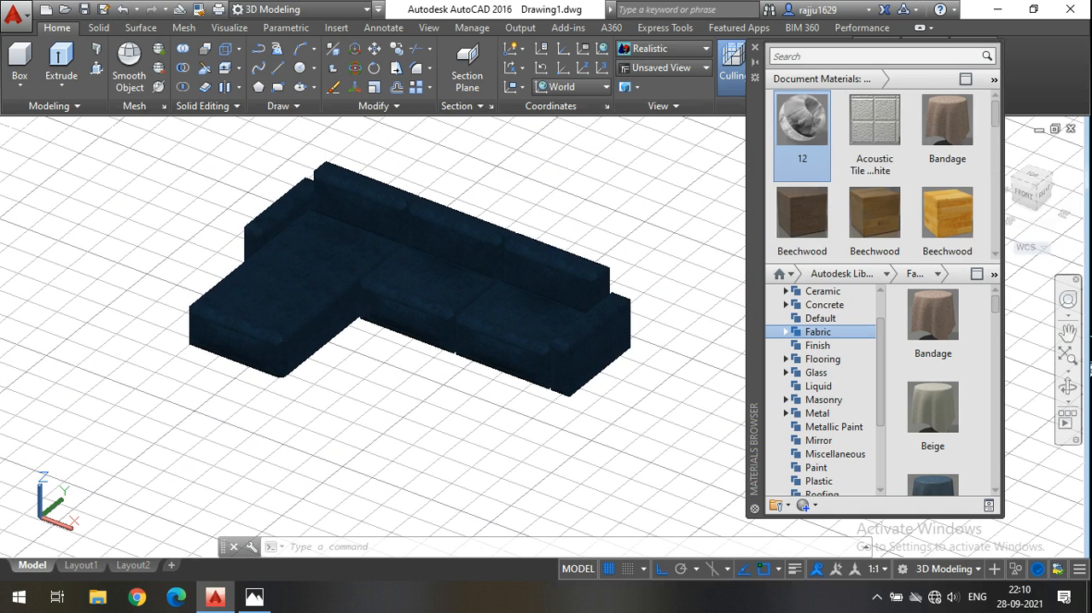
{"action": "left_click", "coordinate": [628, 444]}
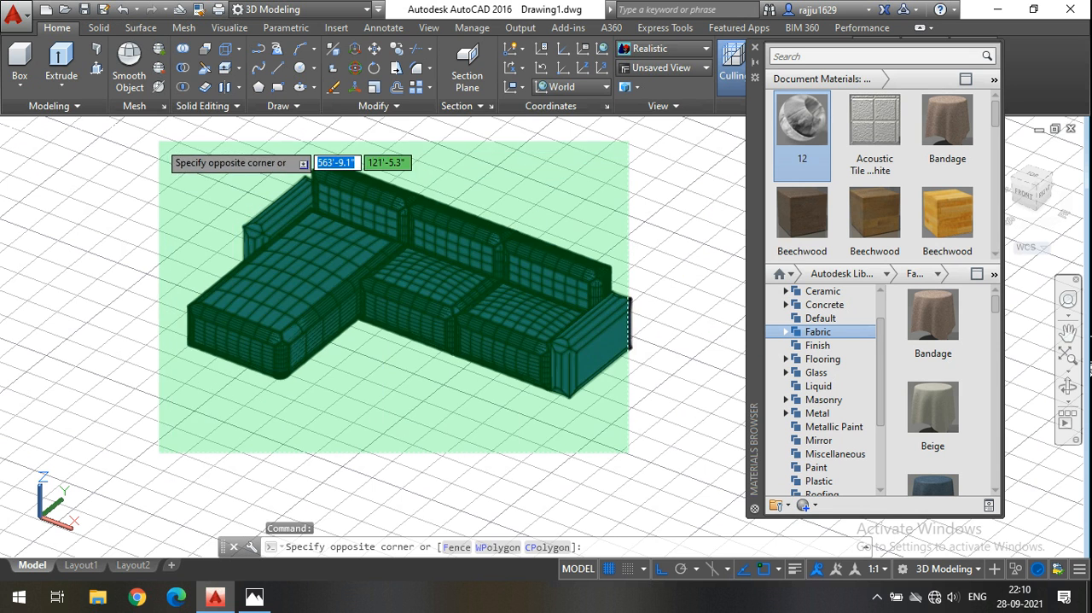
{"action": "left_click", "coordinate": [159, 138]}
{"action": "left_click", "coordinate": [698, 464]}
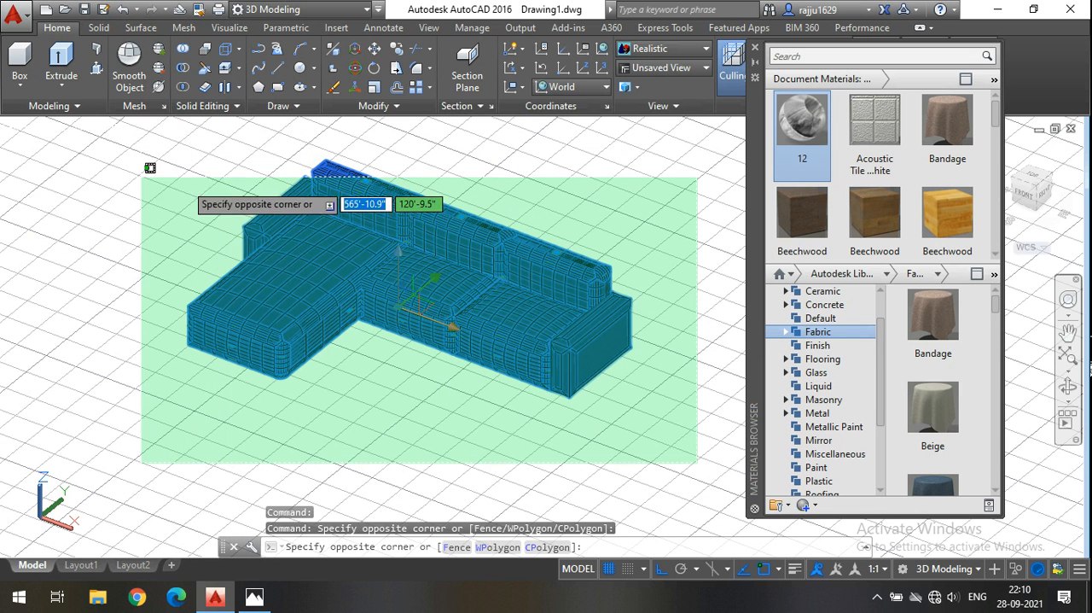
{"action": "left_click", "coordinate": [129, 125]}
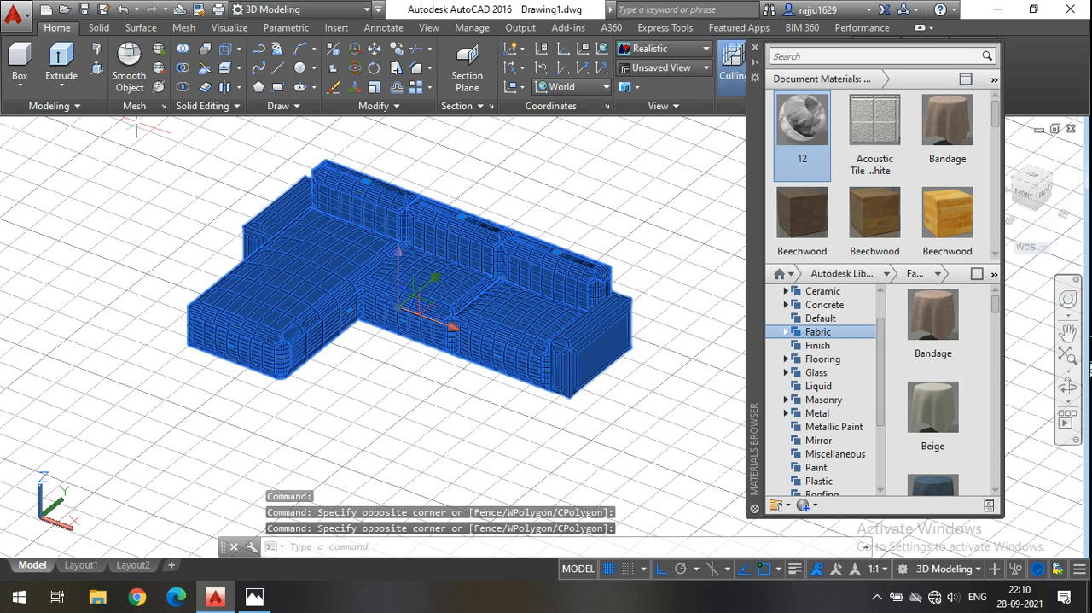
{"action": "right_click", "coordinate": [802, 129]}
{"action": "left_click", "coordinate": [863, 136]}
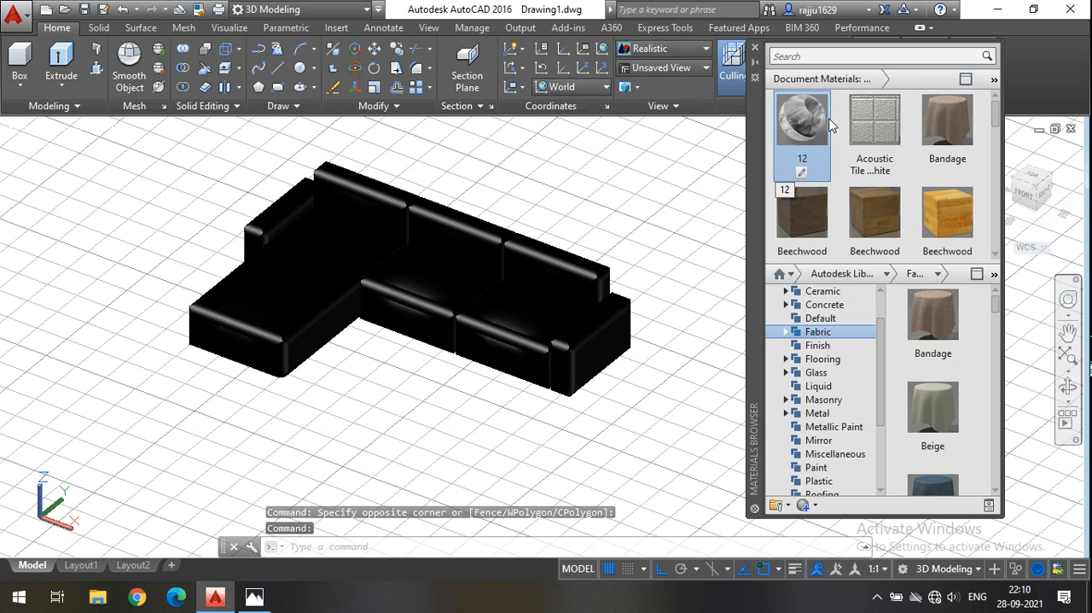
{"action": "left_click_drag", "start_coordinate": [793, 147], "coordinate": [449, 348]}
{"action": "scroll", "coordinate": [448, 348], "scroll_direction": "up", "scroll_amount": 6}
{"action": "scroll", "coordinate": [439, 326], "scroll_direction": "down", "scroll_amount": 5}
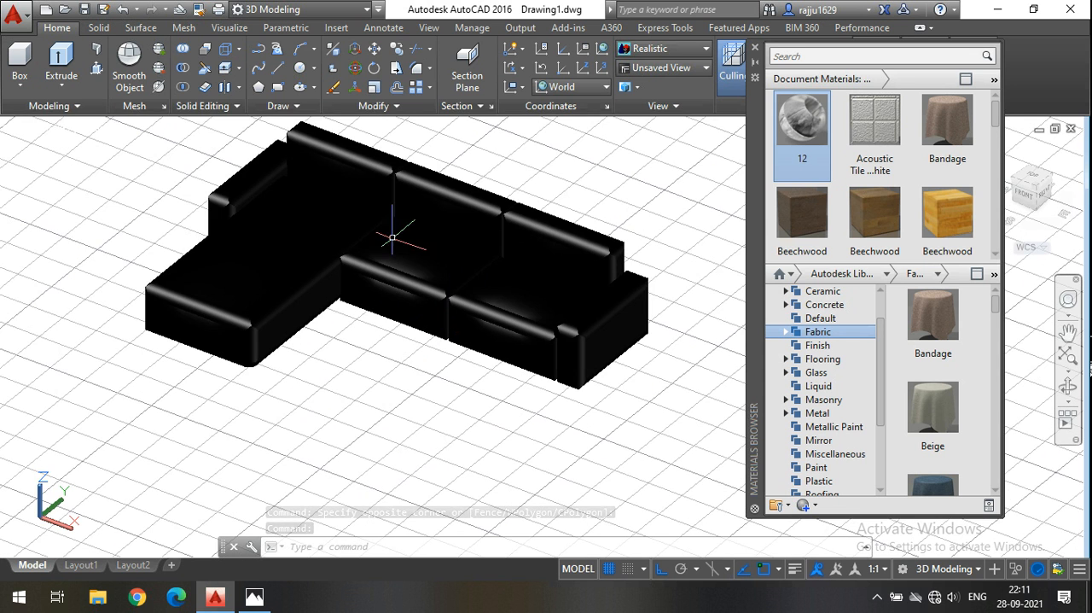
Select the whole sofa, assign the Blue fabric from the document materials to it in place of custom material 12, and clear the selection.
{"action": "scroll", "coordinate": [201, 315], "scroll_direction": "up", "scroll_amount": 6}
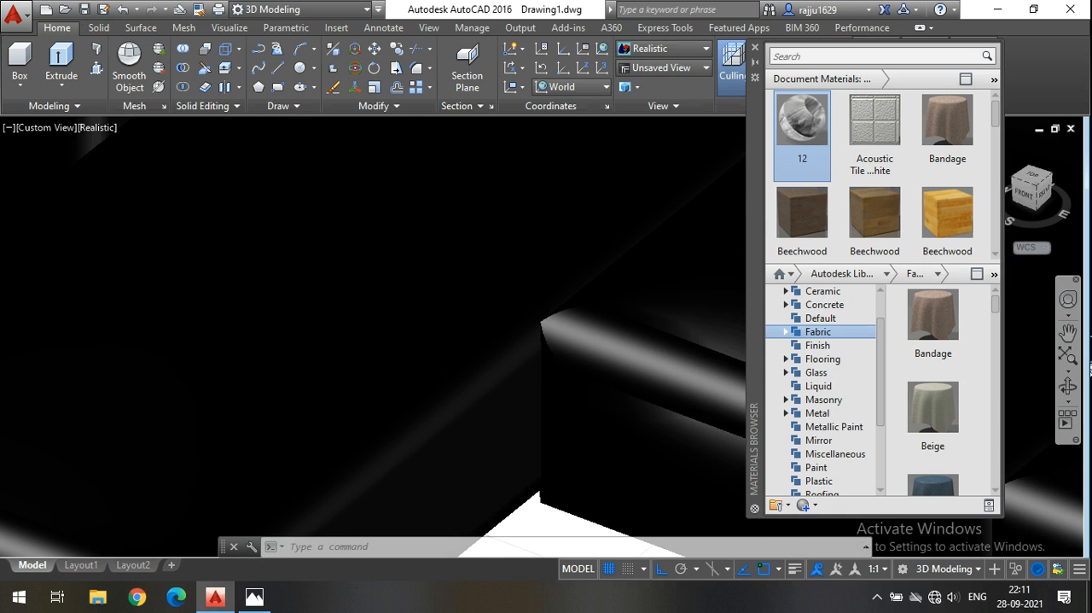
{"action": "scroll", "coordinate": [214, 318], "scroll_direction": "down", "scroll_amount": 7}
{"action": "scroll", "coordinate": [211, 325], "scroll_direction": "up", "scroll_amount": 2}
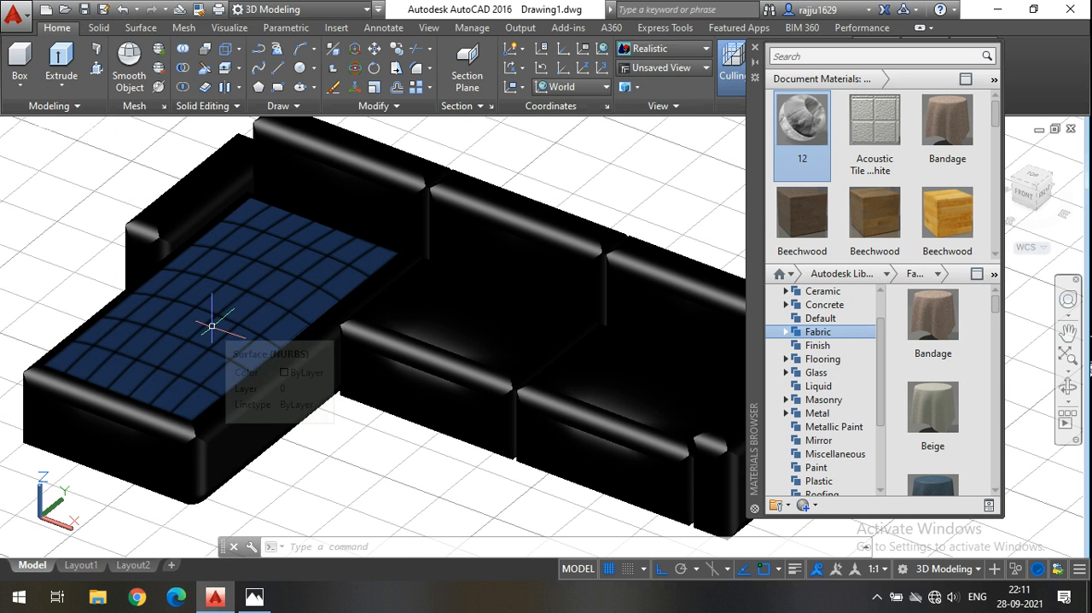
{"action": "scroll", "coordinate": [900, 175], "scroll_direction": "down", "scroll_amount": 3}
{"action": "scroll", "coordinate": [898, 175], "scroll_direction": "up", "scroll_amount": 3}
{"action": "scroll", "coordinate": [488, 275], "scroll_direction": "down", "scroll_amount": 5}
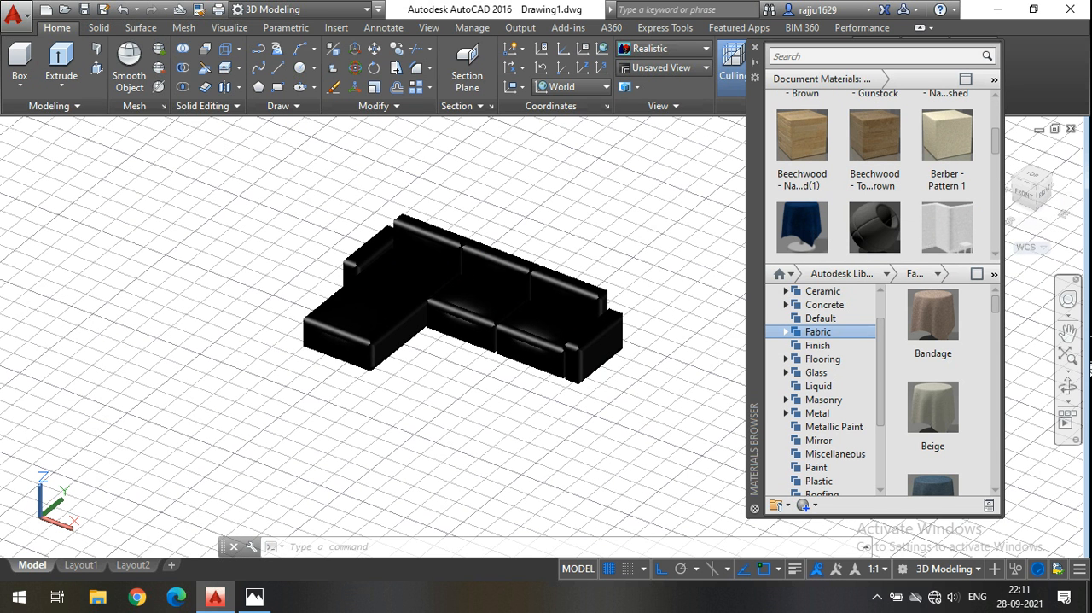
{"action": "left_click", "coordinate": [638, 414]}
{"action": "left_click", "coordinate": [248, 209]}
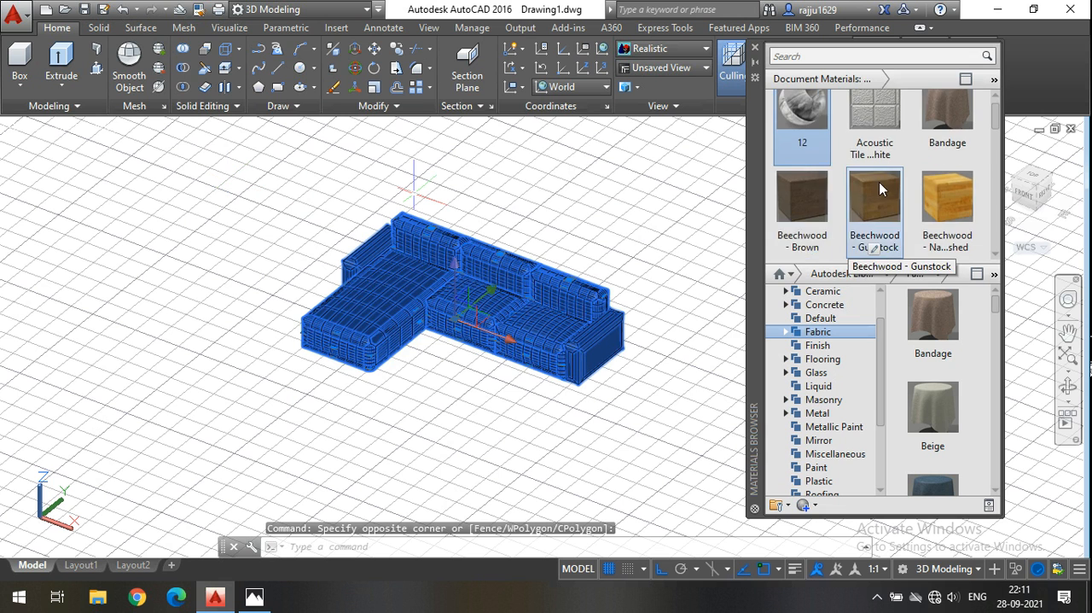
{"action": "scroll", "coordinate": [879, 196], "scroll_direction": "down", "scroll_amount": 4}
{"action": "scroll", "coordinate": [788, 179], "scroll_direction": "up", "scroll_amount": 3}
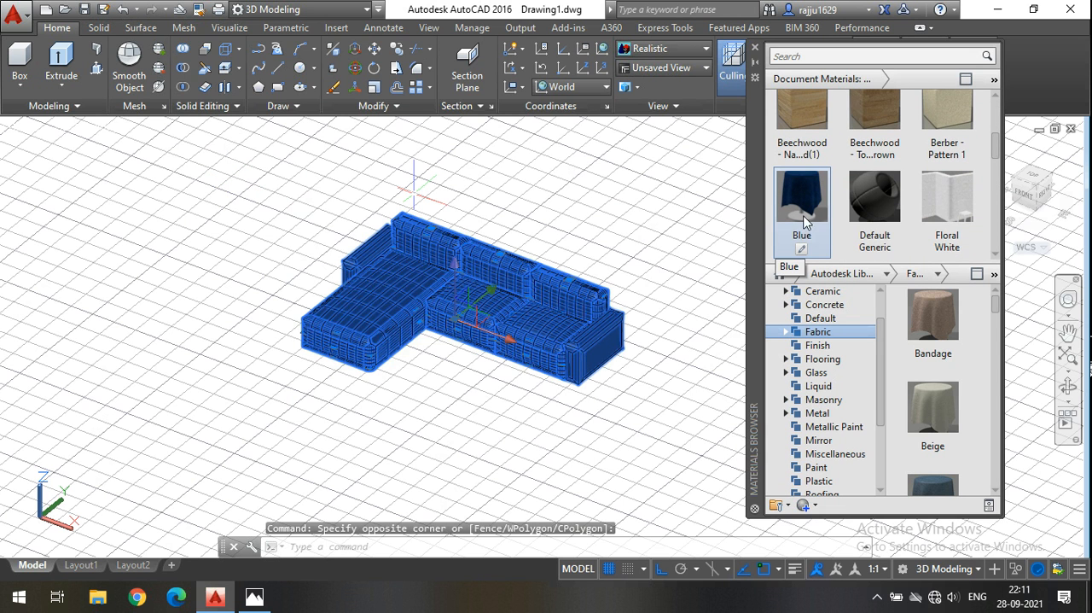
{"action": "right_click", "coordinate": [819, 198]}
{"action": "left_click", "coordinate": [850, 202]}
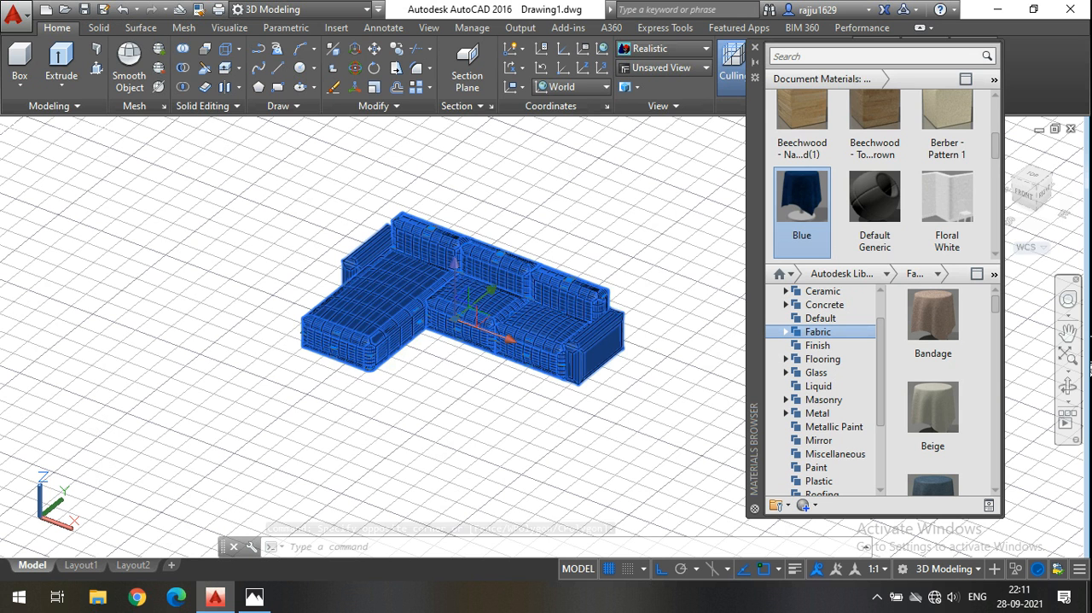
{"action": "key", "text": "Escape"}
Close the Materials Browser and save the drawing.
{"action": "scroll", "coordinate": [378, 292], "scroll_direction": "up", "scroll_amount": 2}
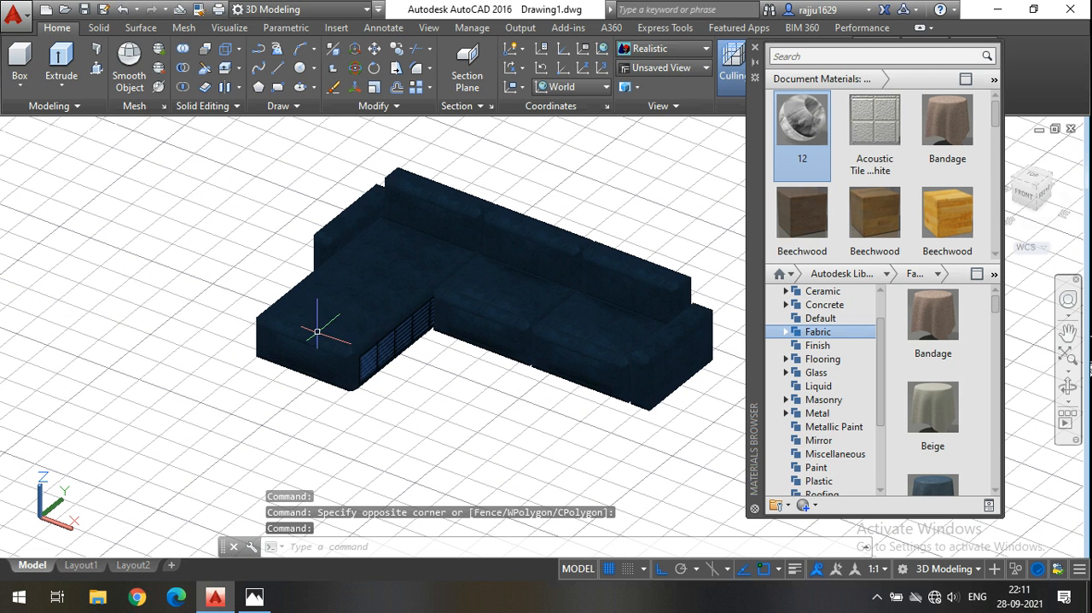
{"action": "scroll", "coordinate": [512, 256], "scroll_direction": "up", "scroll_amount": 4}
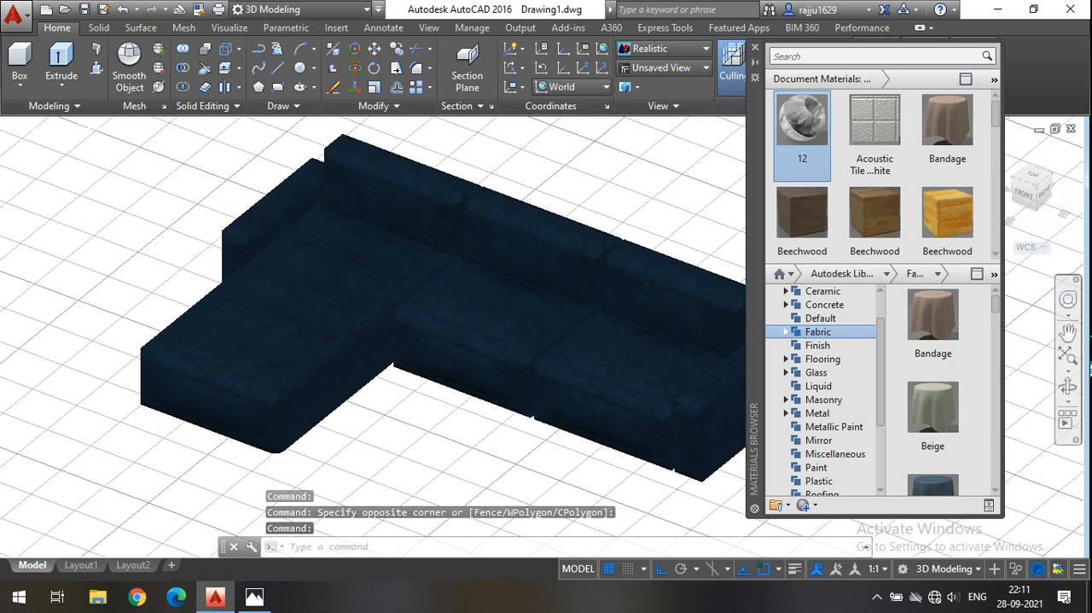
{"action": "left_click", "coordinate": [755, 48]}
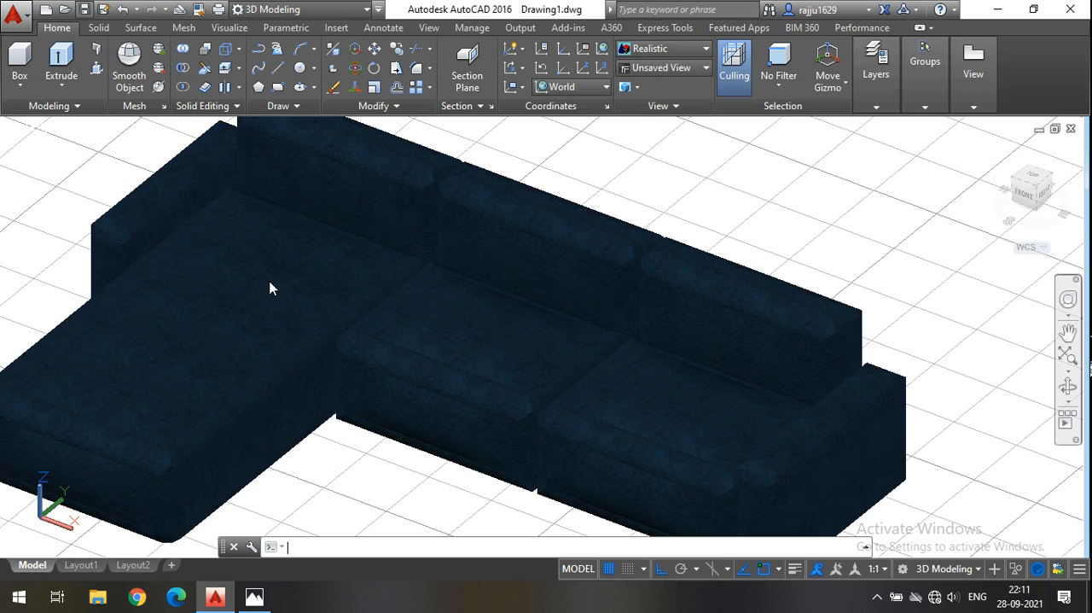
{"action": "key", "text": "ctrl+s"}
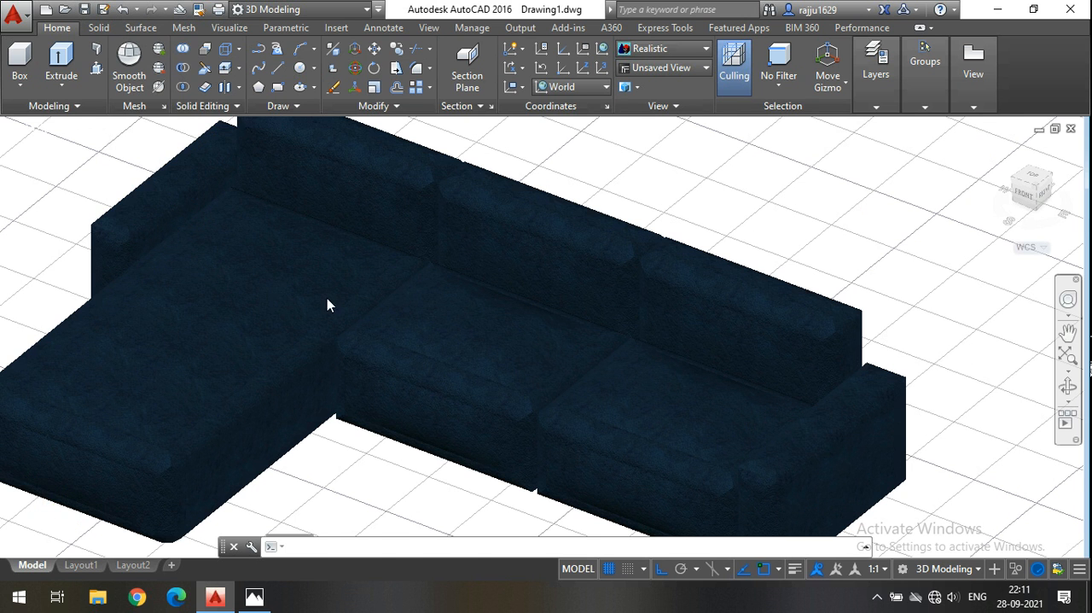
Switch the visual style from Realistic to 2D Wireframe.
{"action": "scroll", "coordinate": [279, 288], "scroll_direction": "down", "scroll_amount": 3}
{"action": "middle_click_drag", "start_coordinate": [666, 443], "coordinate": [620, 361]}
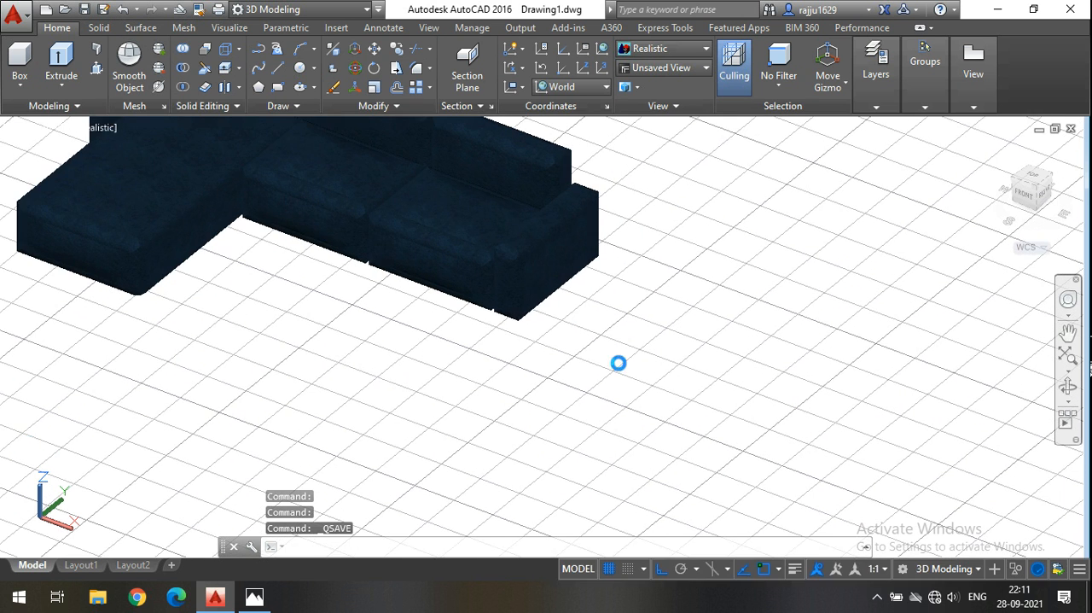
{"action": "left_click", "coordinate": [659, 50]}
{"action": "left_click", "coordinate": [659, 63]}
Draw a 1' by 1' rectangle in the empty area in front of the sofa, using the Dimensions option.
{"action": "middle_click_drag", "start_coordinate": [520, 385], "coordinate": [484, 291]}
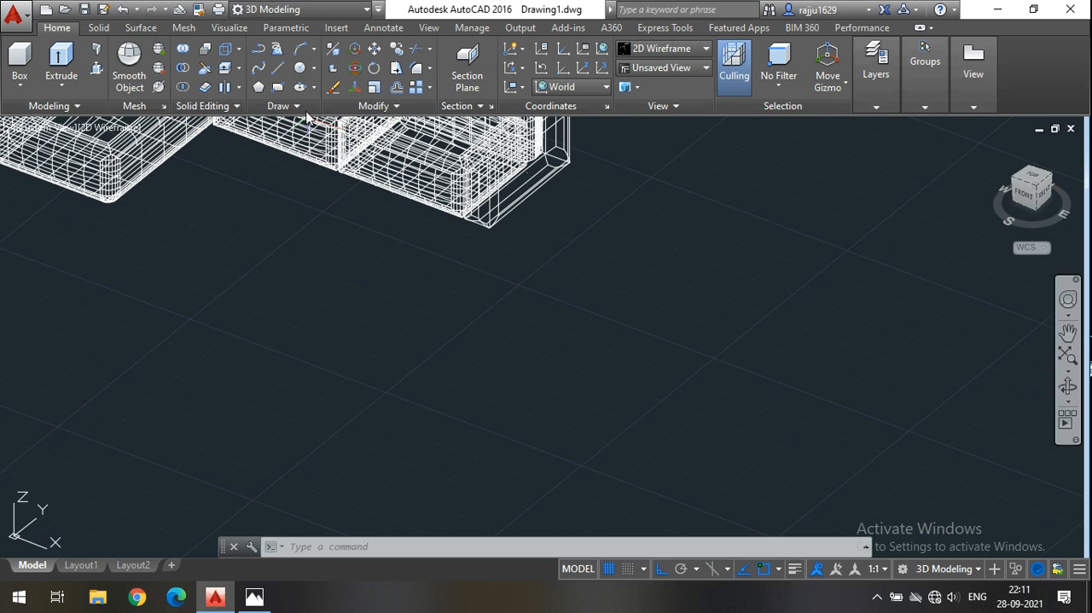
{"action": "left_click", "coordinate": [278, 88]}
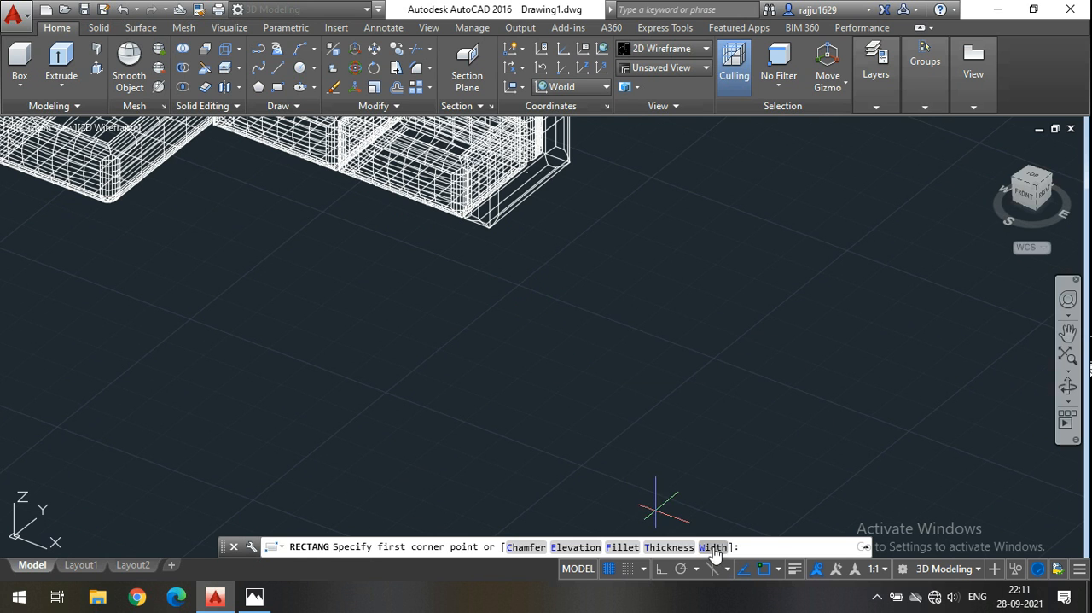
{"action": "left_click", "coordinate": [512, 304]}
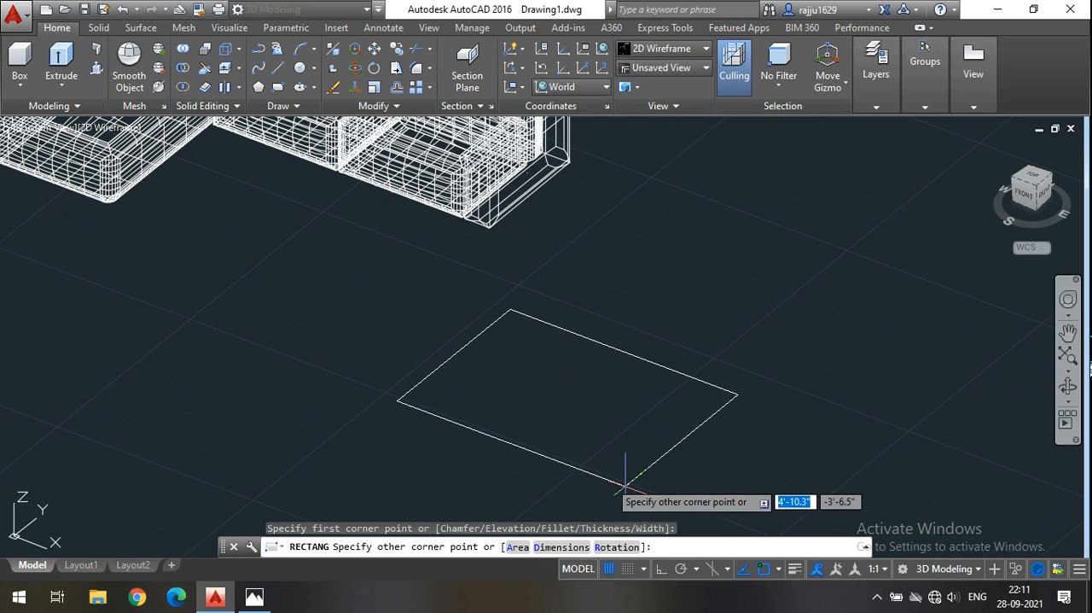
{"action": "left_click", "coordinate": [556, 546]}
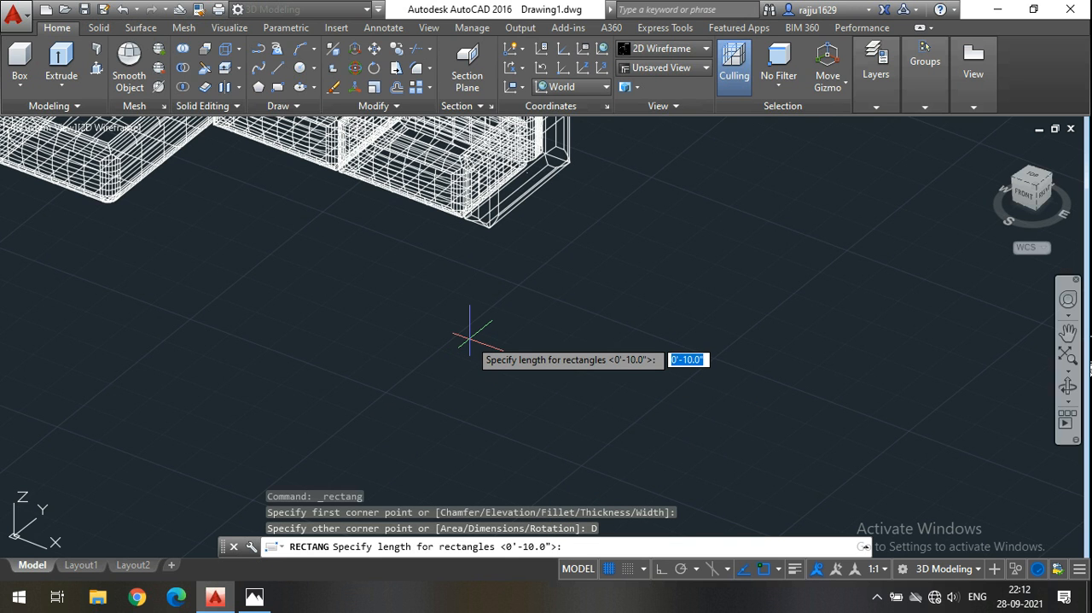
{"action": "type", "text": "1"}
{"action": "key", "text": "Return"}
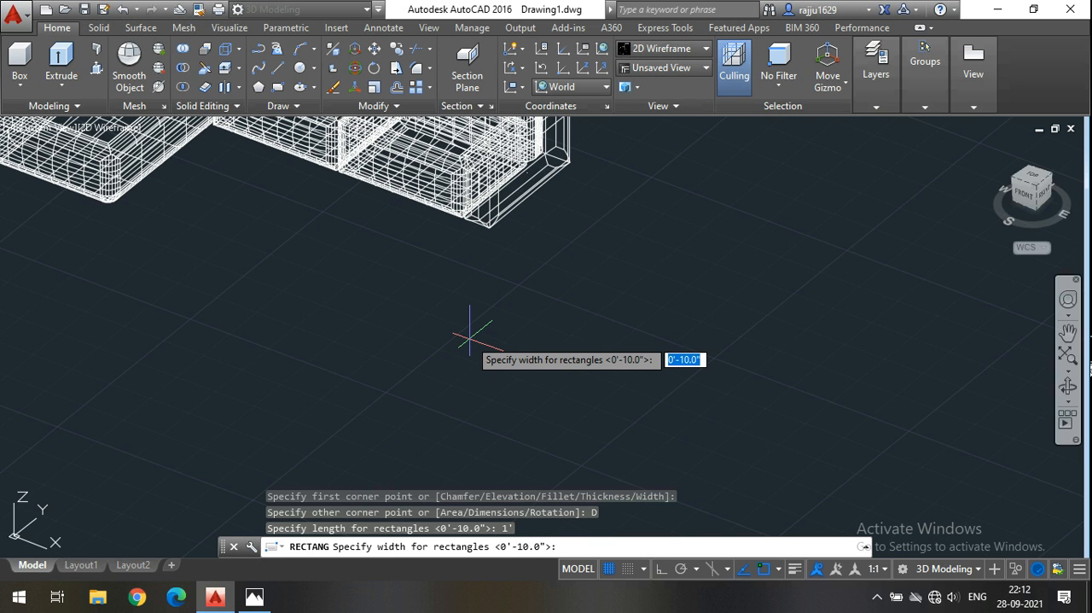
{"action": "key", "text": "Return"}
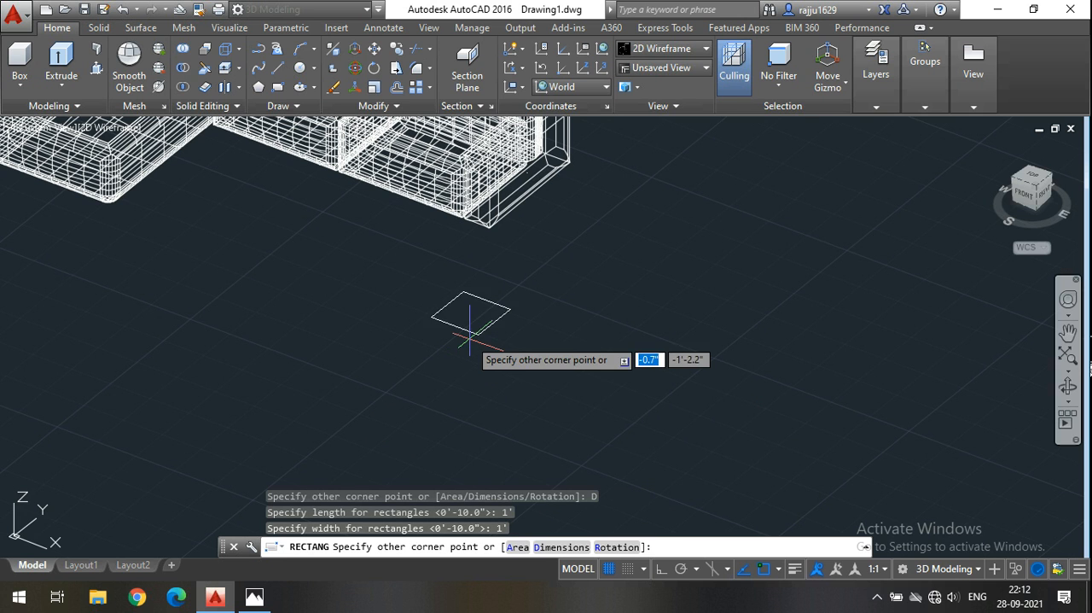
{"action": "left_click", "coordinate": [416, 381]}
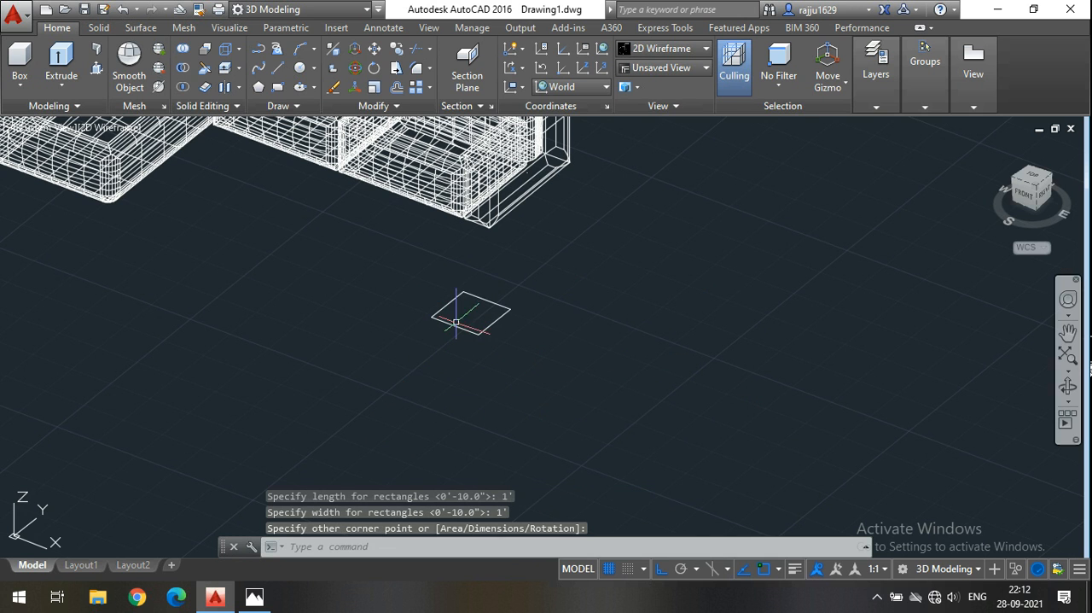
With Ortho off, draw a Start, End, Direction arc between the square's back corners, bowing inward with a tangent of about 19°.
{"action": "scroll", "coordinate": [456, 305], "scroll_direction": "up", "scroll_amount": 4}
{"action": "middle_click_drag", "start_coordinate": [424, 264], "coordinate": [592, 332]}
{"action": "scroll", "coordinate": [598, 332], "scroll_direction": "up", "scroll_amount": 5}
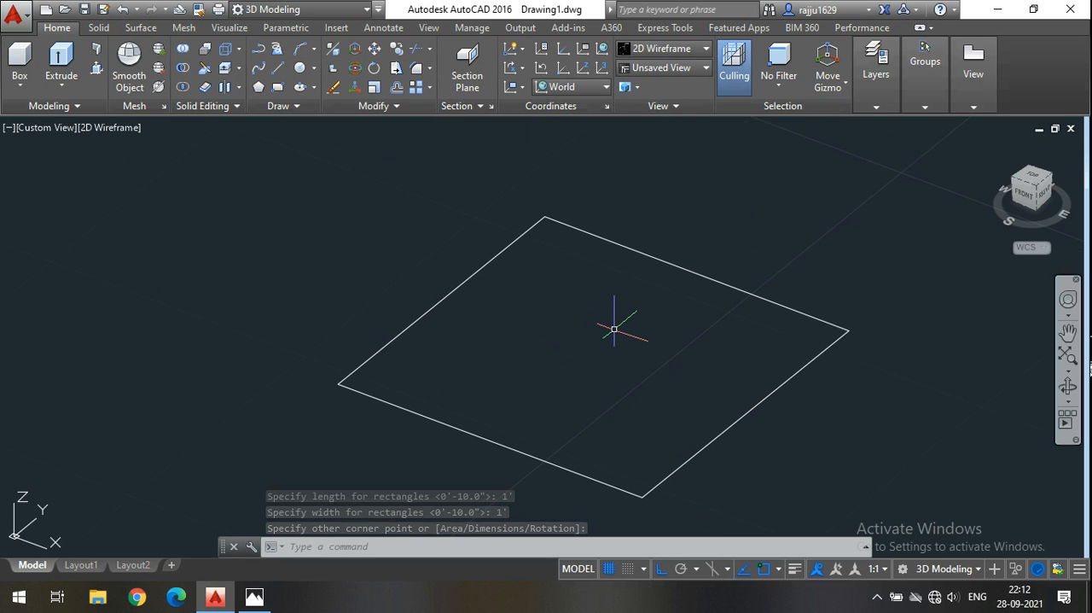
{"action": "left_click", "coordinate": [313, 53]}
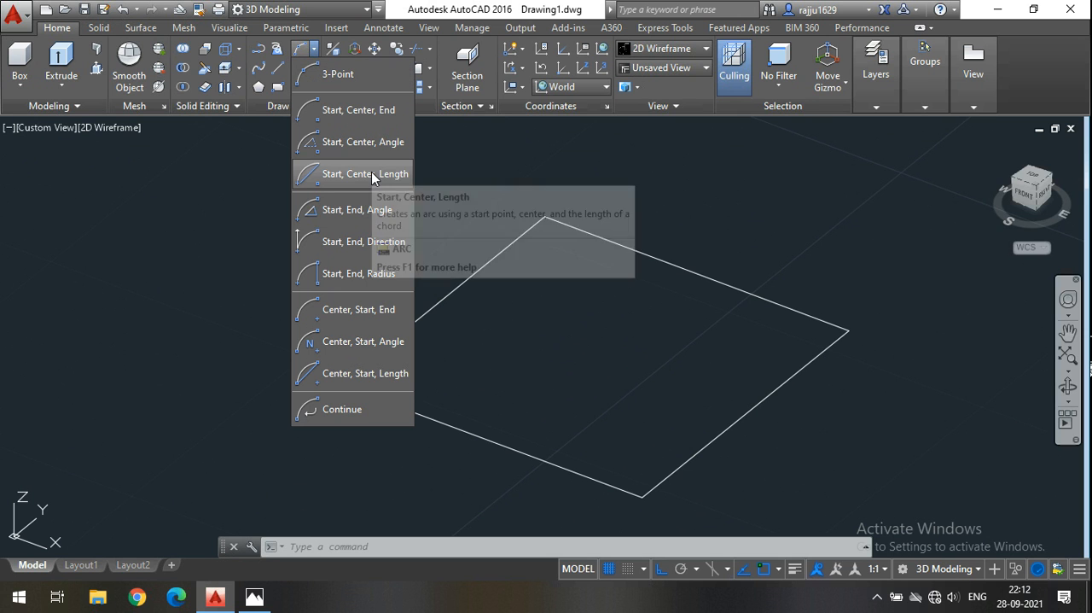
{"action": "left_click", "coordinate": [375, 245]}
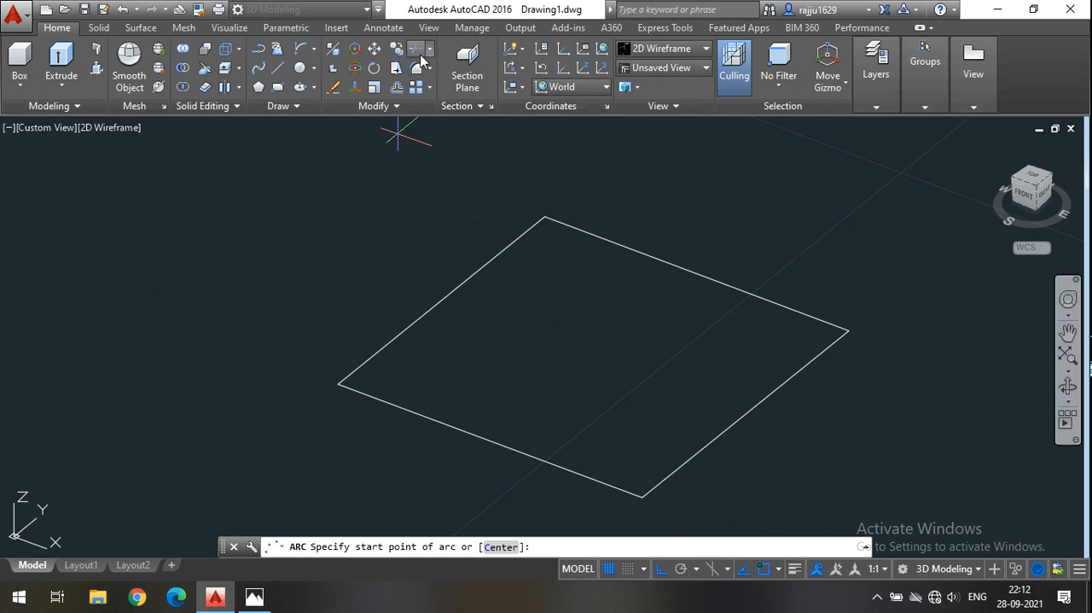
{"action": "left_click", "coordinate": [313, 54]}
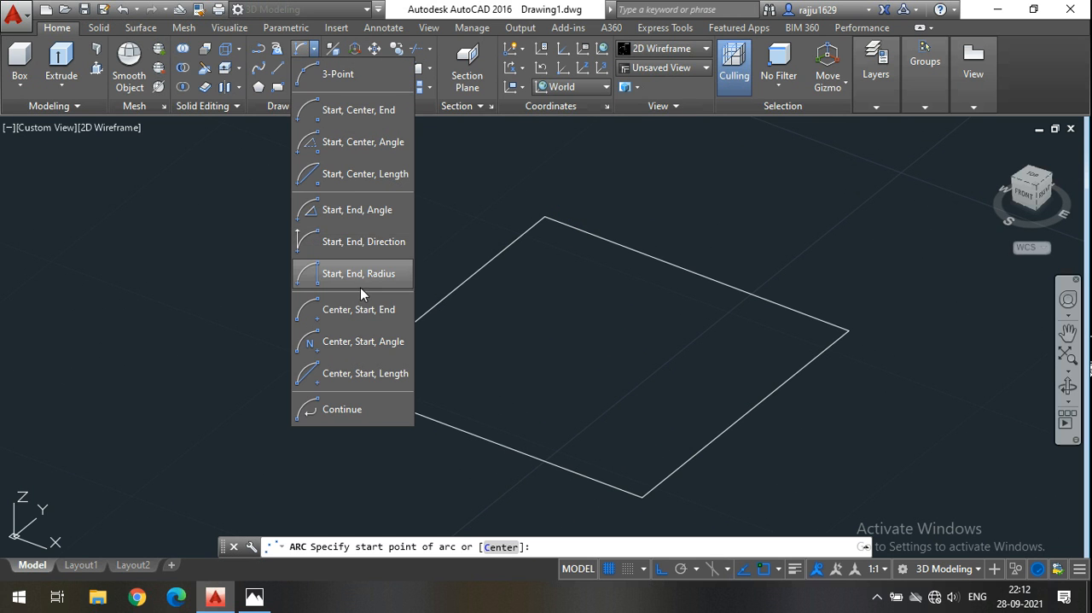
{"action": "left_click", "coordinate": [353, 242]}
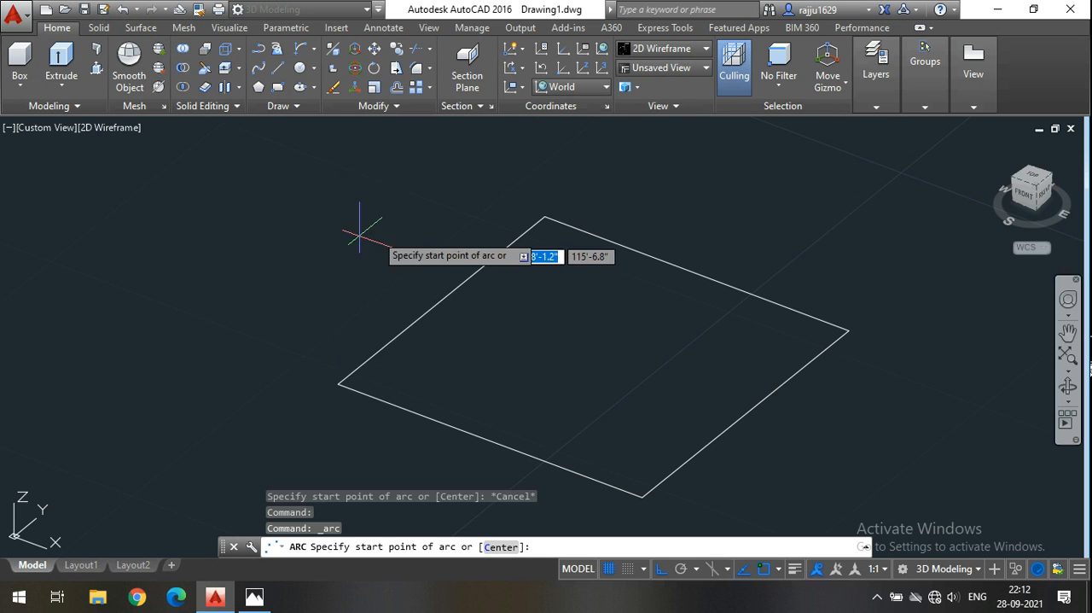
{"action": "left_click", "coordinate": [544, 216]}
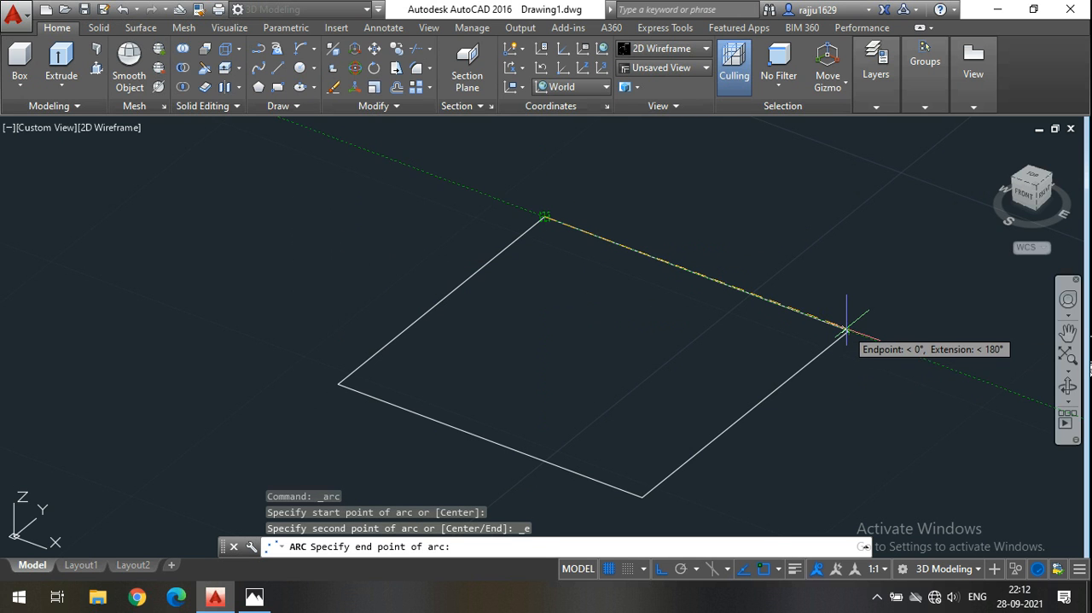
{"action": "left_click", "coordinate": [845, 329]}
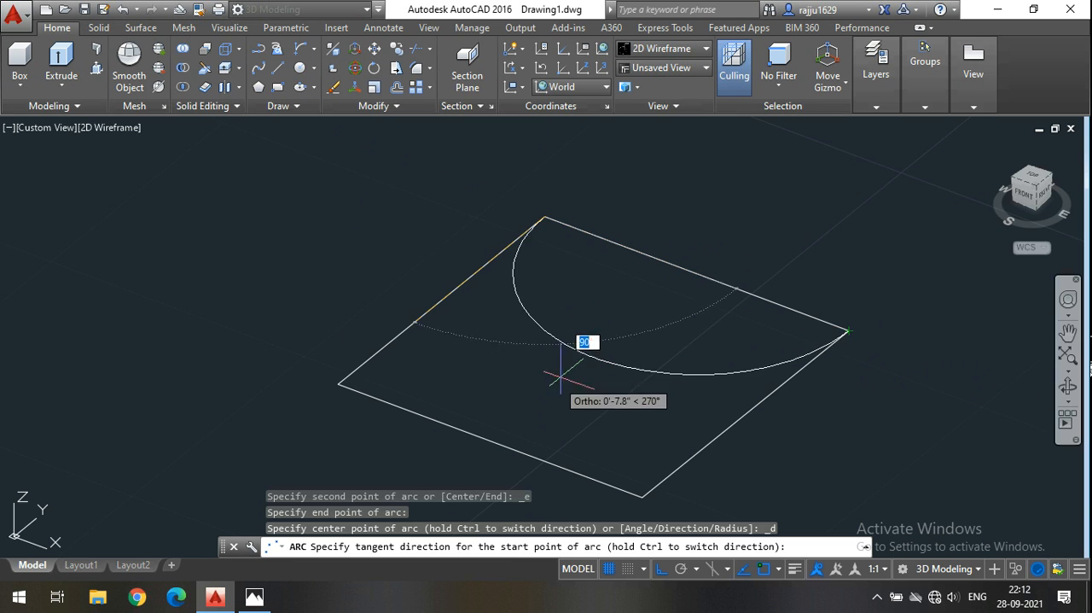
{"action": "left_click", "coordinate": [659, 570]}
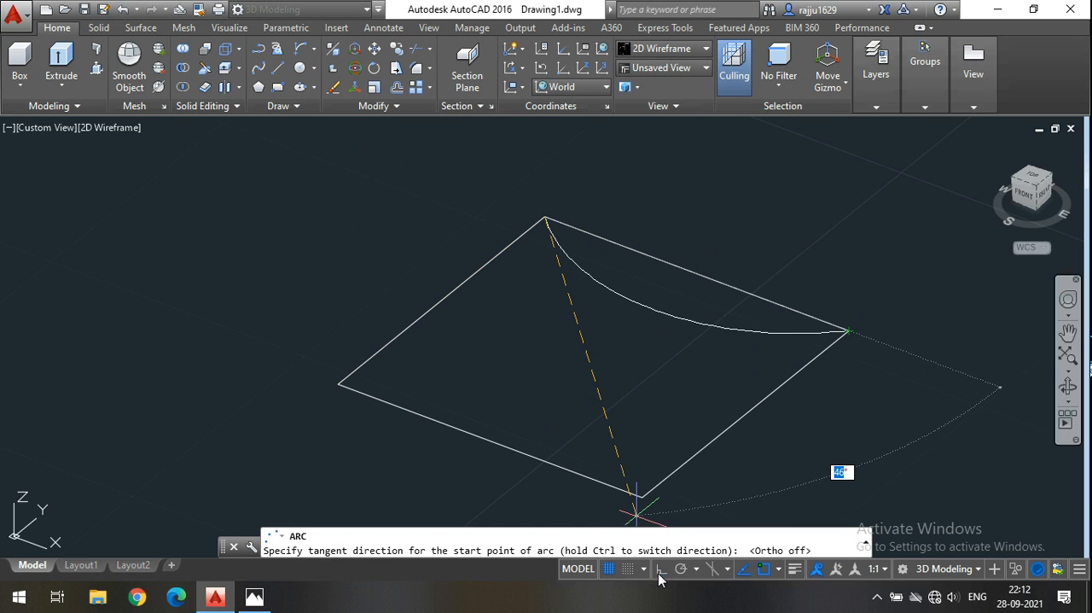
{"action": "scroll", "coordinate": [665, 322], "scroll_direction": "up", "scroll_amount": 2}
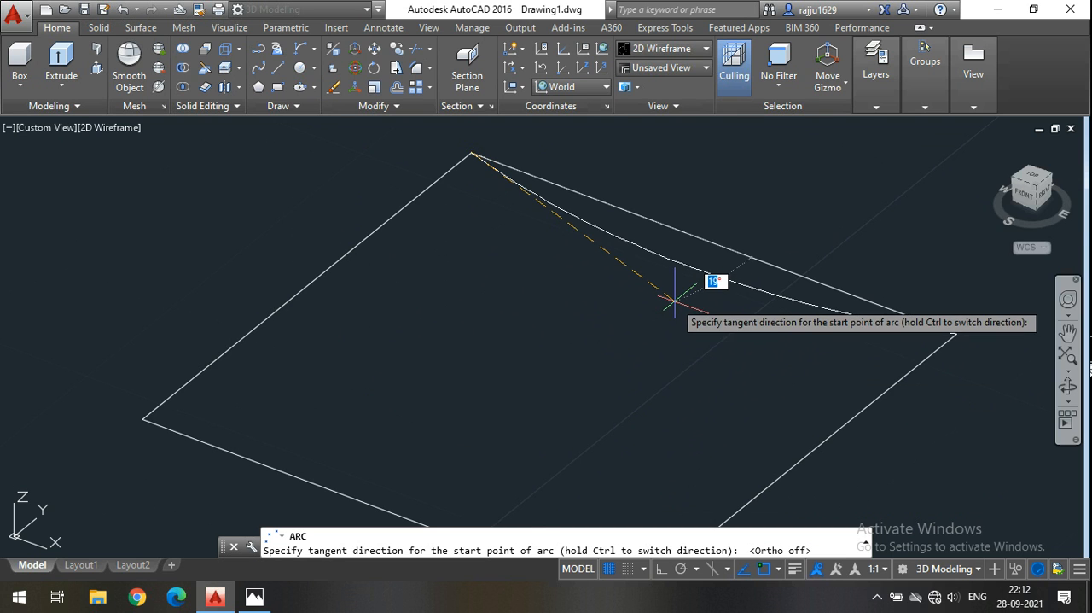
{"action": "left_click", "coordinate": [675, 301]}
{"action": "scroll", "coordinate": [575, 267], "scroll_direction": "down", "scroll_amount": 2}
{"action": "key", "text": "Return"}
{"action": "key", "text": "Escape"}
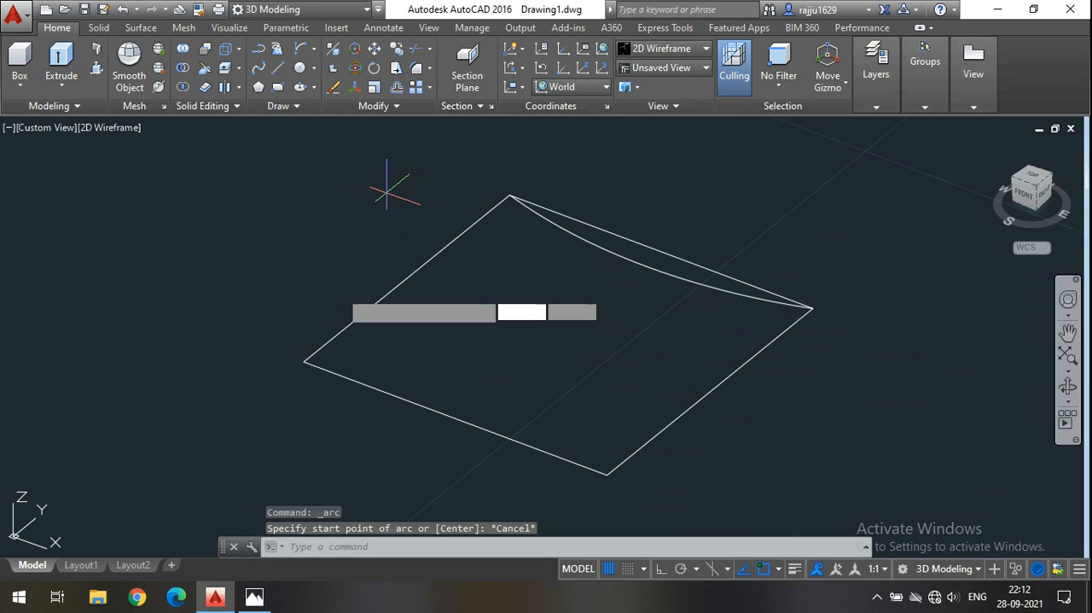
Draw a Start, End, Direction arc between the square's two front corners, bowing slightly into the square.
{"action": "key", "text": "Return"}
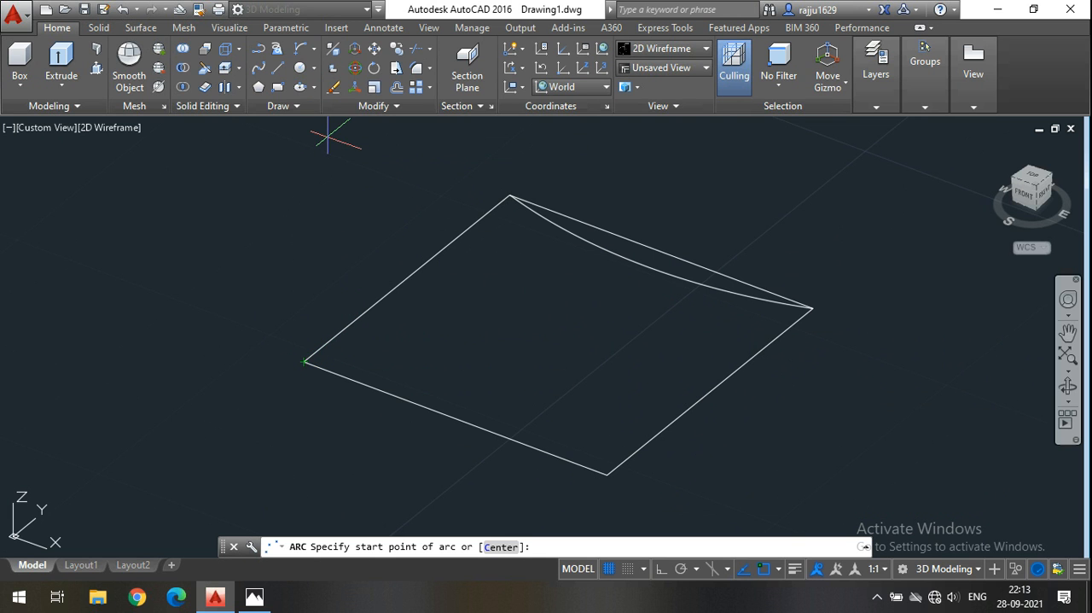
{"action": "left_click", "coordinate": [303, 361]}
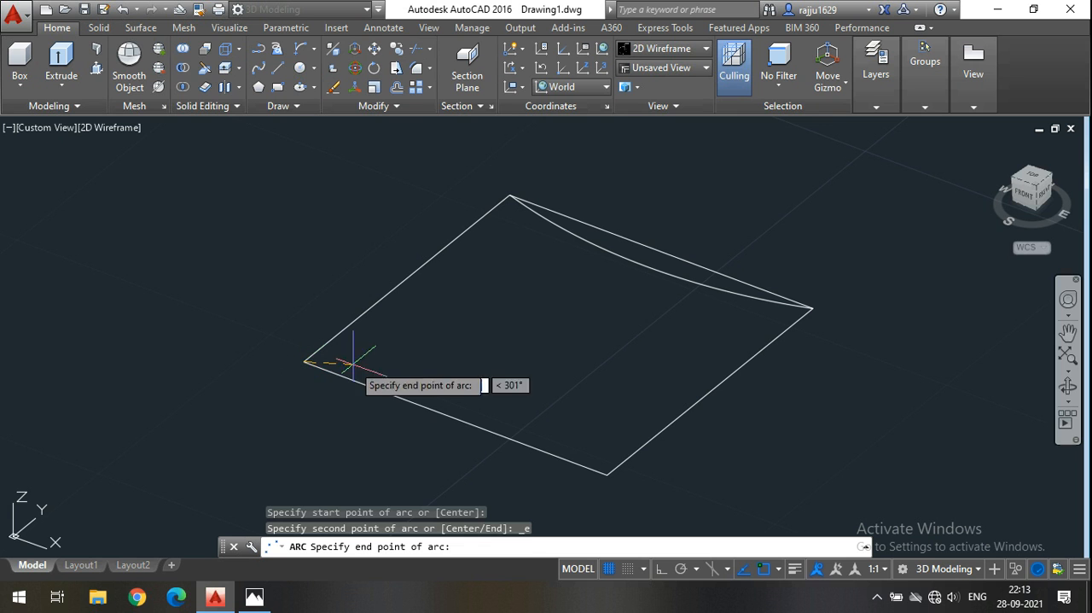
{"action": "left_click", "coordinate": [606, 474]}
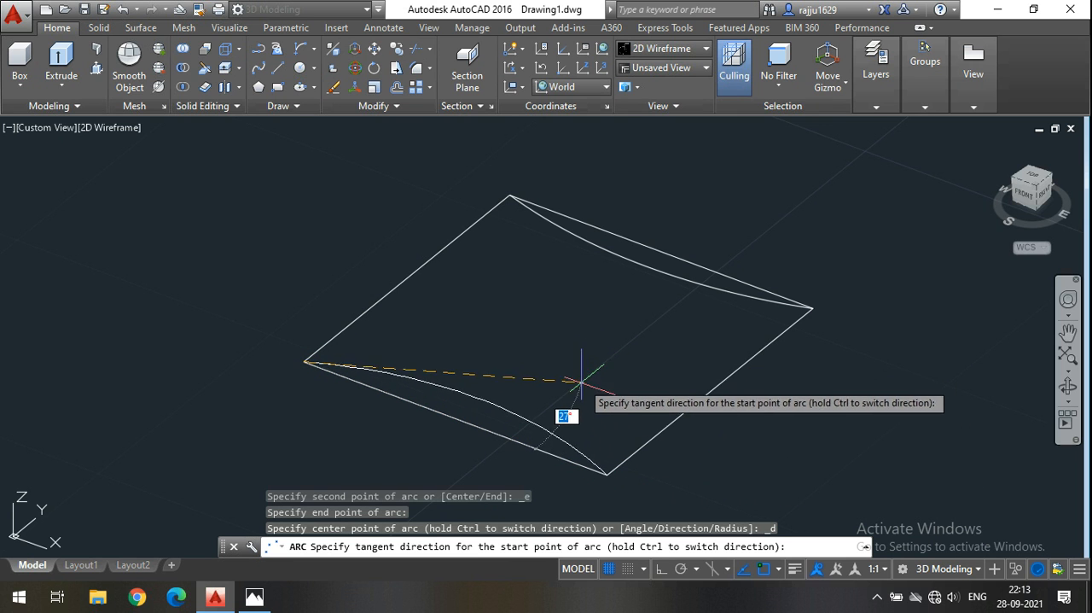
{"action": "left_click", "coordinate": [572, 389]}
Draw an inward-bowing Start, End, Direction arc along the square's left side edge and select that arc.
{"action": "middle_click_drag", "start_coordinate": [573, 390], "coordinate": [561, 351]}
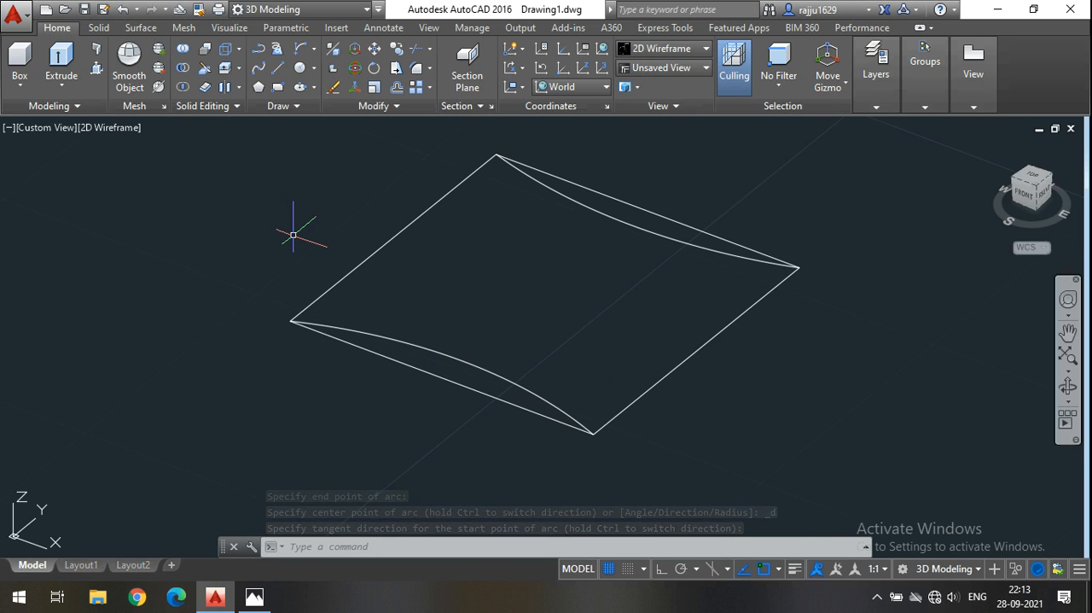
{"action": "left_click", "coordinate": [304, 51]}
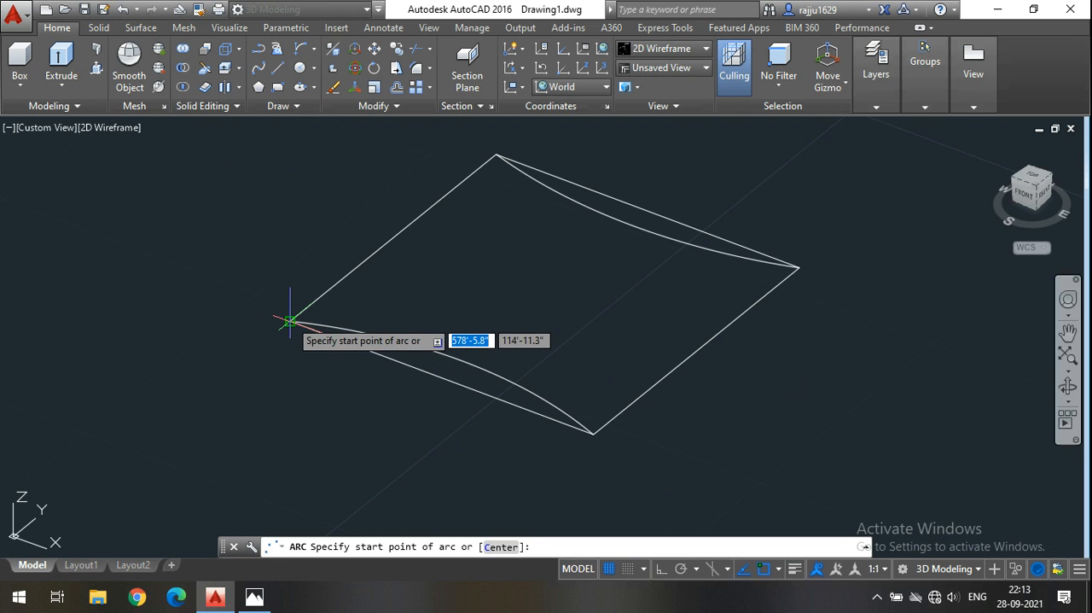
{"action": "left_click", "coordinate": [291, 321]}
{"action": "left_click", "coordinate": [496, 156]}
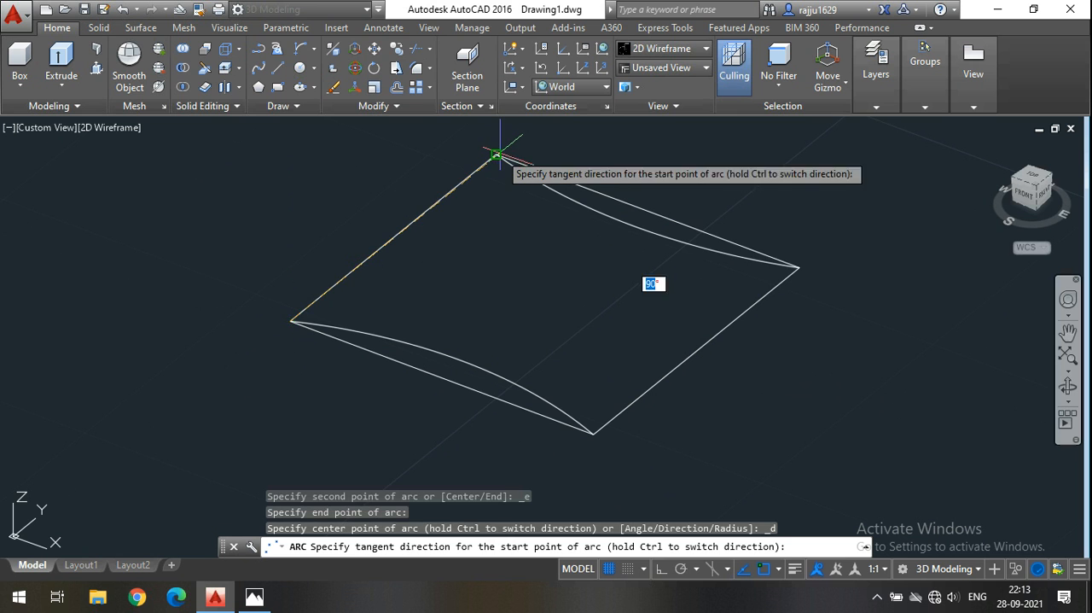
{"action": "left_click", "coordinate": [512, 232]}
{"action": "left_click", "coordinate": [491, 237]}
{"action": "left_click", "coordinate": [434, 224]}
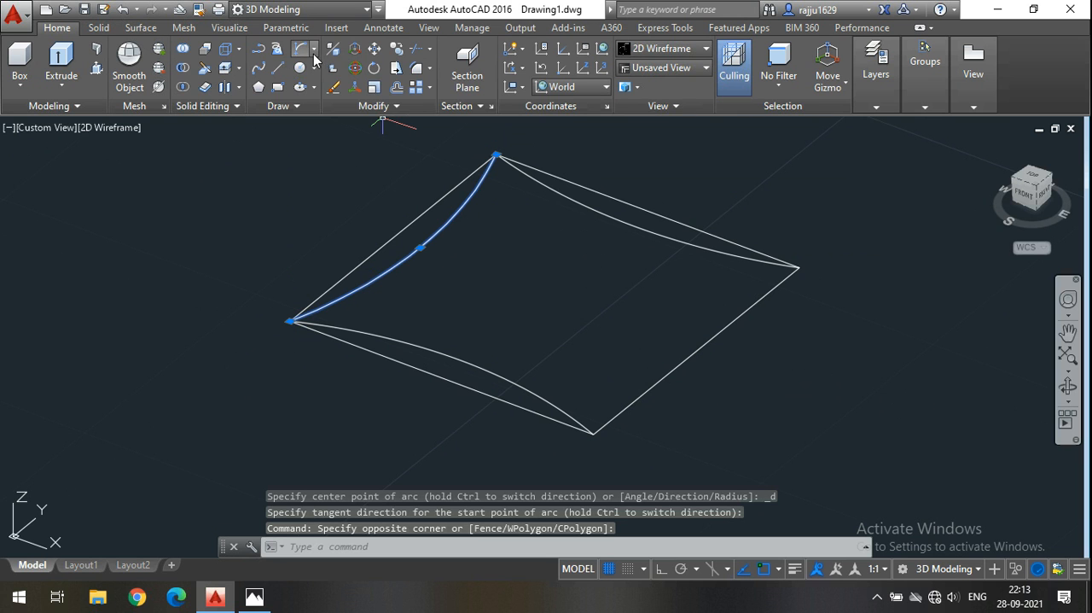
Mirror the square's left-side arc to the opposite side about the front edge's midpoint, using Ortho and keeping the source arc.
{"action": "left_click", "coordinate": [374, 108]}
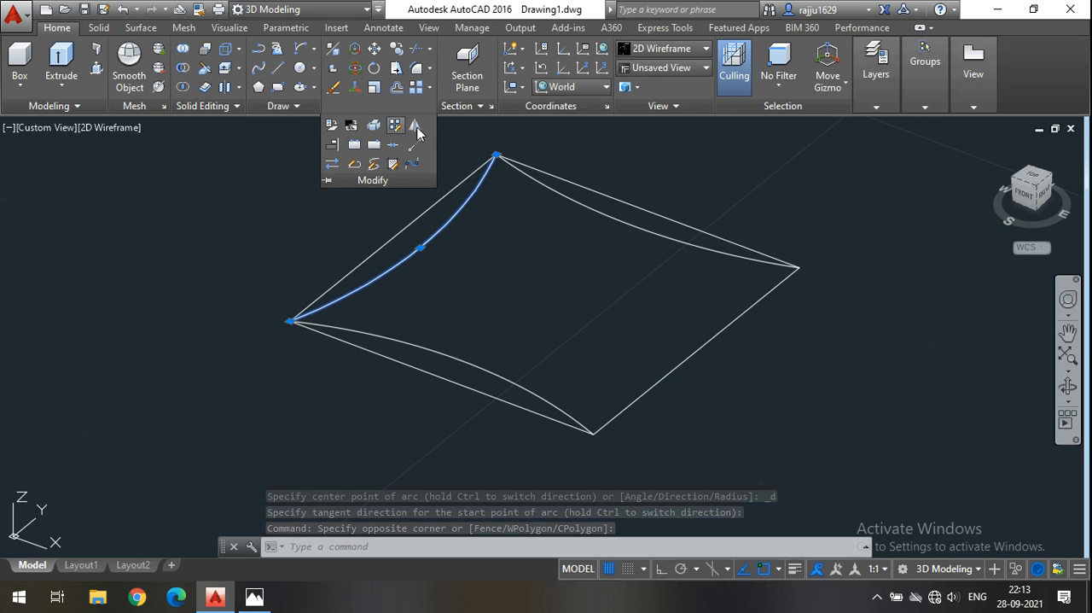
{"action": "left_click", "coordinate": [408, 127]}
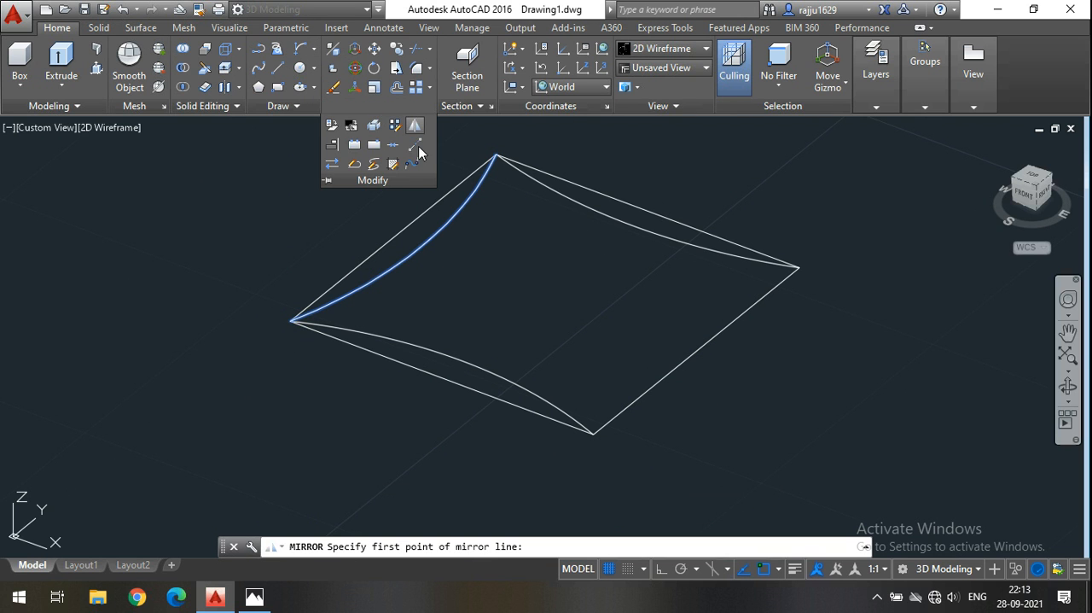
{"action": "left_click", "coordinate": [441, 378]}
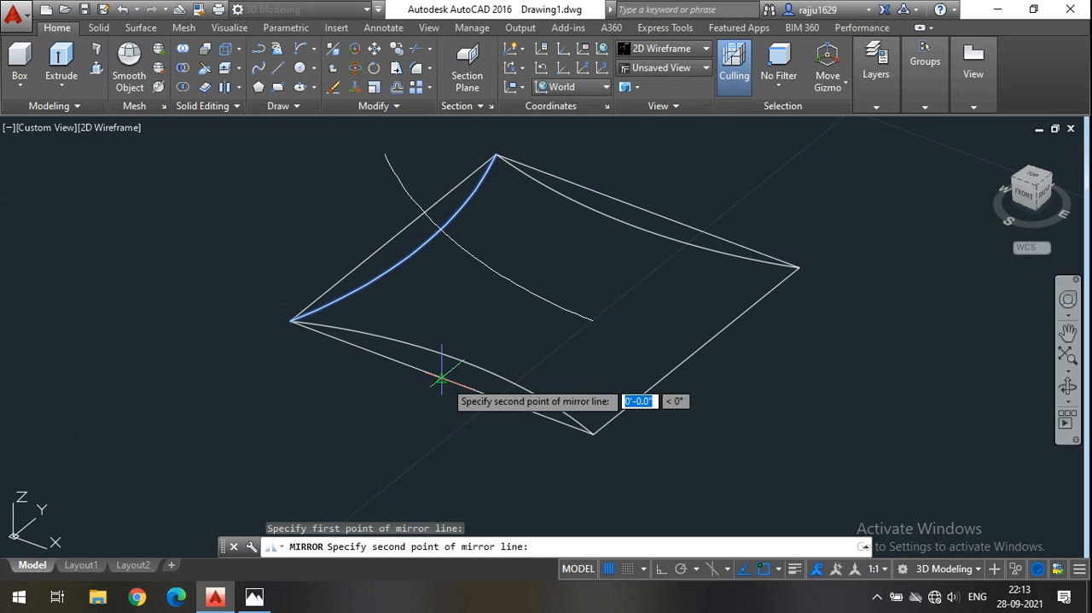
{"action": "left_click", "coordinate": [660, 569]}
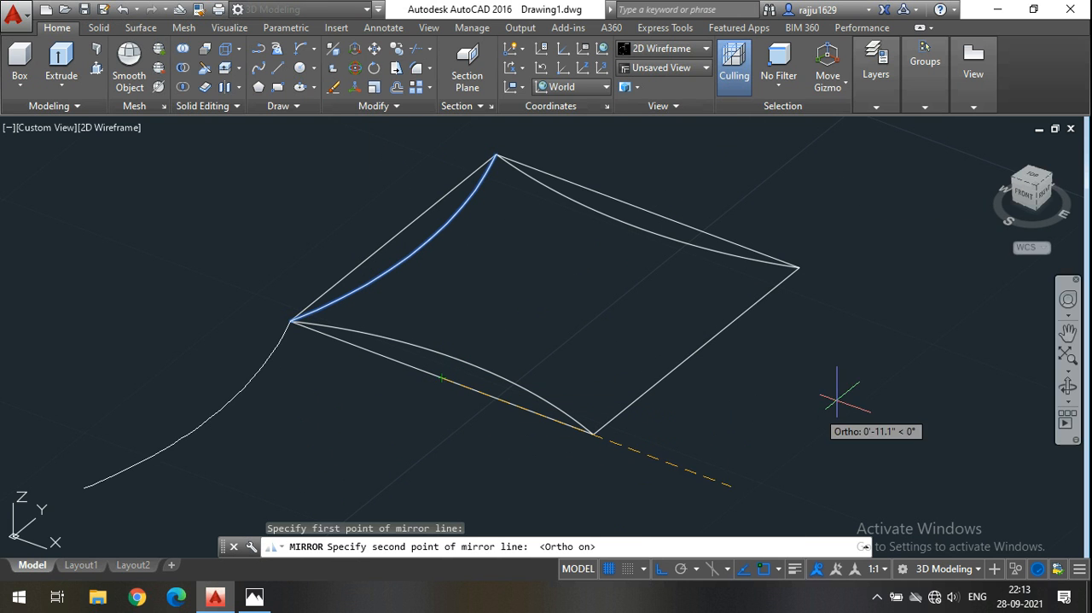
{"action": "left_click", "coordinate": [850, 186]}
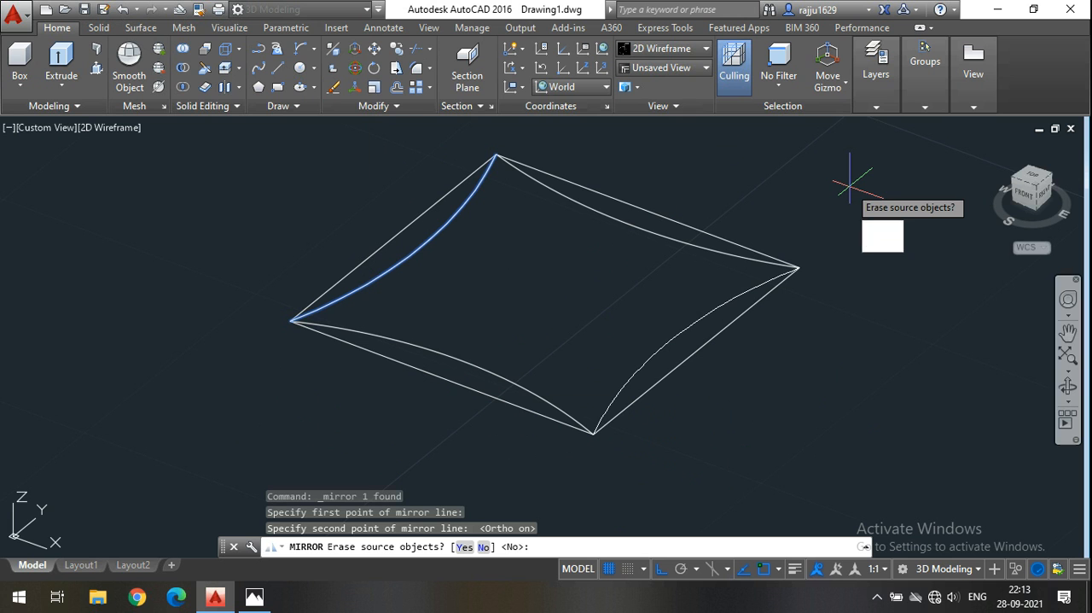
{"action": "key", "text": "Return"}
Draw a Start, End, Direction arc from the front arc's midpoint to the back arc's midpoint, with Ortho off and a tangent of about 127°.
{"action": "mouse_move", "coordinate": [613, 305]}
{"action": "middle_mouse_down"}
{"action": "mouse_move", "coordinate": [572, 304]}
{"action": "mouse_move", "coordinate": [576, 314]}
{"action": "middle_mouse_up"}
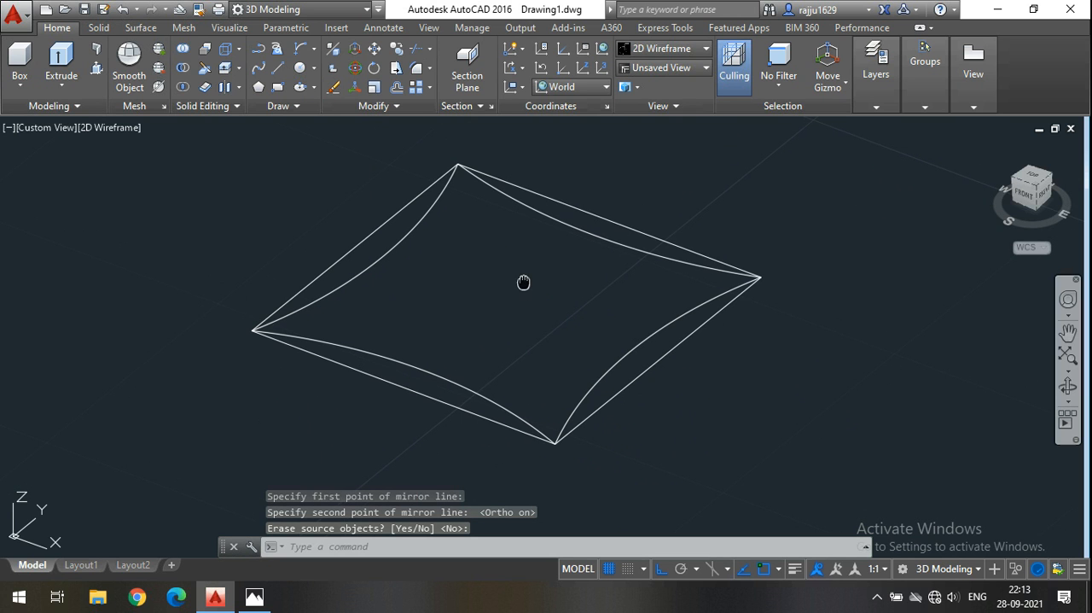
{"action": "middle_click_drag", "start_coordinate": [524, 283], "coordinate": [543, 298]}
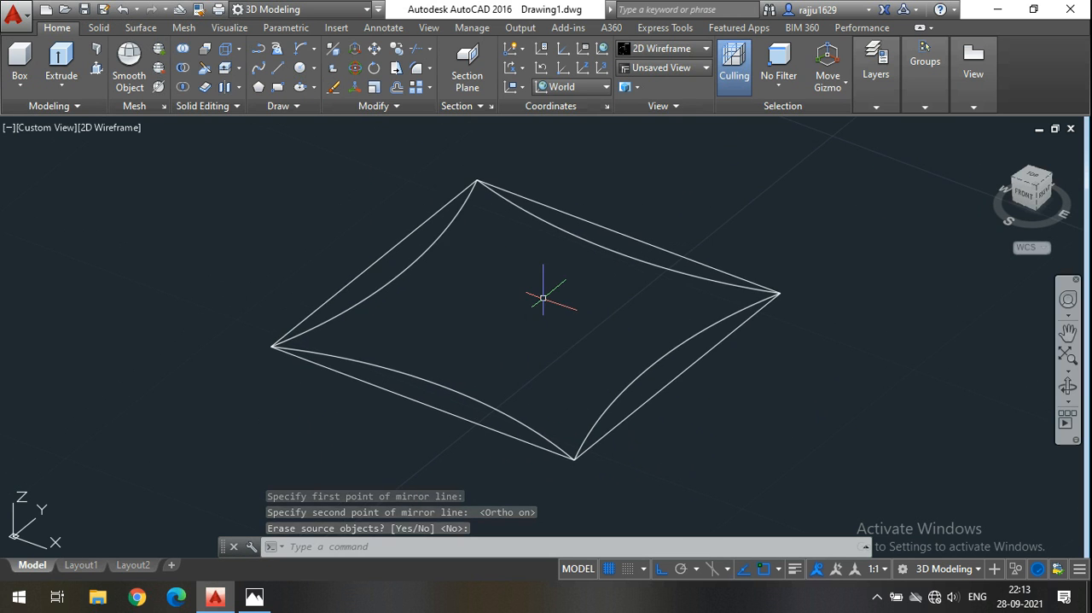
{"action": "left_click", "coordinate": [314, 49]}
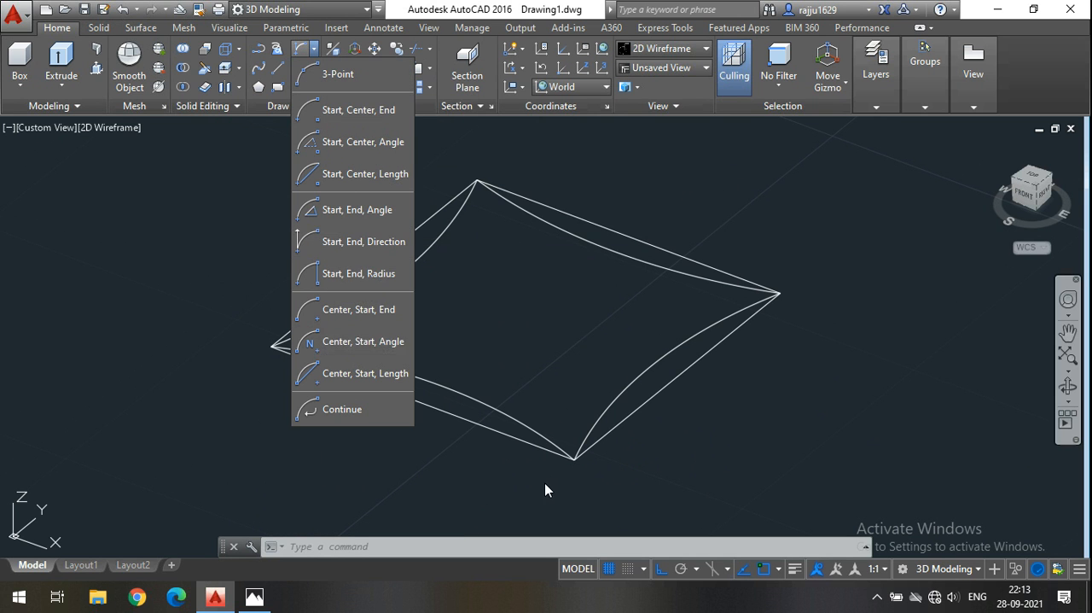
{"action": "left_click", "coordinate": [366, 244]}
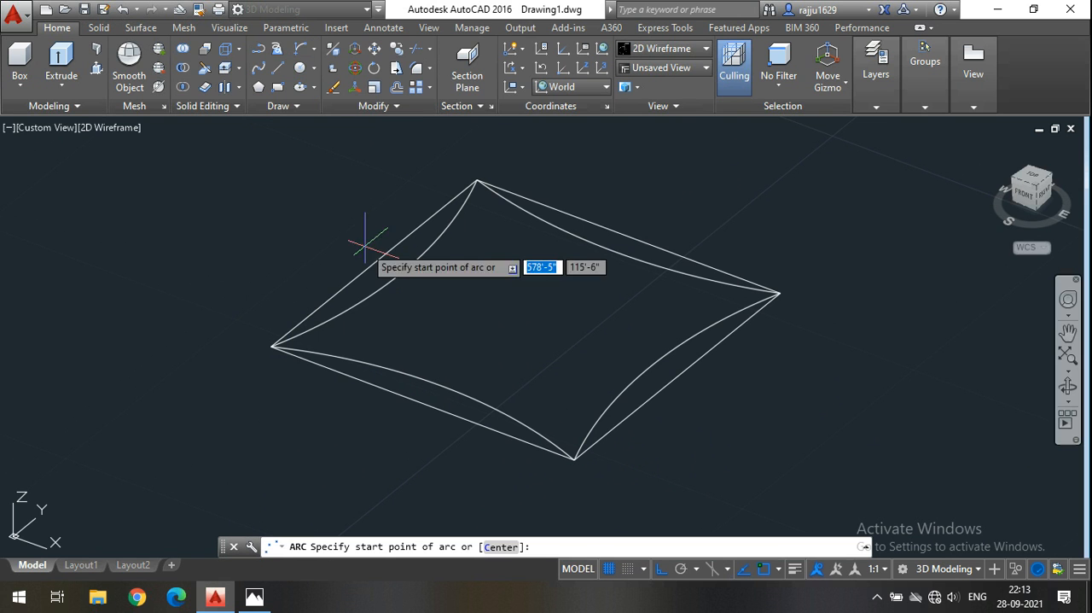
{"action": "left_click", "coordinate": [444, 386]}
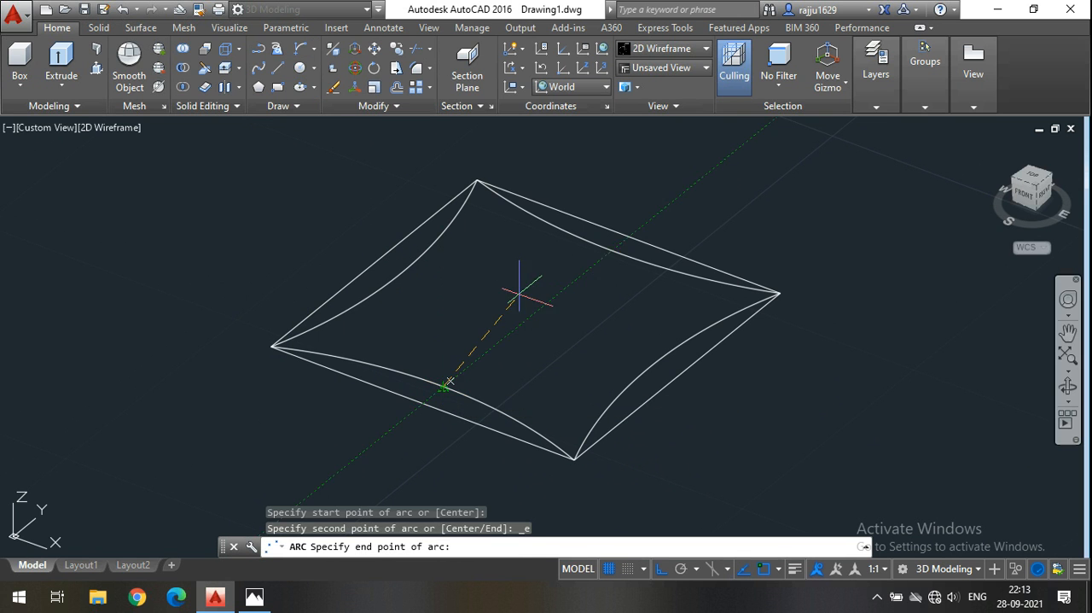
{"action": "left_click", "coordinate": [612, 249]}
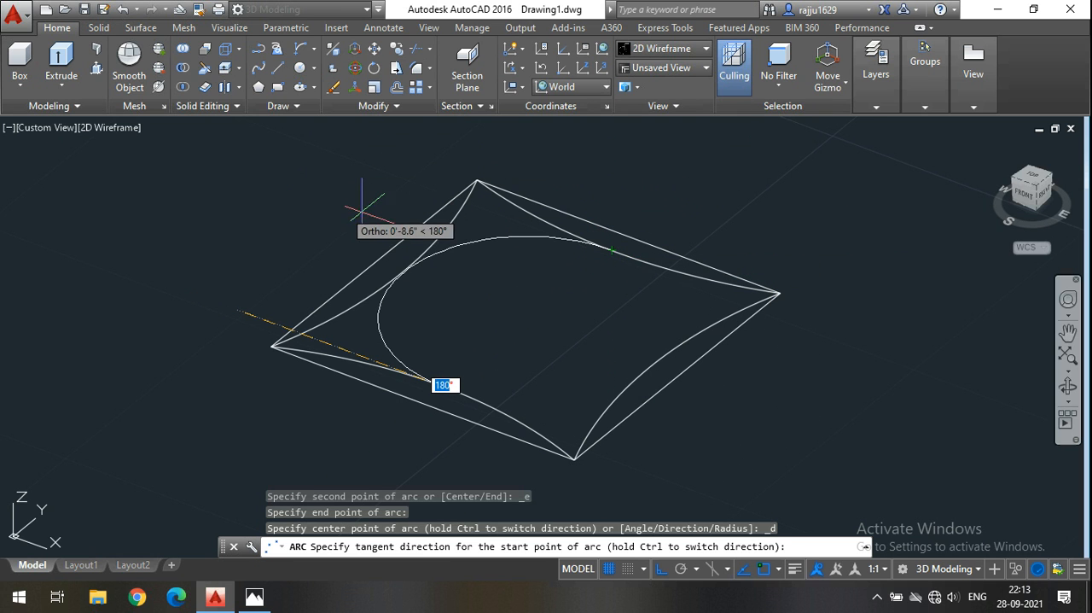
{"action": "key", "text": "F8"}
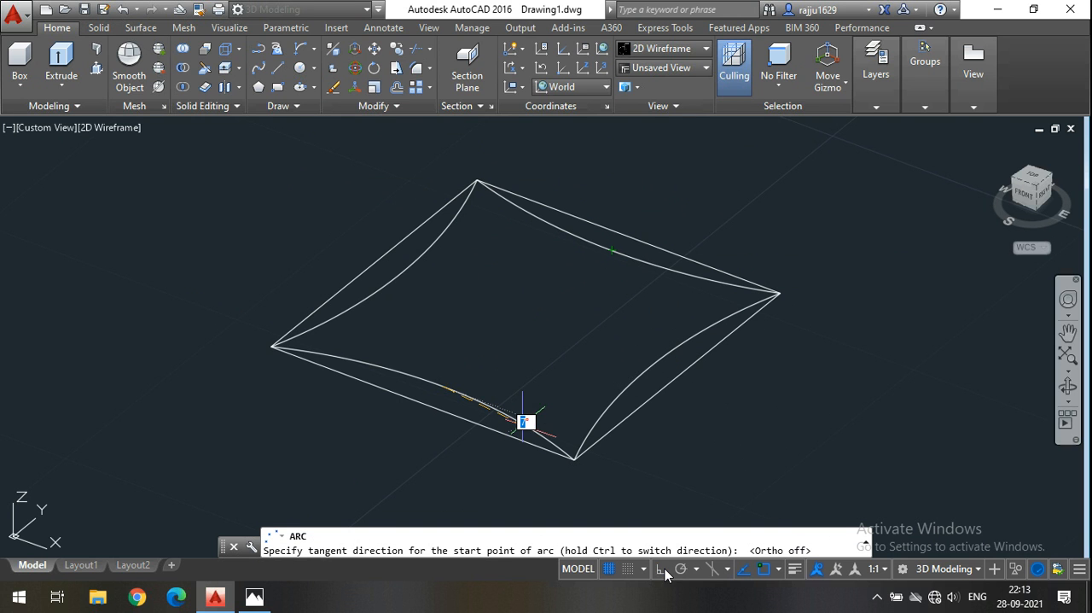
{"action": "left_click", "coordinate": [436, 272]}
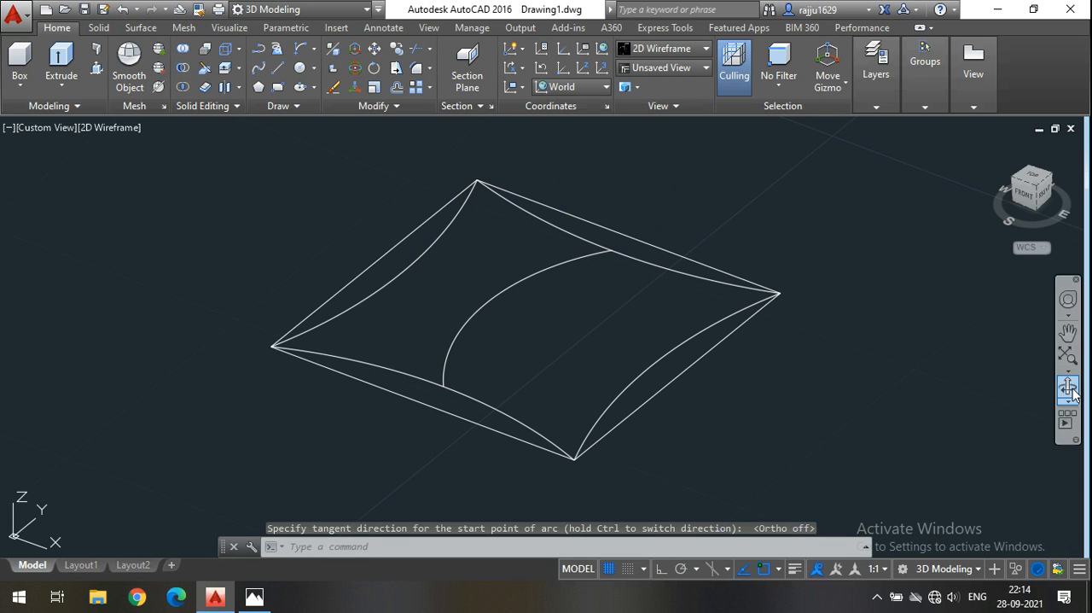
{"action": "left_click", "coordinate": [1068, 387]}
{"action": "mouse_move", "coordinate": [739, 431]}
{"action": "left_mouse_down"}
{"action": "mouse_move", "coordinate": [798, 407]}
{"action": "mouse_move", "coordinate": [789, 400]}
{"action": "left_mouse_up"}
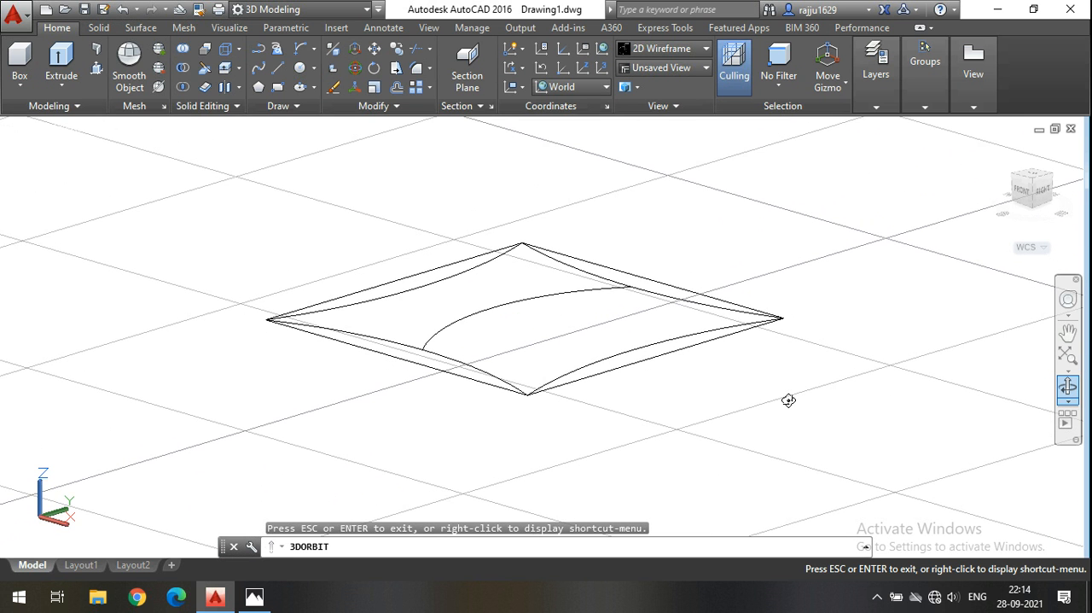
{"action": "key", "text": "Escape"}
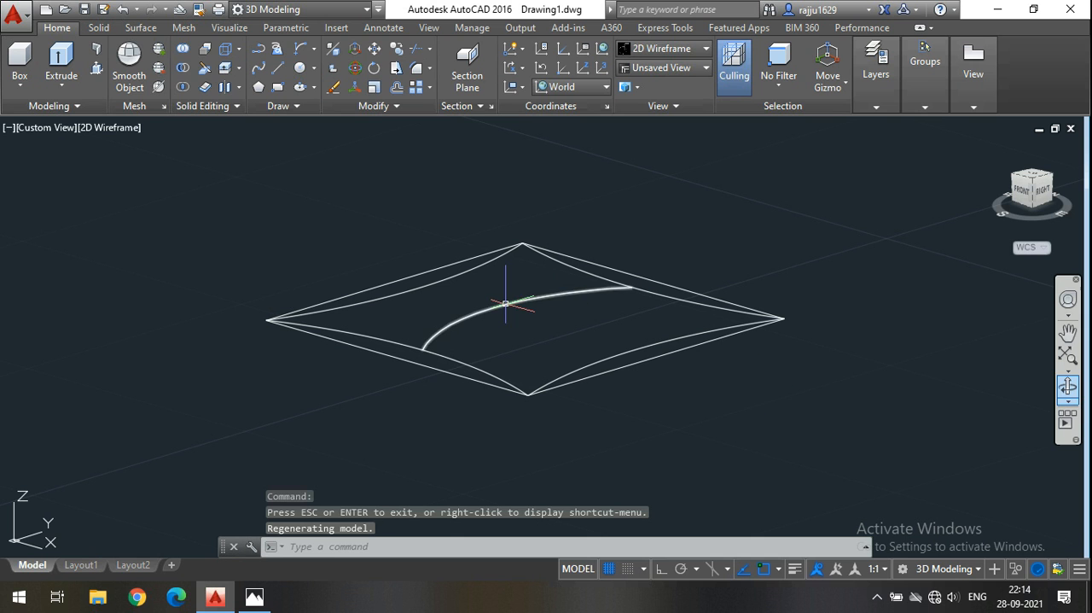
{"action": "left_click", "coordinate": [507, 300]}
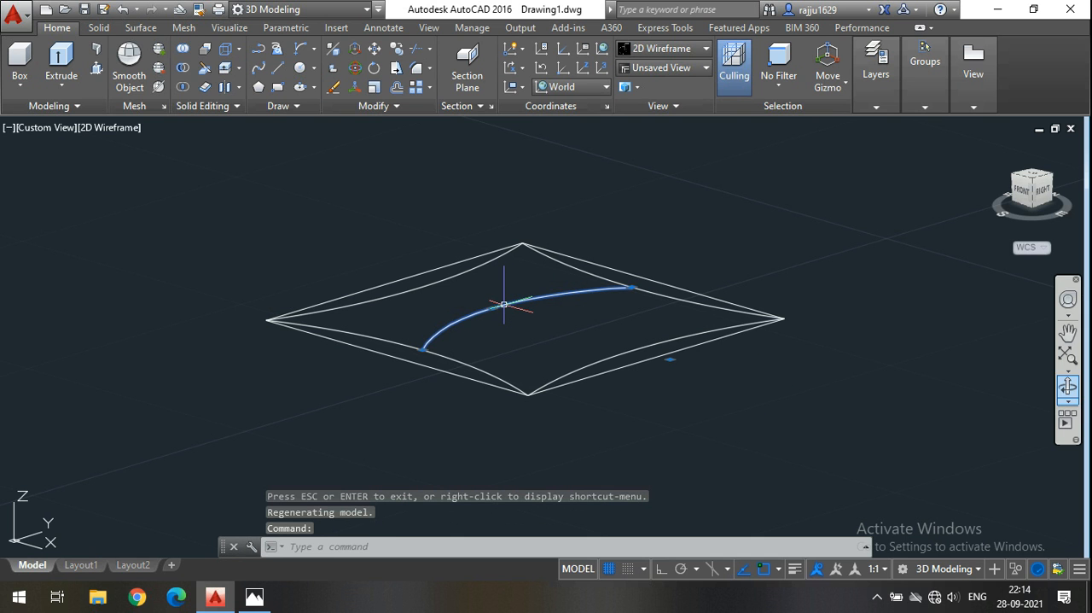
{"action": "left_click", "coordinate": [356, 68]}
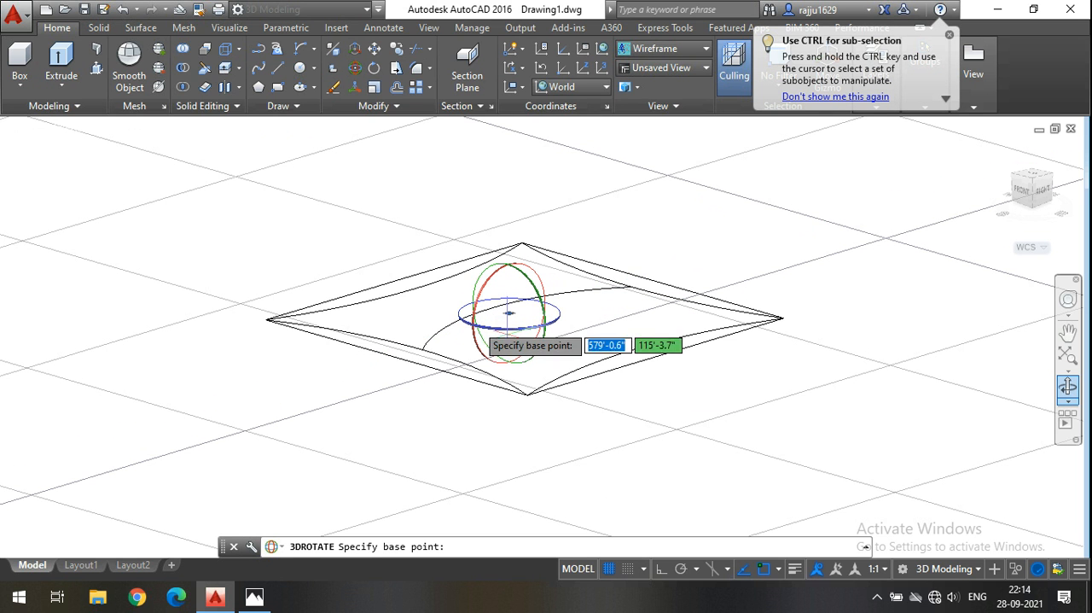
{"action": "left_click", "coordinate": [1069, 394]}
{"action": "mouse_move", "coordinate": [748, 392]}
{"action": "left_mouse_down"}
{"action": "mouse_move", "coordinate": [765, 393]}
{"action": "mouse_move", "coordinate": [759, 408]}
{"action": "left_mouse_up"}
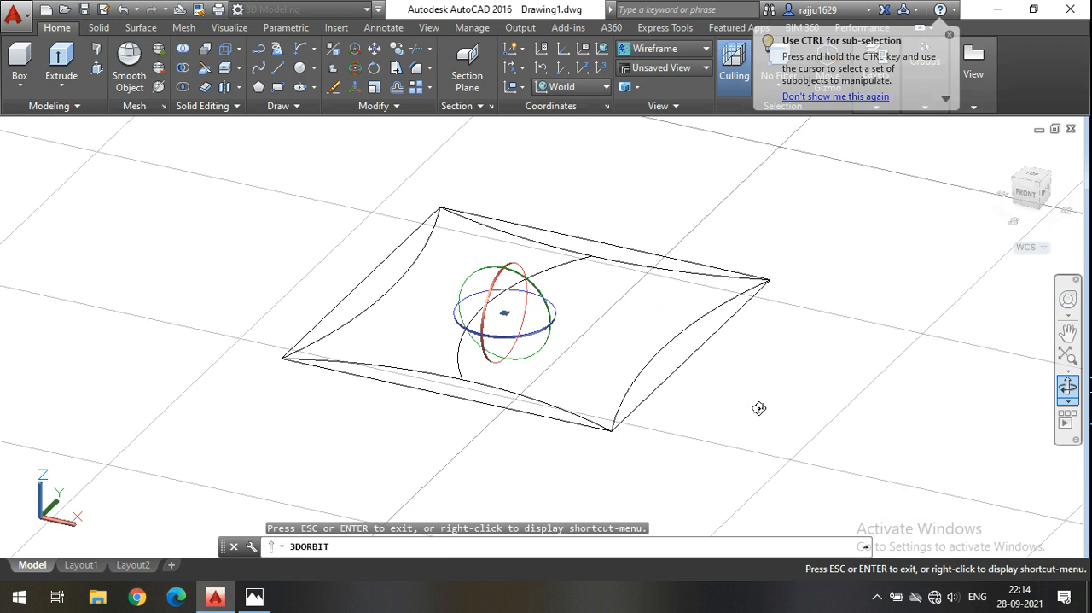
{"action": "key", "text": "Return"}
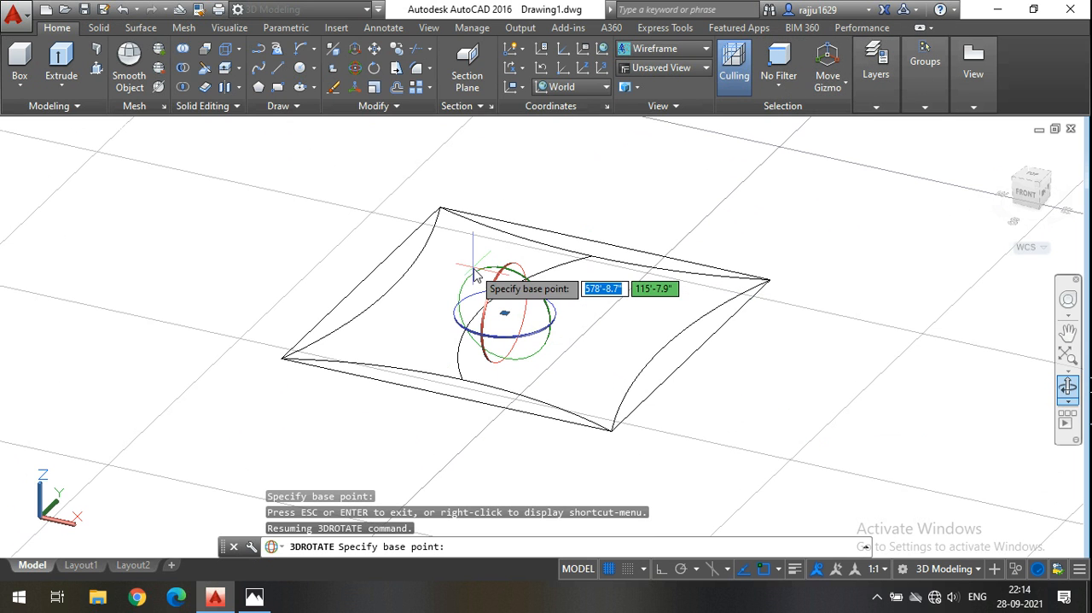
{"action": "key", "text": "Escape"}
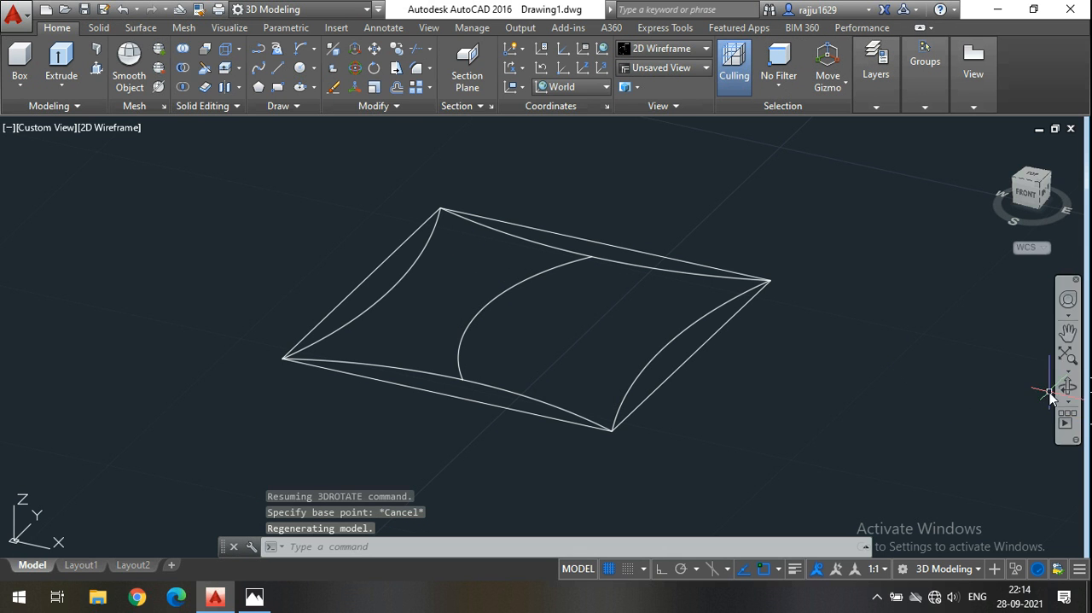
With Ortho on, 3D-rotate the middle arc 270° about the Y axis through its centre so that it stands upright.
{"action": "left_click", "coordinate": [561, 259]}
{"action": "left_click", "coordinate": [471, 284]}
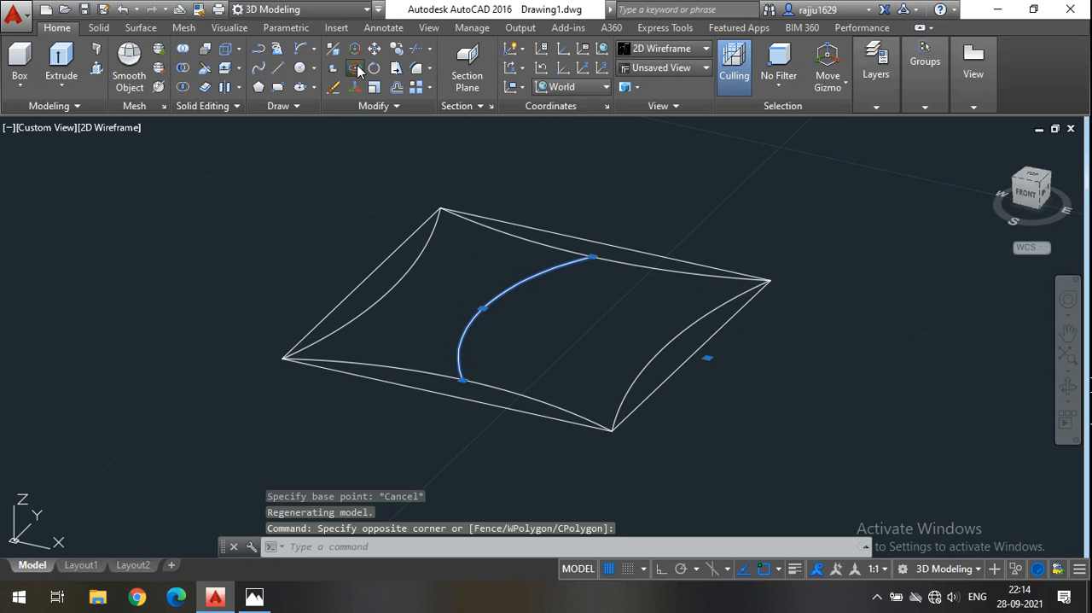
{"action": "left_click", "coordinate": [357, 70]}
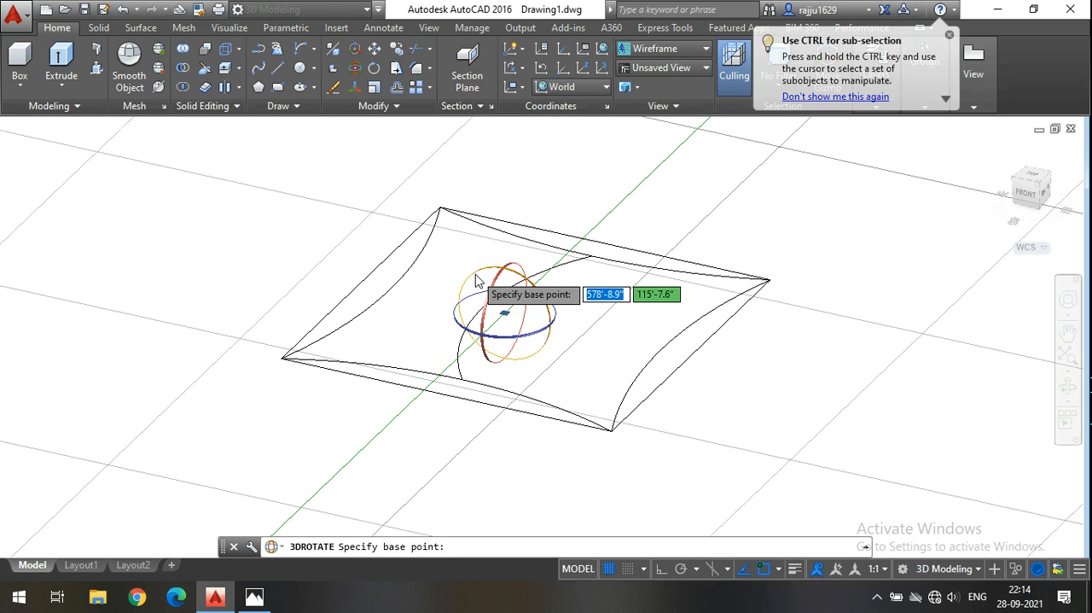
{"action": "left_click", "coordinate": [476, 281]}
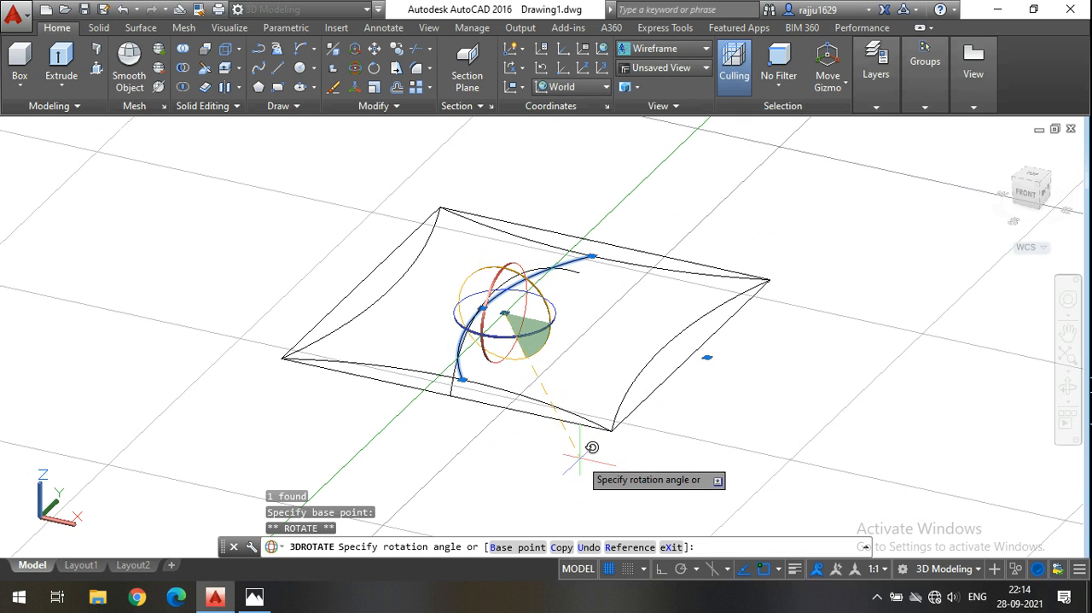
{"action": "left_click", "coordinate": [661, 569]}
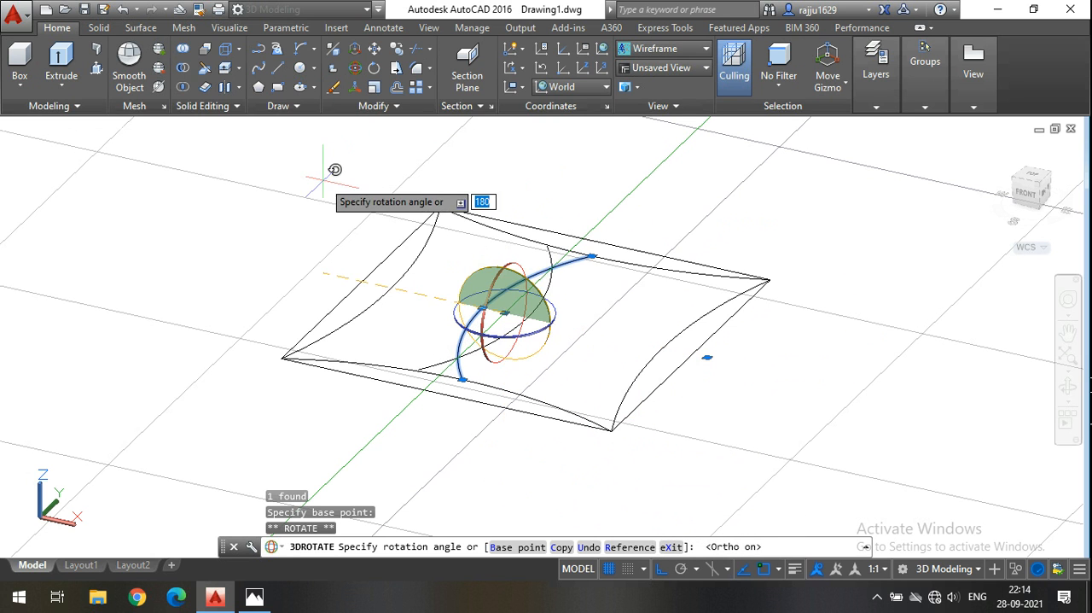
{"action": "left_click", "coordinate": [395, 438]}
Move the upright arc vertically by about 0.8" so its front end sits on the front curved side.
{"action": "left_click", "coordinate": [521, 307]}
{"action": "left_click", "coordinate": [502, 286]}
{"action": "left_click", "coordinate": [379, 51]}
{"action": "scroll", "coordinate": [435, 383], "scroll_direction": "up", "scroll_amount": 5}
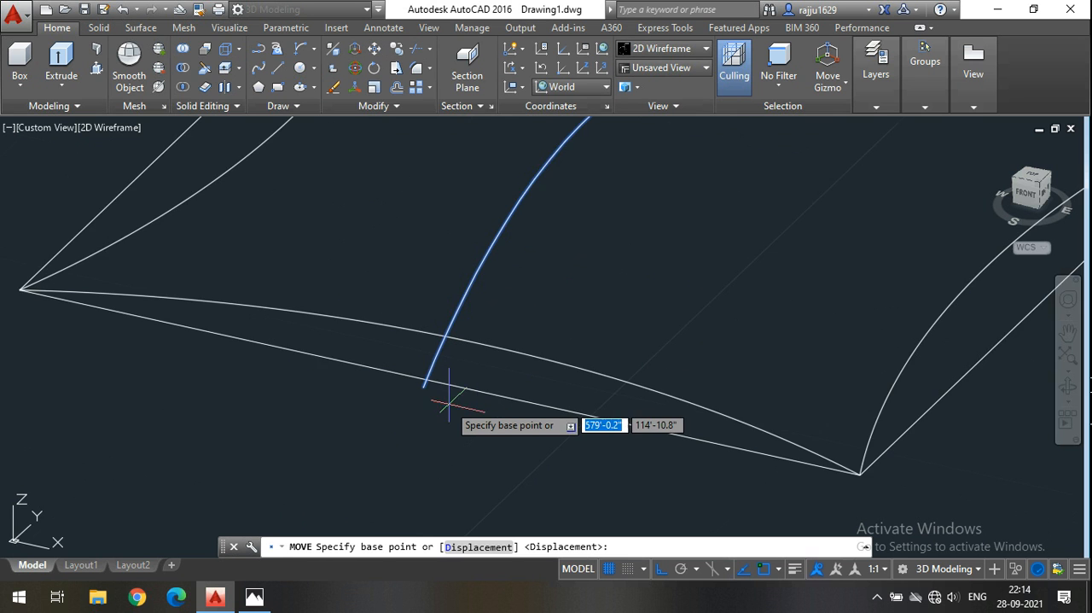
{"action": "left_click", "coordinate": [407, 376]}
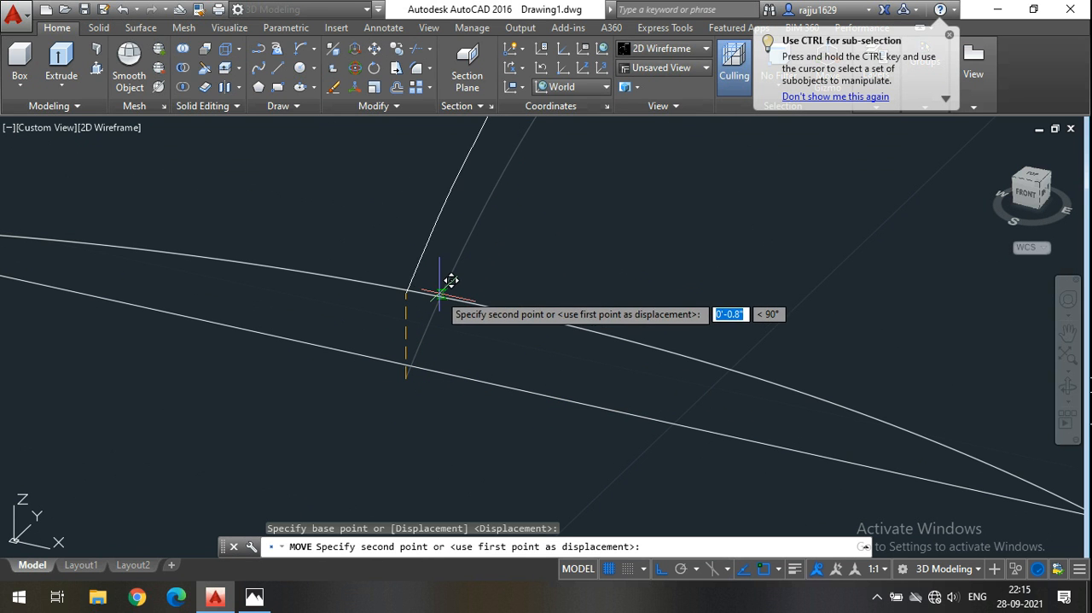
{"action": "left_click", "coordinate": [426, 349]}
{"action": "scroll", "coordinate": [430, 355], "scroll_direction": "down", "scroll_amount": 5}
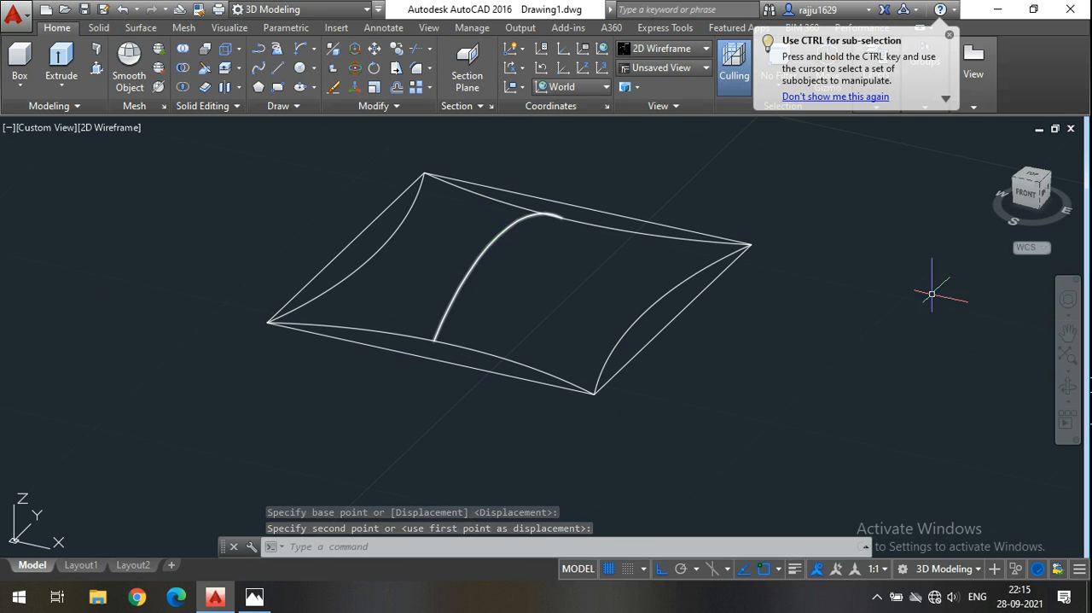
{"action": "left_click", "coordinate": [1067, 386]}
{"action": "left_click_drag", "start_coordinate": [755, 376], "coordinate": [721, 386]}
{"action": "key", "text": "Escape"}
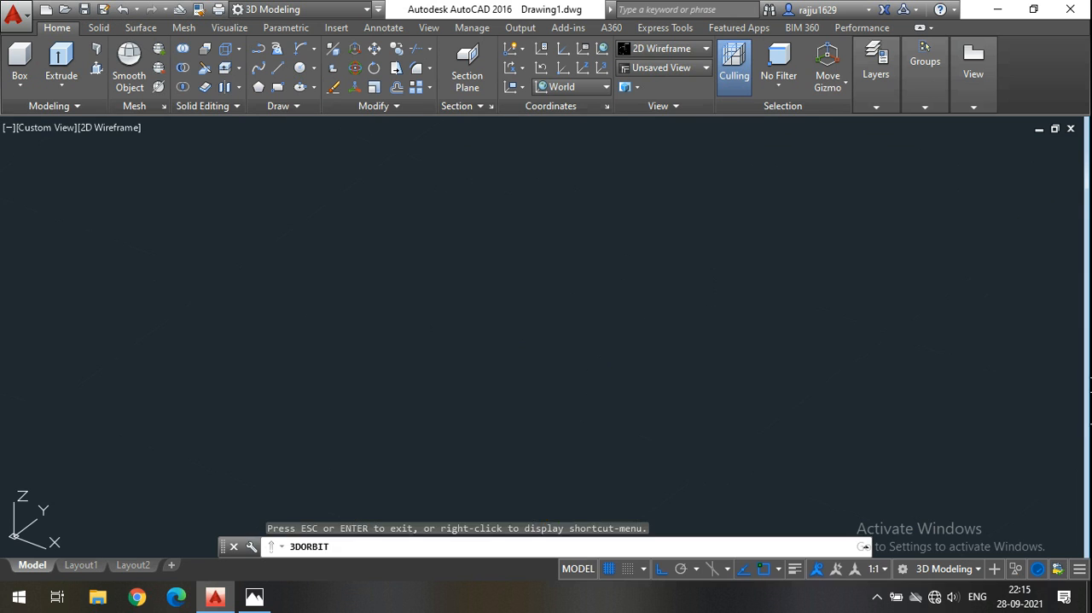
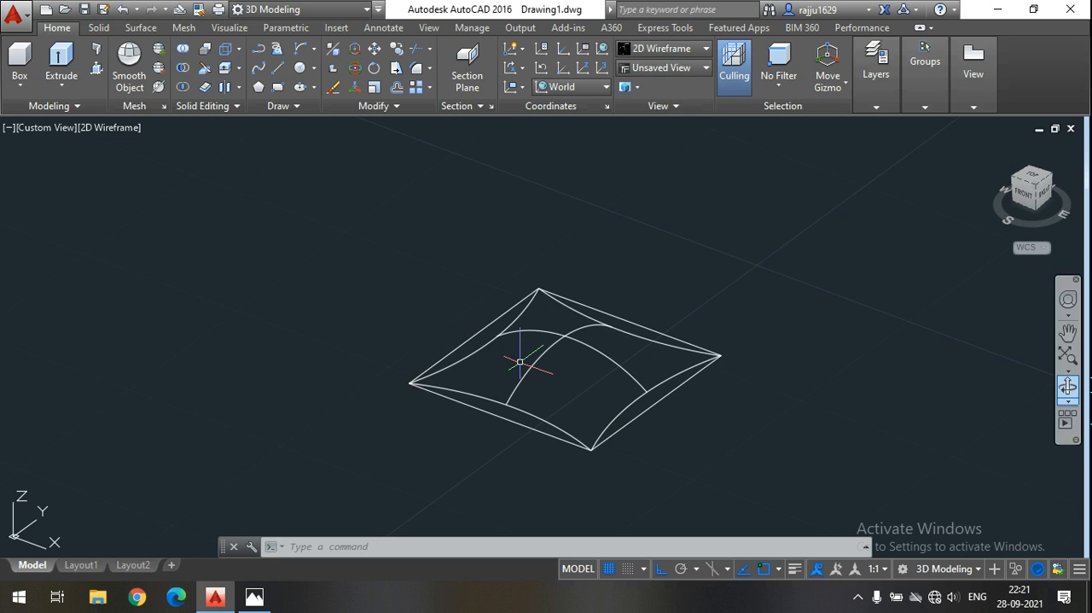
Start a Network Surface with the front curved side, the left-to-right middle arc and the back curved side as first-direction curves.
{"action": "scroll", "coordinate": [556, 365], "scroll_direction": "up", "scroll_amount": 2}
{"action": "middle_click_drag", "start_coordinate": [574, 365], "coordinate": [532, 353]}
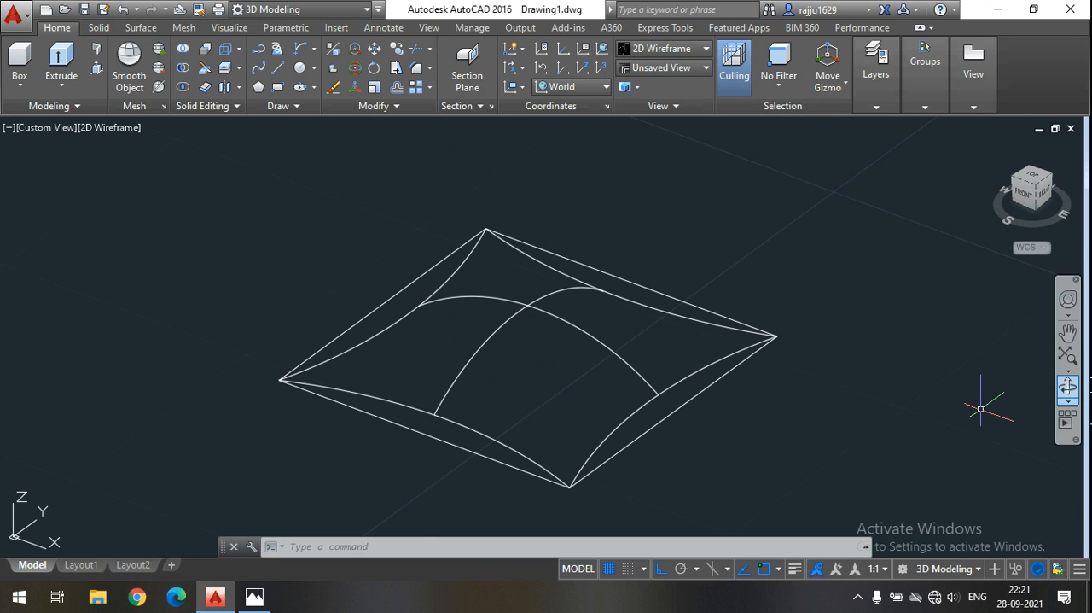
{"action": "left_click", "coordinate": [1068, 387]}
{"action": "left_click_drag", "start_coordinate": [654, 427], "coordinate": [629, 420]}
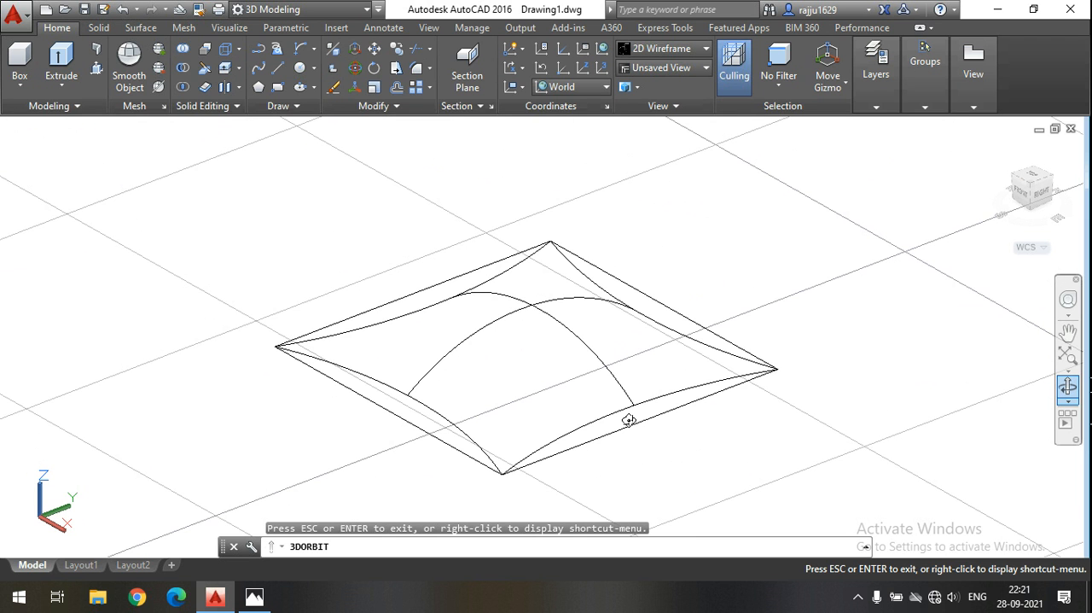
{"action": "key", "text": "Escape"}
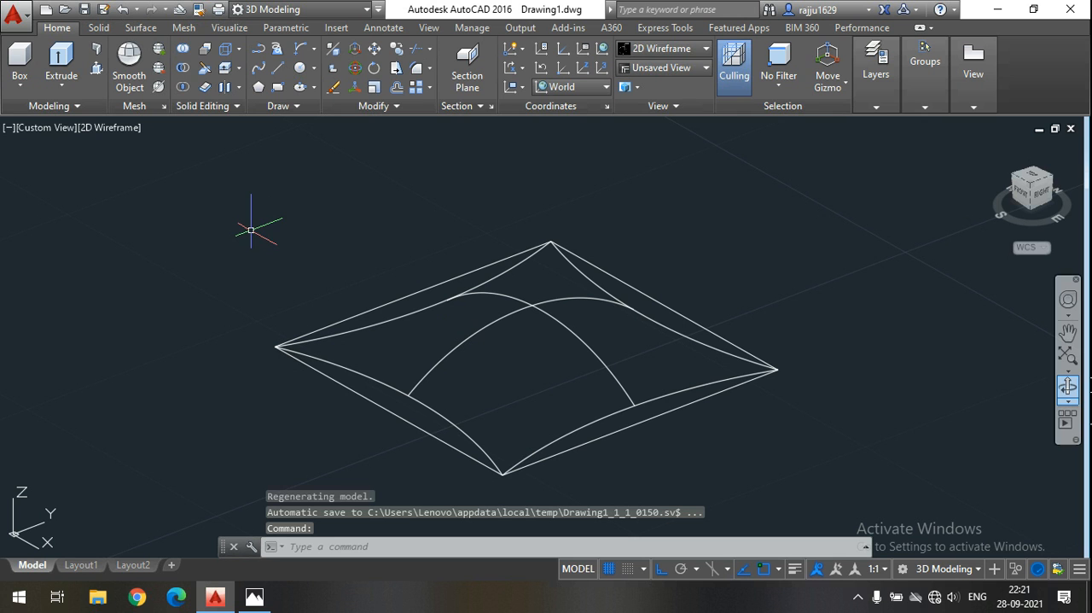
{"action": "left_click", "coordinate": [140, 28]}
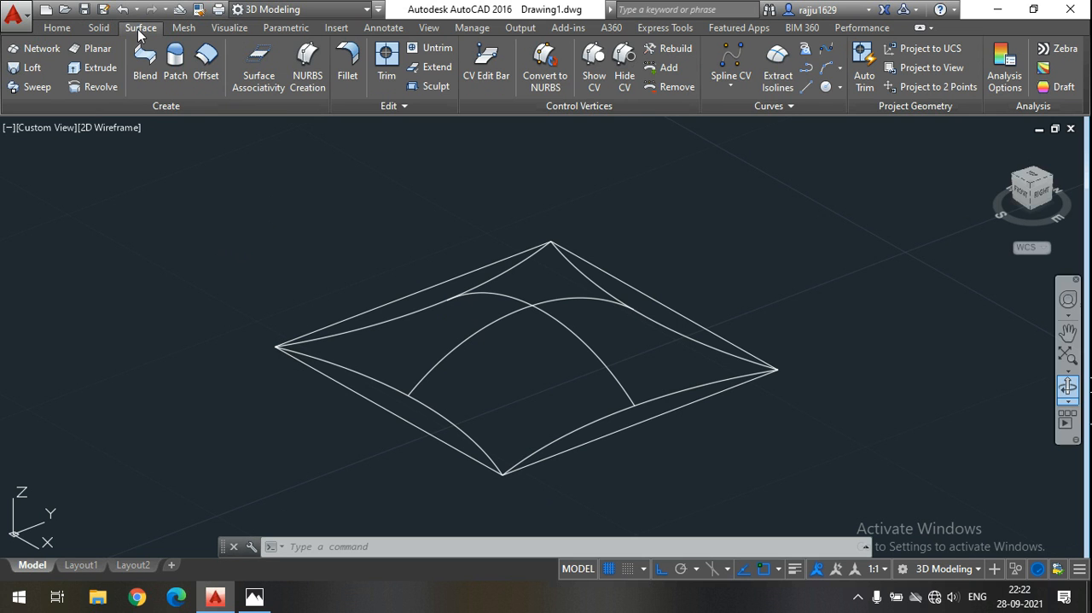
{"action": "left_click", "coordinate": [38, 50]}
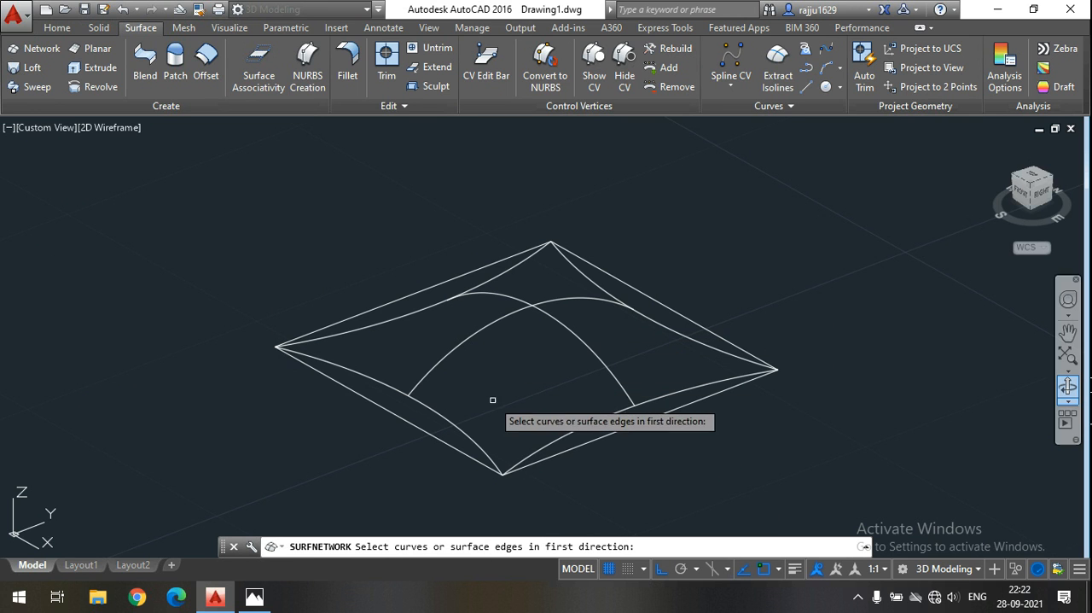
{"action": "left_click", "coordinate": [446, 419]}
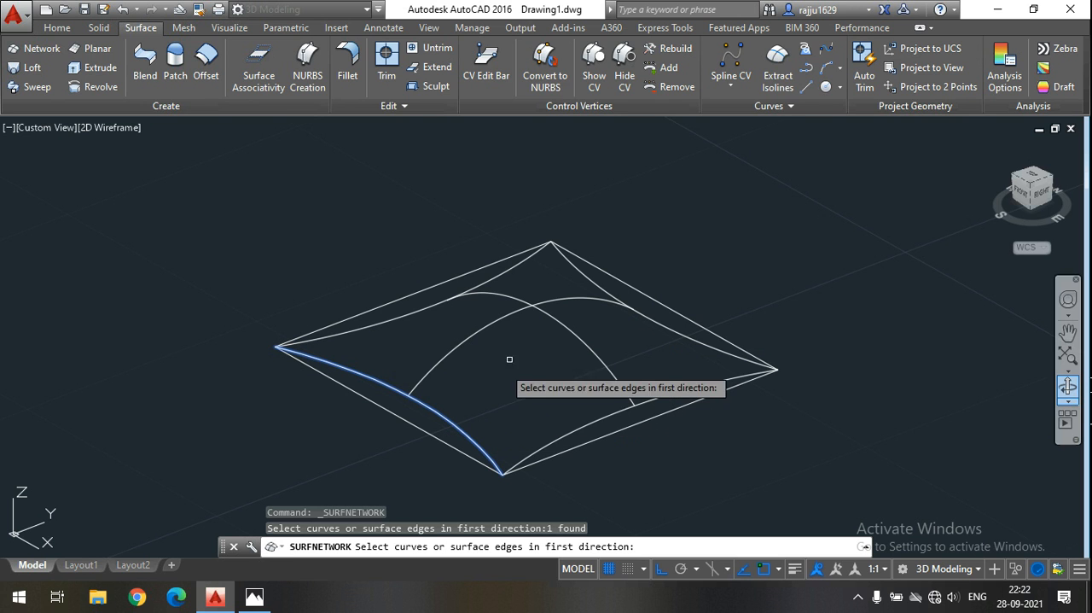
{"action": "left_click", "coordinate": [593, 357]}
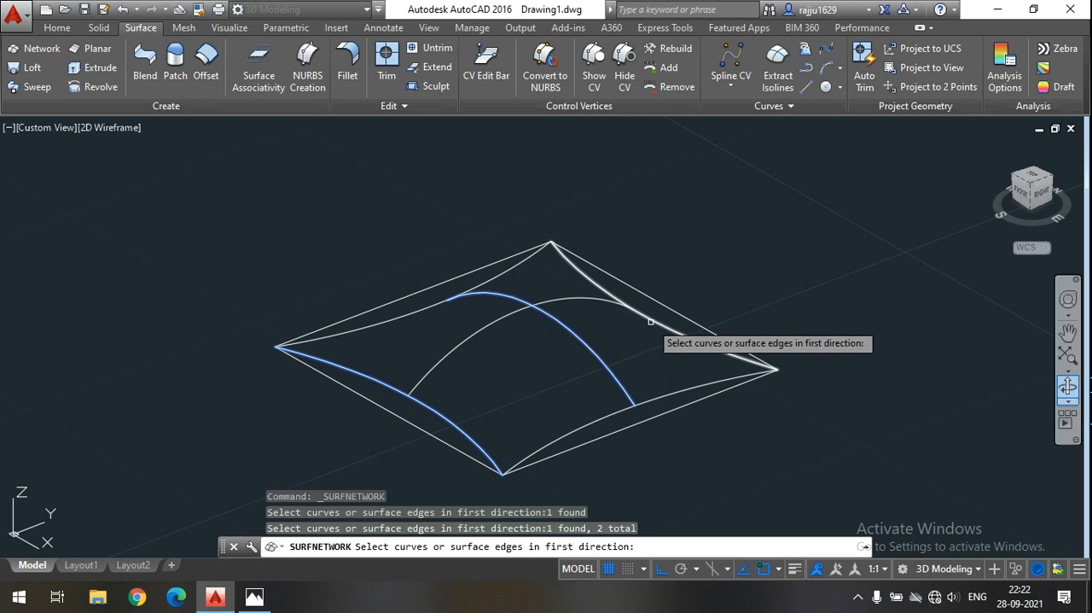
{"action": "left_click", "coordinate": [648, 323]}
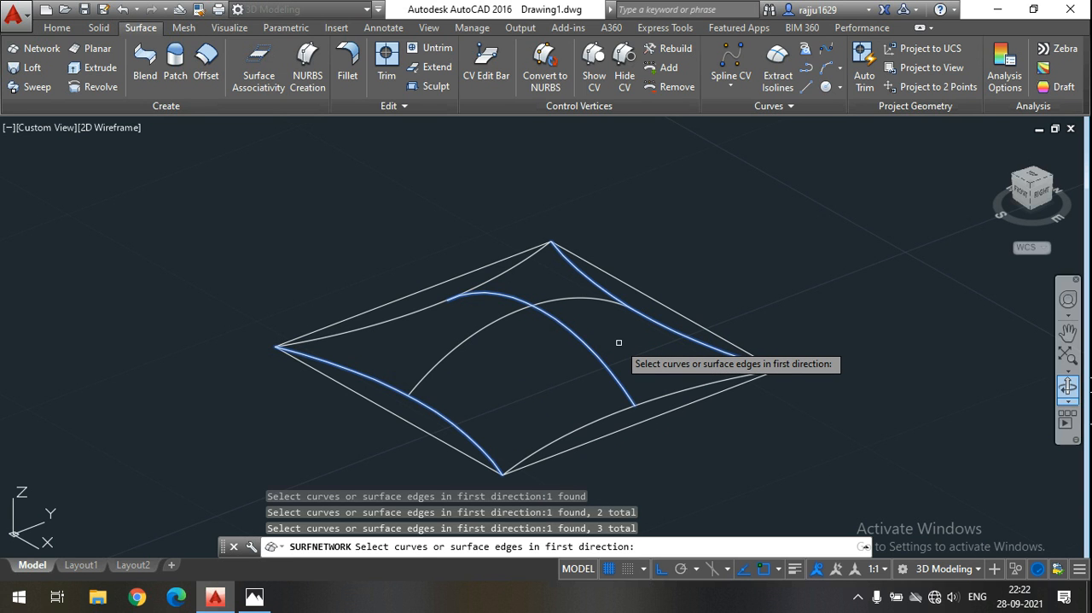
{"action": "key", "text": "Return"}
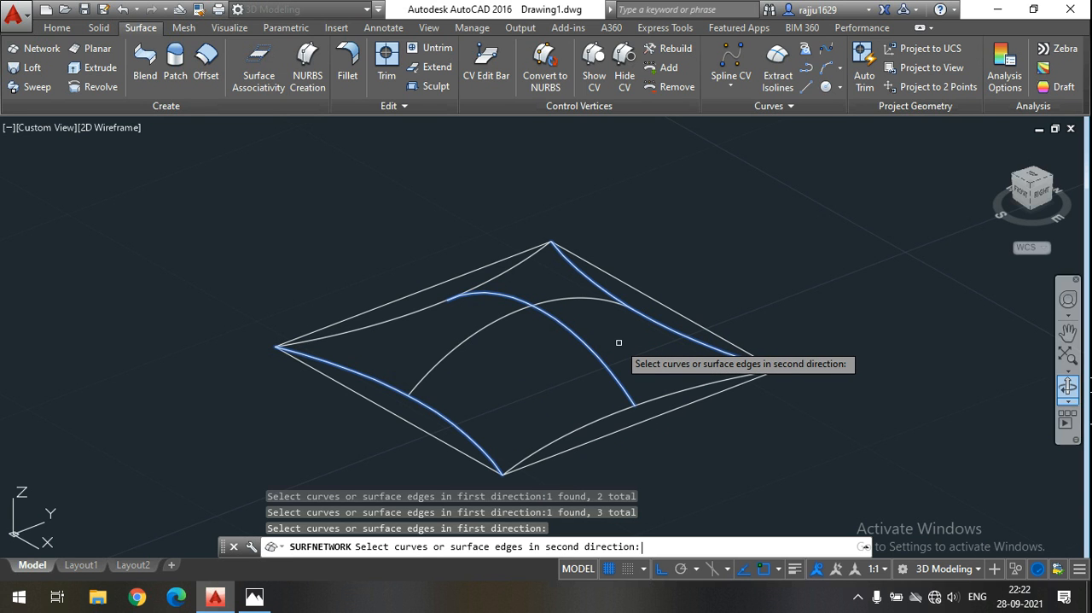
Complete the network surface with the right curved side, the front-to-back middle arc and the left curved side as second-direction curves.
{"action": "left_click", "coordinate": [671, 390]}
{"action": "left_click", "coordinate": [561, 297]}
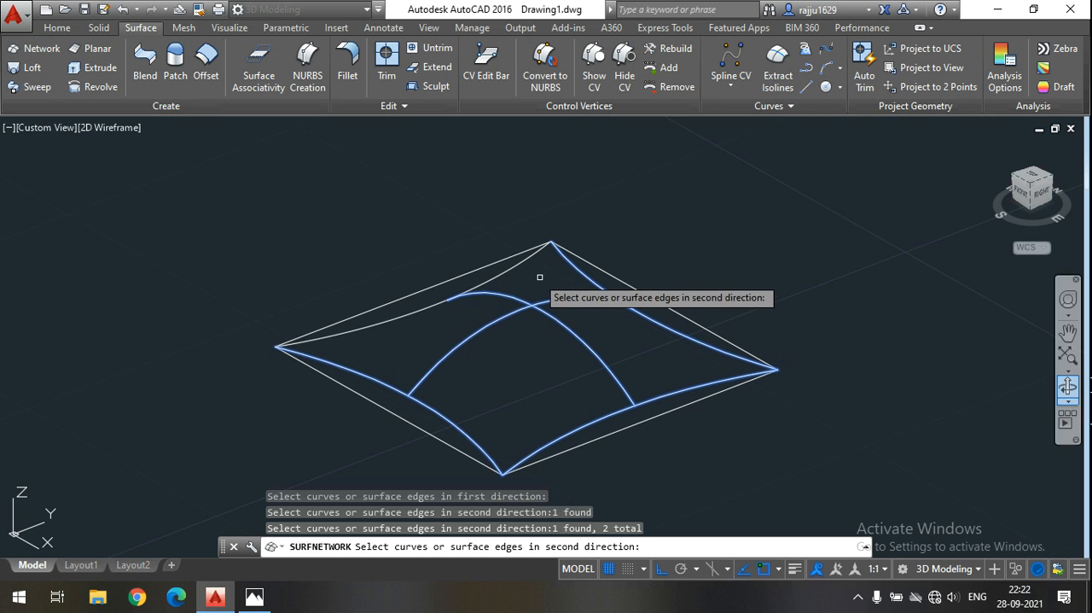
{"action": "left_click", "coordinate": [516, 262]}
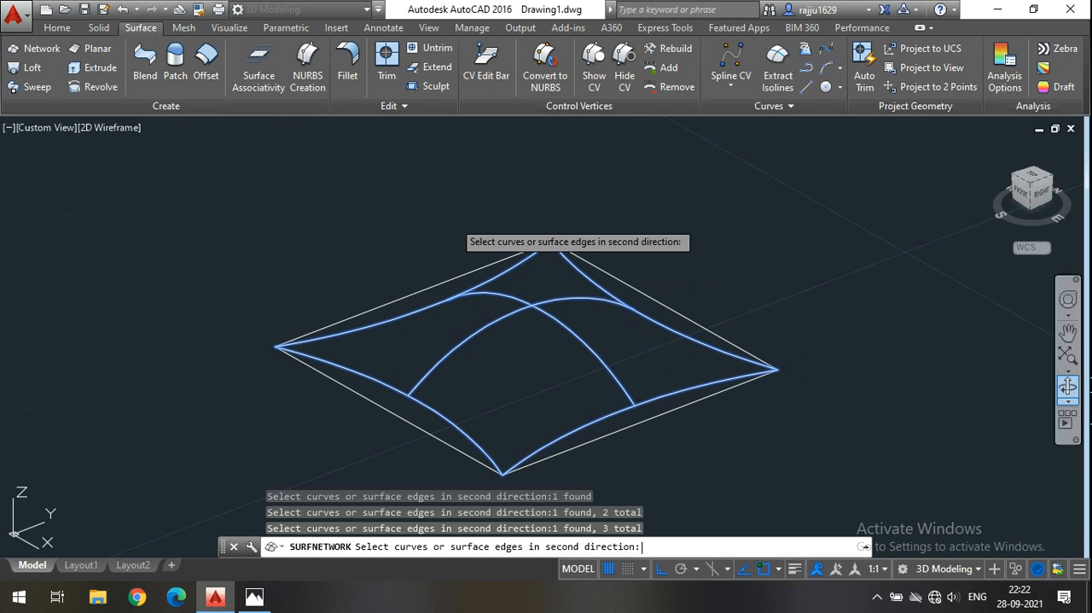
{"action": "key", "text": "Return"}
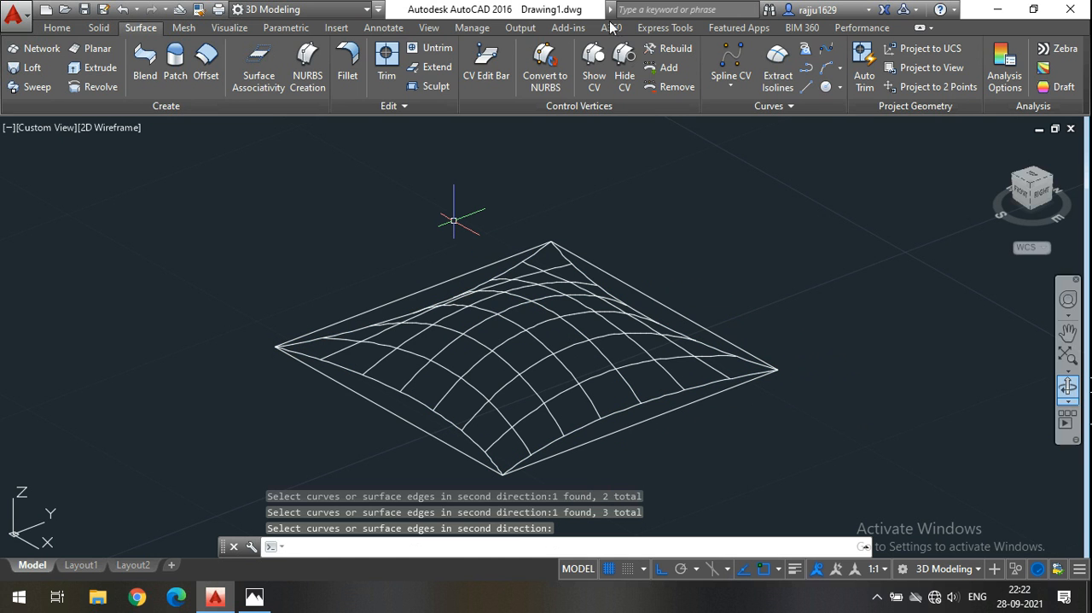
Show the network surface in the Conceptual visual style and examine its curvature from a slightly higher angle.
{"action": "left_click", "coordinate": [57, 28]}
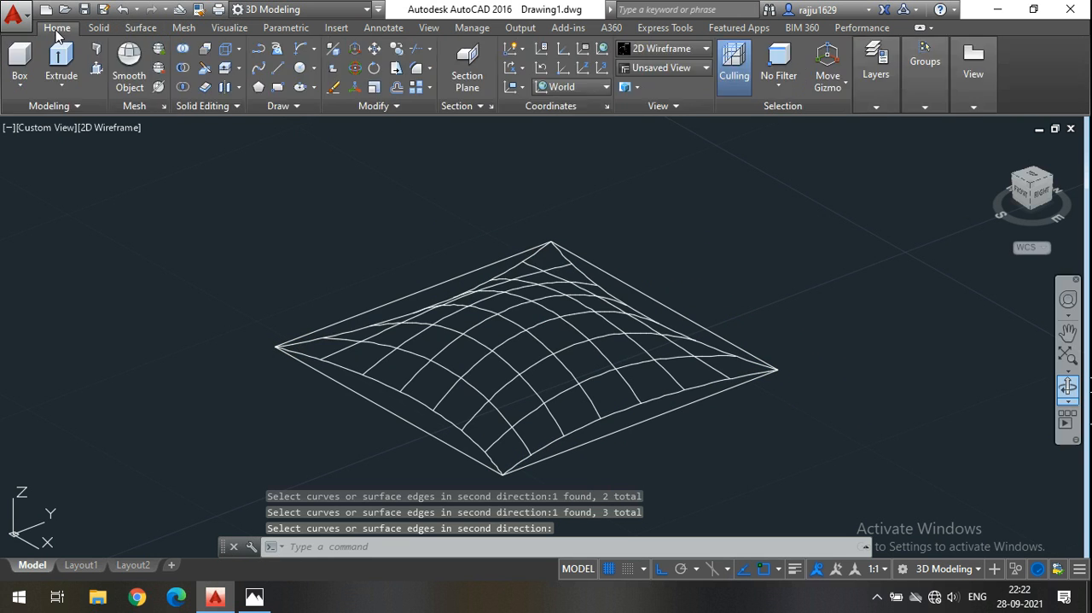
{"action": "left_click", "coordinate": [666, 52]}
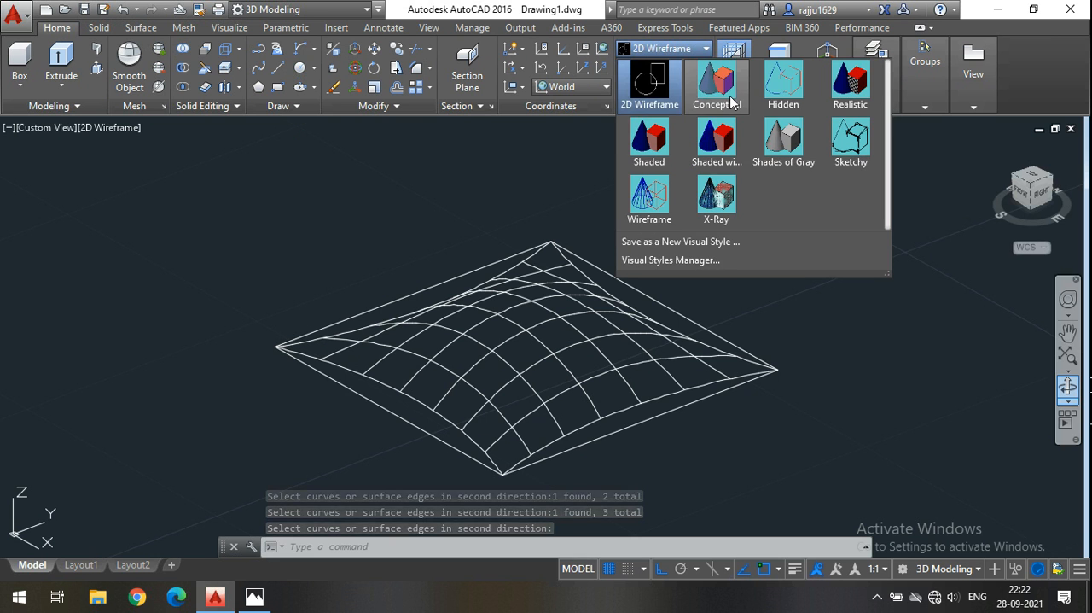
{"action": "left_click", "coordinate": [717, 89]}
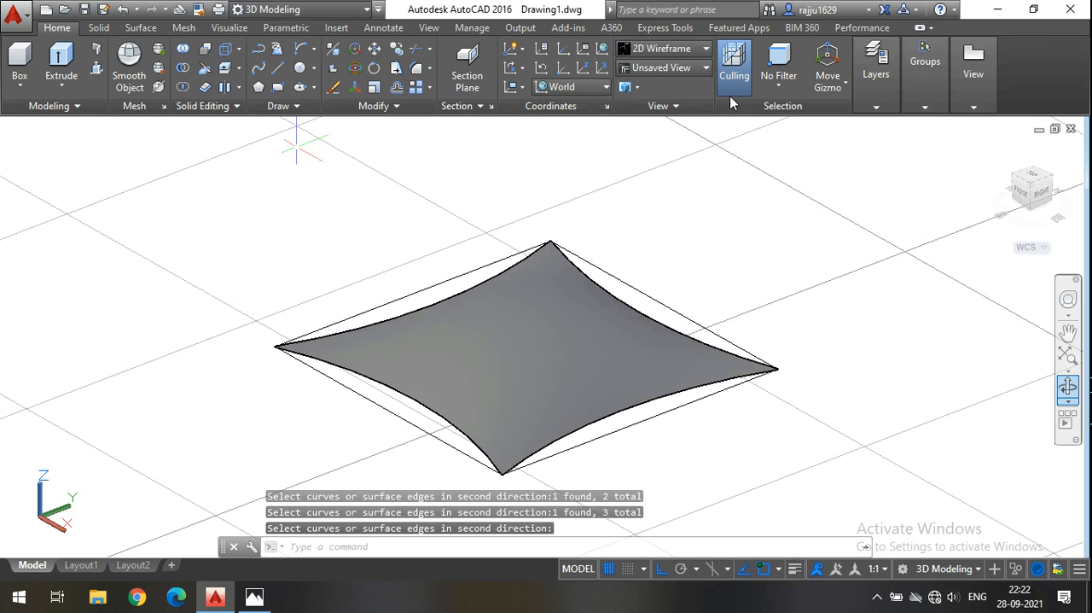
{"action": "left_click", "coordinate": [1069, 387]}
{"action": "mouse_move", "coordinate": [695, 446]}
{"action": "left_mouse_down"}
{"action": "mouse_move", "coordinate": [708, 412]}
{"action": "mouse_move", "coordinate": [751, 402]}
{"action": "mouse_move", "coordinate": [685, 419]}
{"action": "mouse_move", "coordinate": [669, 461]}
{"action": "mouse_move", "coordinate": [691, 471]}
{"action": "left_mouse_up"}
{"action": "key", "text": "Escape"}
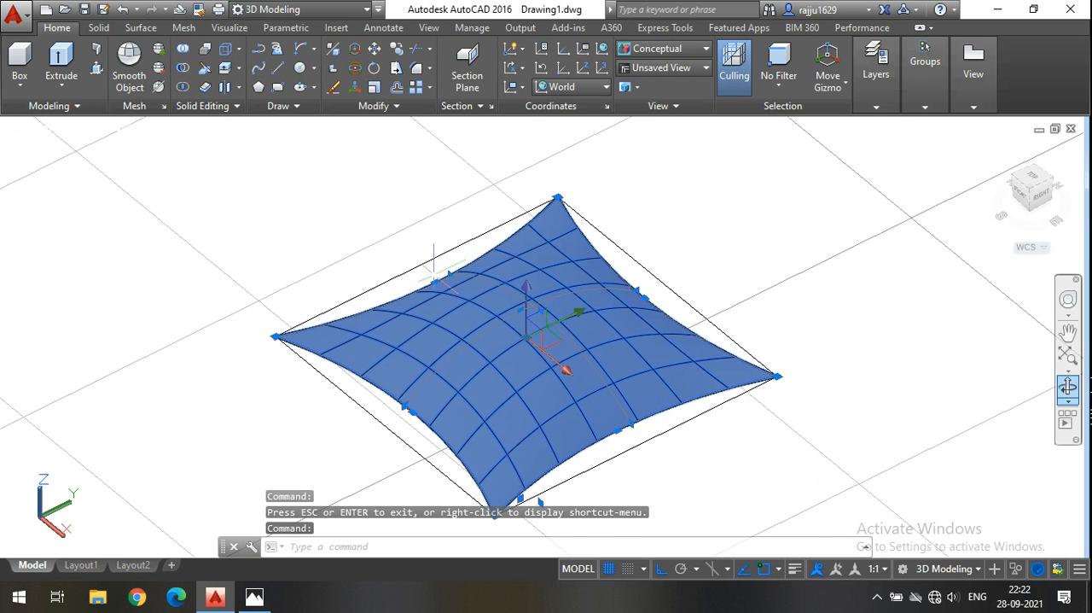
{"action": "scroll", "coordinate": [570, 290], "scroll_direction": "up", "scroll_amount": 4}
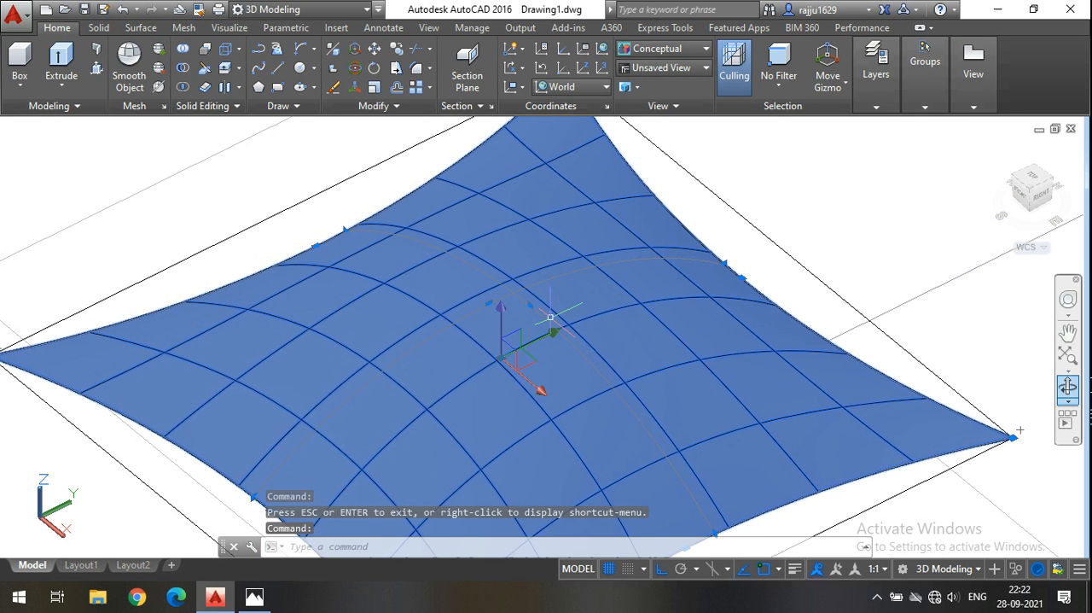
{"action": "key", "text": "Escape"}
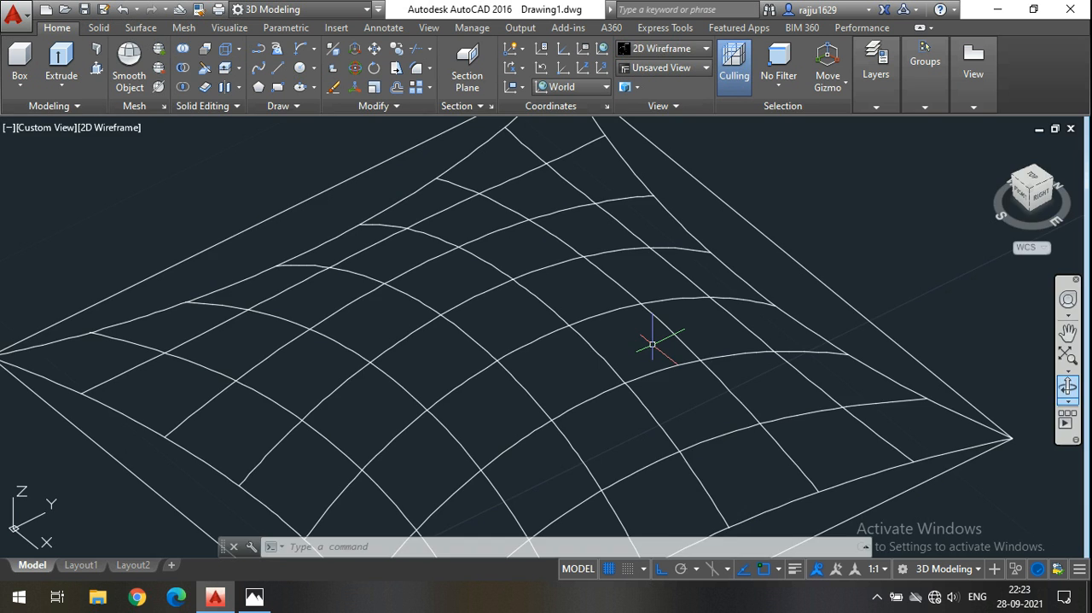
Stretch the midpoint grips of both middle arcs vertically upward to give the cushion surface a higher bulge.
{"action": "scroll", "coordinate": [512, 320], "scroll_direction": "down", "scroll_amount": 2}
{"action": "scroll", "coordinate": [510, 313], "scroll_direction": "up", "scroll_amount": 3}
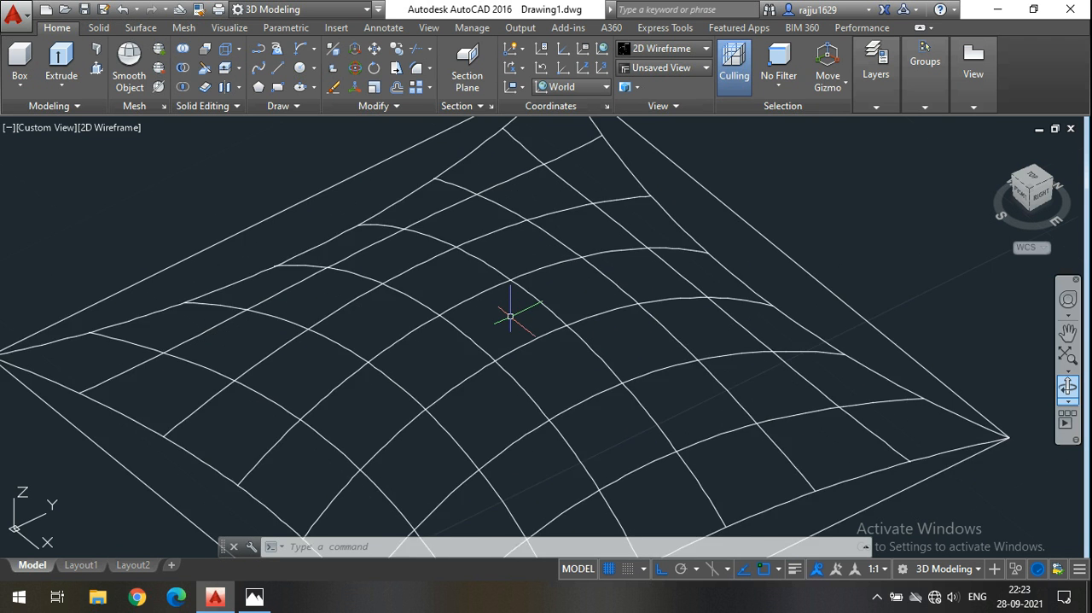
{"action": "scroll", "coordinate": [563, 294], "scroll_direction": "down", "scroll_amount": 4}
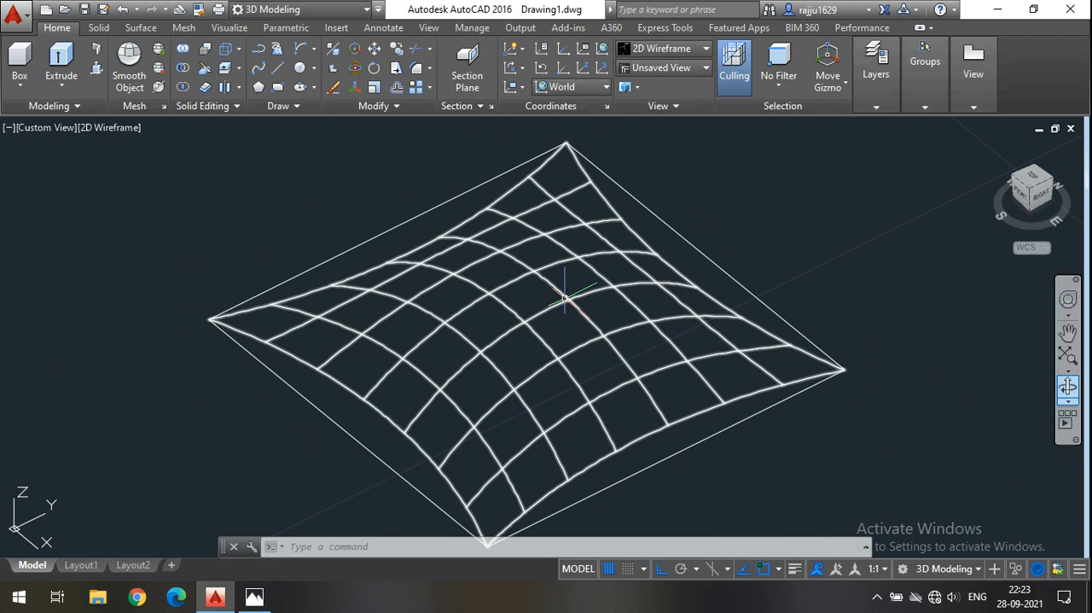
{"action": "left_click", "coordinate": [563, 292]}
{"action": "scroll", "coordinate": [545, 289], "scroll_direction": "up", "scroll_amount": 2}
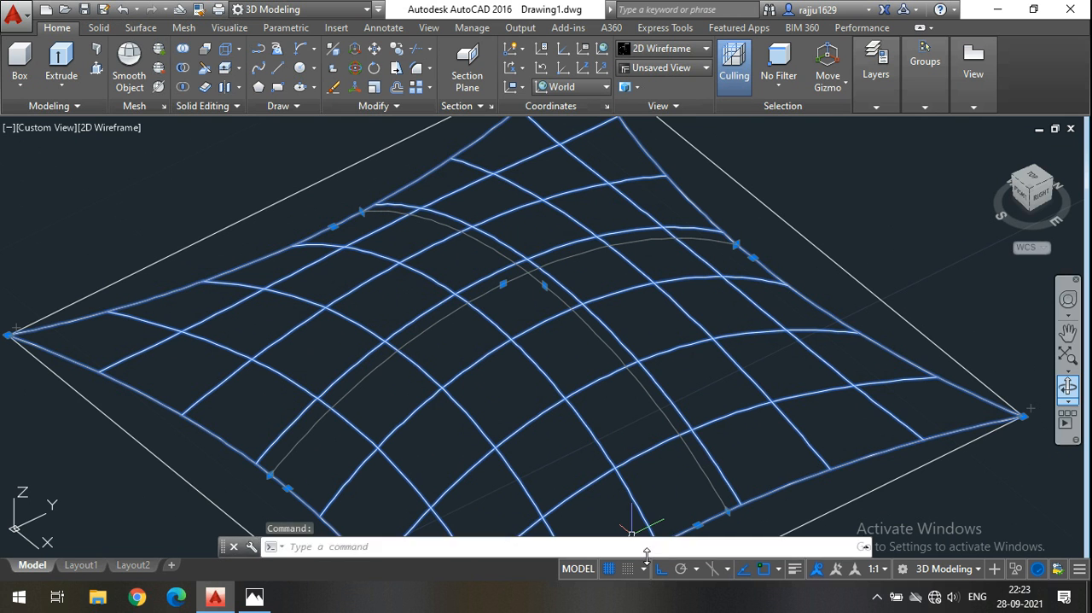
{"action": "left_click", "coordinate": [504, 282]}
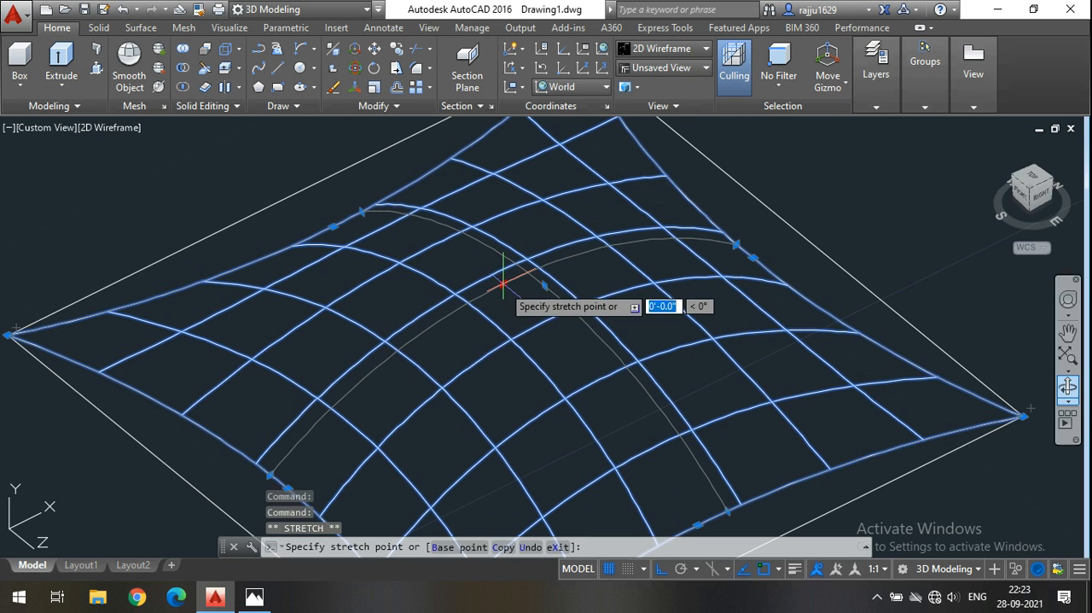
{"action": "left_click", "coordinate": [512, 232]}
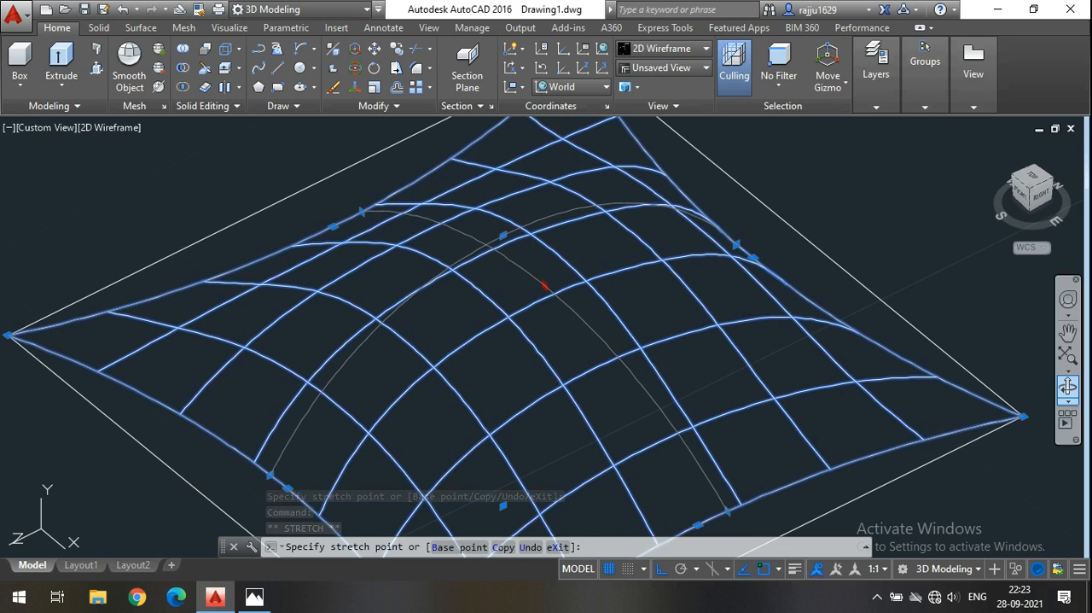
{"action": "left_click", "coordinate": [536, 245]}
Deselect the surface and delete the straight-edged square outline around it.
{"action": "scroll", "coordinate": [537, 252], "scroll_direction": "down", "scroll_amount": 4}
{"action": "left_click", "coordinate": [1068, 391]}
{"action": "left_click_drag", "start_coordinate": [970, 398], "coordinate": [802, 402]}
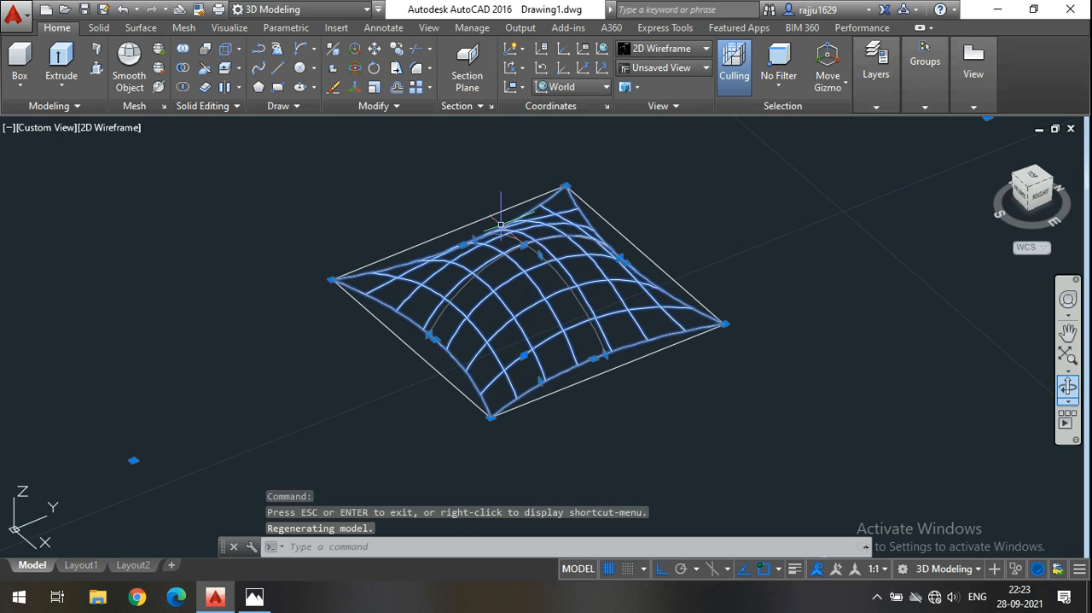
{"action": "key", "text": "Escape"}
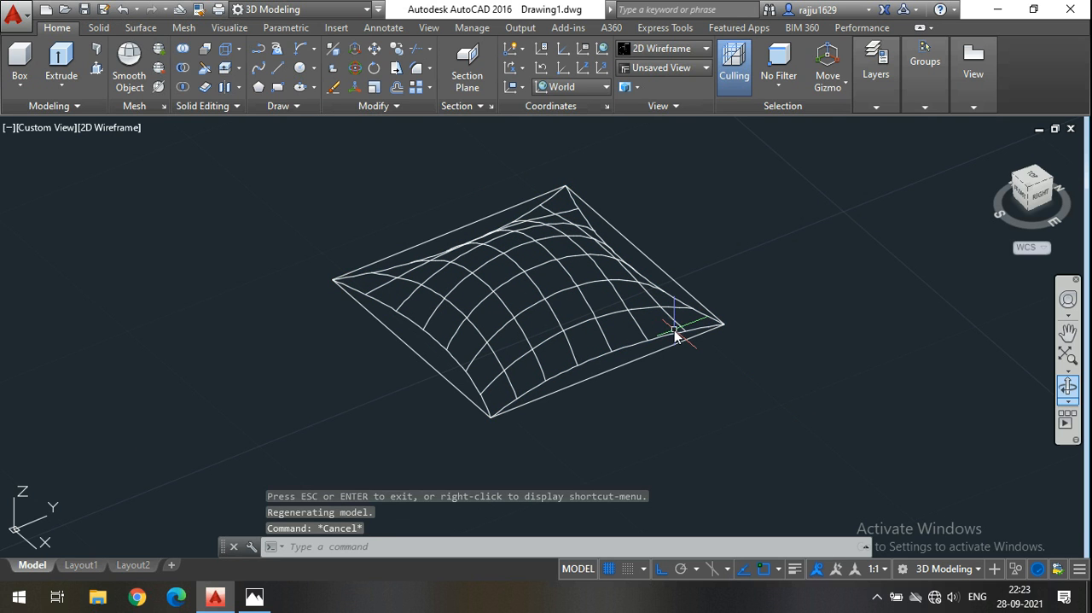
{"action": "left_click", "coordinate": [623, 366]}
{"action": "key", "text": "Delete"}
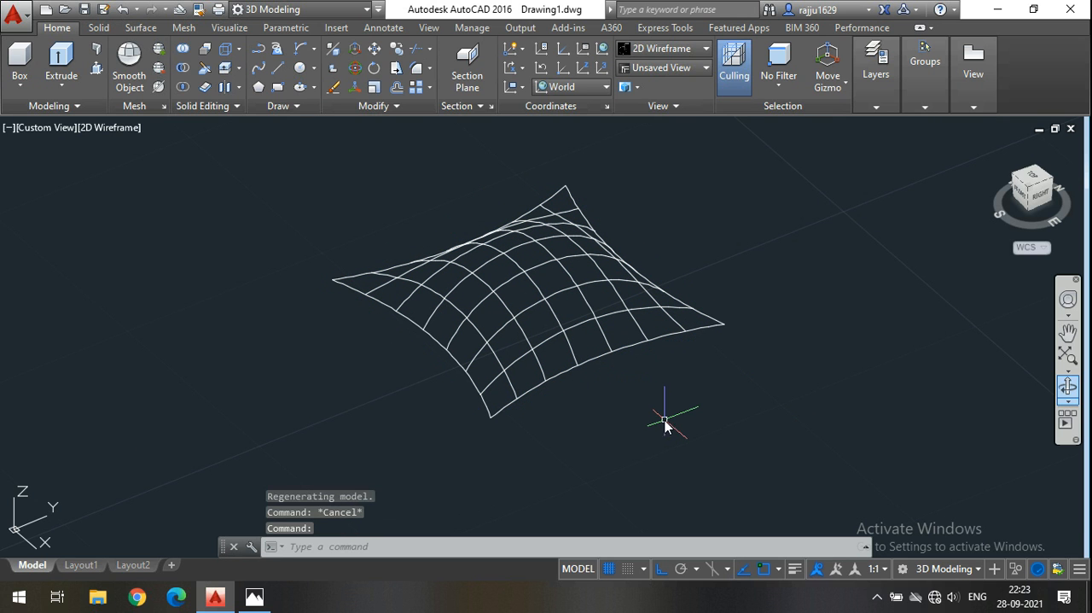
Mirror the cushion surface across a line along its right side from the front-right corner, keeping the source surface.
{"action": "left_click", "coordinate": [561, 291]}
{"action": "left_click", "coordinate": [396, 49]}
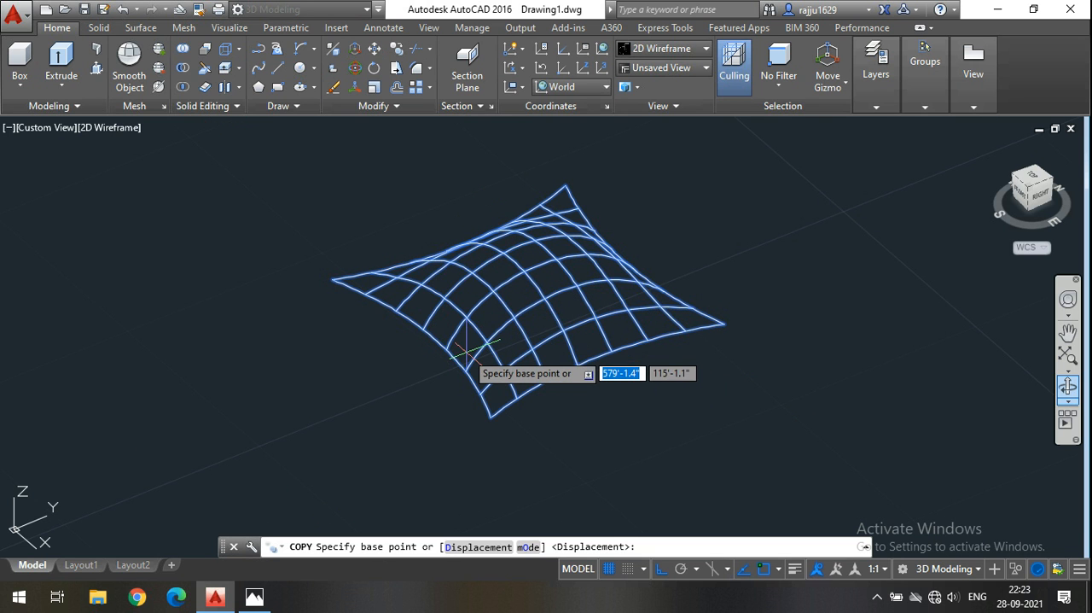
{"action": "key", "text": "Escape"}
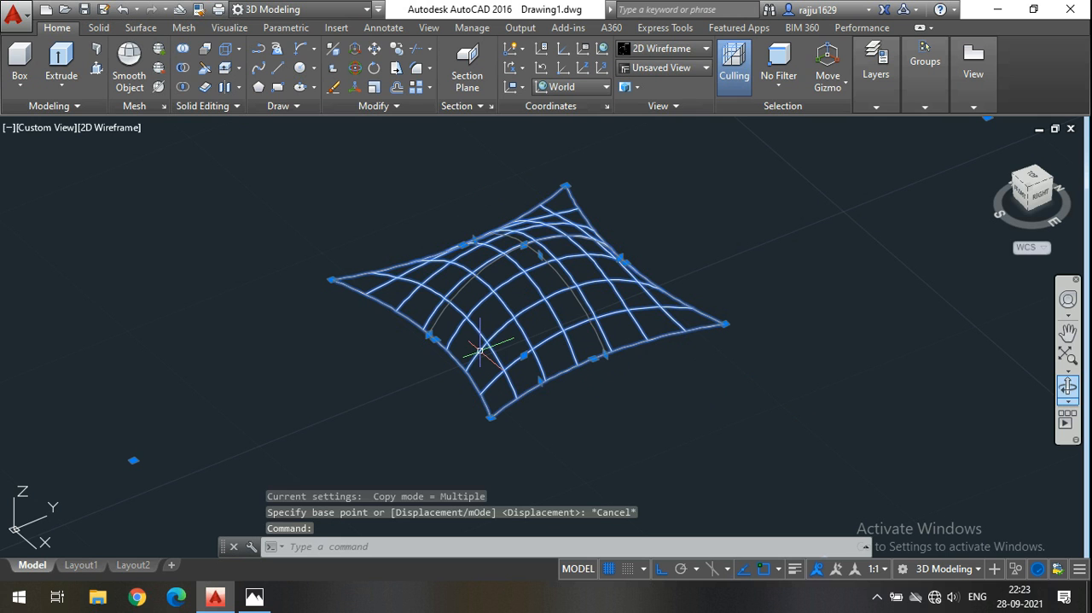
{"action": "left_click", "coordinate": [412, 105]}
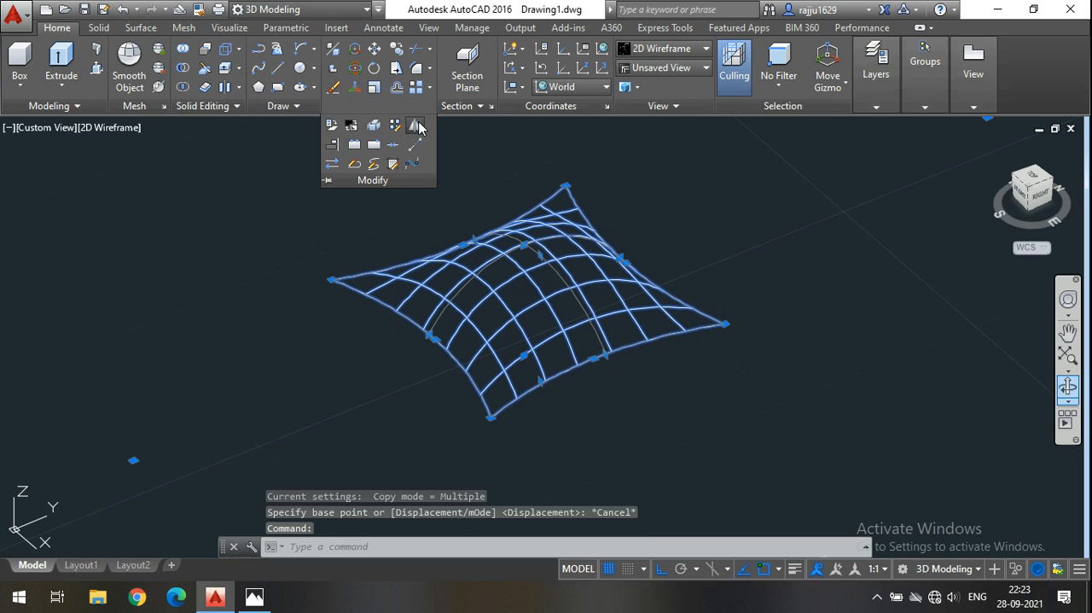
{"action": "left_click", "coordinate": [416, 125]}
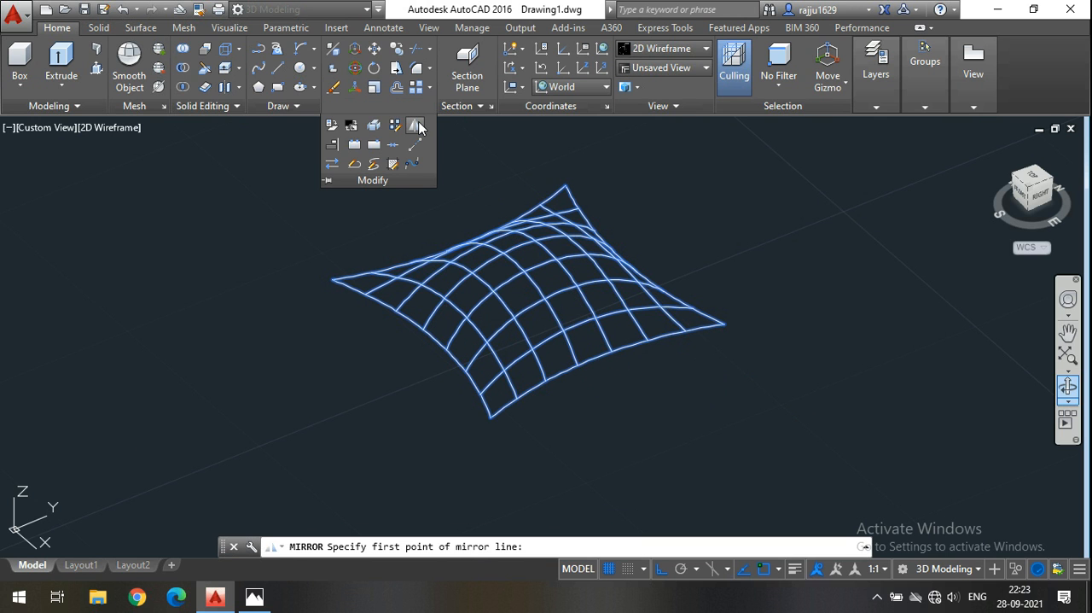
{"action": "left_click", "coordinate": [489, 418]}
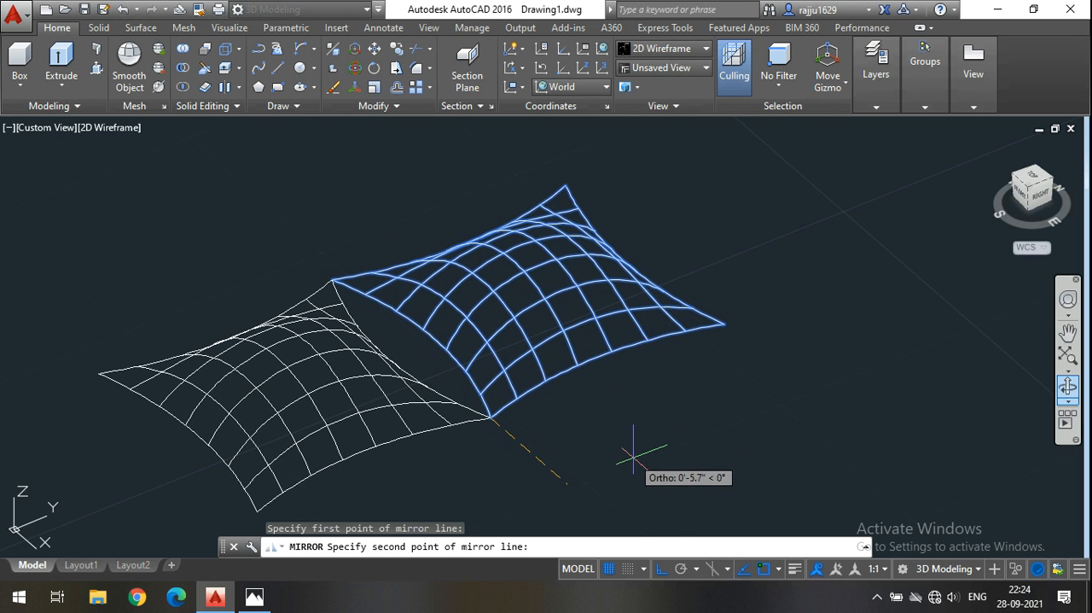
{"action": "left_click", "coordinate": [813, 298]}
{"action": "key", "text": "Return"}
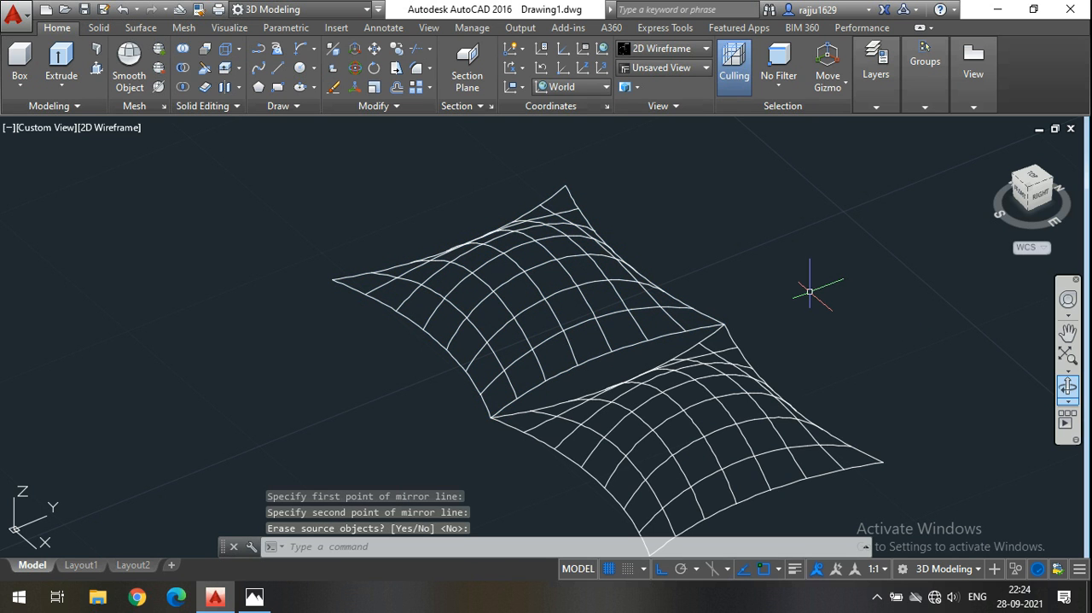
Rotate the mirrored cushion surface 180 degrees in 3D about the Y axis so it bulges downward.
{"action": "left_click", "coordinate": [646, 416]}
{"action": "scroll", "coordinate": [775, 310], "scroll_direction": "down", "scroll_amount": 3}
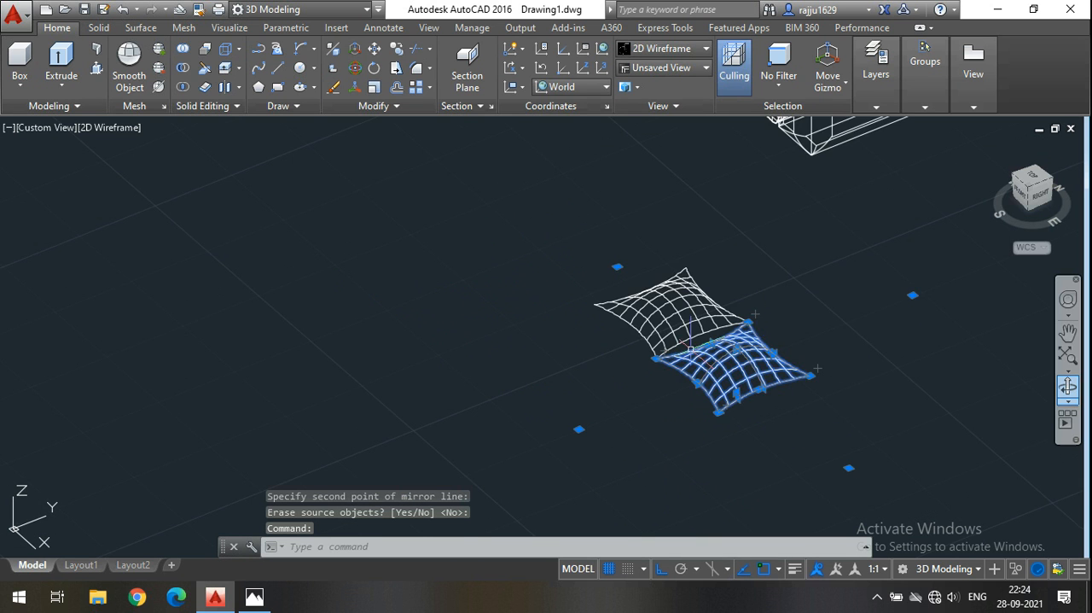
{"action": "scroll", "coordinate": [681, 358], "scroll_direction": "up", "scroll_amount": 3}
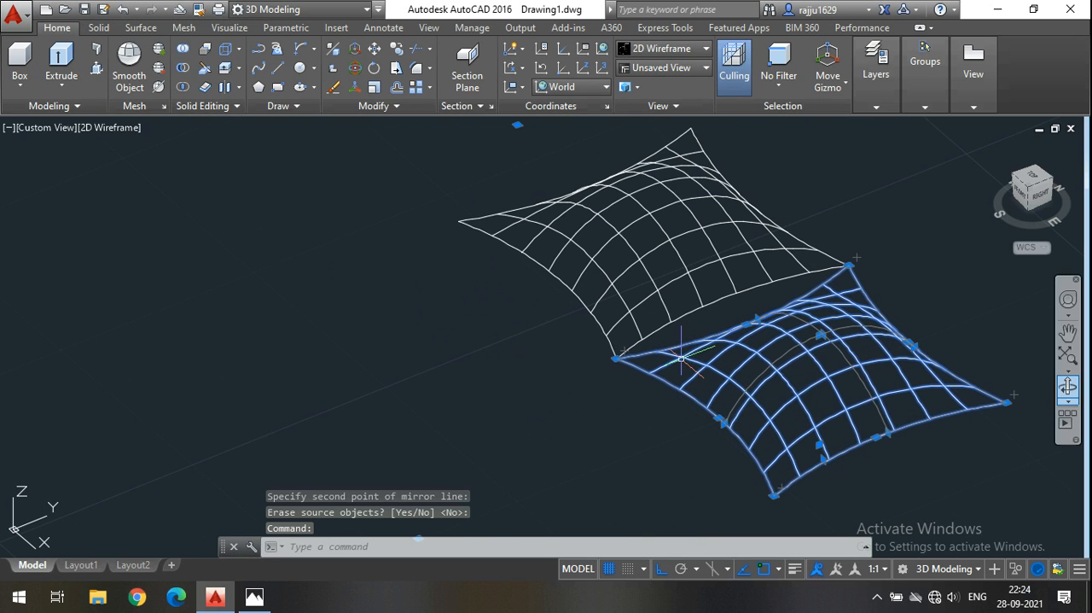
{"action": "left_click", "coordinate": [355, 75]}
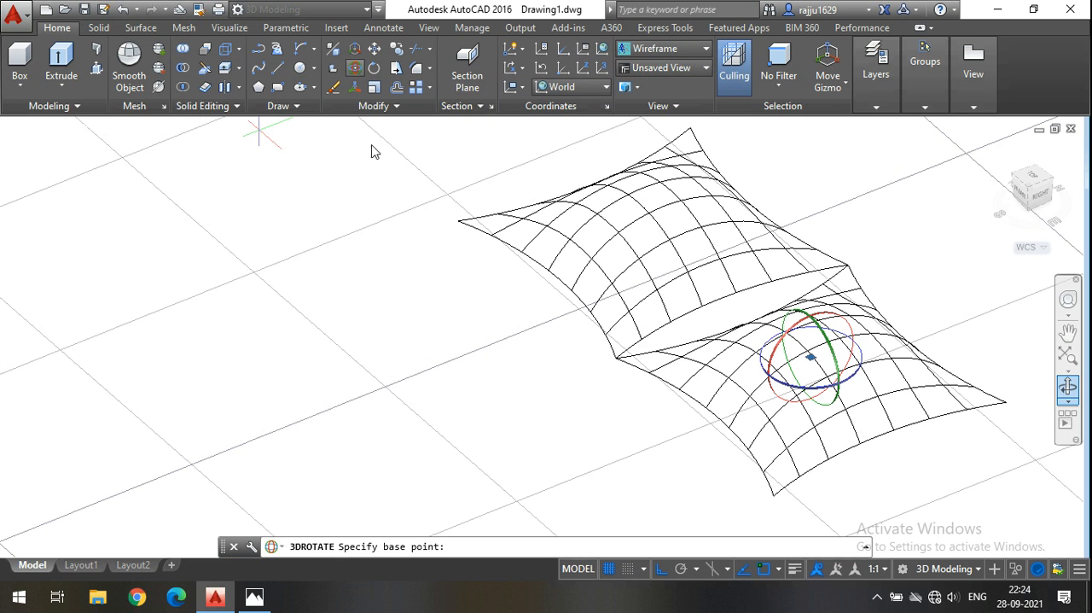
{"action": "scroll", "coordinate": [811, 341], "scroll_direction": "up", "scroll_amount": 2}
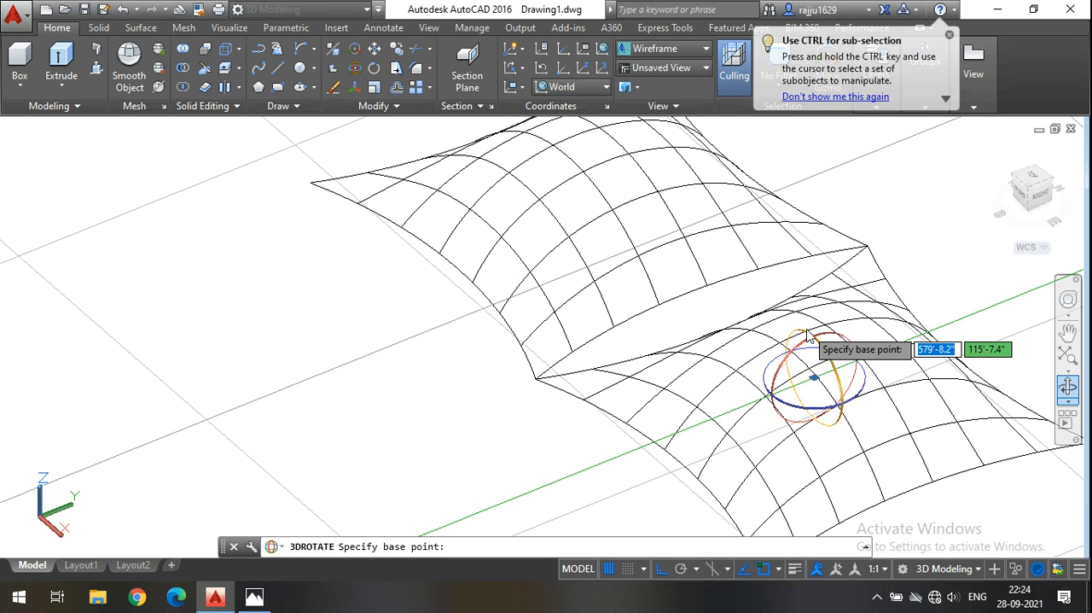
{"action": "scroll", "coordinate": [811, 354], "scroll_direction": "down", "scroll_amount": 2}
{"action": "left_click", "coordinate": [813, 358]}
{"action": "scroll", "coordinate": [815, 354], "scroll_direction": "down", "scroll_amount": 3}
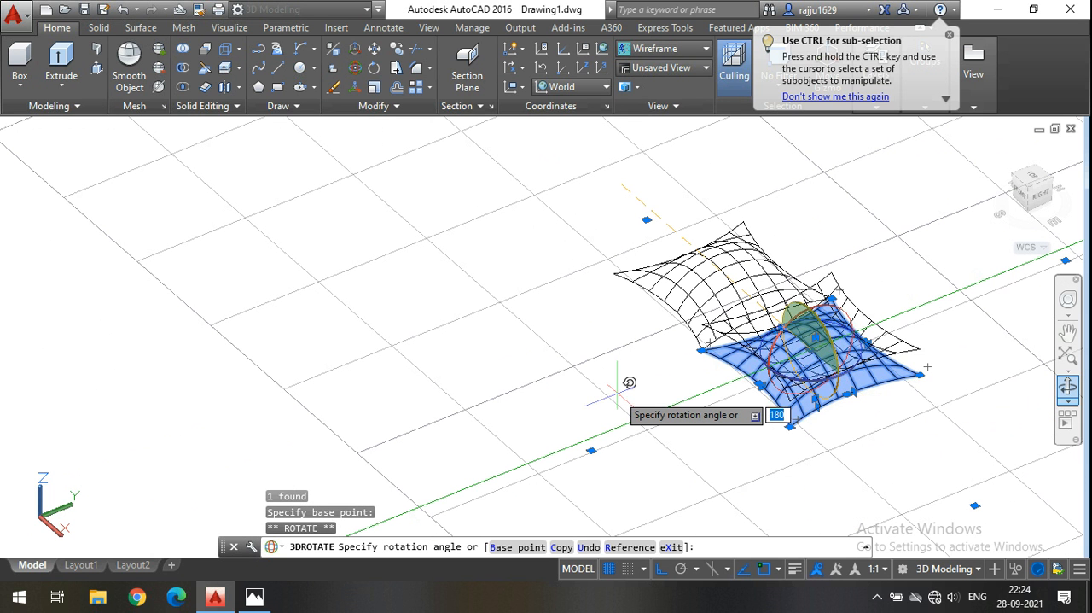
{"action": "left_click", "coordinate": [626, 381]}
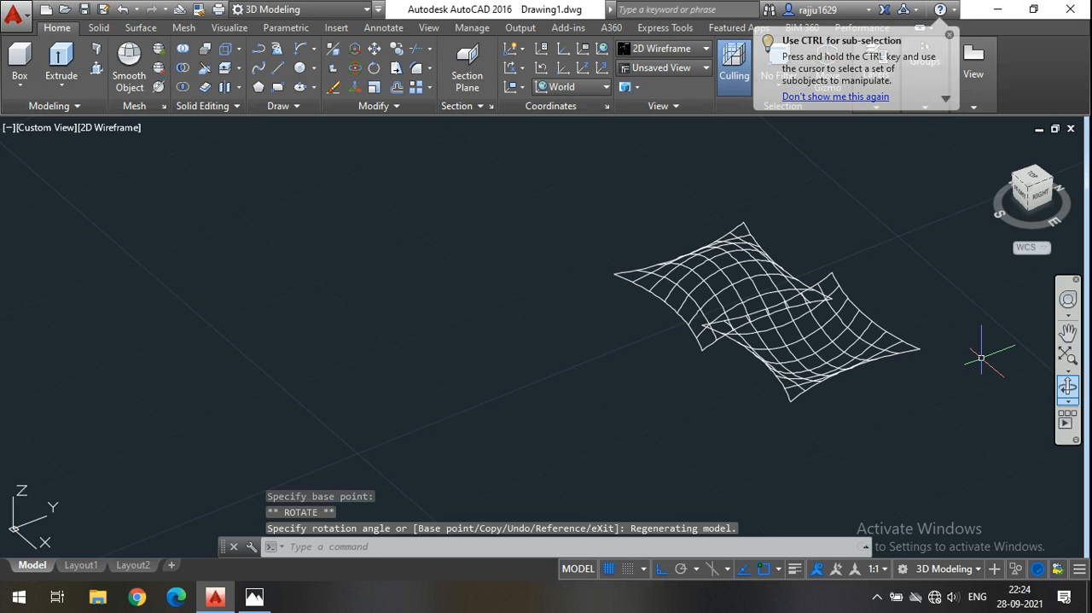
Move the flipped surface by its front corner onto the matching corner of the original surface to close the cushion.
{"action": "scroll", "coordinate": [982, 359], "scroll_direction": "up", "scroll_amount": 4}
{"action": "left_click", "coordinate": [969, 409]}
{"action": "left_click", "coordinate": [344, 127]}
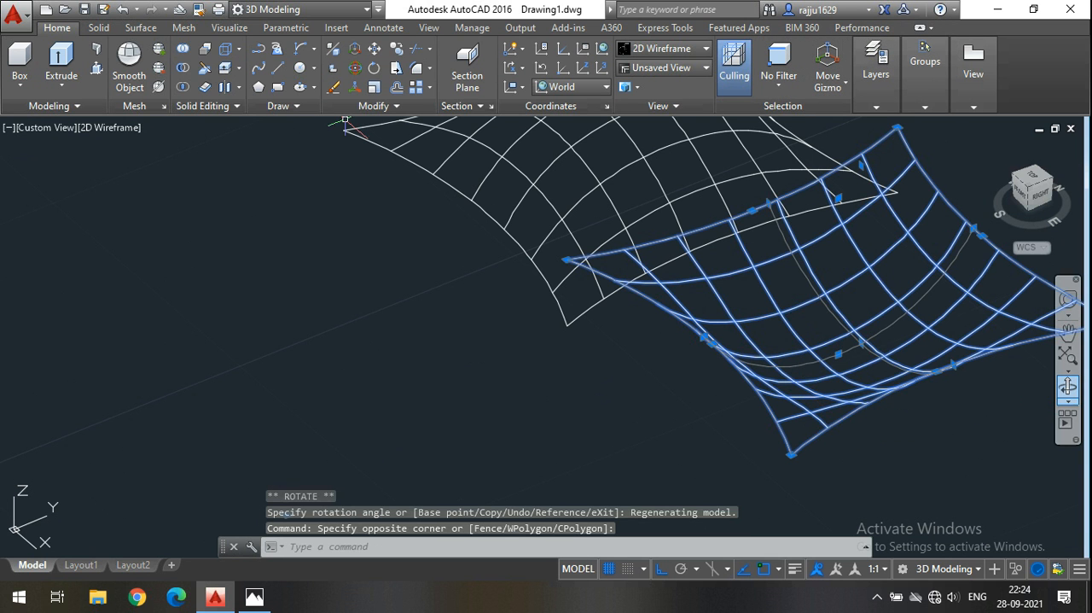
{"action": "left_click", "coordinate": [374, 50]}
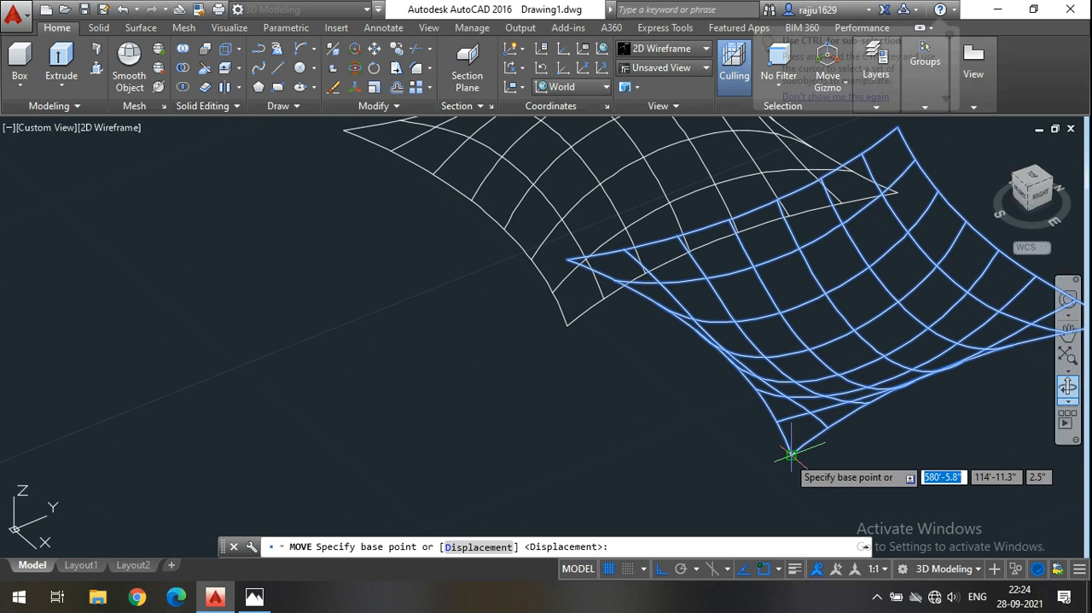
{"action": "left_click", "coordinate": [792, 453]}
{"action": "left_click", "coordinate": [573, 379]}
{"action": "scroll", "coordinate": [573, 378], "scroll_direction": "down", "scroll_amount": 5}
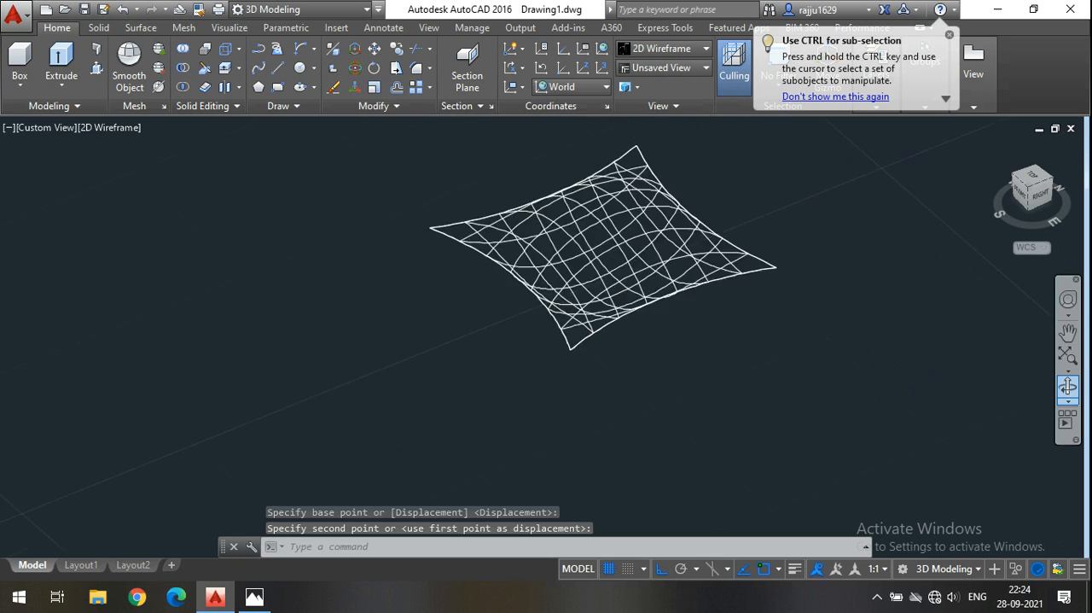
Show the cushion in the Conceptual visual style and examine it from a higher angle beside the sofa.
{"action": "scroll", "coordinate": [530, 333], "scroll_direction": "up", "scroll_amount": 5}
{"action": "left_click", "coordinate": [646, 53]}
{"action": "left_click", "coordinate": [718, 85]}
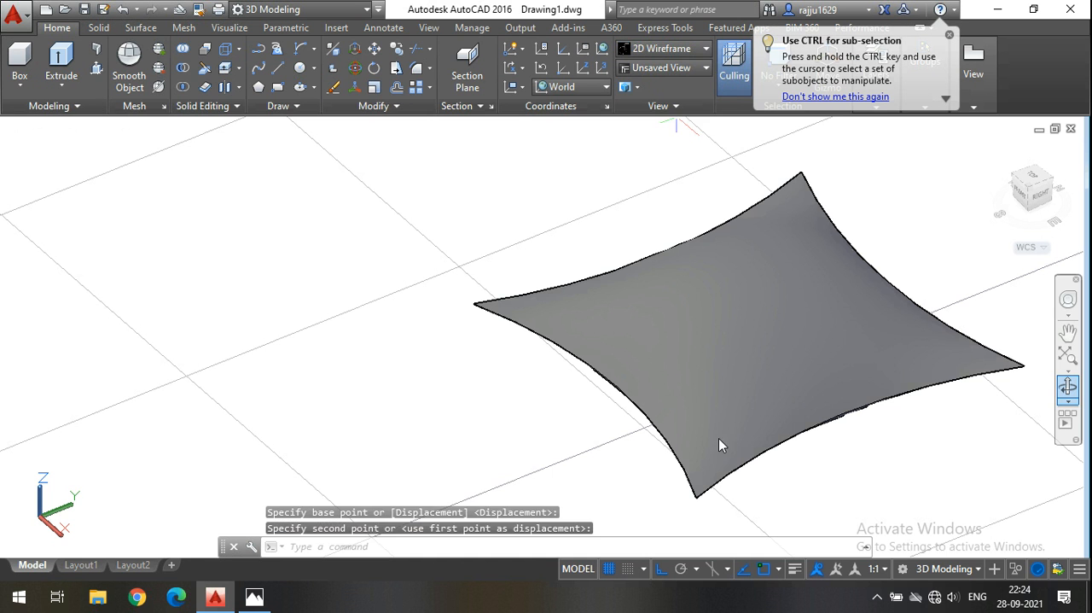
{"action": "left_click", "coordinate": [1067, 398]}
{"action": "left_click_drag", "start_coordinate": [874, 441], "coordinate": [827, 478]}
{"action": "key", "text": "Escape"}
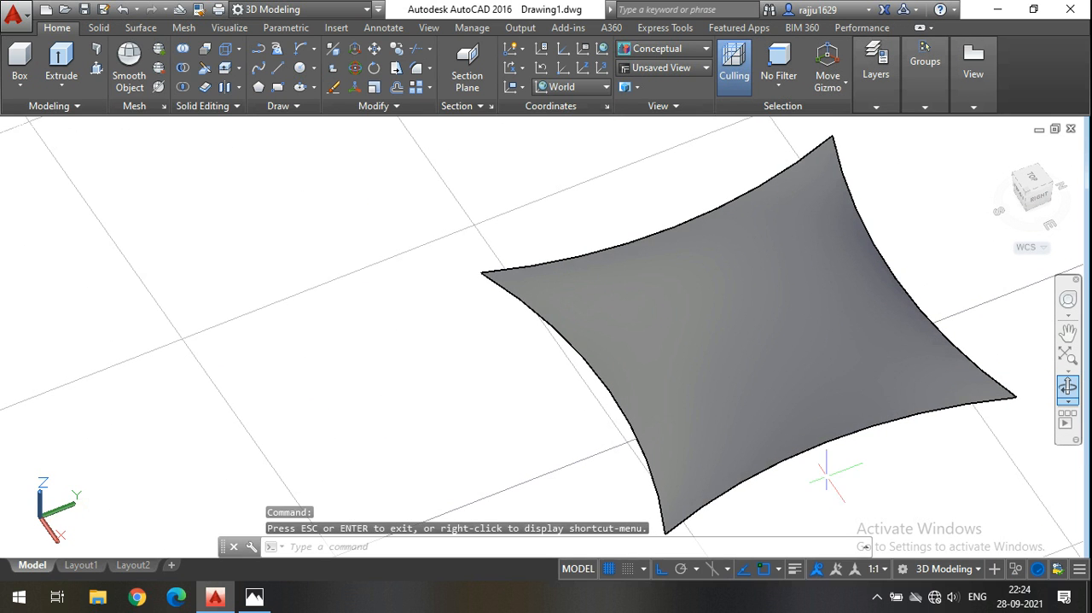
{"action": "scroll", "coordinate": [403, 157], "scroll_direction": "down", "scroll_amount": 4}
{"action": "scroll", "coordinate": [540, 316], "scroll_direction": "down", "scroll_amount": 4}
{"action": "middle_click_drag", "start_coordinate": [507, 338], "coordinate": [606, 398]}
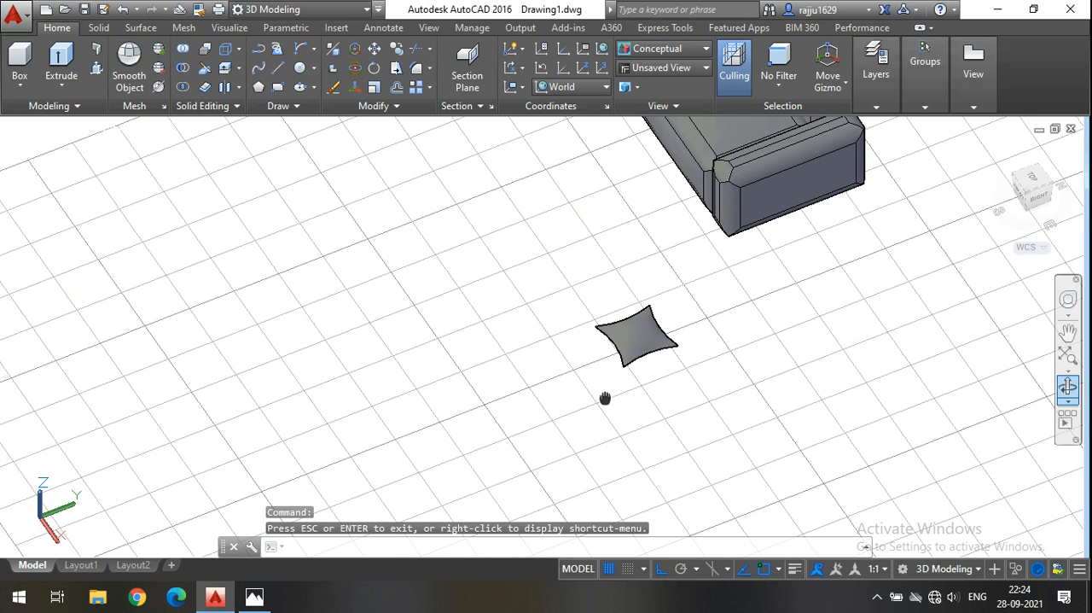
Open the materials browser and look through the Fabric materials for the cushion.
{"action": "left_click", "coordinate": [229, 28]}
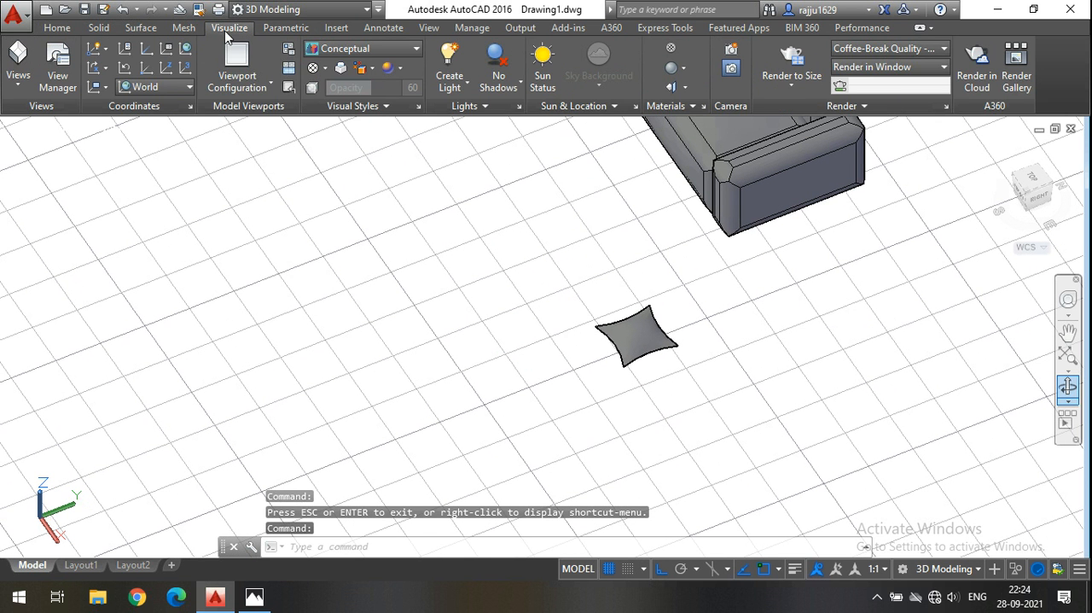
{"action": "left_click", "coordinate": [674, 47]}
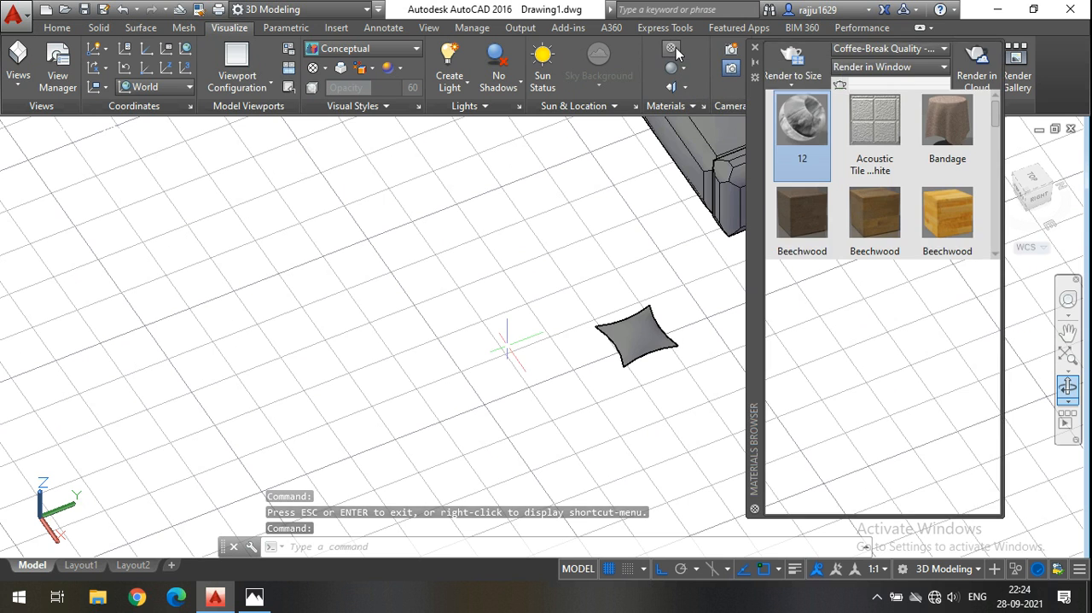
{"action": "scroll", "coordinate": [937, 344], "scroll_direction": "down", "scroll_amount": 2}
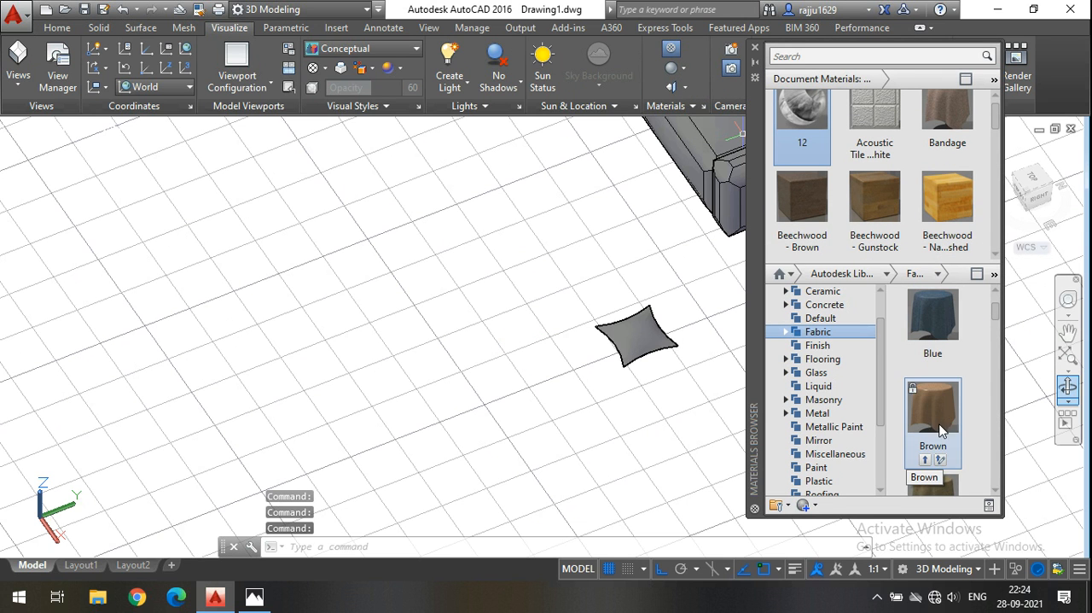
{"action": "scroll", "coordinate": [943, 420], "scroll_direction": "up", "scroll_amount": 2}
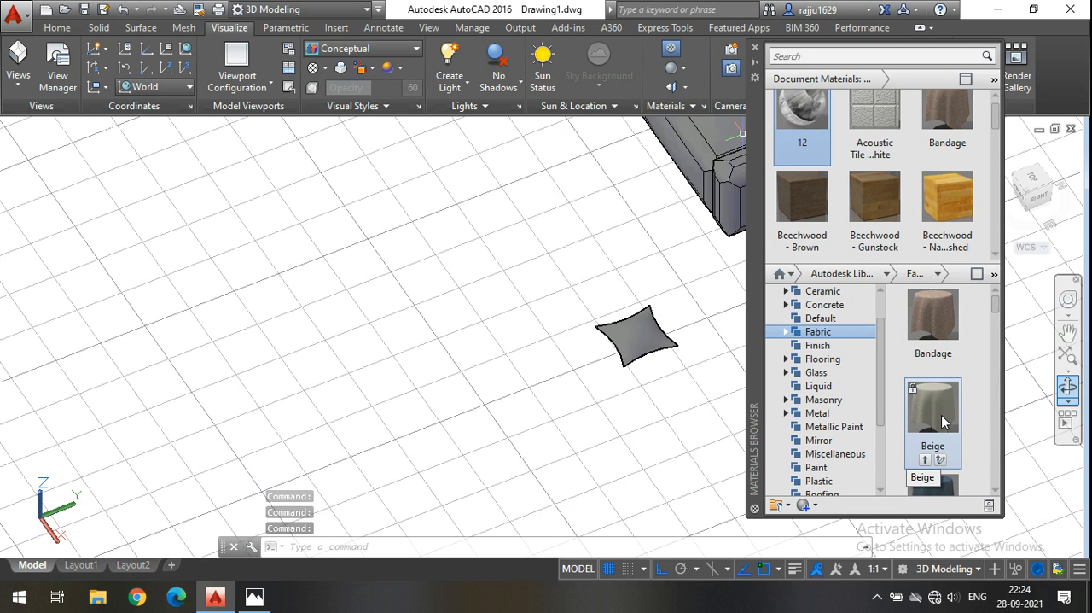
Select both cushion surfaces and combine them into one group.
{"action": "left_click", "coordinate": [710, 394]}
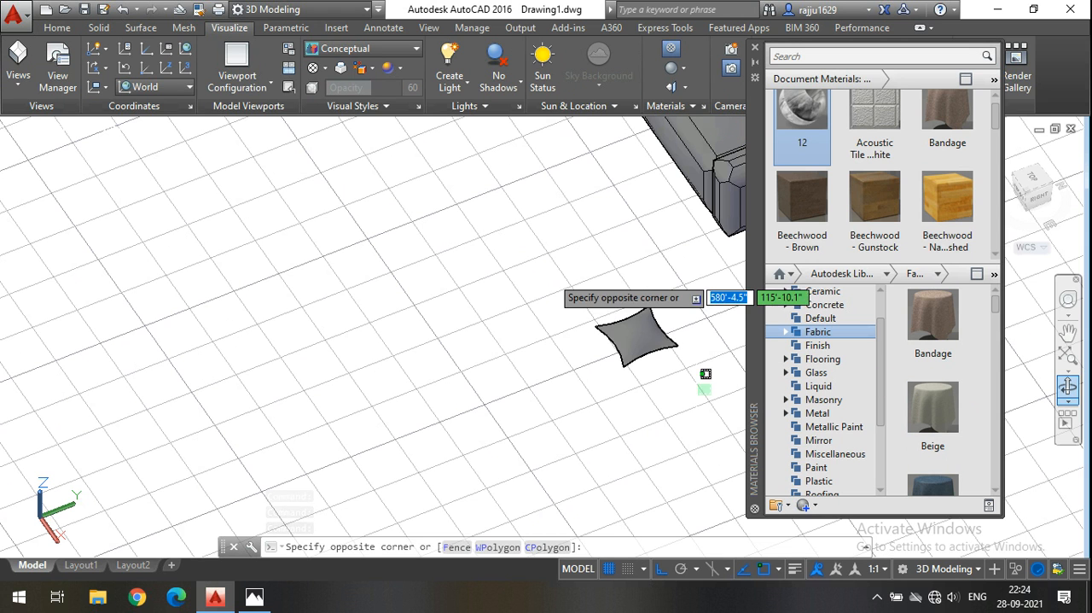
{"action": "left_click", "coordinate": [550, 271]}
{"action": "scroll", "coordinate": [619, 238], "scroll_direction": "up", "scroll_amount": 4}
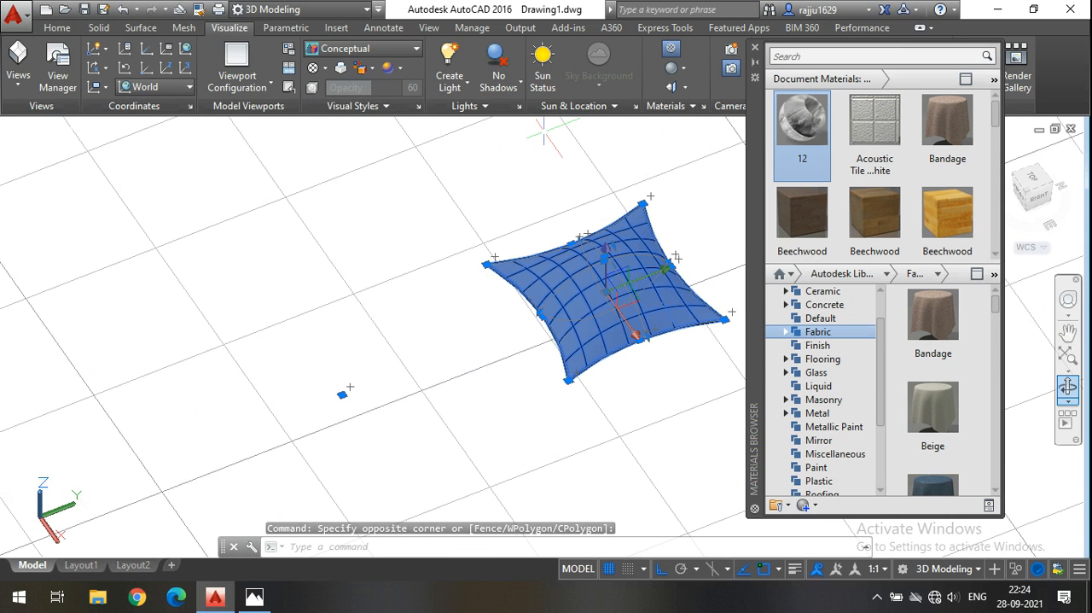
{"action": "key", "text": "Escape"}
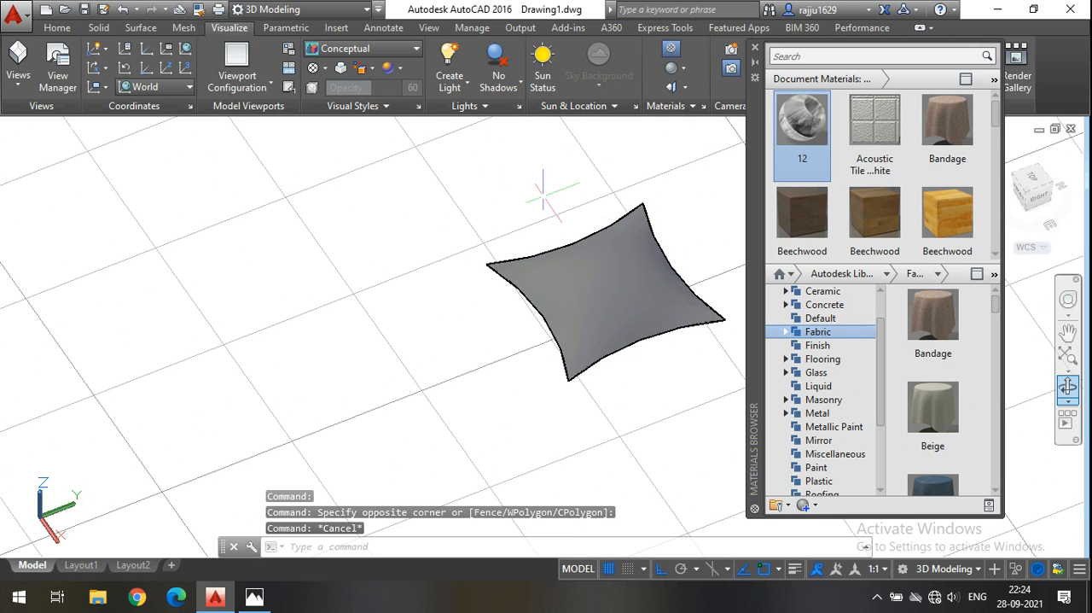
{"action": "left_click", "coordinate": [678, 378]}
{"action": "left_click", "coordinate": [435, 166]}
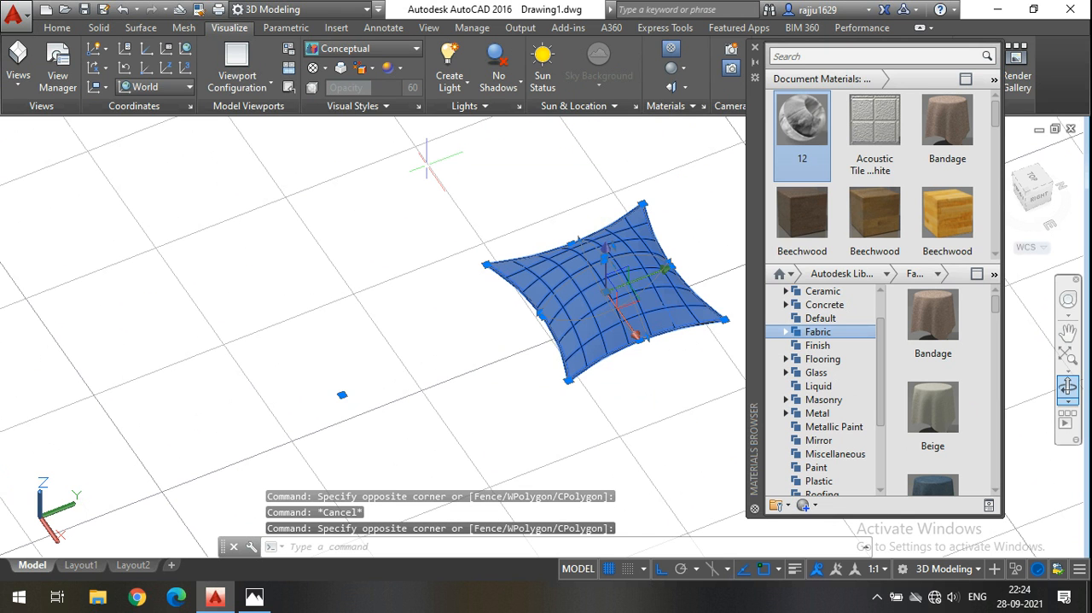
{"action": "right_click", "coordinate": [429, 170]}
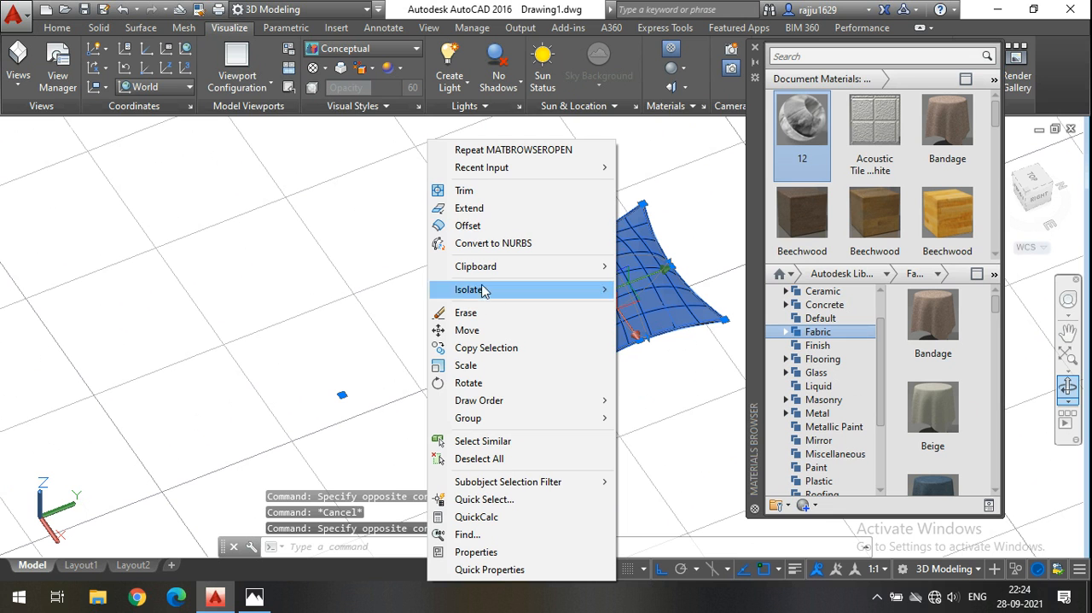
{"action": "mouse_move", "coordinate": [525, 419]}
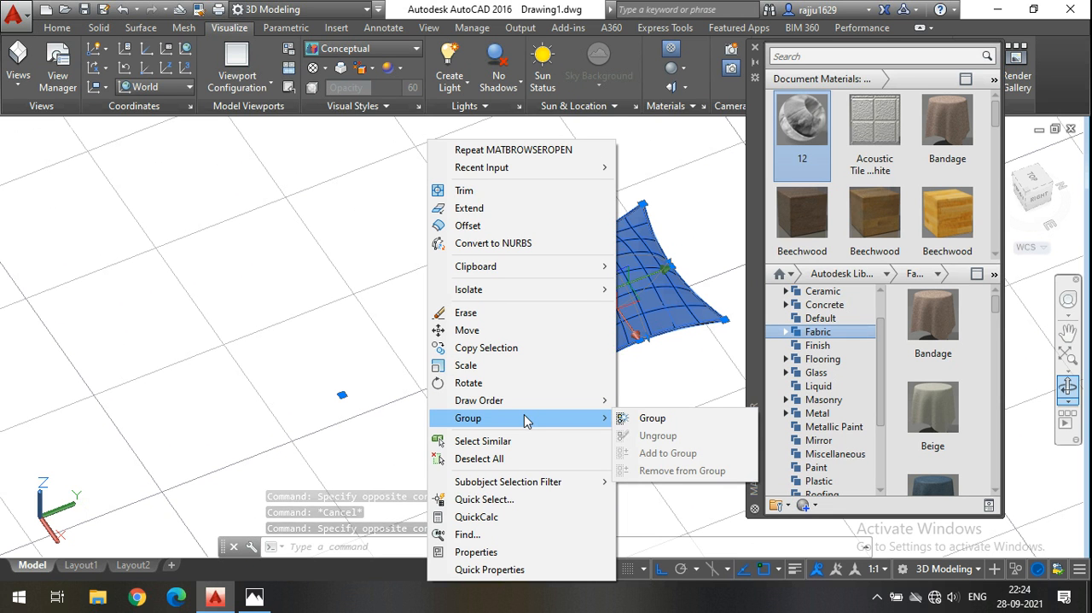
{"action": "left_click", "coordinate": [653, 419]}
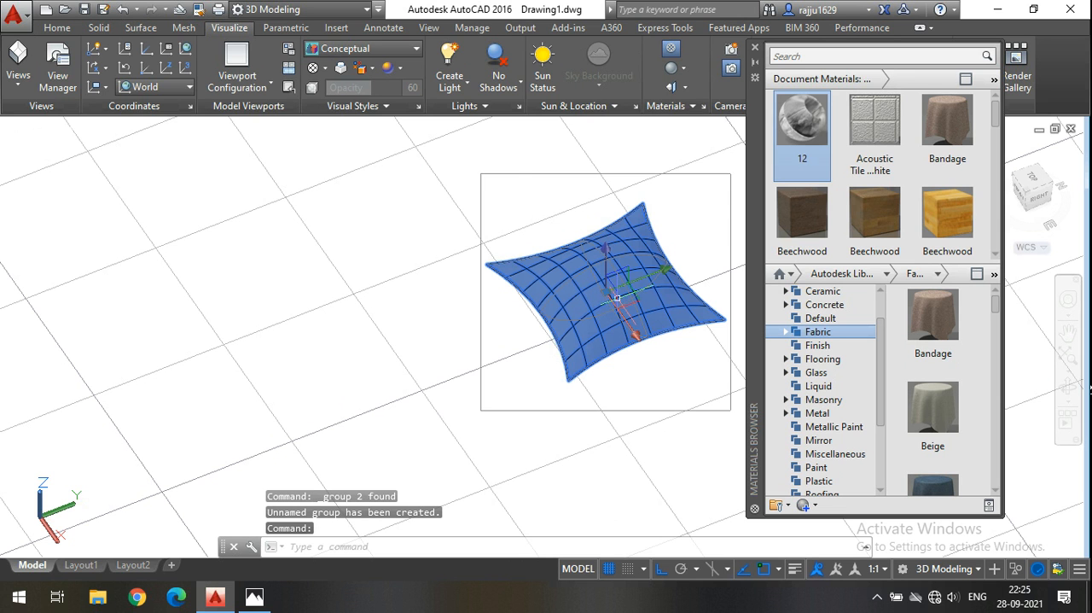
{"action": "key", "text": "Escape"}
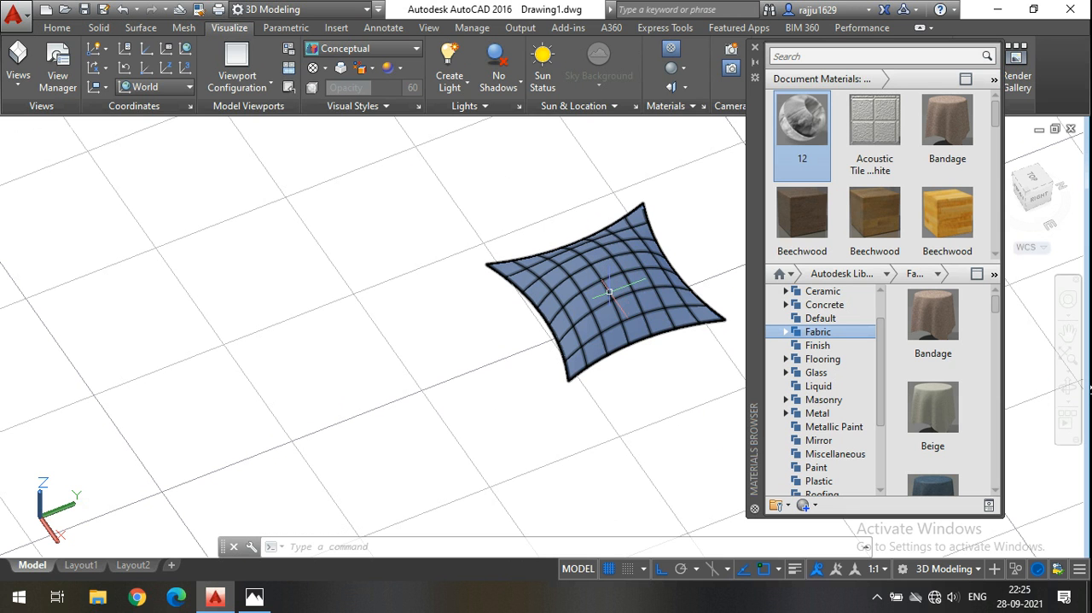
Assign the Beige fabric material to the cushion group and inspect its texture in the Realistic visual style.
{"action": "left_click", "coordinate": [609, 291]}
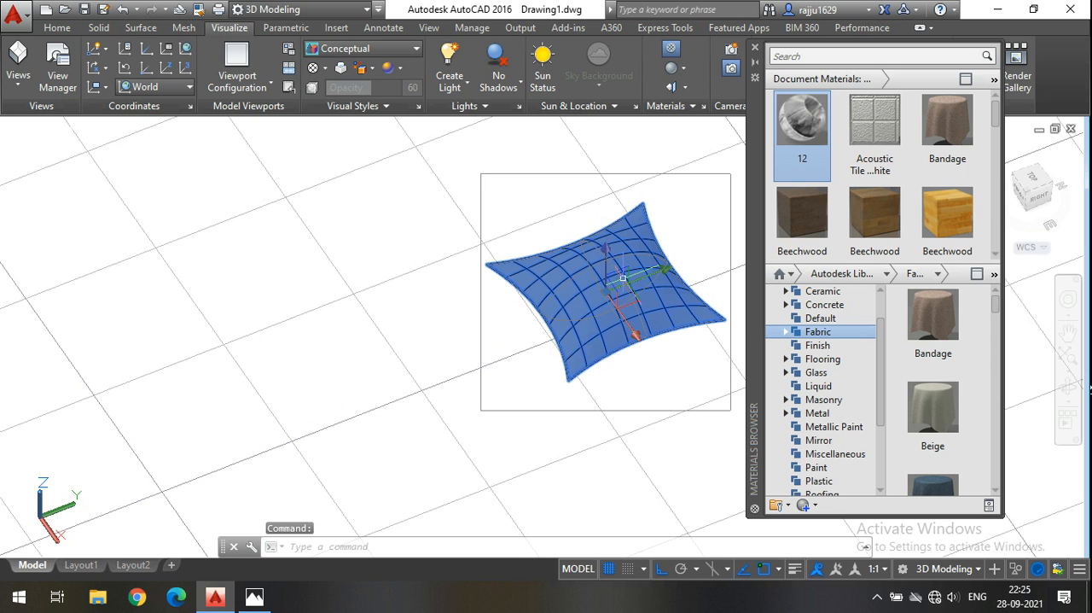
{"action": "right_click", "coordinate": [943, 410]}
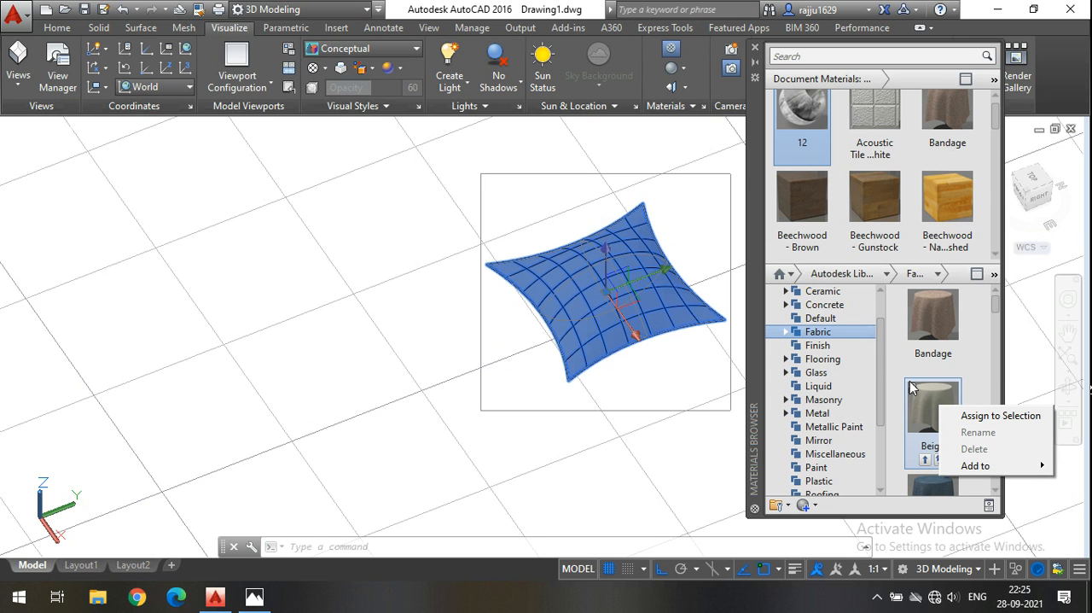
{"action": "left_click", "coordinate": [967, 419]}
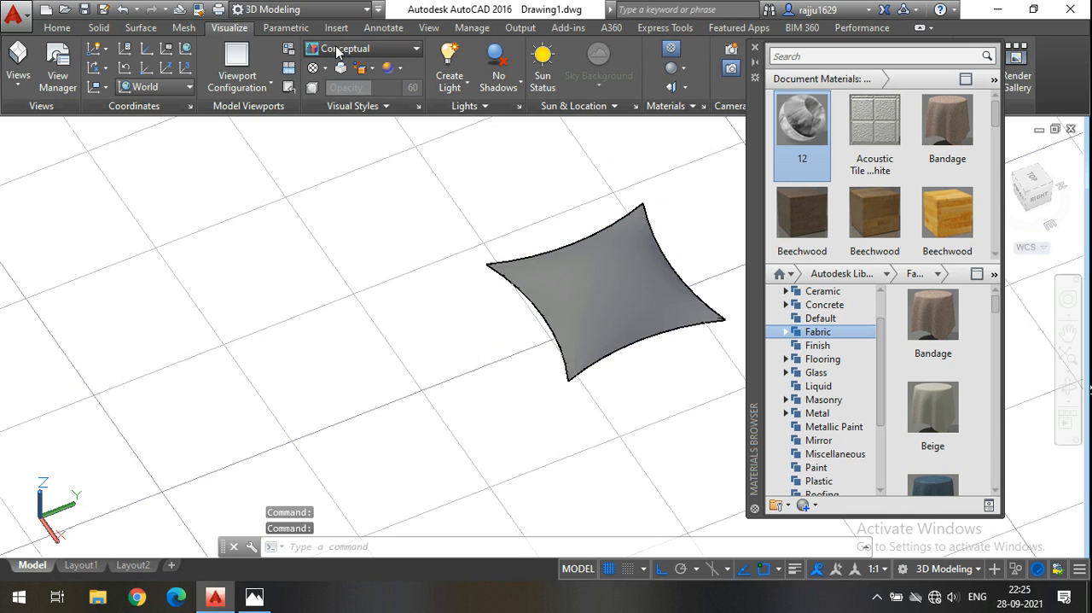
{"action": "left_click", "coordinate": [395, 53]}
{"action": "left_click", "coordinate": [540, 85]}
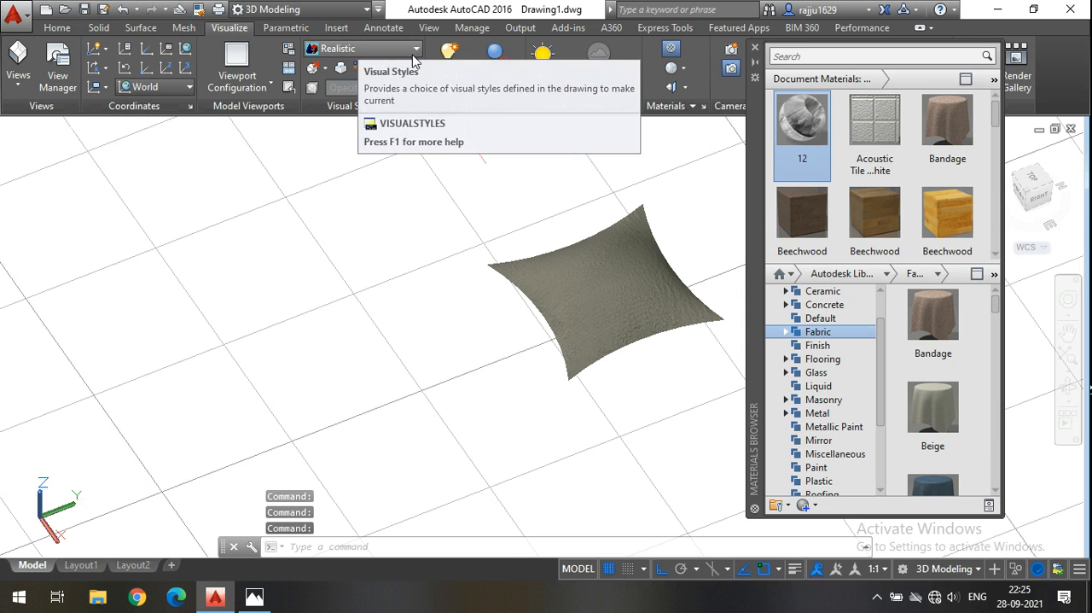
{"action": "scroll", "coordinate": [615, 273], "scroll_direction": "up", "scroll_amount": 5}
{"action": "scroll", "coordinate": [615, 273], "scroll_direction": "up", "scroll_amount": 3}
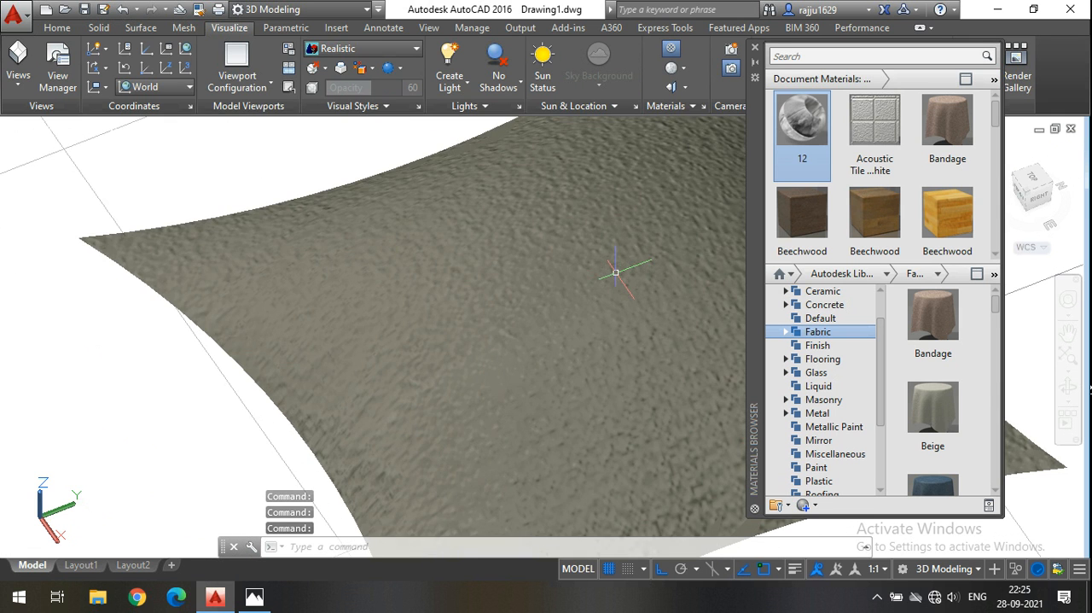
{"action": "scroll", "coordinate": [455, 325], "scroll_direction": "down", "scroll_amount": 5}
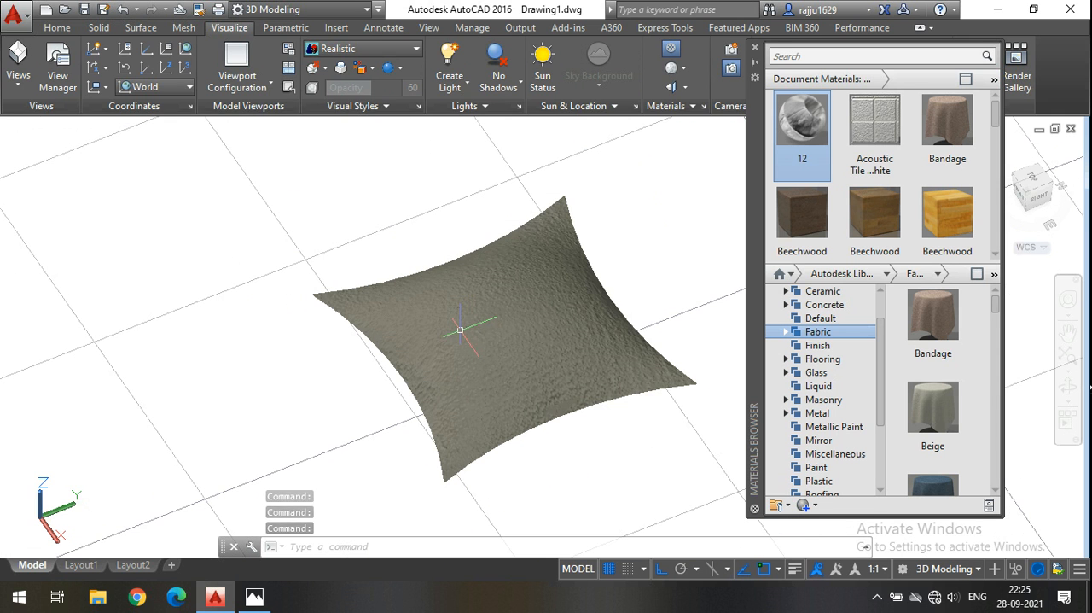
Deselect the cushion and switch the viewport to the 2D Wireframe visual style.
{"action": "left_click", "coordinate": [58, 28]}
{"action": "left_click", "coordinate": [475, 317]}
{"action": "scroll", "coordinate": [555, 306], "scroll_direction": "down", "scroll_amount": 3}
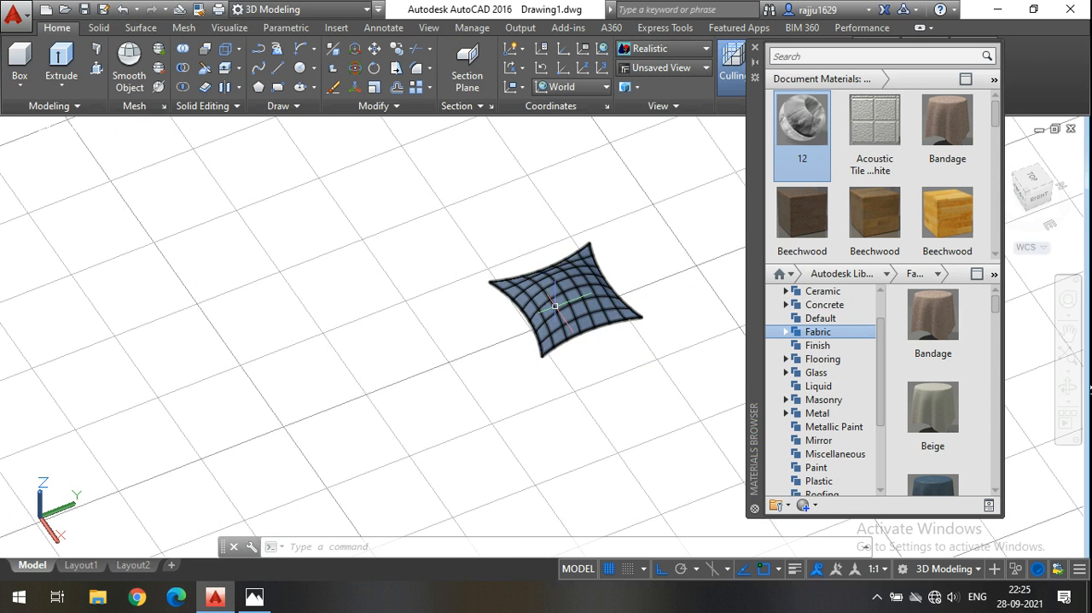
{"action": "key", "text": "Escape"}
{"action": "left_click", "coordinate": [680, 48]}
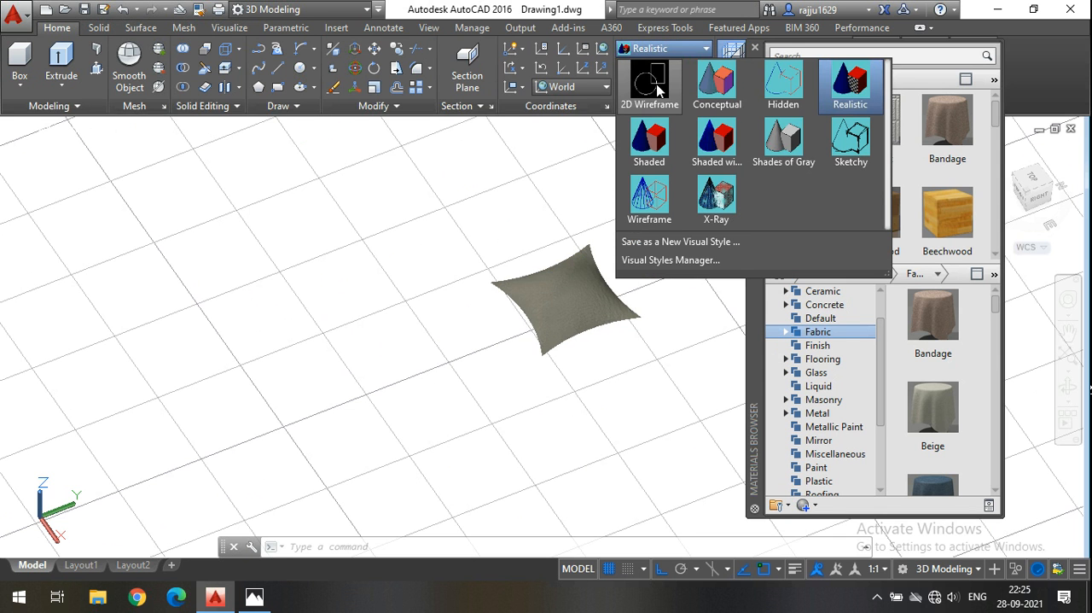
{"action": "left_click", "coordinate": [642, 120]}
Move the cushion group to an open spot closer to the sofa.
{"action": "middle_click_drag", "start_coordinate": [499, 236], "coordinate": [417, 416]}
{"action": "scroll", "coordinate": [489, 437], "scroll_direction": "down", "scroll_amount": 5}
{"action": "scroll", "coordinate": [478, 423], "scroll_direction": "up", "scroll_amount": 4}
{"action": "scroll", "coordinate": [469, 436], "scroll_direction": "down", "scroll_amount": 2}
{"action": "scroll", "coordinate": [464, 439], "scroll_direction": "up", "scroll_amount": 6}
{"action": "left_click", "coordinate": [582, 432]}
{"action": "left_click", "coordinate": [343, 300]}
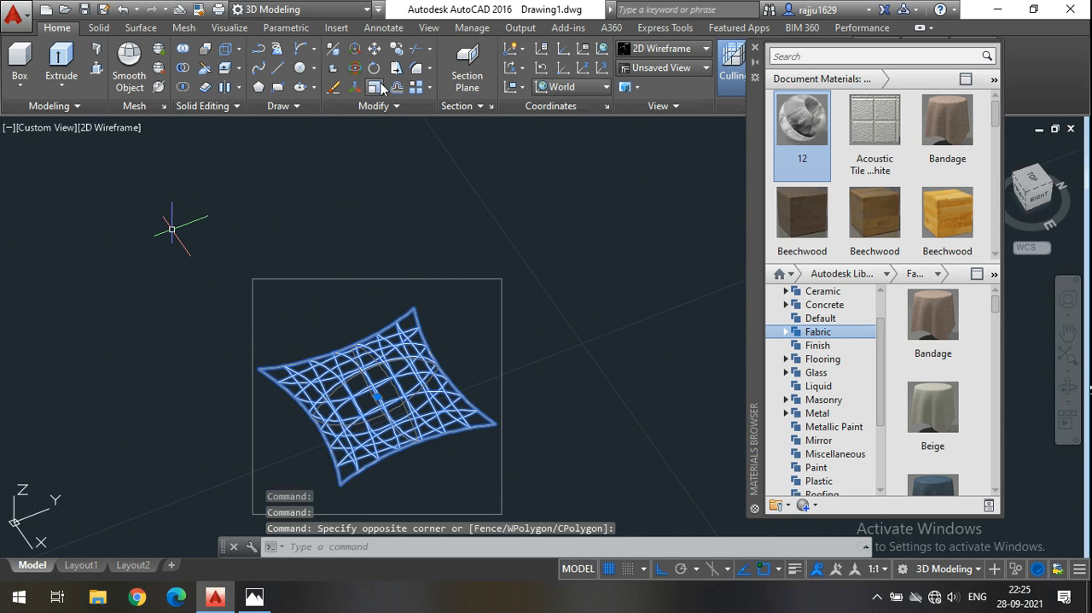
{"action": "left_click", "coordinate": [373, 50]}
{"action": "left_click", "coordinate": [574, 334]}
{"action": "scroll", "coordinate": [574, 335], "scroll_direction": "down", "scroll_amount": 4}
{"action": "scroll", "coordinate": [531, 277], "scroll_direction": "up", "scroll_amount": 2}
{"action": "scroll", "coordinate": [531, 277], "scroll_direction": "up", "scroll_amount": 5}
{"action": "left_click", "coordinate": [490, 251]}
{"action": "middle_click_drag", "start_coordinate": [492, 312], "coordinate": [549, 361]}
Rotate the cushion group about 67 degrees around the X axis so it stands upright, with Ortho off.
{"action": "left_click", "coordinate": [454, 300]}
{"action": "left_click", "coordinate": [286, 334]}
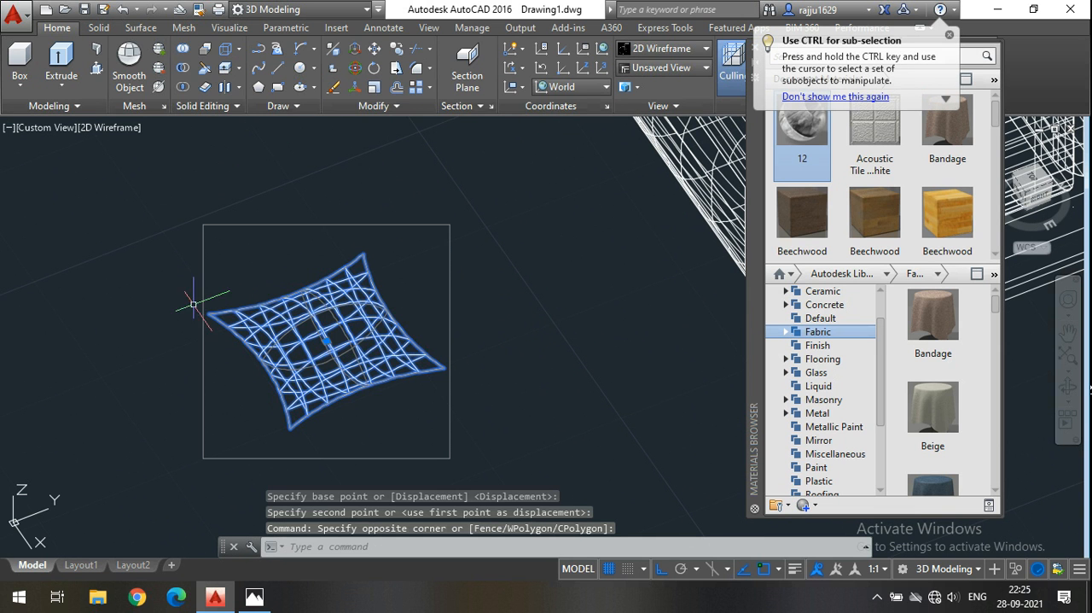
{"action": "left_click", "coordinate": [357, 71]}
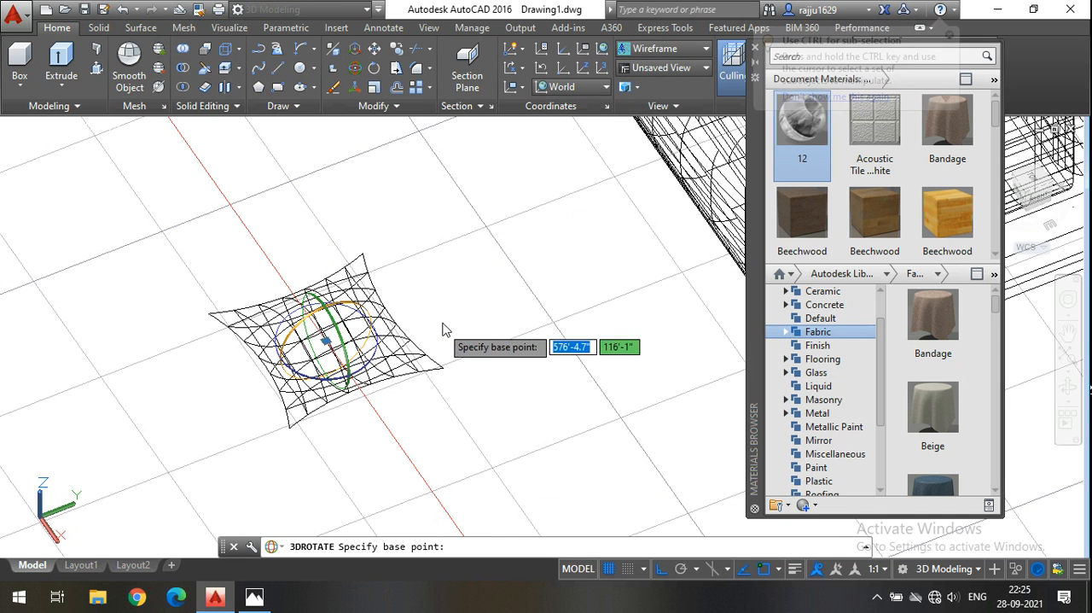
{"action": "scroll", "coordinate": [444, 303], "scroll_direction": "up", "scroll_amount": 4}
{"action": "middle_click_drag", "start_coordinate": [445, 286], "coordinate": [468, 261], "text": "shift"}
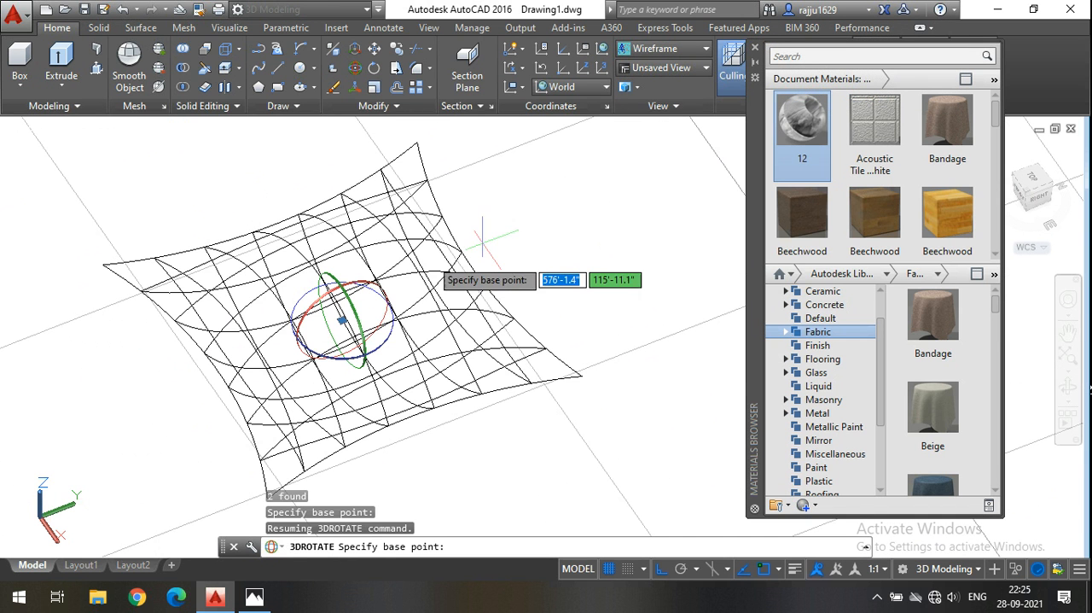
{"action": "left_click", "coordinate": [379, 290]}
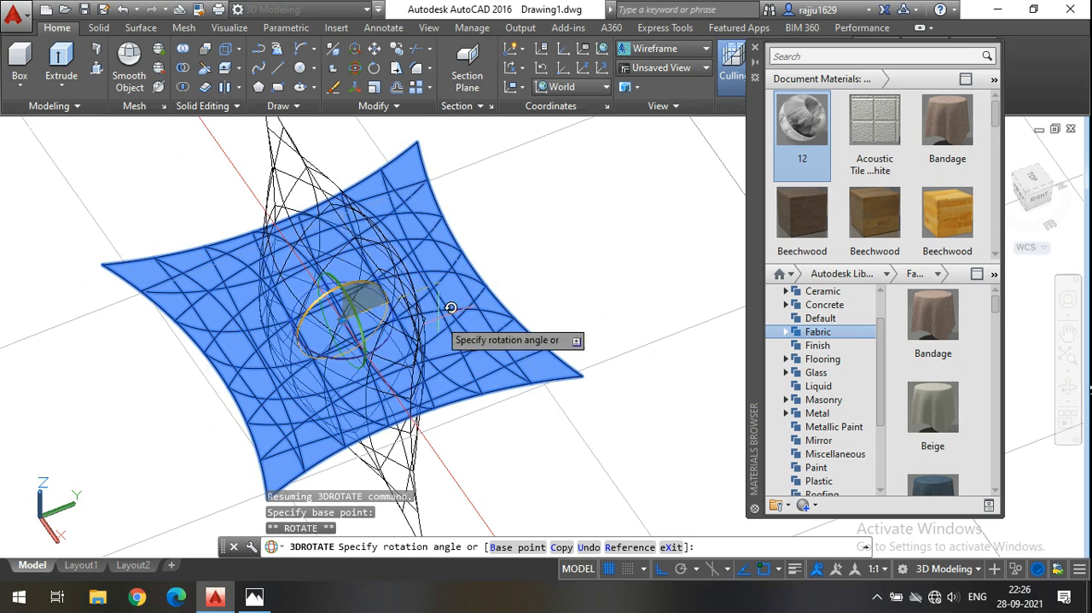
{"action": "left_click", "coordinate": [658, 570]}
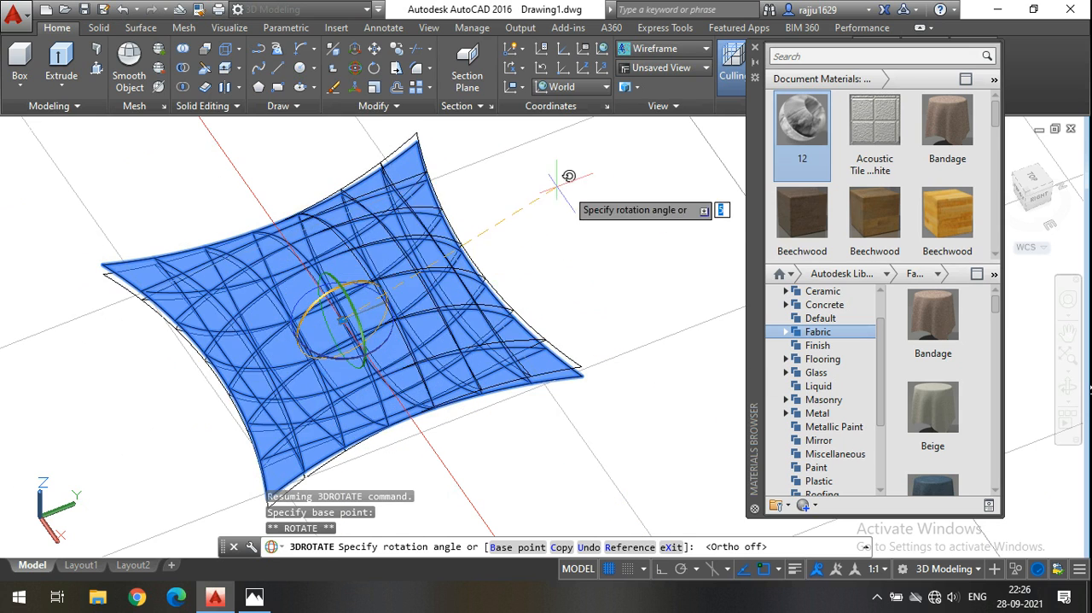
{"action": "scroll", "coordinate": [481, 210], "scroll_direction": "down", "scroll_amount": 3}
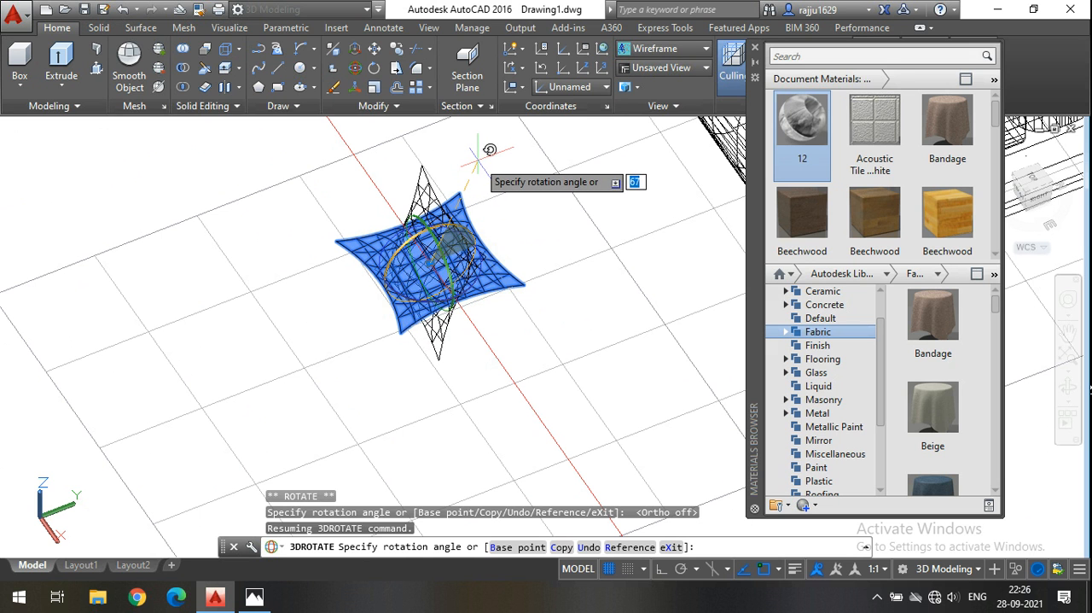
{"action": "left_click", "coordinate": [489, 156]}
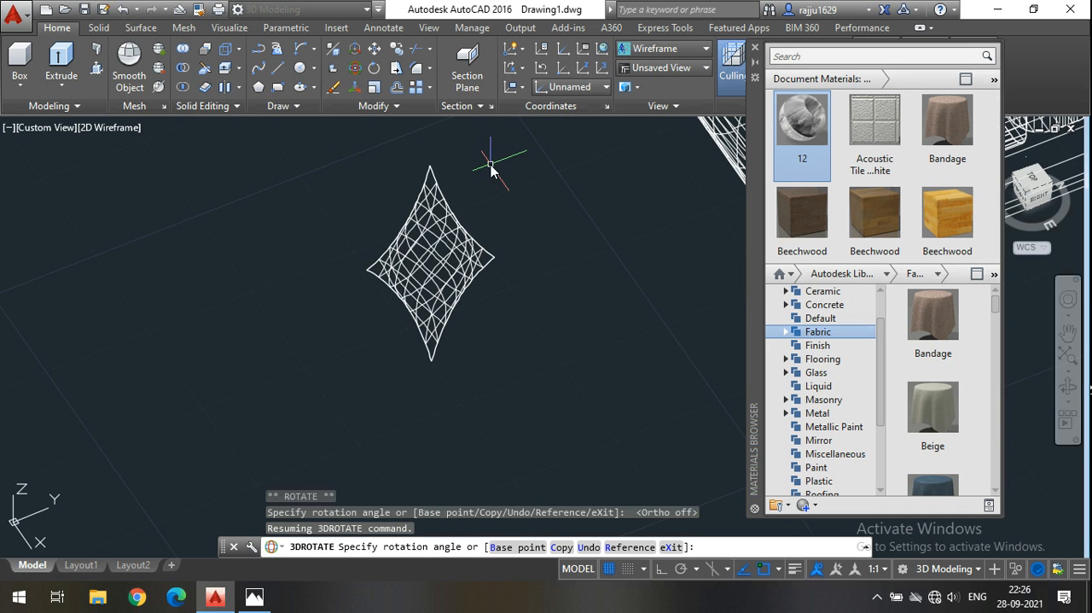
Switch the viewport to the Conceptual visual style and show the sofa and cushion from a low right-side view.
{"action": "middle_click_drag", "start_coordinate": [462, 279], "coordinate": [332, 303]}
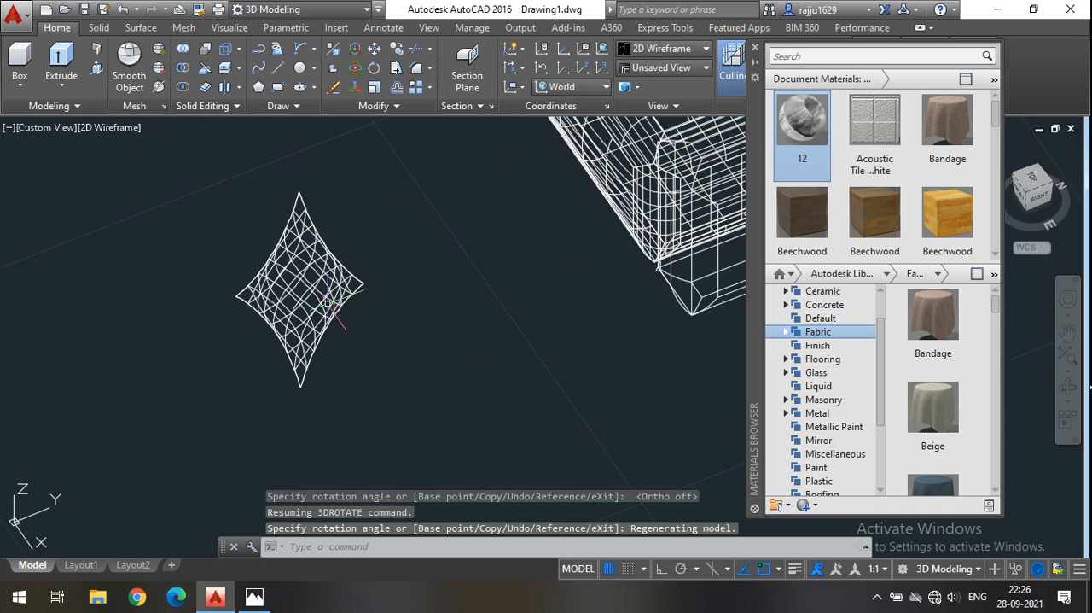
{"action": "left_click", "coordinate": [649, 51]}
{"action": "left_click", "coordinate": [716, 90]}
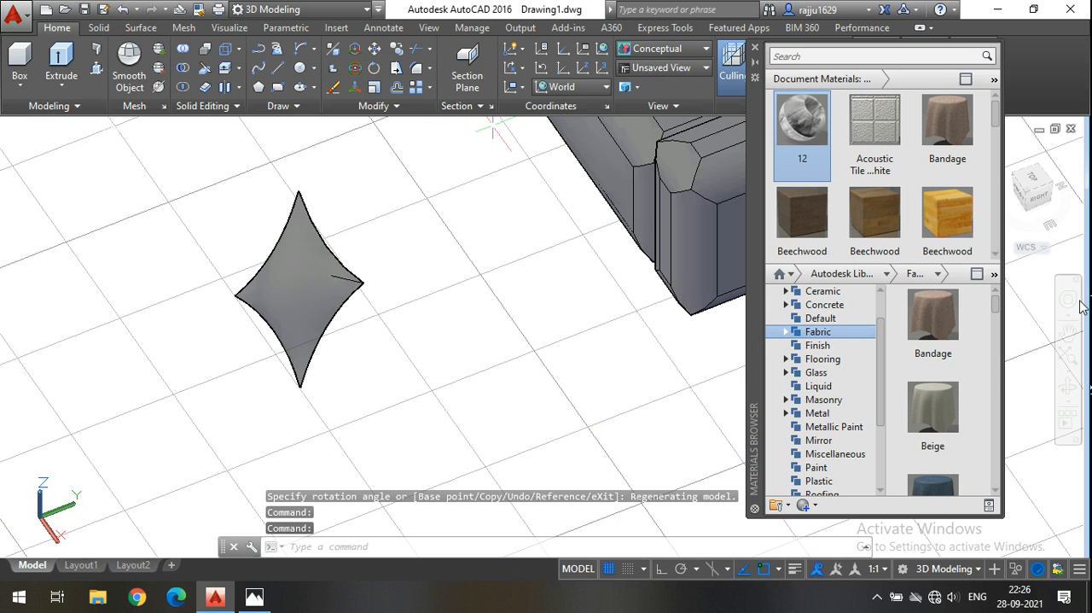
{"action": "left_click", "coordinate": [1068, 385]}
{"action": "left_click_drag", "start_coordinate": [518, 317], "coordinate": [468, 262]}
{"action": "scroll", "coordinate": [467, 264], "scroll_direction": "down", "scroll_amount": 2}
{"action": "middle_click_drag", "start_coordinate": [467, 264], "coordinate": [406, 403]}
{"action": "left_click_drag", "start_coordinate": [375, 454], "coordinate": [384, 427]}
{"action": "key", "text": "Escape"}
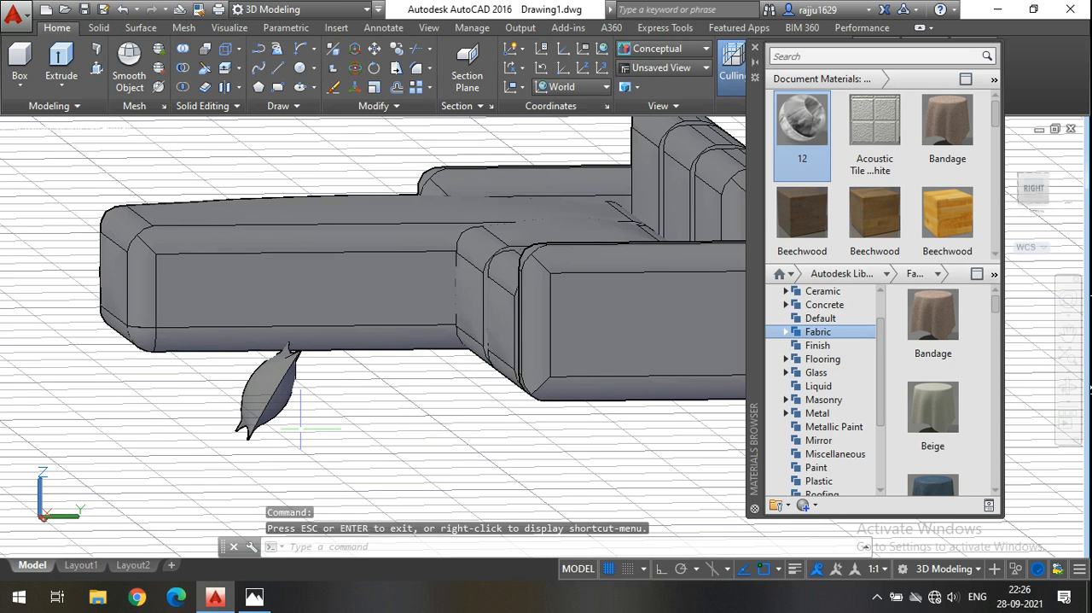
Close the Materials Browser and raise the cushion group along the Z axis to the sofa's seat height.
{"action": "left_click", "coordinate": [756, 49]}
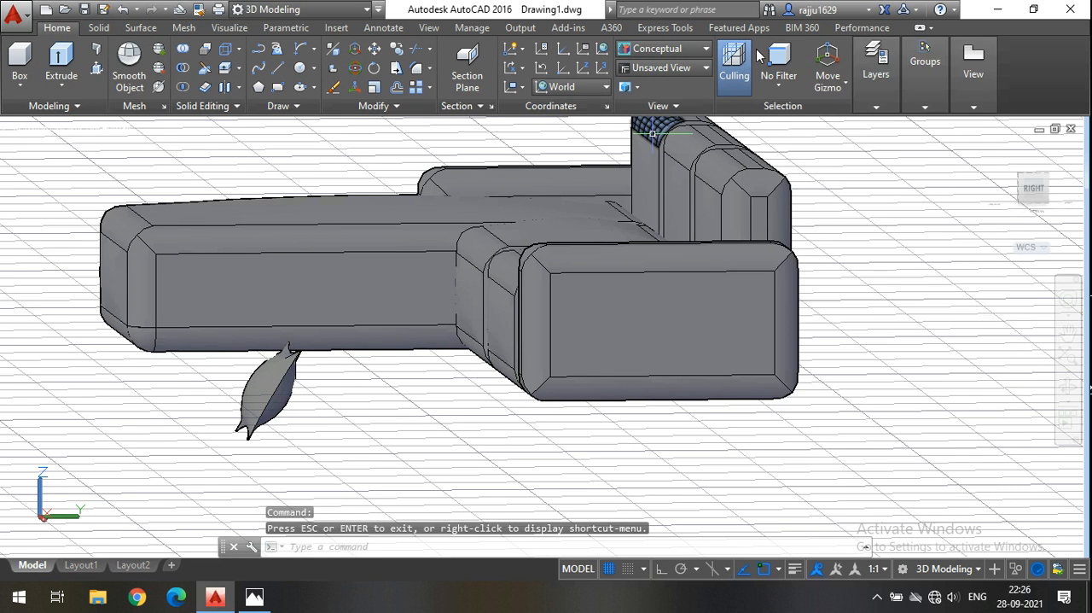
{"action": "left_click", "coordinate": [307, 392]}
{"action": "left_click", "coordinate": [218, 383]}
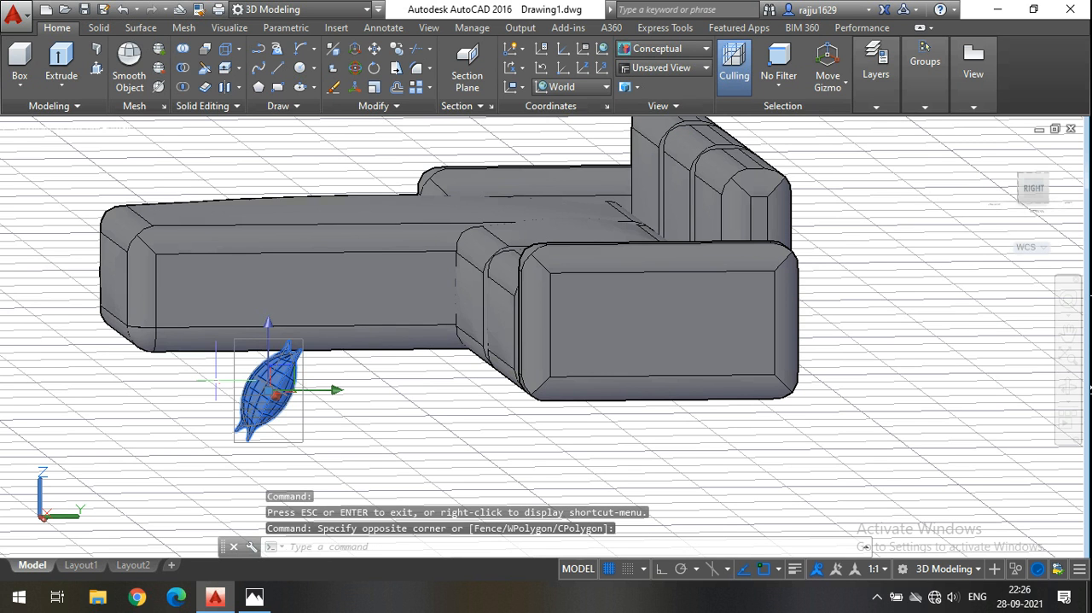
{"action": "left_click", "coordinate": [268, 335]}
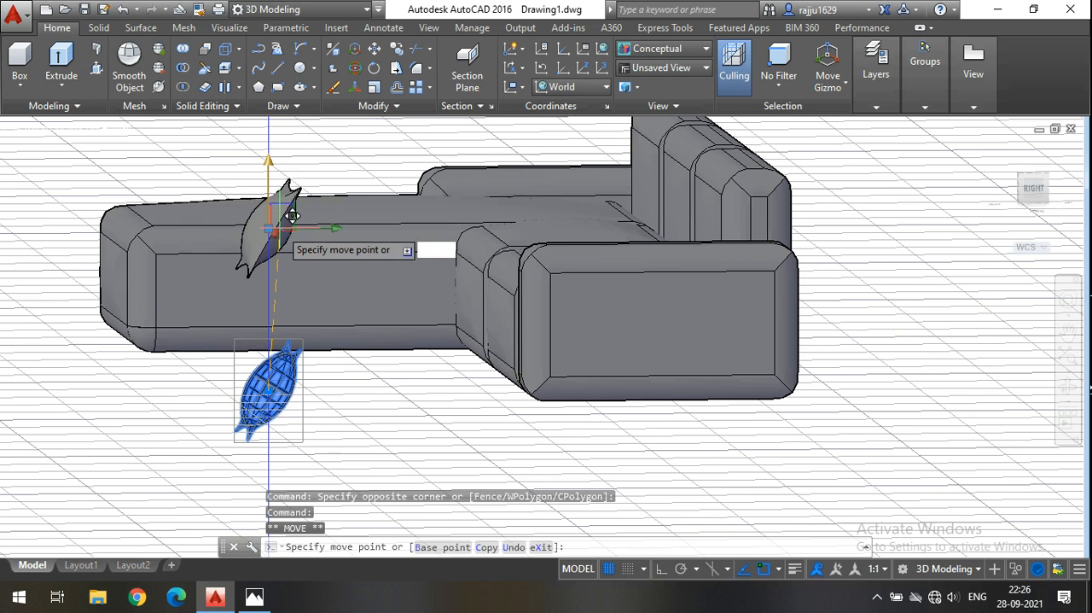
{"action": "left_click", "coordinate": [292, 216]}
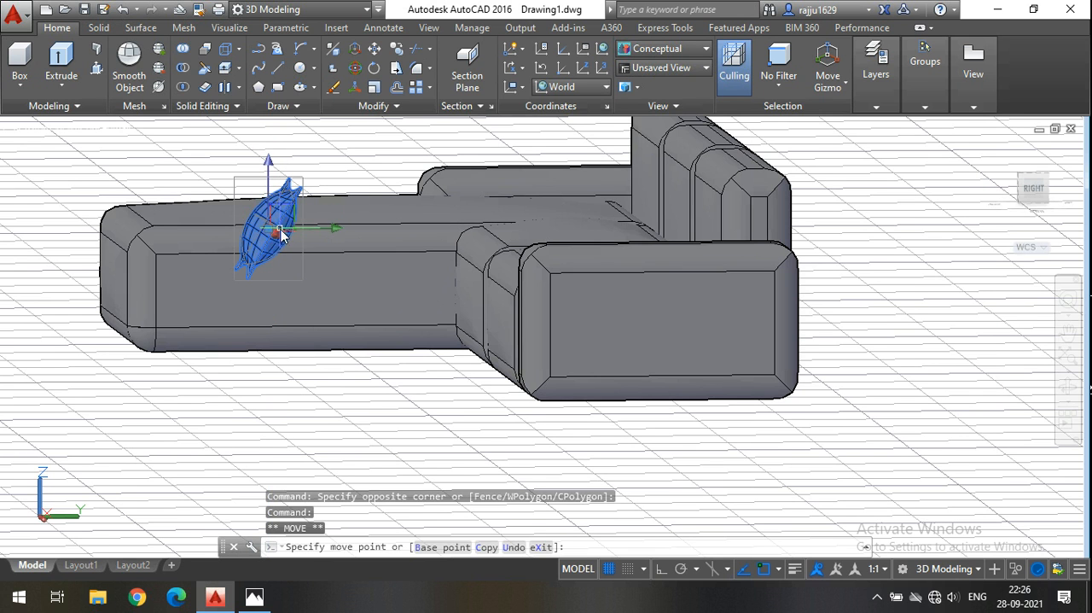
Try to move the cushion along the Y axis to the backrest with Ortho on, and undo that move.
{"action": "left_click", "coordinate": [335, 228]}
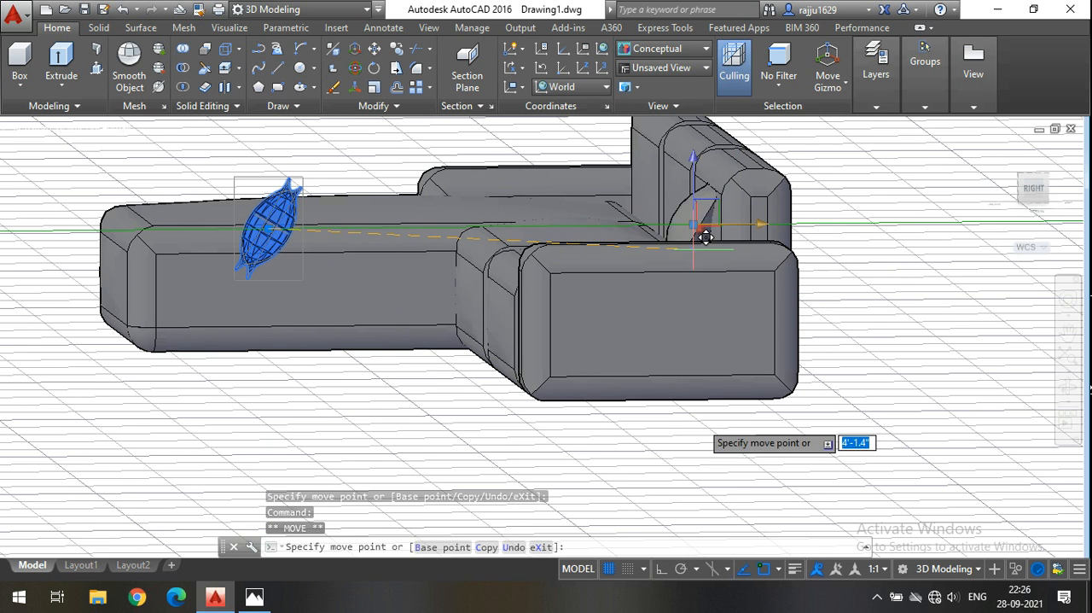
{"action": "left_click", "coordinate": [662, 570]}
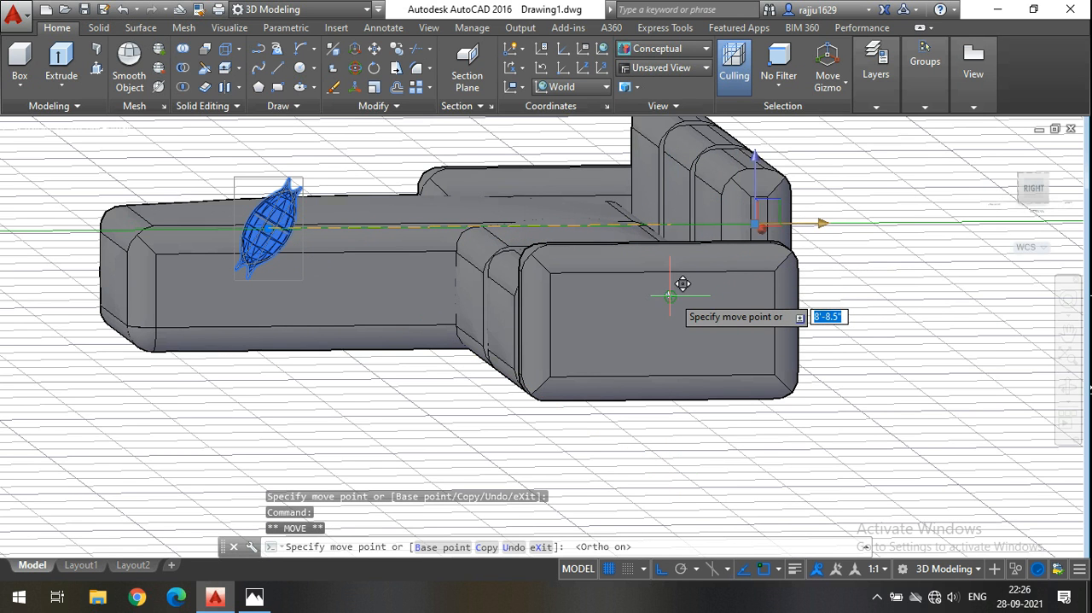
{"action": "left_click", "coordinate": [670, 296]}
{"action": "left_click", "coordinate": [672, 294]}
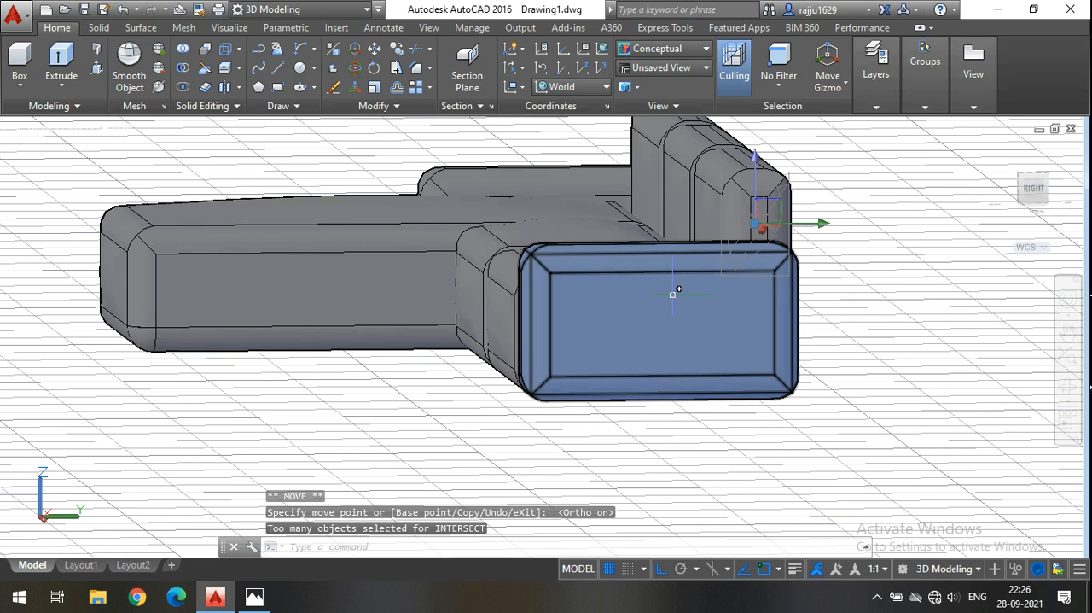
{"action": "key", "text": "ctrl+z"}
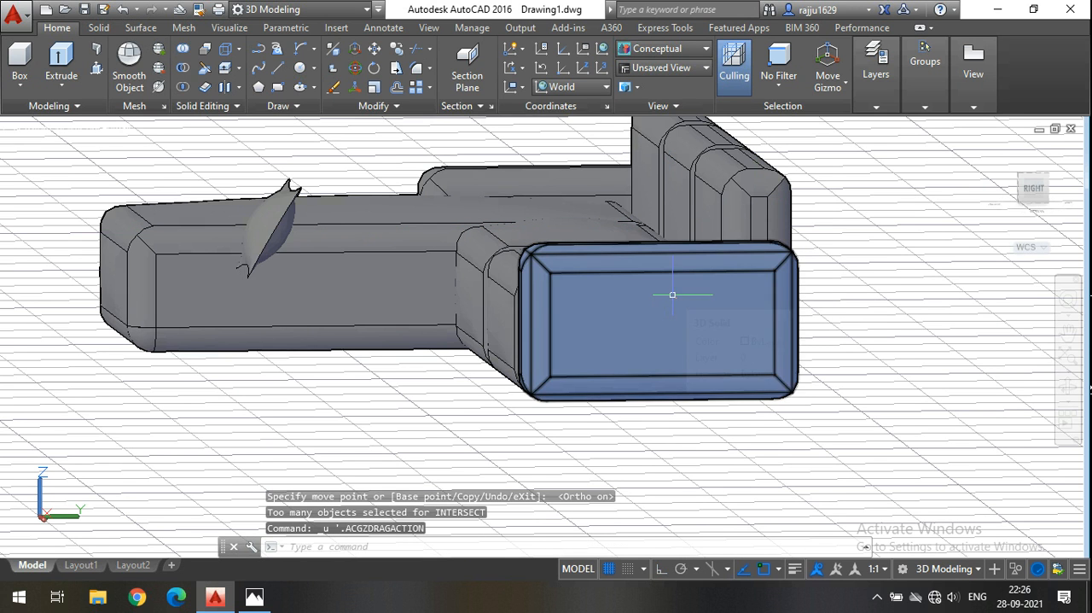
Switch to the 2D Wireframe visual style and move the cushion about 3'-11" to the seat in front of the backrest.
{"action": "left_click", "coordinate": [642, 51]}
{"action": "left_click", "coordinate": [647, 81]}
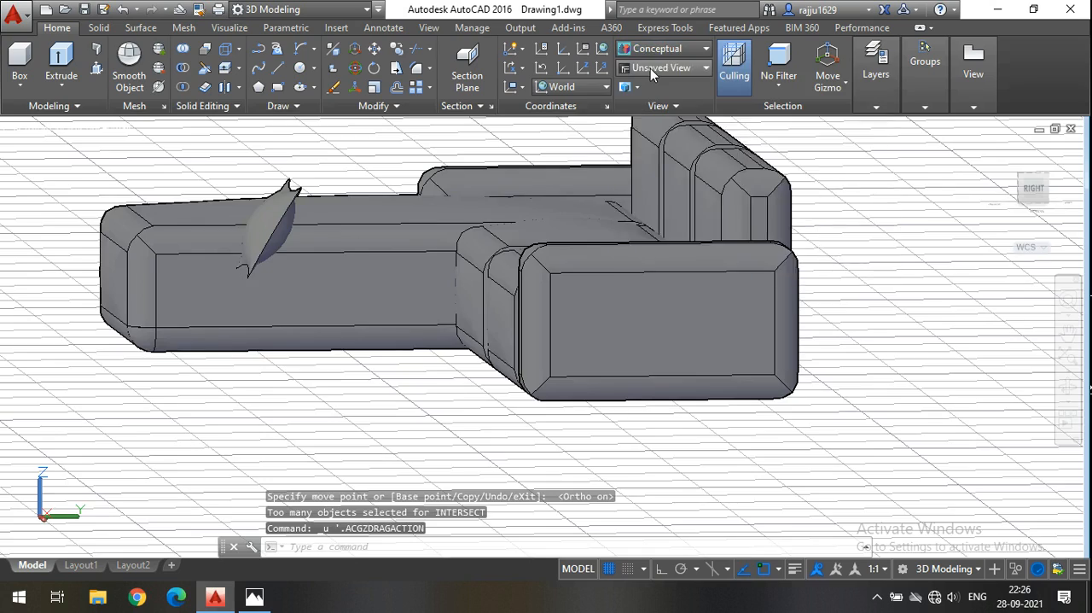
{"action": "left_click", "coordinate": [1067, 387]}
{"action": "mouse_move", "coordinate": [824, 409]}
{"action": "left_mouse_down"}
{"action": "mouse_move", "coordinate": [819, 439]}
{"action": "mouse_move", "coordinate": [828, 409]}
{"action": "left_mouse_up"}
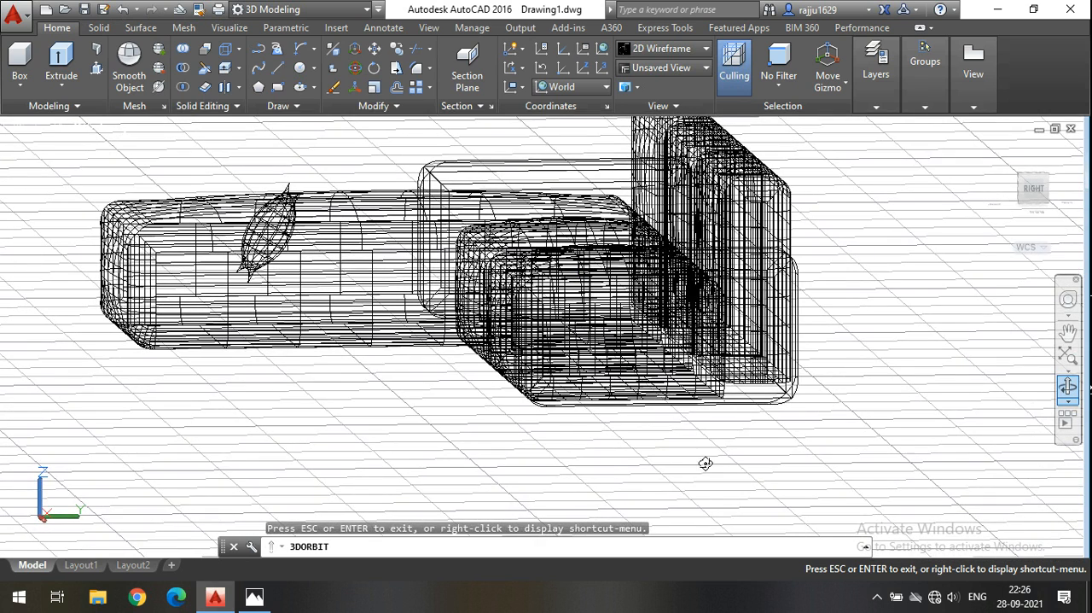
{"action": "key", "text": "Escape"}
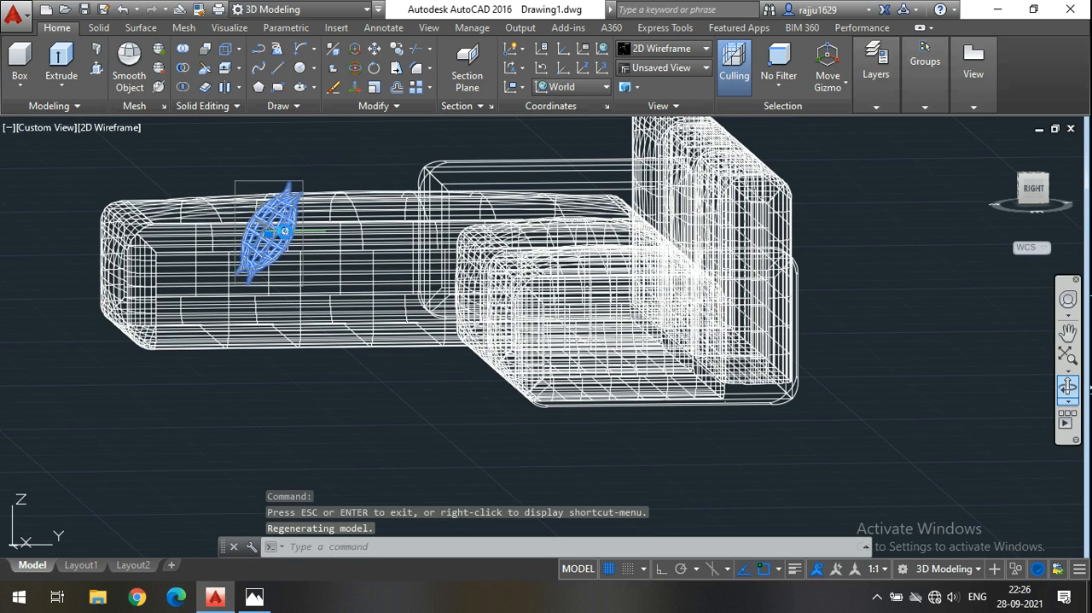
{"action": "left_click", "coordinate": [272, 228]}
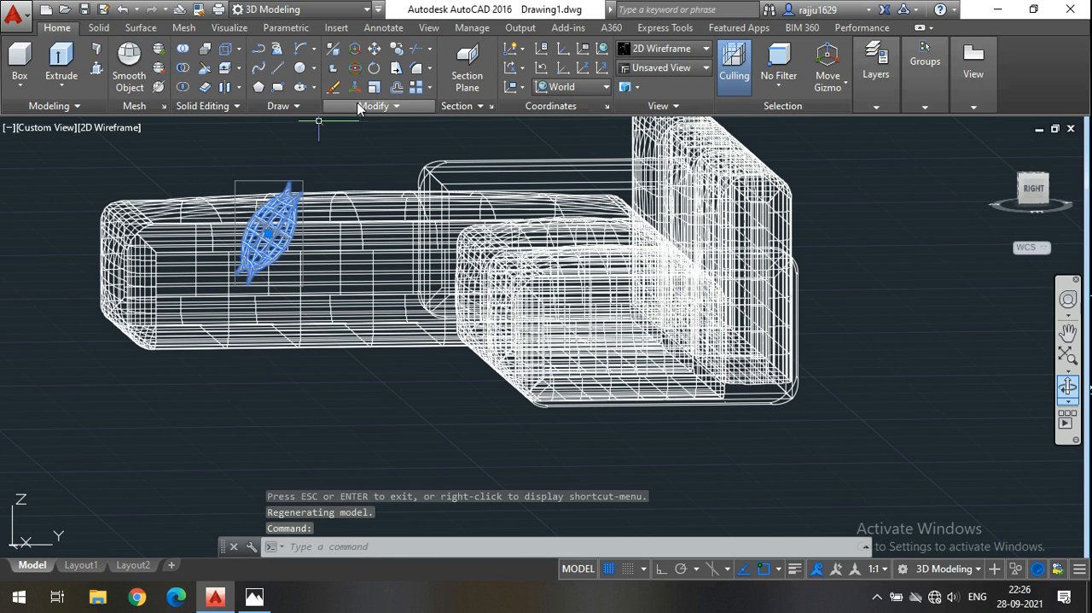
{"action": "left_click", "coordinate": [375, 49]}
{"action": "left_click", "coordinate": [389, 455]}
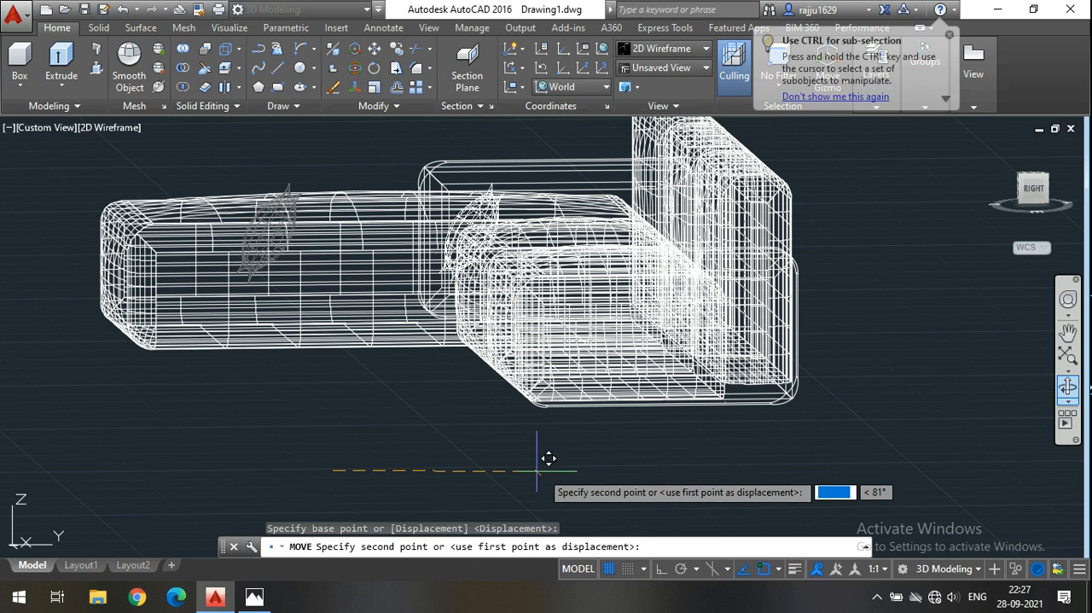
{"action": "left_click", "coordinate": [734, 468]}
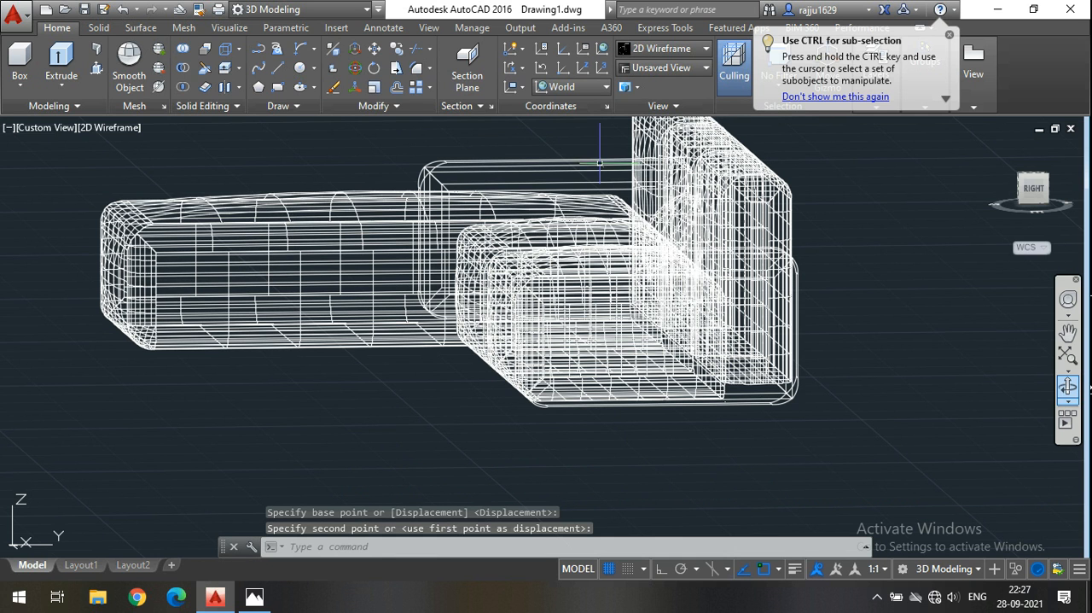
Turn Ortho on and display the sofa in the Realistic visual style, viewed from the front at the cushion's end.
{"action": "left_click", "coordinate": [662, 568]}
{"action": "left_click", "coordinate": [660, 48]}
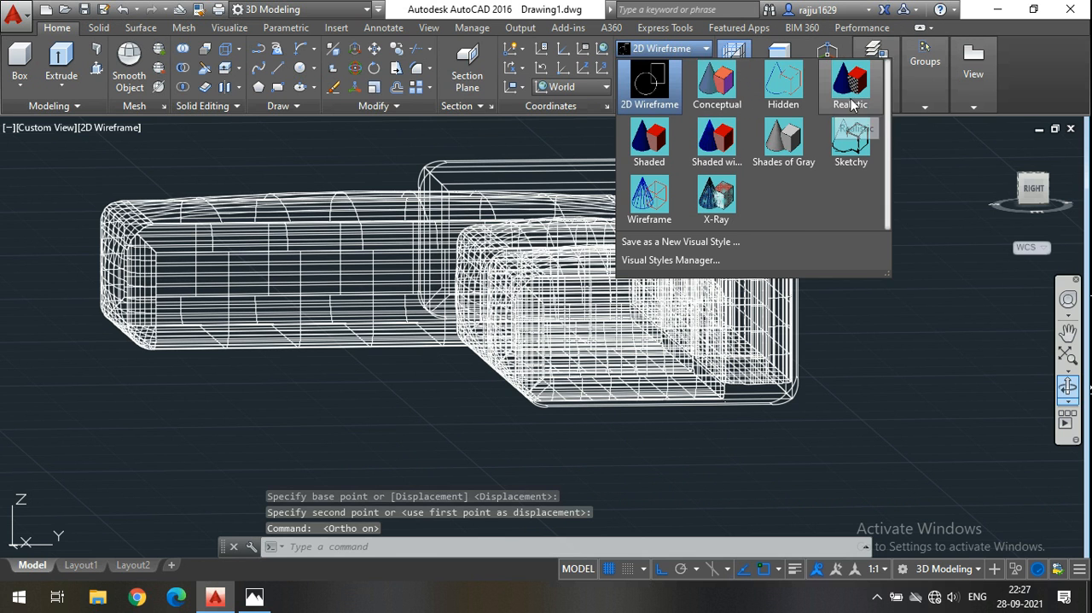
{"action": "left_click", "coordinate": [851, 98]}
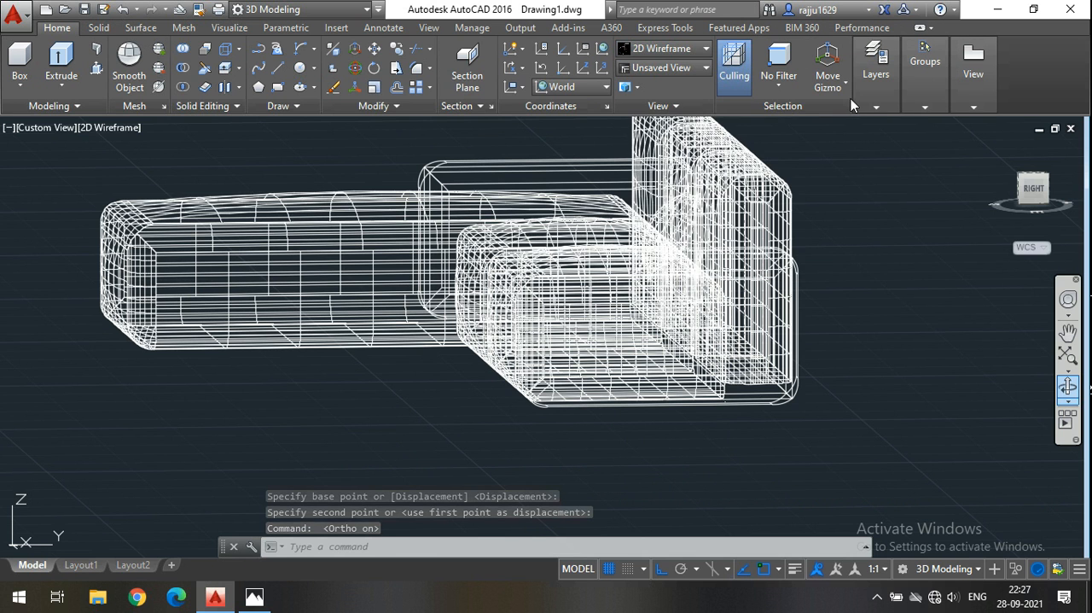
{"action": "left_click", "coordinate": [658, 49]}
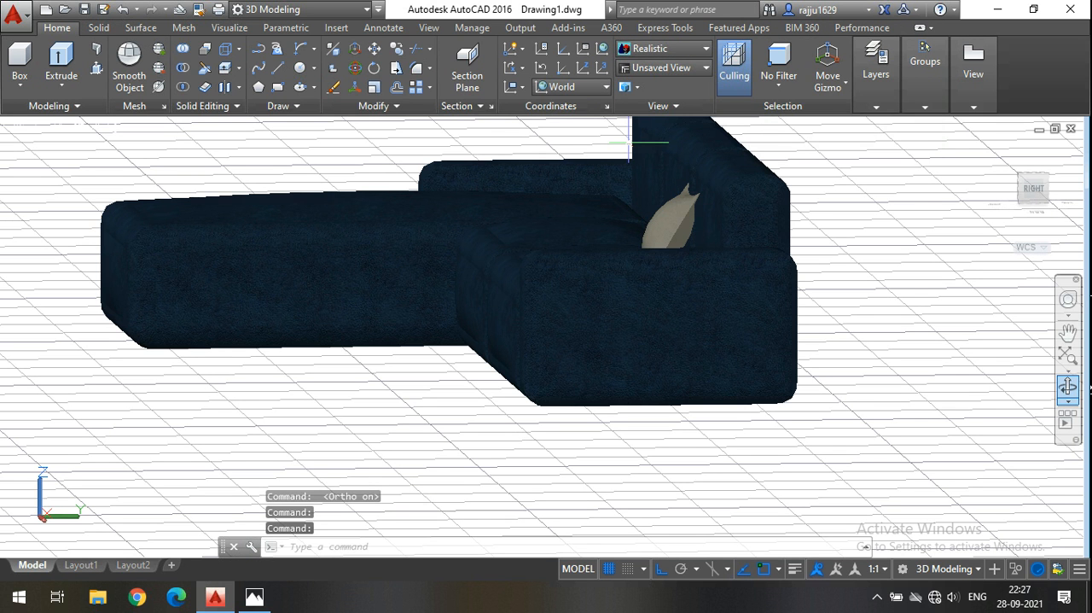
{"action": "left_click", "coordinate": [1069, 389]}
{"action": "left_click_drag", "start_coordinate": [674, 437], "coordinate": [850, 464]}
{"action": "left_click_drag", "start_coordinate": [693, 435], "coordinate": [530, 475]}
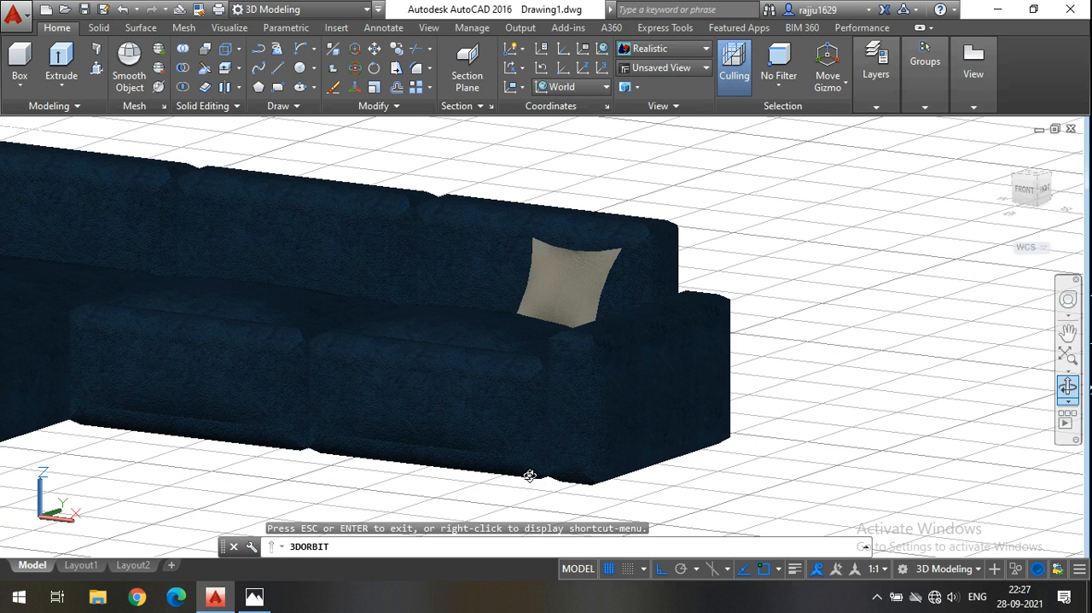
{"action": "key", "text": "Escape"}
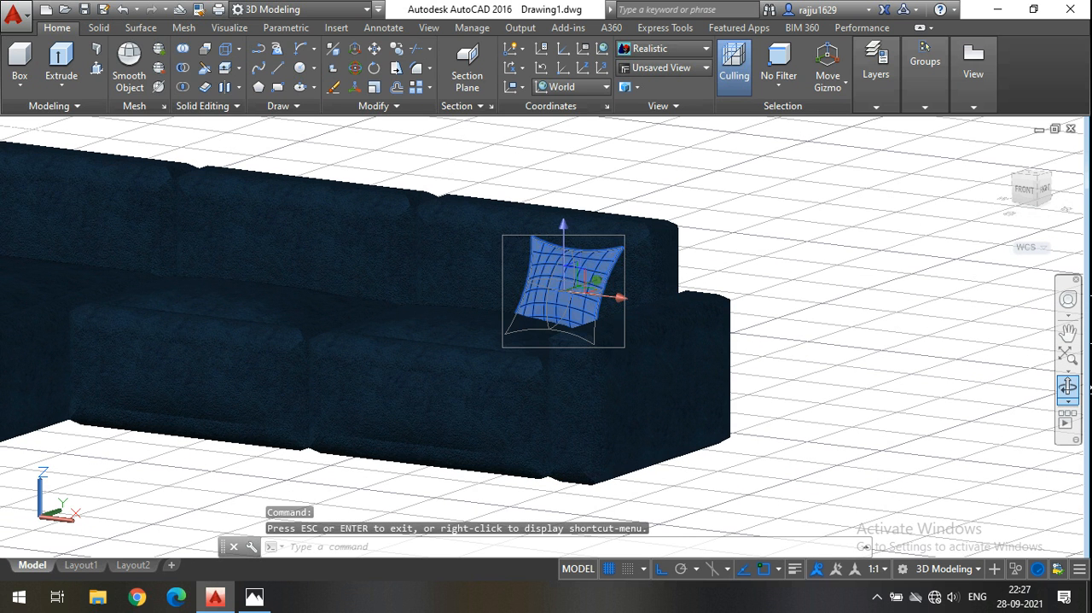
Raise the cushion about 3" above the seat and shift it slightly along the X axis toward the armrest.
{"action": "left_click", "coordinate": [576, 282]}
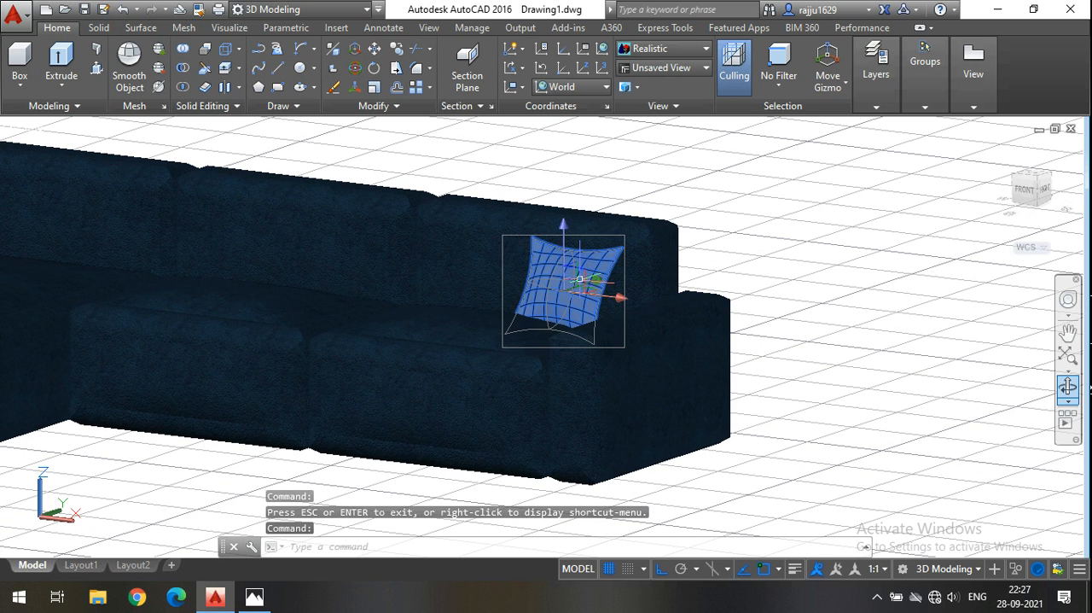
{"action": "left_click", "coordinate": [564, 226]}
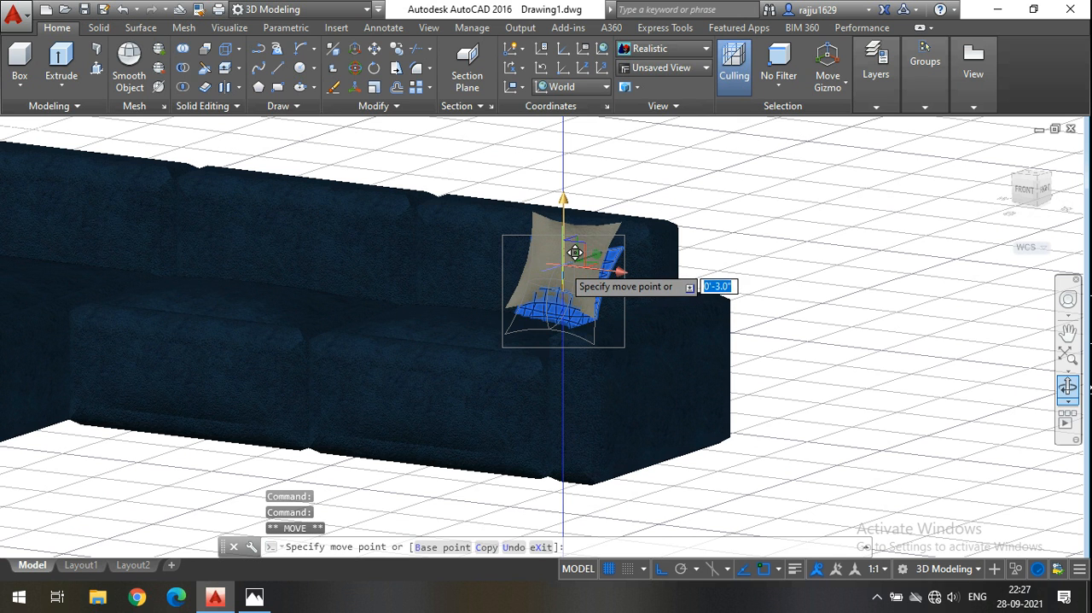
{"action": "left_click", "coordinate": [576, 256]}
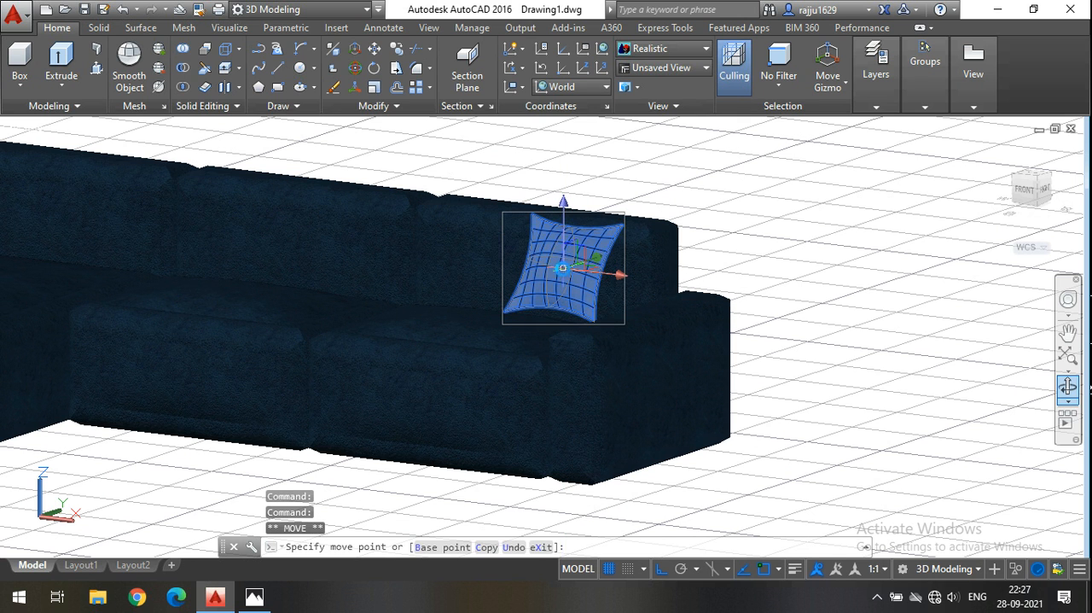
{"action": "left_click", "coordinate": [598, 271]}
{"action": "left_click", "coordinate": [579, 269]}
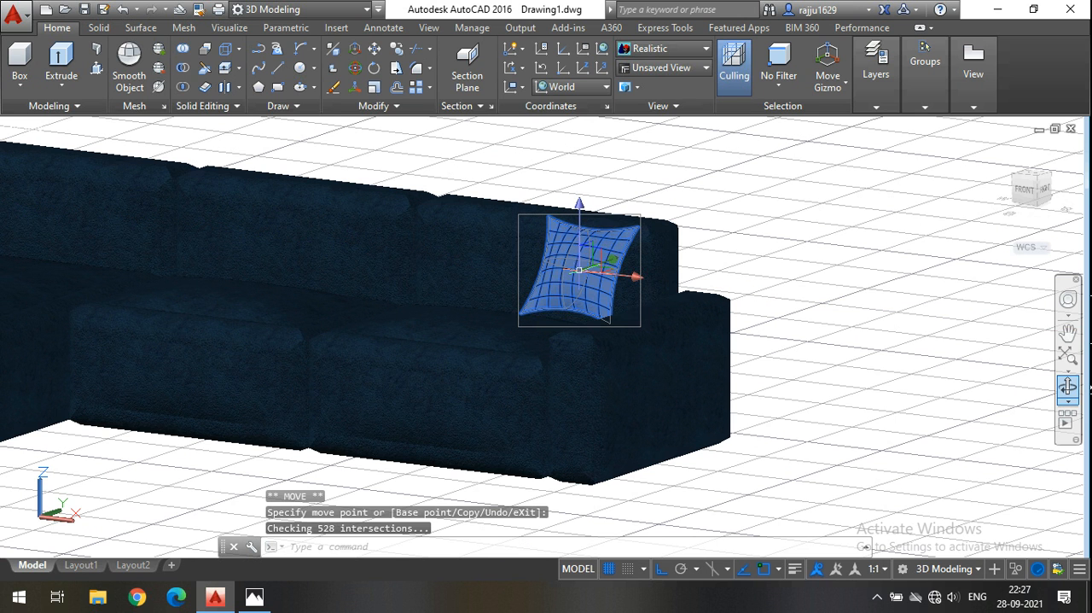
Rotate the cushion about the Z axis to about 343° with Ortho off.
{"action": "left_click", "coordinate": [355, 70]}
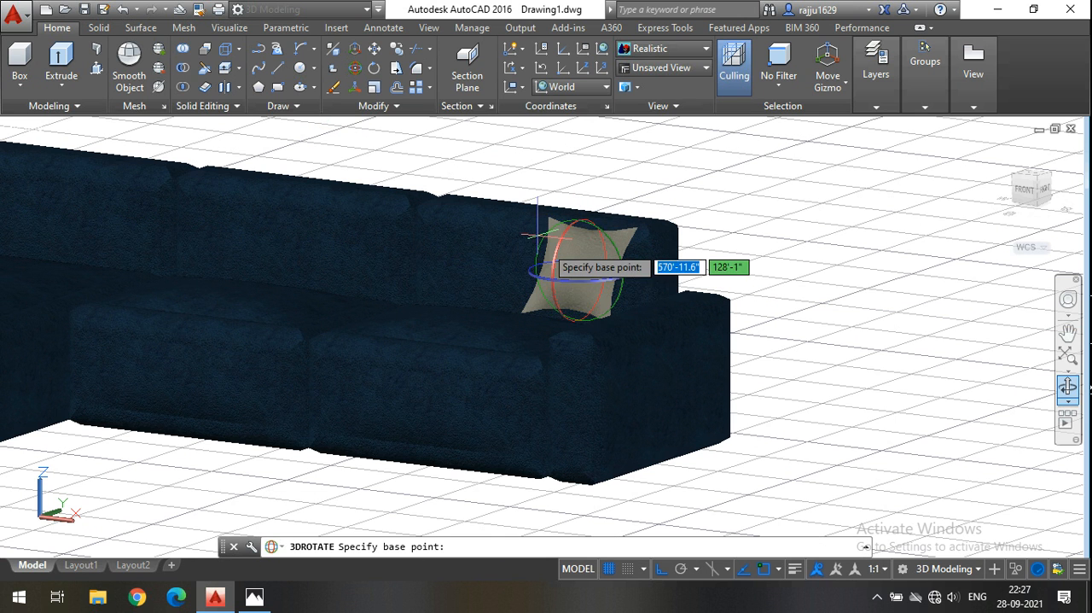
{"action": "left_click", "coordinate": [598, 272]}
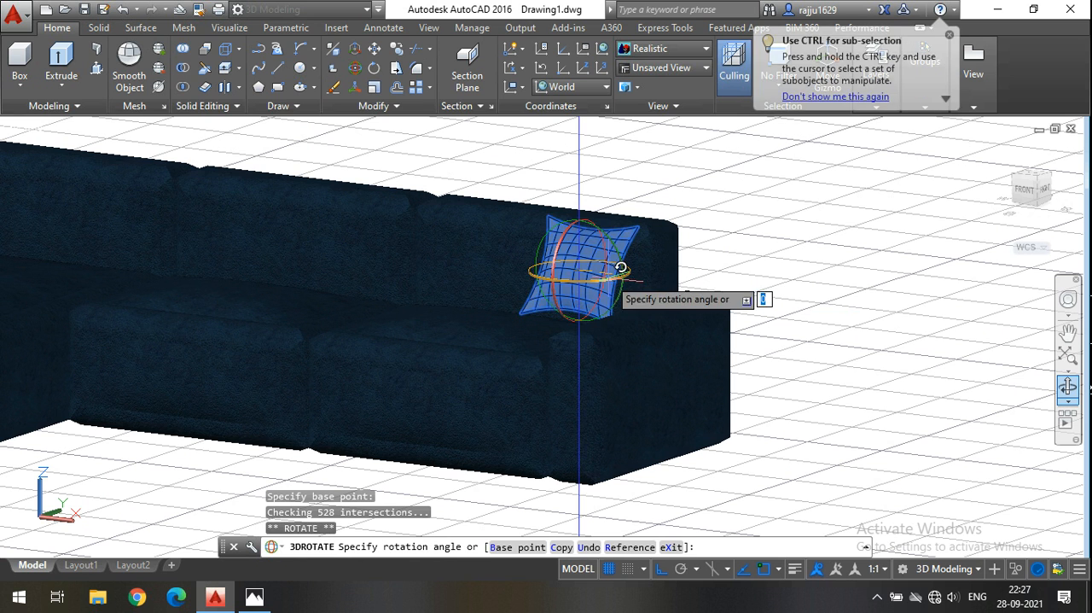
{"action": "left_click", "coordinate": [657, 570]}
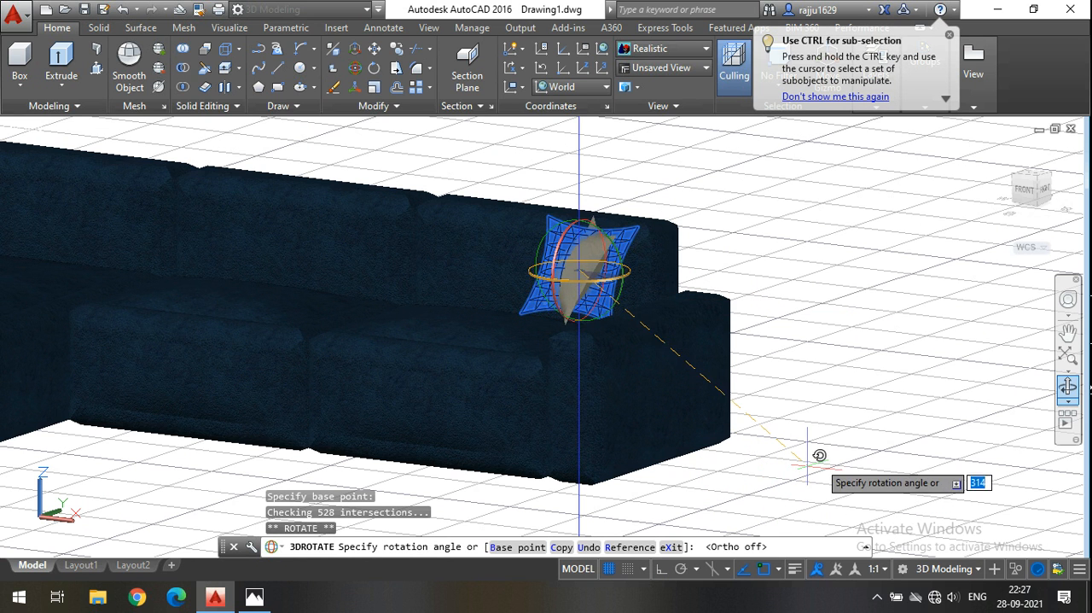
{"action": "left_click", "coordinate": [845, 340]}
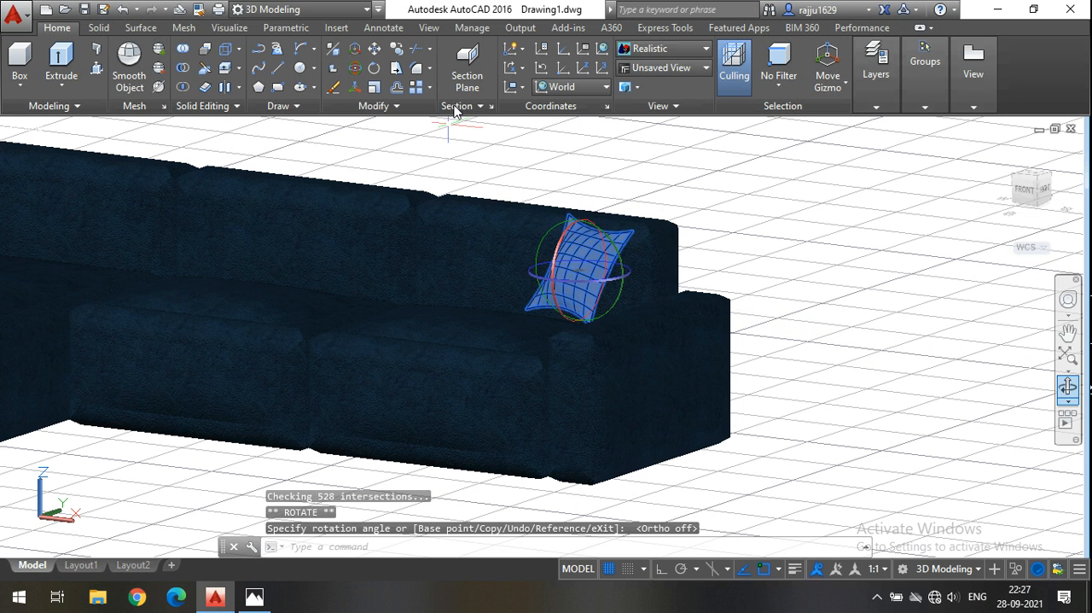
Move the cushion along the X axis toward the armrest with Ortho on.
{"action": "left_click", "coordinate": [355, 50]}
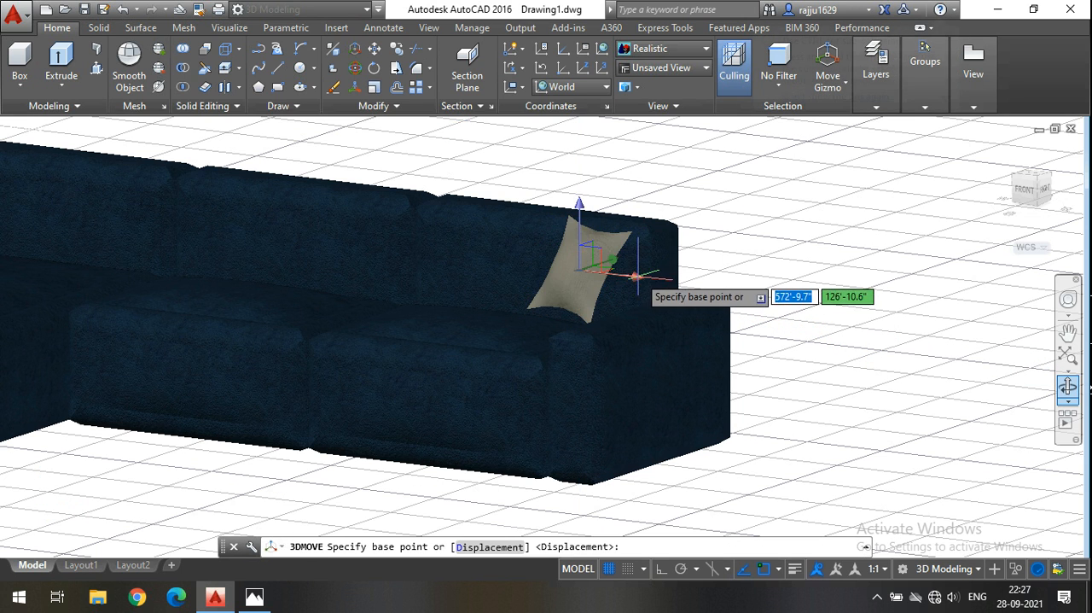
{"action": "left_click", "coordinate": [591, 258]}
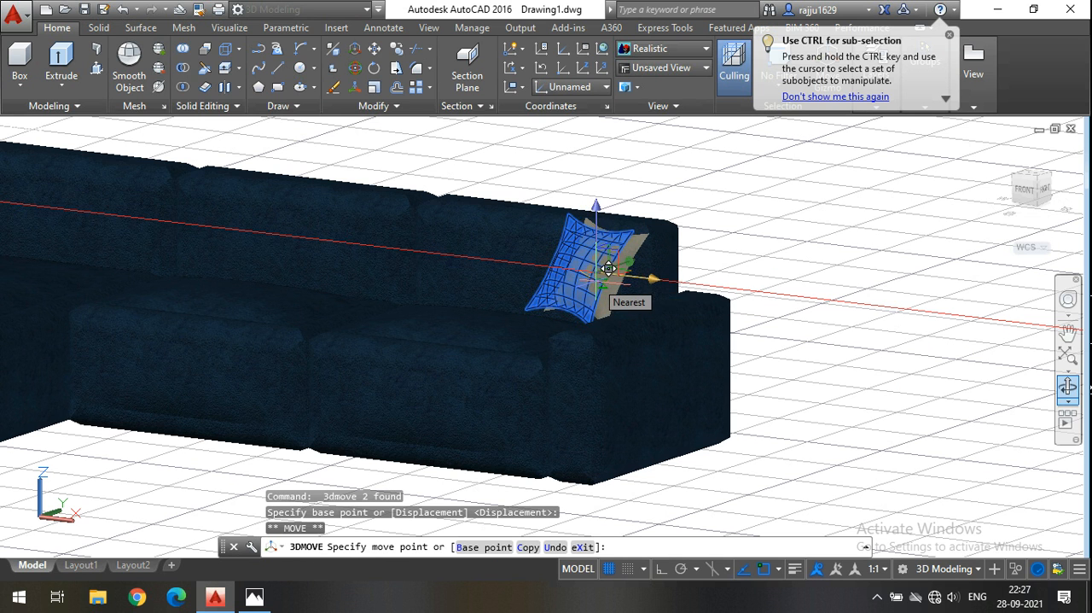
{"action": "scroll", "coordinate": [608, 268], "scroll_direction": "up", "scroll_amount": 3}
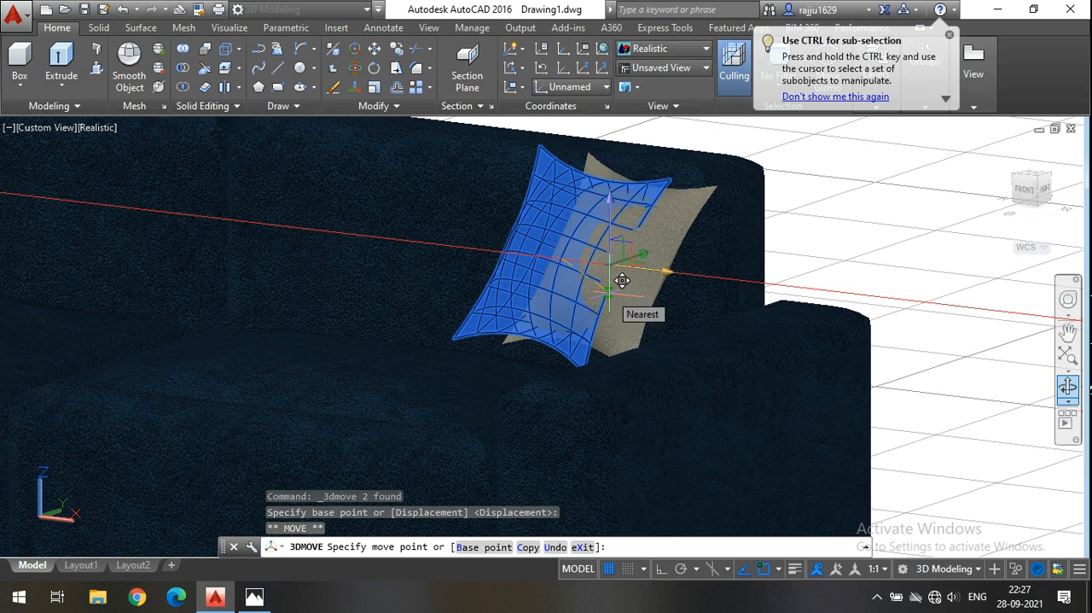
{"action": "left_click", "coordinate": [663, 571]}
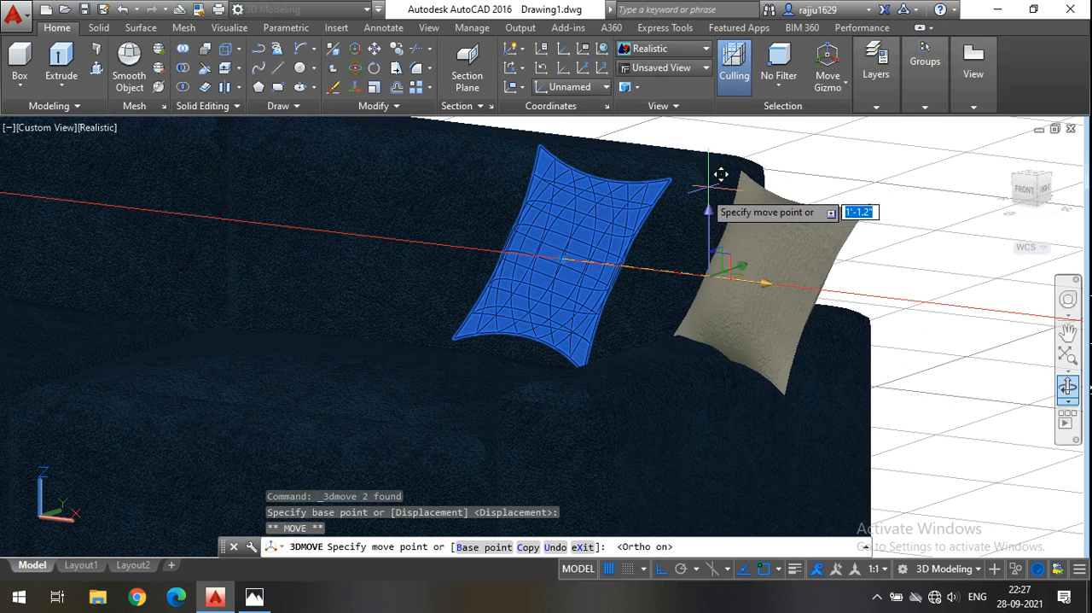
{"action": "left_click", "coordinate": [654, 174]}
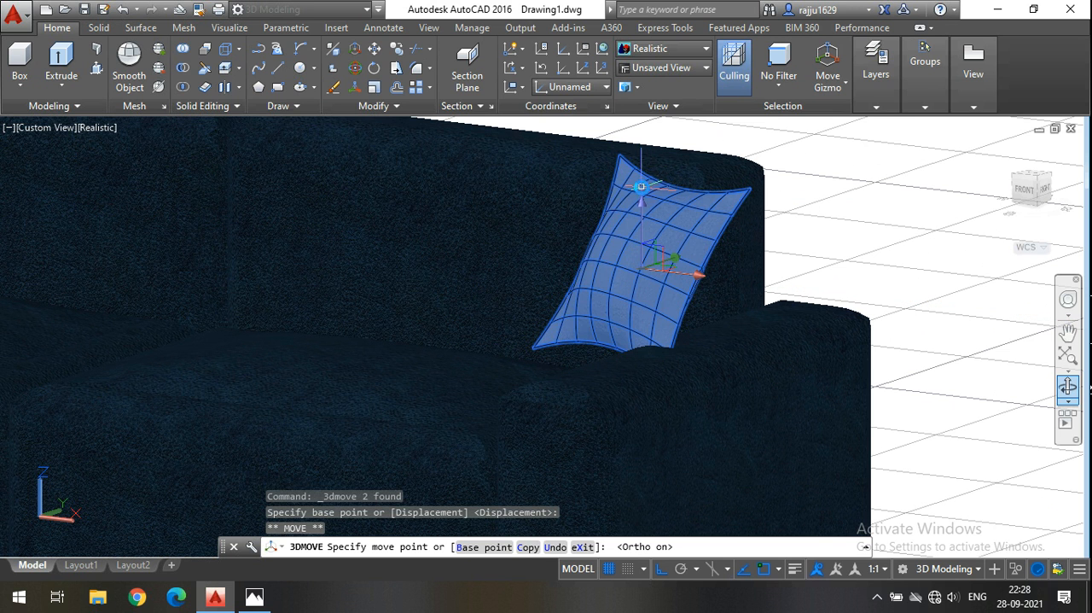
Move the cushion back along the X axis by about 4.4" and lower it about 0.9" onto the seat.
{"action": "left_click", "coordinate": [1069, 386]}
{"action": "left_click_drag", "start_coordinate": [771, 385], "coordinate": [794, 401]}
{"action": "key", "text": "Escape"}
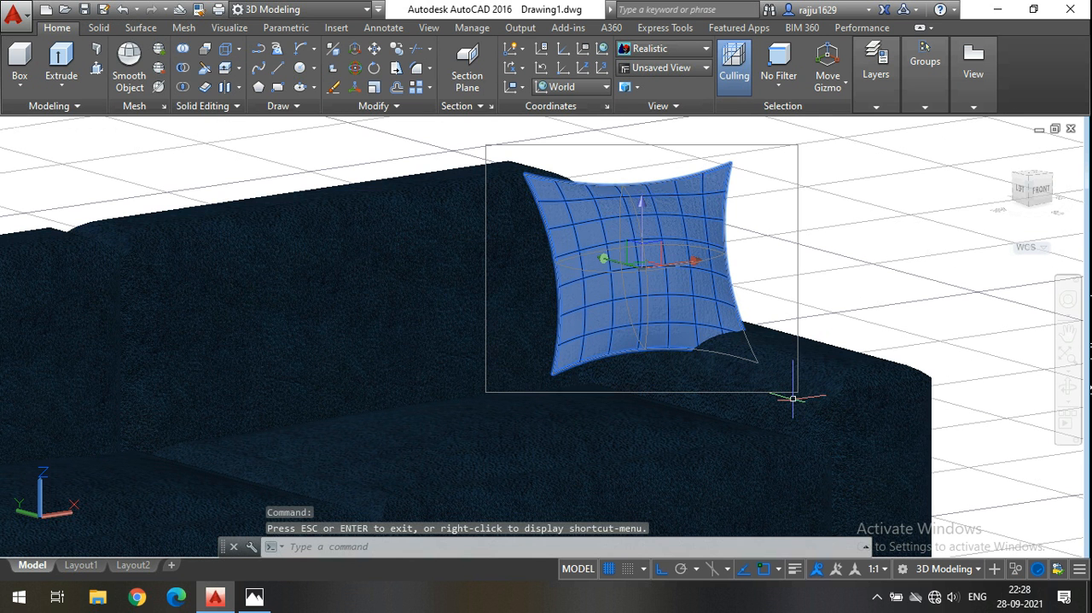
{"action": "left_click", "coordinate": [700, 262]}
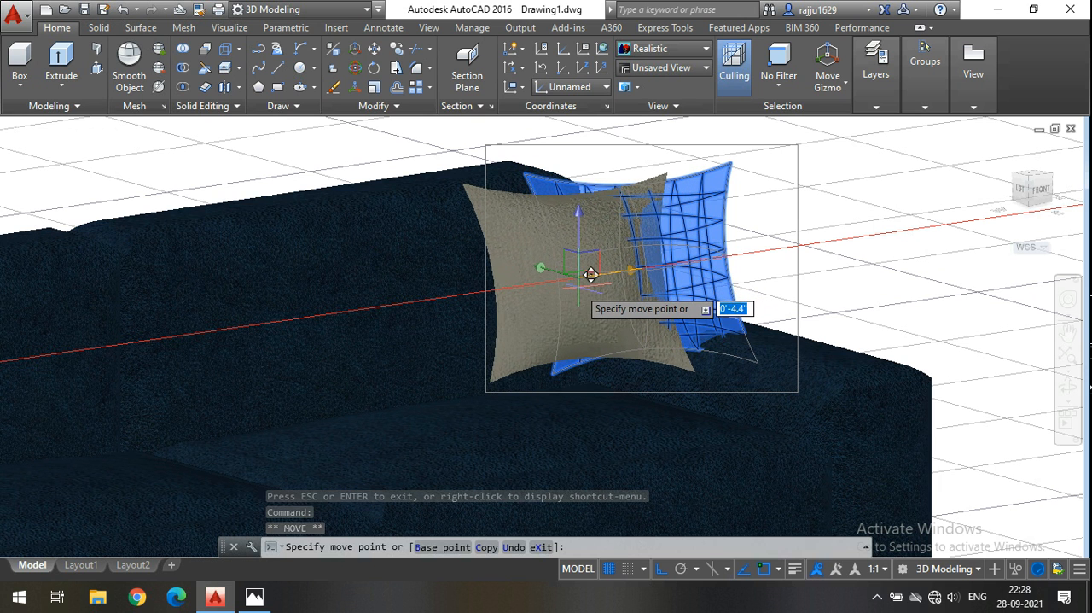
{"action": "left_click", "coordinate": [586, 273]}
{"action": "left_click", "coordinate": [583, 216]}
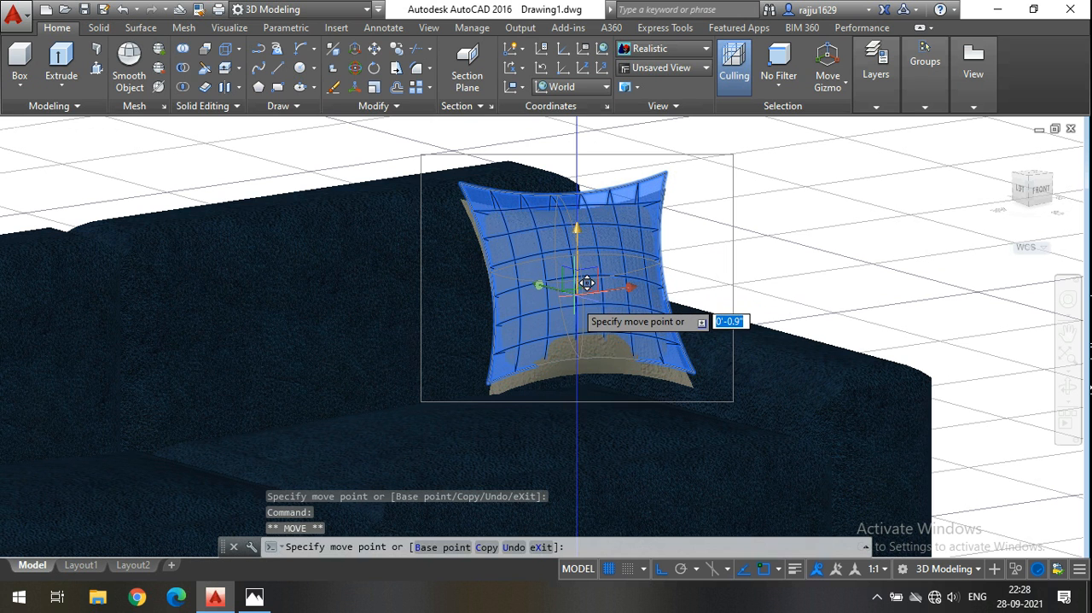
{"action": "left_click", "coordinate": [585, 294]}
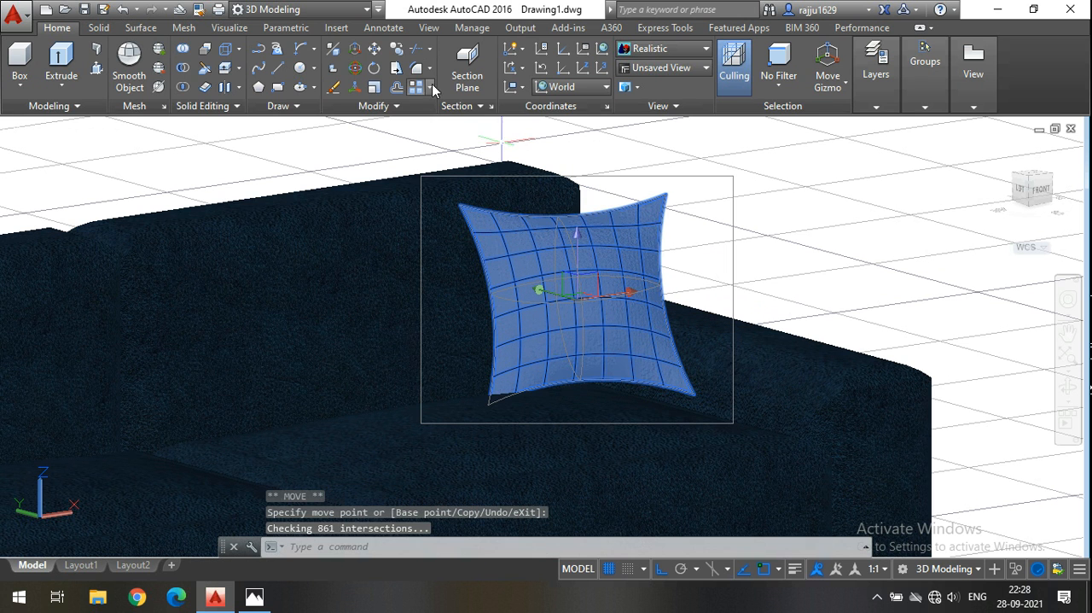
Rotate the cushion about the Y axis to about 354° with Ortho off.
{"action": "left_click", "coordinate": [355, 70]}
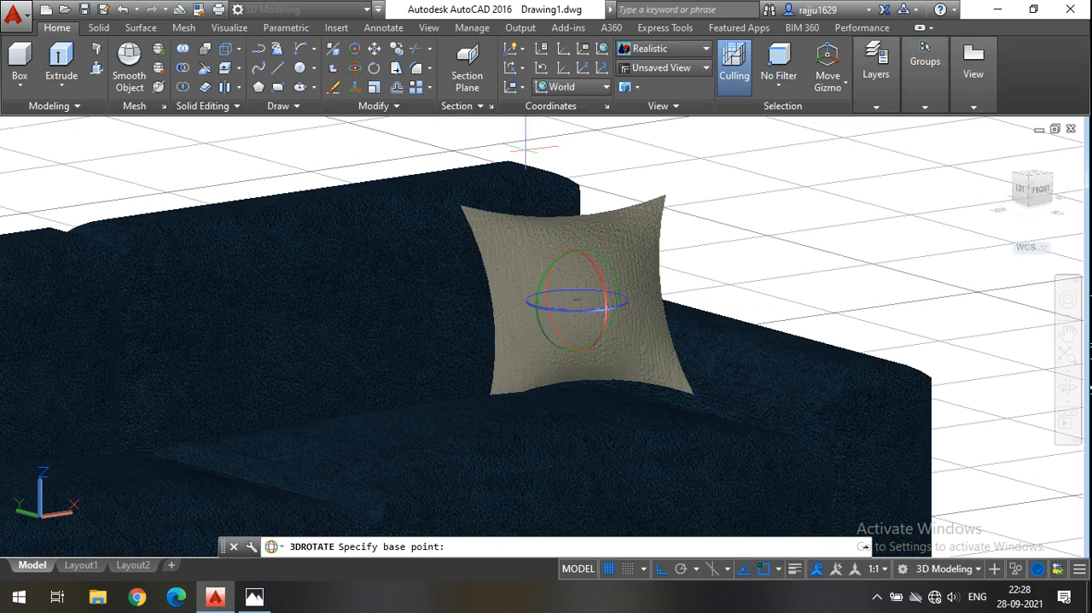
{"action": "left_click", "coordinate": [622, 256]}
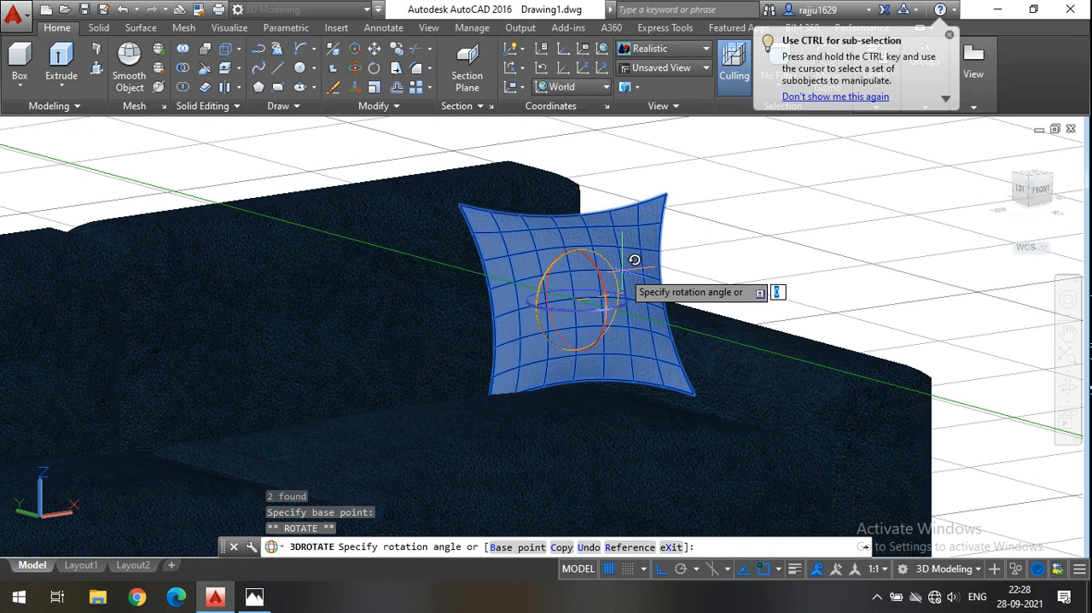
{"action": "key", "text": "F8"}
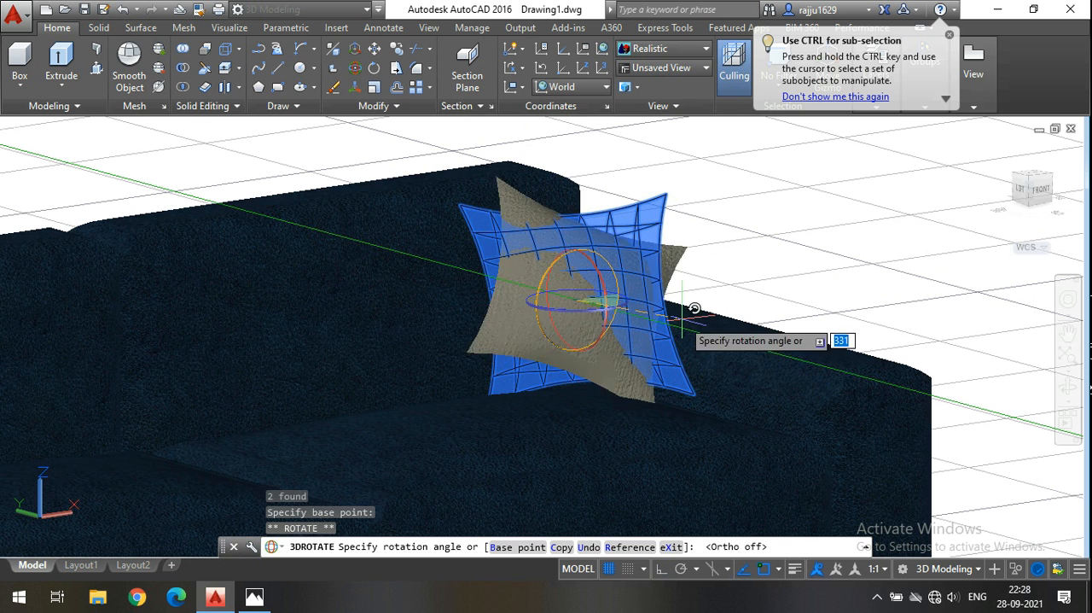
{"action": "left_click", "coordinate": [768, 287]}
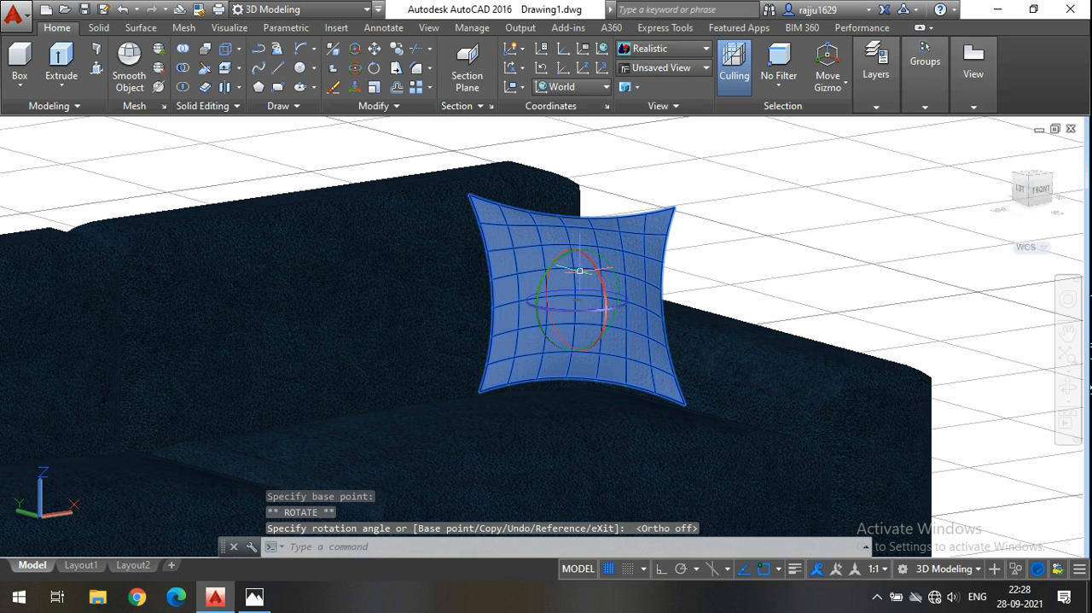
{"action": "key", "text": "Escape"}
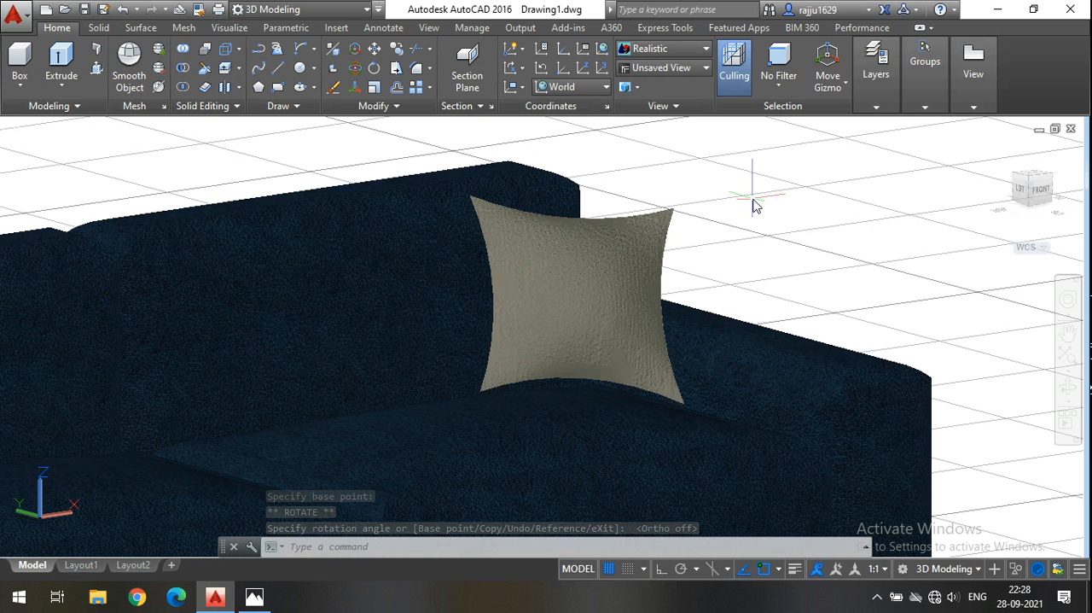
Try to copy the cushion along the X axis with Ortho on to place a second one beside it.
{"action": "scroll", "coordinate": [724, 242], "scroll_direction": "down", "scroll_amount": 5}
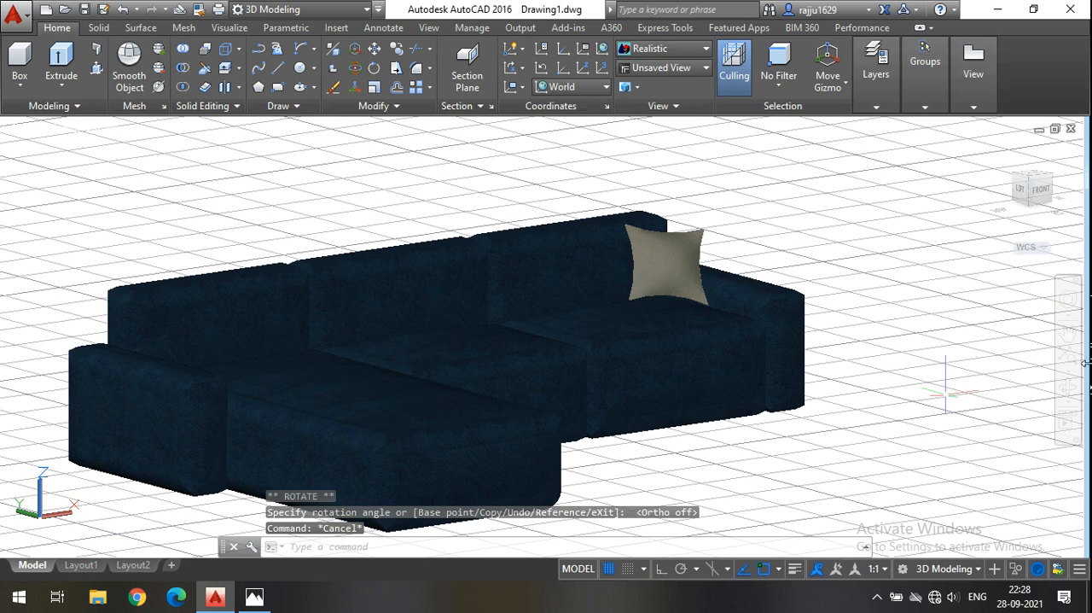
{"action": "left_click", "coordinate": [1068, 387]}
{"action": "left_click_drag", "start_coordinate": [902, 383], "coordinate": [645, 390]}
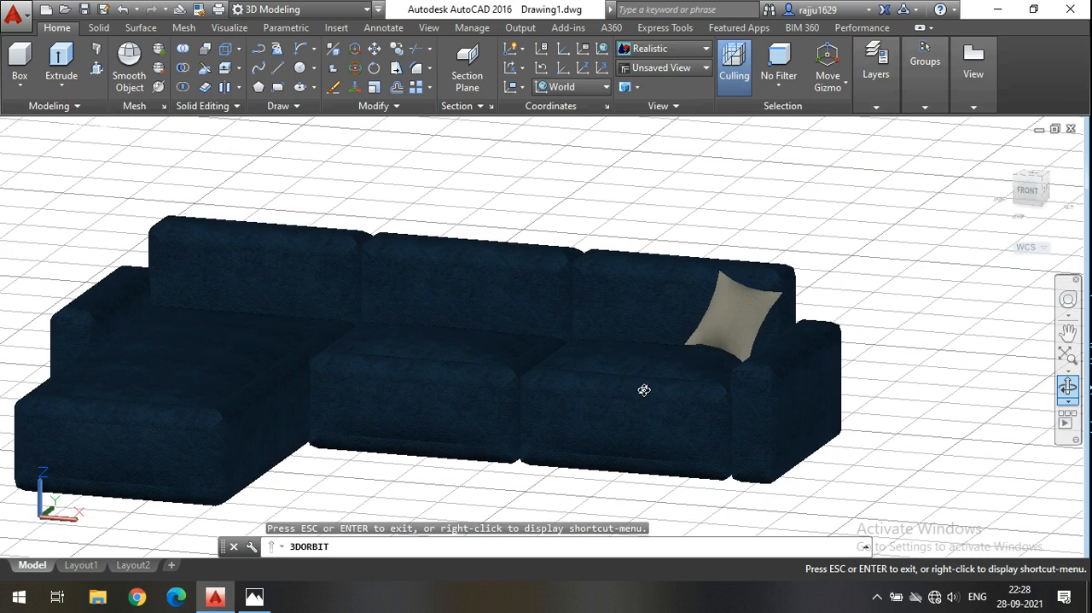
{"action": "key", "text": "Escape"}
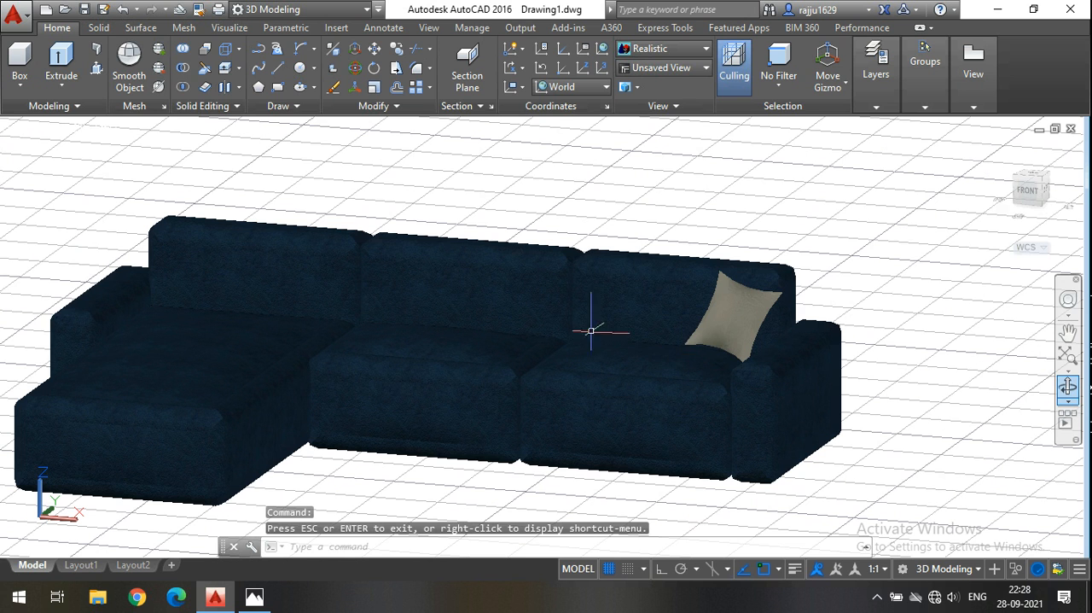
{"action": "left_click", "coordinate": [725, 311]}
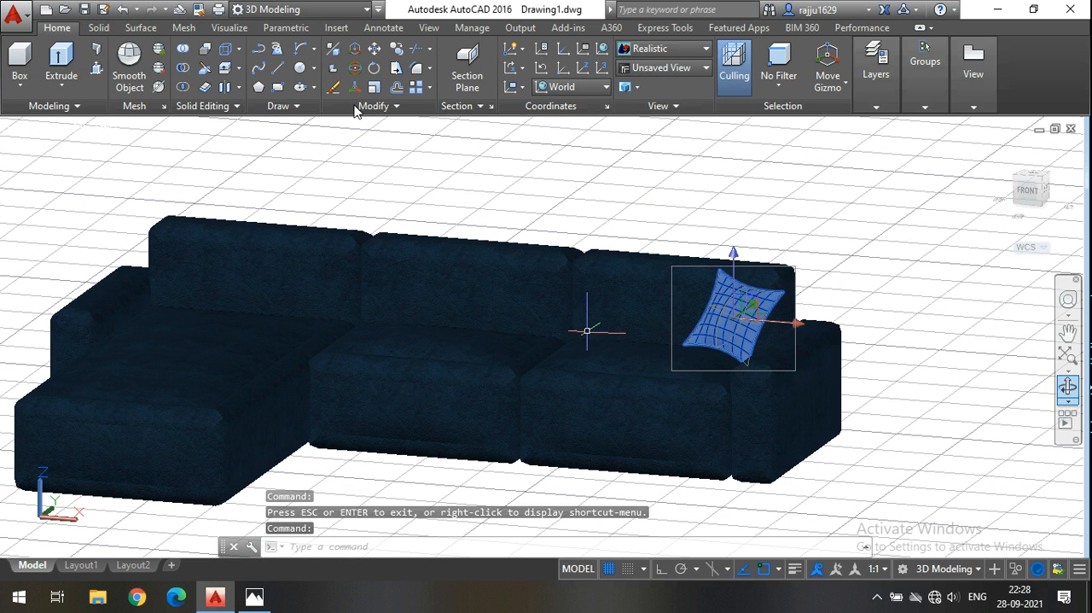
{"action": "left_click", "coordinate": [398, 49]}
{"action": "left_click", "coordinate": [739, 339]}
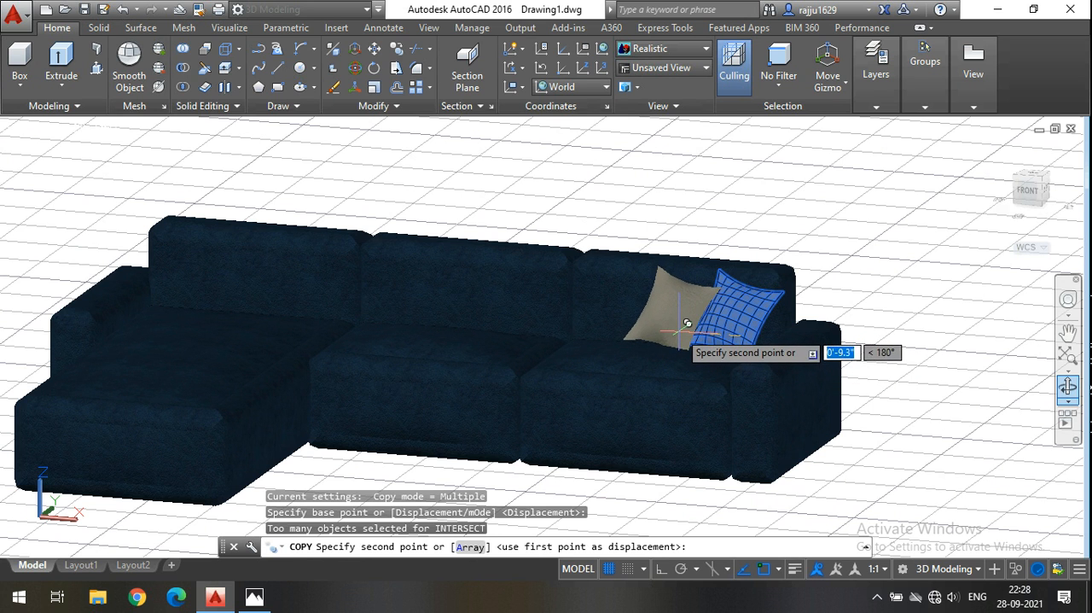
{"action": "left_click", "coordinate": [664, 570]}
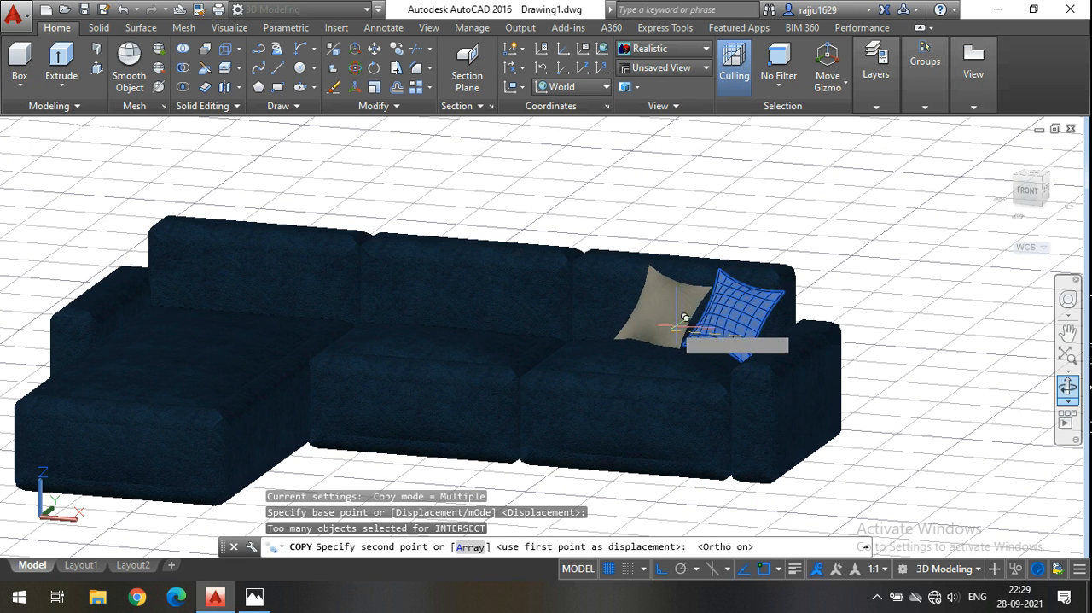
{"action": "scroll", "coordinate": [700, 325], "scroll_direction": "up", "scroll_amount": 3}
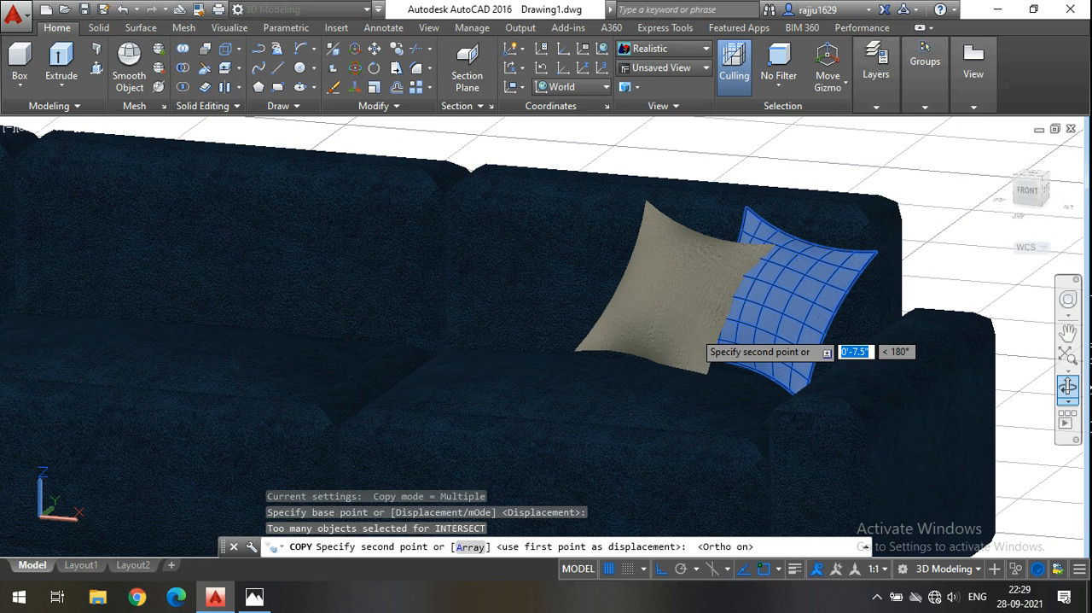
{"action": "left_click", "coordinate": [700, 325]}
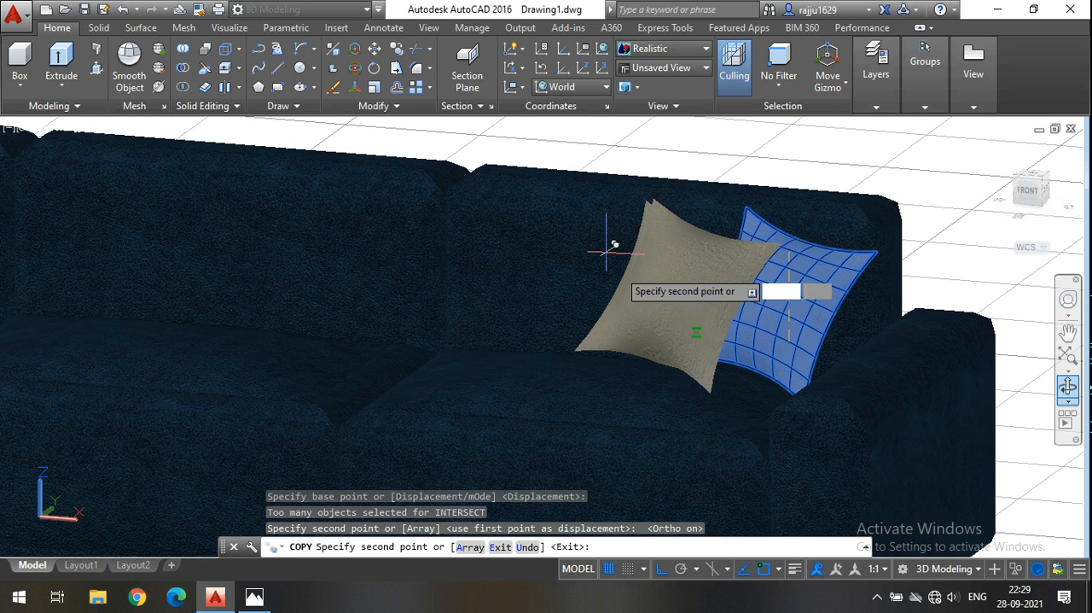
{"action": "key", "text": "Escape"}
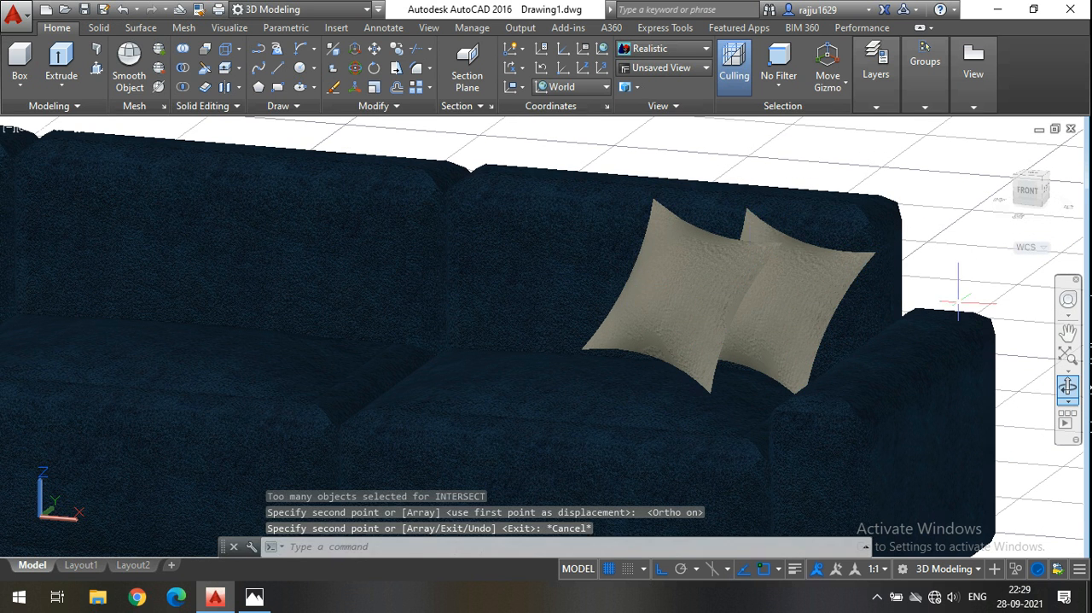
Delete the copied cushion that floats in front of the sofa seat.
{"action": "left_click", "coordinate": [1069, 389]}
{"action": "left_click_drag", "start_coordinate": [947, 392], "coordinate": [875, 400]}
{"action": "scroll", "coordinate": [853, 362], "scroll_direction": "down", "scroll_amount": 5}
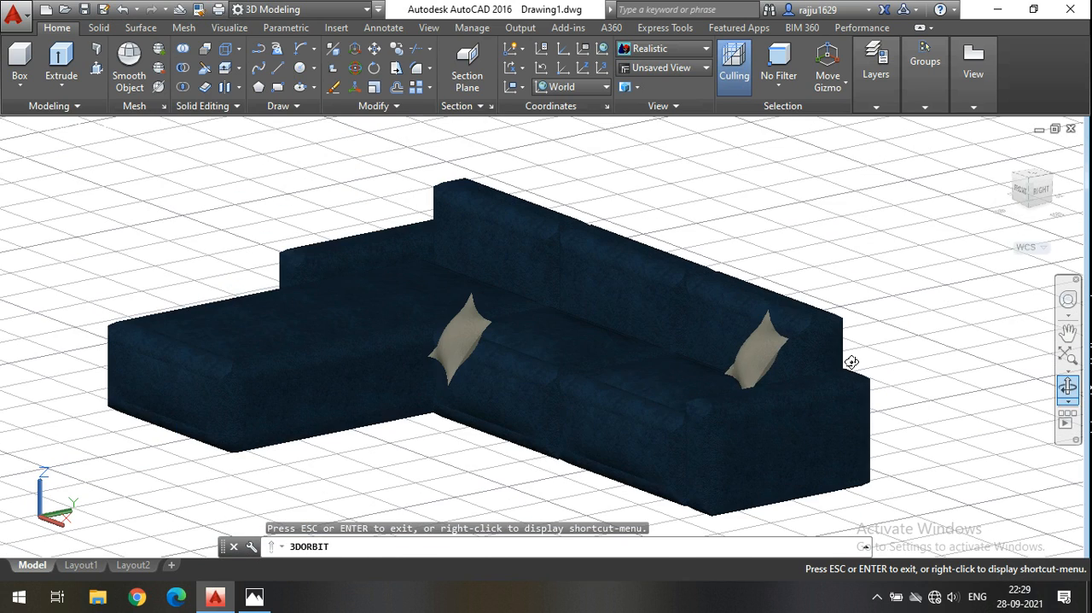
{"action": "key", "text": "Escape"}
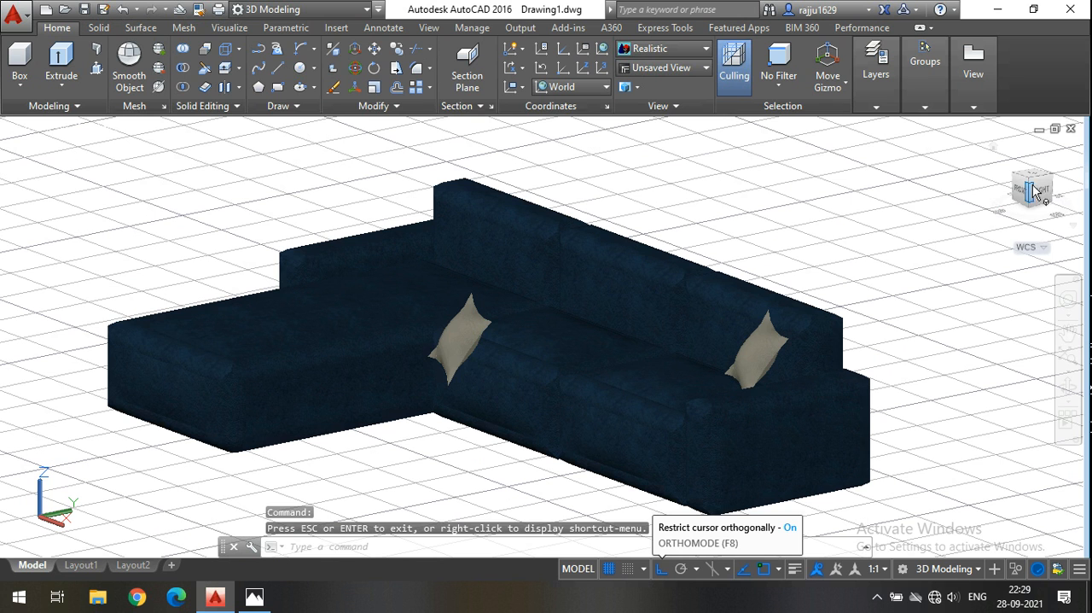
{"action": "left_click", "coordinate": [467, 340]}
{"action": "left_click", "coordinate": [740, 412]}
{"action": "key", "text": "Delete"}
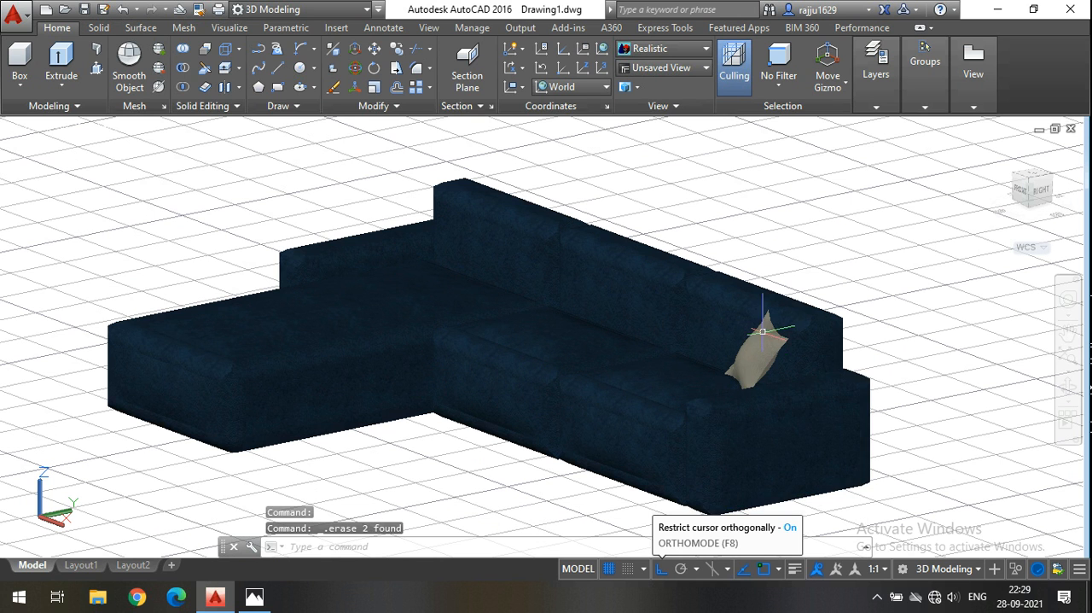
Display the sofa from the right in the 2D Wireframe visual style and examine how the cushion sits against the backrest.
{"action": "left_click", "coordinate": [1046, 193]}
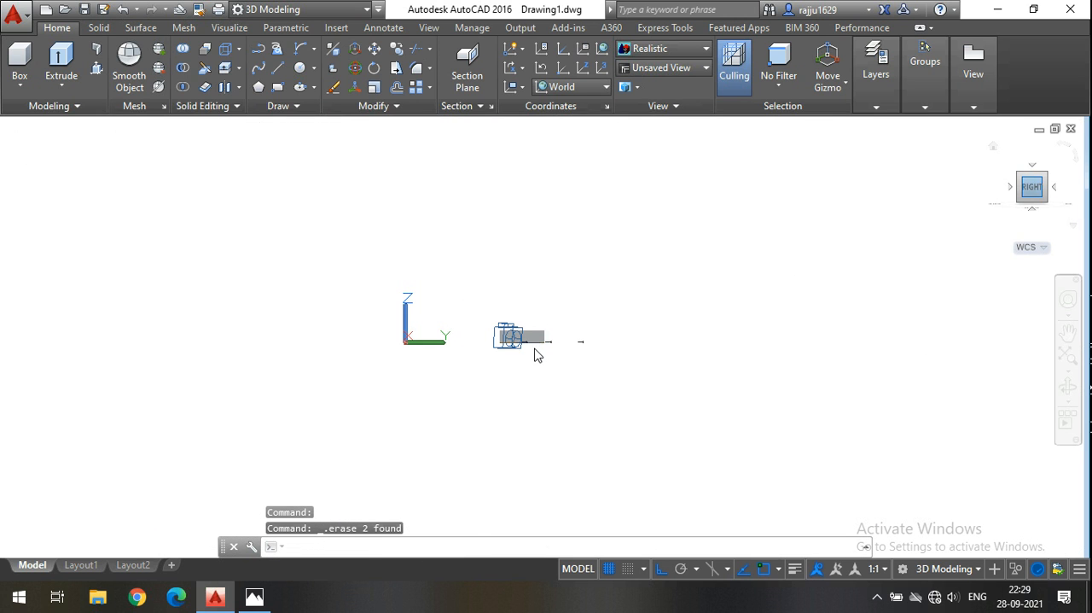
{"action": "left_click", "coordinate": [669, 43]}
{"action": "left_click", "coordinate": [669, 44]}
{"action": "left_click", "coordinate": [669, 44]}
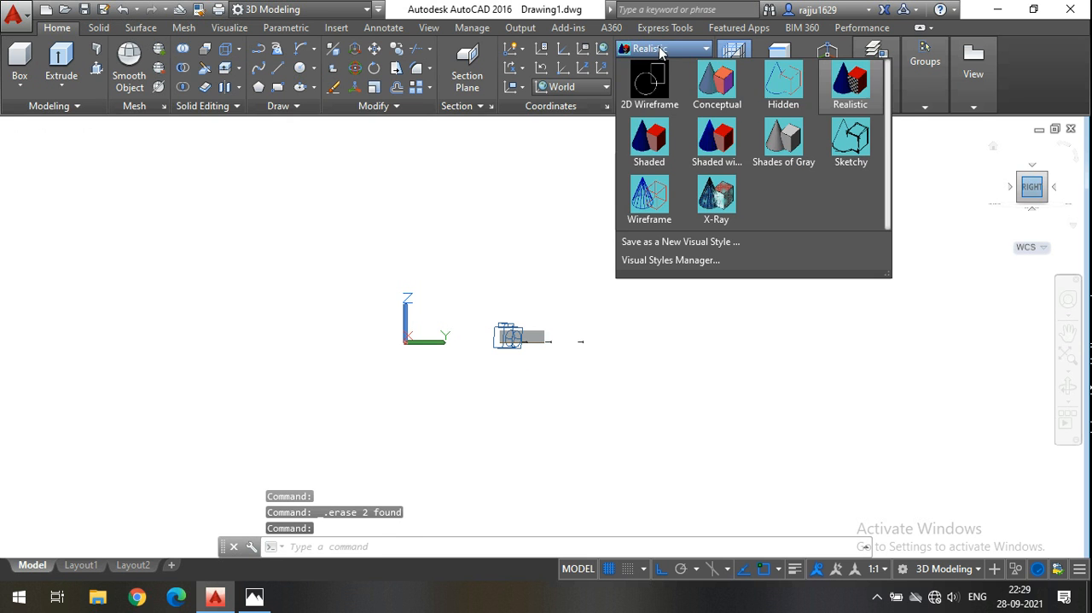
{"action": "left_click", "coordinate": [651, 80]}
{"action": "scroll", "coordinate": [529, 346], "scroll_direction": "up", "scroll_amount": 5}
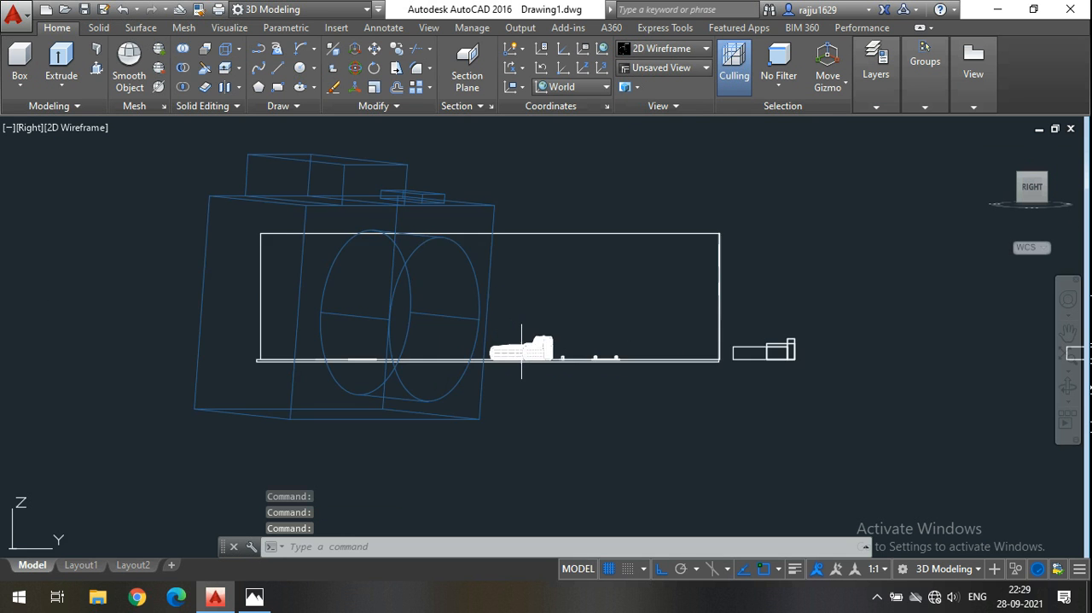
{"action": "scroll", "coordinate": [521, 350], "scroll_direction": "up", "scroll_amount": 10}
{"action": "scroll", "coordinate": [616, 290], "scroll_direction": "up", "scroll_amount": 3}
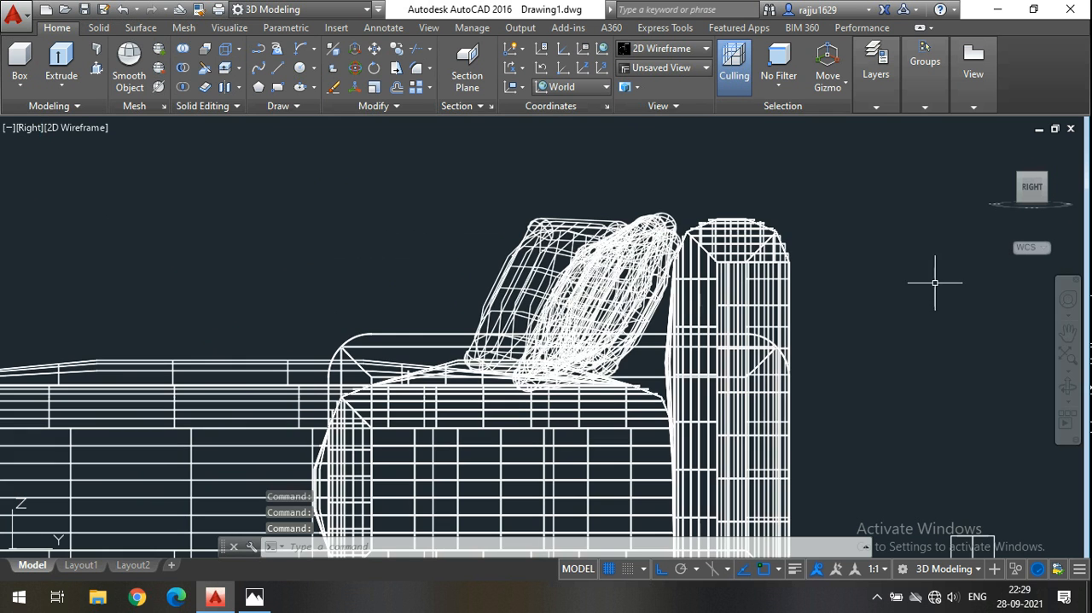
In the Right view, move the cushion about 1.7" along the Y axis toward the backrest with Ortho on.
{"action": "middle_click_drag", "start_coordinate": [855, 386], "coordinate": [738, 368], "text": "shift"}
{"action": "scroll", "coordinate": [738, 368], "scroll_direction": "down", "scroll_amount": 2}
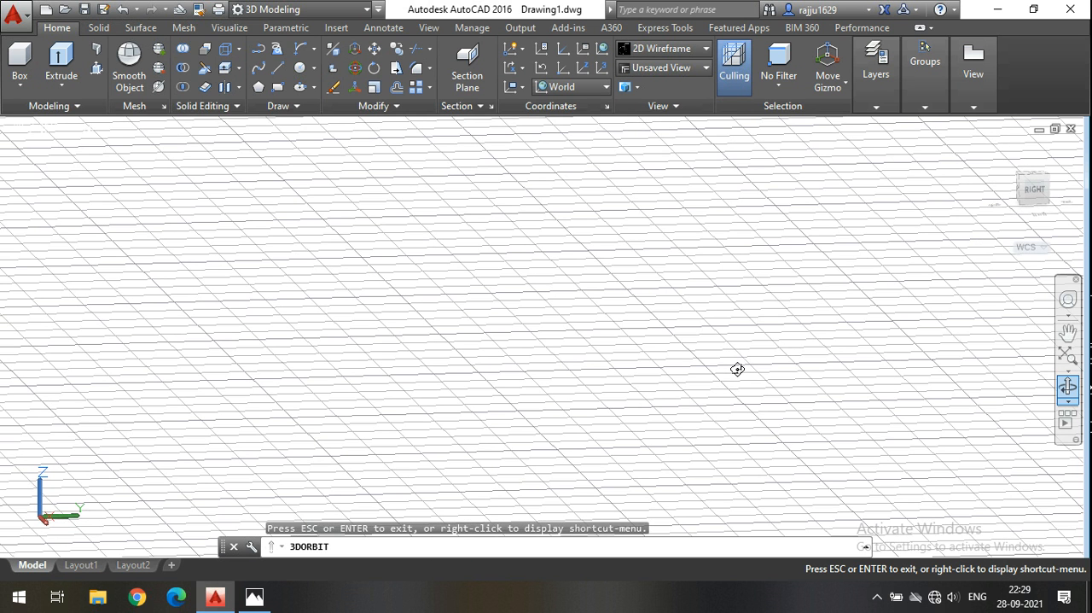
{"action": "key", "text": "Escape"}
{"action": "scroll", "coordinate": [654, 377], "scroll_direction": "up", "scroll_amount": 2}
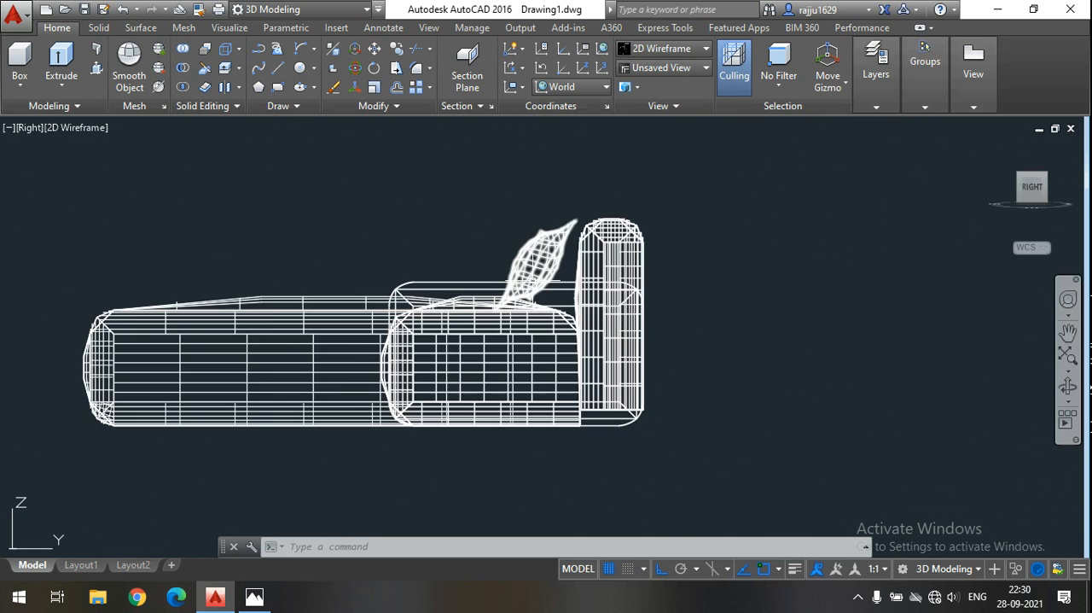
{"action": "scroll", "coordinate": [543, 278], "scroll_direction": "up", "scroll_amount": 2}
{"action": "left_click", "coordinate": [601, 242]}
{"action": "left_click", "coordinate": [487, 214]}
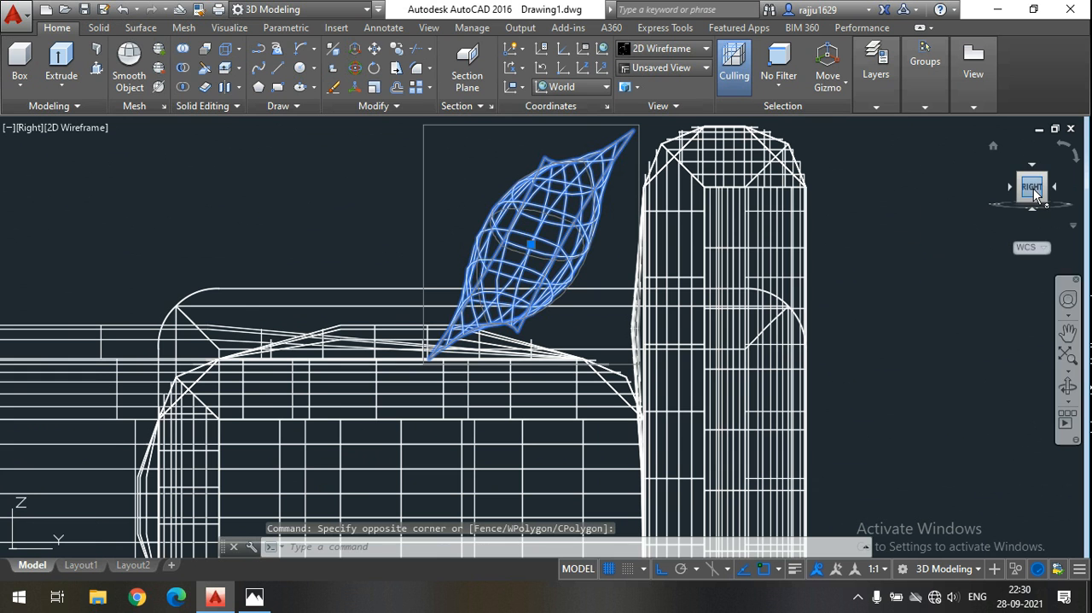
{"action": "left_click", "coordinate": [377, 51]}
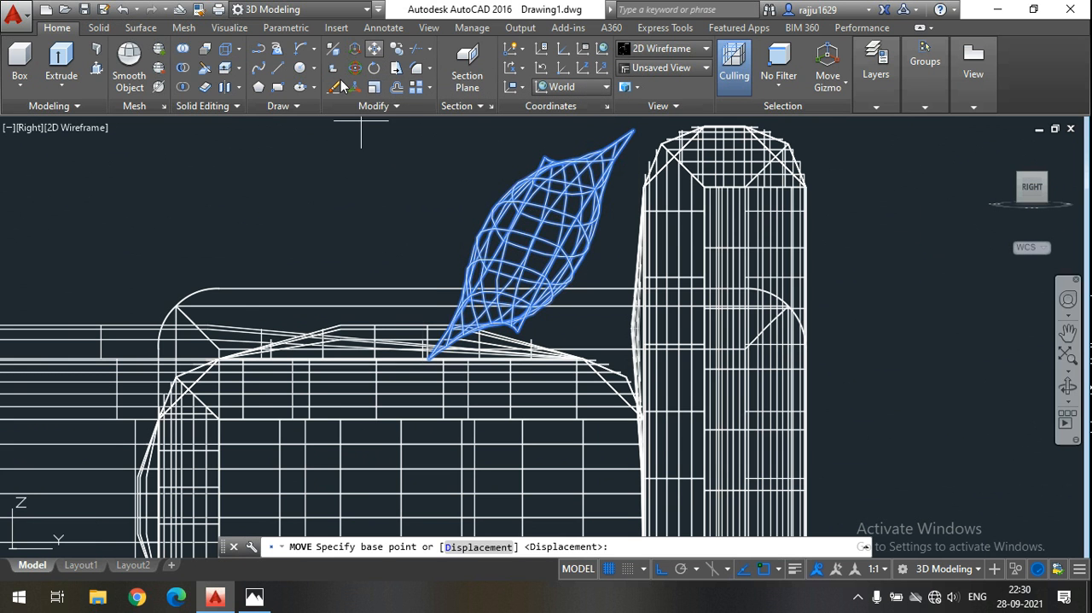
{"action": "left_click", "coordinate": [261, 135]}
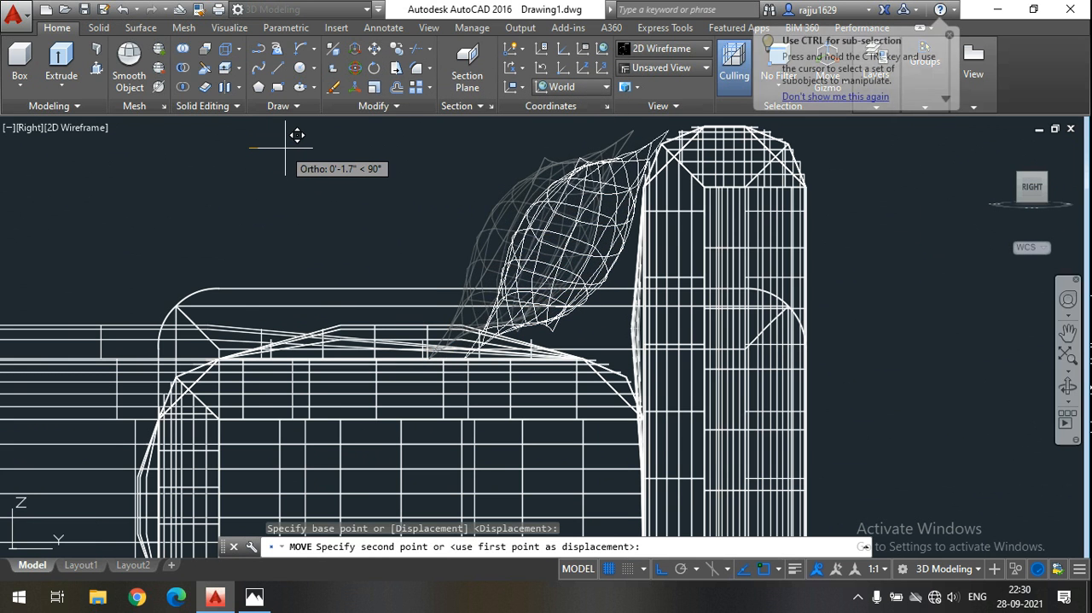
{"action": "left_click", "coordinate": [286, 148]}
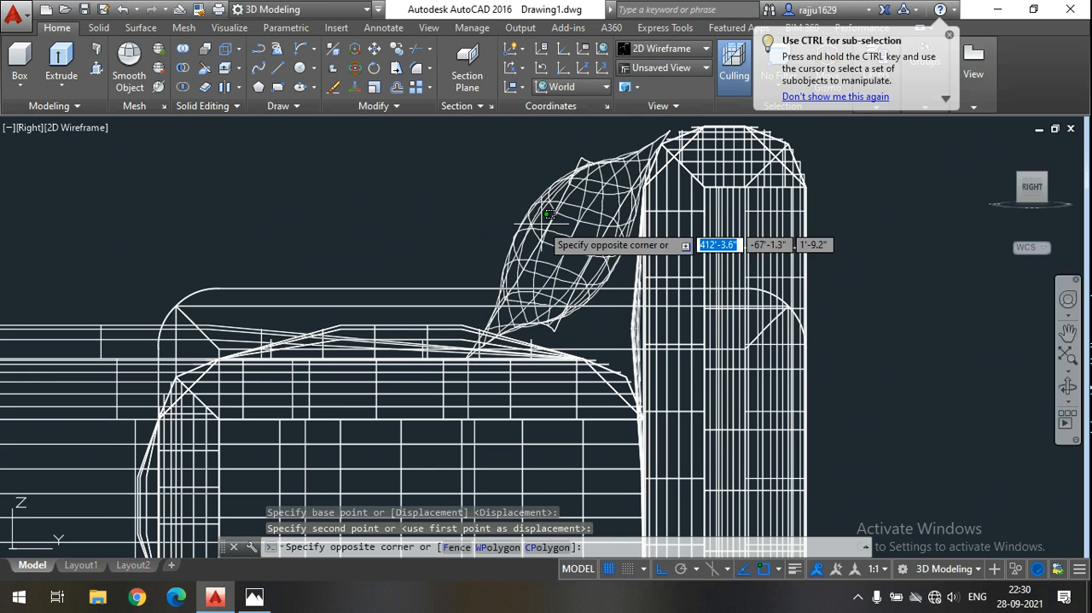
{"action": "left_click", "coordinate": [460, 126]}
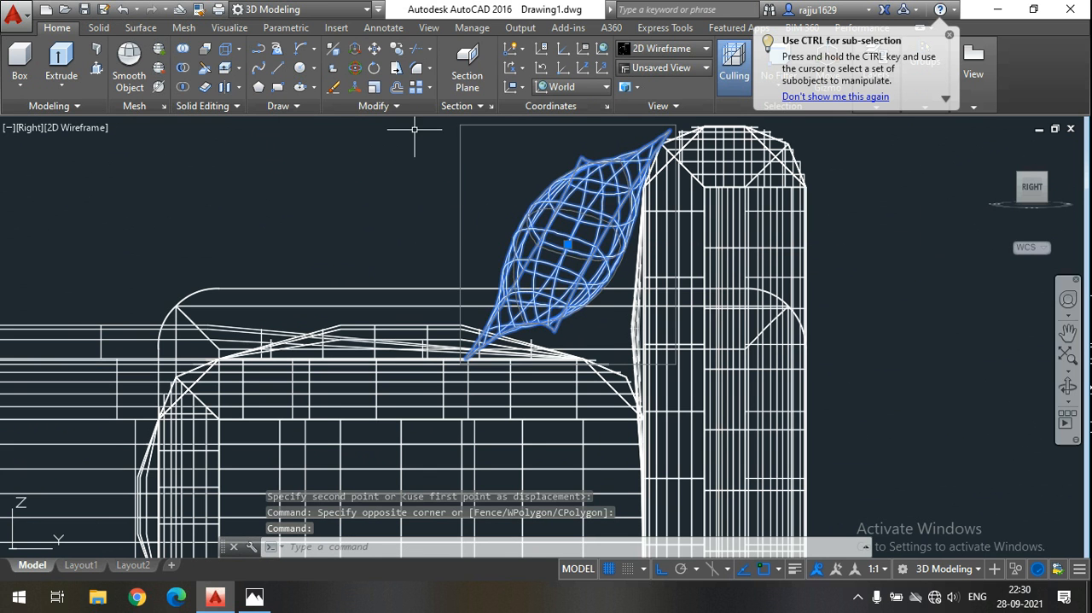
{"action": "left_click", "coordinate": [376, 48]}
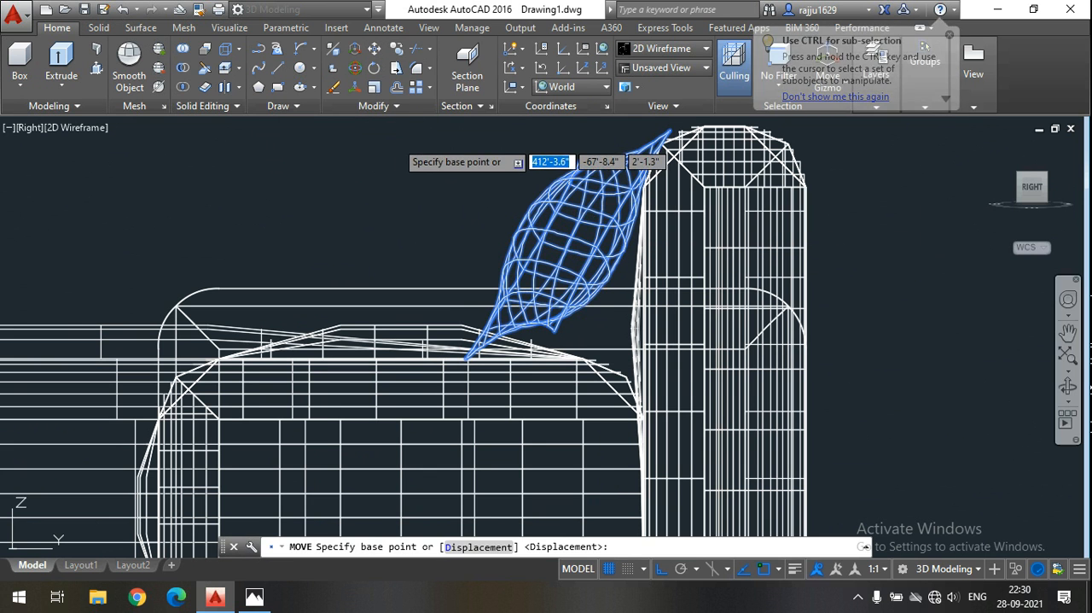
{"action": "left_click", "coordinate": [408, 133]}
{"action": "key", "text": "Escape"}
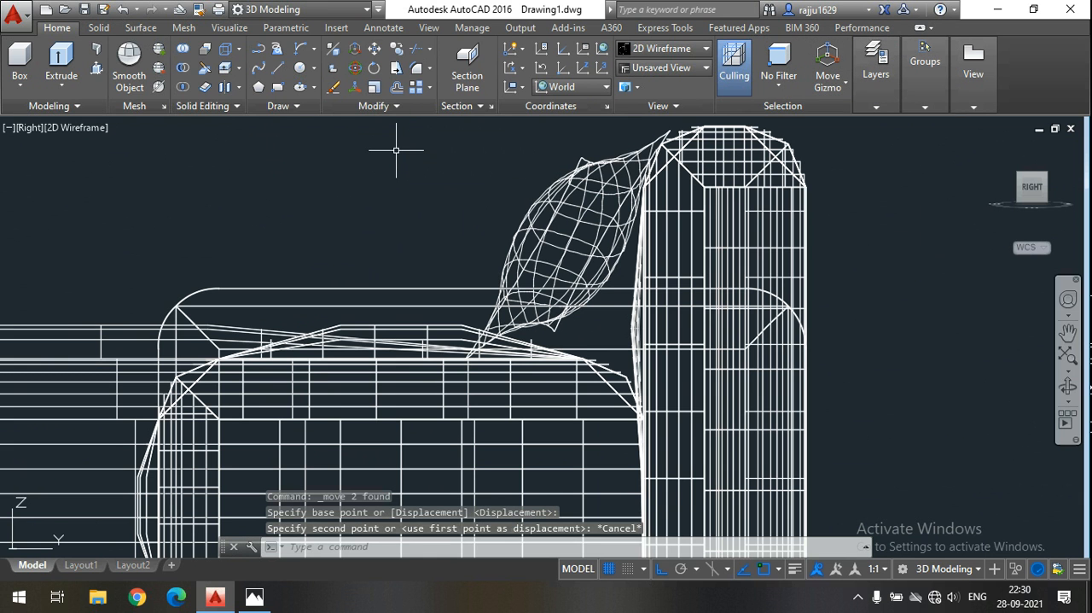
Lower the cushion about 1.0" along the Z axis onto the seat with 3D Move.
{"action": "left_click", "coordinate": [578, 239]}
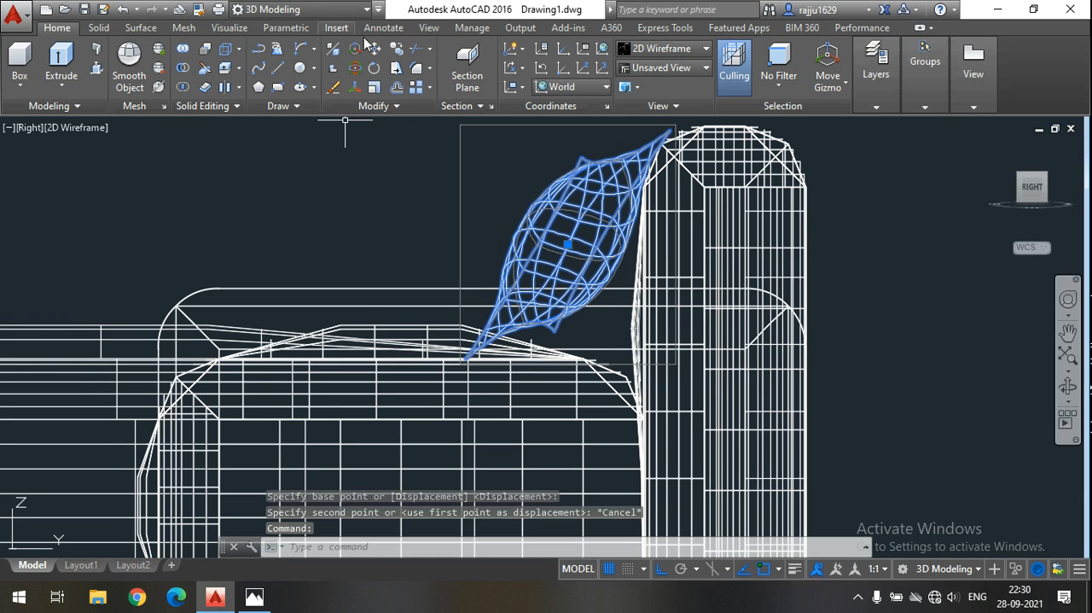
{"action": "left_click", "coordinate": [355, 87]}
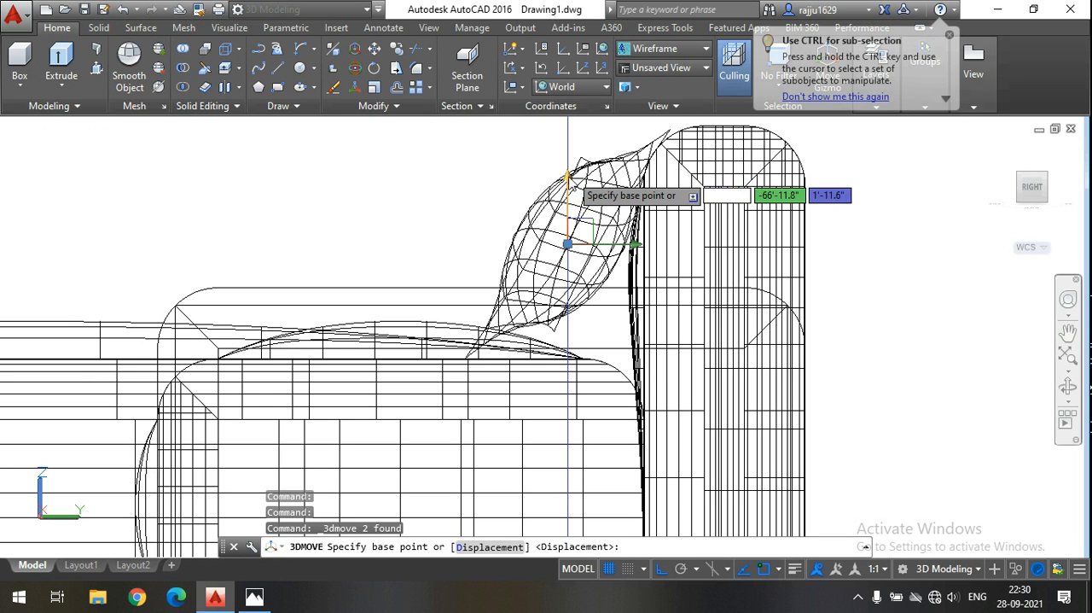
{"action": "left_click", "coordinate": [567, 244]}
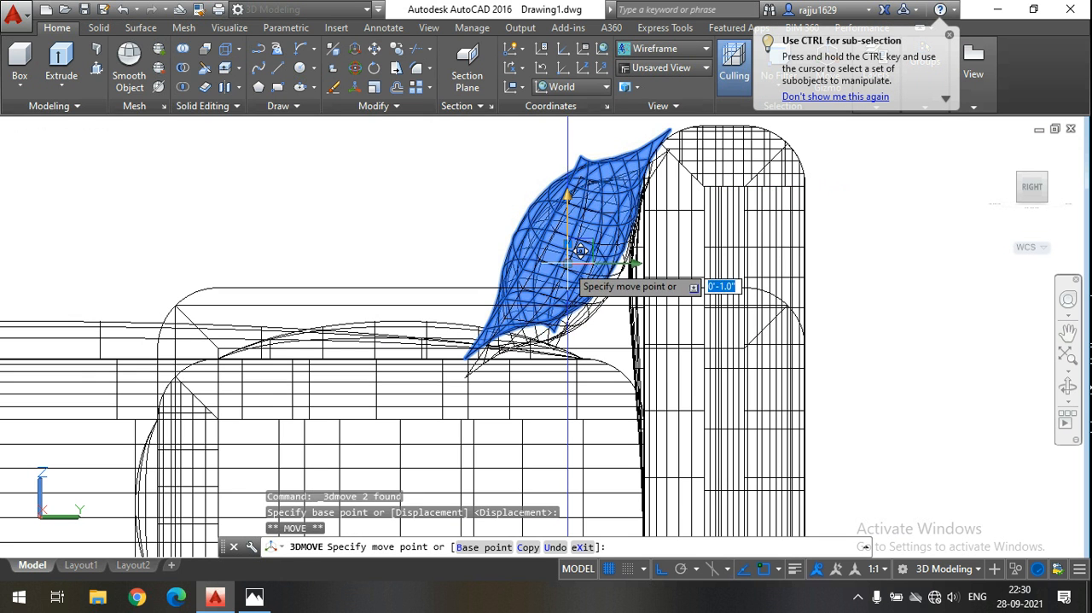
{"action": "left_click", "coordinate": [568, 264]}
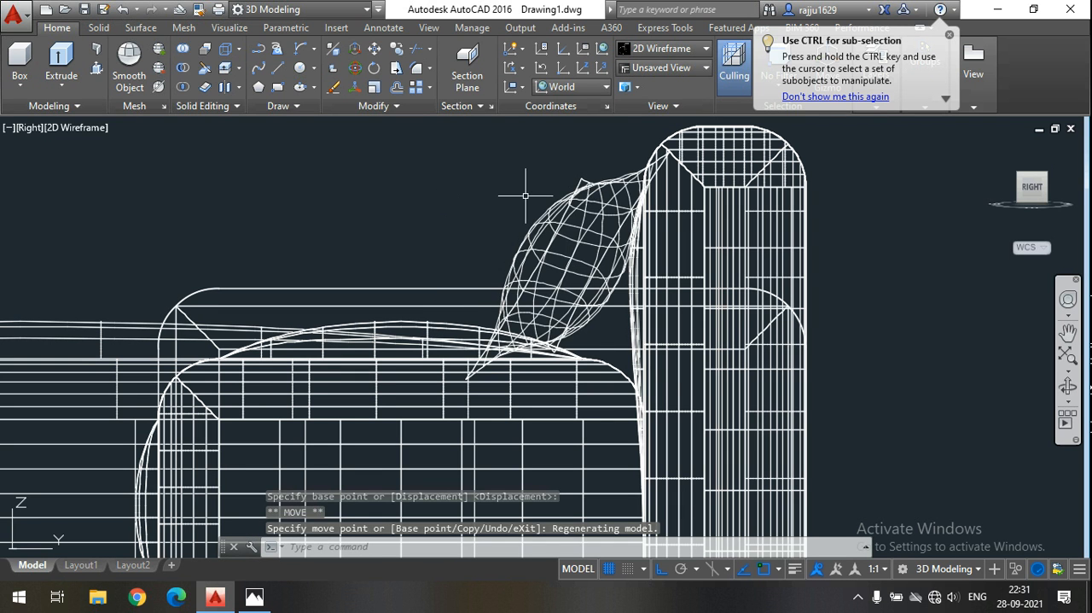
Copy the cushion about 3.9" along the Y axis, away from the backrest, to place a second one in front.
{"action": "left_click", "coordinate": [565, 229]}
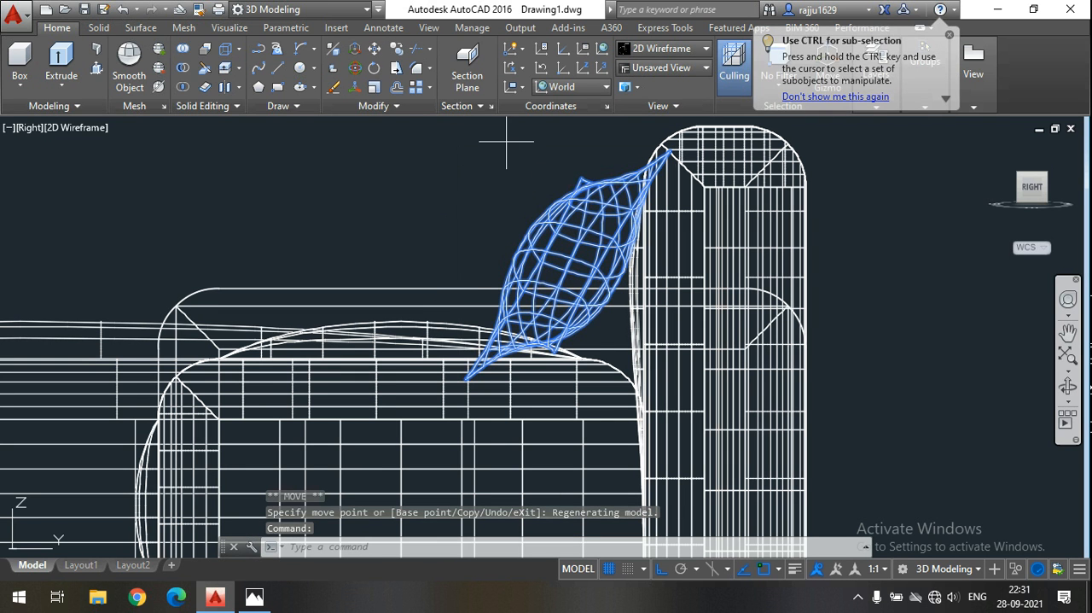
{"action": "left_click", "coordinate": [396, 48]}
{"action": "left_click", "coordinate": [577, 154]}
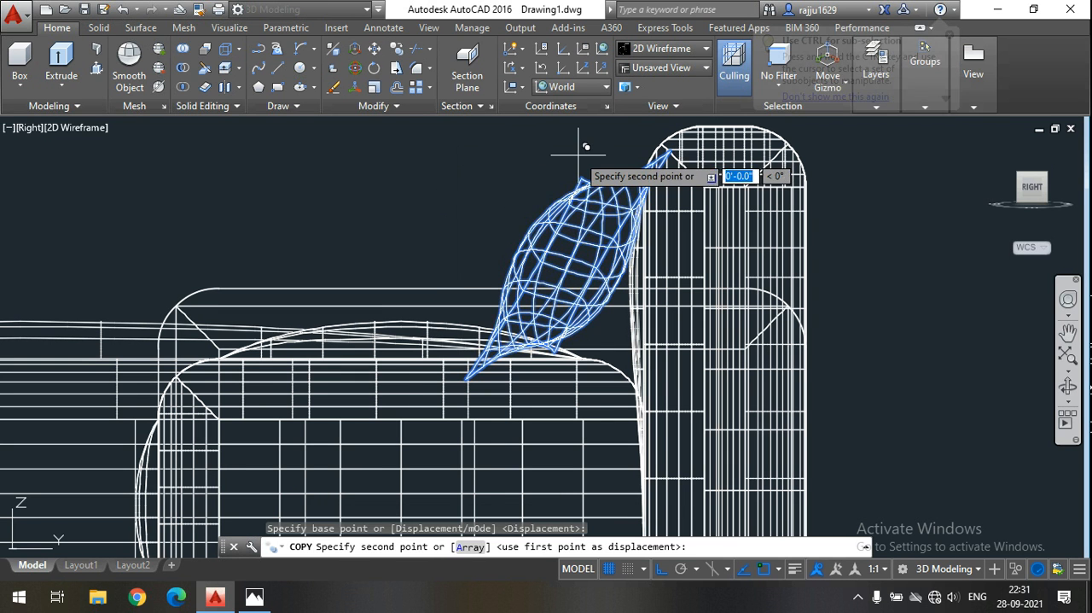
{"action": "left_click", "coordinate": [500, 154]}
{"action": "key", "text": "Escape"}
Examine the two cushions on the end seat from several angles, finishing with a close Front view.
{"action": "left_click", "coordinate": [1066, 395]}
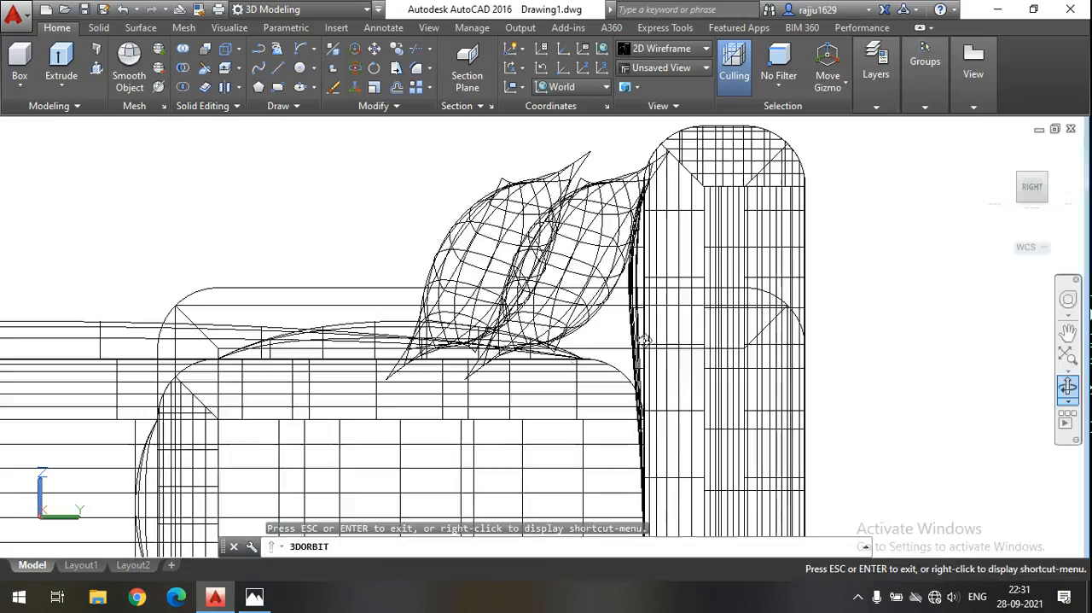
{"action": "left_click_drag", "start_coordinate": [578, 362], "coordinate": [762, 381]}
{"action": "left_click_drag", "start_coordinate": [478, 503], "coordinate": [465, 504]}
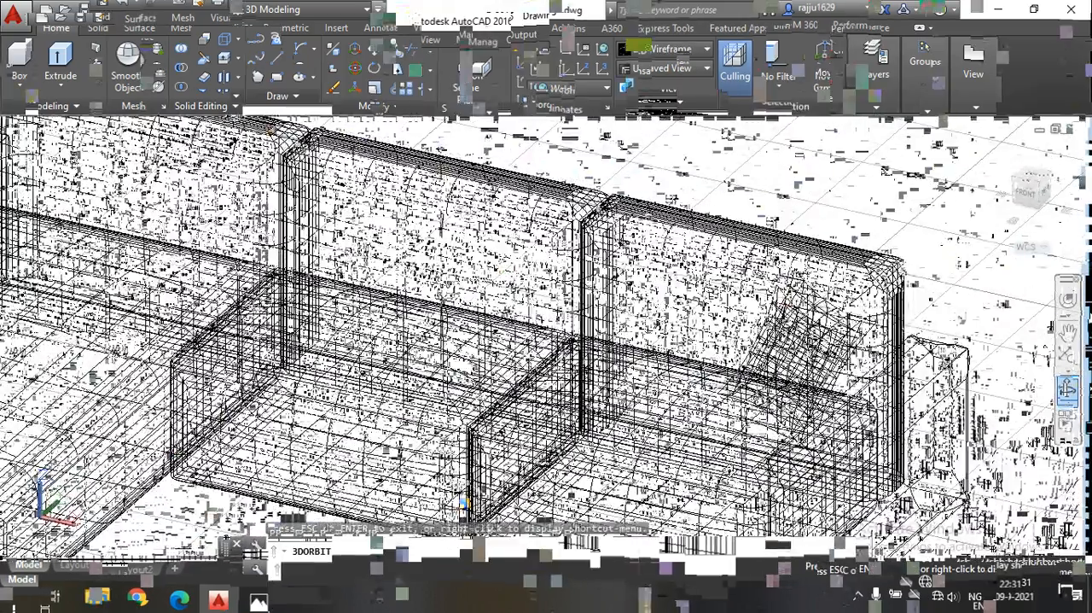
{"action": "left_click_drag", "start_coordinate": [656, 486], "coordinate": [720, 435]}
{"action": "scroll", "coordinate": [717, 434], "scroll_direction": "down", "scroll_amount": 3}
{"action": "scroll", "coordinate": [700, 433], "scroll_direction": "down", "scroll_amount": 3}
{"action": "left_click_drag", "start_coordinate": [753, 505], "coordinate": [634, 405]}
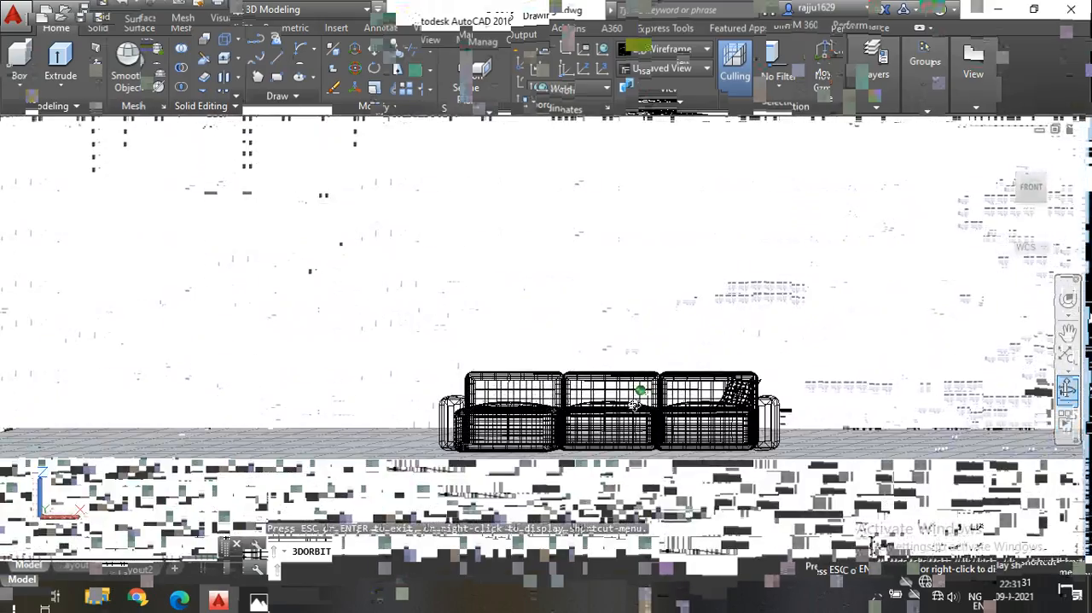
{"action": "scroll", "coordinate": [764, 424], "scroll_direction": "up", "scroll_amount": 4}
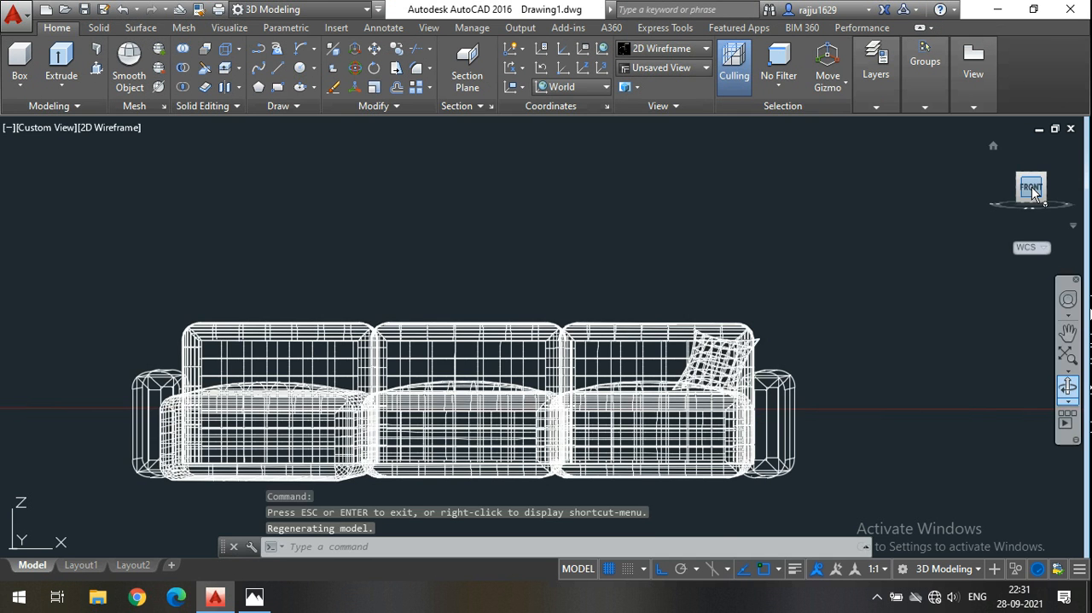
{"action": "left_click", "coordinate": [1032, 189]}
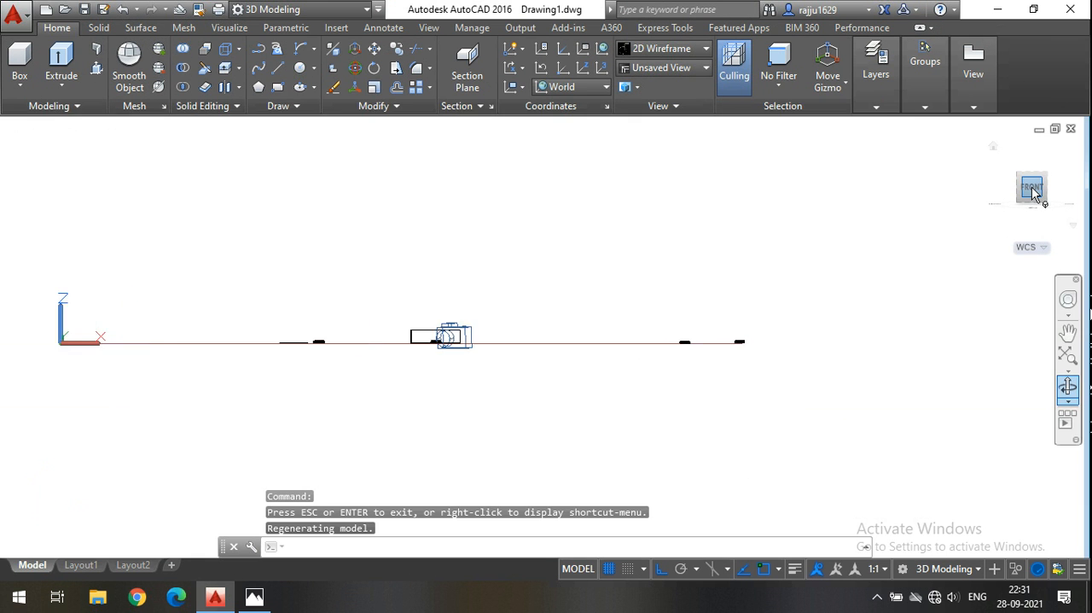
{"action": "scroll", "coordinate": [700, 351], "scroll_direction": "up", "scroll_amount": 8}
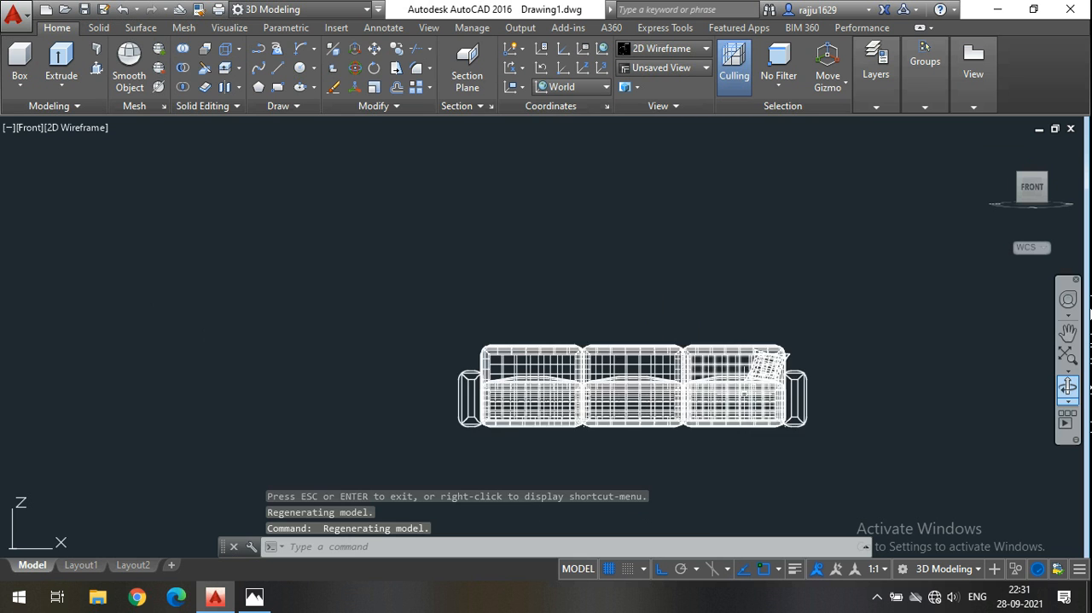
{"action": "scroll", "coordinate": [664, 328], "scroll_direction": "down", "scroll_amount": 5}
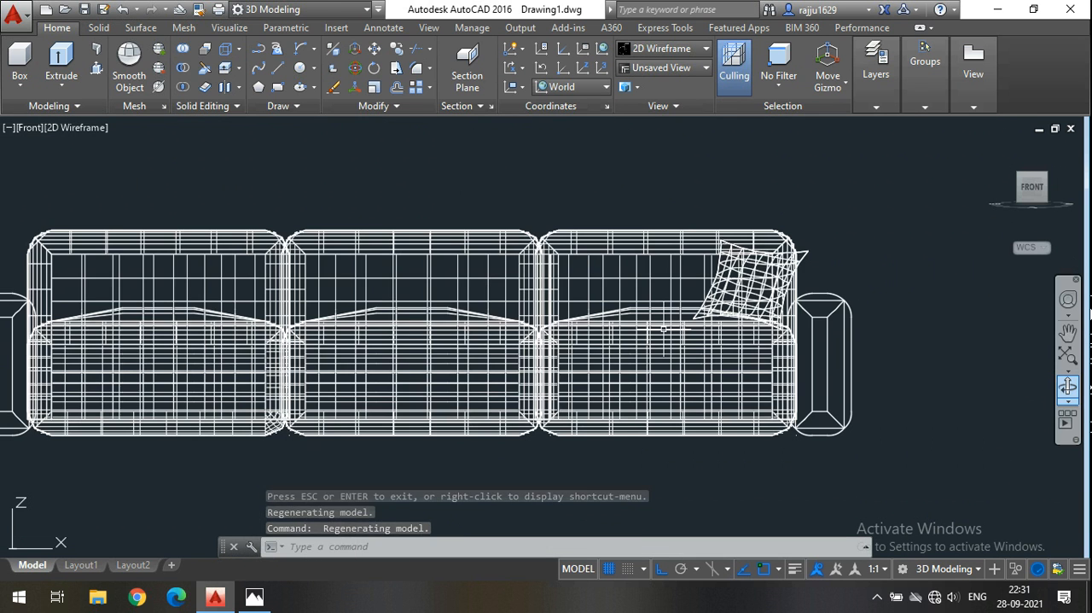
{"action": "scroll", "coordinate": [751, 273], "scroll_direction": "up", "scroll_amount": 2}
{"action": "scroll", "coordinate": [767, 268], "scroll_direction": "up", "scroll_amount": 2}
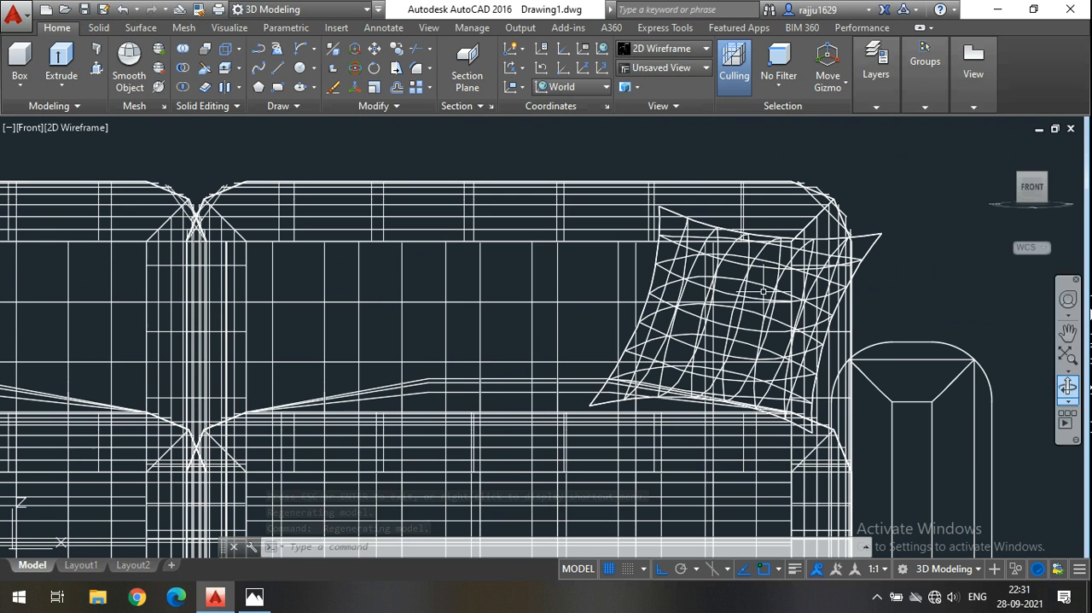
{"action": "scroll", "coordinate": [755, 296], "scroll_direction": "down", "scroll_amount": 3}
{"action": "left_click", "coordinate": [744, 297]}
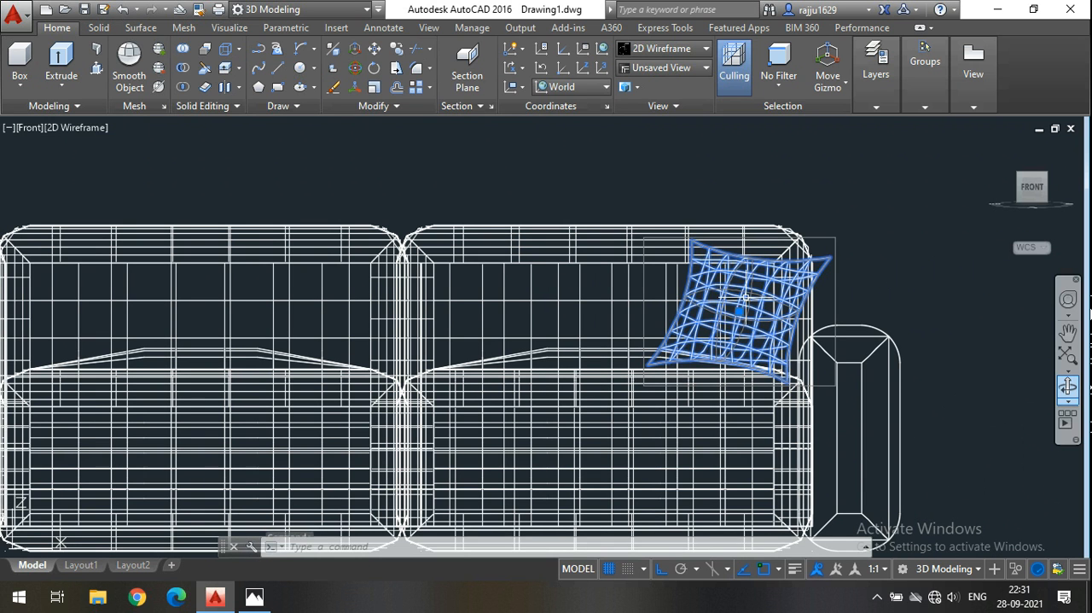
{"action": "left_click", "coordinate": [376, 49]}
{"action": "left_click", "coordinate": [679, 176]}
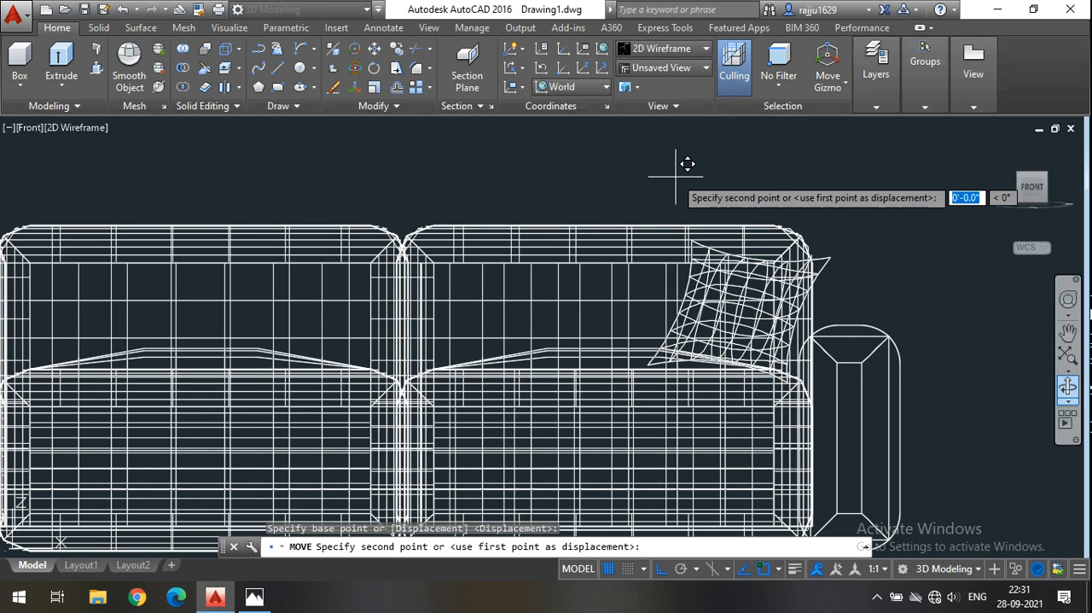
{"action": "key", "text": "Escape"}
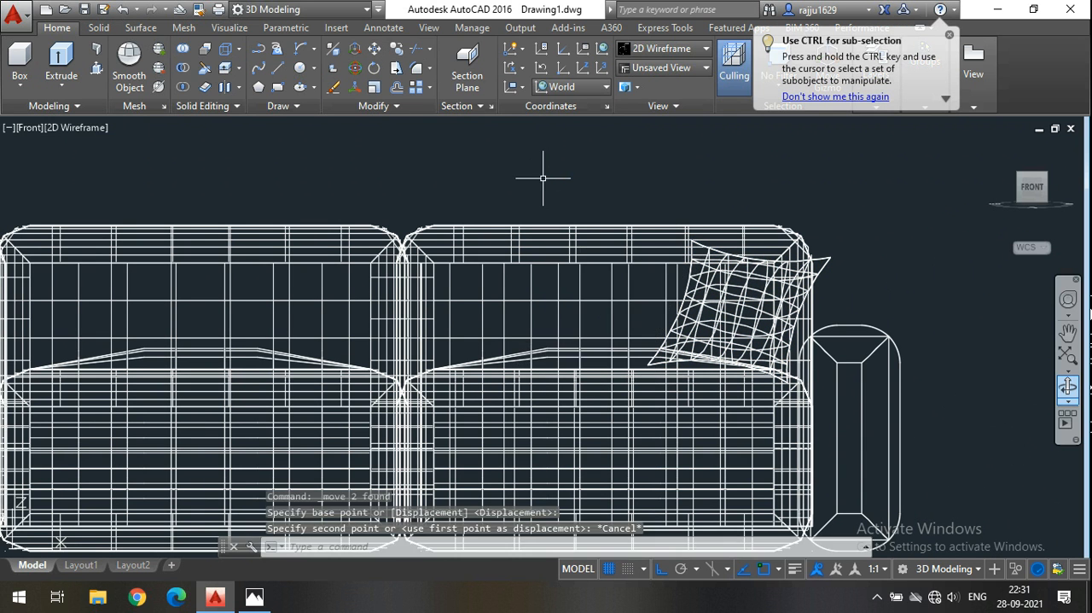
Copy the front cushion along the X axis, away from the armrest, so the copy slightly overlaps the original.
{"action": "scroll", "coordinate": [543, 178], "scroll_direction": "down", "scroll_amount": 5}
{"action": "scroll", "coordinate": [554, 264], "scroll_direction": "up", "scroll_amount": 6}
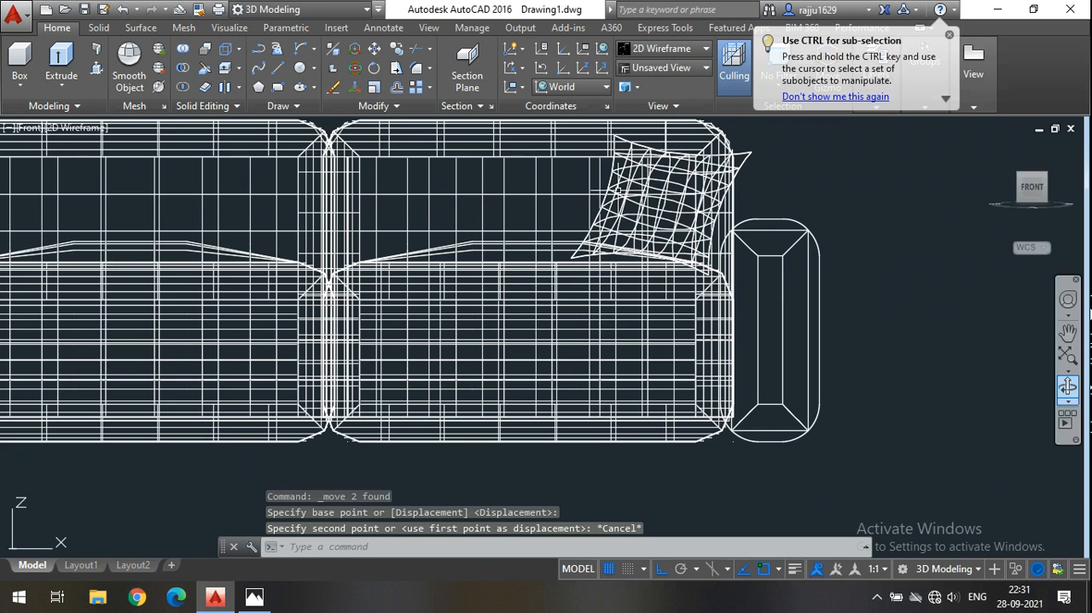
{"action": "left_click", "coordinate": [649, 204]}
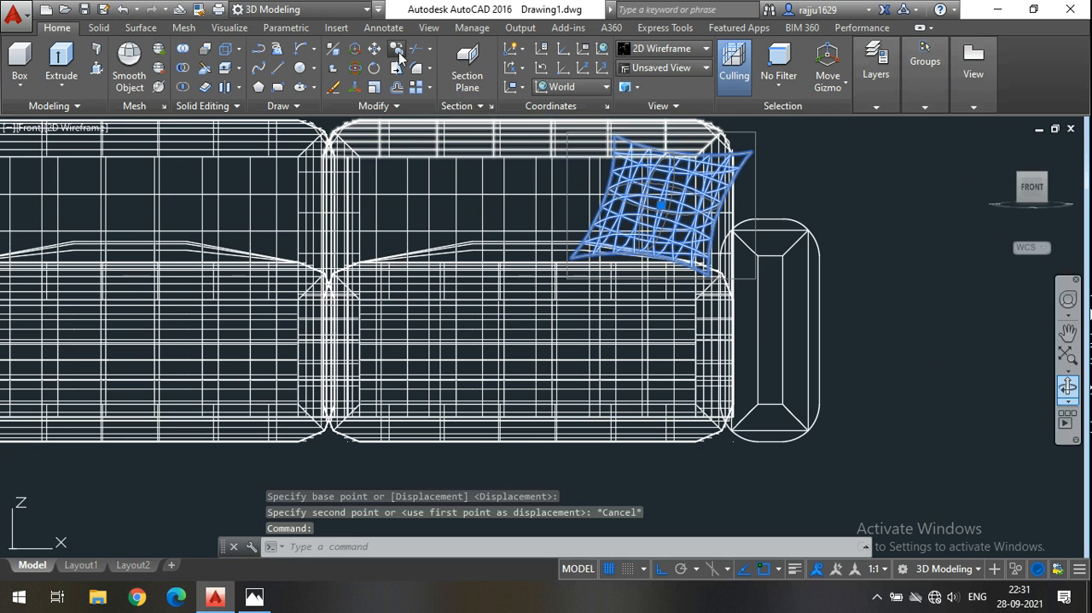
{"action": "scroll", "coordinate": [704, 314], "scroll_direction": "down", "scroll_amount": 5}
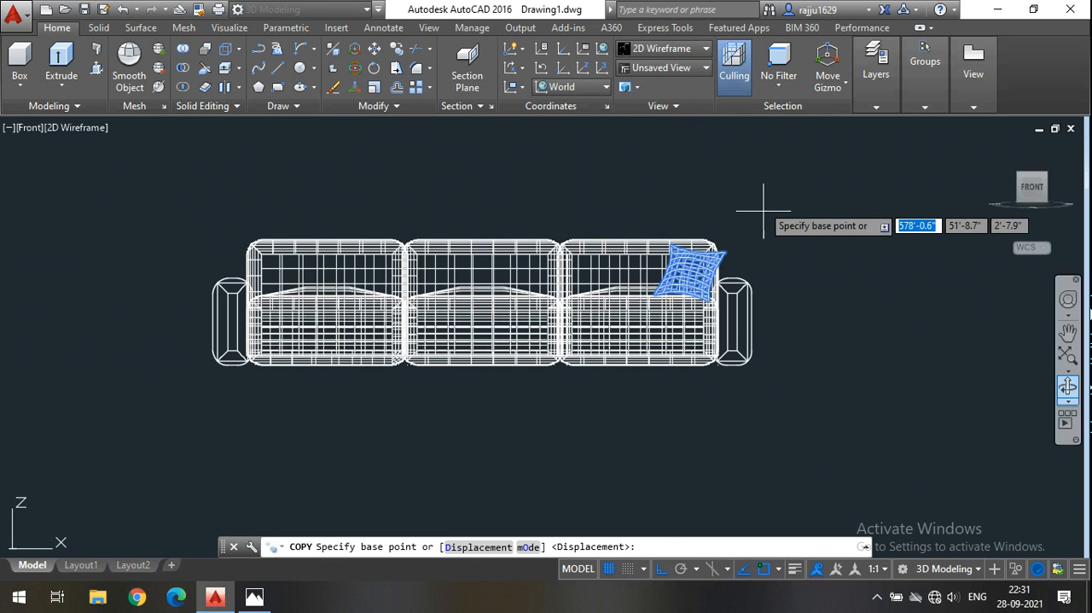
{"action": "left_click", "coordinate": [739, 158]}
{"action": "scroll", "coordinate": [692, 158], "scroll_direction": "up", "scroll_amount": 2}
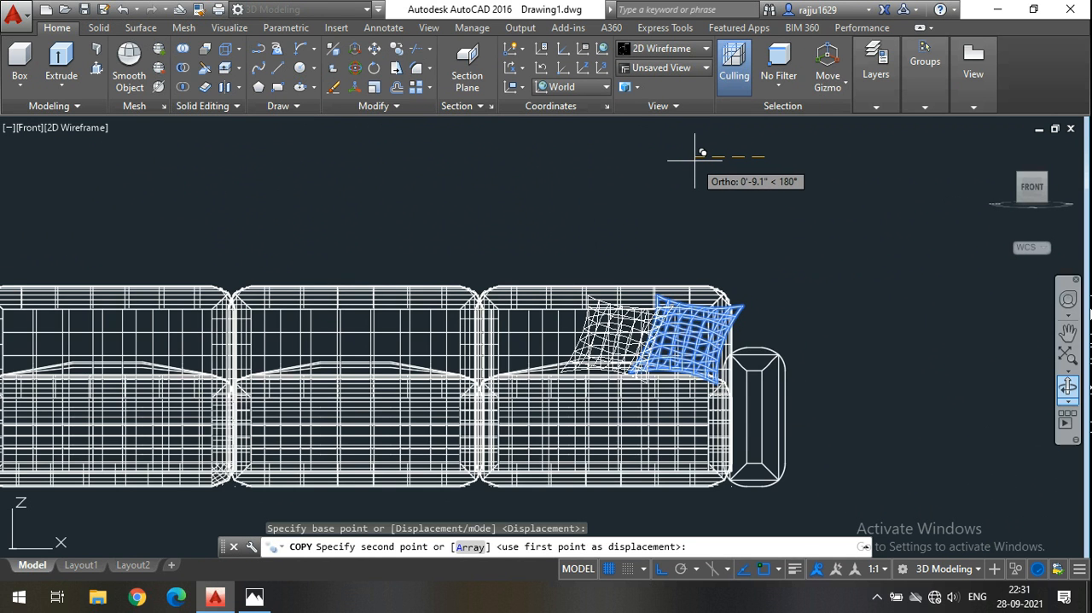
{"action": "left_click", "coordinate": [702, 158]}
{"action": "key", "text": "Escape"}
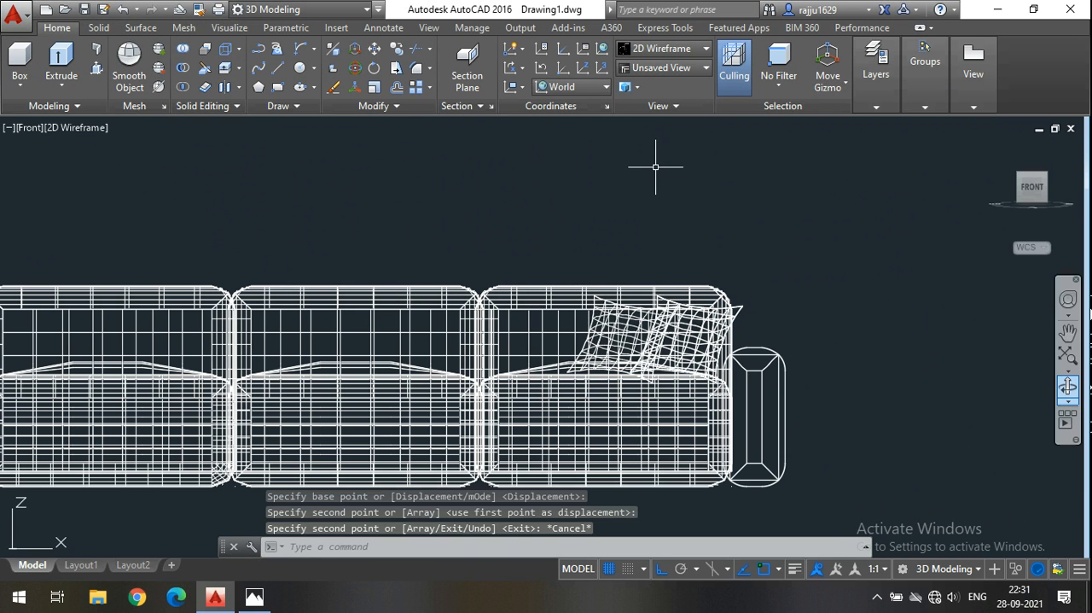
Display the sofa in the SE Isometric view and examine the arrangement of the three cushions on the end seat.
{"action": "left_click", "coordinate": [1049, 184]}
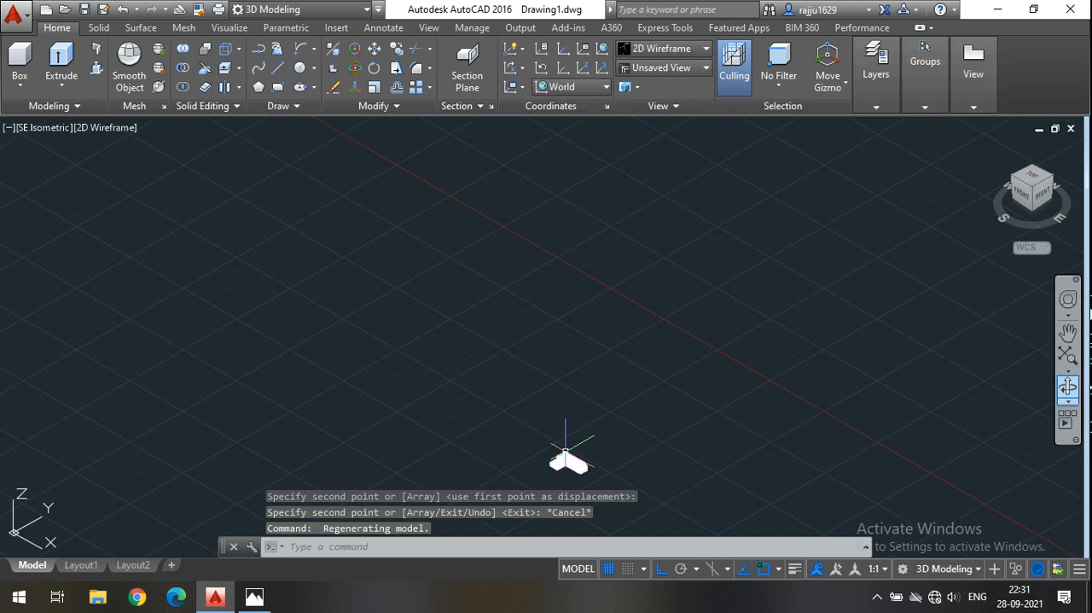
{"action": "middle_click_drag", "start_coordinate": [616, 438], "coordinate": [605, 276]}
{"action": "scroll", "coordinate": [605, 276], "scroll_direction": "up", "scroll_amount": 10}
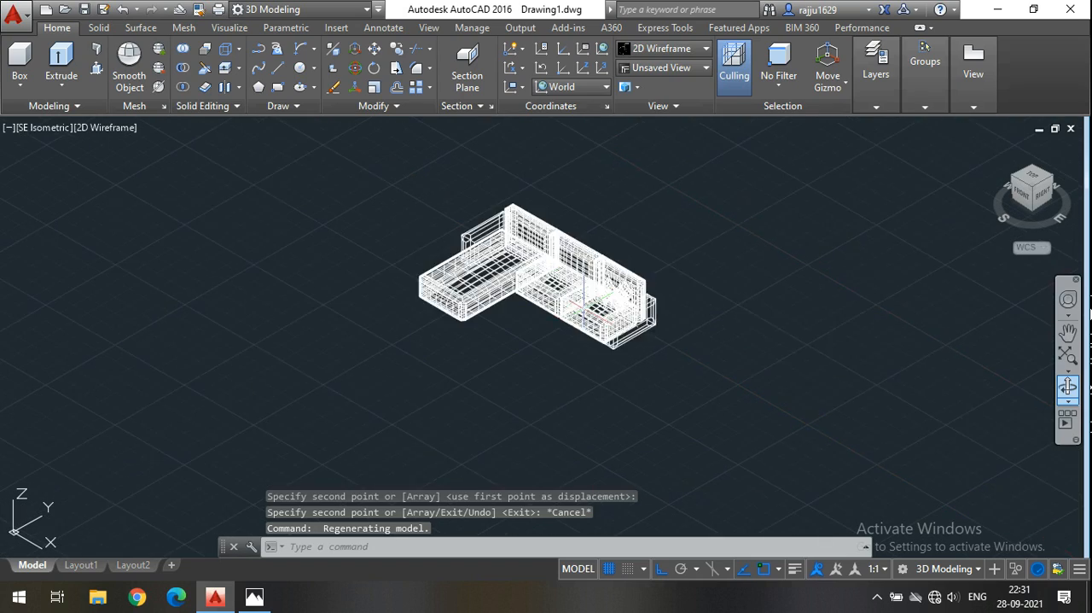
{"action": "scroll", "coordinate": [657, 292], "scroll_direction": "up", "scroll_amount": 4}
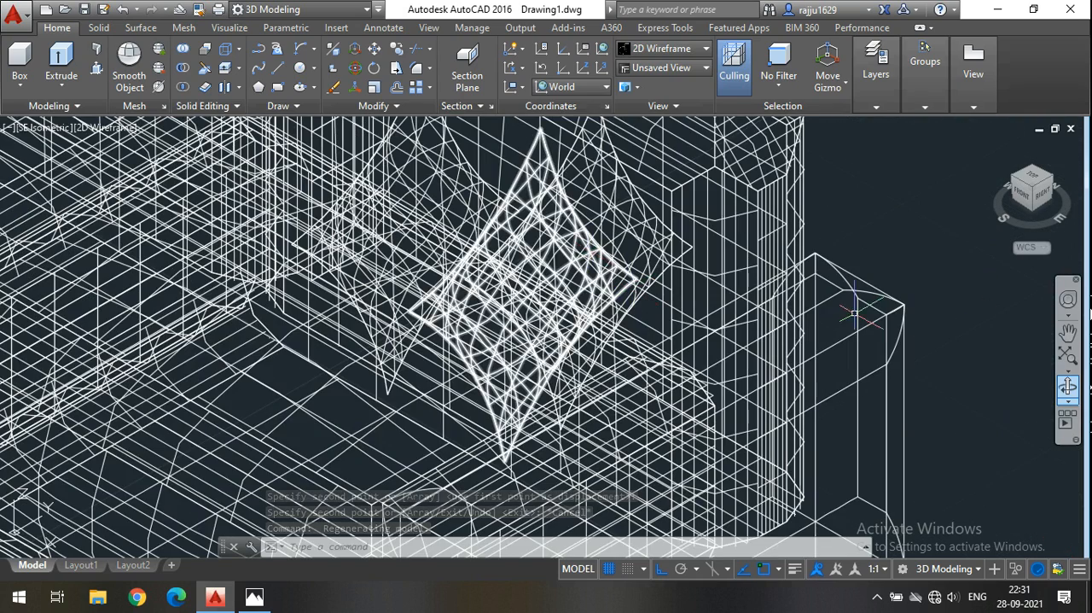
{"action": "left_click", "coordinate": [1067, 386]}
{"action": "left_click_drag", "start_coordinate": [890, 385], "coordinate": [768, 350]}
{"action": "key", "text": "Escape"}
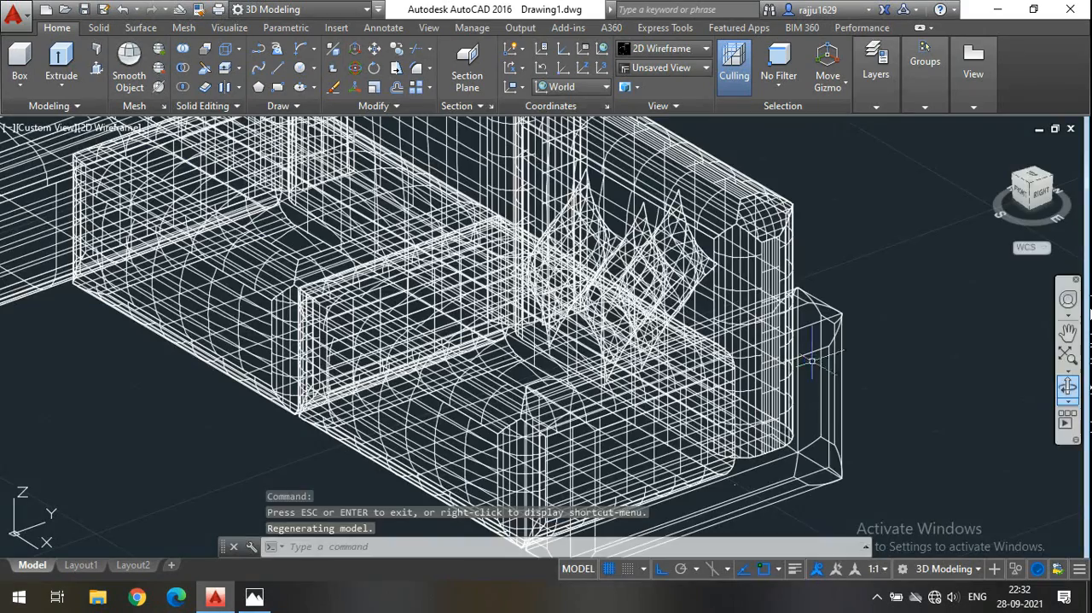
Show the sofa in the Conceptual visual style and examine the three cushions on the end seat from closer and front-facing angles.
{"action": "left_click", "coordinate": [674, 51]}
{"action": "left_click", "coordinate": [713, 96]}
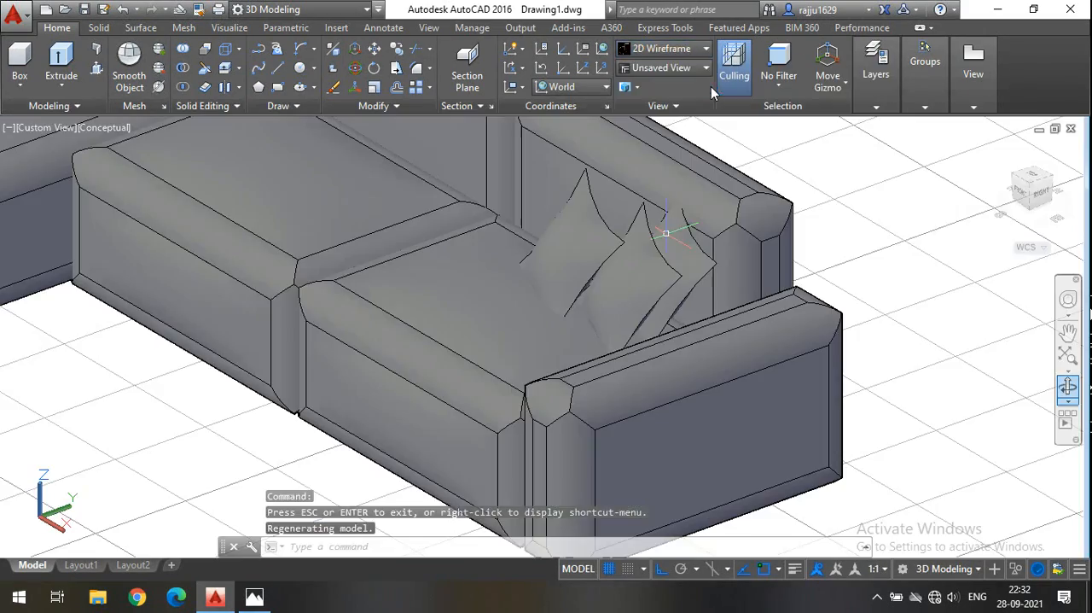
{"action": "scroll", "coordinate": [666, 232], "scroll_direction": "up", "scroll_amount": 3}
{"action": "scroll", "coordinate": [670, 302], "scroll_direction": "down", "scroll_amount": 3}
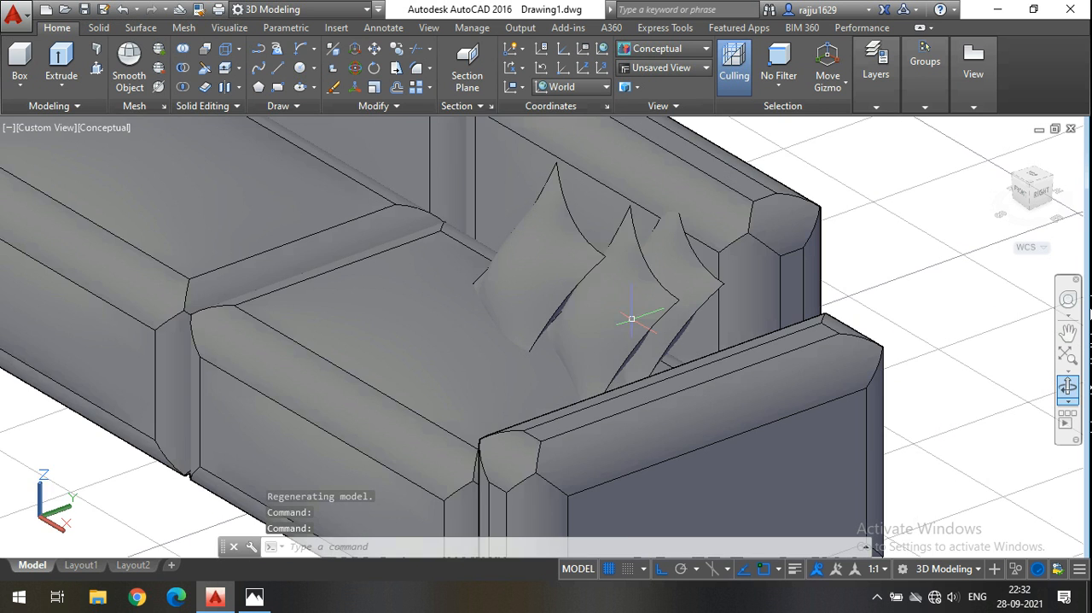
{"action": "scroll", "coordinate": [675, 305], "scroll_direction": "up", "scroll_amount": 4}
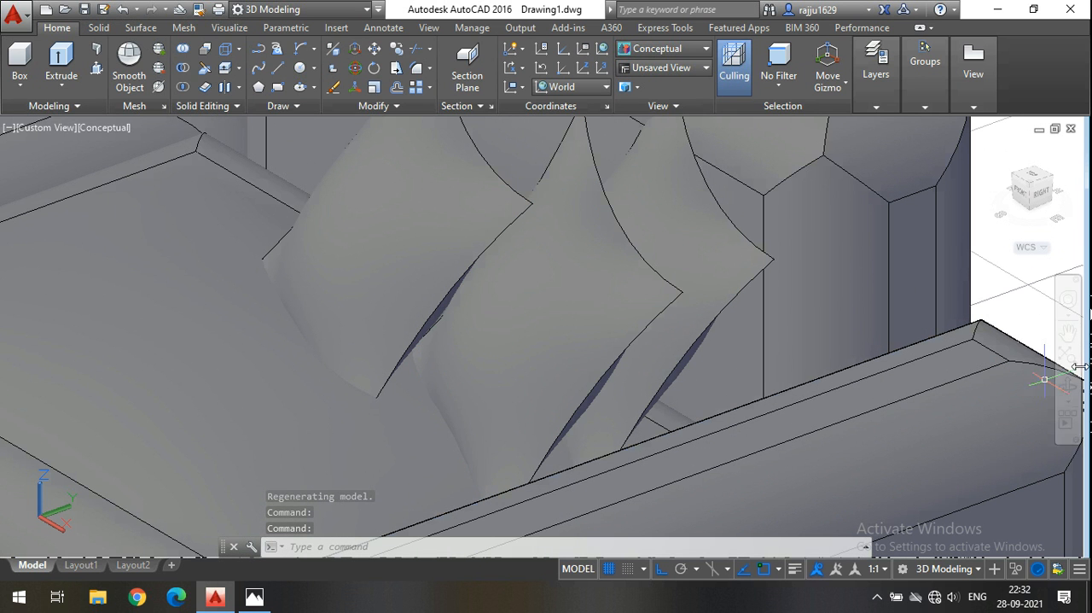
{"action": "left_click", "coordinate": [606, 320]}
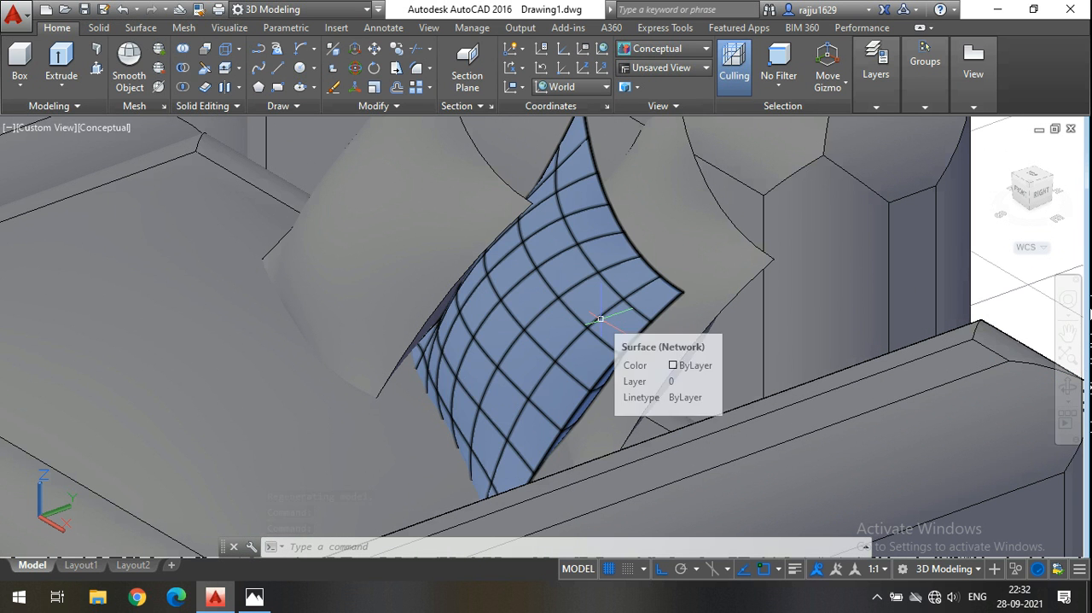
{"action": "left_click", "coordinate": [1068, 389]}
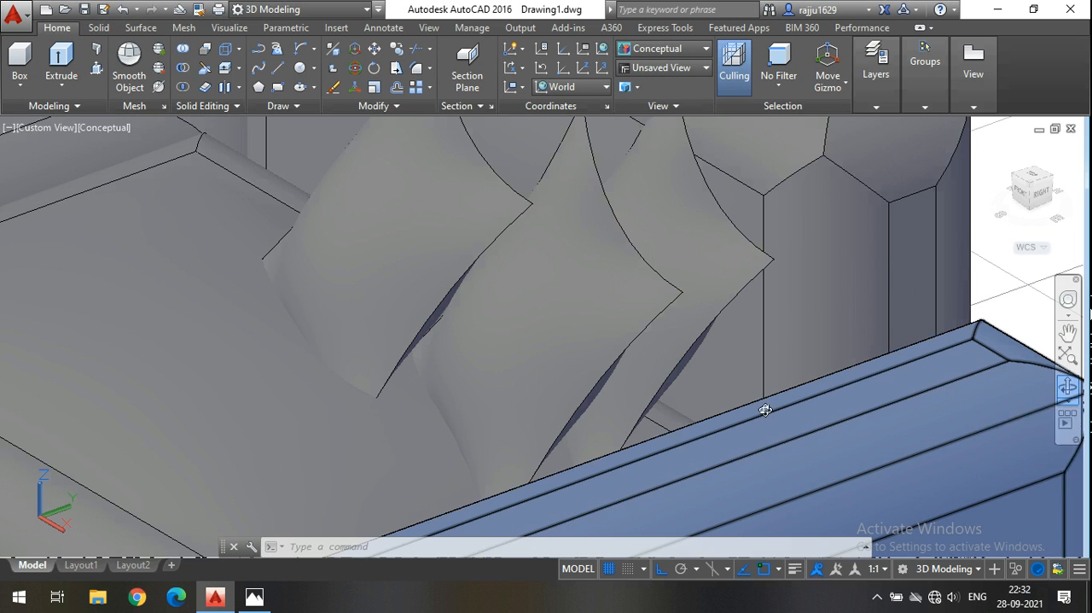
{"action": "left_click_drag", "start_coordinate": [690, 417], "coordinate": [710, 411]}
{"action": "scroll", "coordinate": [587, 390], "scroll_direction": "down", "scroll_amount": 6}
{"action": "mouse_move", "coordinate": [555, 429]}
{"action": "left_mouse_down"}
{"action": "mouse_move", "coordinate": [630, 422]}
{"action": "mouse_move", "coordinate": [574, 425]}
{"action": "left_mouse_up"}
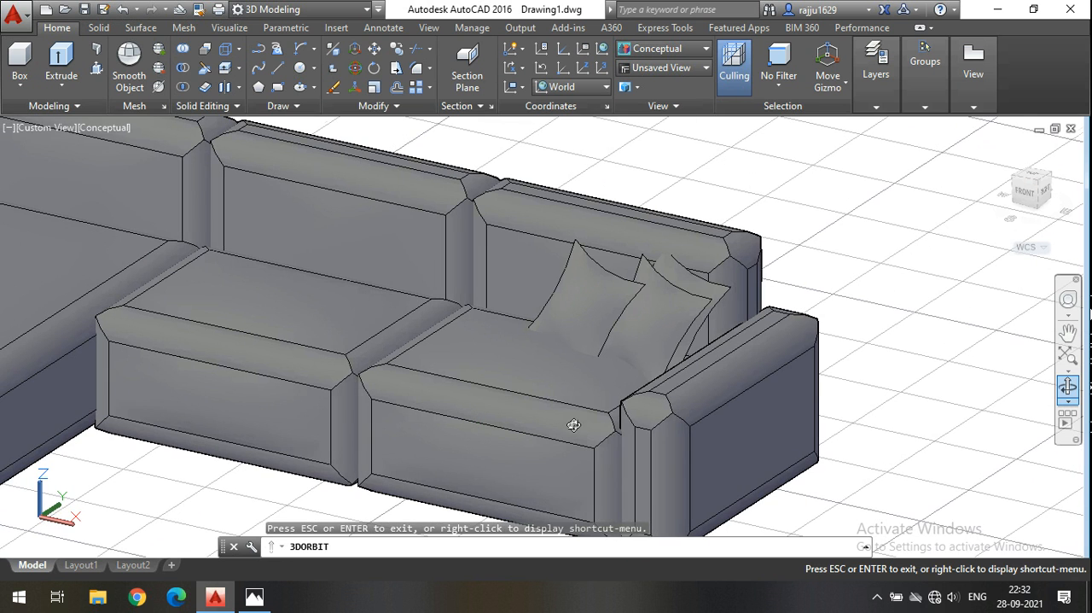
{"action": "key", "text": "Escape"}
Erase the rear cushion on the end seat, behind the one nearest the armrest.
{"action": "left_click", "coordinate": [681, 270]}
{"action": "scroll", "coordinate": [871, 281], "scroll_direction": "up", "scroll_amount": 2}
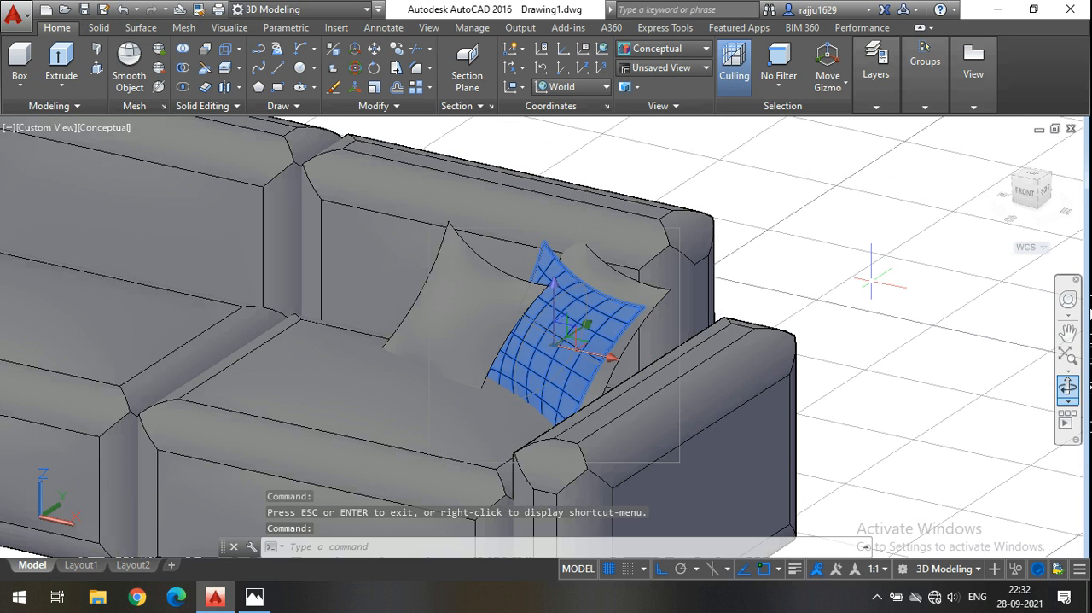
{"action": "key", "text": "Escape"}
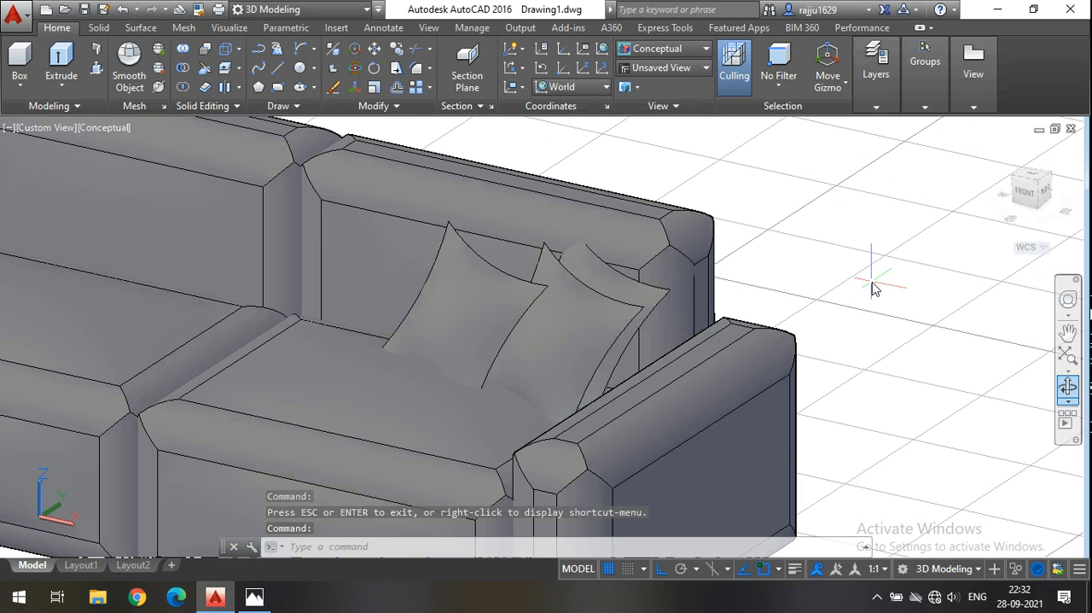
{"action": "left_click", "coordinate": [627, 291]}
{"action": "key", "text": "Escape"}
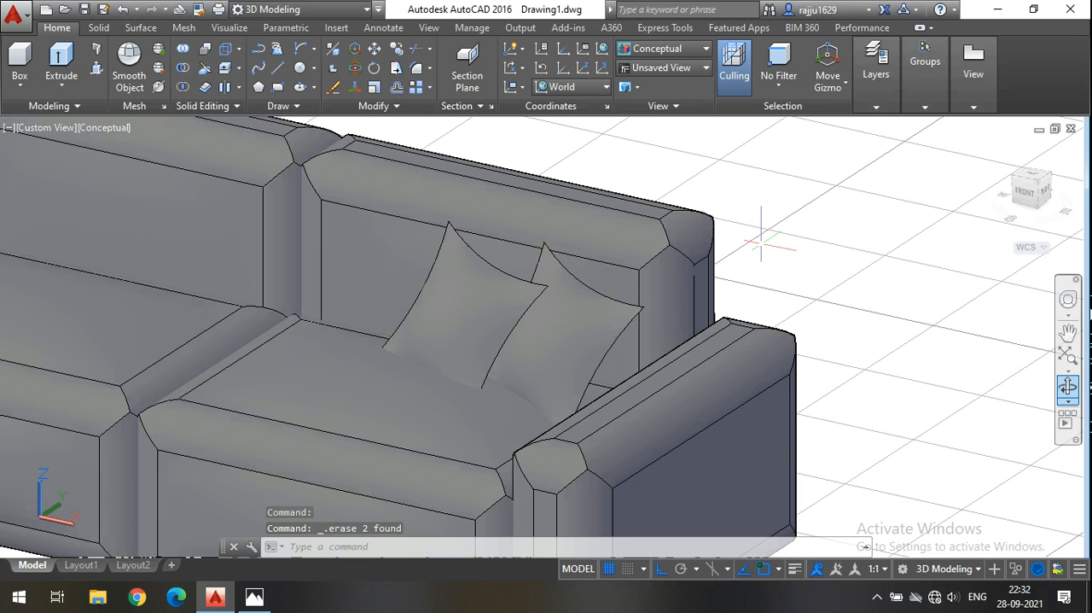
Raise the two remaining cushions together along the Z axis so they rest higher on the end seat.
{"action": "scroll", "coordinate": [554, 341], "scroll_direction": "up", "scroll_amount": 3}
{"action": "left_click", "coordinate": [559, 342]}
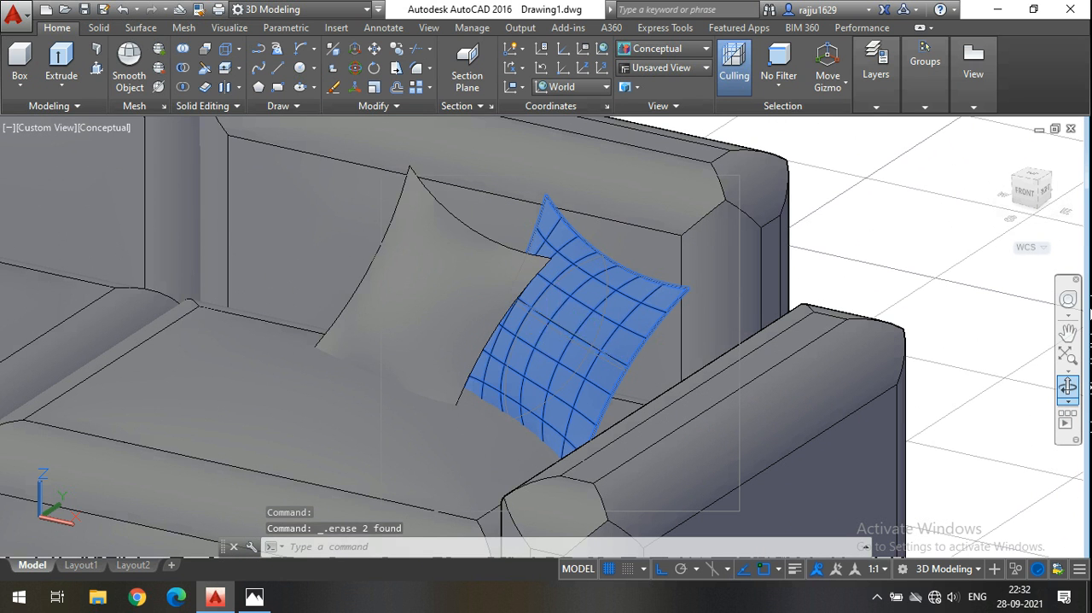
{"action": "left_click", "coordinate": [470, 303]}
{"action": "left_click", "coordinate": [494, 269]}
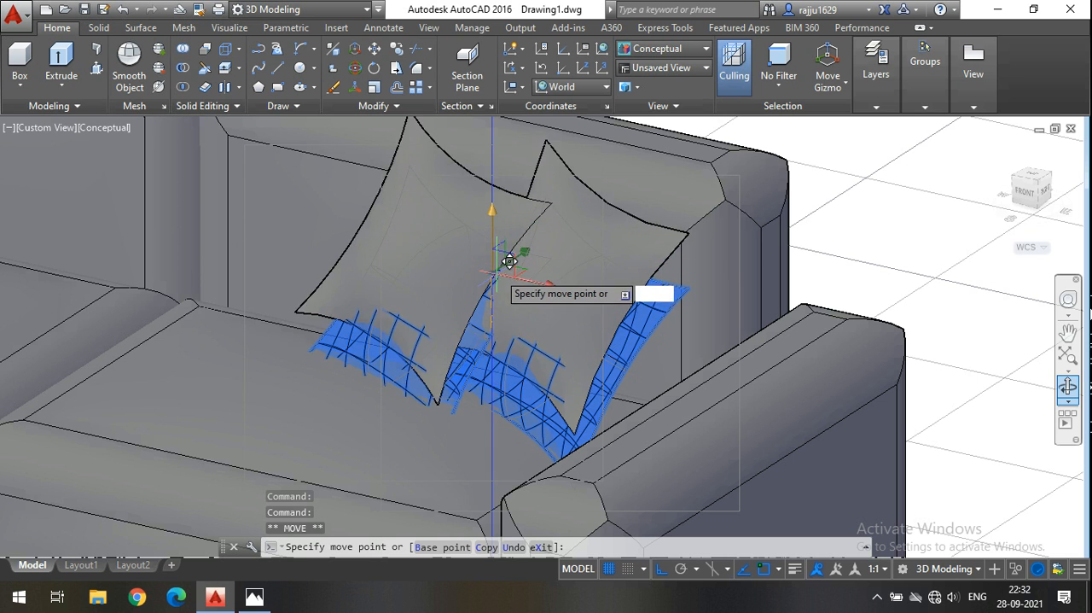
{"action": "key", "text": "Escape"}
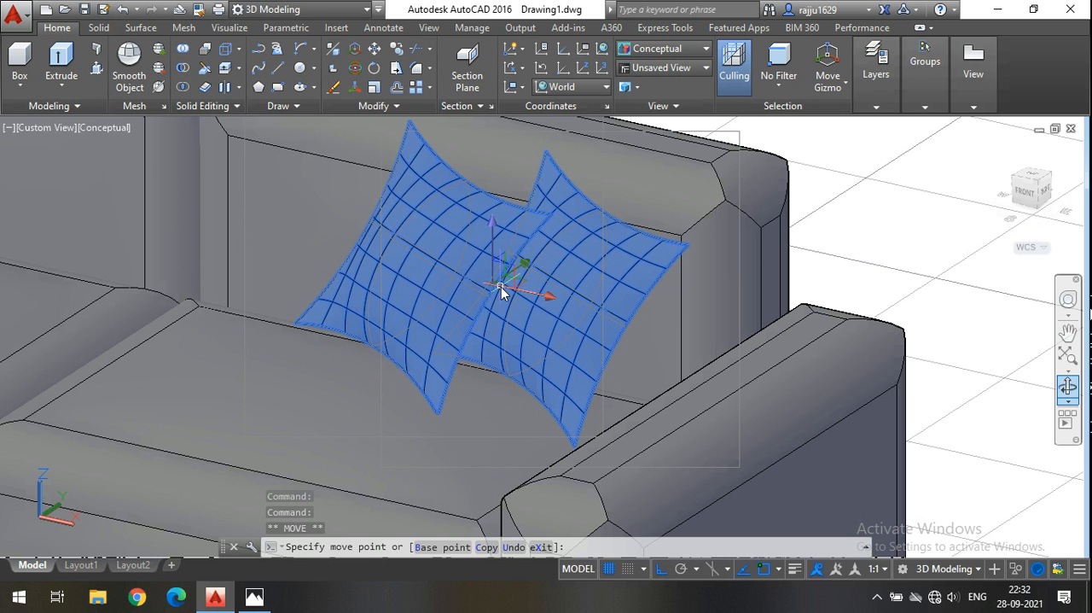
{"action": "key", "text": "Escape"}
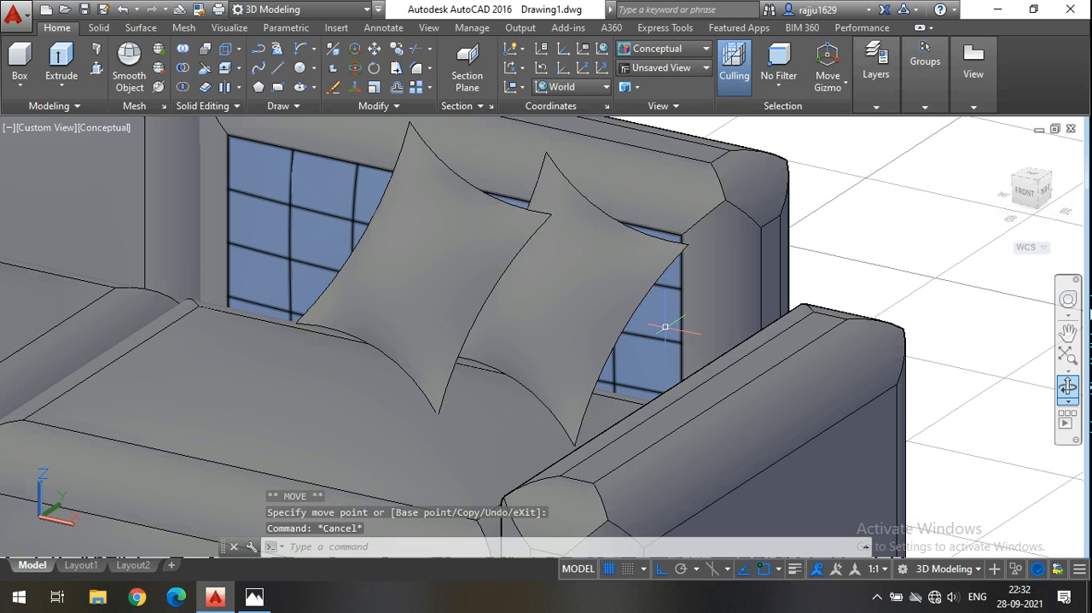
Shift both cushions together along the X axis, slightly towards the armrest.
{"action": "left_click", "coordinate": [596, 307]}
{"action": "left_click", "coordinate": [480, 256]}
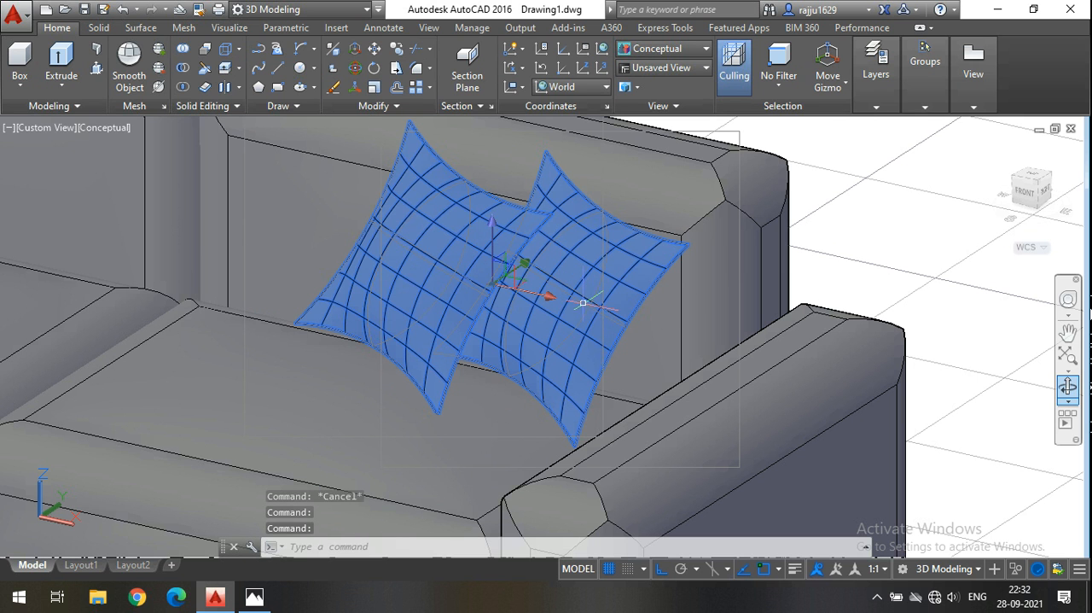
{"action": "left_click", "coordinate": [553, 306]}
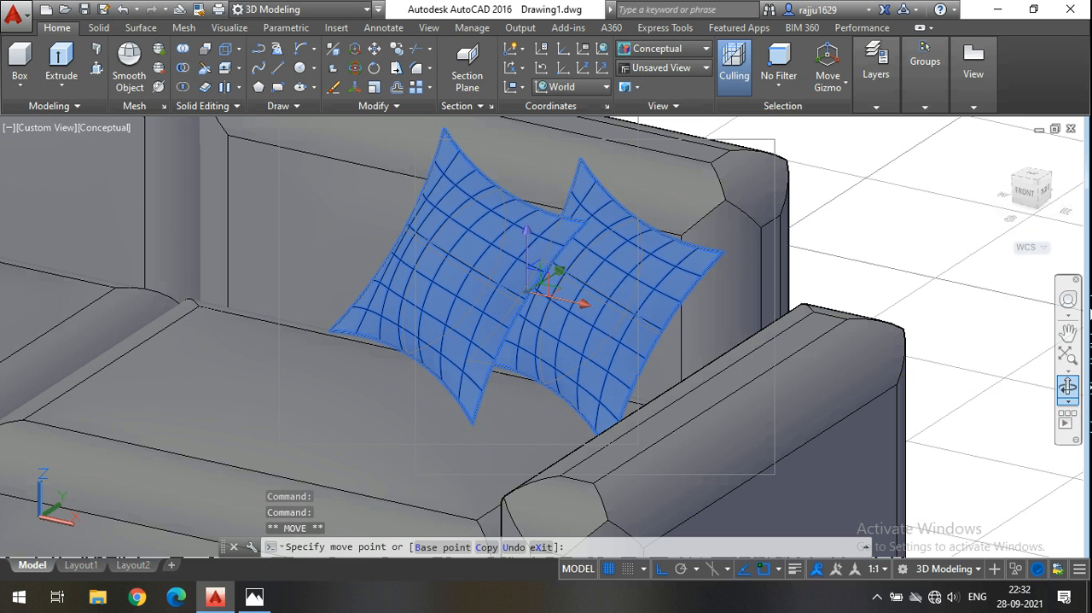
{"action": "key", "text": "Escape"}
Display the model in the Realistic visual style and examine the whole sofa set with the striped cushions at both ends.
{"action": "scroll", "coordinate": [719, 439], "scroll_direction": "down", "scroll_amount": 4}
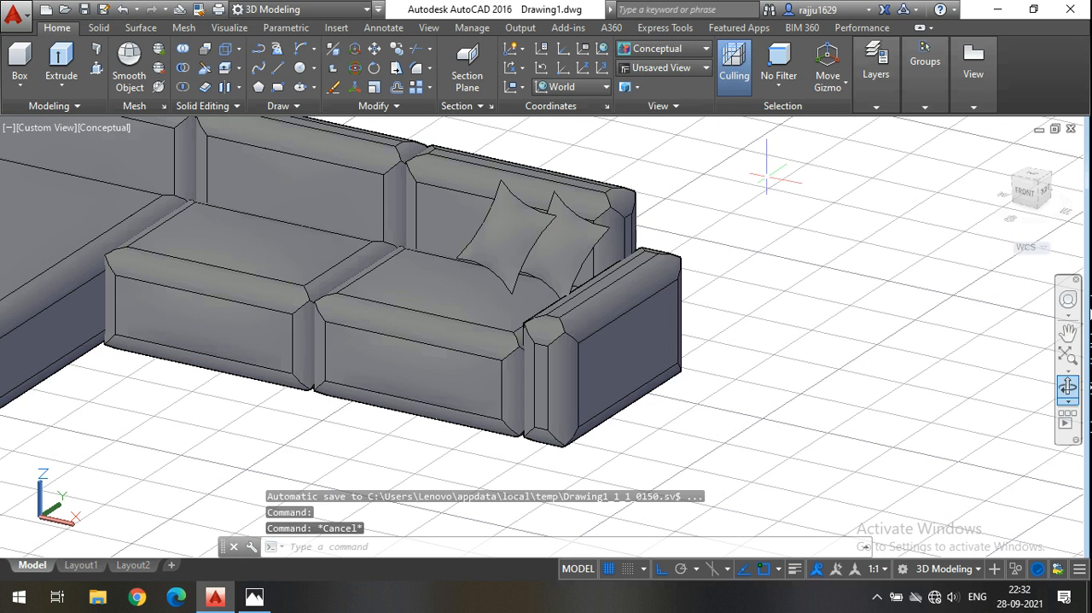
{"action": "left_click", "coordinate": [657, 49]}
{"action": "left_click", "coordinate": [845, 101]}
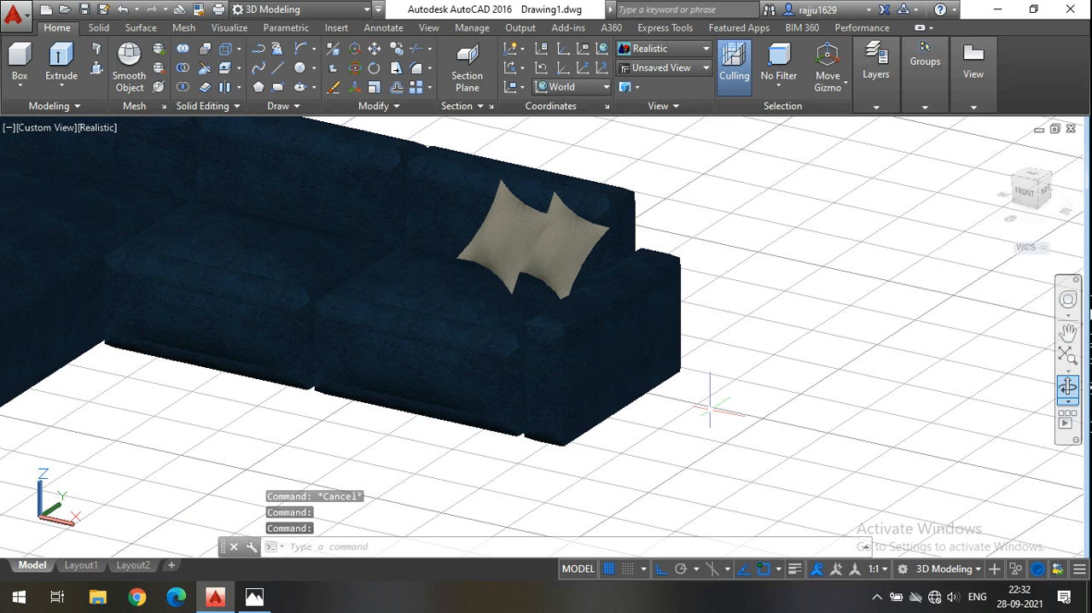
{"action": "scroll", "coordinate": [486, 408], "scroll_direction": "down", "scroll_amount": 4}
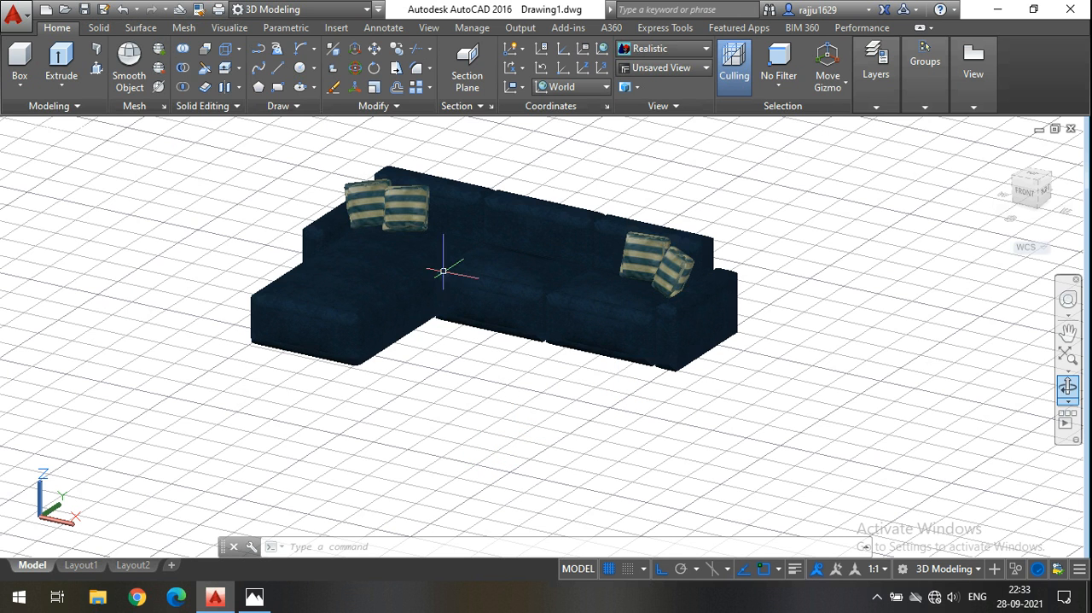
{"action": "scroll", "coordinate": [453, 327], "scroll_direction": "down", "scroll_amount": 2}
{"action": "scroll", "coordinate": [441, 284], "scroll_direction": "up", "scroll_amount": 5}
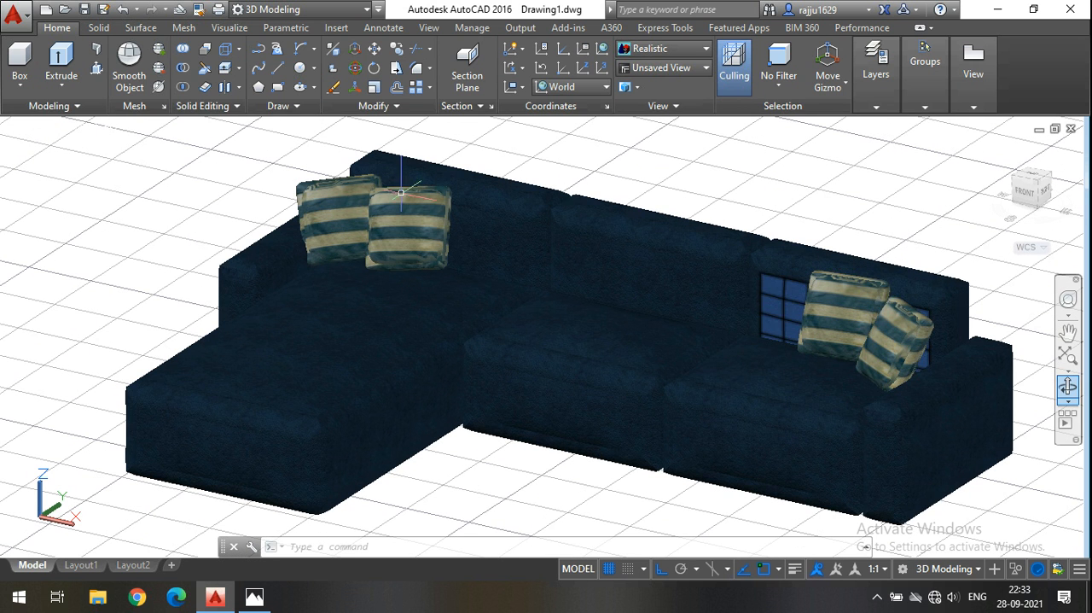
{"action": "scroll", "coordinate": [662, 369], "scroll_direction": "down", "scroll_amount": 4}
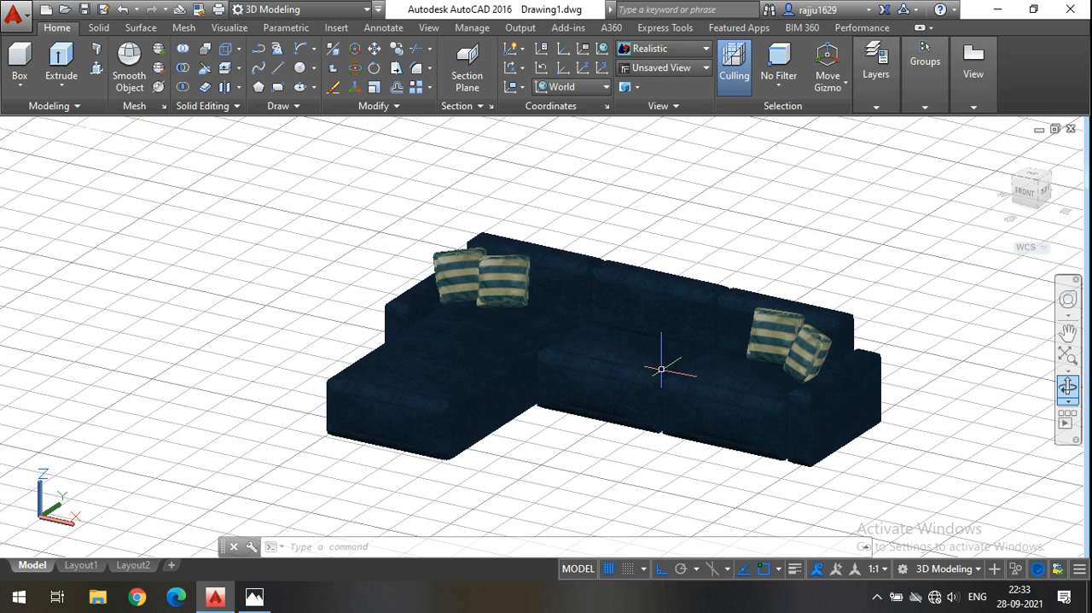
Set the visual style to 2D Wireframe with the whole sofa set in view.
{"action": "left_click", "coordinate": [679, 53]}
{"action": "left_click", "coordinate": [647, 140]}
{"action": "middle_click_drag", "start_coordinate": [563, 193], "coordinate": [528, 193]}
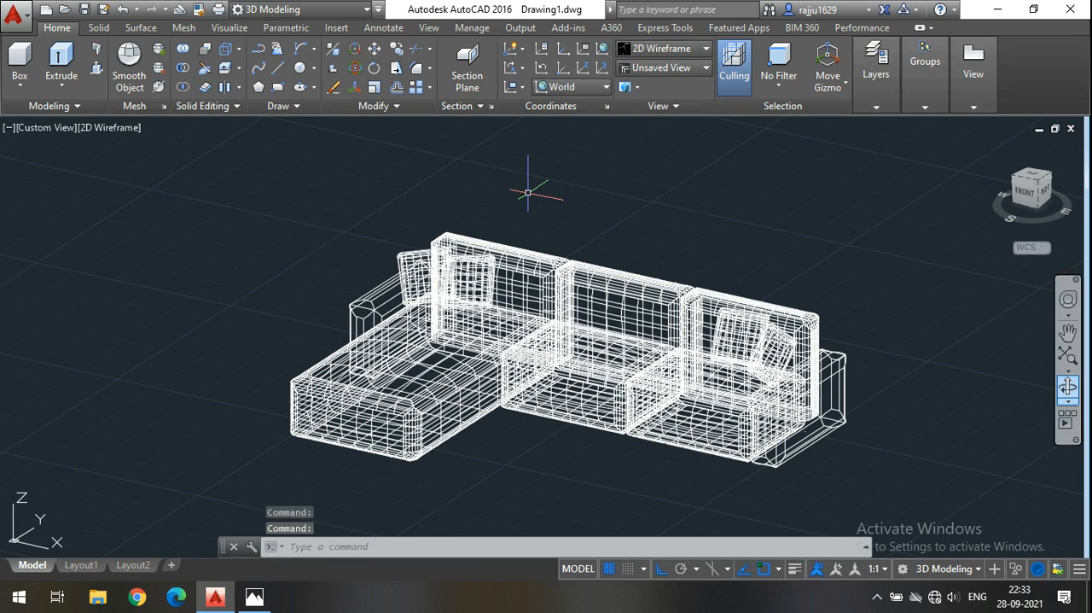
{"action": "left_click", "coordinate": [19, 58]}
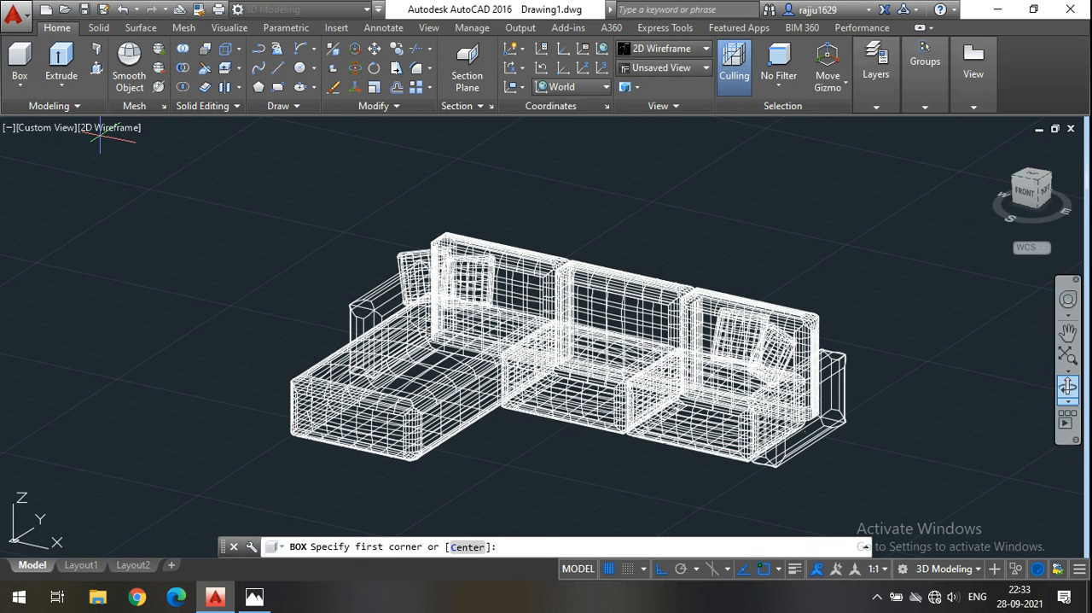
{"action": "scroll", "coordinate": [251, 239], "scroll_direction": "down", "scroll_amount": 4}
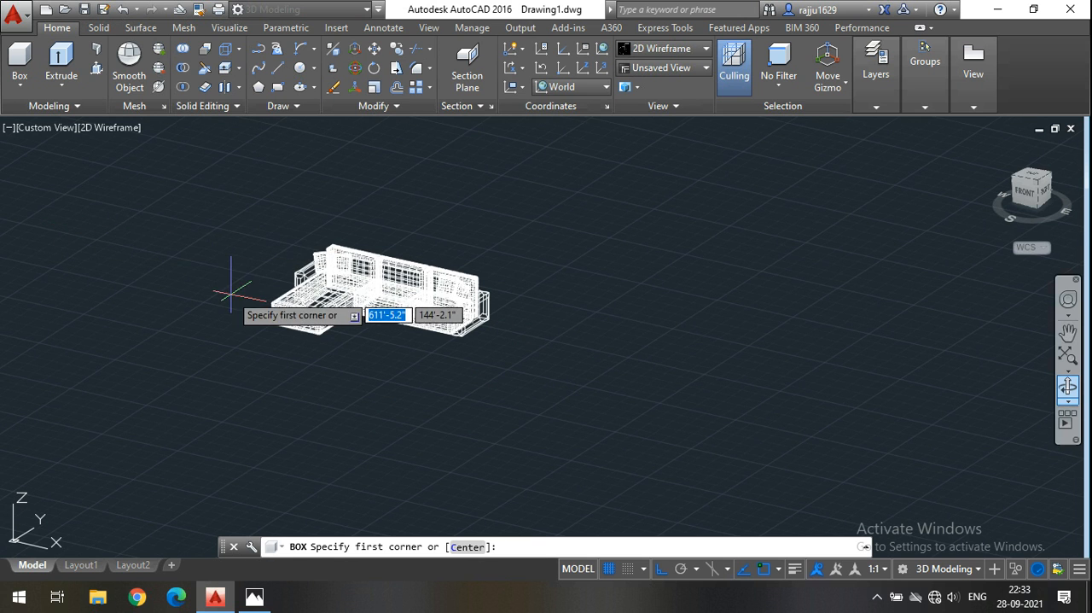
{"action": "scroll", "coordinate": [239, 256], "scroll_direction": "up", "scroll_amount": 2}
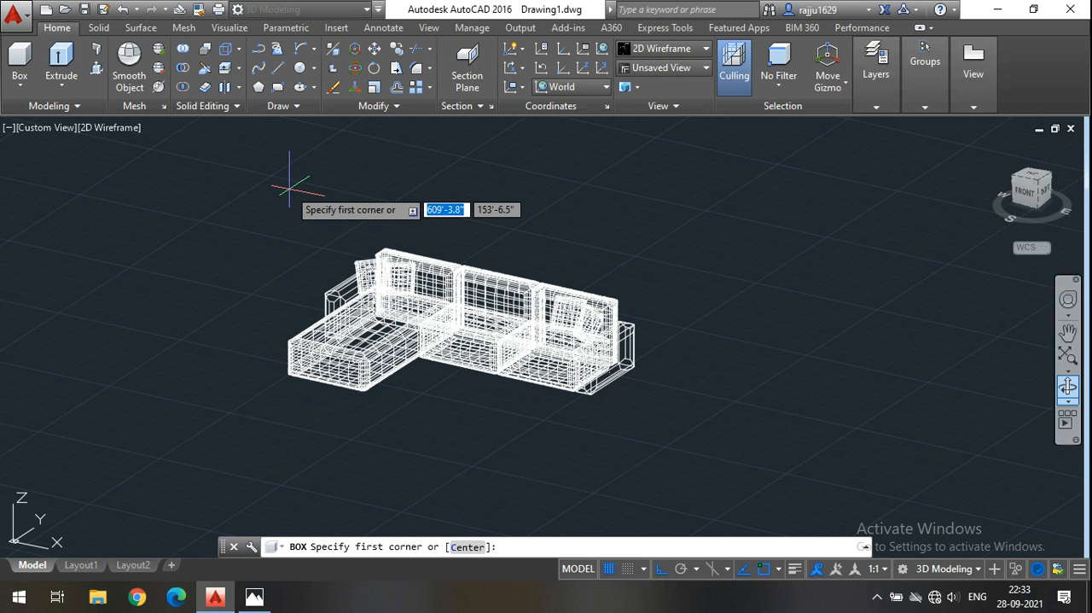
{"action": "key", "text": "Escape"}
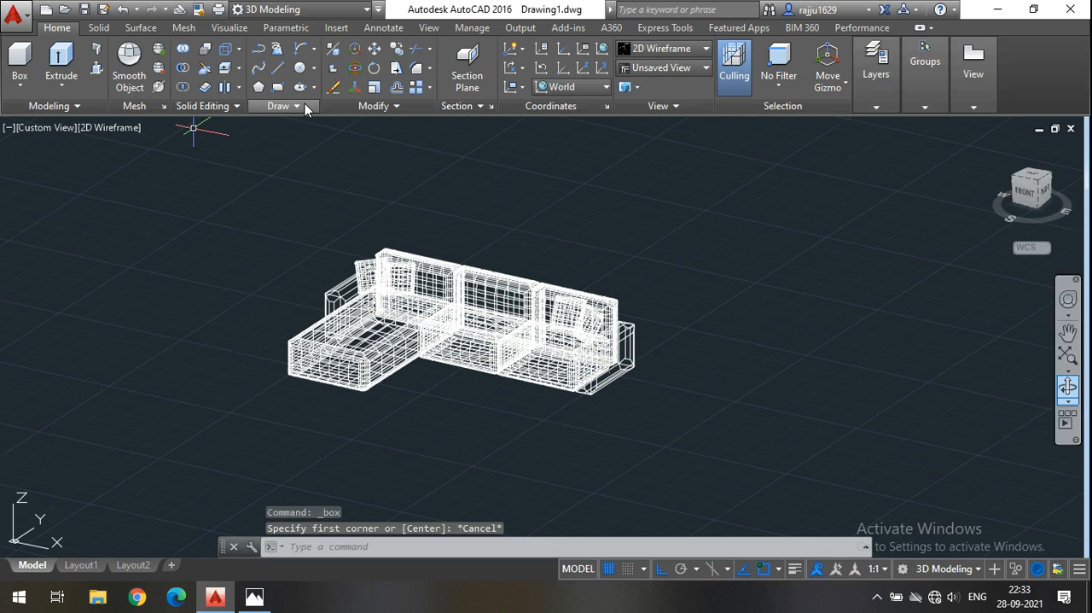
Draw a closed square polyline with 25' sides on the ground plane in the empty area beside the sofa set.
{"action": "left_click", "coordinate": [259, 51]}
{"action": "scroll", "coordinate": [162, 179], "scroll_direction": "down", "scroll_amount": 2}
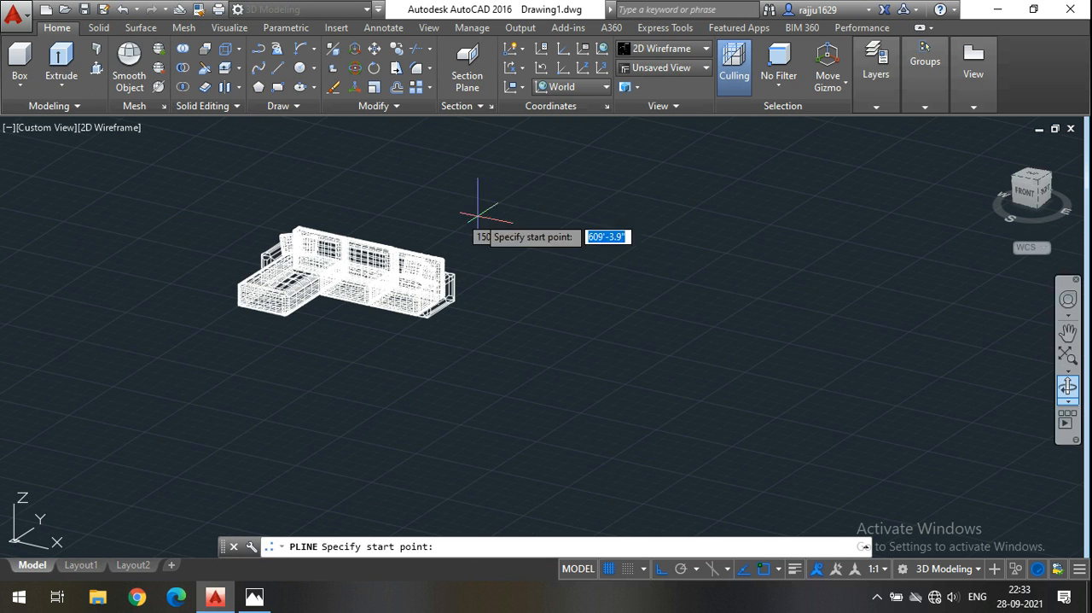
{"action": "middle_click_drag", "start_coordinate": [630, 251], "coordinate": [560, 264]}
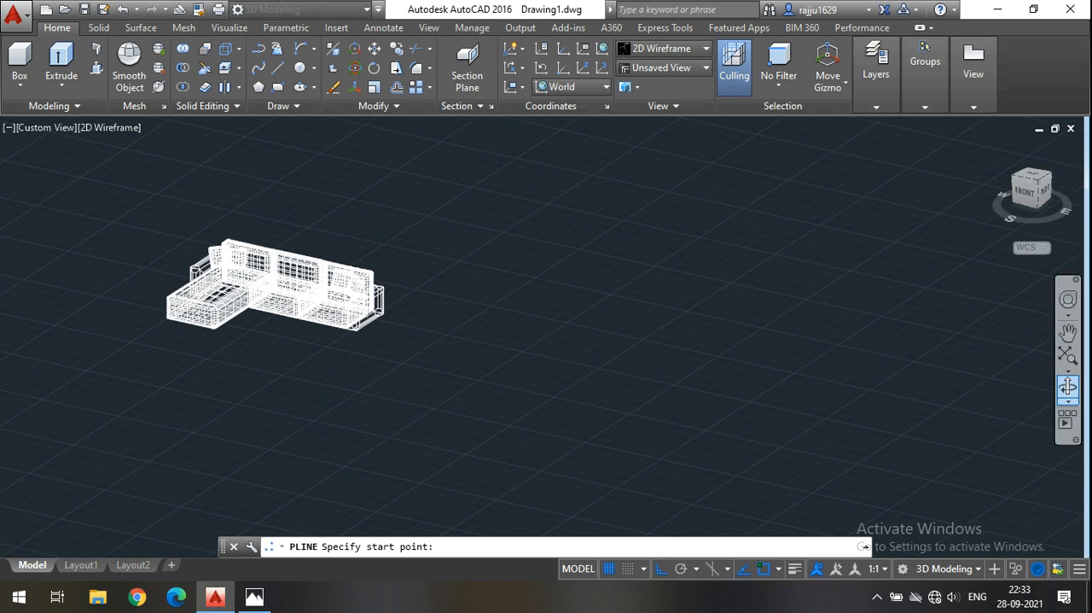
{"action": "left_click", "coordinate": [639, 247]}
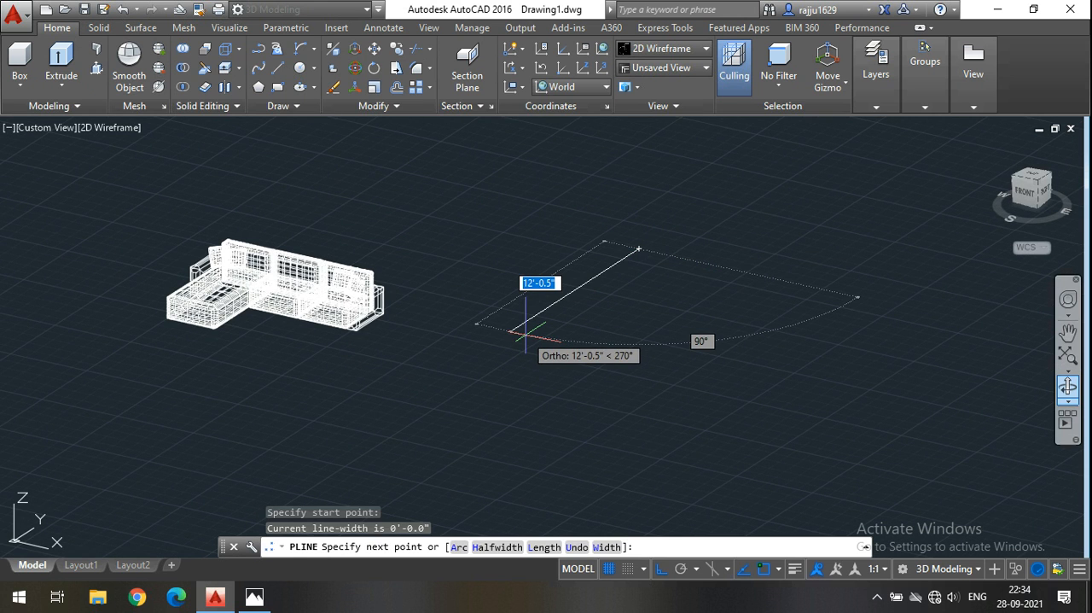
{"action": "type", "text": "25"}
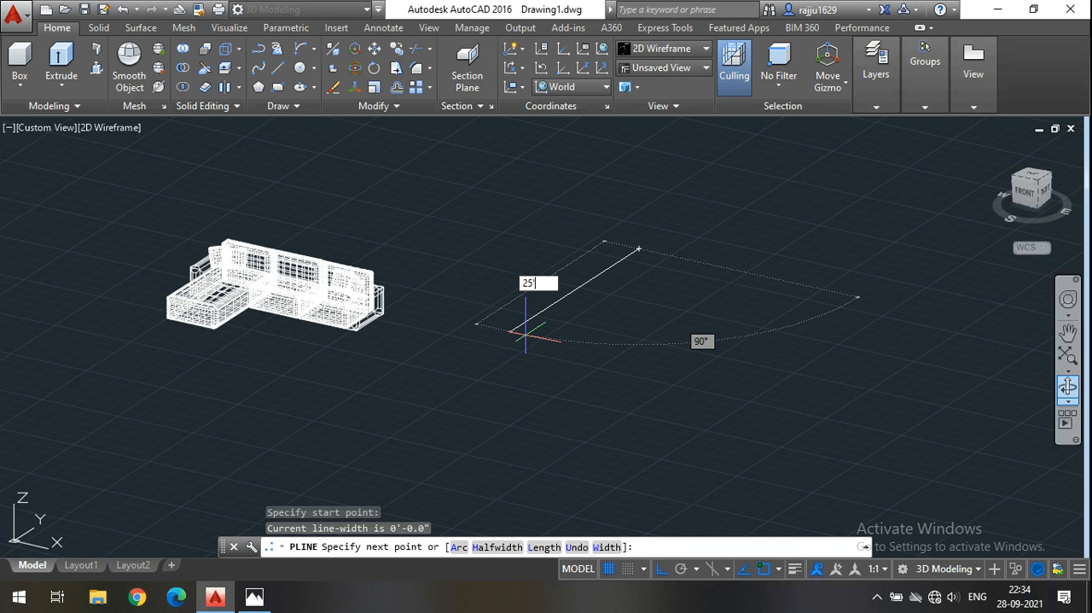
{"action": "key", "text": "Return"}
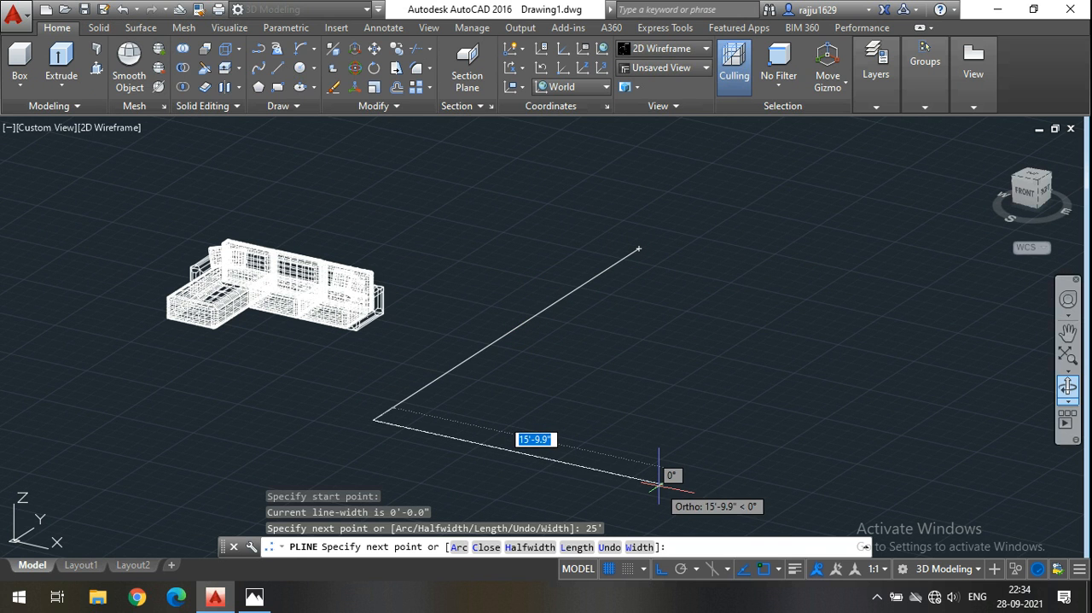
{"action": "type", "text": "25"}
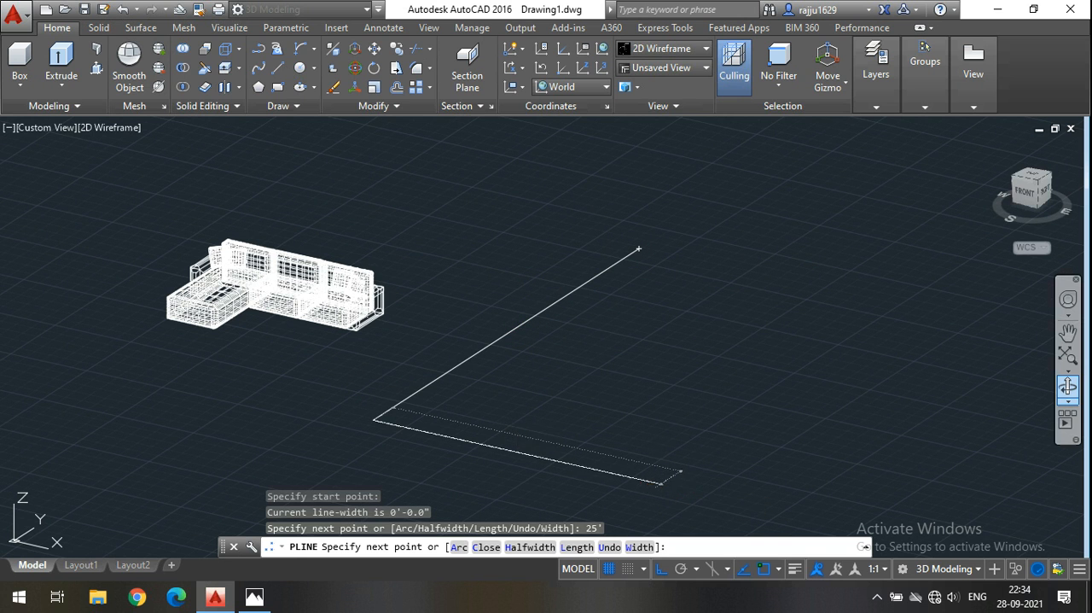
{"action": "key", "text": "Return"}
{"action": "type", "text": "25"}
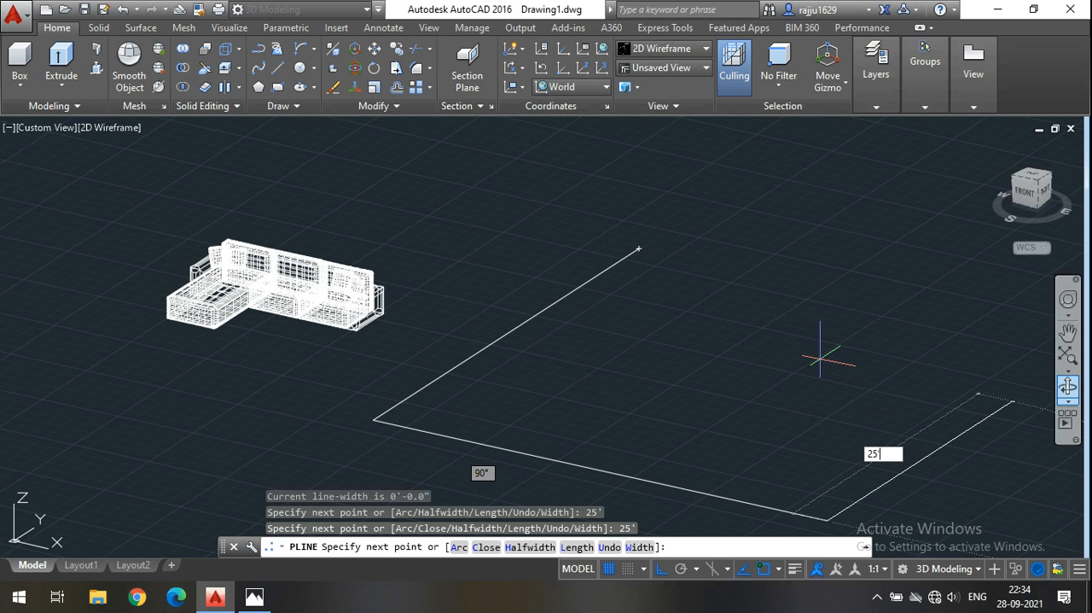
{"action": "key", "text": "Return"}
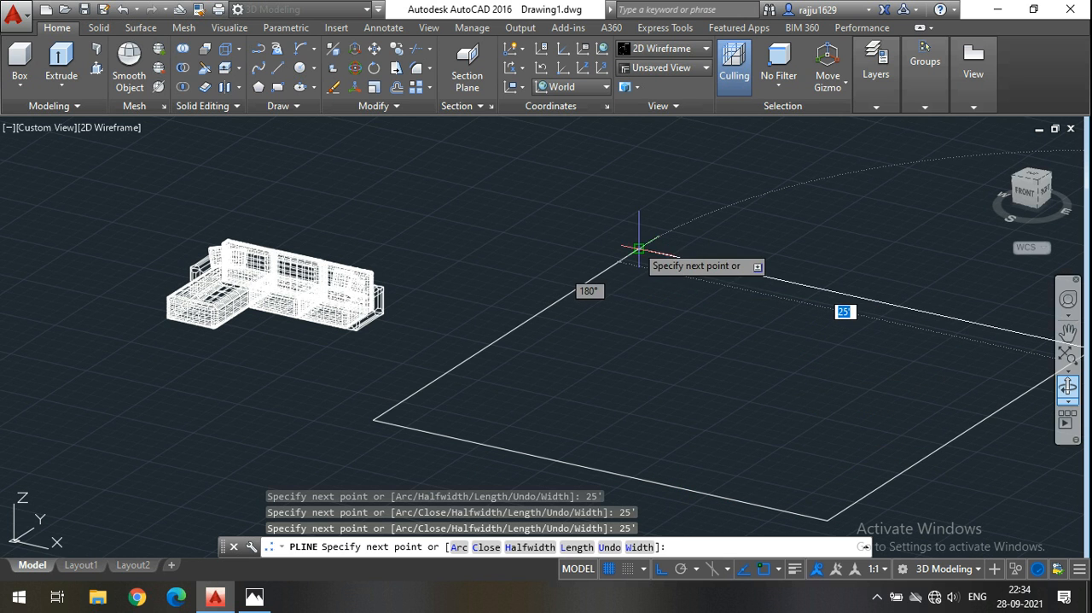
{"action": "left_click", "coordinate": [636, 247]}
{"action": "key", "text": "Return"}
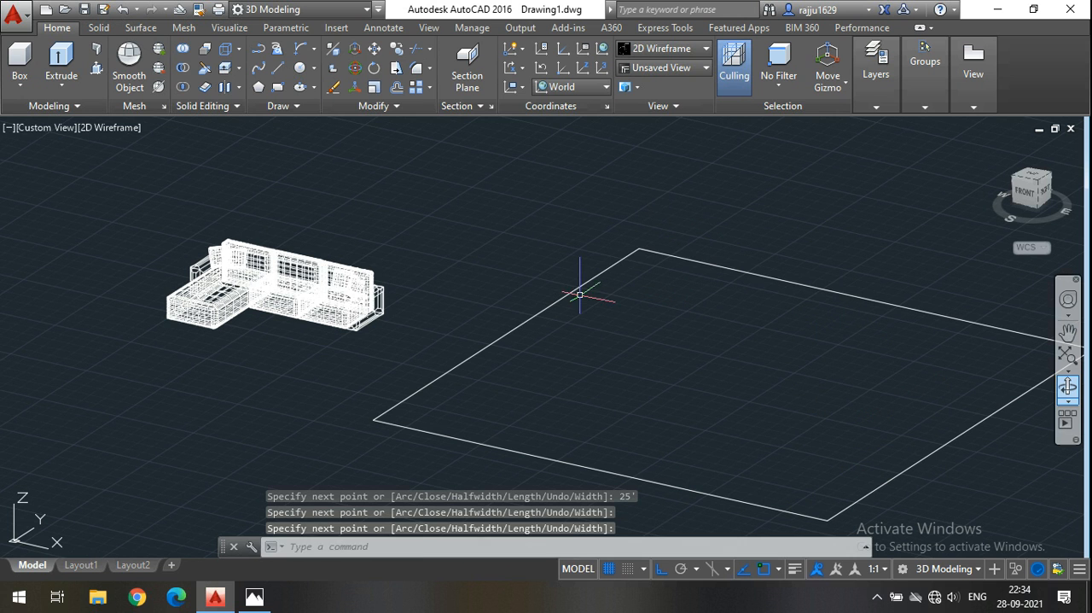
Extrude the 25' square polyline by 2" to make a thin solid floor slab.
{"action": "left_click", "coordinate": [578, 298]}
{"action": "left_click", "coordinate": [511, 250]}
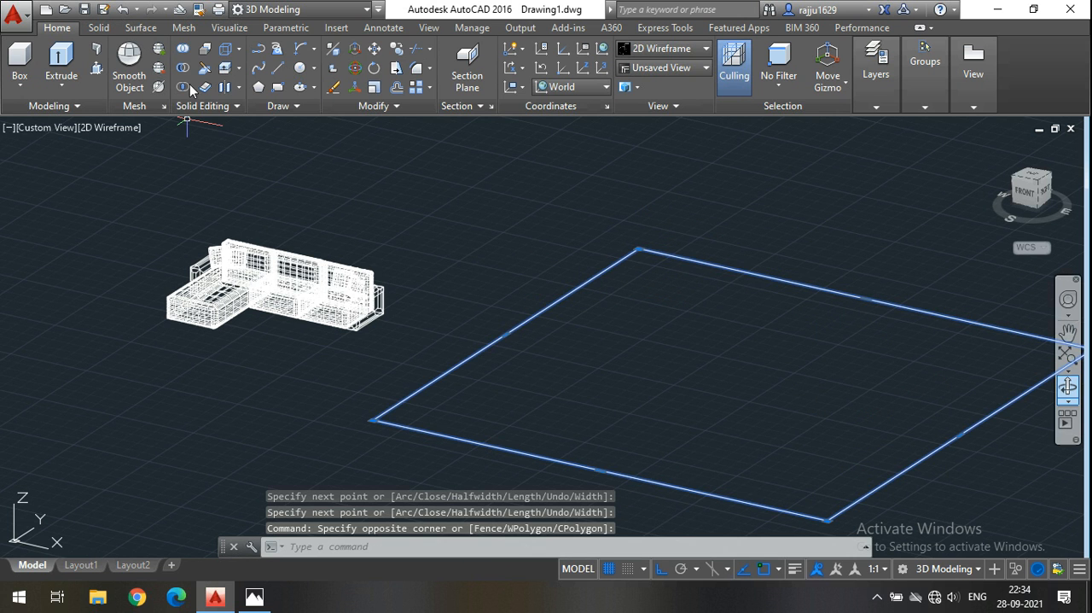
{"action": "left_click", "coordinate": [62, 61]}
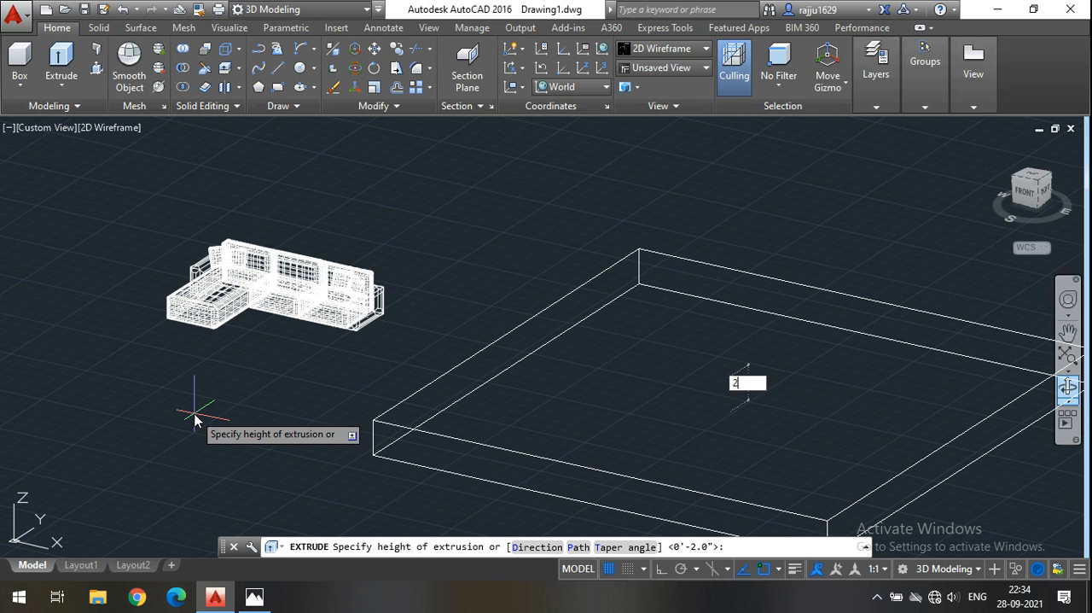
{"action": "key", "text": "Return"}
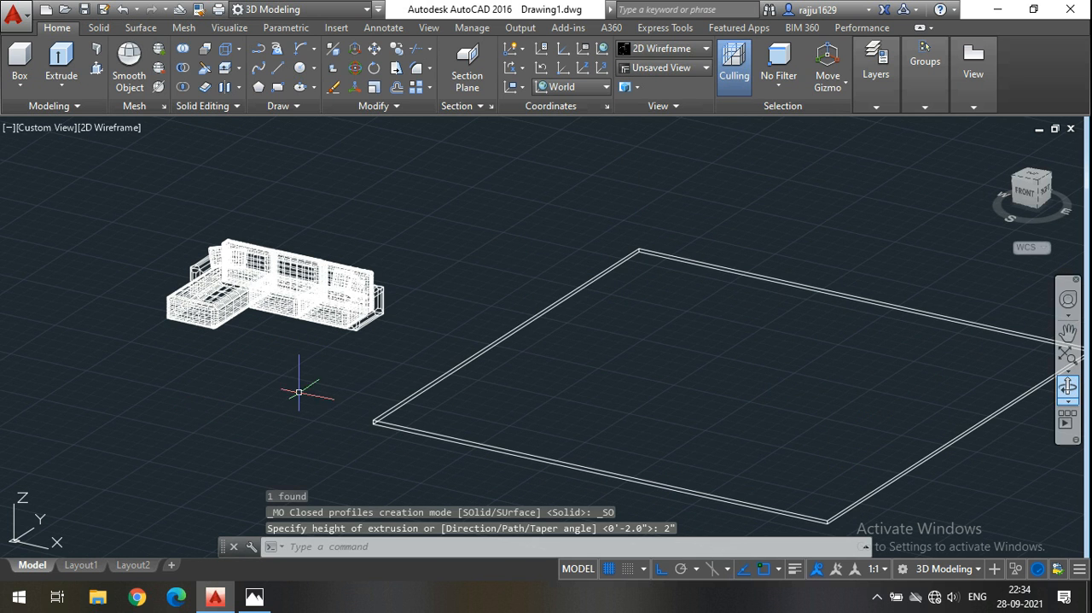
Select all parts of the sofa set, including the cushions, and combine them into one group.
{"action": "middle_click_drag", "start_coordinate": [357, 342], "coordinate": [344, 349]}
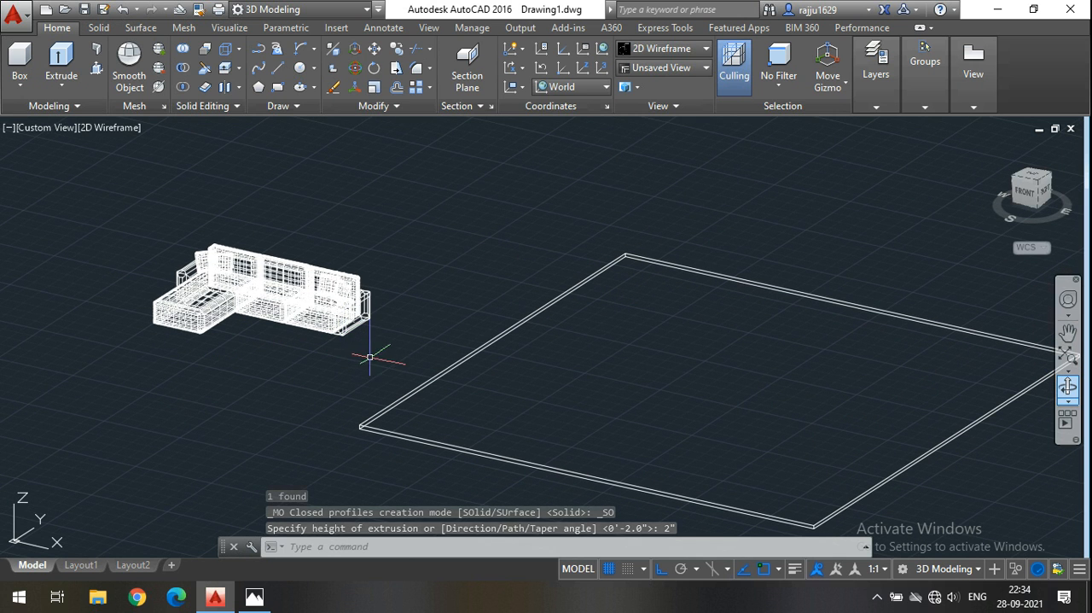
{"action": "left_click", "coordinate": [367, 357]}
{"action": "left_click", "coordinate": [96, 201]}
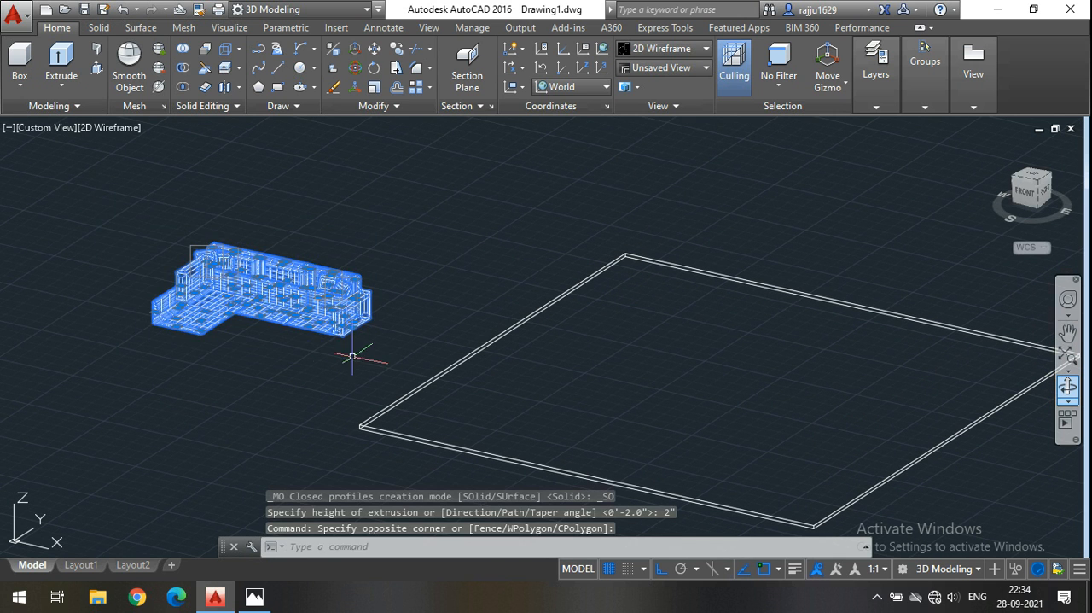
{"action": "left_click", "coordinate": [390, 365]}
{"action": "left_click", "coordinate": [50, 162]}
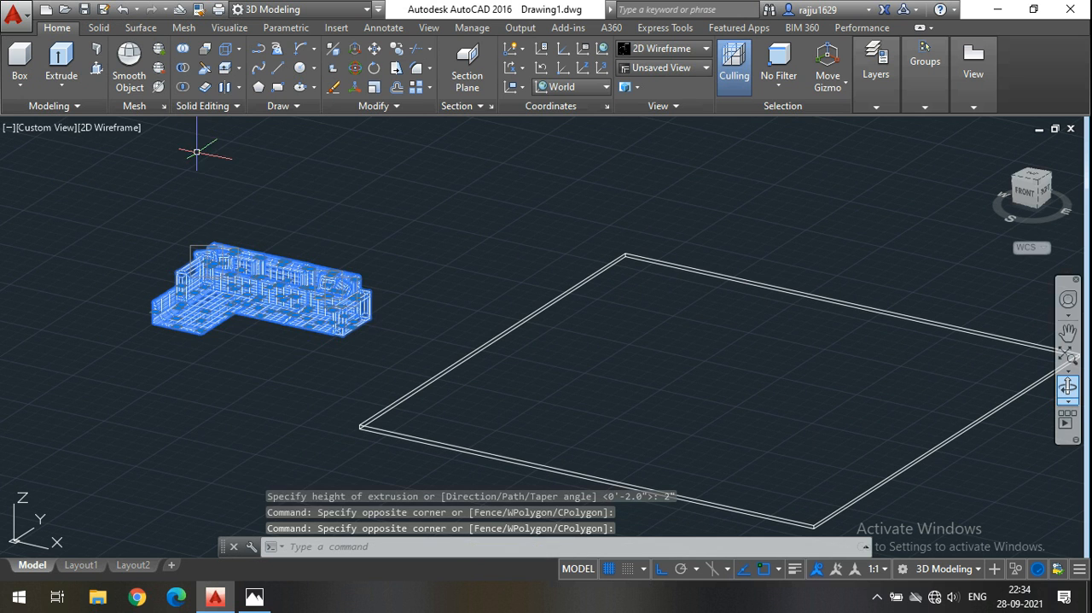
{"action": "right_click", "coordinate": [196, 151]}
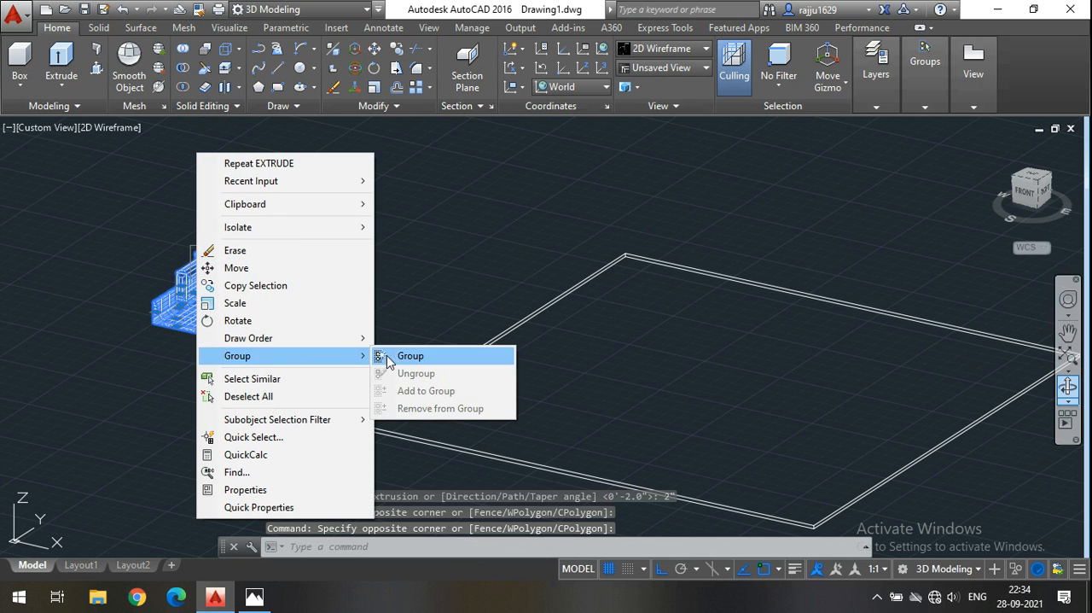
{"action": "left_click", "coordinate": [385, 356]}
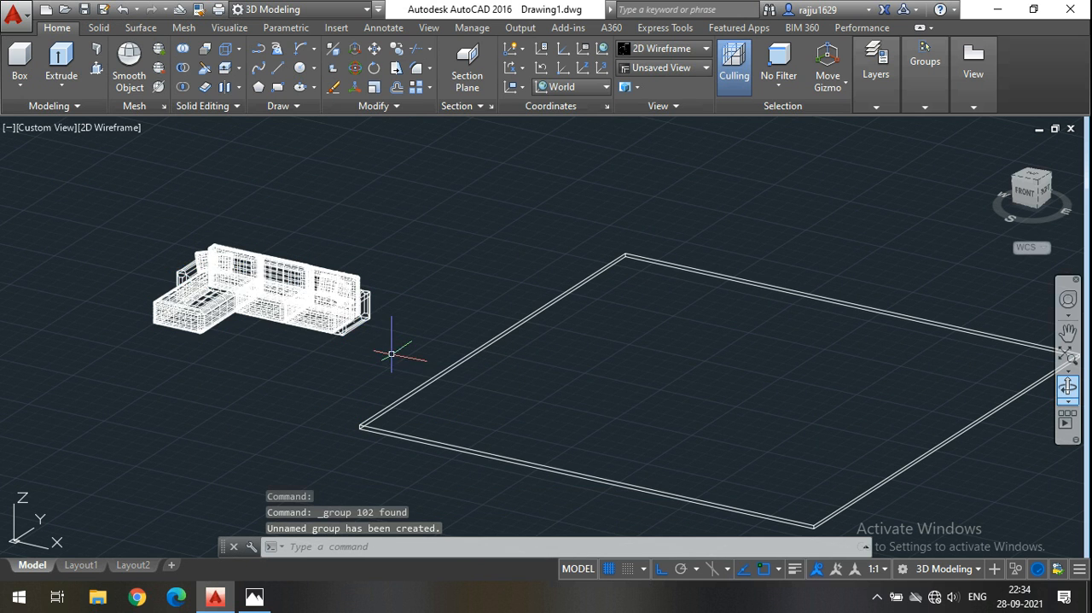
Check the grouped sofa set and the slab in the Realistic visual style, and return to 2D Wireframe.
{"action": "left_click", "coordinate": [632, 53]}
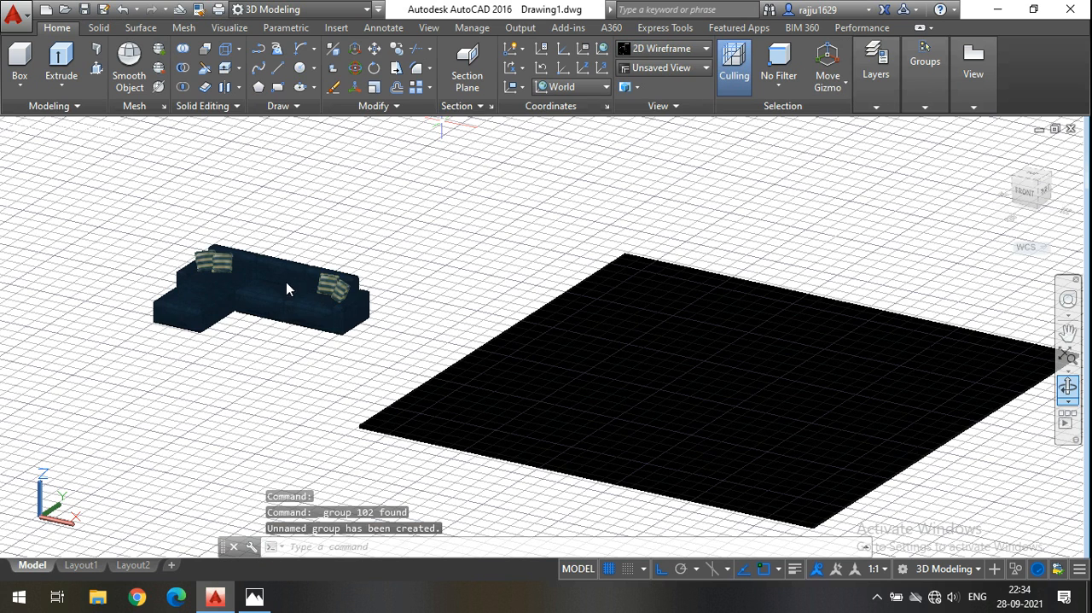
{"action": "scroll", "coordinate": [287, 312], "scroll_direction": "up", "scroll_amount": 2}
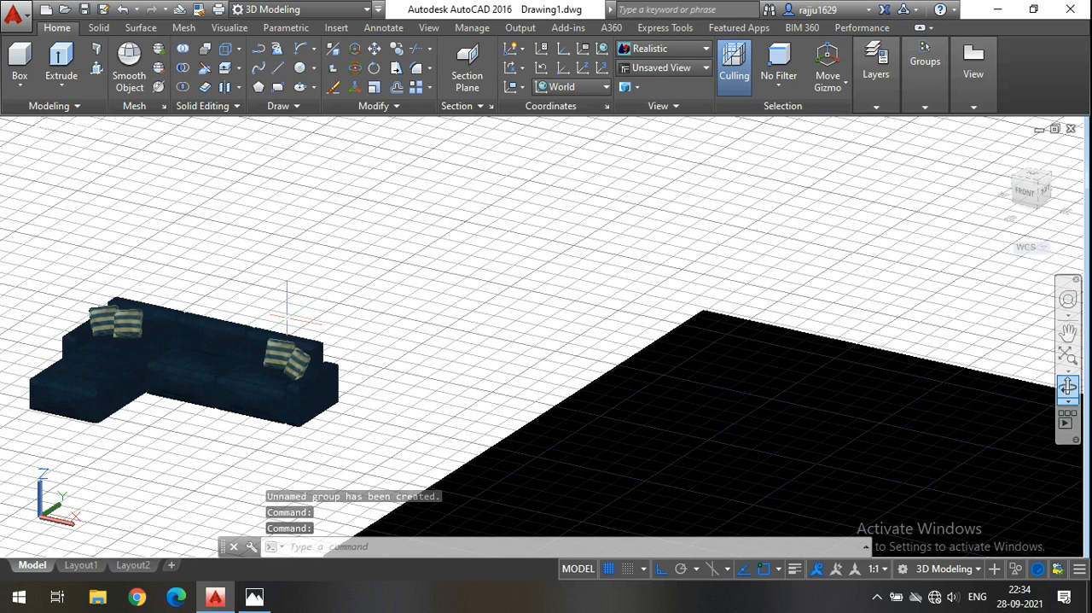
{"action": "left_click", "coordinate": [182, 354]}
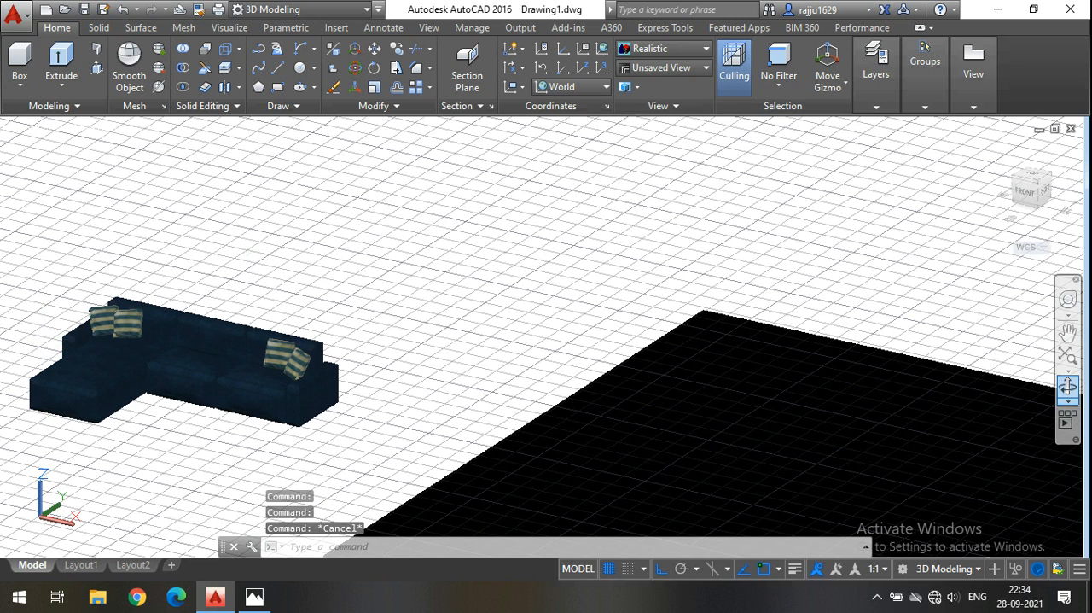
{"action": "middle_click_drag", "start_coordinate": [233, 263], "coordinate": [233, 263], "text": "shift"}
{"action": "middle_click_drag", "start_coordinate": [313, 251], "coordinate": [313, 247]}
{"action": "left_click", "coordinate": [650, 54]}
{"action": "left_click", "coordinate": [651, 83]}
{"action": "scroll", "coordinate": [507, 202], "scroll_direction": "down", "scroll_amount": 5}
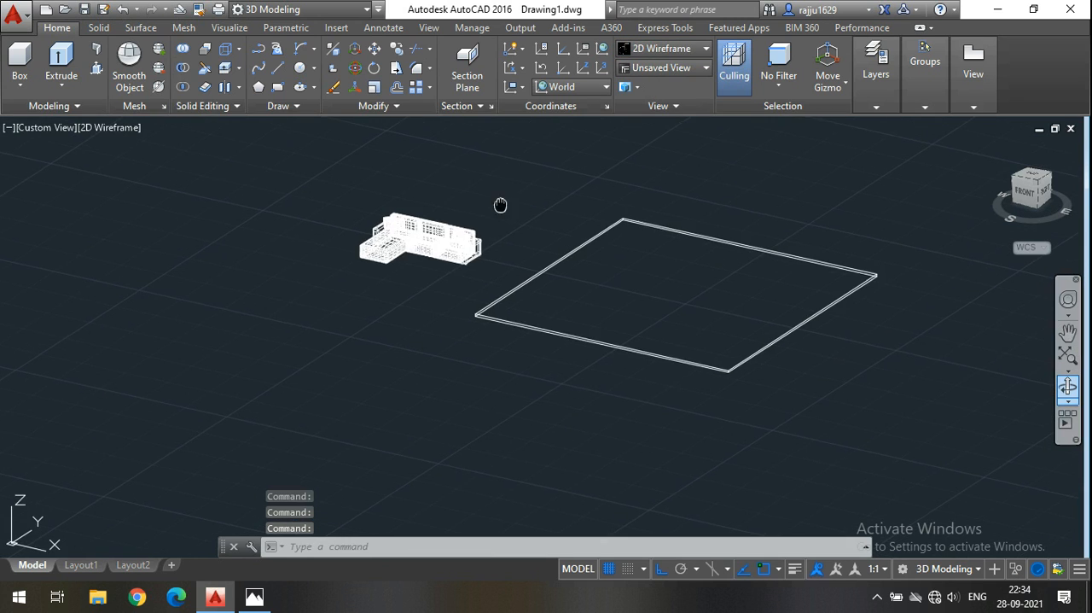
Move the grouped sofa set from its place beside the square slab onto the middle of the slab.
{"action": "left_click", "coordinate": [445, 258]}
{"action": "left_click", "coordinate": [257, 245]}
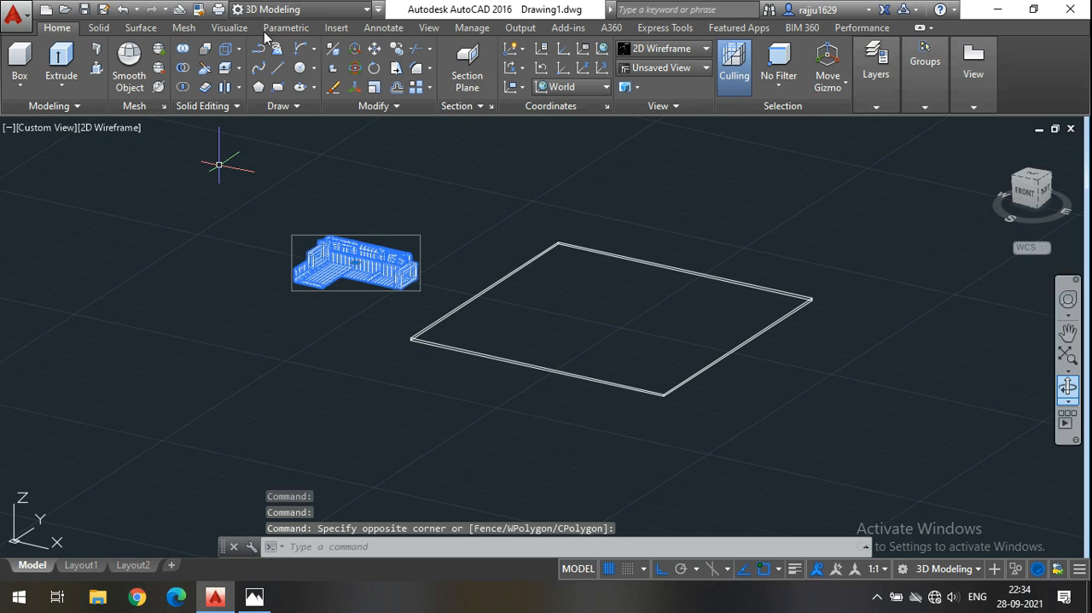
{"action": "left_click", "coordinate": [372, 51]}
{"action": "left_click", "coordinate": [413, 193]}
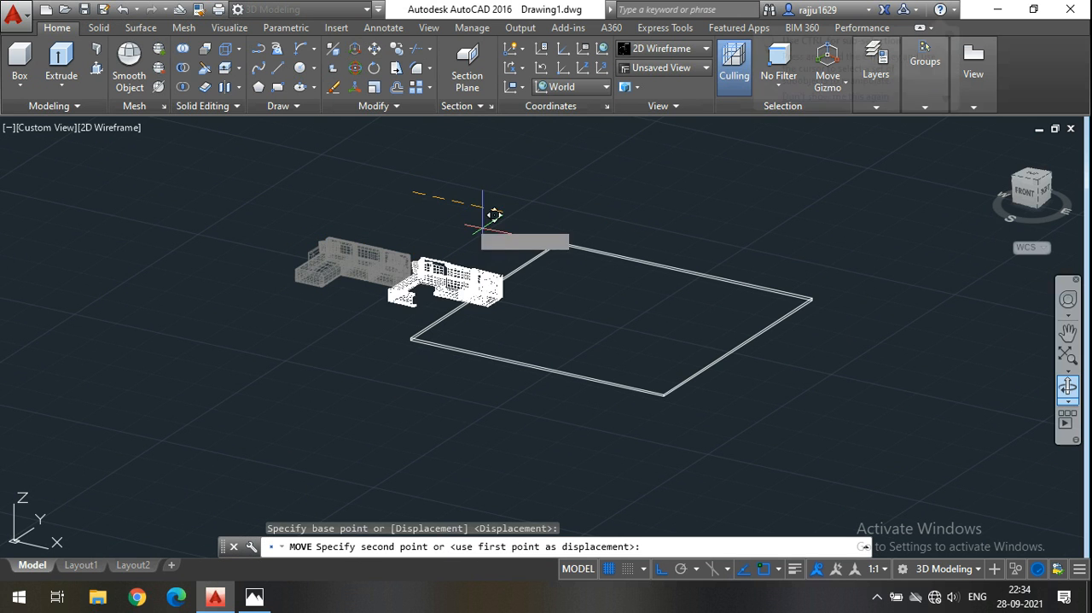
{"action": "left_click", "coordinate": [585, 264]}
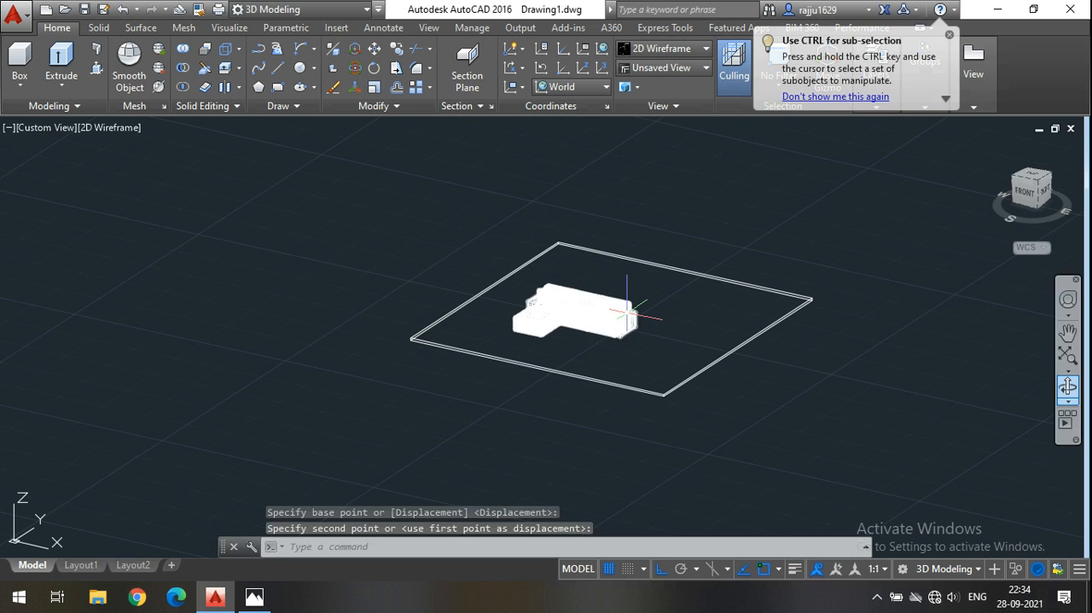
Move the sofa set about 8'-6" along the Y axis, towards the slab edge behind its backrest.
{"action": "scroll", "coordinate": [694, 344], "scroll_direction": "up", "scroll_amount": 4}
{"action": "left_click", "coordinate": [719, 384]}
{"action": "left_click", "coordinate": [402, 268]}
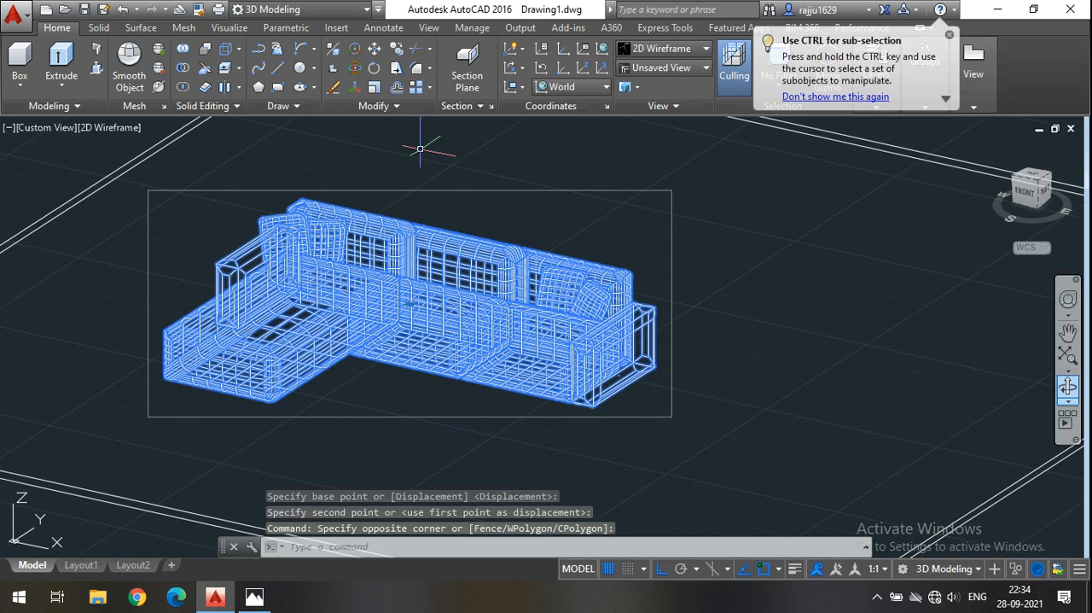
{"action": "scroll", "coordinate": [400, 260], "scroll_direction": "down", "scroll_amount": 2}
{"action": "left_click", "coordinate": [373, 51]}
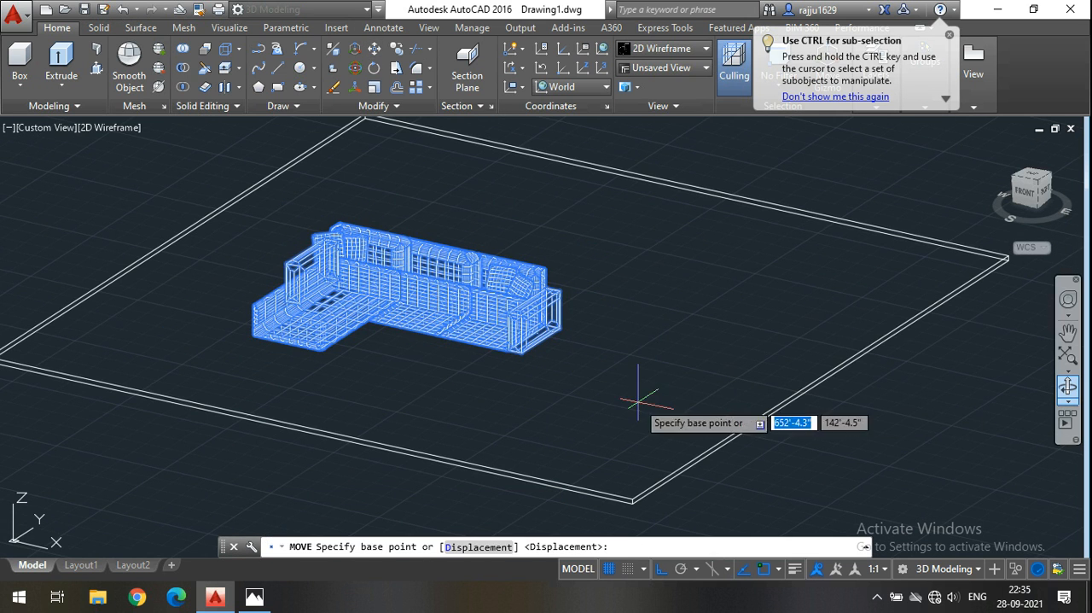
{"action": "left_click", "coordinate": [702, 406]}
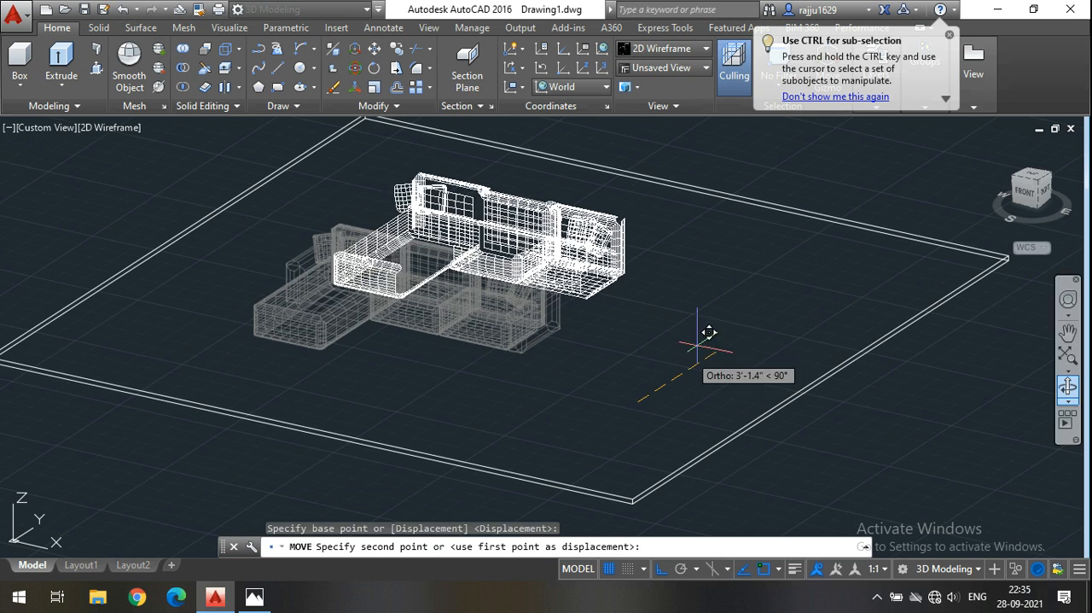
{"action": "left_click", "coordinate": [755, 312]}
Move the sofa set along the negative X axis, towards the slab edge on its chaise side.
{"action": "left_click", "coordinate": [576, 282]}
{"action": "left_click", "coordinate": [402, 211]}
{"action": "left_click", "coordinate": [374, 52]}
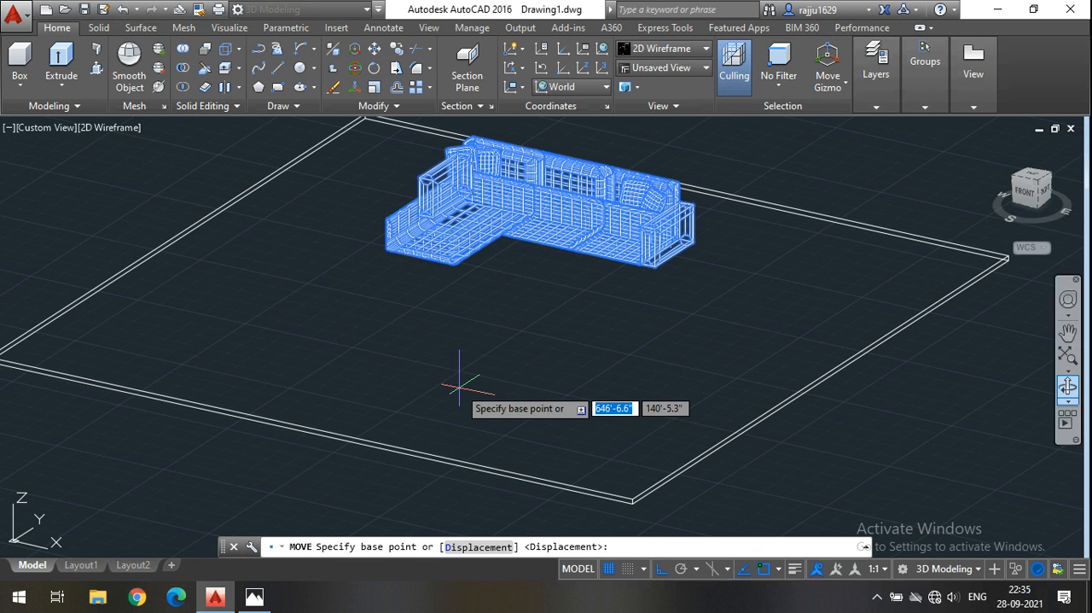
{"action": "left_click", "coordinate": [464, 375]}
{"action": "left_click", "coordinate": [378, 332]}
{"action": "middle_click_drag", "start_coordinate": [434, 361], "coordinate": [468, 437]}
{"action": "mouse_move", "coordinate": [464, 378]}
{"action": "middle_mouse_down"}
{"action": "mouse_move", "coordinate": [454, 379]}
{"action": "mouse_move", "coordinate": [468, 355]}
{"action": "middle_mouse_up"}
{"action": "scroll", "coordinate": [412, 356], "scroll_direction": "down", "scroll_amount": 2}
In Top view, move the sofa set slightly further along the Y axis, closer to the slab's rear edge.
{"action": "left_click", "coordinate": [1065, 390]}
{"action": "left_click_drag", "start_coordinate": [635, 402], "coordinate": [576, 407]}
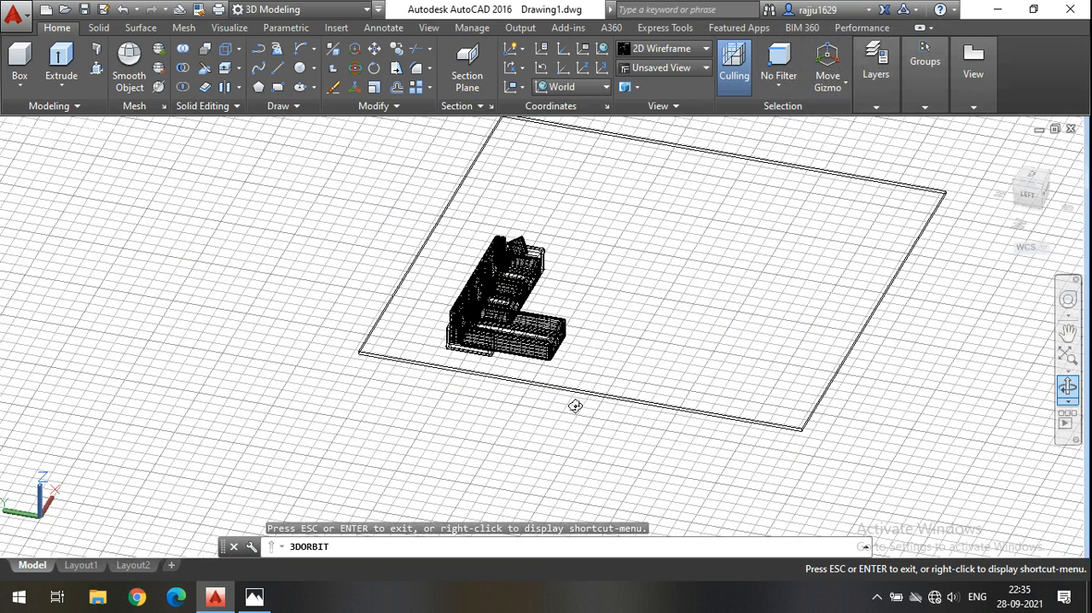
{"action": "key", "text": "Escape"}
{"action": "scroll", "coordinate": [505, 371], "scroll_direction": "up", "scroll_amount": 5}
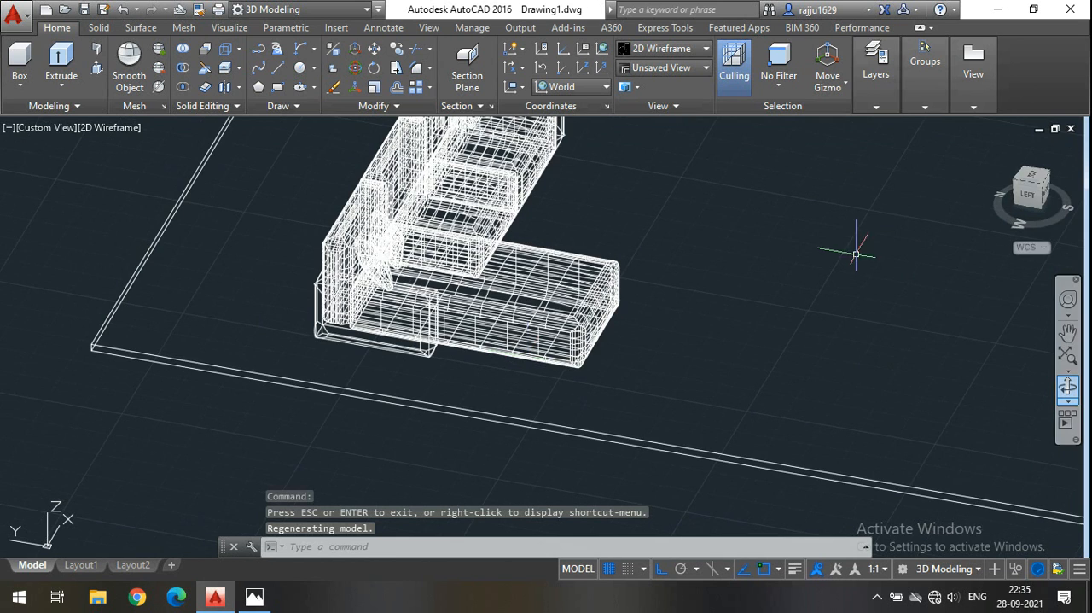
{"action": "left_click", "coordinate": [1038, 181]}
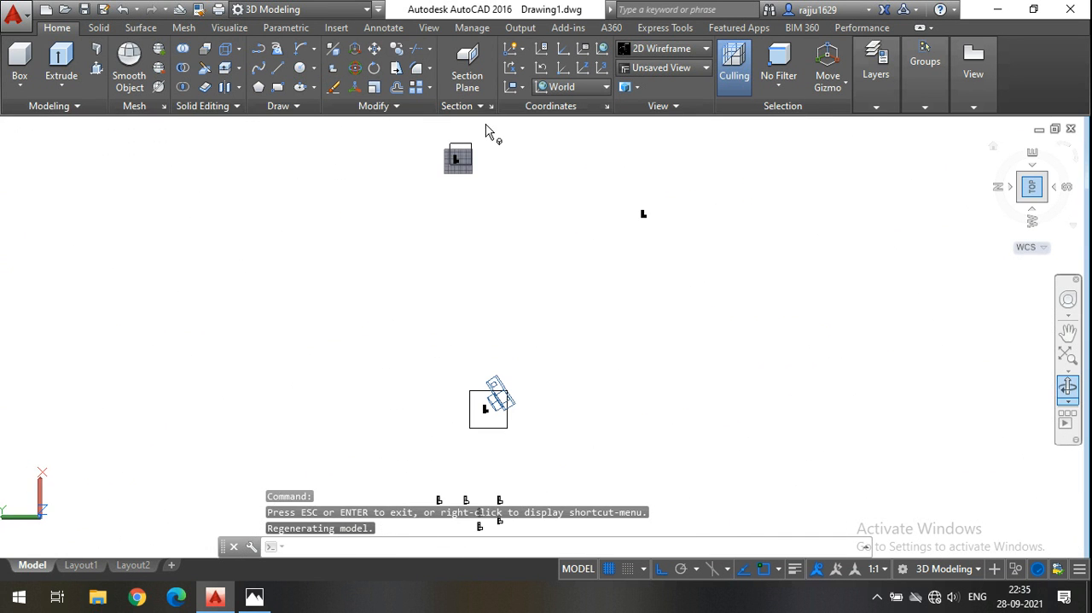
{"action": "scroll", "coordinate": [462, 160], "scroll_direction": "up", "scroll_amount": 5}
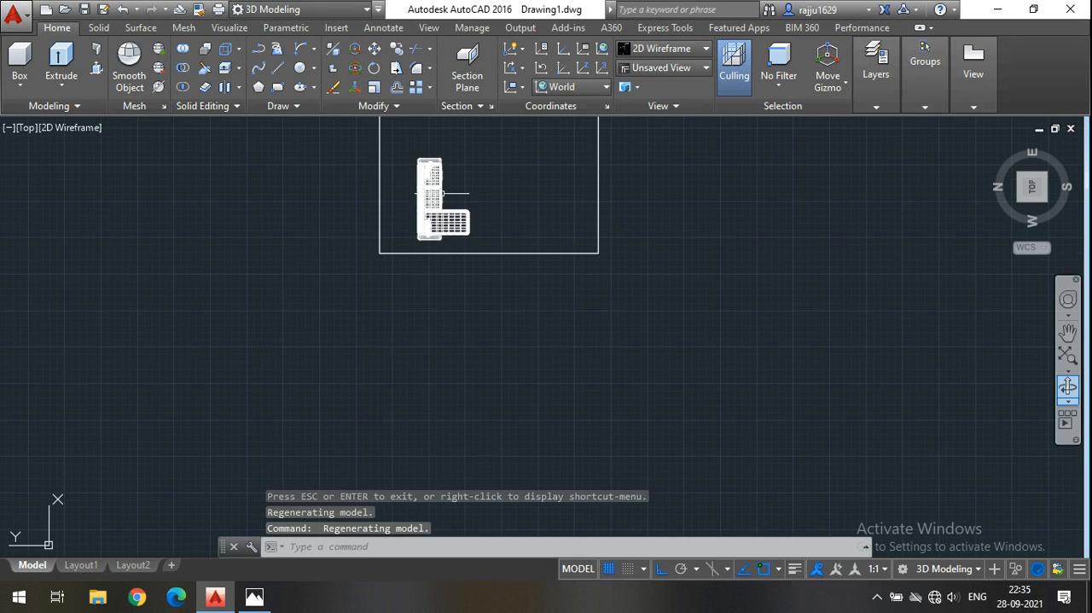
{"action": "left_click", "coordinate": [596, 286]}
{"action": "left_click", "coordinate": [320, 119]}
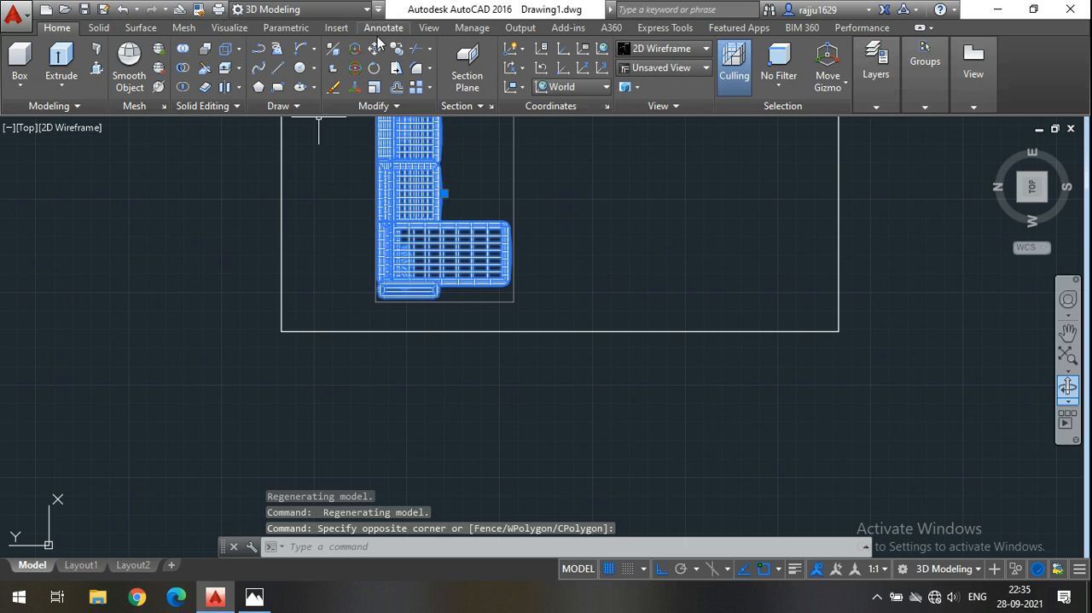
{"action": "left_click", "coordinate": [374, 49]}
{"action": "left_click", "coordinate": [696, 249]}
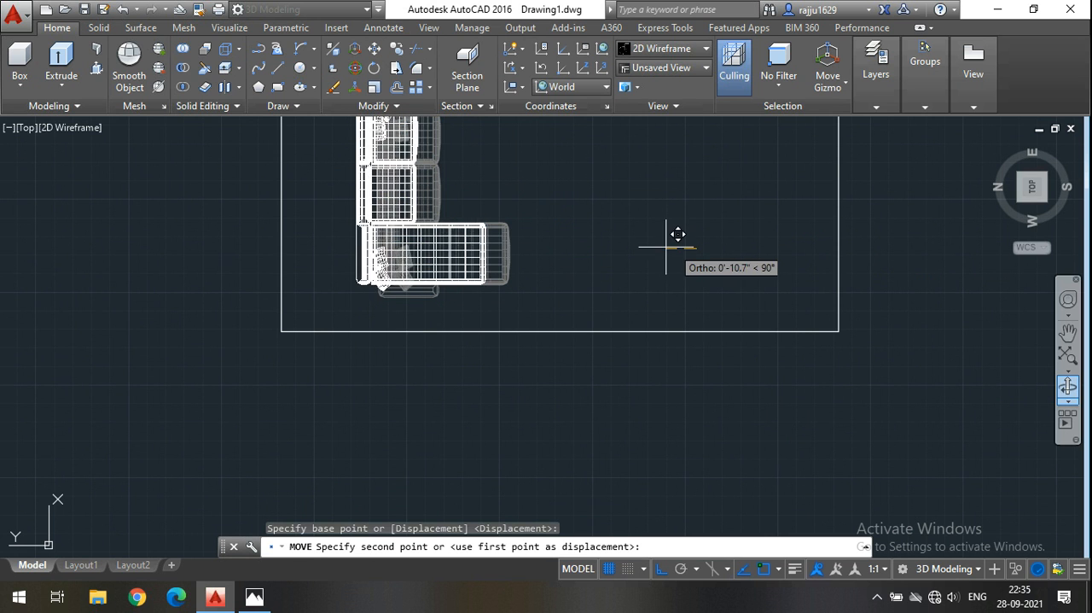
{"action": "left_click", "coordinate": [646, 237]}
{"action": "middle_click_drag", "start_coordinate": [645, 237], "coordinate": [712, 358]}
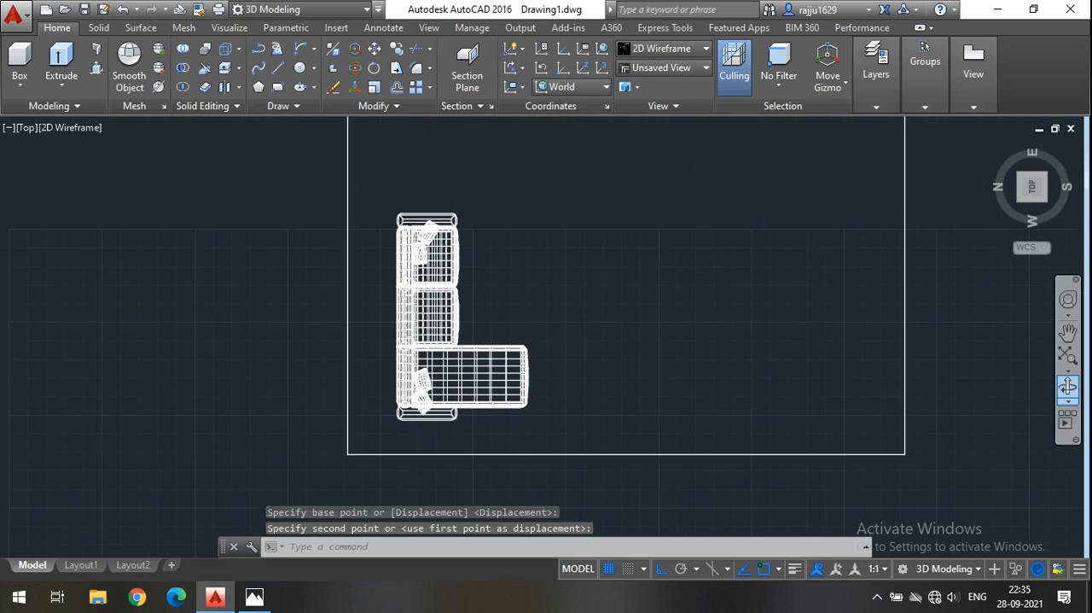
Move the sofa set about 7' along the positive X axis, centring it roughly along the slab's rear edge.
{"action": "scroll", "coordinate": [665, 330], "scroll_direction": "down", "scroll_amount": 3}
{"action": "middle_click_drag", "start_coordinate": [641, 331], "coordinate": [600, 321]}
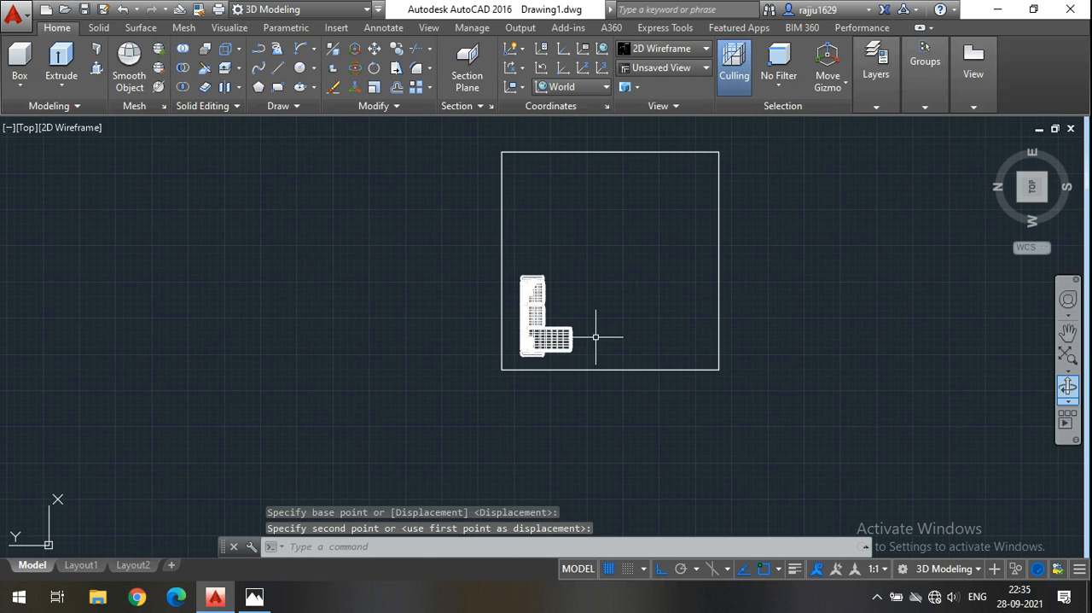
{"action": "left_click", "coordinate": [603, 340]}
{"action": "left_click", "coordinate": [557, 305]}
{"action": "left_click", "coordinate": [376, 50]}
{"action": "left_click", "coordinate": [692, 329]}
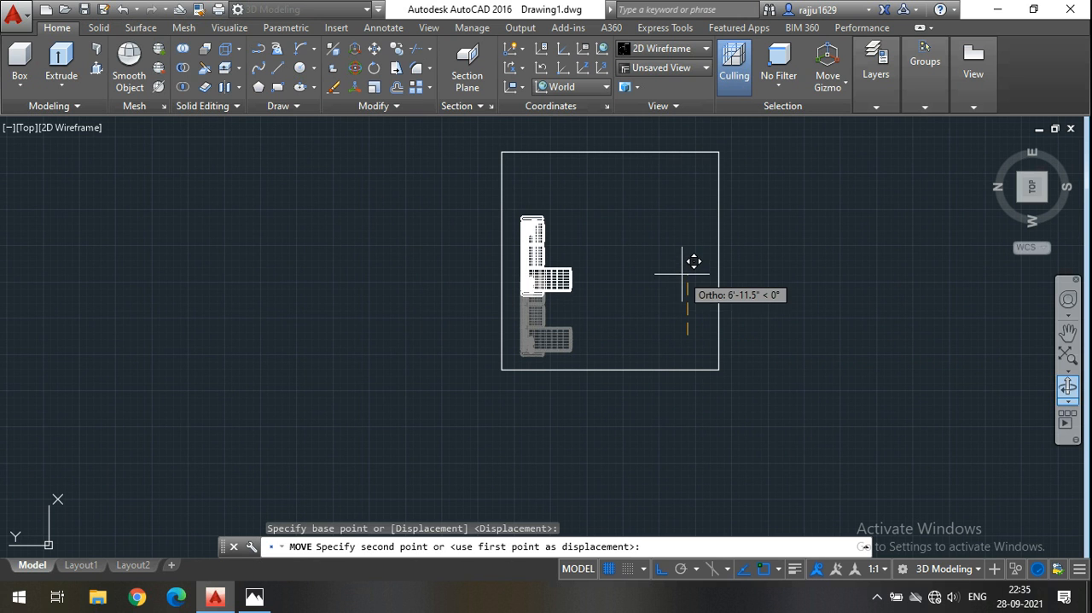
{"action": "left_click", "coordinate": [682, 275]}
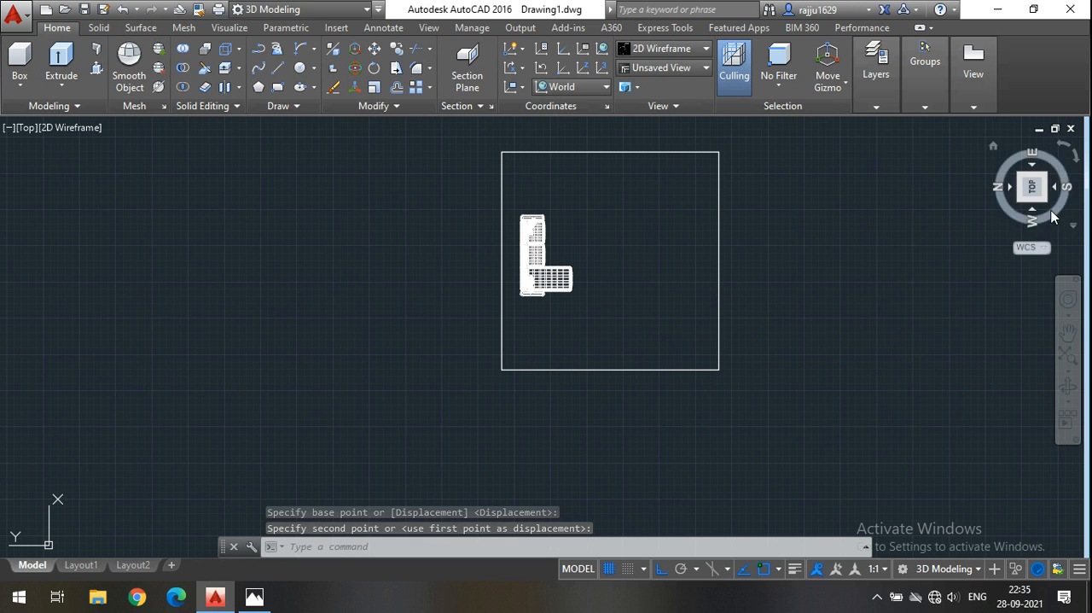
Start a box at the slab's rear top corner and set its length along the whole 25' edge behind the sofa.
{"action": "middle_click_drag", "start_coordinate": [925, 410], "coordinate": [880, 295], "text": "shift"}
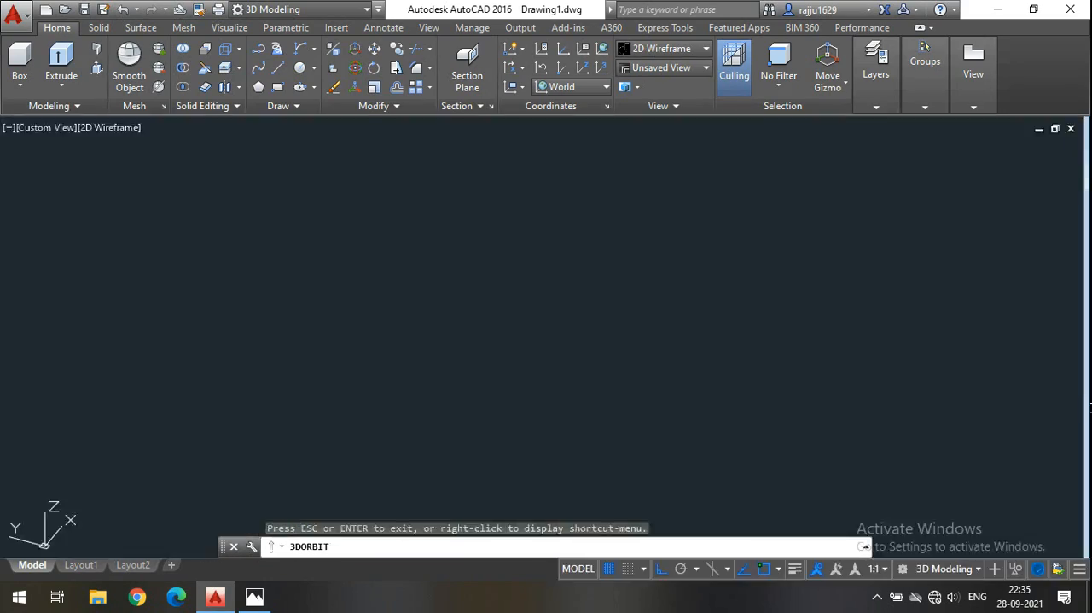
{"action": "left_click", "coordinate": [7, 68]}
{"action": "scroll", "coordinate": [529, 192], "scroll_direction": "up", "scroll_amount": 4}
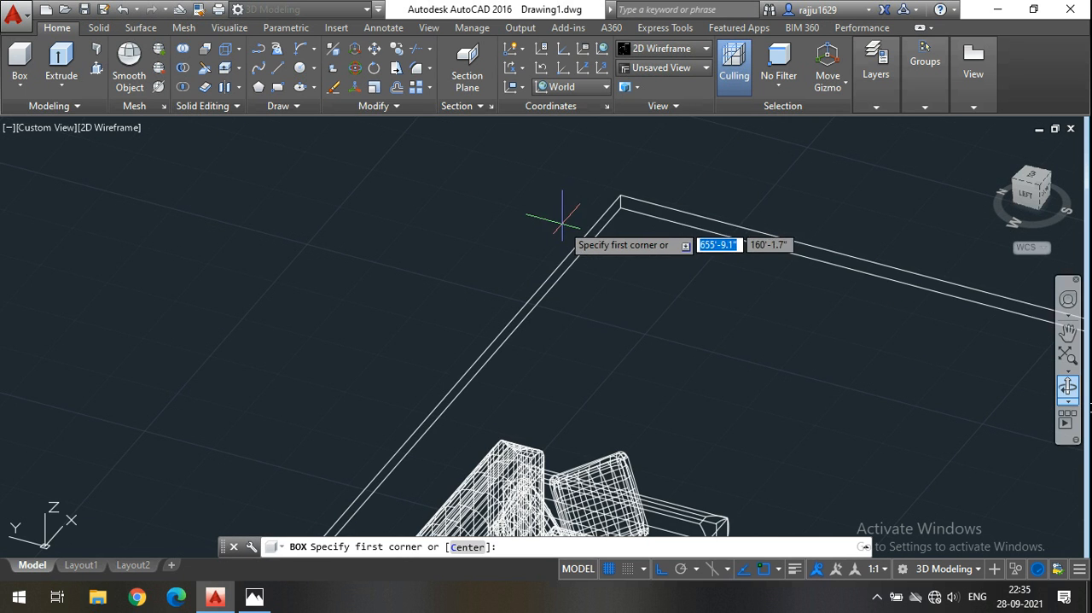
{"action": "left_click", "coordinate": [622, 195]}
{"action": "scroll", "coordinate": [621, 195], "scroll_direction": "down", "scroll_amount": 5}
{"action": "scroll", "coordinate": [429, 395], "scroll_direction": "up", "scroll_amount": 5}
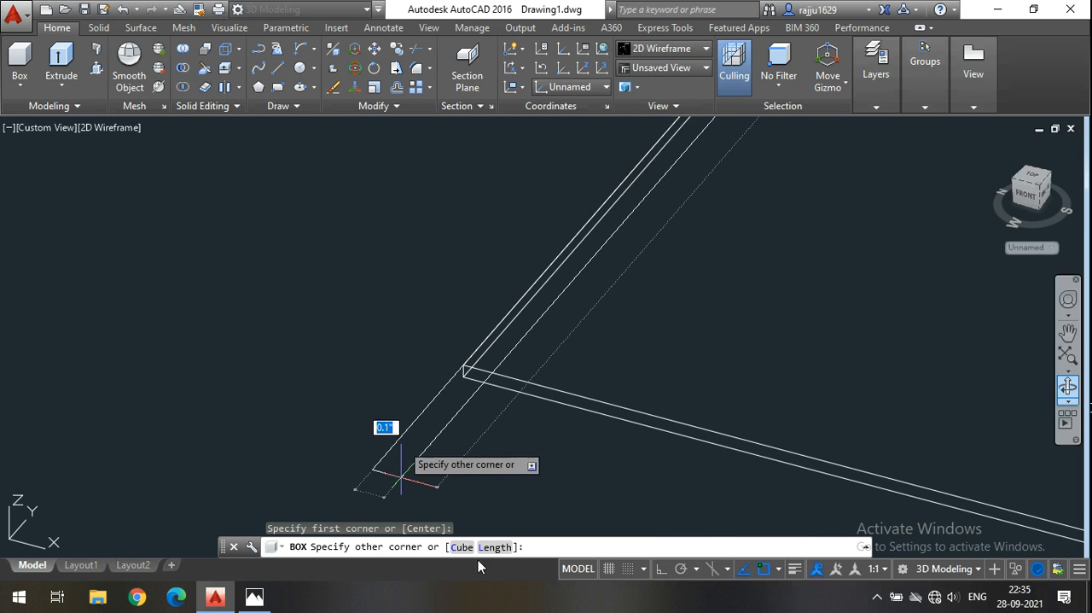
{"action": "type", "text": "L"}
{"action": "key", "text": "Return"}
{"action": "scroll", "coordinate": [465, 359], "scroll_direction": "up", "scroll_amount": 2}
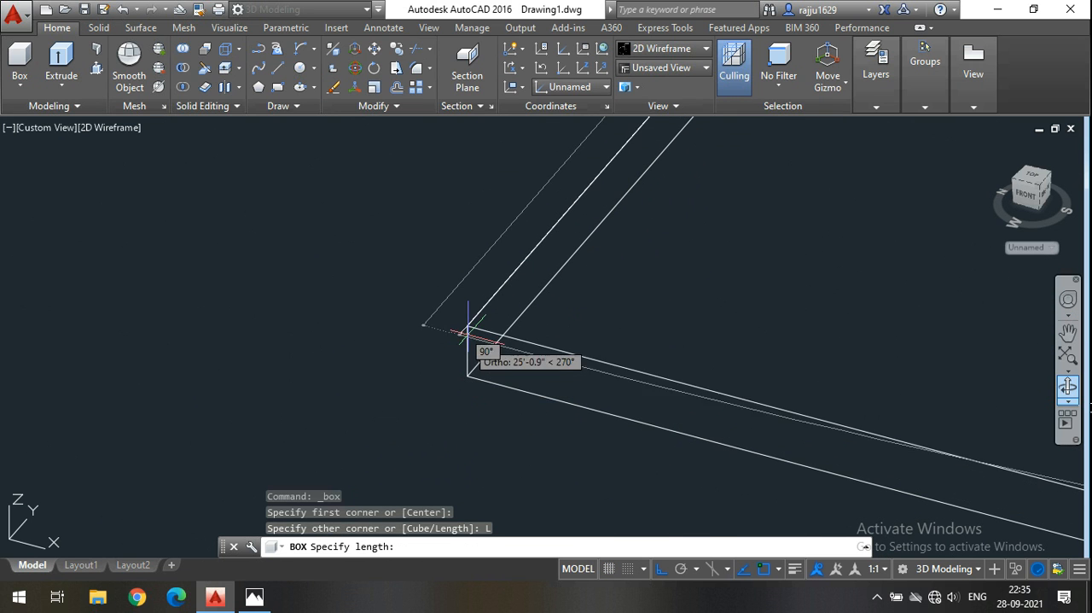
{"action": "left_click", "coordinate": [416, 332]}
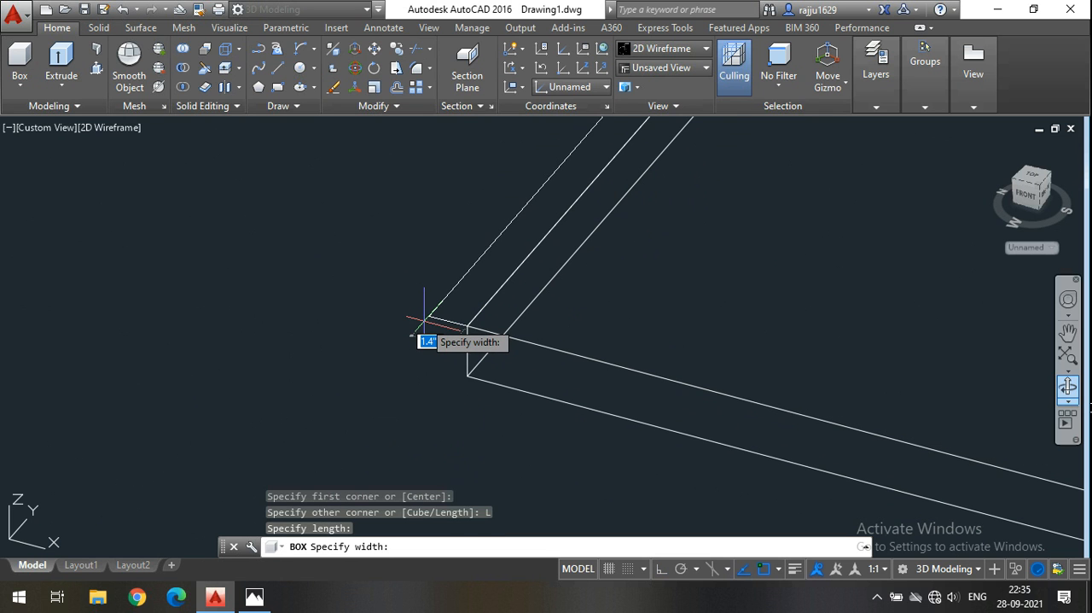
Finish the wall behind the sofa with a thickness of about 1.2" and a height of 12'.
{"action": "left_click", "coordinate": [410, 294]}
{"action": "scroll", "coordinate": [403, 283], "scroll_direction": "down", "scroll_amount": 4}
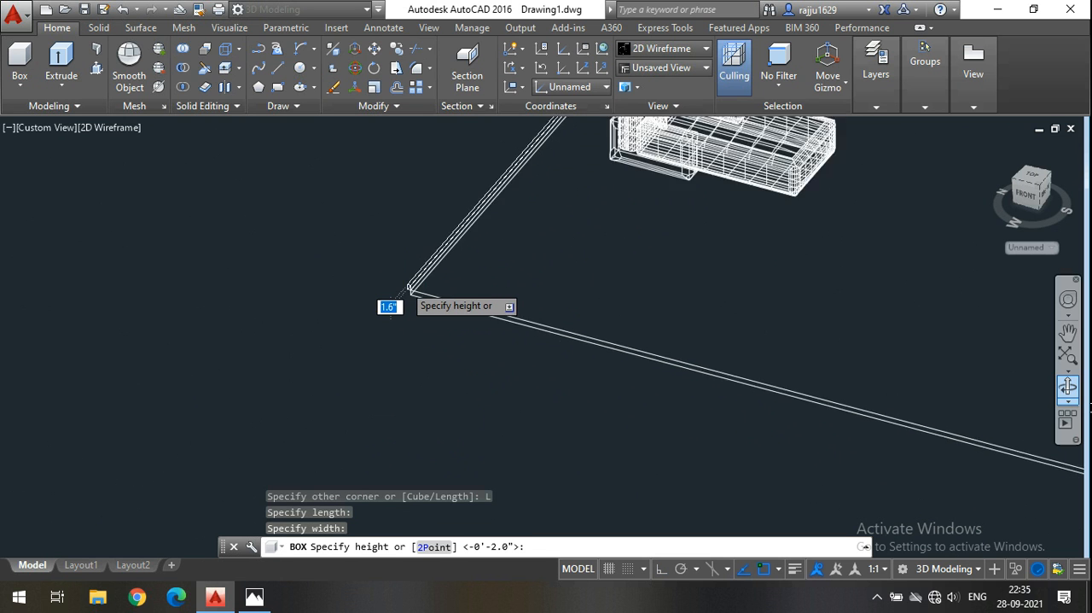
{"action": "scroll", "coordinate": [397, 243], "scroll_direction": "up", "scroll_amount": 5}
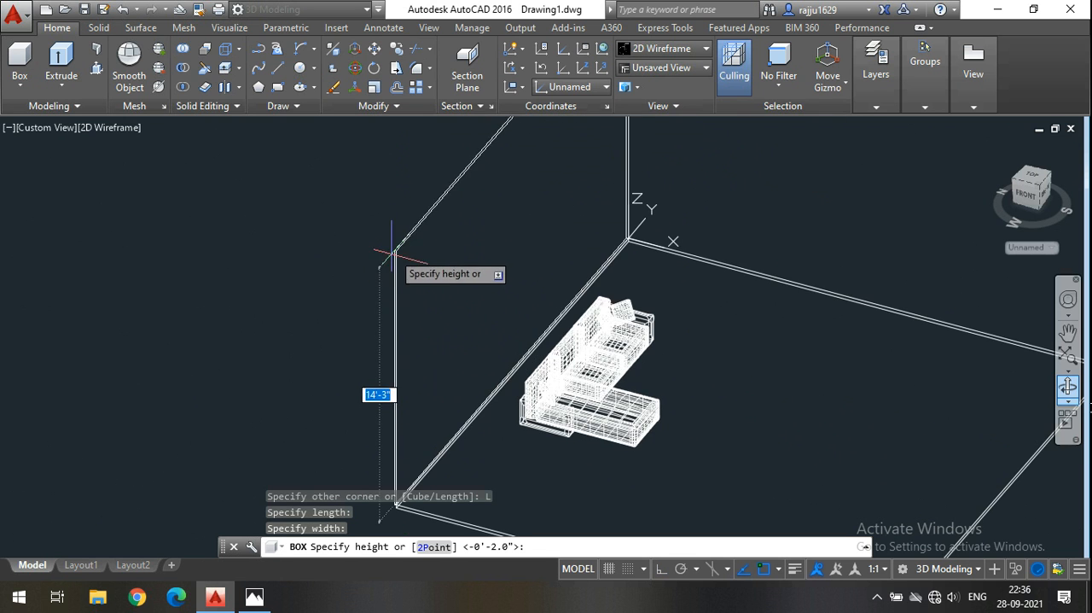
{"action": "type", "text": "12'"}
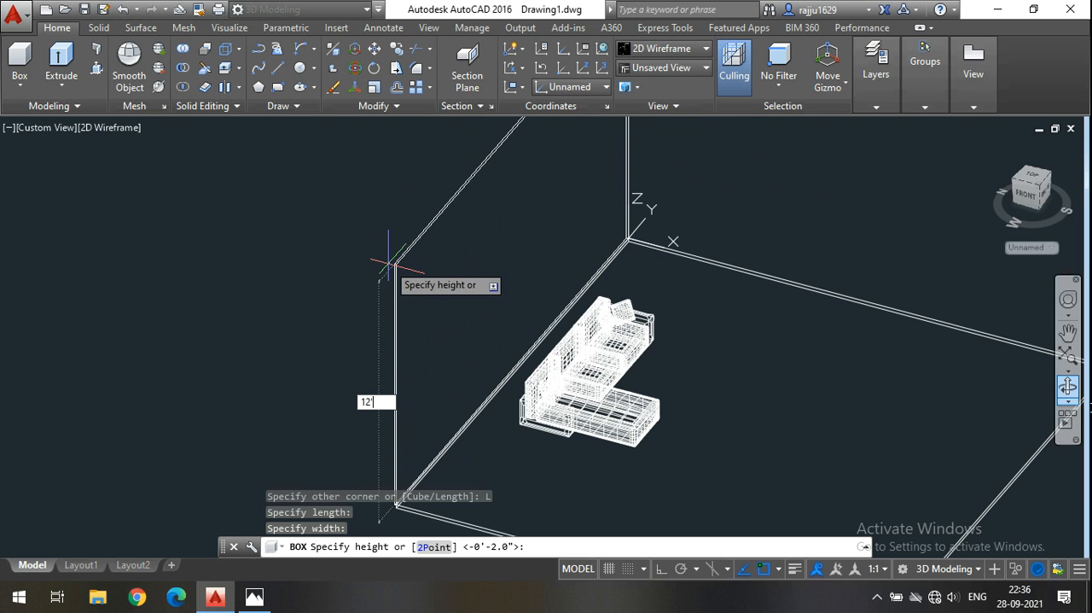
{"action": "key", "text": "Return"}
{"action": "scroll", "coordinate": [431, 163], "scroll_direction": "down", "scroll_amount": 5}
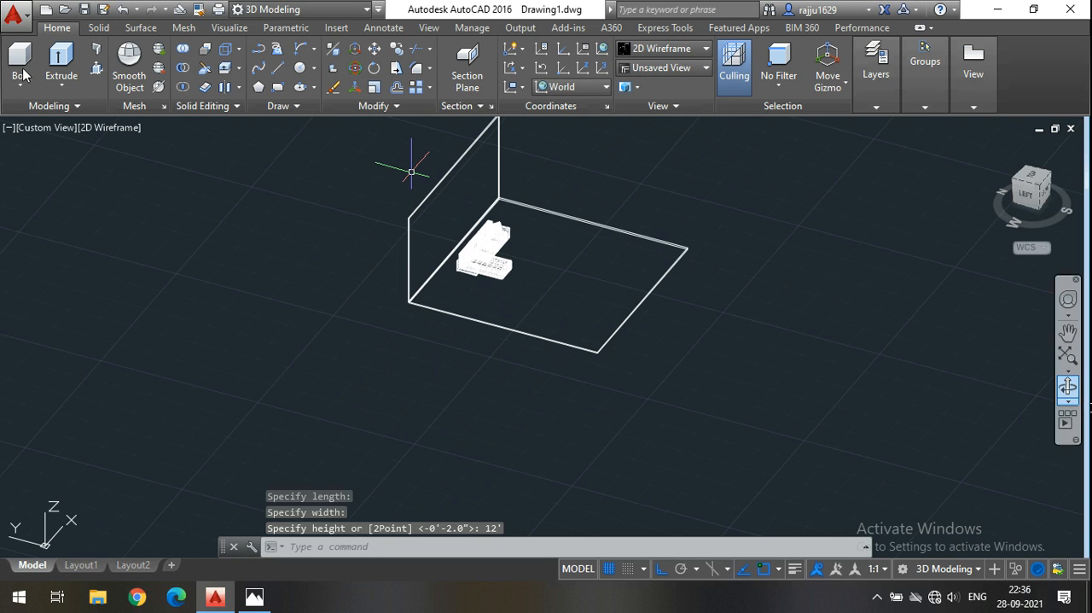
Start a second box at the slab corner by the first wall and set its length along the chaise-side edge.
{"action": "left_click", "coordinate": [19, 64]}
{"action": "scroll", "coordinate": [427, 299], "scroll_direction": "up", "scroll_amount": 8}
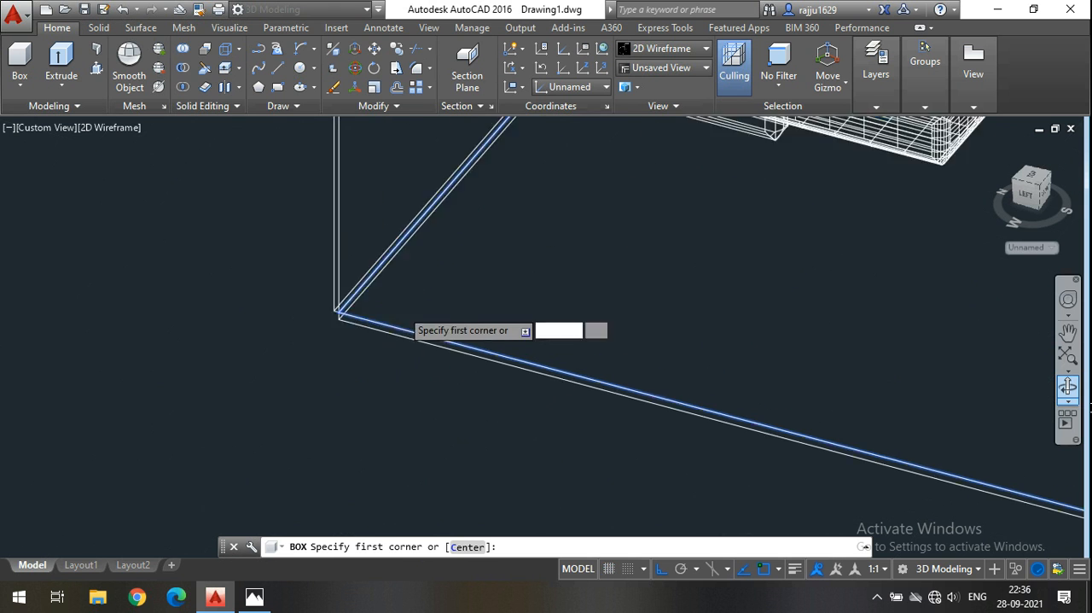
{"action": "left_click", "coordinate": [291, 313]}
{"action": "scroll", "coordinate": [419, 367], "scroll_direction": "down", "scroll_amount": 5}
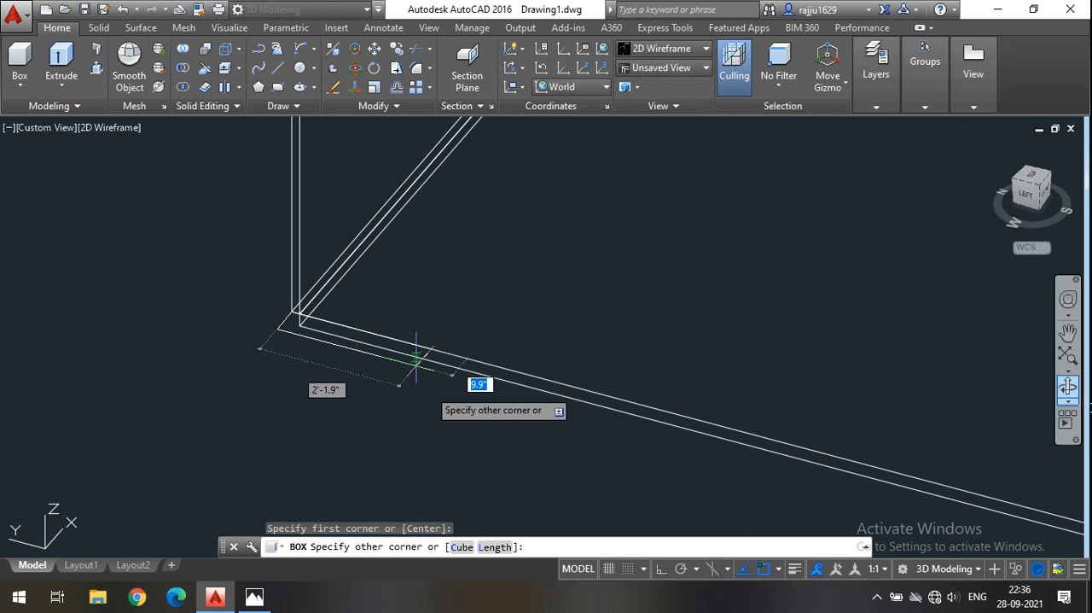
{"action": "left_click", "coordinate": [495, 548]}
{"action": "scroll", "coordinate": [465, 414], "scroll_direction": "down", "scroll_amount": 3}
{"action": "scroll", "coordinate": [708, 444], "scroll_direction": "up", "scroll_amount": 5}
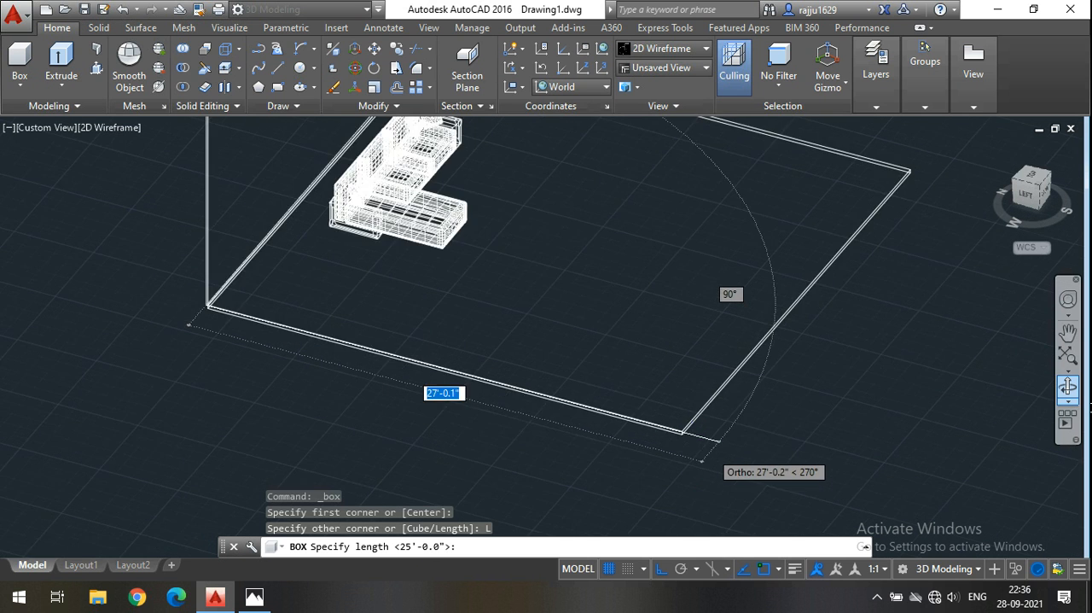
{"action": "left_click", "coordinate": [638, 403]}
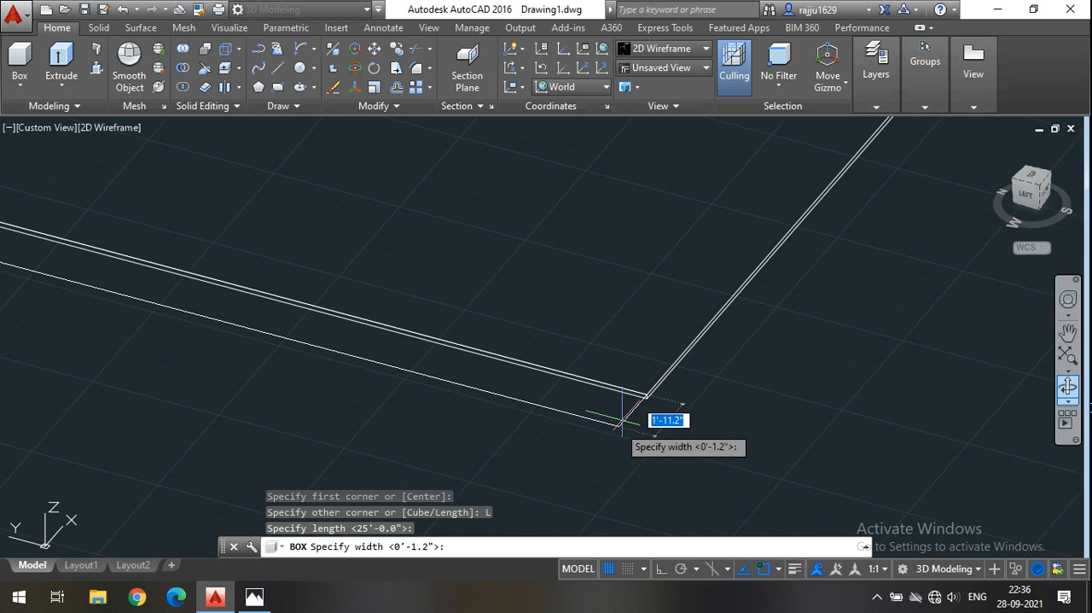
Give the chaise-side wall a thin width and match its height to the top of the wall behind the sofa.
{"action": "left_click", "coordinate": [677, 380]}
{"action": "scroll", "coordinate": [678, 388], "scroll_direction": "down", "scroll_amount": 5}
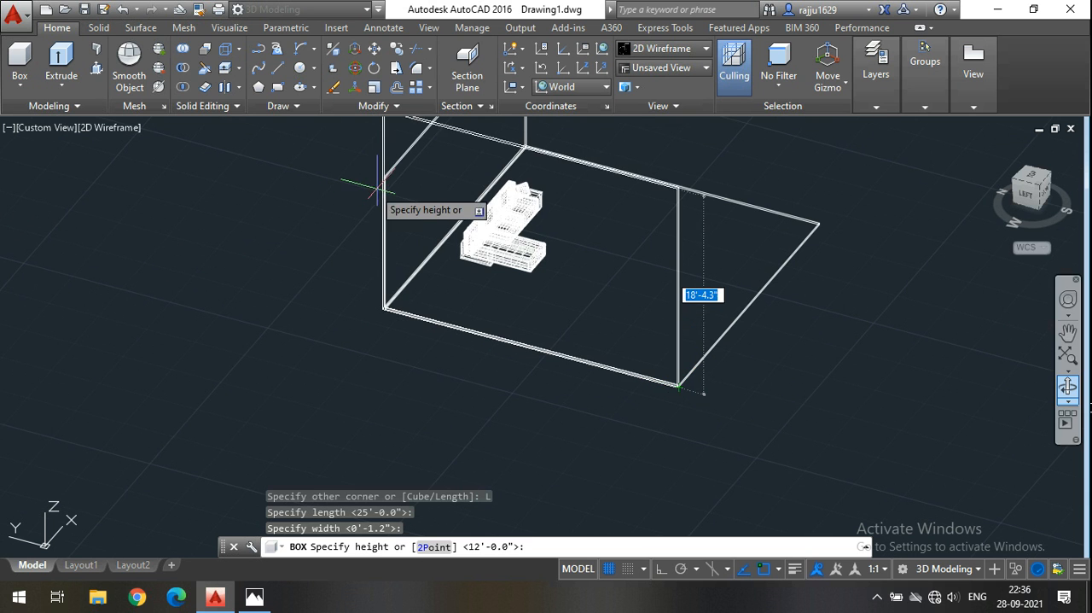
{"action": "scroll", "coordinate": [386, 170], "scroll_direction": "up", "scroll_amount": 5}
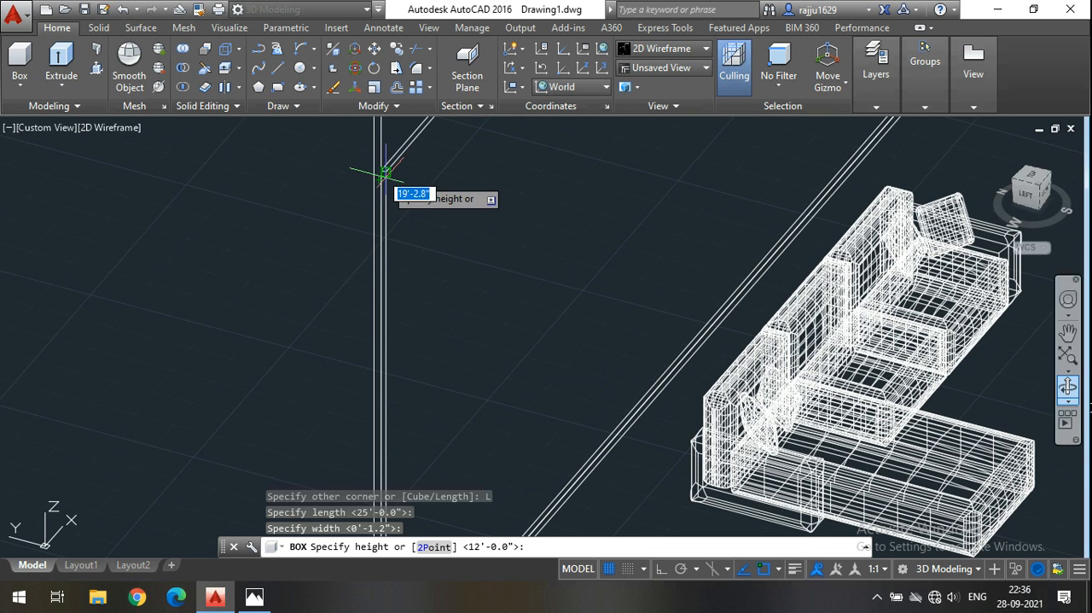
{"action": "left_click", "coordinate": [385, 171]}
{"action": "scroll", "coordinate": [386, 170], "scroll_direction": "down", "scroll_amount": 6}
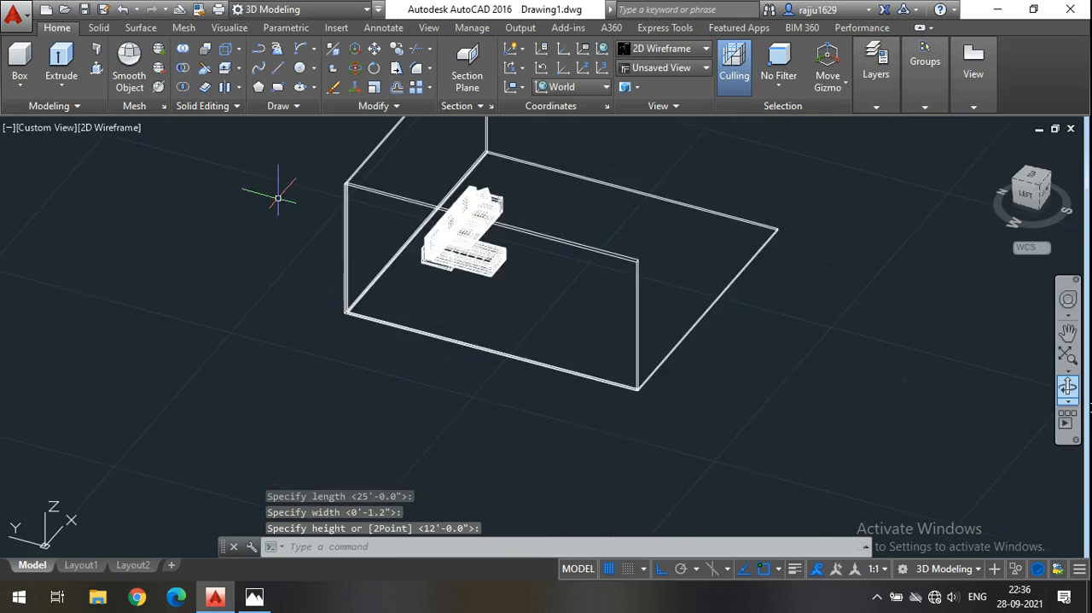
Switch the visual style to Realistic with the room's open sides facing the viewer.
{"action": "middle_click_drag", "start_coordinate": [674, 270], "coordinate": [784, 406]}
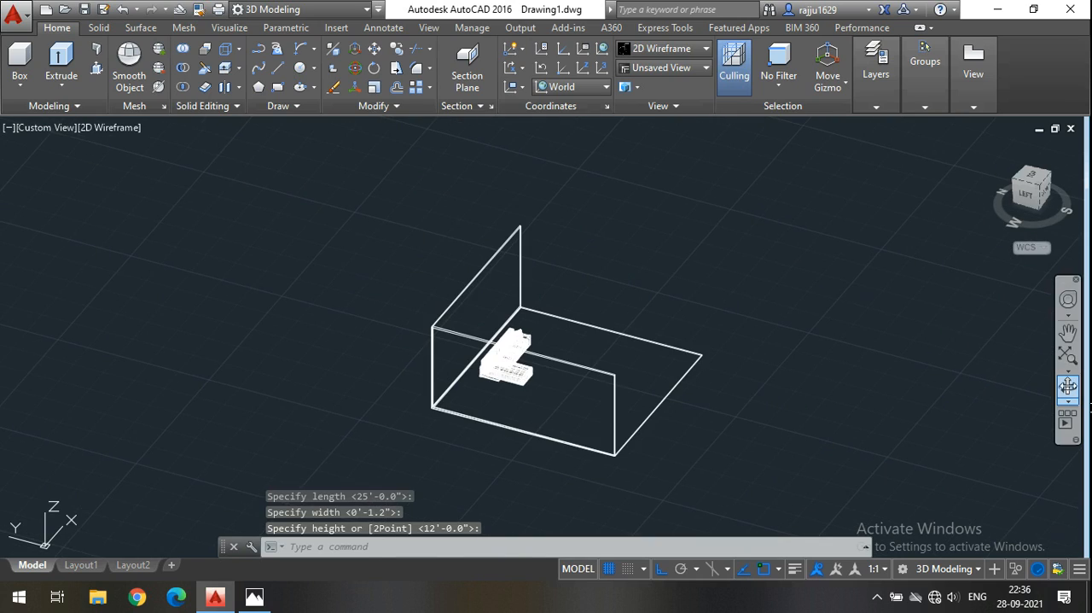
{"action": "left_click", "coordinate": [1068, 387]}
{"action": "left_click_drag", "start_coordinate": [809, 370], "coordinate": [581, 368]}
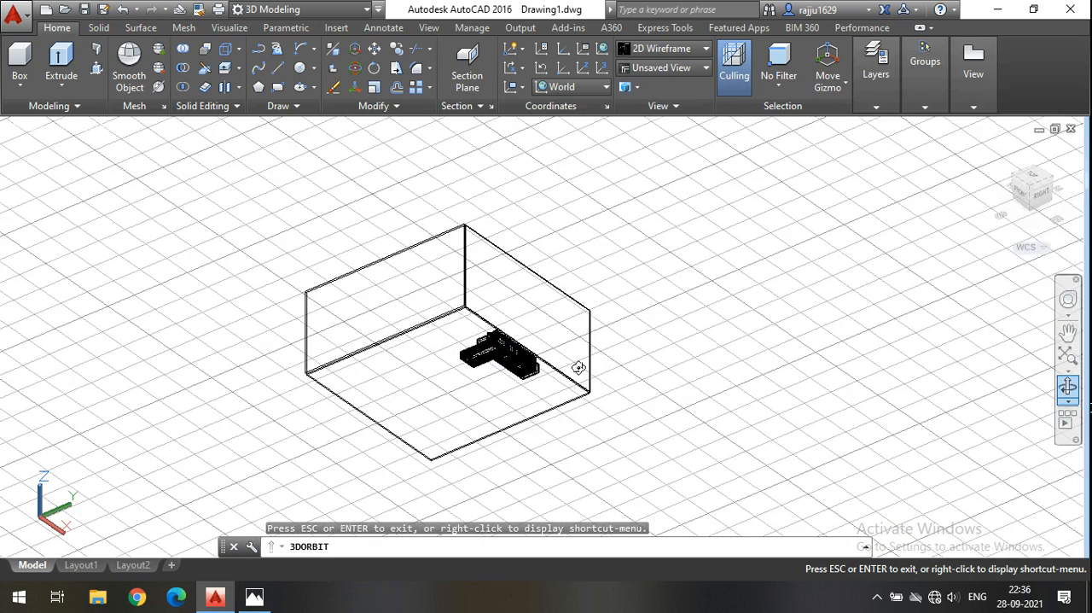
{"action": "middle_click_drag", "start_coordinate": [730, 304], "coordinate": [808, 293]}
{"action": "scroll", "coordinate": [525, 319], "scroll_direction": "up", "scroll_amount": 1}
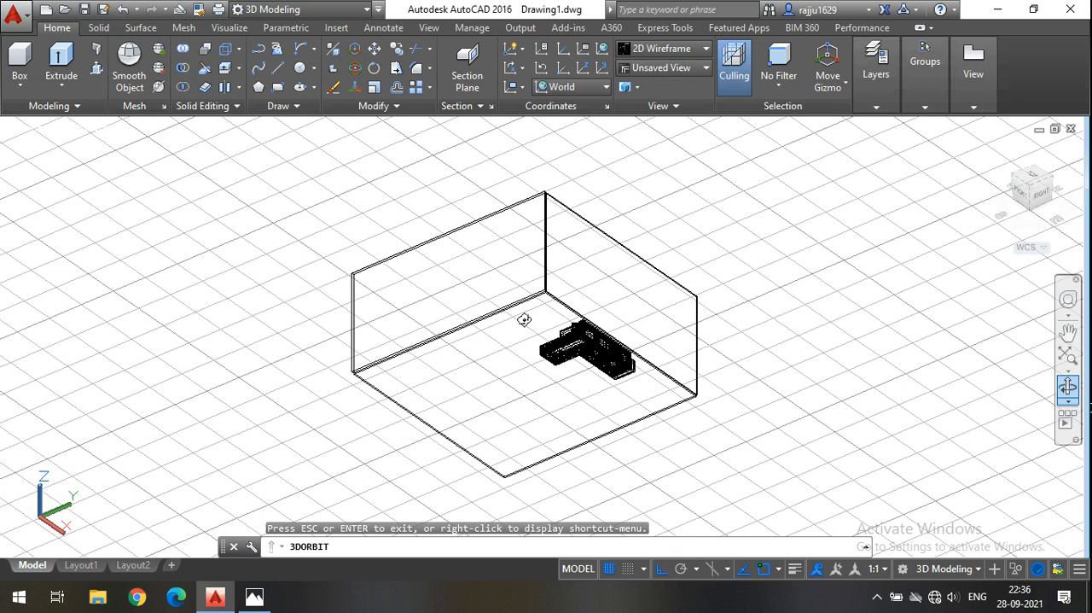
{"action": "key", "text": "Escape"}
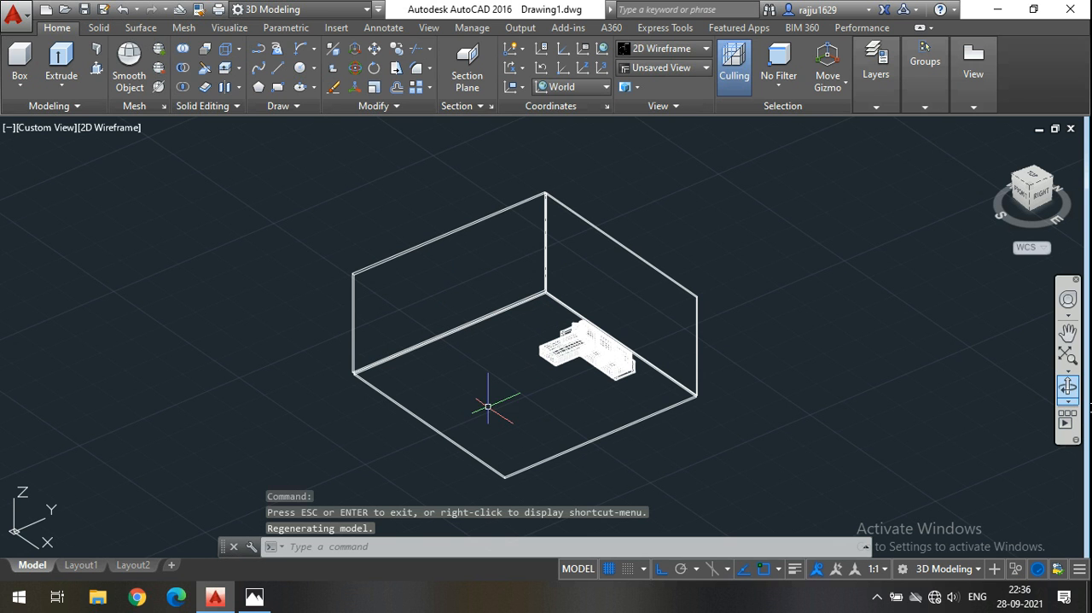
{"action": "left_click", "coordinate": [665, 49]}
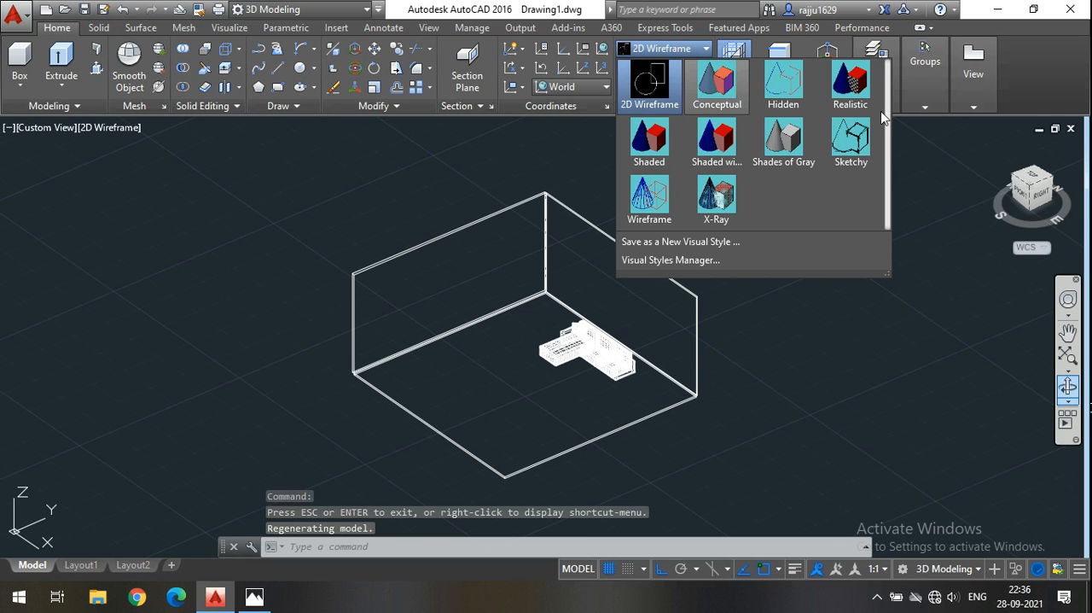
{"action": "left_click", "coordinate": [851, 103]}
{"action": "scroll", "coordinate": [612, 367], "scroll_direction": "down", "scroll_amount": 2}
{"action": "scroll", "coordinate": [632, 354], "scroll_direction": "up", "scroll_amount": 6}
{"action": "middle_click_drag", "start_coordinate": [642, 348], "coordinate": [773, 103]}
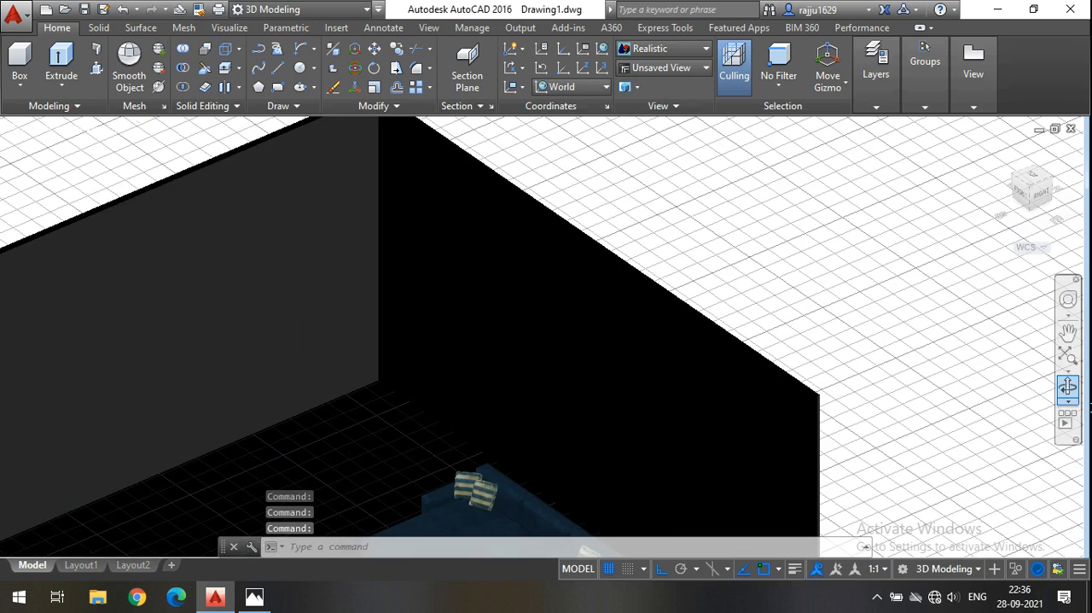
Open the Materials Browser and look through the document materials, keeping the floor and both walls in view.
{"action": "scroll", "coordinate": [666, 260], "scroll_direction": "down", "scroll_amount": 6}
{"action": "scroll", "coordinate": [693, 295], "scroll_direction": "up", "scroll_amount": 4}
{"action": "middle_click_drag", "start_coordinate": [520, 349], "coordinate": [490, 419]}
{"action": "left_click", "coordinate": [228, 27]}
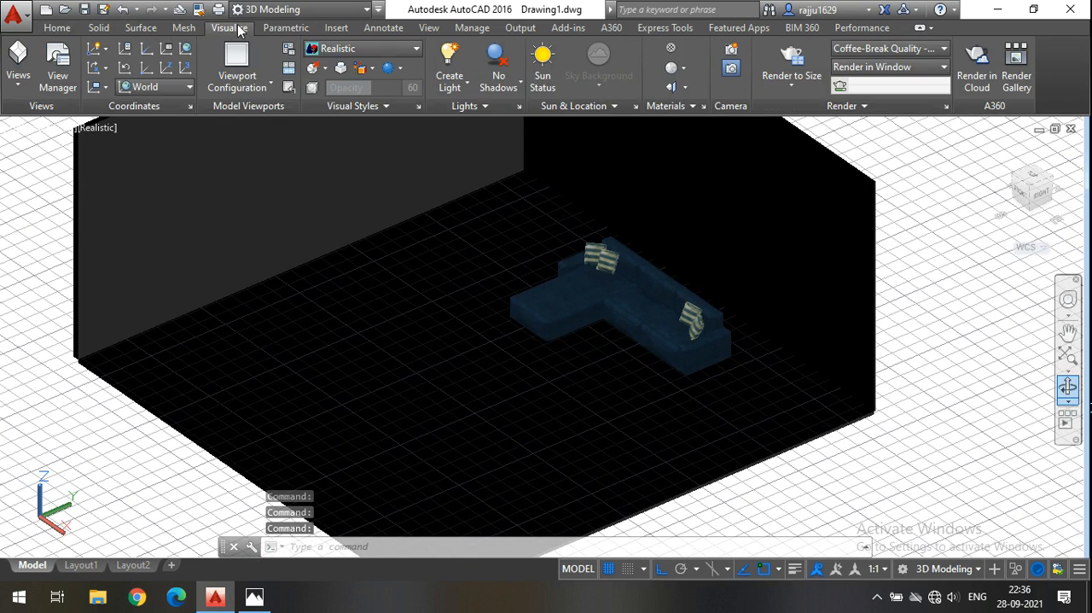
{"action": "left_click", "coordinate": [670, 49]}
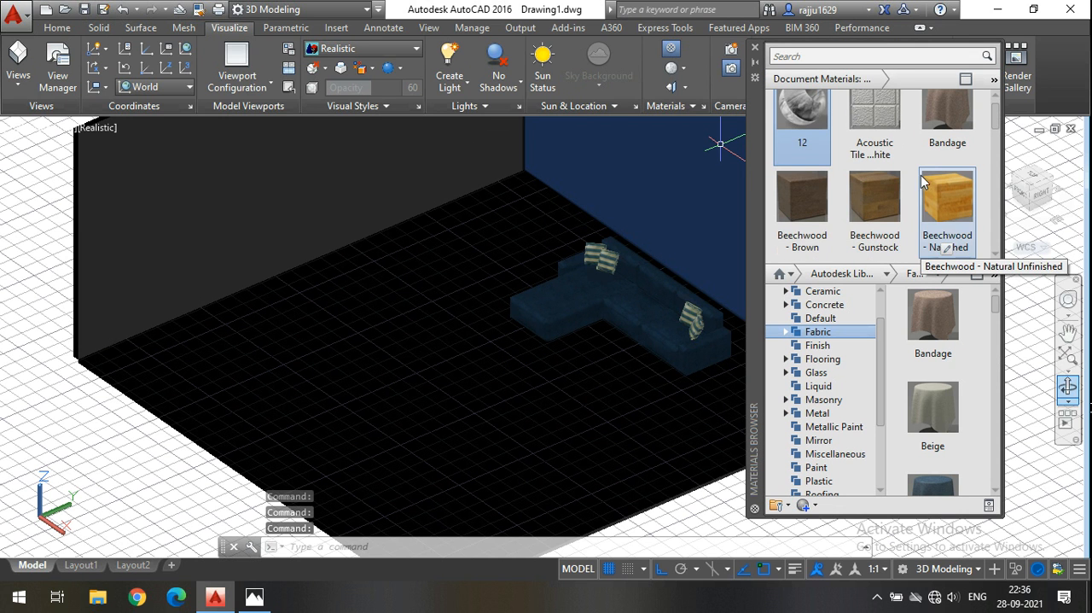
{"action": "scroll", "coordinate": [922, 183], "scroll_direction": "down", "scroll_amount": 2}
{"action": "scroll", "coordinate": [937, 166], "scroll_direction": "up", "scroll_amount": 1}
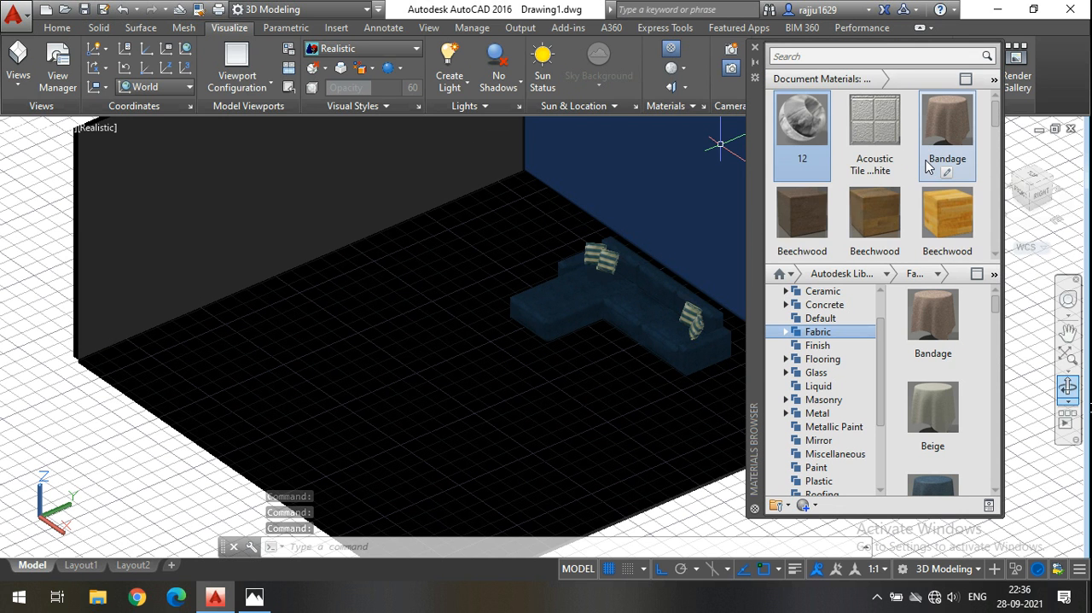
{"action": "scroll", "coordinate": [936, 165], "scroll_direction": "down", "scroll_amount": 2}
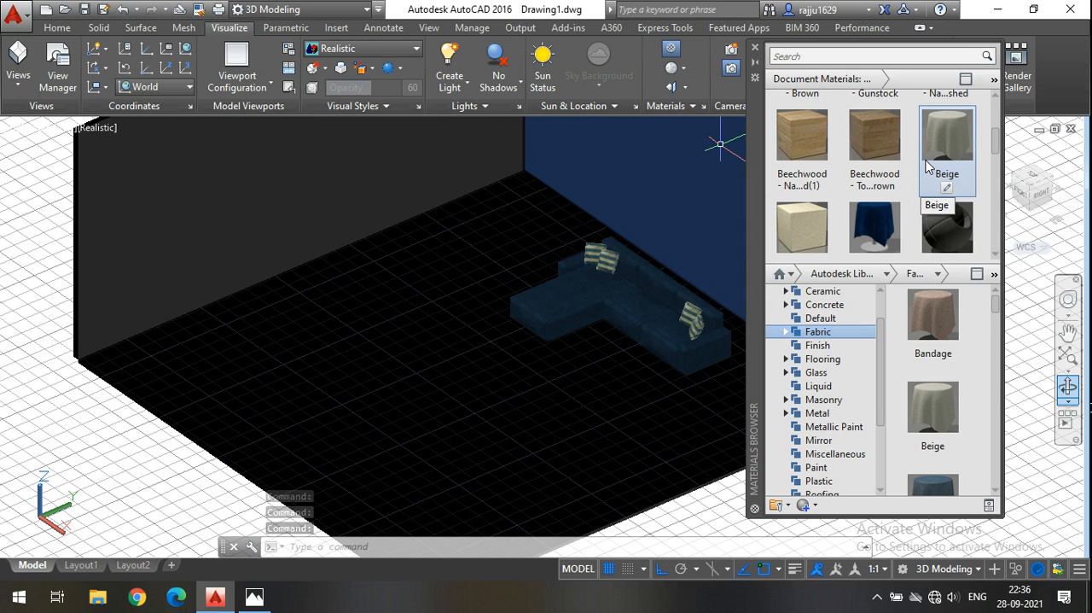
Apply the Beechwood - Java material from the Flooring library category to the floor slab.
{"action": "left_click", "coordinate": [827, 359]}
{"action": "scroll", "coordinate": [932, 376], "scroll_direction": "down", "scroll_amount": 2}
{"action": "scroll", "coordinate": [879, 128], "scroll_direction": "up", "scroll_amount": 1}
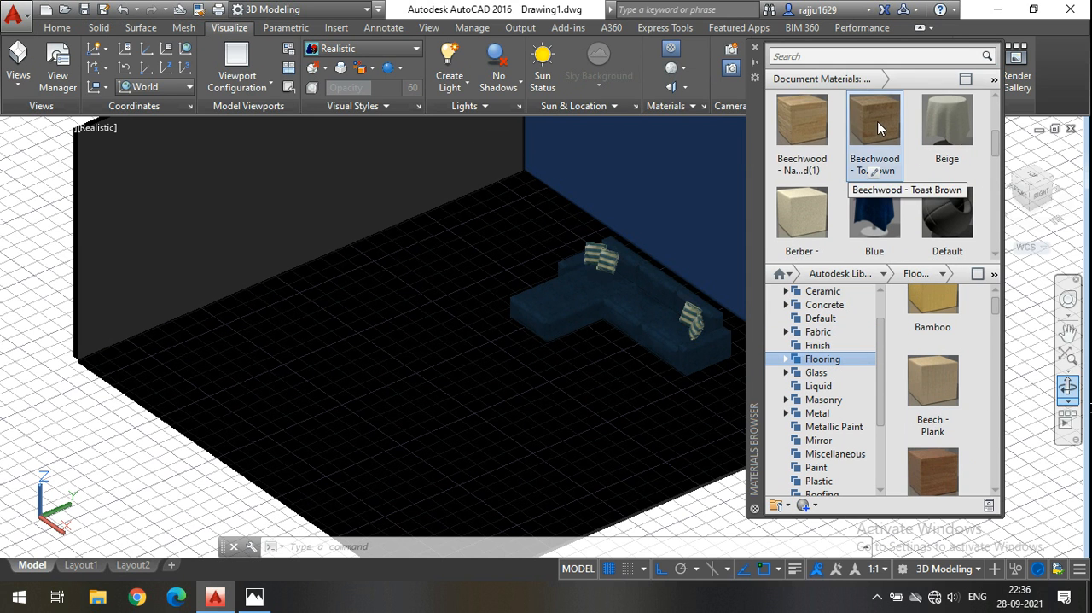
{"action": "scroll", "coordinate": [879, 128], "scroll_direction": "up", "scroll_amount": 2}
{"action": "scroll", "coordinate": [877, 155], "scroll_direction": "down", "scroll_amount": 3}
{"action": "scroll", "coordinate": [934, 427], "scroll_direction": "down", "scroll_amount": 4}
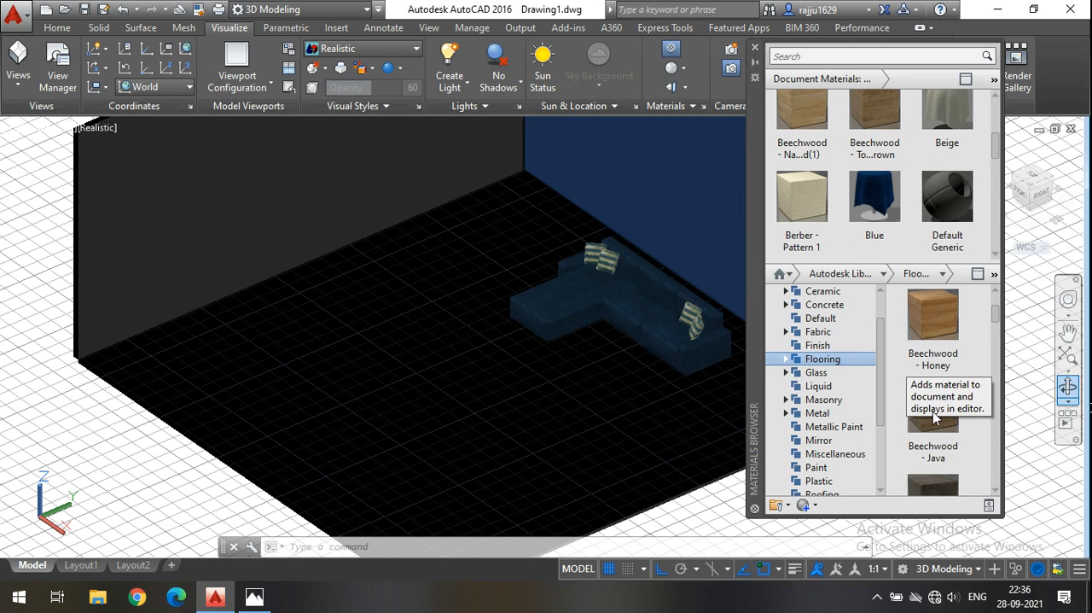
{"action": "left_click_drag", "start_coordinate": [935, 400], "coordinate": [474, 401]}
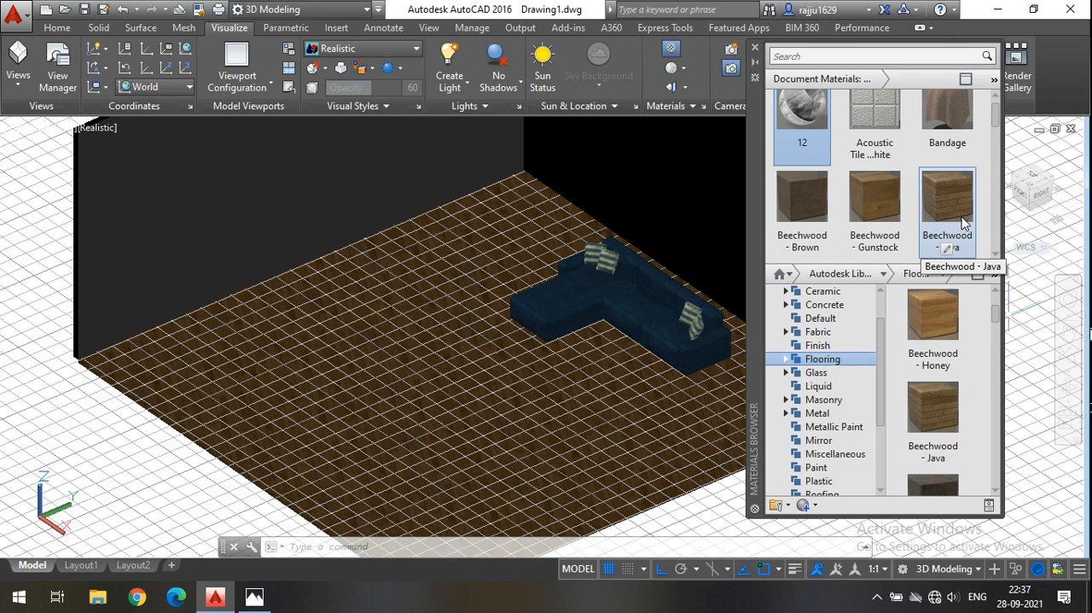
Apply the Beige material from the Wall Paint library category to the chaise-side wall.
{"action": "scroll", "coordinate": [819, 440], "scroll_direction": "down", "scroll_amount": 2}
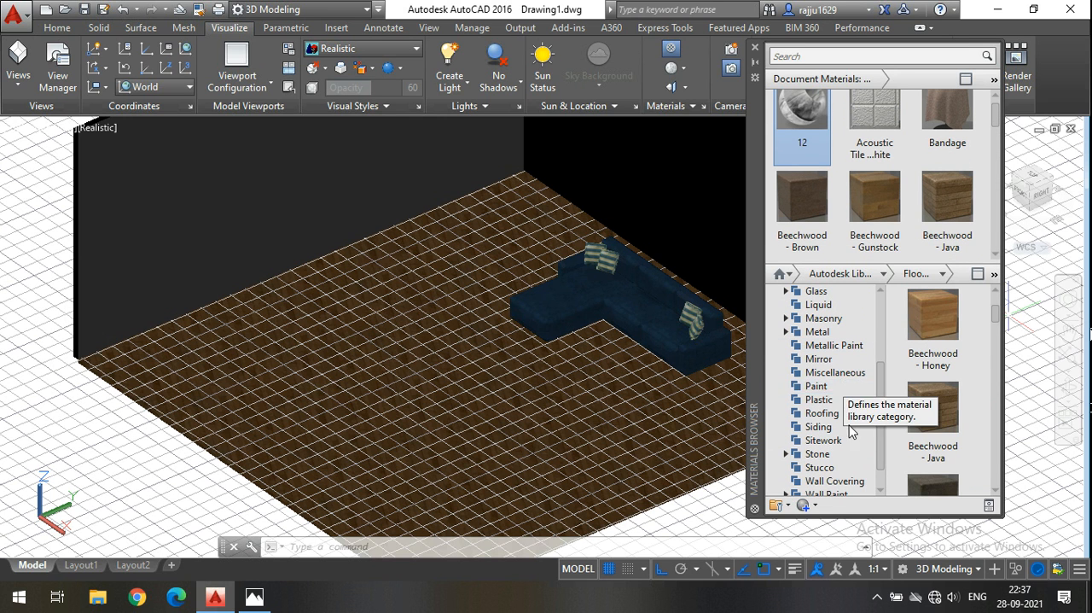
{"action": "scroll", "coordinate": [849, 419], "scroll_direction": "down", "scroll_amount": 1}
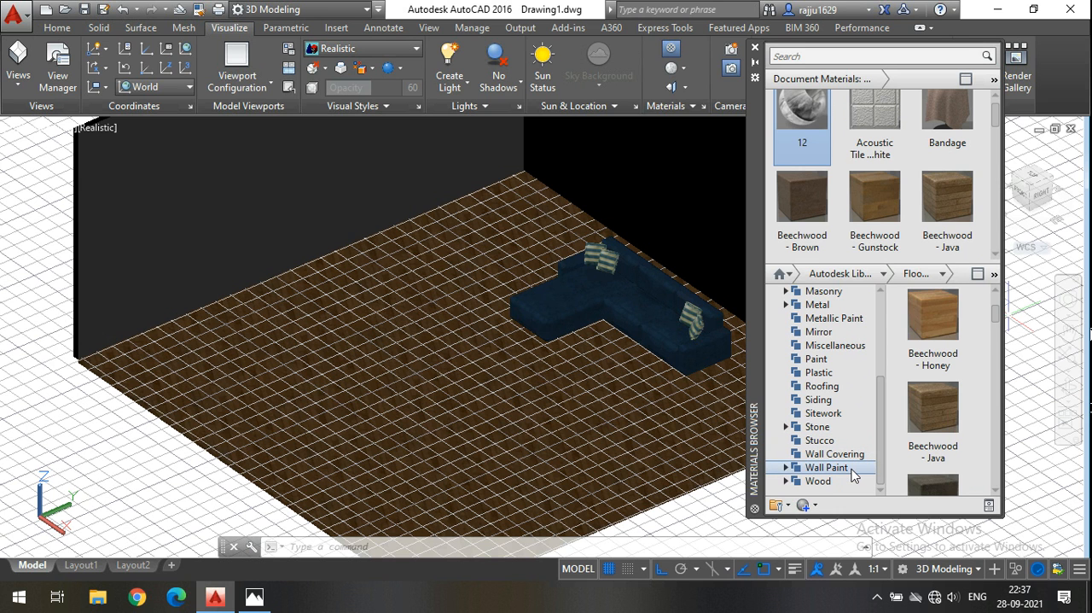
{"action": "left_click", "coordinate": [854, 475]}
{"action": "mouse_move", "coordinate": [933, 408]}
{"action": "left_mouse_down"}
{"action": "mouse_move", "coordinate": [785, 309]}
{"action": "mouse_move", "coordinate": [485, 175]}
{"action": "left_mouse_up"}
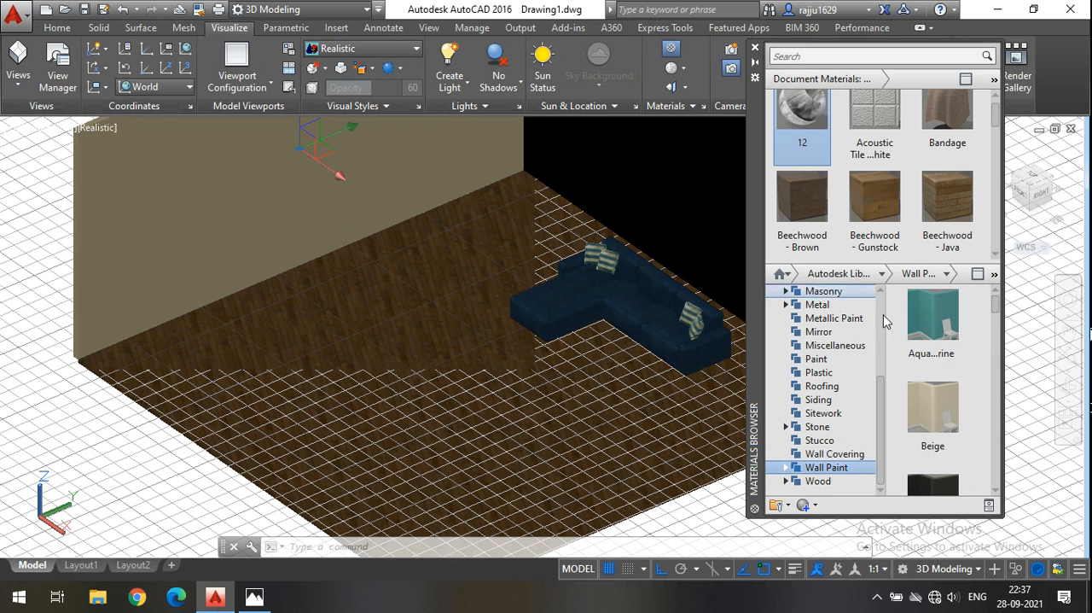
Apply the Floral White material from the Wall Covering library category to the wall behind the sofa.
{"action": "left_click", "coordinate": [861, 461]}
{"action": "scroll", "coordinate": [954, 357], "scroll_direction": "down", "scroll_amount": 3}
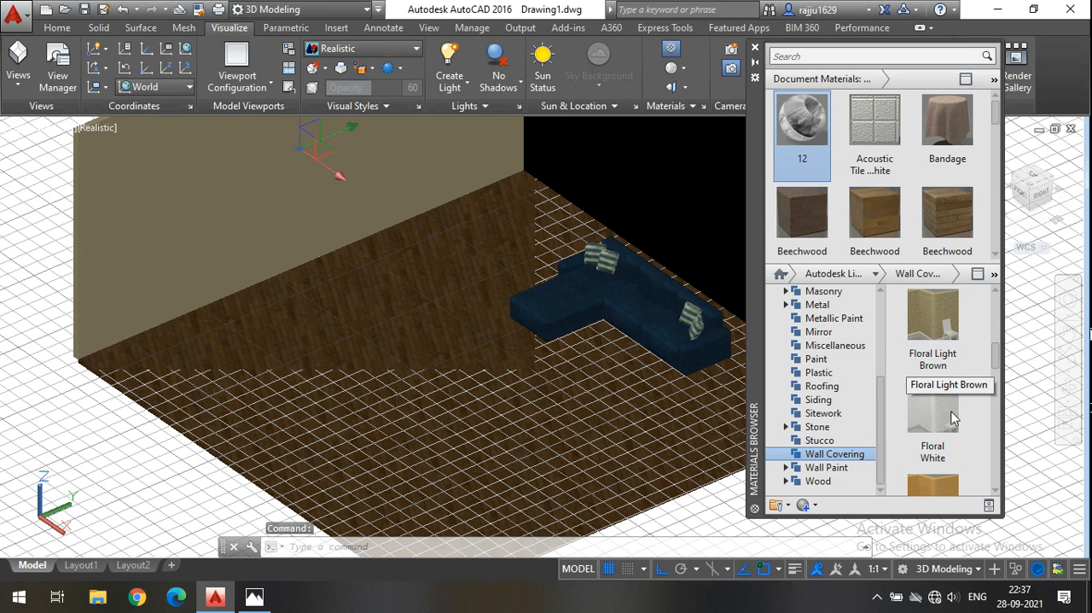
{"action": "left_click_drag", "start_coordinate": [942, 427], "coordinate": [701, 200]}
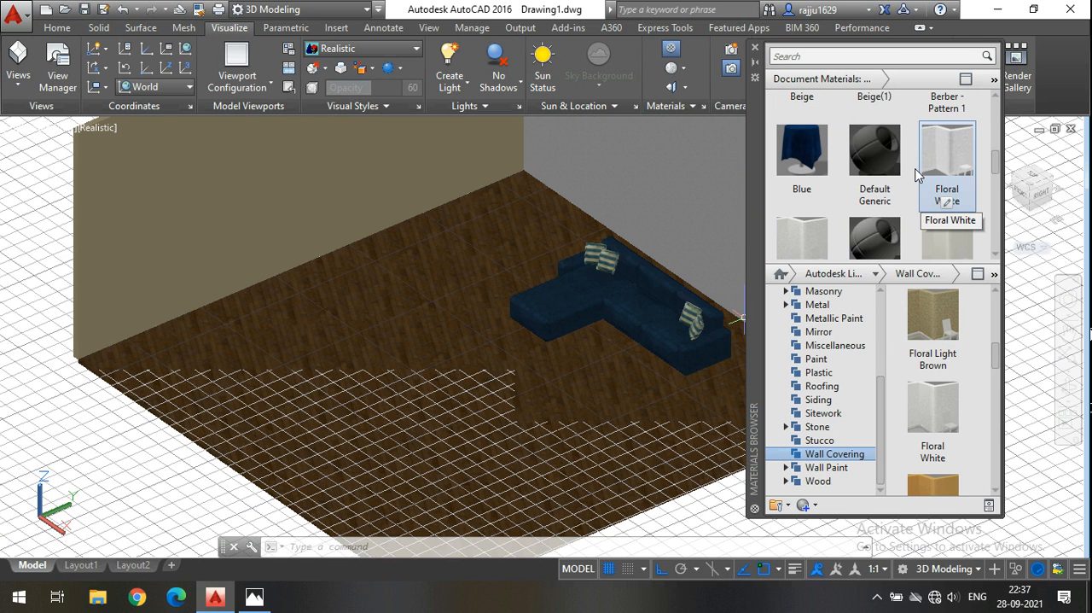
Open the document's Floral White material for editing.
{"action": "double_click", "coordinate": [958, 169]}
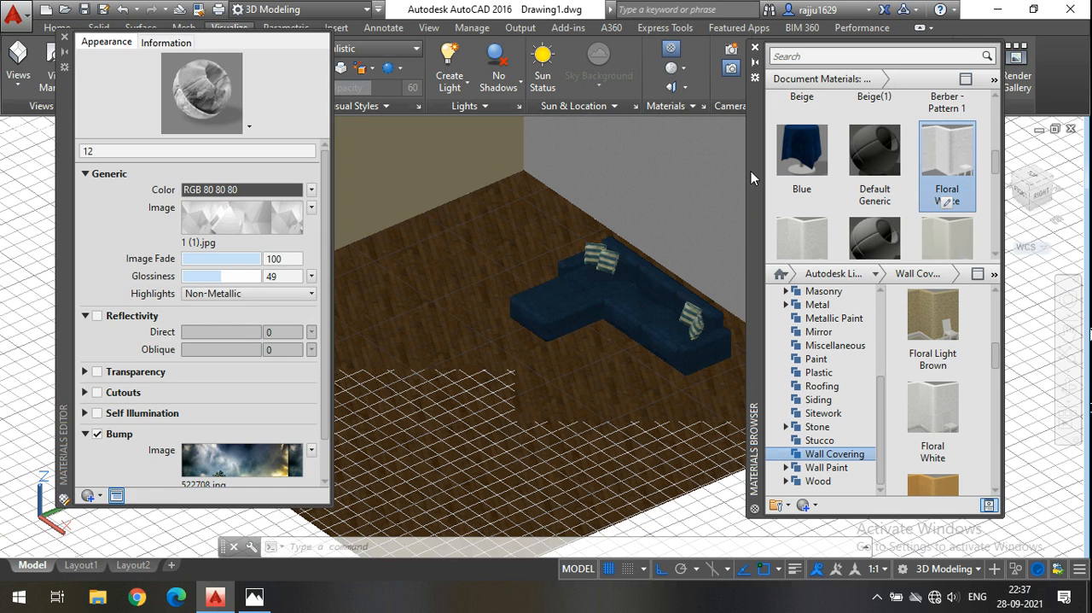
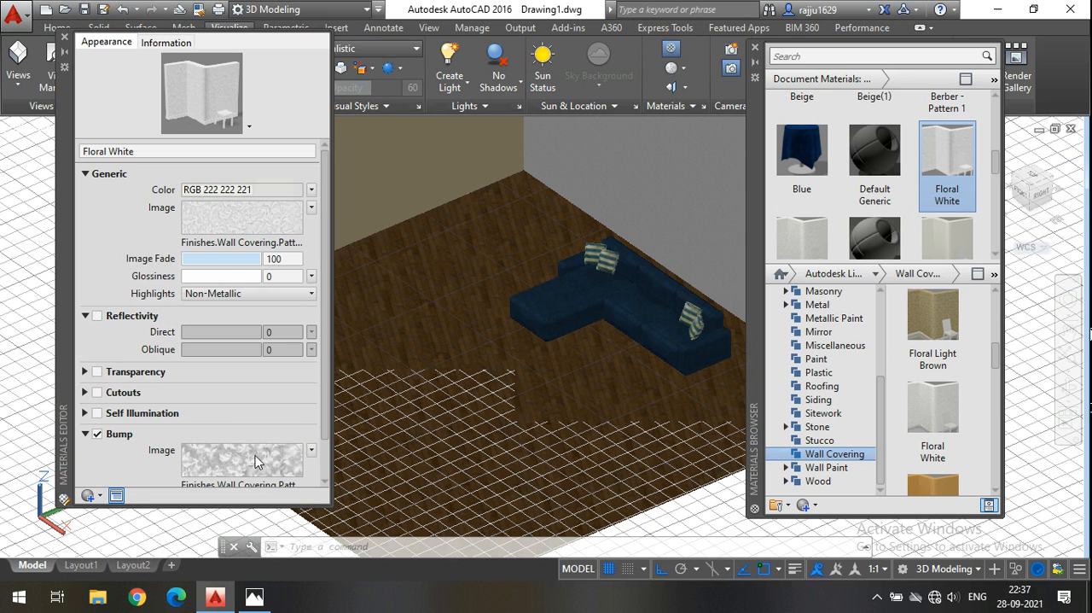
Check the sample size of the Floral White material's image texture and close the texture and materials editors.
{"action": "left_click", "coordinate": [312, 211]}
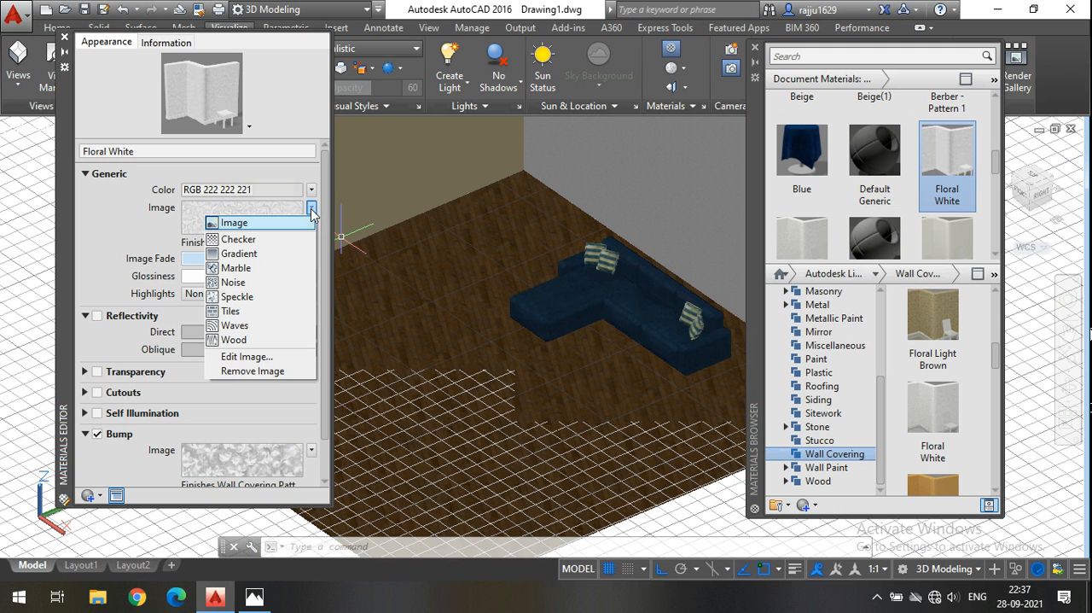
{"action": "left_click", "coordinate": [249, 358]}
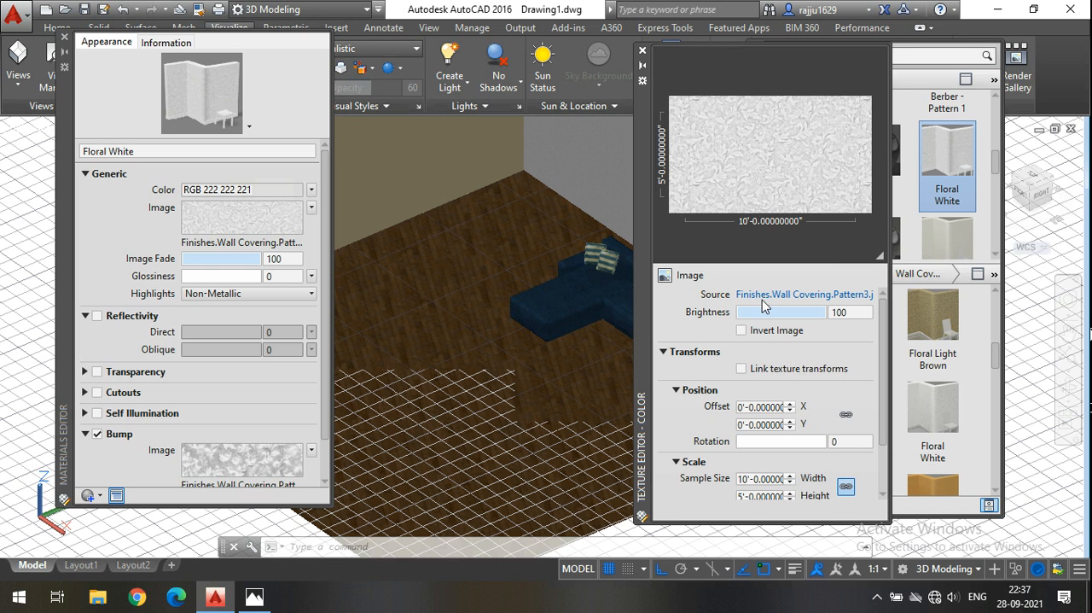
{"action": "left_click", "coordinate": [764, 478]}
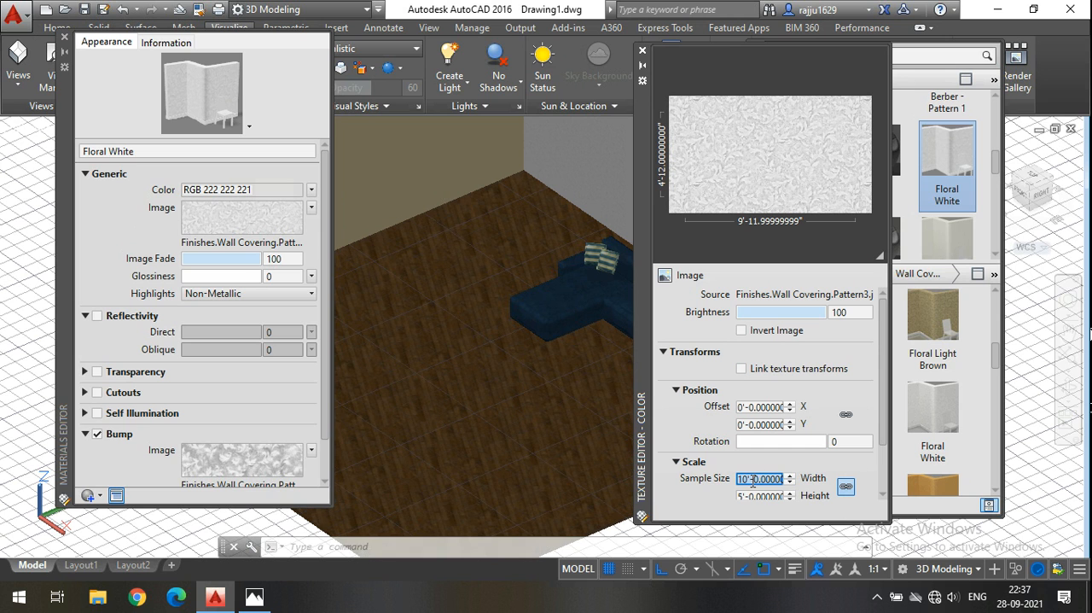
{"action": "left_click", "coordinate": [758, 476]}
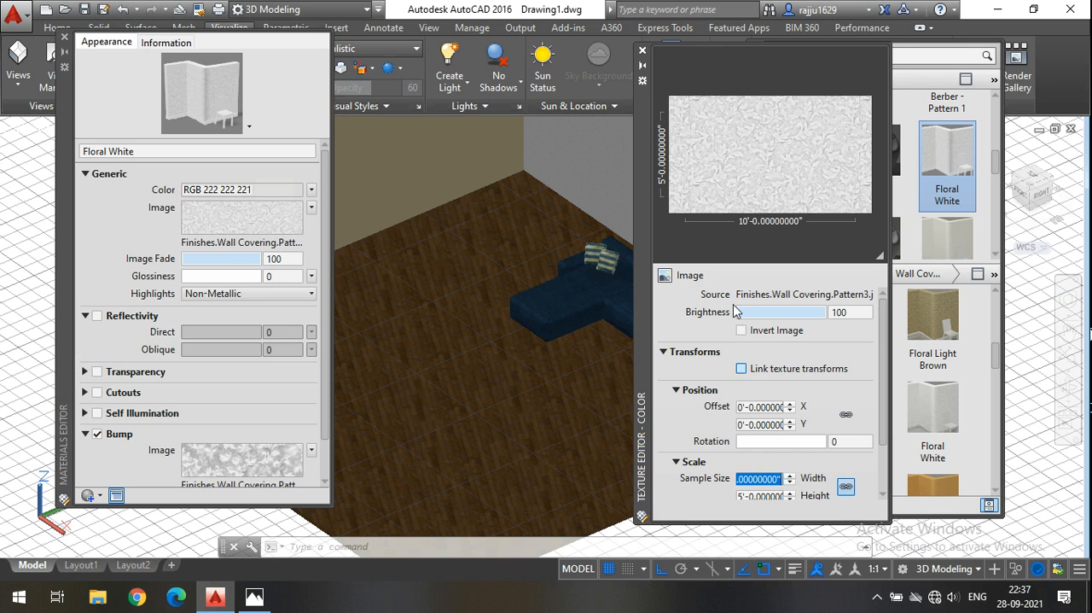
{"action": "left_click", "coordinate": [642, 54]}
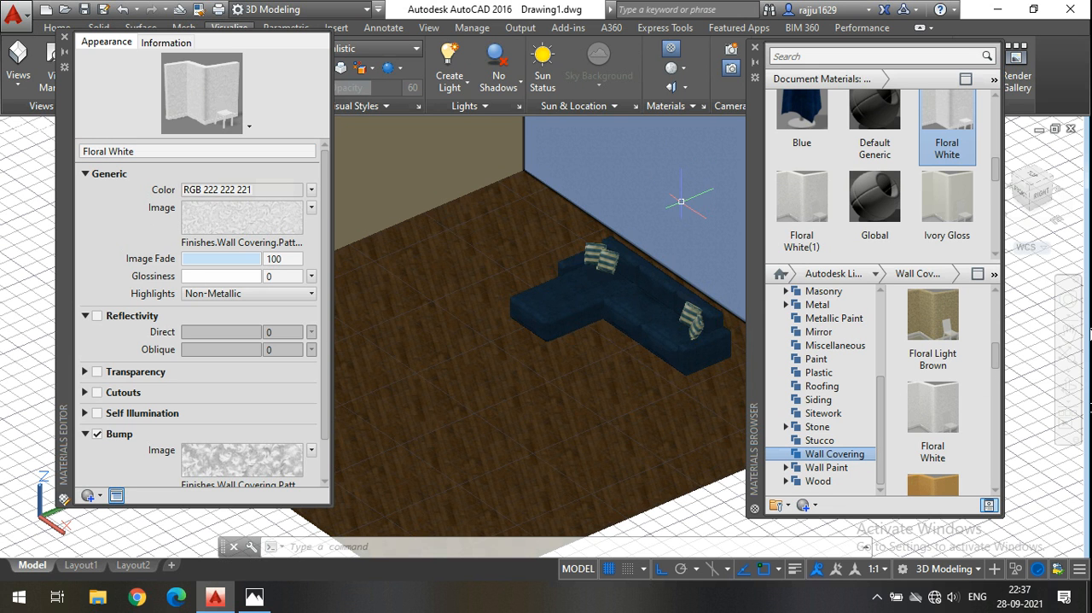
{"action": "left_click", "coordinate": [67, 40]}
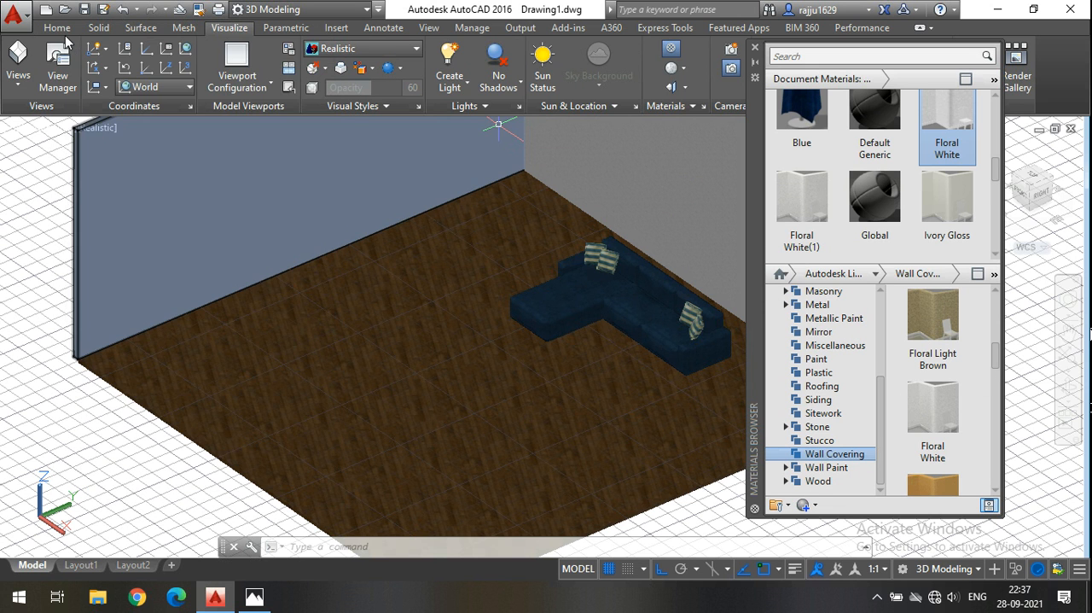
Examine the materials on the wood floor, sofa and walls up close, and close the Materials Browser.
{"action": "scroll", "coordinate": [508, 401], "scroll_direction": "up", "scroll_amount": 5}
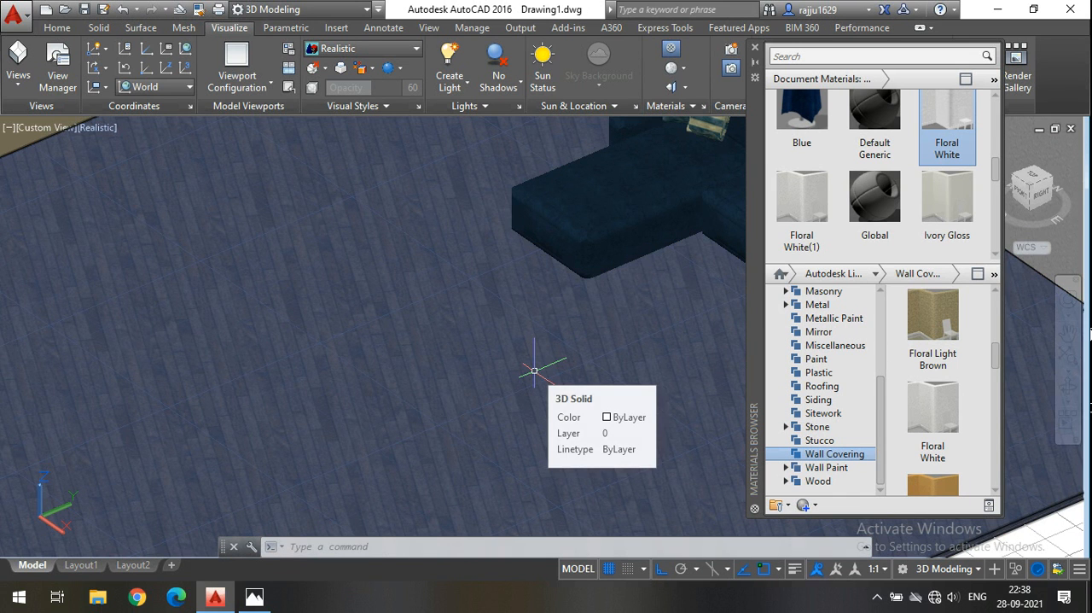
{"action": "scroll", "coordinate": [544, 330], "scroll_direction": "up", "scroll_amount": 2}
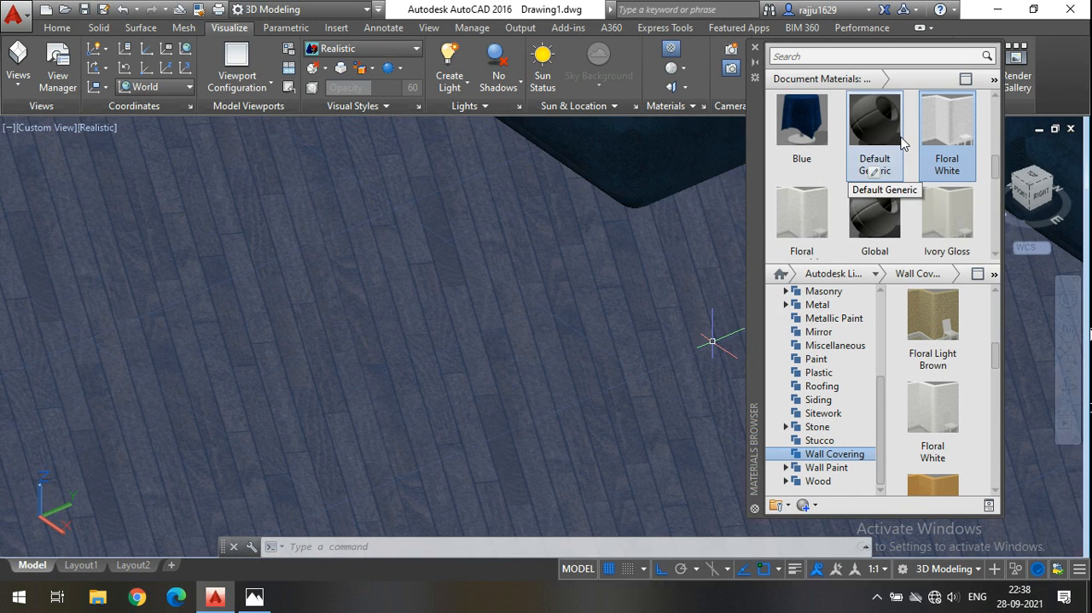
{"action": "left_click", "coordinate": [971, 137]}
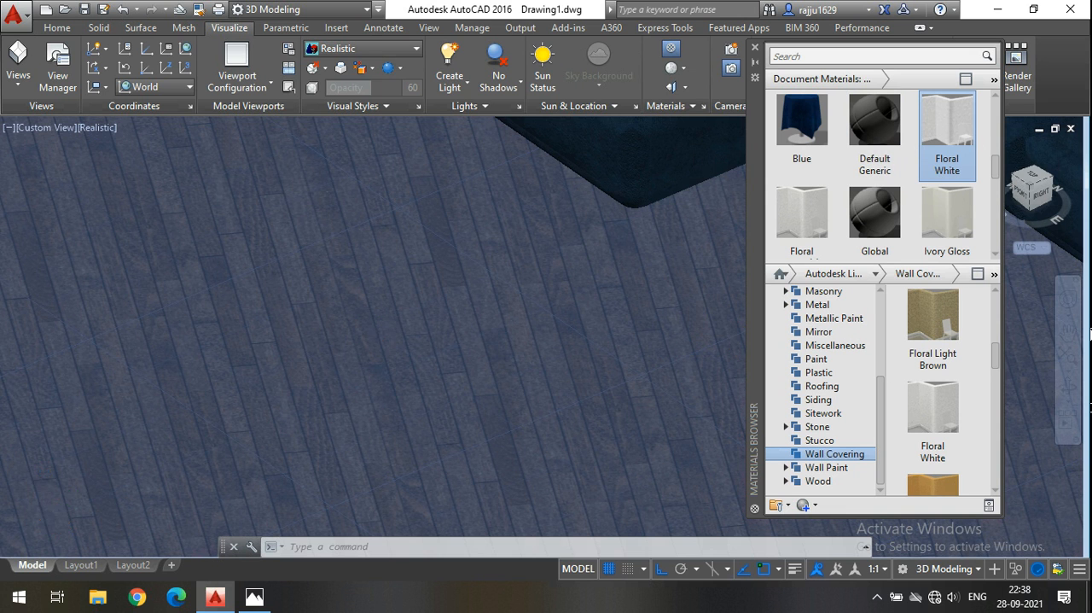
{"action": "scroll", "coordinate": [359, 329], "scroll_direction": "up", "scroll_amount": 2}
{"action": "scroll", "coordinate": [359, 329], "scroll_direction": "down", "scroll_amount": 5}
{"action": "middle_click_drag", "start_coordinate": [640, 436], "coordinate": [696, 495]}
{"action": "scroll", "coordinate": [874, 197], "scroll_direction": "up", "scroll_amount": 2}
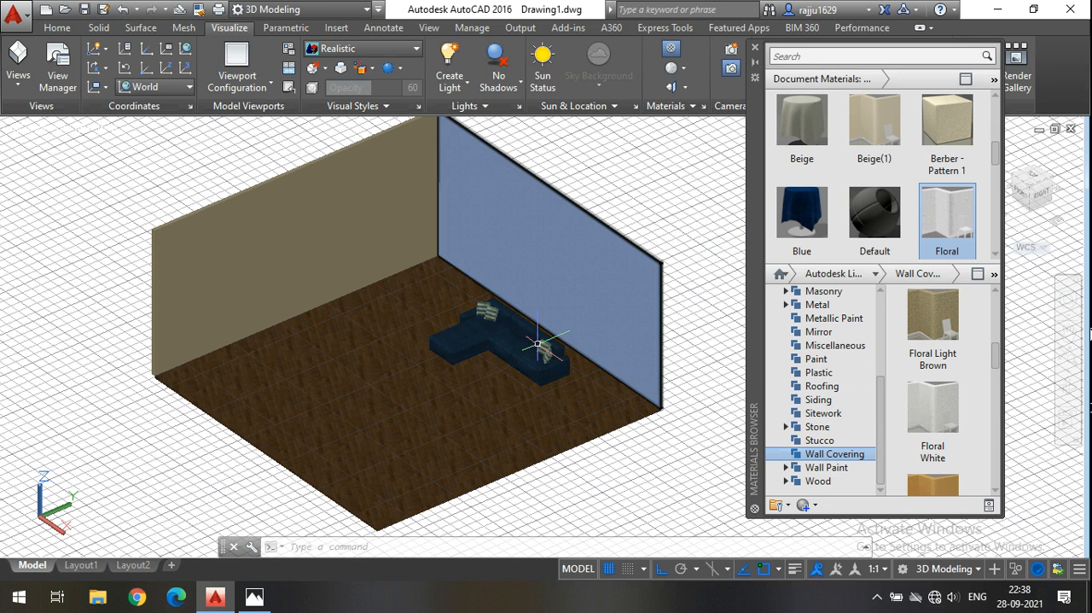
{"action": "scroll", "coordinate": [520, 343], "scroll_direction": "up", "scroll_amount": 6}
{"action": "left_click", "coordinate": [470, 237]}
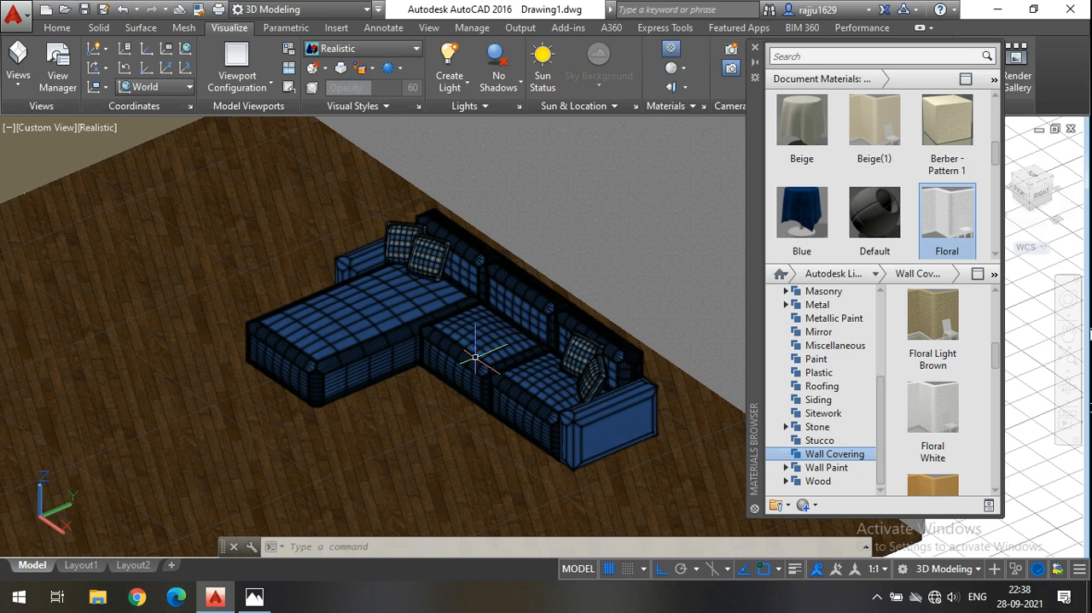
{"action": "scroll", "coordinate": [463, 305], "scroll_direction": "up", "scroll_amount": 2}
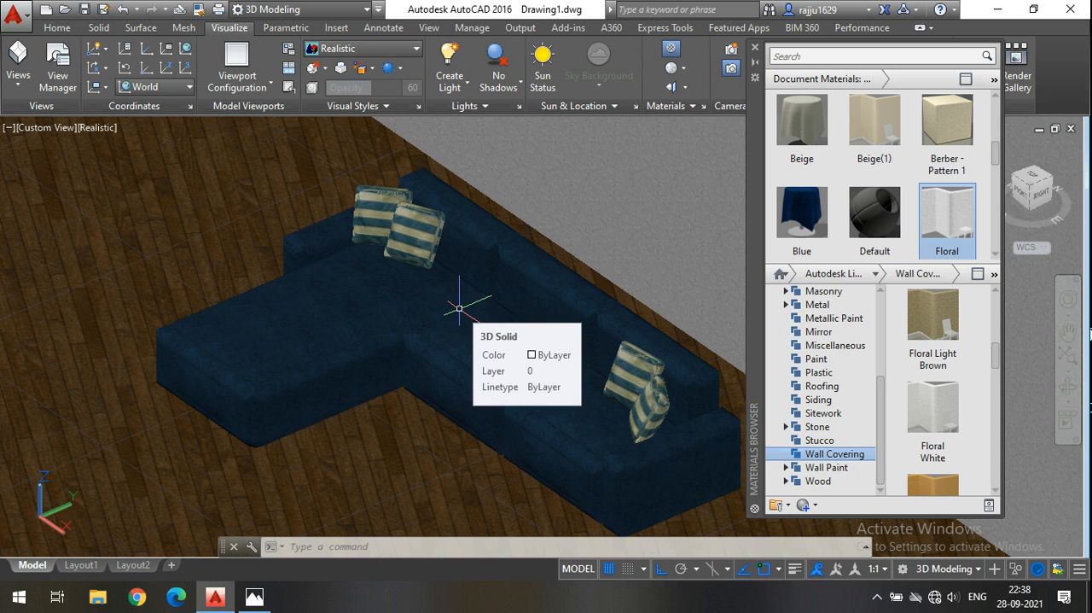
{"action": "scroll", "coordinate": [535, 308], "scroll_direction": "down", "scroll_amount": 5}
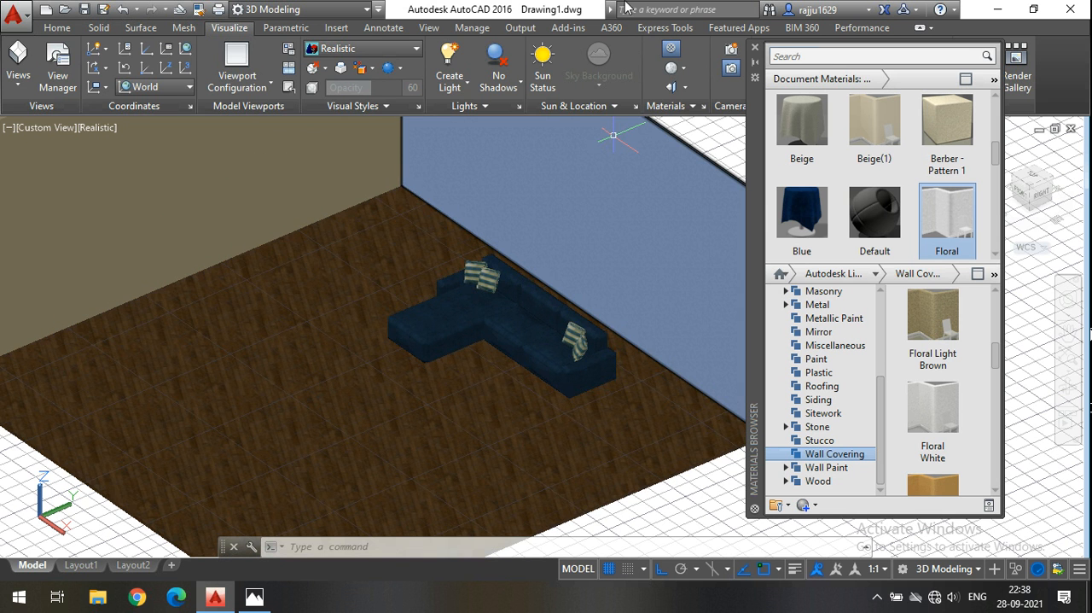
{"action": "left_click", "coordinate": [755, 46]}
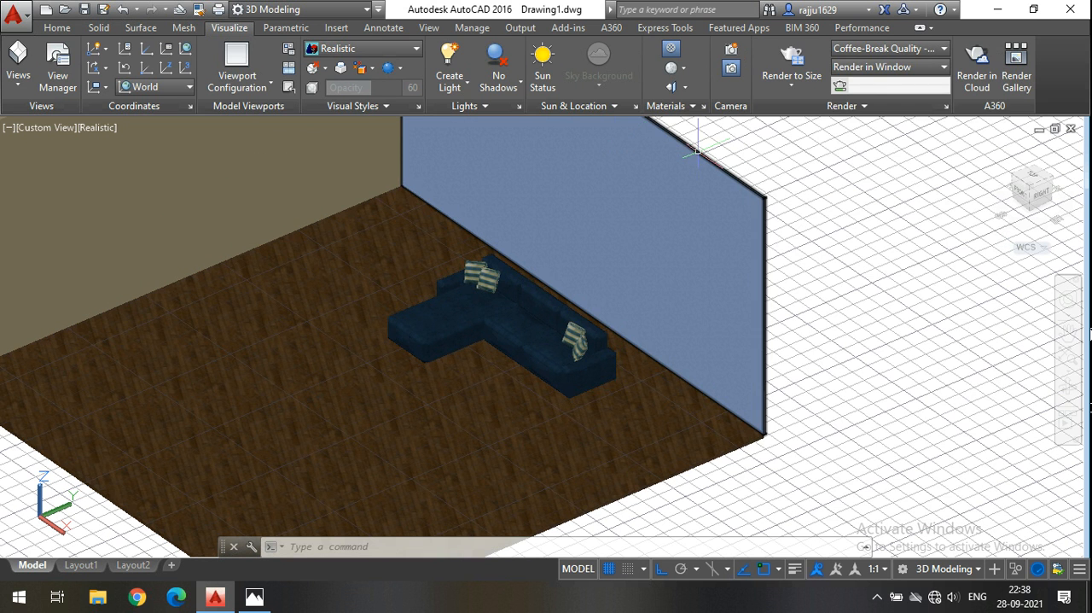
{"action": "scroll", "coordinate": [654, 366], "scroll_direction": "down", "scroll_amount": 5}
{"action": "scroll", "coordinate": [500, 275], "scroll_direction": "up", "scroll_amount": 6}
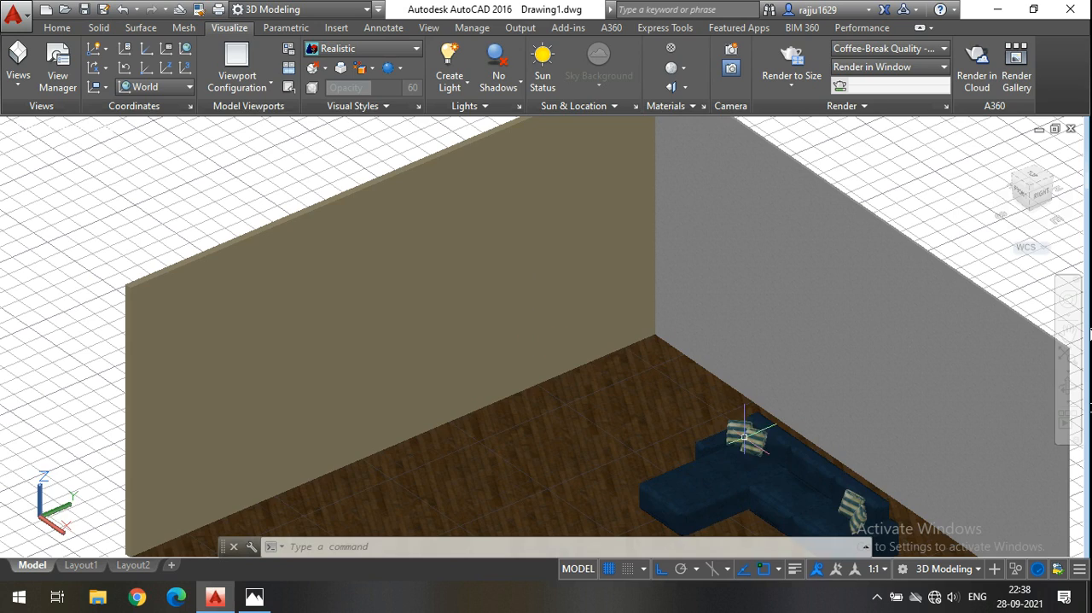
{"action": "scroll", "coordinate": [550, 367], "scroll_direction": "down", "scroll_amount": 3}
{"action": "scroll", "coordinate": [601, 383], "scroll_direction": "down", "scroll_amount": 3}
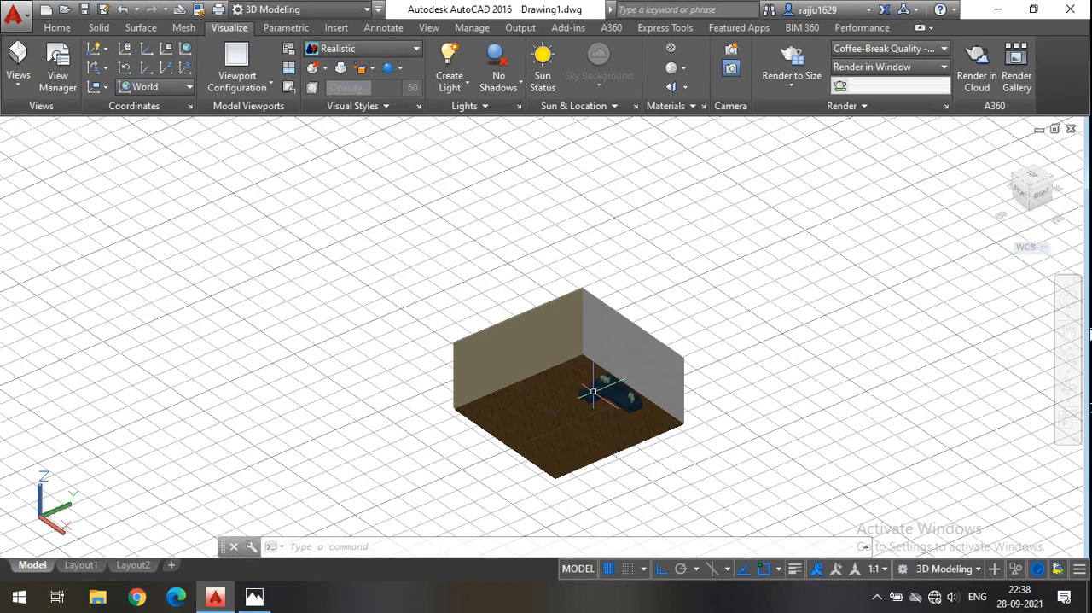
{"action": "scroll", "coordinate": [654, 435], "scroll_direction": "up", "scroll_amount": 7}
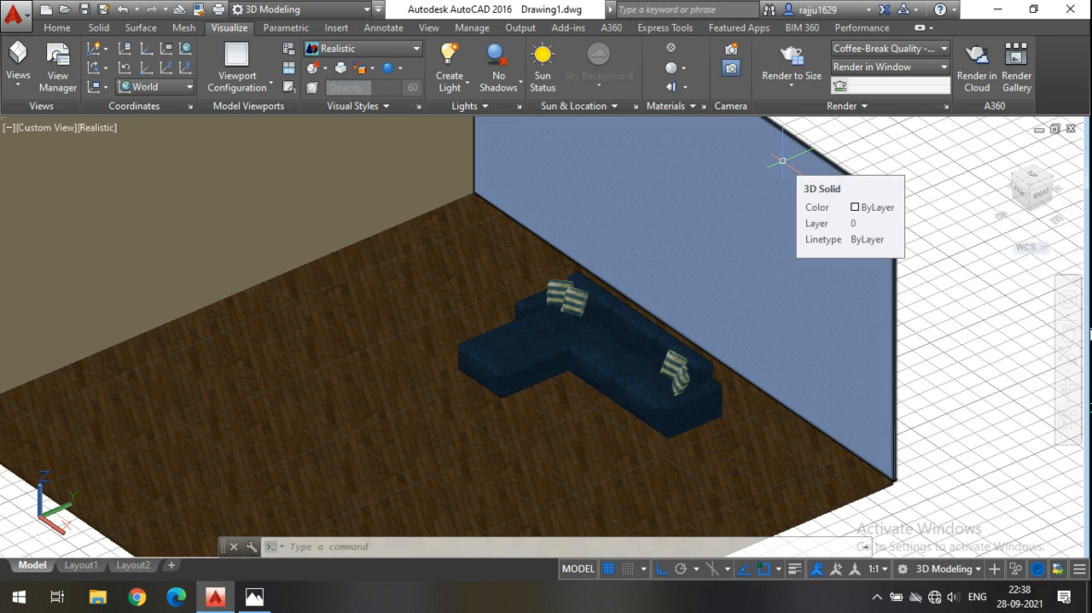
{"action": "left_click", "coordinate": [815, 12]}
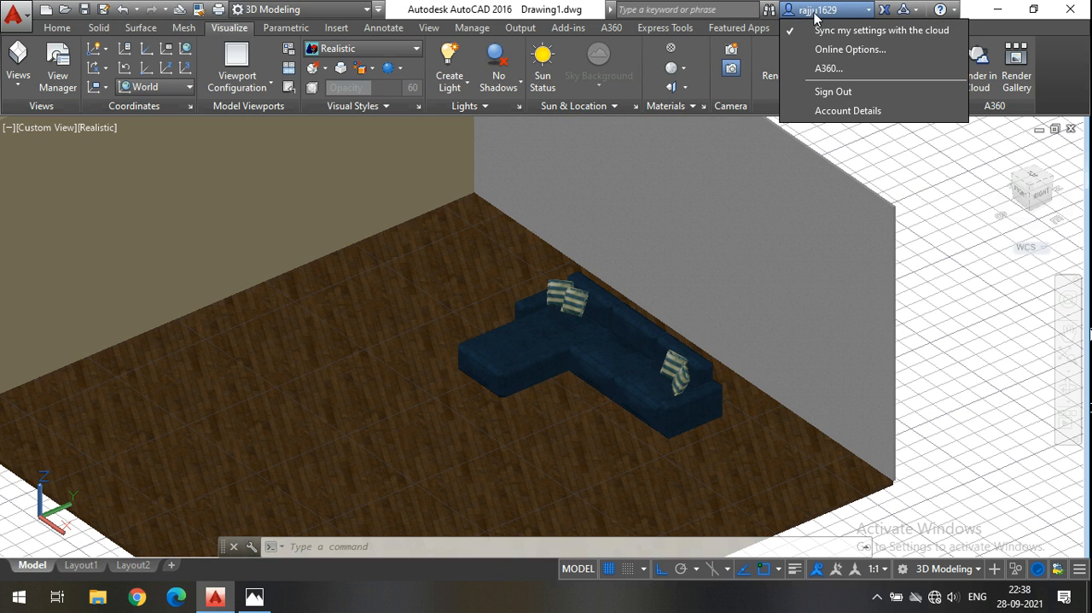
{"action": "left_click", "coordinate": [977, 110]}
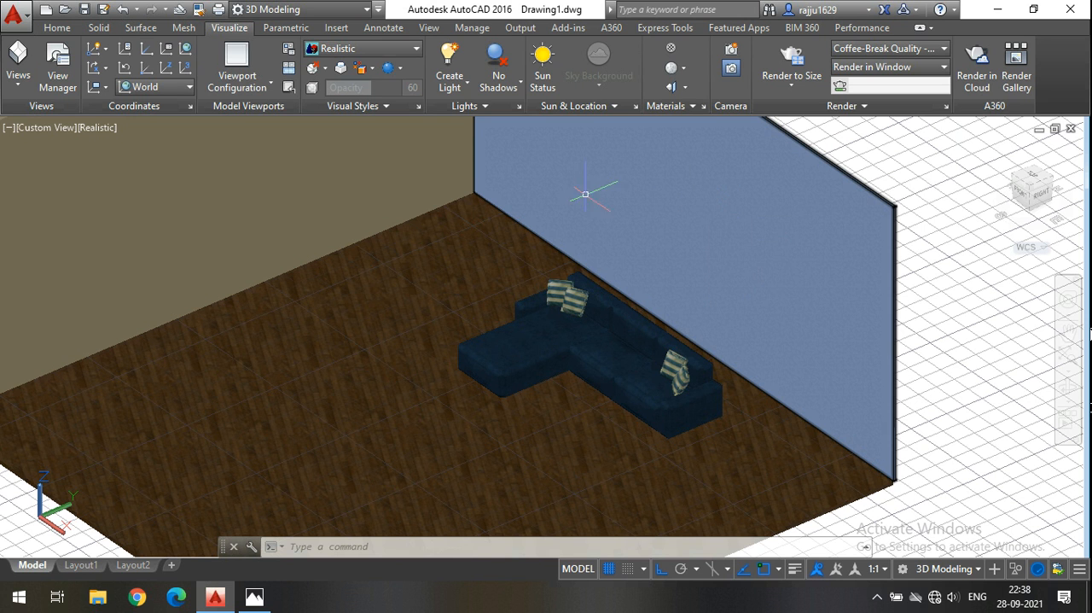
Show the room in the 2D Wireframe visual style from the top, rotated so north points up.
{"action": "left_click", "coordinate": [385, 49]}
{"action": "left_click", "coordinate": [353, 81]}
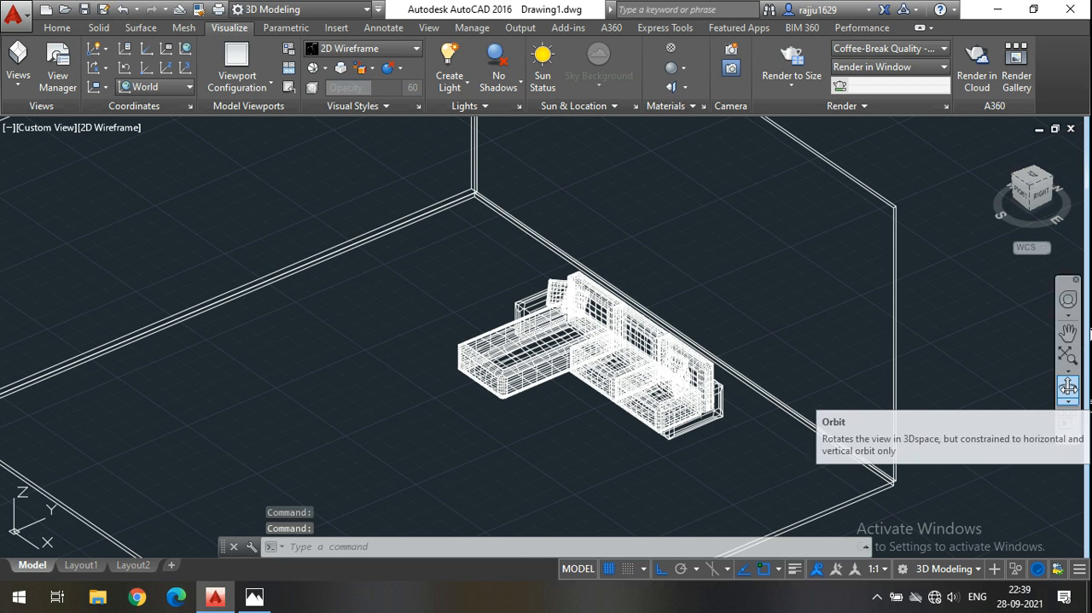
{"action": "left_click", "coordinate": [1031, 179]}
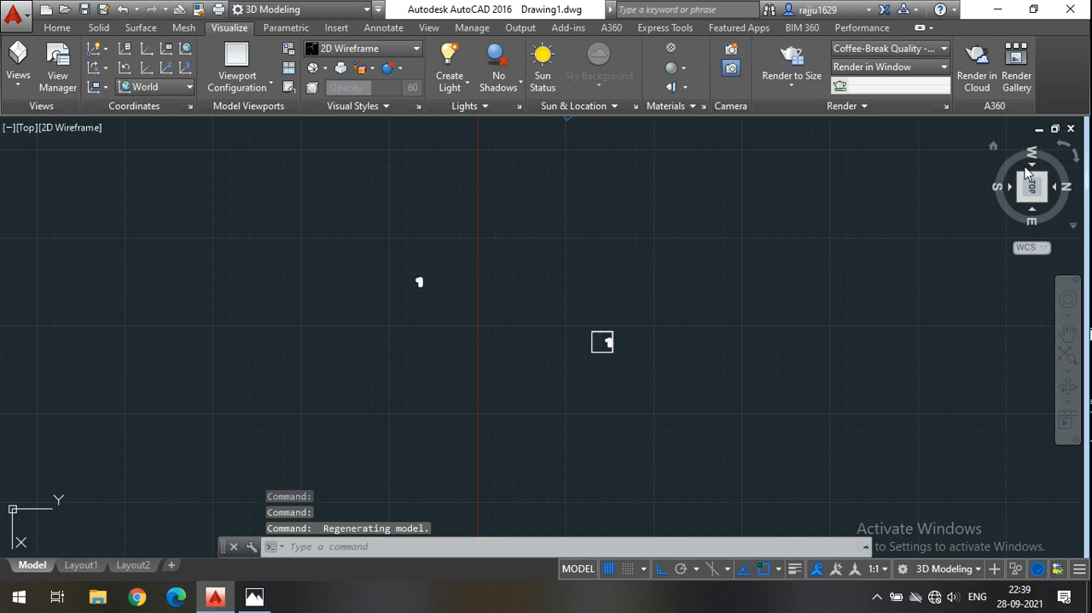
{"action": "left_click", "coordinate": [1064, 147]}
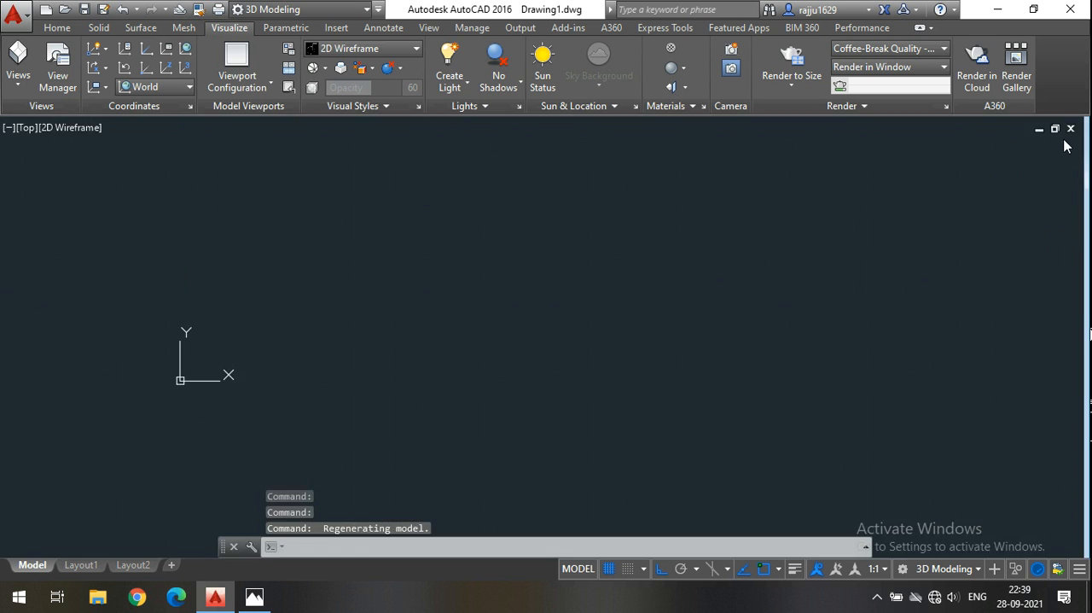
{"action": "scroll", "coordinate": [752, 256], "scroll_direction": "up", "scroll_amount": 8}
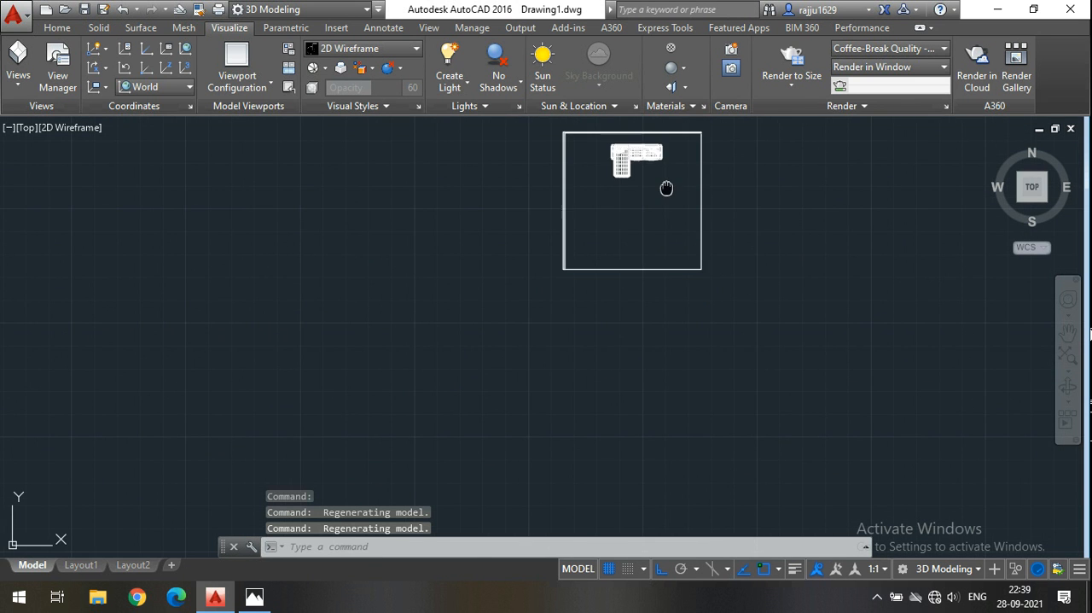
{"action": "scroll", "coordinate": [703, 254], "scroll_direction": "up", "scroll_amount": 4}
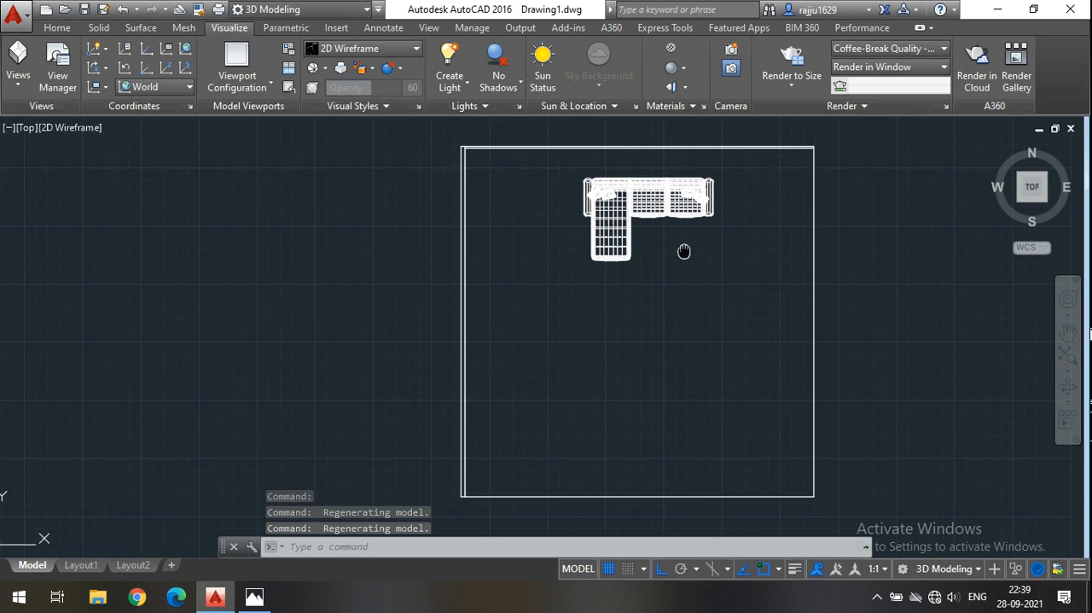
Create a camera in the southern part of the room, targeting a point just beyond the wall behind the sofa.
{"action": "left_click", "coordinate": [58, 27]}
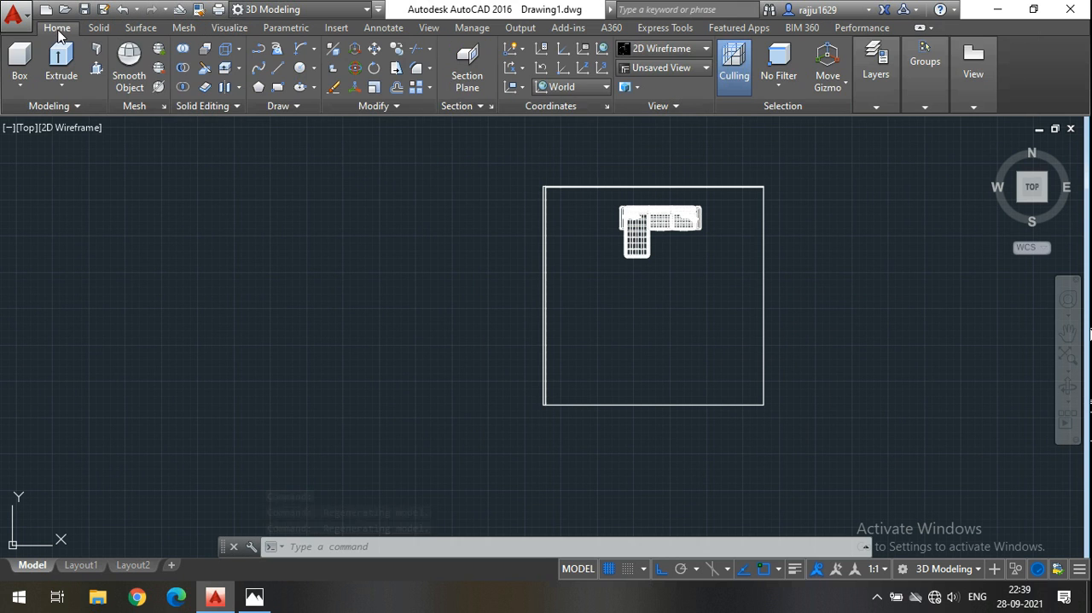
{"action": "left_click", "coordinate": [226, 28]}
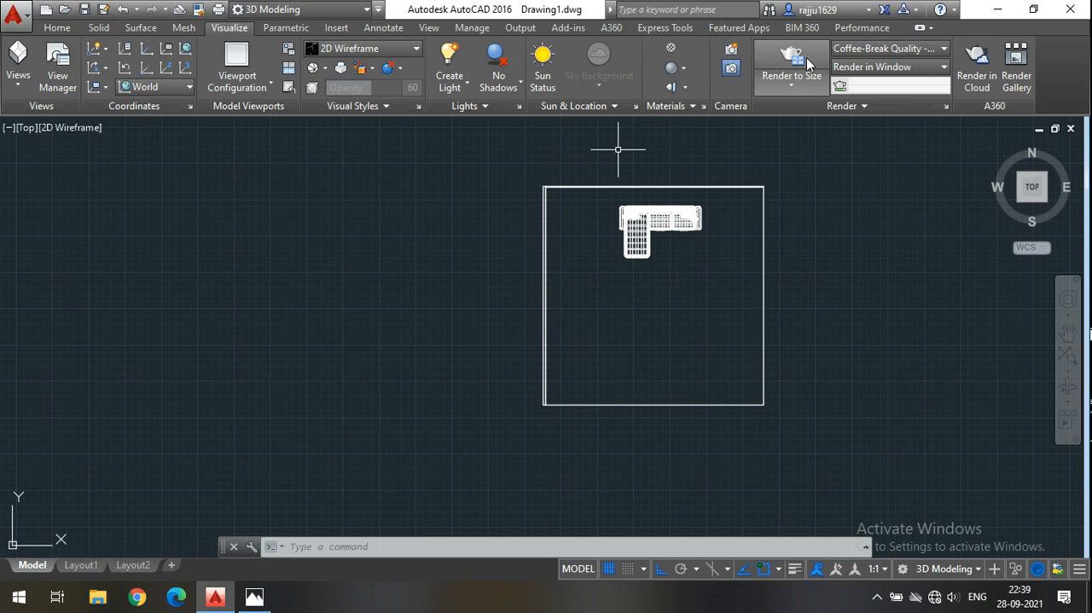
{"action": "left_click", "coordinate": [731, 55]}
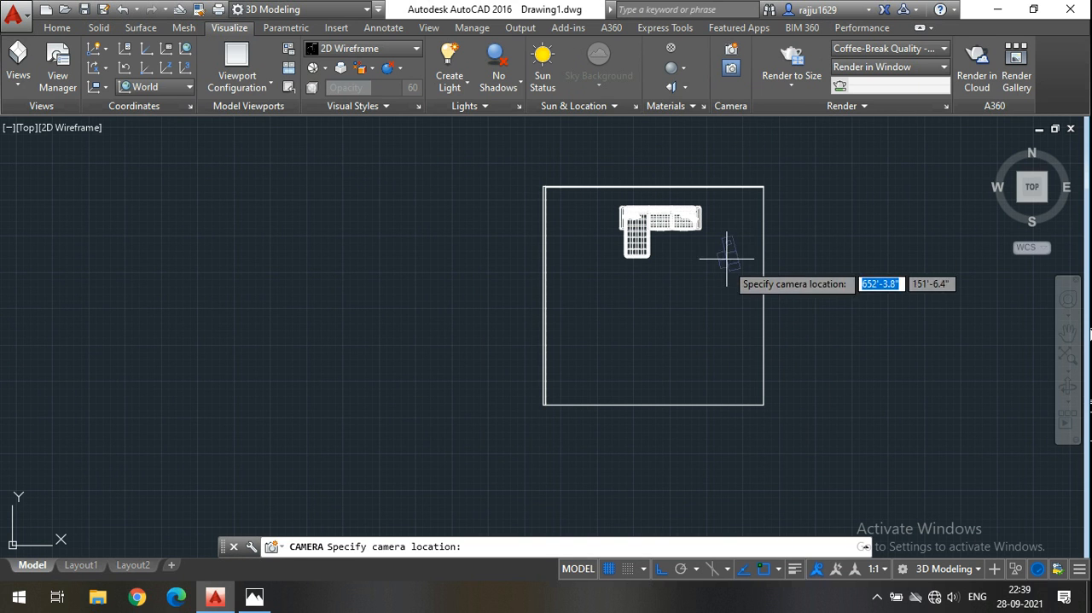
{"action": "middle_click_drag", "start_coordinate": [724, 320], "coordinate": [700, 370]}
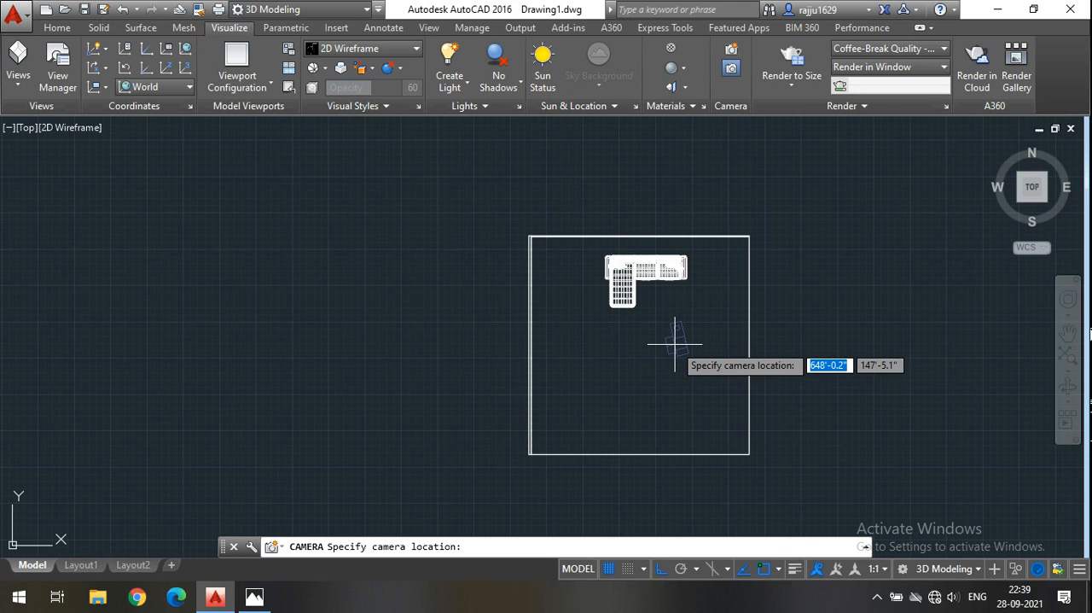
{"action": "scroll", "coordinate": [674, 349], "scroll_direction": "up", "scroll_amount": 2}
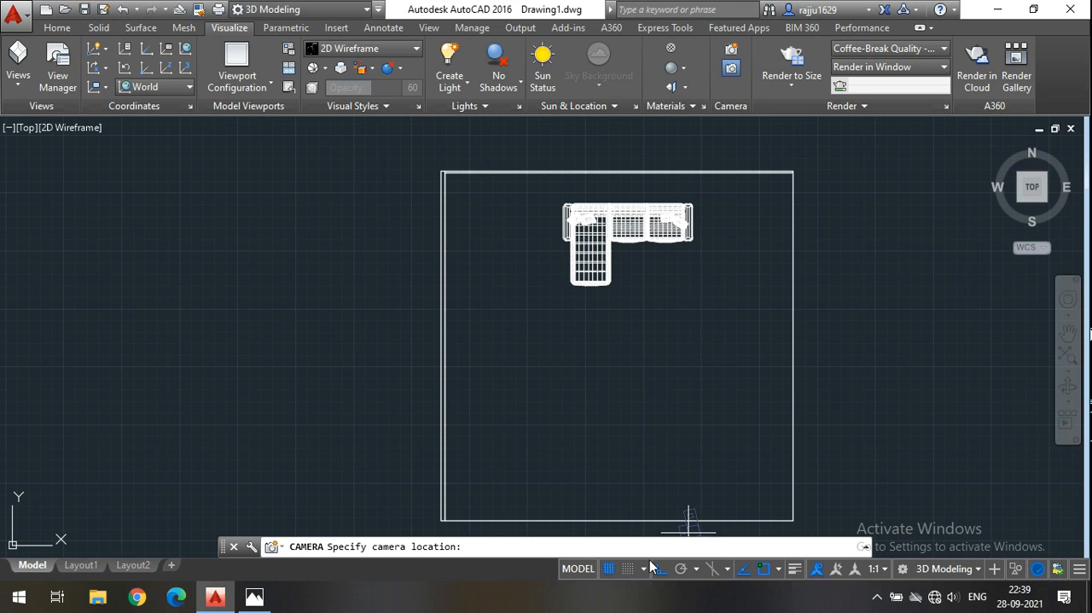
{"action": "left_click", "coordinate": [637, 444]}
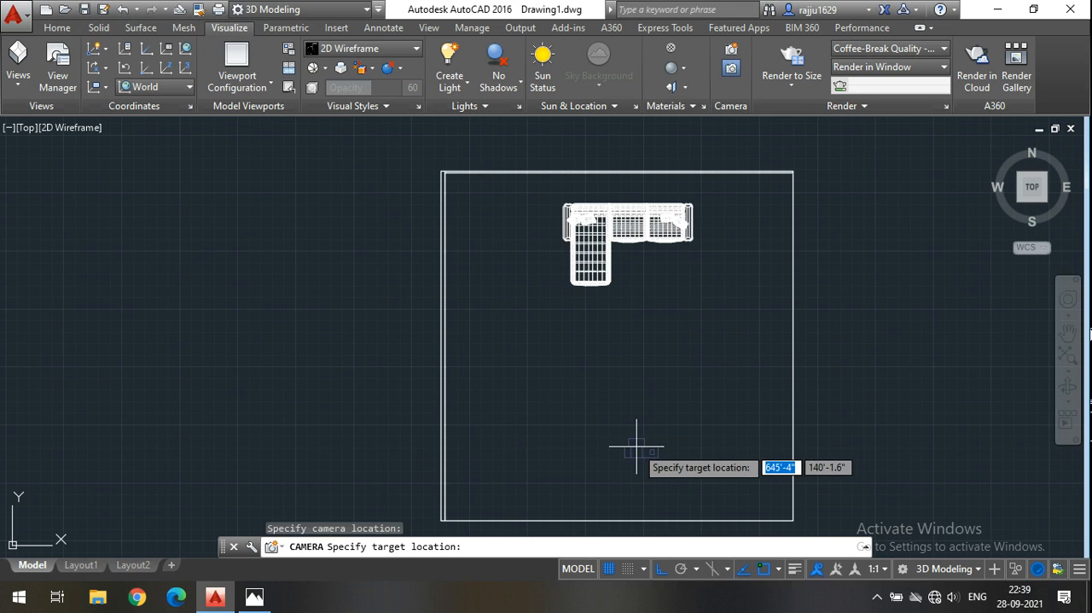
{"action": "left_click", "coordinate": [637, 153]}
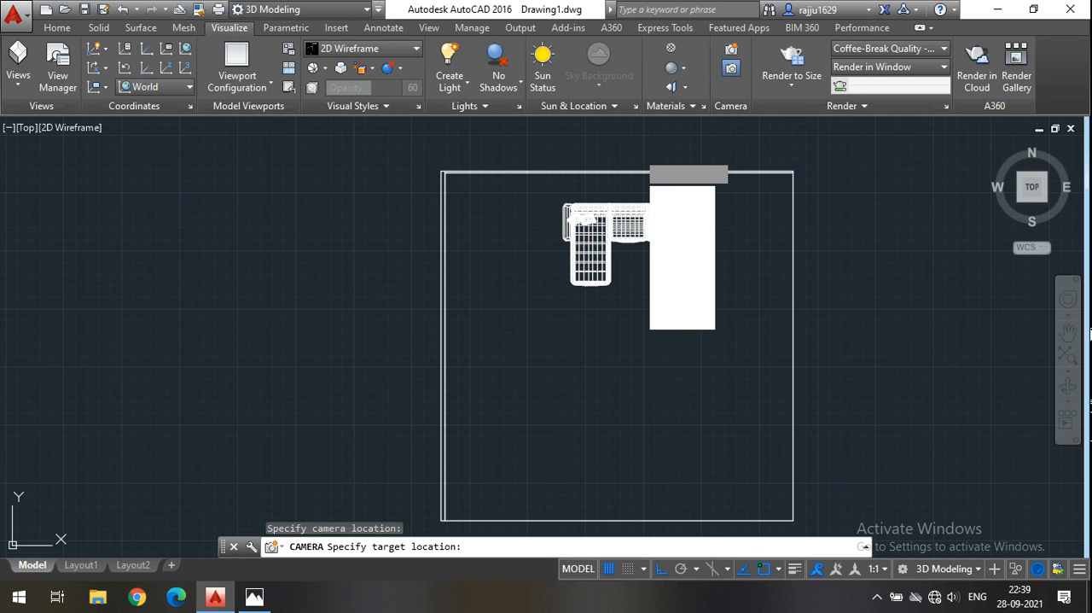
{"action": "key", "text": "Return"}
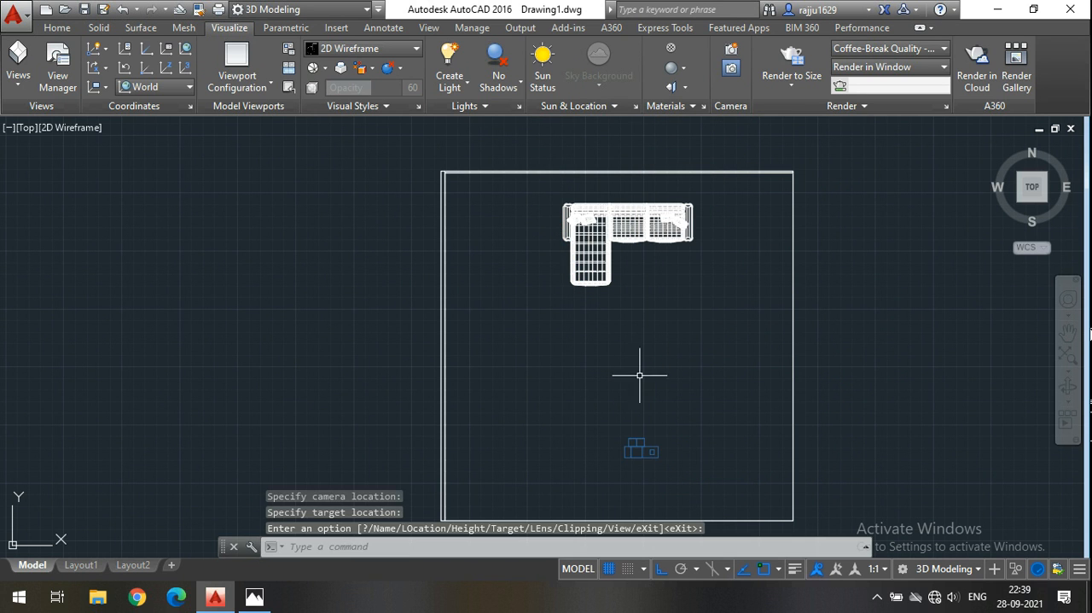
Preview the new camera's view of the sofa, close the preview and delete the camera.
{"action": "left_click", "coordinate": [640, 453]}
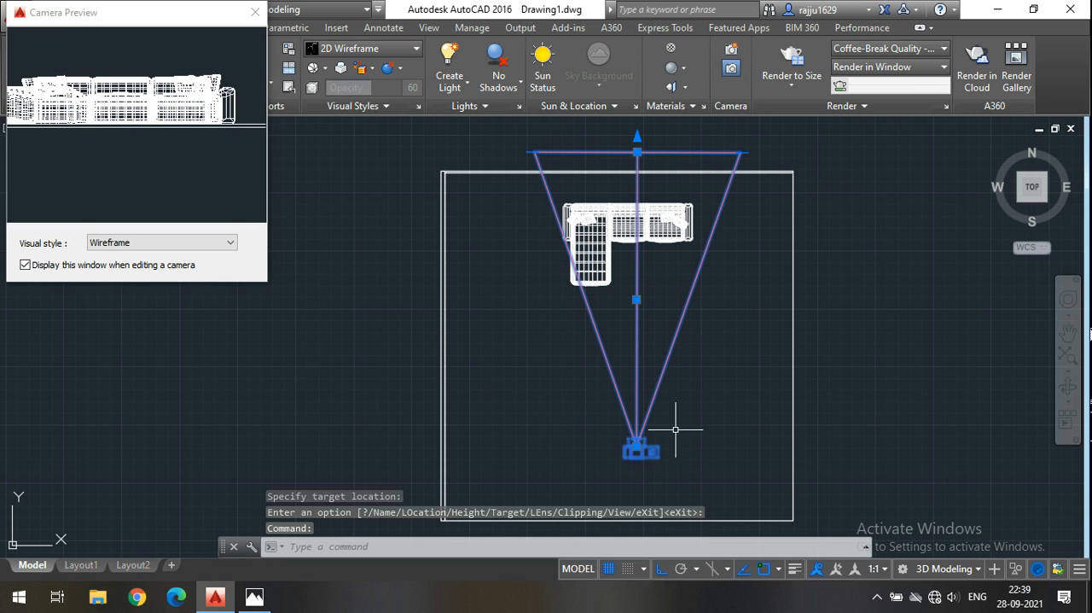
{"action": "left_click", "coordinate": [256, 12]}
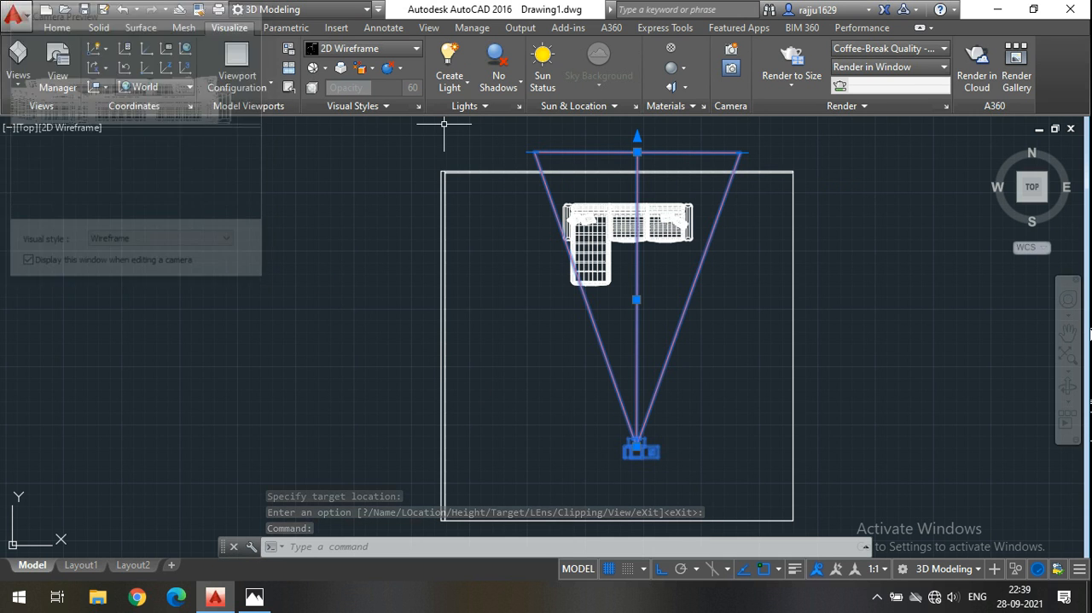
{"action": "key", "text": "Delete"}
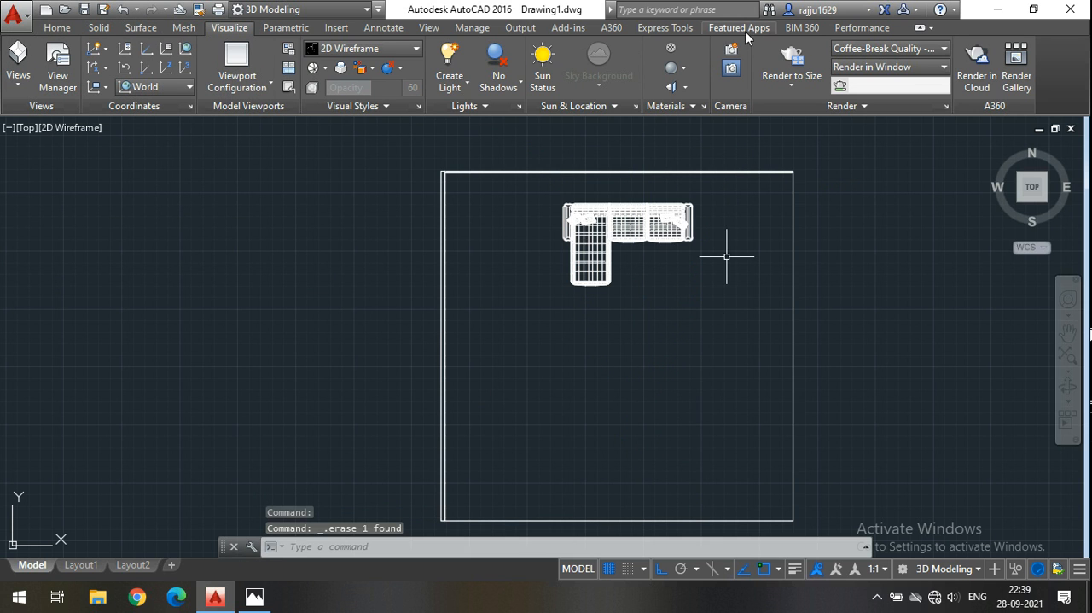
{"action": "left_click", "coordinate": [738, 52]}
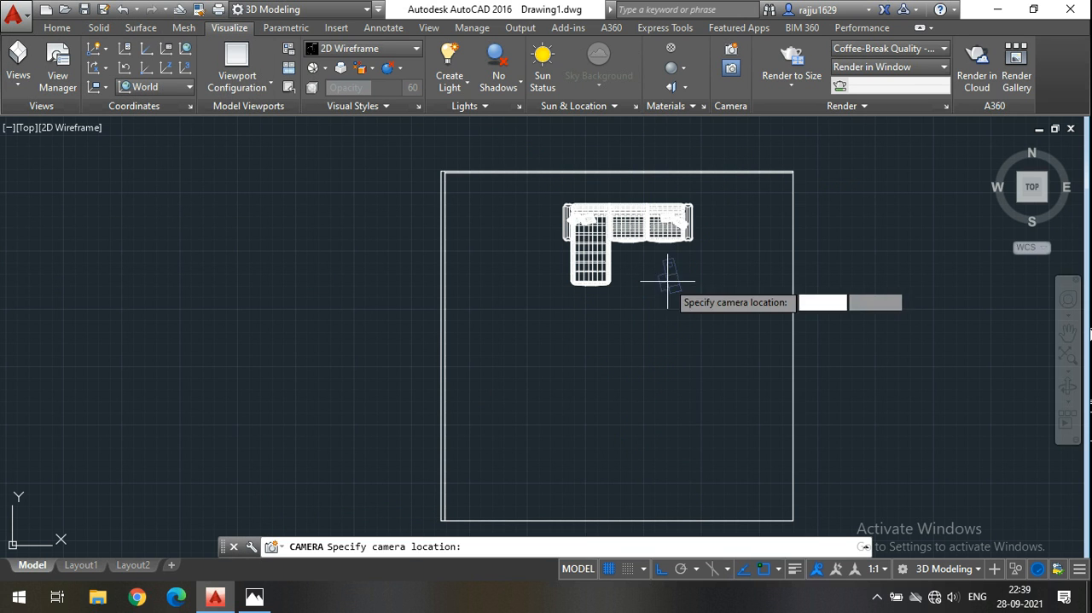
{"action": "left_click", "coordinate": [629, 445]}
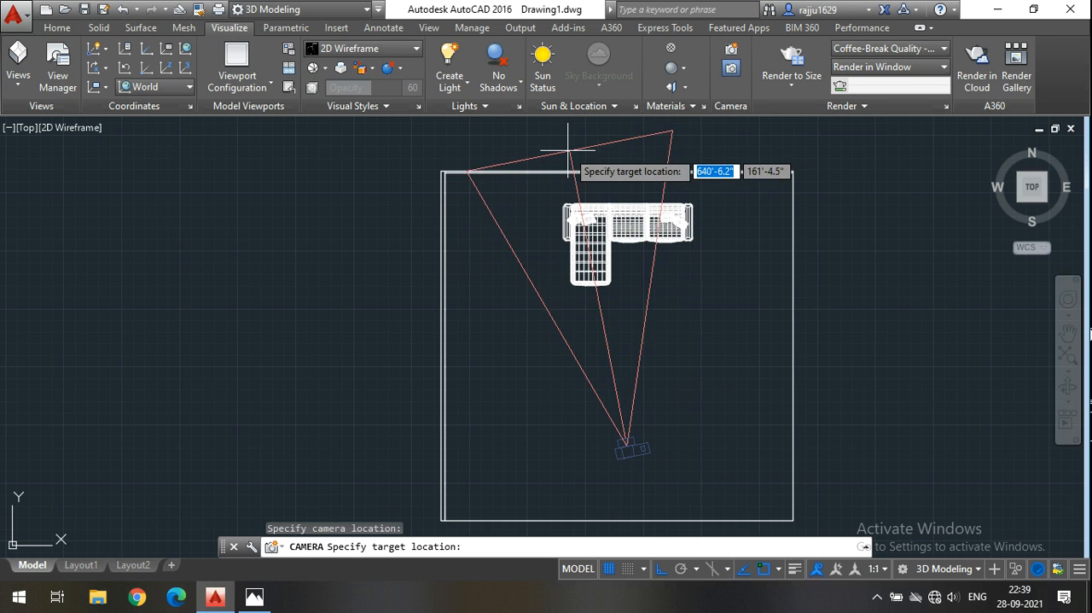
{"action": "key", "text": "Escape"}
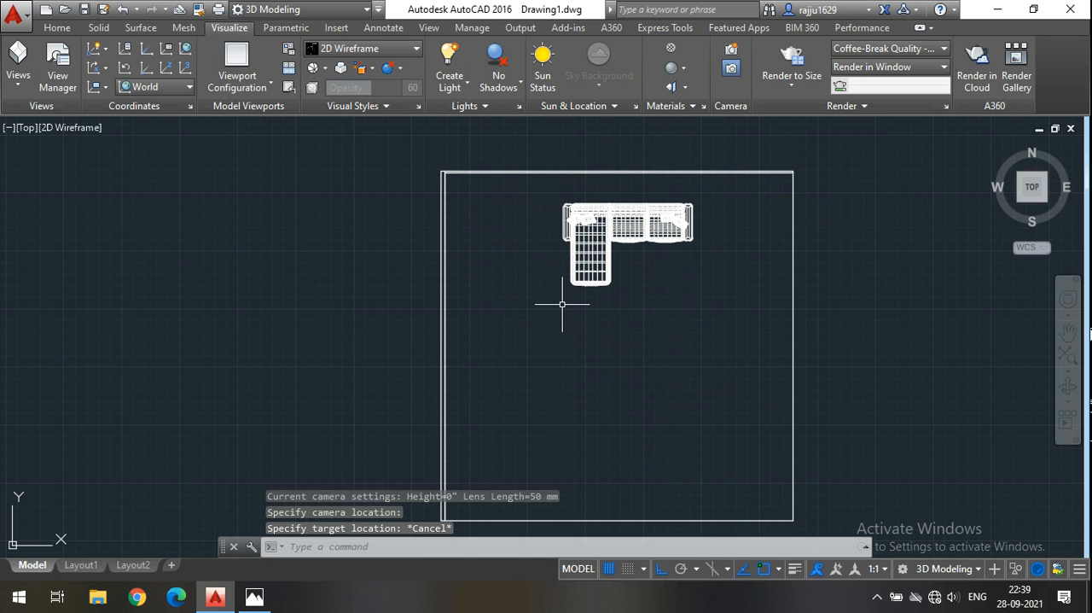
Create a camera in the southeastern part of the room, targeting a point just beyond the wall behind the sofa.
{"action": "left_click", "coordinate": [731, 53]}
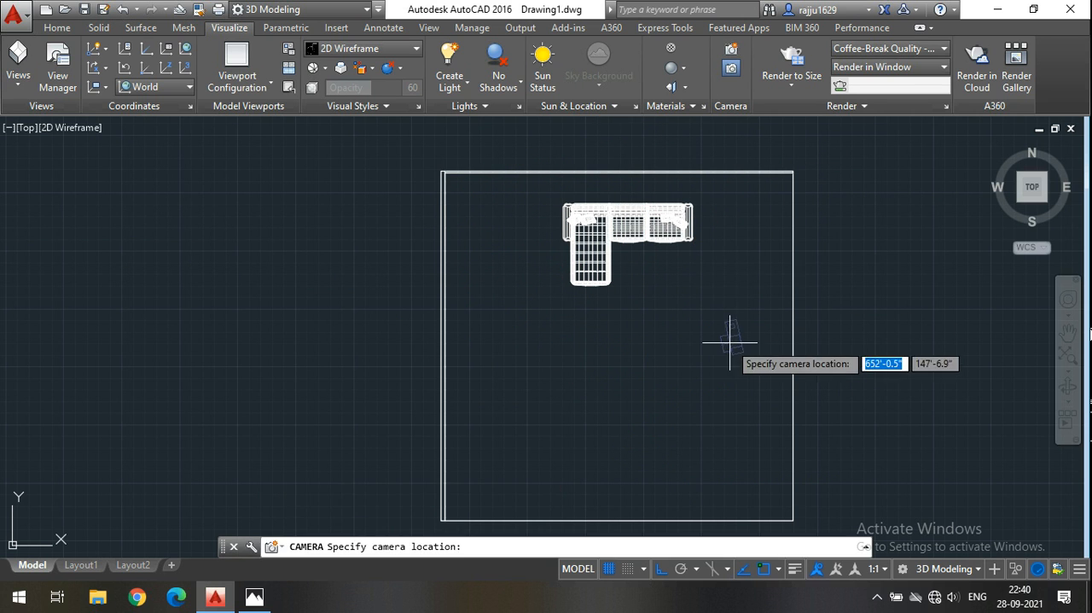
{"action": "left_click", "coordinate": [744, 402]}
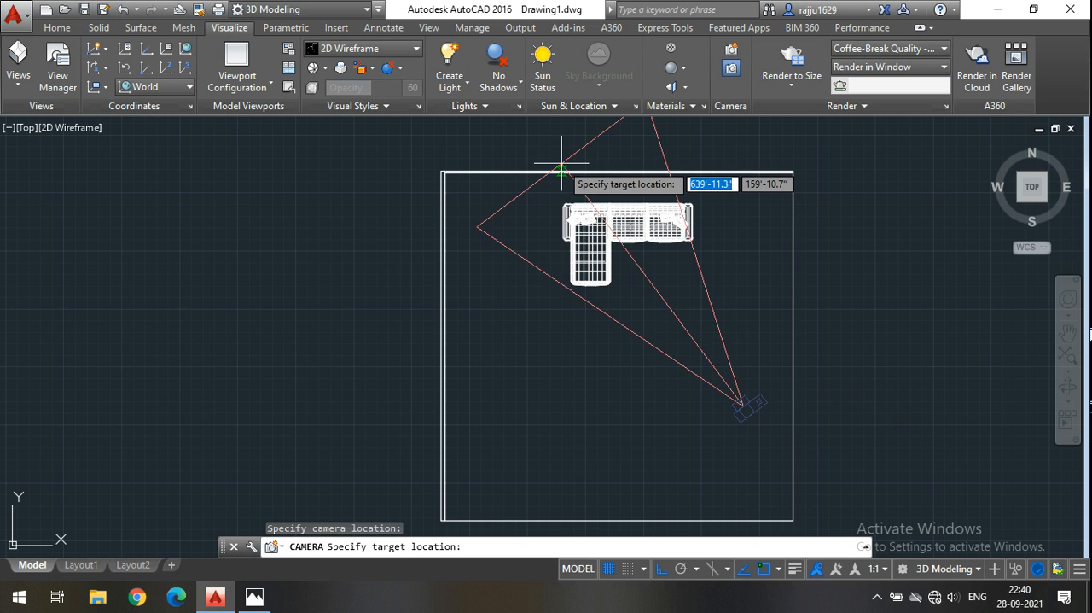
{"action": "scroll", "coordinate": [561, 166], "scroll_direction": "up", "scroll_amount": 2}
{"action": "scroll", "coordinate": [573, 175], "scroll_direction": "down", "scroll_amount": 2}
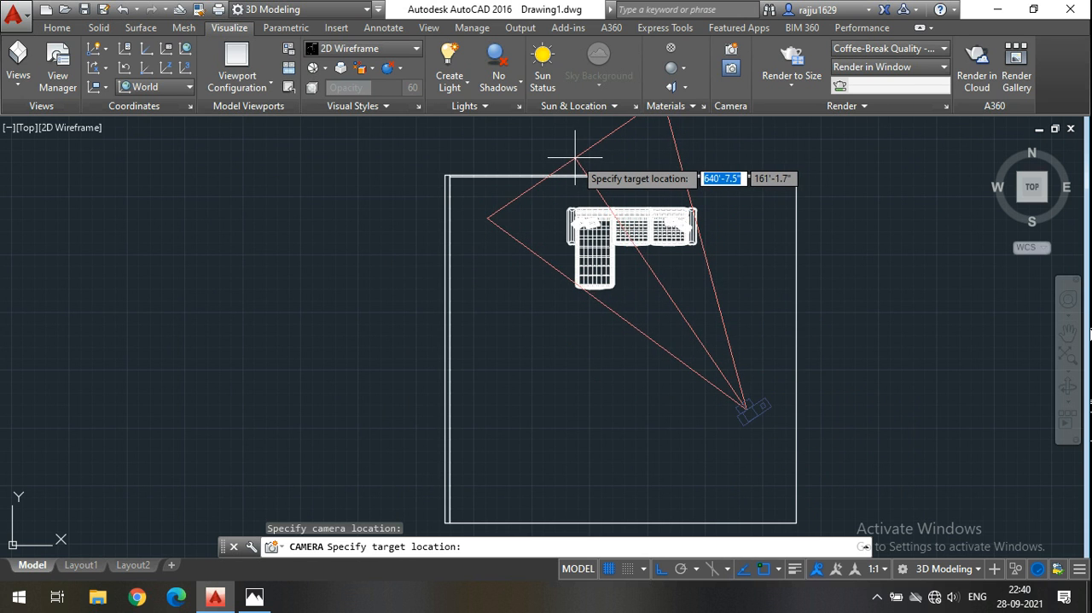
{"action": "left_click", "coordinate": [576, 157]}
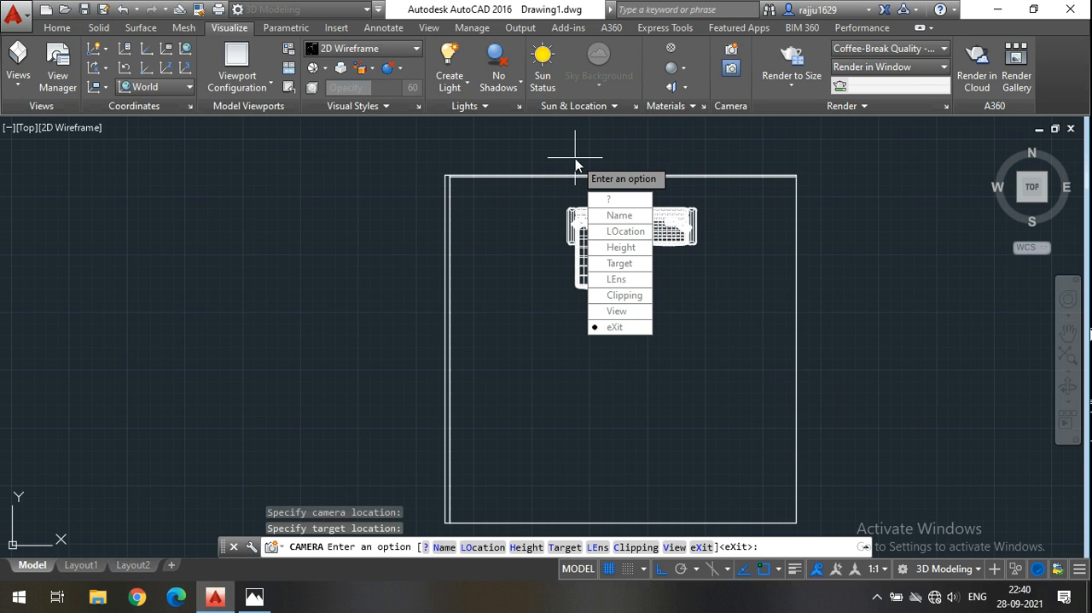
{"action": "key", "text": "Return"}
Move the camera position about 2'-6.6" straight south, keeping its target behind the sofa.
{"action": "left_click", "coordinate": [743, 415]}
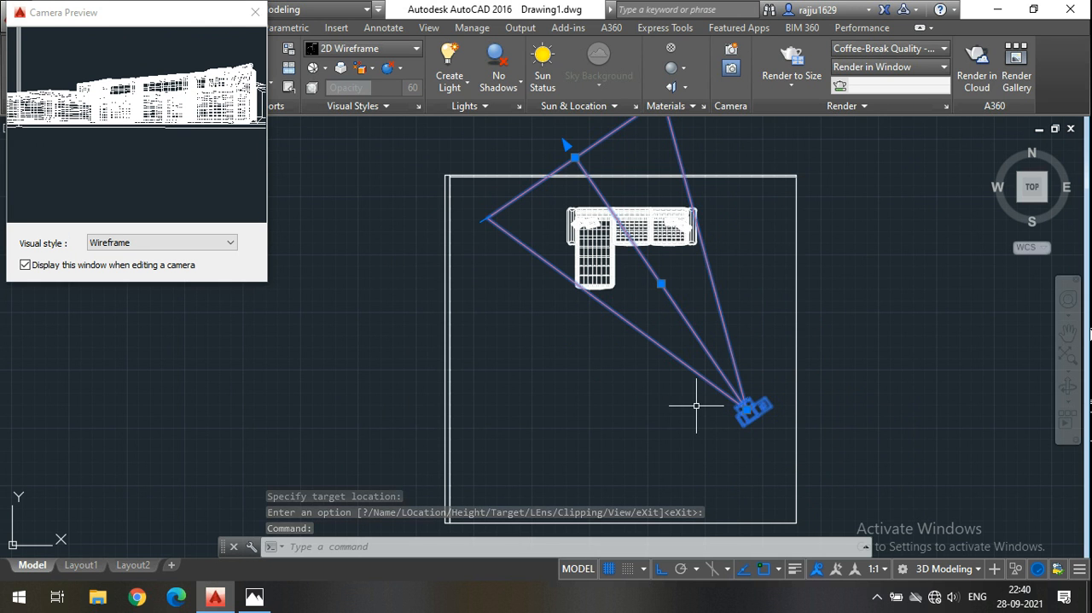
{"action": "scroll", "coordinate": [771, 441], "scroll_direction": "up", "scroll_amount": 3}
{"action": "left_click", "coordinate": [716, 352]}
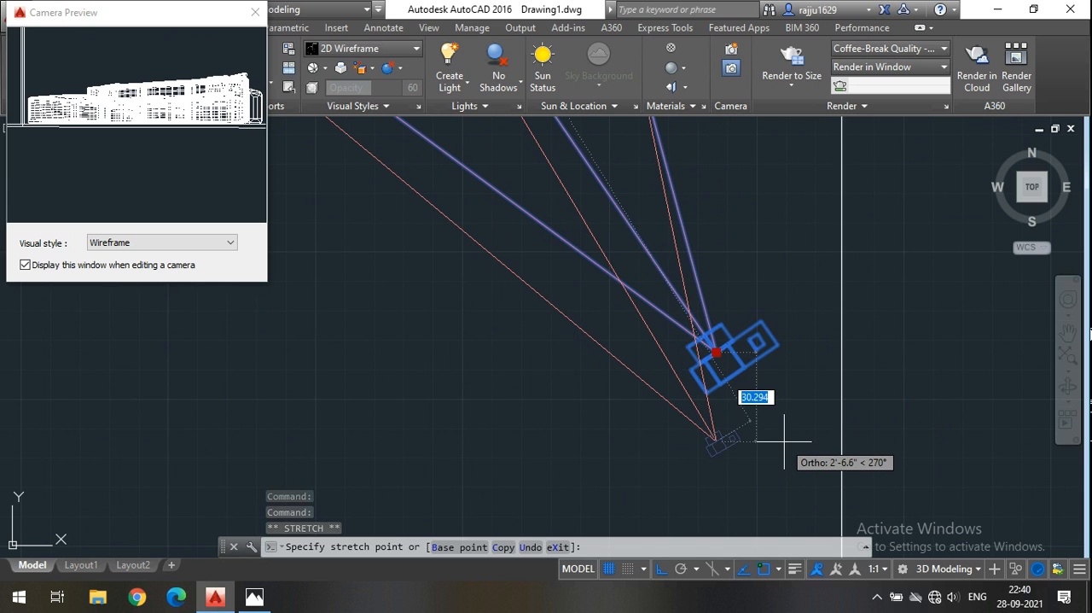
{"action": "left_click", "coordinate": [785, 442]}
{"action": "scroll", "coordinate": [701, 392], "scroll_direction": "down", "scroll_amount": 5}
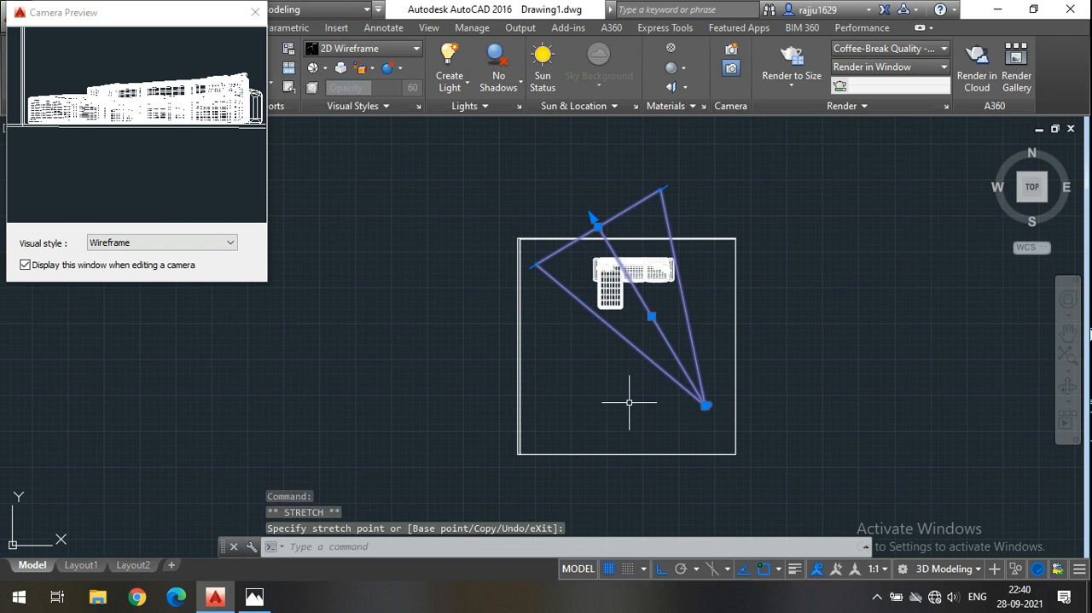
Set the camera preview to the Realistic visual style, then close the preview and deselect the camera.
{"action": "left_click", "coordinate": [202, 248]}
{"action": "left_click", "coordinate": [121, 281]}
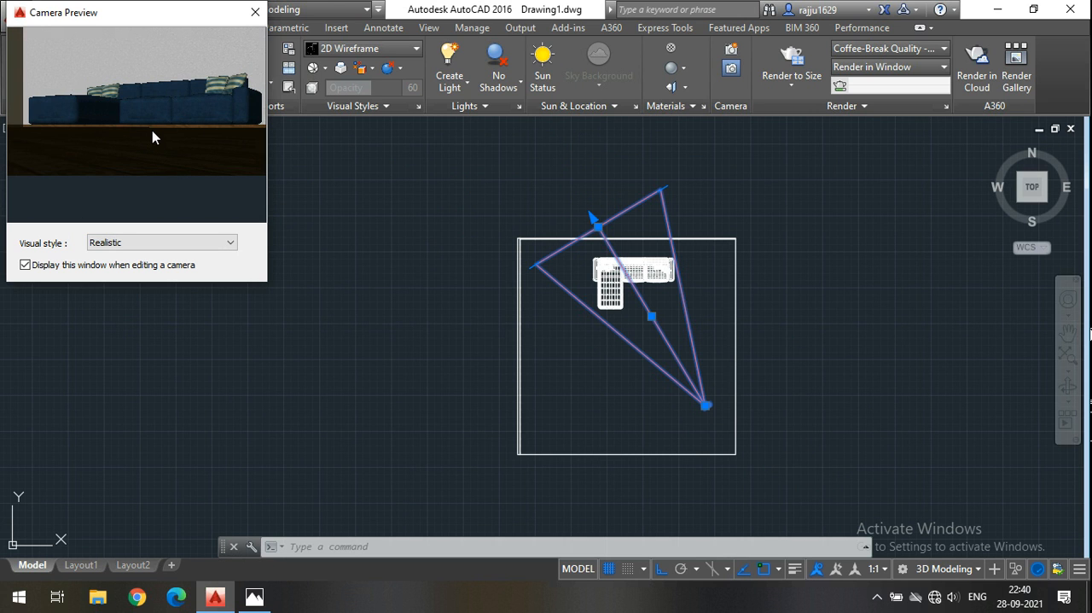
{"action": "left_click", "coordinate": [254, 15]}
{"action": "key", "text": "Escape"}
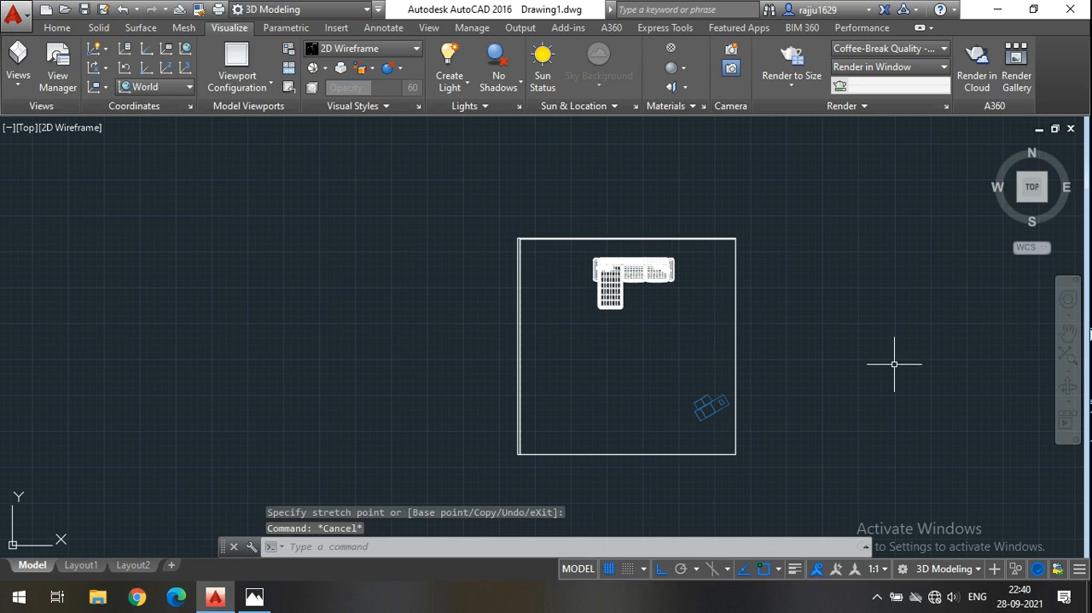
Orbit the room into a 3D view and raise the camera about 4'-3.6" along the Z axis so it looks down on the sofa.
{"action": "left_click", "coordinate": [1068, 386]}
{"action": "left_click_drag", "start_coordinate": [770, 484], "coordinate": [734, 350]}
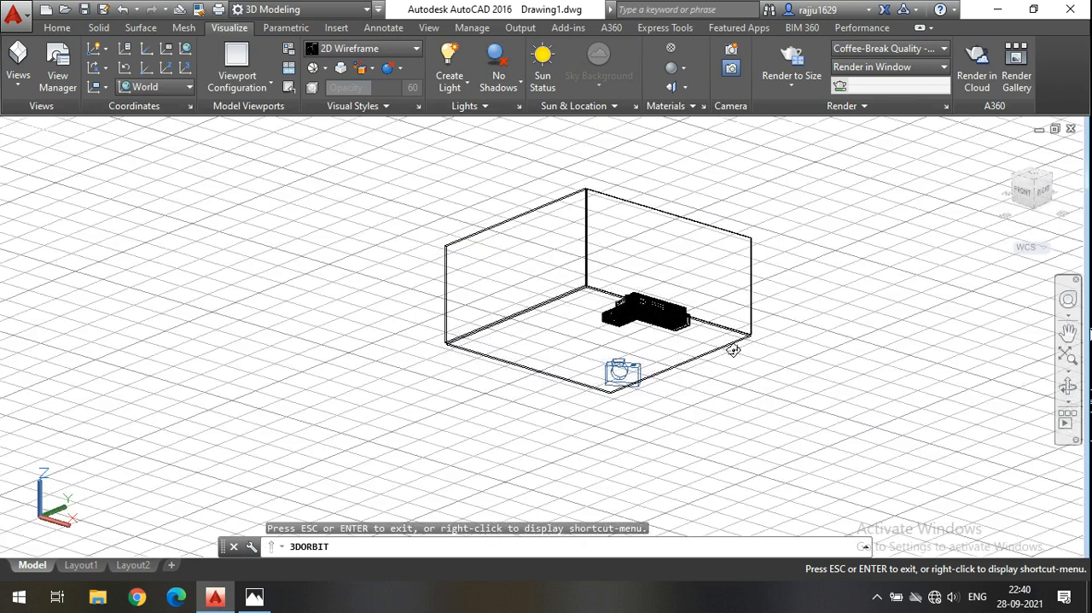
{"action": "key", "text": "Escape"}
{"action": "left_click", "coordinate": [604, 373]}
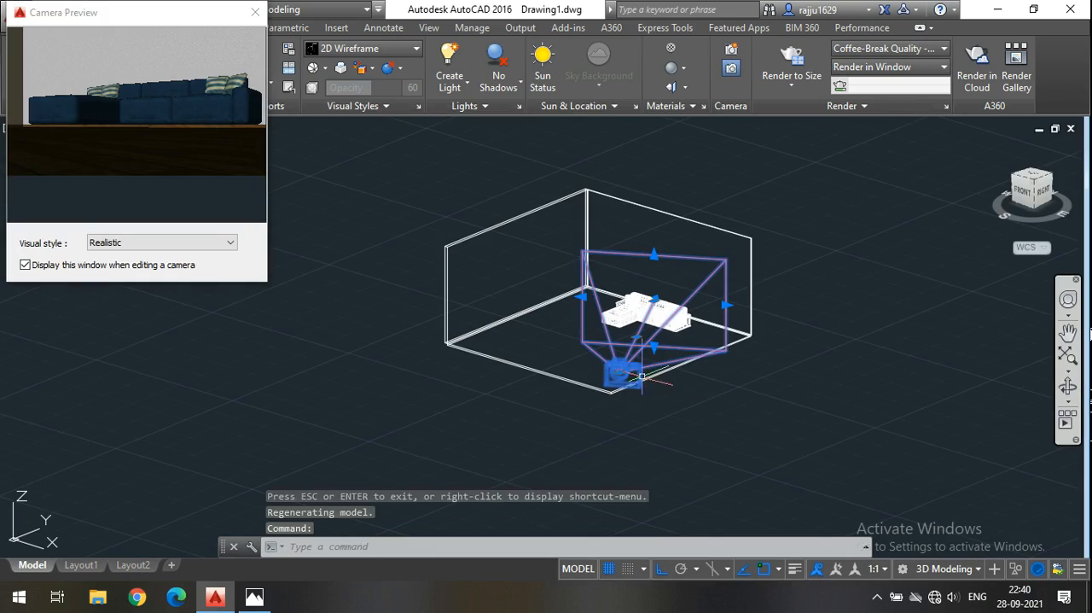
{"action": "scroll", "coordinate": [642, 375], "scroll_direction": "up", "scroll_amount": 5}
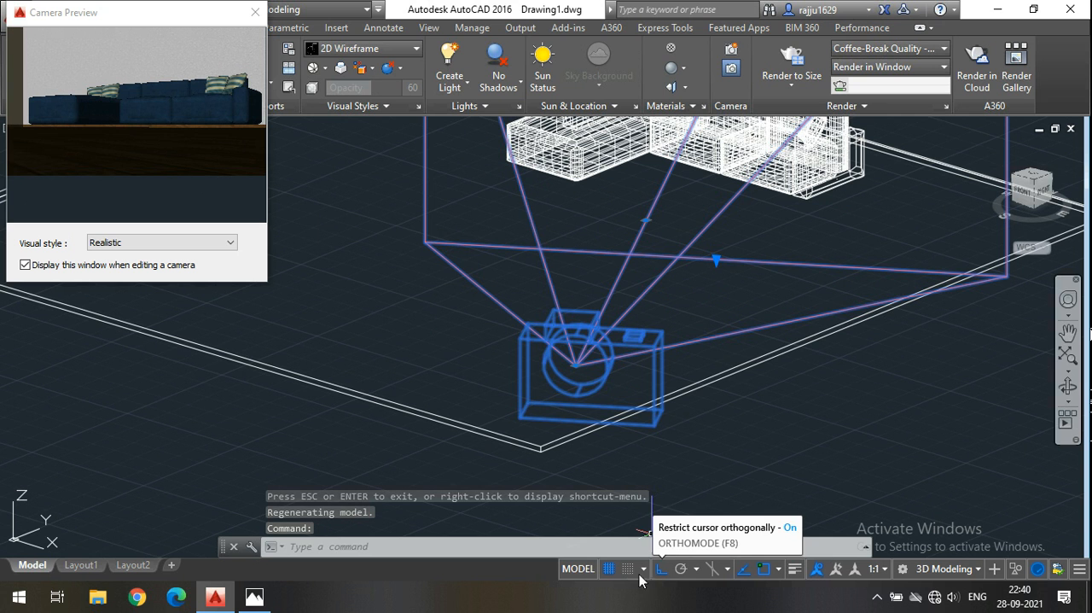
{"action": "left_click", "coordinate": [576, 365]}
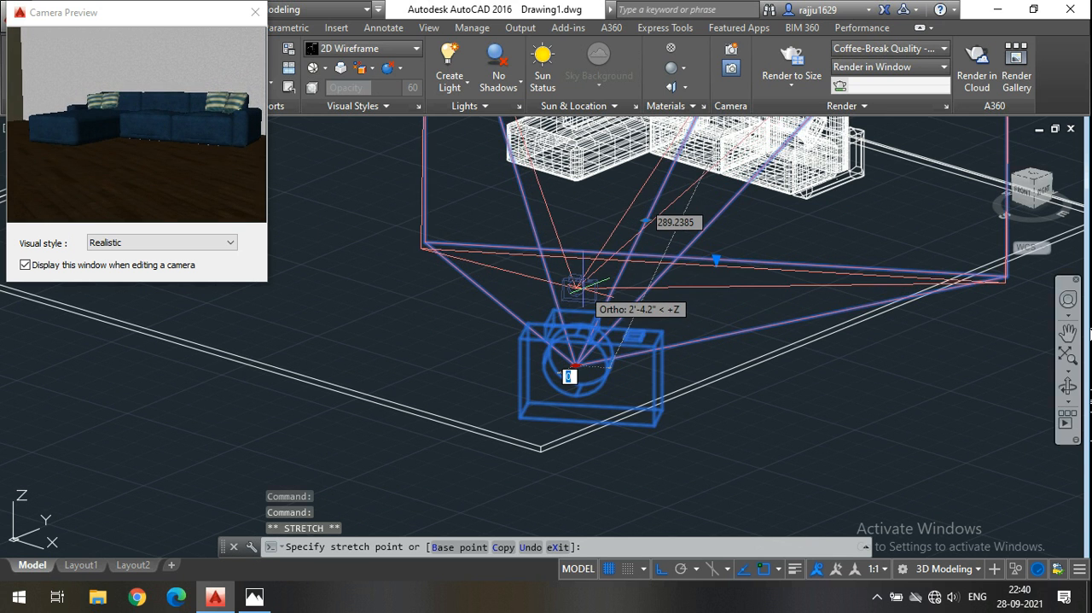
{"action": "scroll", "coordinate": [582, 287], "scroll_direction": "up", "scroll_amount": 2}
{"action": "scroll", "coordinate": [581, 287], "scroll_direction": "down", "scroll_amount": 5}
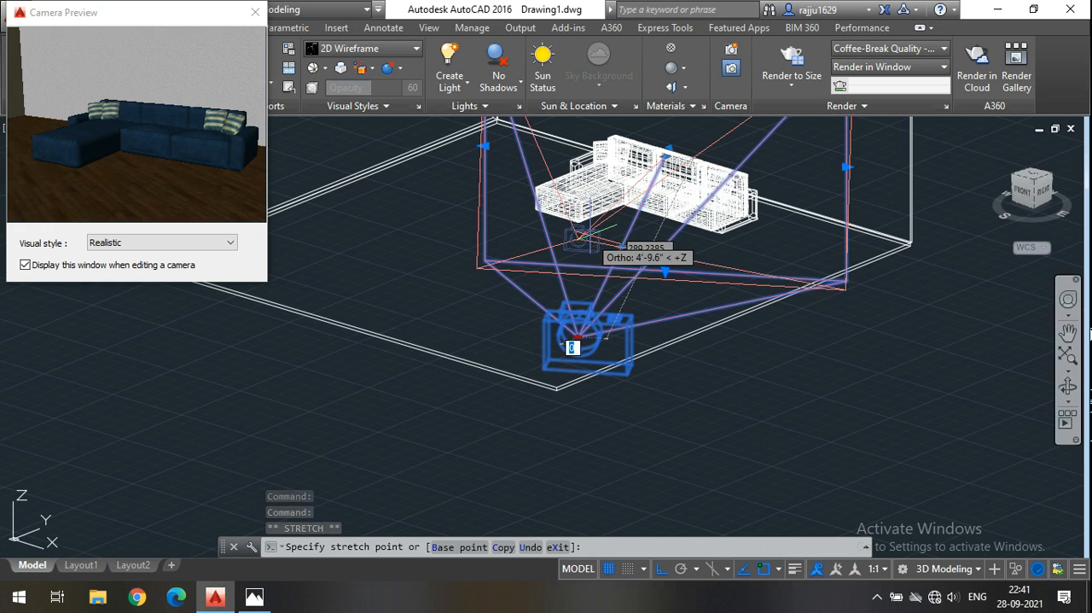
{"action": "scroll", "coordinate": [574, 340], "scroll_direction": "up", "scroll_amount": 3}
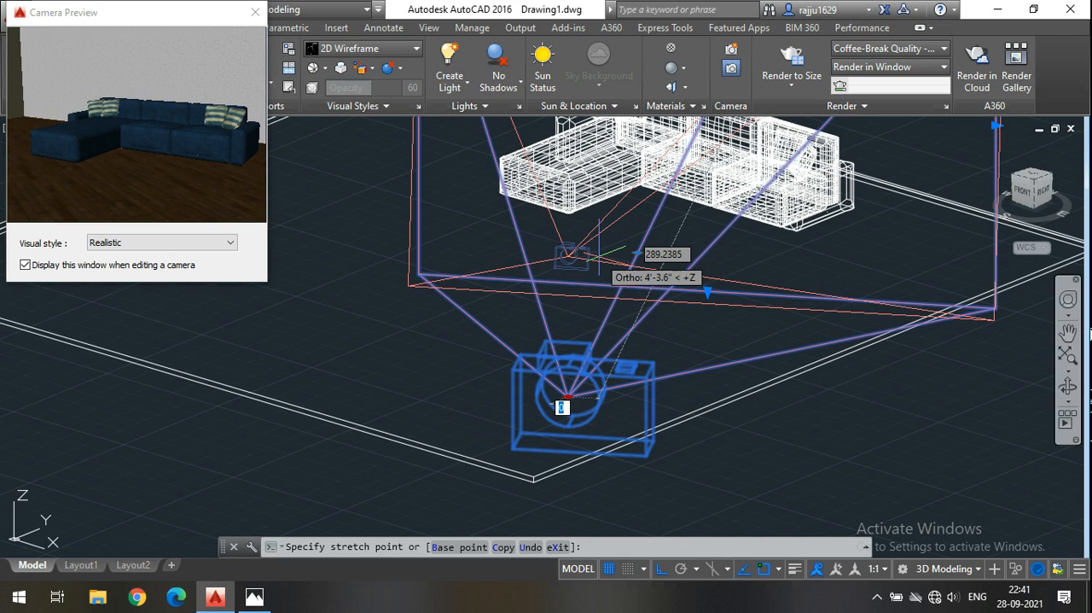
{"action": "left_click", "coordinate": [561, 406]}
{"action": "scroll", "coordinate": [529, 409], "scroll_direction": "down", "scroll_amount": 5}
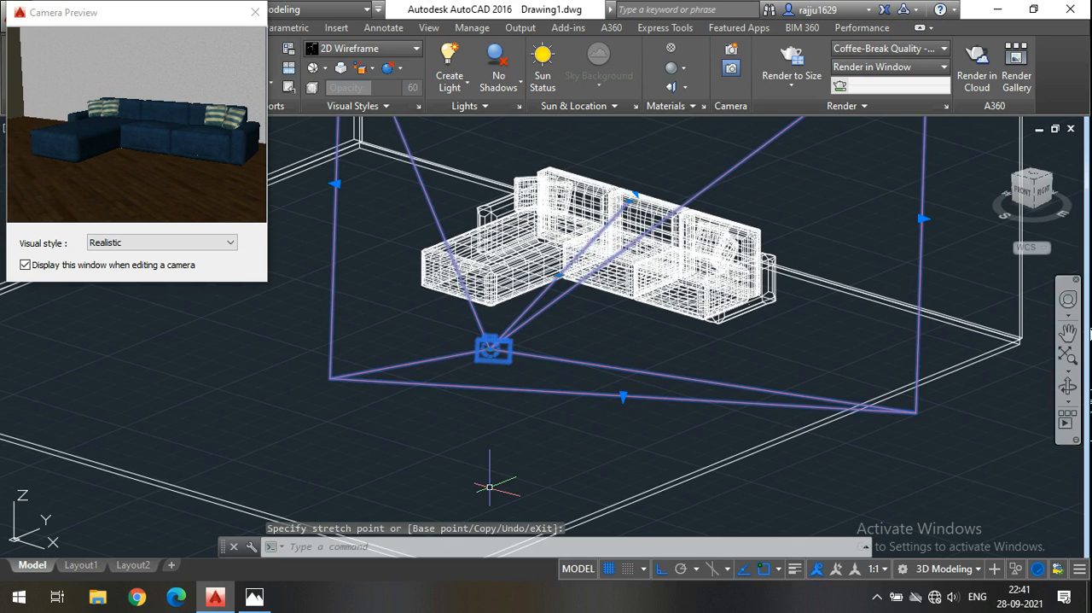
From the top view with Ortho off, move the camera position slightly north toward the sofa and deselect it.
{"action": "scroll", "coordinate": [512, 410], "scroll_direction": "up", "scroll_amount": 5}
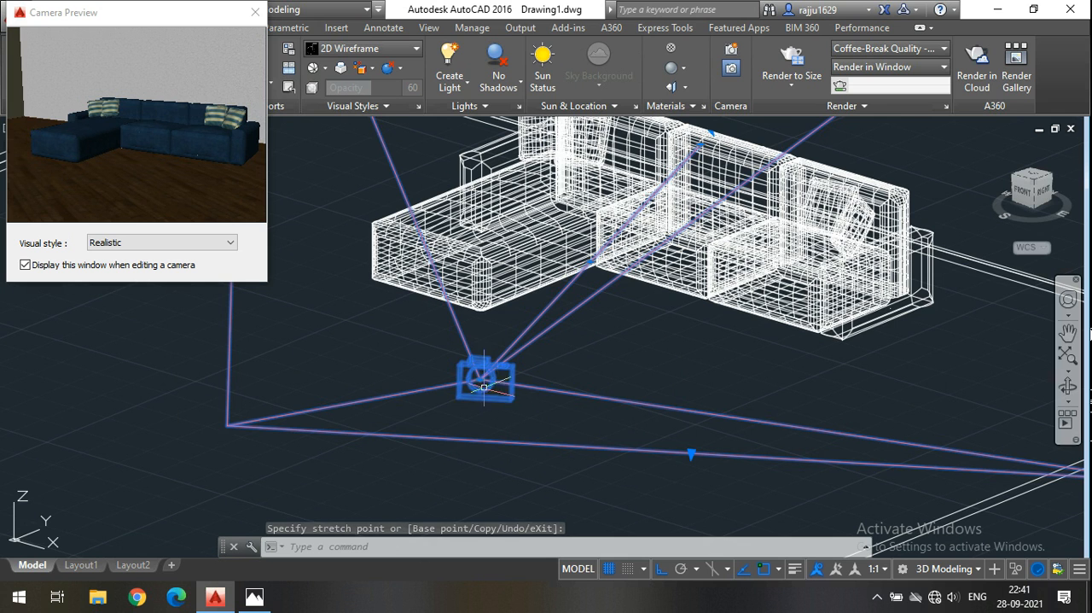
{"action": "left_click", "coordinate": [1034, 177]}
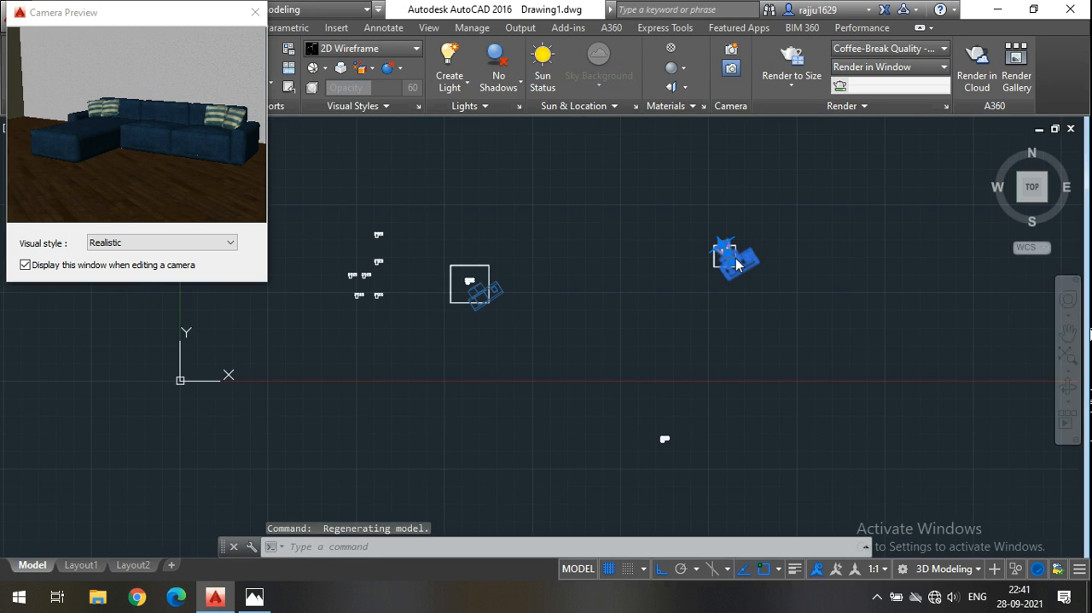
{"action": "scroll", "coordinate": [728, 260], "scroll_direction": "up", "scroll_amount": 4}
{"action": "scroll", "coordinate": [728, 260], "scroll_direction": "up", "scroll_amount": 5}
{"action": "scroll", "coordinate": [705, 339], "scroll_direction": "down", "scroll_amount": 4}
{"action": "middle_click_drag", "start_coordinate": [714, 339], "coordinate": [778, 389]}
{"action": "scroll", "coordinate": [767, 381], "scroll_direction": "up", "scroll_amount": 6}
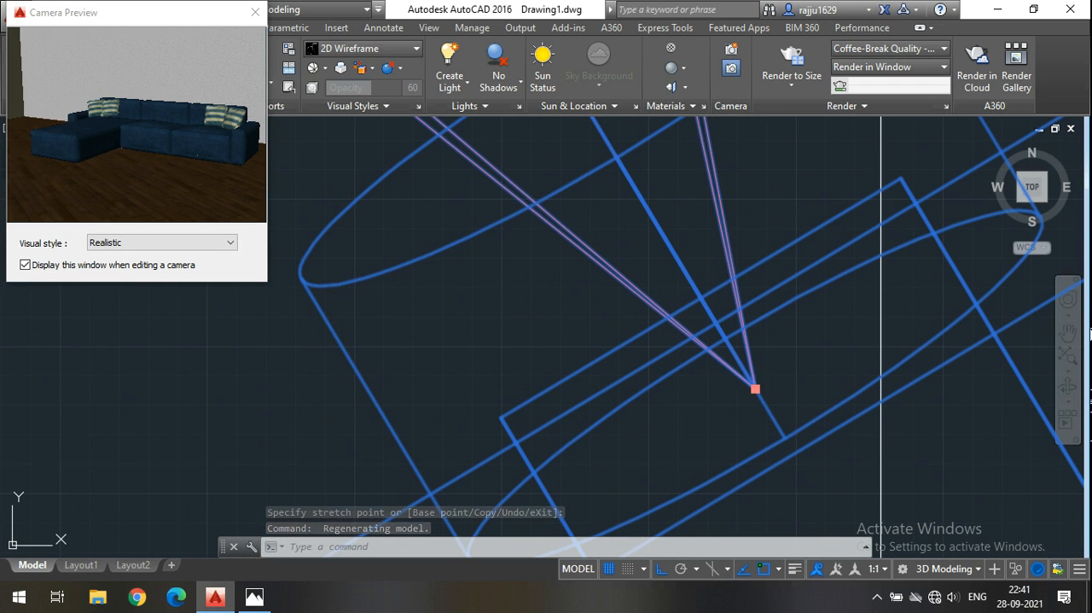
{"action": "left_click", "coordinate": [755, 388]}
{"action": "middle_click_drag", "start_coordinate": [698, 313], "coordinate": [770, 368]}
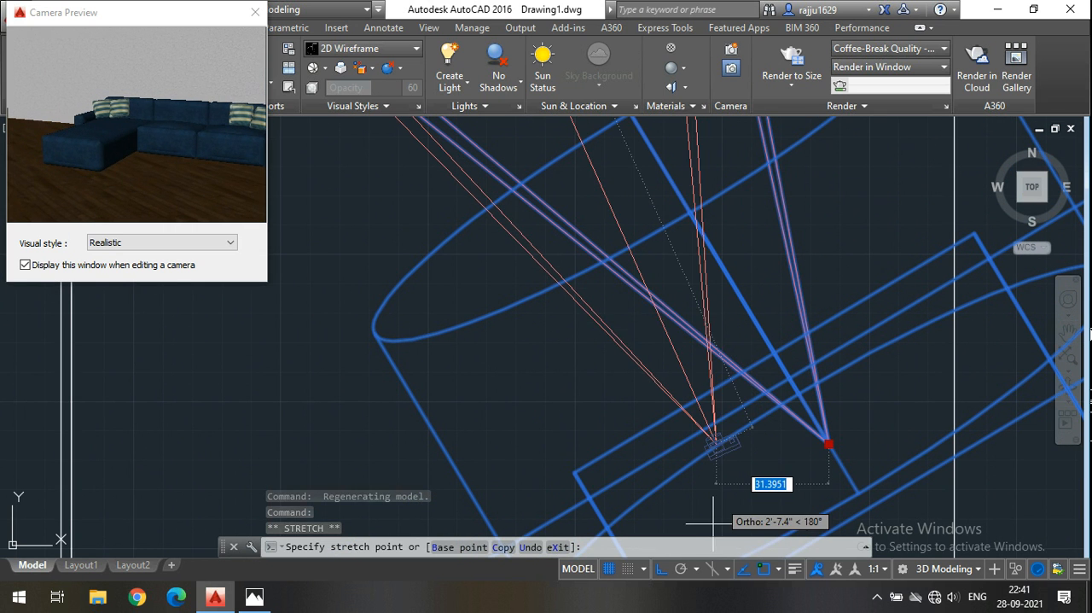
{"action": "key", "text": "F8"}
{"action": "scroll", "coordinate": [669, 339], "scroll_direction": "down", "scroll_amount": 5}
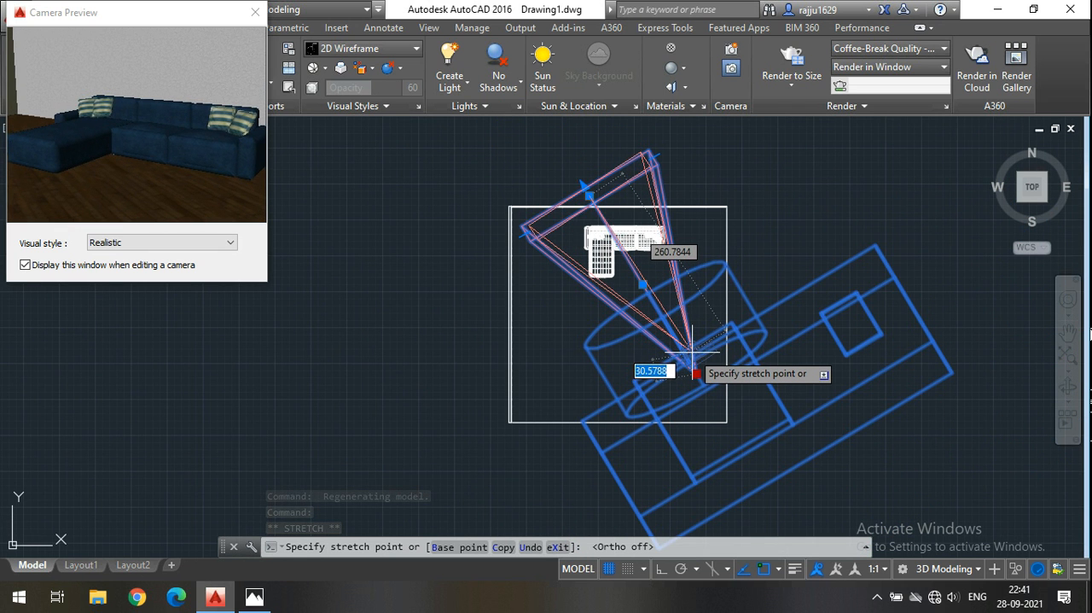
{"action": "scroll", "coordinate": [692, 349], "scroll_direction": "up", "scroll_amount": 2}
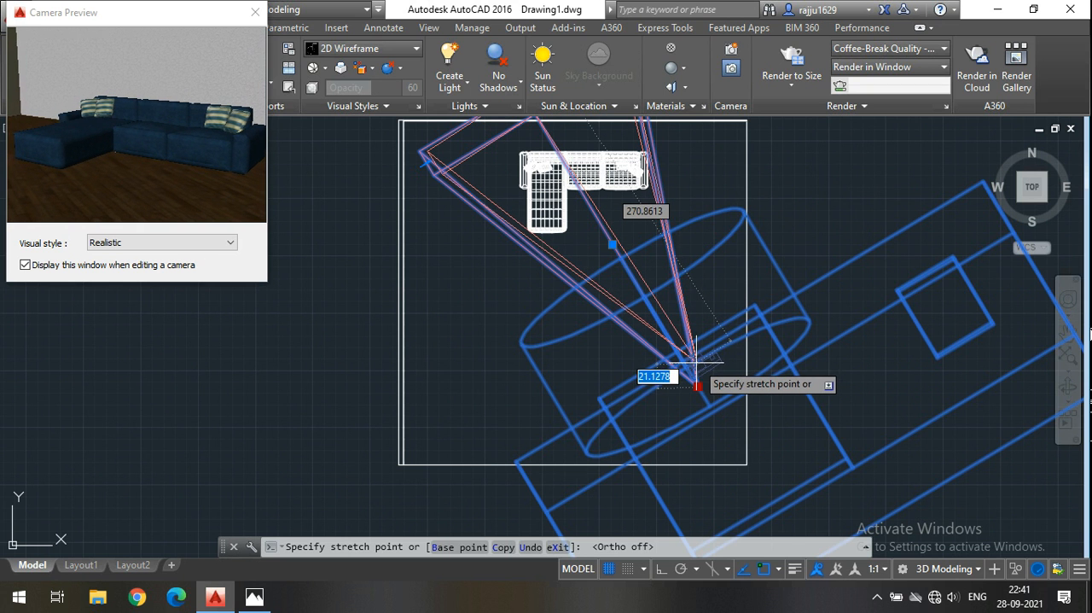
{"action": "left_click", "coordinate": [699, 369]}
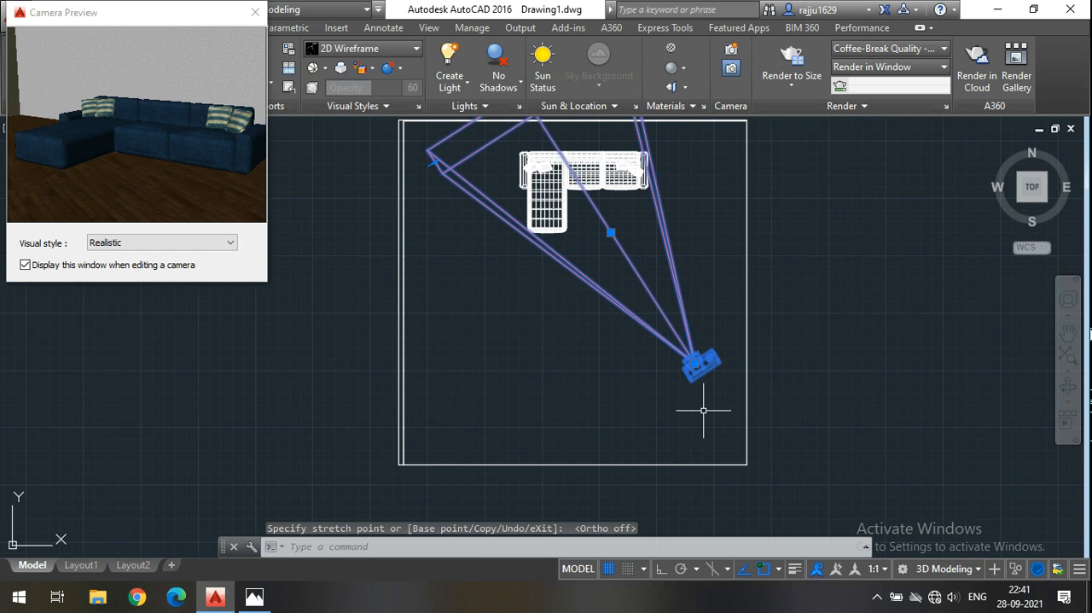
{"action": "key", "text": "Escape"}
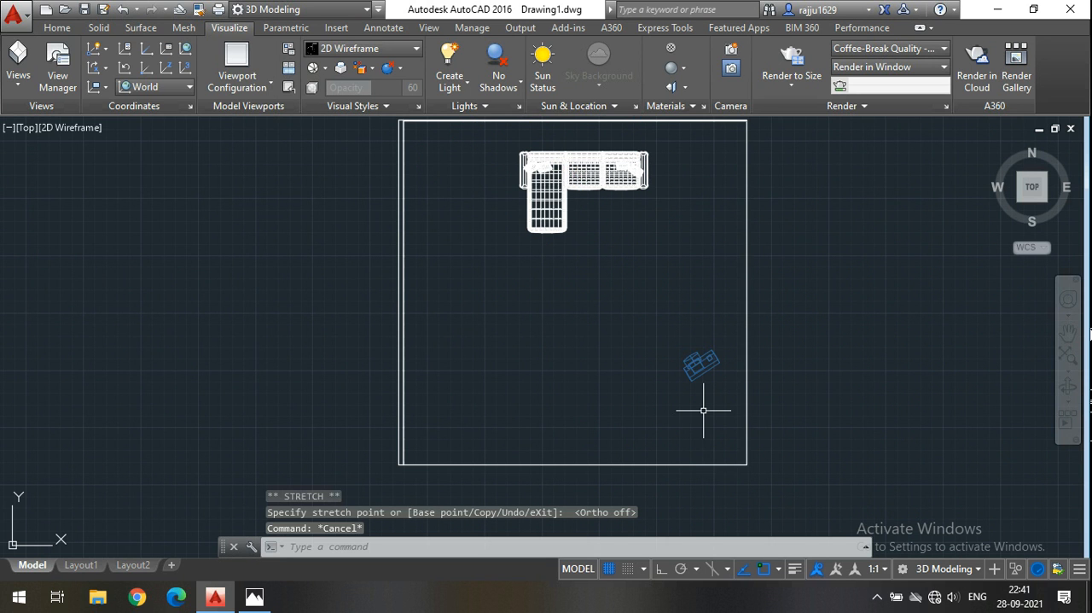
Switch to the SE Isometric view, check the camera's preview of the sofa, and close the preview.
{"action": "left_click", "coordinate": [1045, 198]}
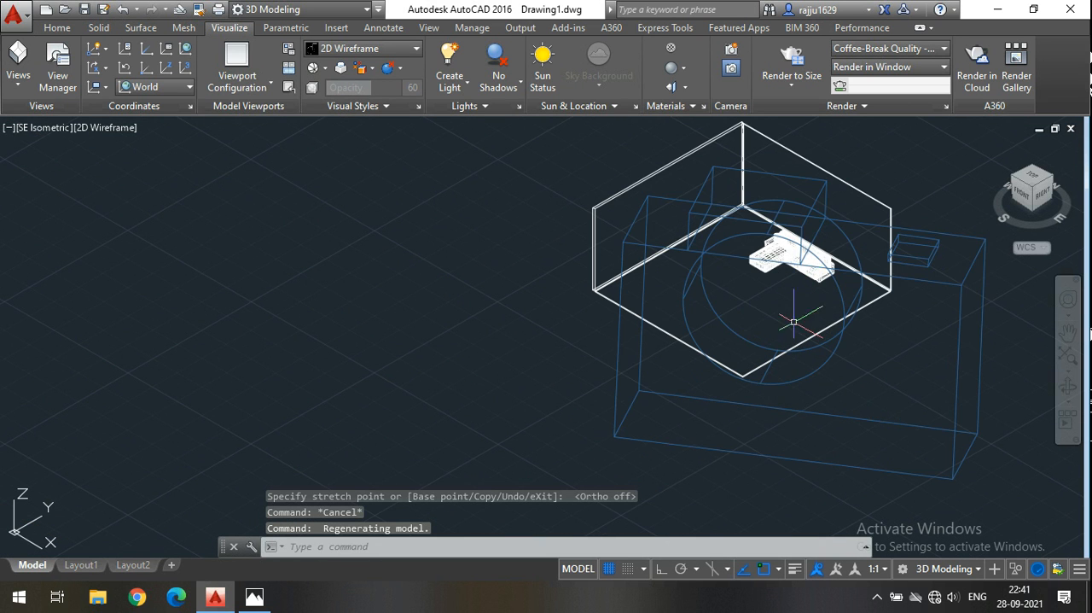
{"action": "left_click", "coordinate": [781, 322]}
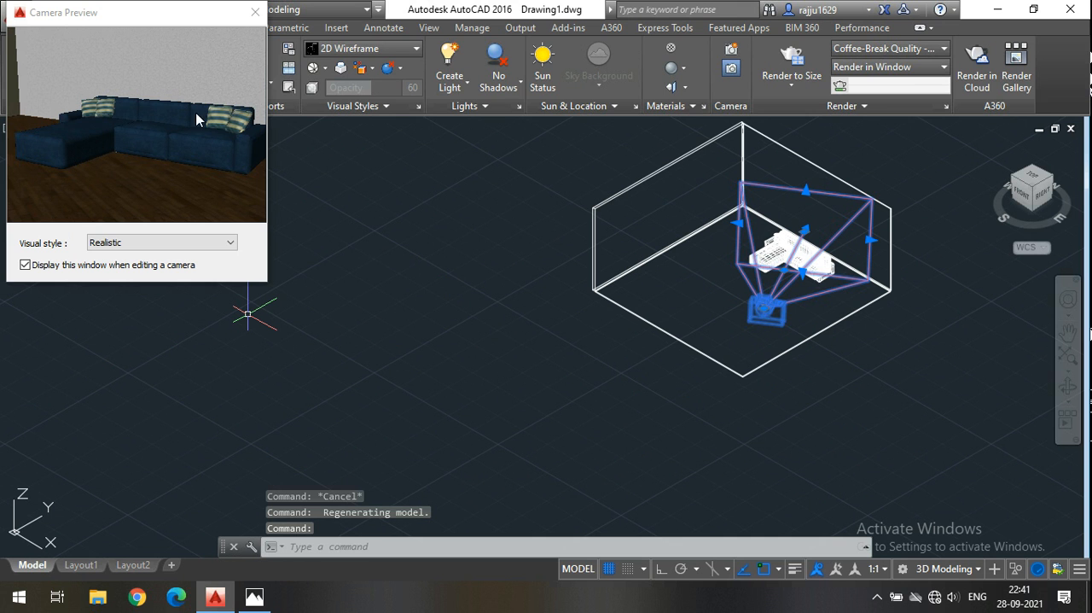
{"action": "left_click", "coordinate": [255, 12]}
{"action": "middle_click_drag", "start_coordinate": [369, 287], "coordinate": [314, 306]}
{"action": "middle_click_drag", "start_coordinate": [399, 336], "coordinate": [315, 361]}
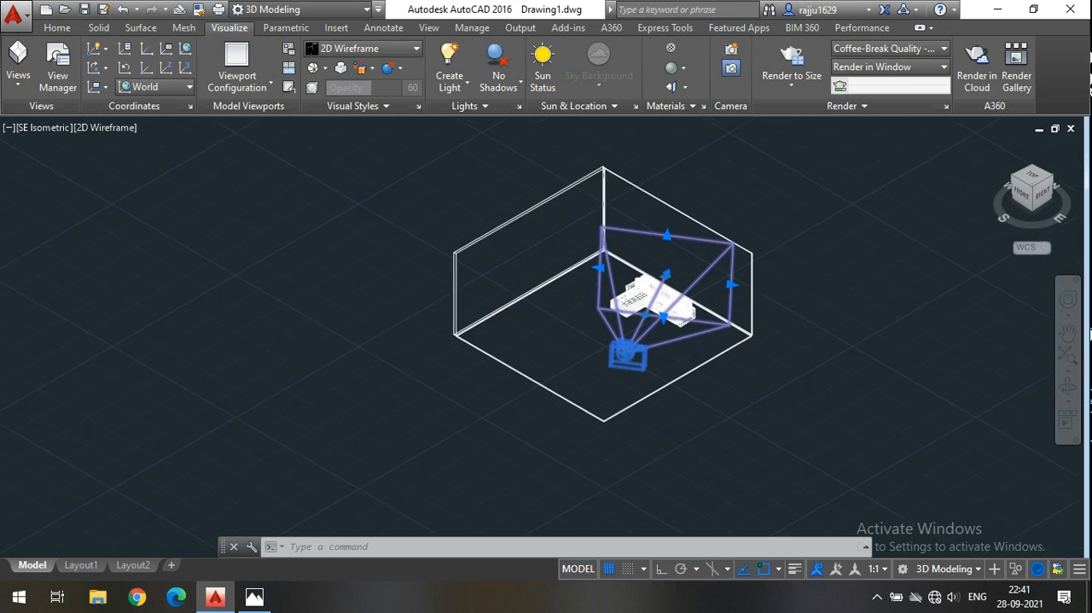
{"action": "key", "text": "Escape"}
{"action": "key", "text": "Escape"}
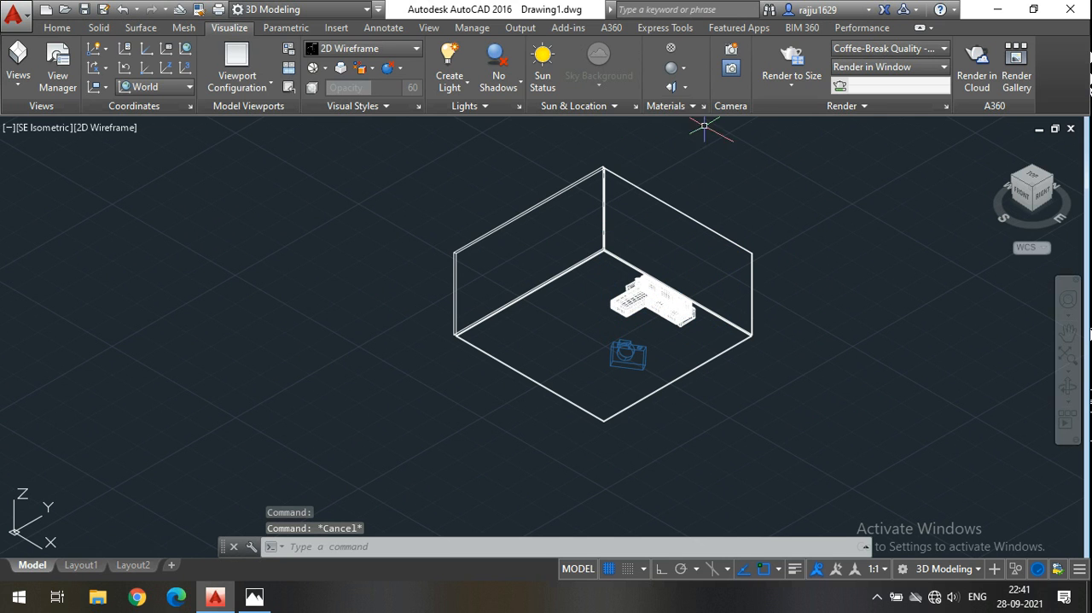
Open the Render Environment and Exposure settings and turn the environment on.
{"action": "left_click", "coordinate": [849, 108]}
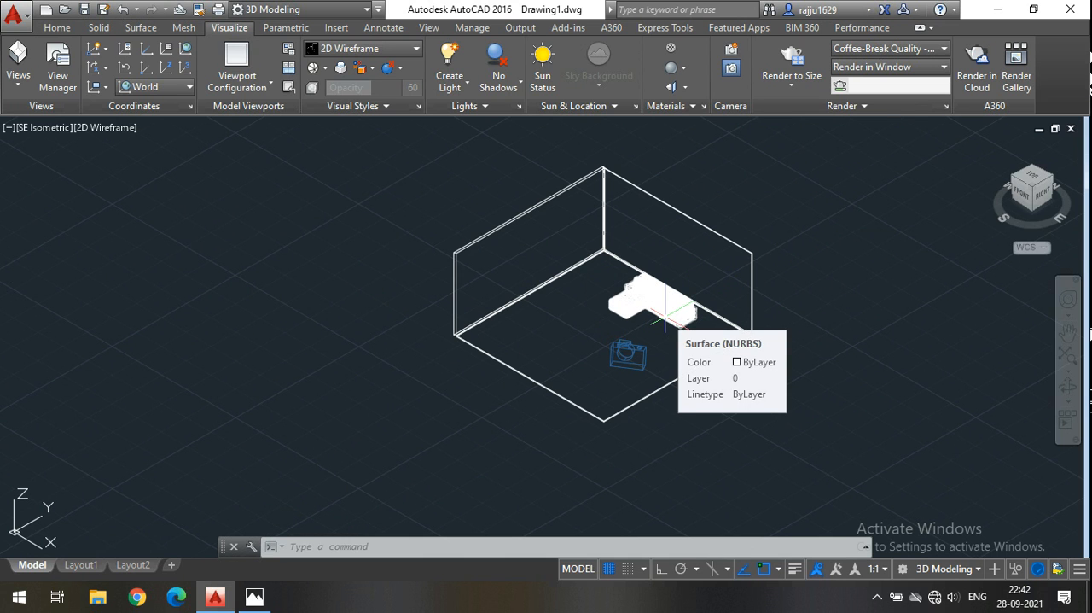
{"action": "left_click", "coordinate": [861, 109]}
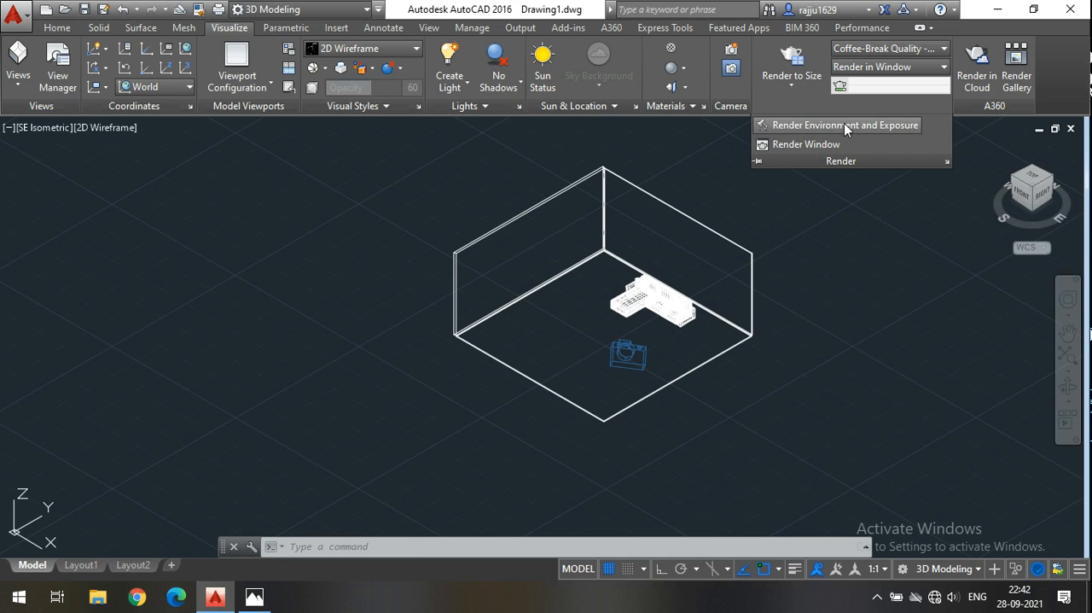
{"action": "left_click", "coordinate": [826, 203]}
{"action": "left_click", "coordinate": [826, 204]}
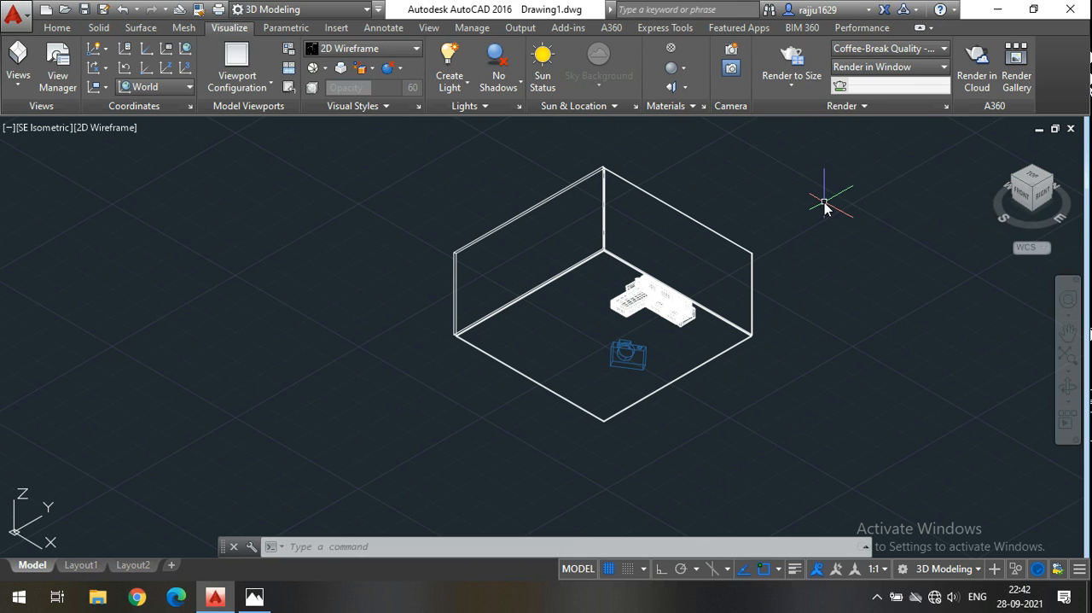
{"action": "left_click", "coordinate": [862, 106]}
{"action": "left_click", "coordinate": [834, 132]}
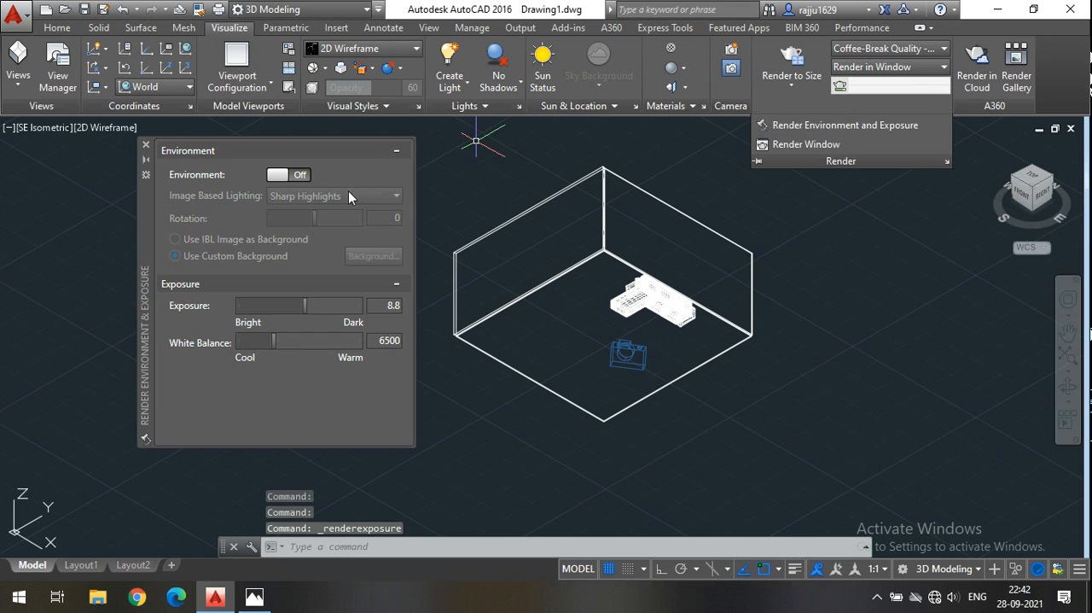
{"action": "left_click", "coordinate": [298, 175]}
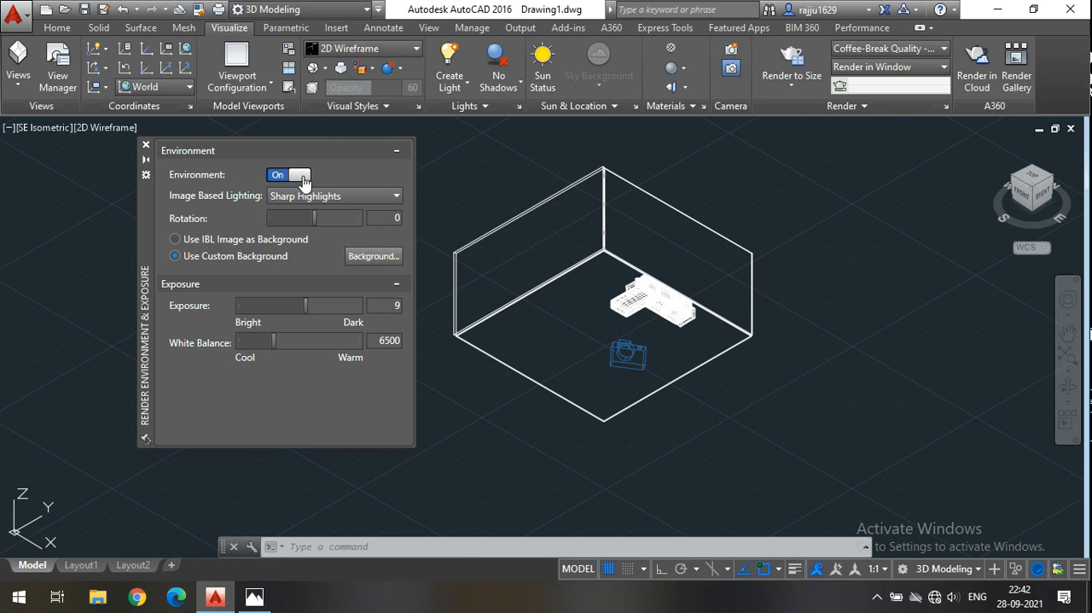
Set the render environment to use a custom background and choose Solid as the background type.
{"action": "left_click", "coordinate": [213, 246]}
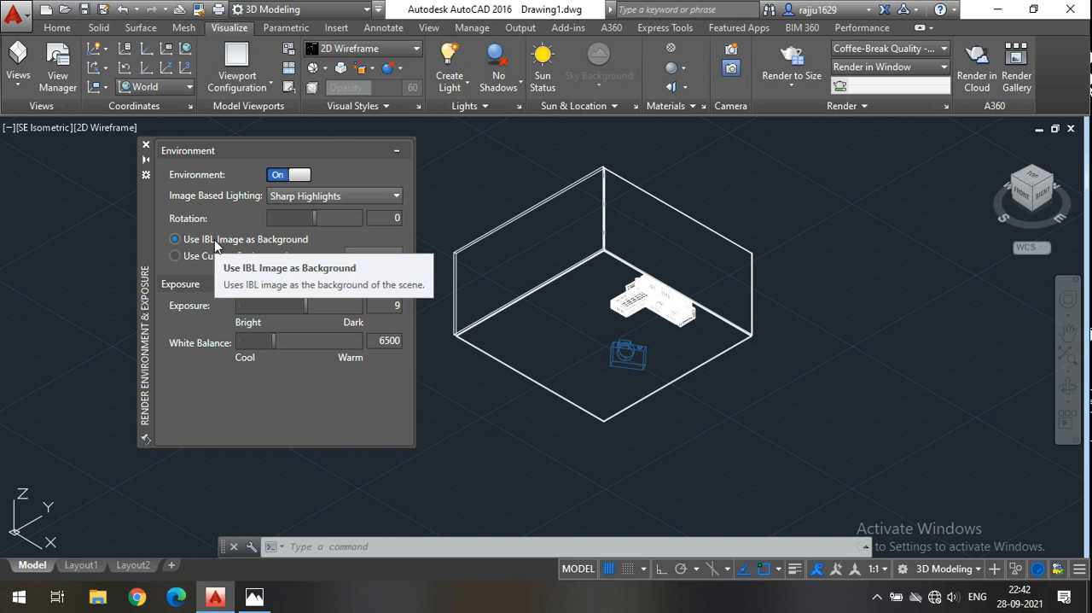
{"action": "left_click", "coordinate": [203, 258]}
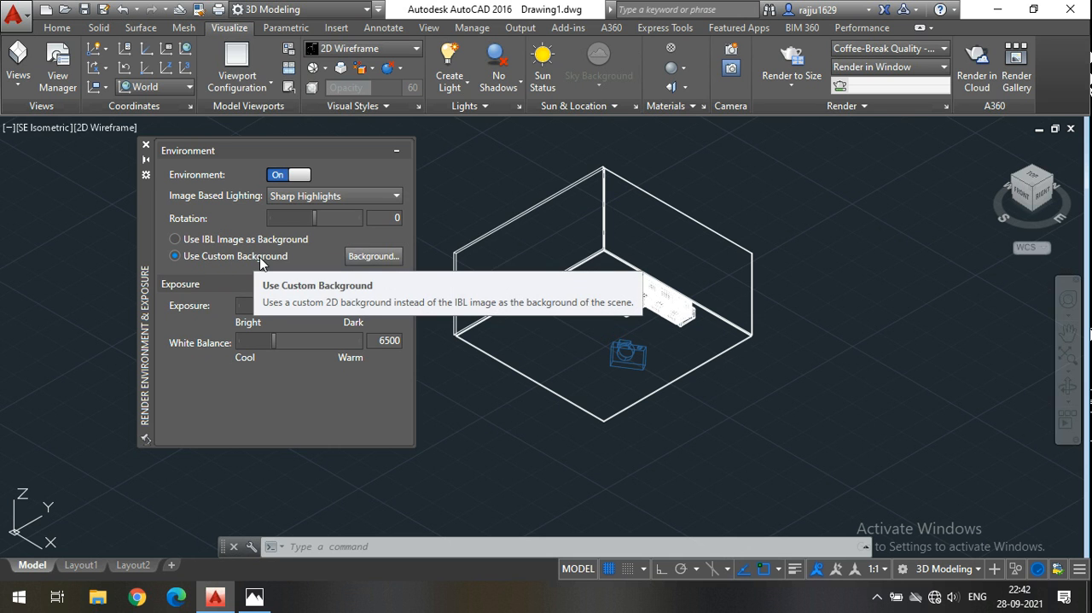
{"action": "left_click", "coordinate": [388, 258]}
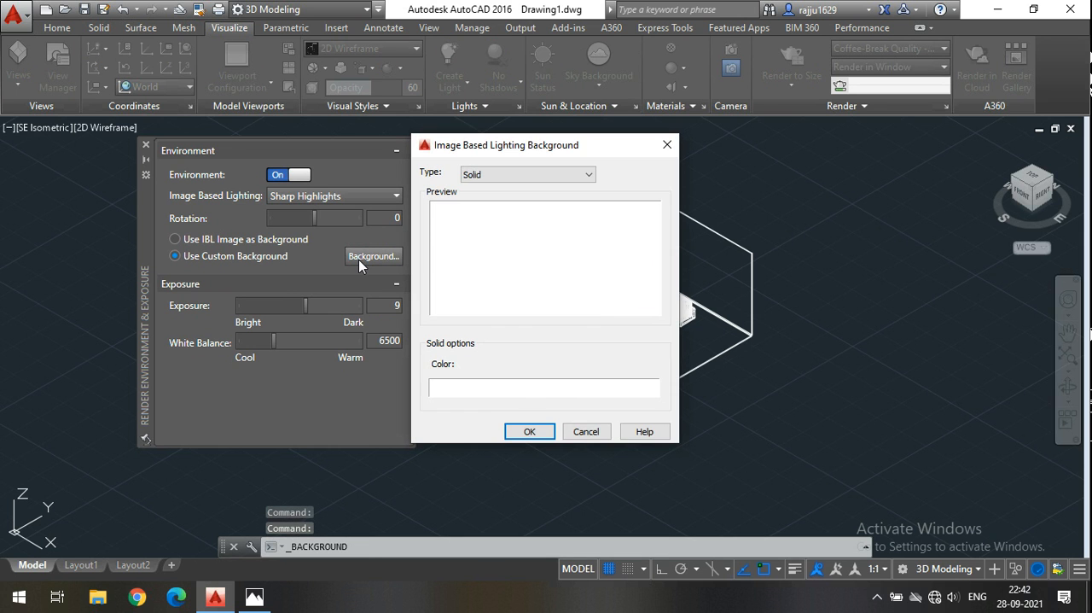
{"action": "left_click", "coordinate": [521, 180]}
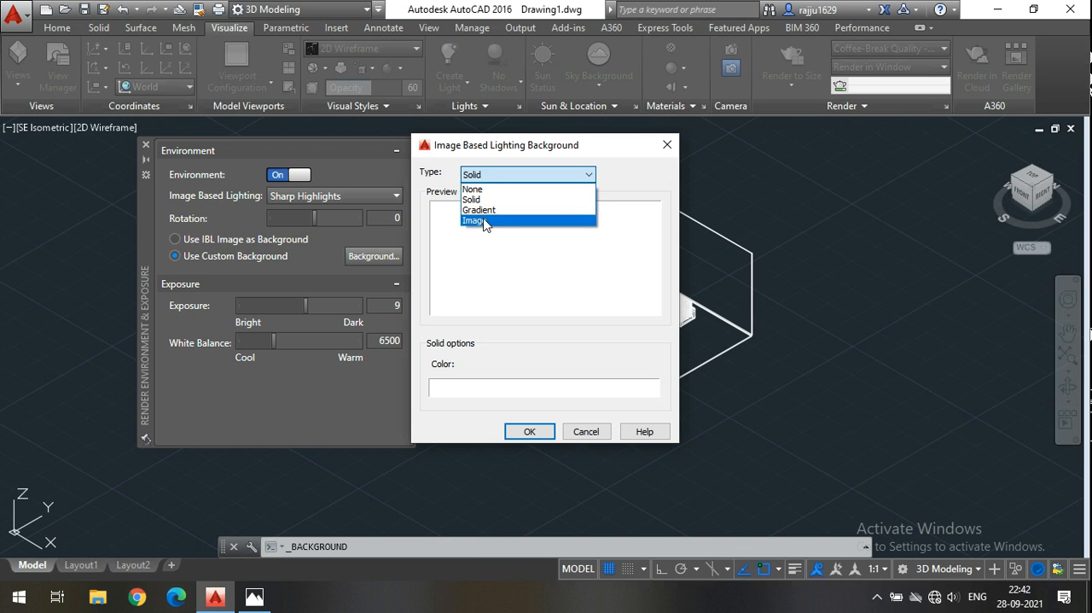
{"action": "left_click", "coordinate": [481, 202]}
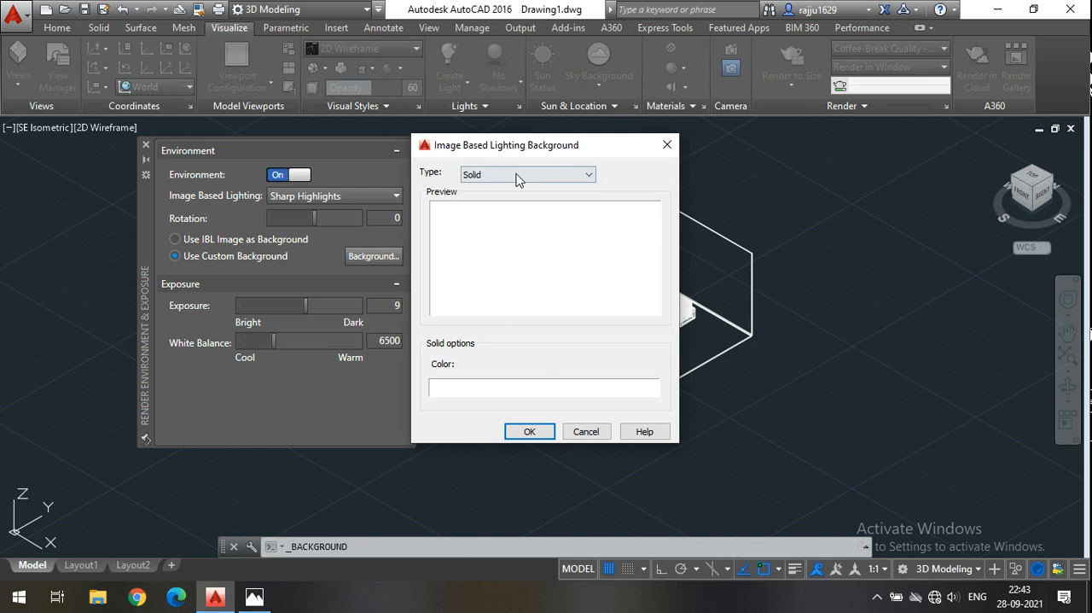
Set the solid background colour to RGB 247,247,247 and apply the background.
{"action": "left_click", "coordinate": [532, 391]}
{"action": "left_click", "coordinate": [585, 238]}
{"action": "mouse_move", "coordinate": [586, 237]}
{"action": "left_mouse_down"}
{"action": "mouse_move", "coordinate": [584, 318]}
{"action": "mouse_move", "coordinate": [586, 244]}
{"action": "mouse_move", "coordinate": [595, 250]}
{"action": "left_mouse_up"}
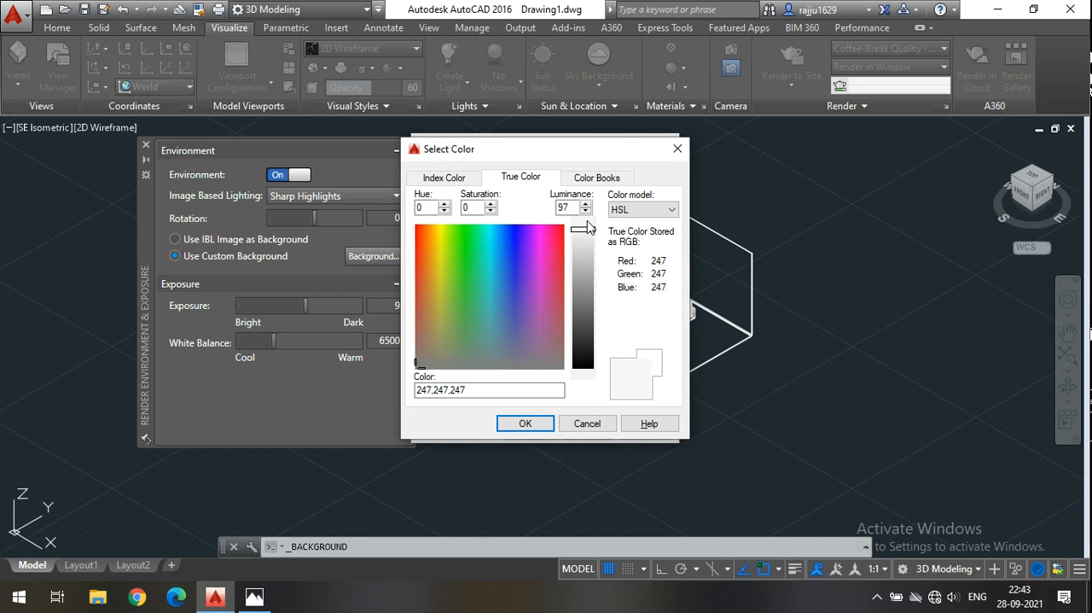
{"action": "left_click", "coordinate": [521, 424]}
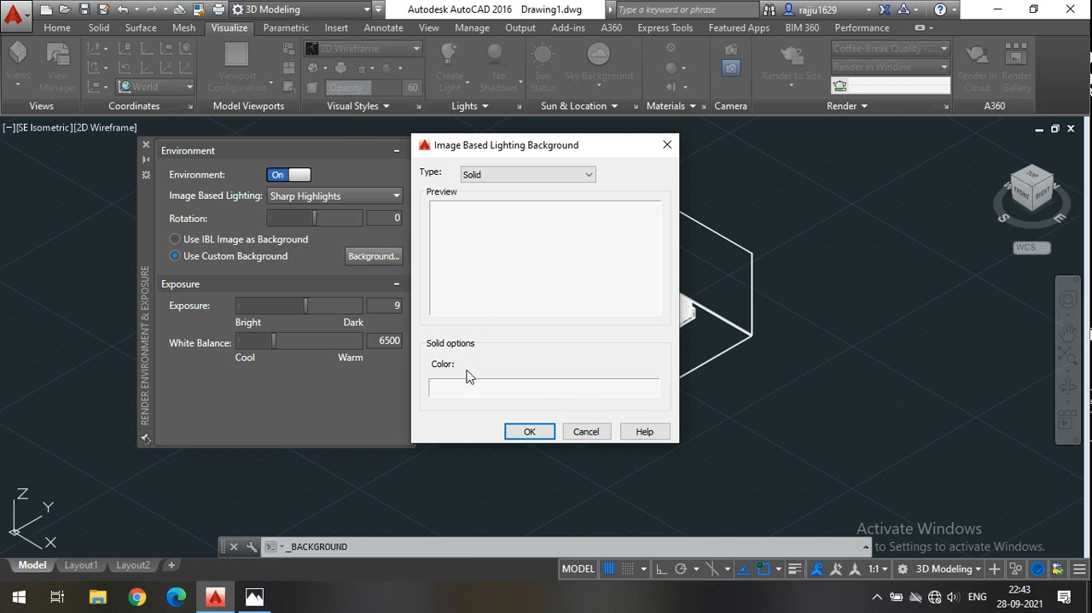
{"action": "left_click", "coordinate": [524, 431]}
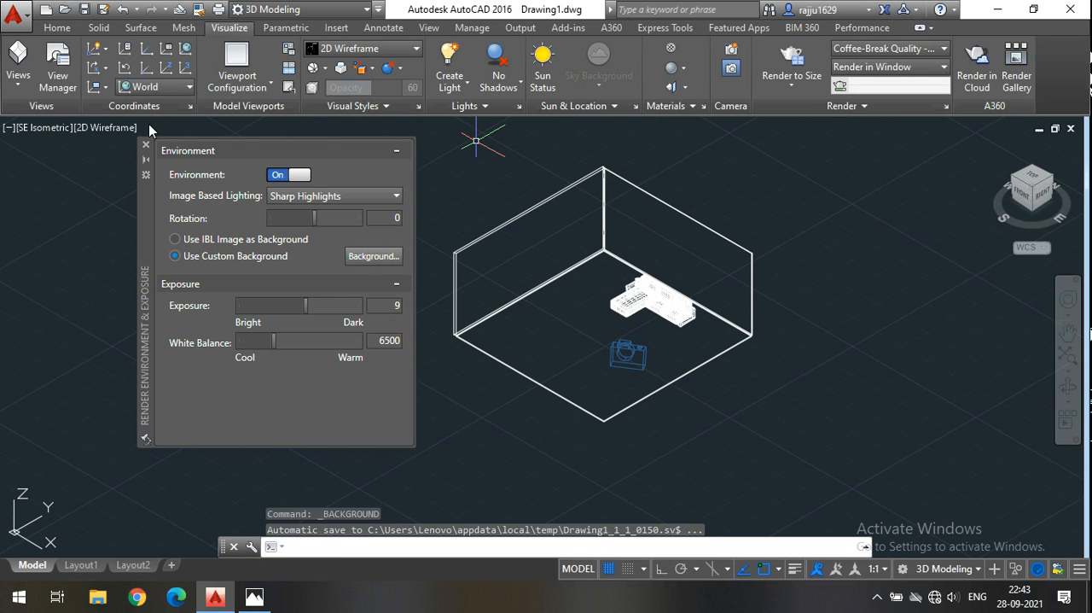
Review the image-based lighting choices, keep Sharp Highlights, and close the environment and exposure settings.
{"action": "left_click", "coordinate": [288, 198]}
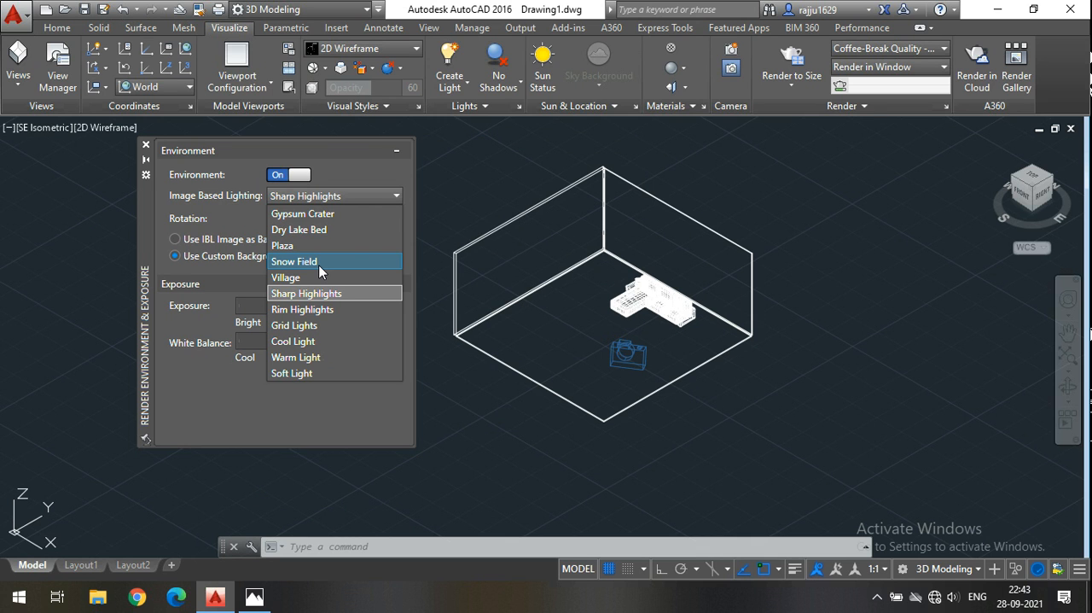
{"action": "left_click", "coordinate": [623, 260]}
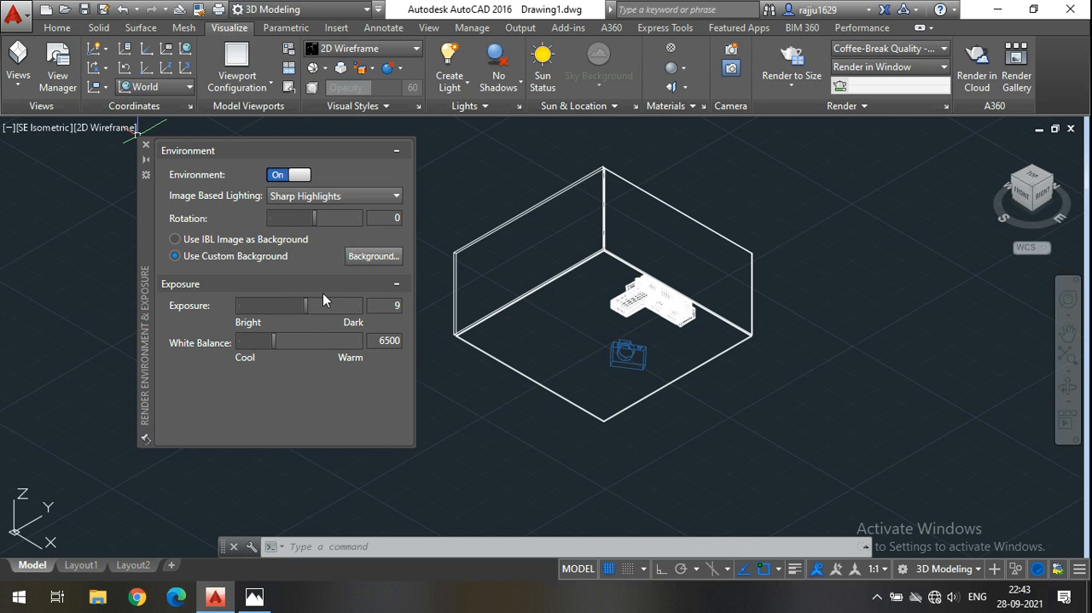
{"action": "left_click", "coordinate": [146, 148]}
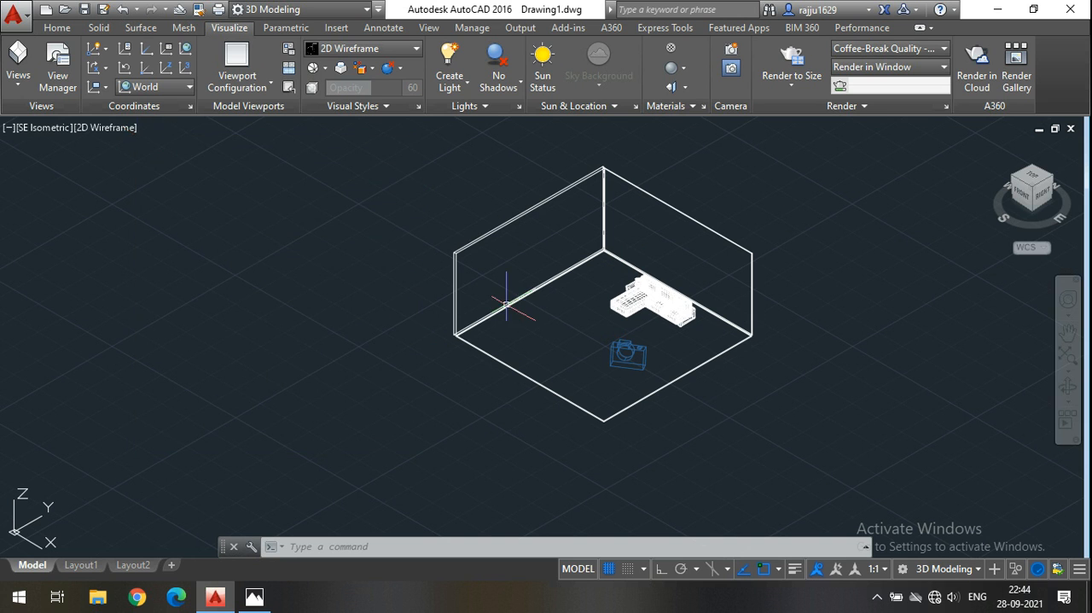
{"action": "left_click", "coordinate": [946, 106]}
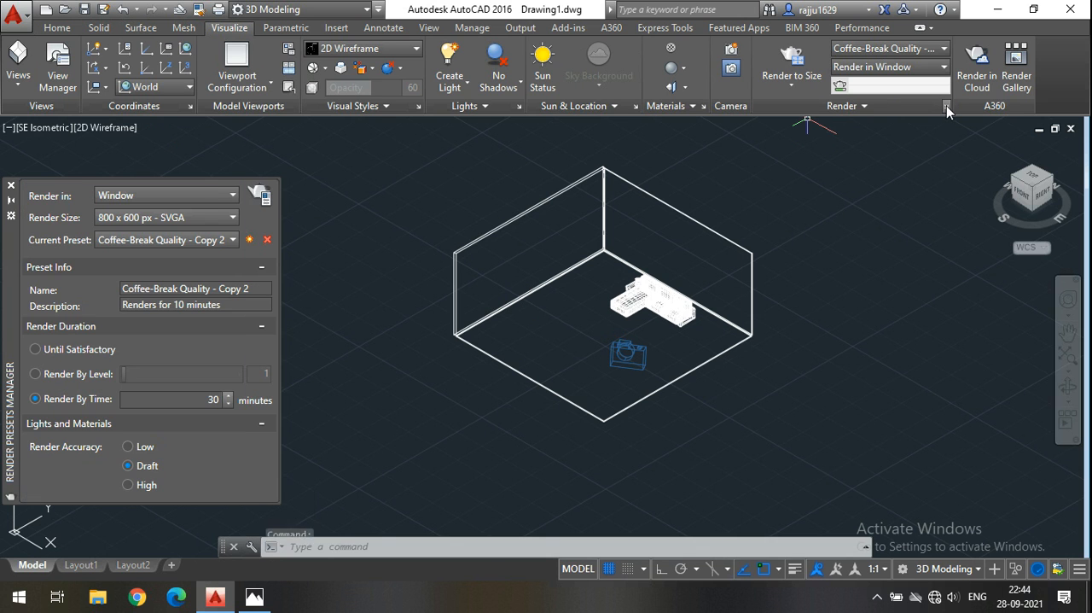
{"action": "left_click", "coordinate": [205, 195]}
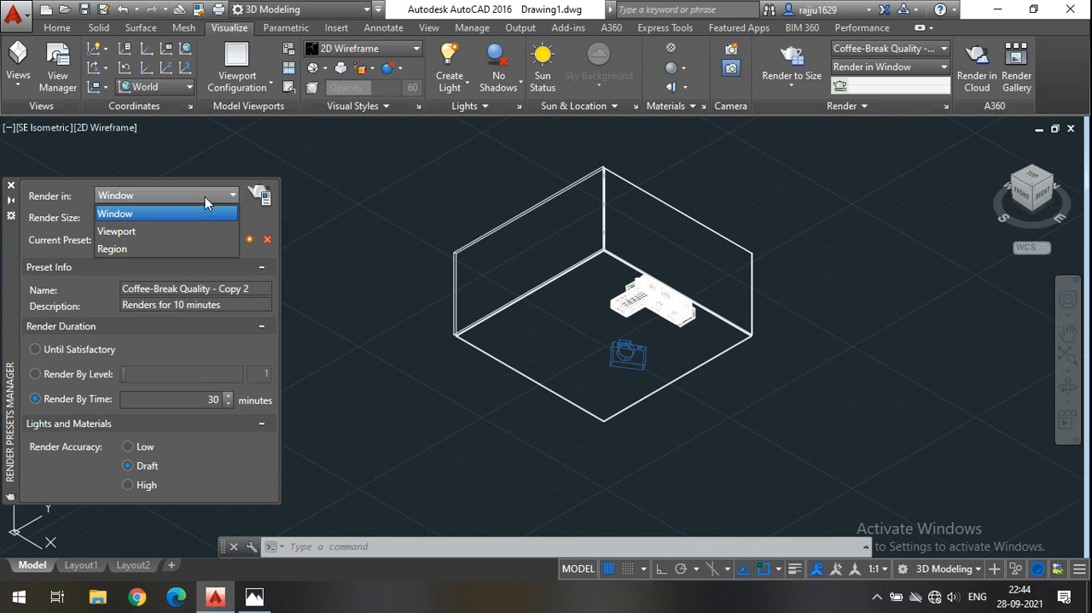
{"action": "left_click", "coordinate": [83, 257]}
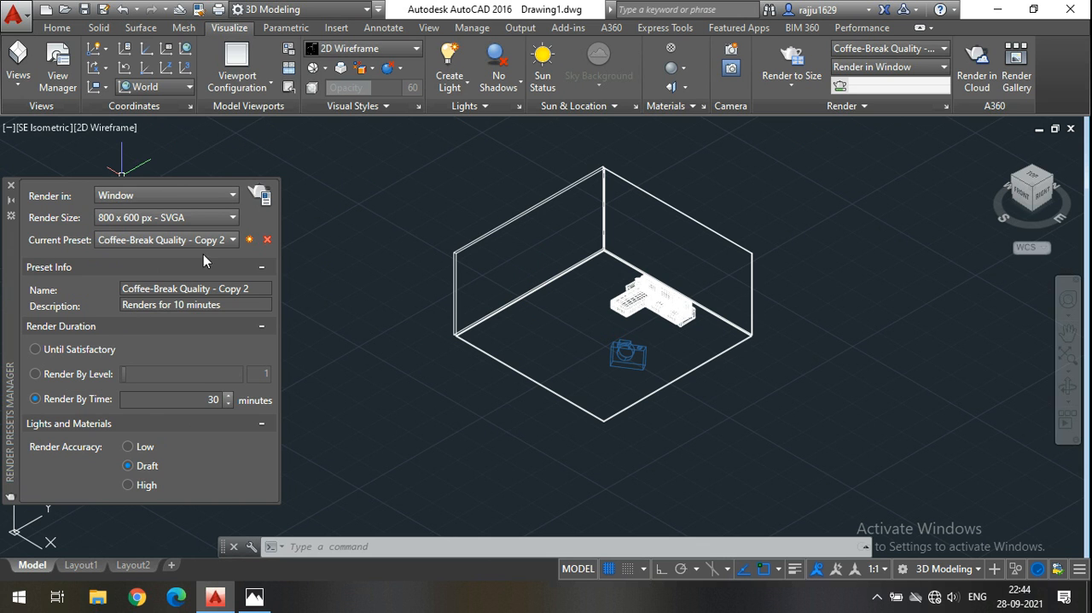
{"action": "left_click", "coordinate": [10, 184]}
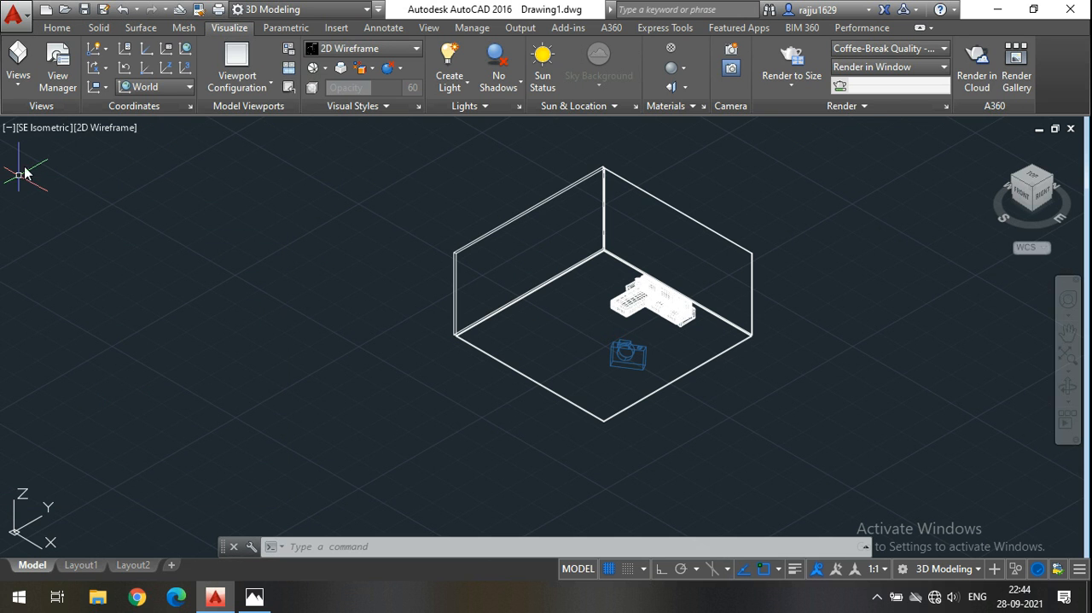
Switch the viewport to the saved Camera2 view of the sofa.
{"action": "left_click", "coordinate": [54, 27]}
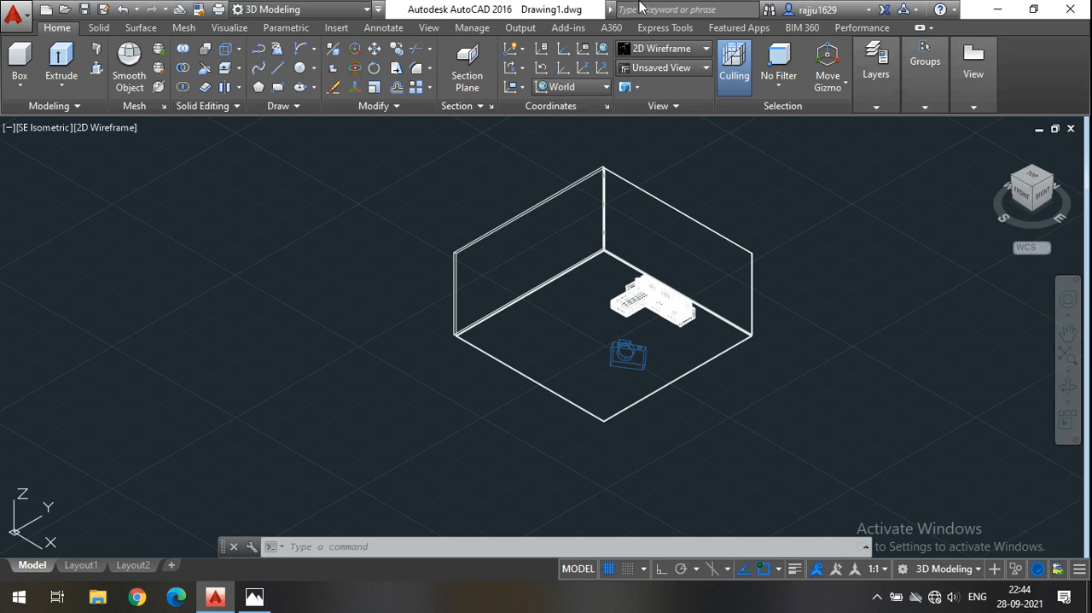
{"action": "left_click", "coordinate": [657, 68]}
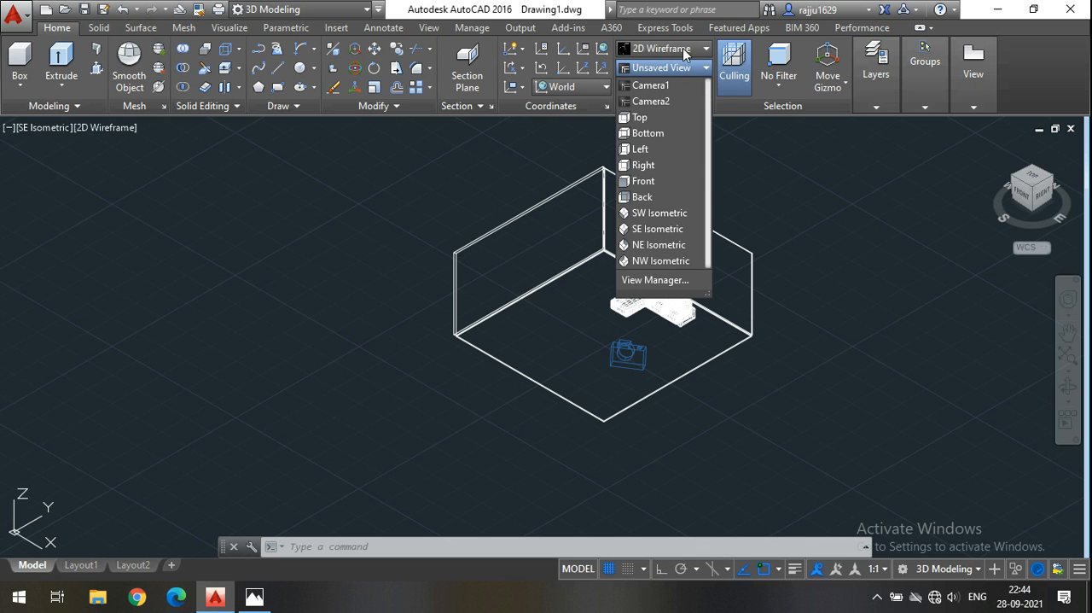
{"action": "left_click", "coordinate": [682, 48]}
{"action": "left_click", "coordinate": [649, 51]}
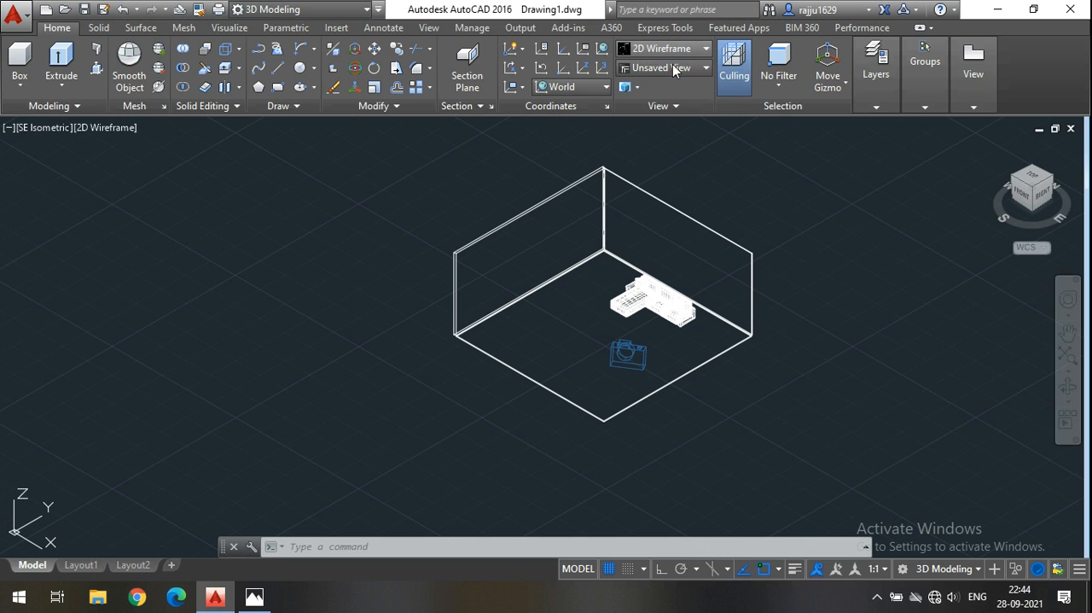
{"action": "left_click", "coordinate": [675, 70]}
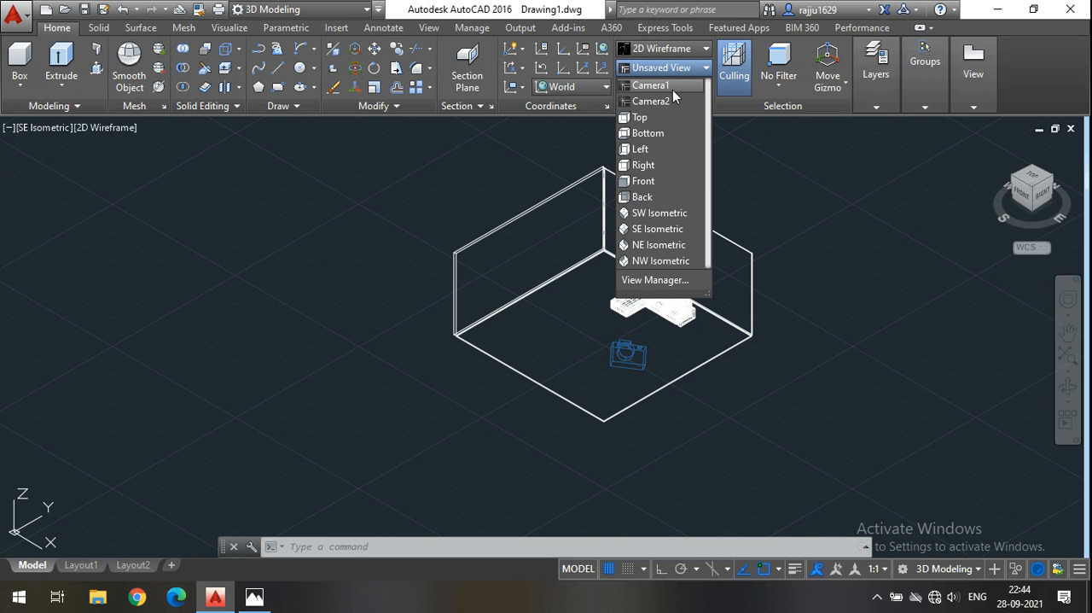
{"action": "left_click", "coordinate": [672, 101]}
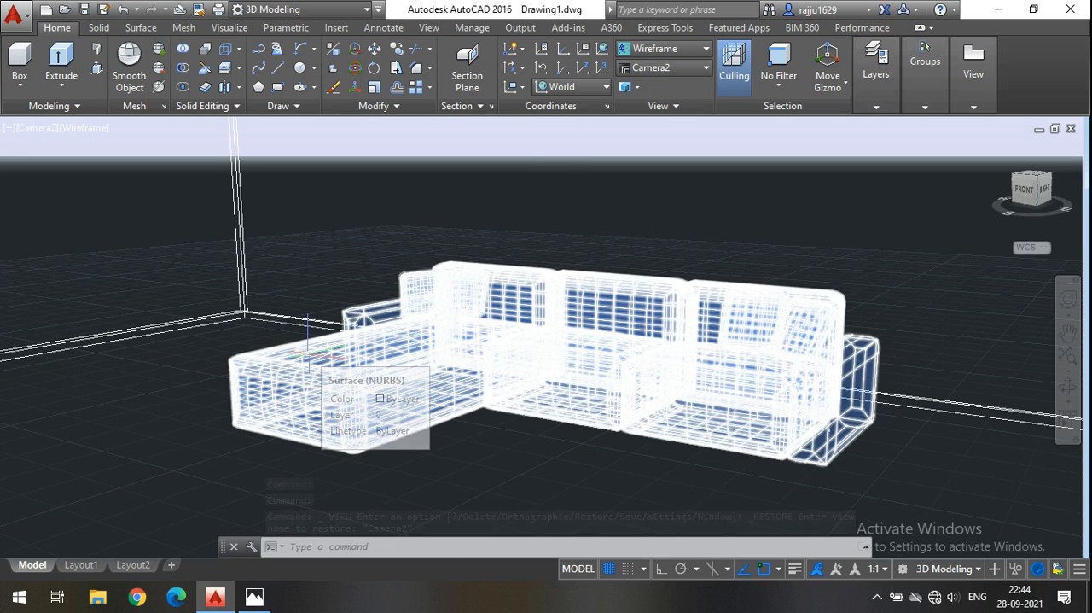
Apply the Realistic visual style to the Camera2 view.
{"action": "left_click", "coordinate": [656, 49]}
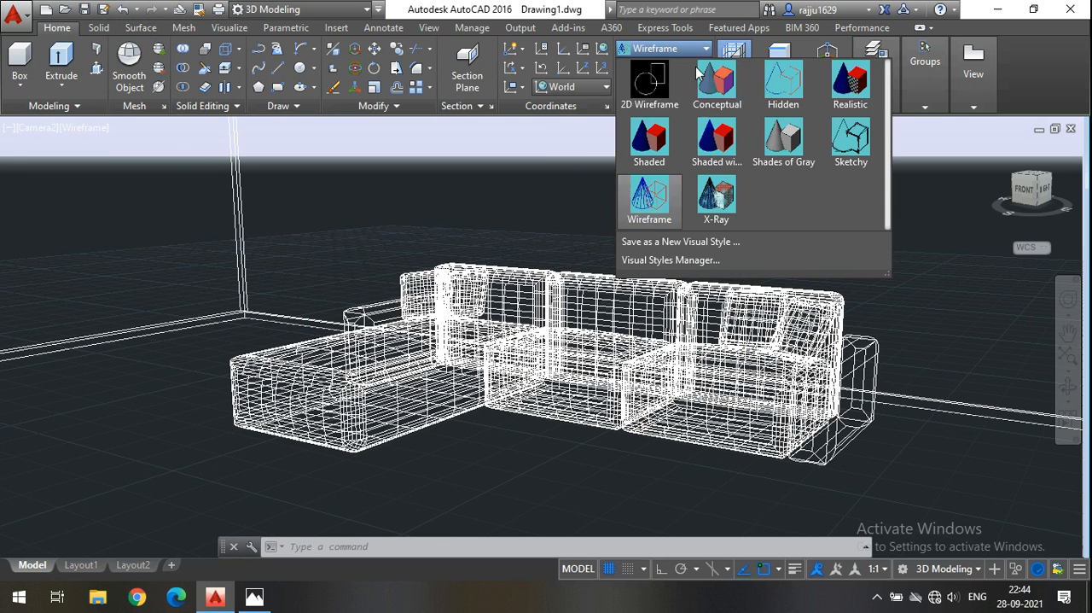
{"action": "left_click", "coordinate": [847, 100]}
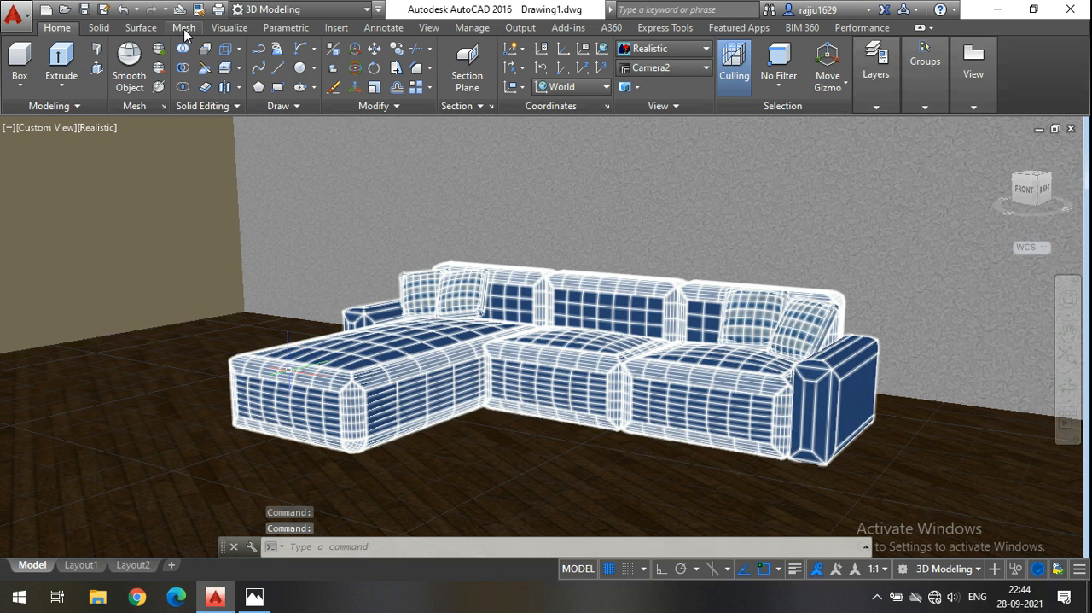
{"action": "left_click", "coordinate": [223, 28]}
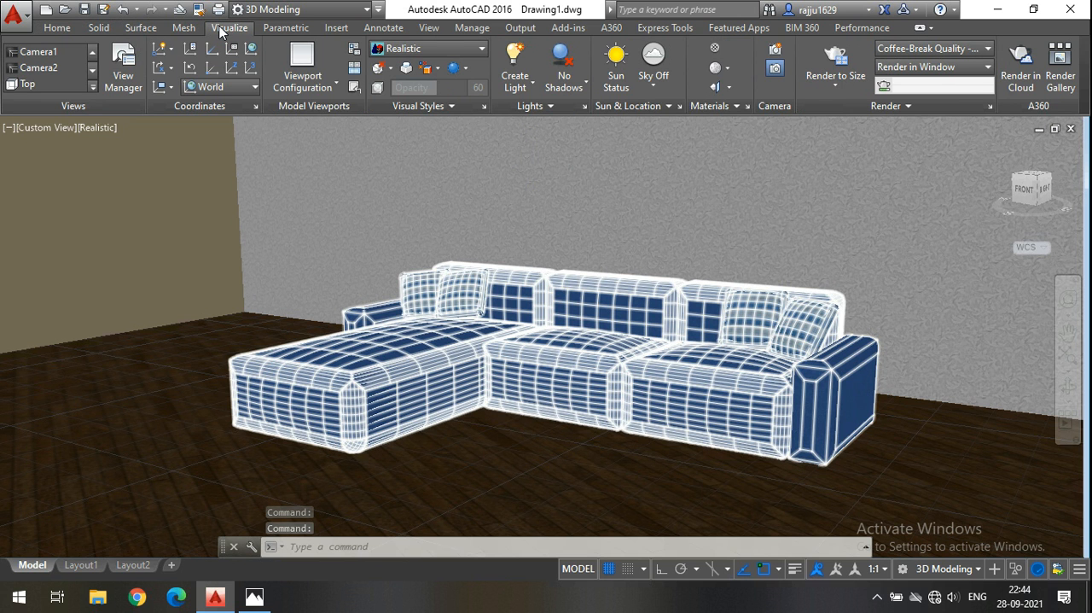
{"action": "left_click", "coordinate": [39, 65]}
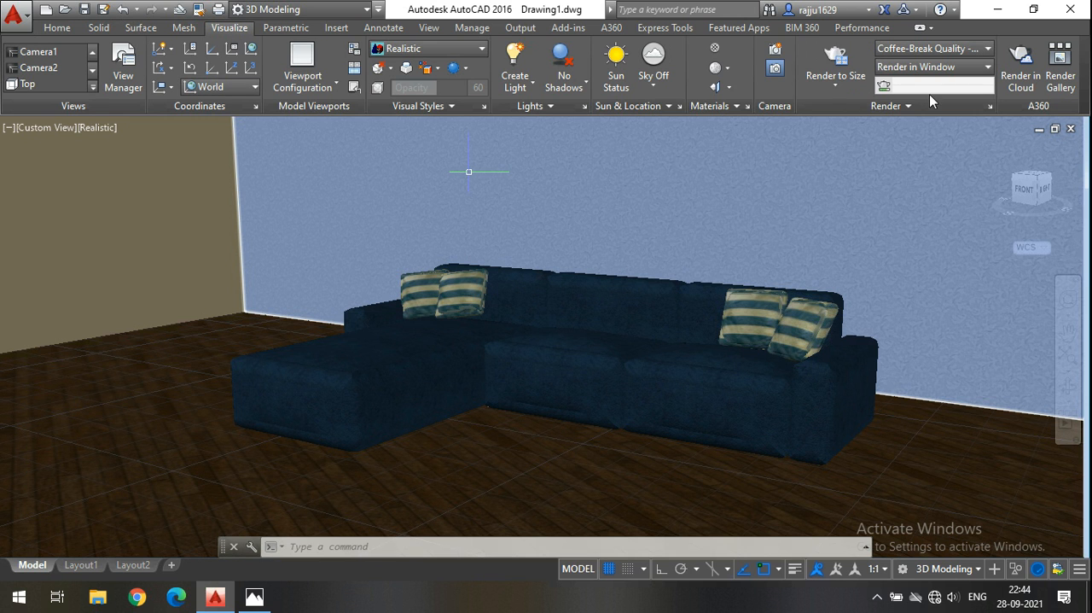
Open the Render Presets Manager and choose a render size of 800 x 600 px - SVGA.
{"action": "left_click", "coordinate": [888, 106]}
{"action": "left_click", "coordinate": [990, 107]}
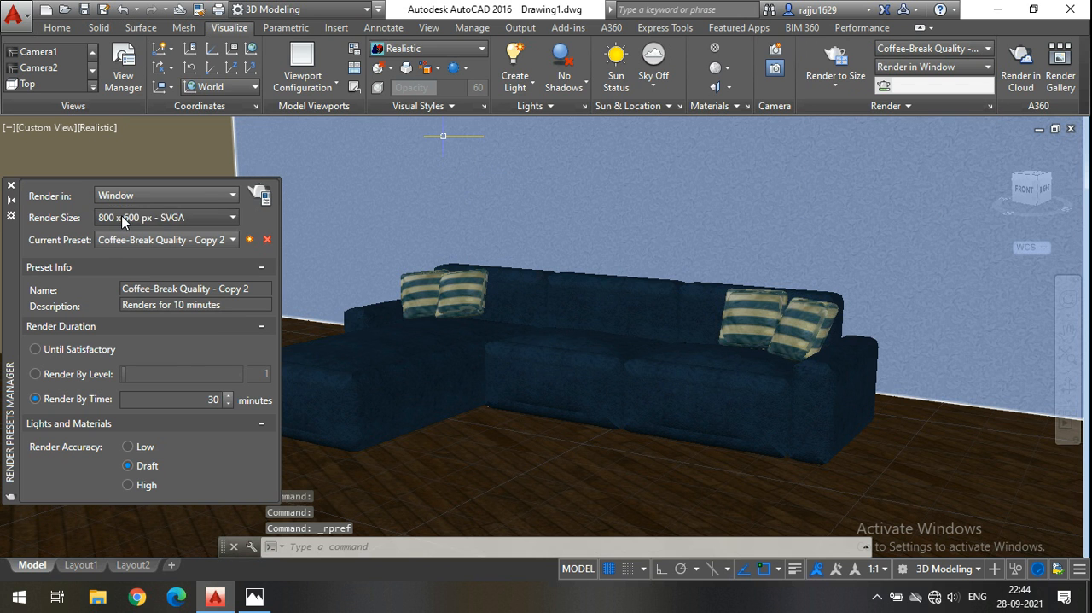
{"action": "left_click", "coordinate": [121, 217]}
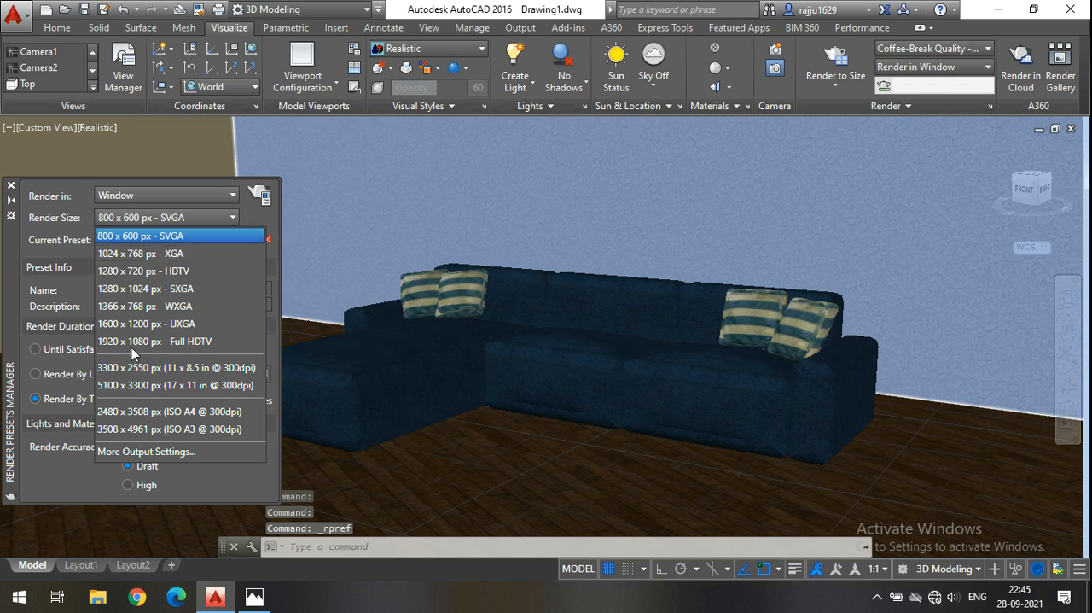
{"action": "left_click", "coordinate": [72, 278]}
{"action": "left_click", "coordinate": [154, 221]}
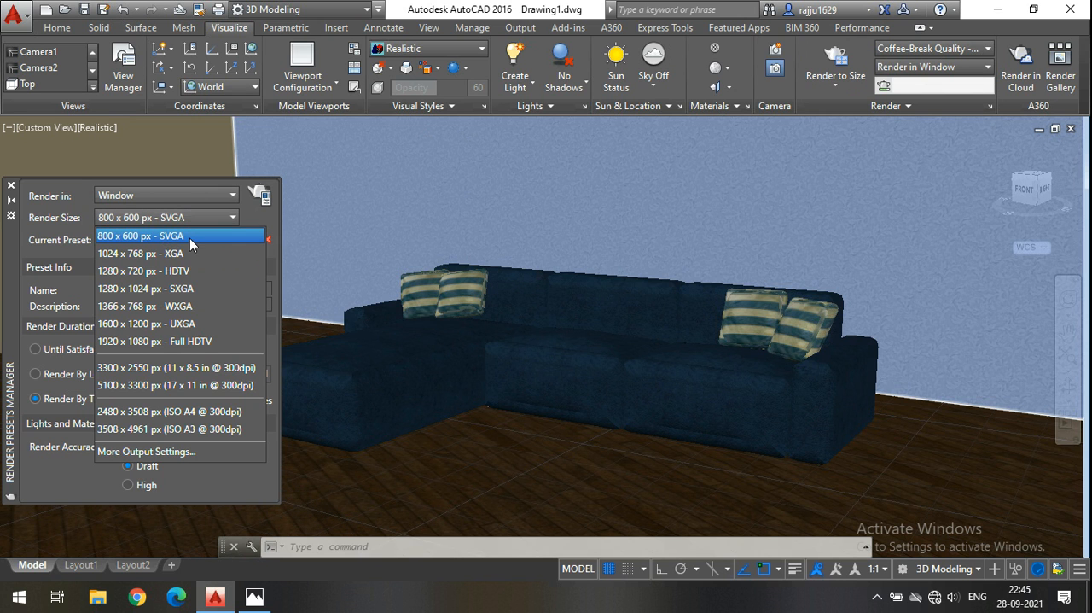
{"action": "left_click", "coordinate": [190, 237]}
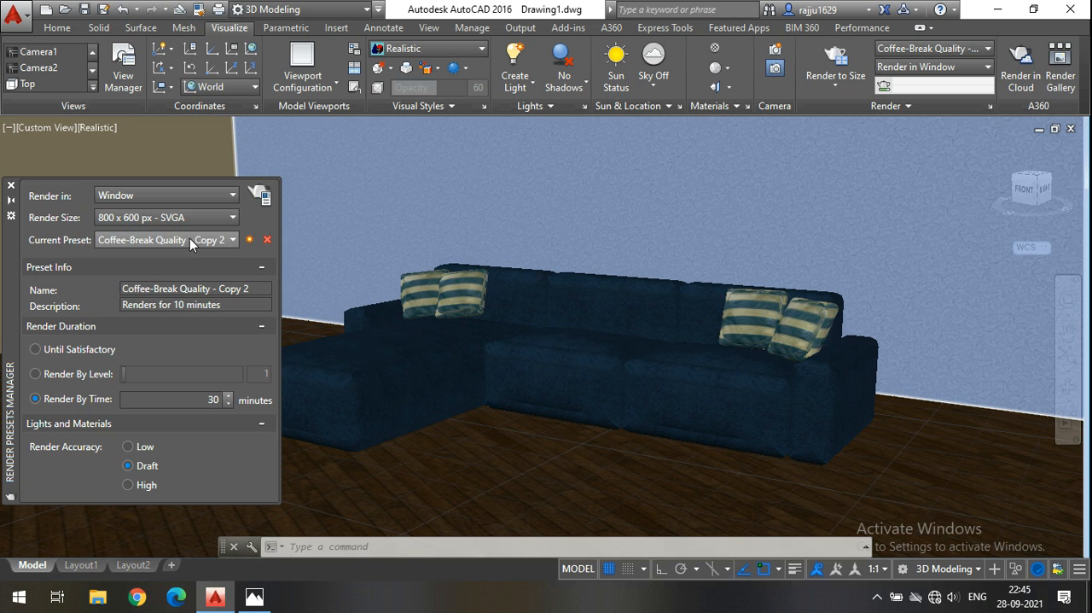
Choose the standard High render preset and set its render duration to Render By Time.
{"action": "left_click", "coordinate": [134, 247]}
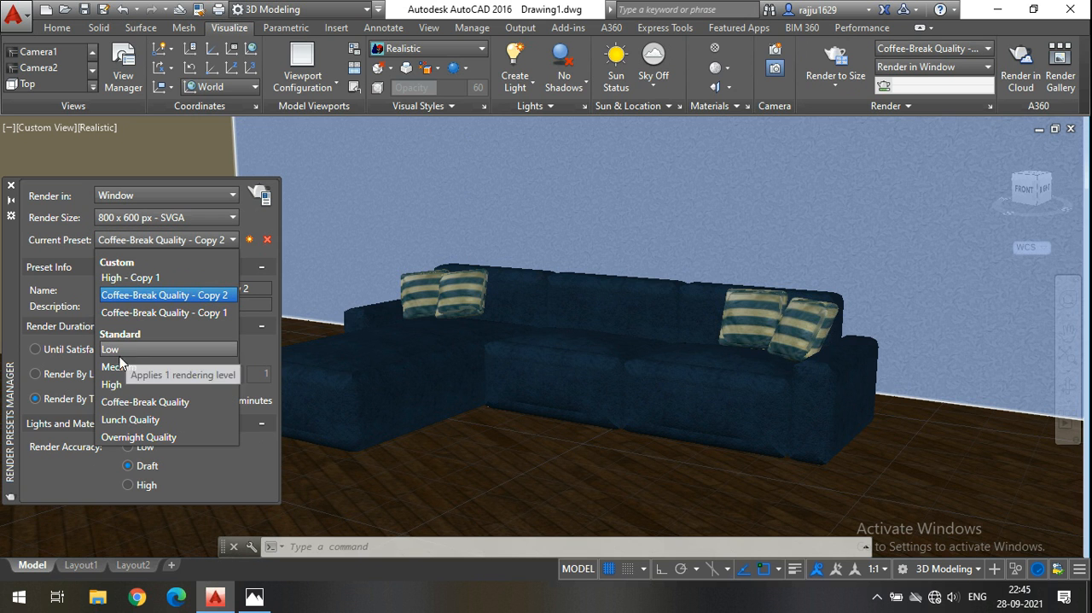
{"action": "left_click", "coordinate": [113, 386]}
{"action": "left_click", "coordinate": [60, 399]}
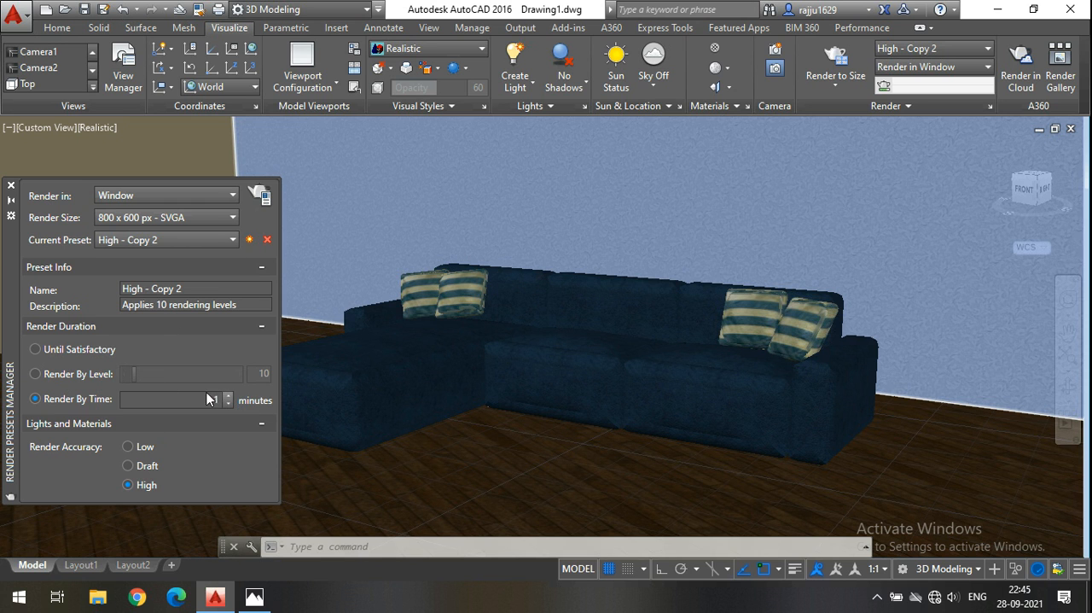
{"action": "left_click", "coordinate": [171, 239]}
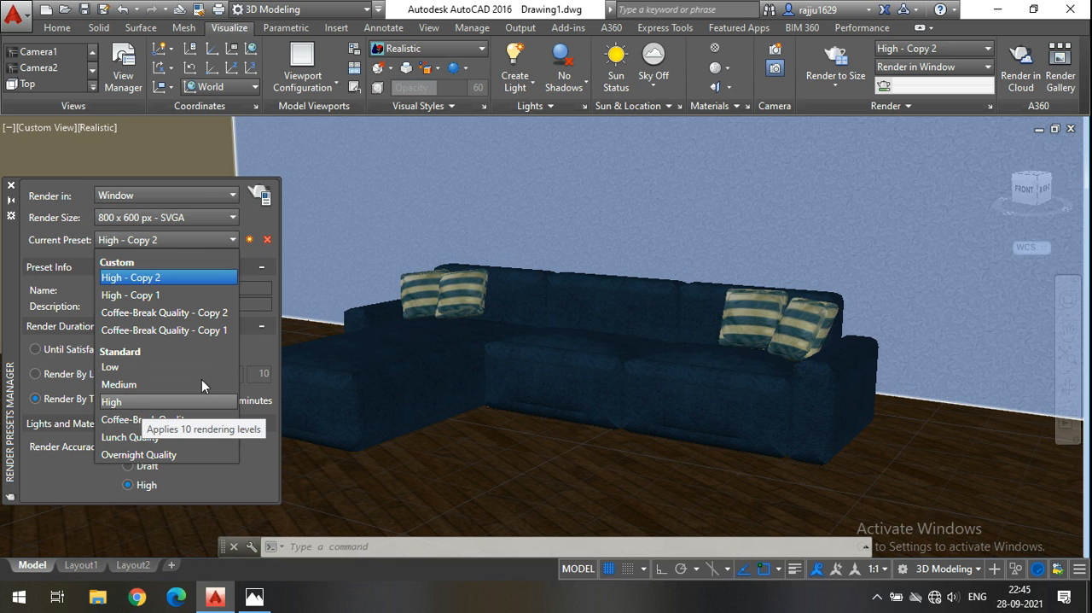
{"action": "left_click", "coordinate": [255, 226]}
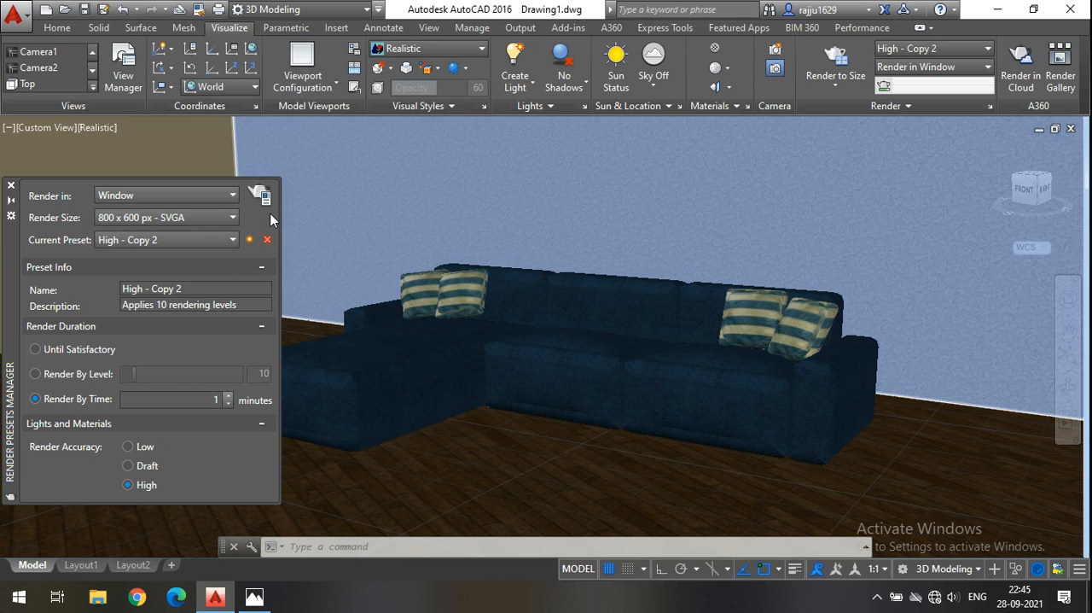
Try the Render By Level duration at 100 and 59 levels and switch back to Render By Time.
{"action": "left_click", "coordinate": [93, 377]}
{"action": "left_click_drag", "start_coordinate": [134, 374], "coordinate": [262, 375]}
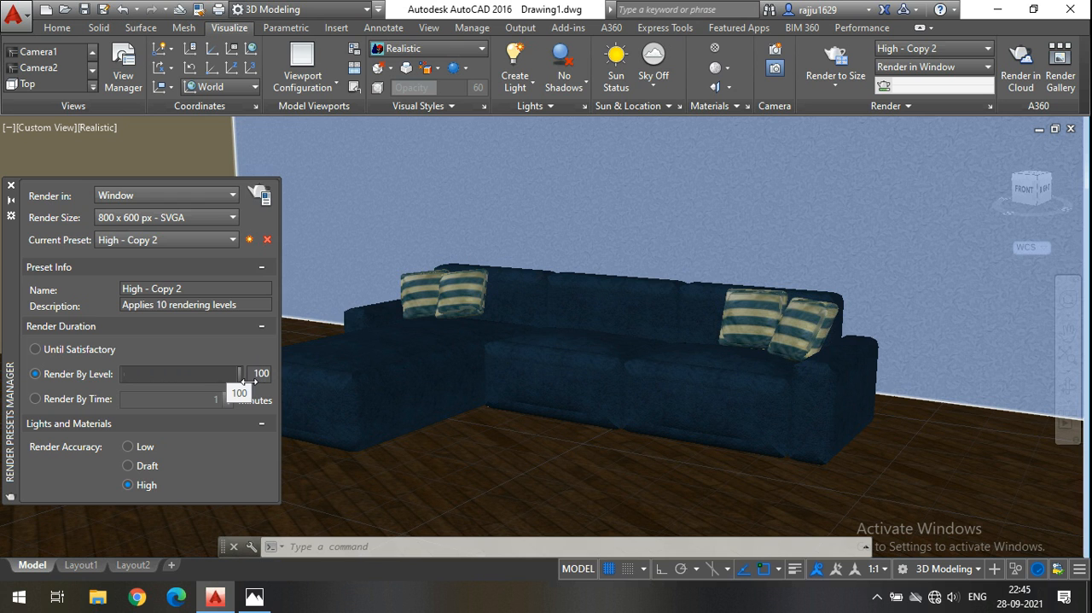
{"action": "left_click_drag", "start_coordinate": [247, 381], "coordinate": [188, 380]}
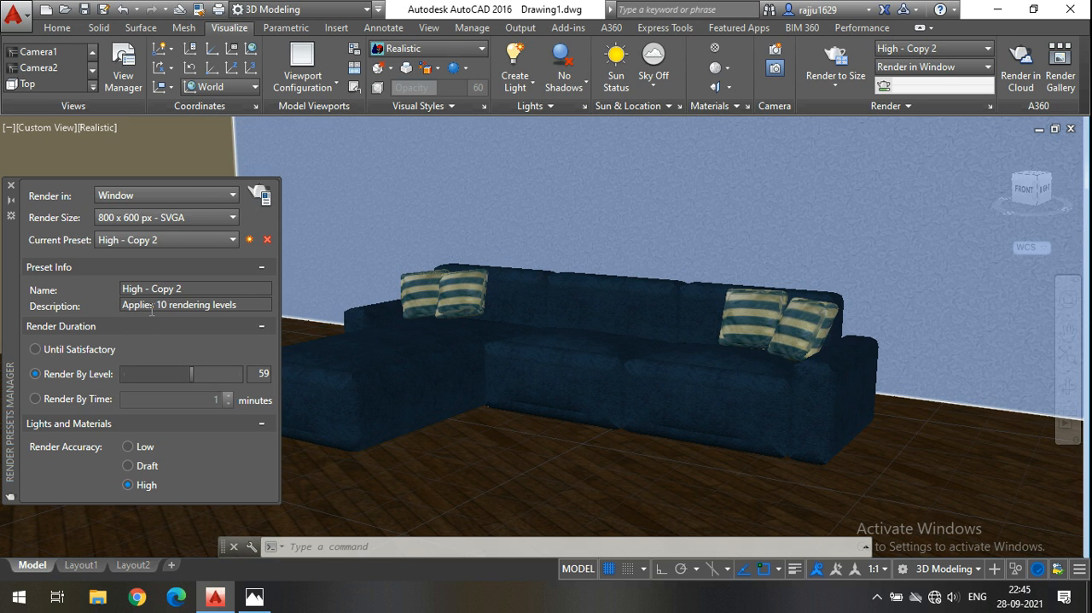
{"action": "left_click", "coordinate": [72, 406]}
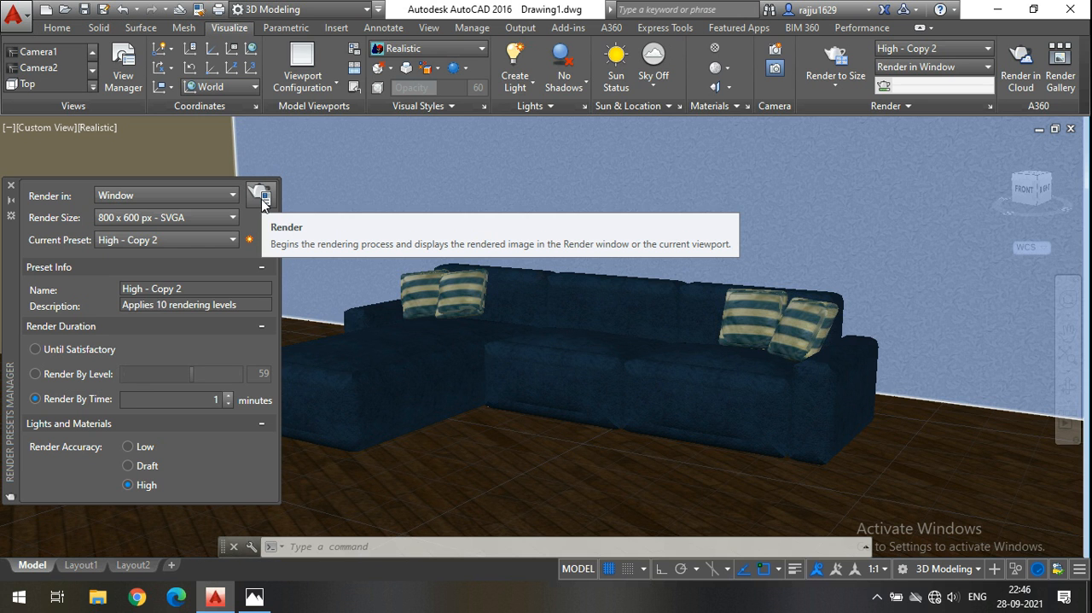
Start rendering the sofa's camera view to size in a render window.
{"action": "left_click", "coordinate": [624, 72]}
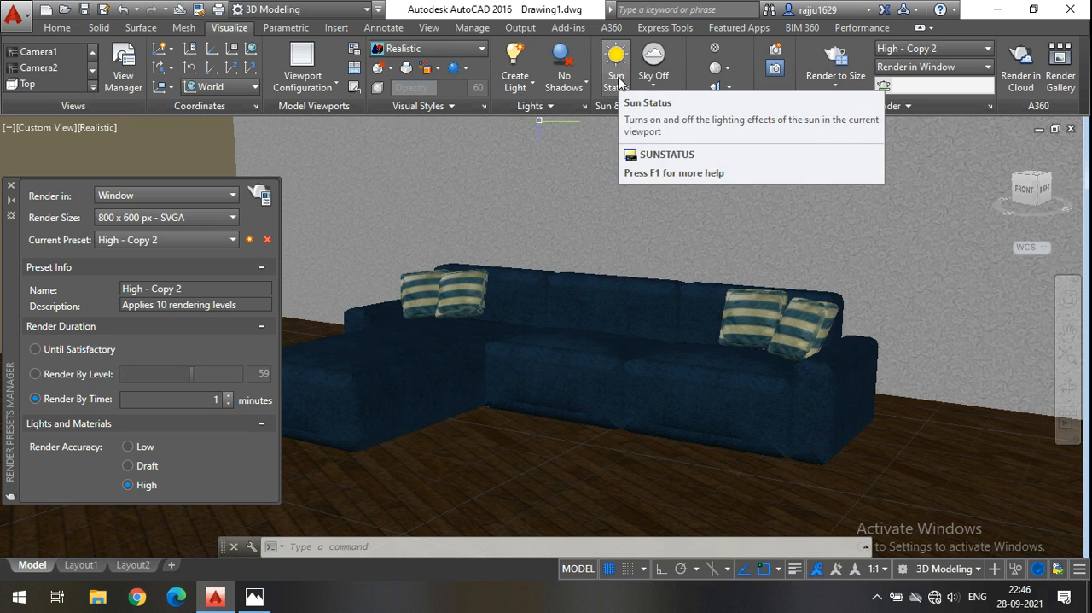
{"action": "left_click", "coordinate": [656, 106]}
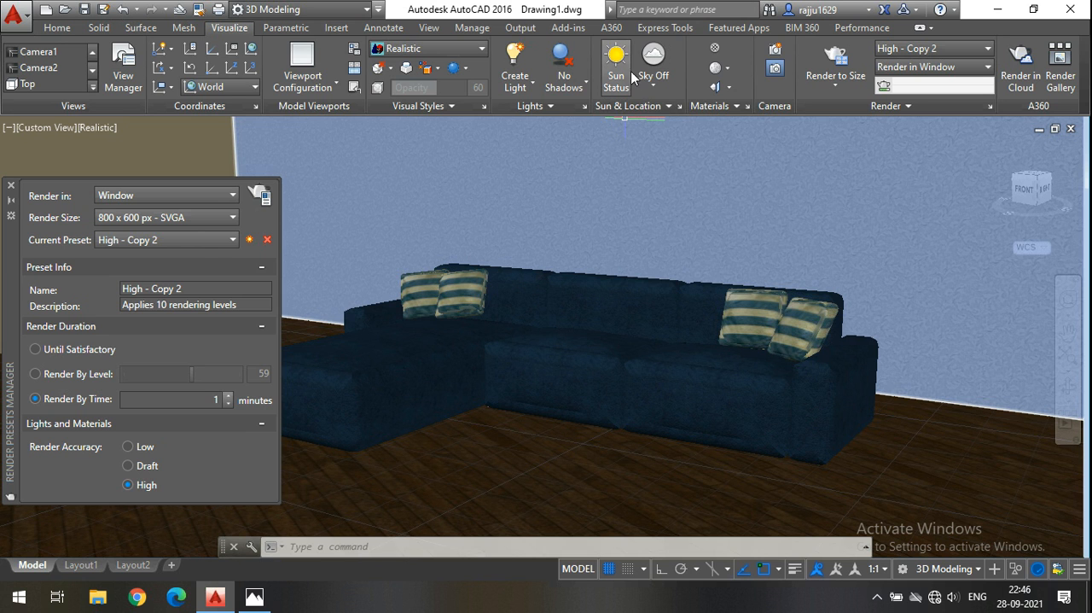
{"action": "left_click", "coordinate": [918, 104]}
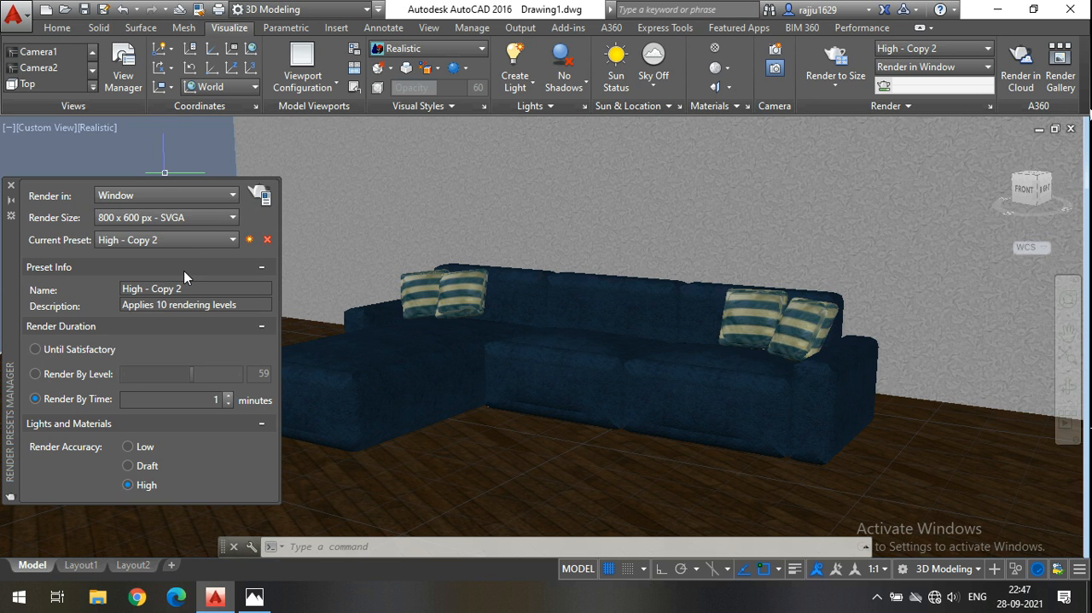
{"action": "left_click", "coordinate": [825, 57]}
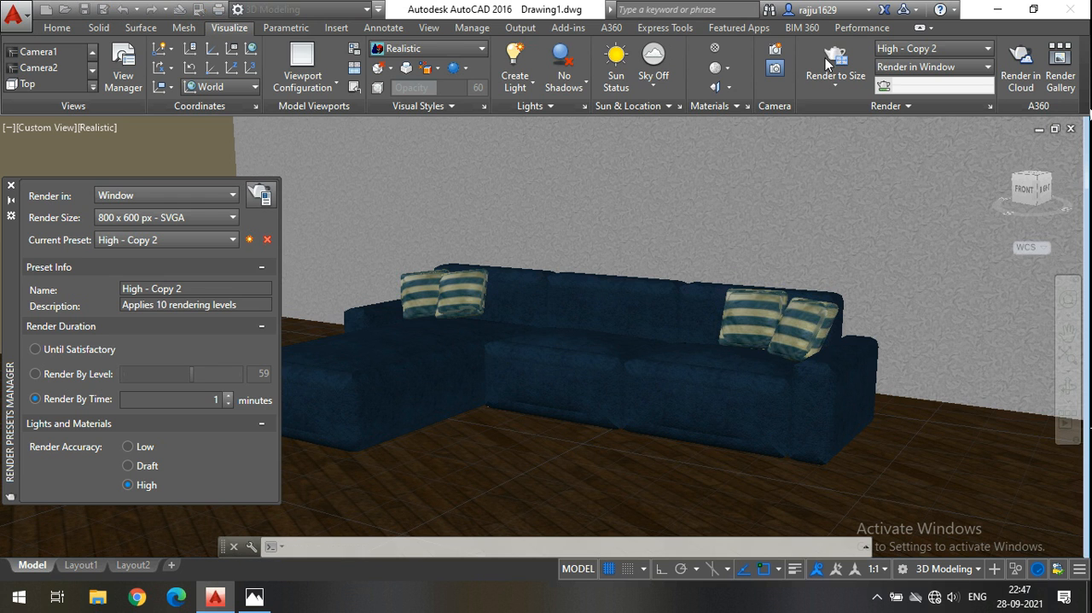